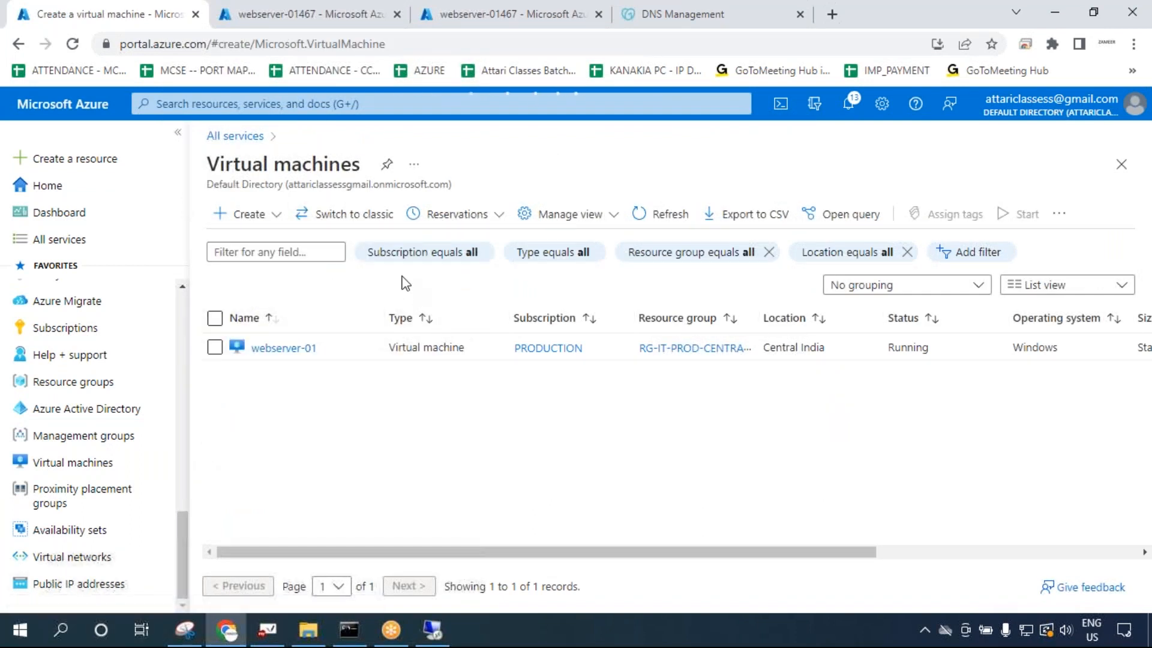
# Choose the Windows Server 2019 Datacenter - Gen2 image for the new virtual machine and review its public inbound port settings.
pyautogui.scroll(-12, 580, 394)
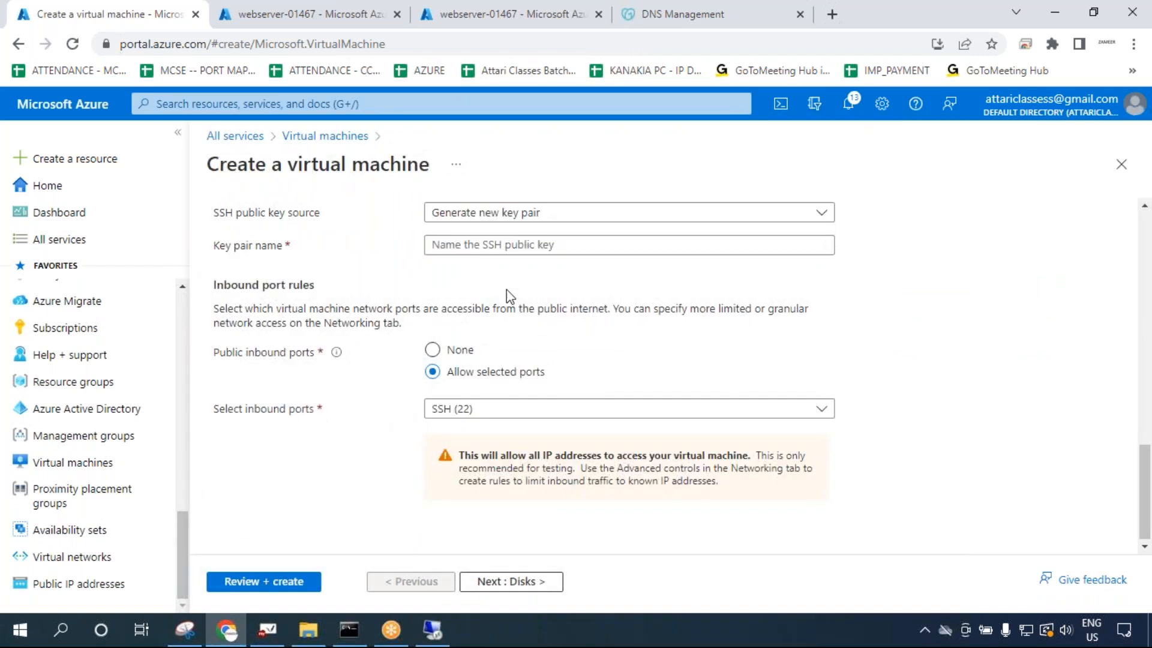
pyautogui.scroll(6, 510, 297)
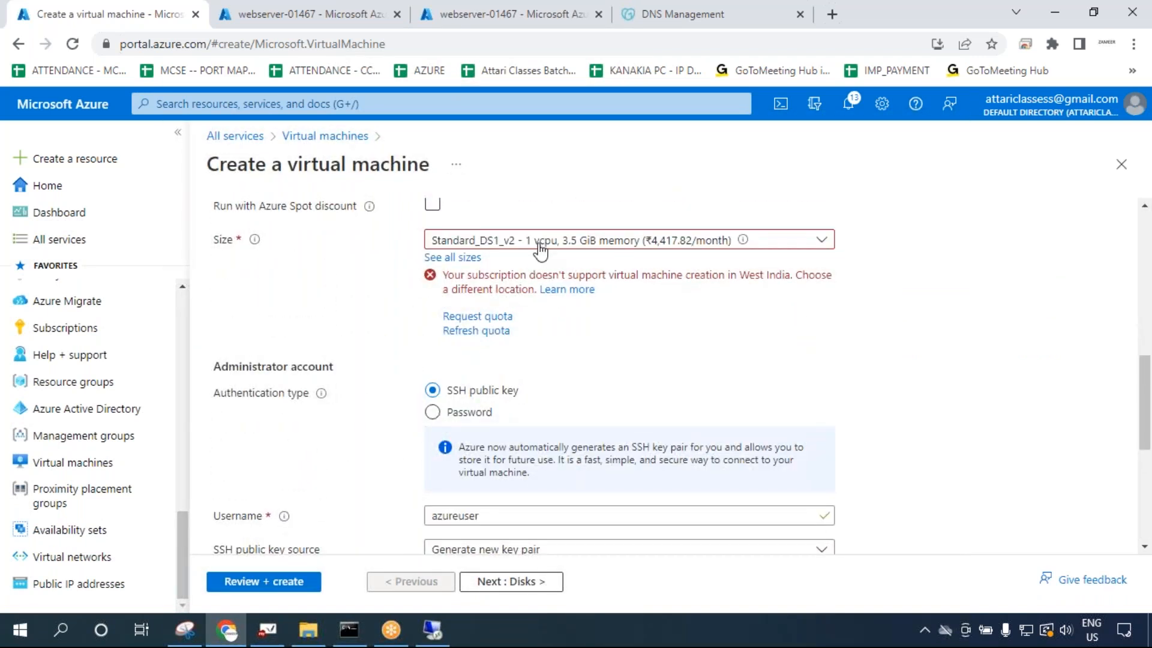
pyautogui.scroll(3, 540, 249)
pyautogui.click(539, 269)
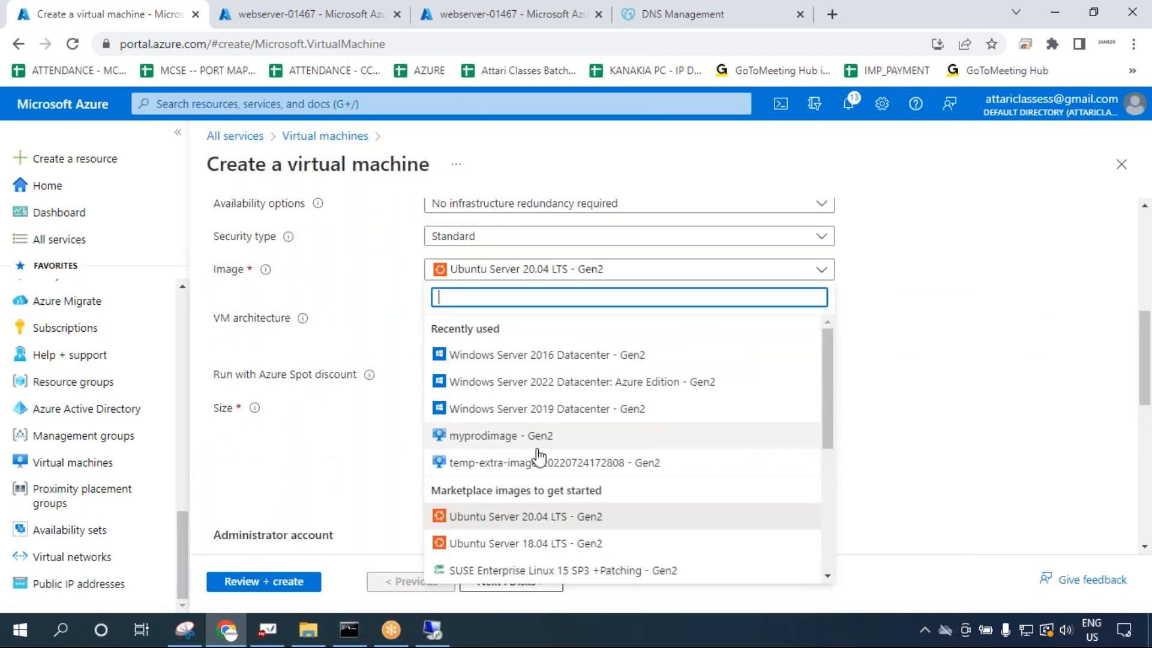
pyautogui.click(588, 410)
pyautogui.scroll(-3, 330, 319)
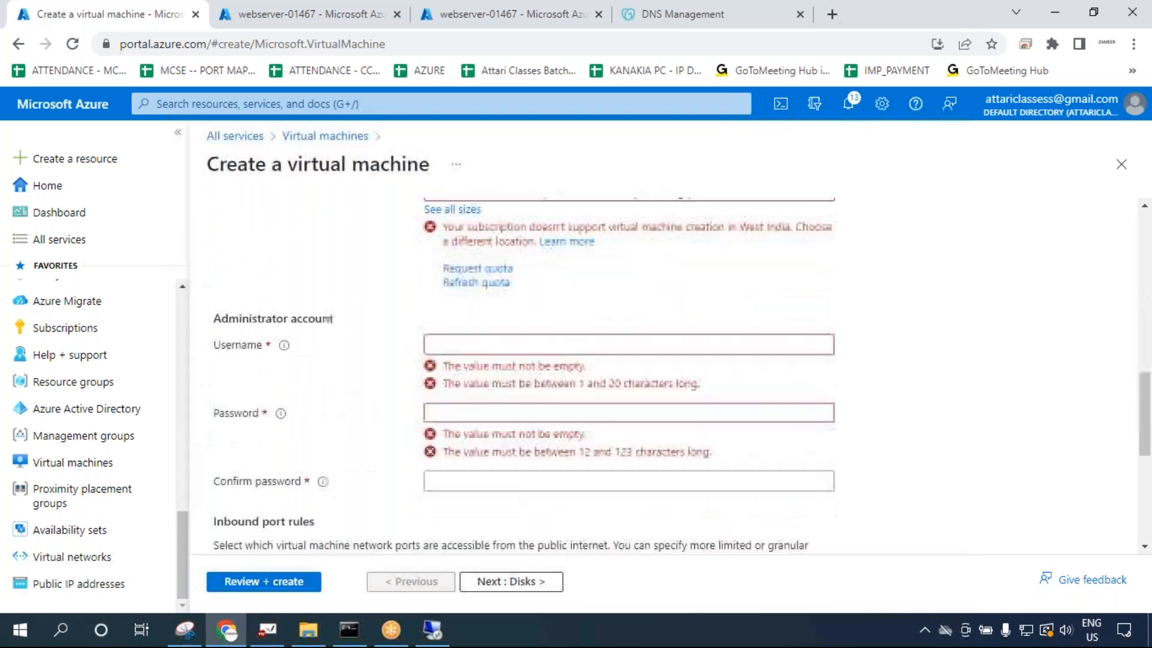
pyautogui.scroll(-5, 330, 319)
pyautogui.scroll(-2, 473, 517)
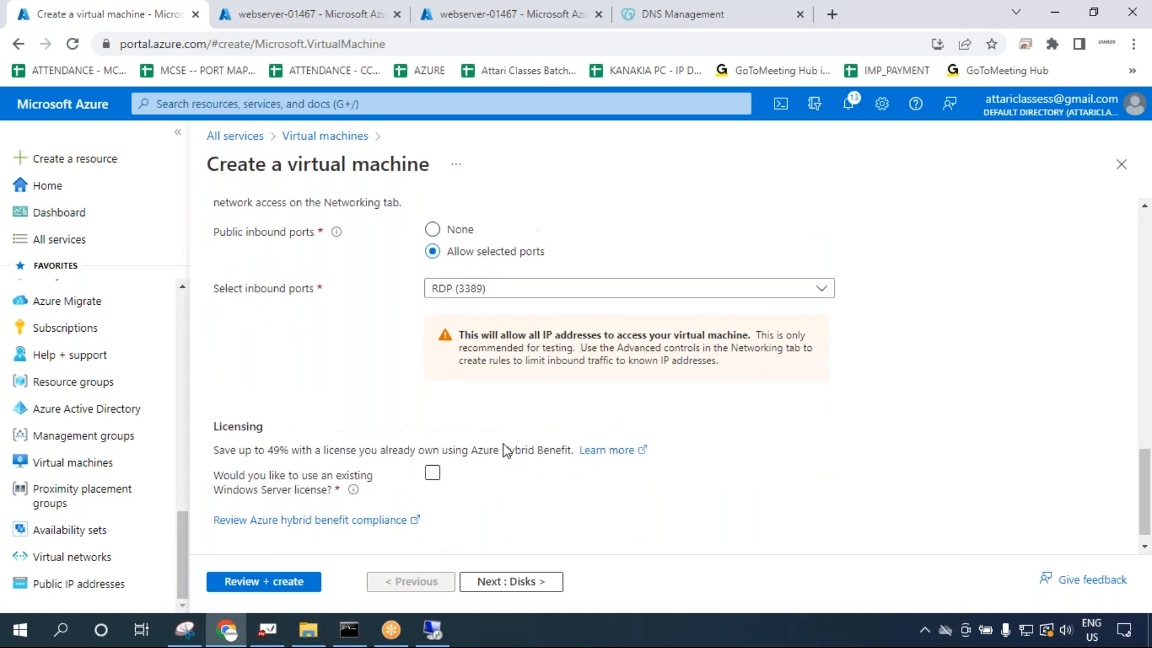
pyautogui.scroll(5, 483, 468)
pyautogui.scroll(-1, 462, 474)
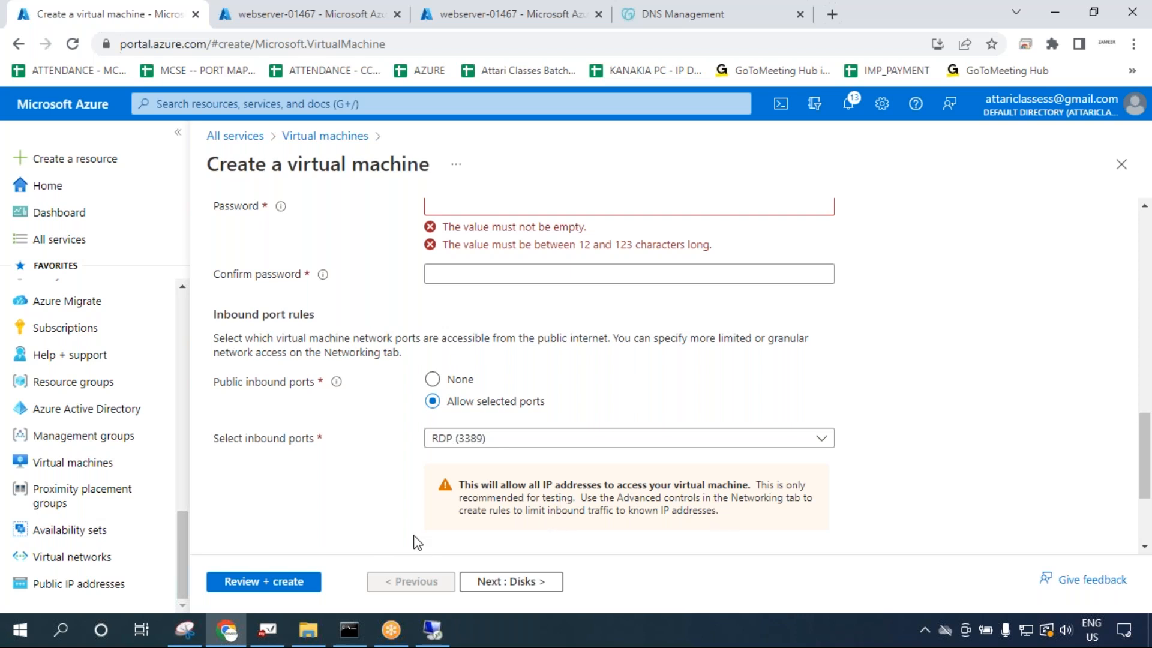
# Switch to the remote desktop session of the web server, maximize Network Connections, and close the session.
pyautogui.click(433, 631)
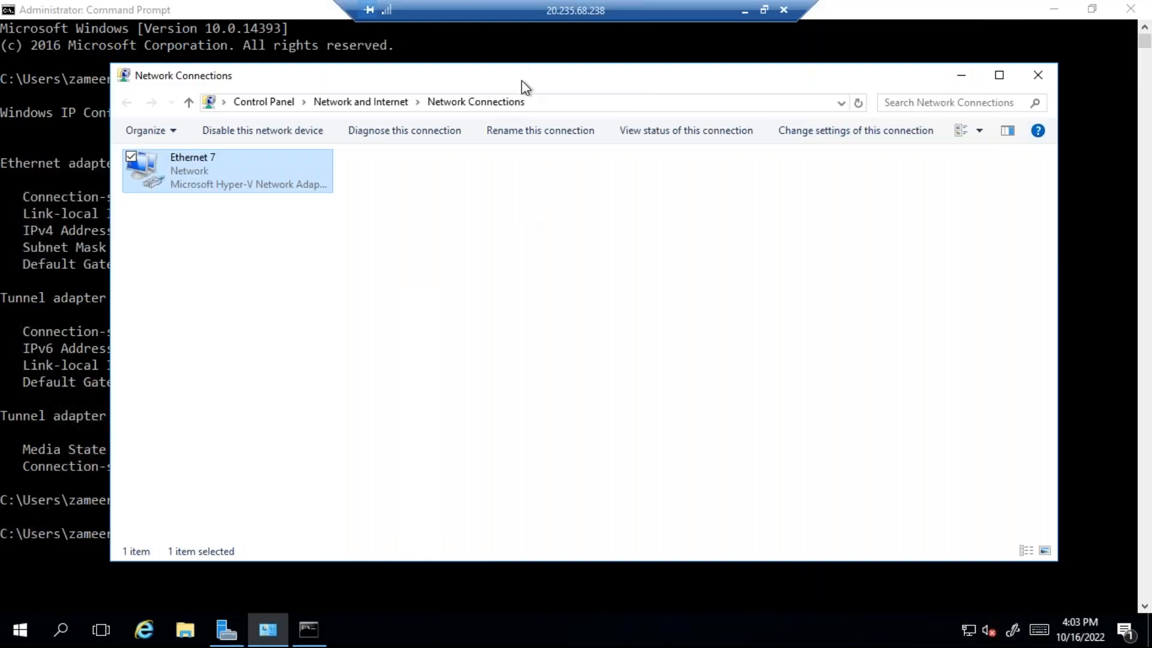
pyautogui.moveTo(495, 81); pyautogui.dragTo(722, 6)
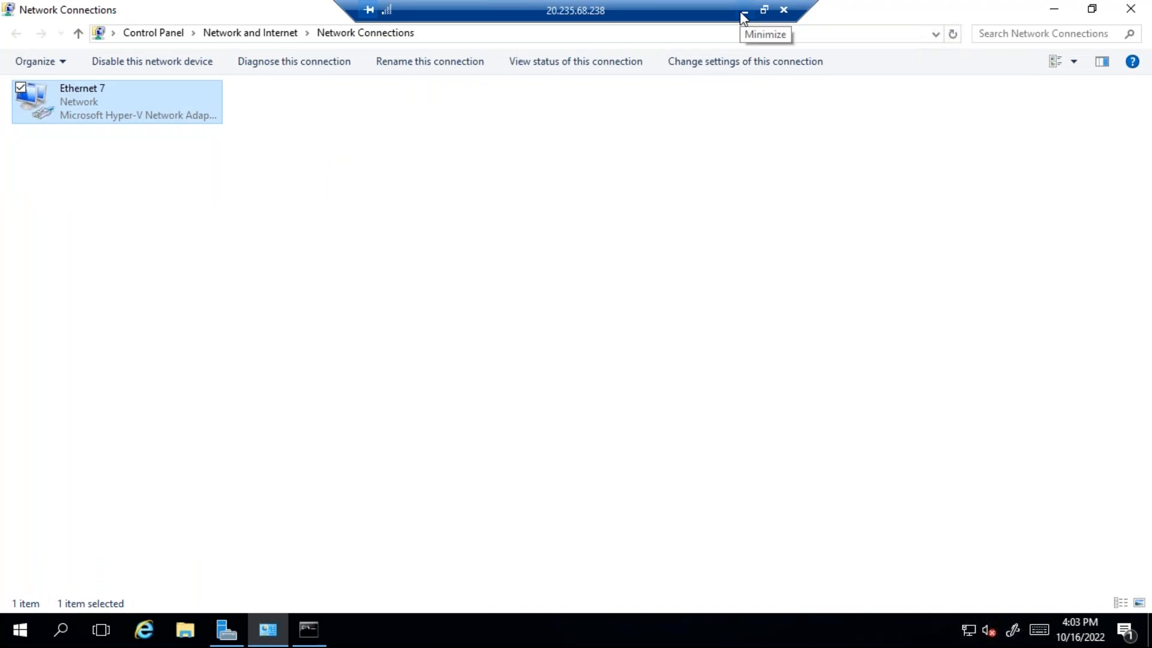
pyautogui.click(783, 11)
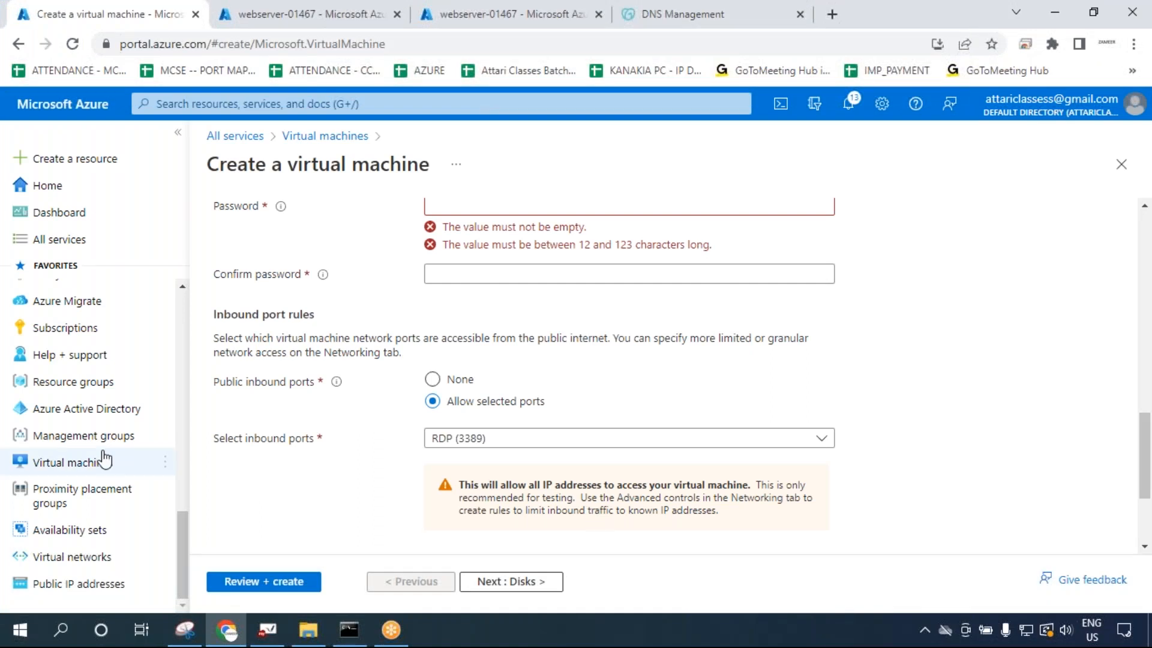
# Discard the unsaved virtual machine form and open webserver-01 from the virtual machines list.
pyautogui.moveTo(98, 464)
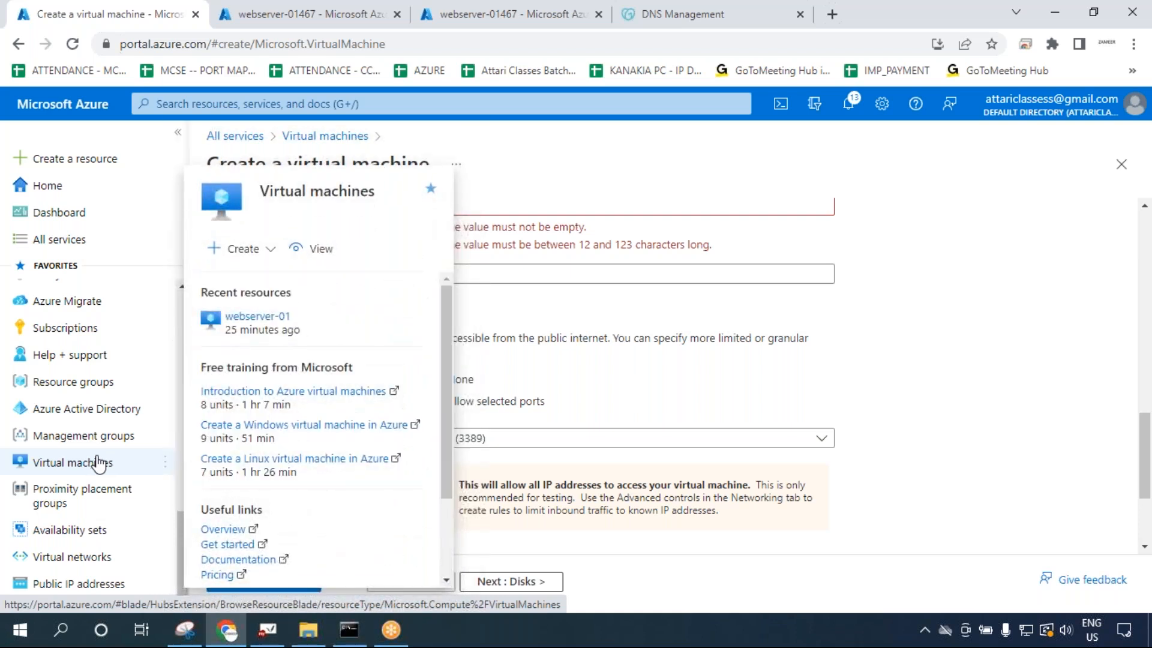
pyautogui.click(98, 464)
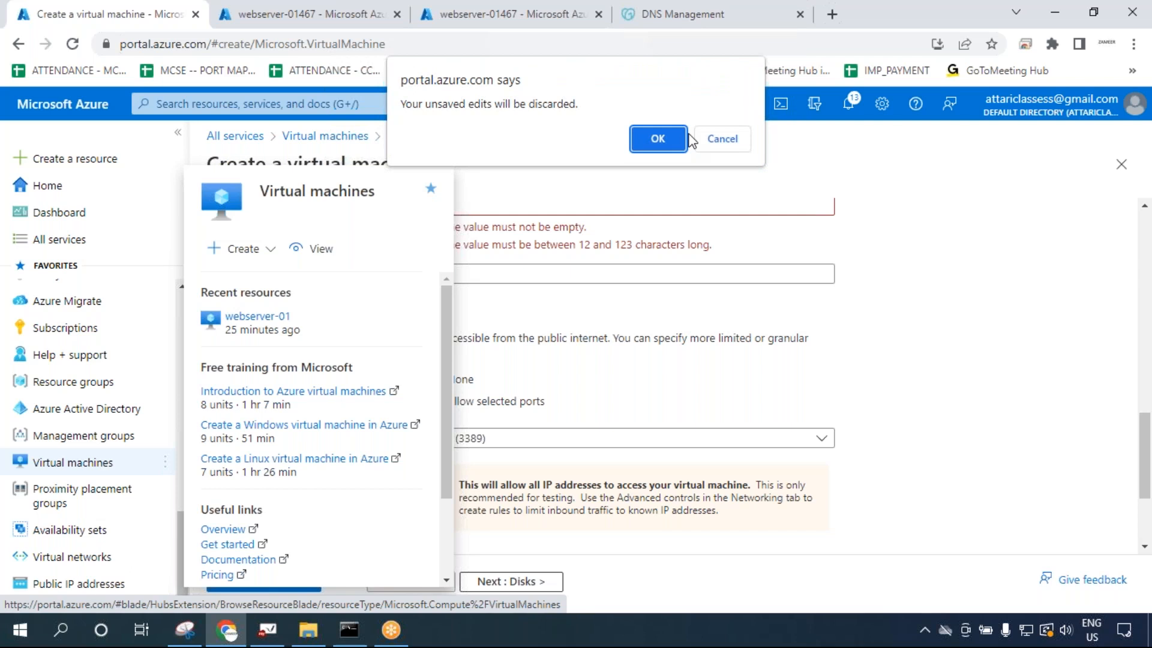
pyautogui.press('Return')
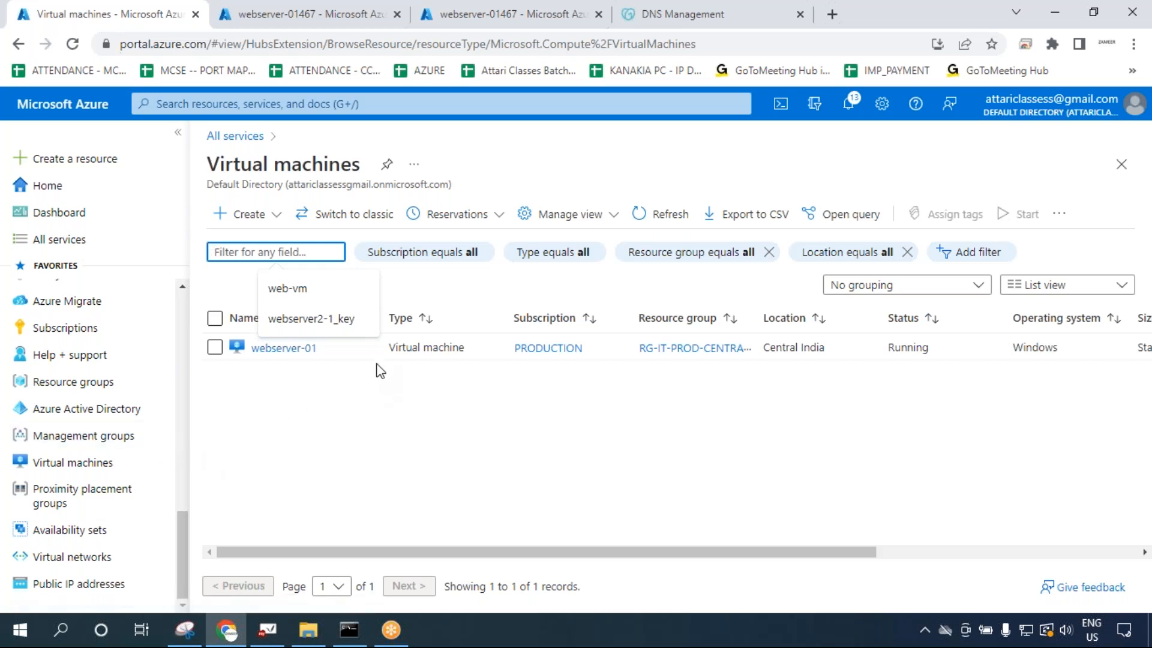
pyautogui.click(294, 350)
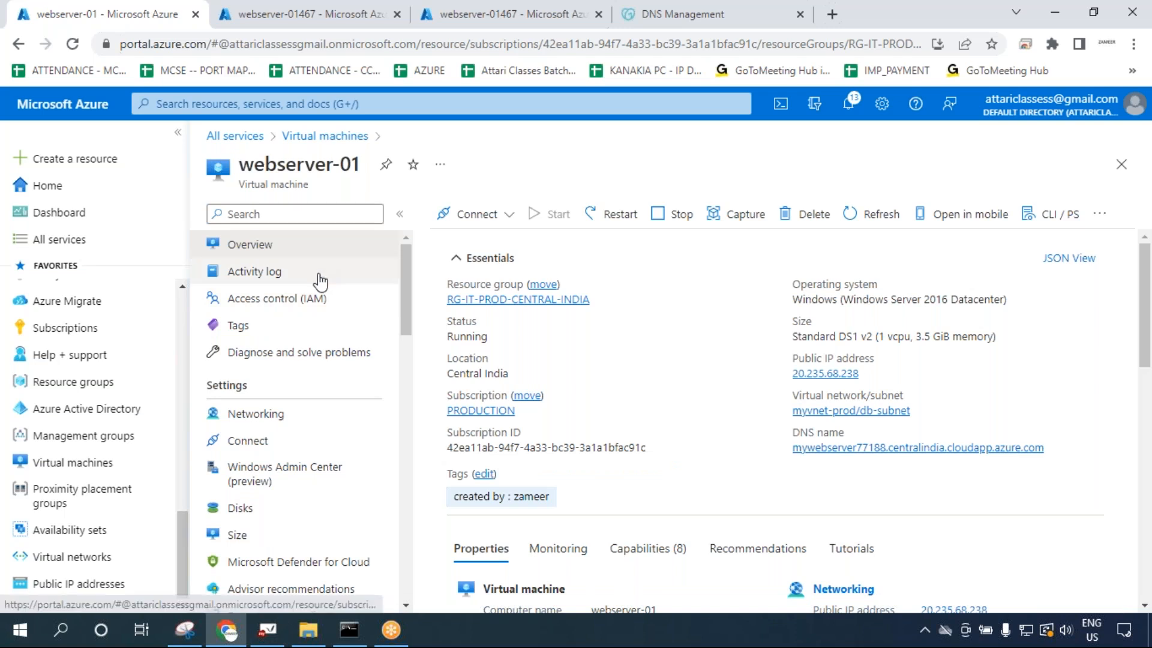
# Switch to the whiteboard application.
pyautogui.click(267, 630)
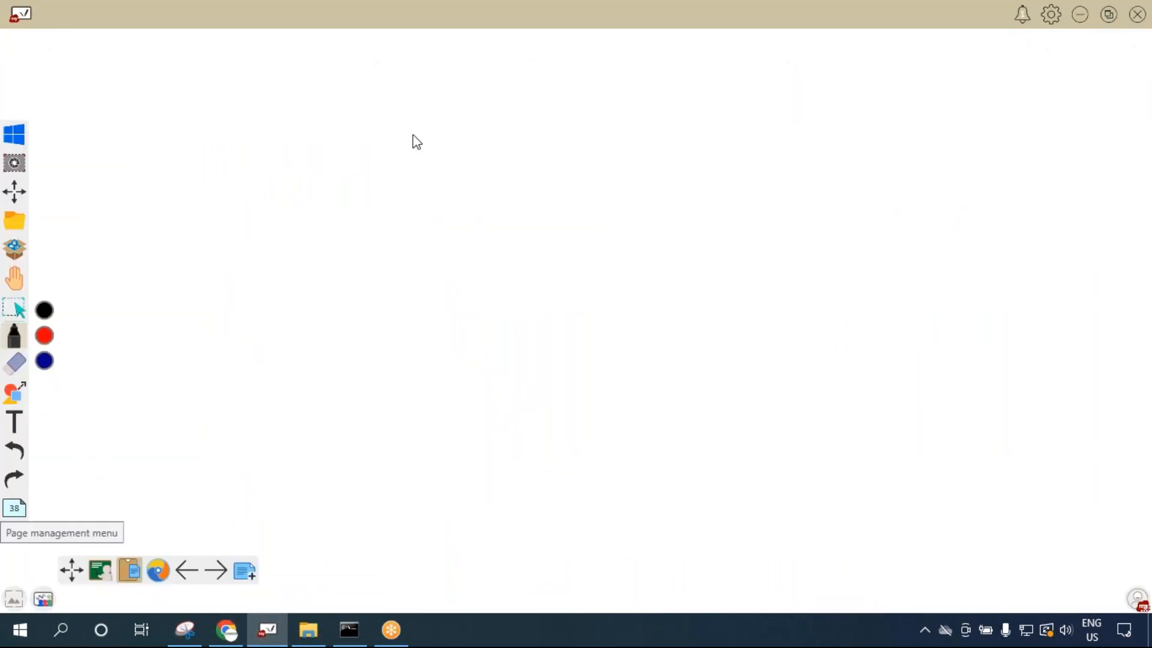
pyautogui.moveTo(377, 102); pyautogui.dragTo(366, 278)
pyautogui.moveTo(368, 101)
pyautogui.mouseDown()
pyautogui.moveTo(501, 67)
pyautogui.moveTo(381, 279)
pyautogui.mouseUp()
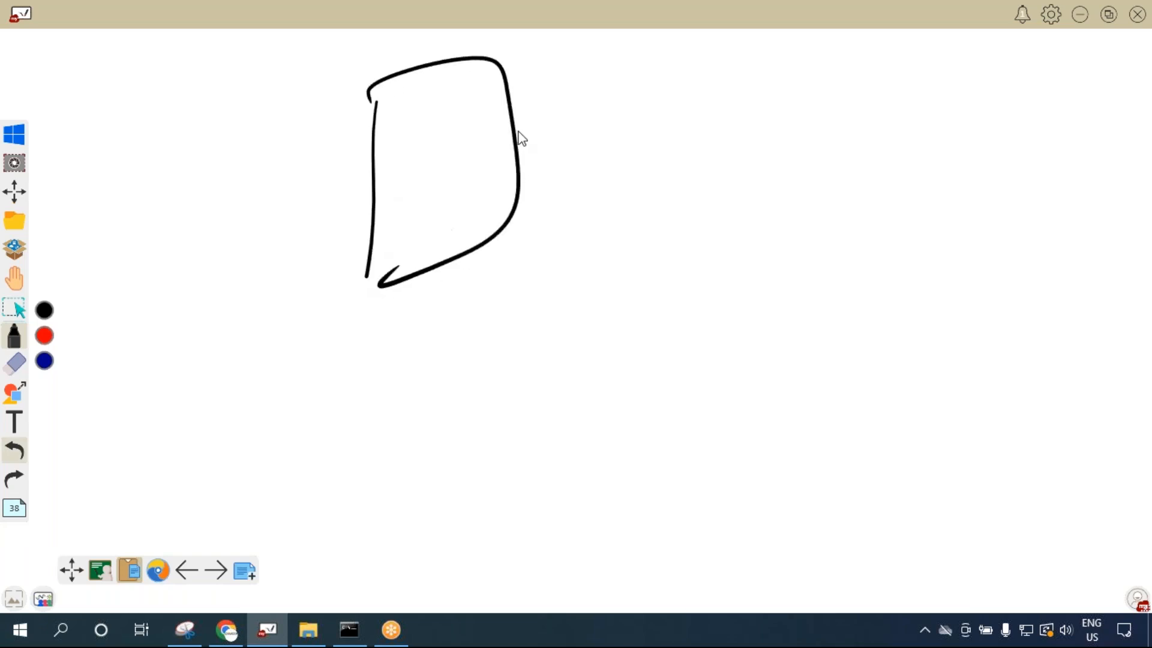
pyautogui.click(24, 455)
pyautogui.click(24, 455)
pyautogui.click(24, 455)
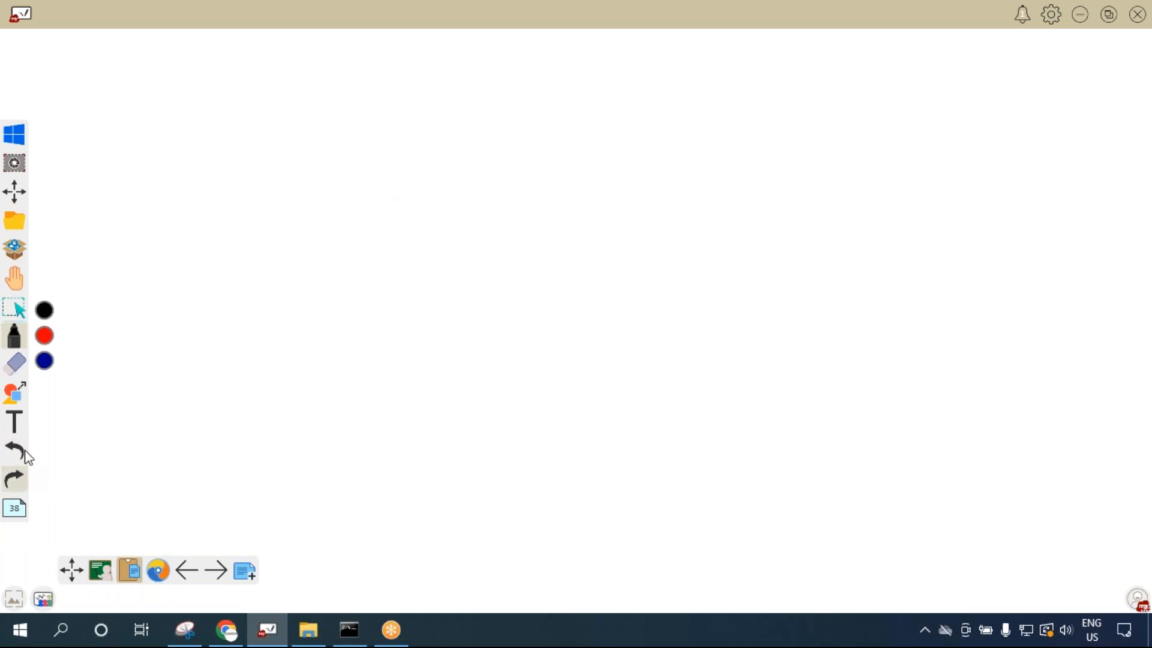
# Handwrite "VM → N/W" in black on the blank whiteboard page.
pyautogui.moveTo(114, 247)
pyautogui.mouseDown()
pyautogui.moveTo(103, 246)
pyautogui.moveTo(127, 259)
pyautogui.moveTo(156, 242)
pyautogui.mouseUp()
pyautogui.click(24, 455)
pyautogui.moveTo(152, 234); pyautogui.dragTo(154, 251)
pyautogui.moveTo(169, 241)
pyautogui.mouseDown()
pyautogui.moveTo(182, 212)
pyautogui.moveTo(191, 245)
pyautogui.mouseUp()
pyautogui.moveTo(200, 208); pyautogui.dragTo(215, 202)
# Handwrite "All services → NSG" and "R.G → NSG" below the VM line on the whiteboard.
pyautogui.moveTo(103, 336)
pyautogui.mouseDown()
pyautogui.moveTo(137, 329)
pyautogui.moveTo(182, 293)
pyautogui.mouseUp()
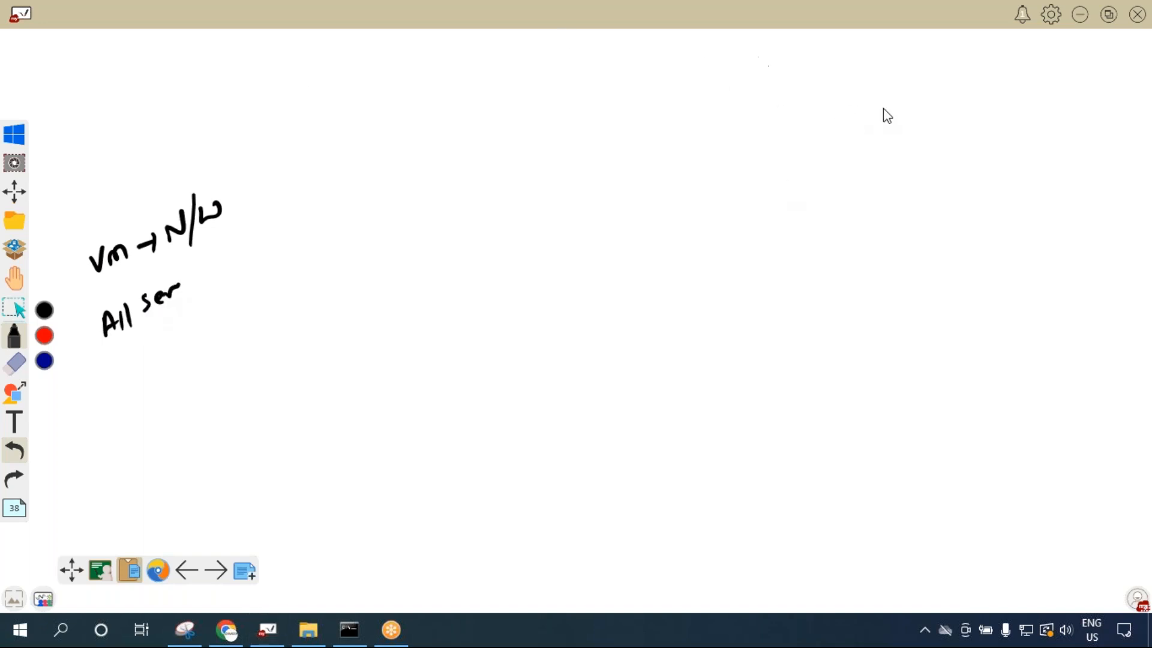
pyautogui.moveTo(188, 285)
pyautogui.mouseDown()
pyautogui.moveTo(267, 248)
pyautogui.moveTo(324, 191)
pyautogui.mouseUp()
pyautogui.moveTo(122, 356); pyautogui.dragTo(144, 379)
pyautogui.moveTo(185, 347); pyautogui.dragTo(211, 343)
# Circle N/W and both NSG notes in black, and add a red check mark beside each of the three lines.
pyautogui.moveTo(306, 277)
pyautogui.mouseDown()
pyautogui.moveTo(274, 331)
pyautogui.moveTo(236, 335)
pyautogui.mouseUp()
pyautogui.moveTo(345, 207)
pyautogui.mouseDown()
pyautogui.moveTo(289, 180)
pyautogui.moveTo(271, 237)
pyautogui.mouseUp()
pyautogui.moveTo(170, 233); pyautogui.dragTo(252, 204)
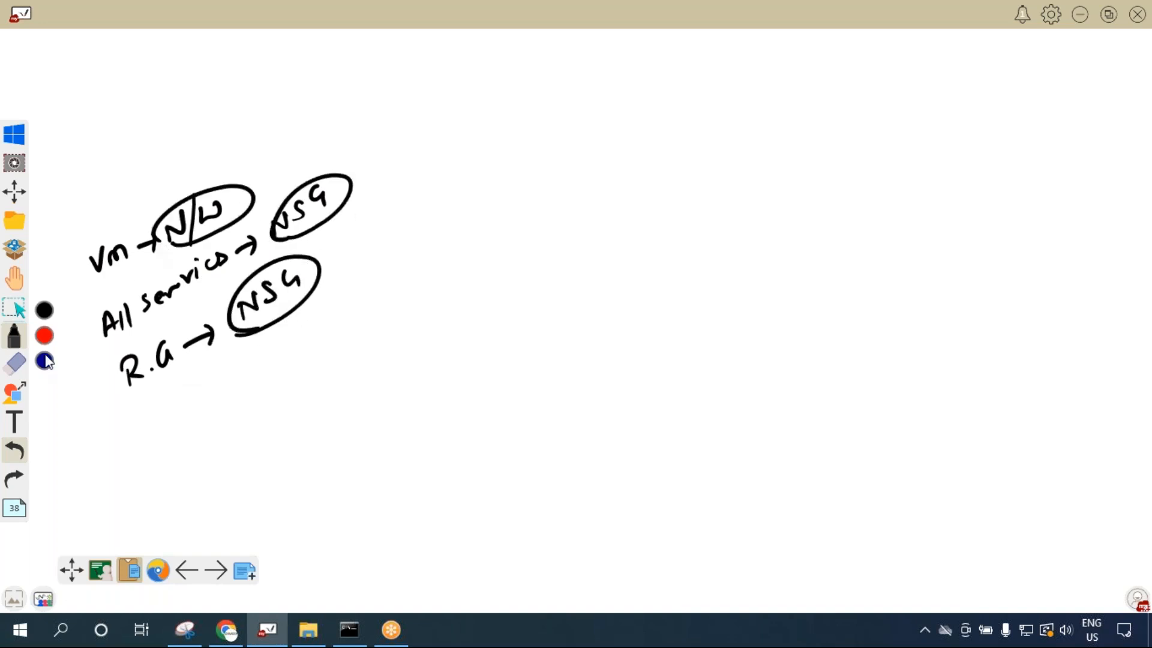
pyautogui.moveTo(73, 286); pyautogui.dragTo(87, 266)
pyautogui.moveTo(75, 345); pyautogui.dragTo(97, 329)
pyautogui.moveTo(90, 387); pyautogui.dragTo(129, 358)
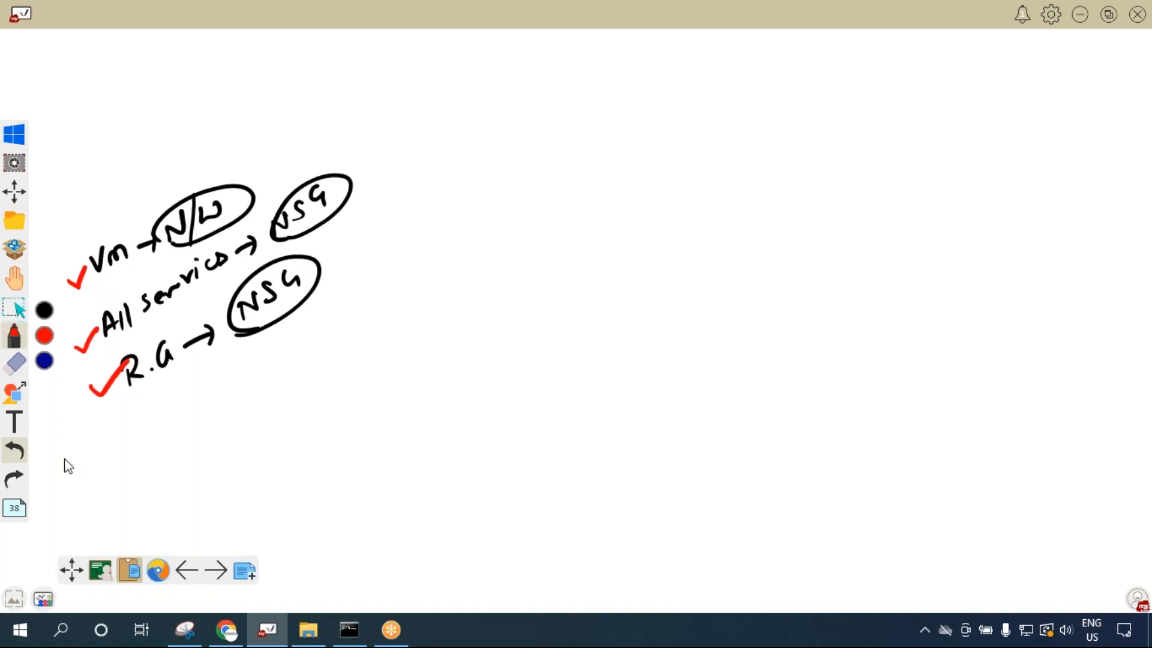
# Switch to the Azure portal in the browser and open the Networking settings of webserver-01.
pyautogui.click(227, 630)
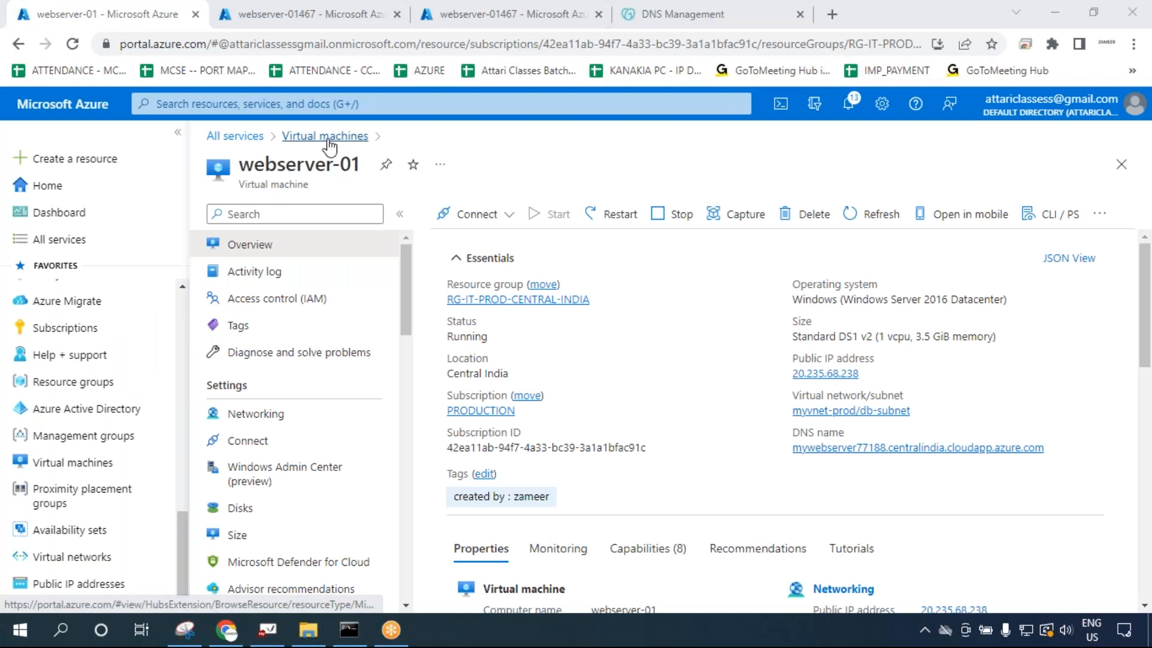
pyautogui.click(312, 420)
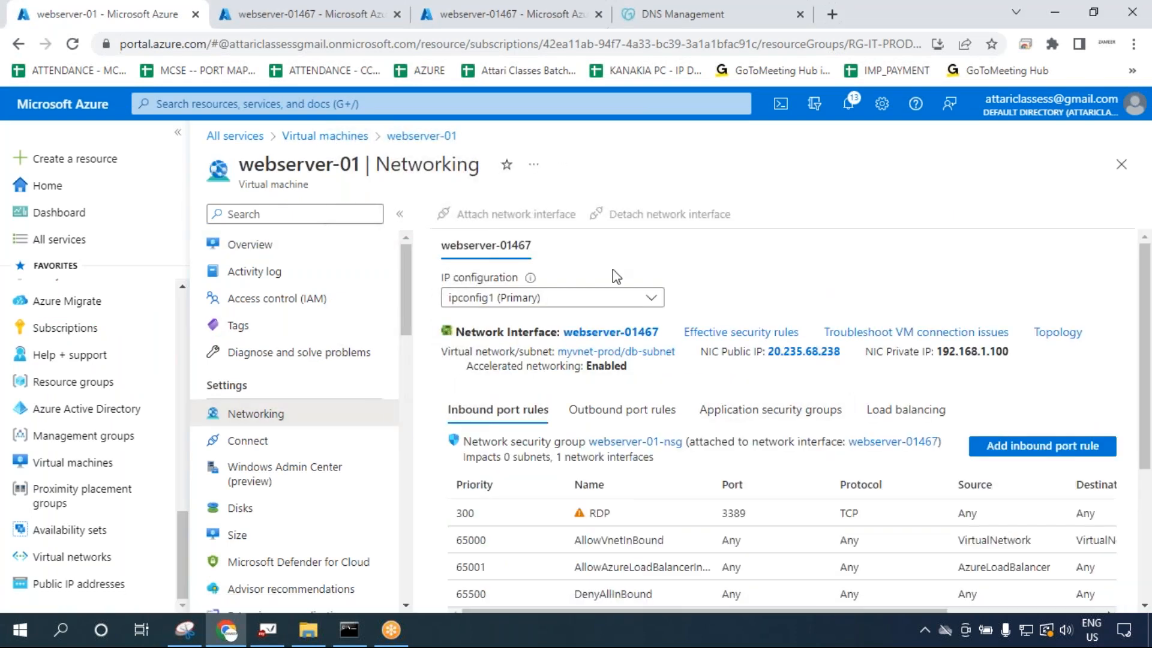
pyautogui.click(854, 79)
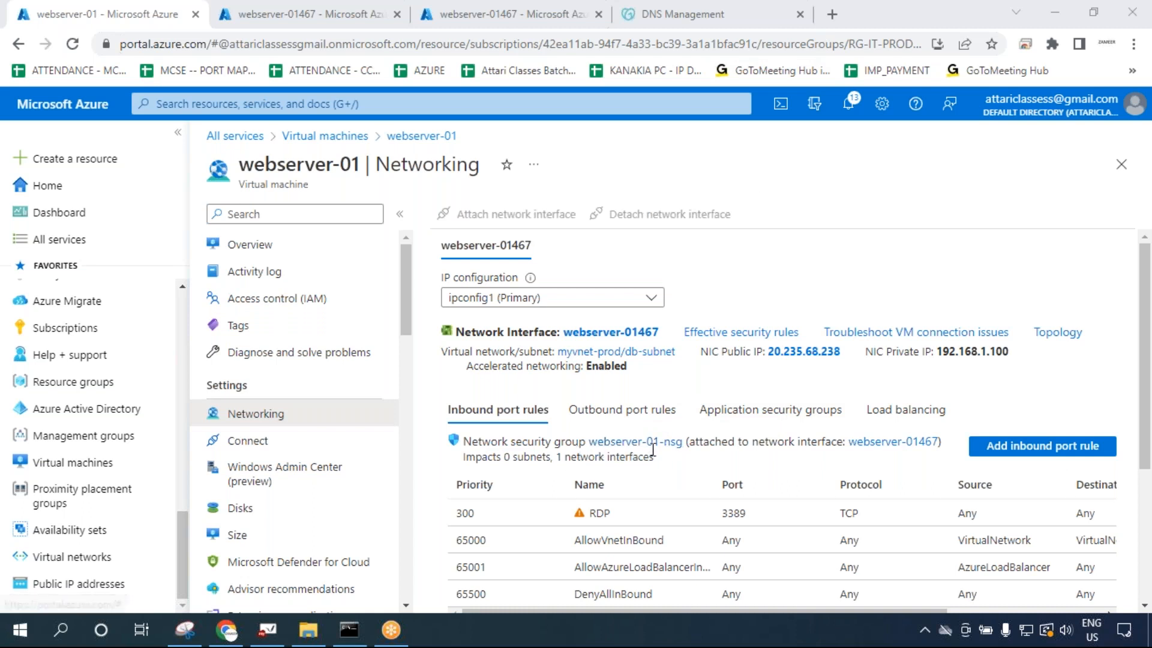
# Examine which subnets and network interface the network security group webserver-01-nsg is attached to.
pyautogui.moveTo(464, 457); pyautogui.dragTo(751, 448)
pyautogui.click(672, 452)
pyautogui.moveTo(478, 441); pyautogui.dragTo(880, 443)
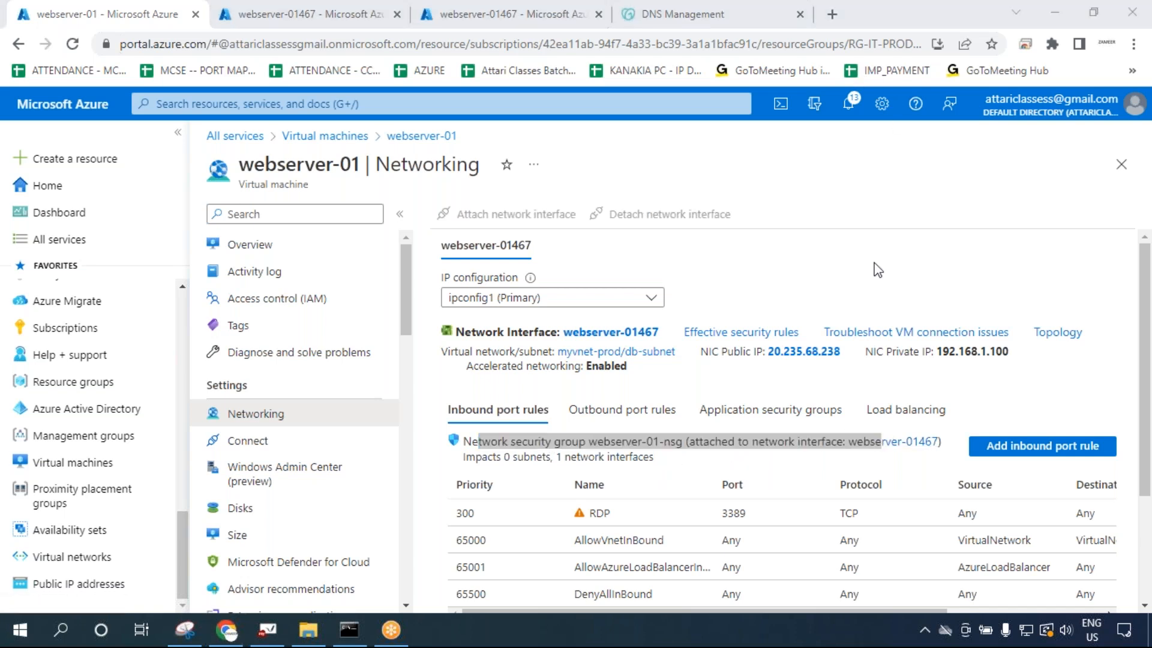
pyautogui.click(981, 423)
pyautogui.moveTo(695, 442); pyautogui.dragTo(934, 449)
# Consult the VM, NIC and NSG diagram on whiteboard page 37, and return to the Azure portal.
pyautogui.click(268, 631)
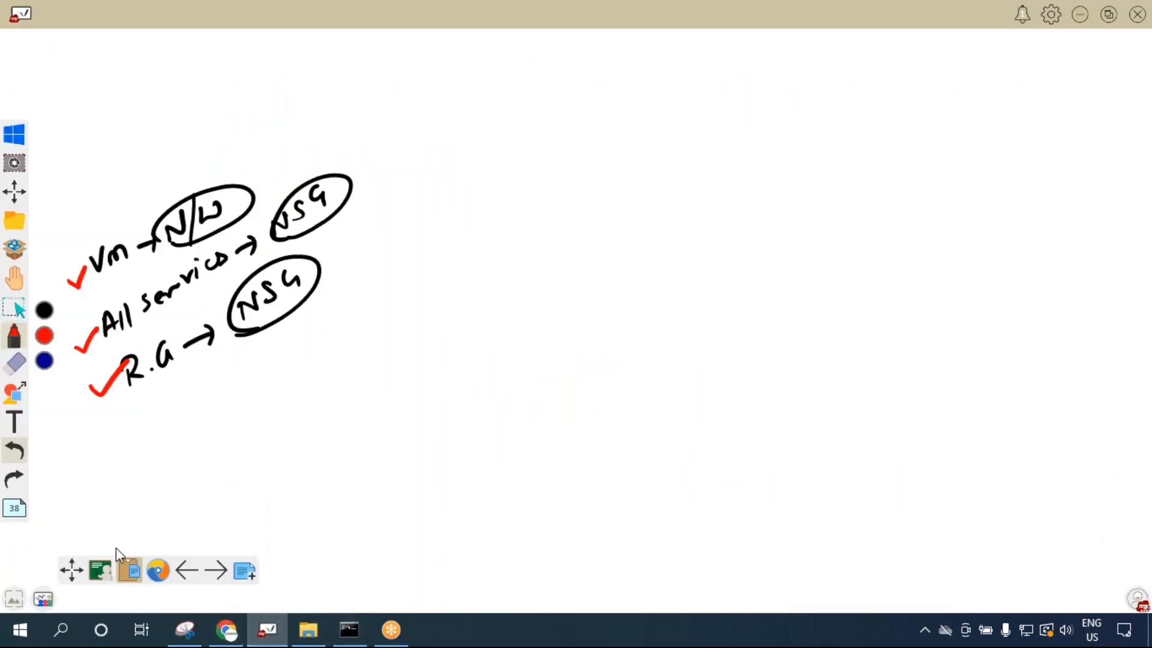
pyautogui.click(14, 510)
pyautogui.click(138, 473)
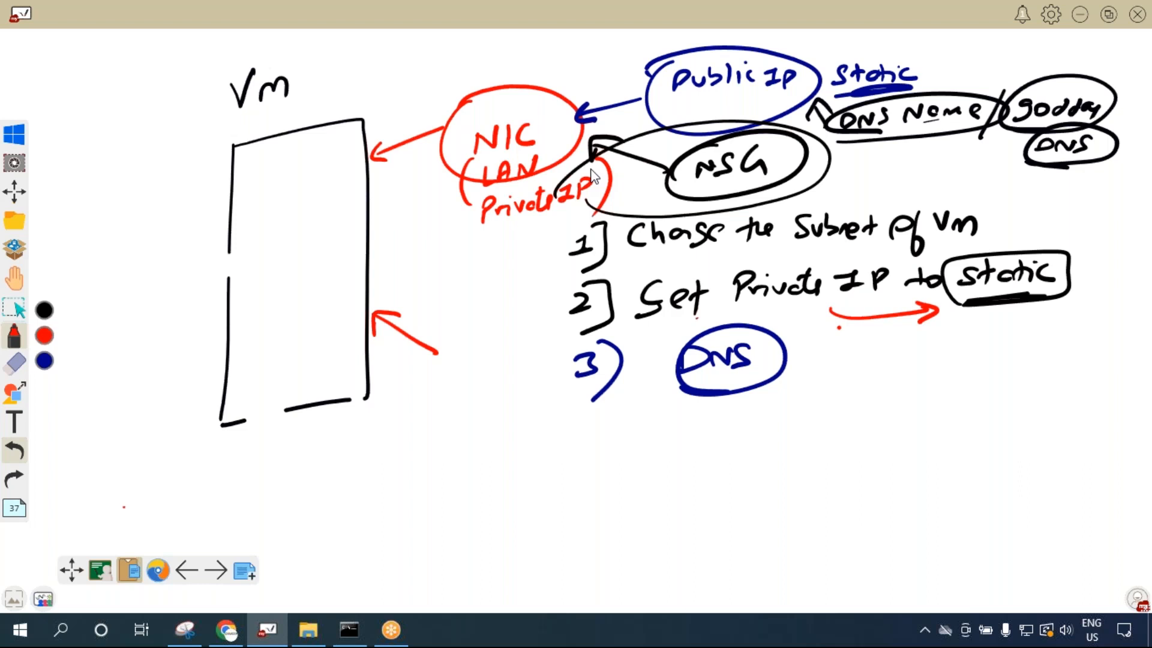
pyautogui.click(227, 629)
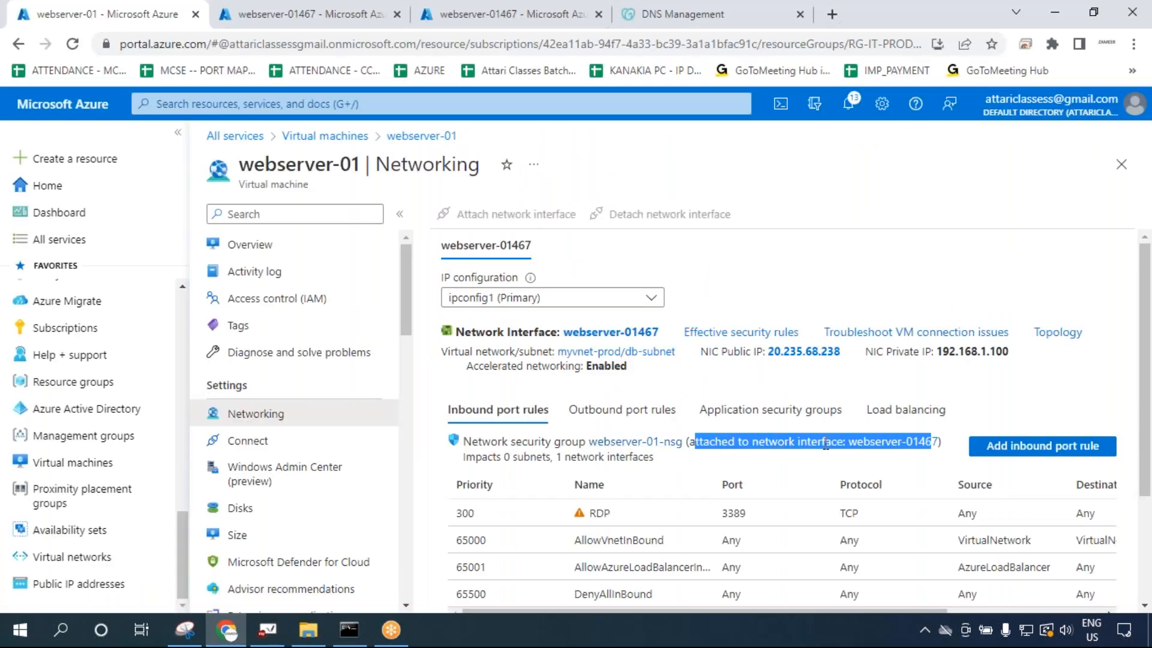
pyautogui.click(991, 372)
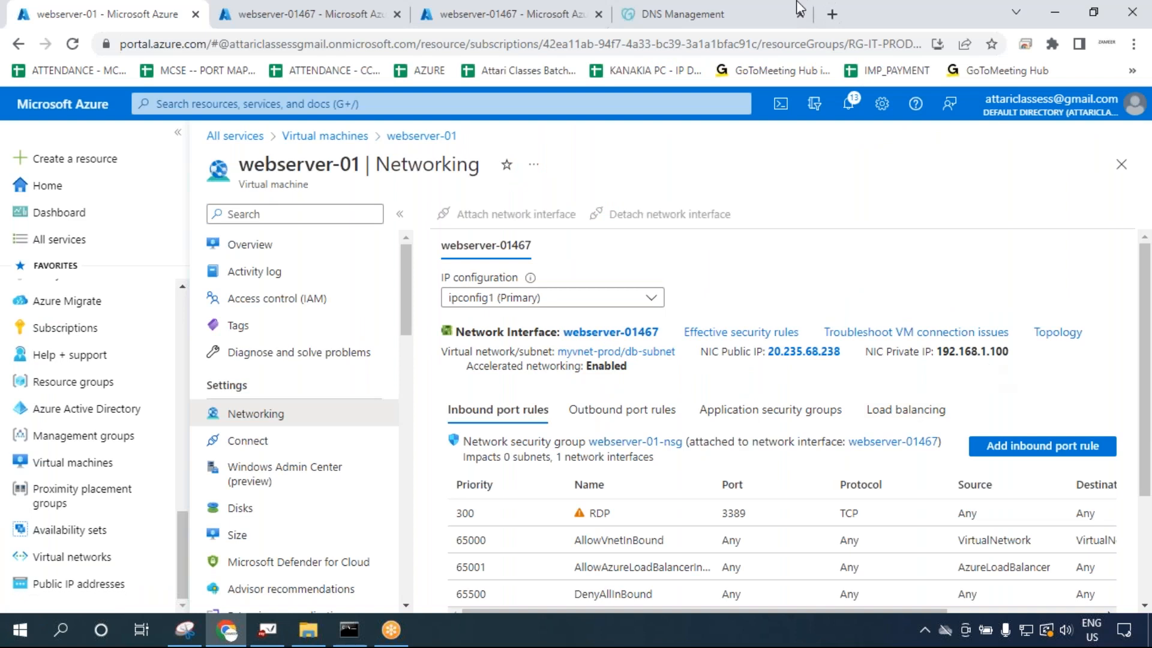
# Open the network security group webserver-01-nsg and display its inbound security rules.
pyautogui.click(640, 449)
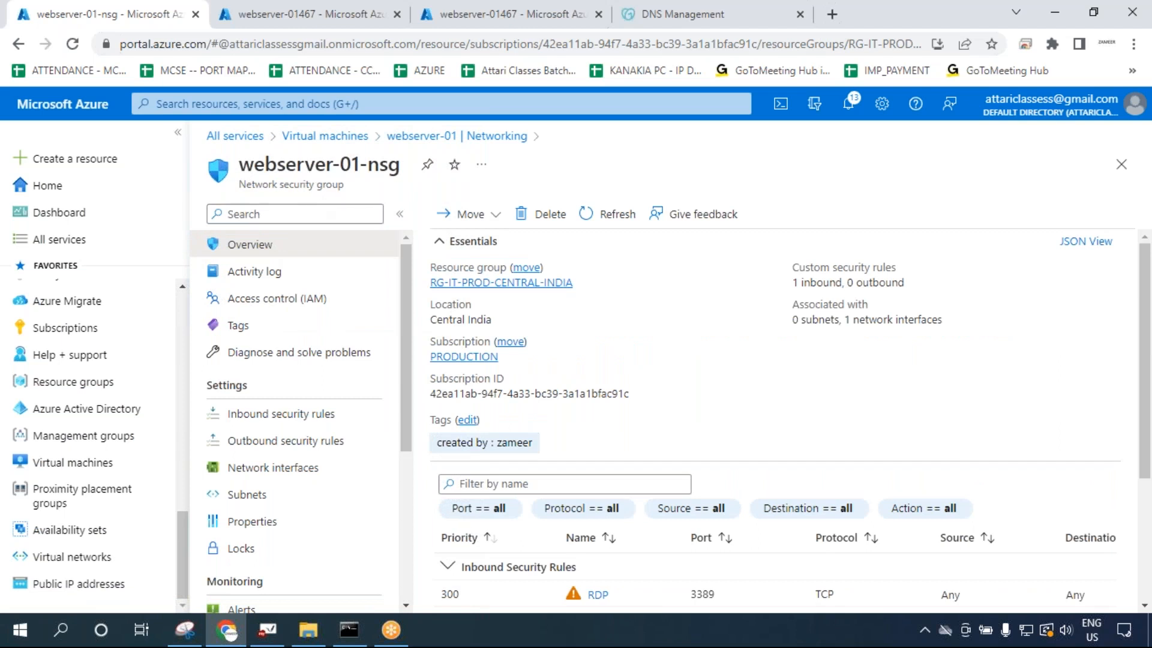
pyautogui.moveTo(232, 186); pyautogui.dragTo(257, 187)
pyautogui.click(378, 193)
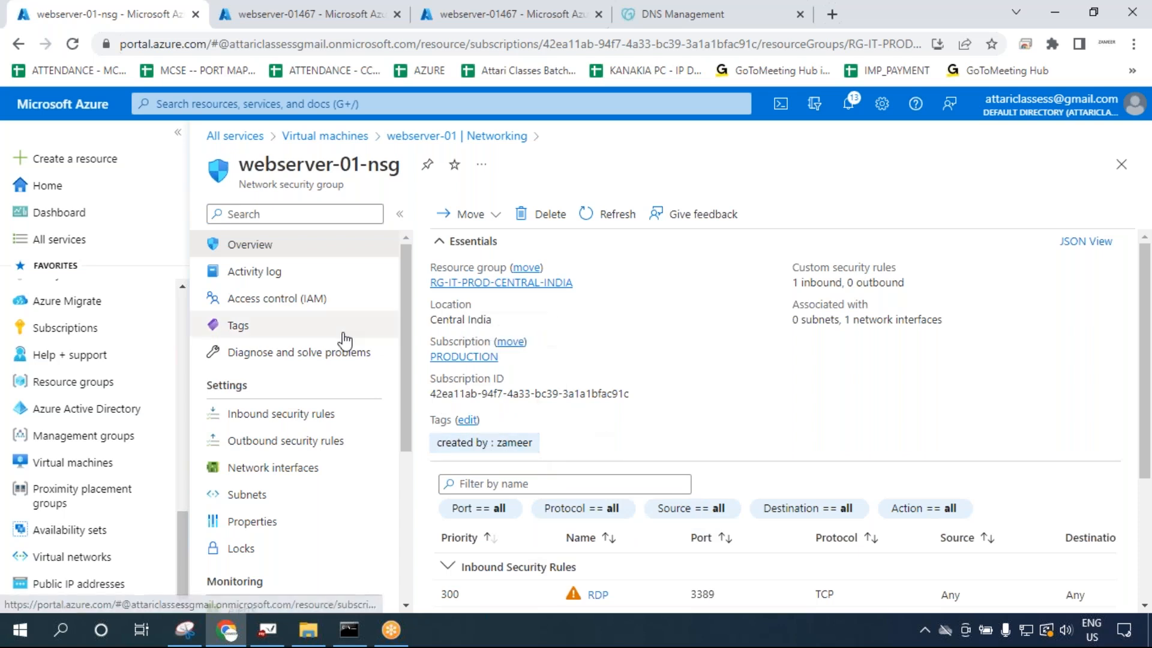
pyautogui.scroll(-3, 344, 336)
pyautogui.scroll(3, 347, 366)
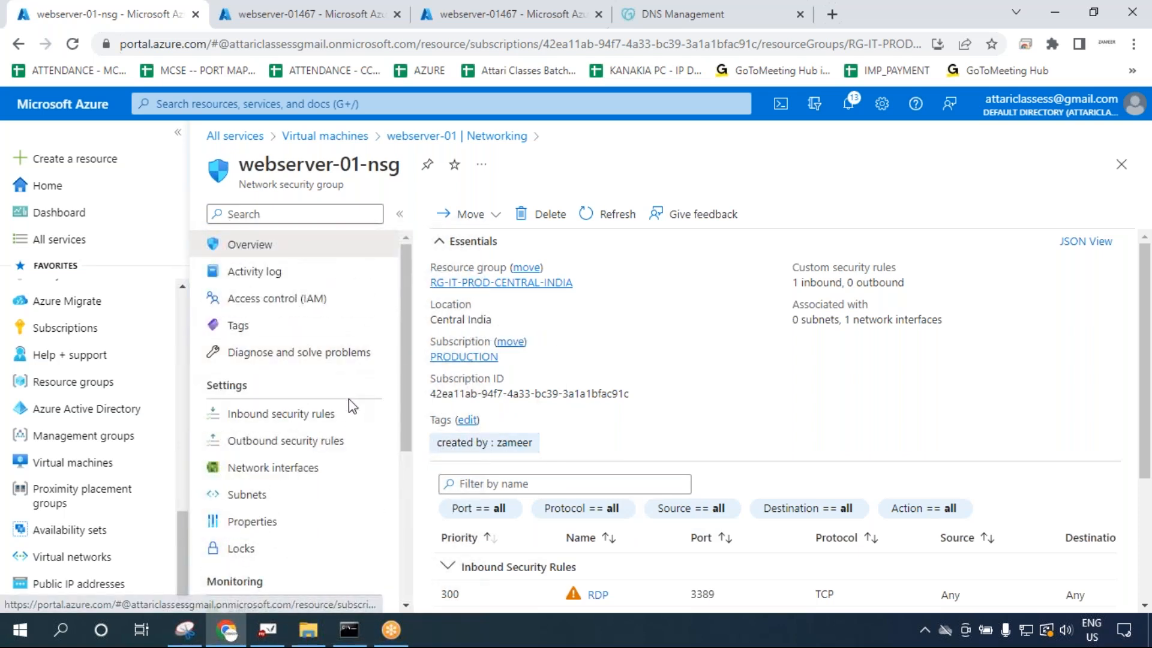
pyautogui.click(348, 421)
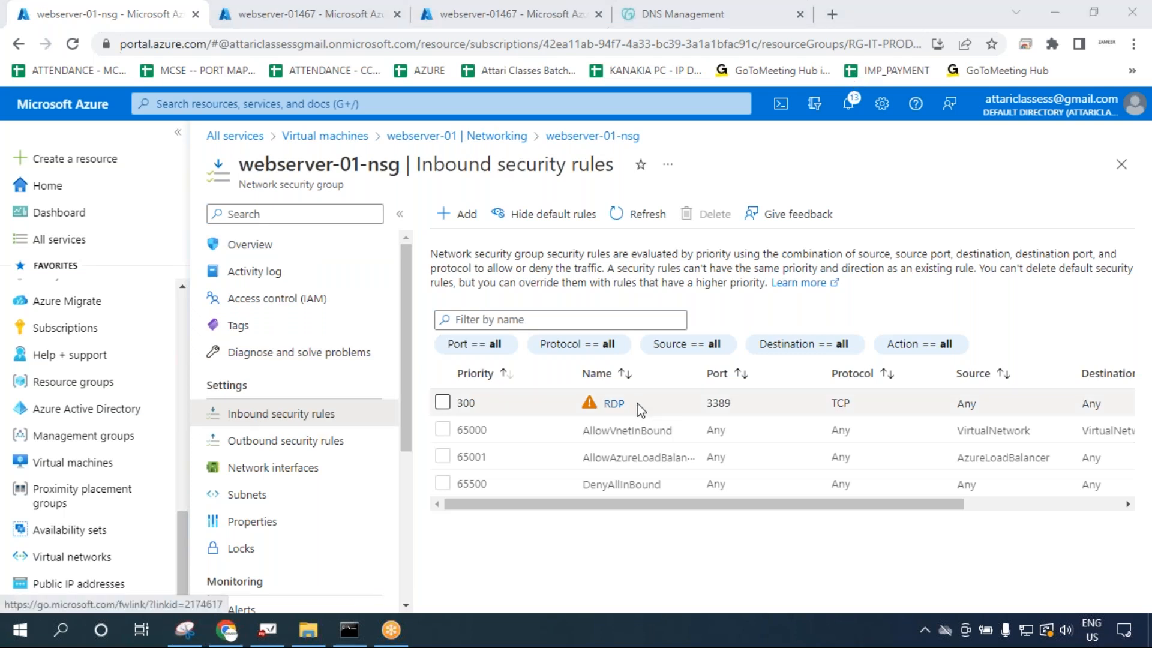
# Delete the RDP inbound security rule for port 3389 from webserver-01-nsg.
pyautogui.click(660, 410)
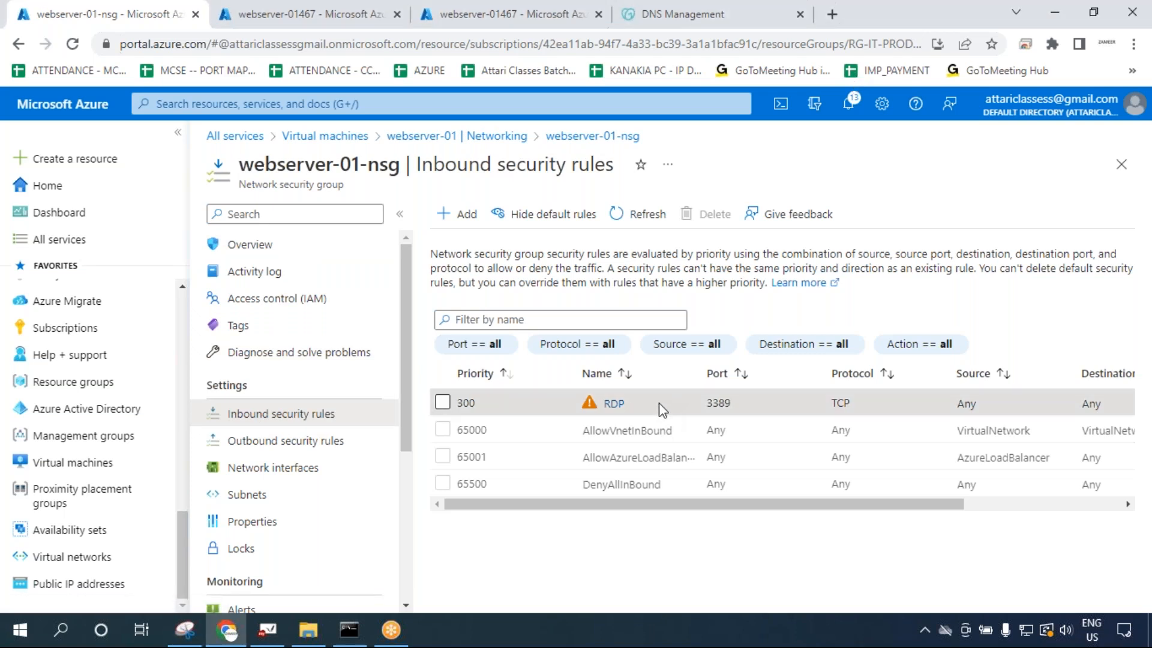
pyautogui.moveTo(785, 504); pyautogui.dragTo(1086, 485)
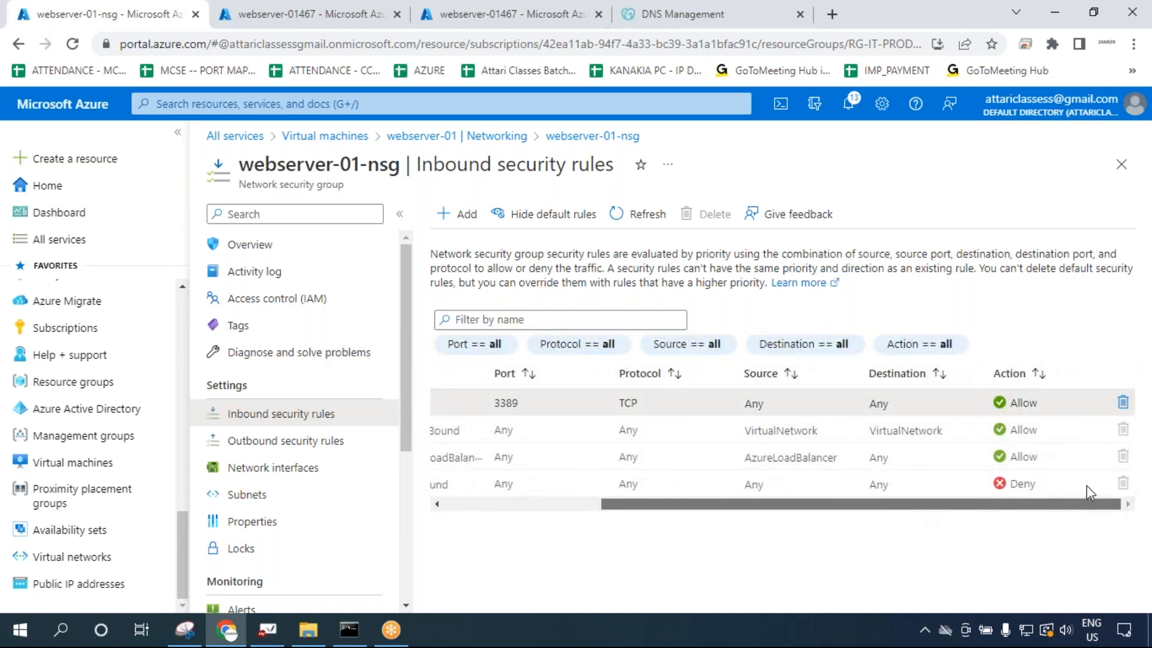
pyautogui.moveTo(1019, 507); pyautogui.dragTo(1049, 503)
pyautogui.click(1123, 402)
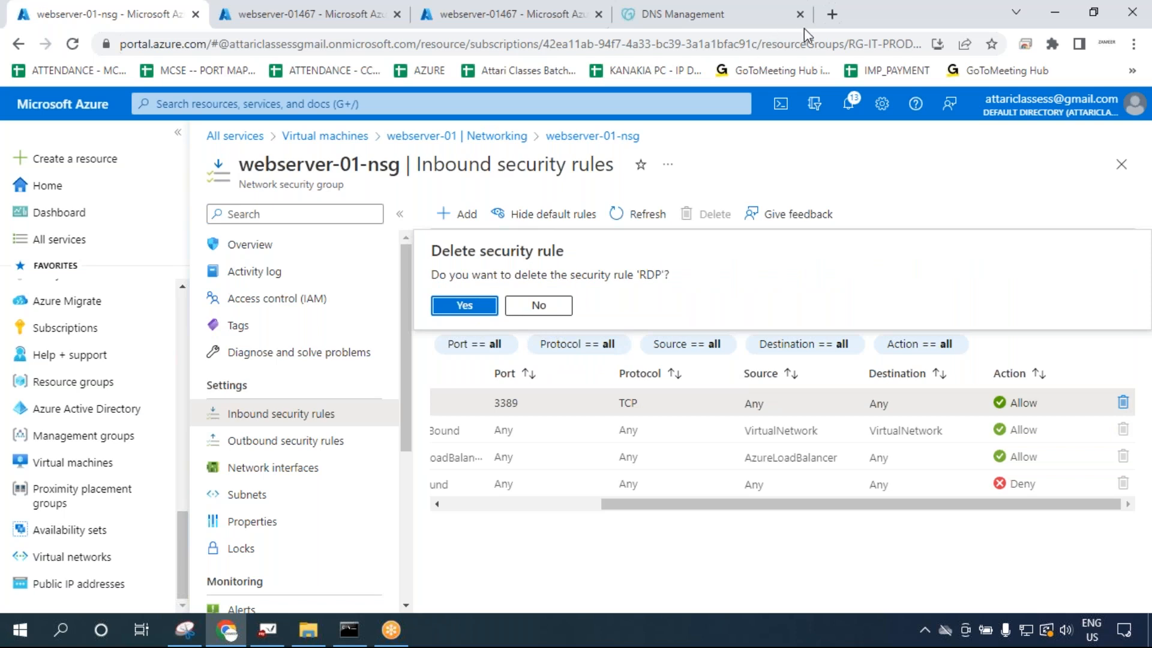
pyautogui.click(489, 305)
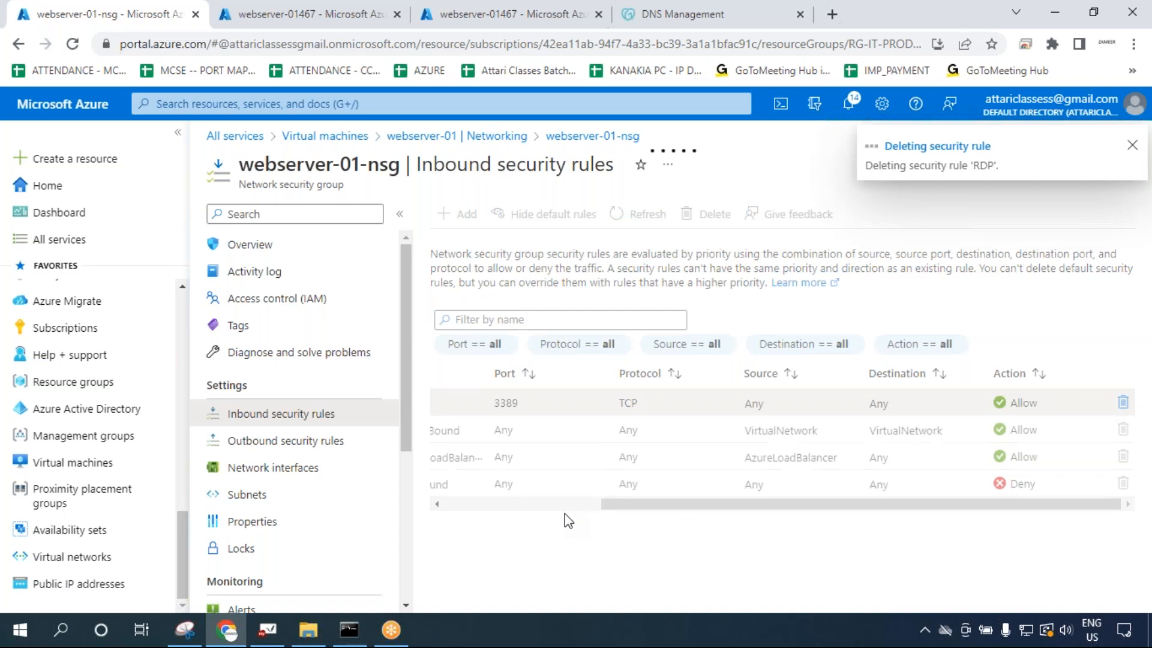
# Reopen webserver-01's networking settings from the virtual machines list and display the inbound security rules of webserver-01-nsg.
pyautogui.click(1137, 377)
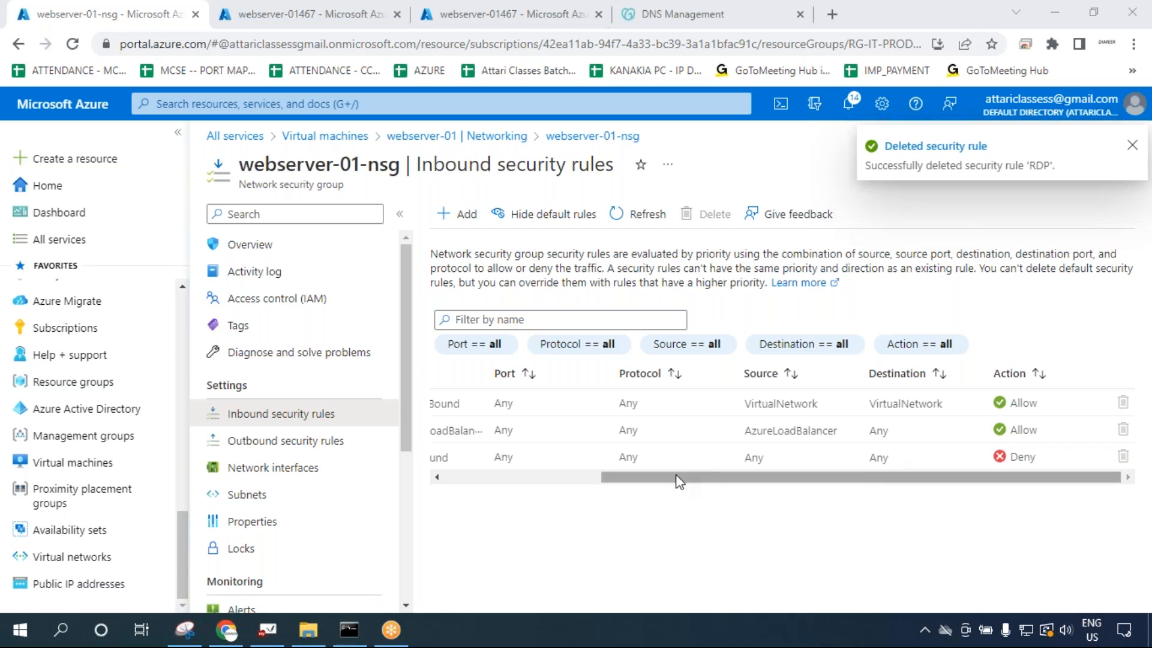
pyautogui.click(345, 142)
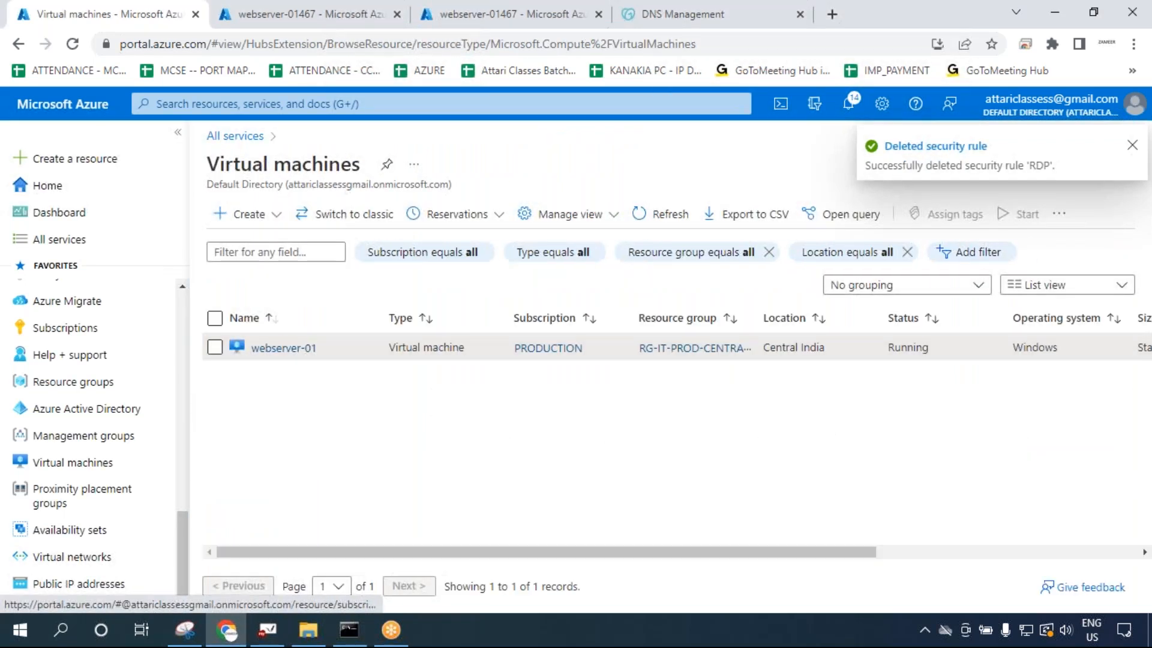
pyautogui.click(280, 359)
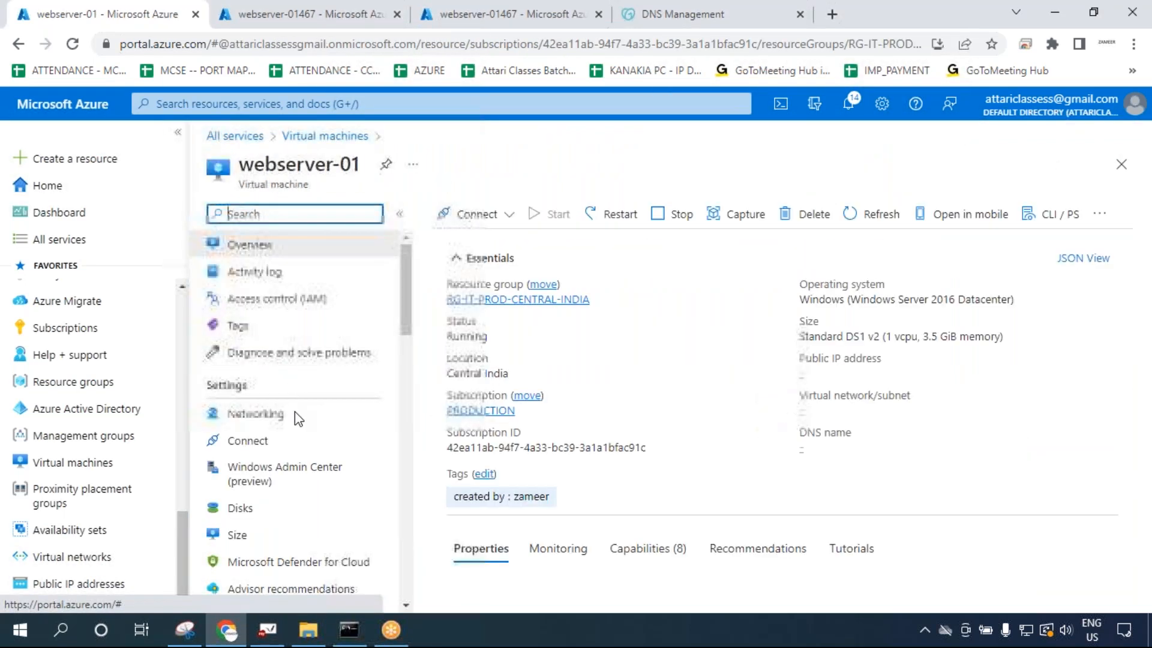
pyautogui.click(309, 423)
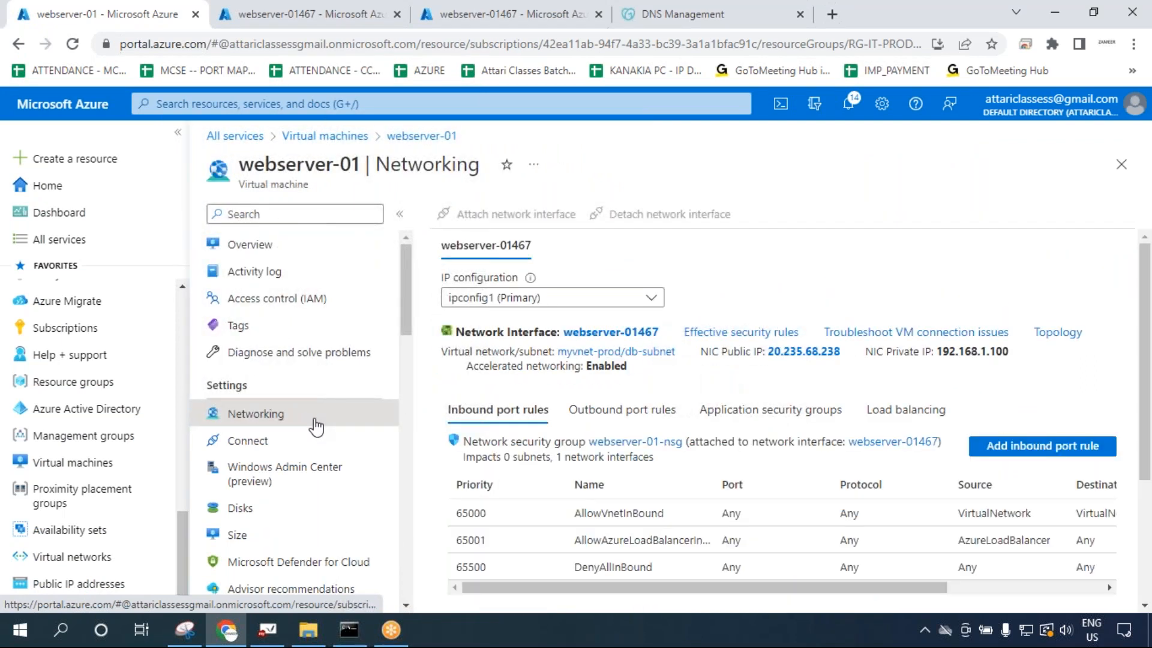
pyautogui.click(661, 444)
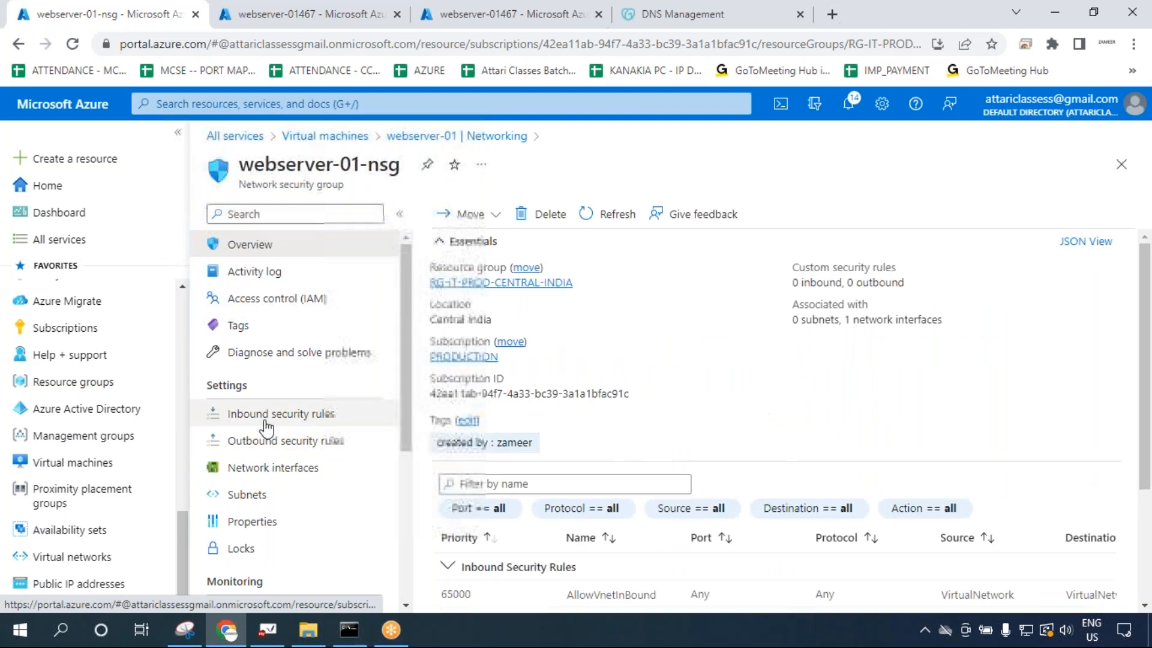
pyautogui.click(330, 425)
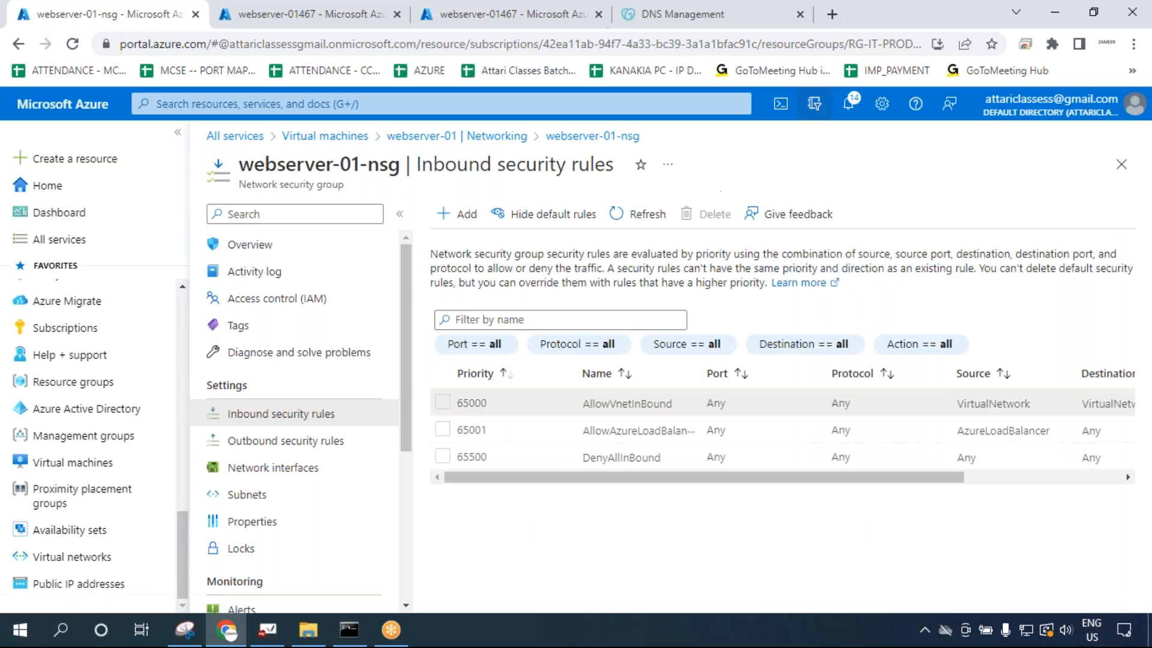
# Examine the port, source, destination and action of the remaining inbound rules in webserver-01-nsg.
pyautogui.click(850, 78)
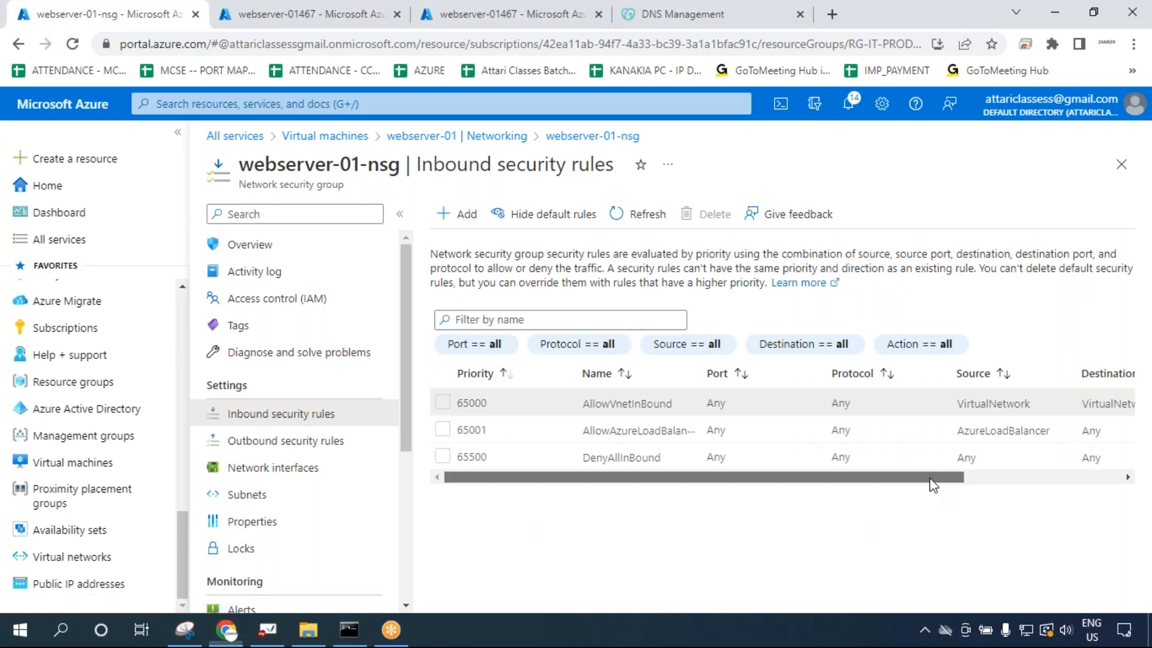
pyautogui.moveTo(930, 478); pyautogui.dragTo(1121, 473)
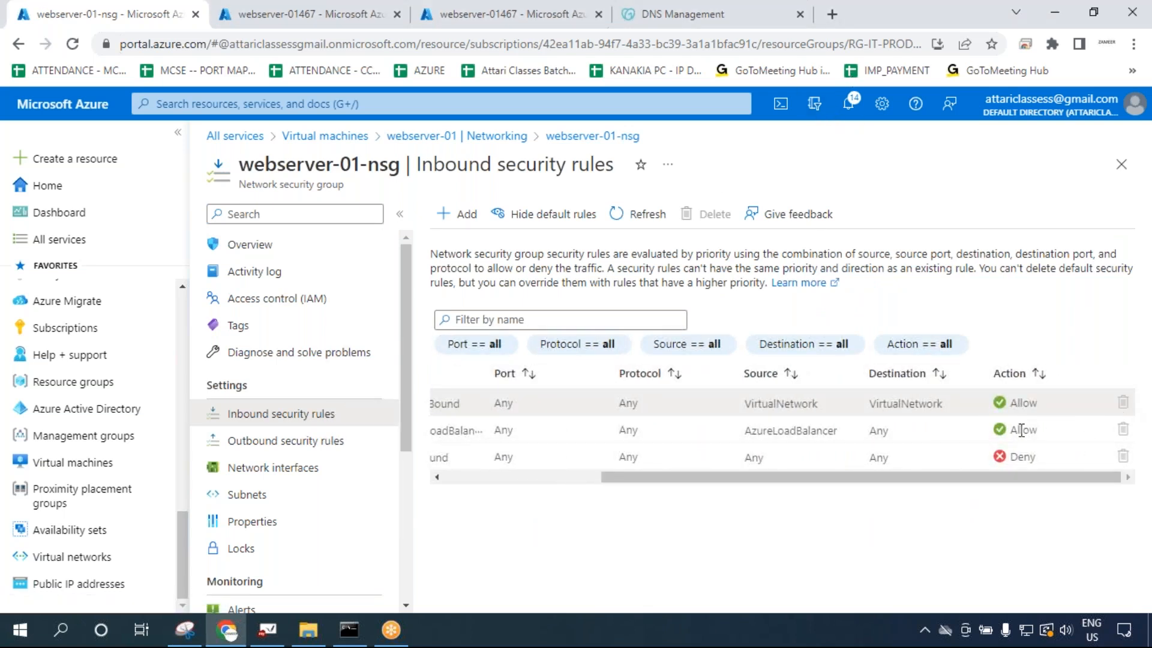
pyautogui.moveTo(952, 474); pyautogui.dragTo(685, 464)
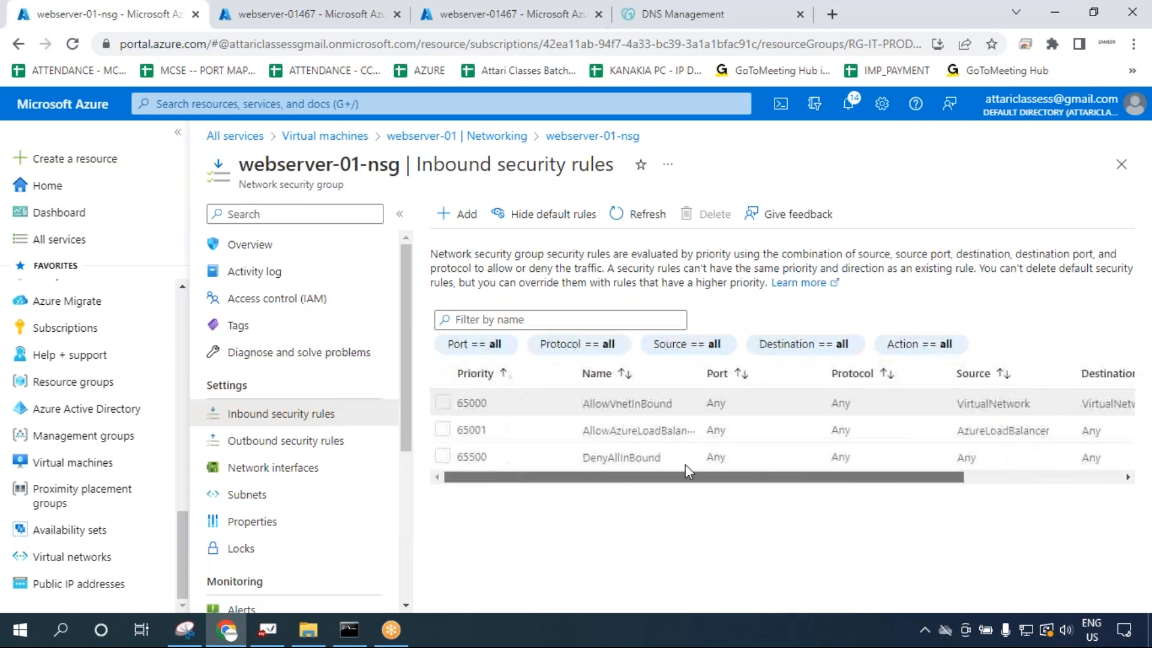
pyautogui.click(820, 22)
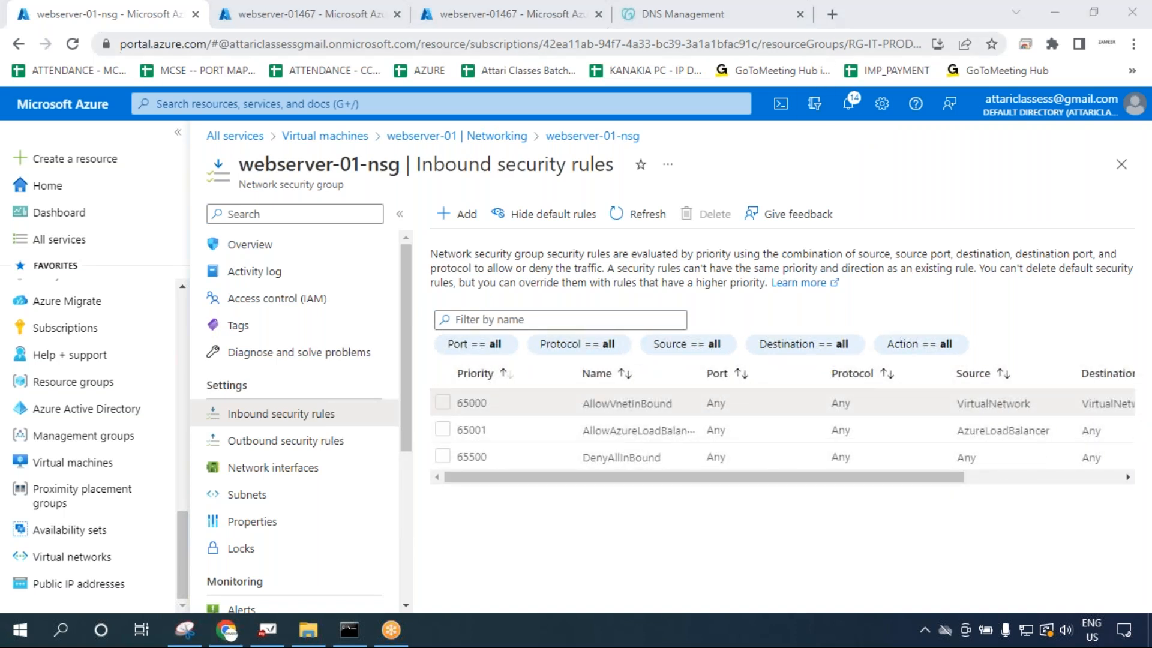
pyautogui.click(639, 215)
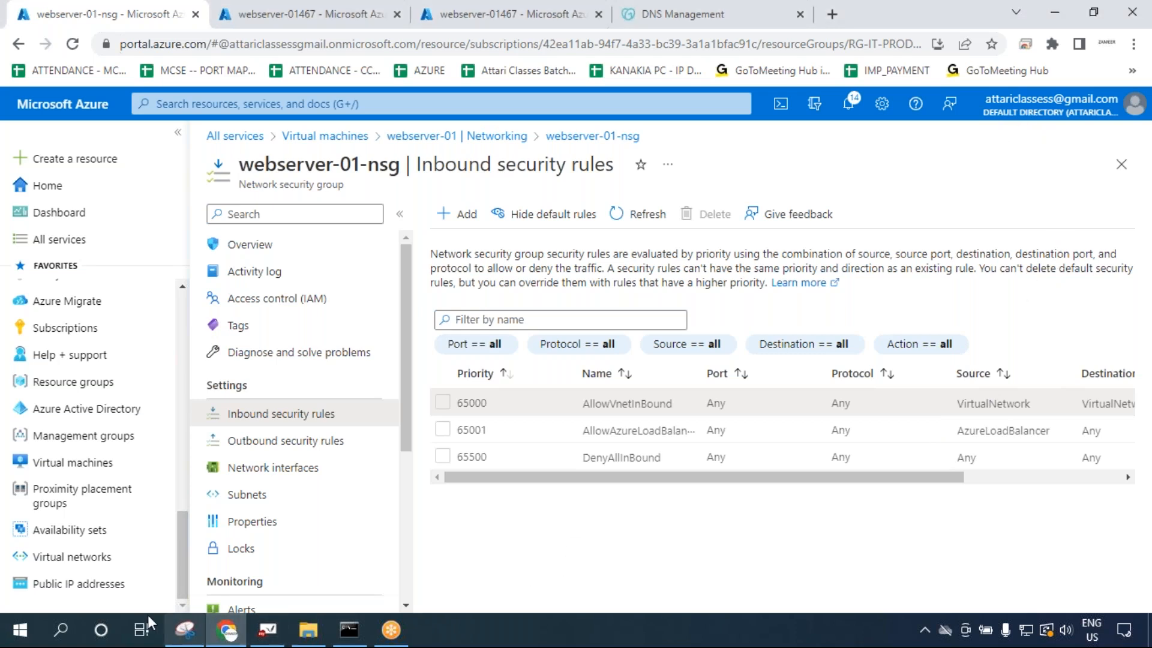
# Launch Remote Desktop Connection with mstsc and try to connect to 20.235.68.238.
pyautogui.click(78, 621)
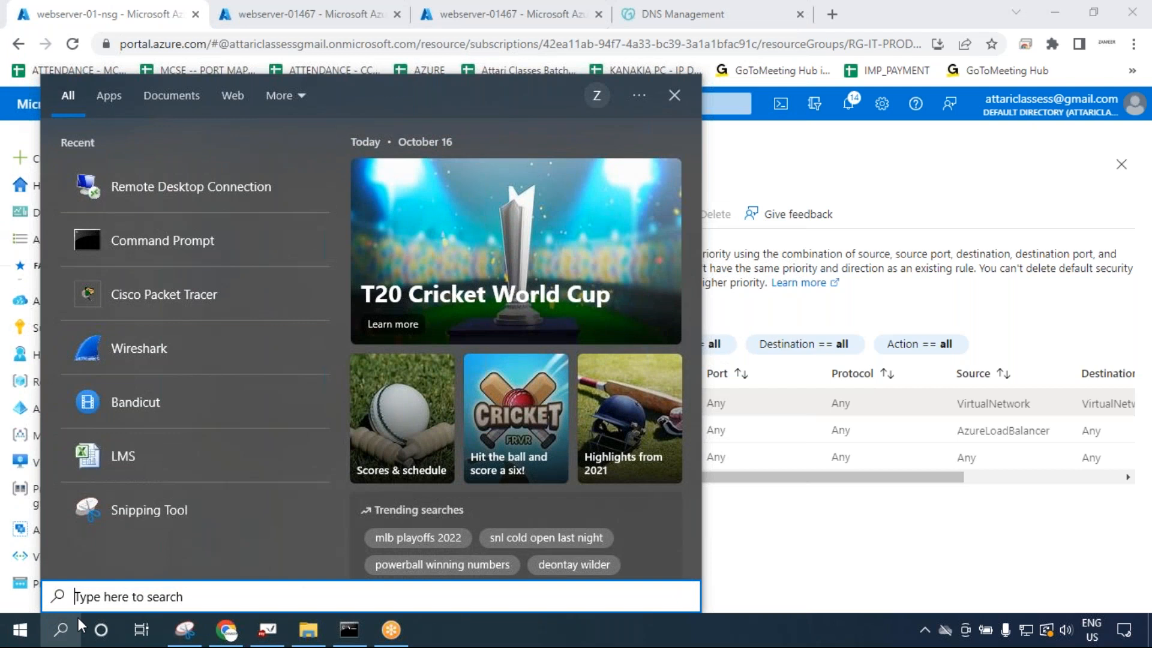
pyautogui.write('mstsc')
pyautogui.press('Return')
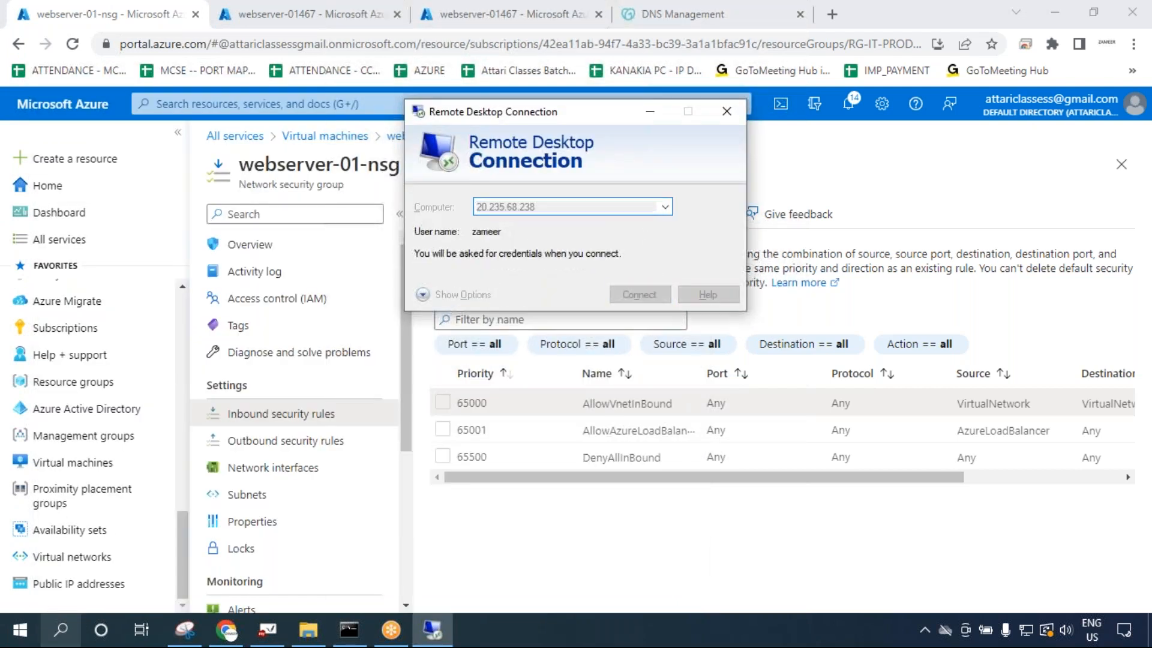
pyautogui.press('Return')
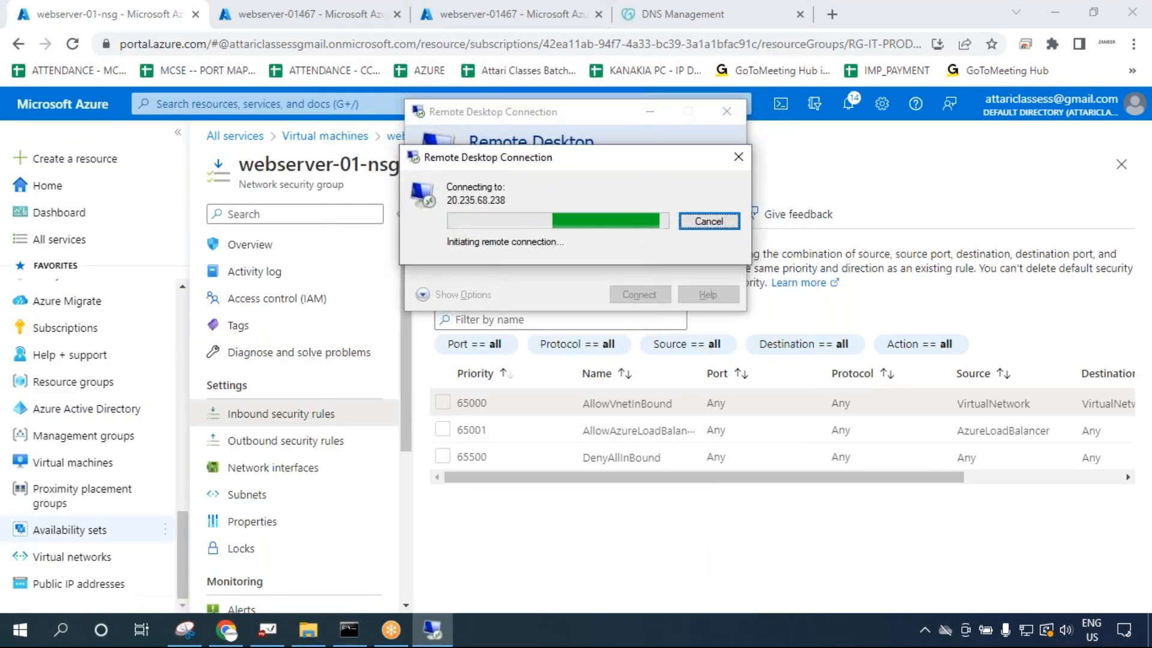
pyautogui.click(542, 569)
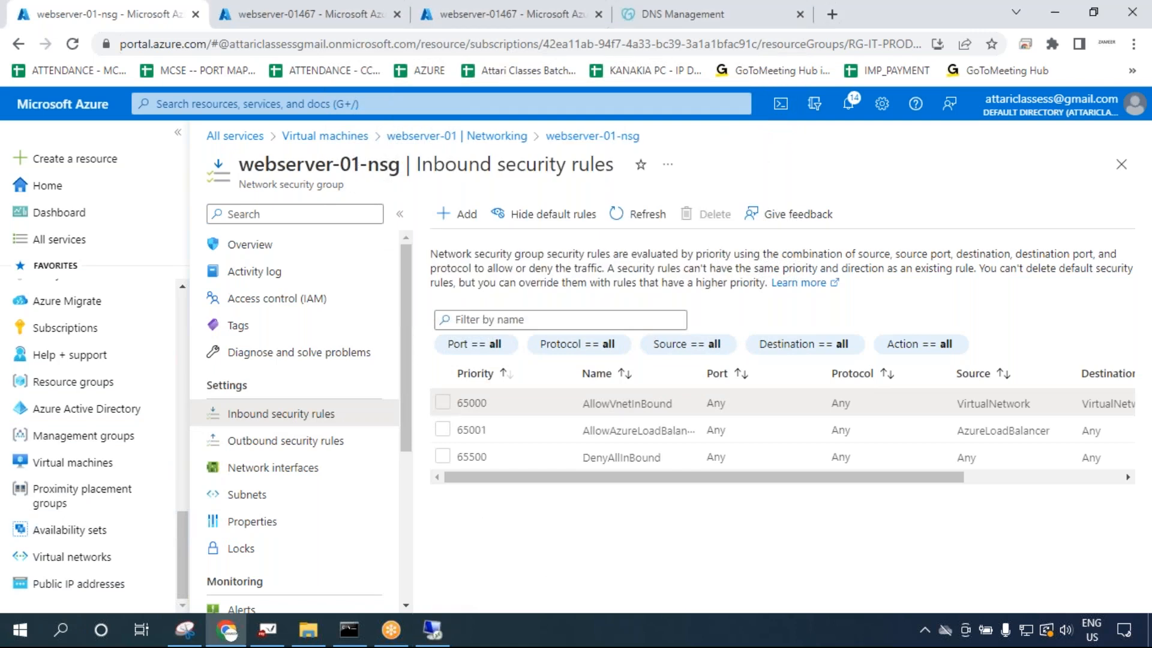
# Copy the public IP address of webserver-01 from its overview page in the Azure portal.
pyautogui.click(332, 139)
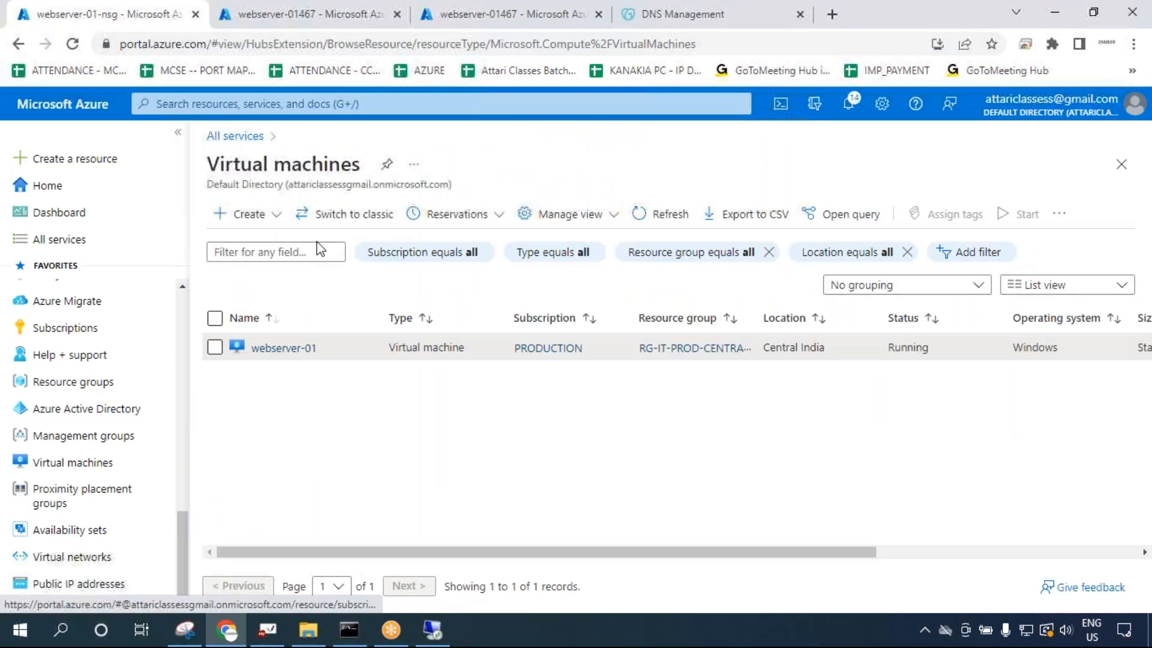
pyautogui.click(284, 349)
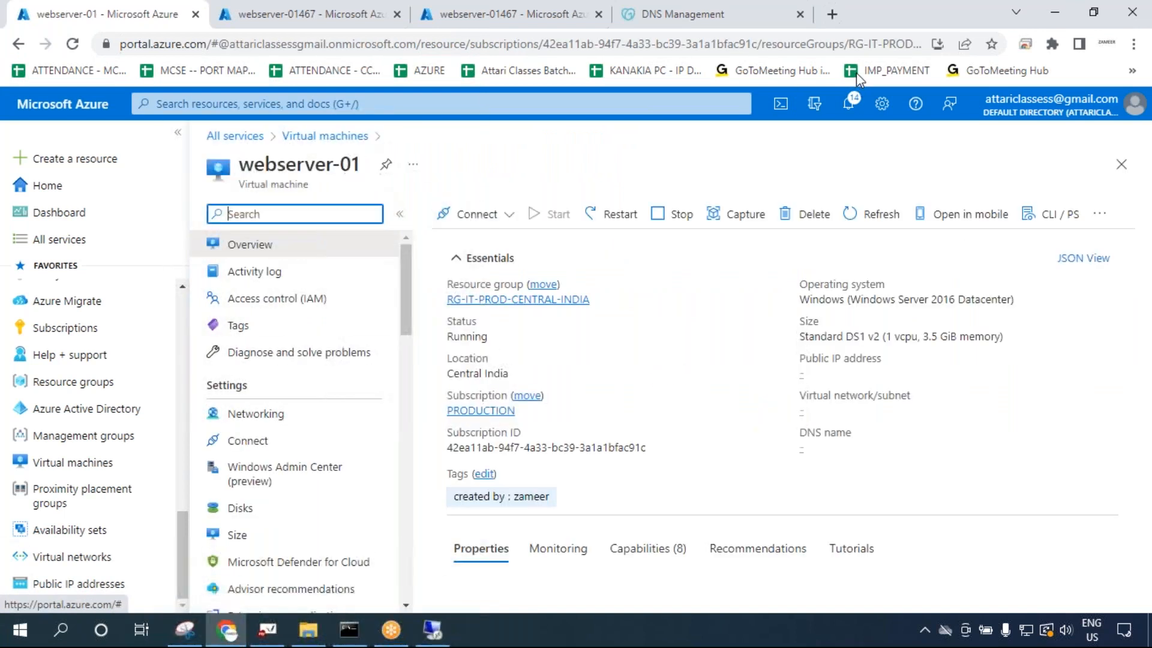
pyautogui.click(869, 373)
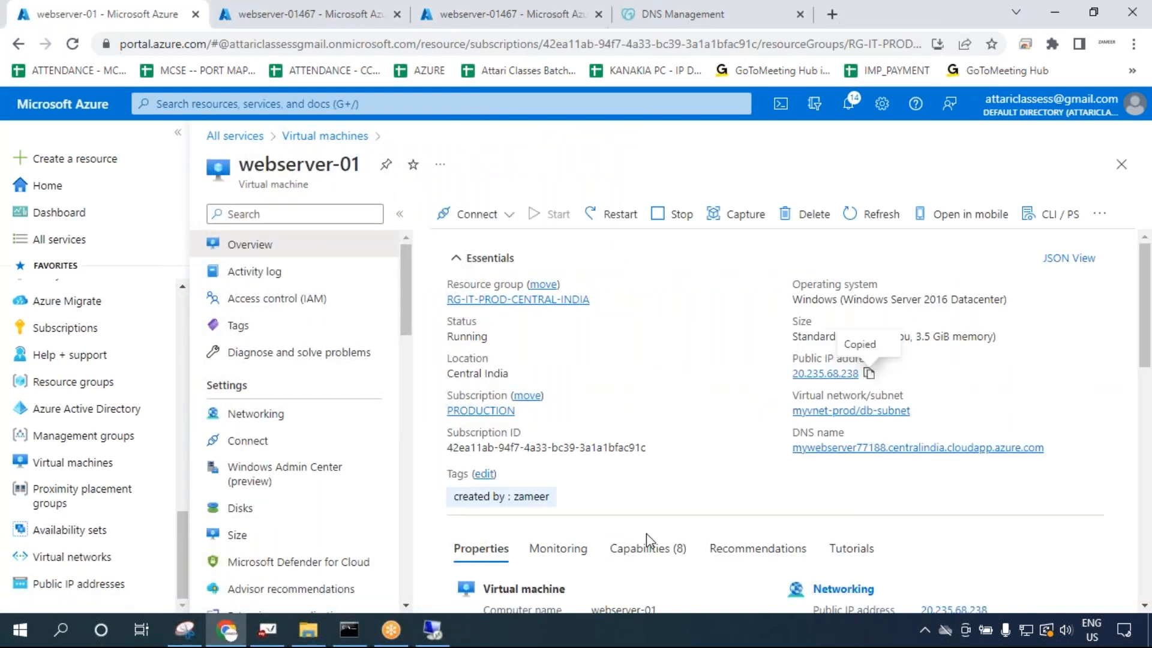
# Switch to Remote Desktop Connection, retry connecting to 20.235.68.238 with the copied address, and dismiss the resulting dialog.
pyautogui.click(432, 630)
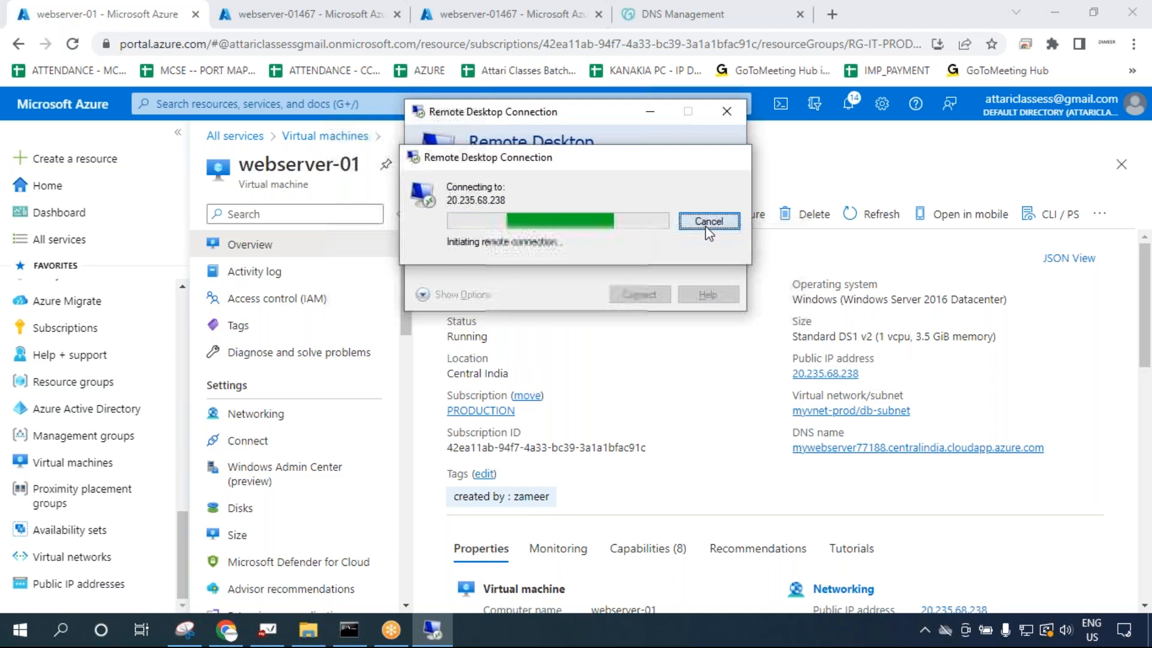
pyautogui.click(635, 218)
pyautogui.hotkey('ctrl', 'v')
pyautogui.click(639, 295)
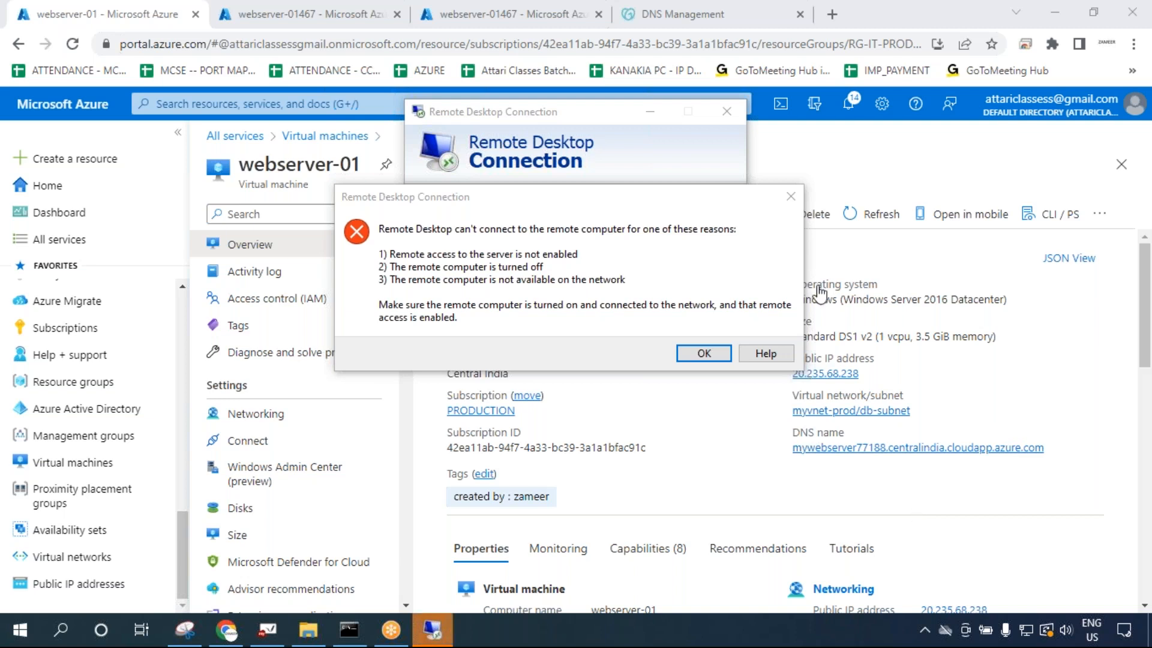
pyautogui.click(791, 196)
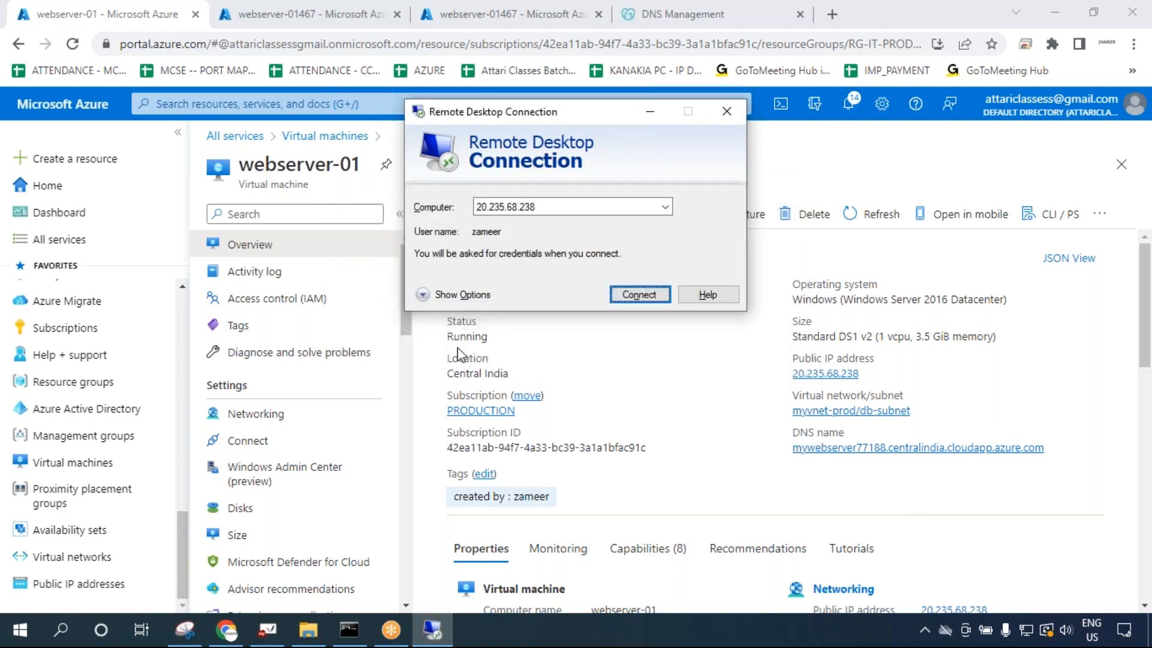
pyautogui.click(960, 420)
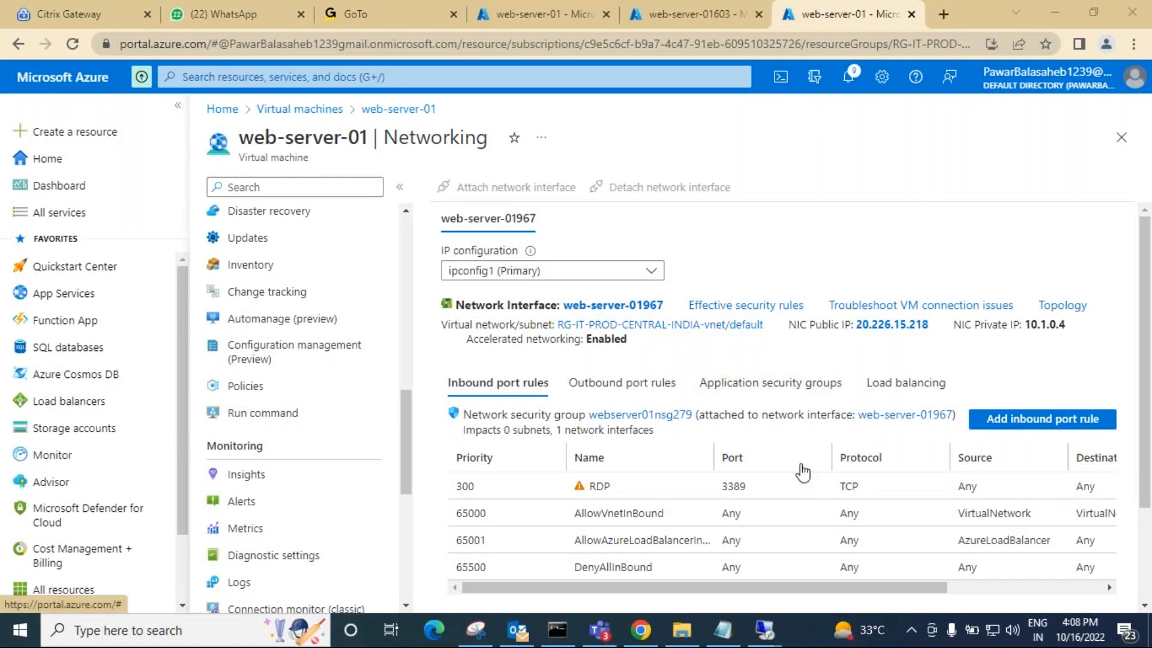
# Open the network security group webserver01nsg279 from web-server-01's networking settings and display its inbound security rules.
pyautogui.click(246, 474)
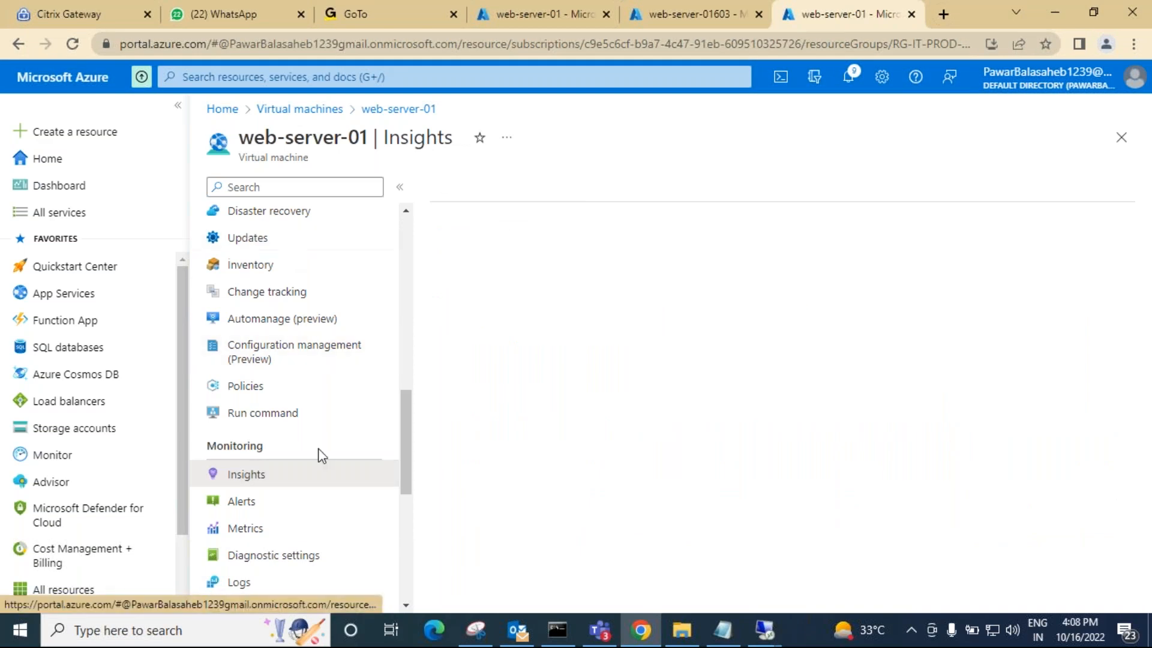
pyautogui.scroll(3, 321, 456)
pyautogui.scroll(1, 301, 368)
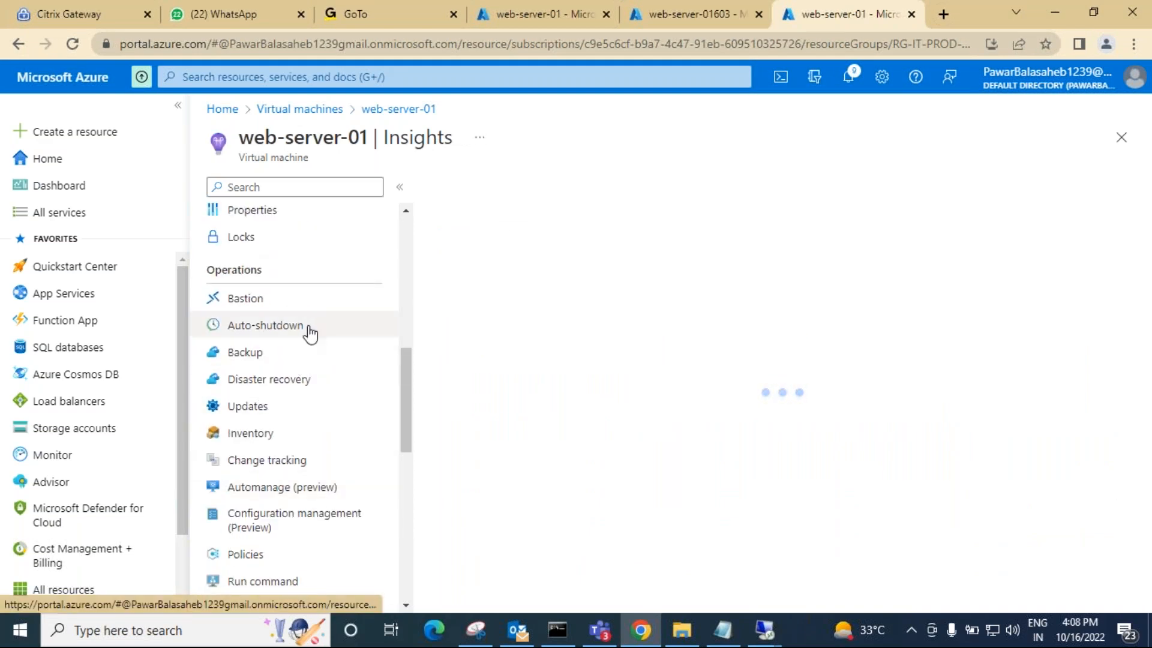
pyautogui.scroll(6, 318, 303)
pyautogui.scroll(3, 309, 312)
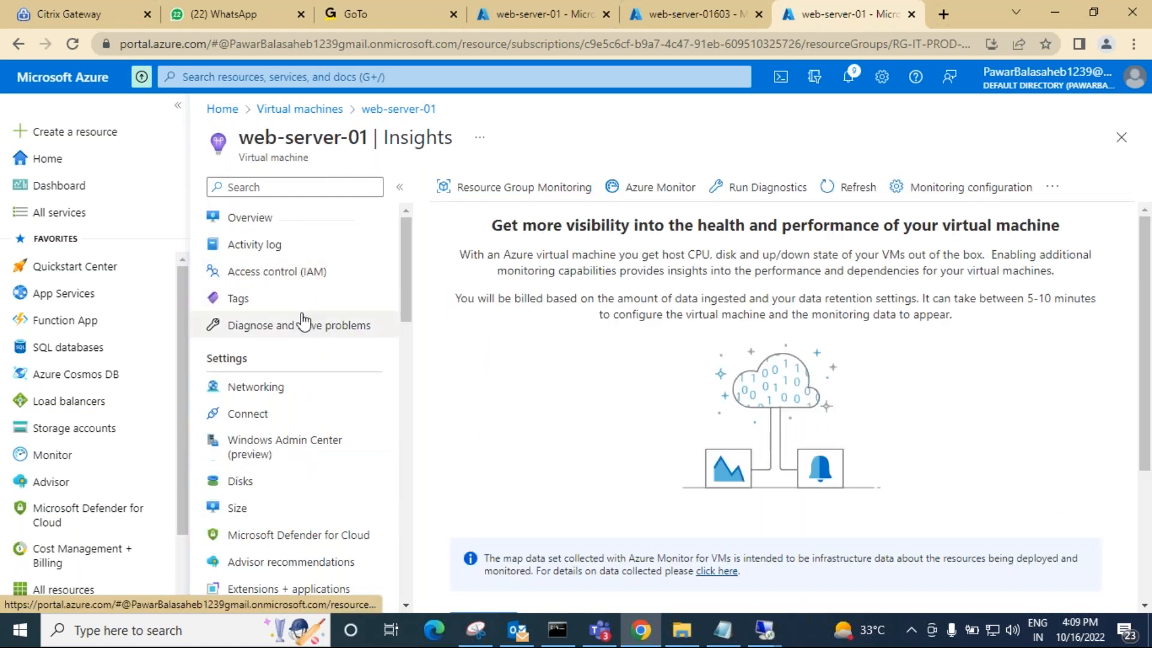
pyautogui.click(269, 389)
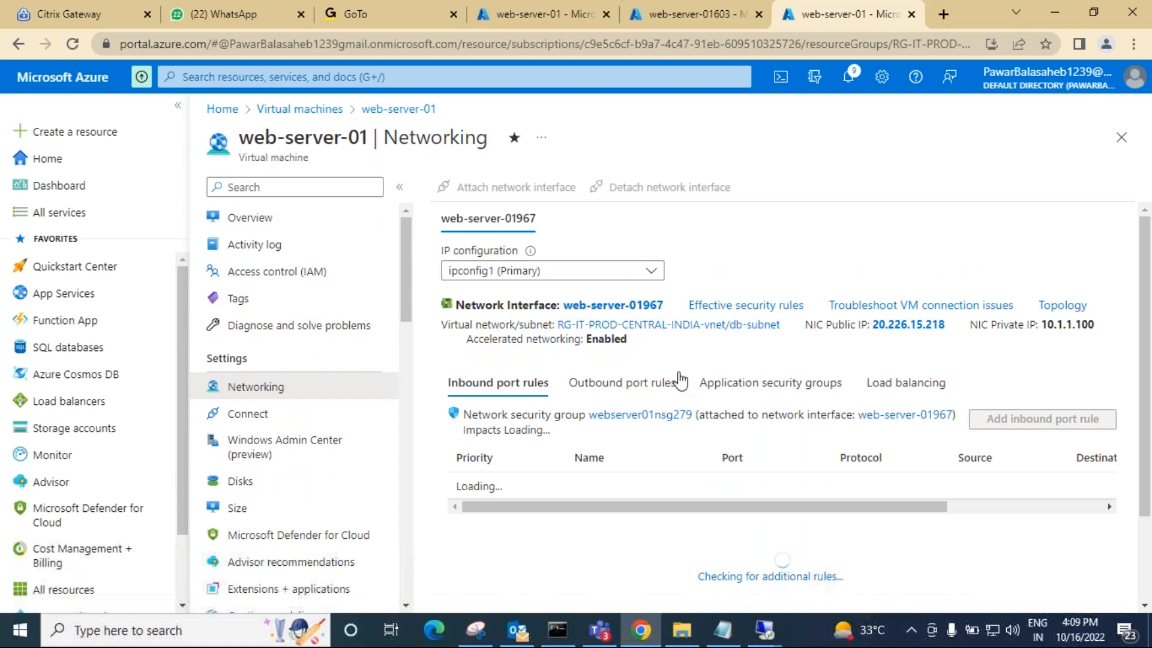
pyautogui.click(640, 414)
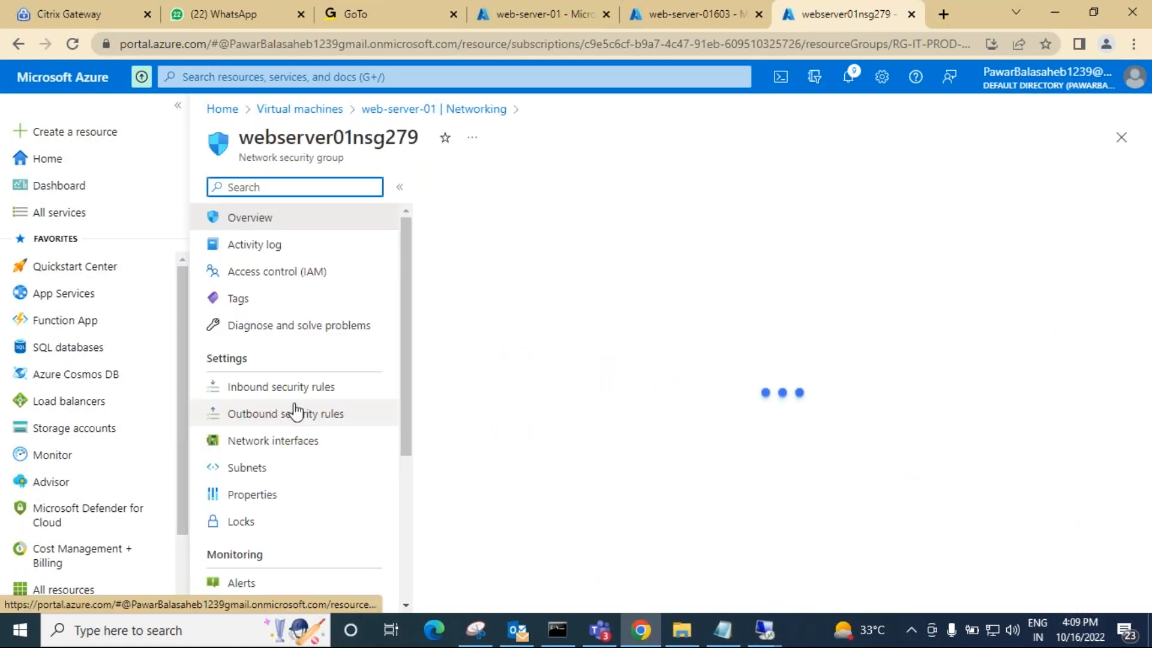
pyautogui.click(316, 401)
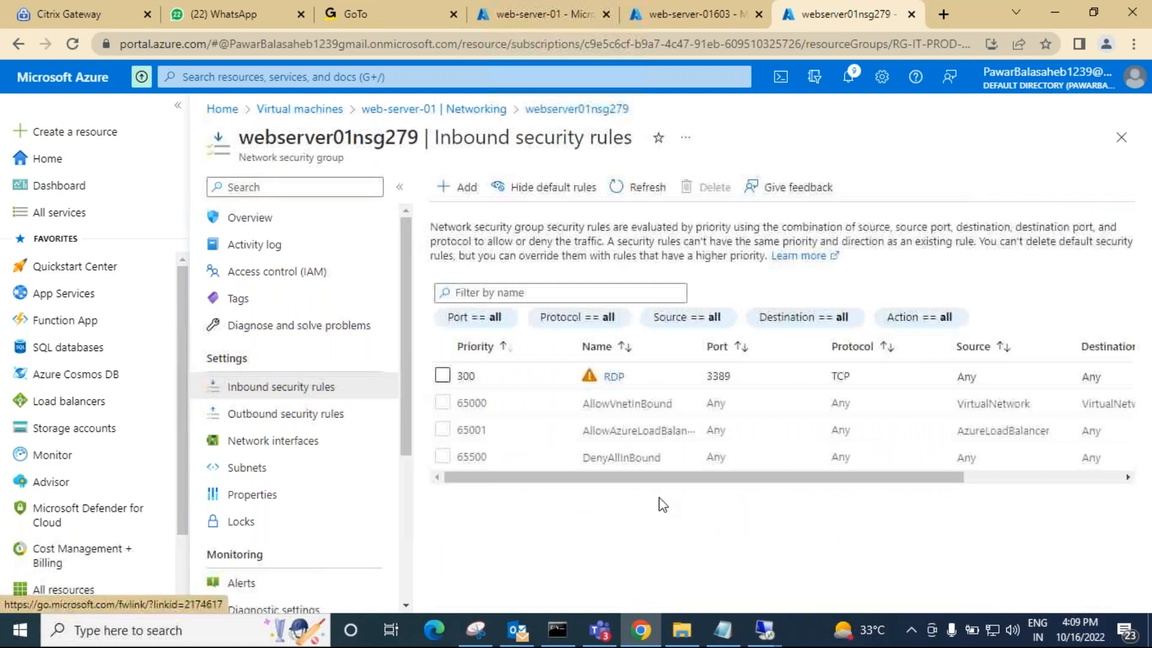
# Delete the RDP inbound security rule for port 3389 from webserver01nsg279.
pyautogui.moveTo(898, 480); pyautogui.dragTo(1100, 491)
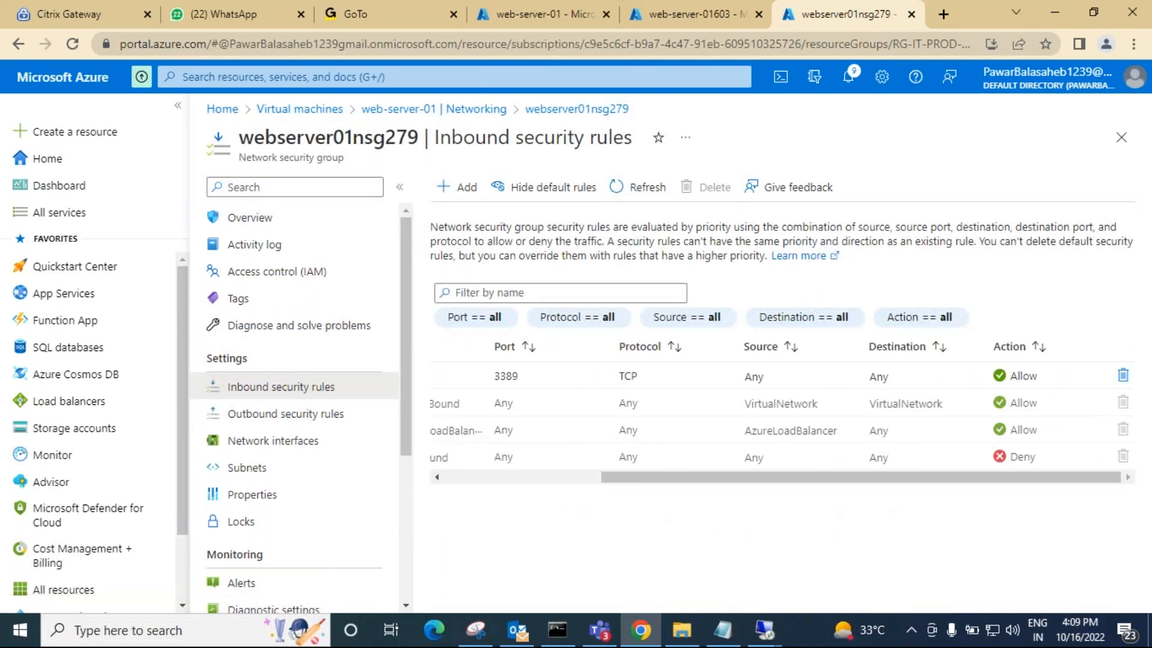
pyautogui.click(1123, 375)
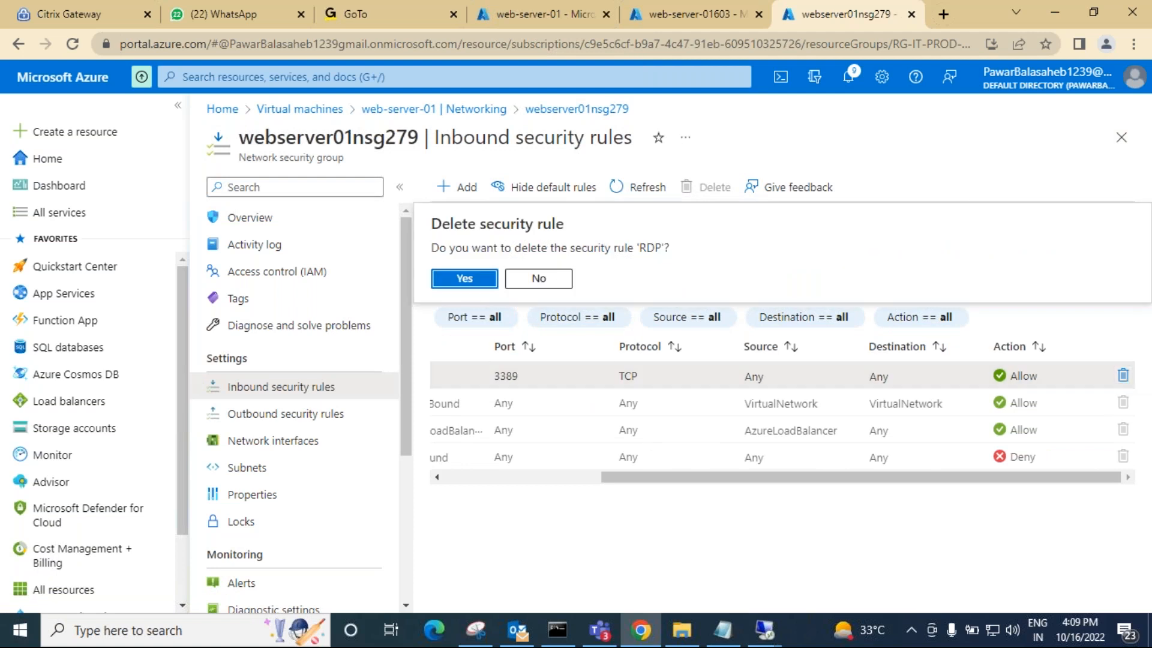
pyautogui.click(464, 277)
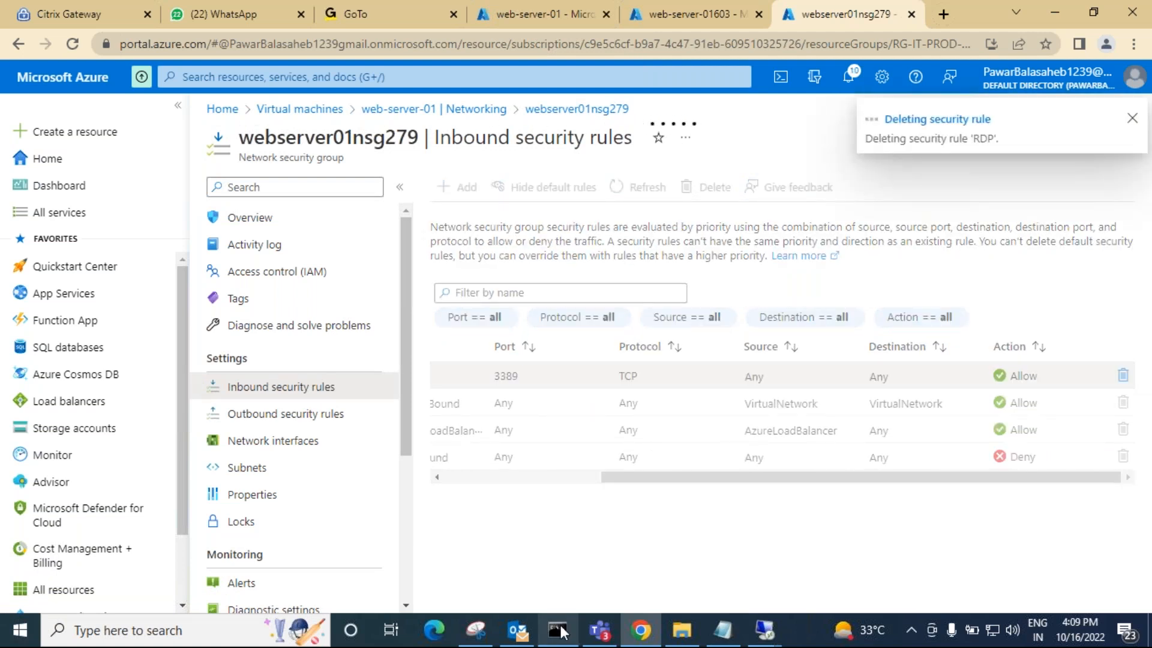
# Switch to the open Remote Desktop session on 20.226.15.218 and disconnect it.
pyautogui.moveTo(768, 635)
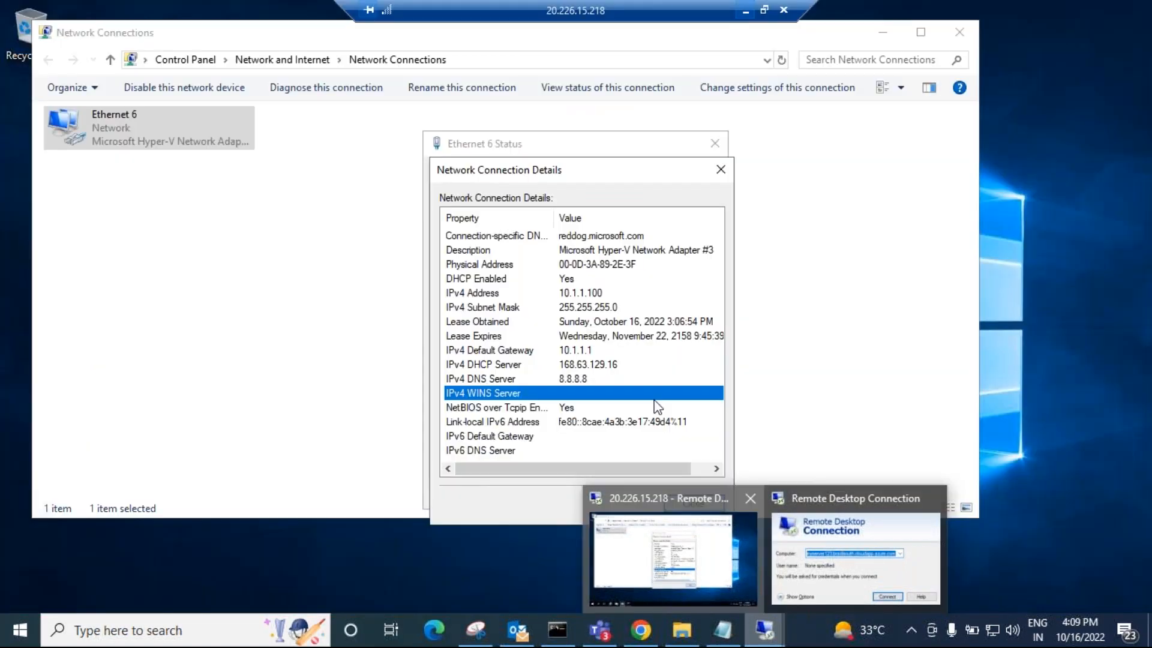
pyautogui.click(672, 558)
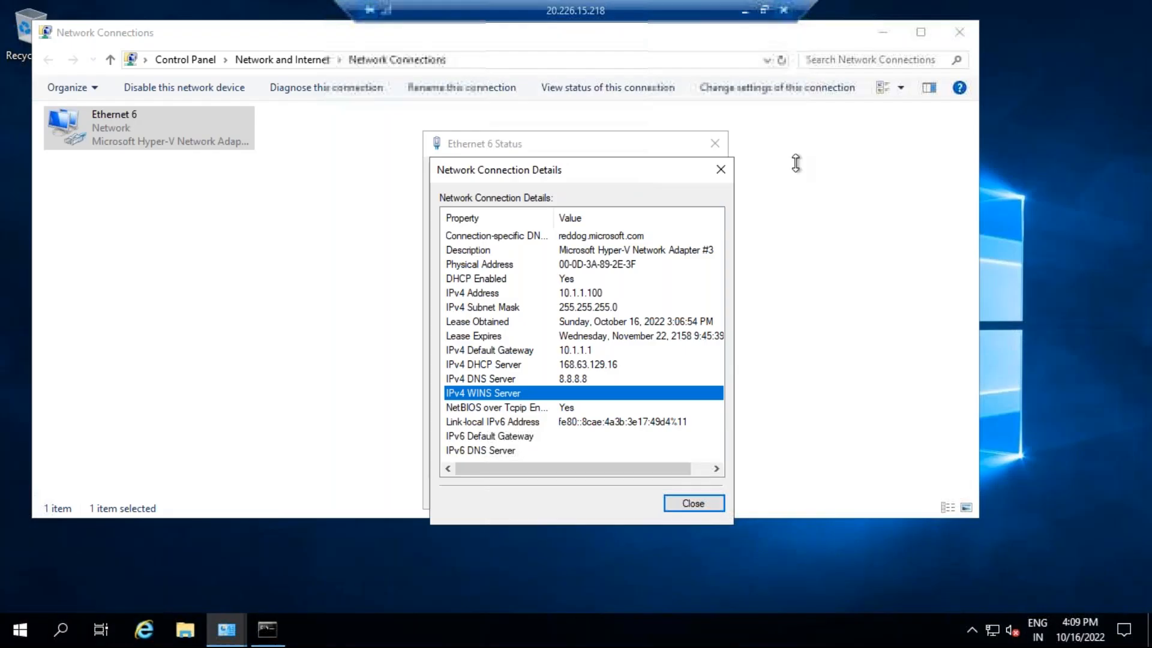
pyautogui.click(783, 10)
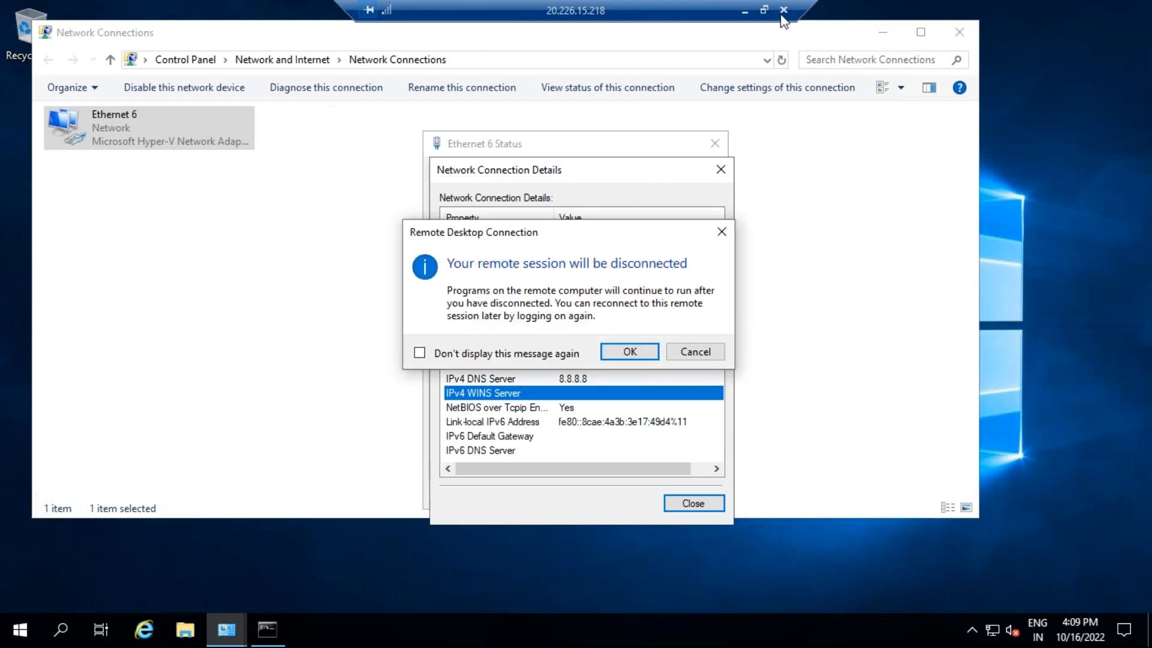
pyautogui.click(635, 355)
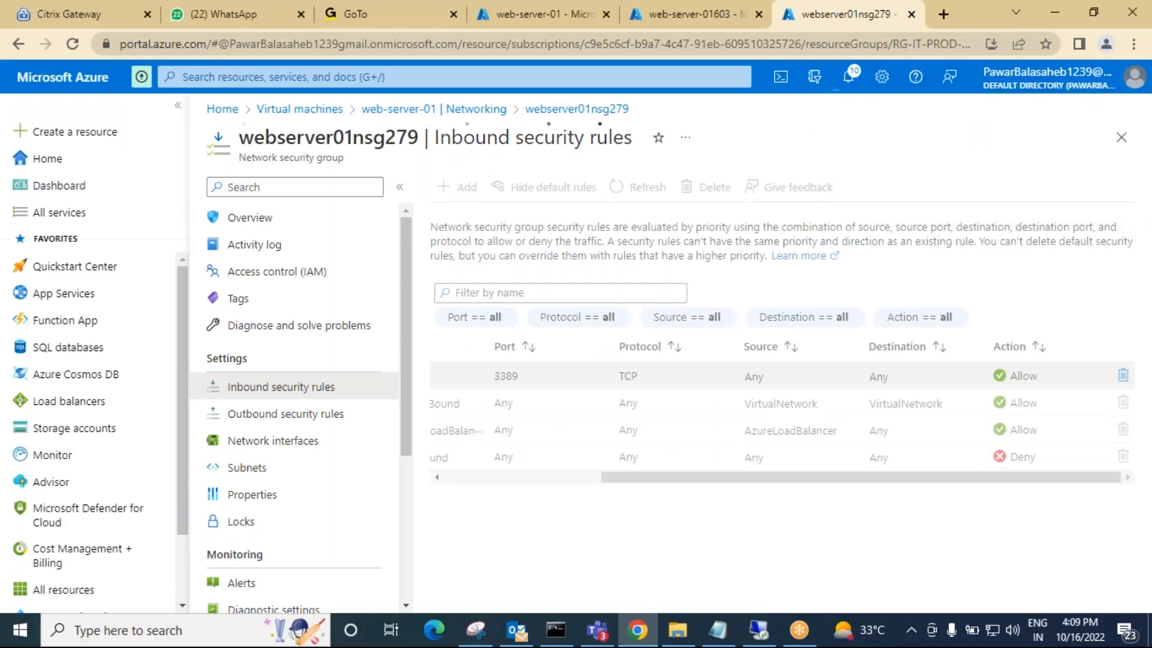
# Look at the outbound security rules of webserver01nsg279 and return to its inbound security rules.
pyautogui.click(327, 415)
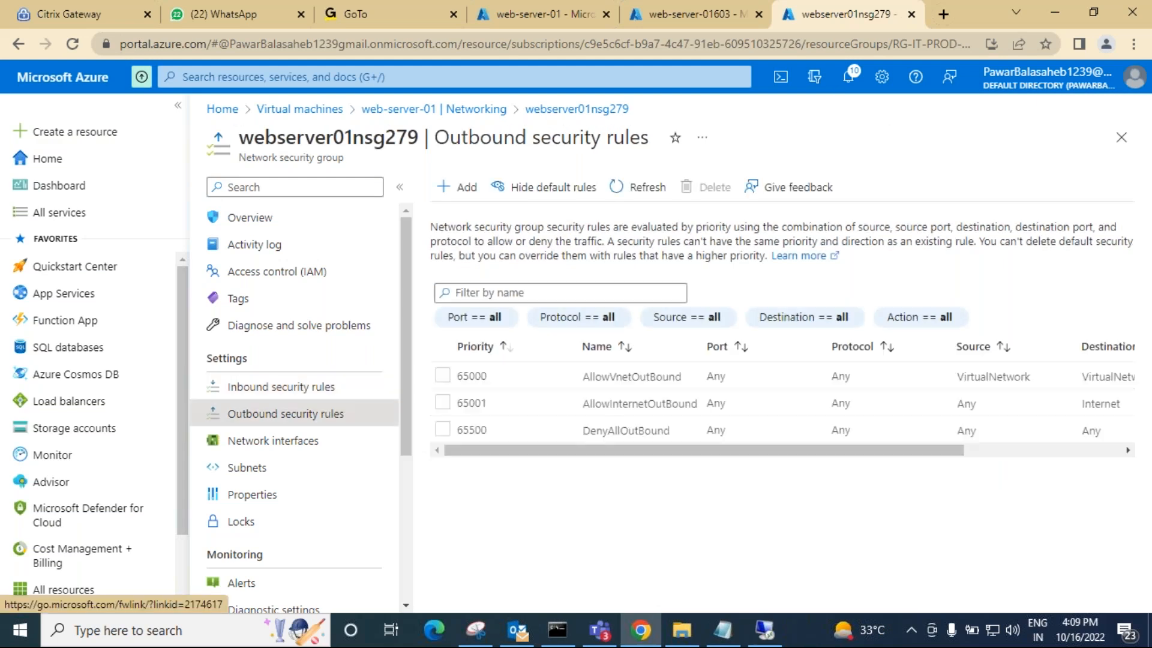
pyautogui.click(345, 396)
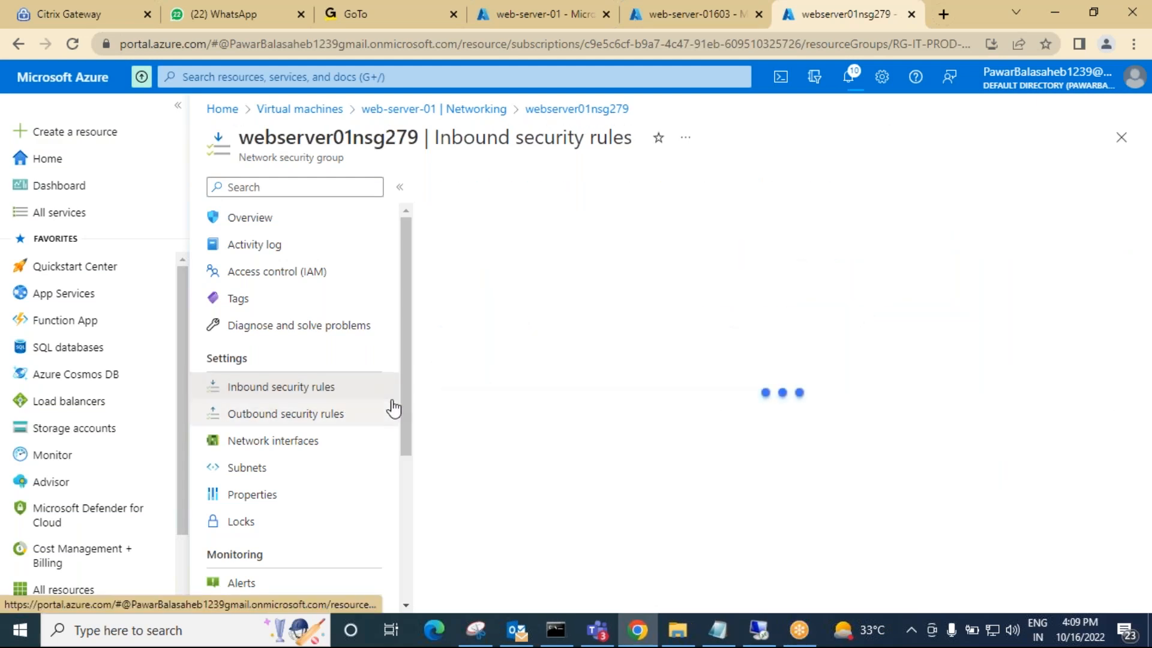
# Minimize the Remote Desktop Connection window and switch to a blank page in the whiteboard app.
pyautogui.moveTo(727, 642)
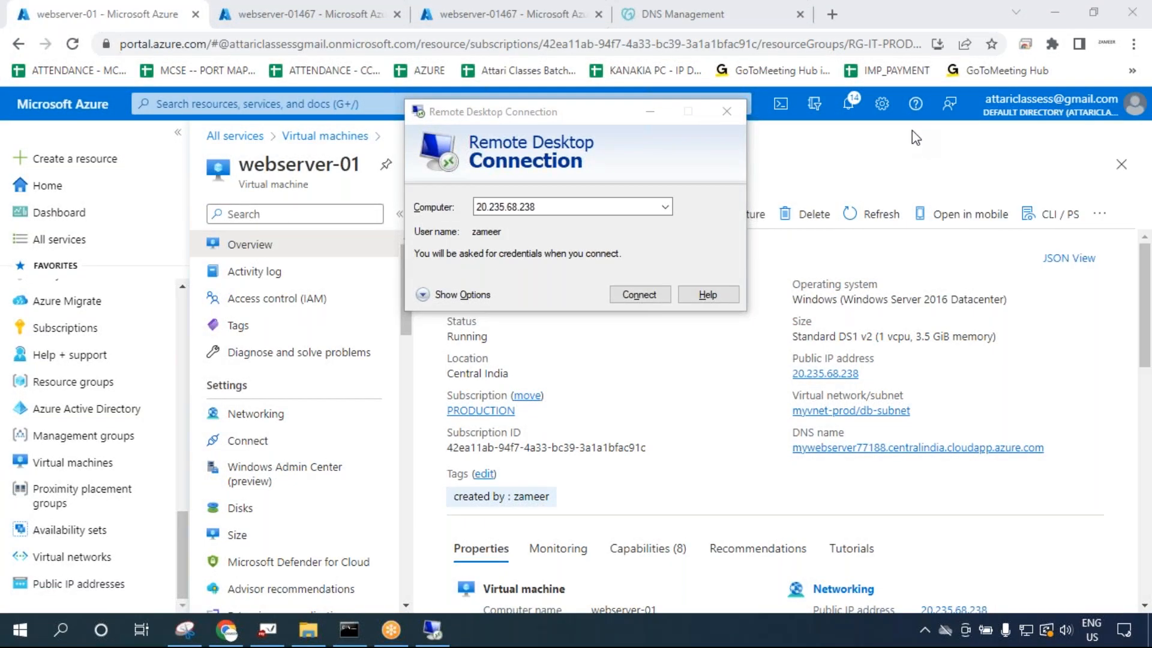
pyautogui.press('super')
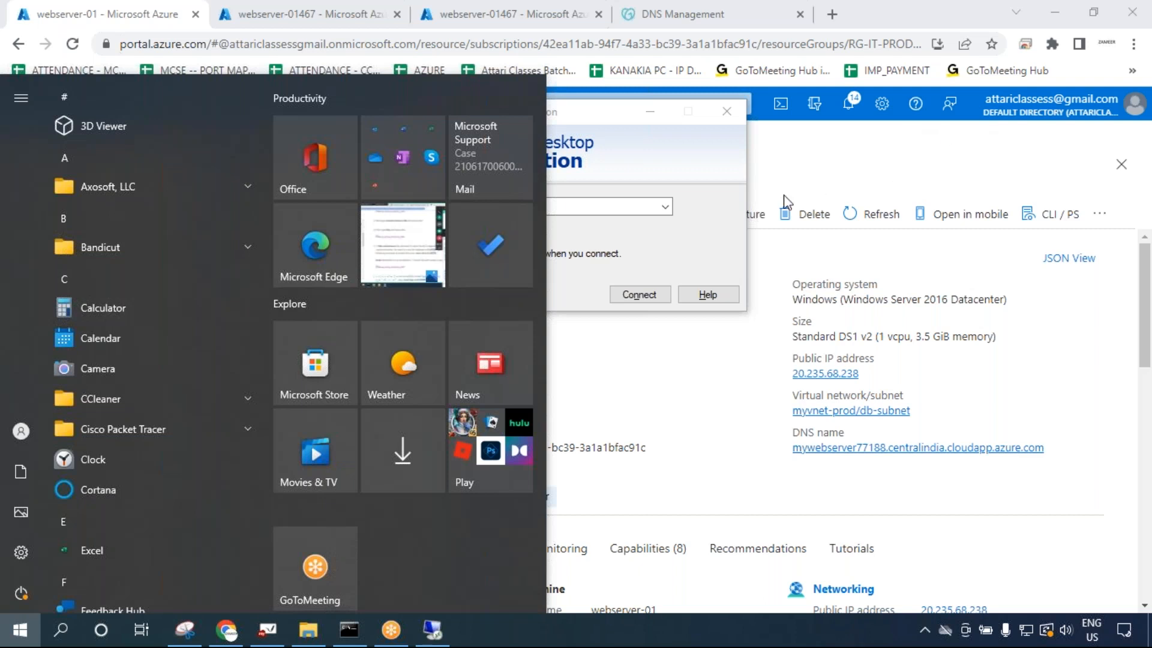
pyautogui.click(653, 131)
pyautogui.click(649, 112)
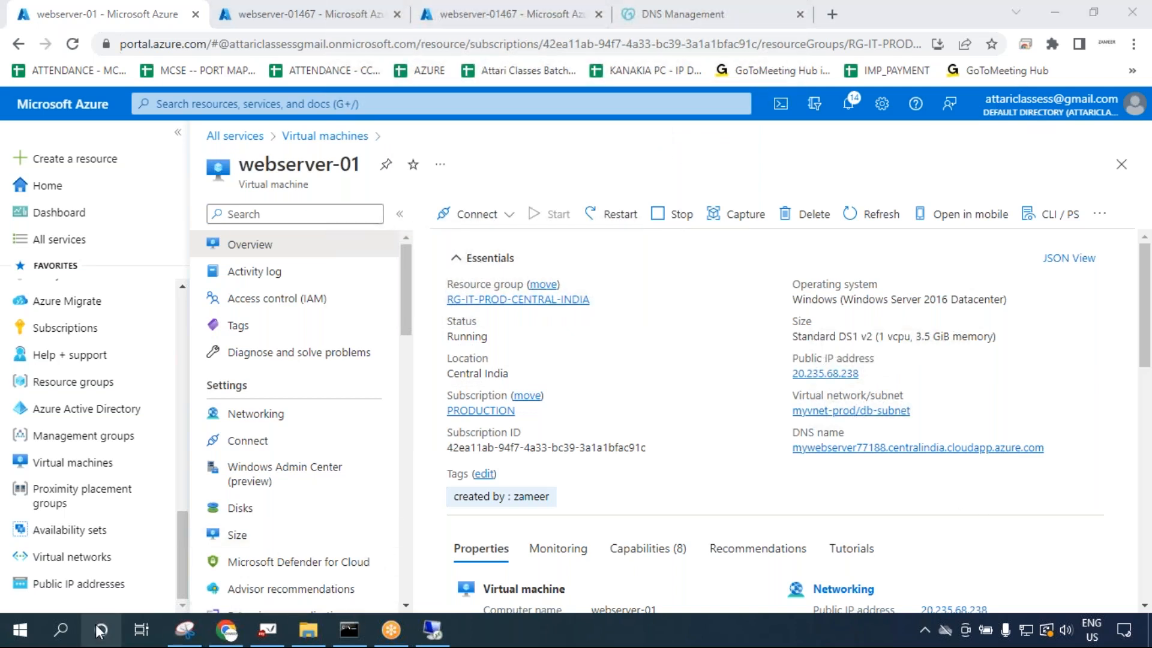
pyautogui.click(267, 630)
pyautogui.click(19, 506)
pyautogui.click(71, 537)
pyautogui.click(15, 451)
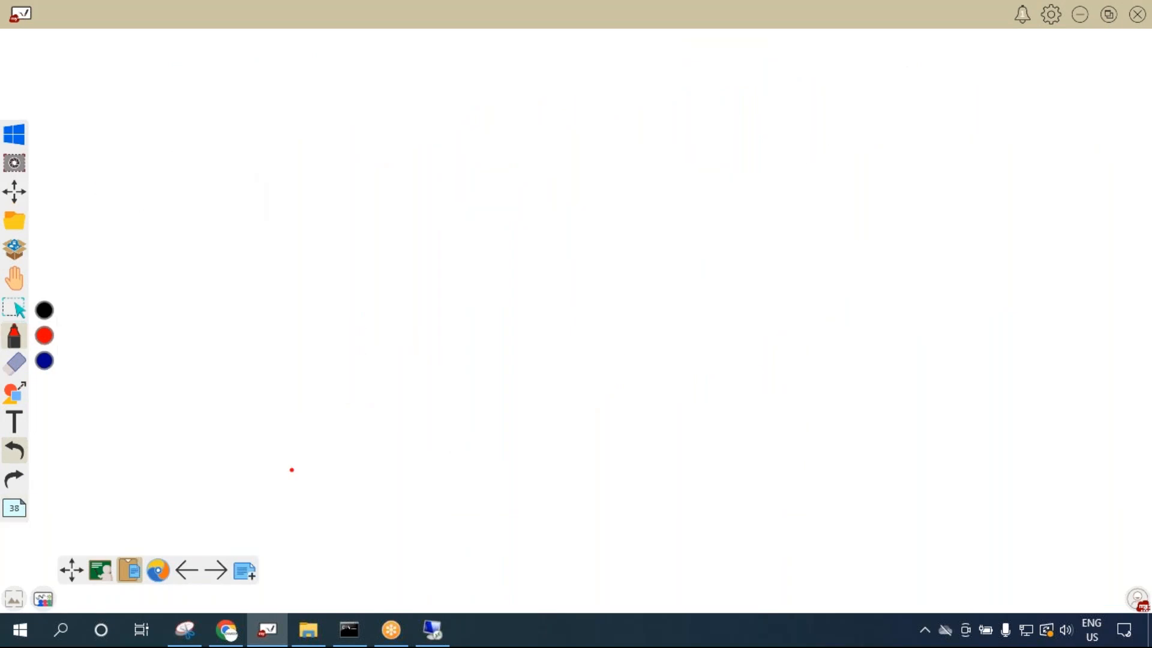
# Sketch a red user figure near the page's left edge and write mstsc in blue above it.
pyautogui.moveTo(133, 349)
pyautogui.mouseDown()
pyautogui.moveTo(97, 357)
pyautogui.moveTo(136, 370)
pyautogui.mouseUp()
pyautogui.moveTo(72, 417); pyautogui.dragTo(84, 396)
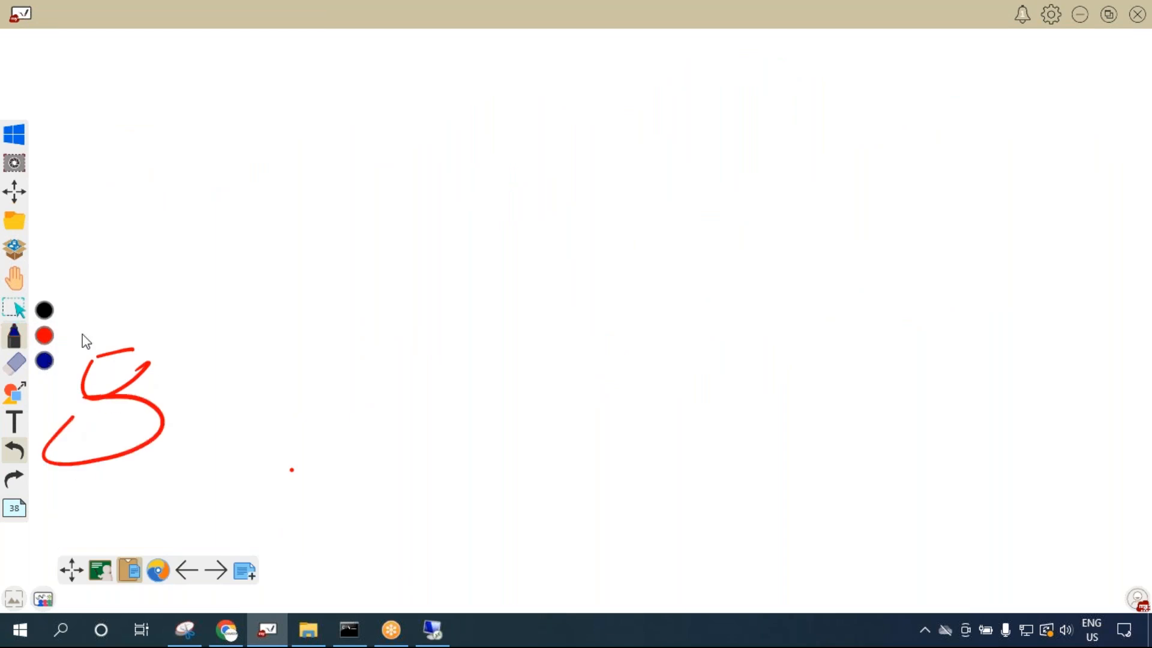
pyautogui.moveTo(107, 324); pyautogui.dragTo(136, 322)
pyautogui.moveTo(128, 311); pyautogui.dragTo(187, 304)
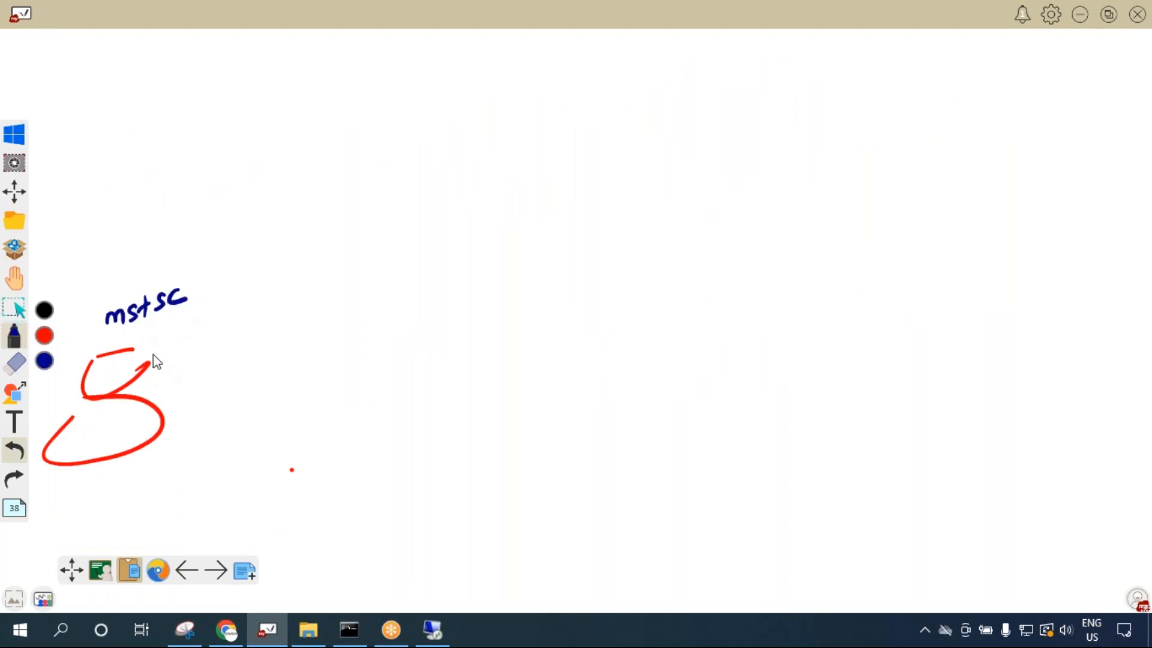
# Check the address in Remote Desktop Connection and write 20.235.68.238 in blue beside mstsc on the whiteboard.
pyautogui.click(446, 638)
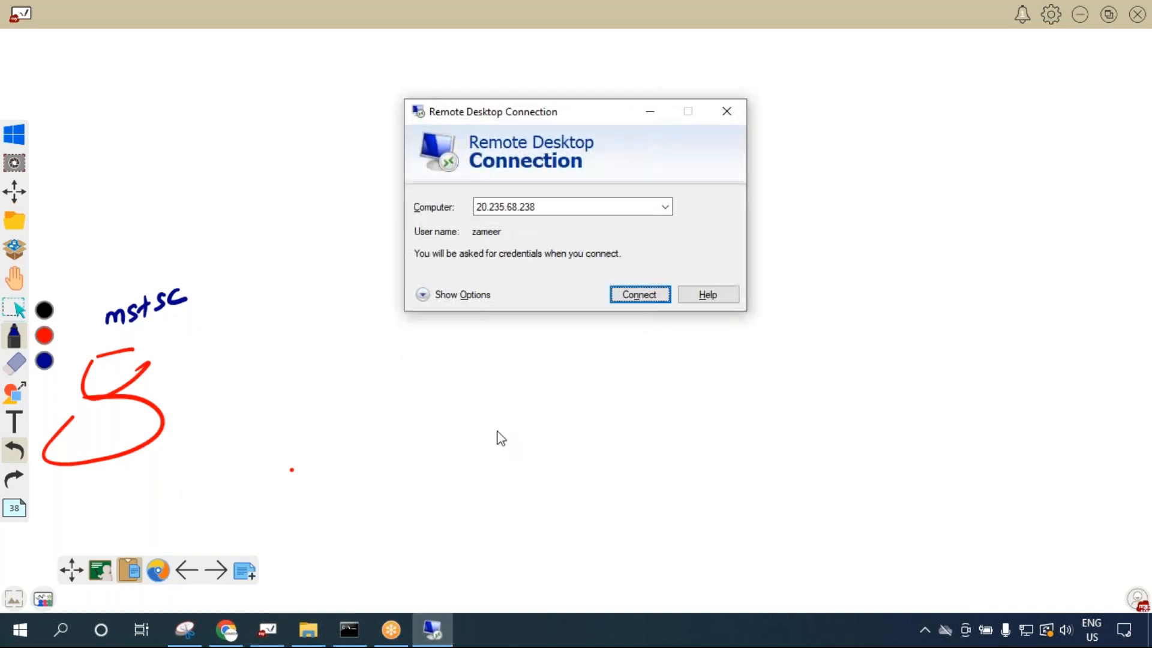
pyautogui.moveTo(156, 333); pyautogui.dragTo(171, 344)
pyautogui.moveTo(178, 330); pyautogui.dragTo(178, 332)
pyautogui.click(186, 330)
pyautogui.hotkey('alt', 'Tab')
pyautogui.hotkey('alt', 'Tab')
pyautogui.moveTo(194, 322); pyautogui.dragTo(210, 332)
pyautogui.moveTo(220, 312)
pyautogui.mouseDown()
pyautogui.moveTo(220, 329)
pyautogui.moveTo(231, 309)
pyautogui.mouseUp()
pyautogui.click(239, 308)
pyautogui.moveTo(262, 280)
pyautogui.mouseDown()
pyautogui.moveTo(252, 300)
pyautogui.moveTo(279, 277)
pyautogui.mouseUp()
pyautogui.hotkey('alt', 'Tab')
pyautogui.click(289, 286)
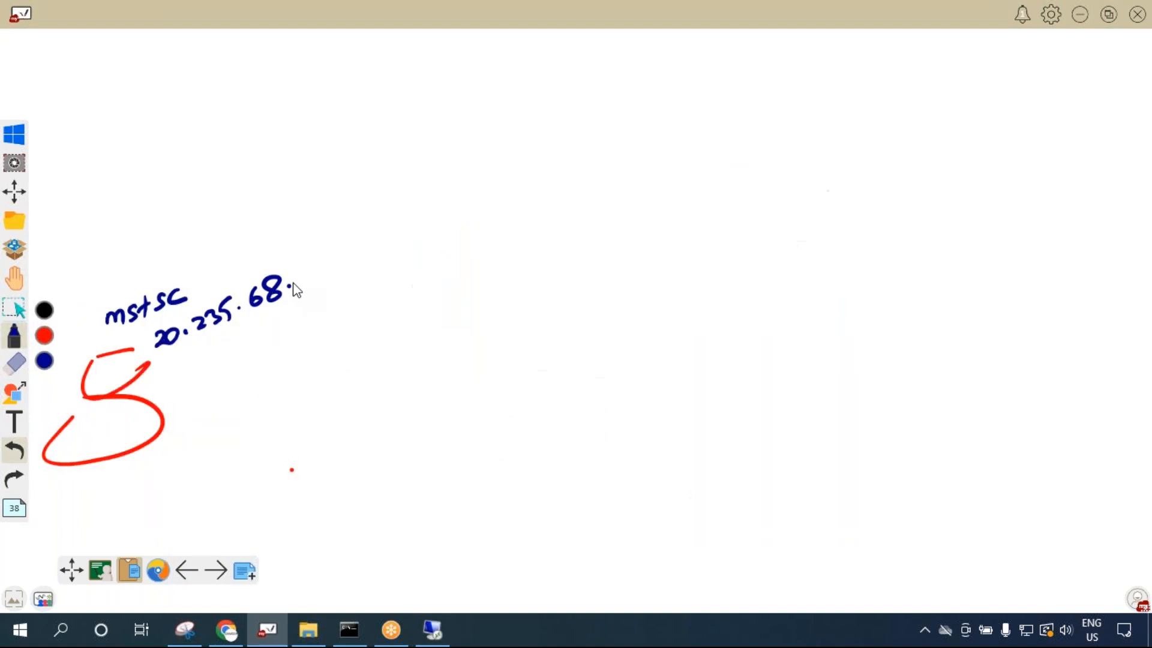
pyautogui.moveTo(338, 263); pyautogui.dragTo(351, 255)
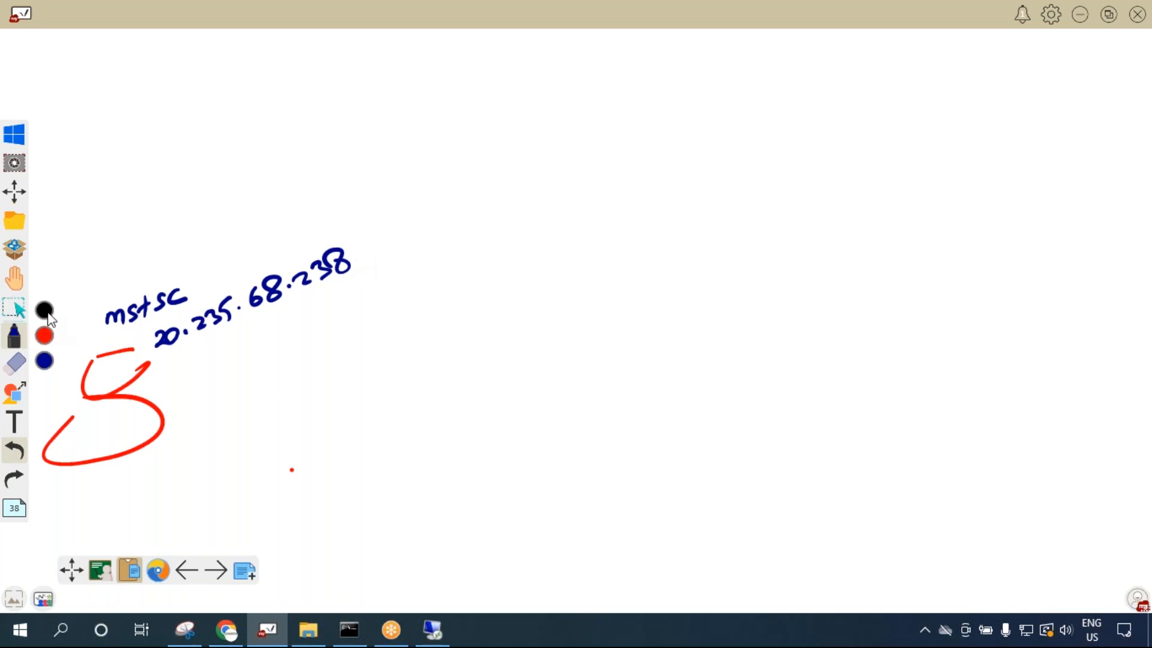
# Draw a long black slanted packet box below the address and divide off a first field labelled DATA.
pyautogui.moveTo(140, 471)
pyautogui.mouseDown()
pyautogui.moveTo(282, 413)
pyautogui.moveTo(413, 381)
pyautogui.moveTo(416, 406)
pyautogui.mouseUp()
pyautogui.moveTo(143, 510); pyautogui.dragTo(414, 408)
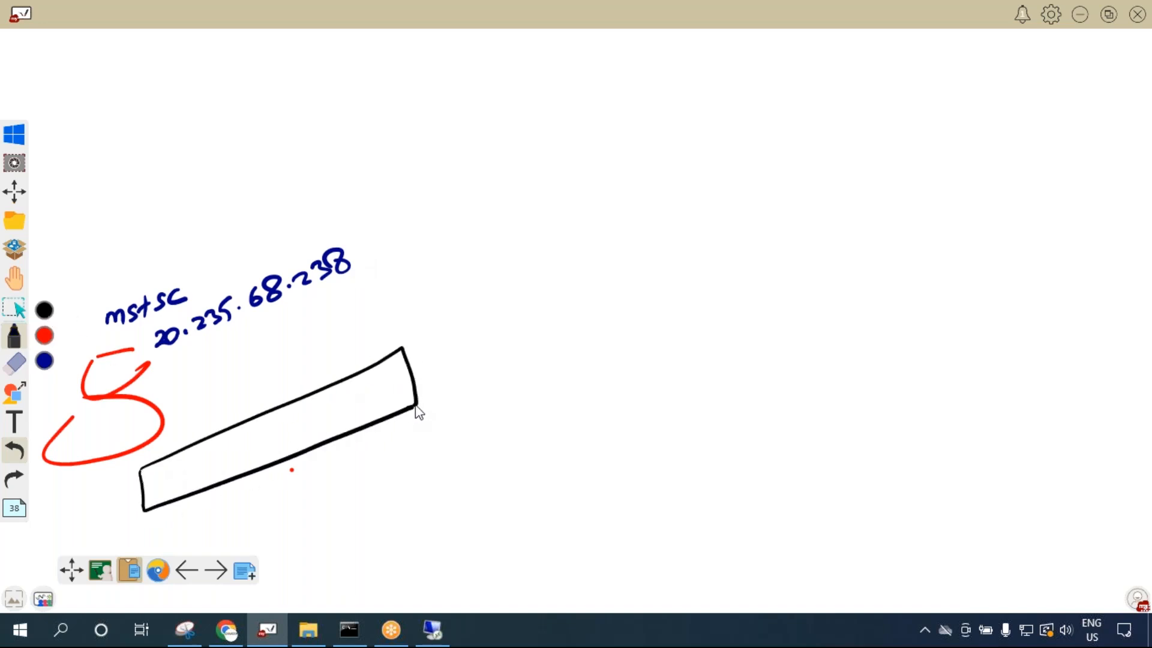
pyautogui.moveTo(225, 432); pyautogui.dragTo(233, 476)
pyautogui.moveTo(154, 435); pyautogui.dragTo(157, 450)
pyautogui.moveTo(170, 447)
pyautogui.mouseDown()
pyautogui.moveTo(194, 423)
pyautogui.moveTo(188, 448)
pyautogui.mouseUp()
pyautogui.moveTo(193, 449); pyautogui.dragTo(206, 433)
# Divide the packet's next section with a red line and label the two fields SIP and DIP in red.
pyautogui.click(47, 336)
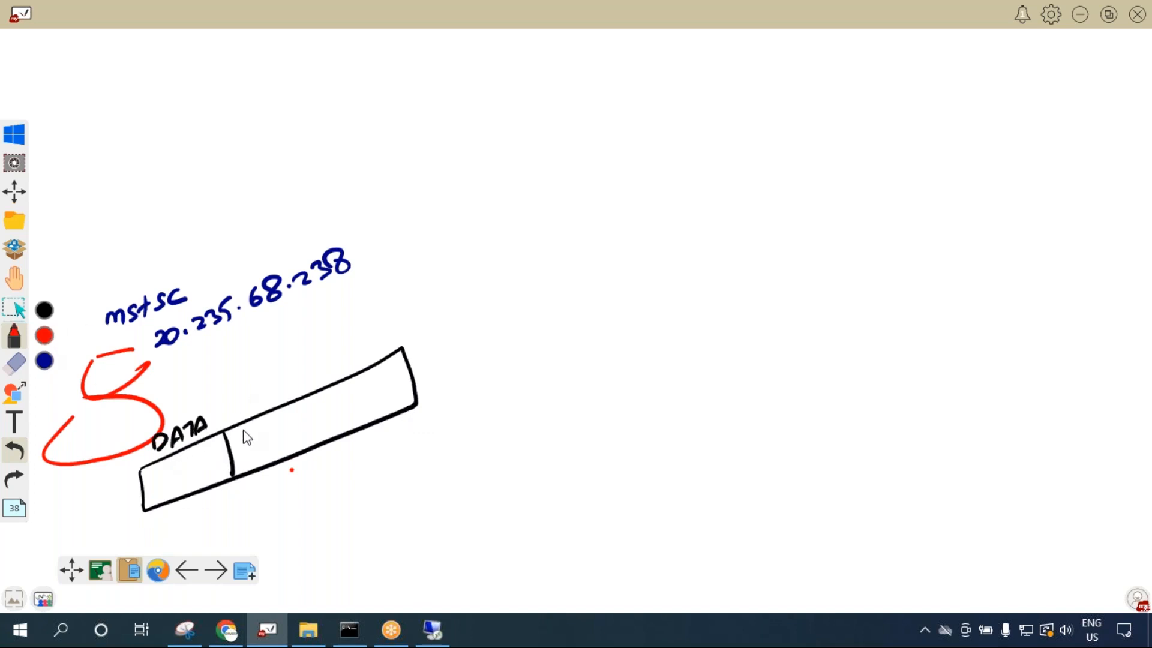
pyautogui.moveTo(250, 384)
pyautogui.mouseDown()
pyautogui.moveTo(238, 405)
pyautogui.moveTo(271, 390)
pyautogui.mouseUp()
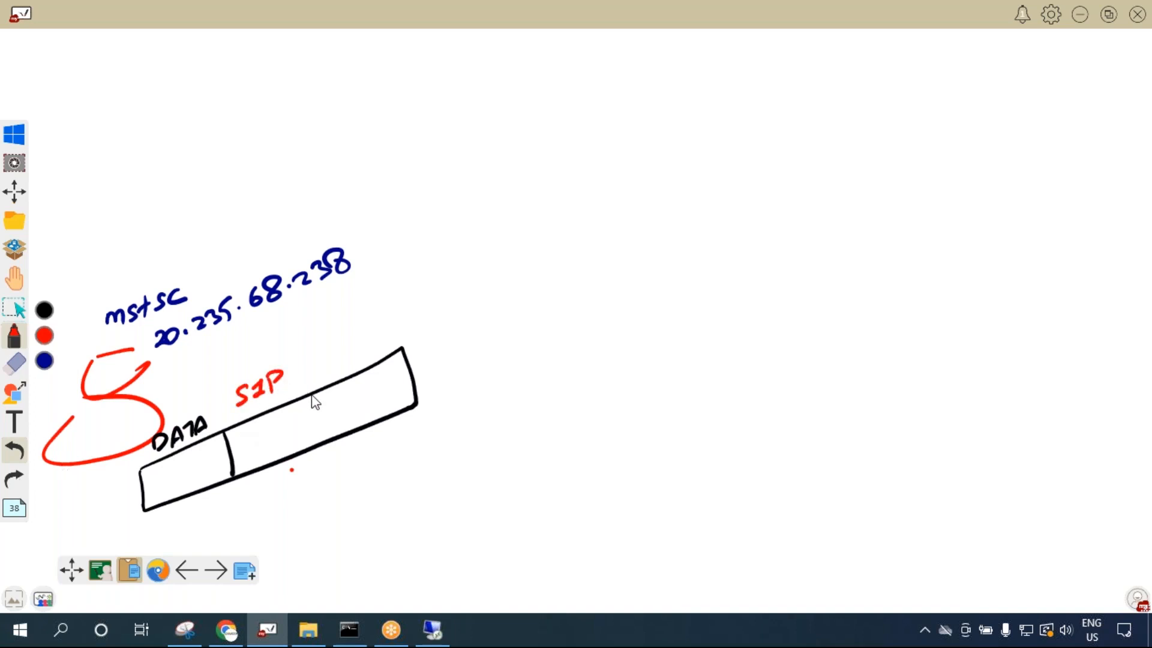
pyautogui.moveTo(318, 437)
pyautogui.mouseDown()
pyautogui.moveTo(311, 396)
pyautogui.moveTo(330, 365)
pyautogui.moveTo(349, 361)
pyautogui.mouseUp()
pyautogui.moveTo(352, 349)
pyautogui.mouseDown()
pyautogui.moveTo(357, 360)
pyautogui.moveTo(520, 298)
pyautogui.moveTo(429, 399)
pyautogui.mouseUp()
# Extend the packet box with two more fields labelled SP and DP in black, and undo the stray stroke.
pyautogui.click(44, 310)
pyautogui.moveTo(463, 324); pyautogui.dragTo(462, 377)
pyautogui.moveTo(405, 310)
pyautogui.mouseDown()
pyautogui.moveTo(394, 329)
pyautogui.moveTo(411, 311)
pyautogui.mouseUp()
pyautogui.moveTo(410, 309); pyautogui.dragTo(412, 319)
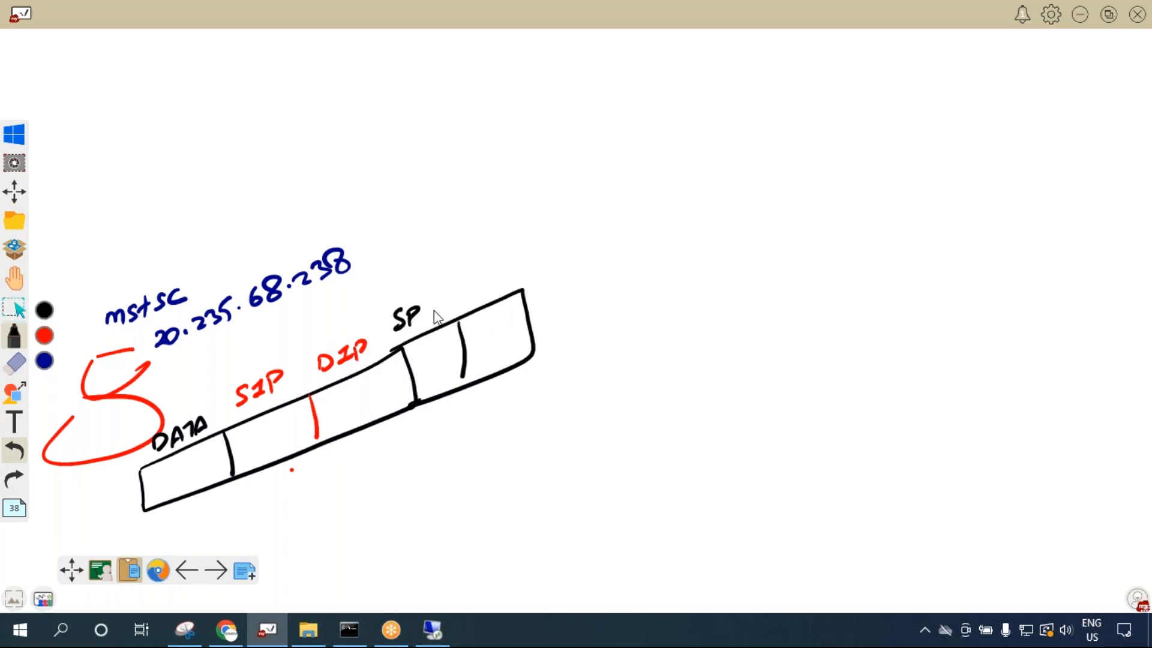
pyautogui.moveTo(460, 284)
pyautogui.mouseDown()
pyautogui.moveTo(462, 300)
pyautogui.moveTo(486, 283)
pyautogui.mouseUp()
pyautogui.moveTo(274, 483)
pyautogui.mouseDown()
pyautogui.moveTo(527, 385)
pyautogui.moveTo(229, 411)
pyautogui.moveTo(293, 487)
pyautogui.mouseUp()
pyautogui.click(14, 451)
# Draw an envelope and a letter with text lines above the packet, with an arrow from the letter into the envelope.
pyautogui.moveTo(66, 133); pyautogui.dragTo(73, 229)
pyautogui.moveTo(71, 130); pyautogui.dragTo(219, 65)
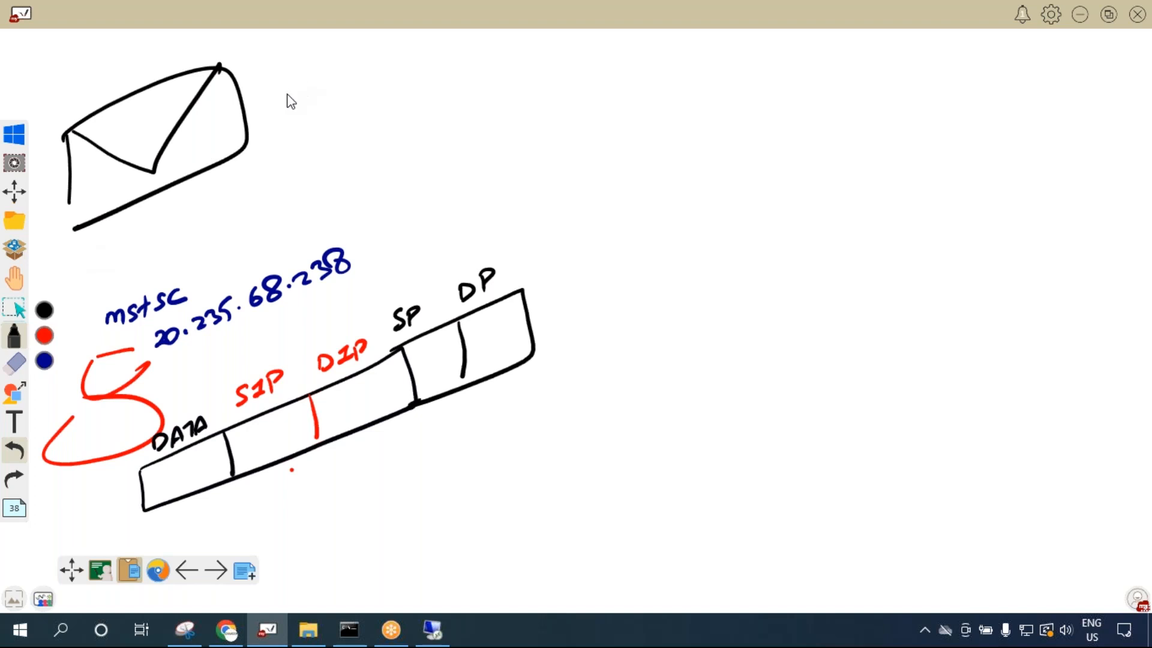
pyautogui.moveTo(279, 82)
pyautogui.mouseDown()
pyautogui.moveTo(338, 155)
pyautogui.moveTo(301, 158)
pyautogui.mouseUp()
pyautogui.moveTo(287, 45)
pyautogui.mouseDown()
pyautogui.moveTo(291, 65)
pyautogui.moveTo(309, 60)
pyautogui.mouseUp()
pyautogui.moveTo(315, 41); pyautogui.dragTo(324, 55)
pyautogui.moveTo(313, 51); pyautogui.dragTo(329, 45)
pyautogui.moveTo(328, 47); pyautogui.dragTo(347, 42)
pyautogui.moveTo(317, 85); pyautogui.dragTo(331, 80)
pyautogui.moveTo(334, 137); pyautogui.dragTo(354, 126)
pyautogui.moveTo(306, 81)
pyautogui.mouseDown()
pyautogui.moveTo(196, 43)
pyautogui.moveTo(156, 82)
pyautogui.mouseUp()
pyautogui.moveTo(142, 84); pyautogui.dragTo(166, 73)
# Write and circle From and To on the envelope in blue, and label the letter Data.
pyautogui.click(45, 360)
pyautogui.moveTo(56, 193)
pyautogui.mouseDown()
pyautogui.moveTo(57, 218)
pyautogui.moveTo(71, 190)
pyautogui.mouseUp()
pyautogui.moveTo(59, 202); pyautogui.dragTo(106, 186)
pyautogui.moveTo(199, 144)
pyautogui.mouseDown()
pyautogui.moveTo(221, 135)
pyautogui.moveTo(209, 153)
pyautogui.mouseUp()
pyautogui.moveTo(231, 133); pyautogui.dragTo(230, 135)
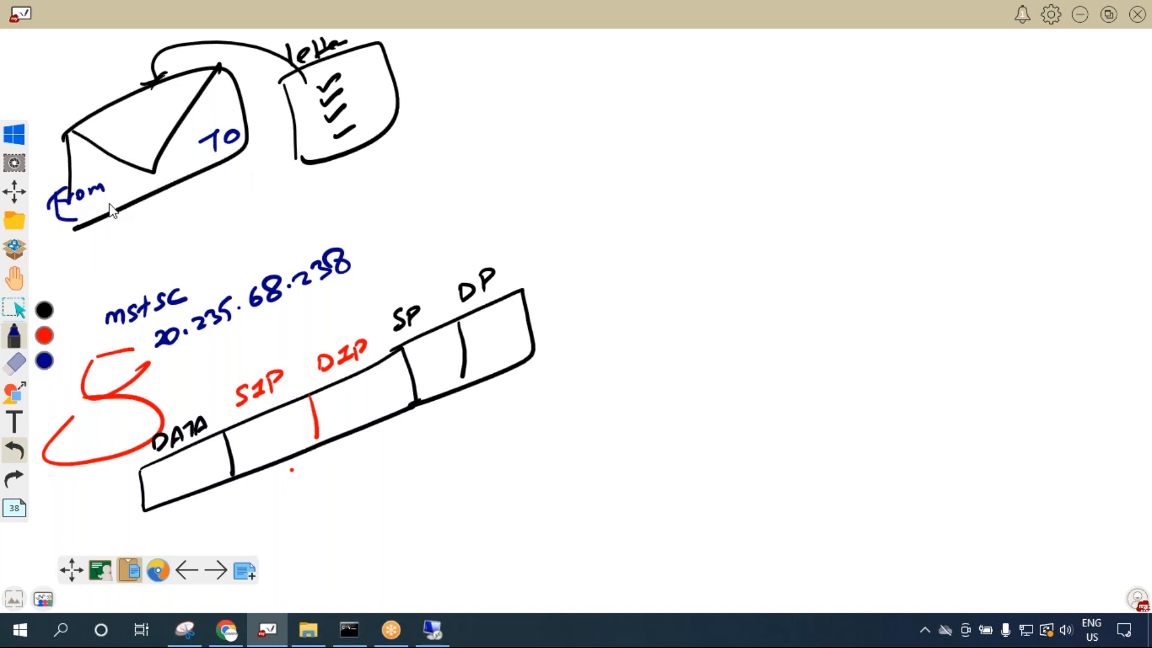
pyautogui.moveTo(114, 204); pyautogui.dragTo(90, 220)
pyautogui.moveTo(246, 156); pyautogui.dragTo(237, 123)
pyautogui.moveTo(407, 73); pyautogui.dragTo(462, 68)
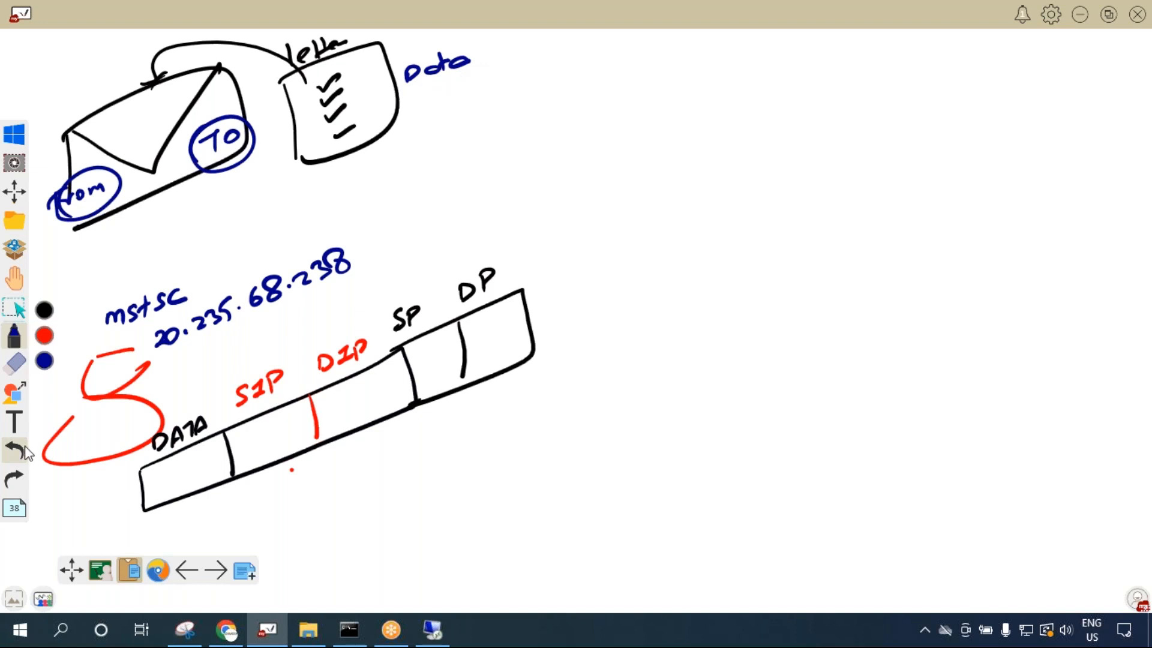
# Erase the envelope and letter illustration from the top of the page.
pyautogui.click(15, 363)
pyautogui.moveTo(90, 234)
pyautogui.mouseDown()
pyautogui.moveTo(79, 168)
pyautogui.moveTo(127, 141)
pyautogui.moveTo(107, 224)
pyautogui.moveTo(197, 158)
pyautogui.moveTo(224, 84)
pyautogui.moveTo(129, 90)
pyautogui.moveTo(208, 59)
pyautogui.moveTo(264, 82)
pyautogui.moveTo(345, 47)
pyautogui.moveTo(290, 106)
pyautogui.moveTo(366, 111)
pyautogui.moveTo(412, 103)
pyautogui.moveTo(362, 47)
pyautogui.moveTo(481, 67)
pyautogui.moveTo(329, 44)
pyautogui.moveTo(151, 62)
pyautogui.mouseUp()
pyautogui.click(14, 422)
# Shade the packet's DATA field in red.
pyautogui.click(14, 336)
pyautogui.click(45, 336)
pyautogui.moveTo(172, 481)
pyautogui.mouseDown()
pyautogui.moveTo(206, 458)
pyautogui.moveTo(207, 483)
pyautogui.mouseUp()
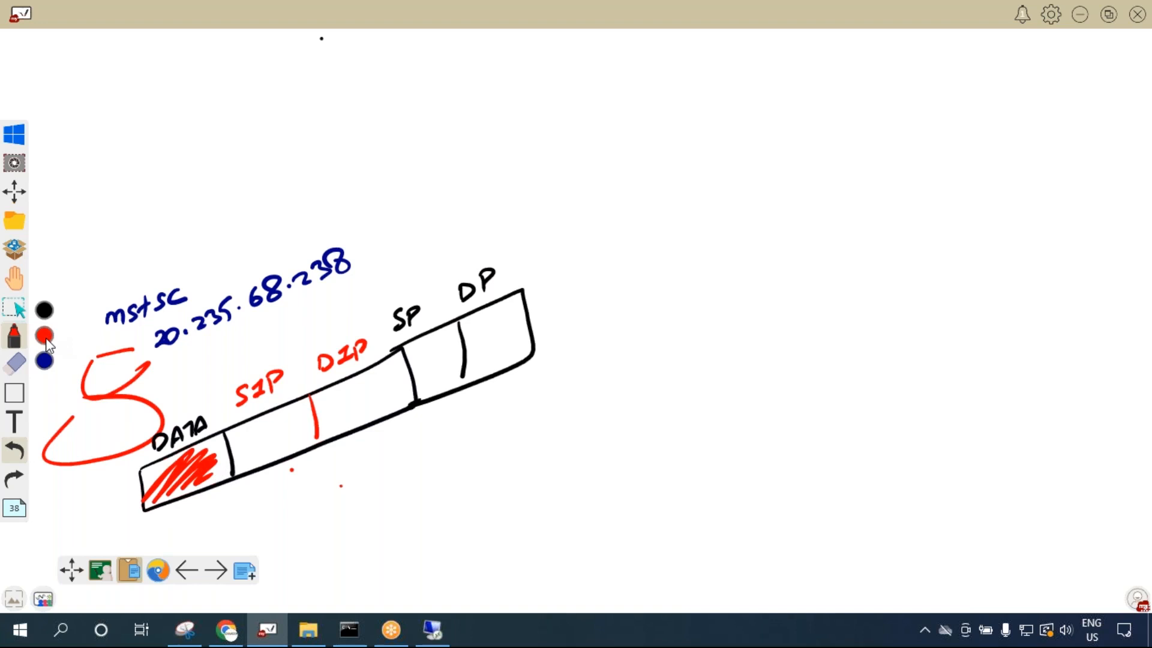
pyautogui.moveTo(55, 489); pyautogui.dragTo(50, 504)
pyautogui.moveTo(67, 486)
pyautogui.mouseDown()
pyautogui.moveTo(62, 502)
pyautogui.moveTo(114, 473)
pyautogui.mouseUp()
pyautogui.click(107, 494)
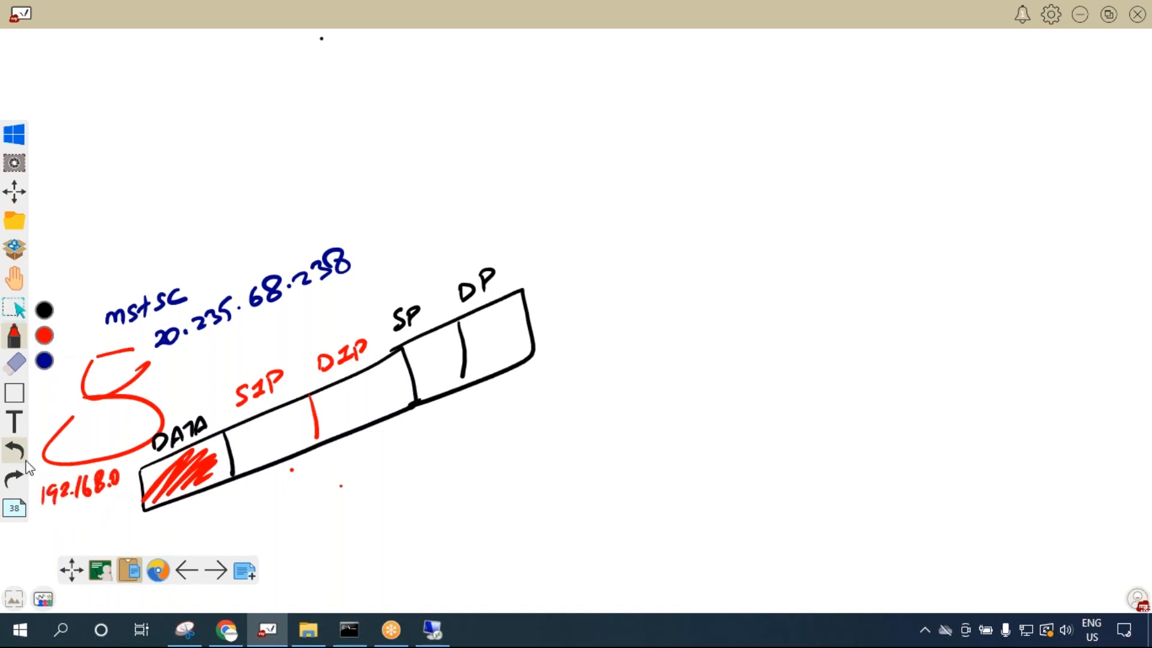
pyautogui.click(16, 363)
pyautogui.moveTo(57, 494); pyautogui.dragTo(98, 481)
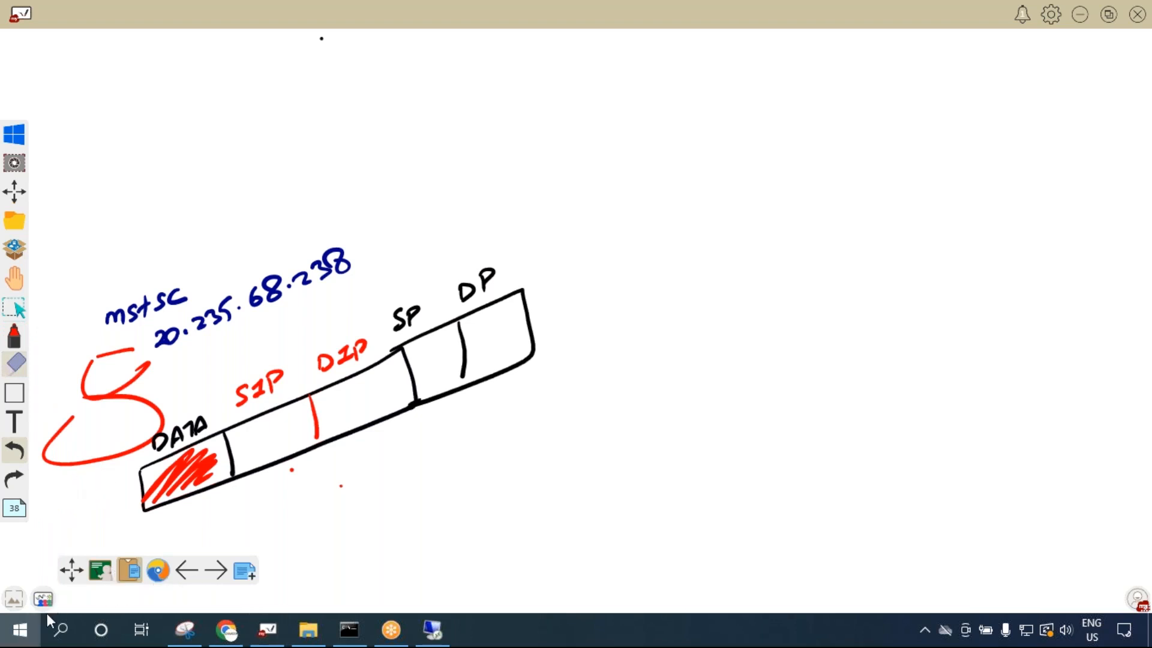
# Open Network Connections with ncpa.cpl, examine the IPv4 address in the Ethernet adapter's connection details, and return to the whiteboard.
pyautogui.click(59, 636)
pyautogui.write('ncpa')
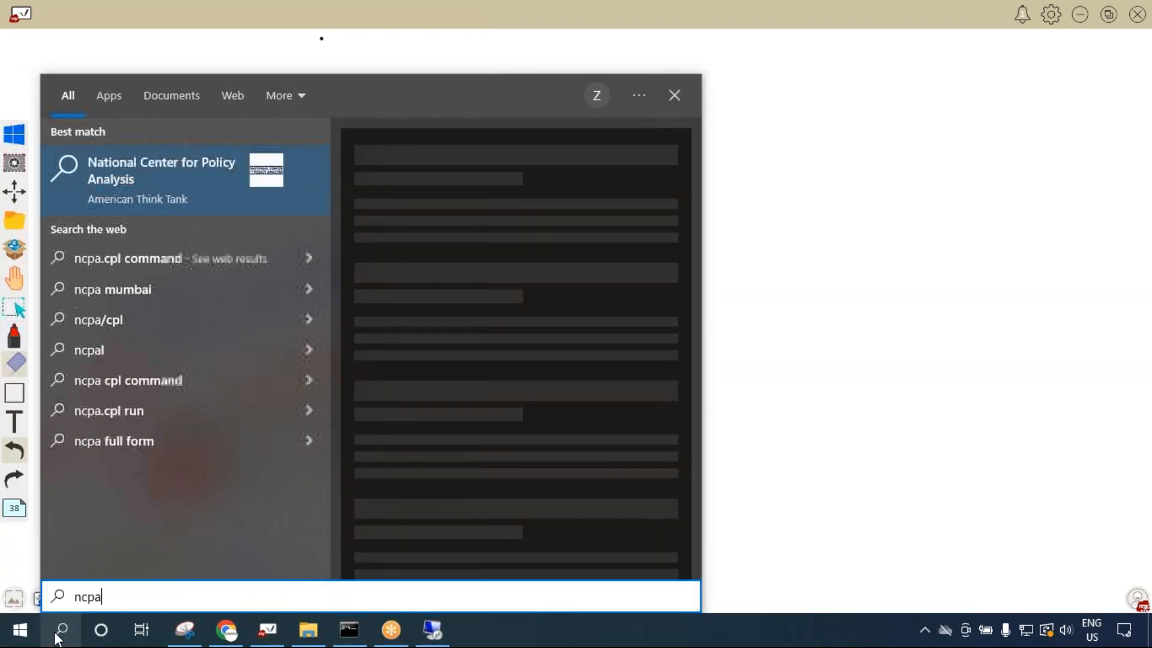
pyautogui.write('.cpl')
pyautogui.press('Return')
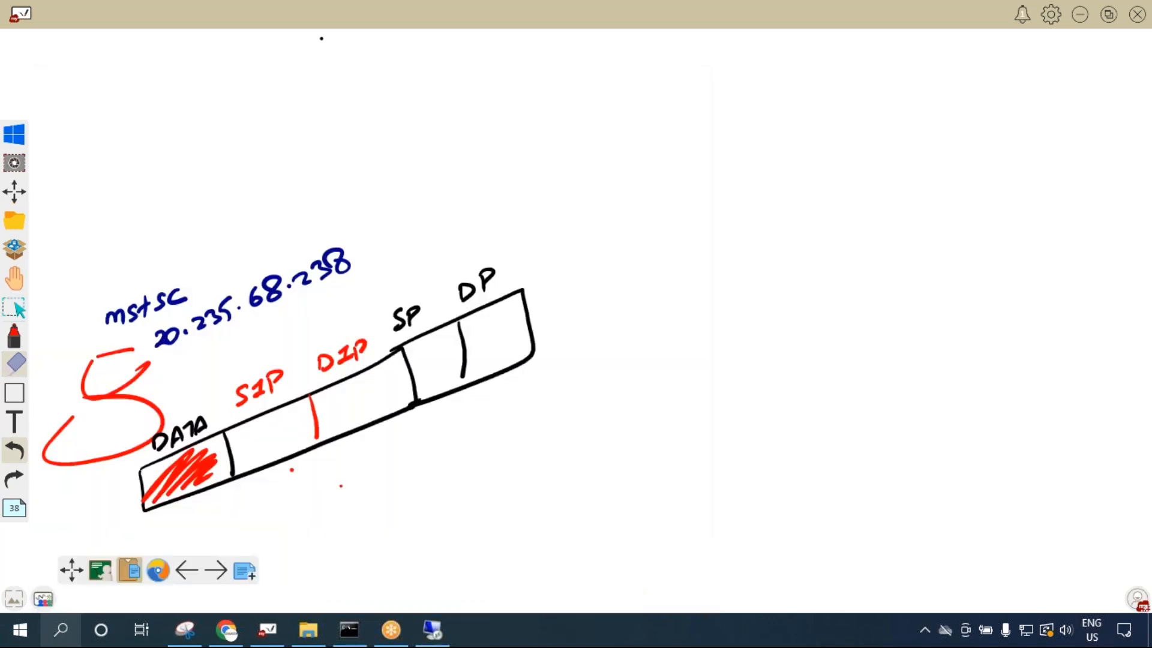
pyautogui.doubleClick(481, 246)
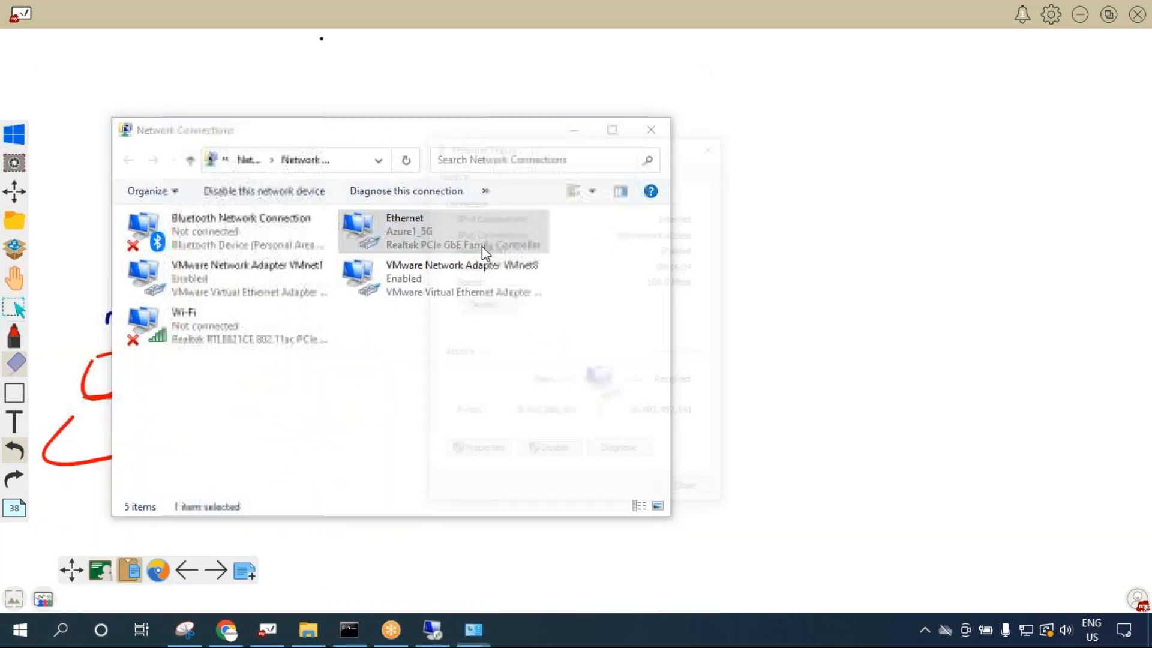
pyautogui.click(484, 305)
pyautogui.click(624, 294)
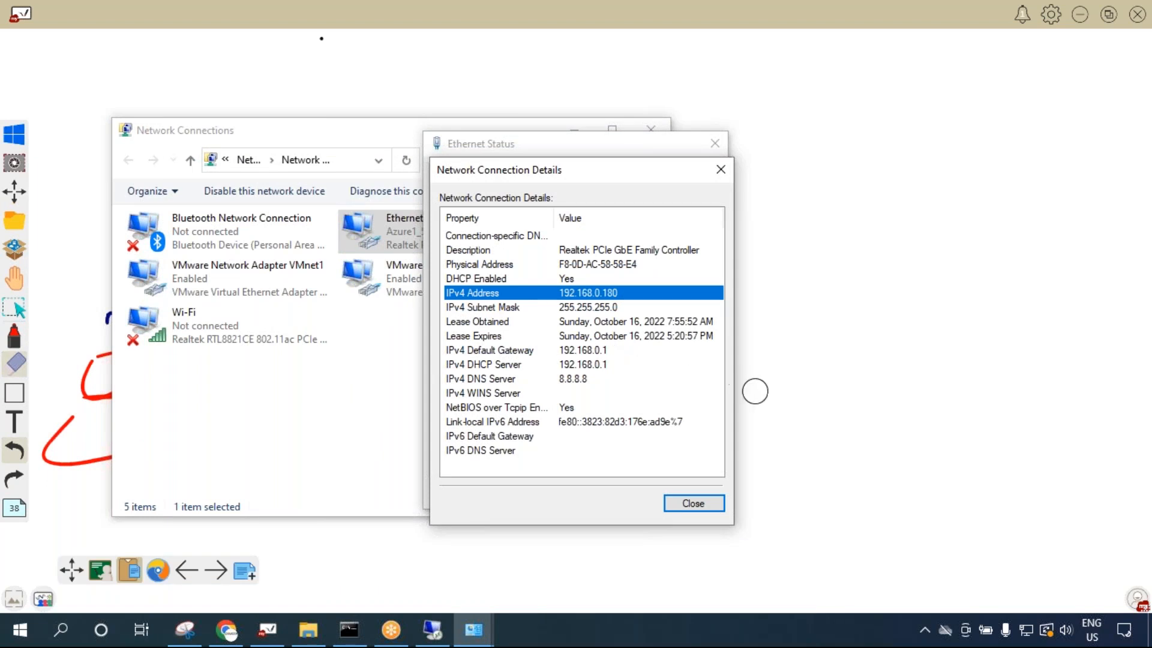
pyautogui.click(761, 397)
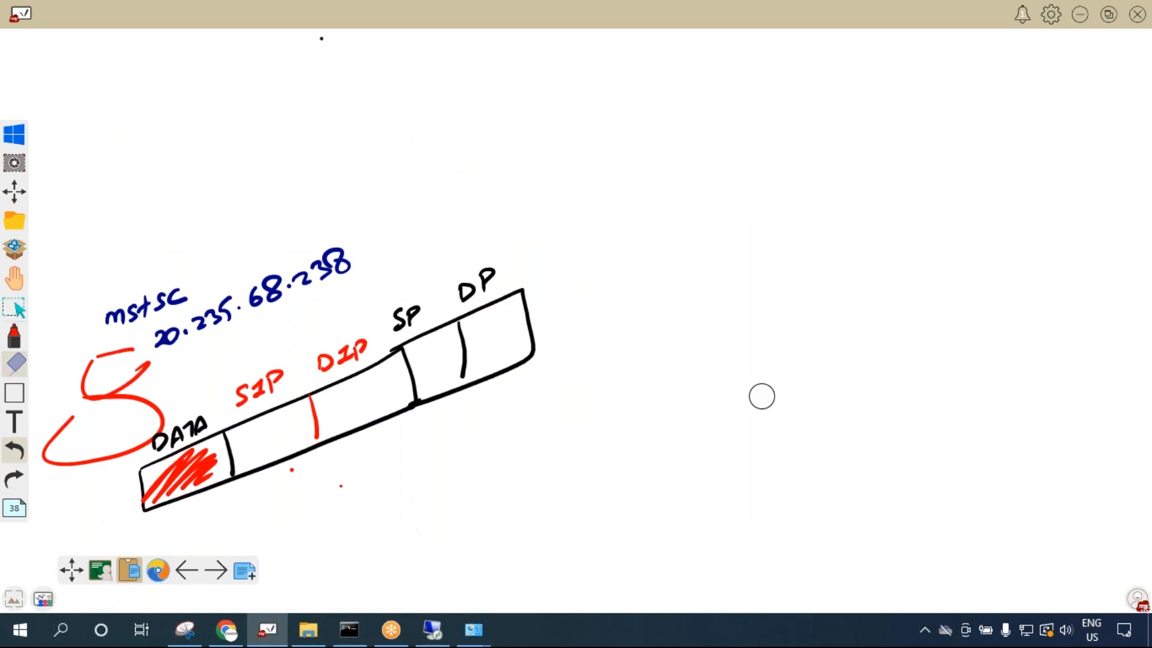
# Write the source address 192.168.0.180 in black inside the packet's SIP field.
pyautogui.click(15, 336)
pyautogui.click(45, 310)
pyautogui.moveTo(240, 437)
pyautogui.mouseDown()
pyautogui.moveTo(241, 450)
pyautogui.moveTo(279, 436)
pyautogui.mouseUp()
pyautogui.moveTo(292, 423)
pyautogui.mouseDown()
pyautogui.moveTo(261, 462)
pyautogui.moveTo(280, 460)
pyautogui.mouseUp()
pyautogui.moveTo(297, 438)
pyautogui.mouseDown()
pyautogui.moveTo(292, 454)
pyautogui.moveTo(311, 444)
pyautogui.mouseUp()
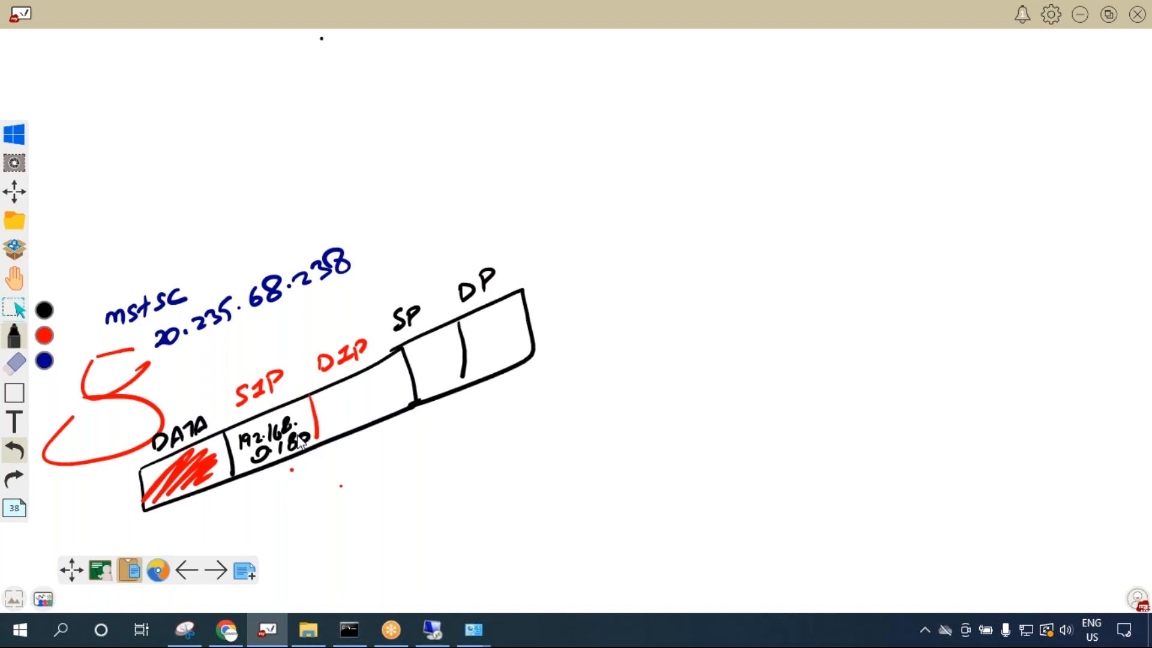
# Recheck the address in Remote Desktop Connection and write 20.235.68.238 in red inside the packet's DIP field.
pyautogui.click(48, 334)
pyautogui.click(432, 630)
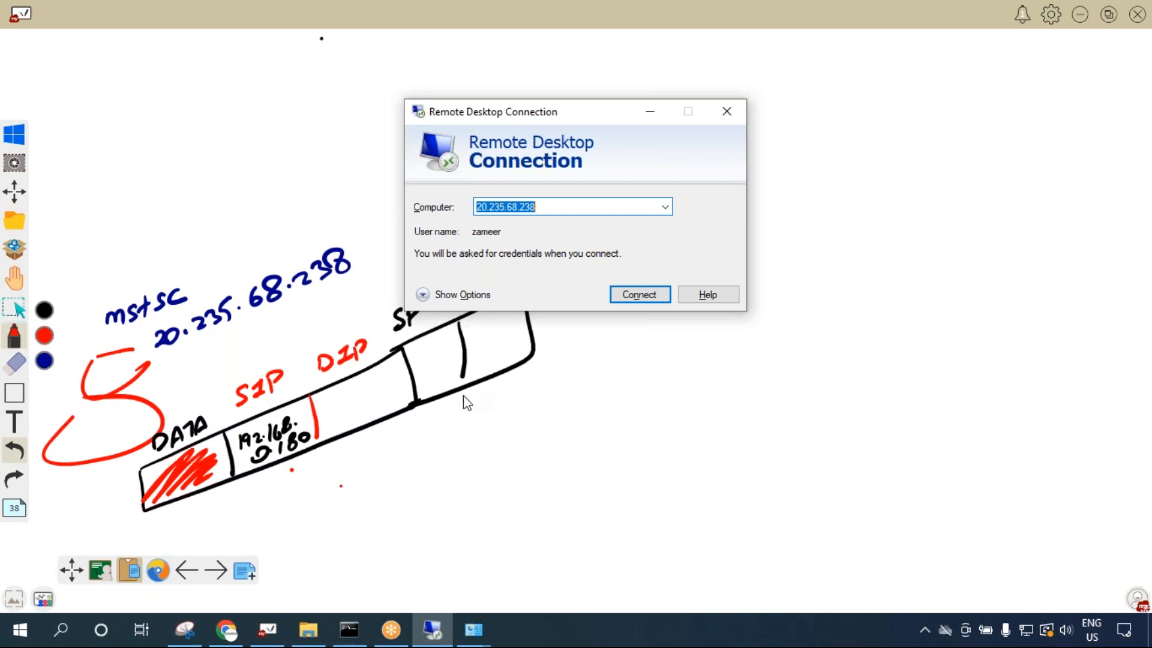
pyautogui.click(450, 505)
pyautogui.moveTo(318, 400)
pyautogui.mouseDown()
pyautogui.moveTo(373, 396)
pyautogui.moveTo(367, 414)
pyautogui.moveTo(400, 397)
pyautogui.mouseUp()
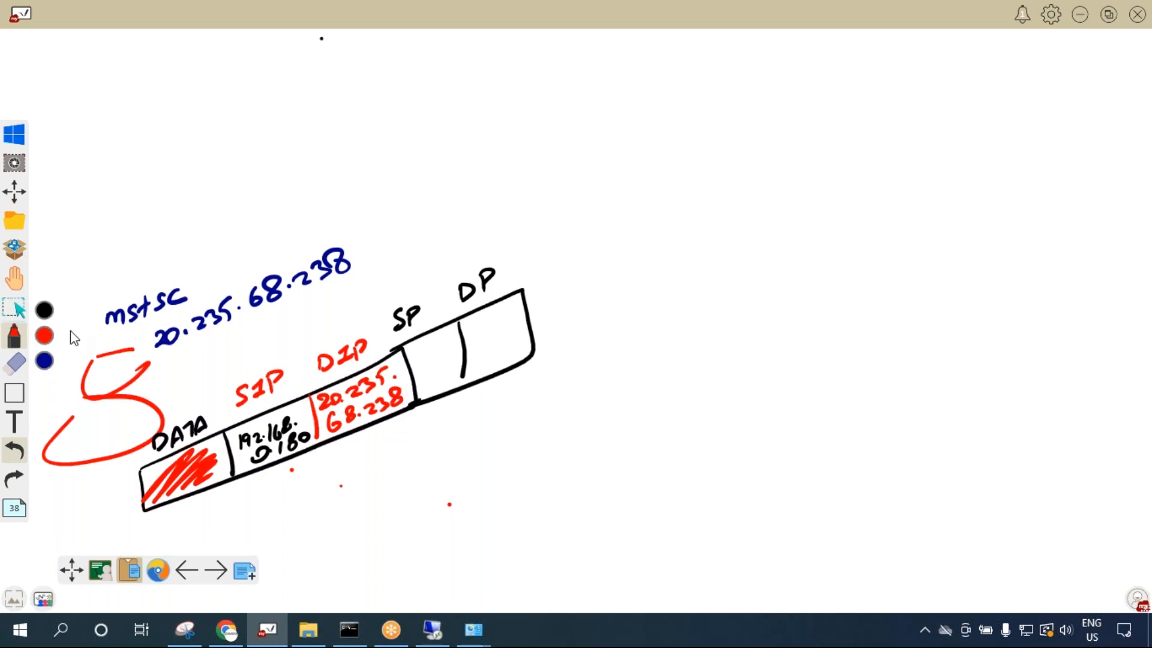
# Write XXX in black inside the packet's SP field and circle the word mstsc.
pyautogui.click(49, 306)
pyautogui.moveTo(418, 354); pyautogui.dragTo(430, 369)
pyautogui.moveTo(431, 353); pyautogui.dragTo(420, 377)
pyautogui.moveTo(434, 354); pyautogui.dragTo(446, 364)
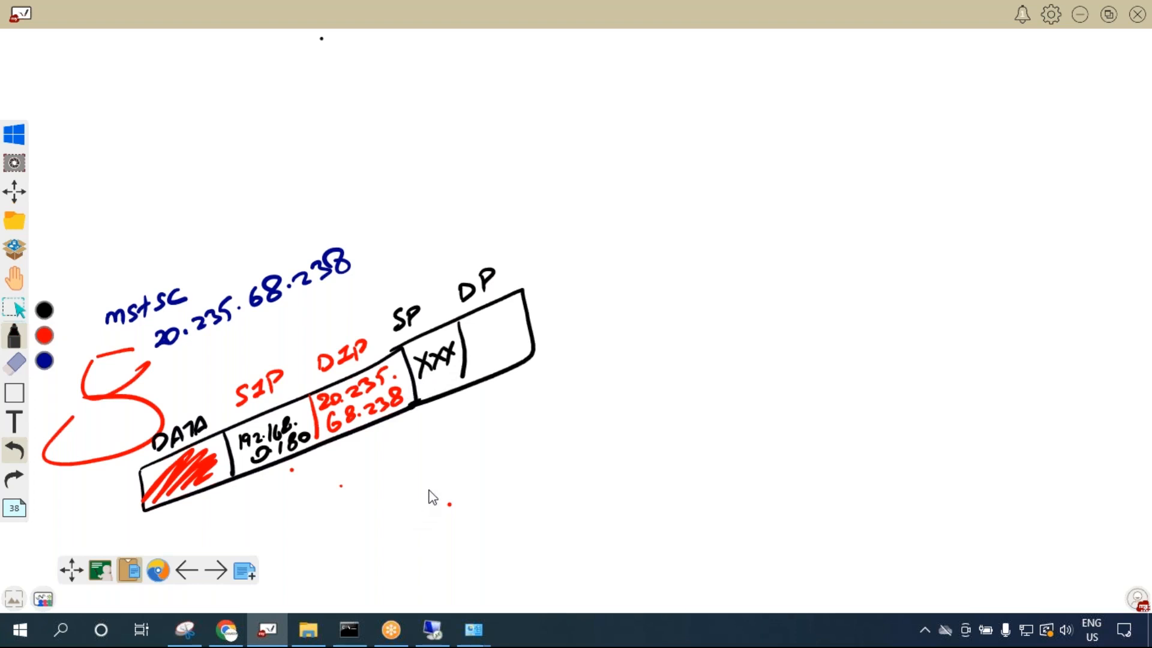
pyautogui.moveTo(171, 332); pyautogui.dragTo(140, 327)
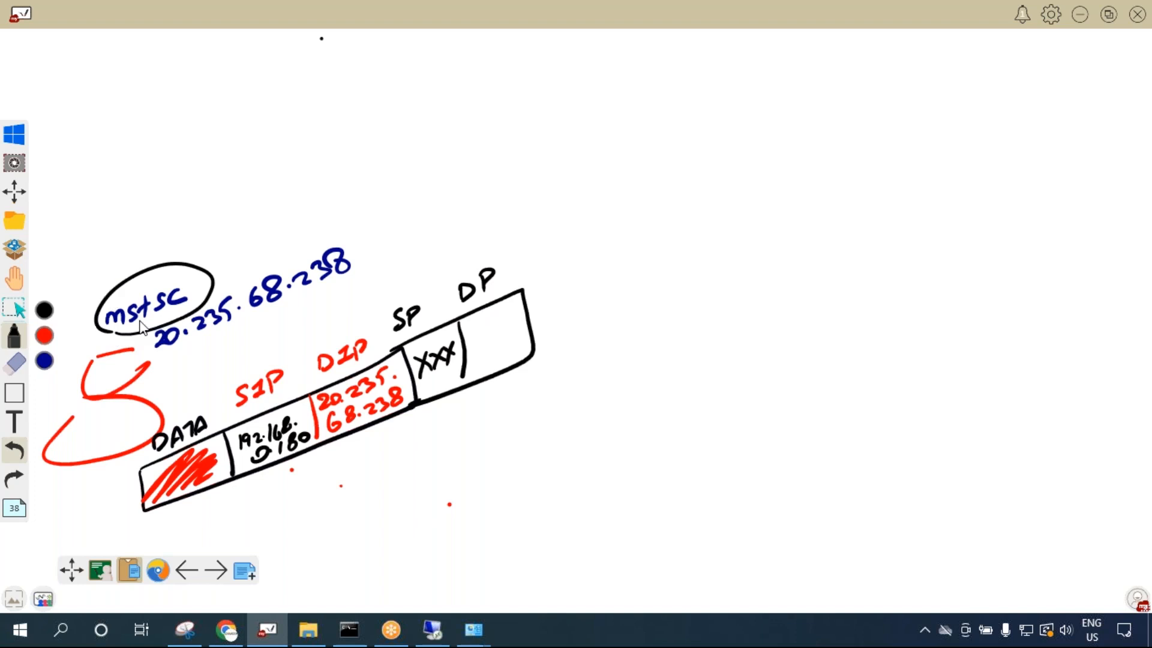
pyautogui.moveTo(260, 236); pyautogui.dragTo(486, 251)
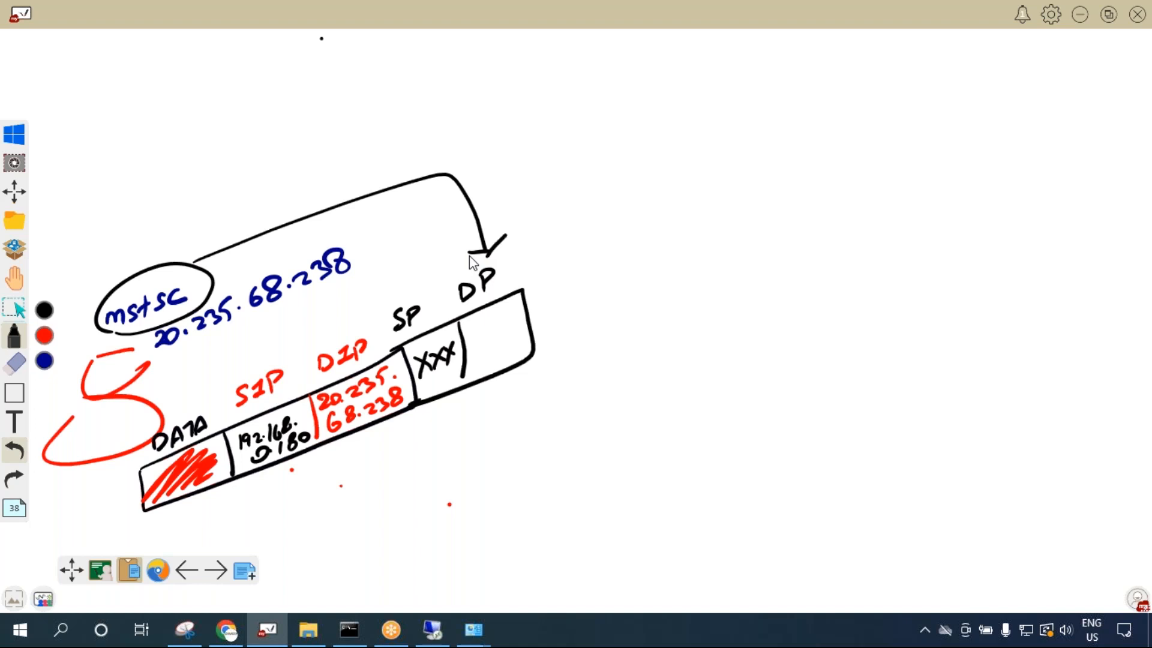
pyautogui.click(9, 458)
pyautogui.click(9, 459)
pyautogui.click(8, 458)
# Write the destination port 3389 in black inside the packet's DP field.
pyautogui.moveTo(473, 329)
pyautogui.mouseDown()
pyautogui.moveTo(475, 346)
pyautogui.moveTo(506, 329)
pyautogui.mouseUp()
pyautogui.moveTo(516, 315); pyautogui.dragTo(515, 316)
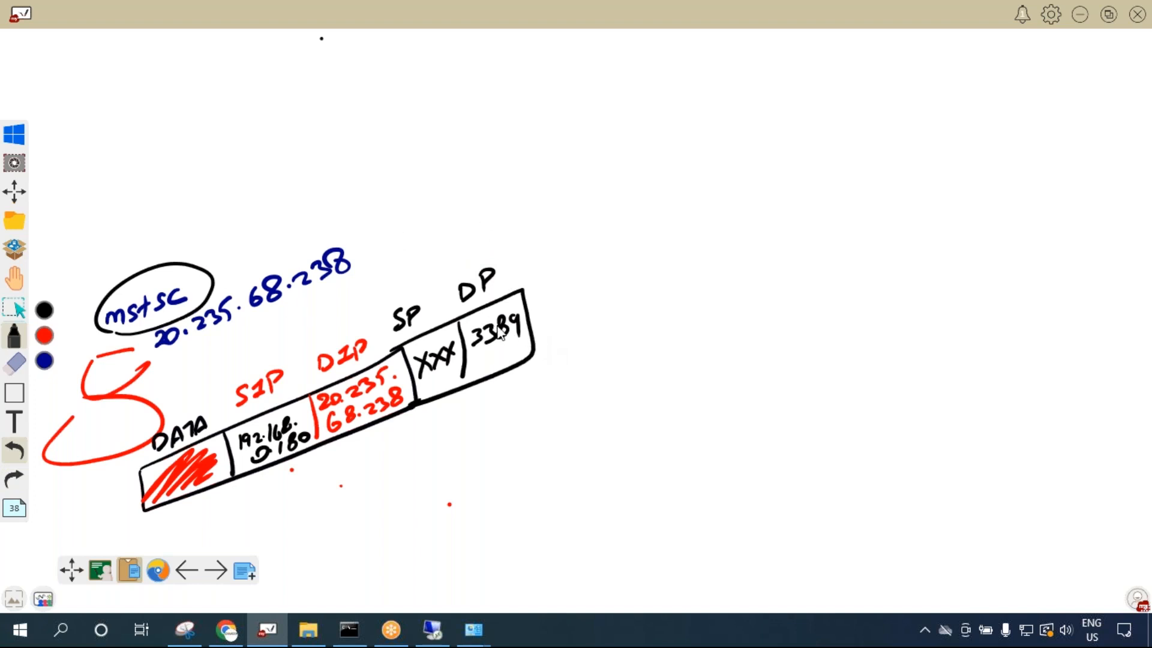
pyautogui.moveTo(203, 268)
pyautogui.mouseDown()
pyautogui.moveTo(383, 219)
pyautogui.moveTo(507, 263)
pyautogui.mouseUp()
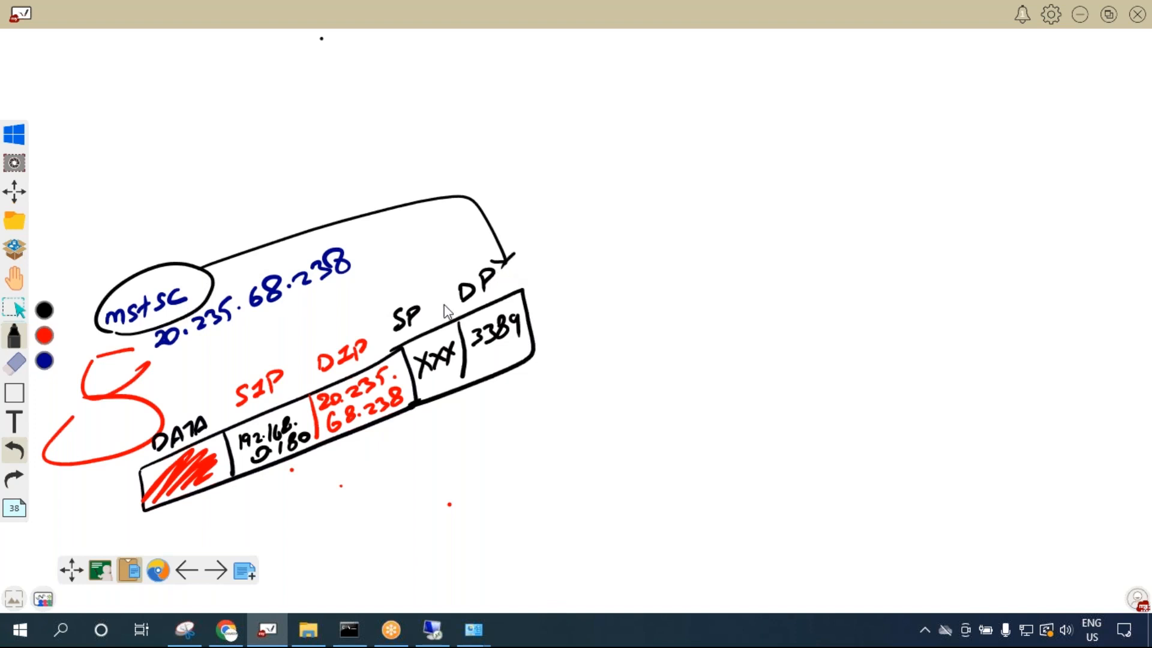
pyautogui.click(16, 455)
pyautogui.click(18, 455)
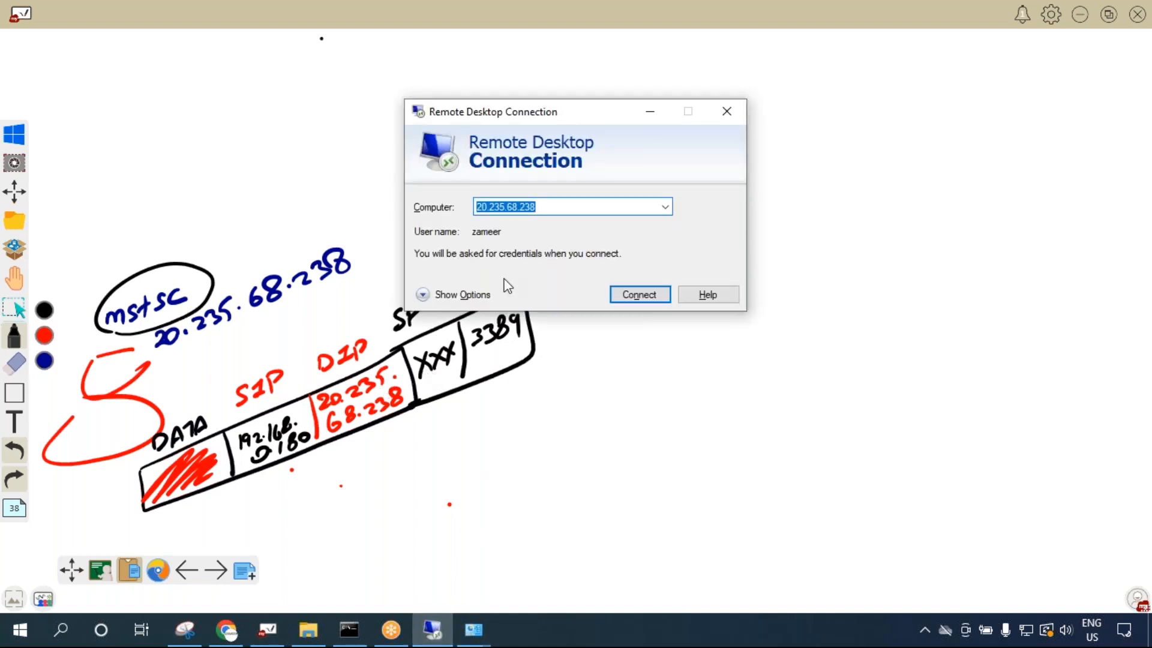
# Find and open Wireshark on this computer and start capturing traffic on the Ethernet interface.
pyautogui.click(63, 636)
pyautogui.write('wiresa')
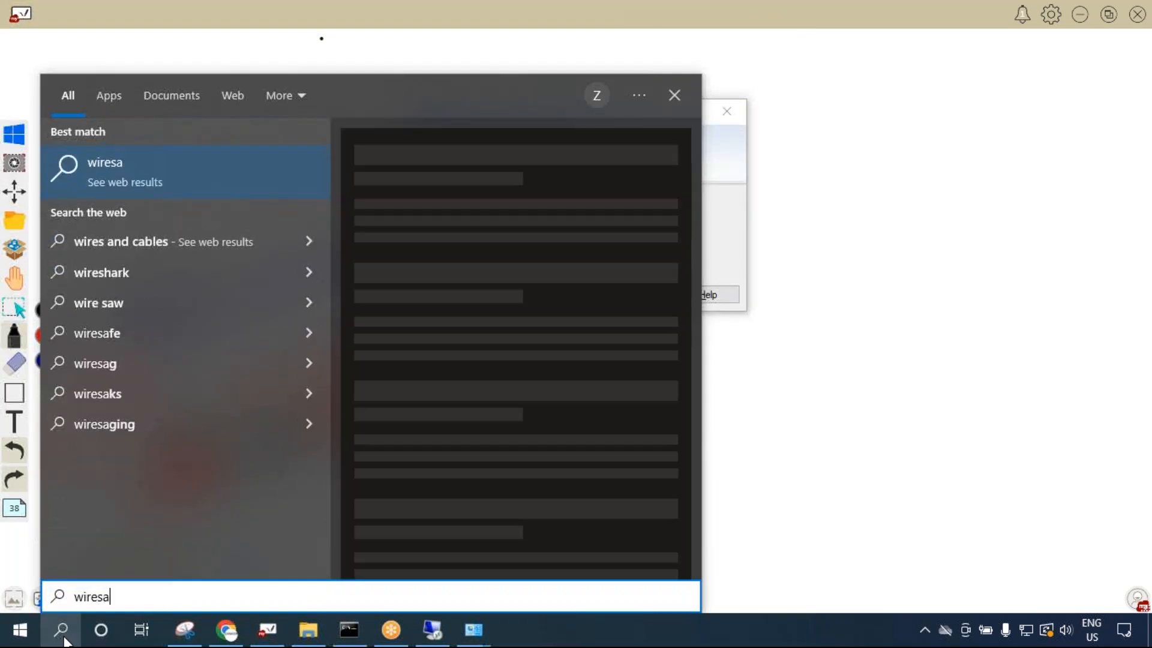
pyautogui.press('BackSpace')
pyautogui.write('hark')
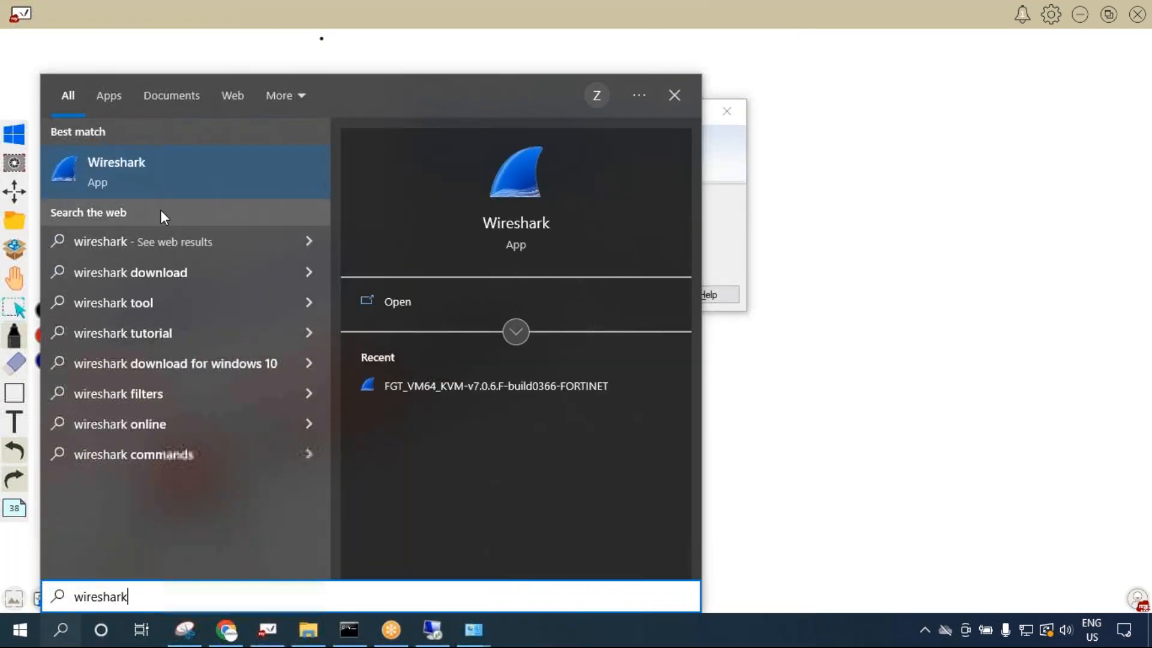
pyautogui.click(77, 178)
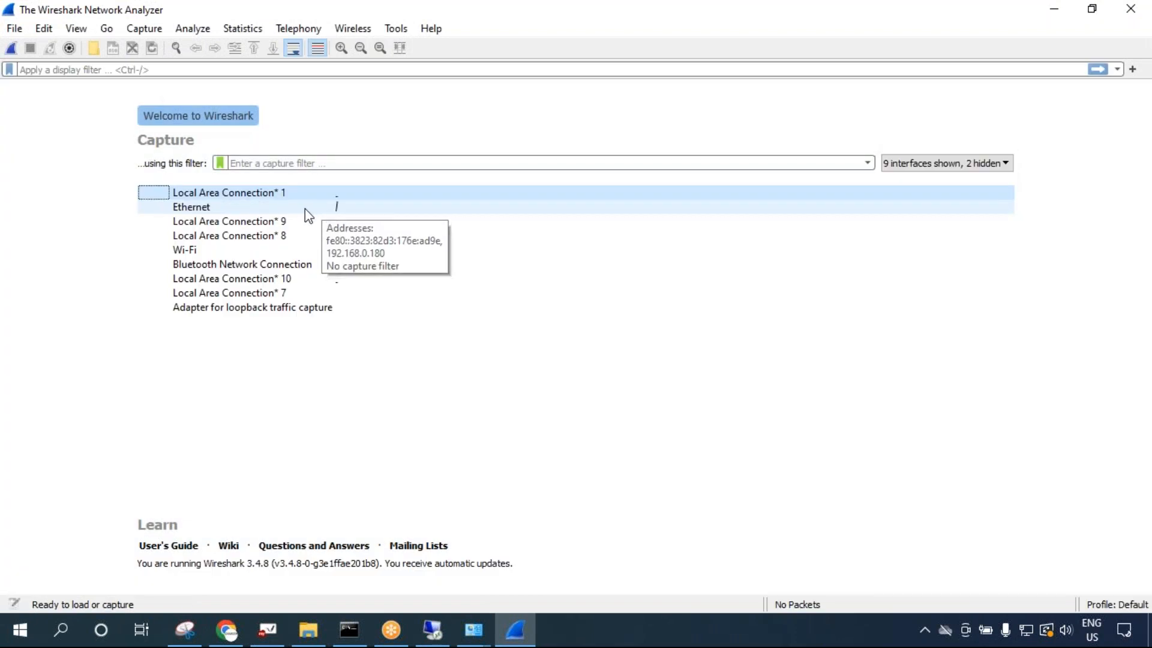
pyautogui.click(301, 210)
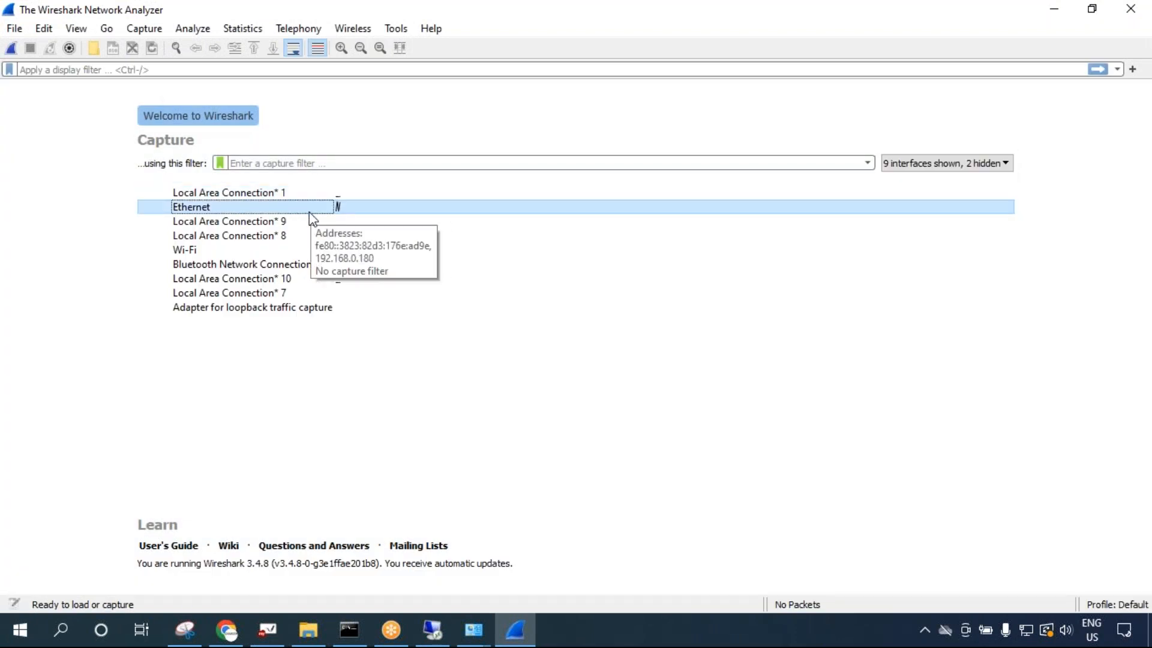
pyautogui.doubleClick(320, 207)
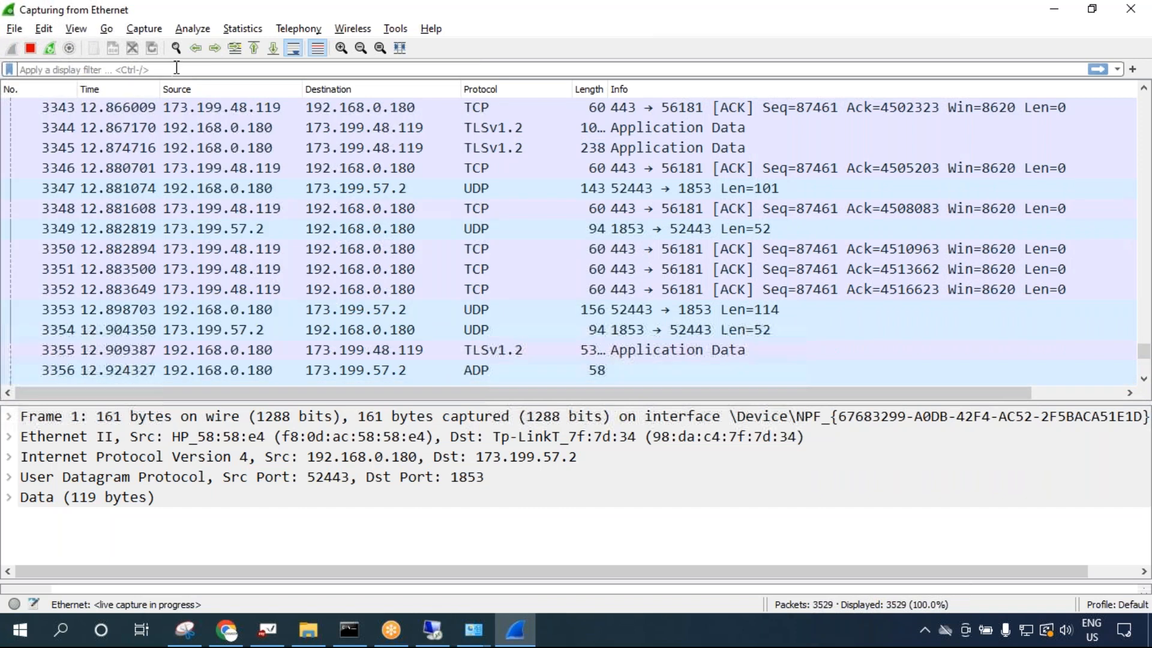
# Filter the live capture with the display filter ip.addr == 20.235.68.238.
pyautogui.click(177, 67)
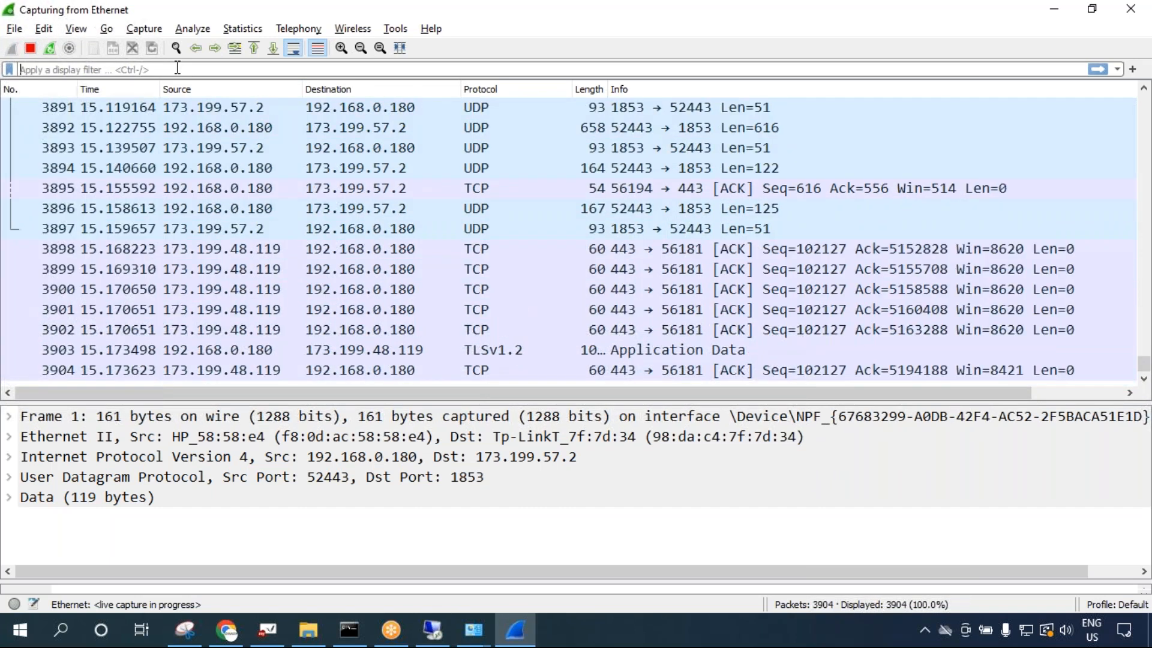
pyautogui.write('ip')
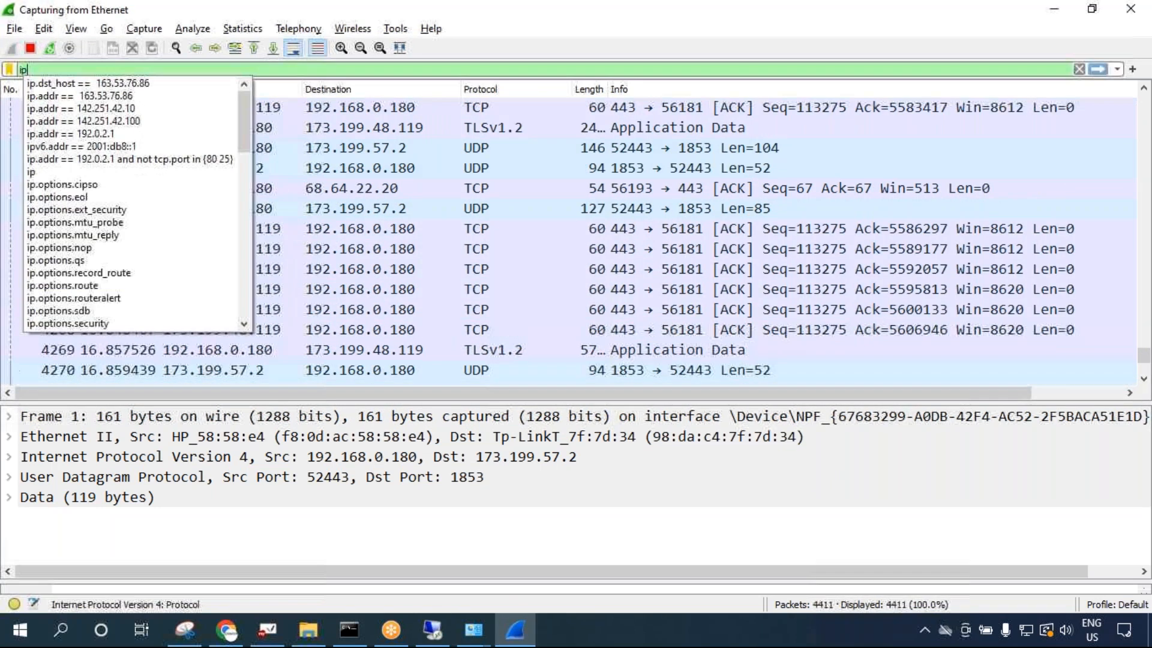
pyautogui.write('.addr == 20.235.68.238')
pyautogui.press('Return')
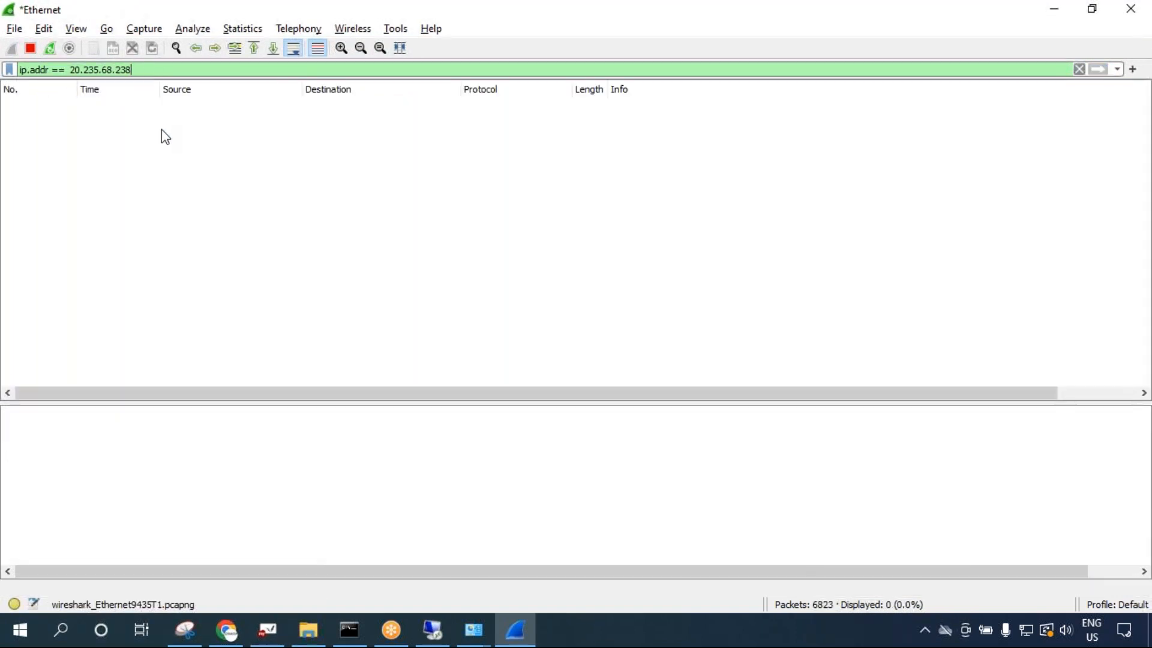
# Try to connect to 20.235.68.238 with Remote Desktop Connection while checking the packets captured in Wireshark.
pyautogui.click(433, 628)
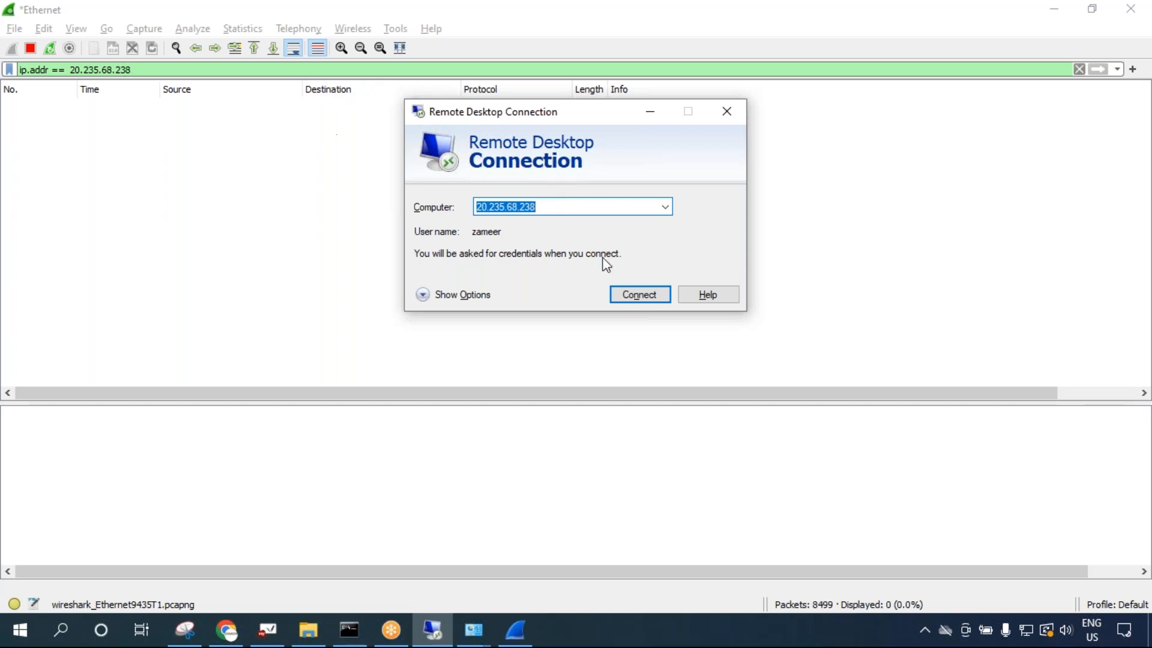
pyautogui.click(640, 294)
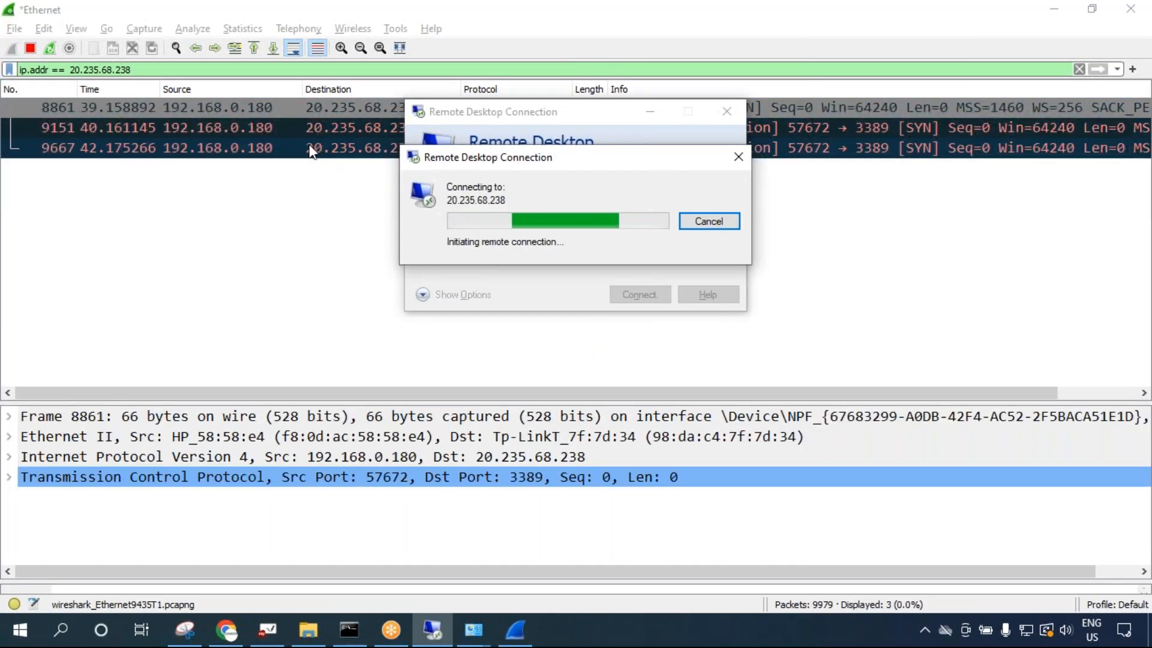
pyautogui.click(236, 109)
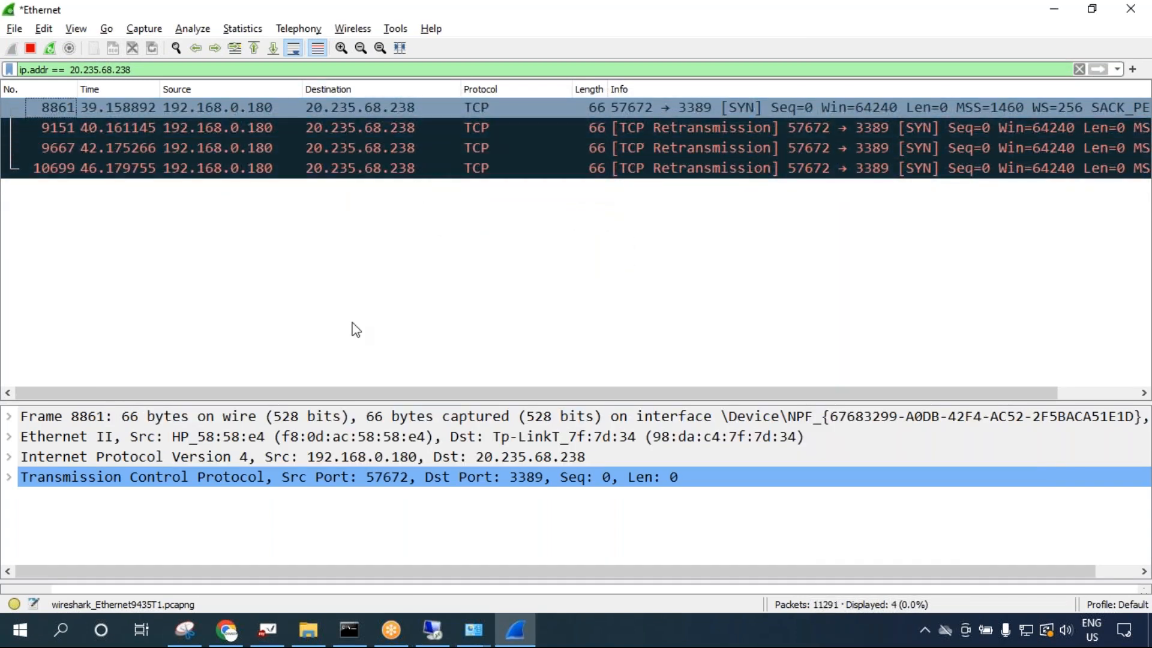
pyautogui.click(406, 146)
pyautogui.click(410, 169)
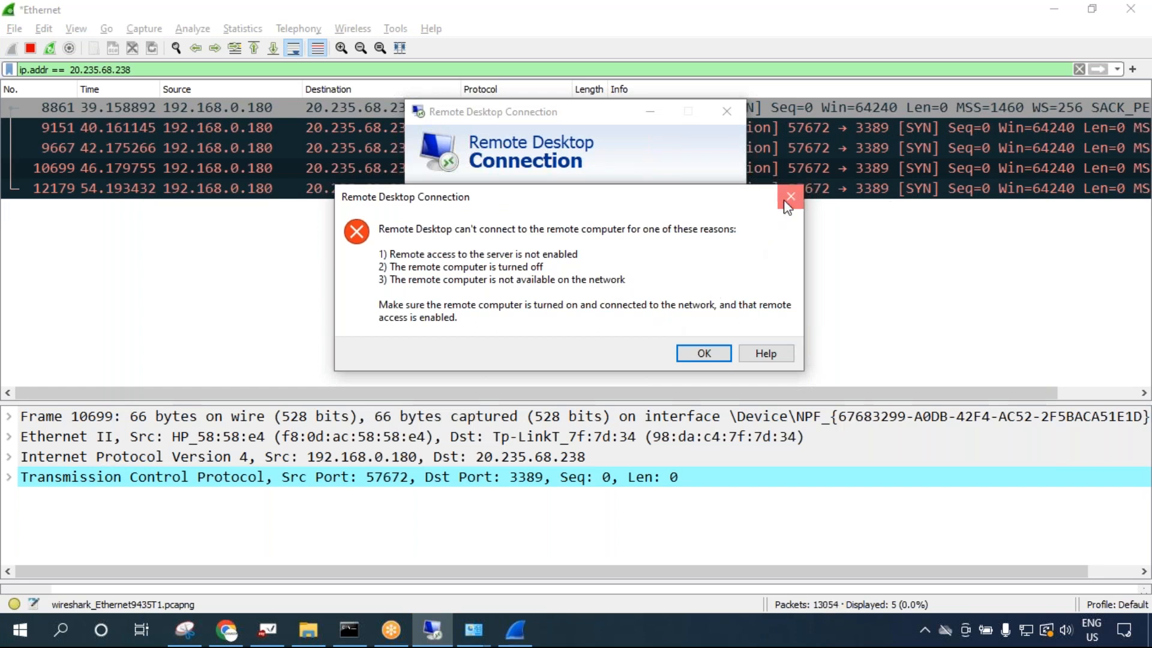
pyautogui.click(790, 198)
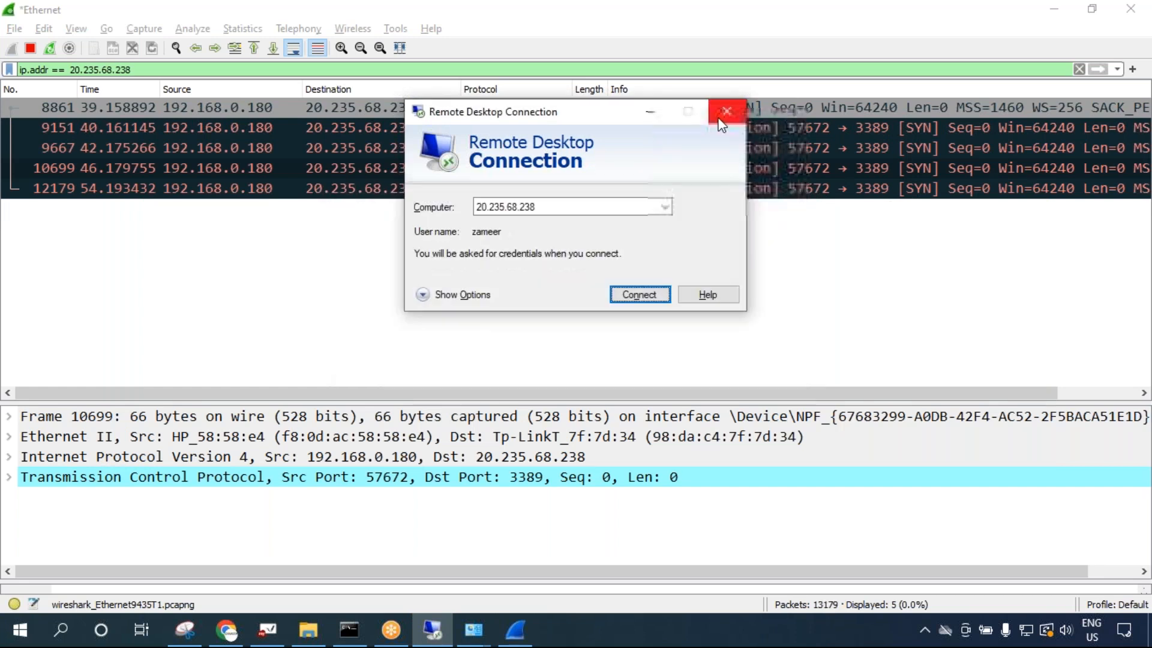
pyautogui.click(347, 276)
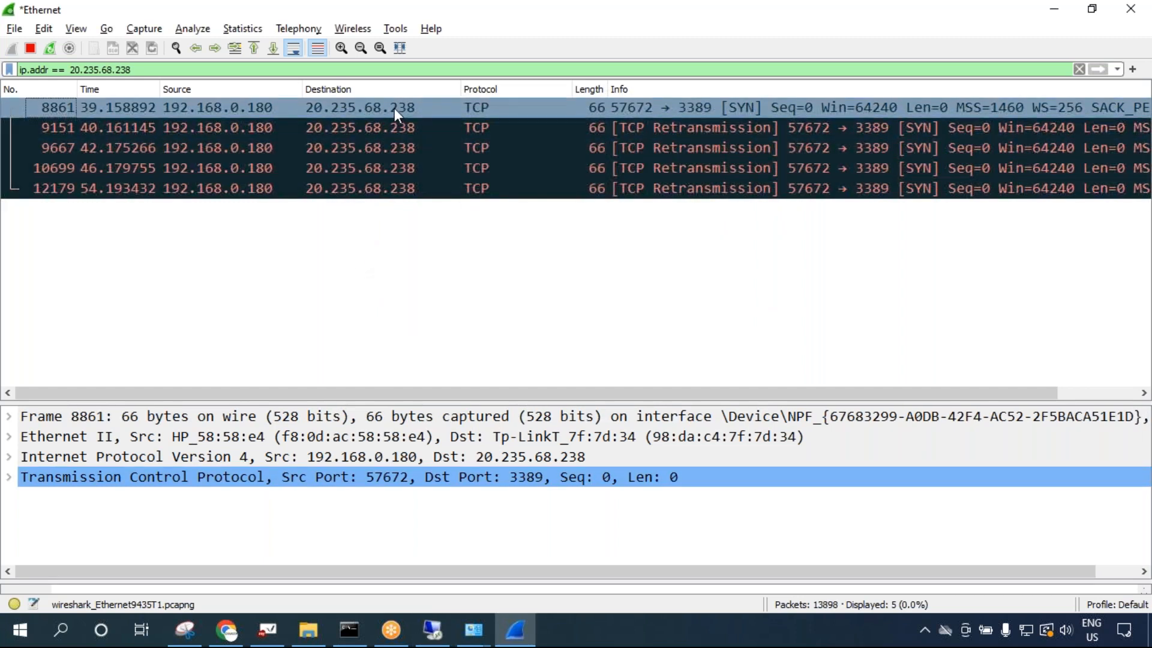
# Compare the first captured packet's IP and TCP header details in Wireshark with the packet drawn on the whiteboard.
pyautogui.click(333, 477)
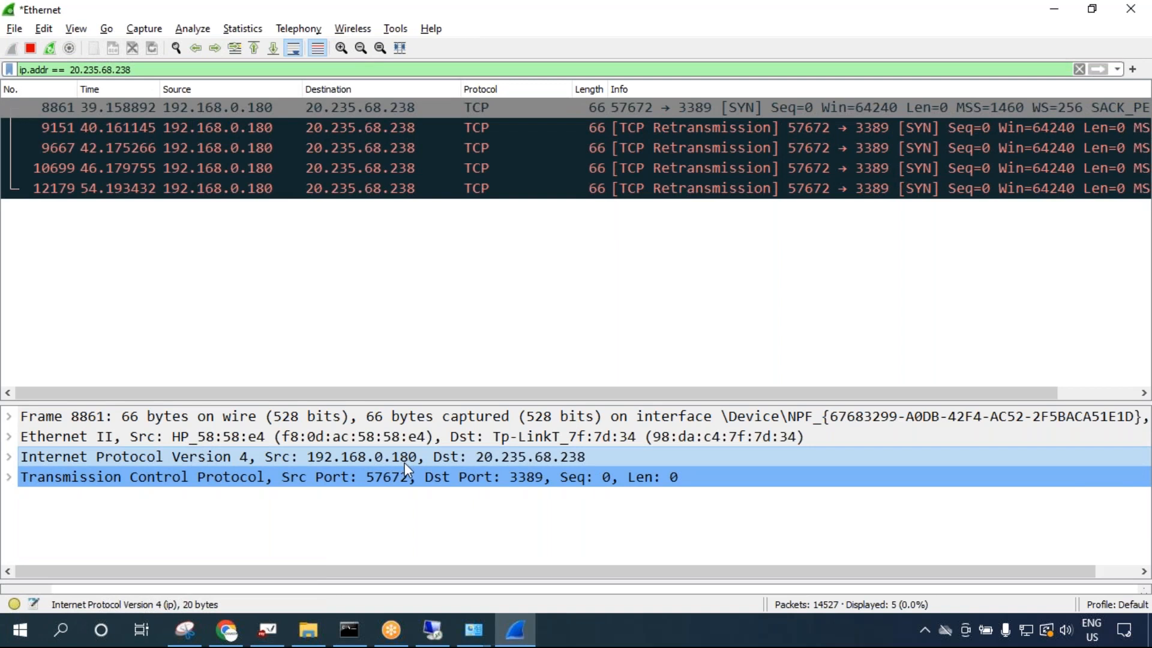
pyautogui.click(266, 628)
pyautogui.click(341, 486)
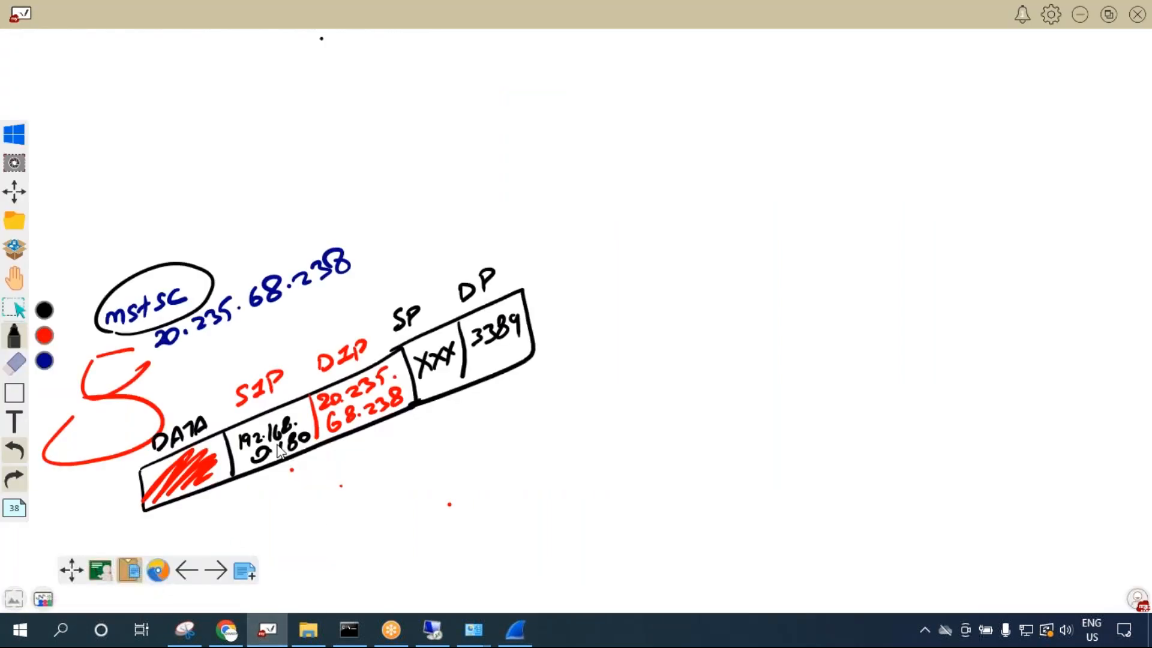
pyautogui.click(515, 630)
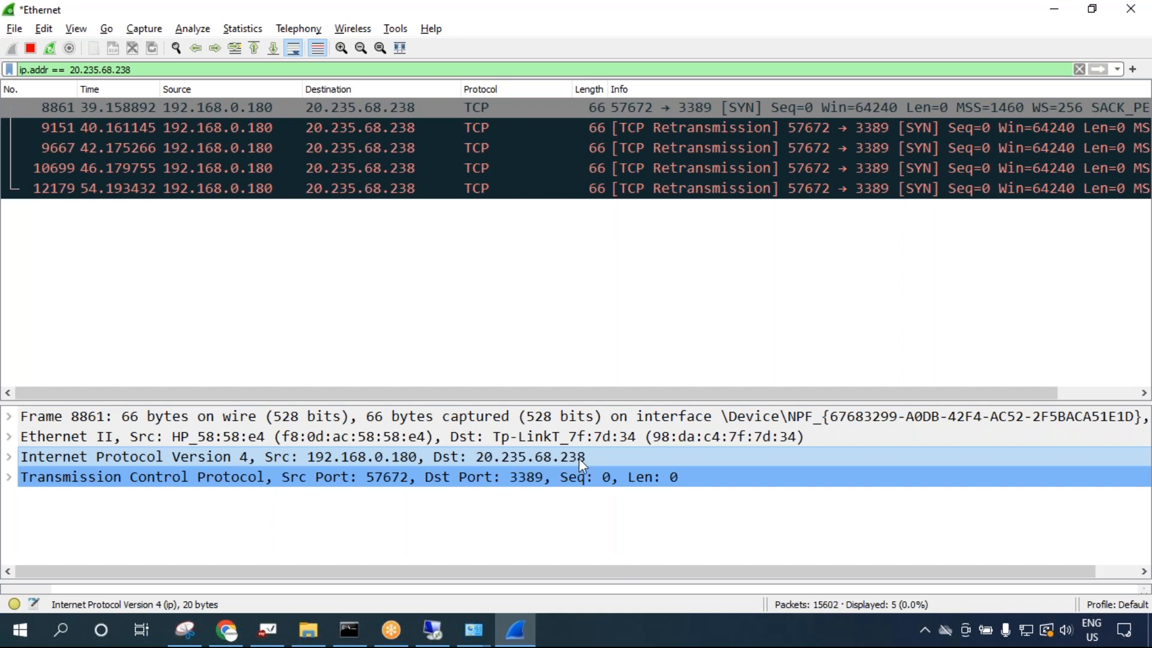
pyautogui.hotkey('alt', 'Tab')
pyautogui.hotkey('alt', 'Tab')
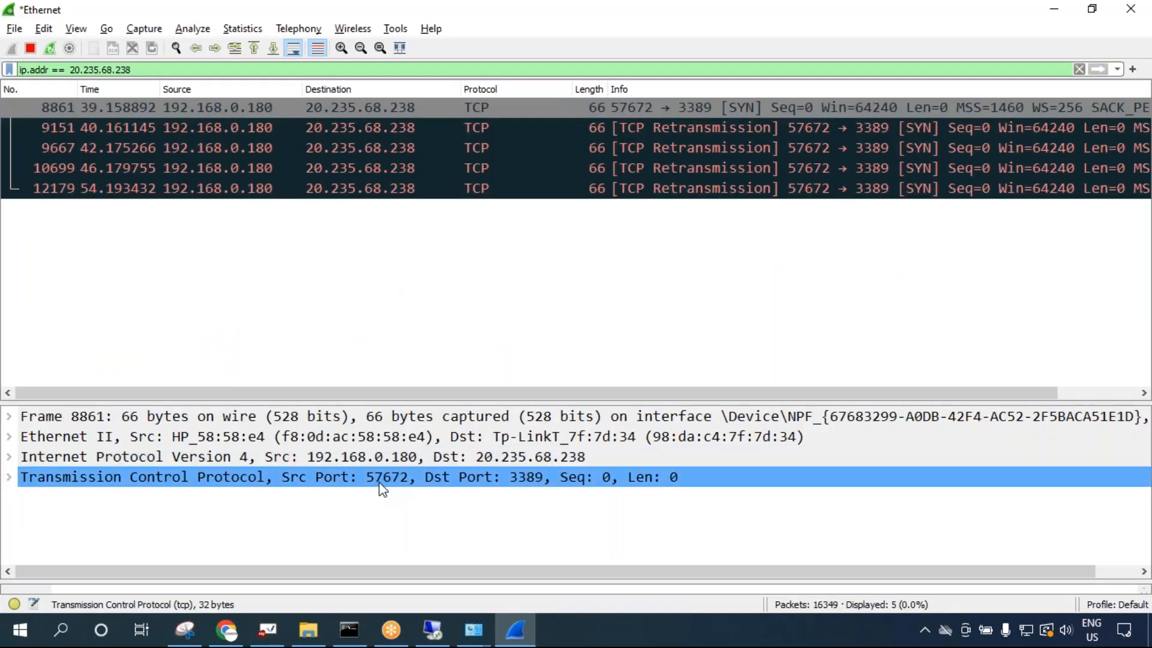
# Annotate over the Wireshark packet details in black, circling the source and destination ports and labelling them SP and DP.
pyautogui.click(268, 629)
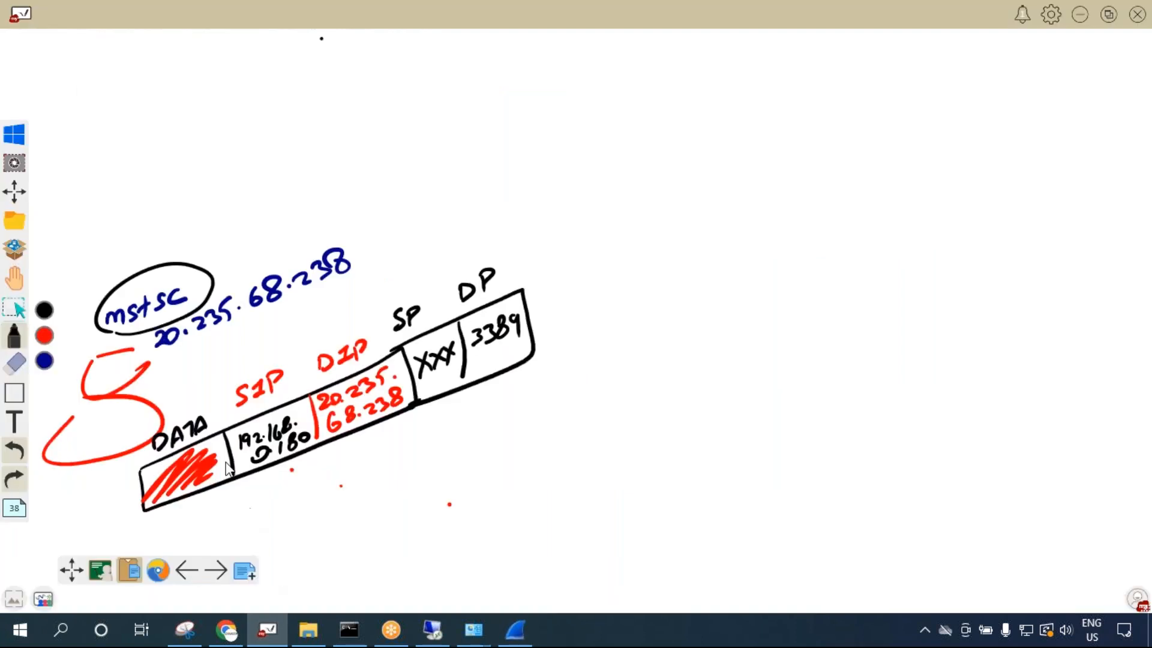
pyautogui.click(18, 138)
pyautogui.click(31, 174)
pyautogui.click(26, 226)
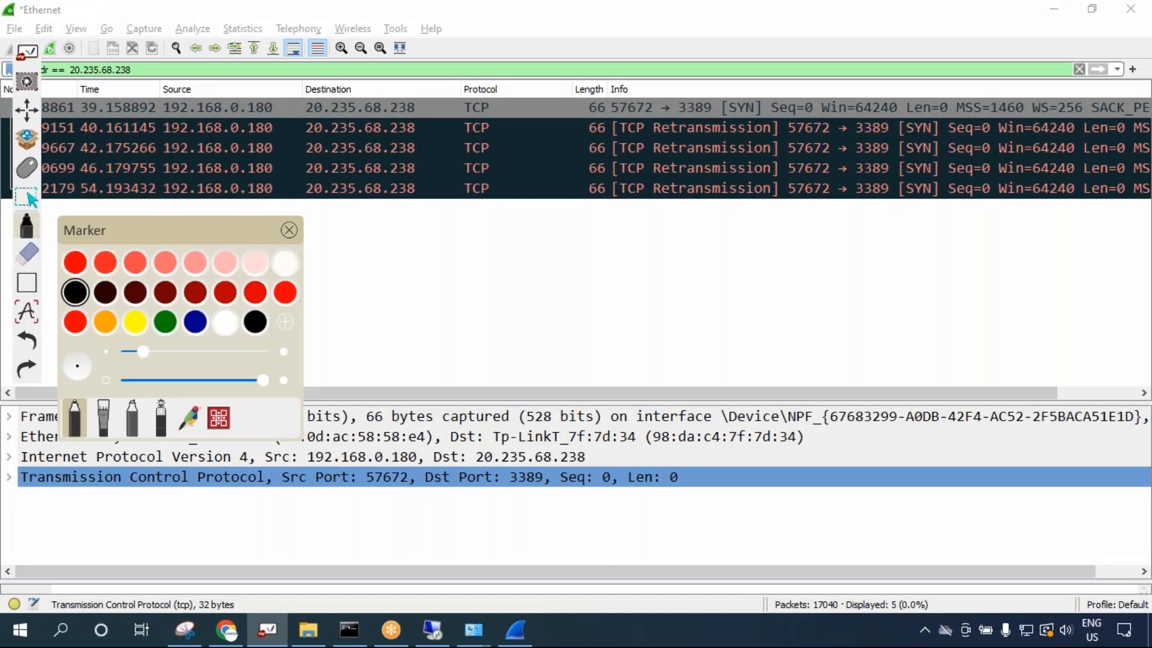
pyautogui.moveTo(347, 461)
pyautogui.mouseDown()
pyautogui.moveTo(347, 505)
pyautogui.moveTo(348, 459)
pyautogui.mouseUp()
pyautogui.moveTo(387, 517)
pyautogui.mouseDown()
pyautogui.moveTo(370, 540)
pyautogui.moveTo(396, 531)
pyautogui.mouseUp()
pyautogui.moveTo(498, 501)
pyautogui.mouseDown()
pyautogui.moveTo(524, 510)
pyautogui.moveTo(528, 530)
pyautogui.moveTo(561, 510)
pyautogui.mouseUp()
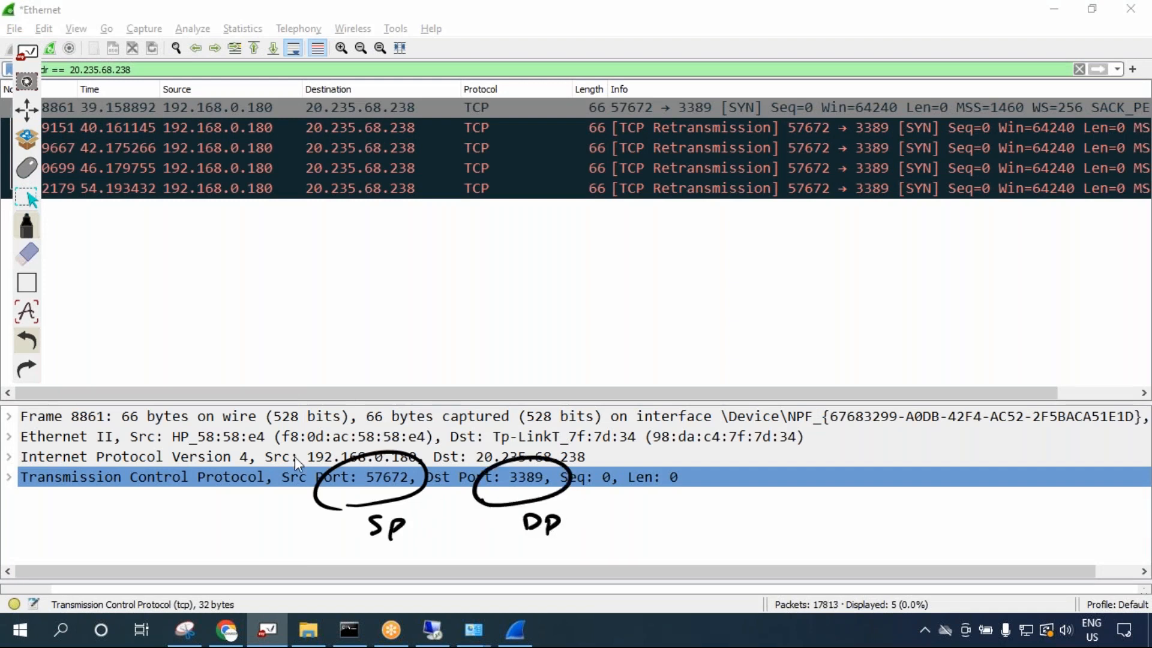
# Circle the source and destination IP addresses in the packet details, label them SIP and DIP, and underline all four labels.
pyautogui.moveTo(300, 455); pyautogui.dragTo(305, 453)
pyautogui.moveTo(390, 414)
pyautogui.mouseDown()
pyautogui.moveTo(386, 390)
pyautogui.moveTo(439, 375)
pyautogui.mouseUp()
pyautogui.moveTo(491, 463); pyautogui.dragTo(477, 459)
pyautogui.moveTo(627, 413)
pyautogui.mouseDown()
pyautogui.moveTo(618, 427)
pyautogui.moveTo(649, 428)
pyautogui.mouseUp()
pyautogui.moveTo(672, 403); pyautogui.dragTo(675, 413)
pyautogui.moveTo(347, 564); pyautogui.dragTo(427, 541)
pyautogui.moveTo(504, 558); pyautogui.dragTo(579, 541)
pyautogui.moveTo(362, 382); pyautogui.dragTo(455, 357)
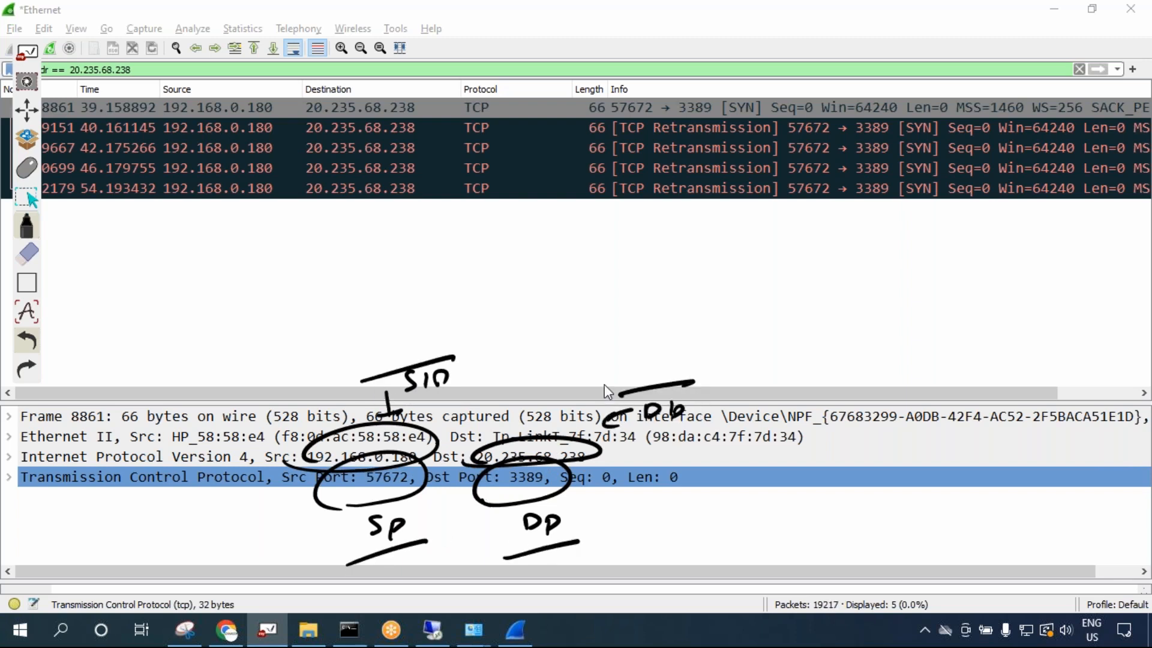
# Clear all annotations from the Wireshark capture and return to the whiteboard with the packet diagram.
pyautogui.click(31, 255)
pyautogui.click(161, 229)
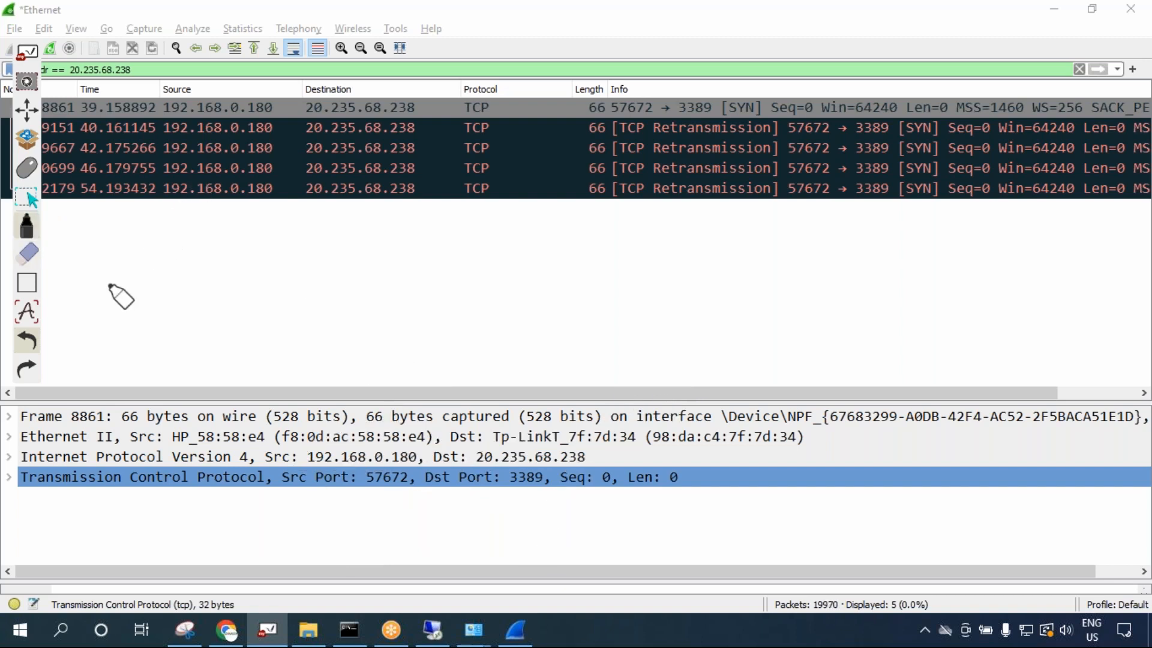
pyautogui.click(28, 169)
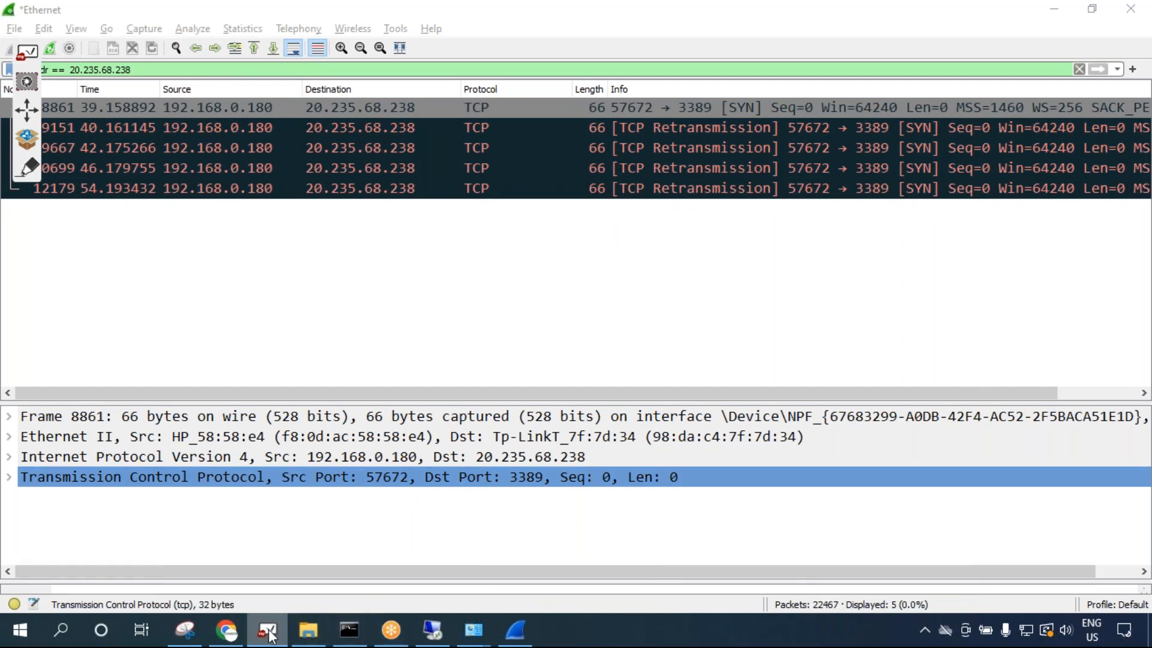
pyautogui.click(31, 56)
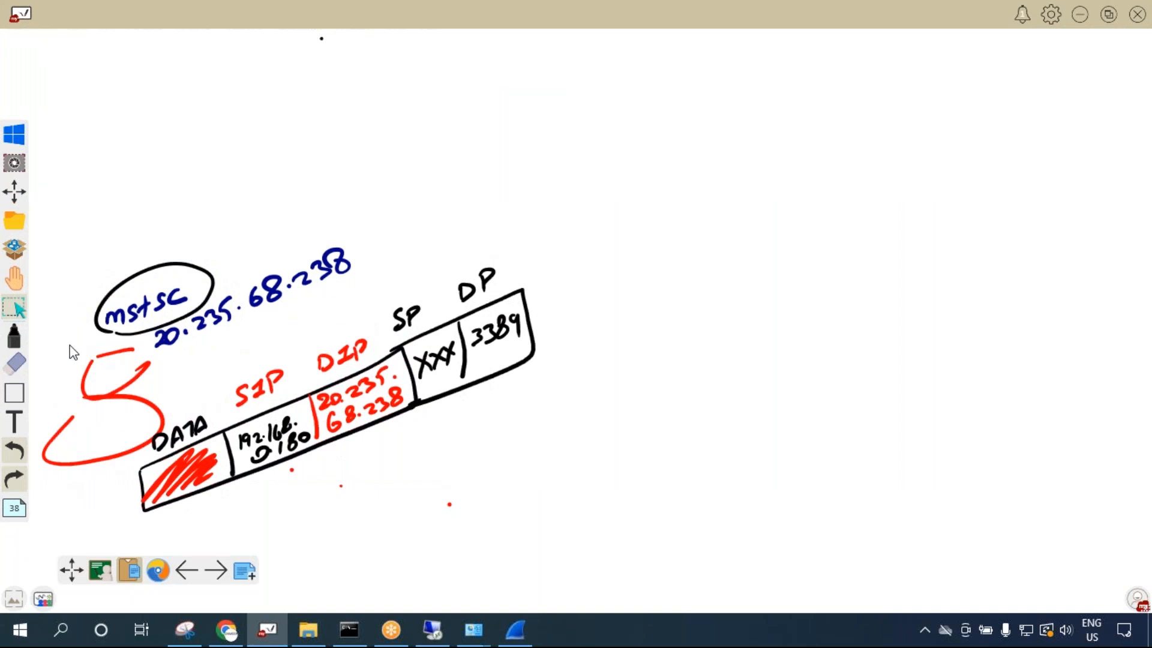
# Draw a black line from the computer to a red circle labelled ROUTER, linked in red to a cloud labelled INTERNET.
pyautogui.click(14, 337)
pyautogui.moveTo(94, 357)
pyautogui.mouseDown()
pyautogui.moveTo(90, 297)
pyautogui.moveTo(199, 186)
pyautogui.moveTo(574, 100)
pyautogui.moveTo(536, 162)
pyautogui.moveTo(580, 92)
pyautogui.moveTo(576, 121)
pyautogui.moveTo(593, 137)
pyautogui.moveTo(640, 123)
pyautogui.moveTo(654, 133)
pyautogui.mouseUp()
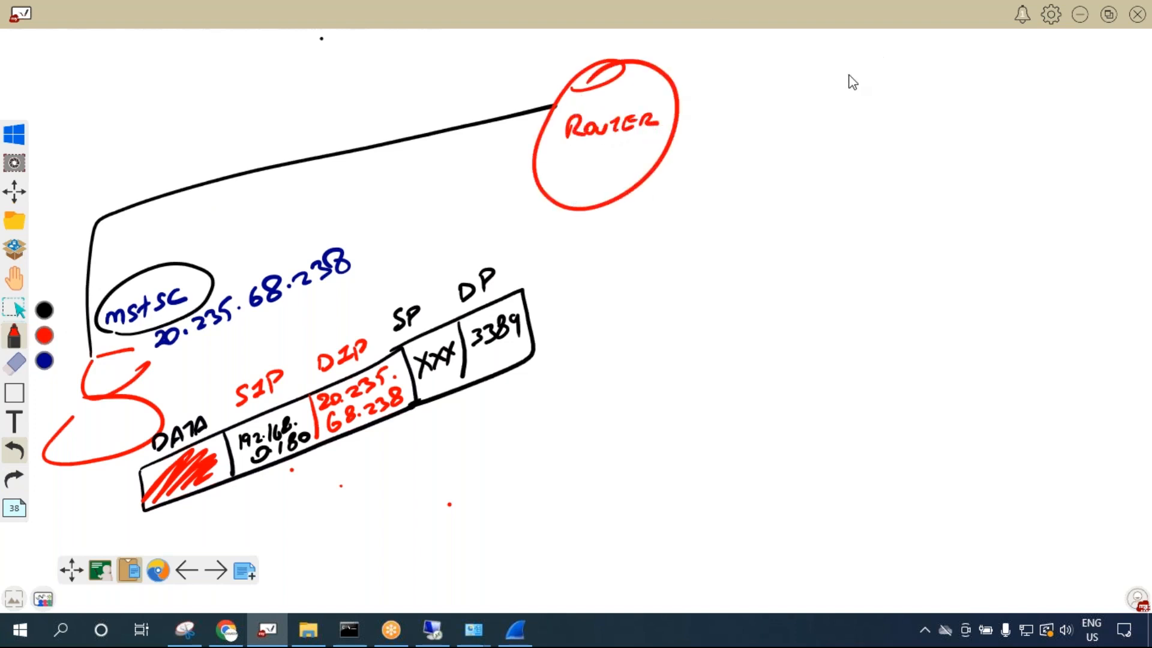
pyautogui.moveTo(690, 120)
pyautogui.mouseDown()
pyautogui.moveTo(751, 121)
pyautogui.moveTo(810, 167)
pyautogui.moveTo(800, 260)
pyautogui.moveTo(953, 84)
pyautogui.moveTo(949, 265)
pyautogui.moveTo(831, 262)
pyautogui.mouseUp()
pyautogui.moveTo(827, 208)
pyautogui.mouseDown()
pyautogui.moveTo(906, 221)
pyautogui.moveTo(960, 204)
pyautogui.mouseUp()
# Draw a black zigzag link down from the INTERNET cloud to a large black box below it.
pyautogui.click(46, 312)
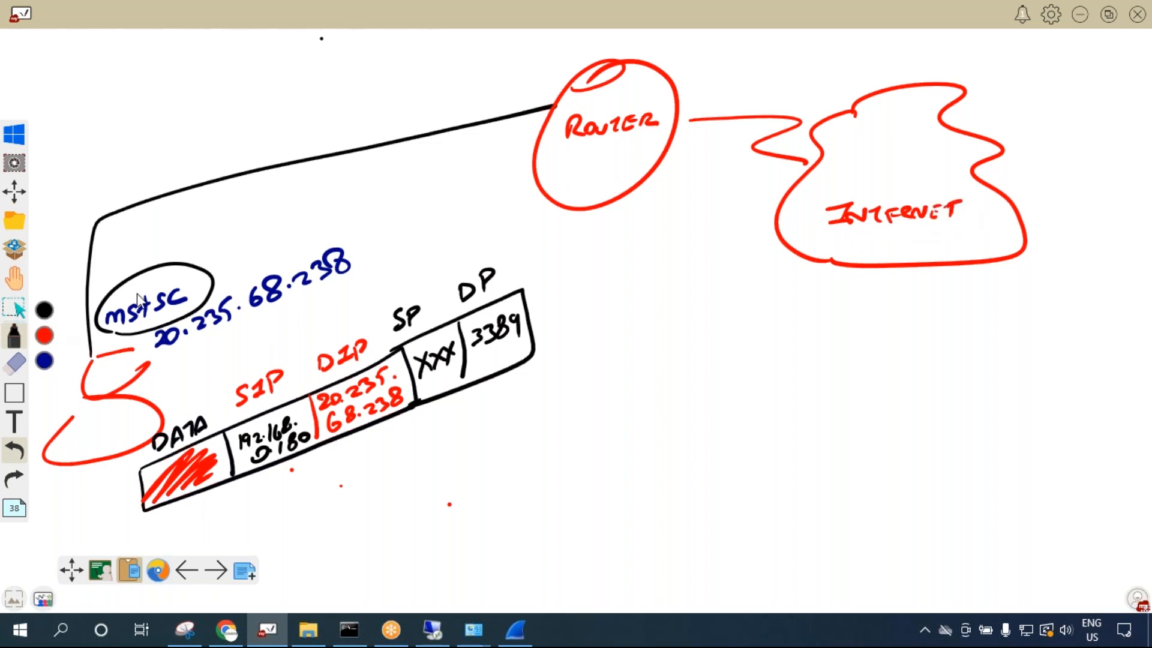
pyautogui.moveTo(906, 271); pyautogui.dragTo(933, 345)
pyautogui.moveTo(786, 384)
pyautogui.mouseDown()
pyautogui.moveTo(1121, 368)
pyautogui.moveTo(772, 501)
pyautogui.moveTo(1151, 549)
pyautogui.mouseUp()
pyautogui.click(41, 340)
pyautogui.moveTo(939, 375); pyautogui.dragTo(939, 489)
pyautogui.moveTo(941, 417)
pyautogui.mouseDown()
pyautogui.moveTo(1003, 412)
pyautogui.moveTo(937, 496)
pyautogui.mouseUp()
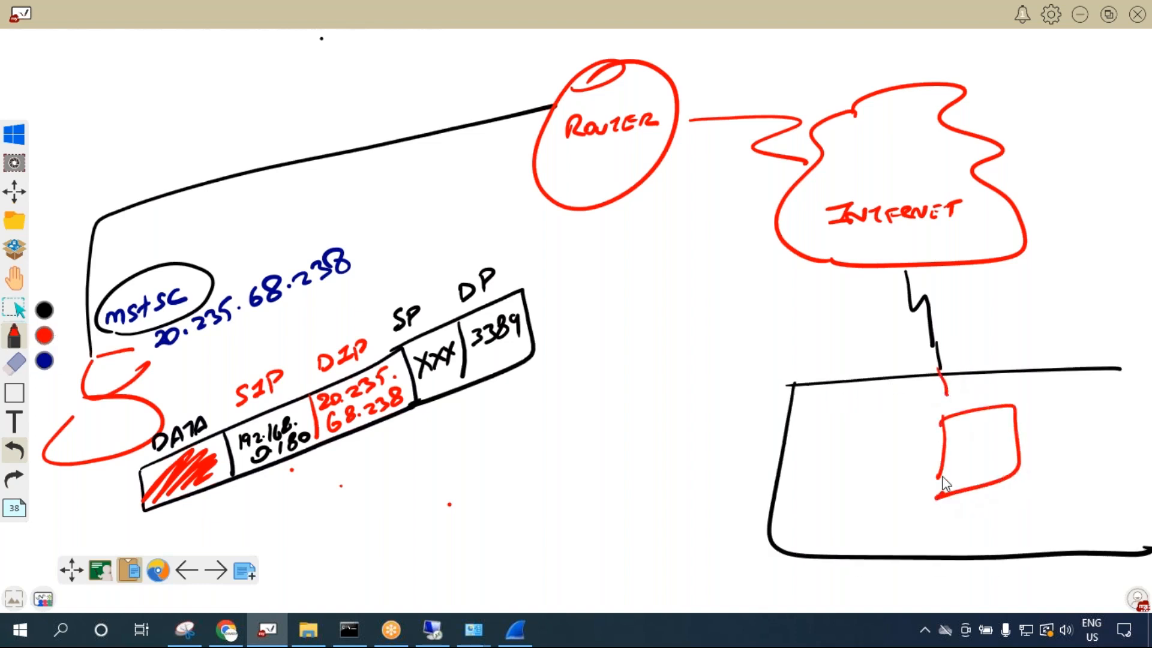
pyautogui.click(14, 450)
pyautogui.click(15, 450)
pyautogui.click(14, 450)
# Draw a red VM box inside the black box, topped by a red circle with a cross labelled NSG.
pyautogui.moveTo(938, 378)
pyautogui.mouseDown()
pyautogui.moveTo(951, 425)
pyautogui.moveTo(926, 531)
pyautogui.mouseUp()
pyautogui.moveTo(928, 447)
pyautogui.mouseDown()
pyautogui.moveTo(1050, 509)
pyautogui.moveTo(911, 530)
pyautogui.mouseUp()
pyautogui.moveTo(939, 397)
pyautogui.mouseDown()
pyautogui.moveTo(929, 436)
pyautogui.moveTo(939, 398)
pyautogui.moveTo(977, 411)
pyautogui.moveTo(952, 387)
pyautogui.moveTo(921, 414)
pyautogui.mouseUp()
pyautogui.click(14, 363)
pyautogui.click(14, 336)
pyautogui.moveTo(940, 403)
pyautogui.mouseDown()
pyautogui.moveTo(969, 413)
pyautogui.moveTo(932, 437)
pyautogui.mouseUp()
pyautogui.moveTo(1013, 408)
pyautogui.mouseDown()
pyautogui.moveTo(1013, 420)
pyautogui.moveTo(1030, 405)
pyautogui.mouseUp()
pyautogui.moveTo(1047, 404)
pyautogui.mouseDown()
pyautogui.moveTo(1036, 419)
pyautogui.moveTo(1067, 421)
pyautogui.mouseUp()
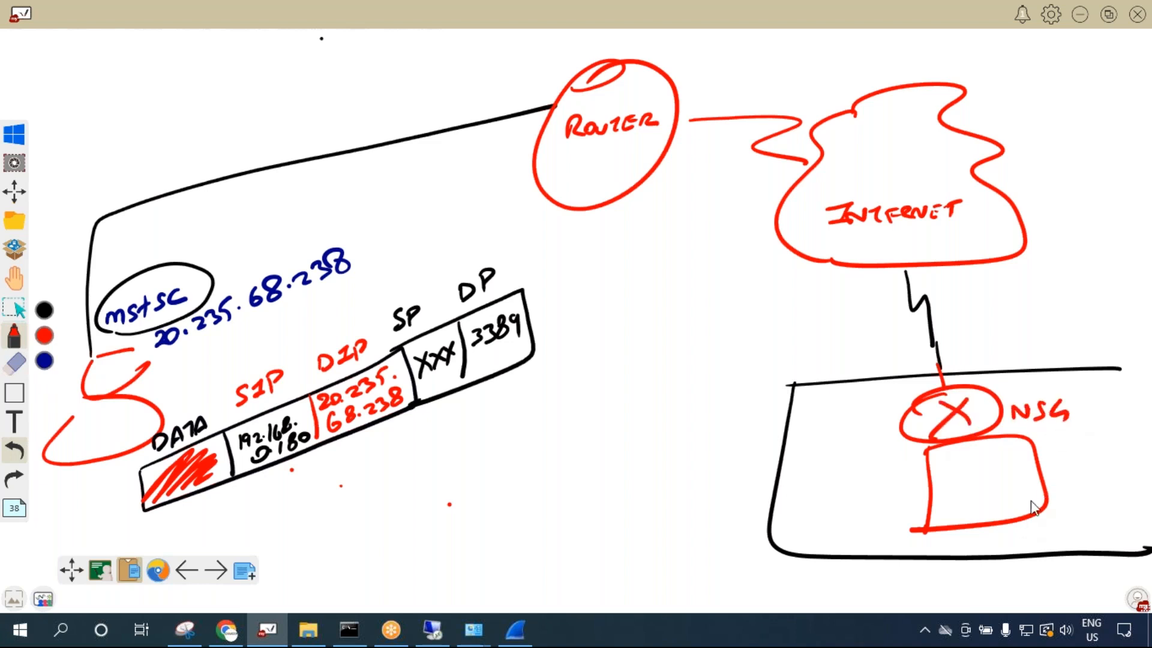
pyautogui.click(44, 310)
pyautogui.moveTo(129, 370)
pyautogui.mouseDown()
pyautogui.moveTo(409, 211)
pyautogui.moveTo(849, 234)
pyautogui.moveTo(977, 372)
pyautogui.mouseUp()
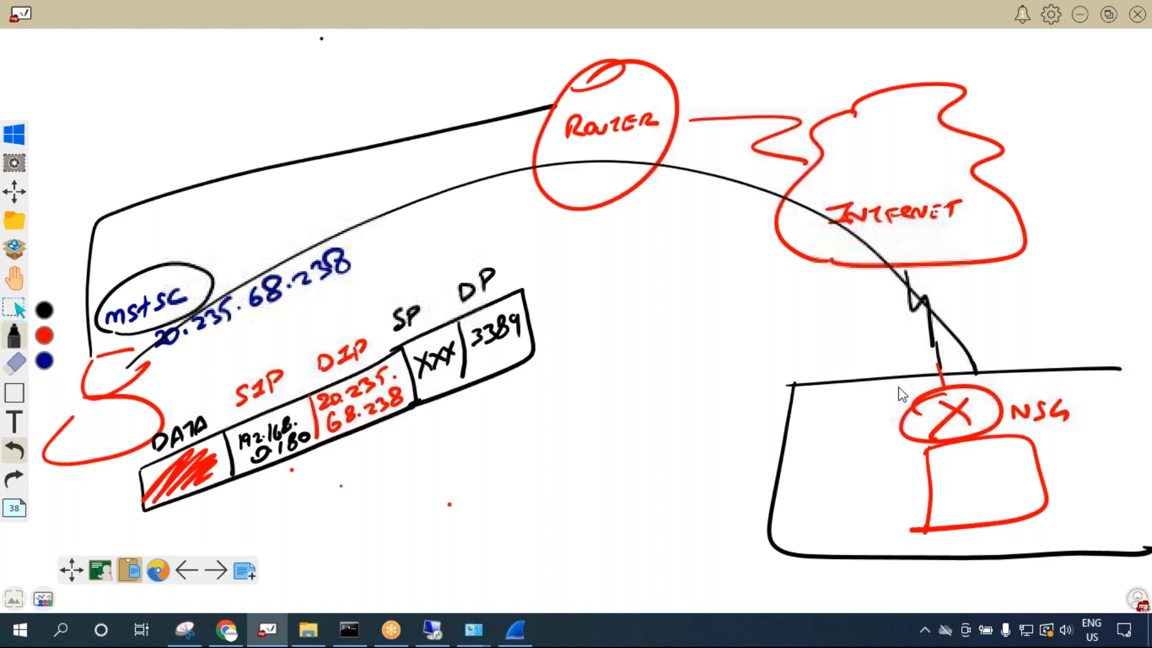
pyautogui.click(12, 454)
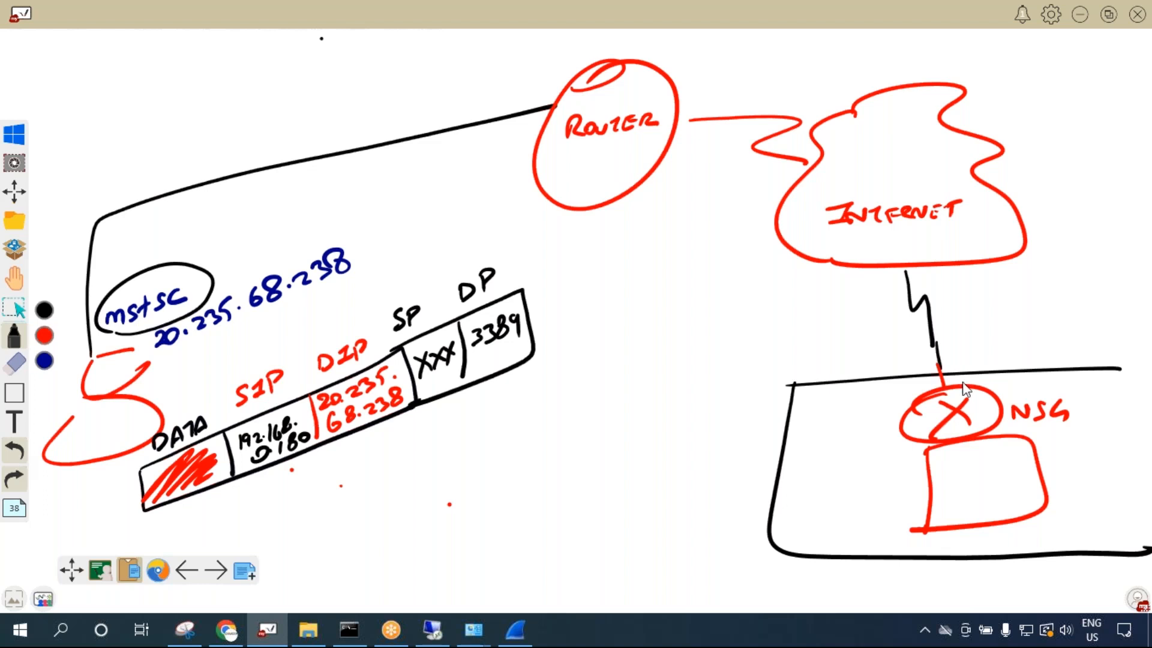
# Draw a black arrow from the computer through router and Internet to the black box, and write a circled label "inbound rules".
pyautogui.moveTo(122, 396)
pyautogui.mouseDown()
pyautogui.moveTo(187, 337)
pyautogui.moveTo(854, 166)
pyautogui.moveTo(993, 366)
pyautogui.moveTo(1085, 344)
pyautogui.mouseUp()
pyautogui.click(1029, 337)
pyautogui.moveTo(1096, 339)
pyautogui.mouseDown()
pyautogui.moveTo(1101, 322)
pyautogui.moveTo(1099, 342)
pyautogui.mouseUp()
pyautogui.moveTo(1039, 362); pyautogui.dragTo(1051, 363)
pyautogui.moveTo(1077, 358)
pyautogui.mouseDown()
pyautogui.moveTo(1105, 360)
pyautogui.moveTo(1050, 303)
pyautogui.moveTo(1044, 381)
pyautogui.mouseUp()
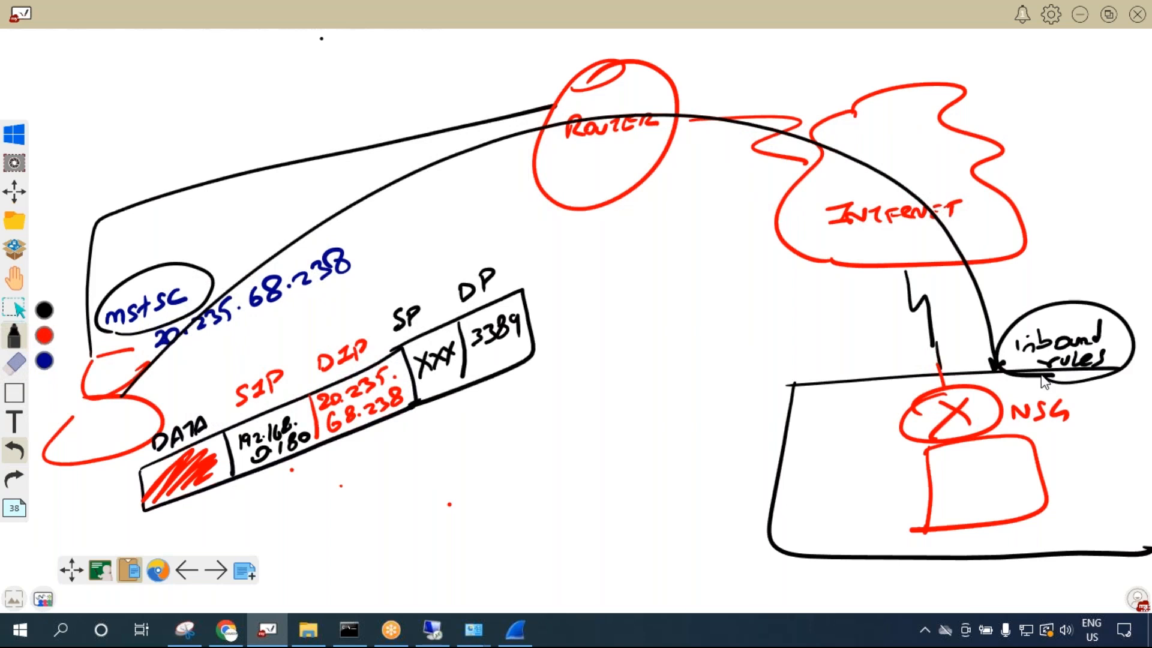
pyautogui.moveTo(930, 498); pyautogui.dragTo(918, 504)
pyautogui.moveTo(858, 423)
pyautogui.mouseDown()
pyautogui.moveTo(864, 406)
pyautogui.moveTo(878, 426)
pyautogui.mouseUp()
pyautogui.click(14, 454)
# Draw four more black arcs from the computer toward the NSG, with two black crosses marking blocked traffic at the box's edge.
pyautogui.moveTo(123, 406)
pyautogui.mouseDown()
pyautogui.moveTo(192, 356)
pyautogui.moveTo(729, 127)
pyautogui.mouseUp()
pyautogui.moveTo(782, 159)
pyautogui.mouseDown()
pyautogui.moveTo(929, 347)
pyautogui.moveTo(925, 387)
pyautogui.mouseUp()
pyautogui.moveTo(927, 367); pyautogui.dragTo(888, 408)
pyautogui.moveTo(126, 403); pyautogui.dragTo(585, 205)
pyautogui.moveTo(720, 243); pyautogui.dragTo(894, 341)
pyautogui.moveTo(144, 393)
pyautogui.mouseDown()
pyautogui.moveTo(733, 300)
pyautogui.moveTo(882, 360)
pyautogui.mouseUp()
pyautogui.moveTo(111, 413)
pyautogui.mouseDown()
pyautogui.moveTo(873, 408)
pyautogui.moveTo(845, 427)
pyautogui.mouseUp()
pyautogui.moveTo(864, 384); pyautogui.dragTo(887, 410)
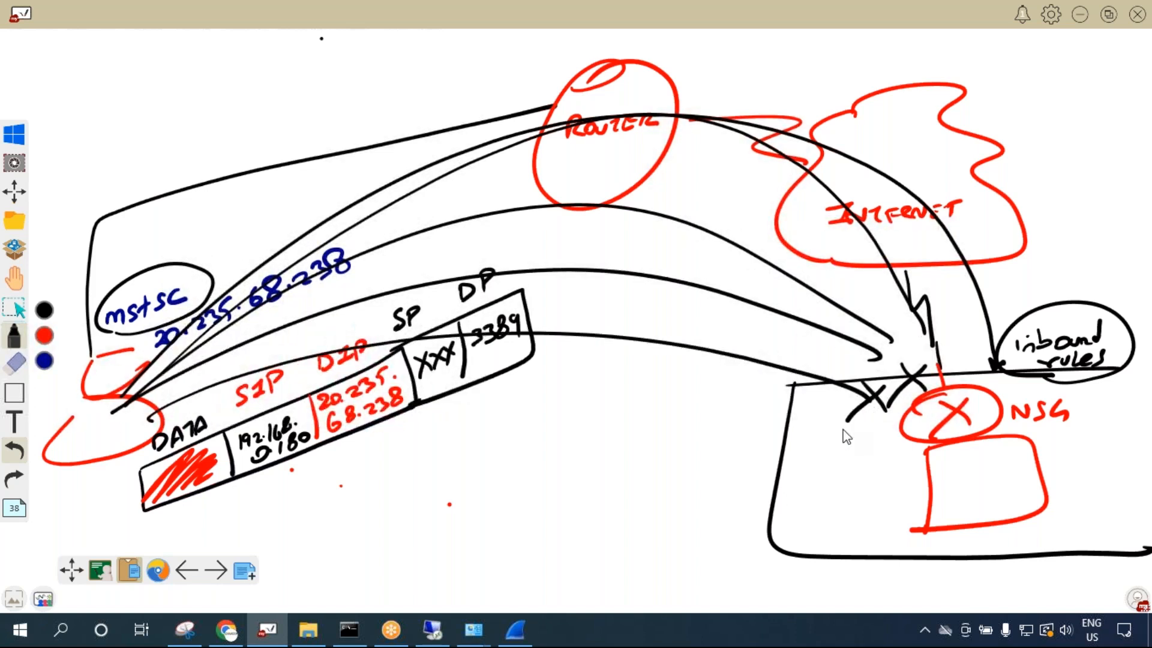
# Undo the most recent traffic arcs and crosses in the network diagram.
pyautogui.click(13, 454)
pyautogui.click(14, 454)
pyautogui.click(14, 455)
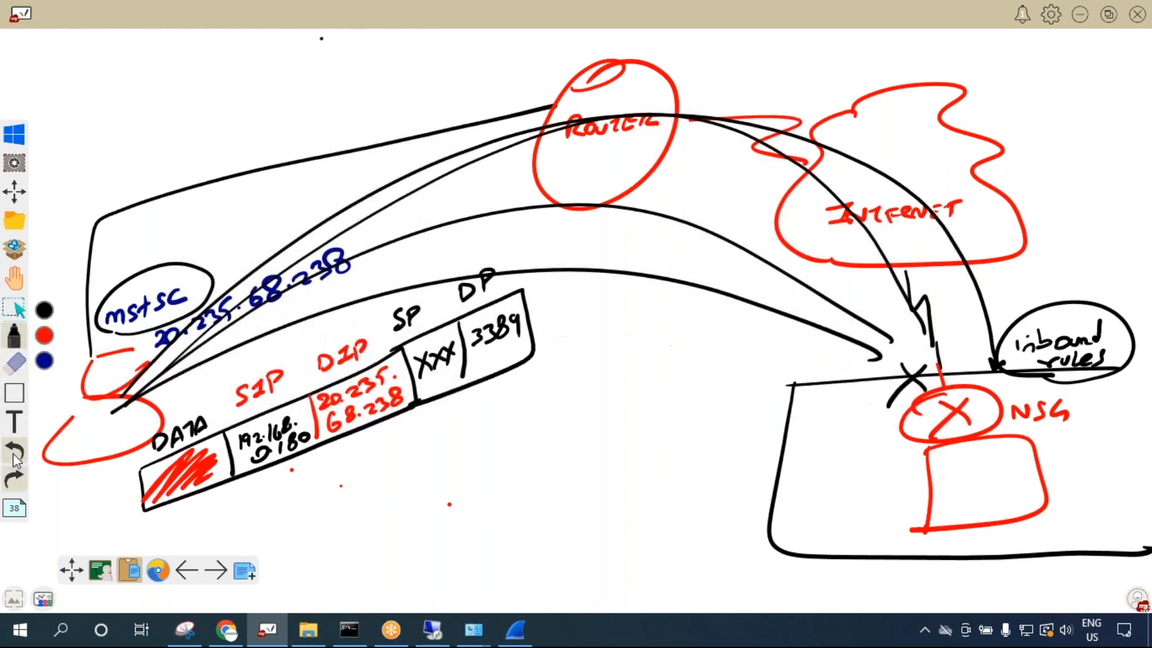
pyautogui.click(14, 453)
pyautogui.click(13, 453)
pyautogui.click(15, 451)
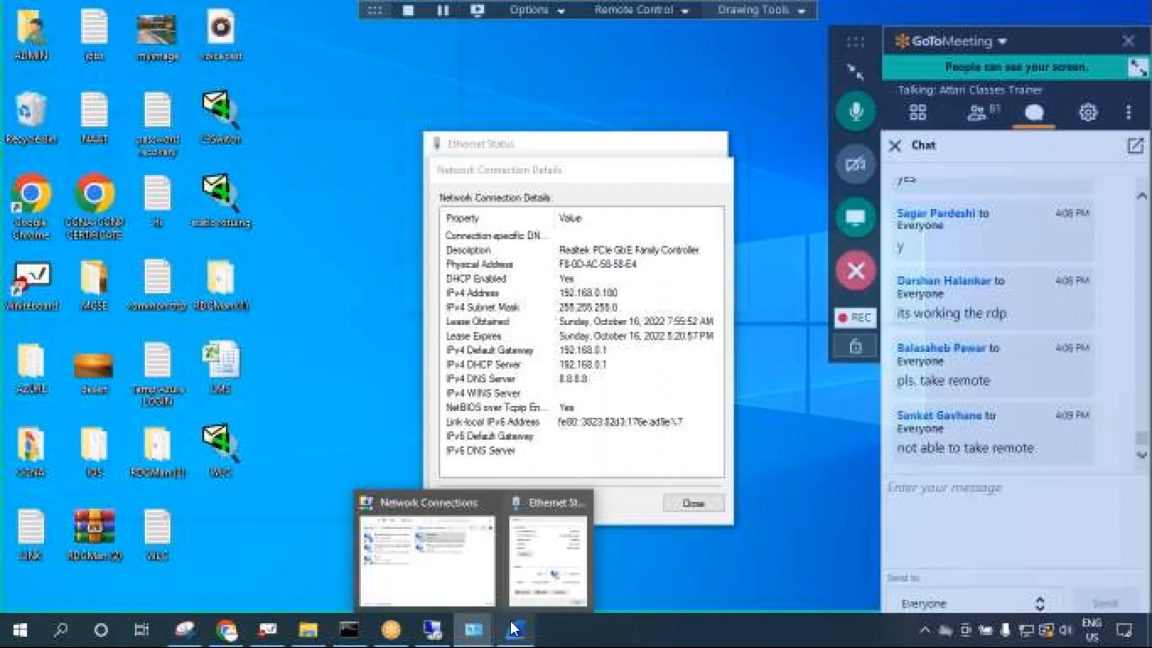
# Switch to the Azure portal, open the inbound security rules of webserver-01's network security group, and open the form for a new rule.
pyautogui.click(515, 630)
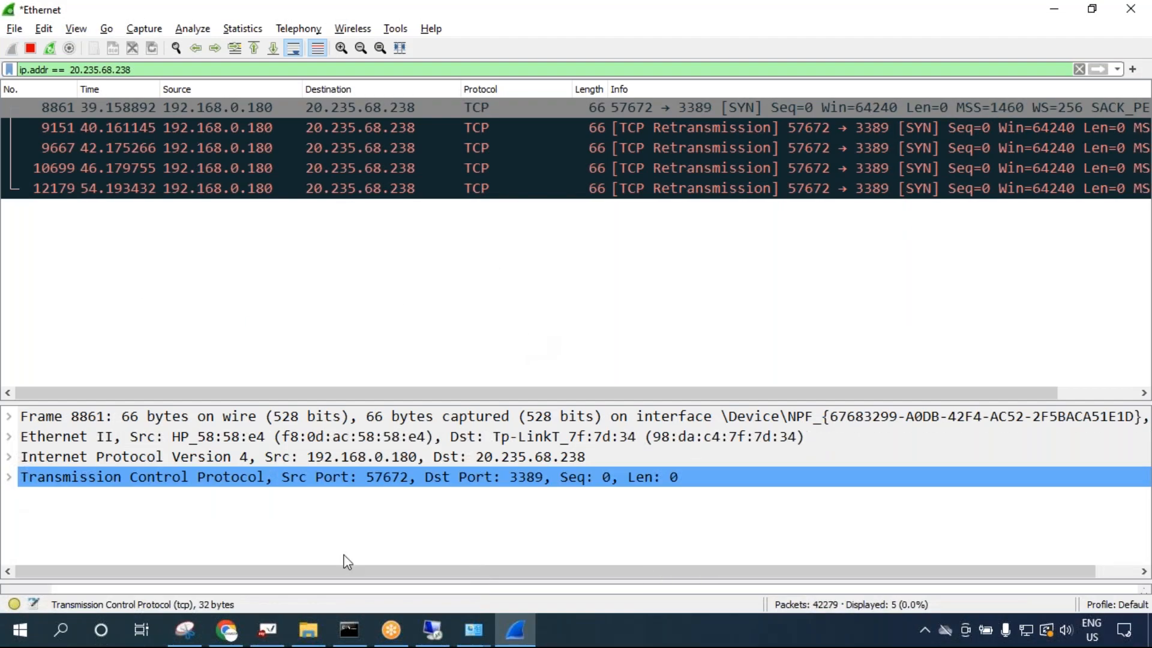
pyautogui.click(264, 630)
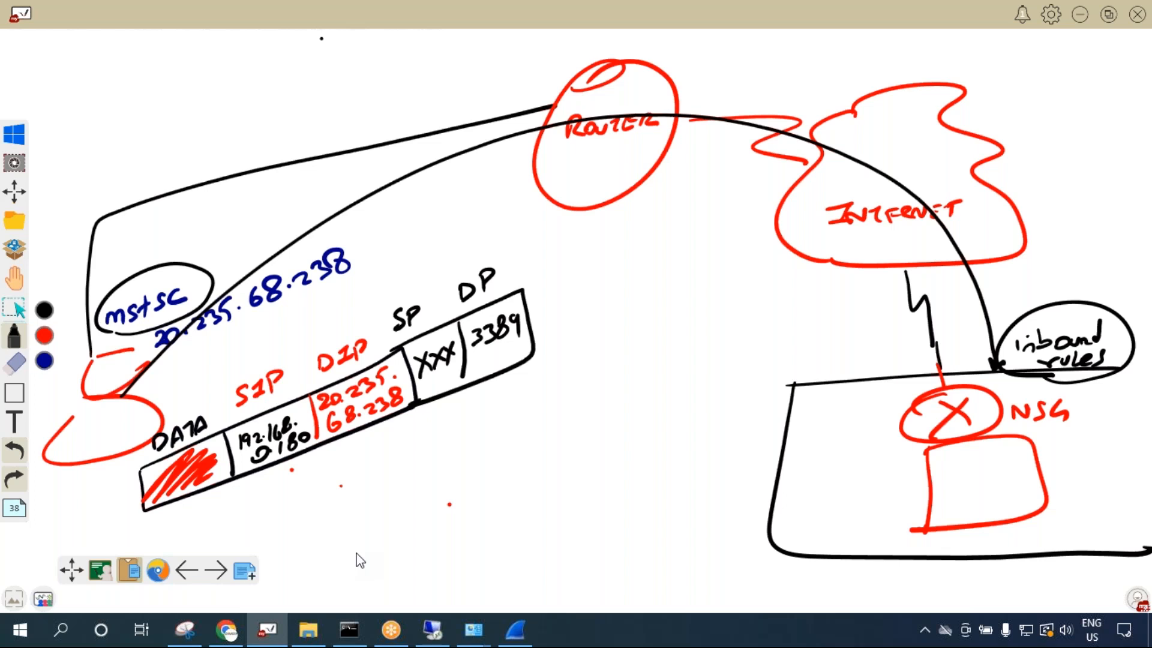
pyautogui.click(227, 629)
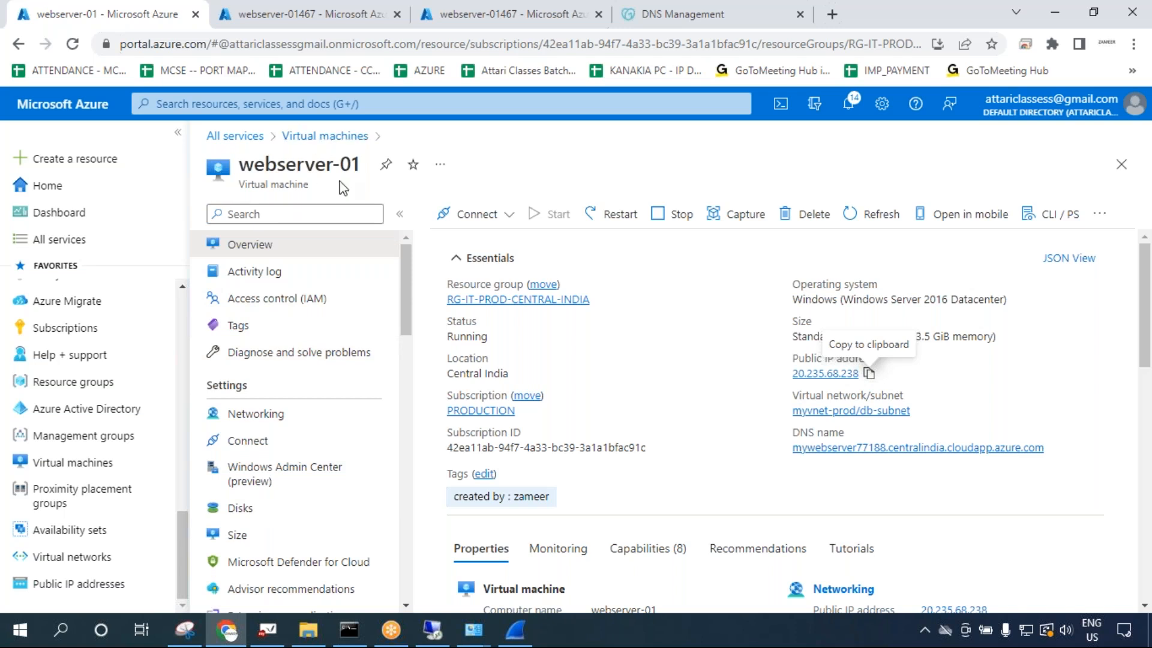
pyautogui.click(334, 413)
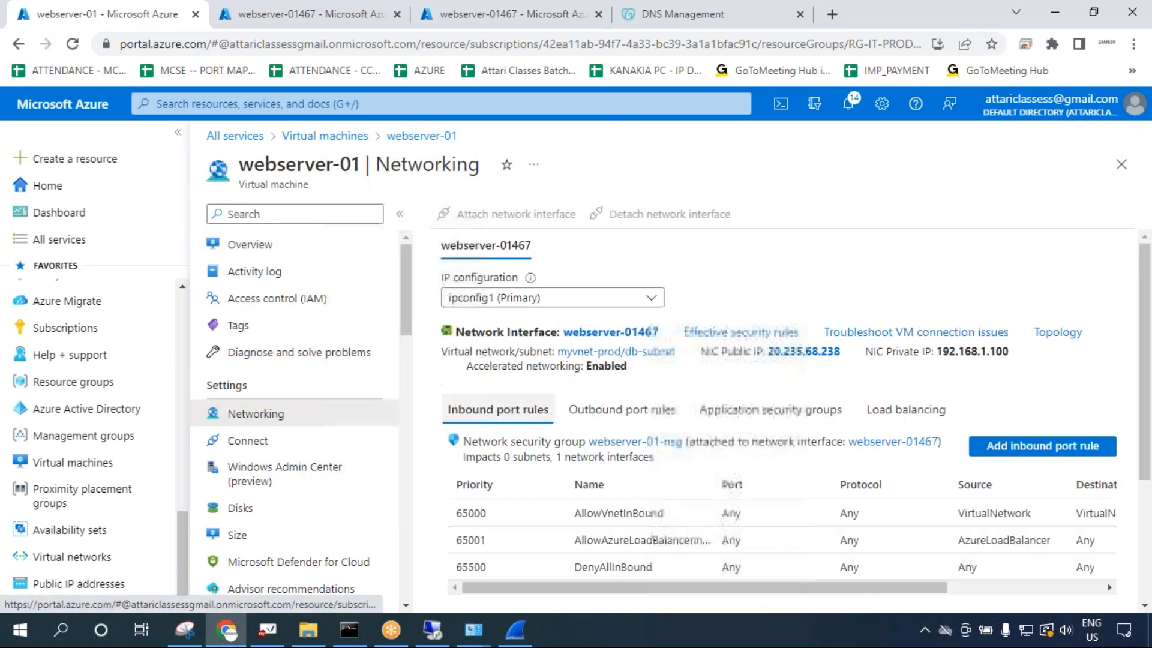
pyautogui.click(630, 443)
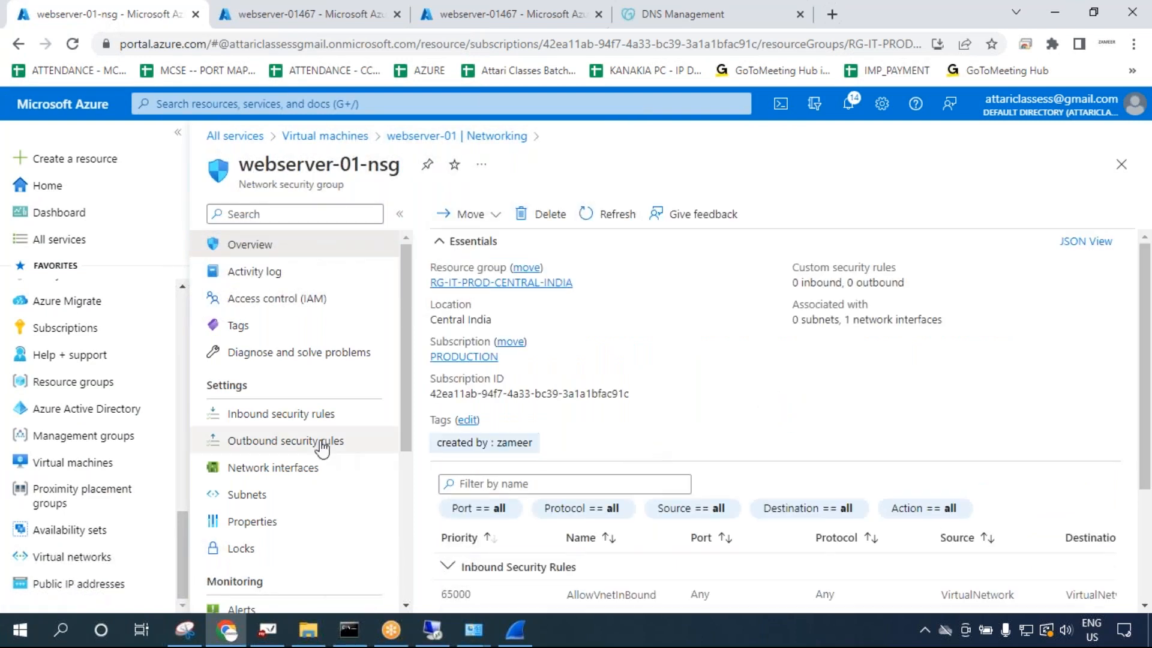
pyautogui.click(300, 413)
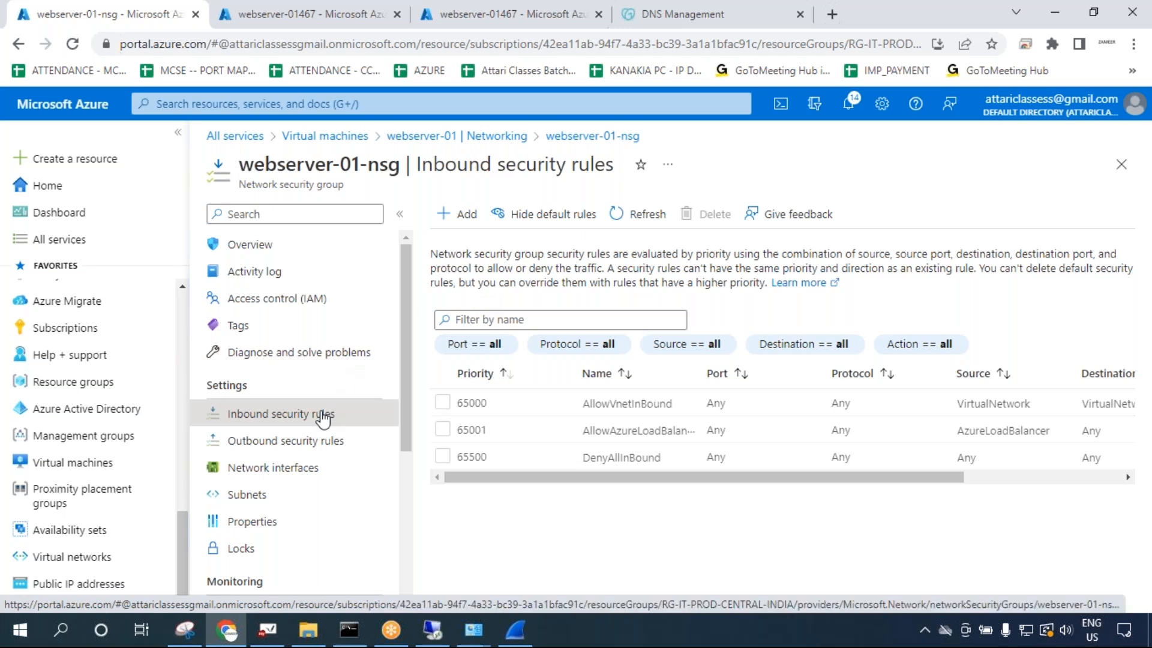
pyautogui.click(459, 216)
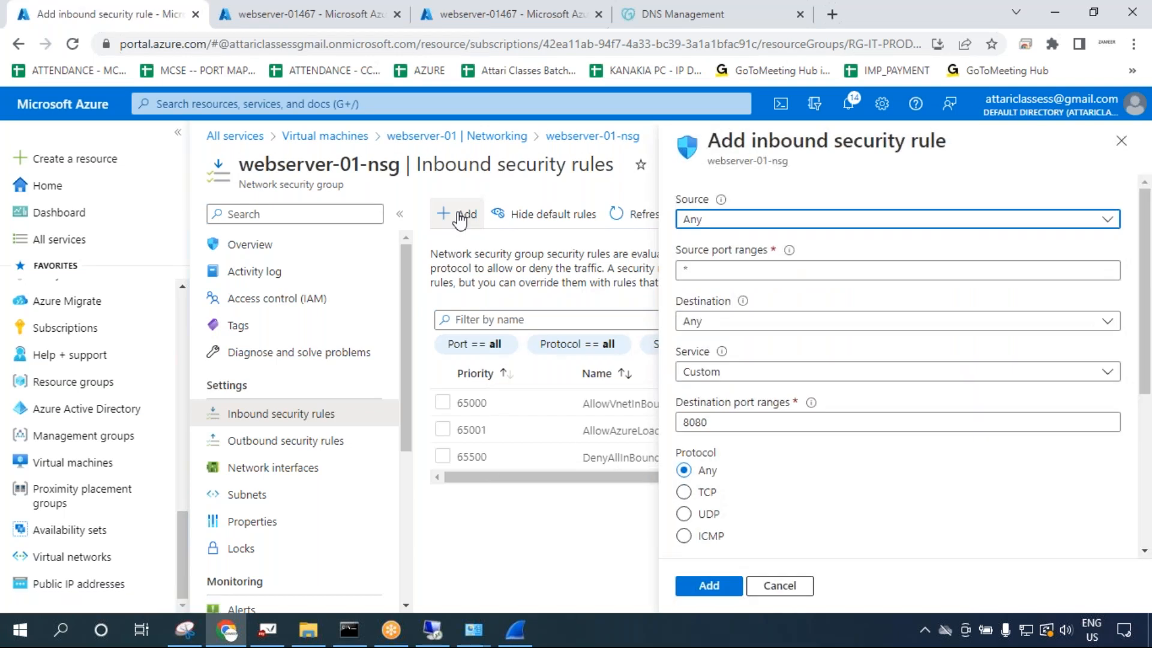
pyautogui.moveTo(730, 354)
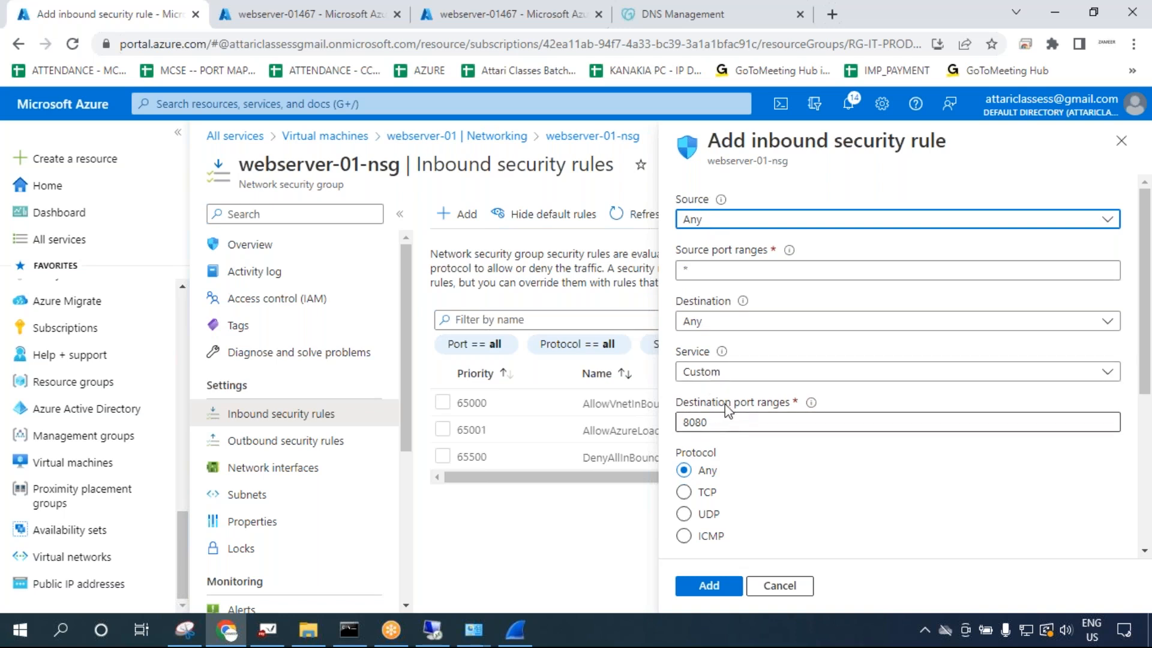
# Try circling the packet's SIP, DIP, SP and DP fields on the whiteboard, and undo the marks.
pyautogui.click(279, 642)
pyautogui.moveTo(239, 371)
pyautogui.mouseDown()
pyautogui.moveTo(444, 288)
pyautogui.moveTo(474, 460)
pyautogui.moveTo(221, 431)
pyautogui.moveTo(234, 372)
pyautogui.mouseUp()
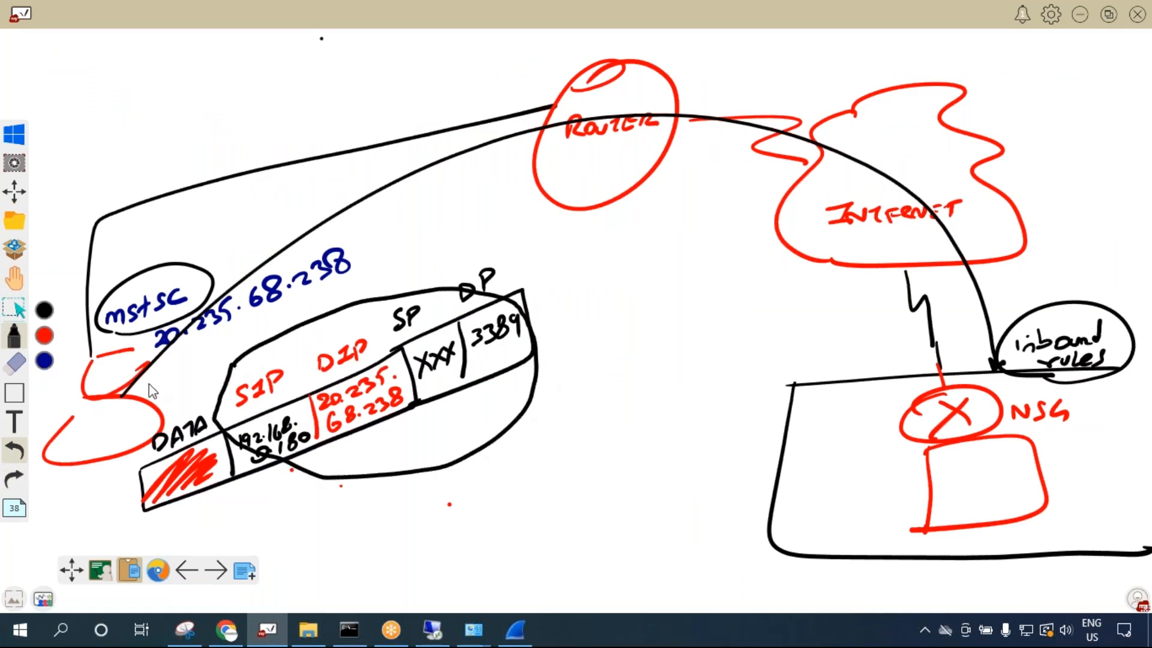
pyautogui.click(21, 451)
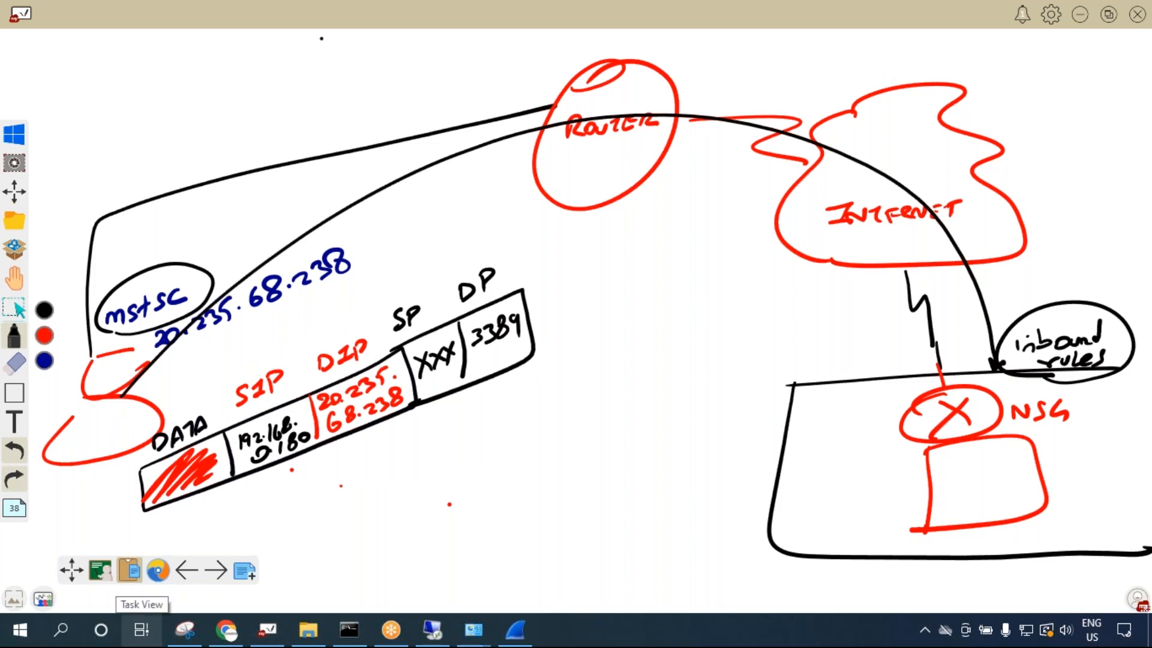
pyautogui.moveTo(265, 483)
pyautogui.mouseDown()
pyautogui.moveTo(486, 419)
pyautogui.moveTo(249, 336)
pyautogui.moveTo(261, 487)
pyautogui.mouseUp()
pyautogui.click(14, 450)
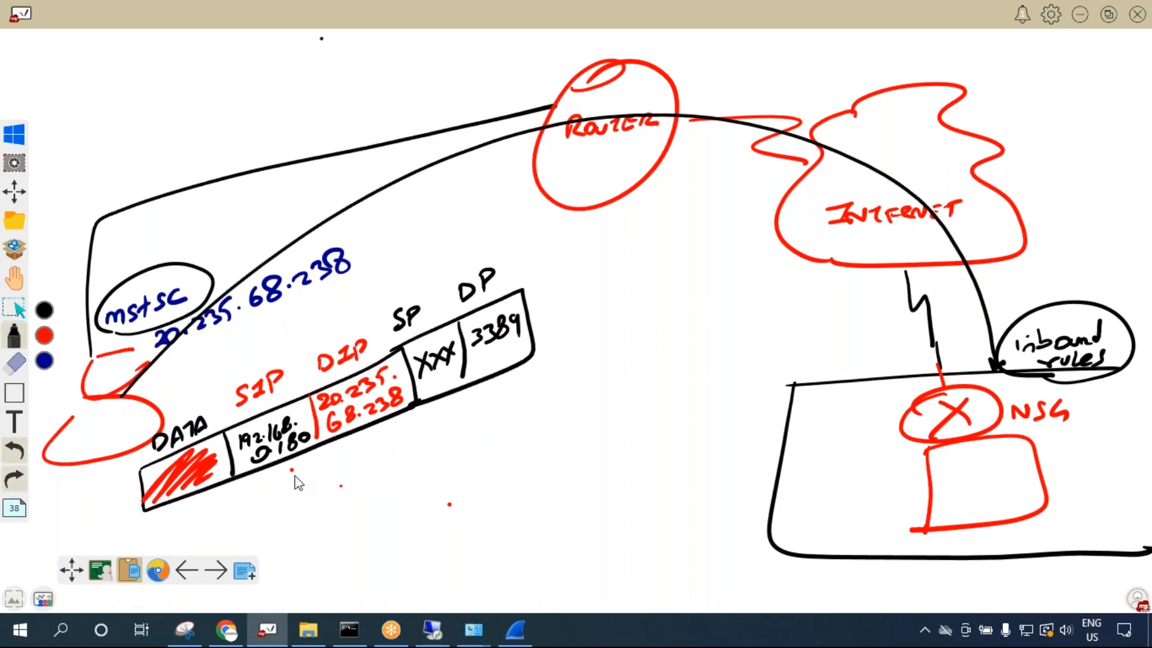
# Draw black ticks under the packet's SIP, DIP, SP and DP fields, plus a tick and a cross at the black box's upper edge.
pyautogui.moveTo(358, 453); pyautogui.dragTo(395, 435)
pyautogui.moveTo(436, 425)
pyautogui.mouseDown()
pyautogui.moveTo(444, 433)
pyautogui.moveTo(468, 410)
pyautogui.mouseUp()
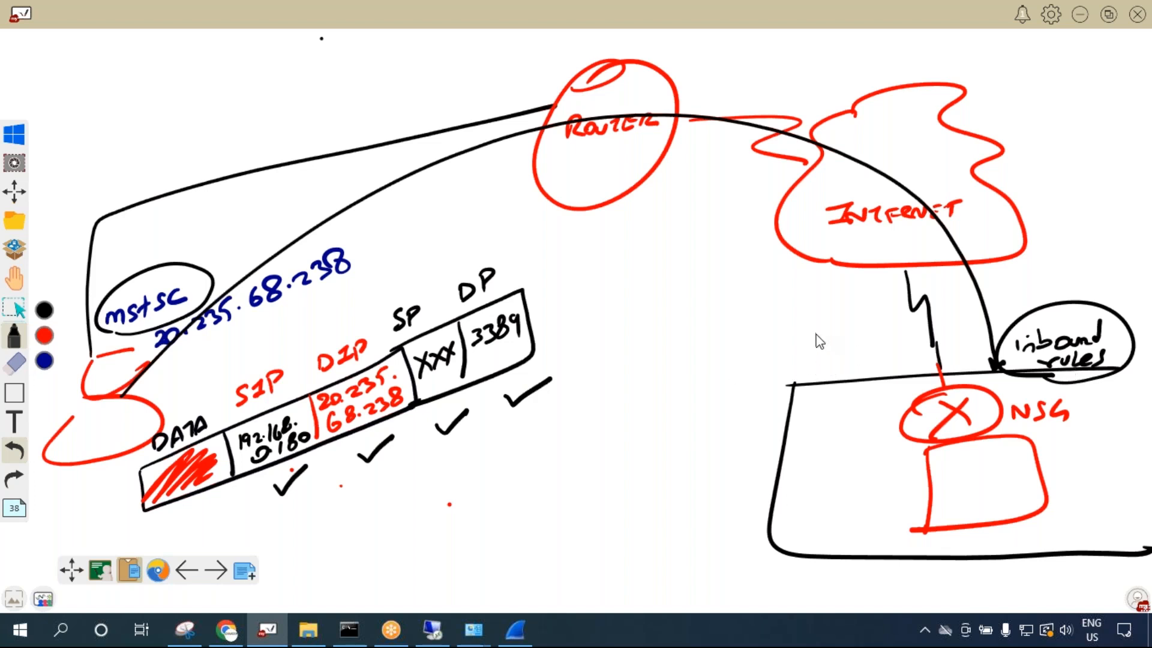
pyautogui.moveTo(816, 337); pyautogui.dragTo(885, 318)
pyautogui.moveTo(831, 350)
pyautogui.mouseDown()
pyautogui.moveTo(873, 372)
pyautogui.moveTo(821, 391)
pyautogui.mouseUp()
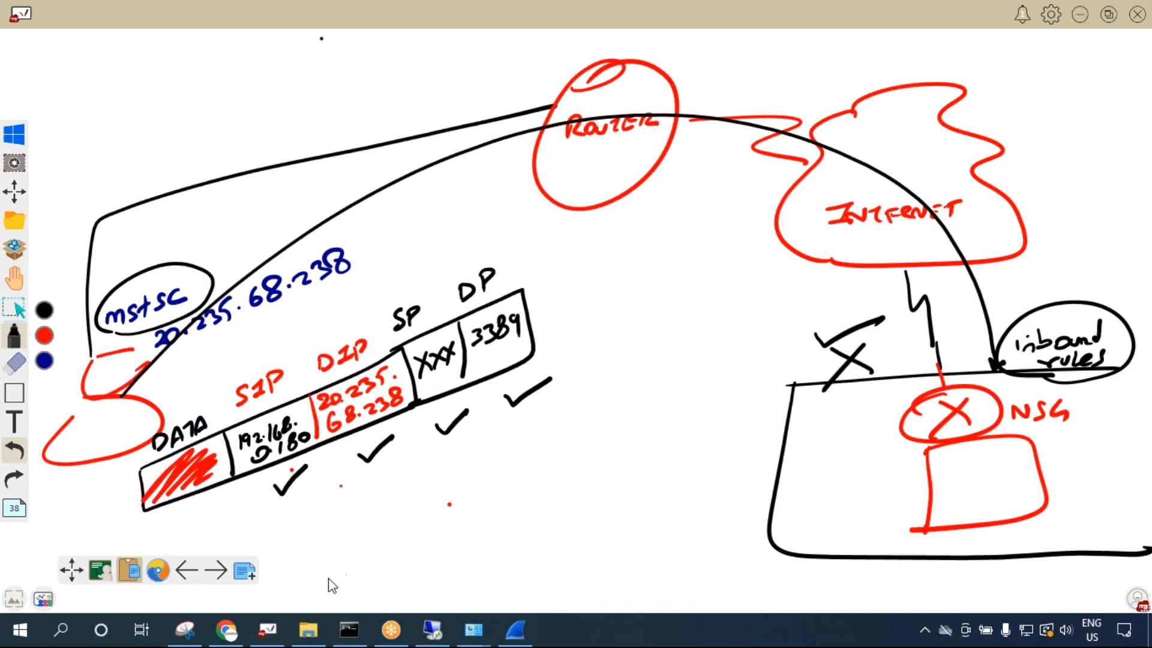
# Back in the Azure portal, close and reopen the new inbound rule form for webserver-01-nsg, comparing its fields with the whiteboard packet.
pyautogui.click(233, 638)
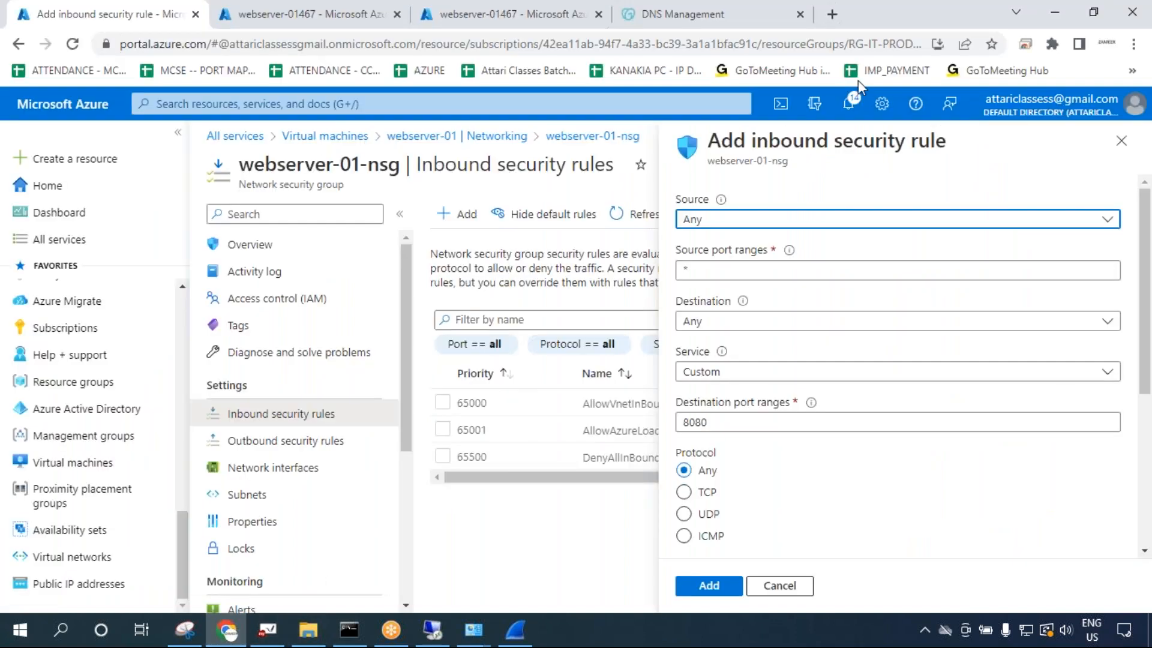
pyautogui.hotkey('ctrl', '1')
pyautogui.click(1121, 141)
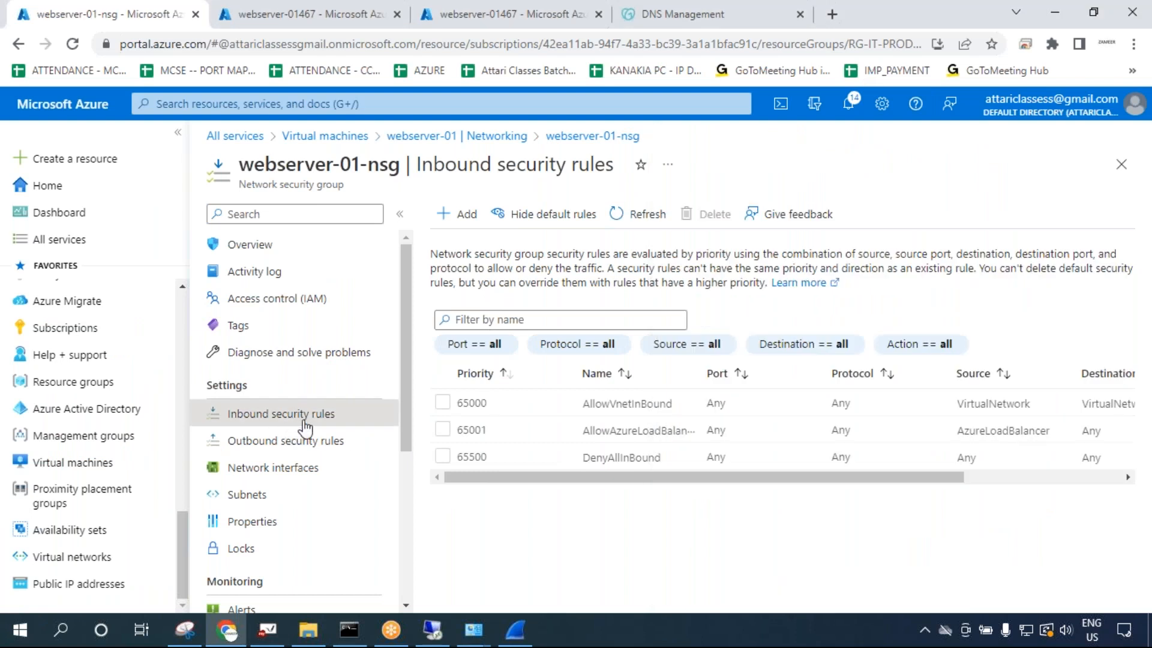
pyautogui.click(460, 220)
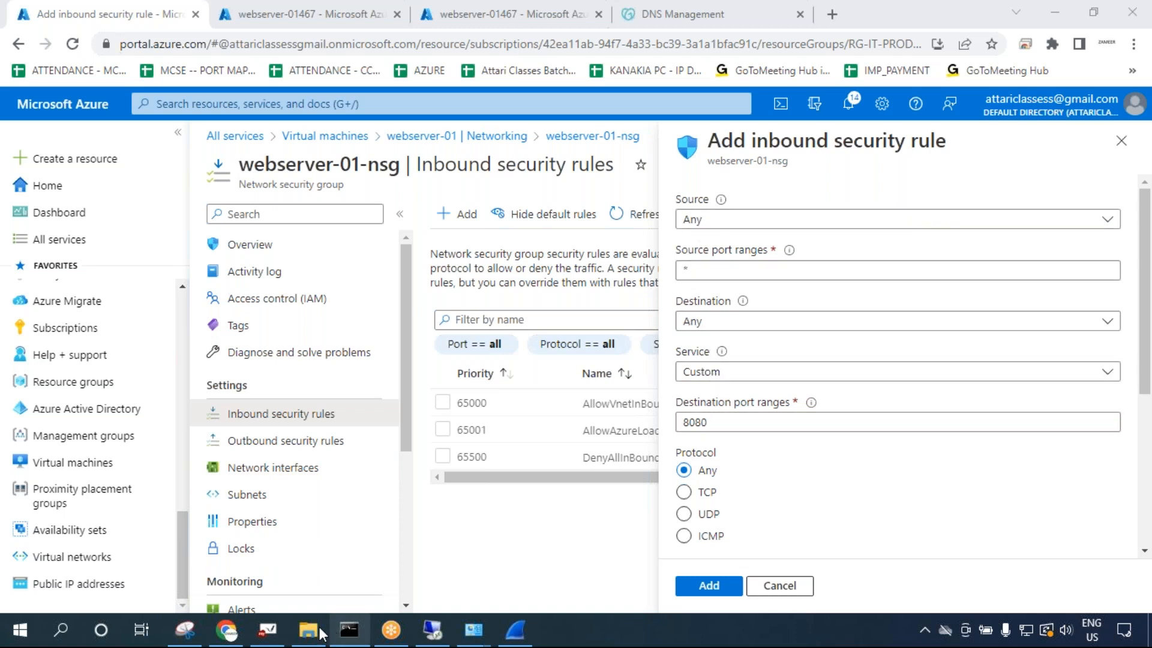
pyautogui.click(276, 633)
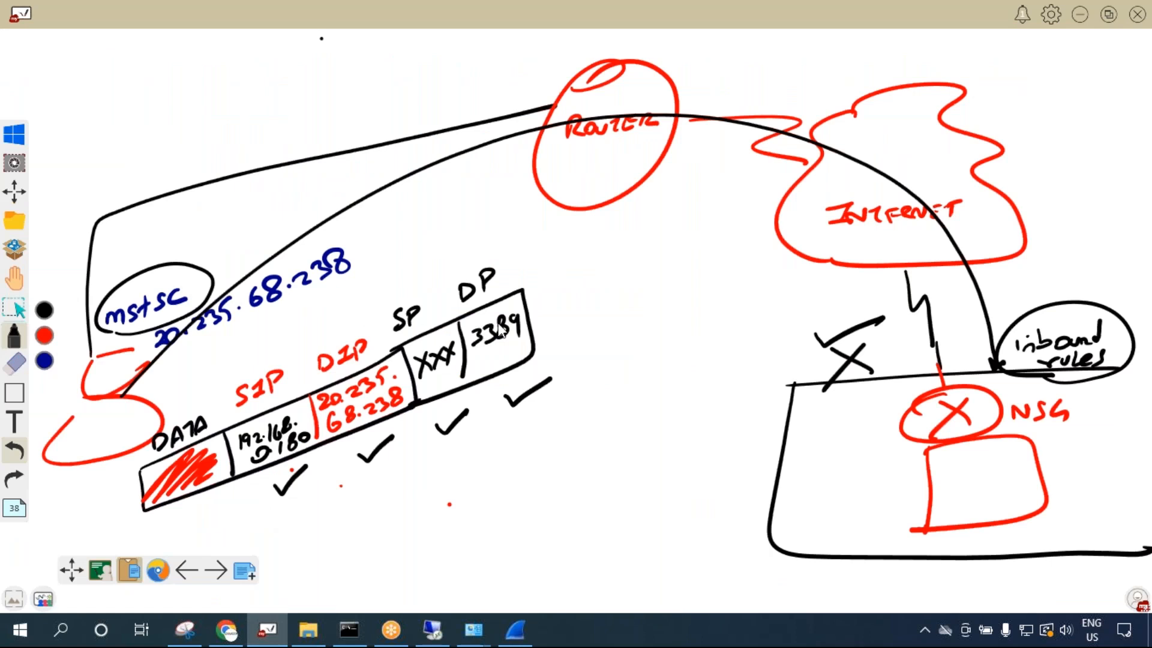
pyautogui.click(227, 630)
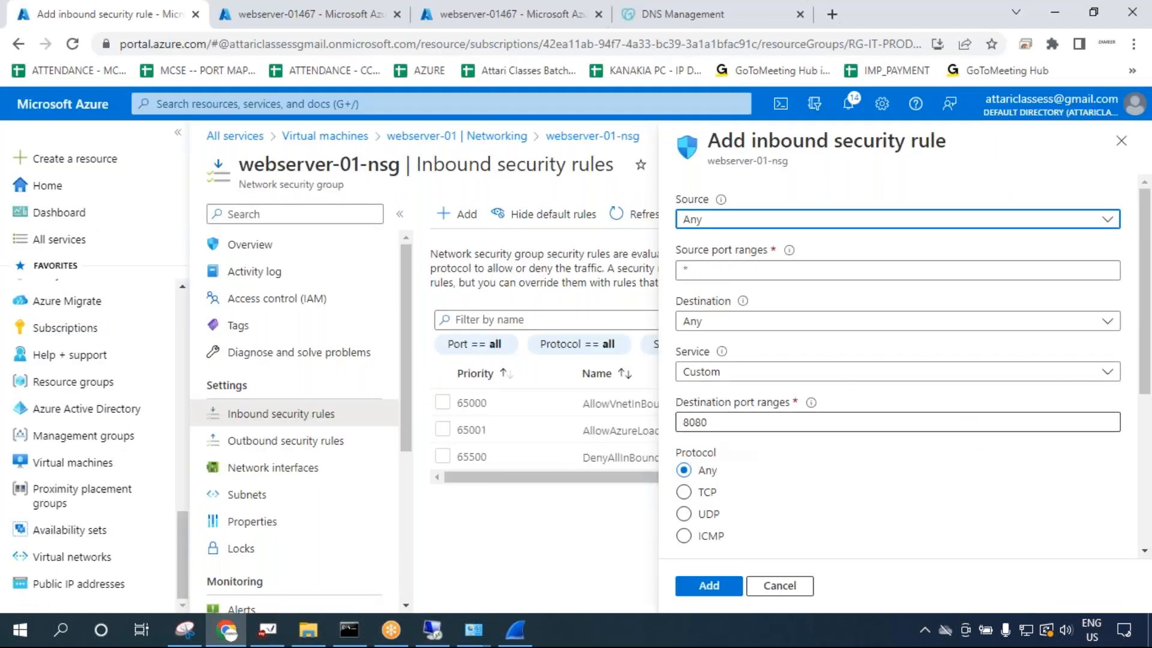
pyautogui.click(935, 433)
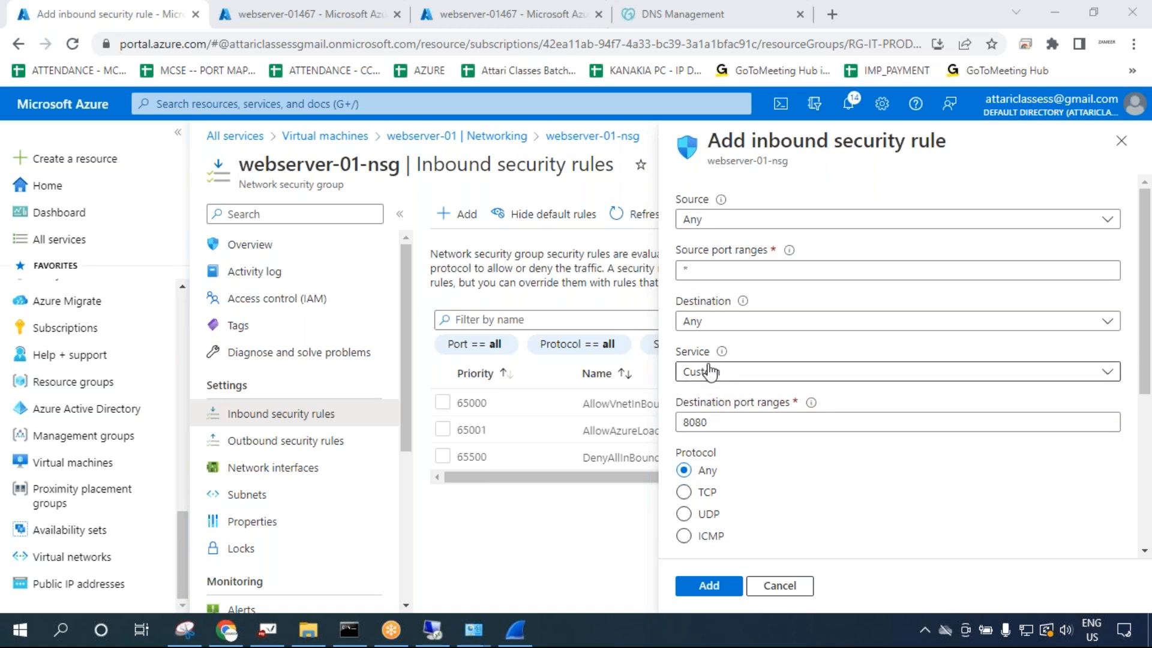
# Switch to the whiteboard and write "D3389" and "RDP" inside the red VM box in black.
pyautogui.hotkey('alt', 'Tab')
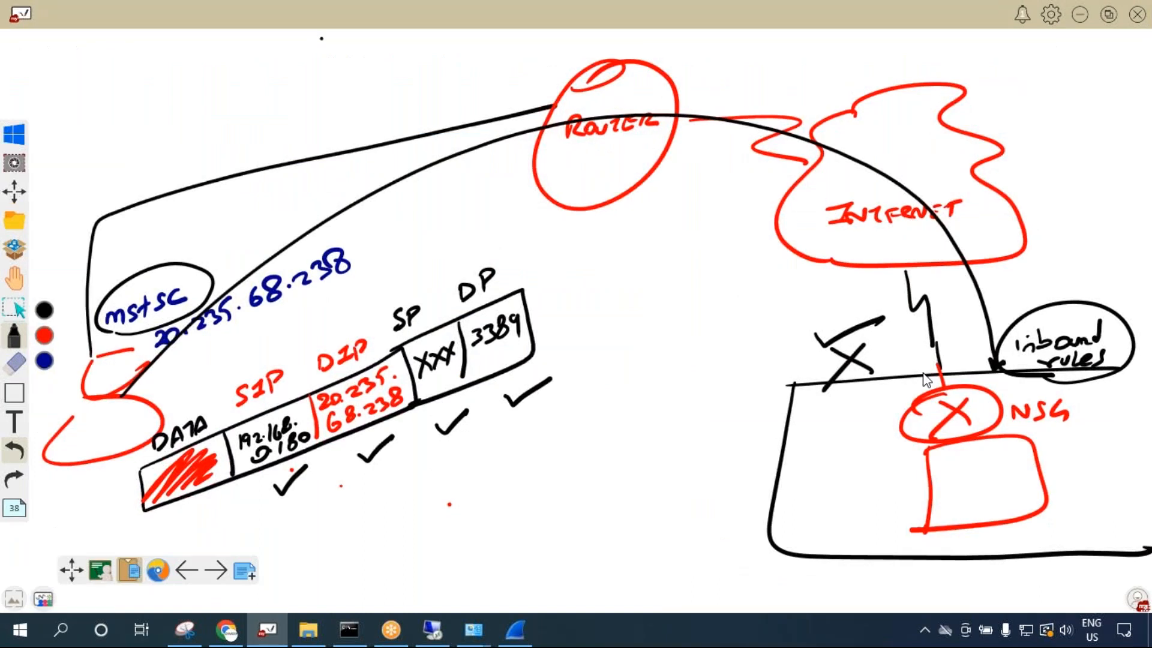
pyautogui.moveTo(987, 463)
pyautogui.mouseDown()
pyautogui.moveTo(998, 484)
pyautogui.moveTo(1012, 467)
pyautogui.moveTo(1027, 483)
pyautogui.mouseUp()
pyautogui.moveTo(972, 510); pyautogui.dragTo(990, 511)
pyautogui.moveTo(996, 495); pyautogui.dragTo(998, 511)
pyautogui.moveTo(1014, 511); pyautogui.dragTo(1016, 495)
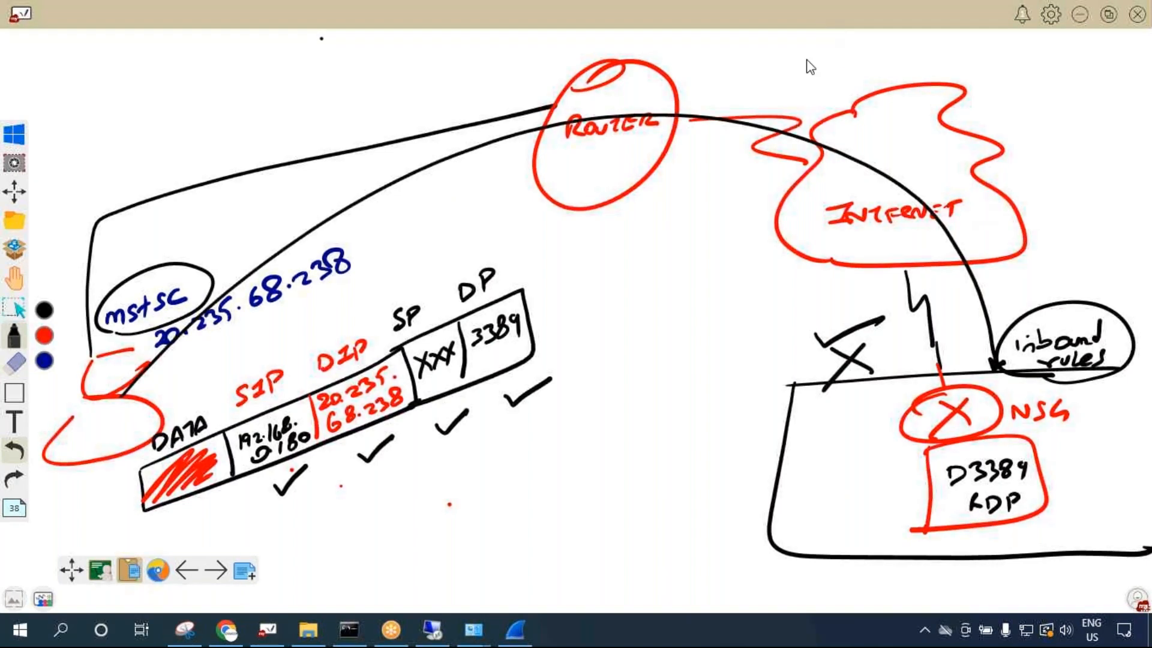
# In the Azure portal, set the new inbound rule's service to RDP and add the rule to webserver-01-nsg.
pyautogui.moveTo(440, 626)
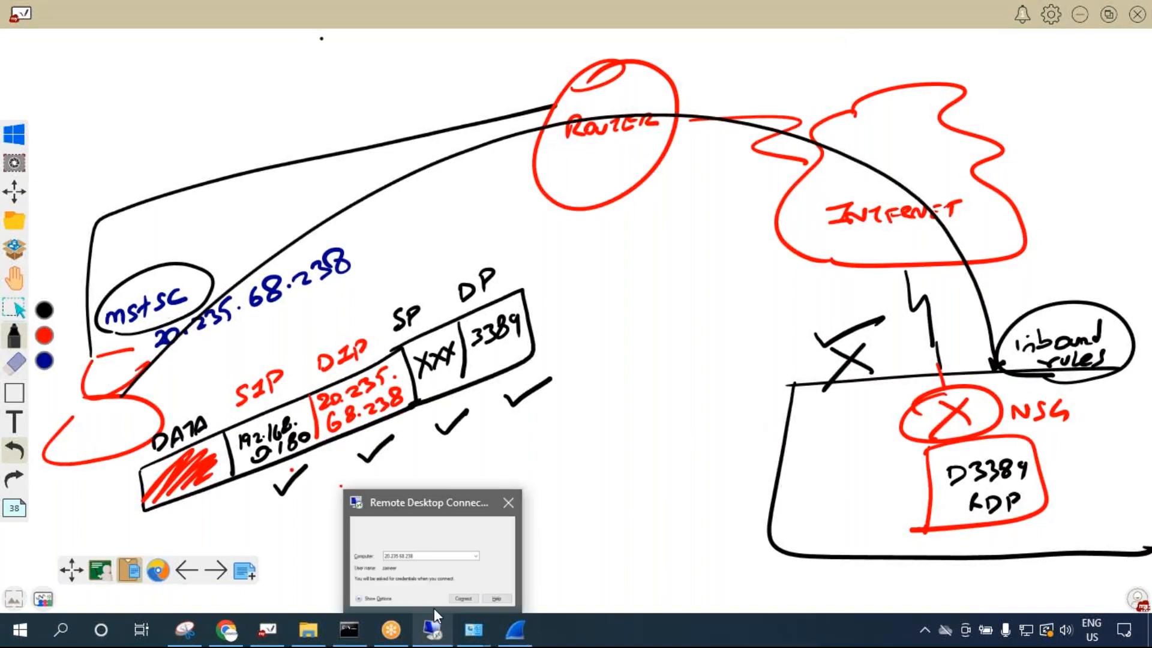
pyautogui.moveTo(451, 593)
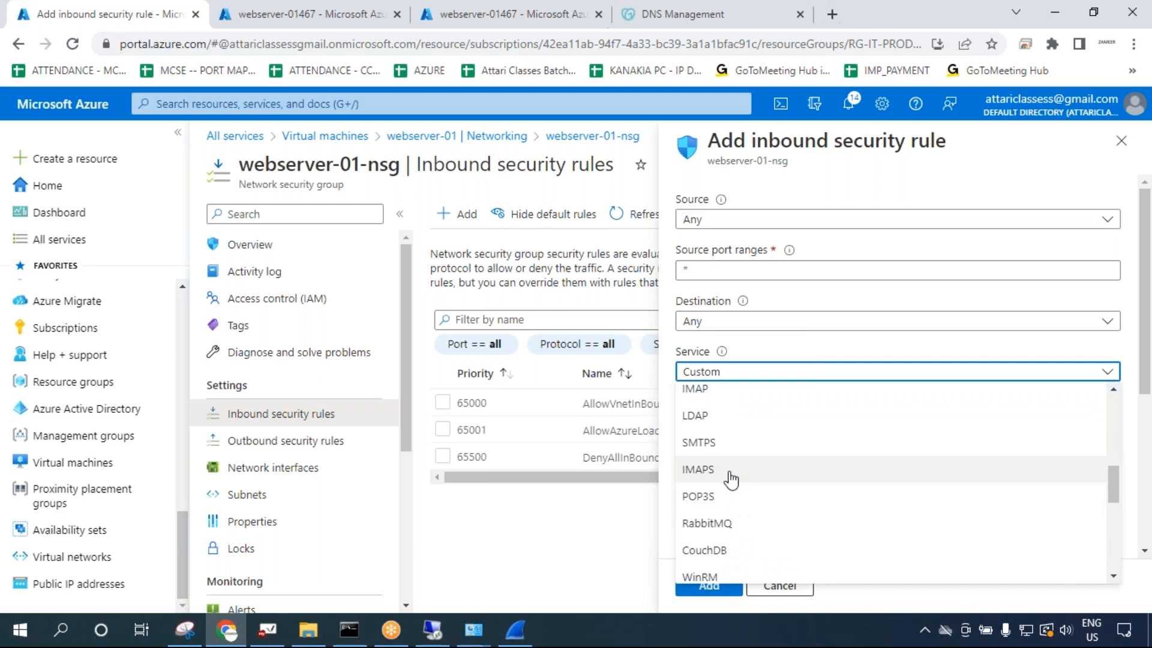
pyautogui.scroll(-2, 735, 480)
pyautogui.scroll(1, 733, 513)
pyautogui.scroll(-5, 734, 515)
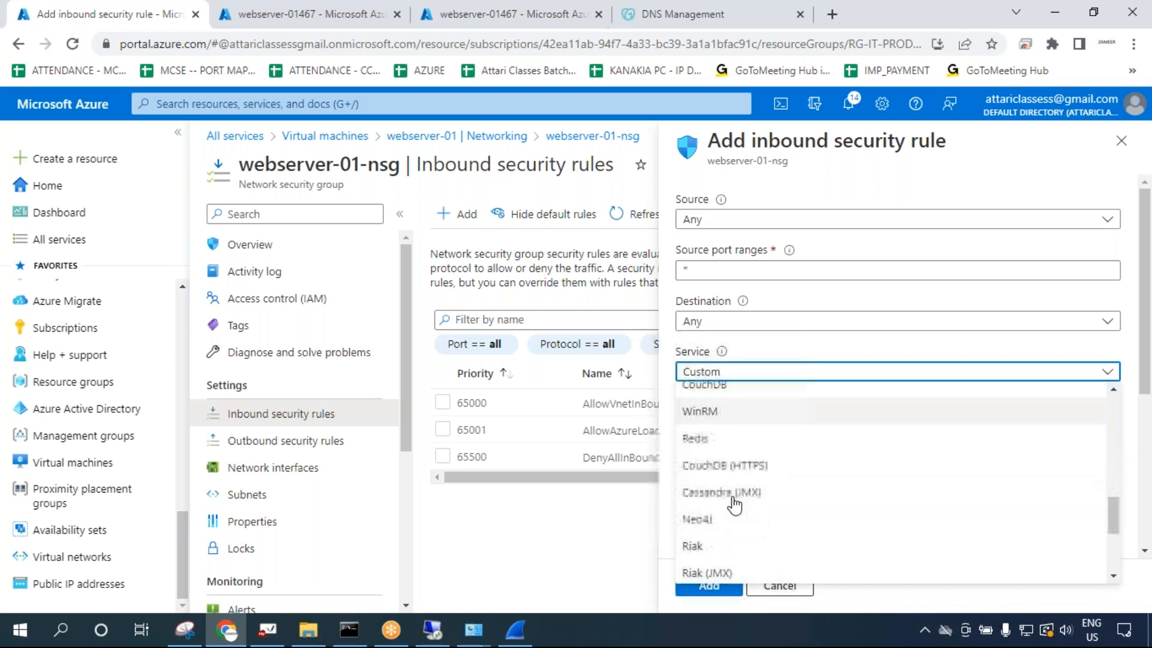
pyautogui.scroll(8, 734, 514)
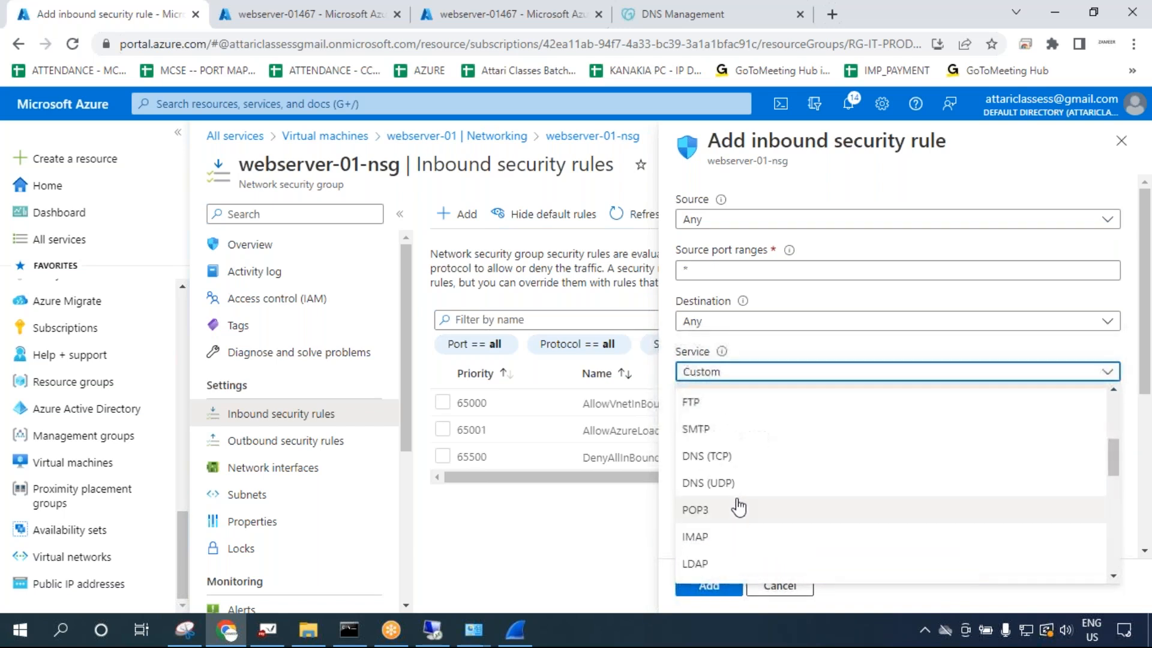
pyautogui.click(725, 480)
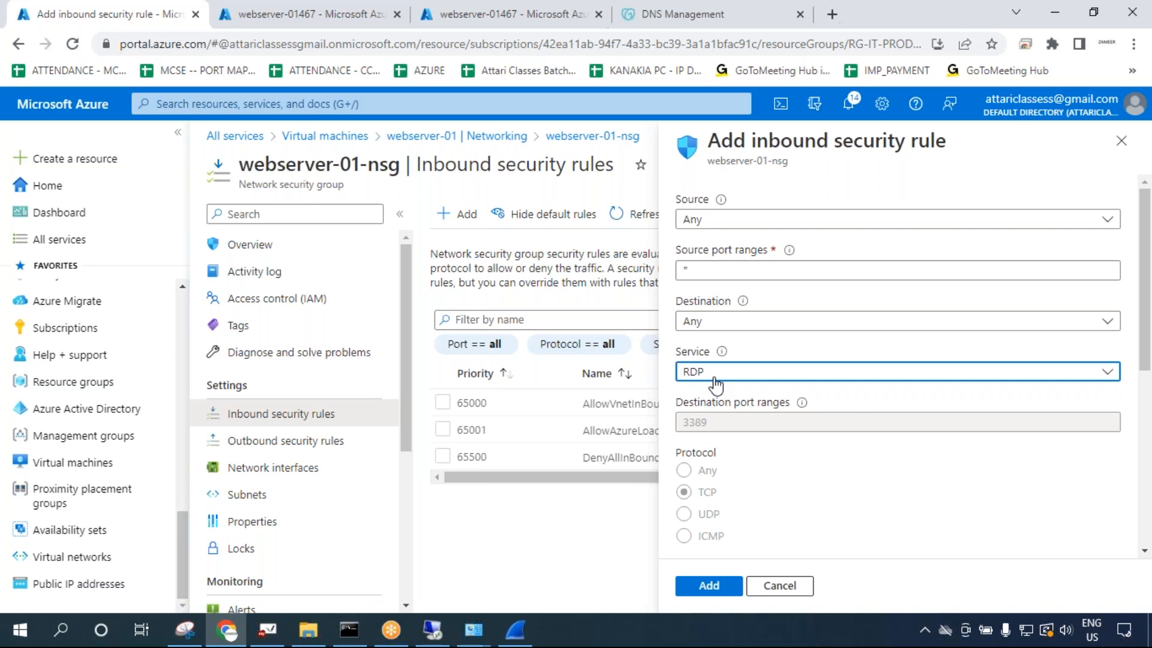
pyautogui.click(717, 587)
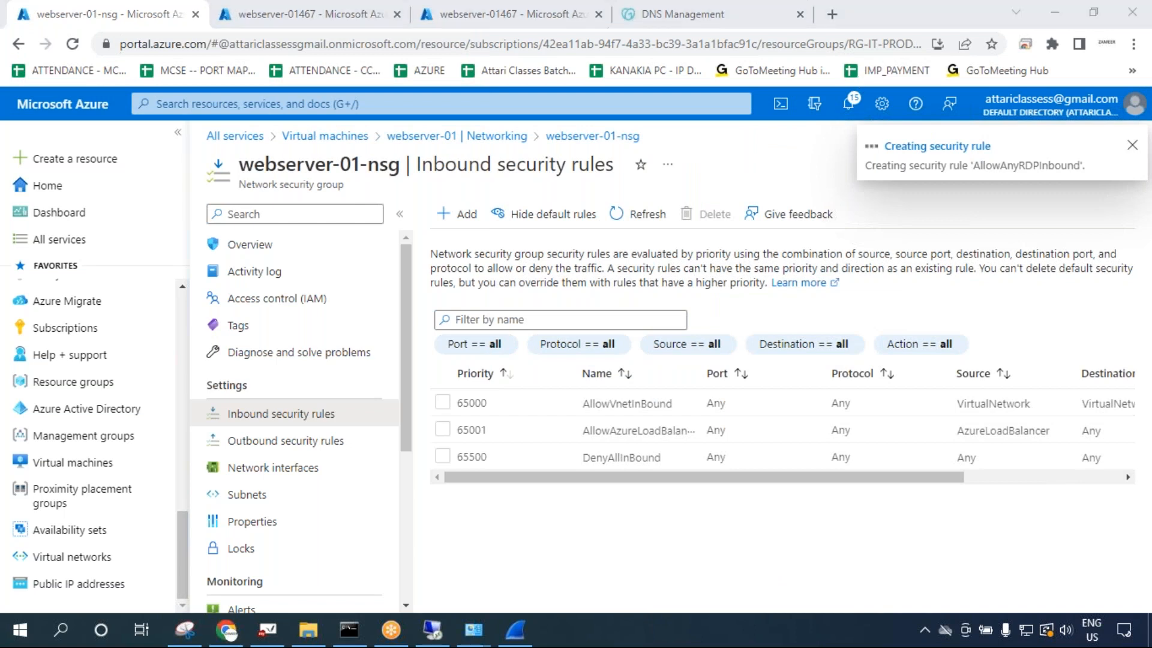
# Refresh the inbound security rules list and widen its Name column to review the rules' priorities, ports and sources.
pyautogui.moveTo(824, 478); pyautogui.dragTo(992, 485)
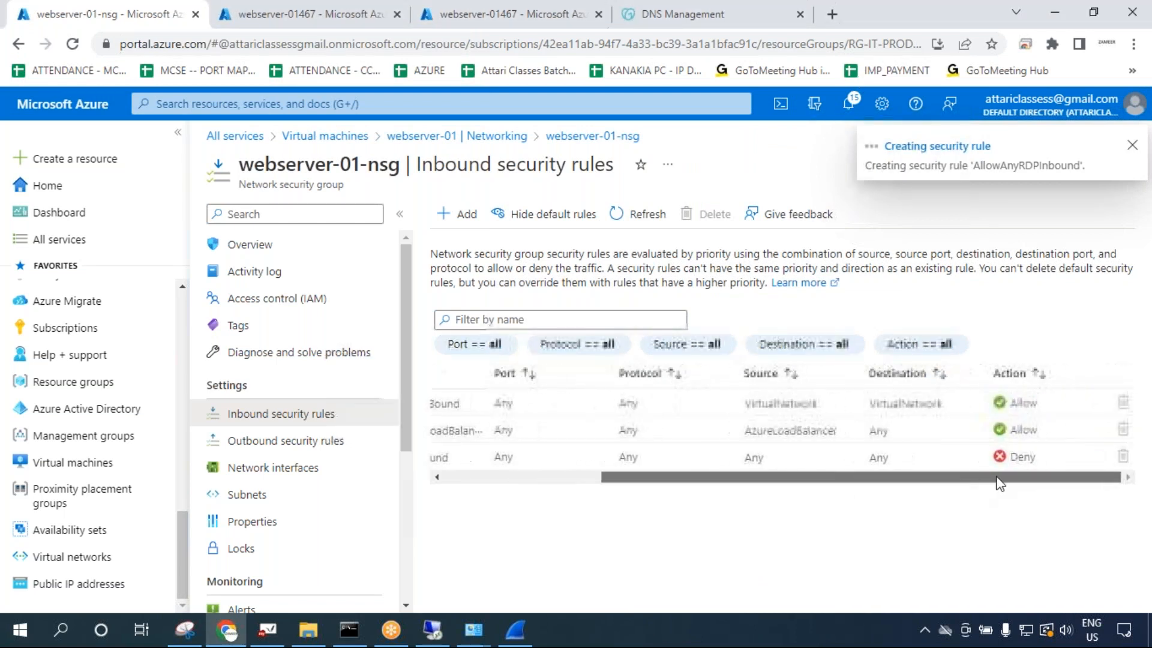
pyautogui.click(642, 219)
pyautogui.moveTo(703, 367); pyautogui.dragTo(758, 368)
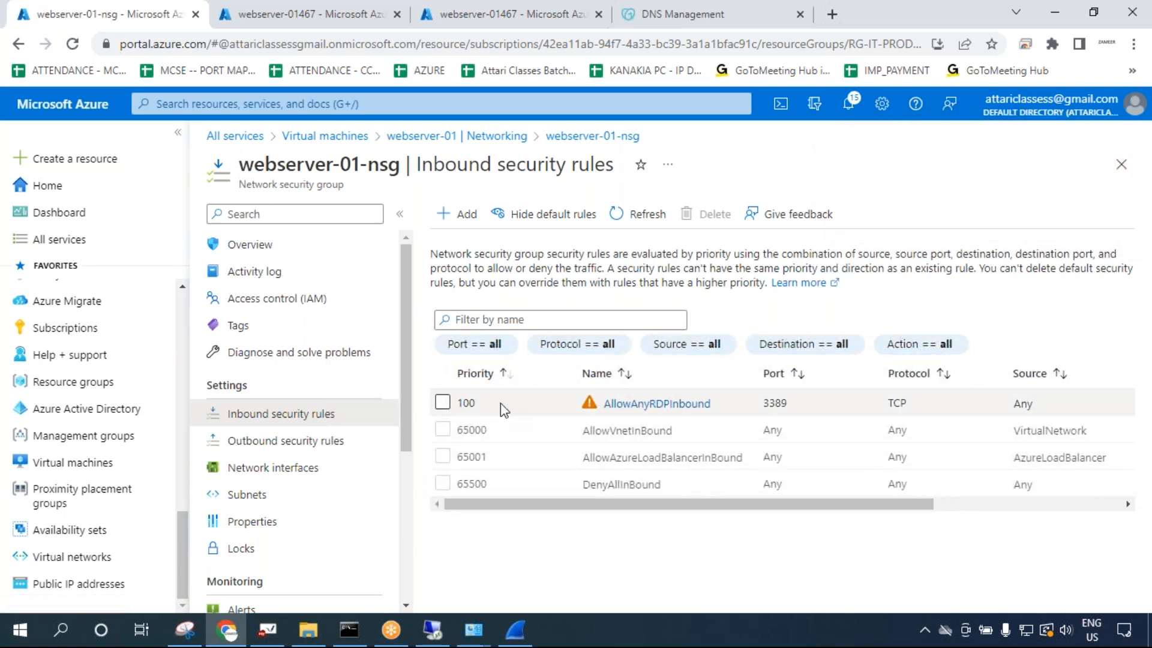
pyautogui.moveTo(786, 509); pyautogui.dragTo(693, 489)
pyautogui.click(810, 21)
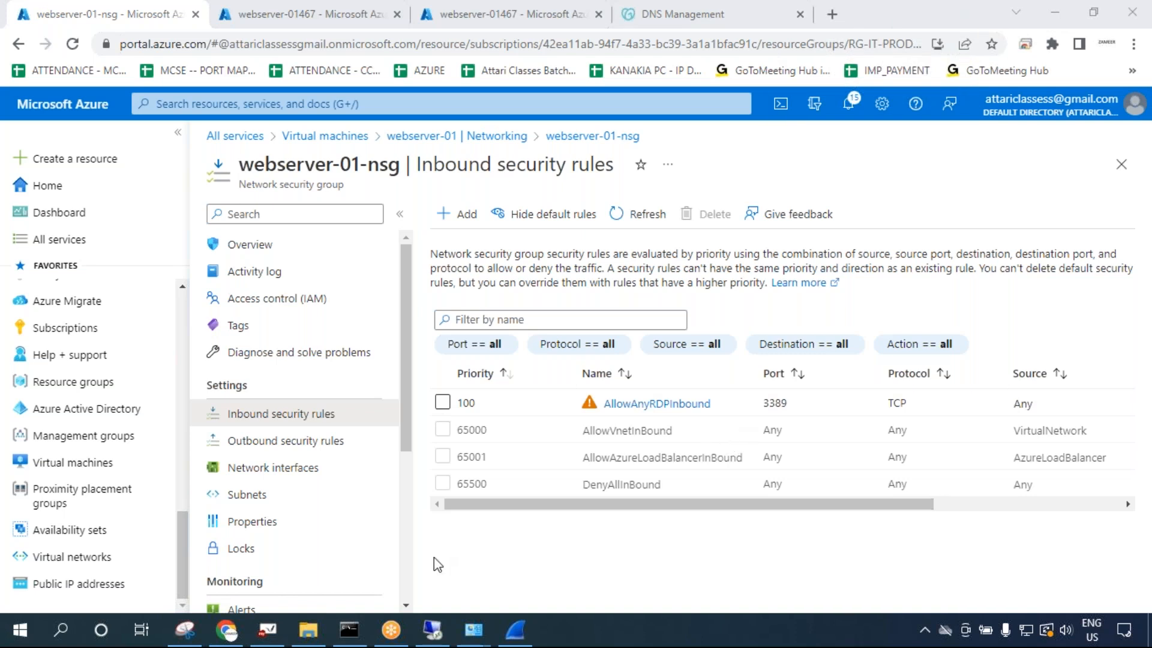
# Start a Remote Desktop connection to 20.235.68.238 and switch to Wireshark to view its packets.
pyautogui.click(267, 630)
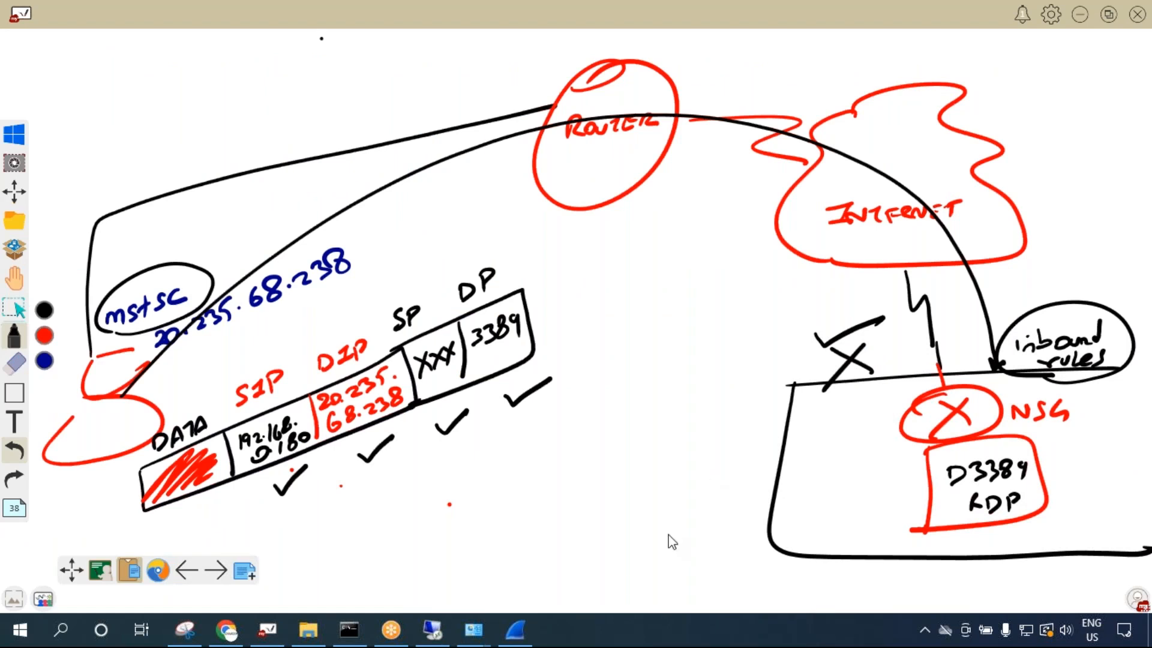
pyautogui.moveTo(435, 641)
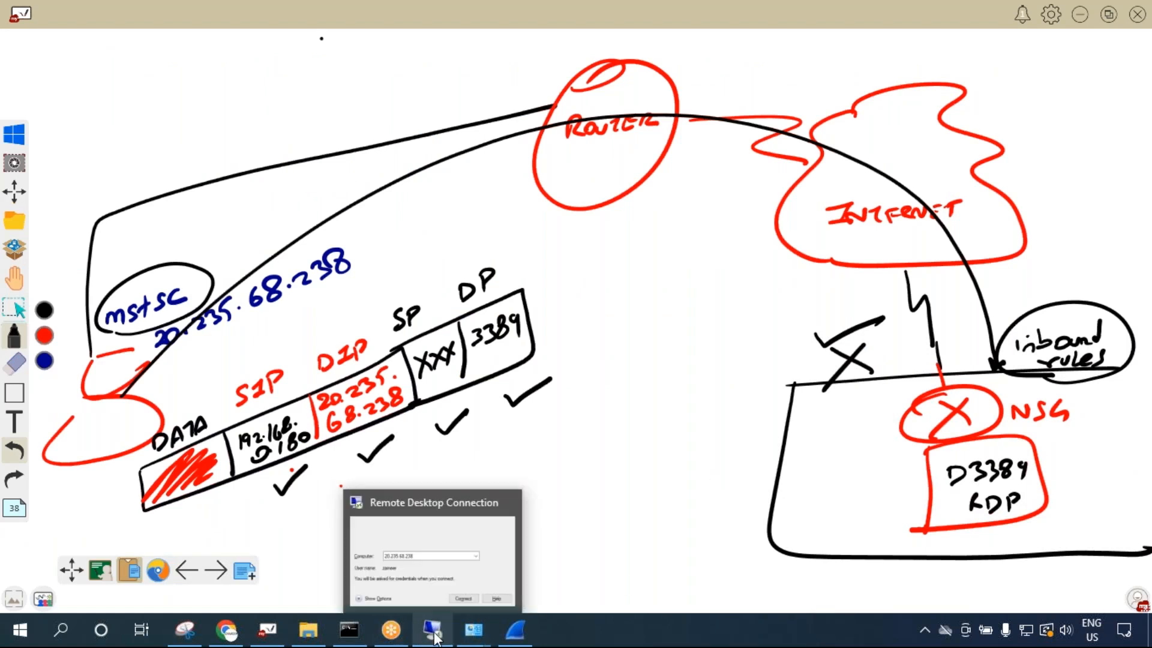
pyautogui.click(437, 596)
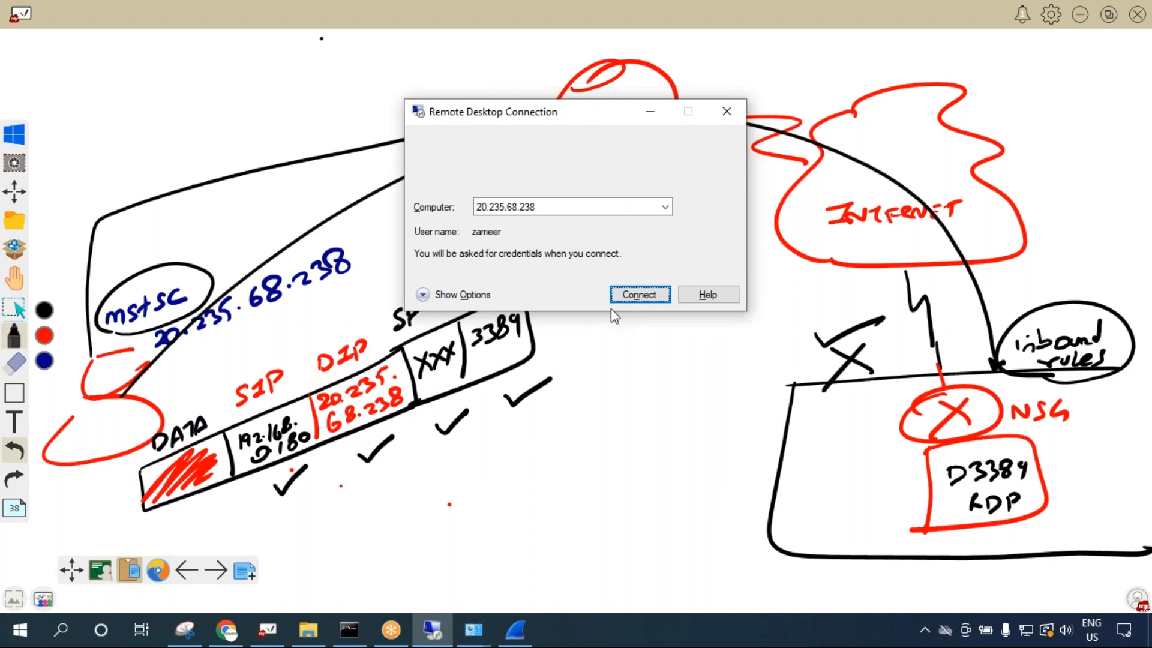
pyautogui.click(618, 295)
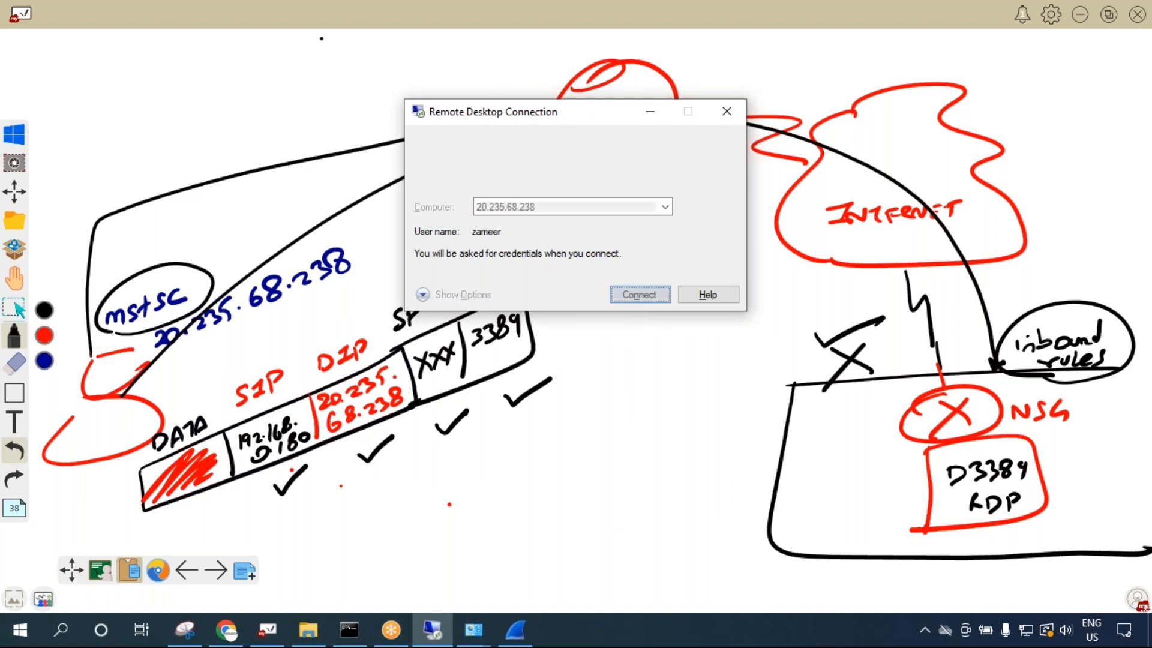
pyautogui.click(515, 630)
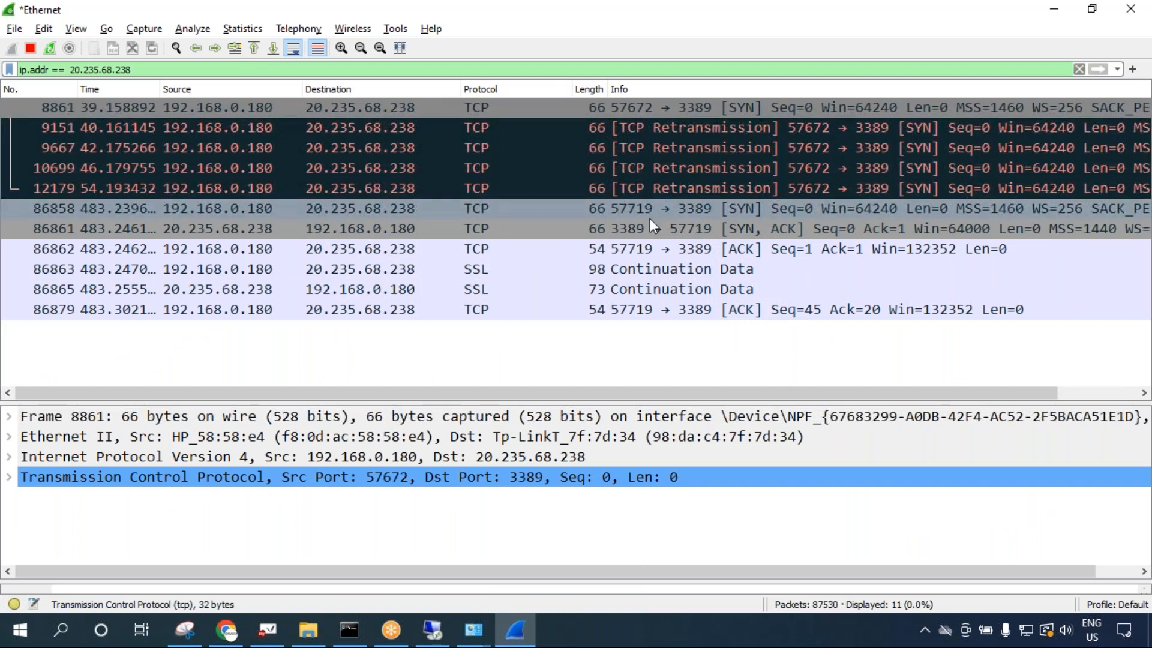
# In Wireshark, compare the unanswered SYN and retransmission packets to port 3389 with the newer SYN and its SYN, ACK reply.
pyautogui.click(203, 213)
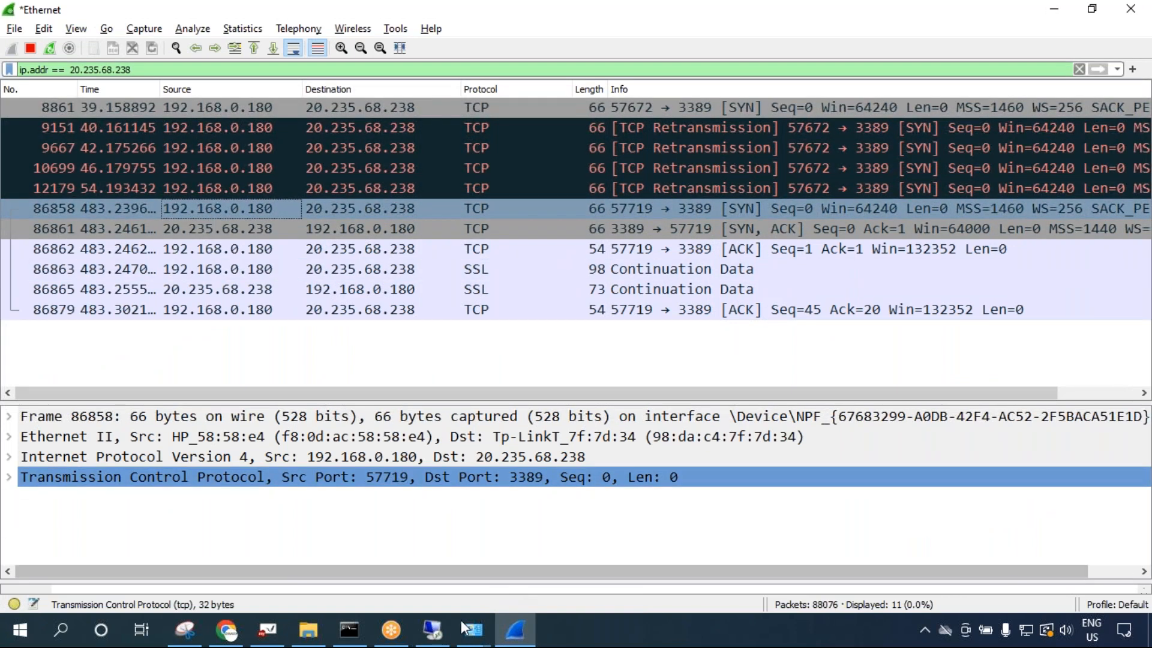
pyautogui.click(219, 230)
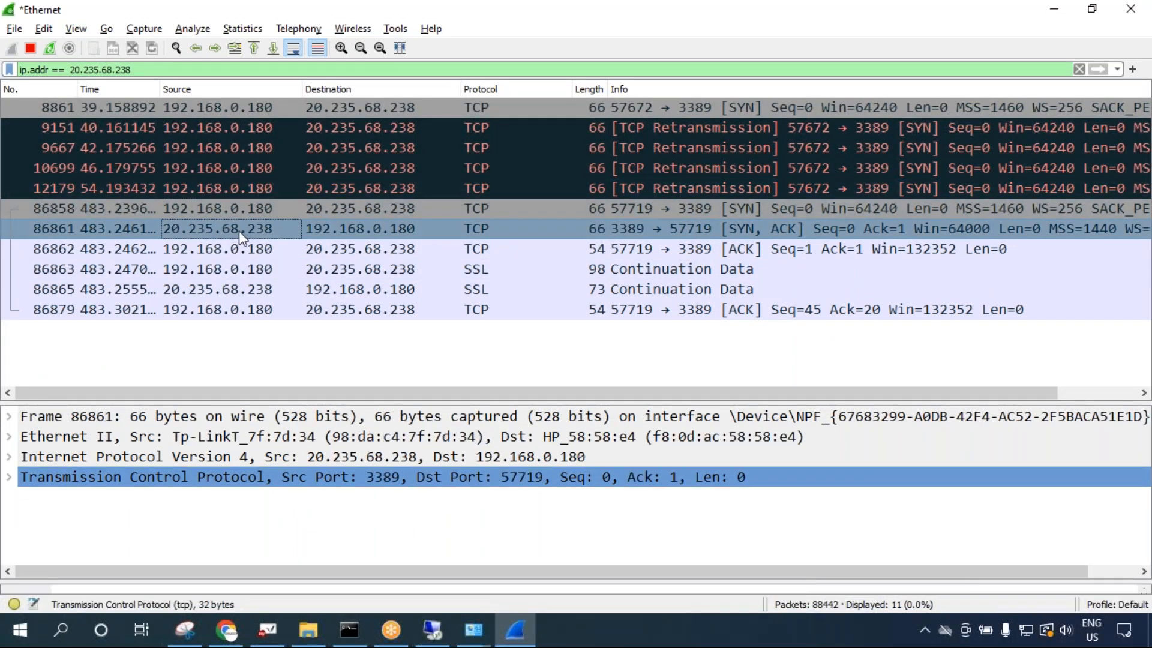
pyautogui.click(348, 108)
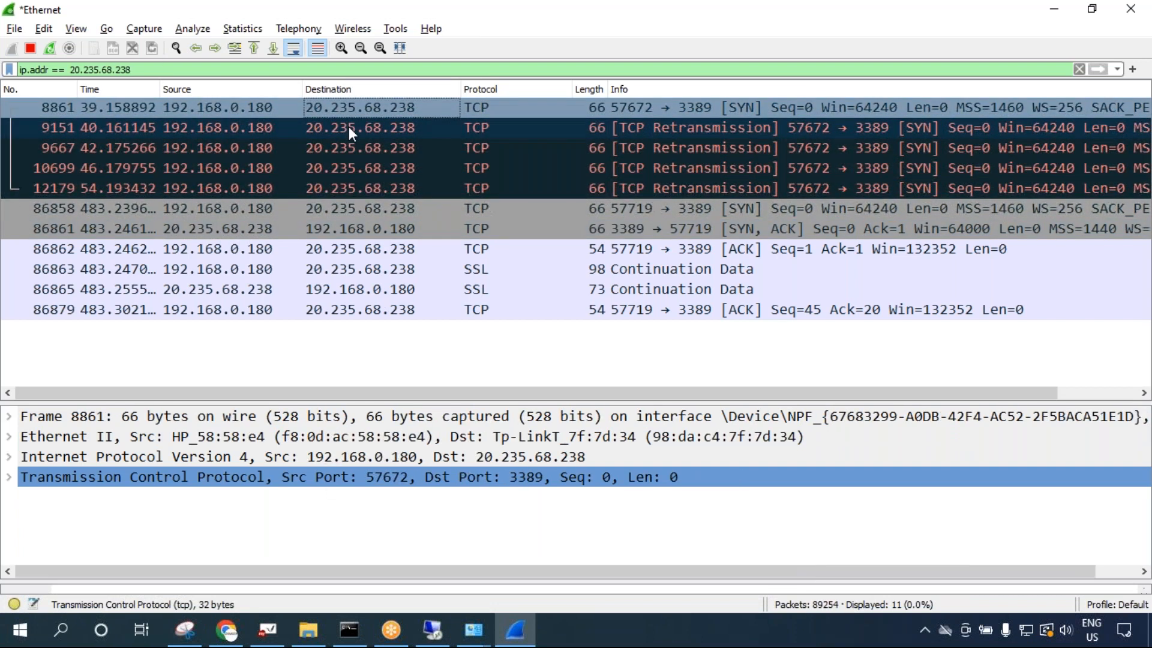
pyautogui.moveTo(348, 127); pyautogui.dragTo(359, 195)
pyautogui.click(283, 211)
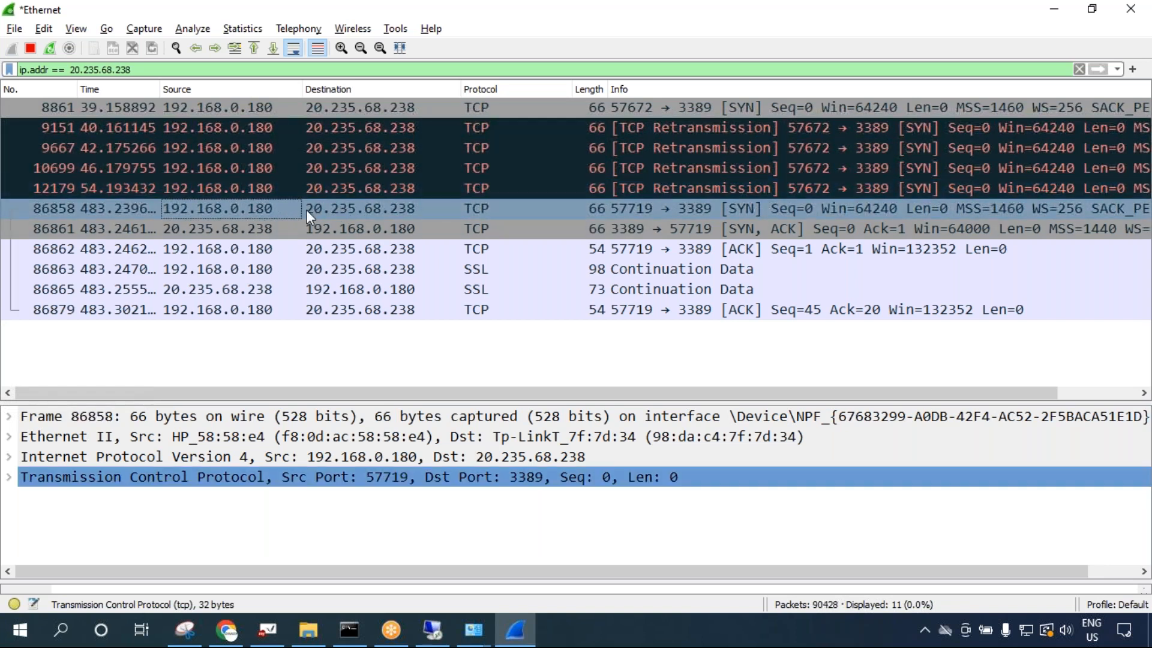
pyautogui.click(246, 233)
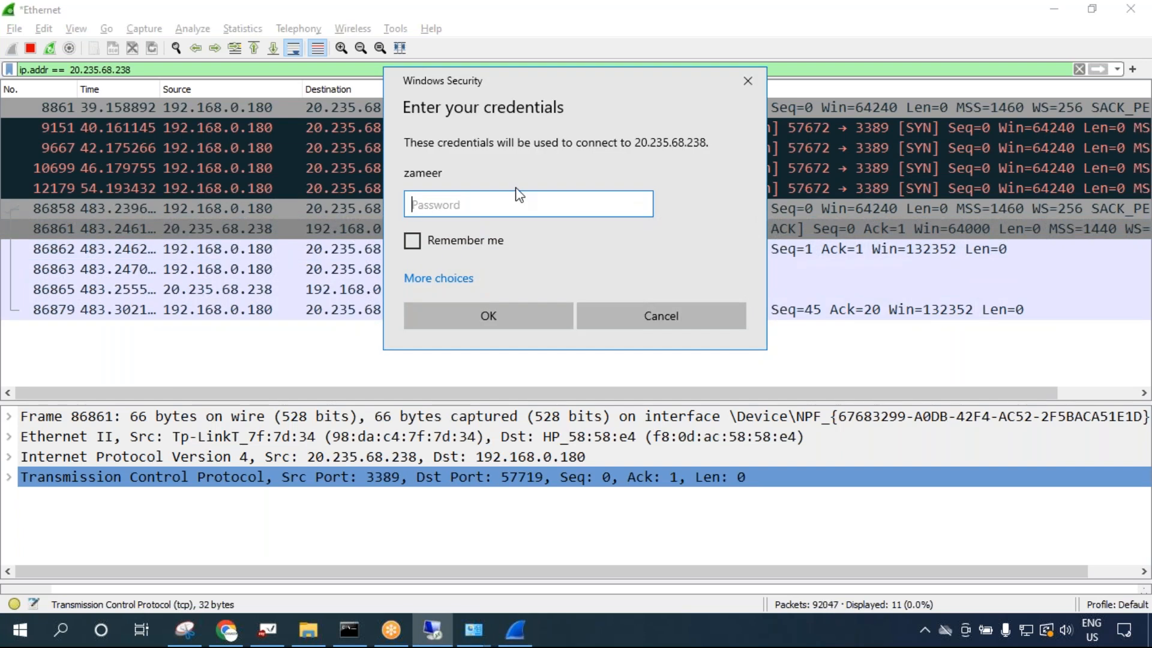
# Enter the account password for the Remote Desktop connection to 20.235.68.238 and accept the connection to the VM.
pyautogui.write('••••••••••••')
pyautogui.press('Return')
pyautogui.click(628, 352)
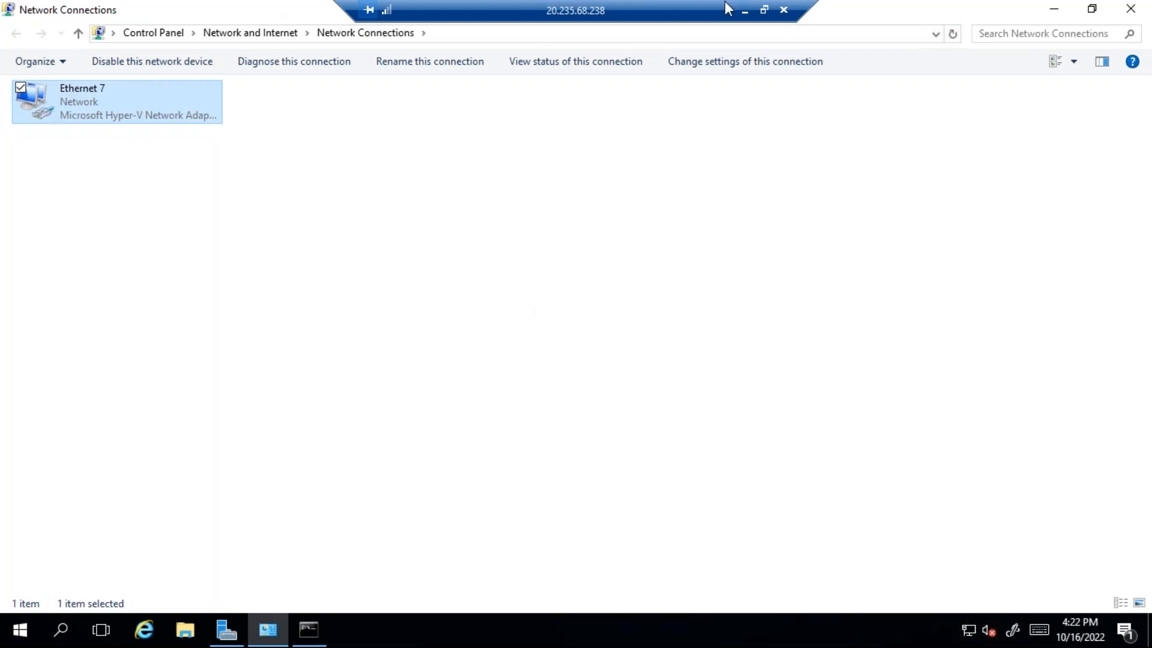
# Switch between the remote session, Wireshark, the whiteboard and the Azure portal to review the working connection and the inbound rules.
pyautogui.click(746, 10)
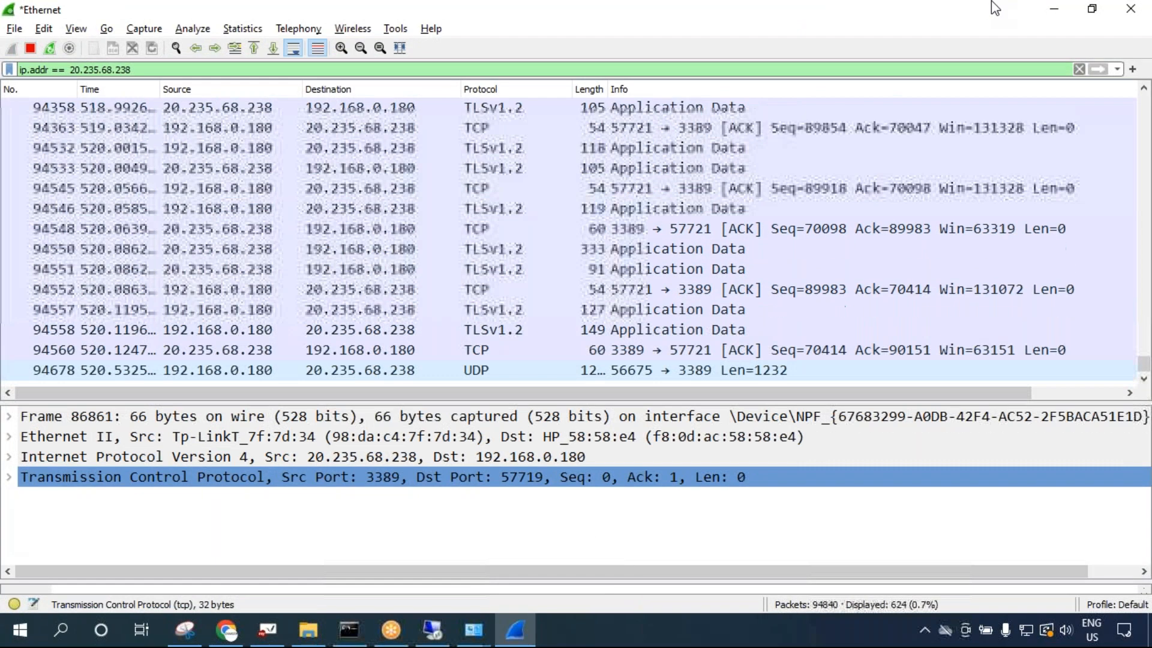
pyautogui.click(1054, 9)
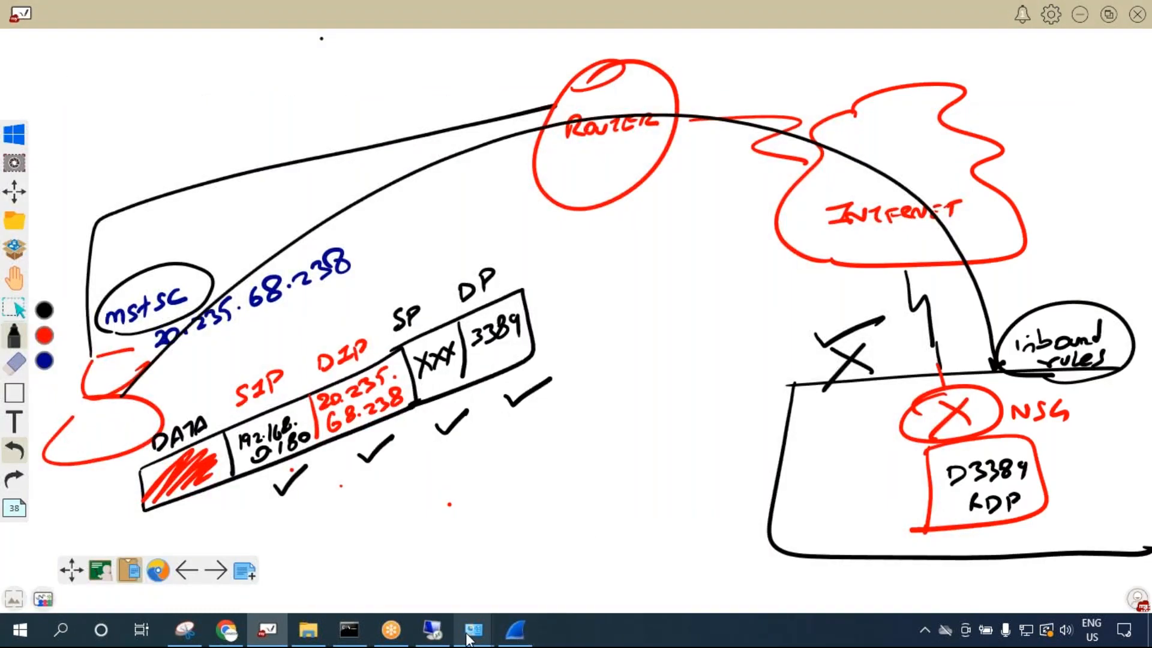
pyautogui.click(432, 630)
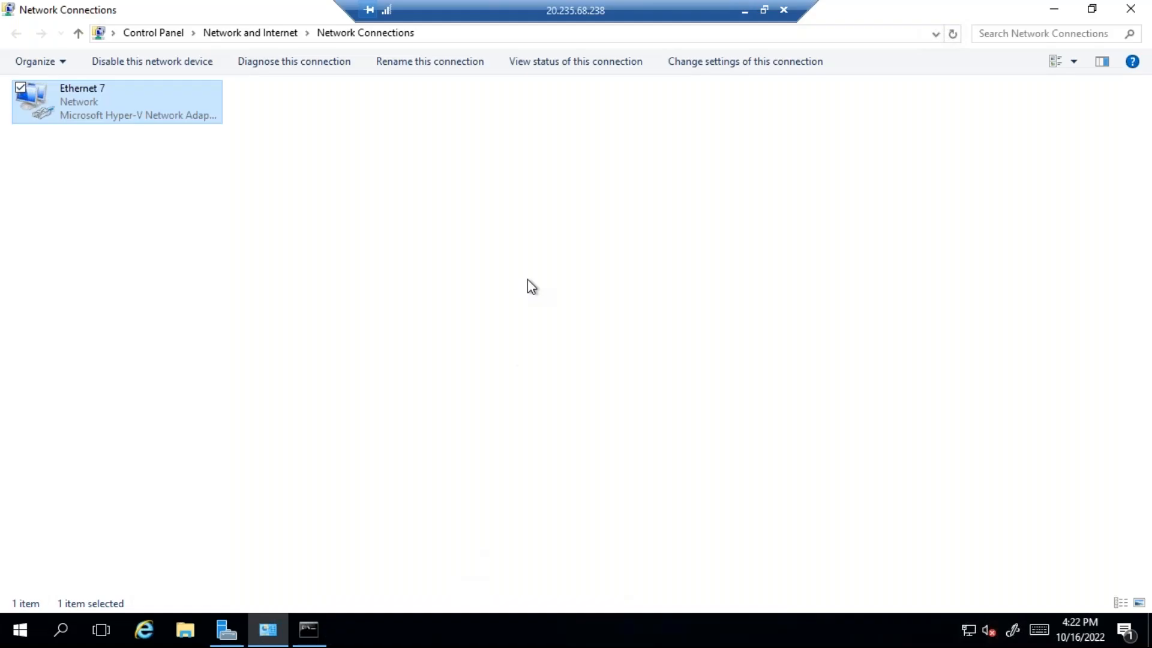
pyautogui.click(744, 18)
pyautogui.click(748, 16)
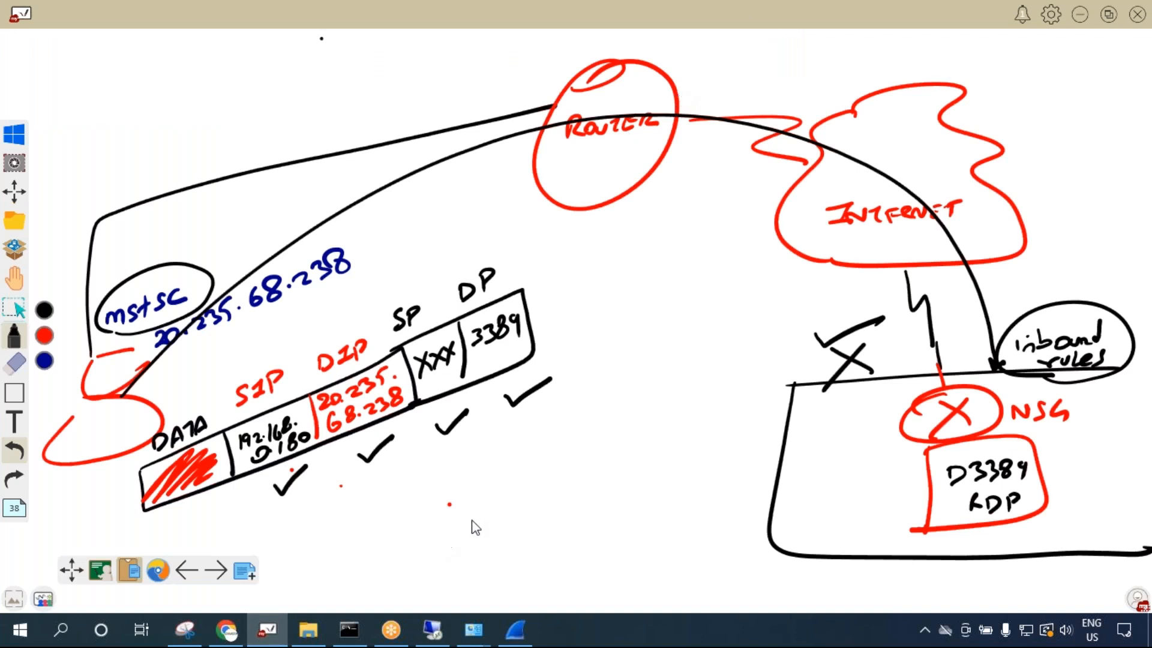
pyautogui.click(227, 630)
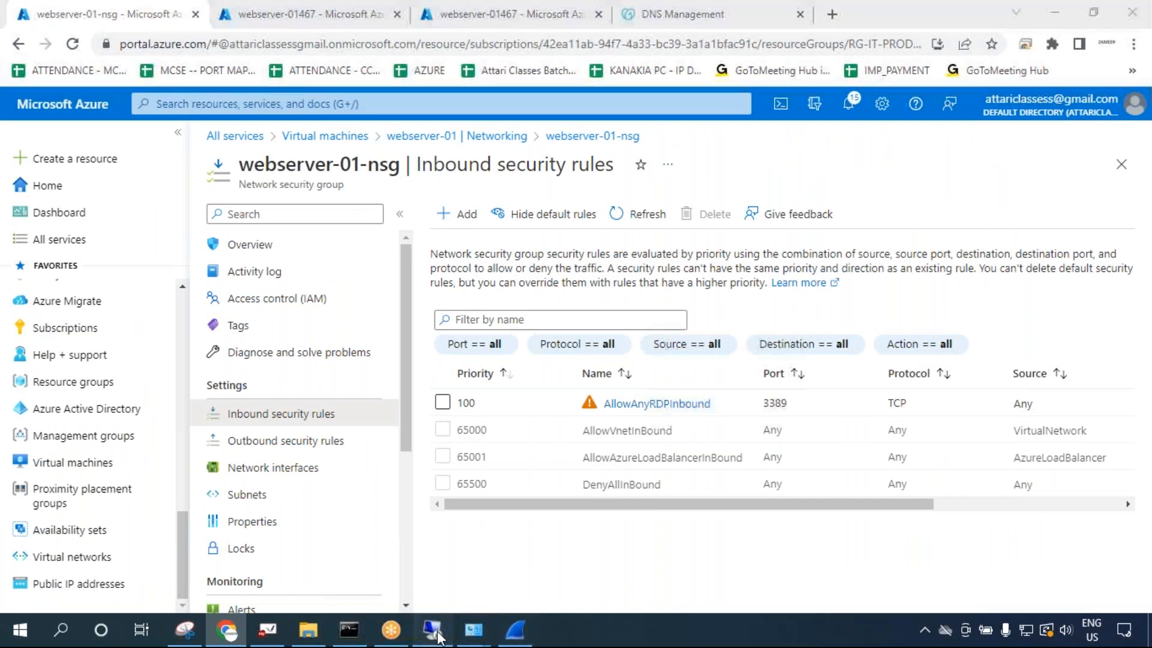
pyautogui.click(514, 629)
pyautogui.click(744, 10)
pyautogui.press('super+r')
pyautogui.press('Return')
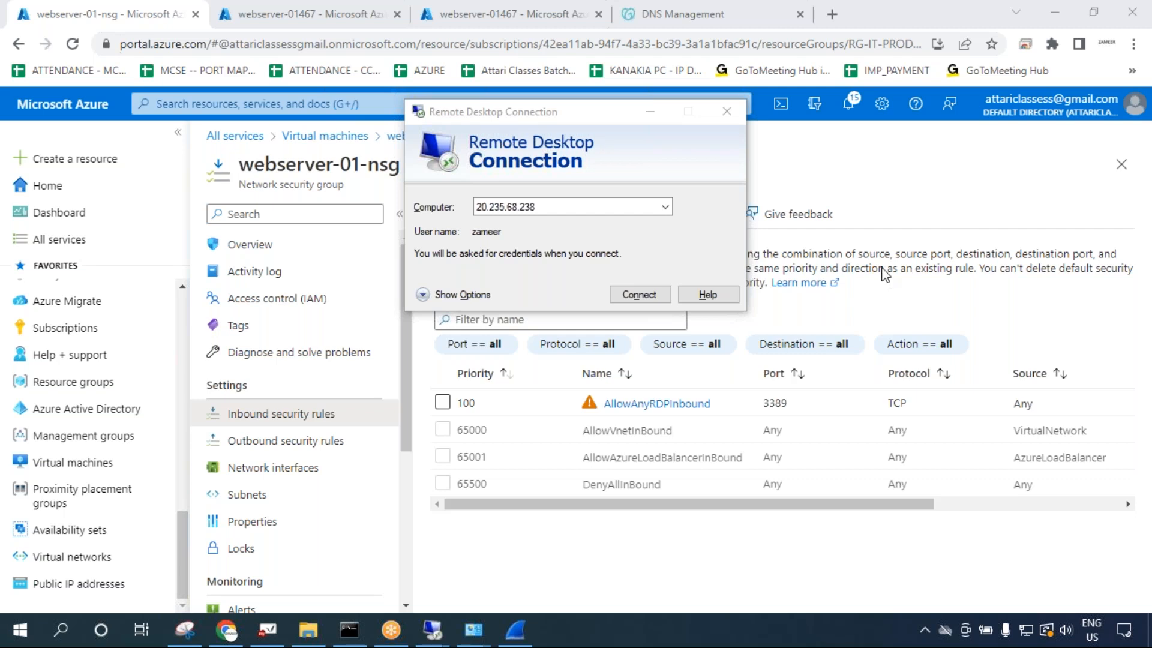
pyautogui.click(651, 113)
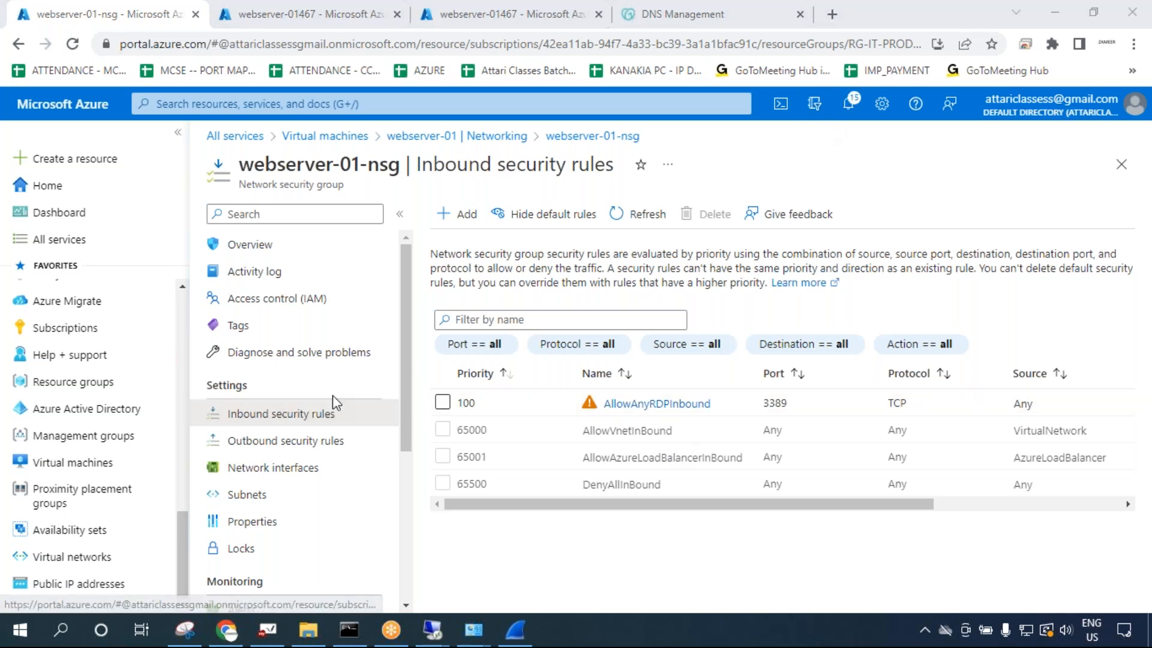
pyautogui.moveTo(432, 630)
pyautogui.click(485, 567)
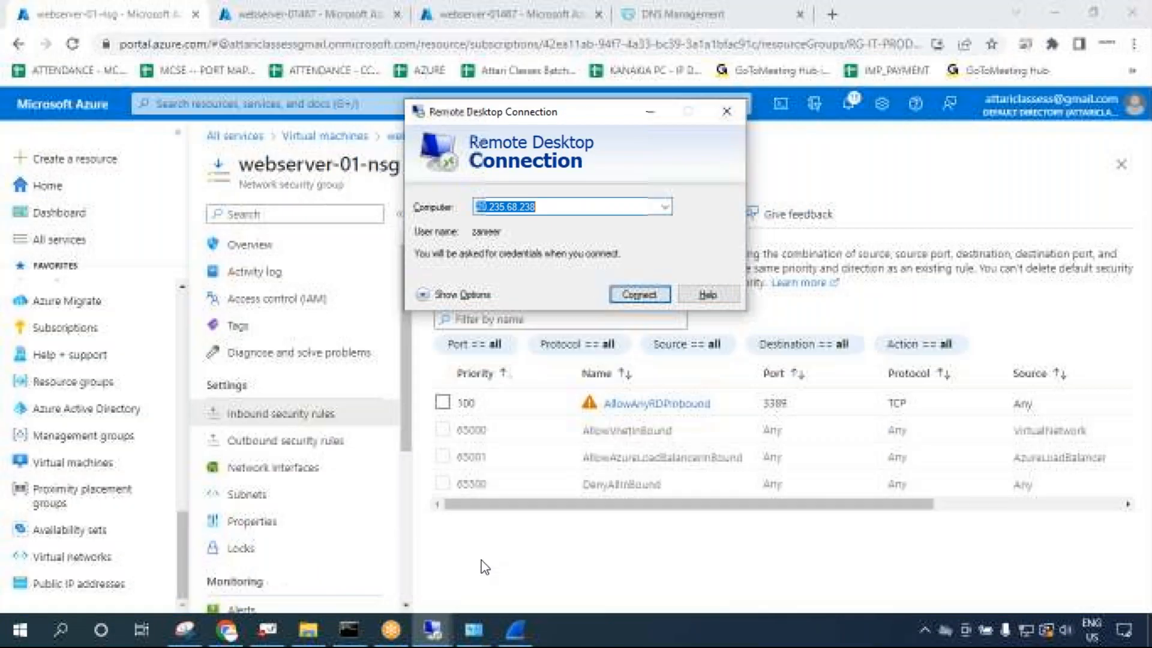
pyautogui.click(726, 113)
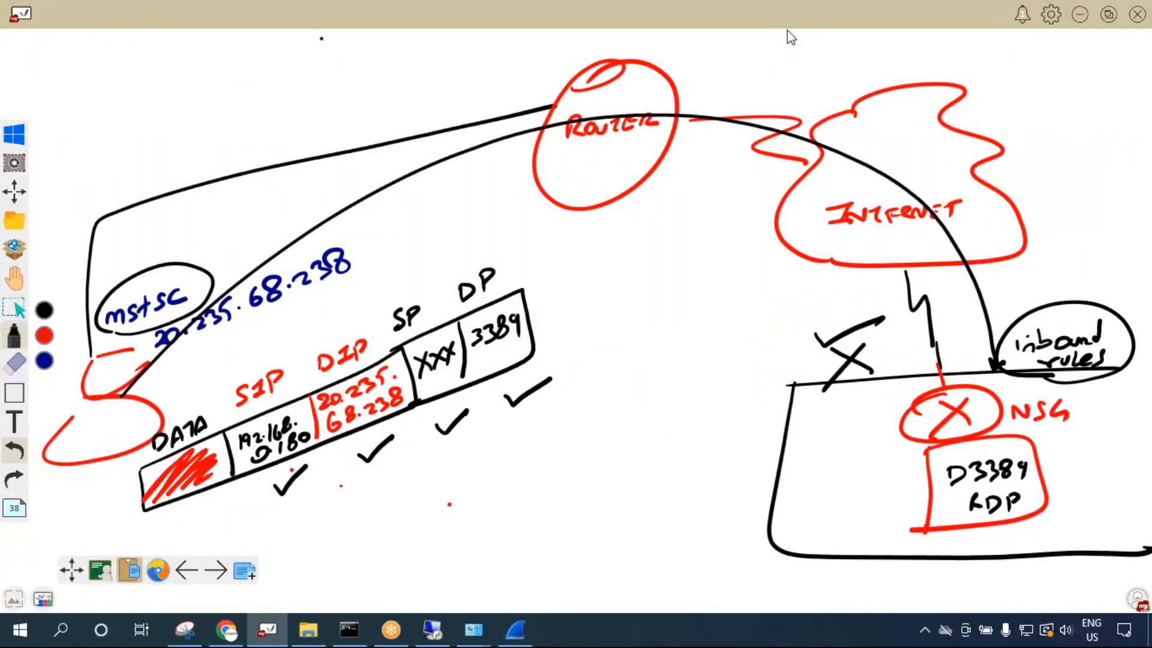
# Check the open remote session to 20.235.68.238 against the AllowAnyRDPInbound rule in the Azure portal.
pyautogui.click(432, 630)
pyautogui.click(744, 13)
pyautogui.click(223, 636)
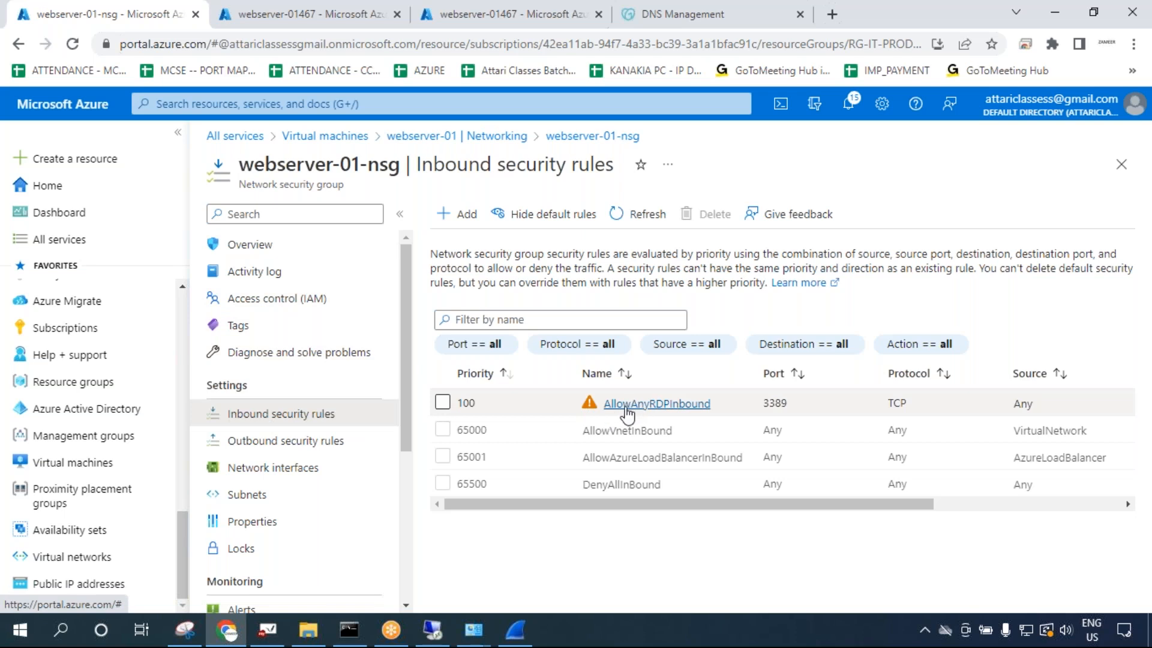
pyautogui.click(435, 631)
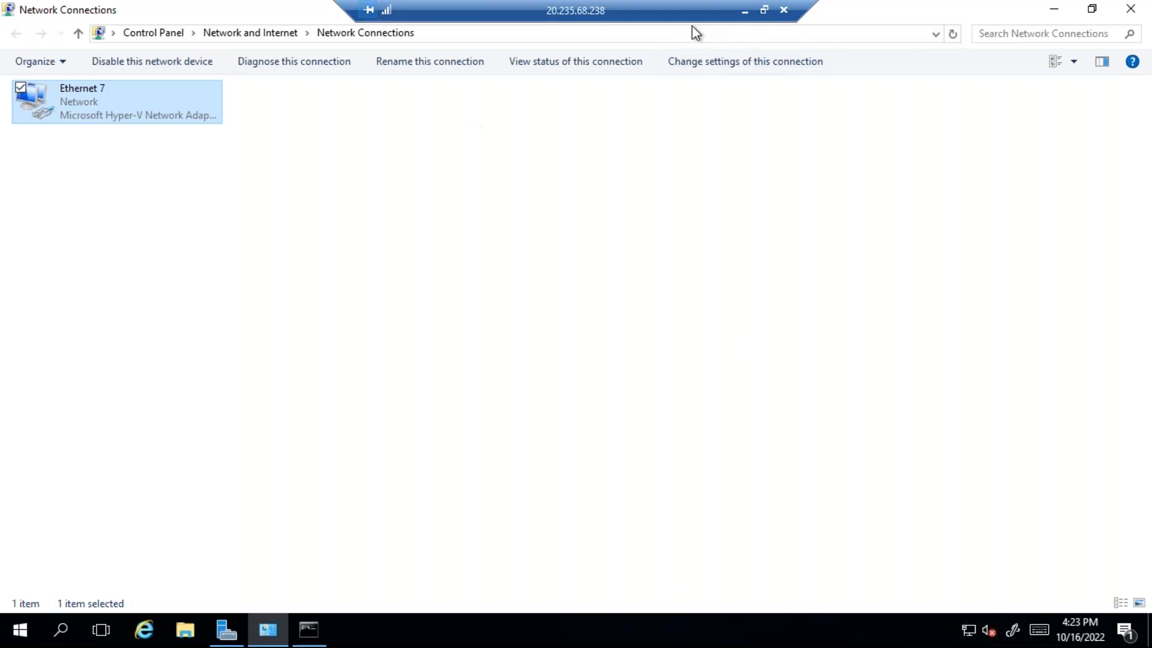
pyautogui.click(745, 11)
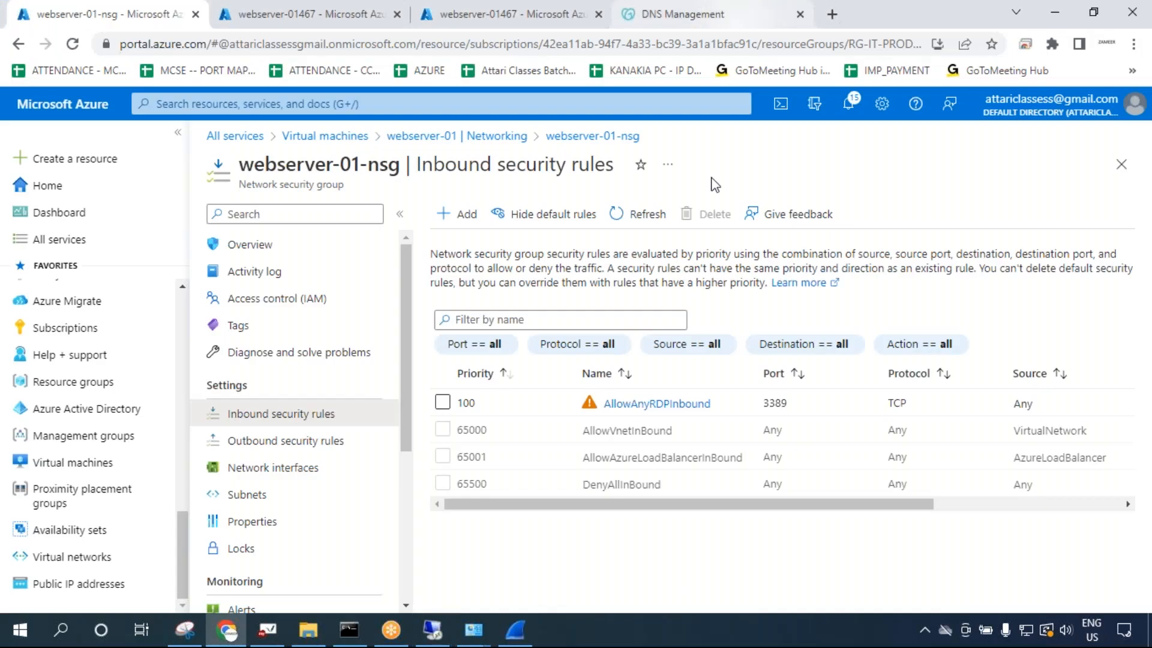
# Open the AllowAnyRDPInbound rule in the Azure portal and circle the packet's SIP cell in black on the whiteboard.
pyautogui.click(641, 406)
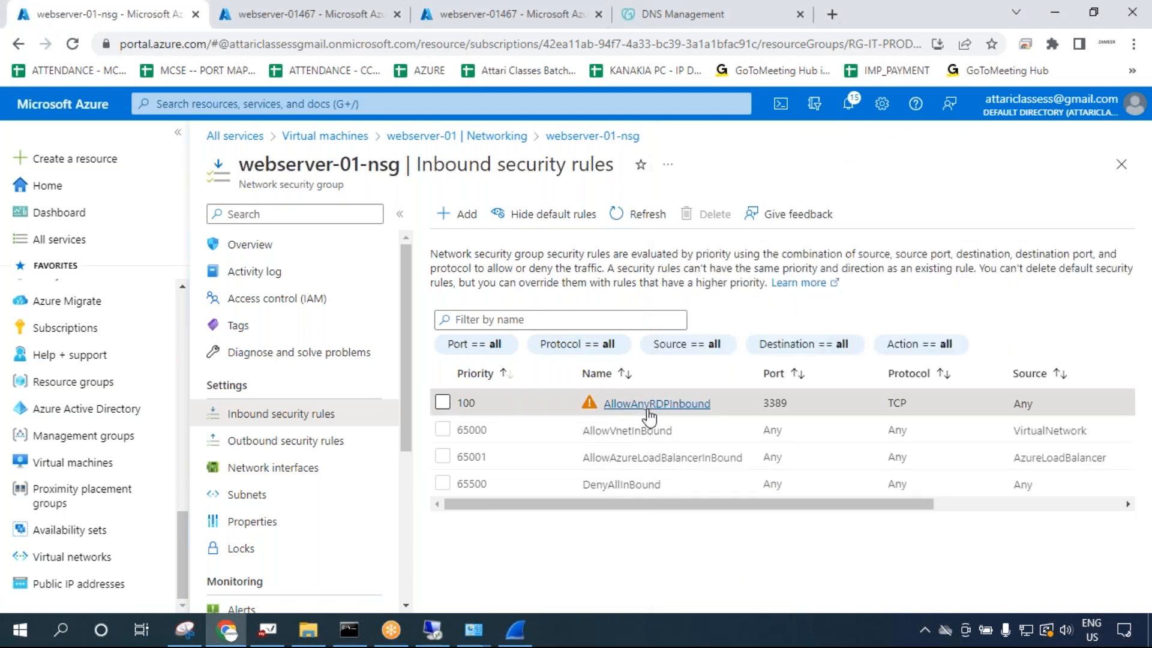
pyautogui.click(644, 406)
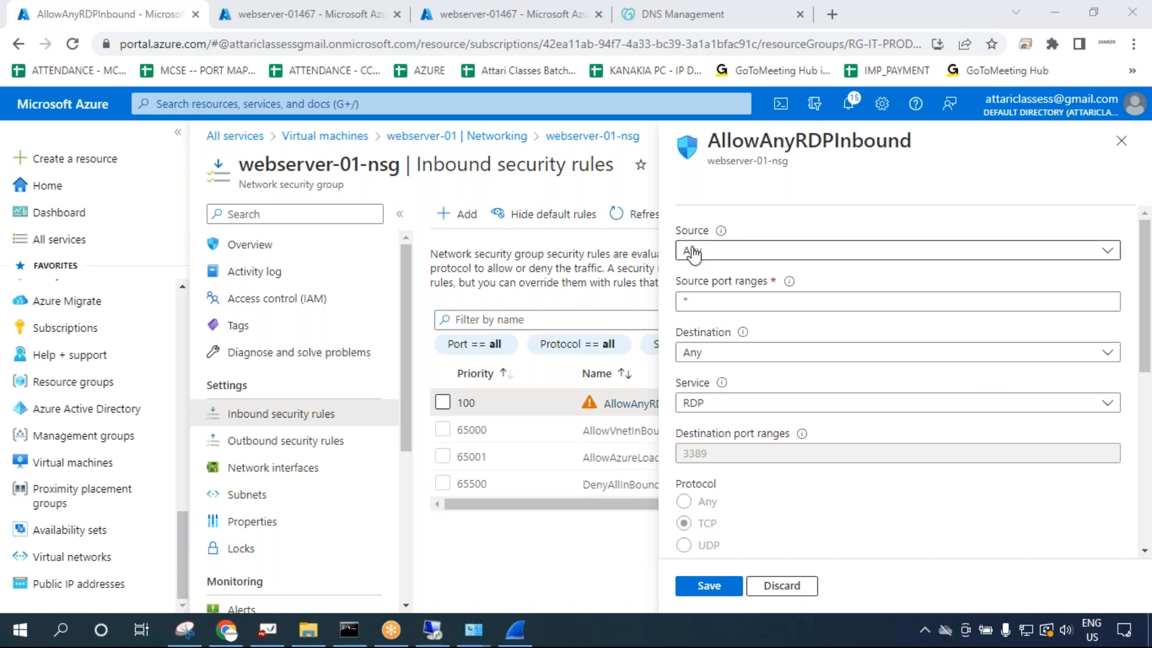
pyautogui.click(283, 639)
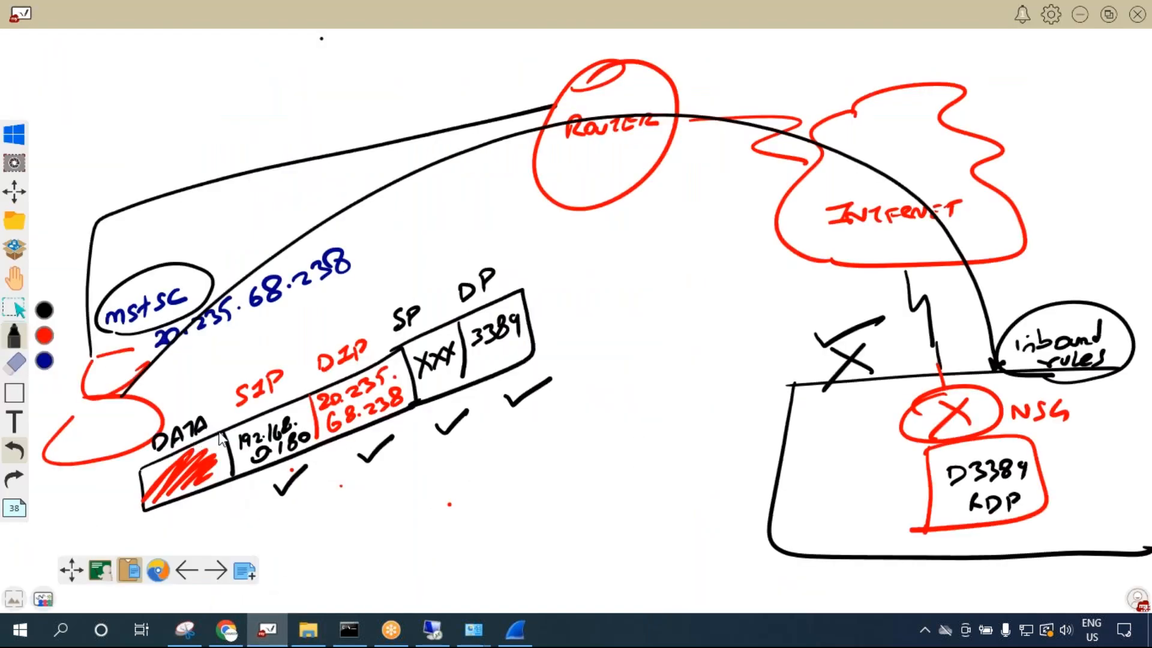
pyautogui.moveTo(269, 378)
pyautogui.mouseDown()
pyautogui.moveTo(237, 447)
pyautogui.moveTo(282, 363)
pyautogui.moveTo(258, 403)
pyautogui.mouseUp()
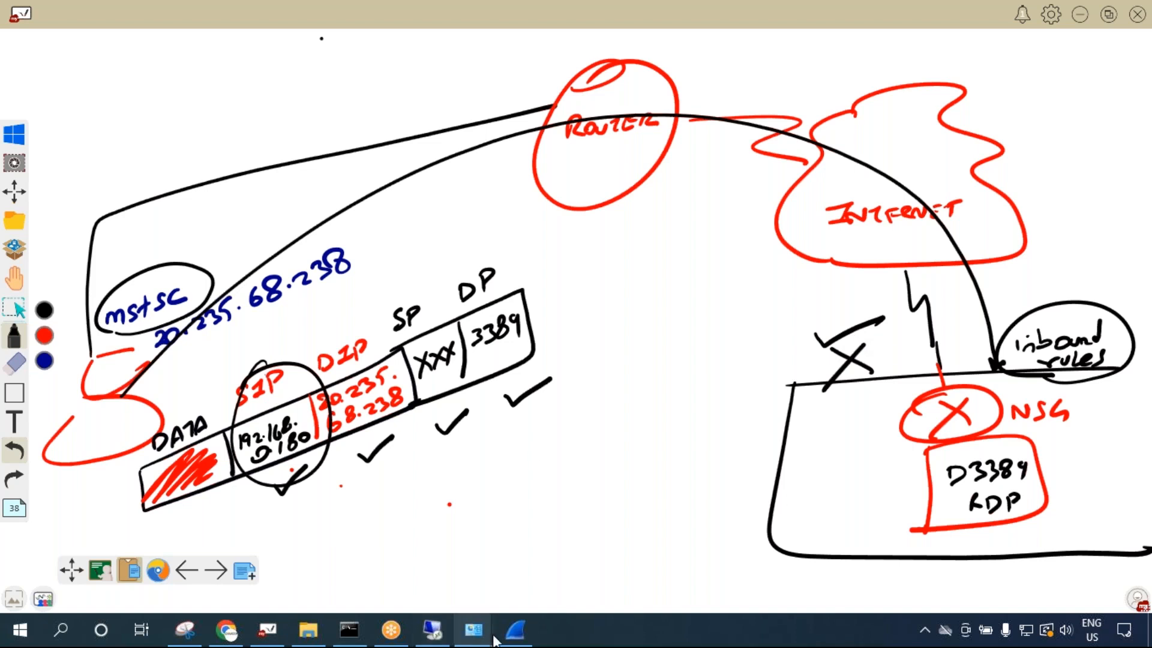
# In Wireshark, examine the source and destination ports of the 57719 to 3389 SYN packet, and return to the whiteboard.
pyautogui.click(515, 630)
pyautogui.scroll(15, 489, 275)
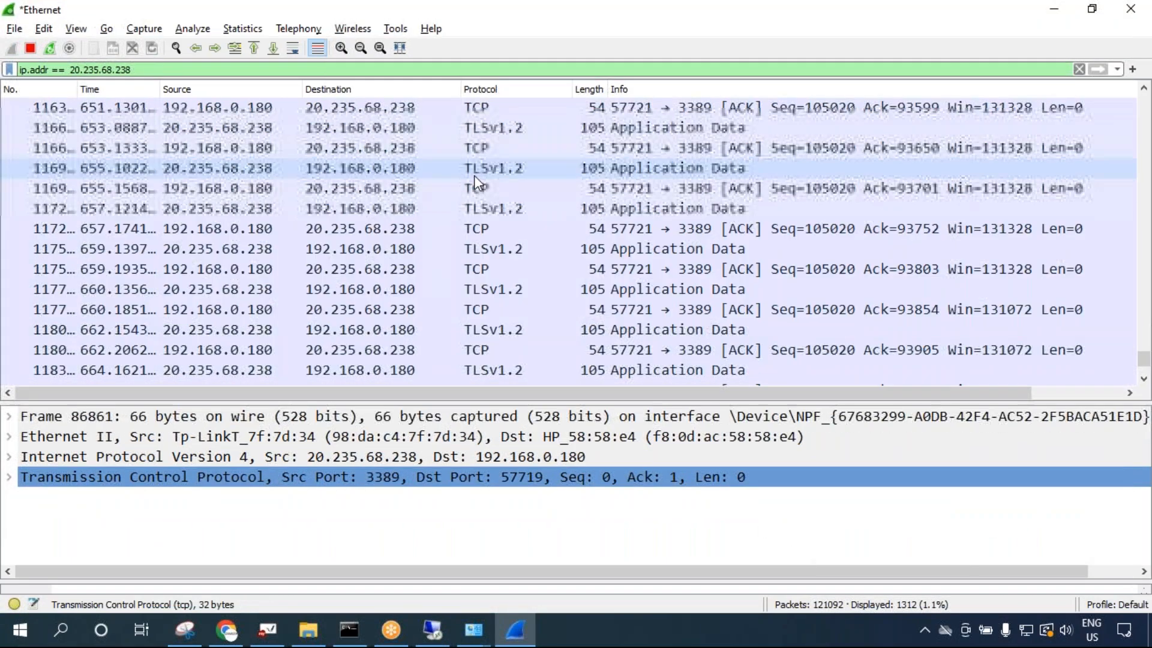
pyautogui.moveTo(1144, 350); pyautogui.dragTo(1144, 103)
pyautogui.click(469, 211)
pyautogui.click(597, 480)
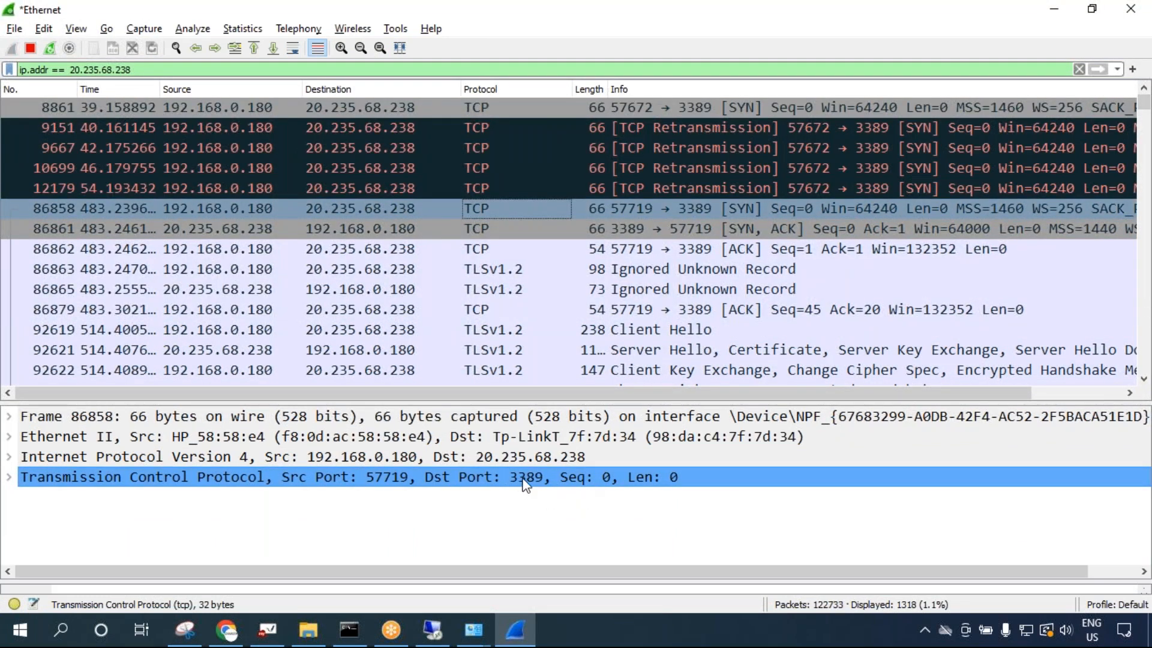
pyautogui.click(267, 630)
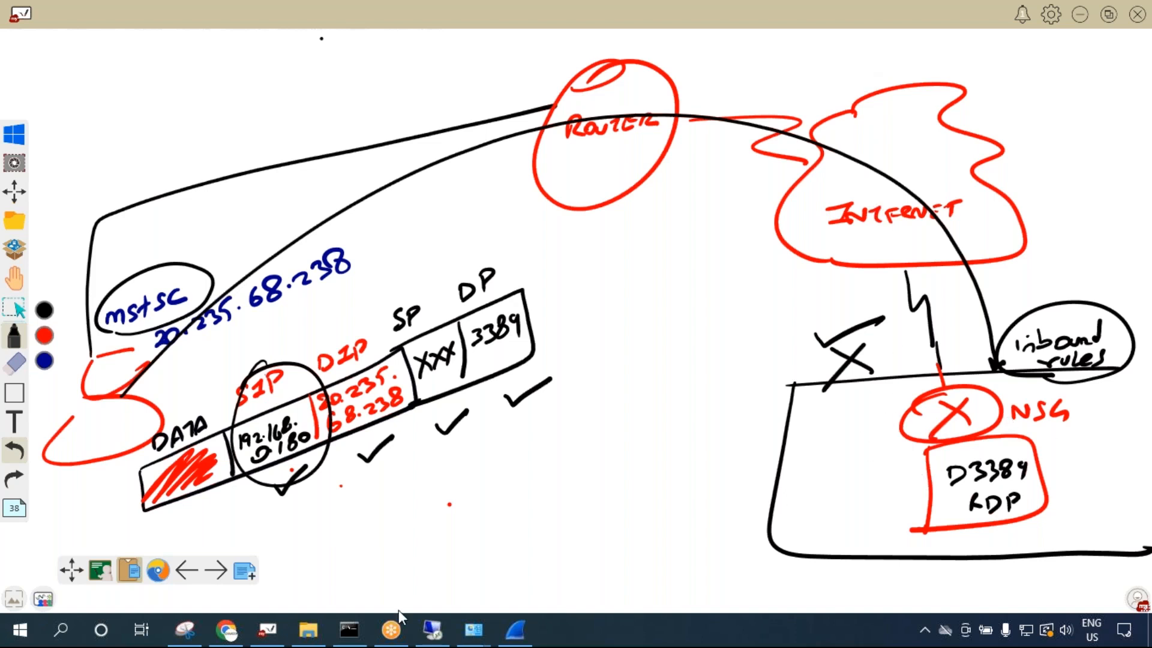
# In the Azure portal, try My IP address as the AllowAnyRDPInbound rule's source and change it to IP Addresses.
pyautogui.moveTo(233, 640)
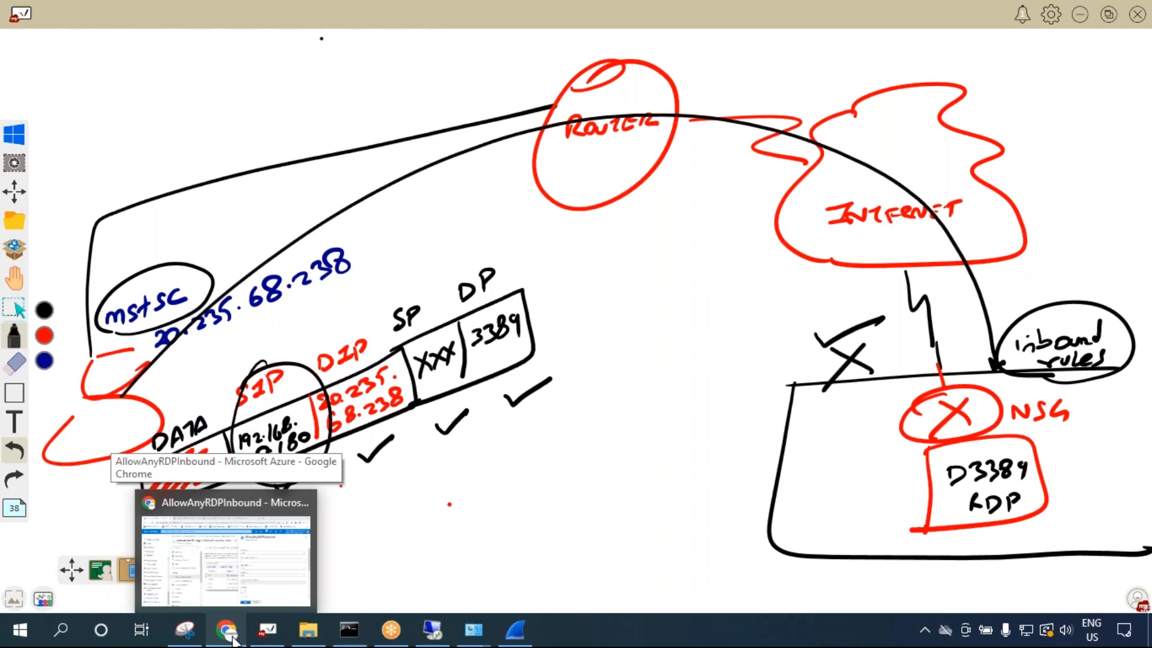
pyautogui.click(261, 594)
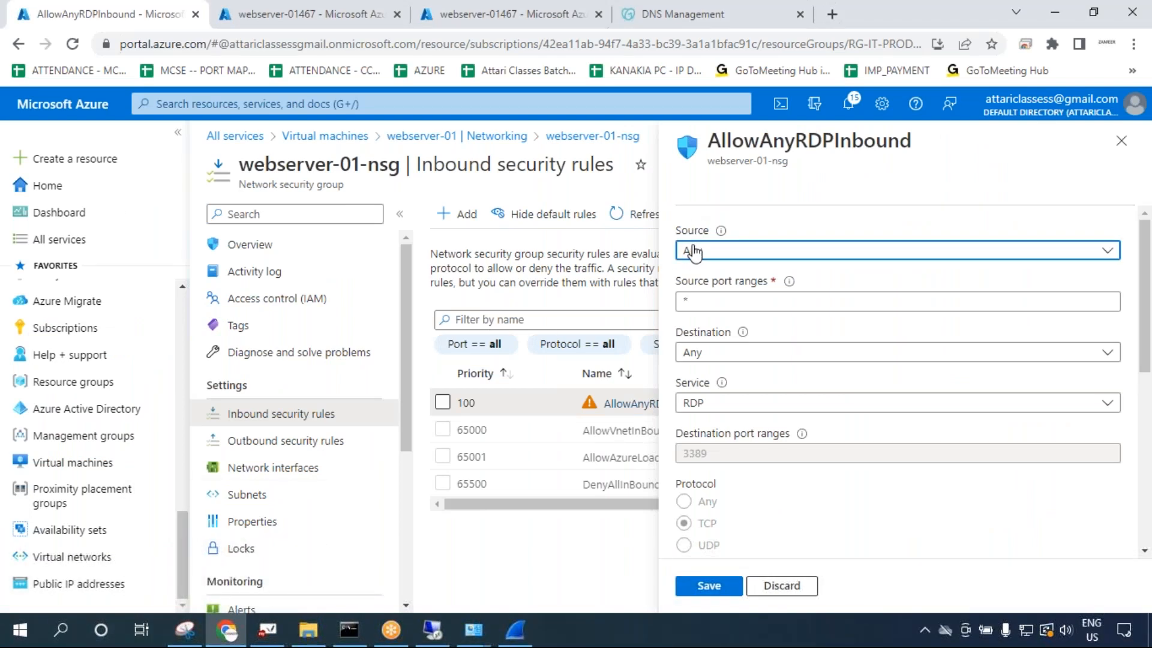
pyautogui.click(693, 254)
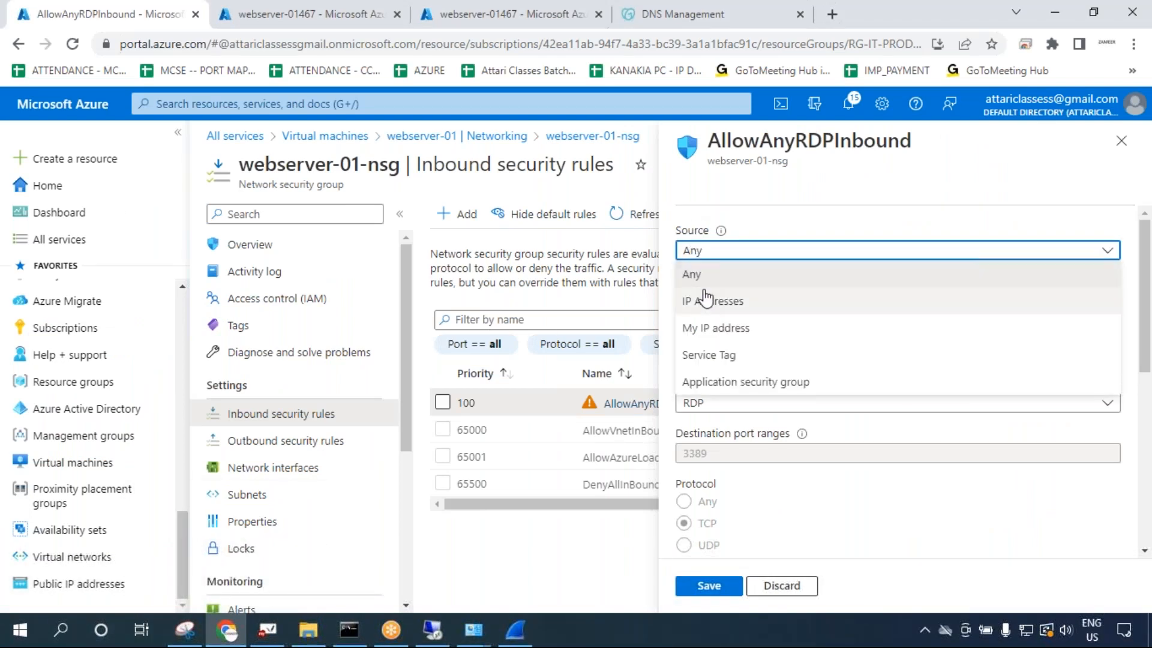
pyautogui.click(715, 330)
pyautogui.click(718, 257)
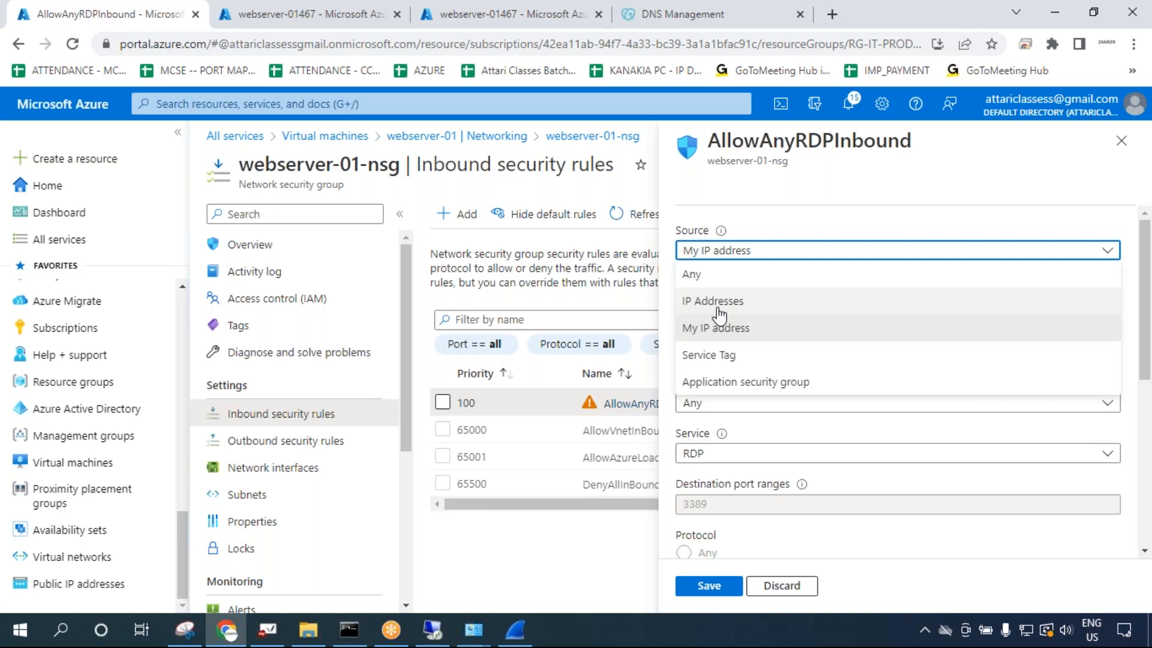
pyautogui.click(720, 306)
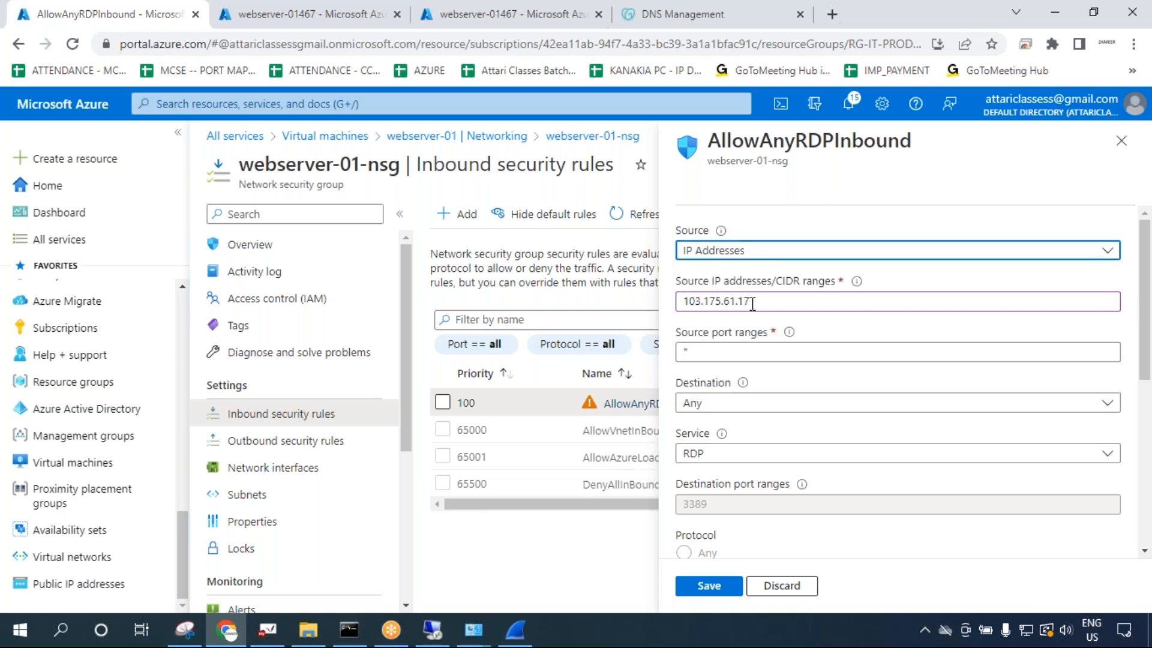
# Replace the AllowAnyRDPInbound rule's source IP ranges with 5.5.5.0/24,6.6.6.6,7.7.7.0/24.
pyautogui.moveTo(774, 302); pyautogui.dragTo(651, 306)
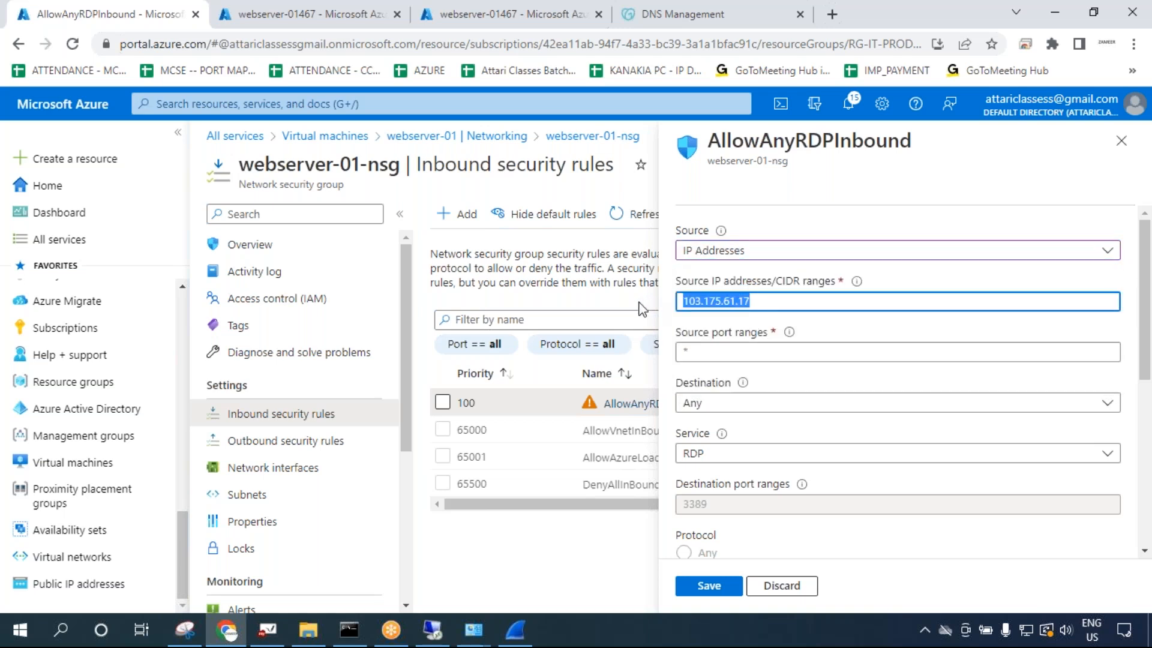
pyautogui.write('5.')
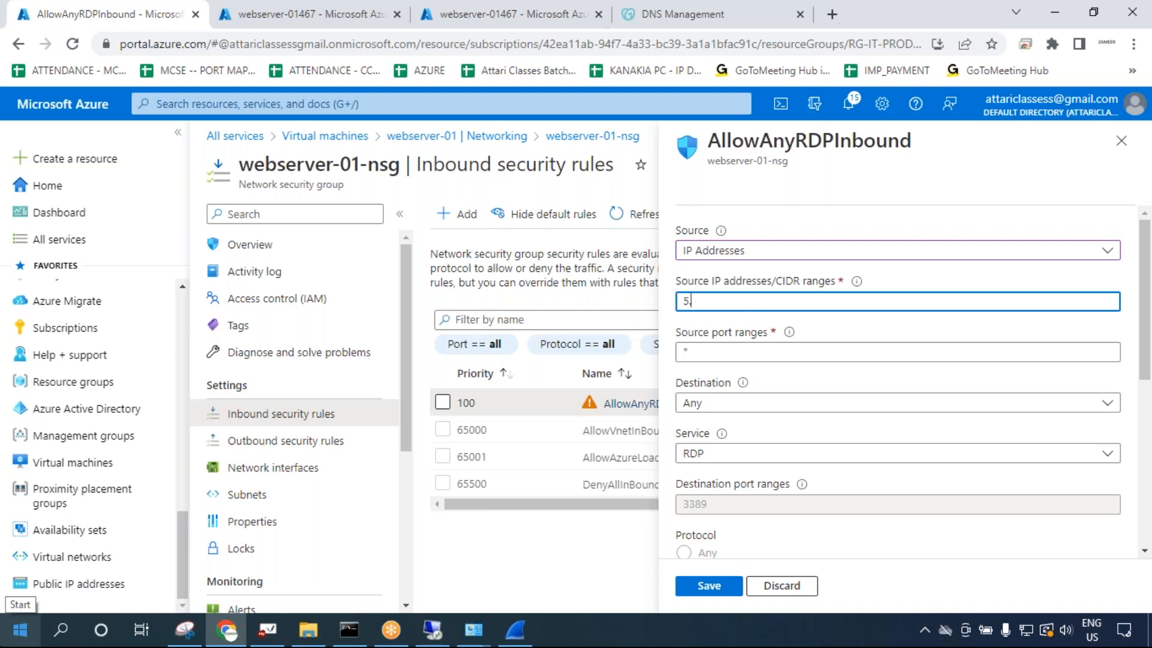
pyautogui.write('5.5.0')
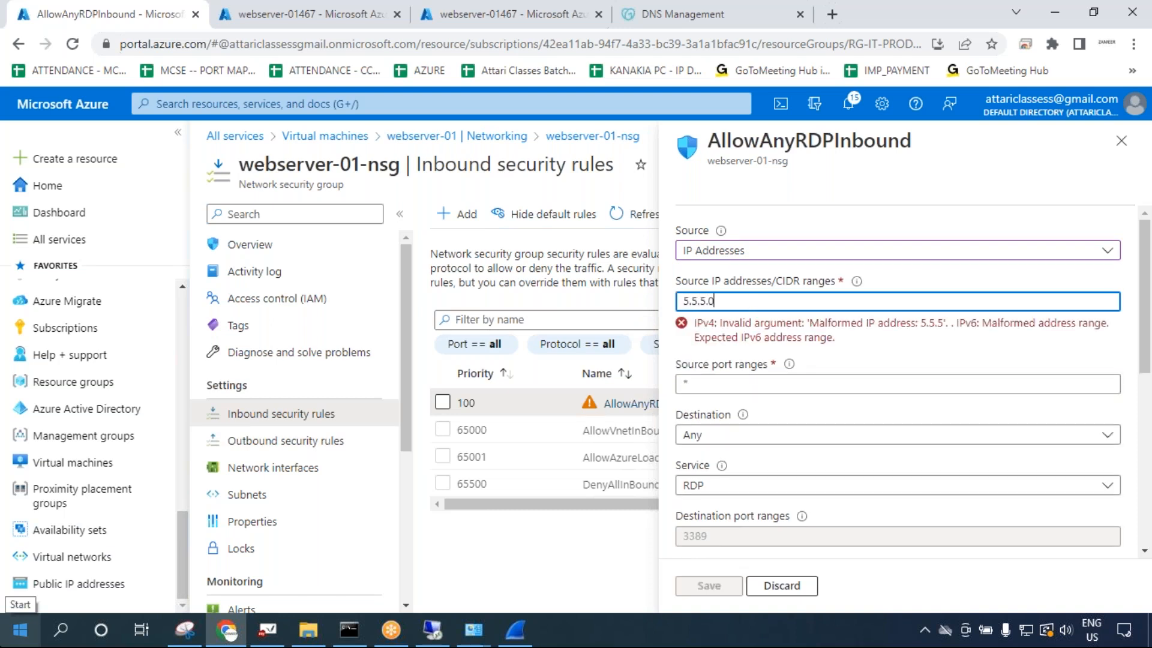
pyautogui.write('/24')
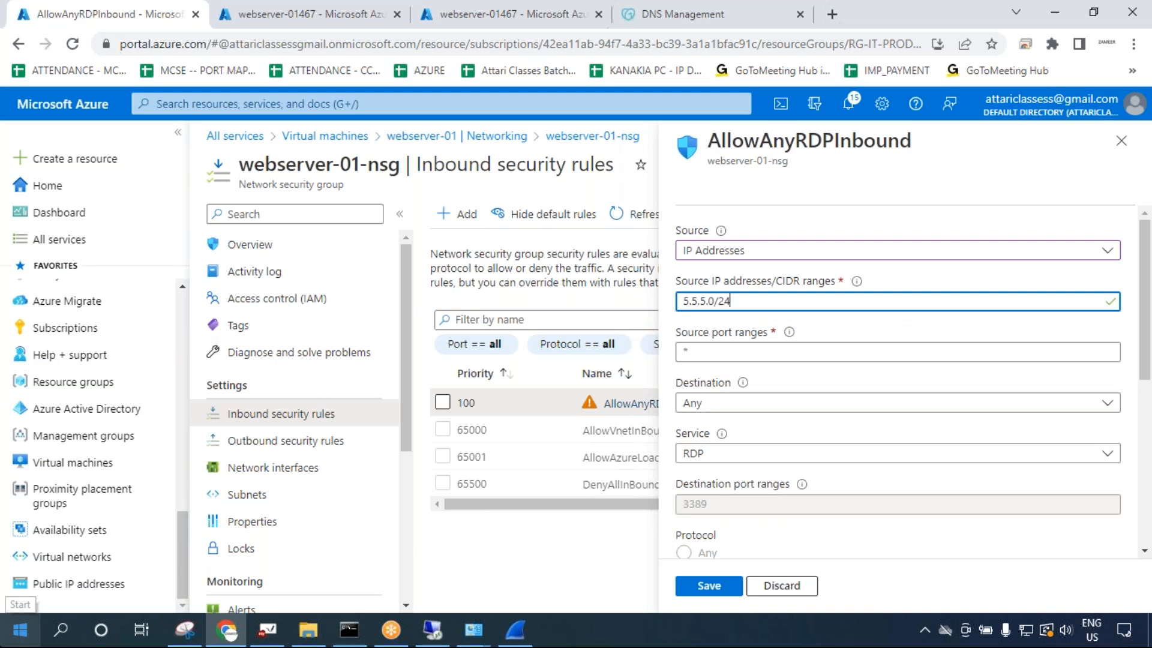
pyautogui.write(',5.5')
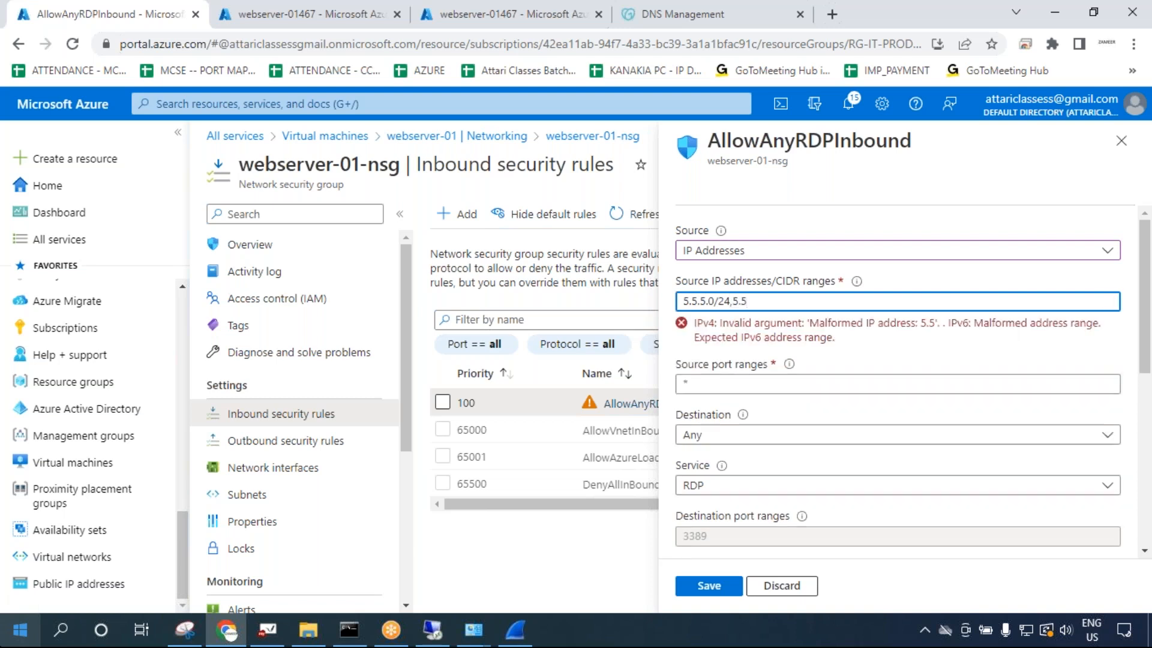
pyautogui.write('.5.5')
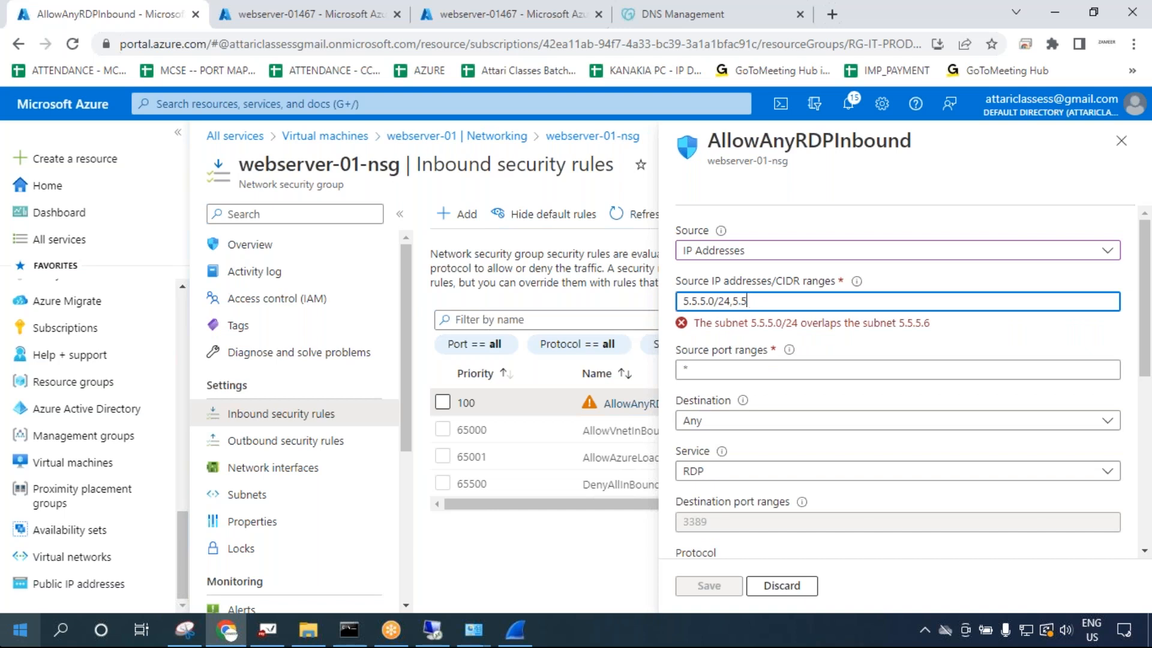
pyautogui.write('6,6.6.6')
pyautogui.write(',7.7.7.0/24')
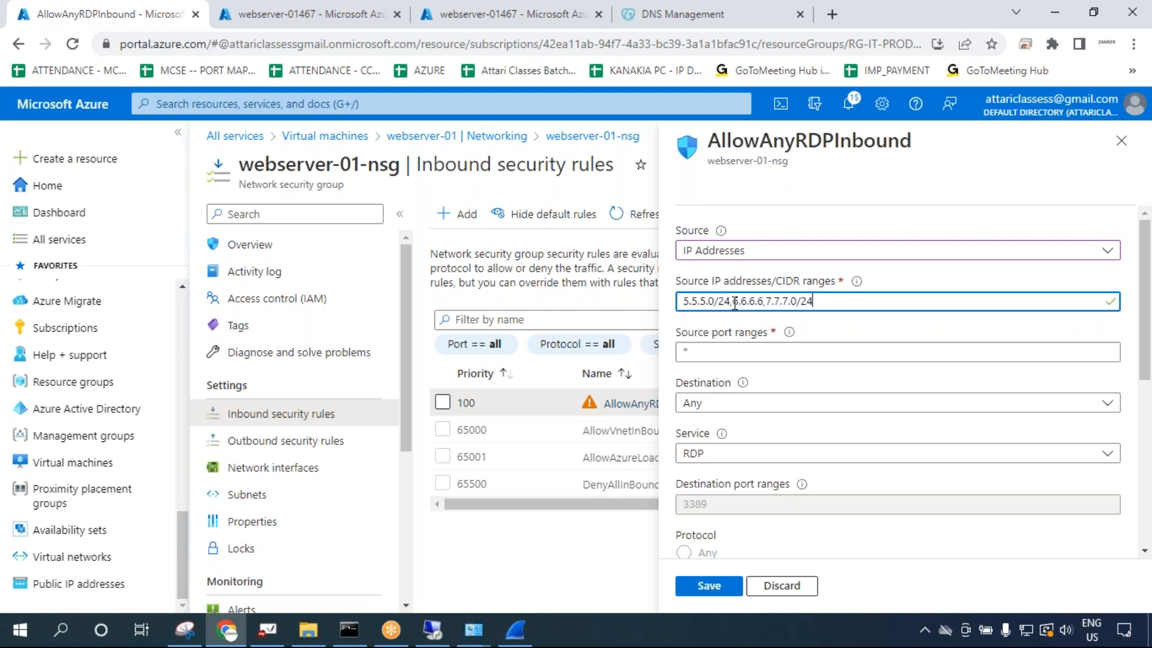
# Move 6.6.6.6 to the front of the source ranges and fix the commas to give 6.6.6.6,5.5.5.0/24,7.7.7.0/24.
pyautogui.moveTo(734, 303); pyautogui.dragTo(683, 304)
pyautogui.moveTo(733, 303); pyautogui.dragTo(763, 303)
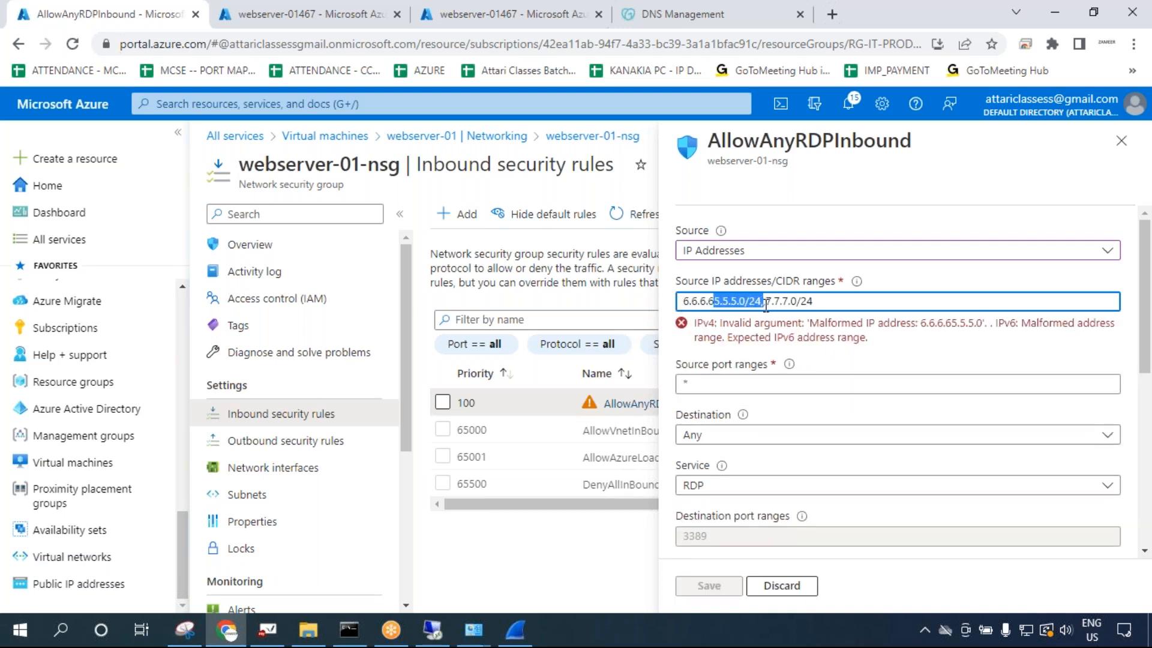
pyautogui.click(761, 303)
pyautogui.click(715, 304)
pyautogui.write(',')
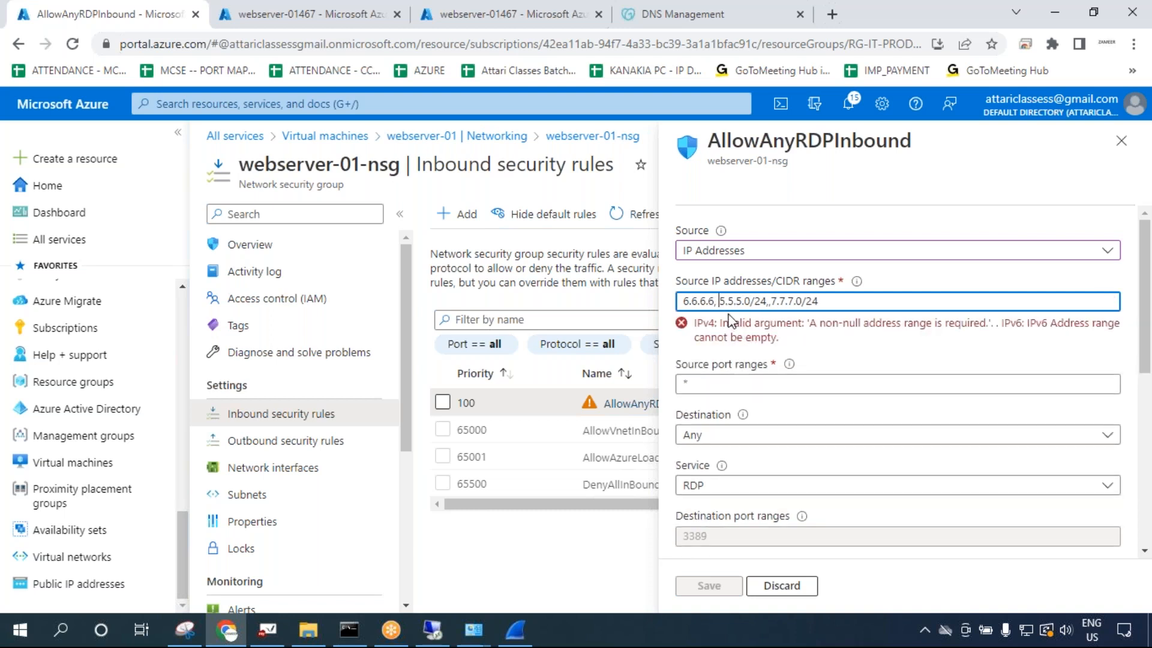
pyautogui.click(768, 302)
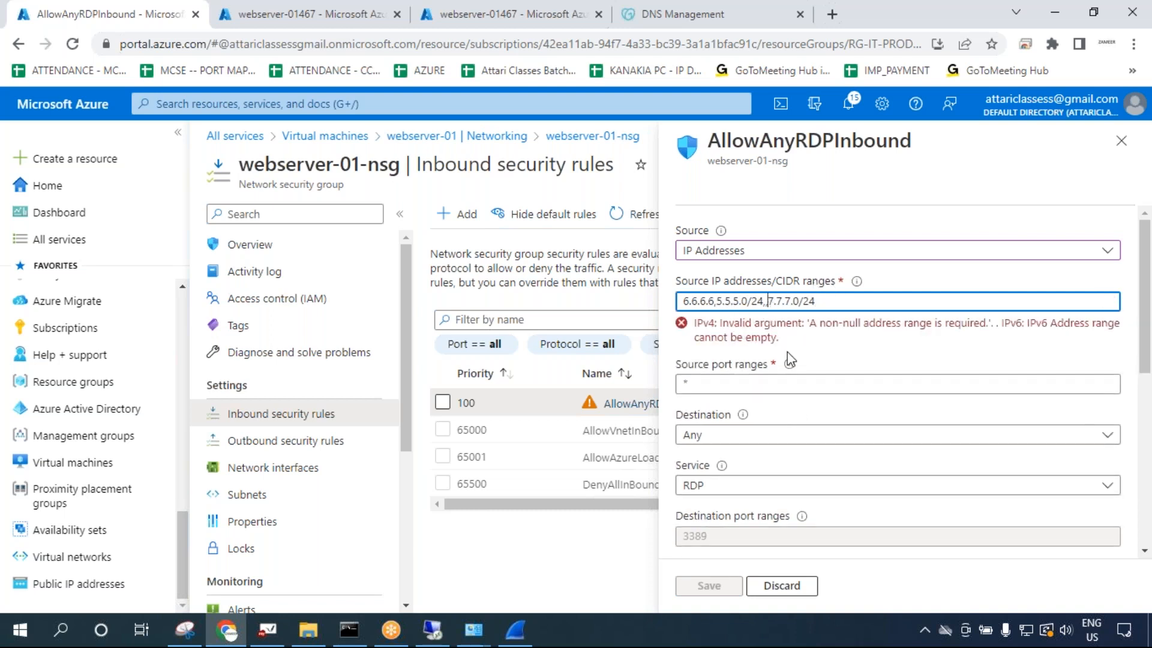
pyautogui.press('BackSpace')
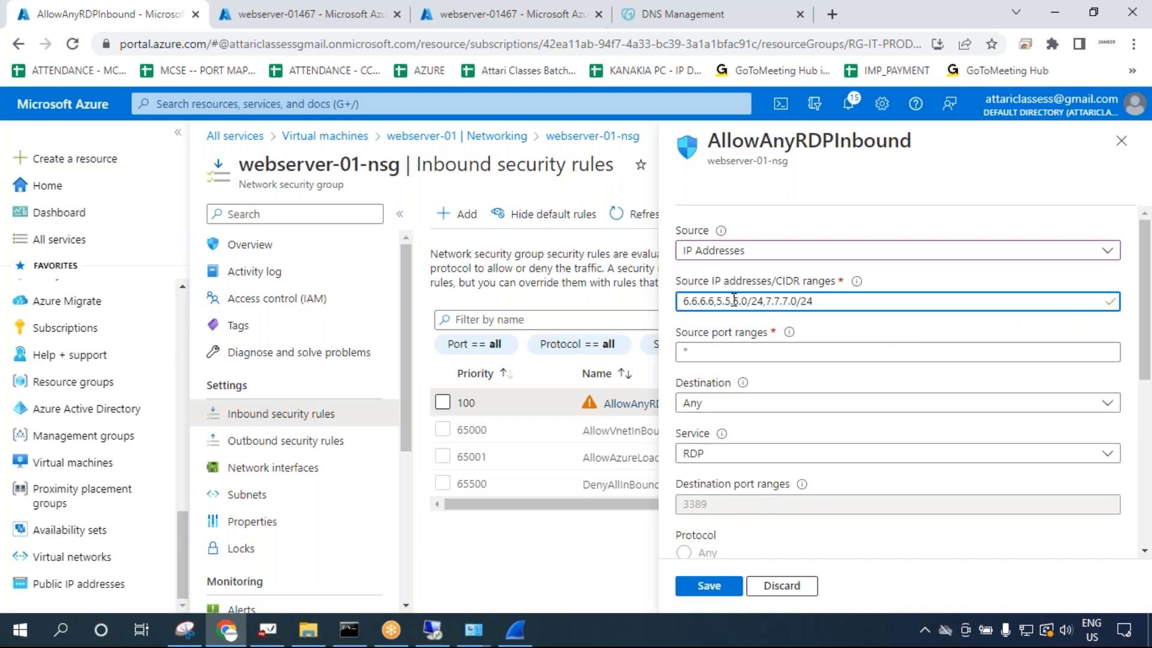
# Examine the individual entries of the comma-separated source ranges and the available source types.
pyautogui.moveTo(718, 300); pyautogui.dragTo(760, 303)
pyautogui.click(745, 257)
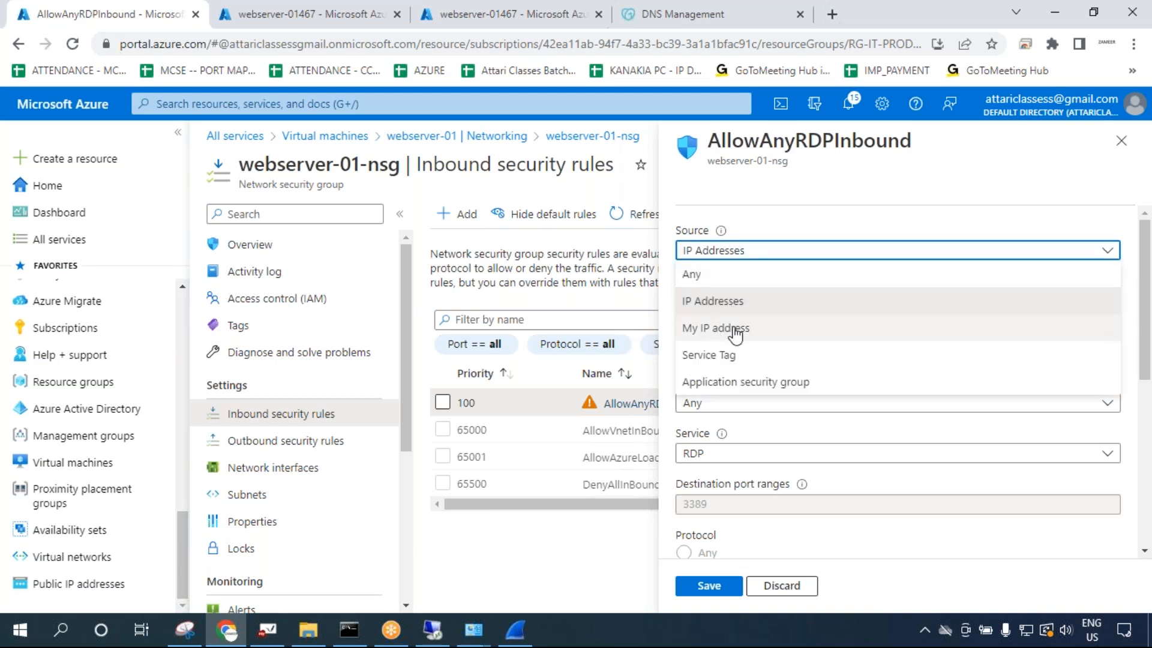
pyautogui.click(795, 301)
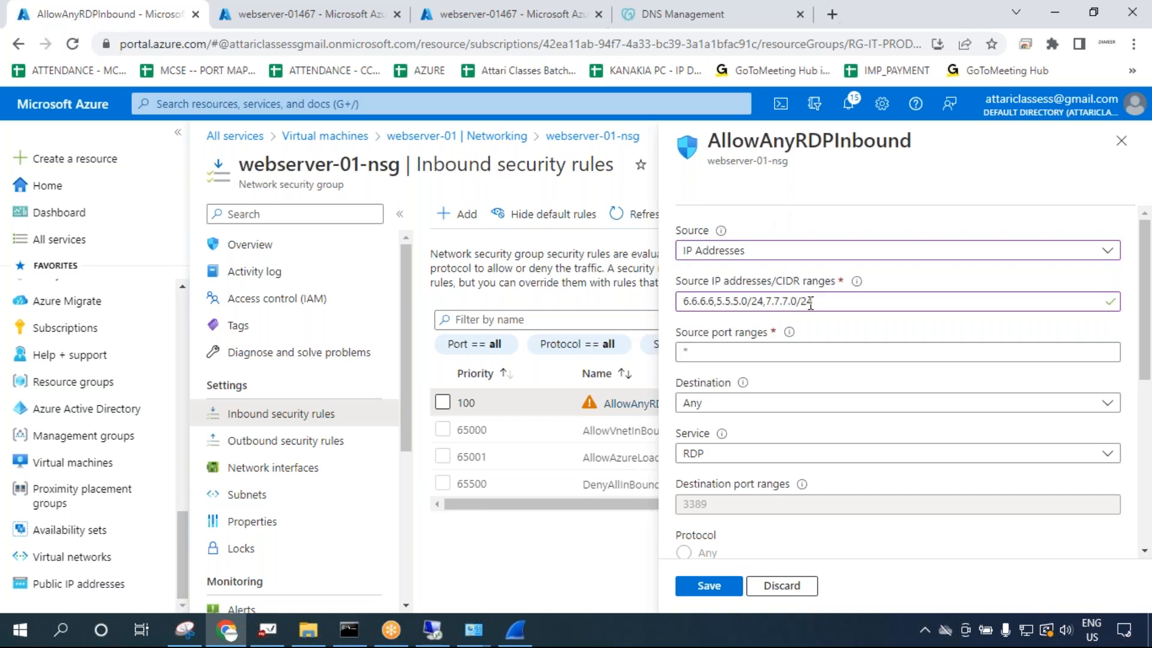
pyautogui.moveTo(816, 303); pyautogui.dragTo(670, 312)
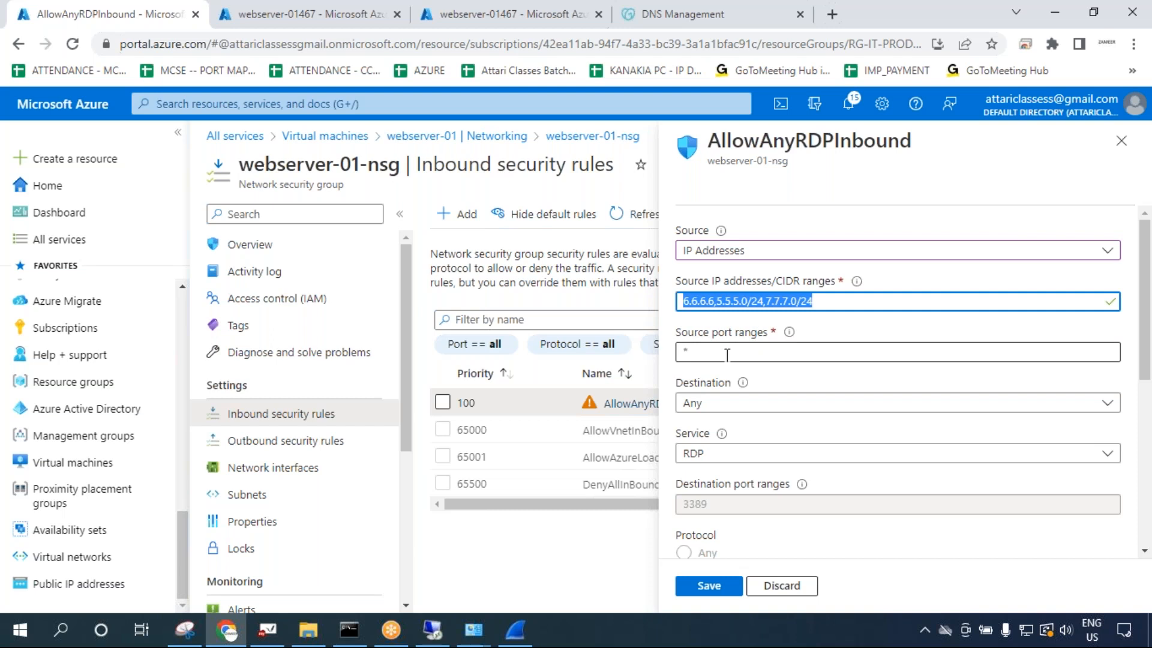
pyautogui.click(710, 301)
pyautogui.moveTo(716, 302); pyautogui.dragTo(762, 307)
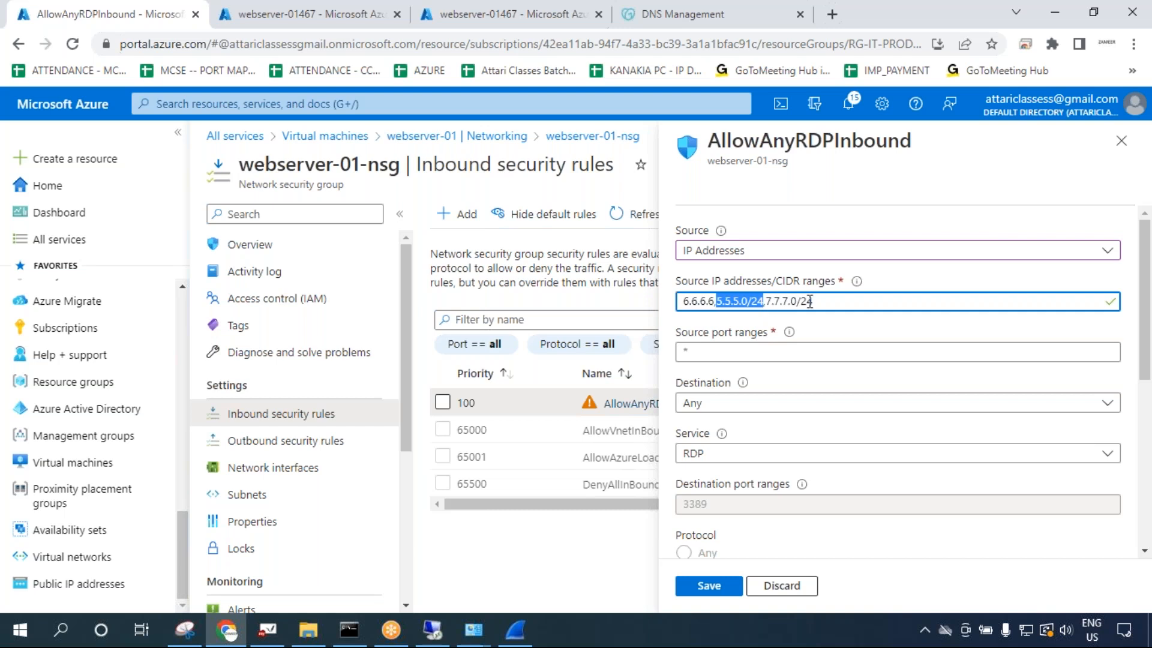
# Replace the whole source range list with the single address 6.6.6.6 and check the source type options.
pyautogui.moveTo(811, 301); pyautogui.dragTo(631, 308)
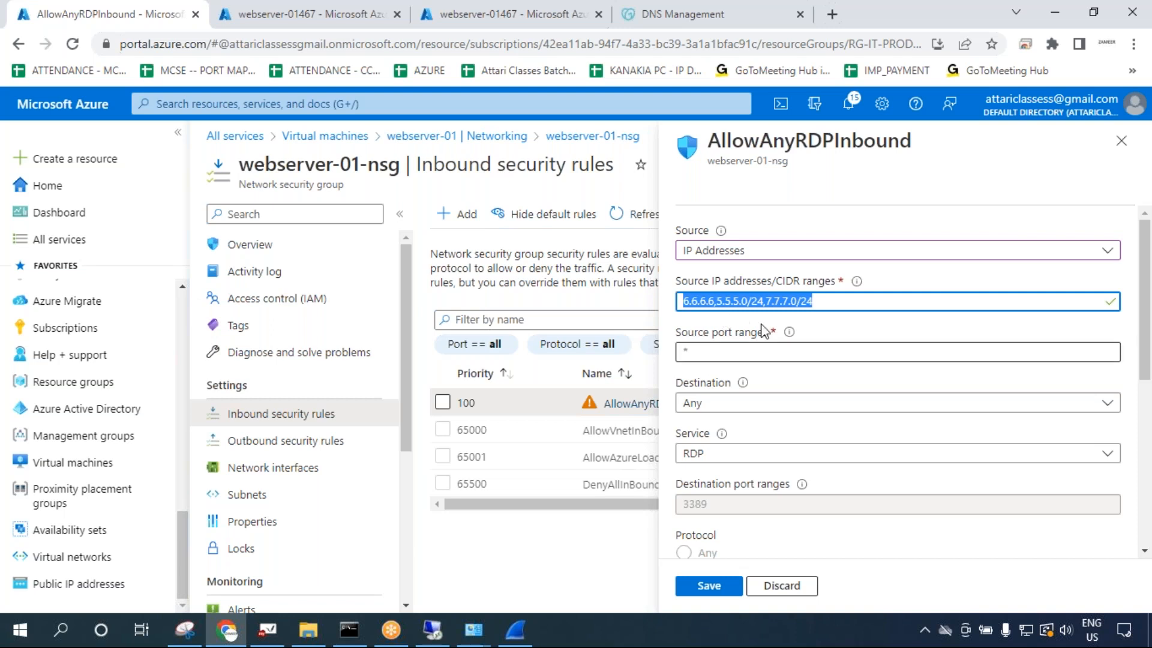
pyautogui.press('BackSpace')
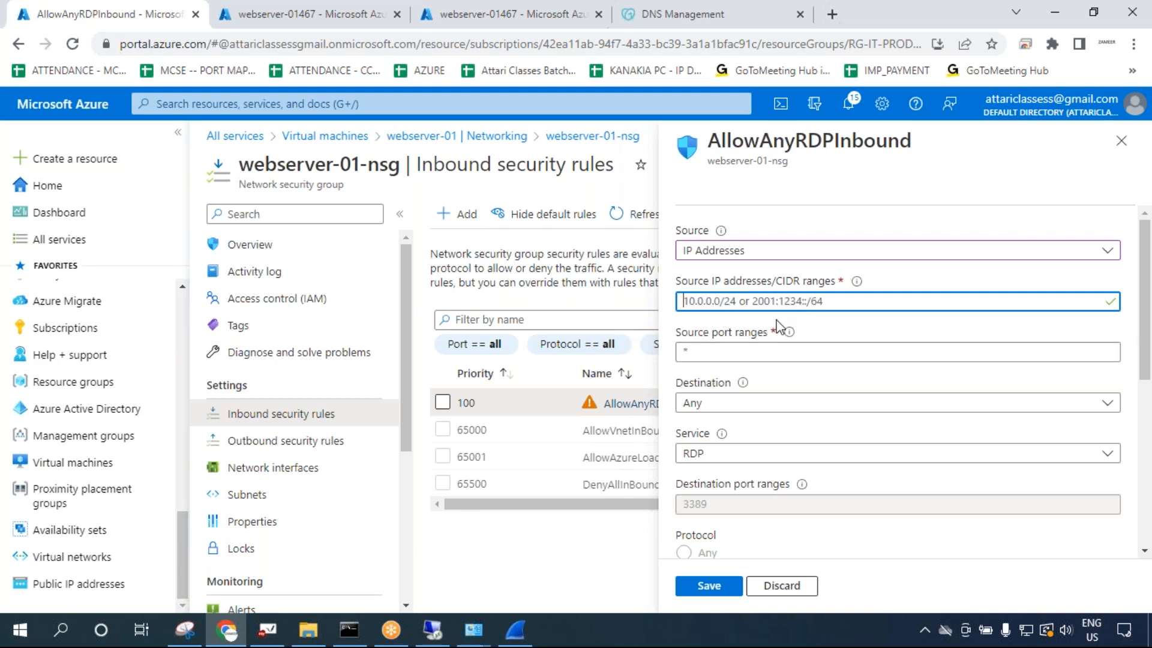
pyautogui.click(732, 306)
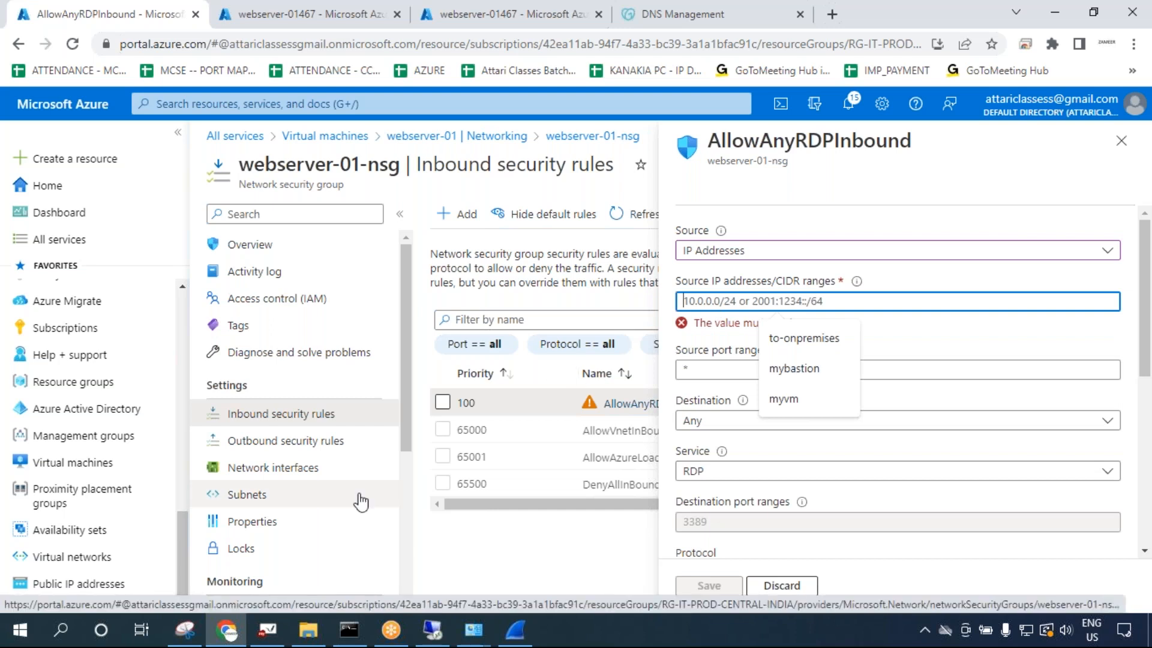
pyautogui.write('6.6.6.6')
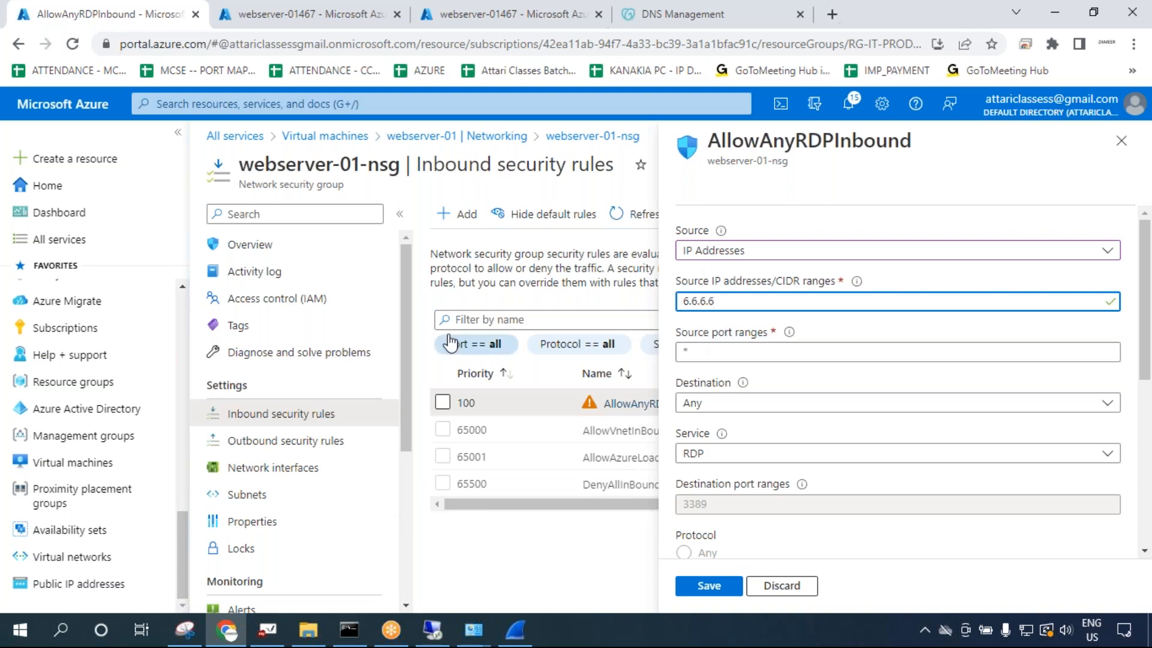
pyautogui.moveTo(728, 300); pyautogui.dragTo(666, 312)
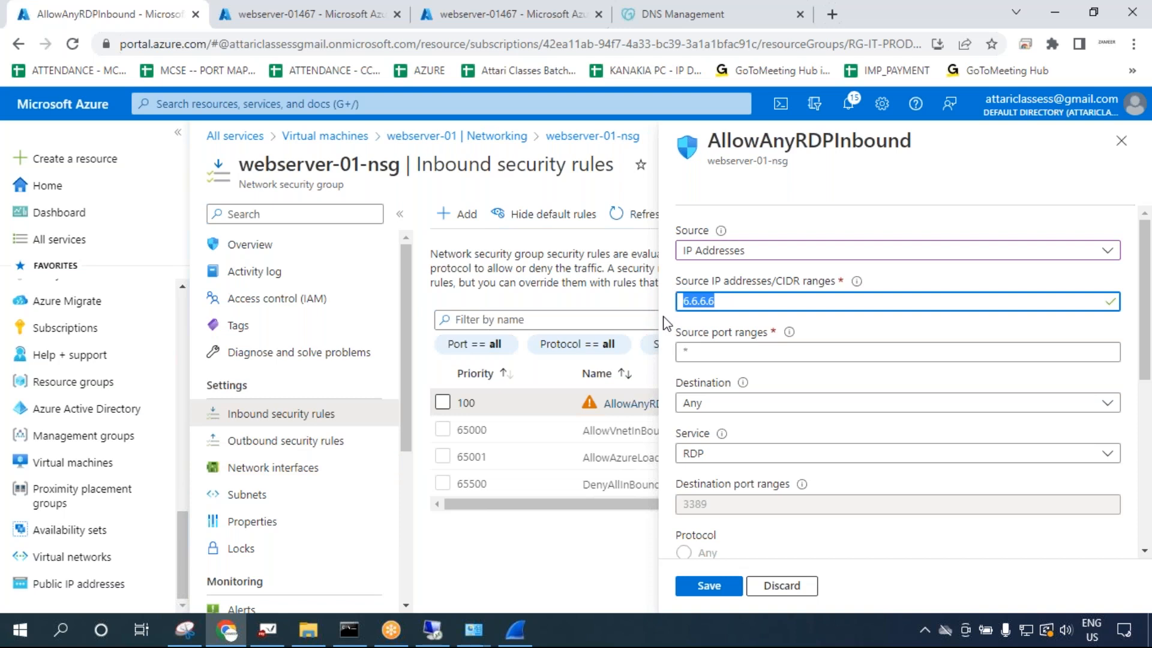
pyautogui.click(726, 256)
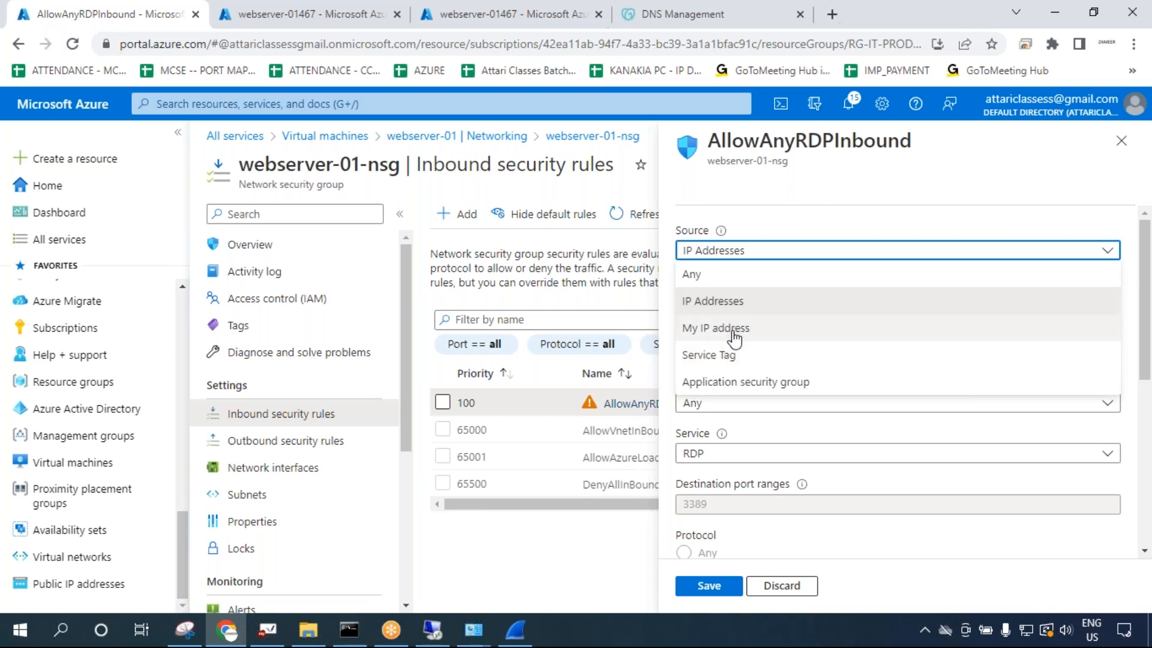
pyautogui.click(751, 222)
# Try adding 5.5.5.5 as a second source address after 6.6.6.6, and clear the source ranges.
pyautogui.click(724, 303)
pyautogui.write(',5.5.5.5')
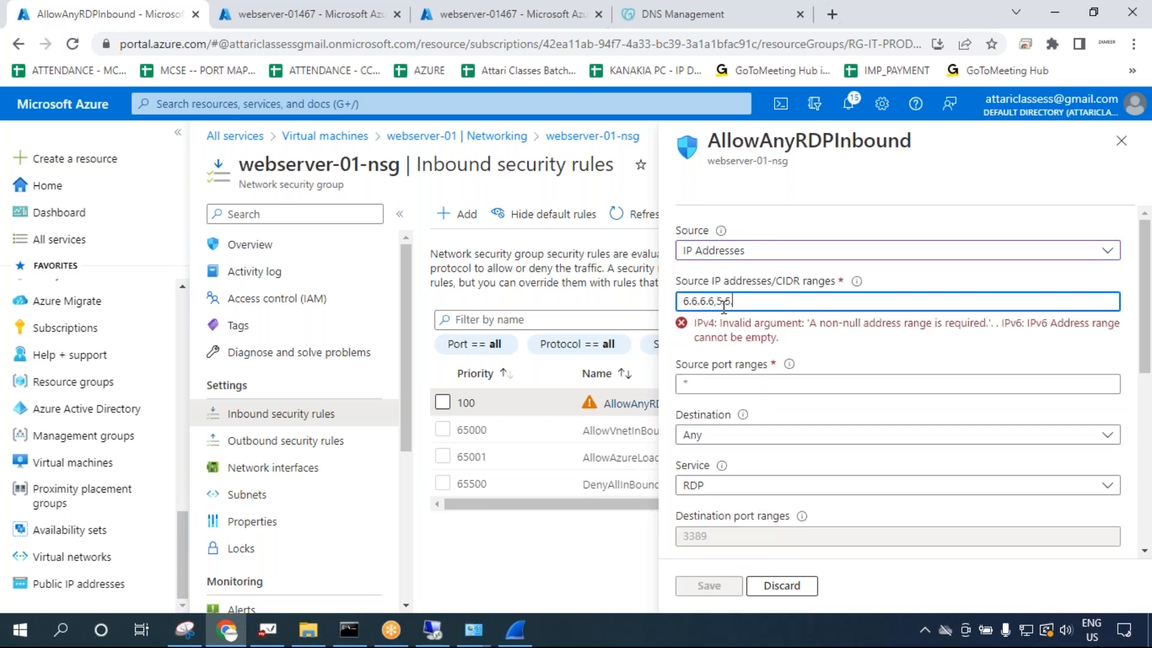
pyautogui.moveTo(765, 301); pyautogui.dragTo(630, 312)
pyautogui.press('BackSpace')
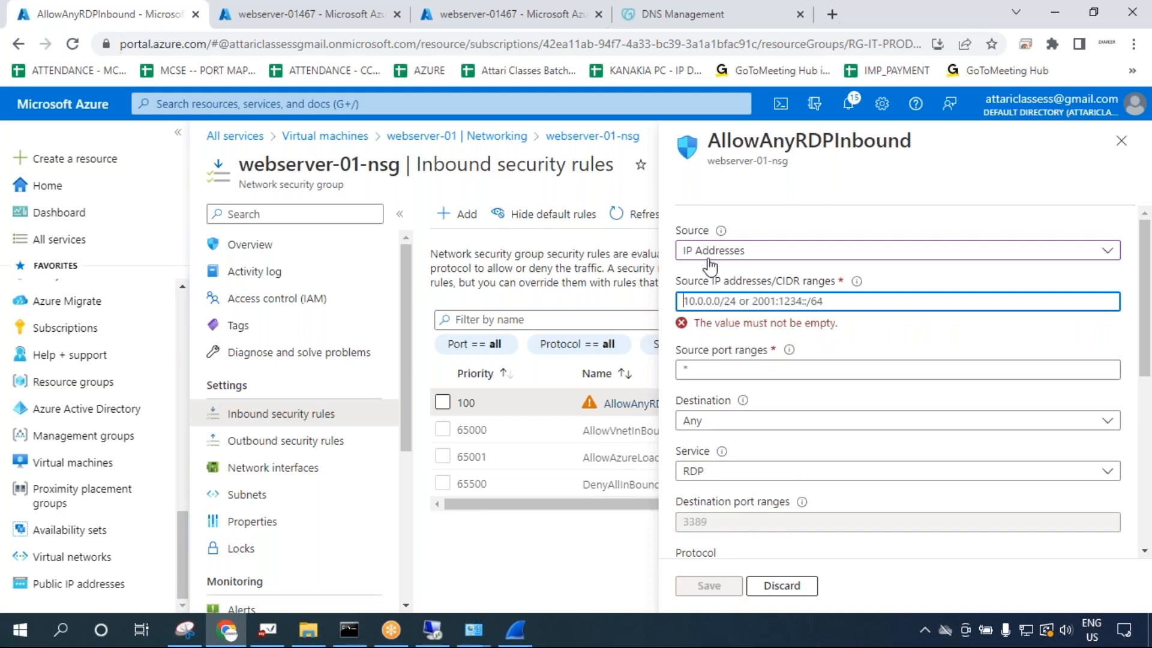
# Try My IP address as the AllowAnyRDPInbound rule's source type.
pyautogui.click(711, 252)
pyautogui.click(723, 328)
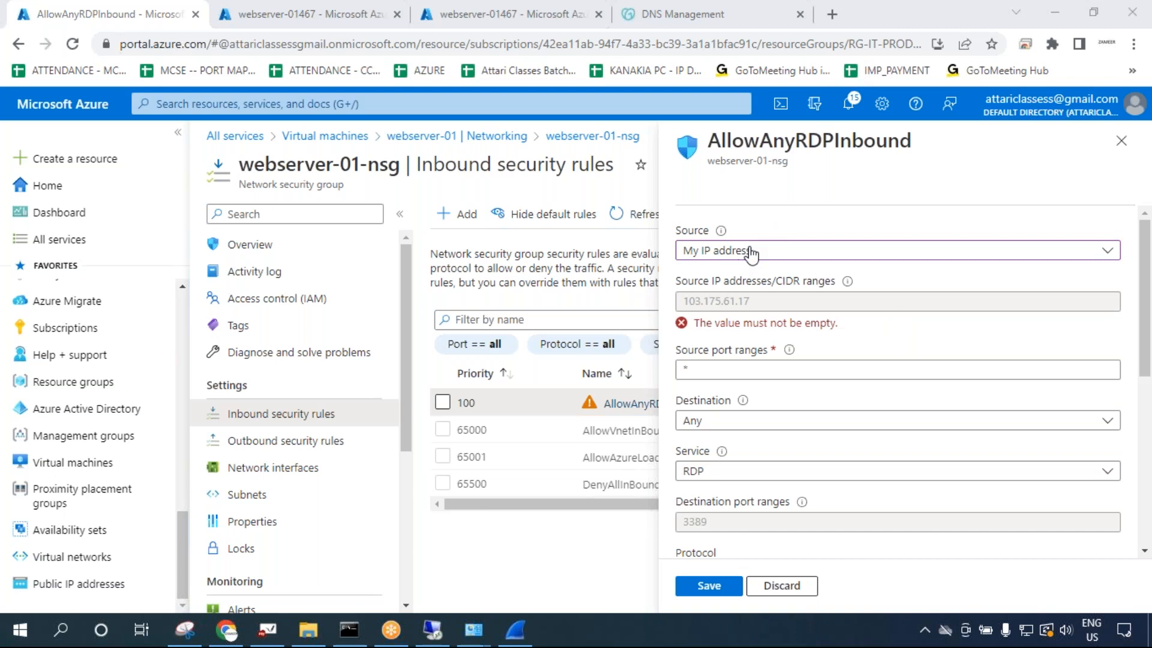
pyautogui.click(737, 304)
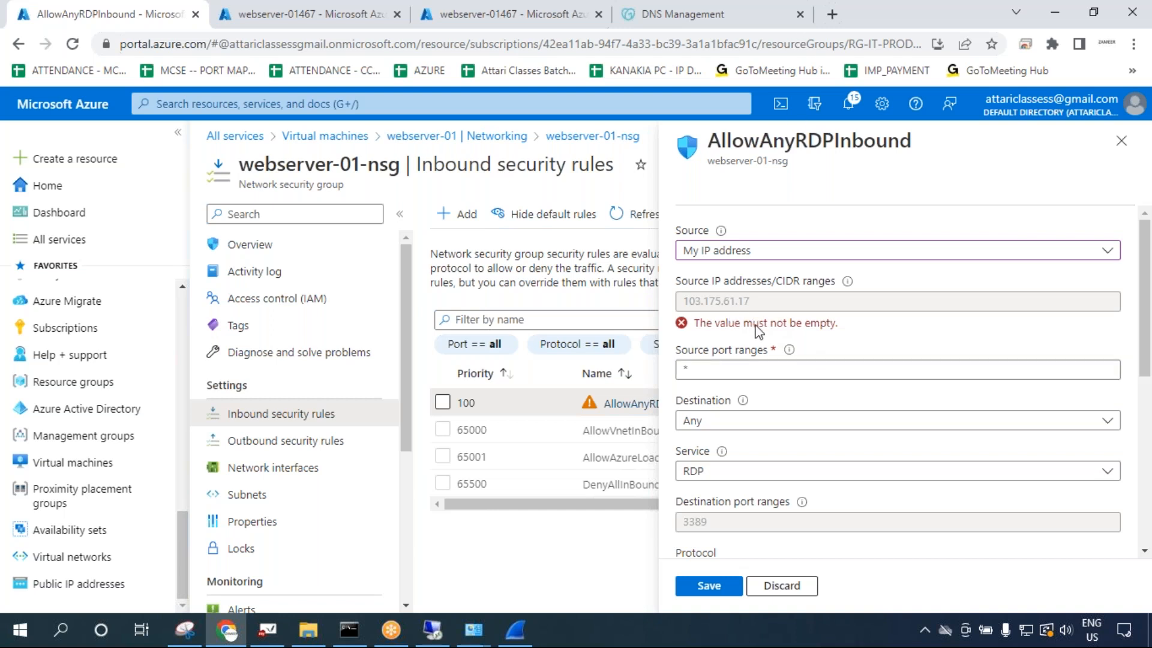
# Examine the rule's remaining settings and the validation message under the source address with My IP address as the source.
pyautogui.scroll(-4, 782, 363)
pyautogui.scroll(5, 787, 374)
pyautogui.scroll(-5, 778, 327)
pyautogui.scroll(5, 783, 333)
pyautogui.scroll(-5, 786, 348)
pyautogui.scroll(5, 788, 364)
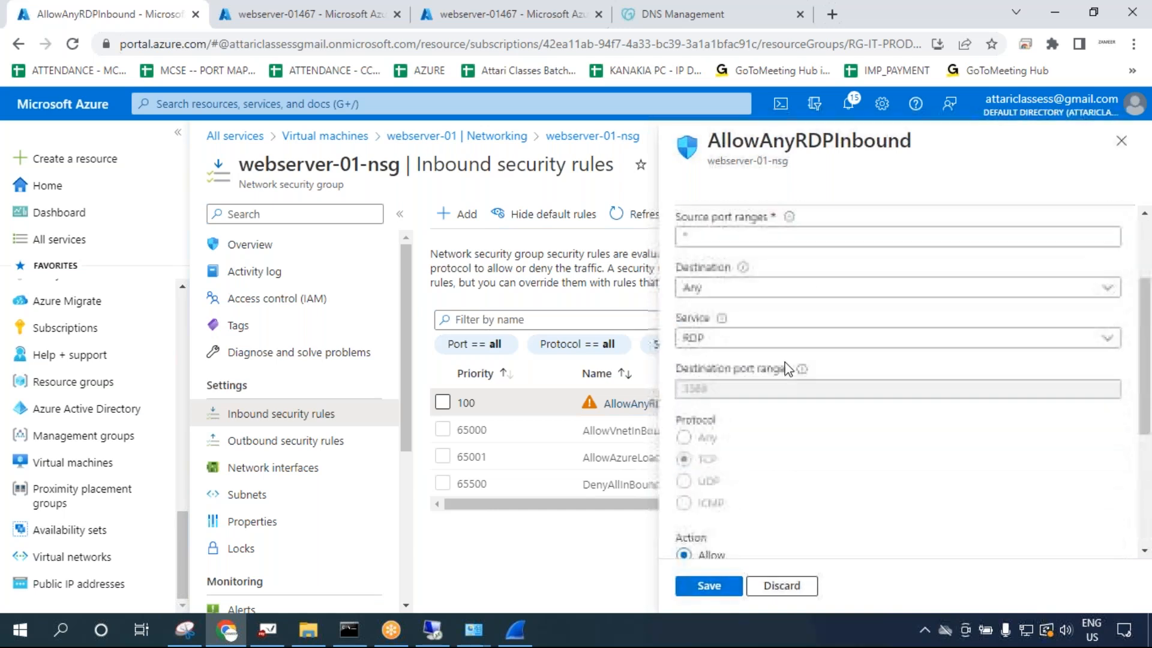
pyautogui.click(734, 260)
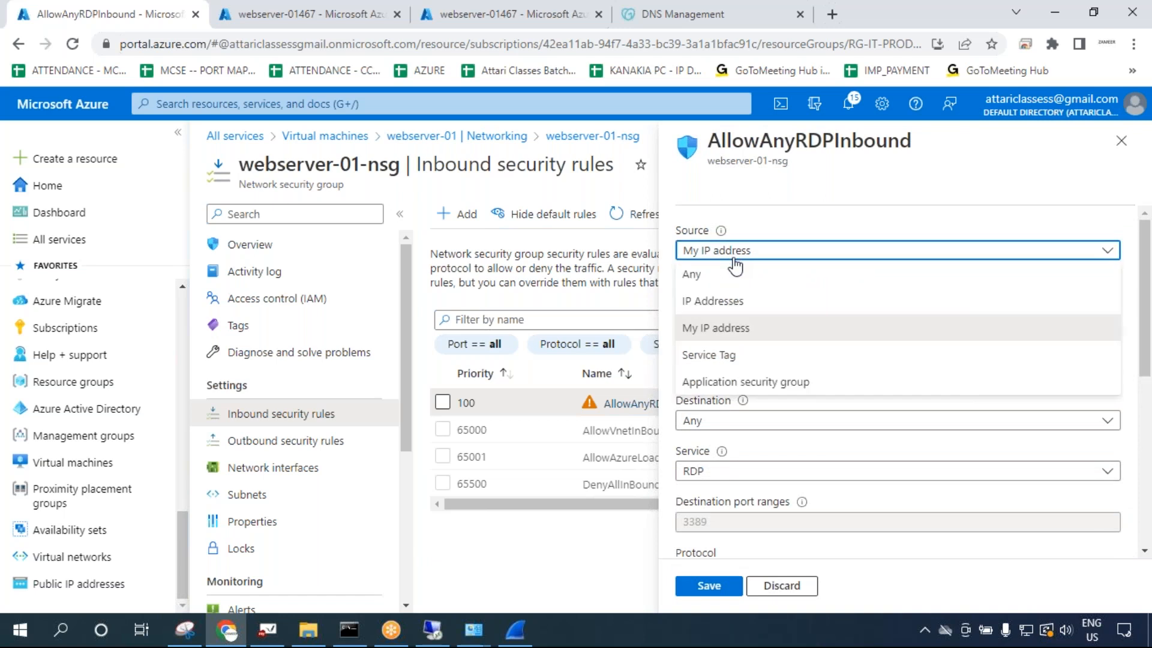
pyautogui.click(737, 330)
pyautogui.moveTo(696, 327); pyautogui.dragTo(844, 323)
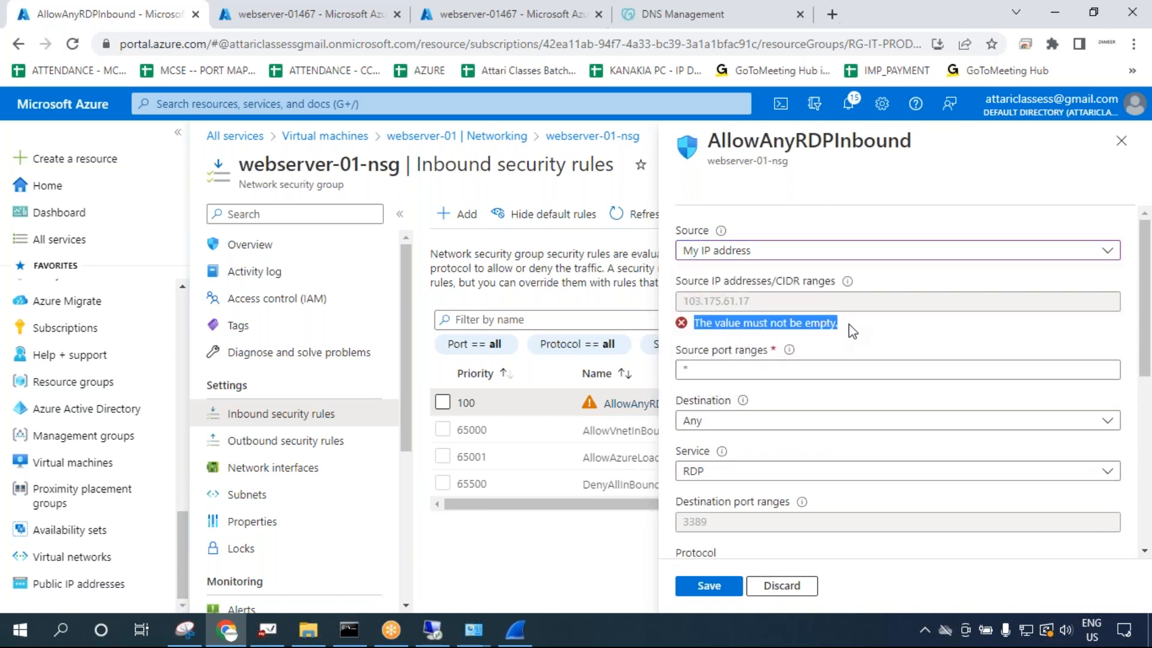
pyautogui.scroll(-5, 849, 327)
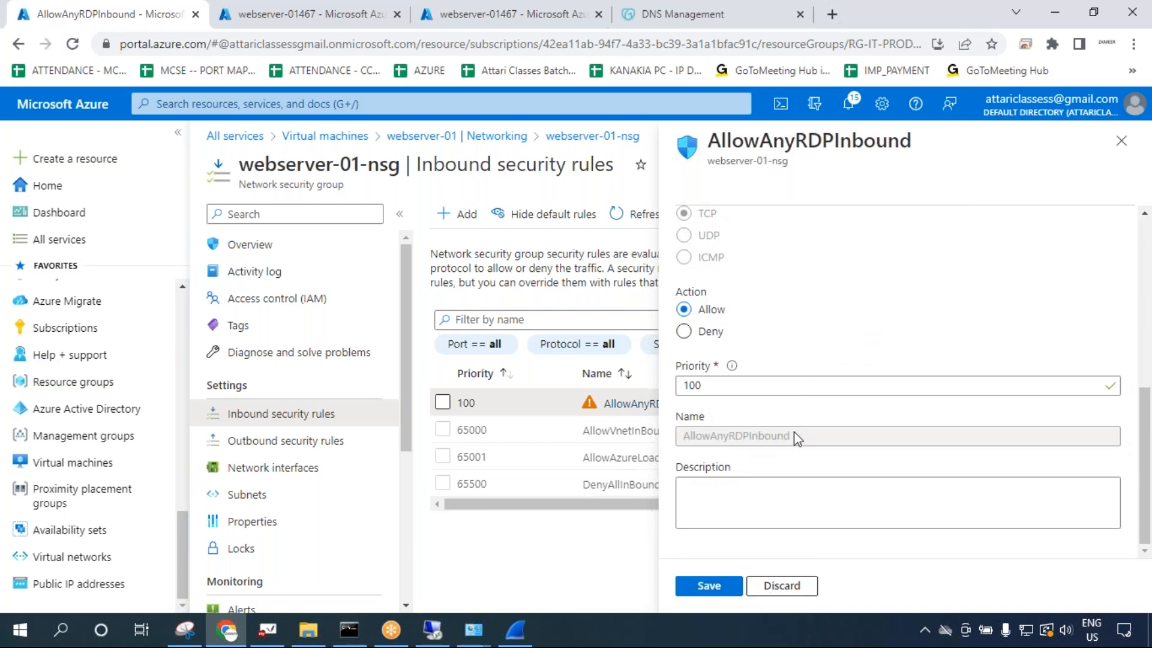
pyautogui.scroll(4, 786, 427)
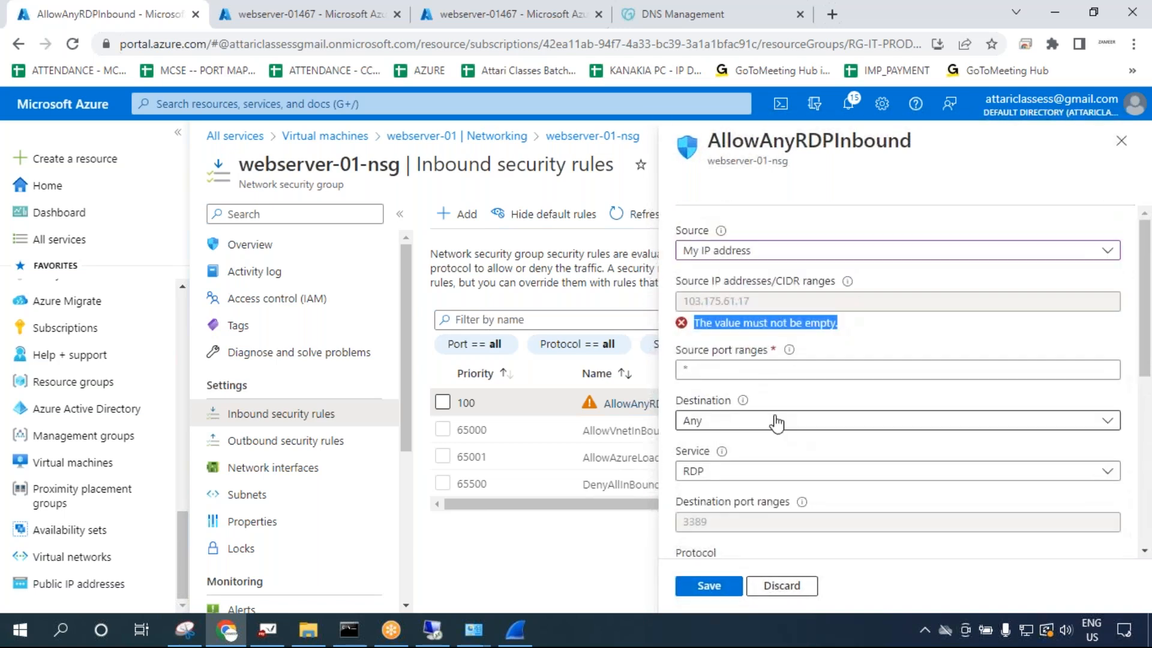
# Change the rule's source to IP Addresses and clear the prefilled source address.
pyautogui.click(742, 250)
pyautogui.click(726, 301)
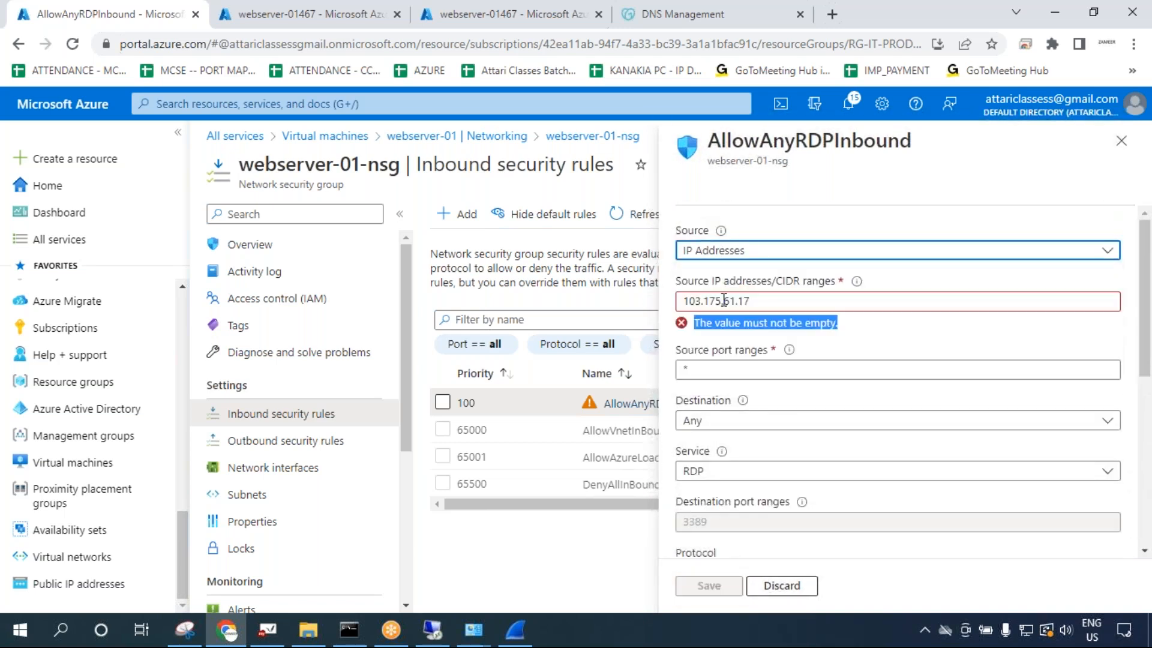
pyautogui.click(755, 302)
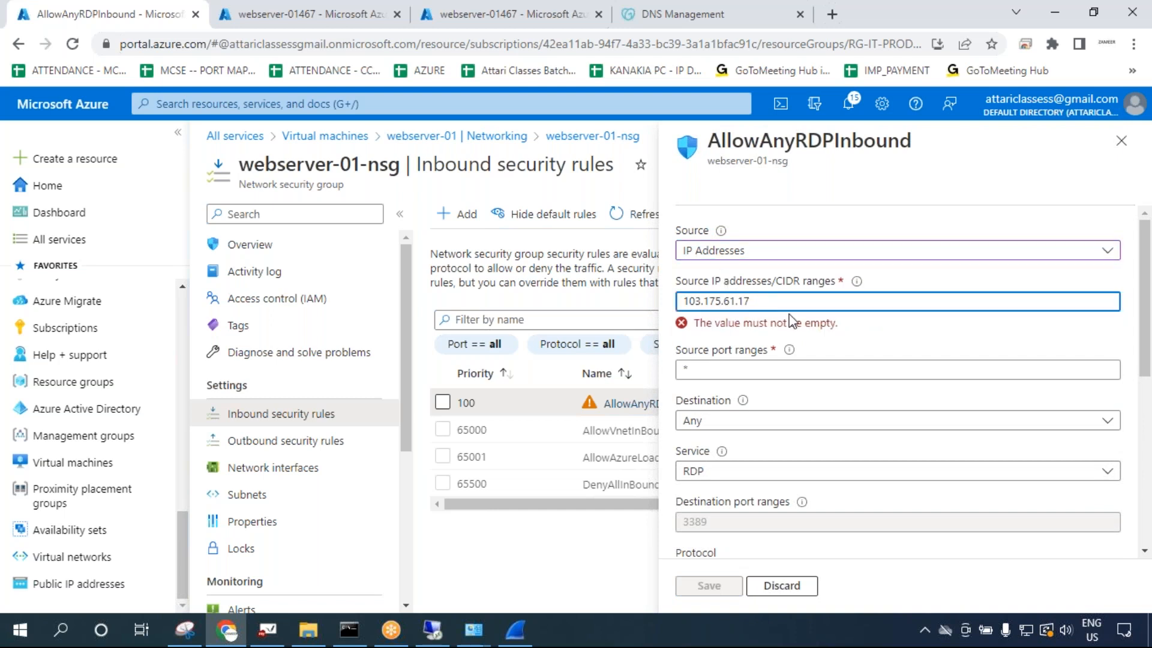
pyautogui.press('BackSpace')
pyautogui.press('BackSpace')
pyautogui.press('BackSpace')
pyautogui.press('BackSpace')
pyautogui.press('BackSpace')
pyautogui.press('BackSpace')
pyautogui.press('BackSpace')
pyautogui.press('BackSpace')
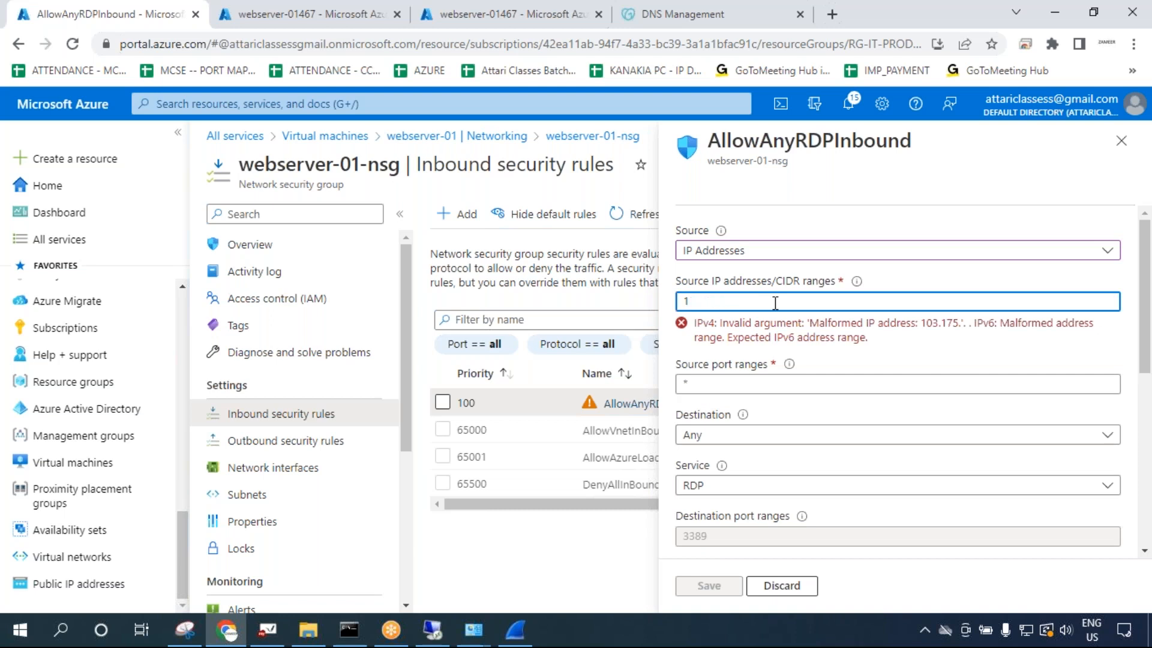
# Go through the source type options again and keep IP Addresses selected for the rule.
pyautogui.click(745, 252)
pyautogui.click(747, 251)
pyautogui.click(720, 301)
pyautogui.click(729, 301)
pyautogui.click(732, 257)
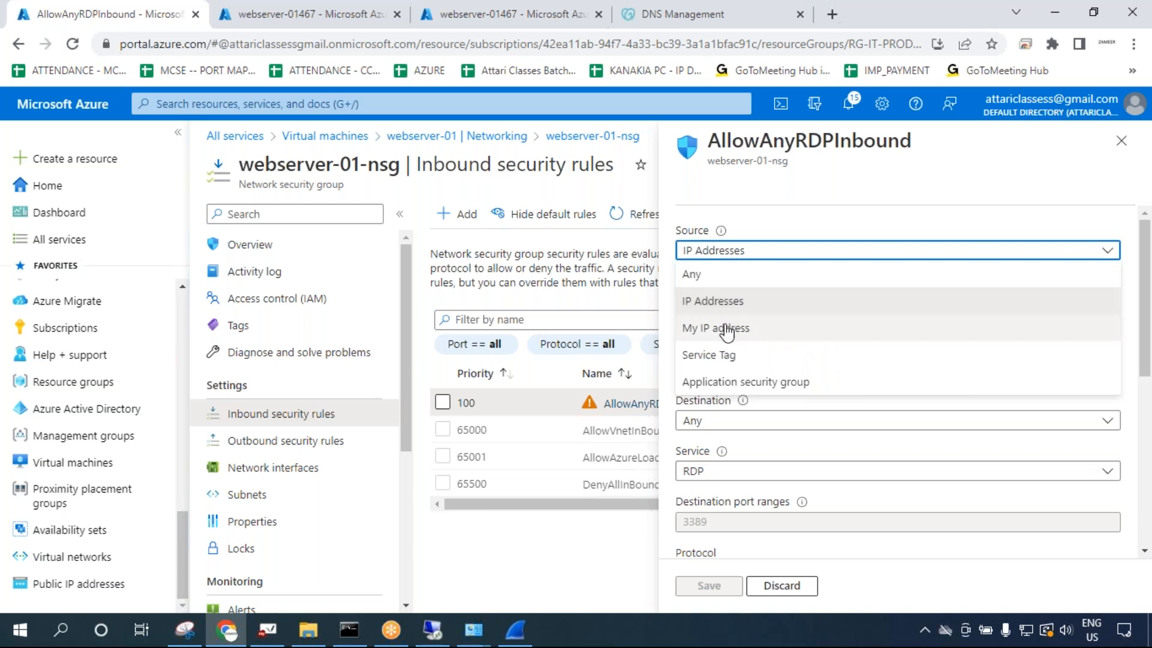
pyautogui.click(733, 301)
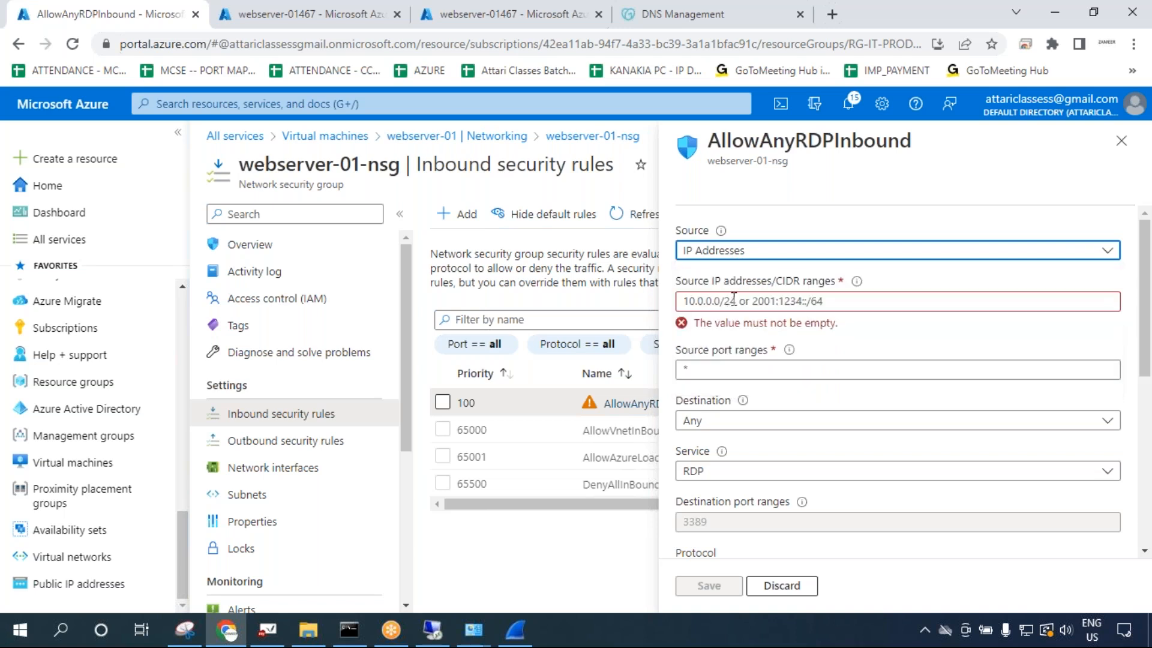
# Search the web for "what is my ip address" in the third browser tab and select the public IP address shown.
pyautogui.click(739, 258)
pyautogui.click(735, 297)
pyautogui.click(732, 255)
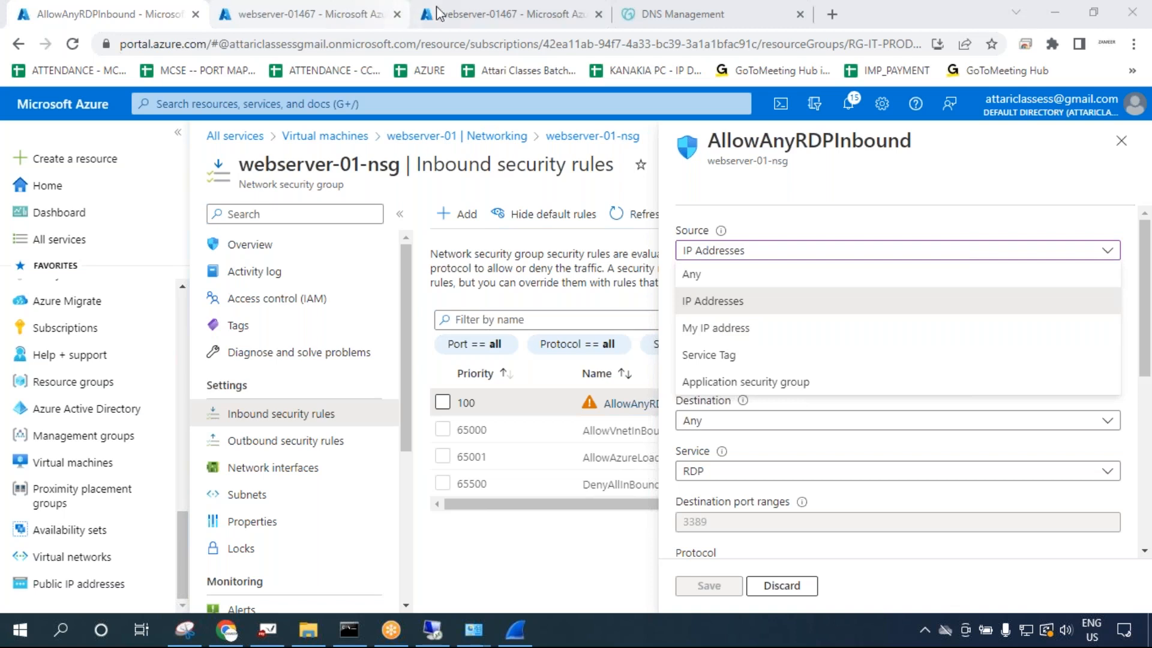
pyautogui.click(468, 15)
pyautogui.write('what is my ip')
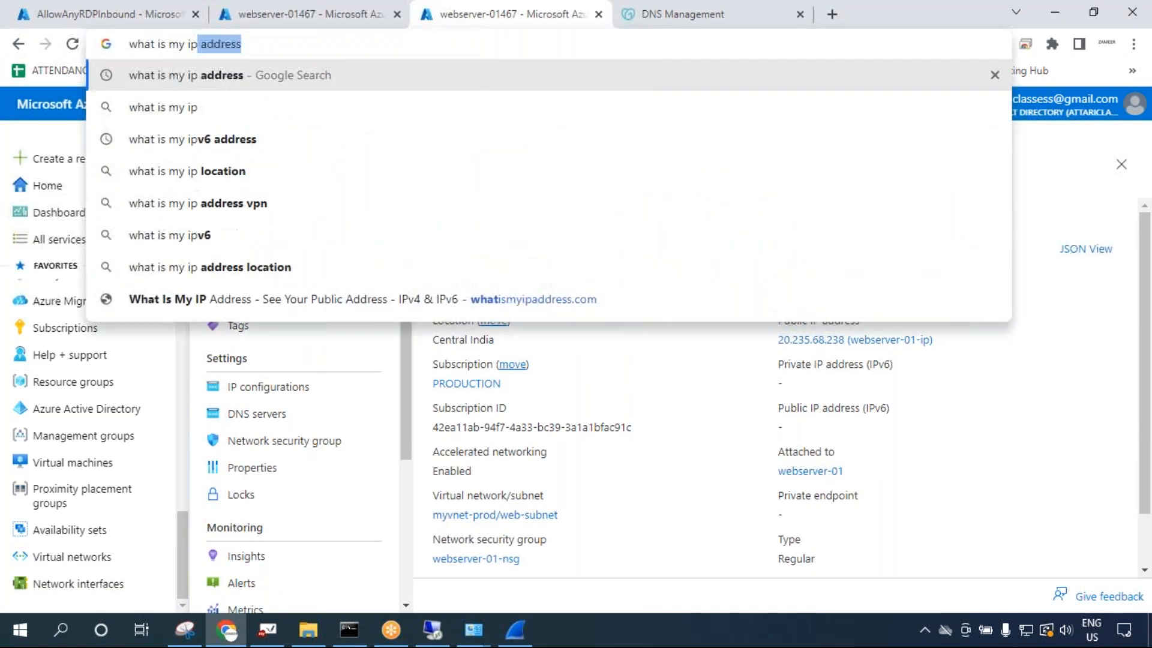
pyautogui.press('Return')
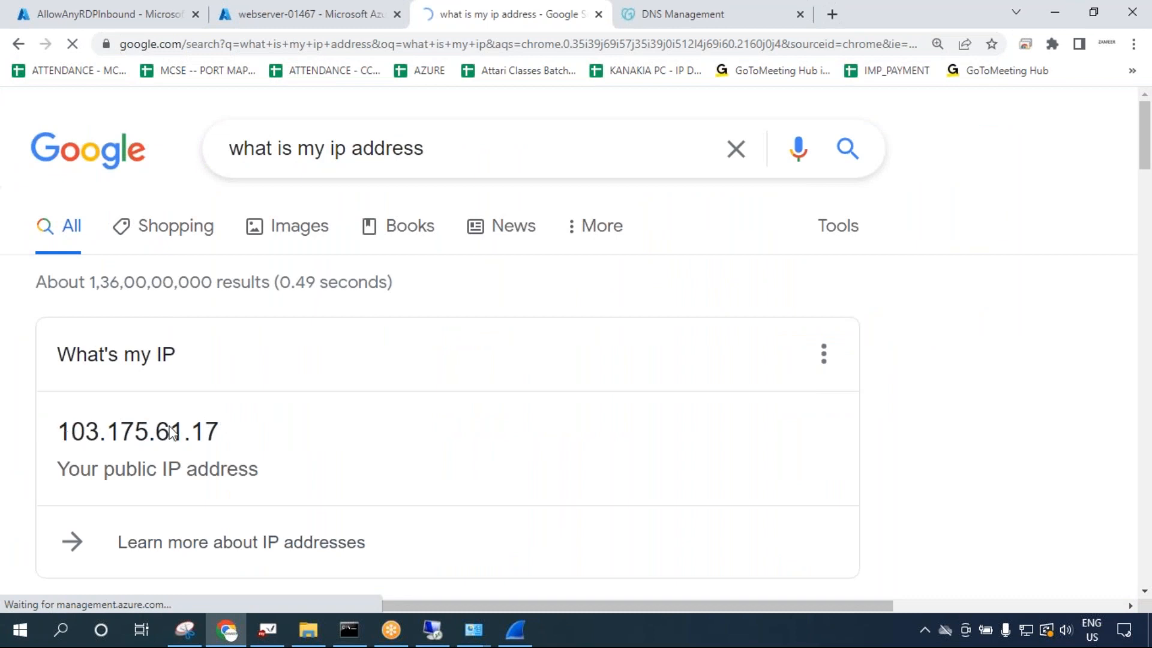
pyautogui.doubleClick(233, 424)
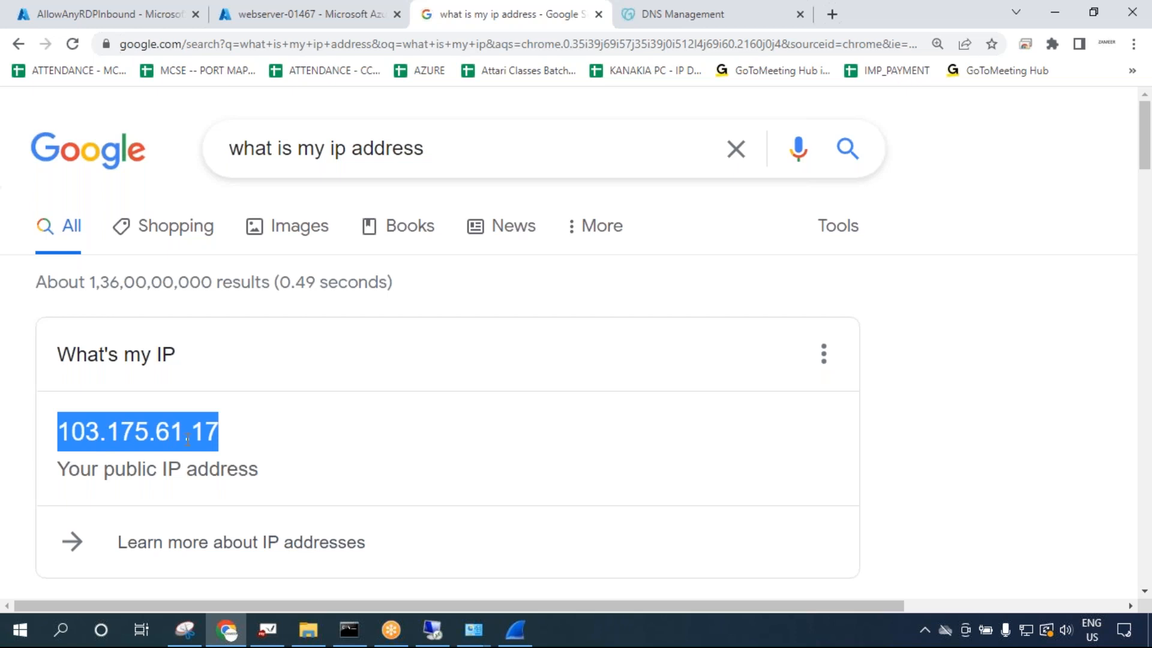
pyautogui.click(133, 15)
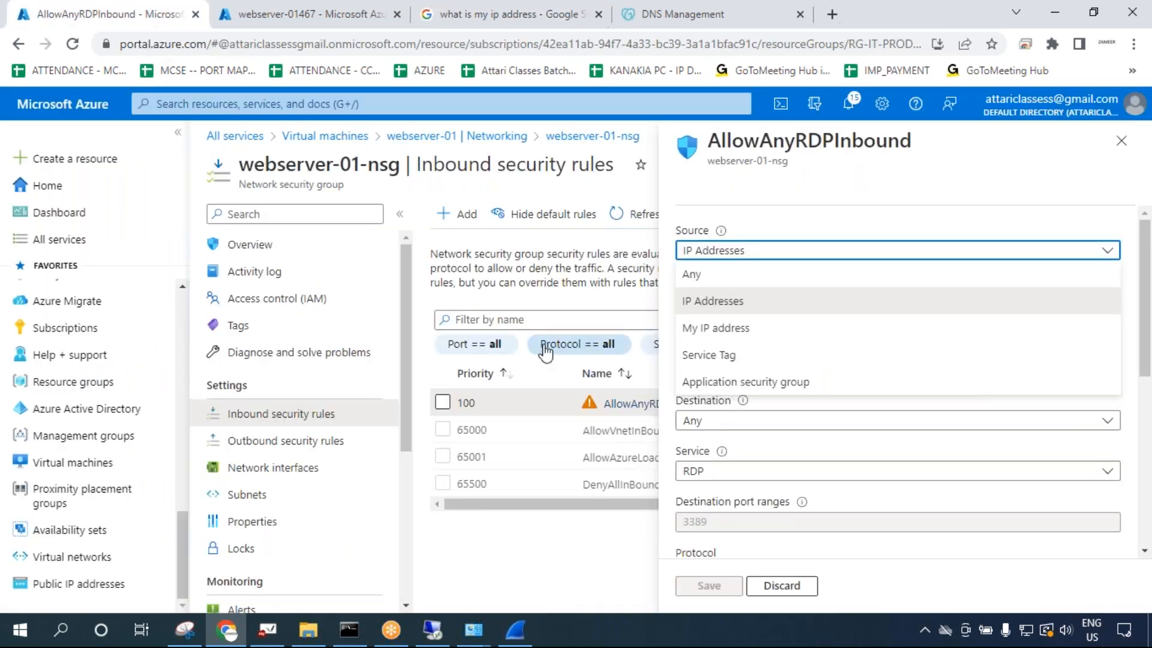
pyautogui.click(729, 328)
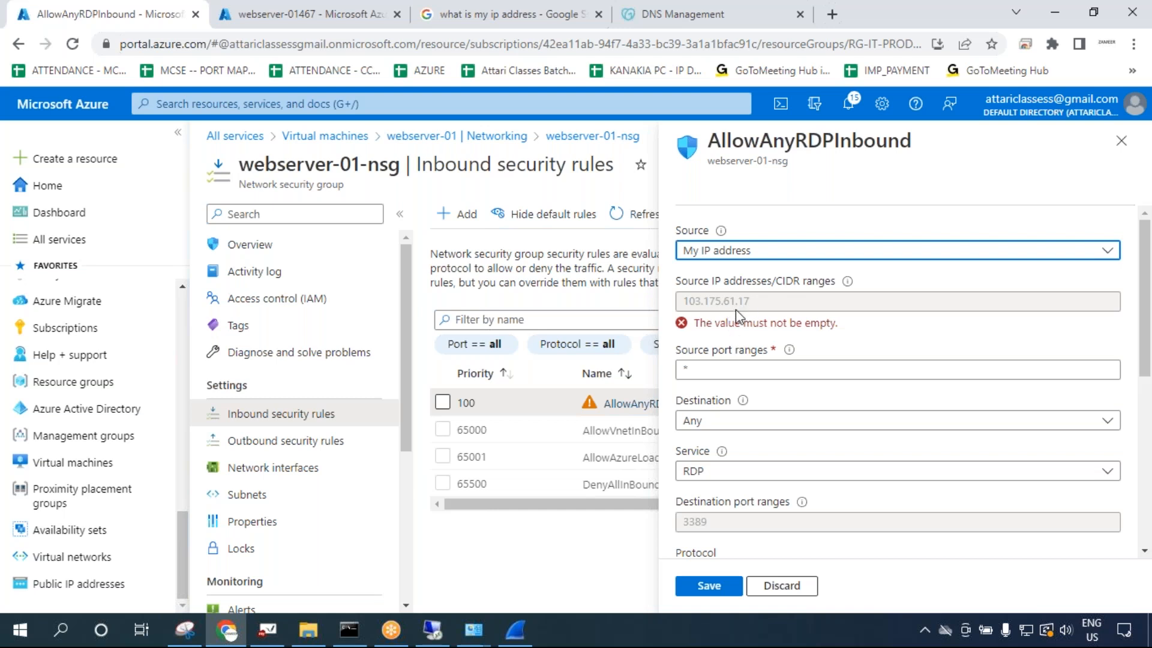
pyautogui.click(725, 250)
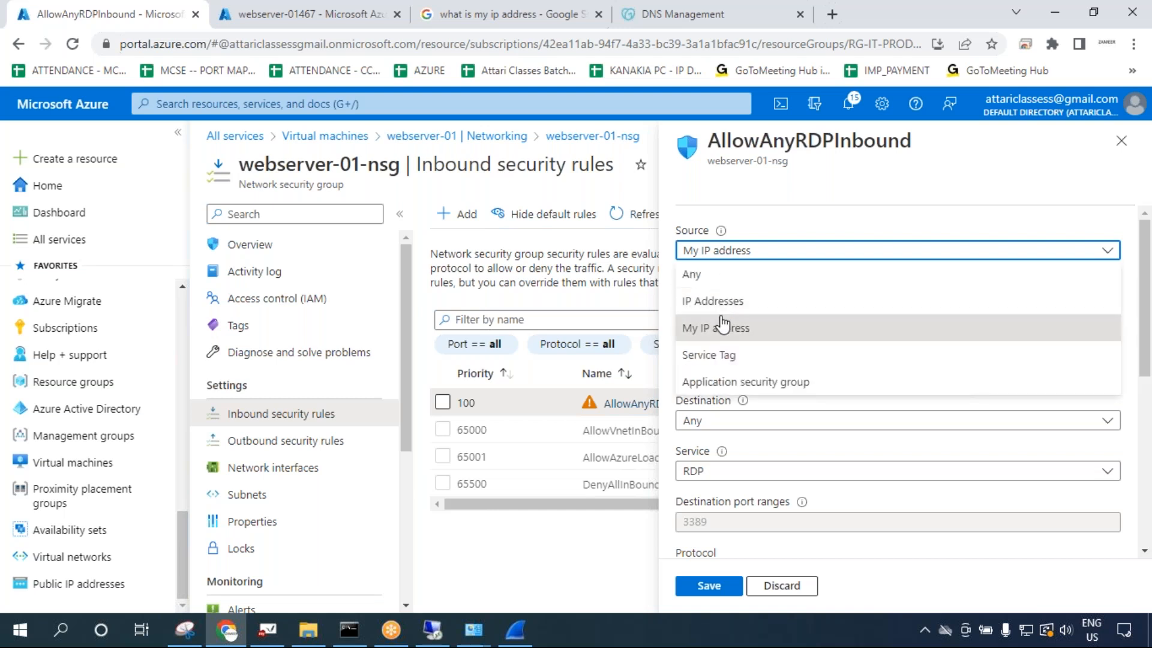
pyautogui.click(757, 302)
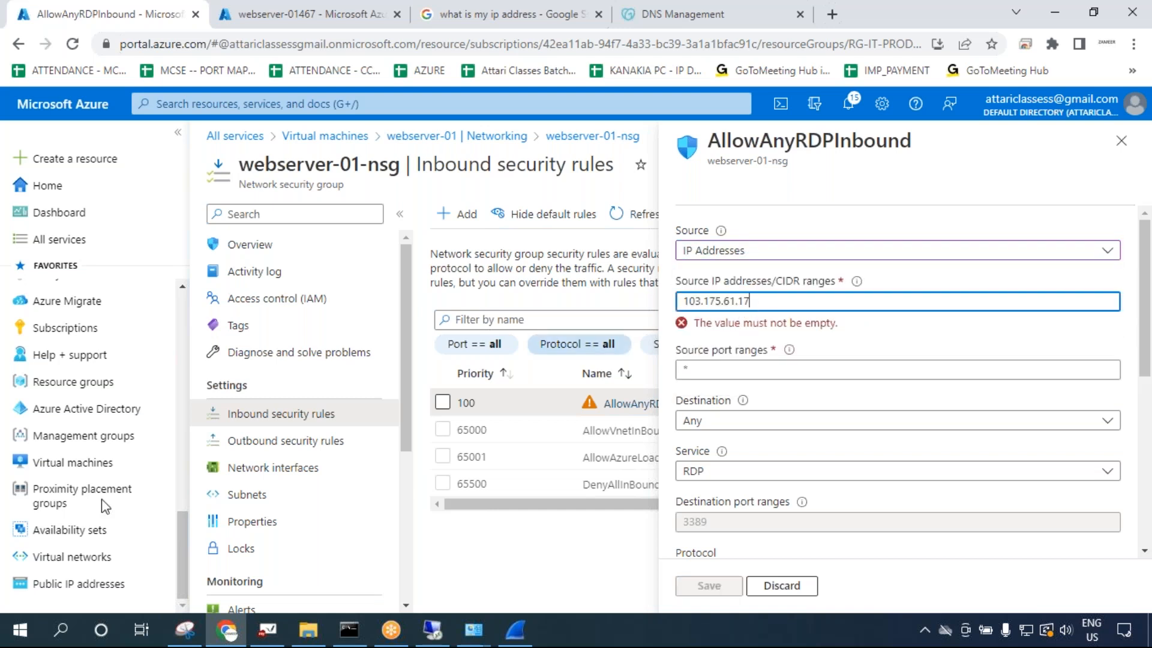
pyautogui.write('/32')
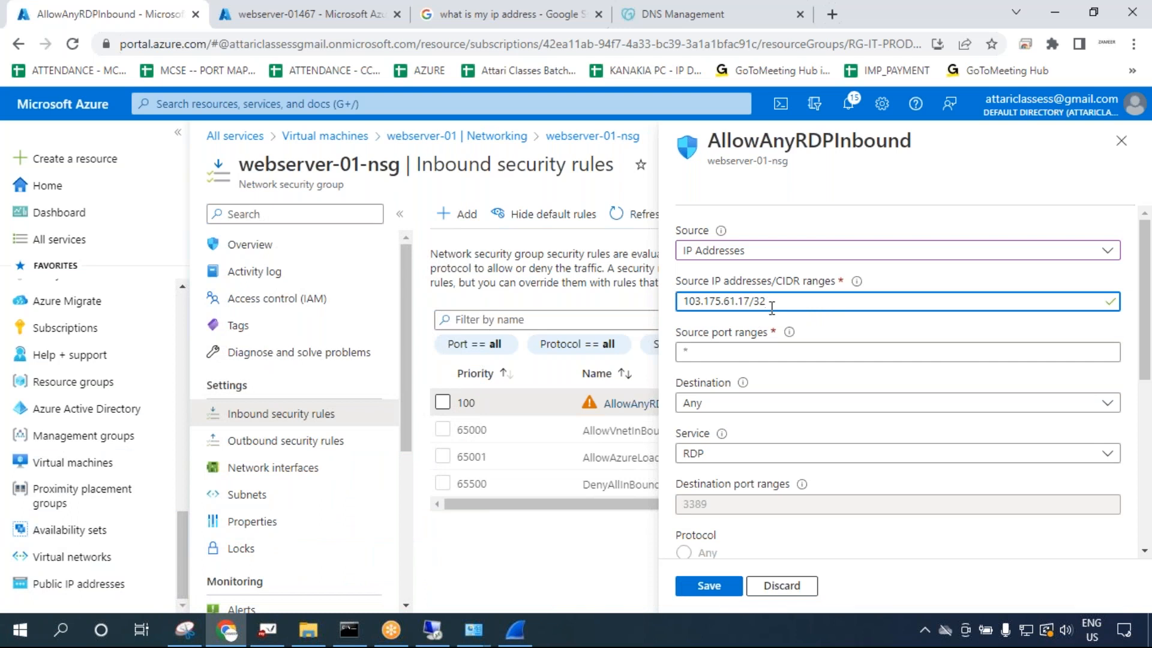
# Compare the address entered as the rule's source with the public IP address in the web search result.
pyautogui.moveTo(770, 303); pyautogui.dragTo(654, 314)
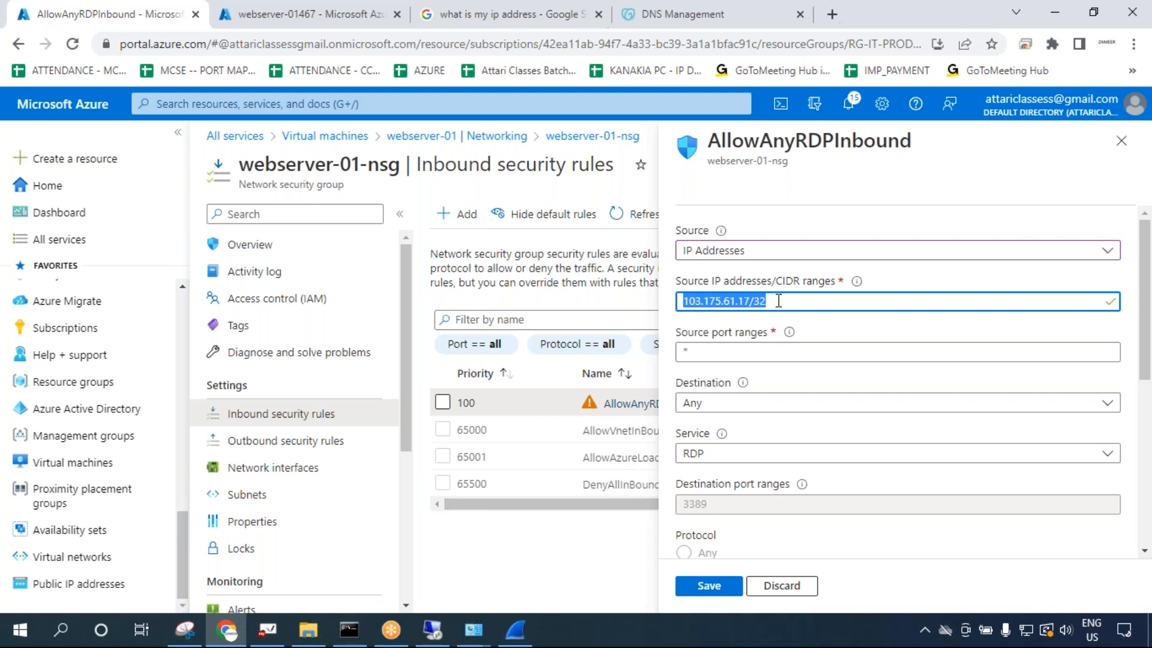
pyautogui.click(749, 300)
pyautogui.moveTo(748, 300); pyautogui.dragTo(662, 303)
pyautogui.click(427, 23)
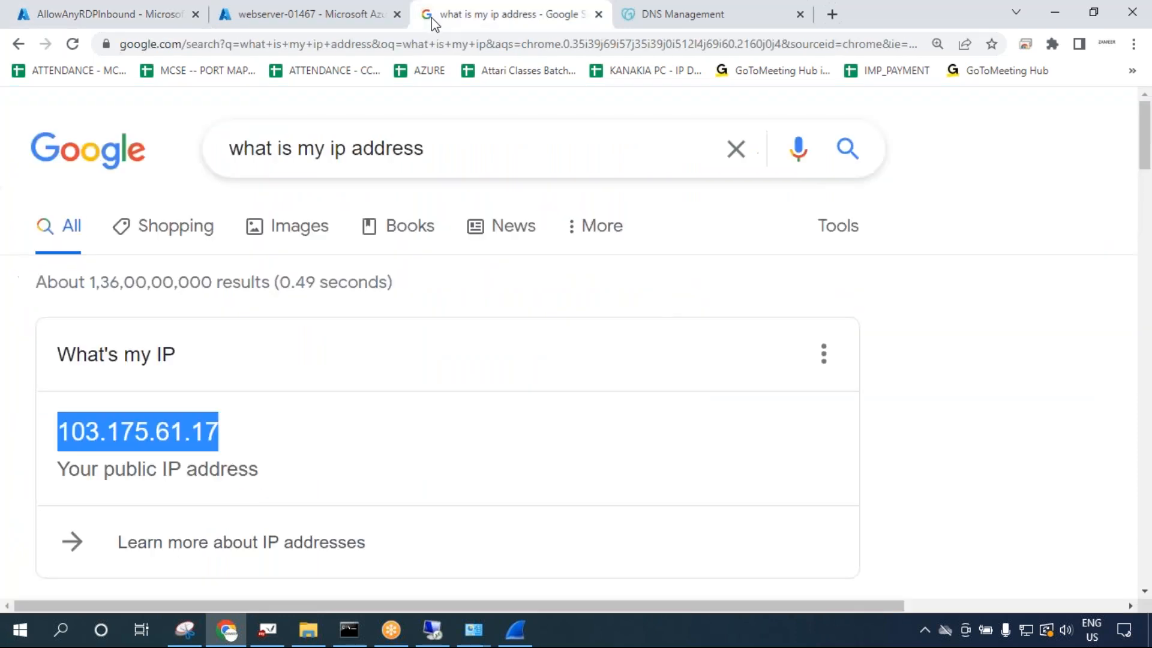
pyautogui.moveTo(452, 146); pyautogui.dragTo(208, 148)
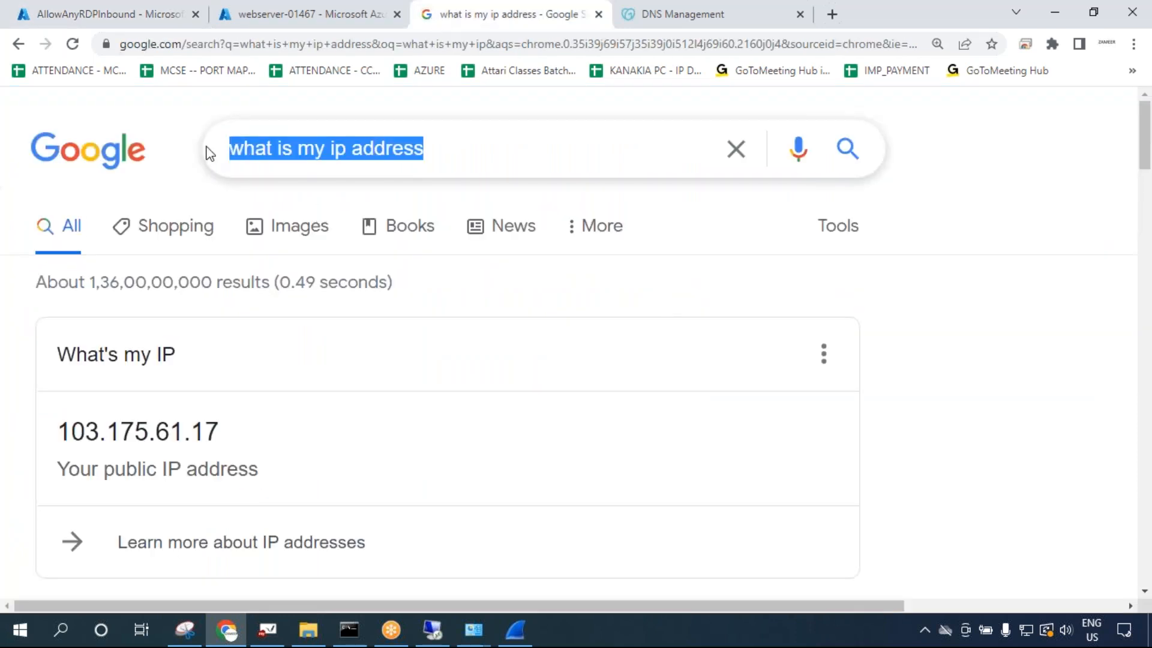
pyautogui.moveTo(220, 432); pyautogui.dragTo(51, 434)
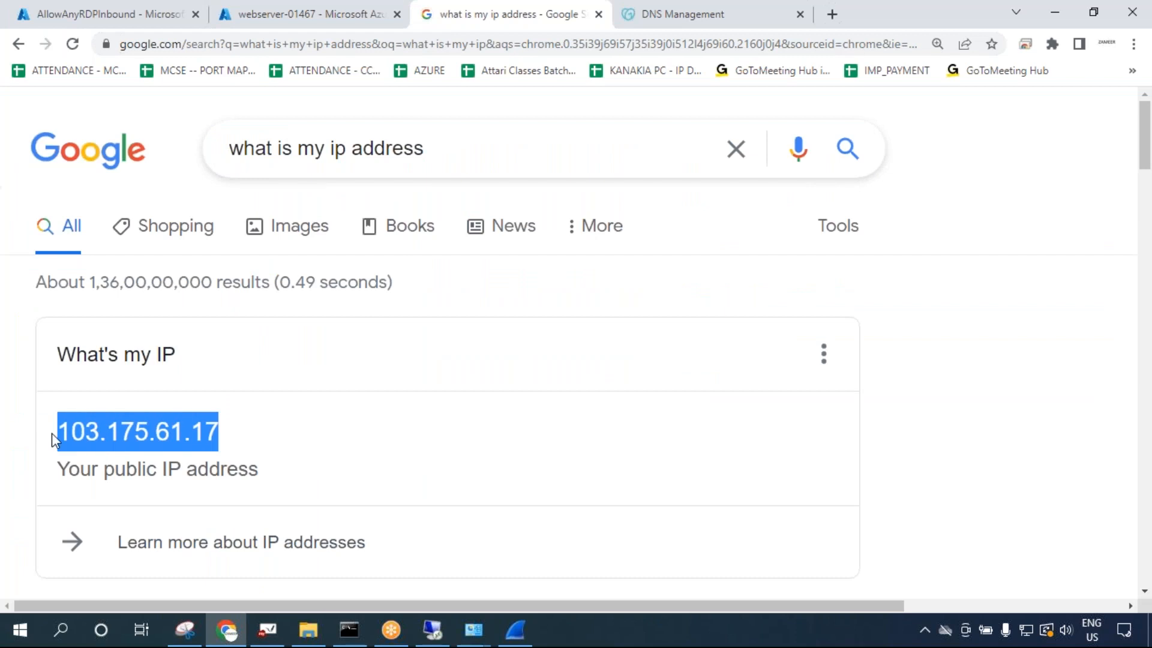
pyautogui.click(136, 12)
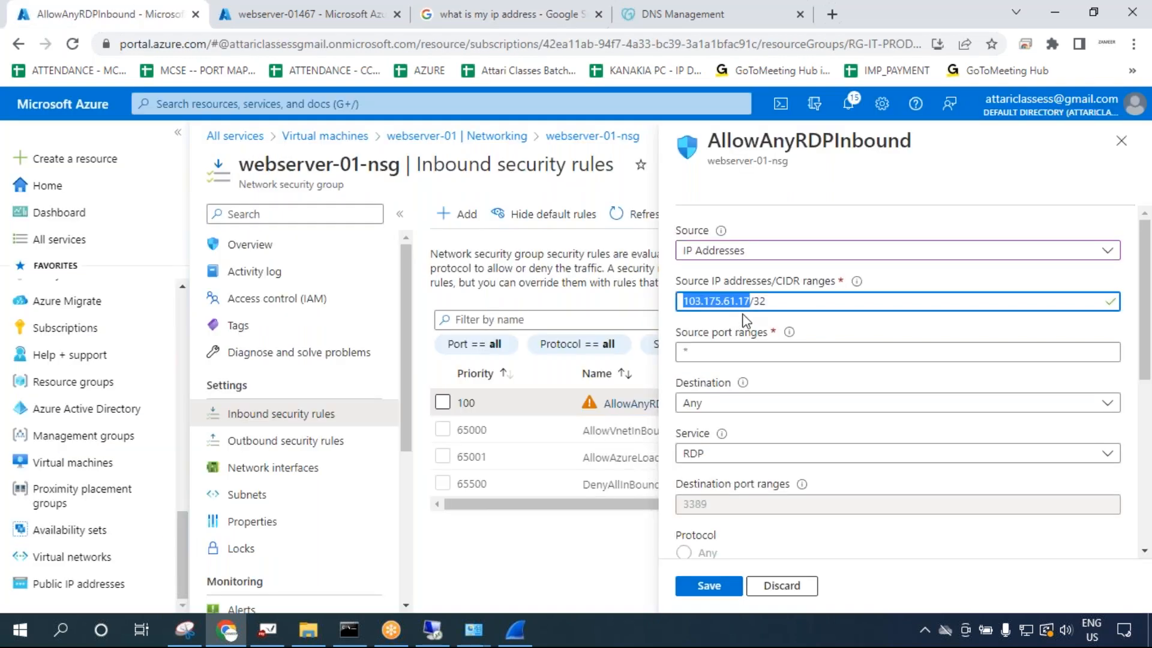
# Remove the /32 suffix from the rule's source address, leaving 103.175.61.17.
pyautogui.click(773, 300)
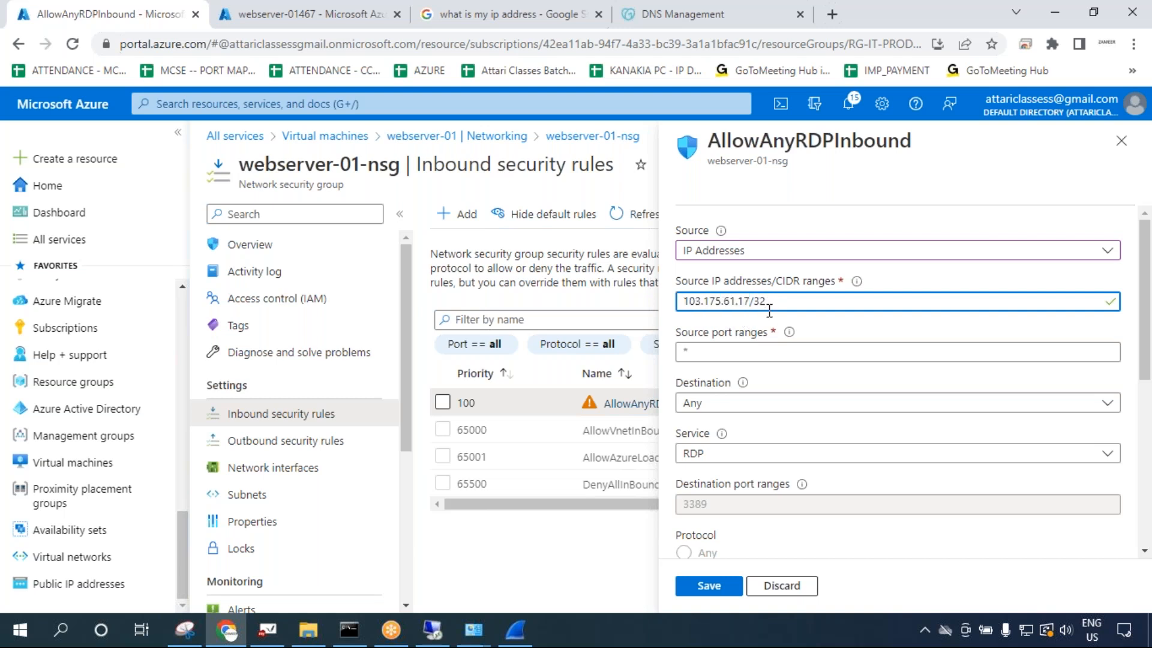
pyautogui.moveTo(772, 301); pyautogui.dragTo(762, 301)
pyautogui.press('BackSpace')
pyautogui.press('BackSpace')
pyautogui.write('32')
pyautogui.press('BackSpace')
pyautogui.press('BackSpace')
pyautogui.click(803, 331)
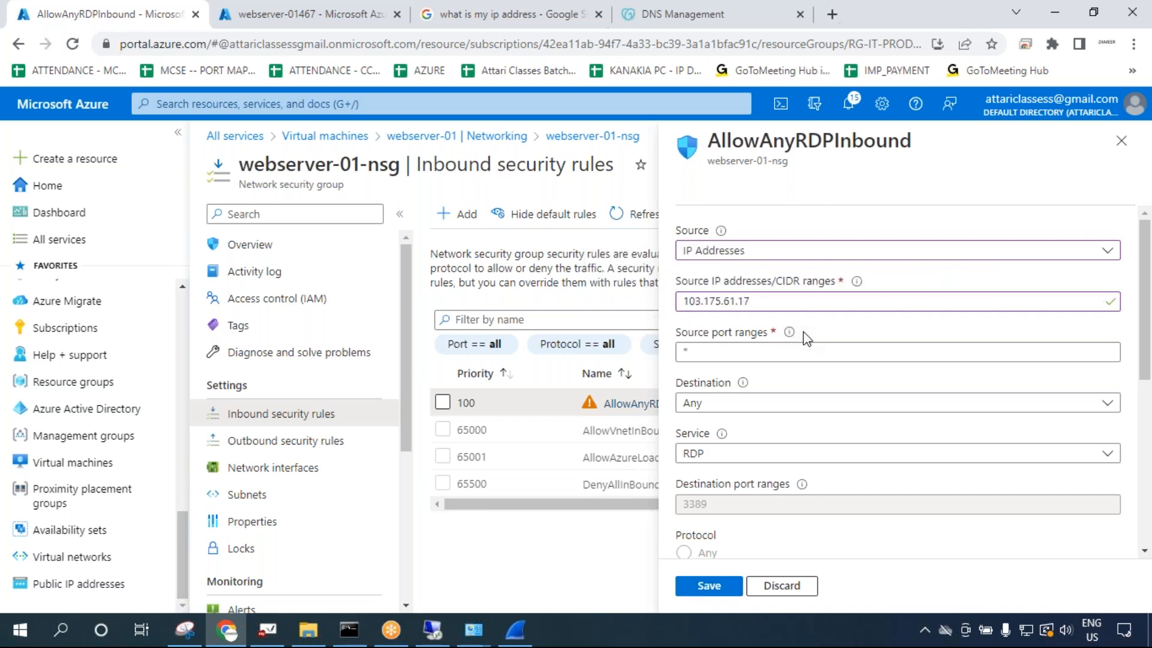
# Try the /32 suffix on the source address once more, remove it, and save the rule with 103.175.61.17 as the source.
pyautogui.click(754, 297)
pyautogui.hotkey('ctrl', 'a')
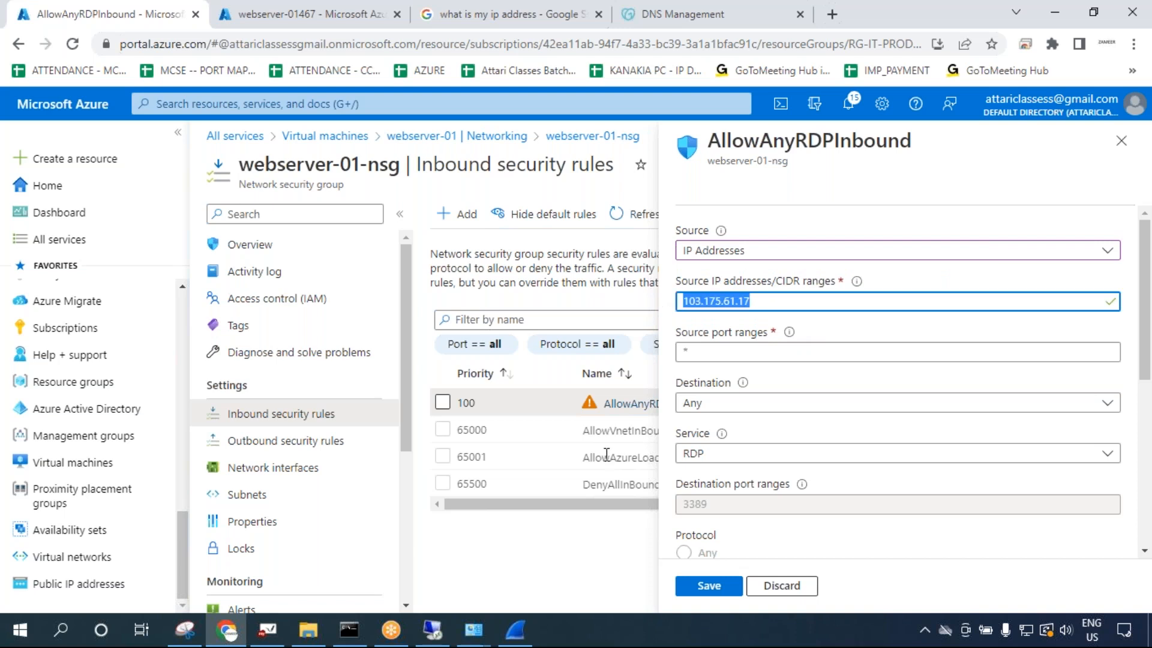
pyautogui.press('End')
pyautogui.write('/32')
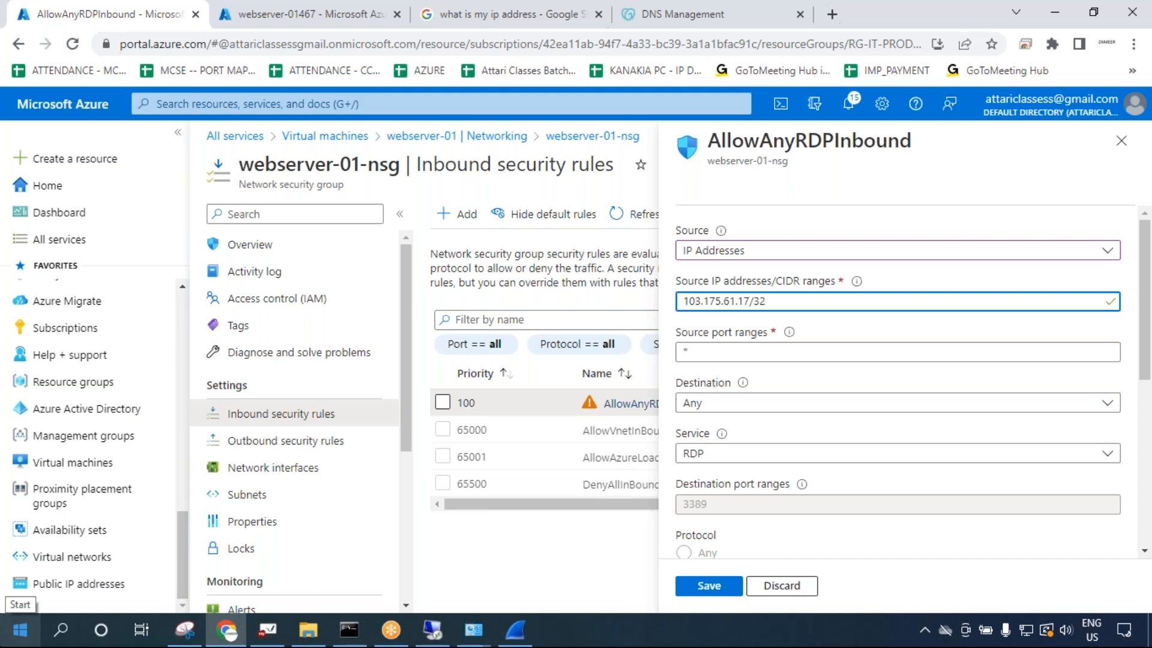
pyautogui.press('BackSpace')
pyautogui.press('BackSpace')
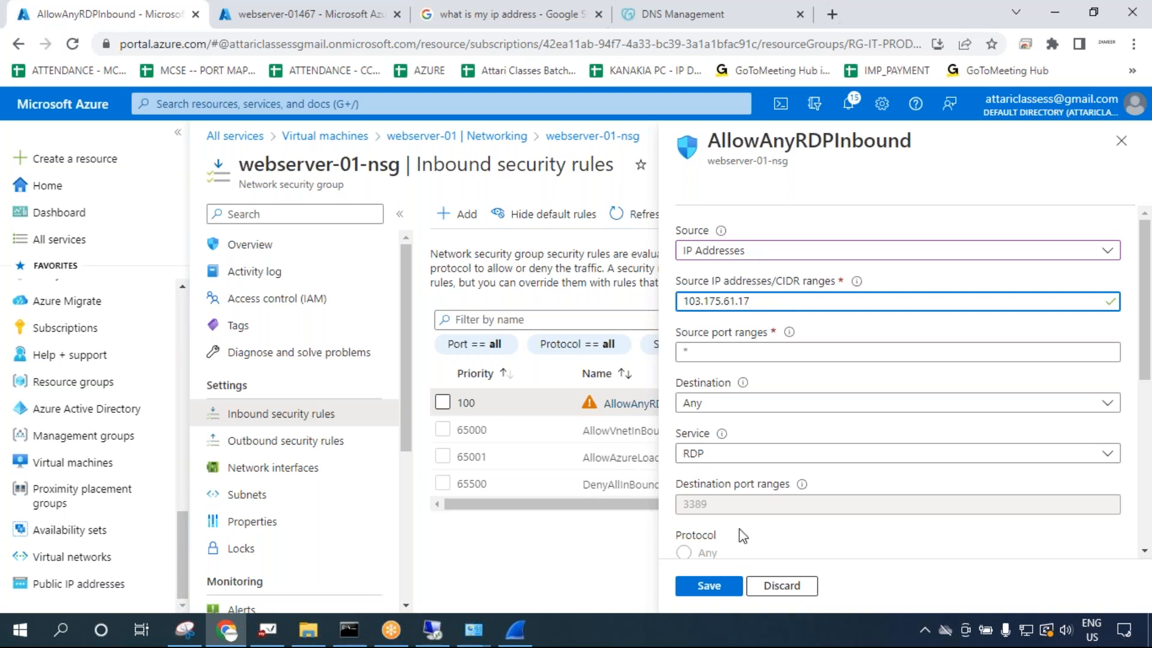
pyautogui.click(724, 588)
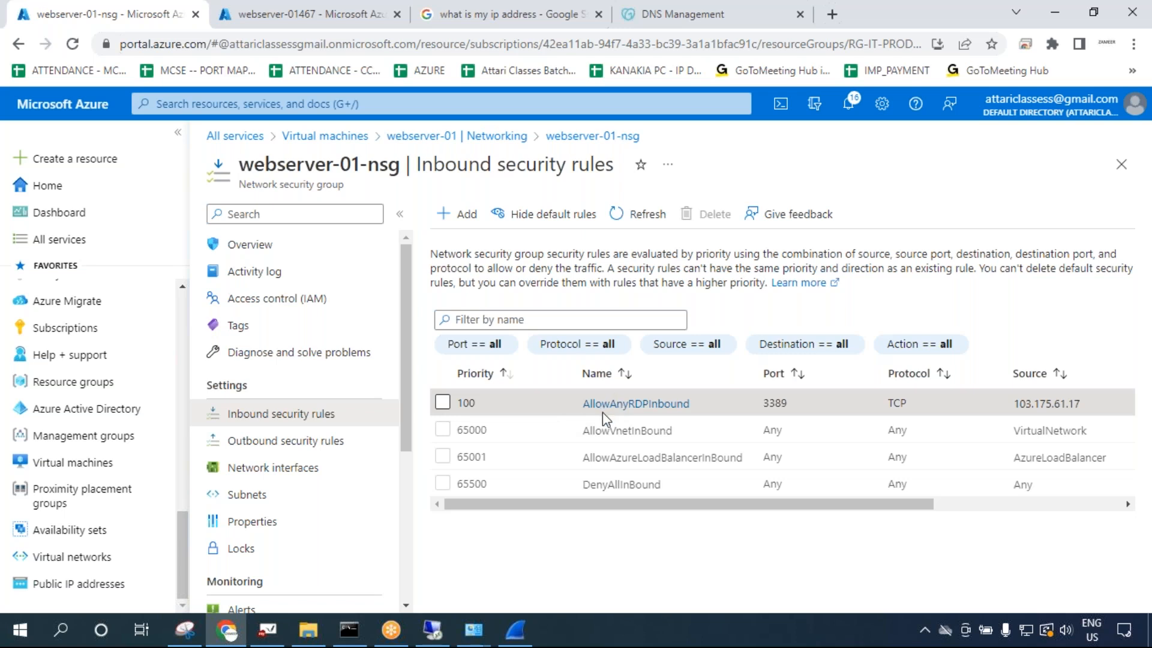
# Reopen the saved AllowAnyRDPInbound rule to review its source address and close it without changes.
pyautogui.click(668, 406)
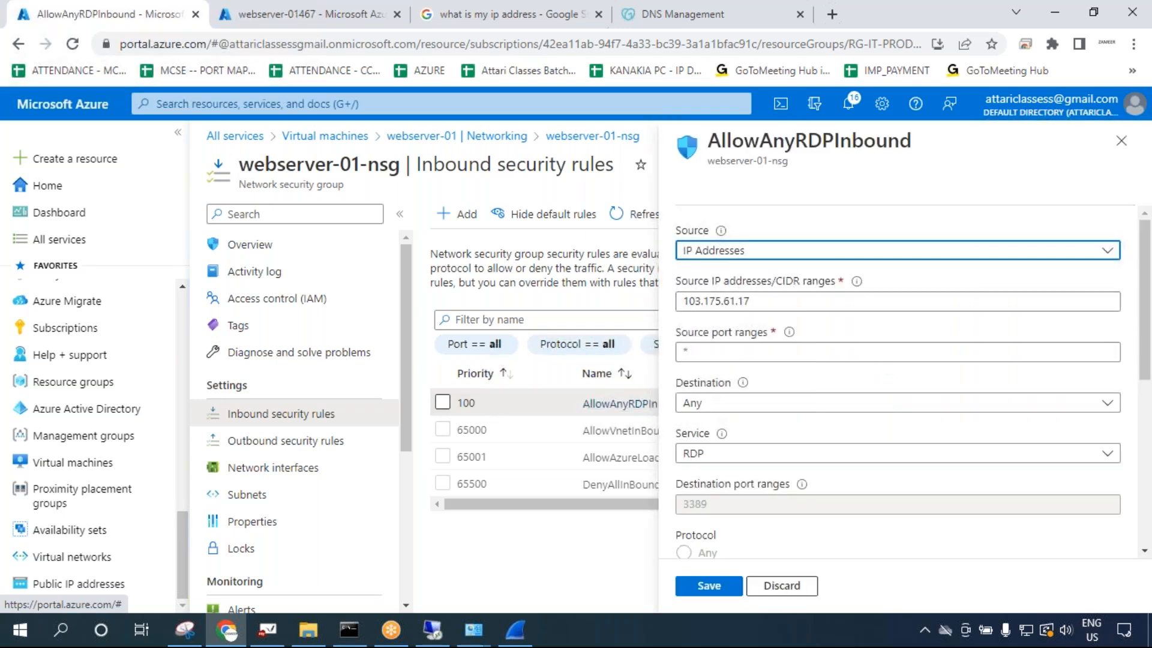
pyautogui.click(749, 299)
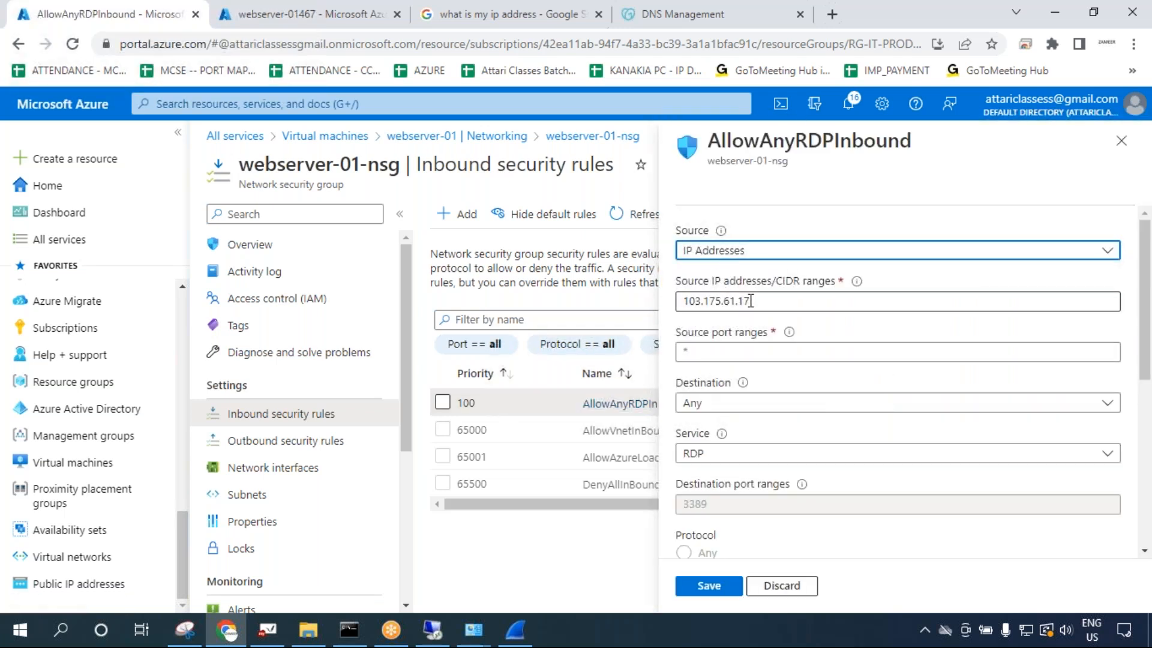
pyautogui.click(854, 77)
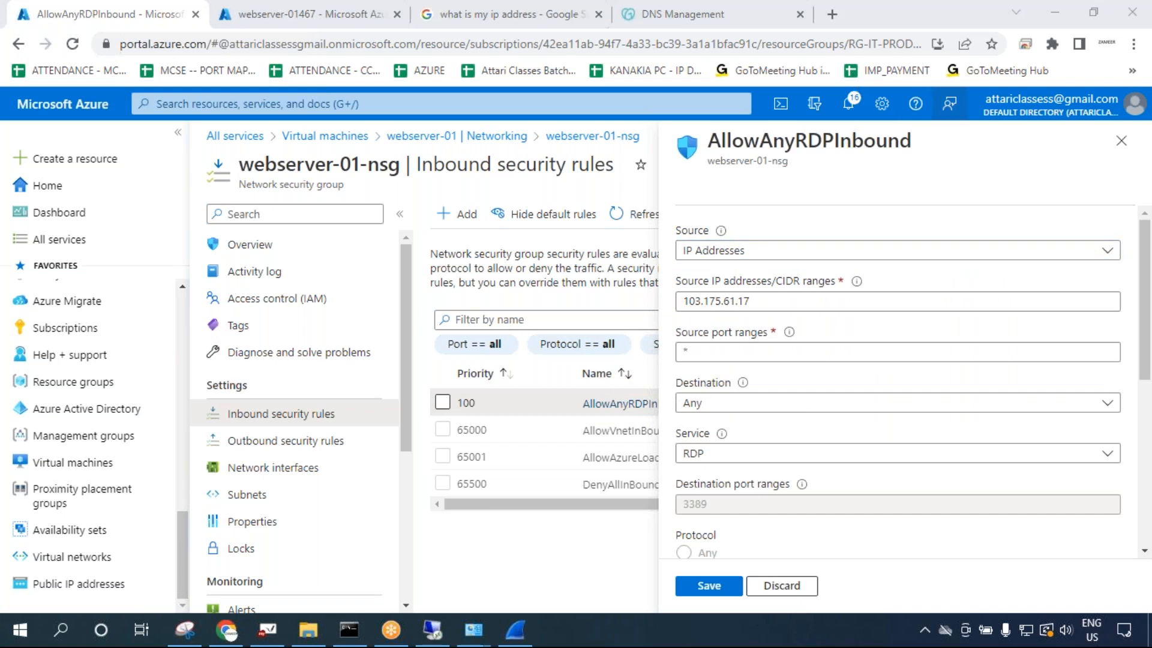
pyautogui.click(1121, 140)
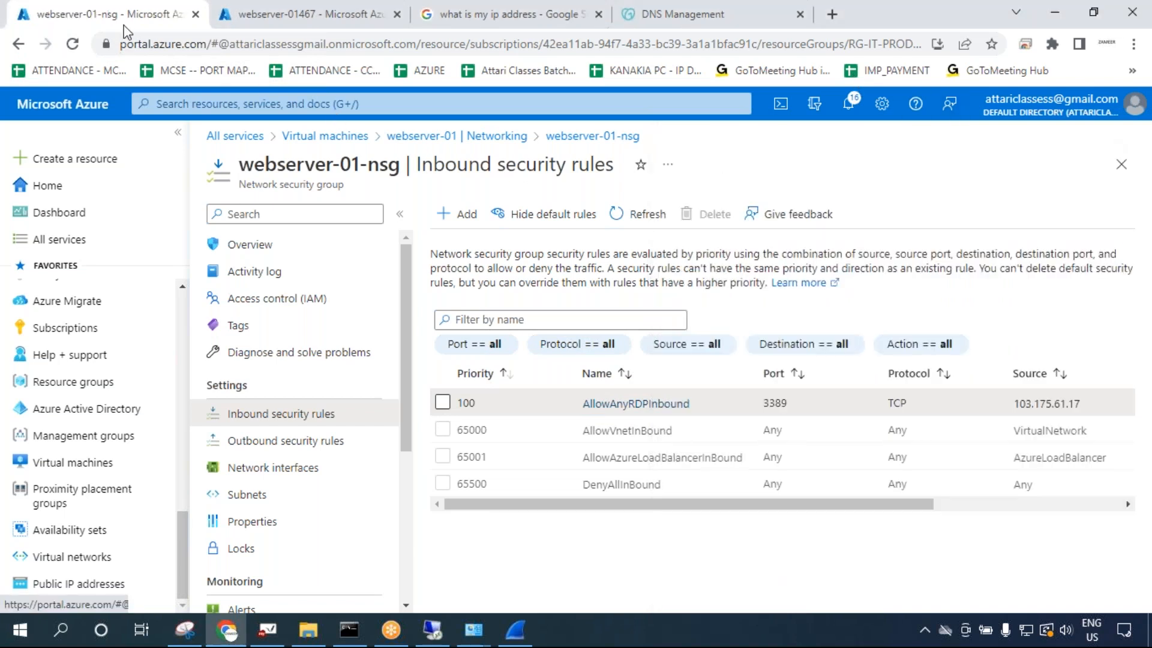
# Bring up the existing Remote Desktop session to the web server and close it.
pyautogui.click(430, 627)
pyautogui.moveTo(387, 5); pyautogui.dragTo(119, 18)
pyautogui.doubleClick(348, 18)
pyautogui.doubleClick(366, 18)
pyautogui.click(448, 16)
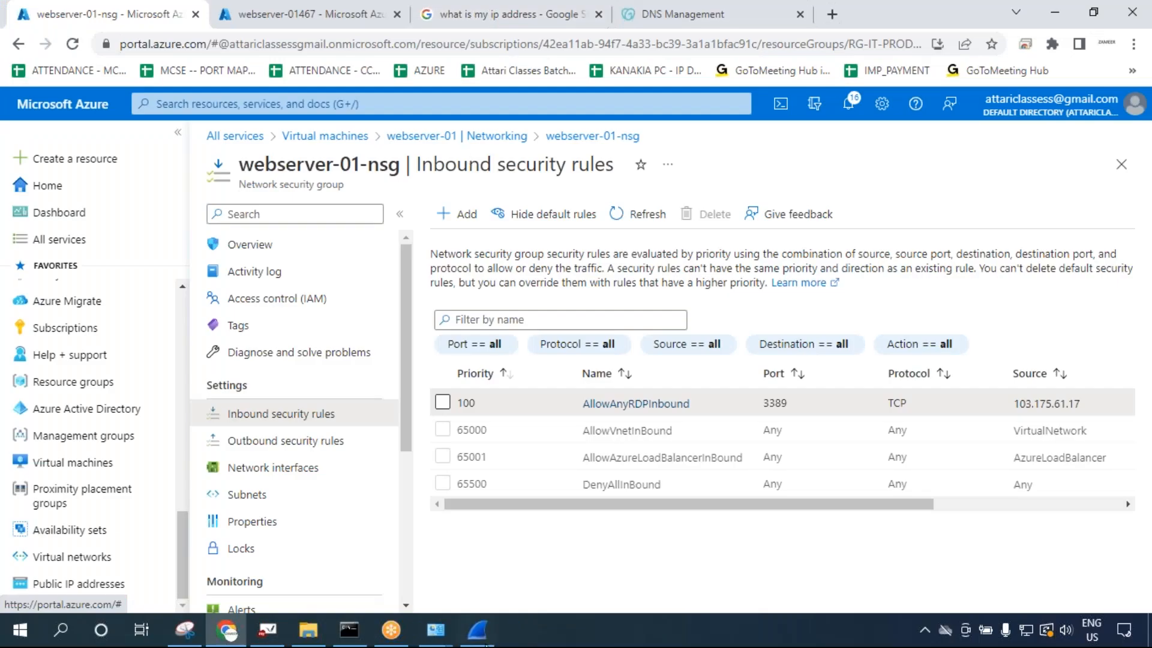
# Launch Remote Desktop Connection, connect to 20.235.68.238 with the account password, and accept the connection prompt.
pyautogui.click(71, 636)
pyautogui.write('mstsc')
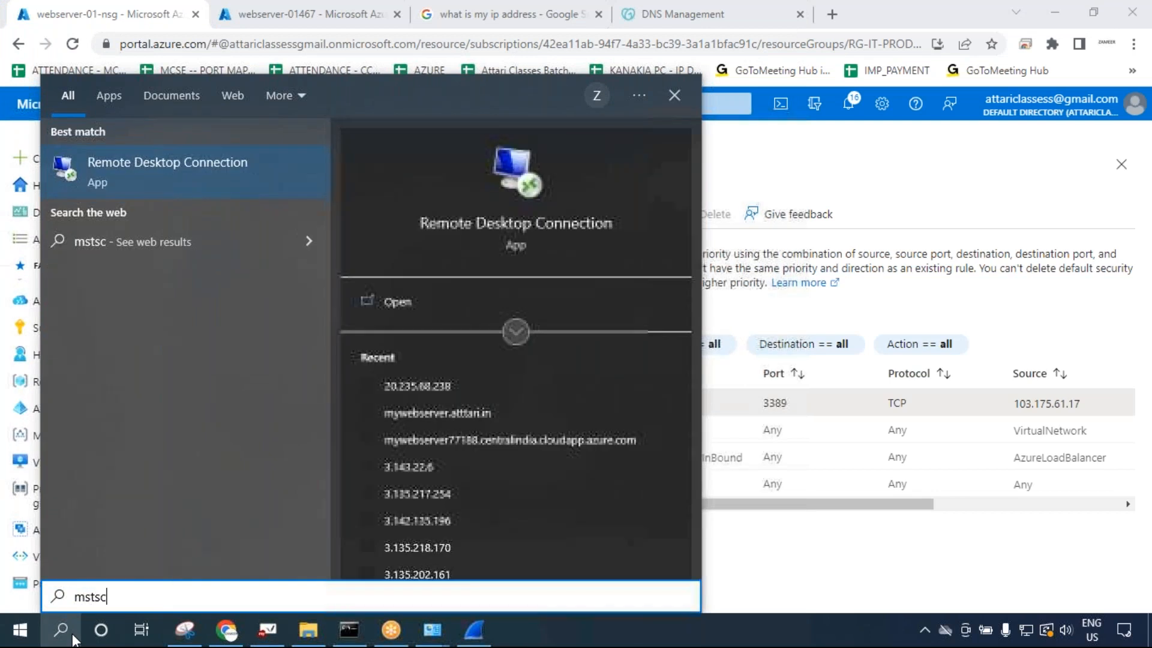
pyautogui.press('Return')
pyautogui.press('Return')
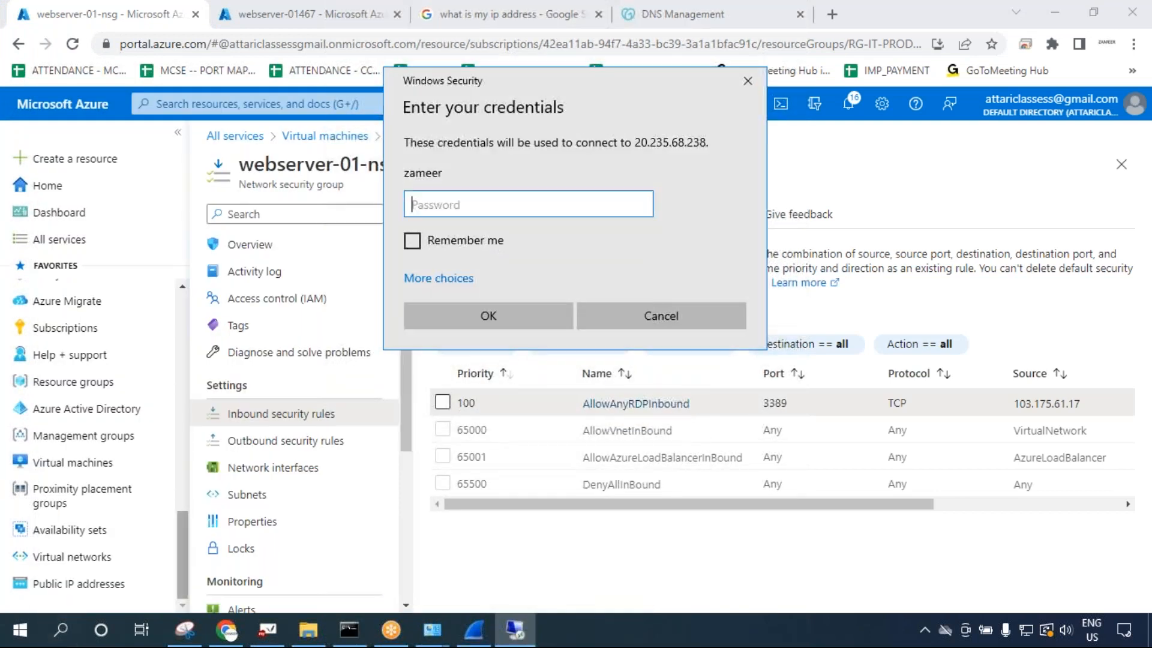
pyautogui.write('•••••••••••')
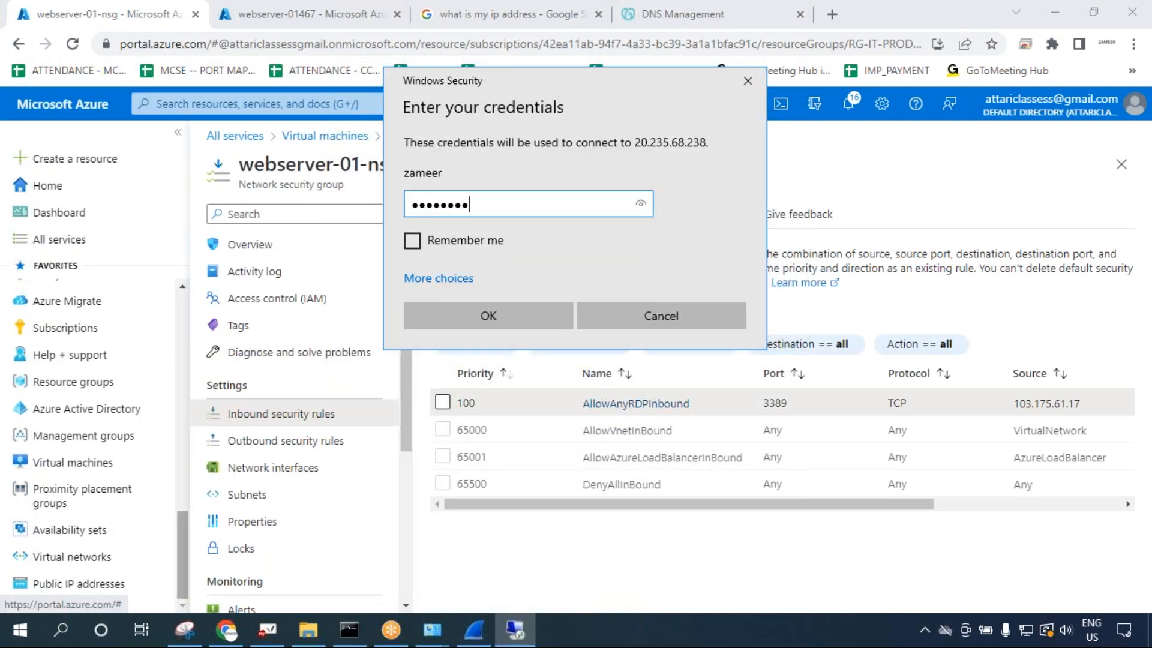
pyautogui.write('•')
pyautogui.press('Return')
pyautogui.click(624, 353)
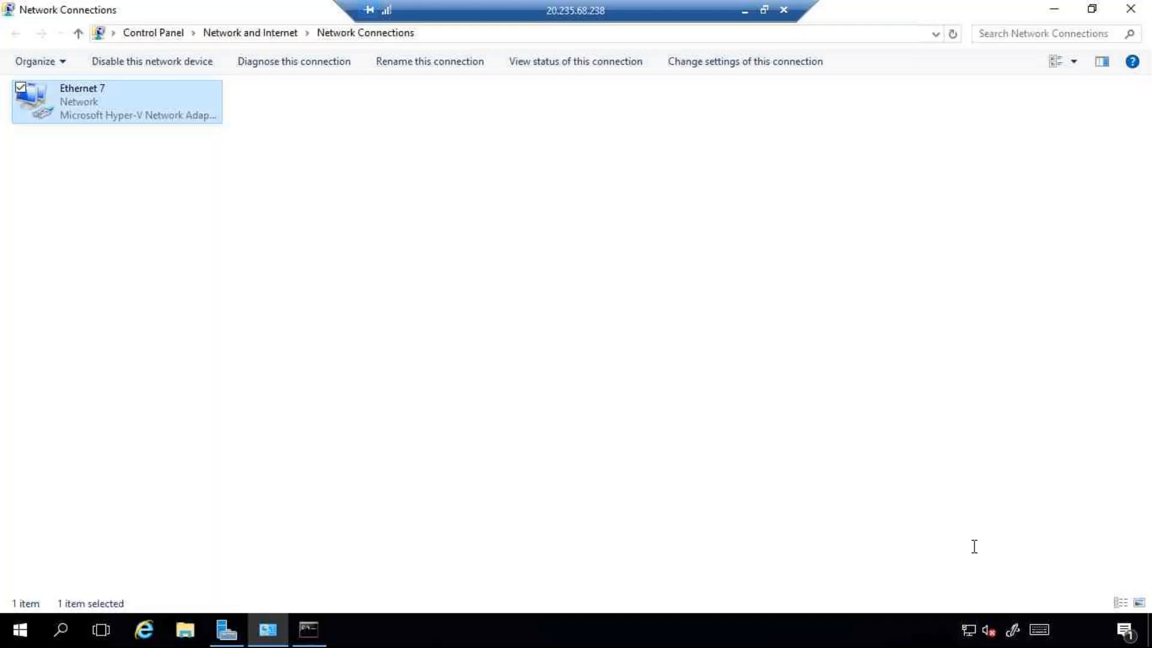
# Minimize the remote session, examine the web server's traffic in Wireshark, and check the remote session again before minimizing it.
pyautogui.moveTo(434, 8); pyautogui.dragTo(129, 8)
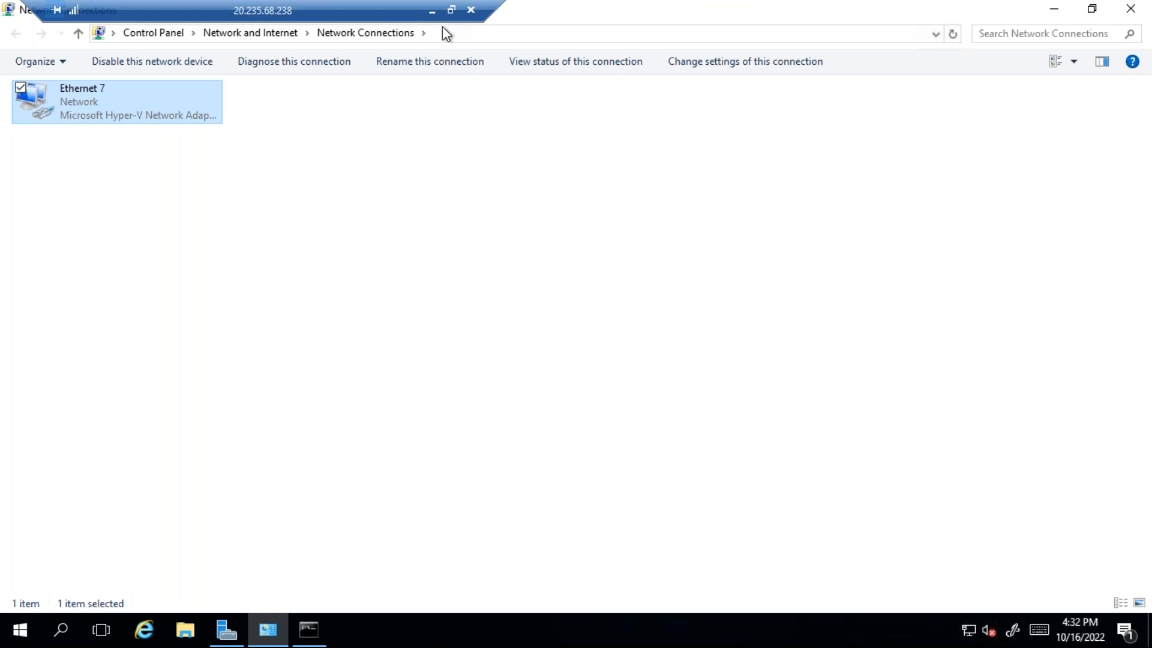
pyautogui.click(432, 11)
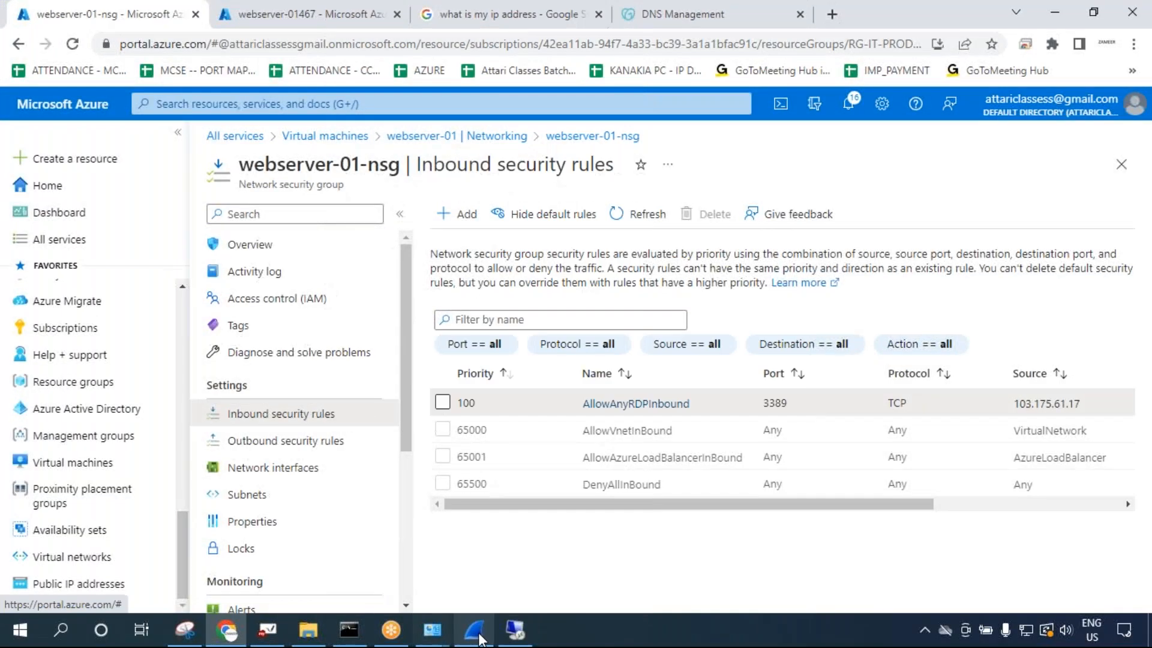
pyautogui.click(475, 632)
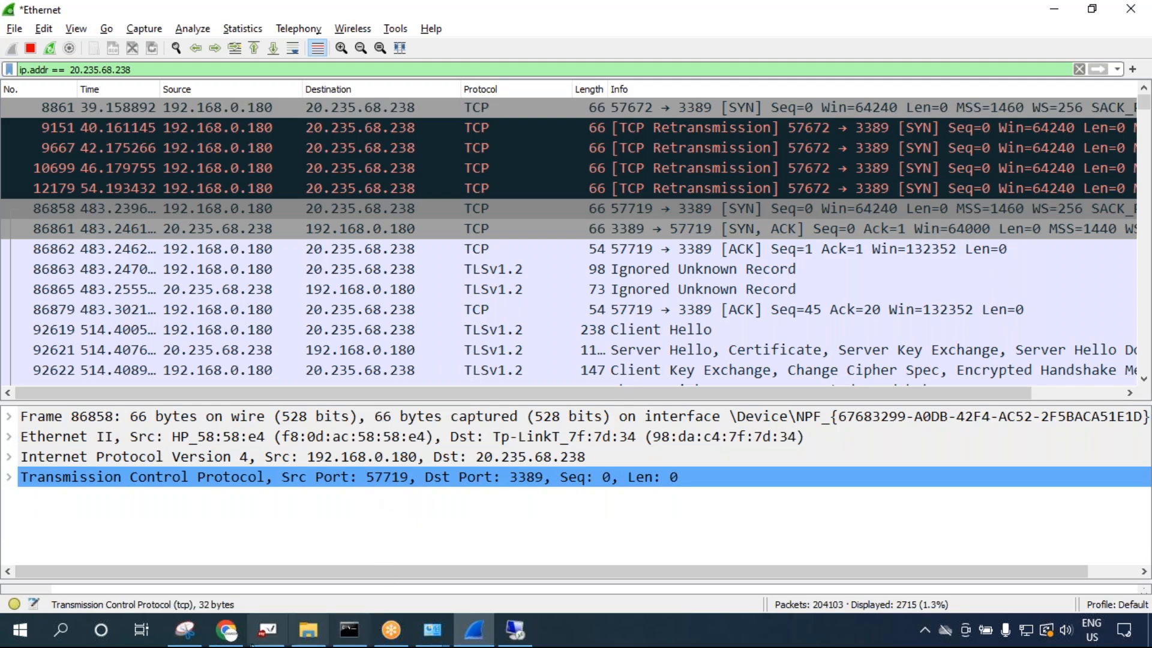
pyautogui.click(515, 630)
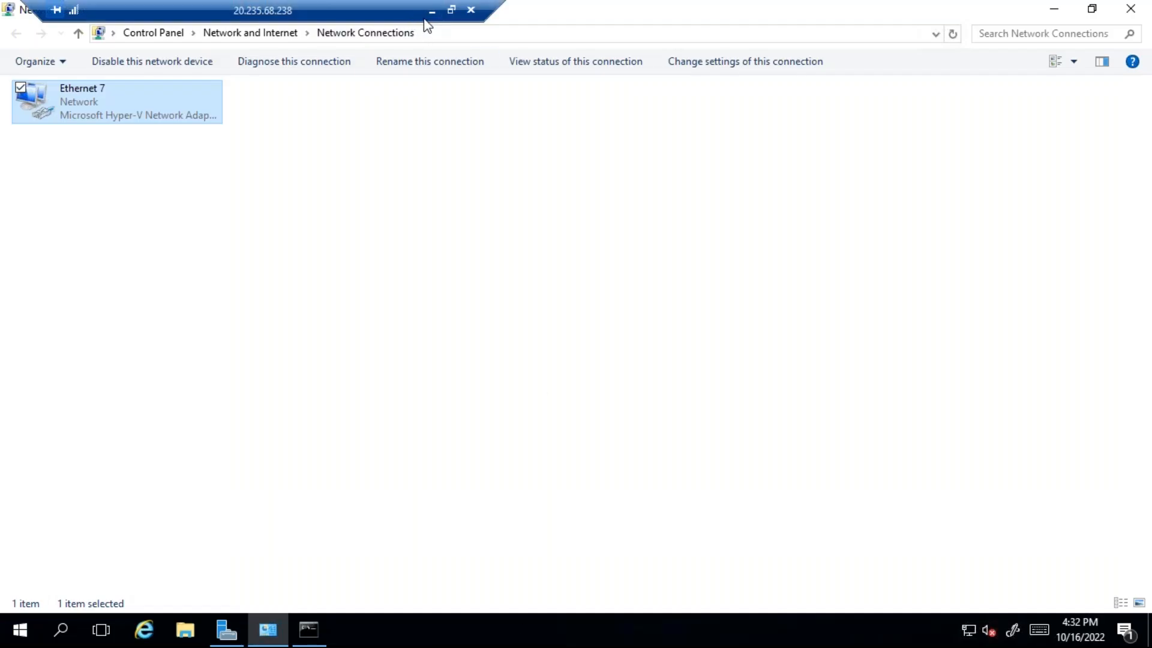
pyautogui.click(431, 11)
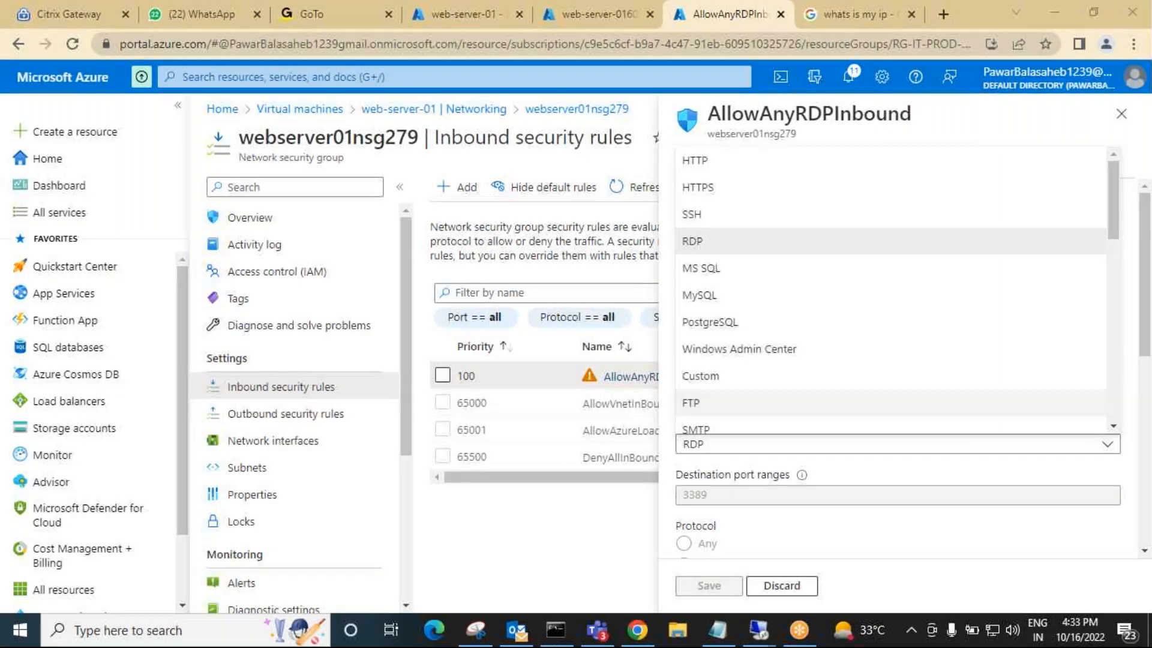
# Keep RDP as the service in webserver01nsg279's AllowAnyRDPInbound rule, set the source port ranges to *, and save the rule.
pyautogui.click(773, 460)
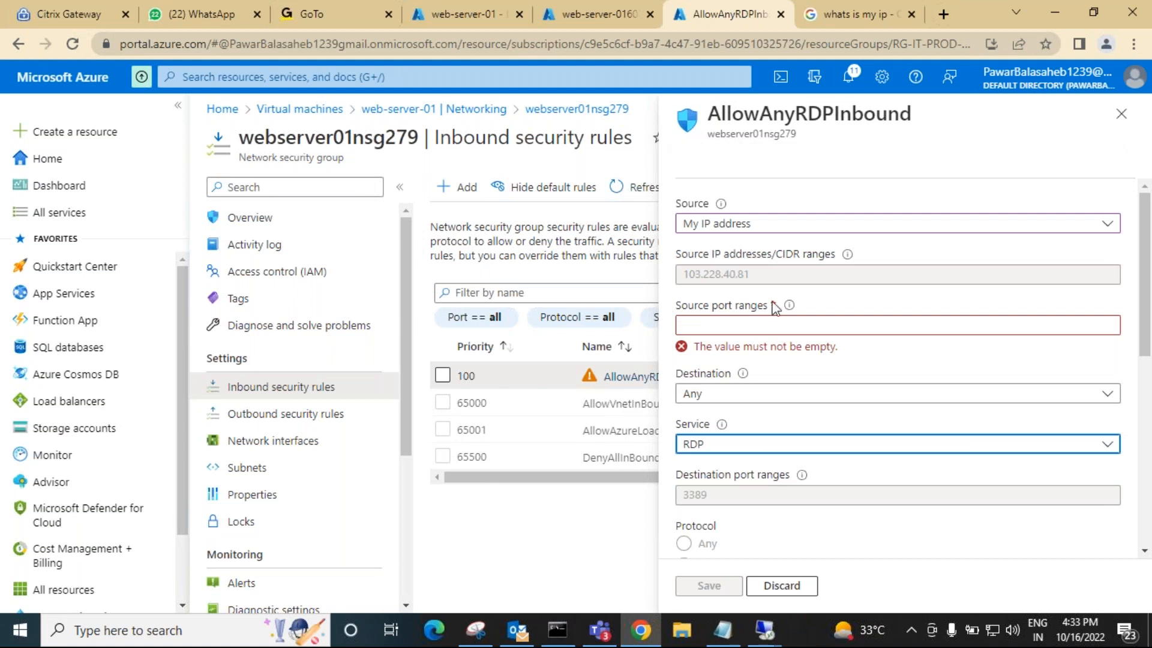
pyautogui.click(733, 327)
pyautogui.write('*')
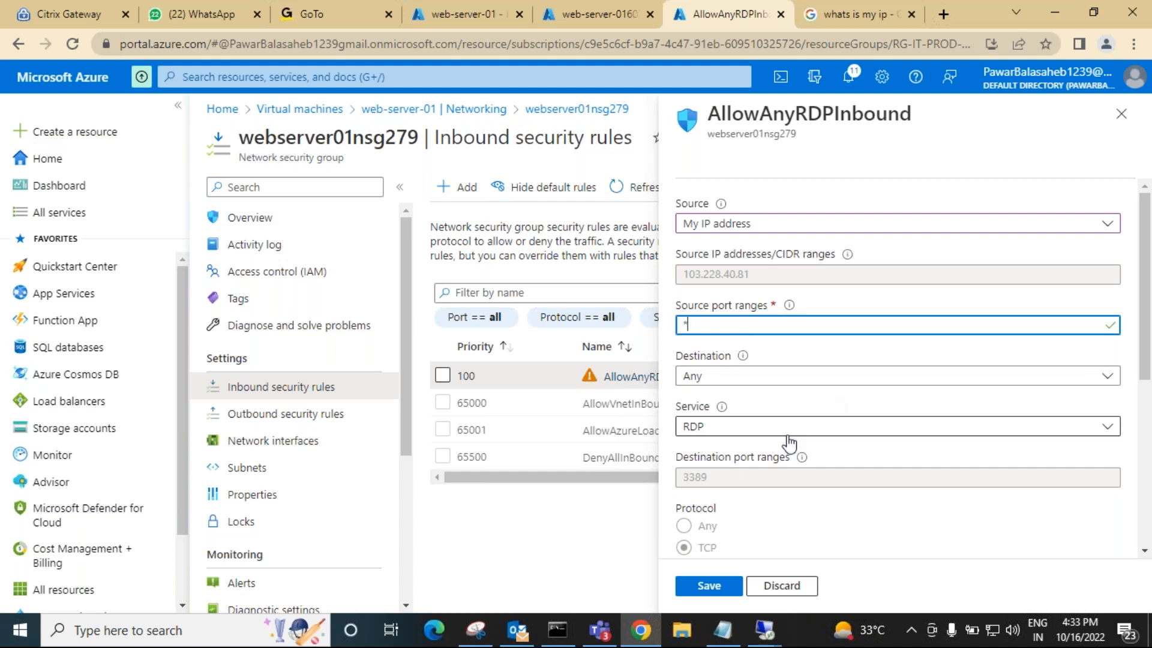
pyautogui.scroll(-2, 765, 468)
pyautogui.click(708, 586)
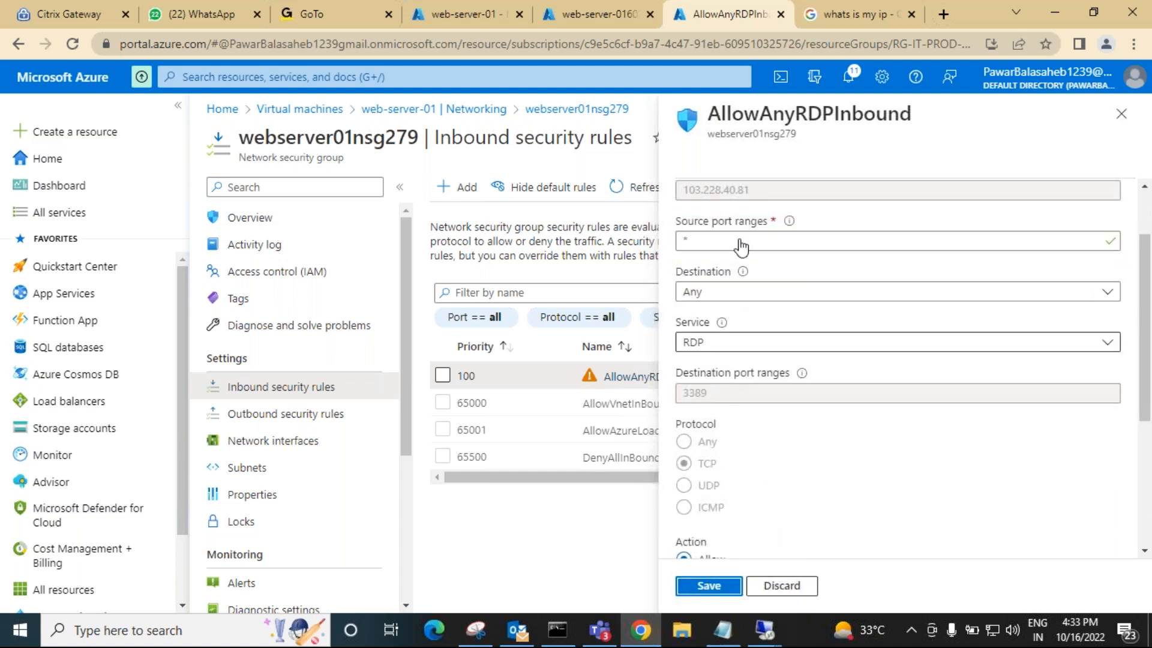
pyautogui.scroll(2, 750, 309)
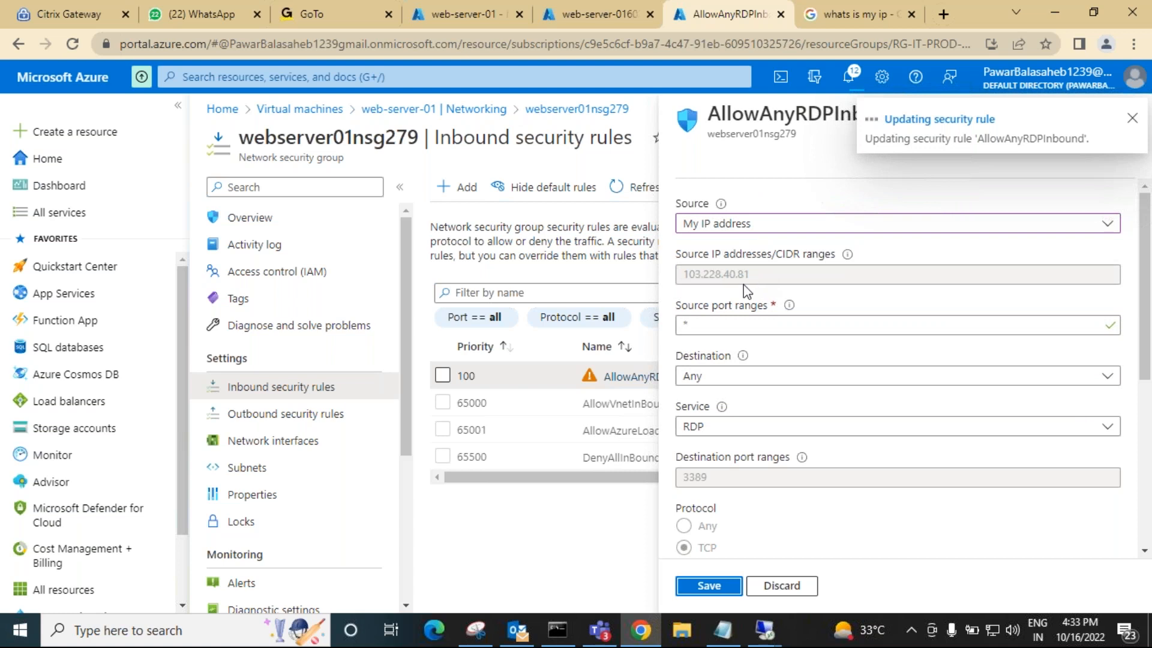
pyautogui.moveTo(641, 630)
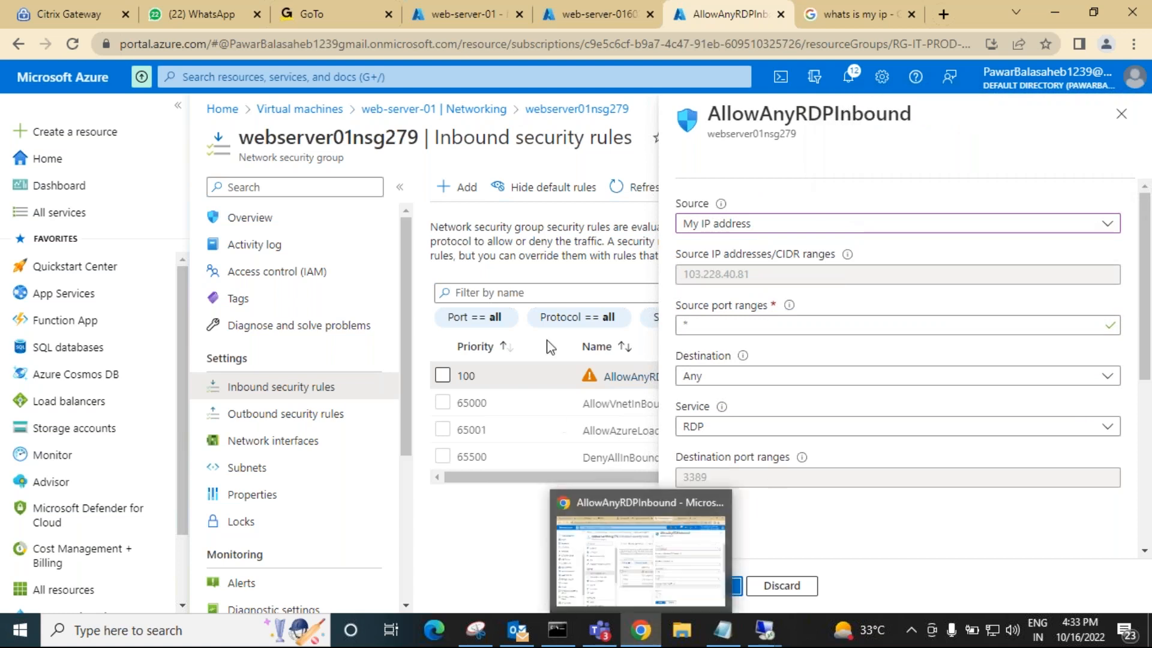
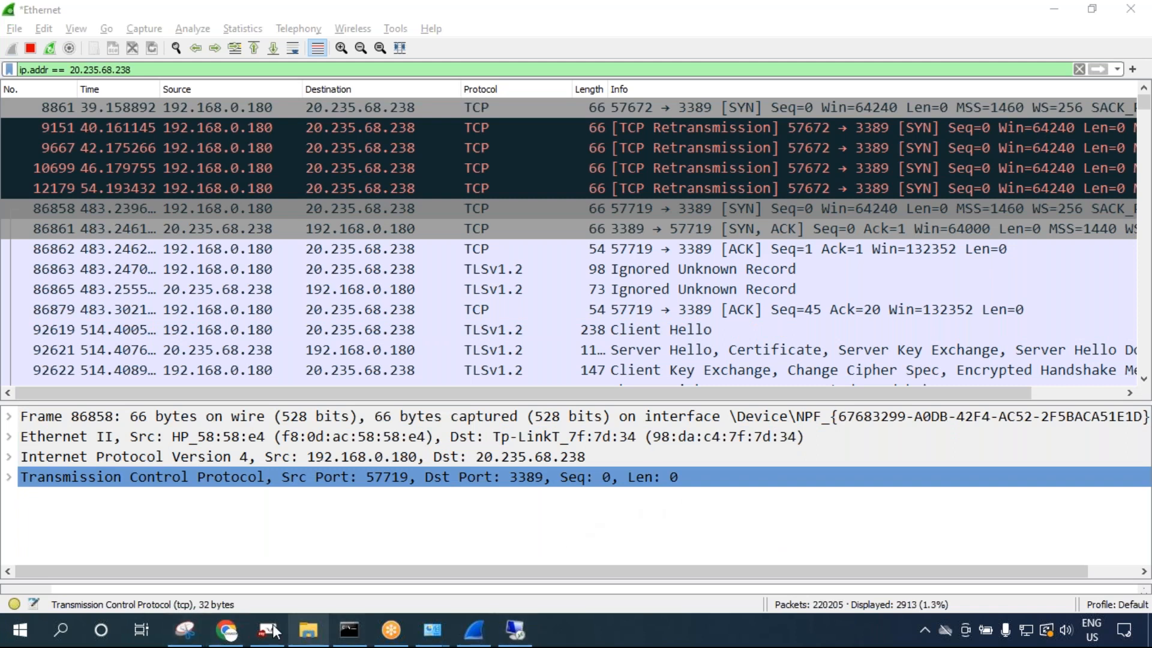
# Switch to Chrome and compare the source of webserver-01-nsg's RDP rule with the public IP address in the Google results.
pyautogui.click(230, 631)
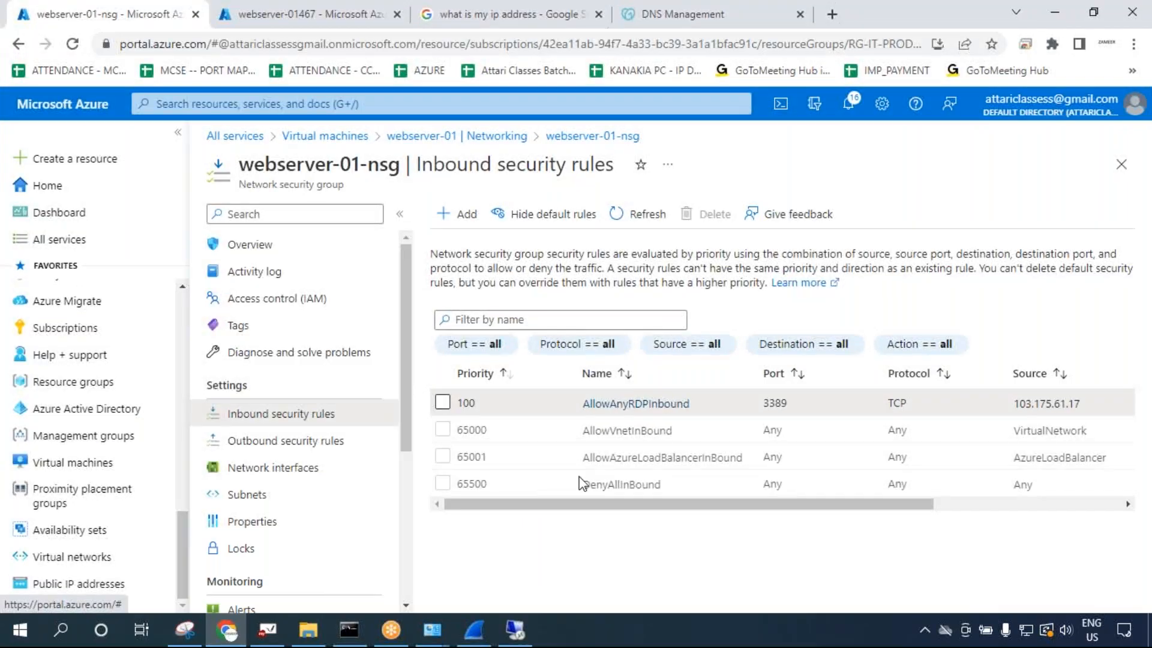
pyautogui.click(663, 222)
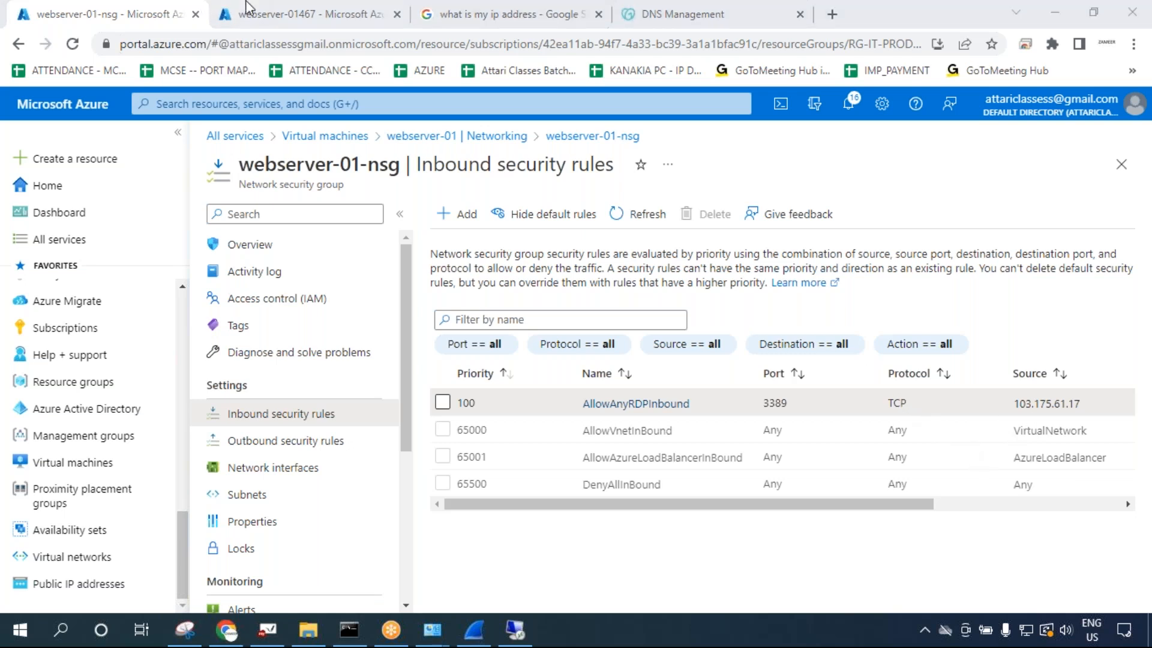
pyautogui.click(444, 13)
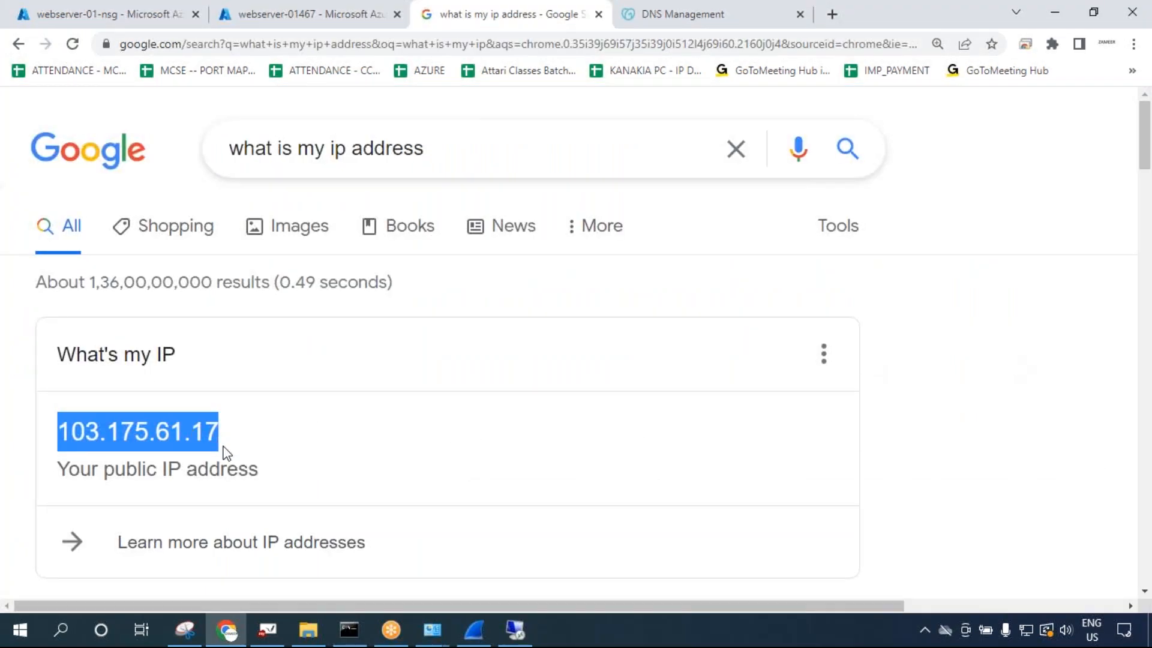
pyautogui.click(157, 7)
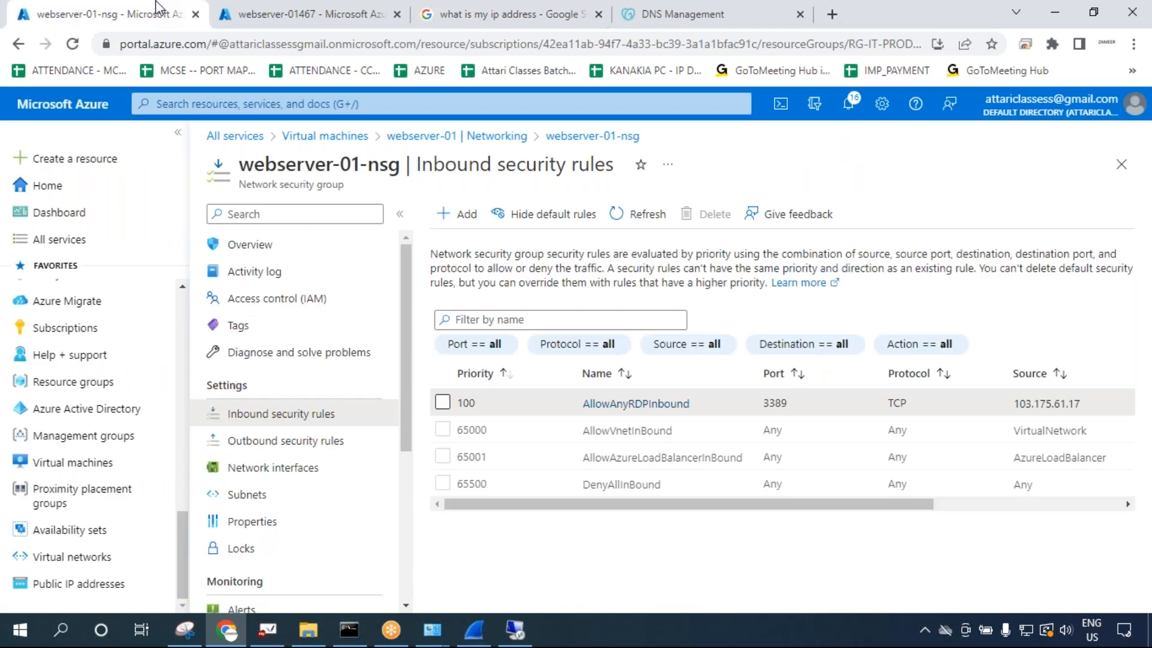
# Review the AllowAnyRDPInbound rule's source and service settings in webserver-01-nsg, closing it without changes.
pyautogui.click(632, 405)
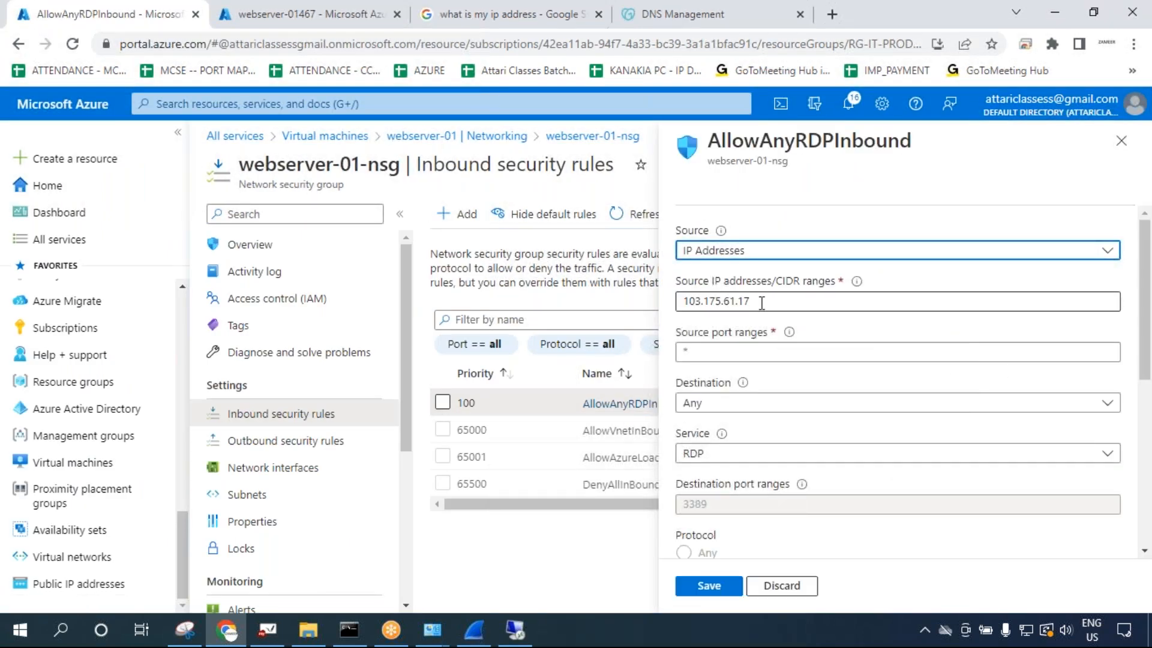
pyautogui.click(859, 72)
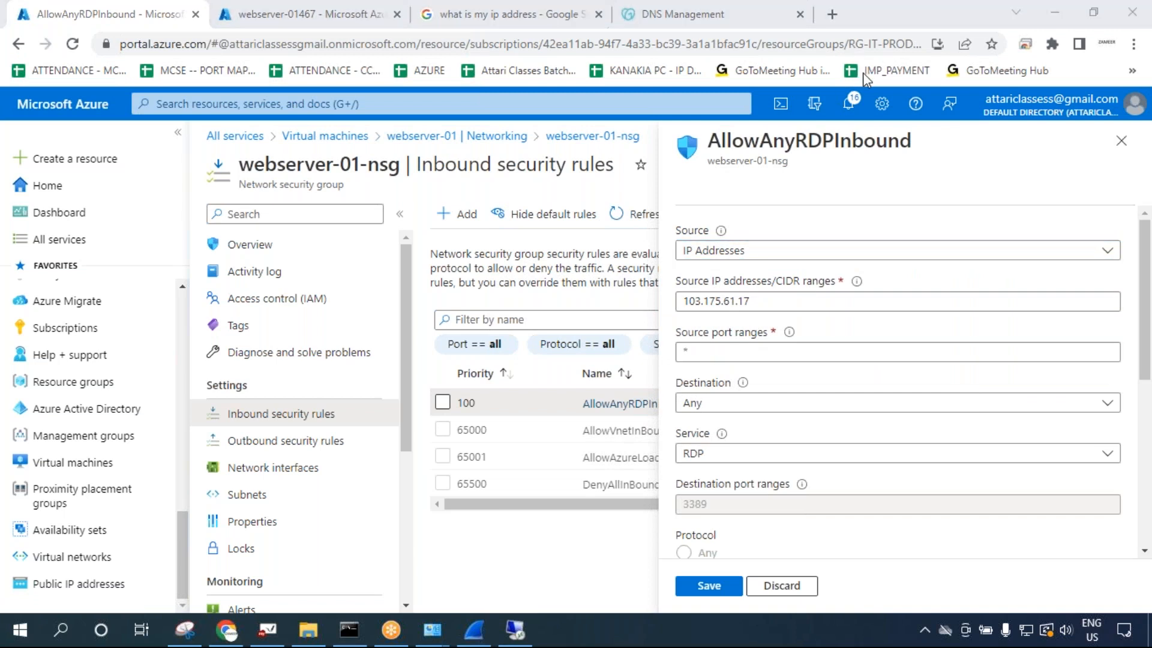
pyautogui.click(1122, 141)
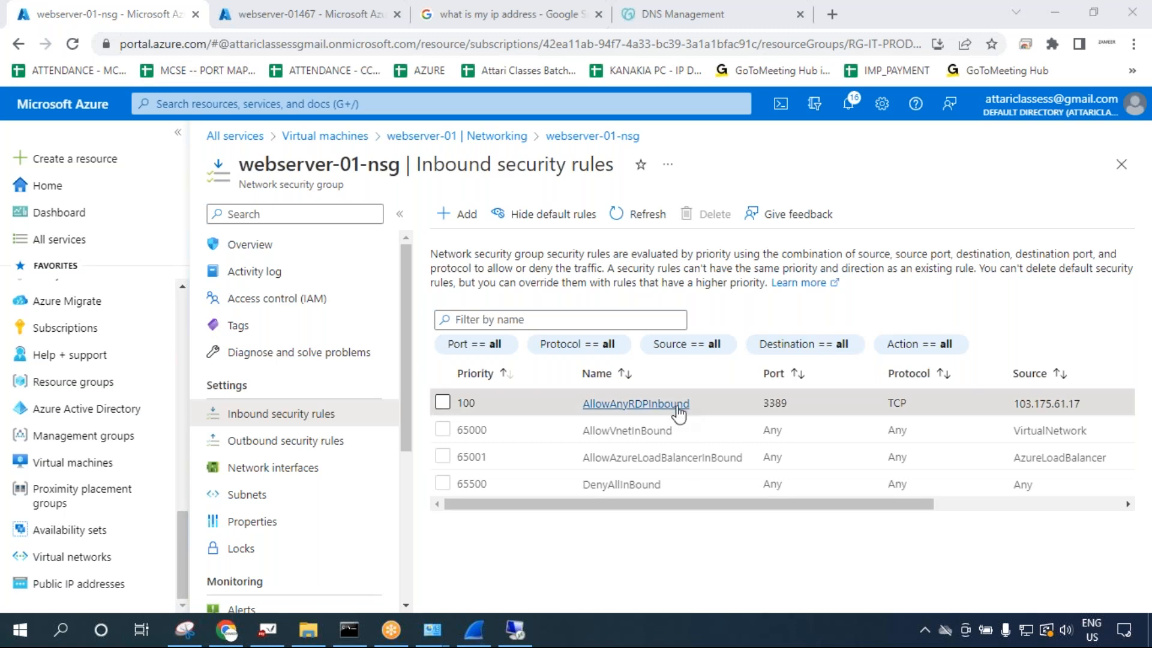
pyautogui.click(682, 404)
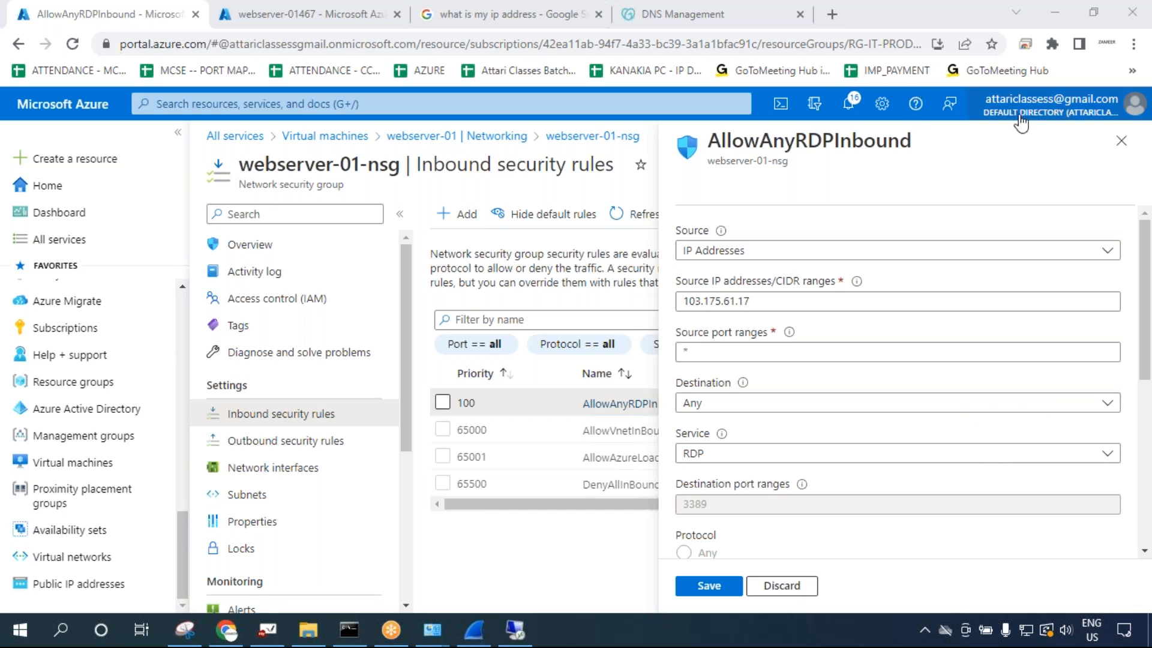
pyautogui.click(1121, 141)
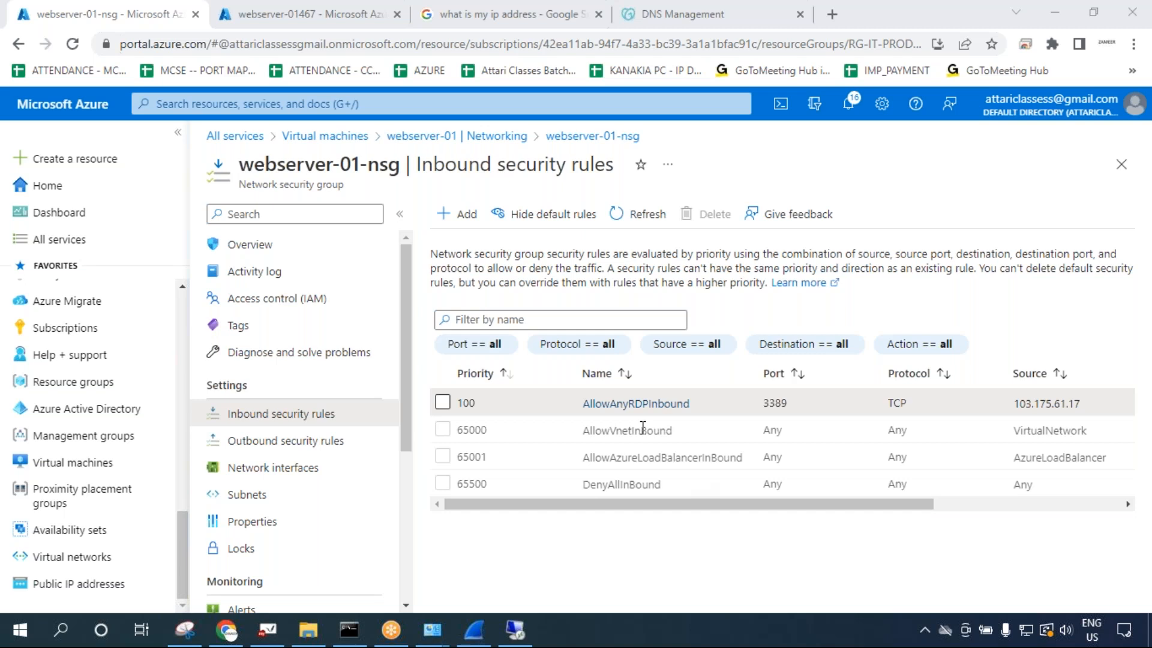
# Switch to Command Prompt, add blank prompt lines below the earlier trace output, and enter the start of a ping command.
pyautogui.click(349, 630)
pyautogui.click(310, 577)
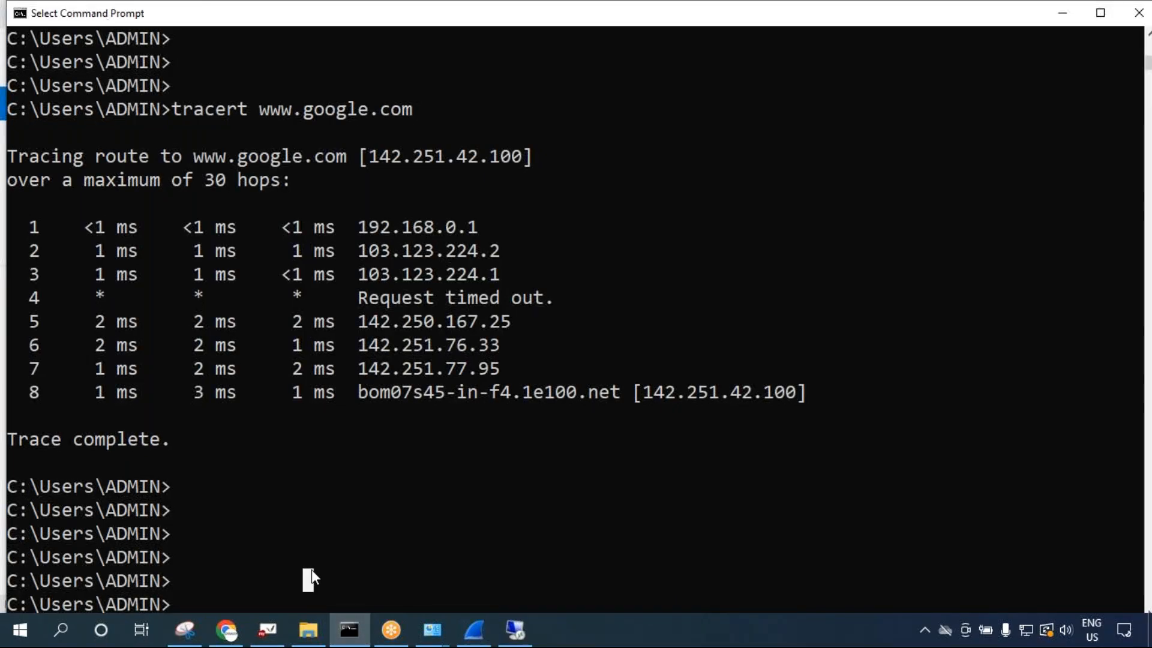
pyautogui.press('Return')
pyautogui.press('Return')
pyautogui.press('Return')
pyautogui.press('Return')
pyautogui.press('Return')
pyautogui.press('Return')
pyautogui.press('Return')
pyautogui.press('Return')
pyautogui.press('Return')
pyautogui.press('Return')
pyautogui.press('Return')
pyautogui.press('Return')
pyautogui.press('Return')
pyautogui.press('Return')
pyautogui.press('Return')
pyautogui.press('Return')
pyautogui.press('Return')
pyautogui.press('Return')
pyautogui.press('Return')
pyautogui.press('Return')
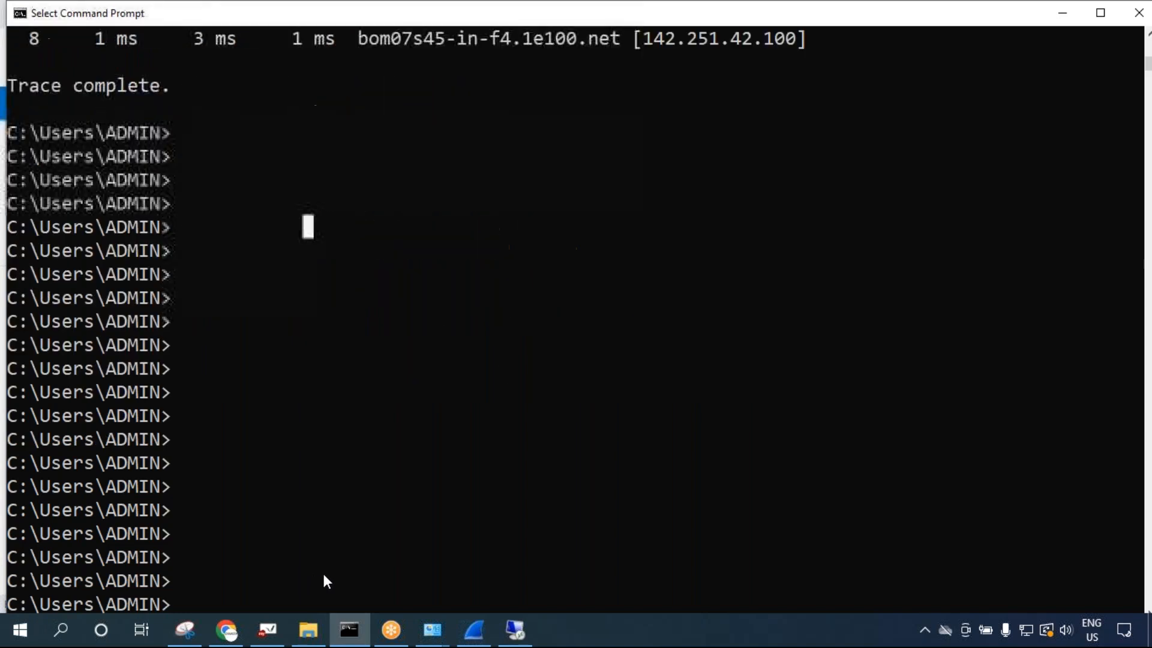
pyautogui.write('ping')
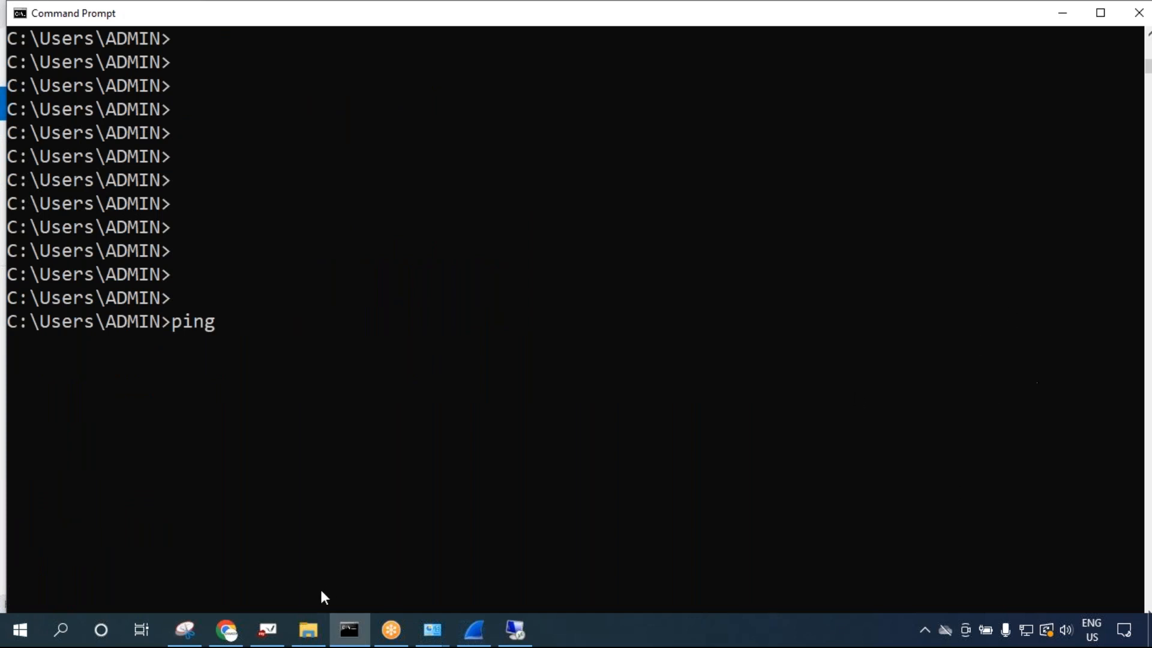
# Open webserver-01's overview in the Azure portal and copy its public IP address.
pyautogui.click(227, 630)
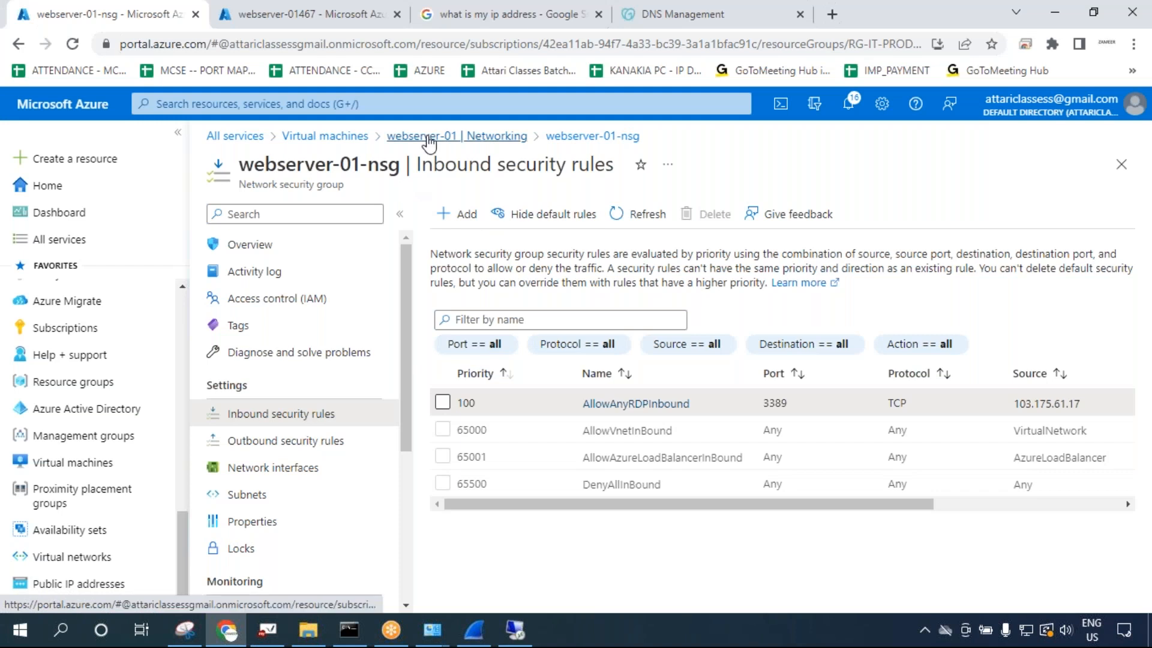
pyautogui.click(343, 138)
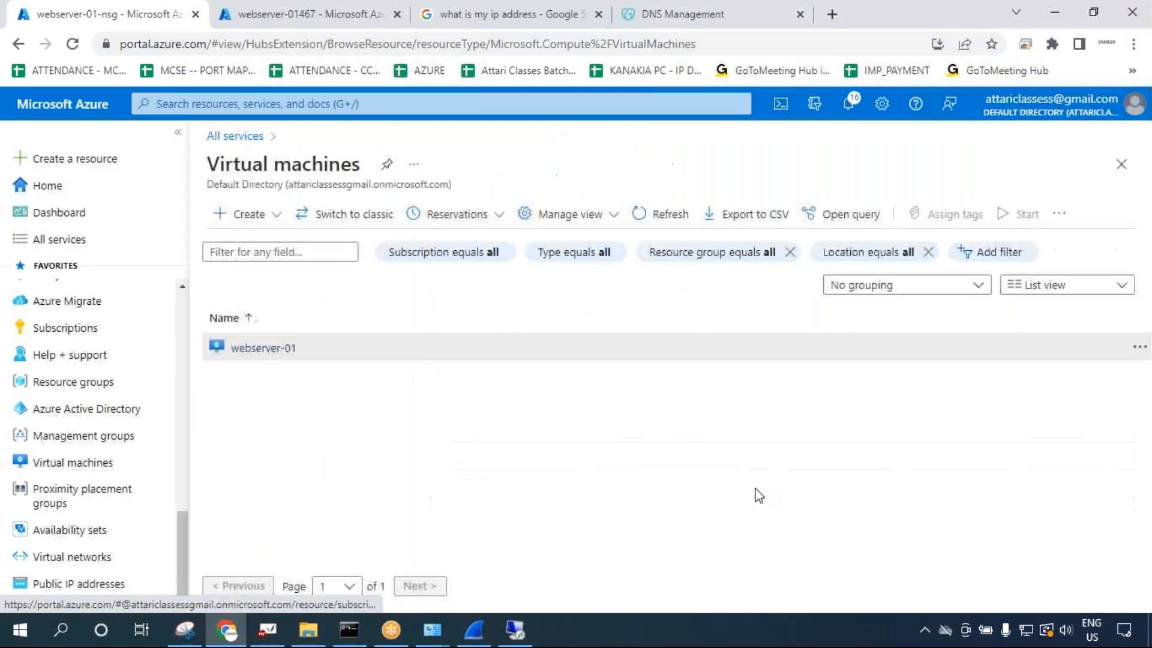
pyautogui.click(294, 349)
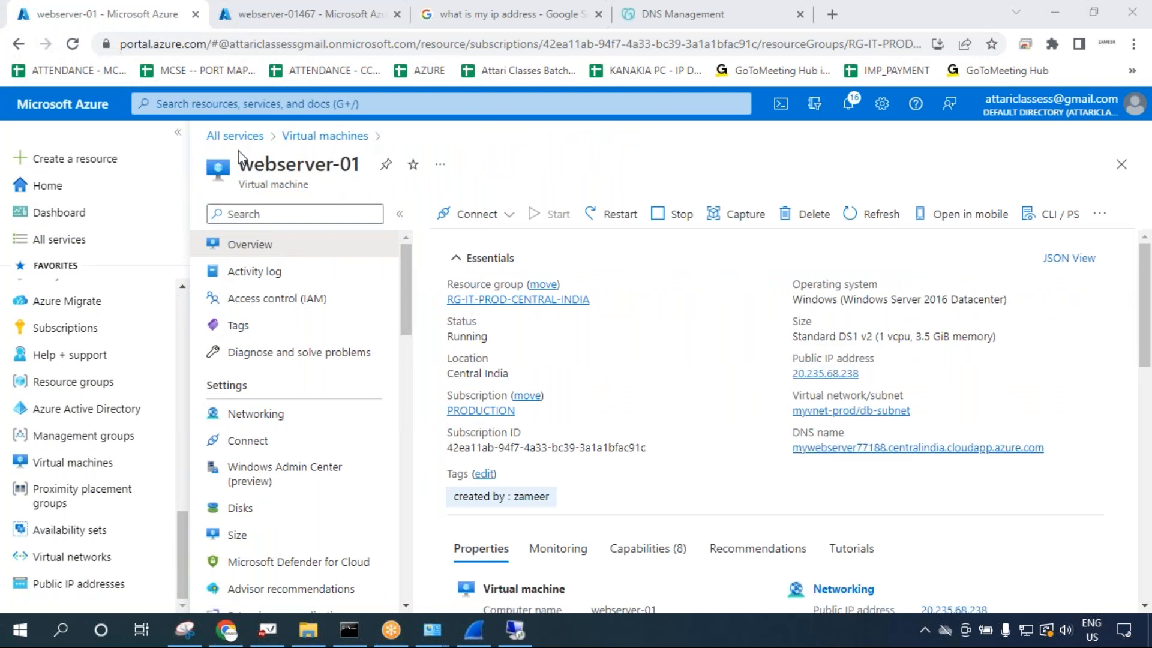
pyautogui.click(869, 375)
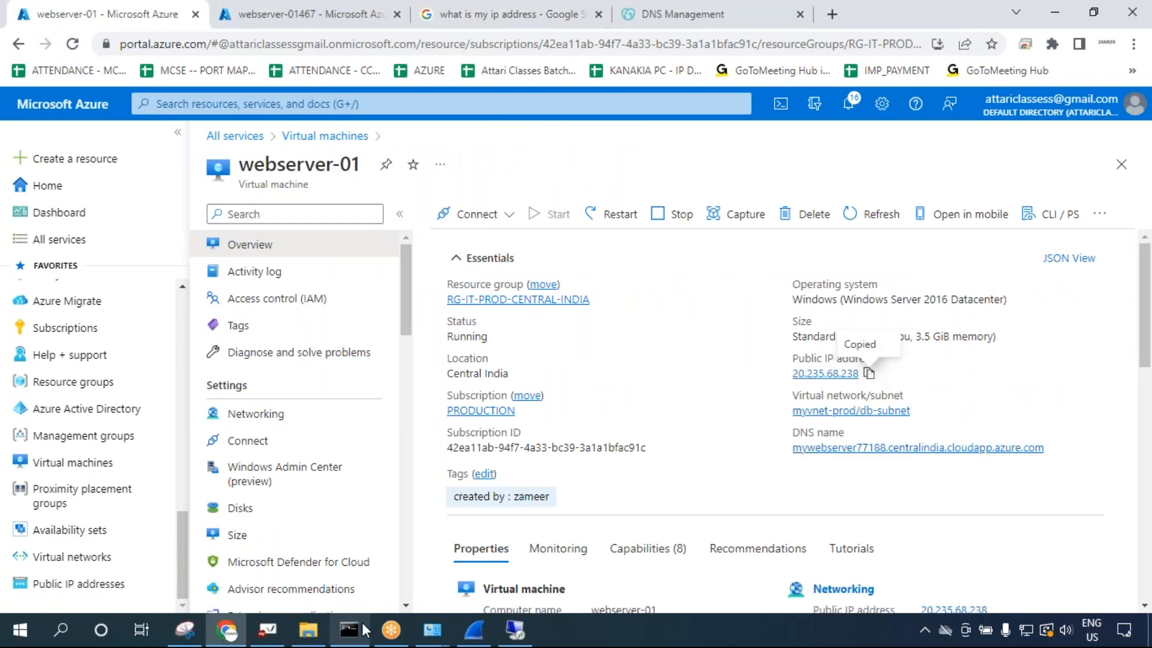
# Complete the command in Command Prompt and run a continuous ping with ping 20.235.68.238 -t.
pyautogui.click(349, 629)
pyautogui.hotkey('ctrl', 'v')
pyautogui.write('-t')
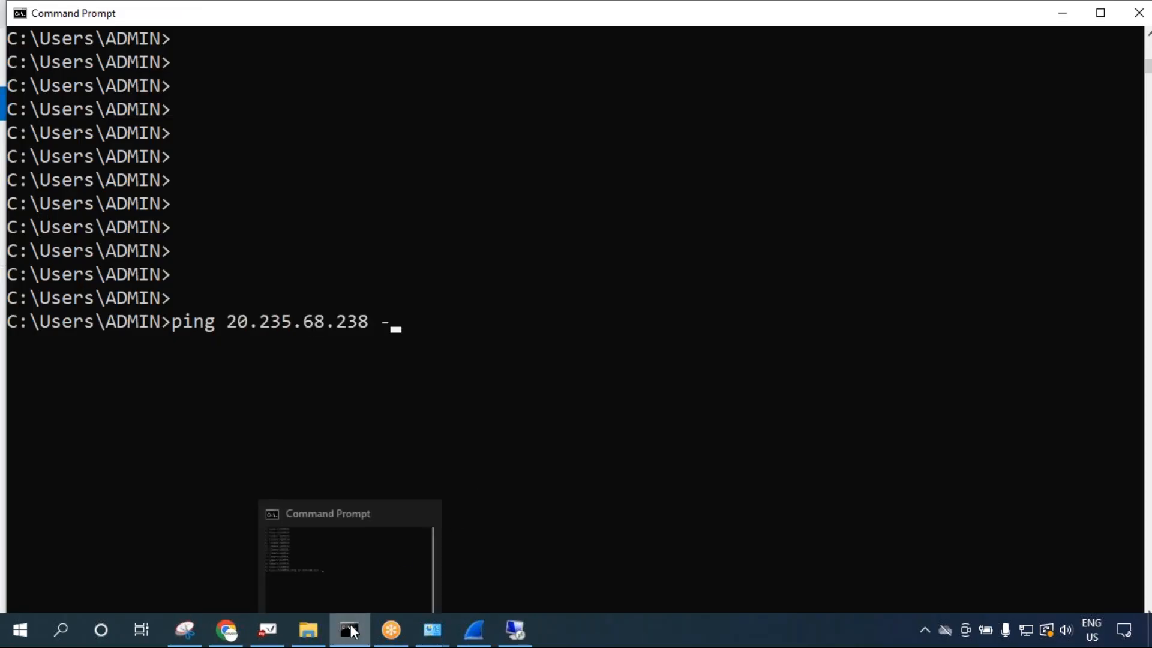
pyautogui.press('Return')
pyautogui.click(122, 21)
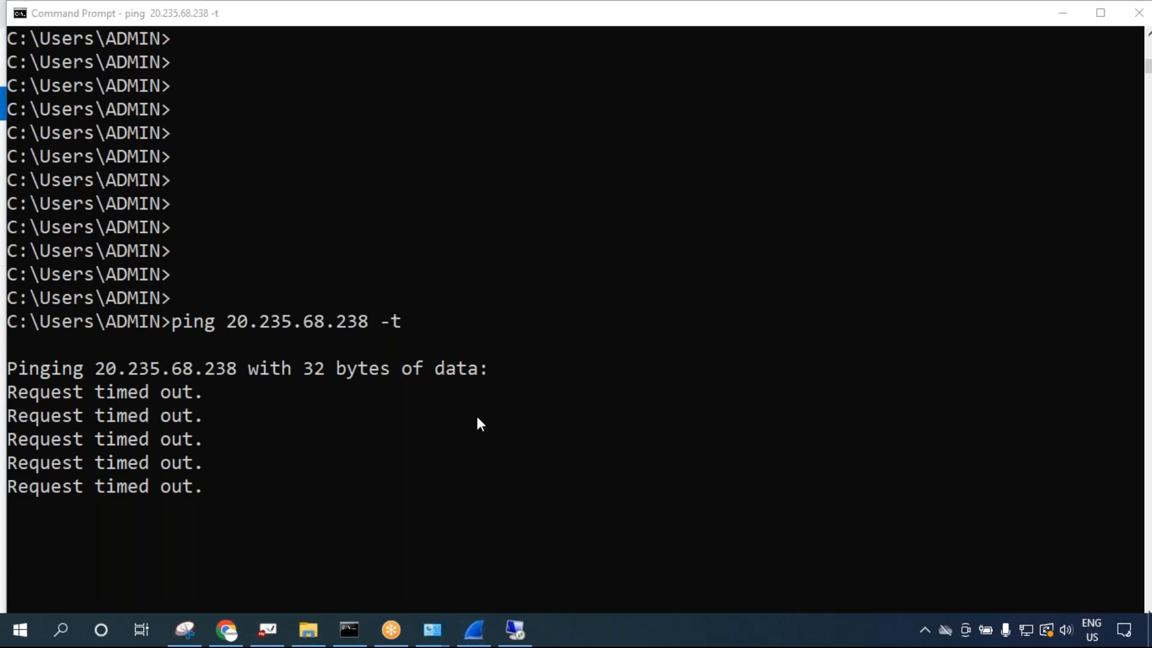
# Switch to Wireshark and replace the display filter with icmp.
pyautogui.click(474, 630)
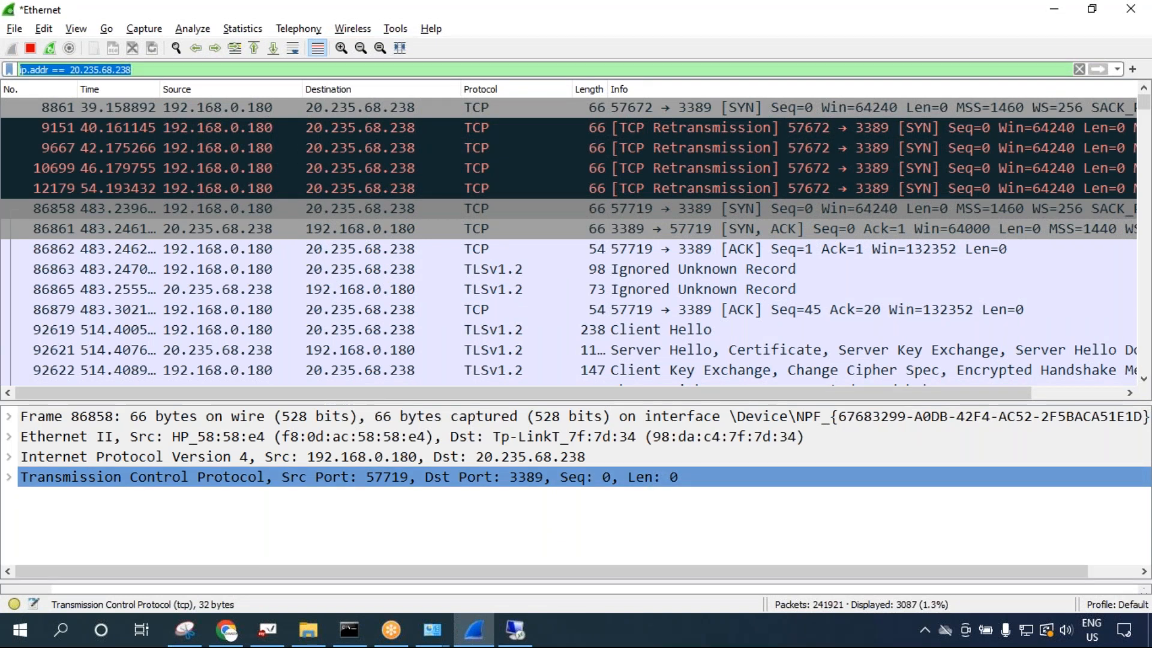
pyautogui.write('icmp')
pyautogui.press('Return')
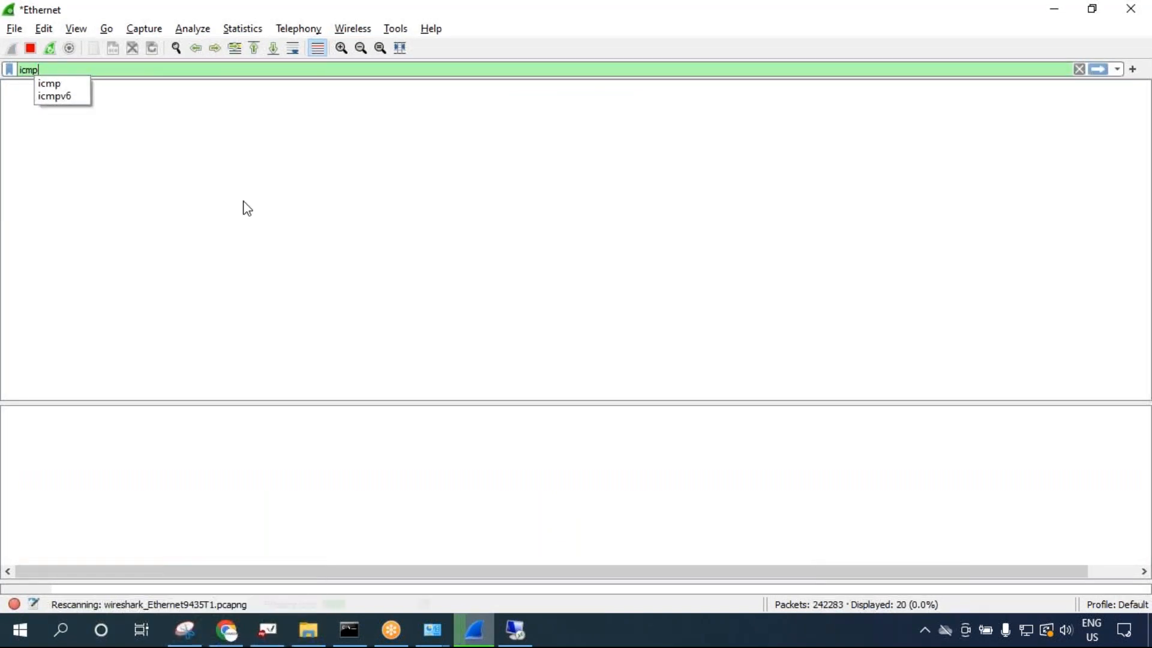
pyautogui.press('Return')
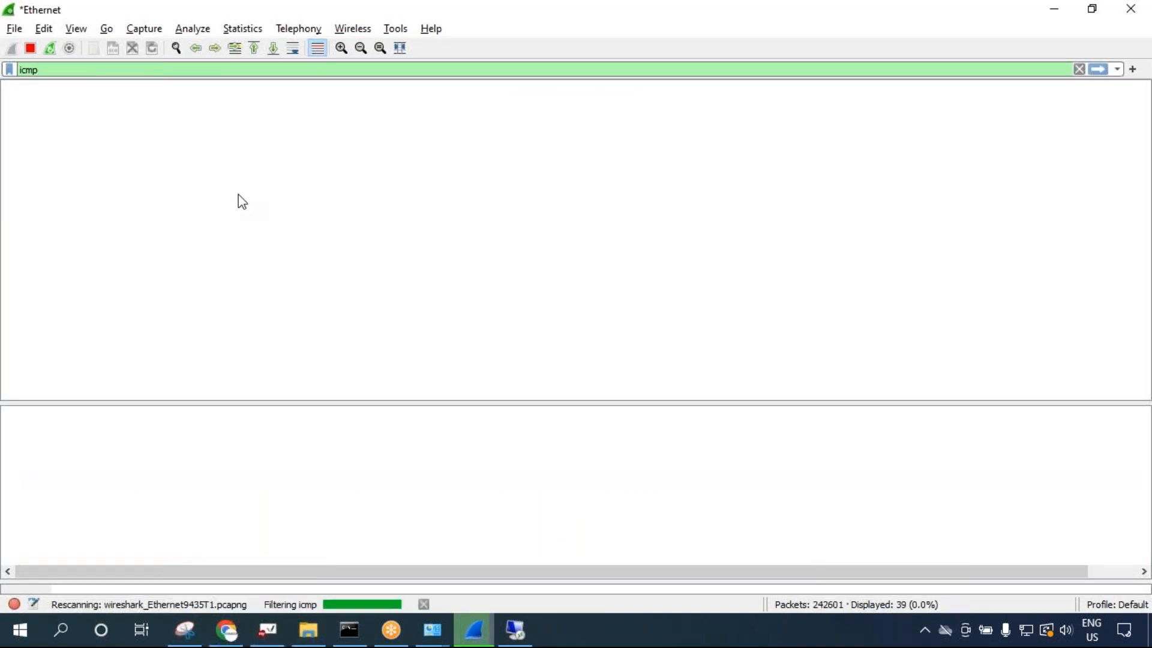
# Examine the ICMP echo requests sent to 20.235.68.238 and compare them with the ping command in Command Prompt.
pyautogui.scroll(-2, 439, 252)
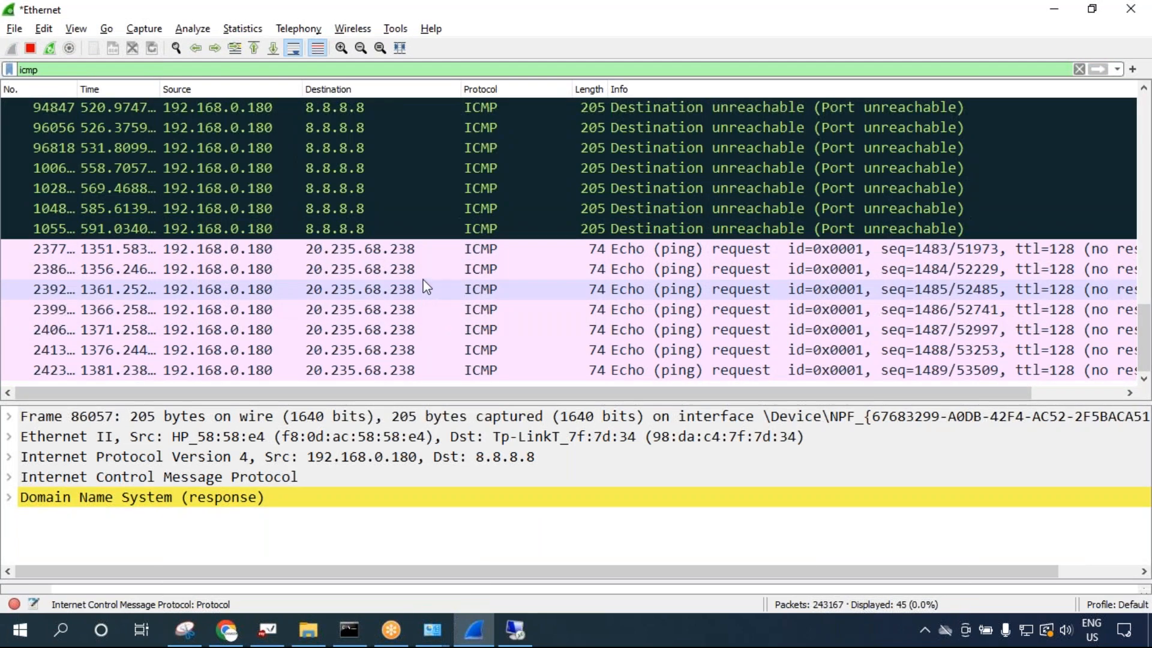
pyautogui.click(420, 271)
pyautogui.click(417, 372)
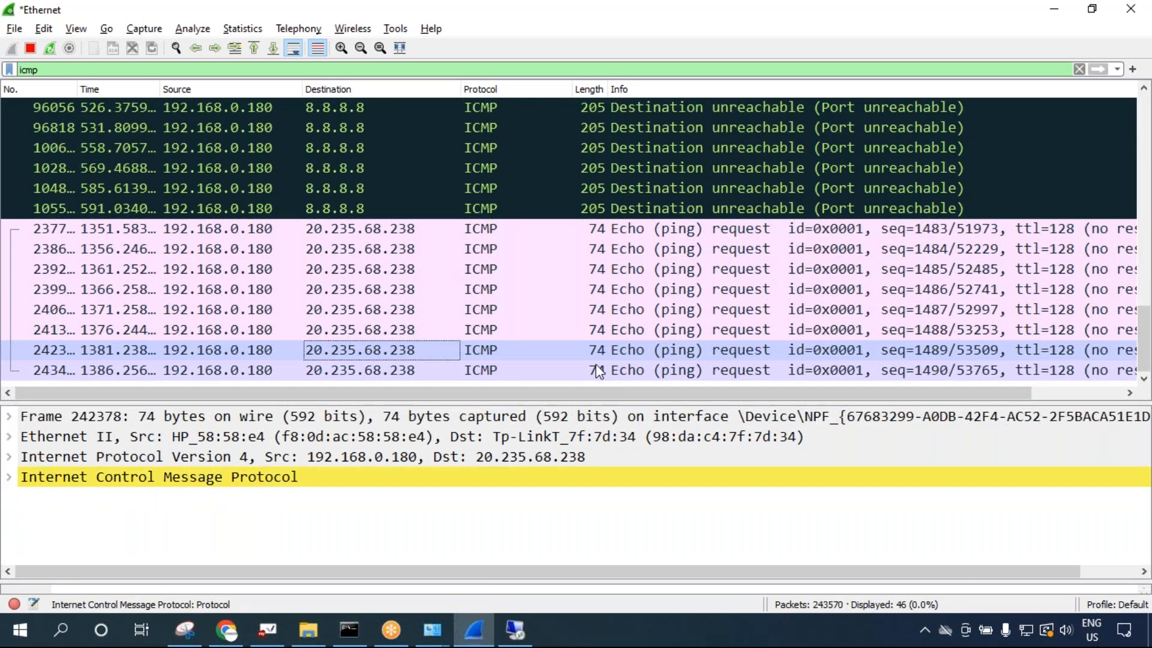
pyautogui.click(535, 371)
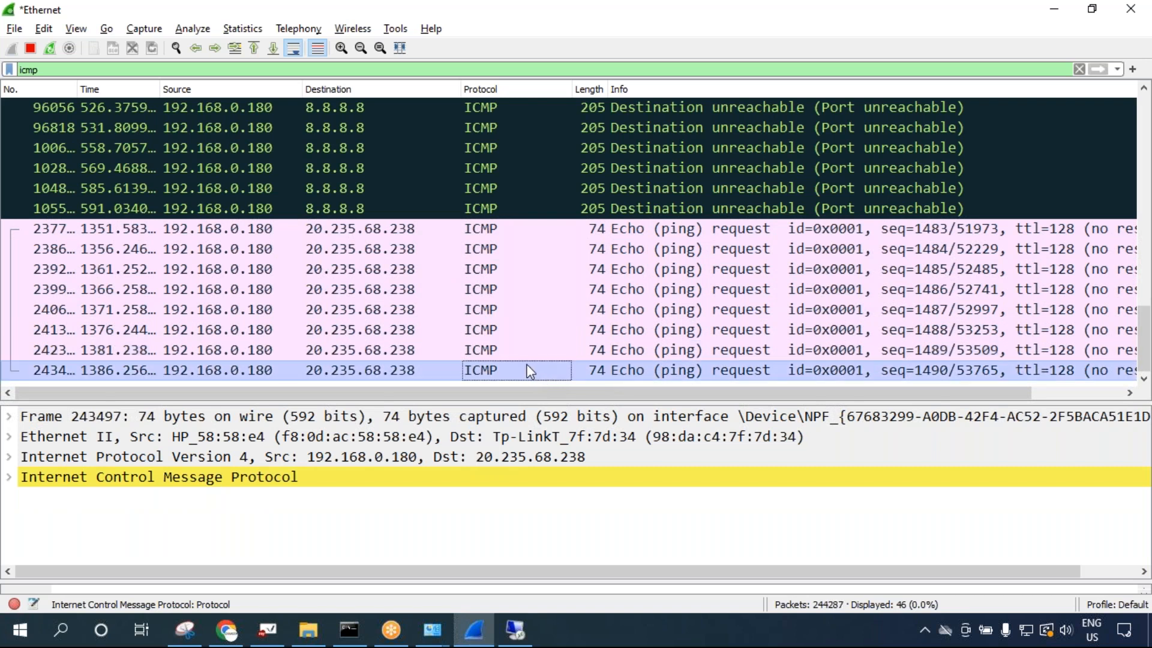
pyautogui.hotkey('alt', 'Tab')
pyautogui.moveTo(173, 321); pyautogui.dragTo(451, 319)
pyautogui.hotkey('alt', 'Tab')
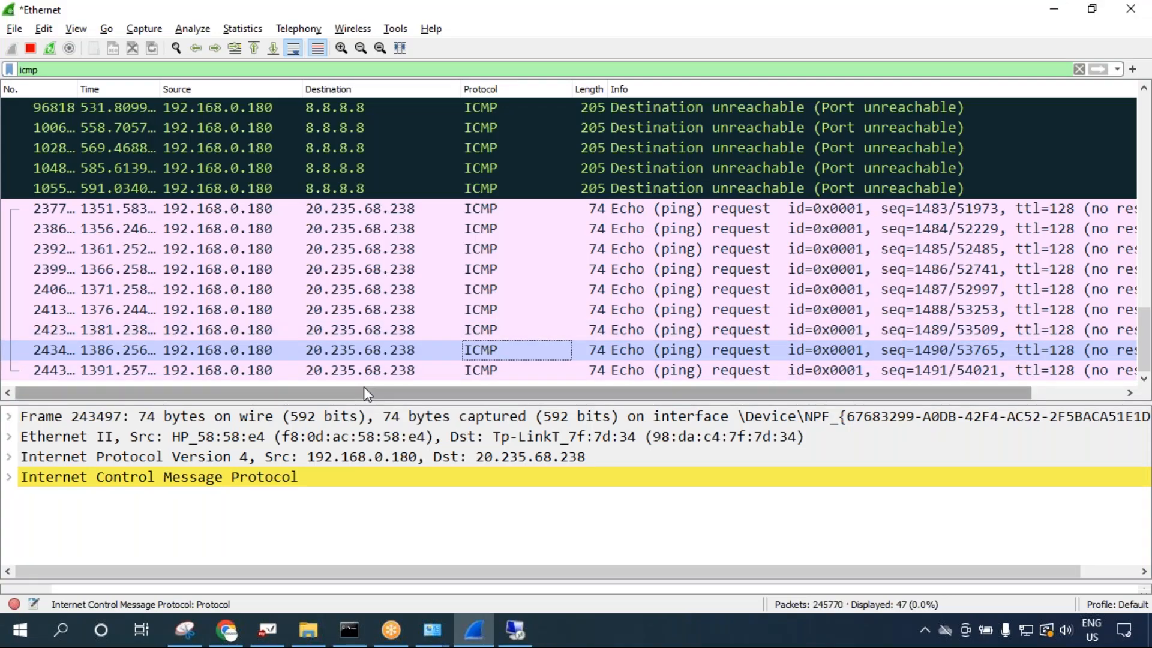
# Switch to myViewBoard, write RDP and ICMP above the inbound rules label, and draw a line from the client to a cross near the NSG.
pyautogui.moveTo(279, 637)
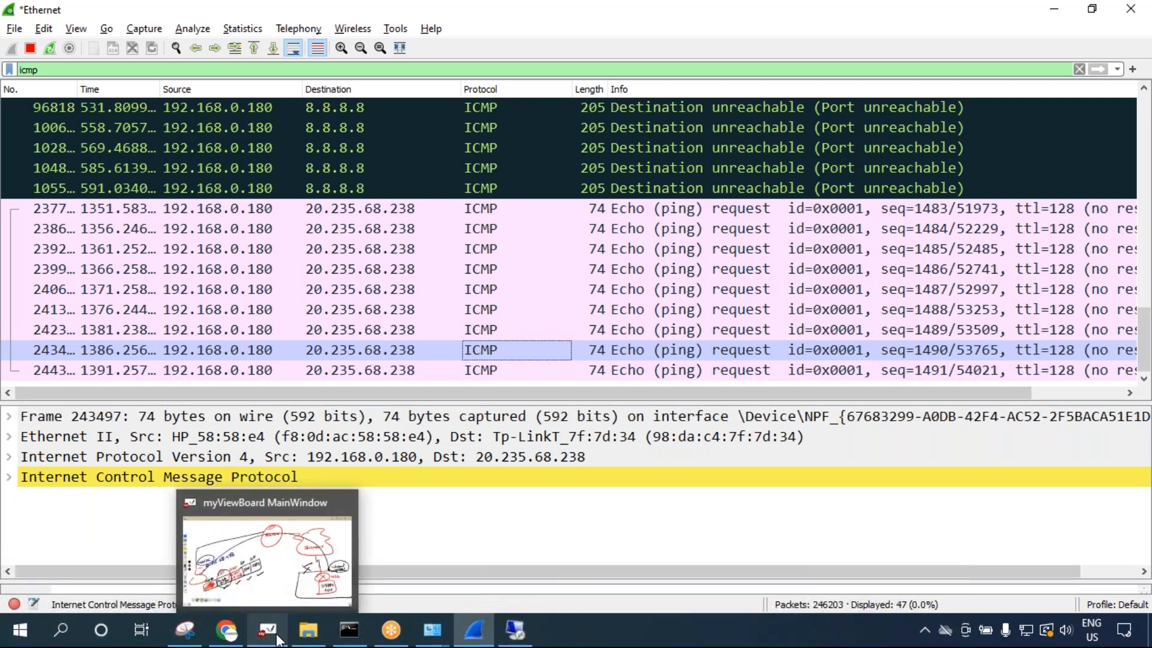
pyautogui.click(275, 599)
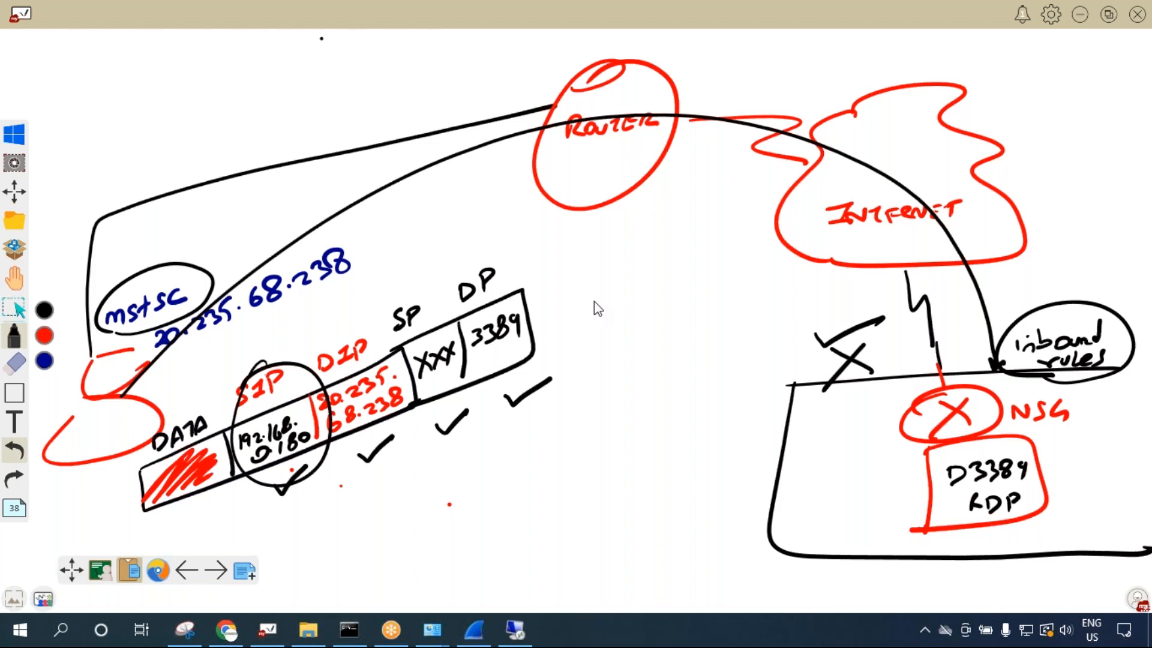
pyautogui.moveTo(1044, 250)
pyautogui.mouseDown()
pyautogui.moveTo(1059, 267)
pyautogui.moveTo(1083, 262)
pyautogui.moveTo(1099, 289)
pyautogui.moveTo(1110, 282)
pyautogui.mouseUp()
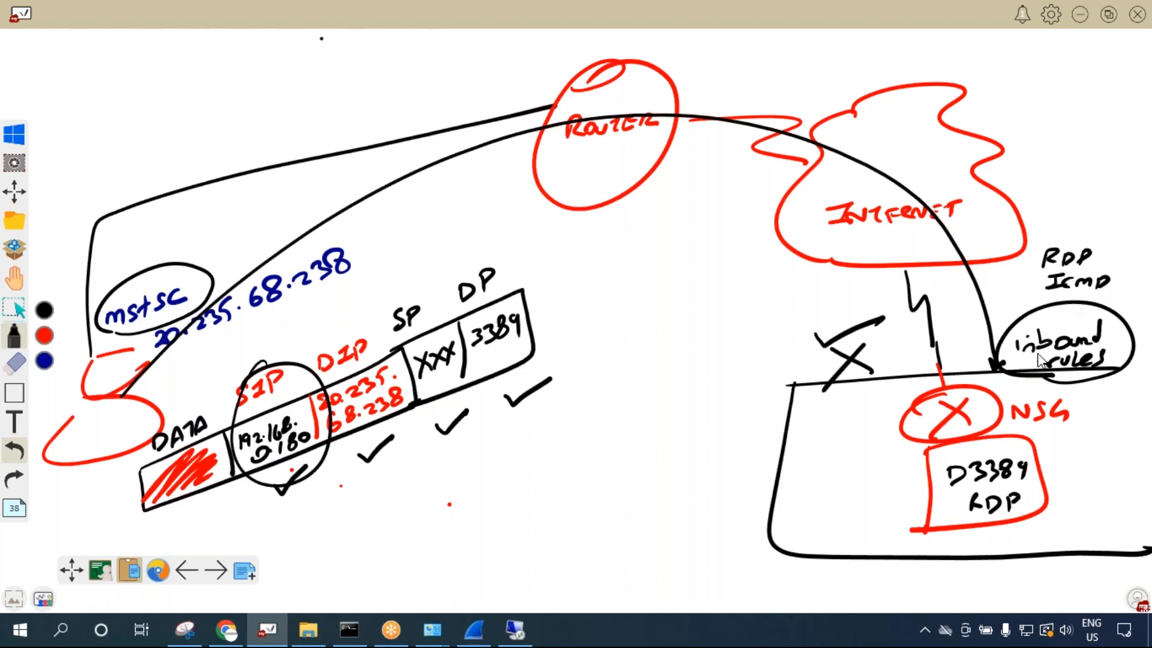
pyautogui.moveTo(123, 349)
pyautogui.mouseDown()
pyautogui.moveTo(870, 333)
pyautogui.moveTo(876, 373)
pyautogui.moveTo(868, 343)
pyautogui.mouseUp()
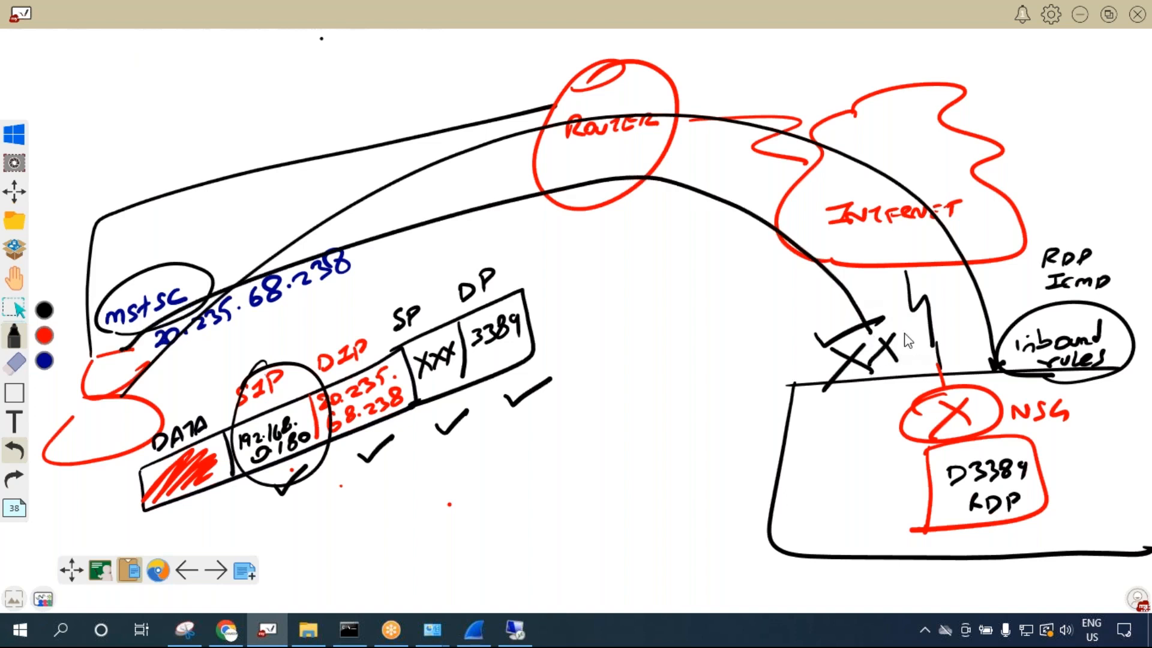
# Recheck the ICMP requests in Wireshark, switch to the Azure portal in Chrome, and start a new inbound security rule in webserver-01-nsg.
pyautogui.click(473, 629)
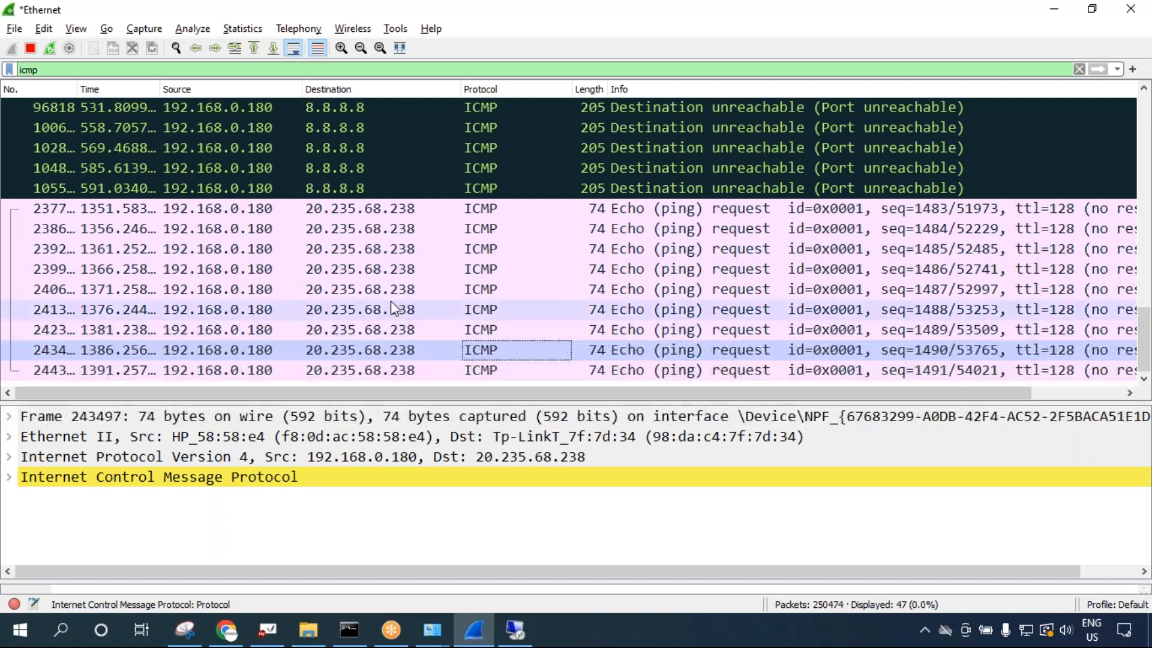
pyautogui.hotkey('alt', 'Tab')
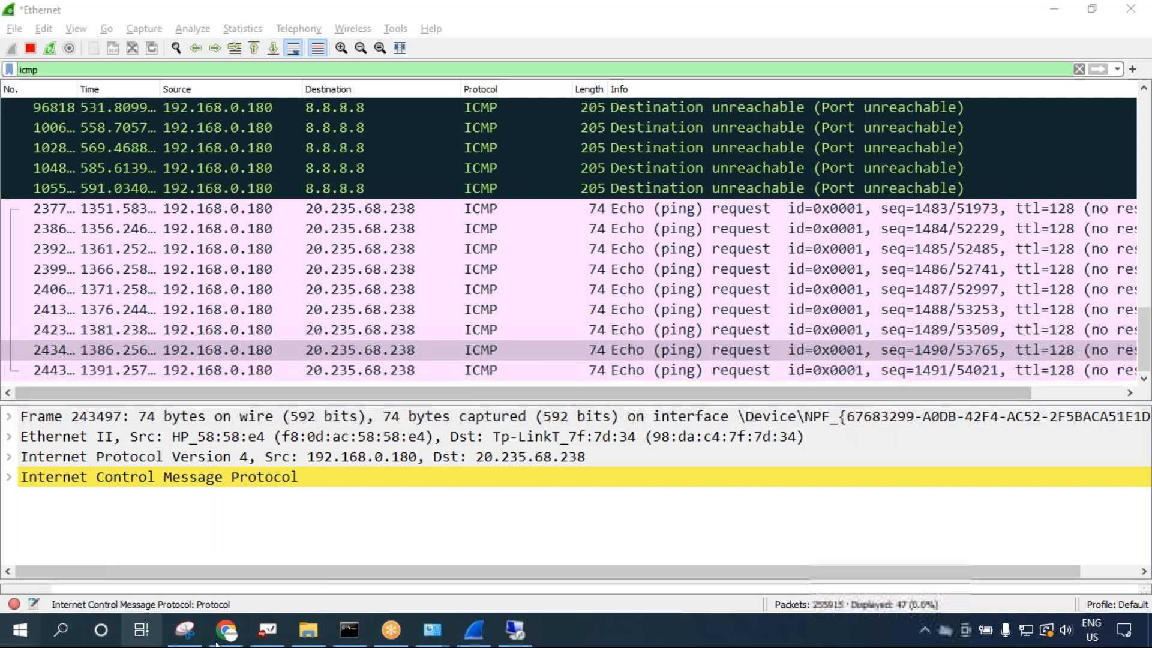
pyautogui.click(236, 636)
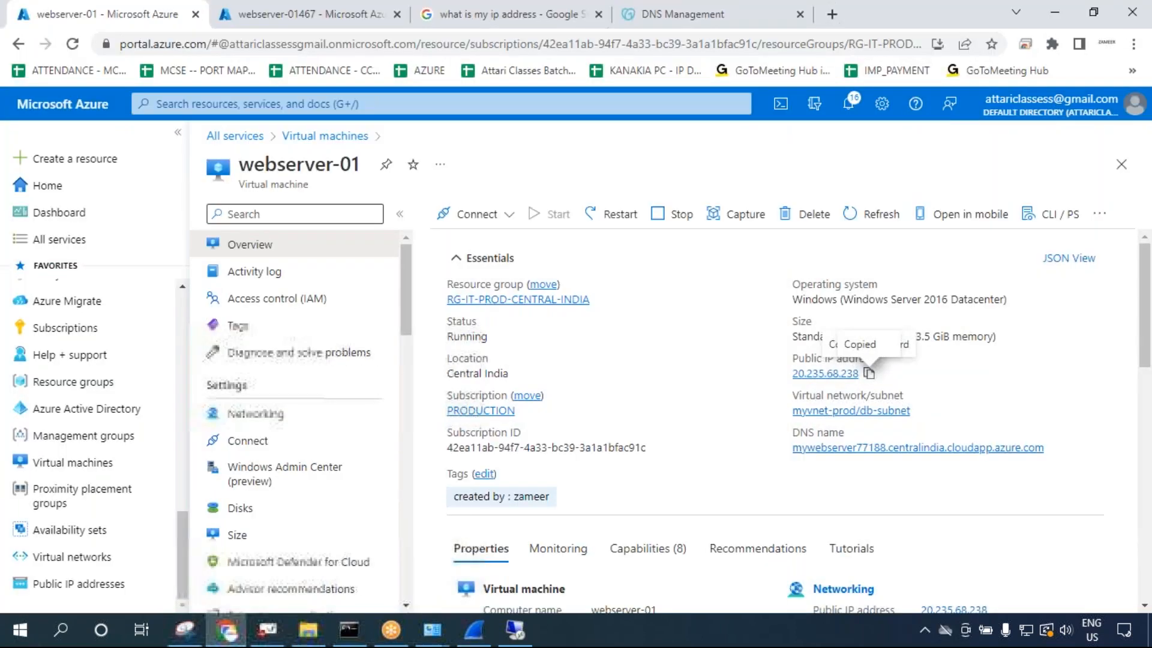
pyautogui.click(320, 413)
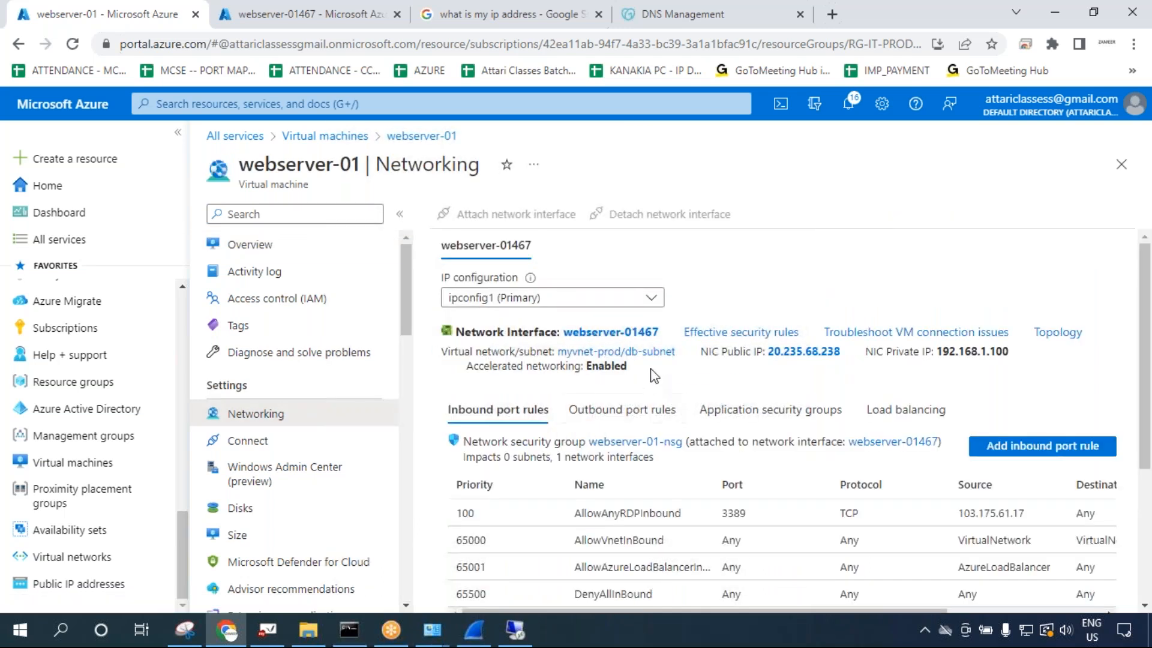
pyautogui.click(663, 442)
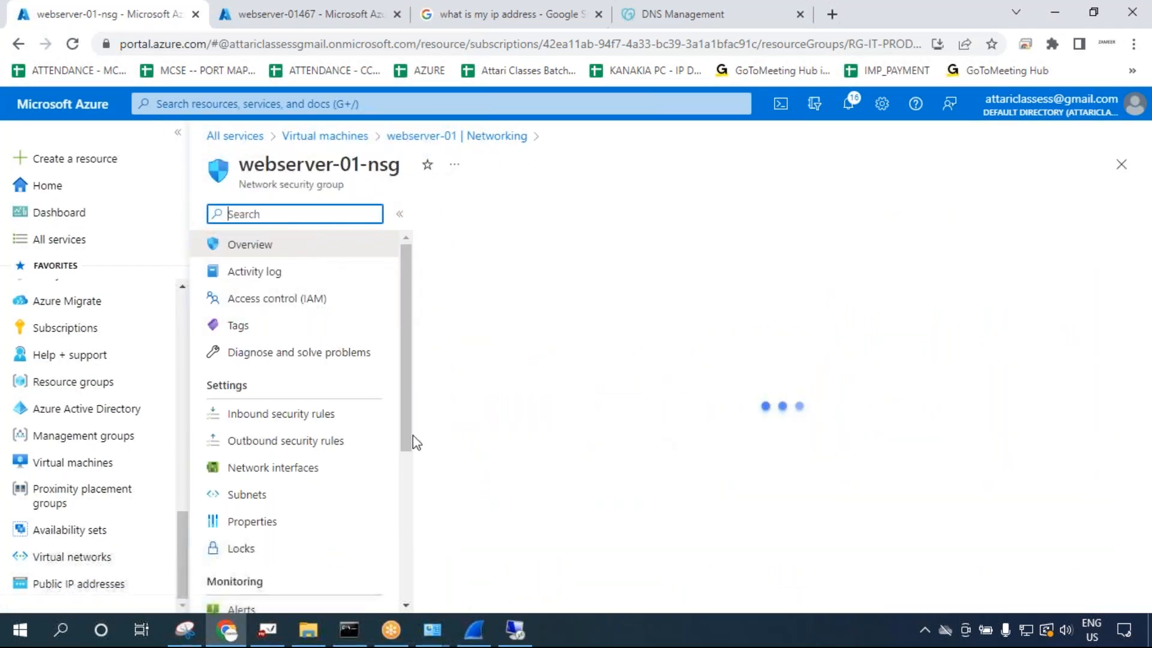
pyautogui.click(344, 422)
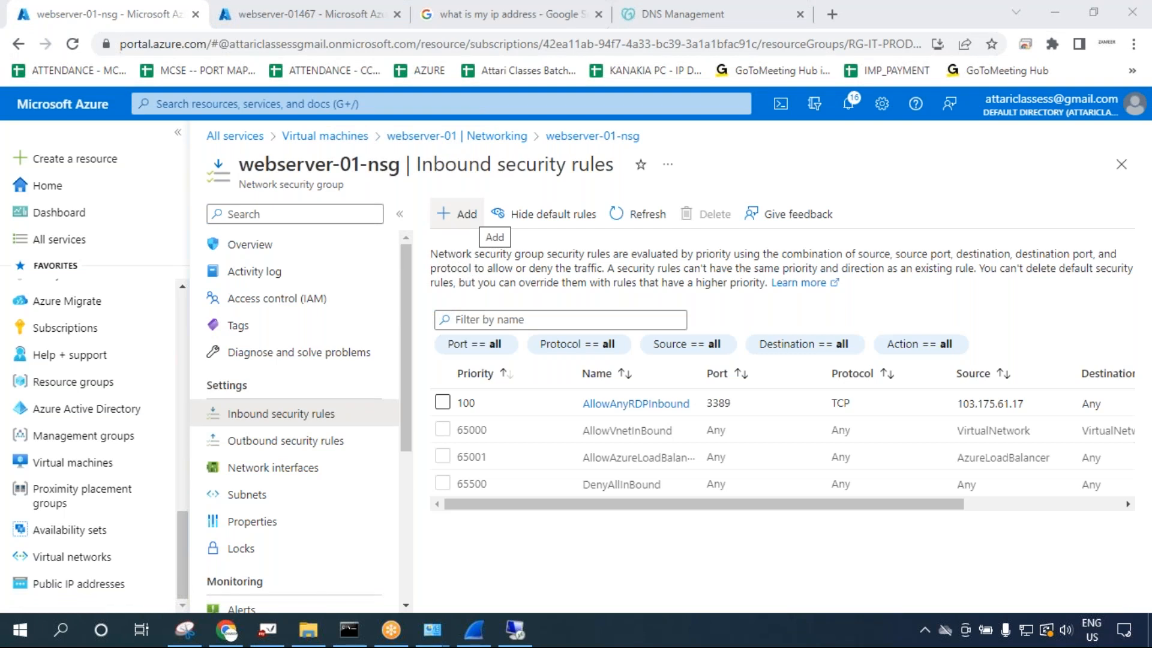
pyautogui.click(462, 214)
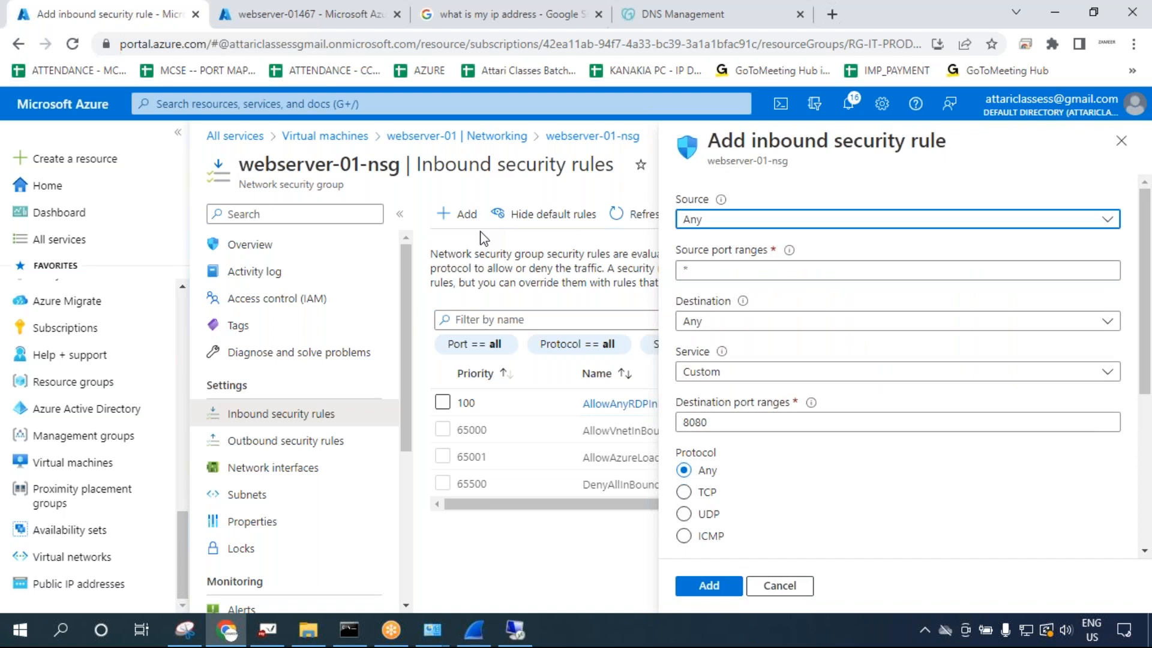
# Set the source of the new inbound security rule to My IP address.
pyautogui.click(127, 23)
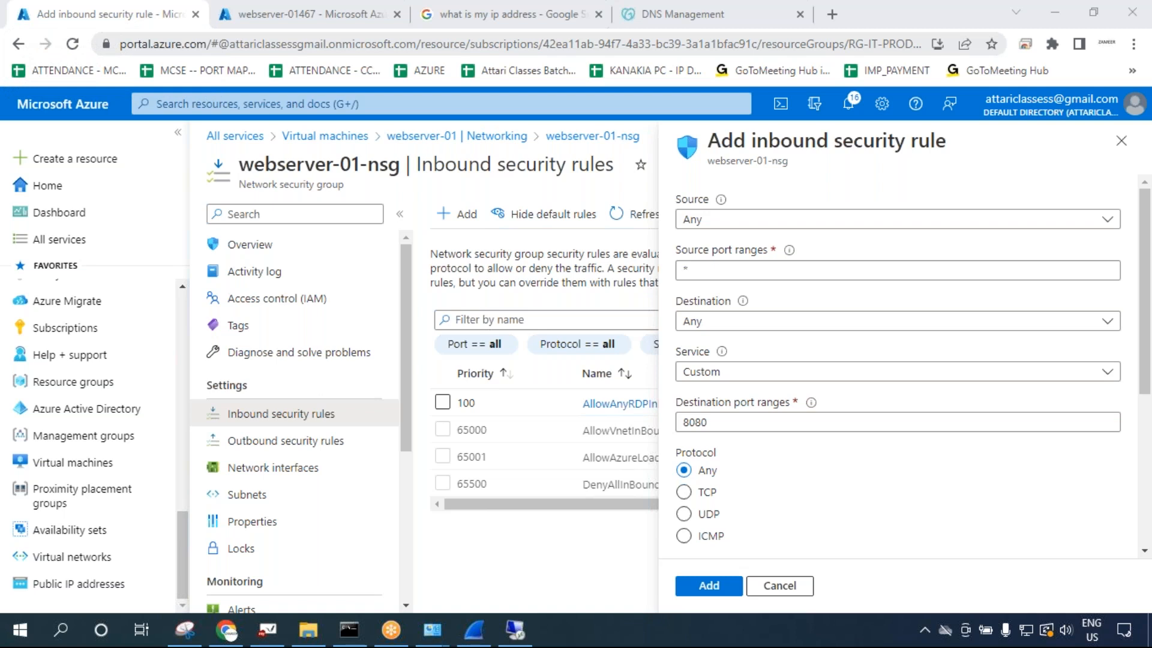
pyautogui.click(732, 226)
pyautogui.click(724, 272)
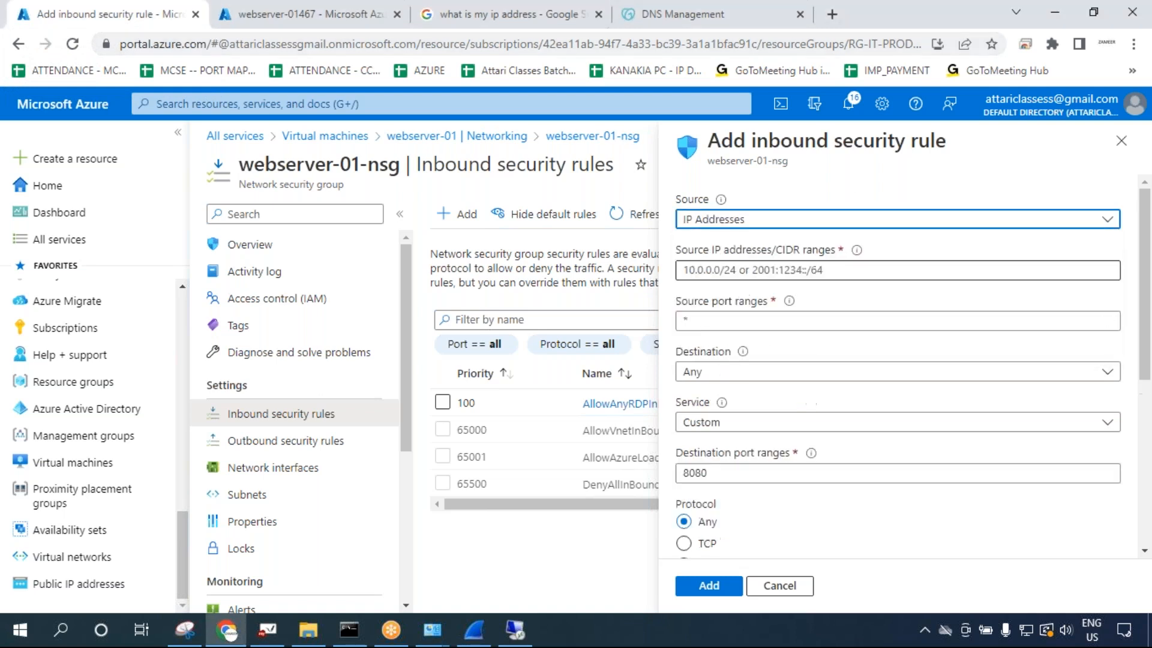
pyautogui.click(727, 221)
pyautogui.click(723, 297)
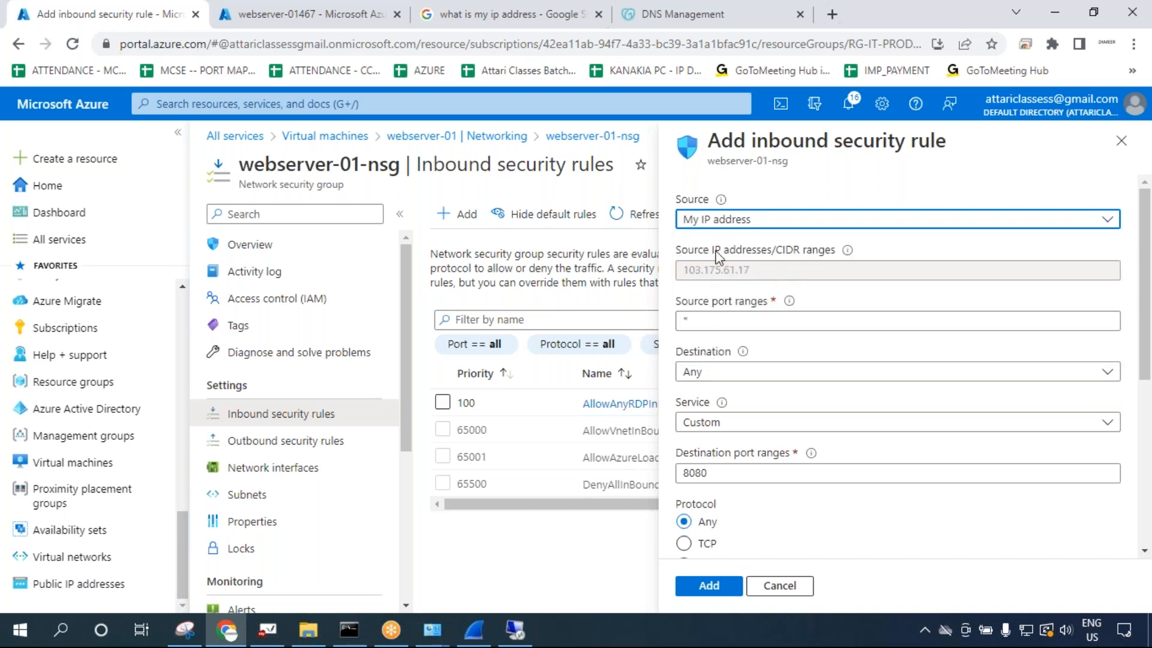
pyautogui.click(729, 220)
pyautogui.click(729, 270)
pyautogui.click(729, 222)
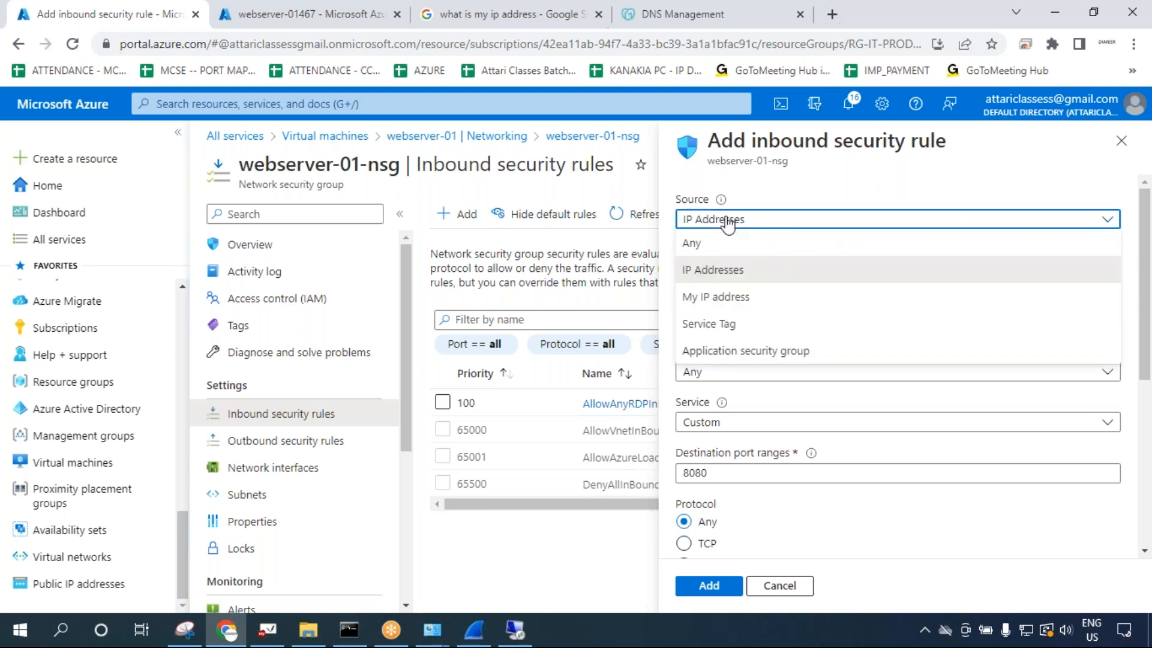
pyautogui.click(736, 295)
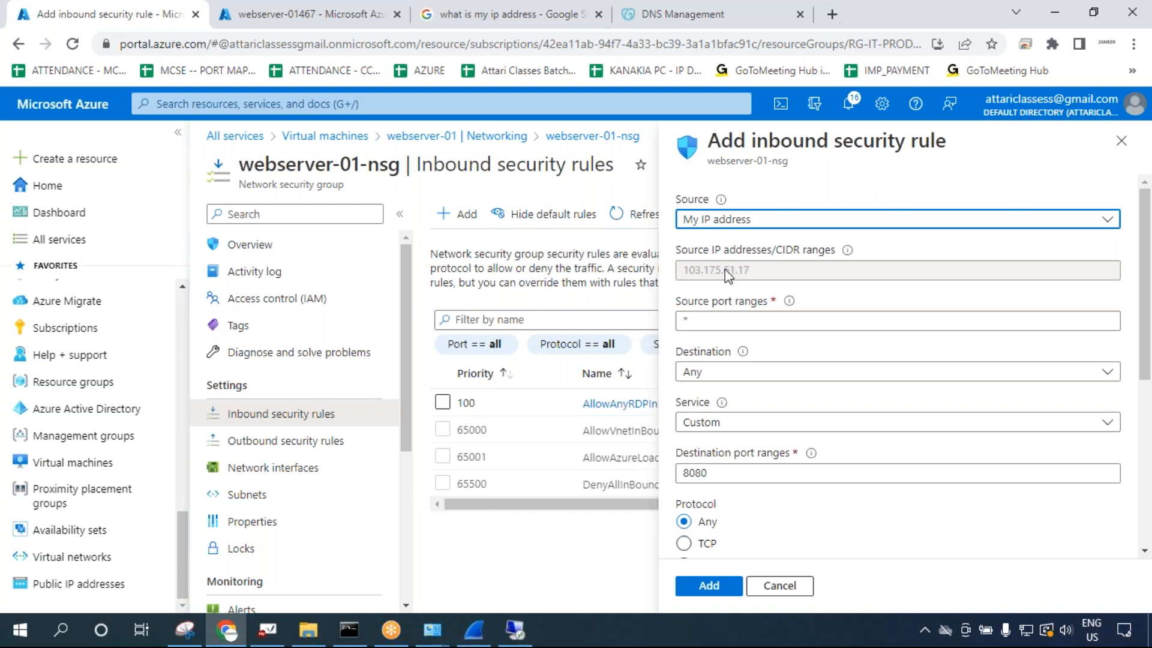
# Set the rule's protocol to ICMP and check its source and destination port ranges.
pyautogui.click(690, 320)
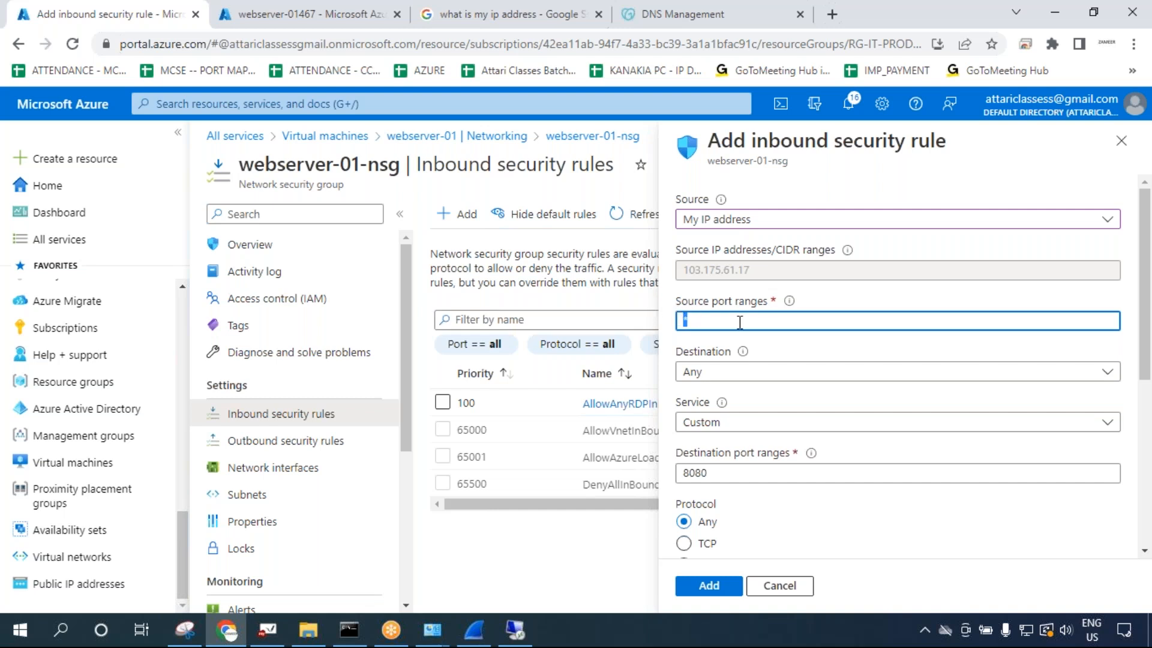
pyautogui.scroll(-1, 750, 369)
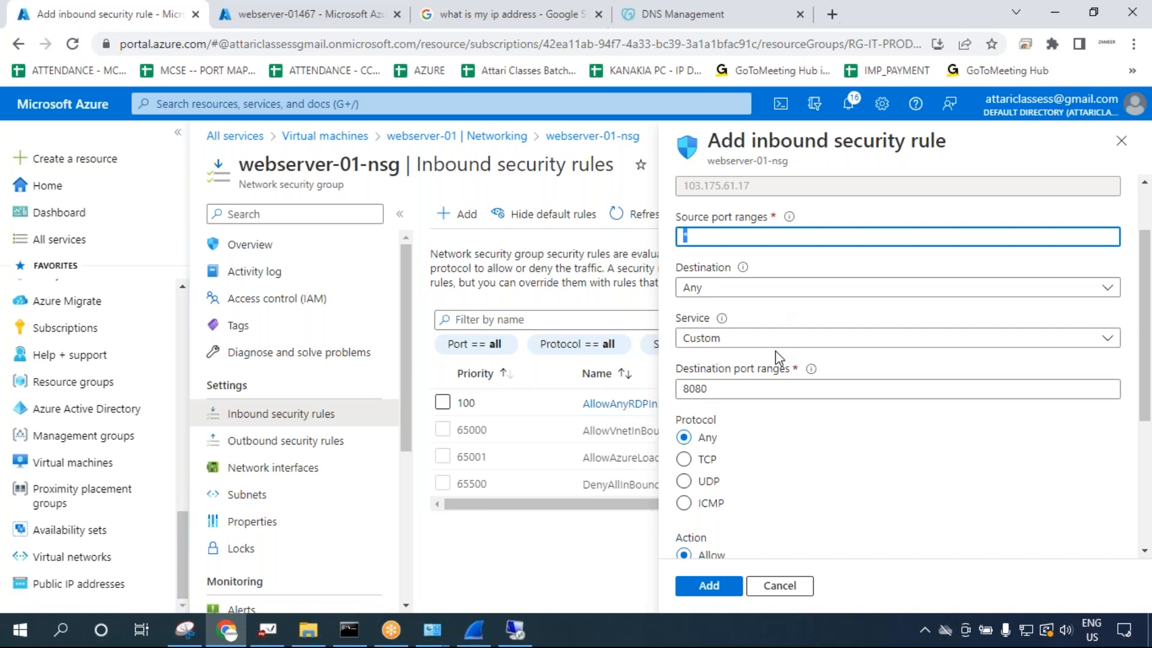
pyautogui.scroll(2, 778, 359)
pyautogui.scroll(-3, 777, 366)
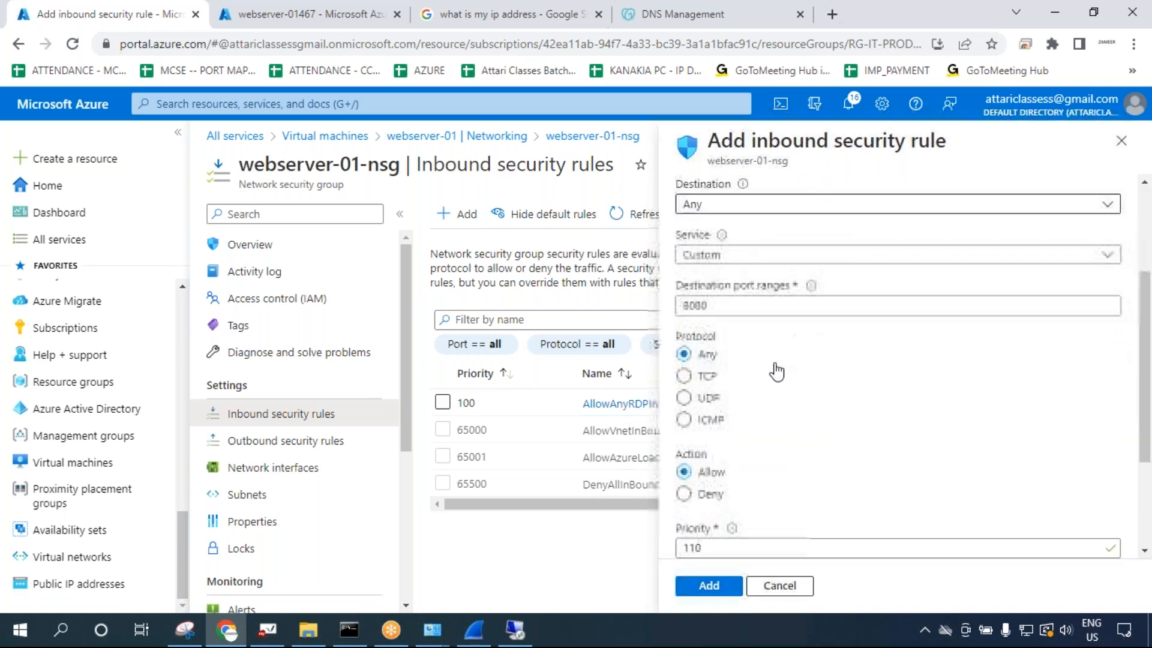
pyautogui.click(711, 419)
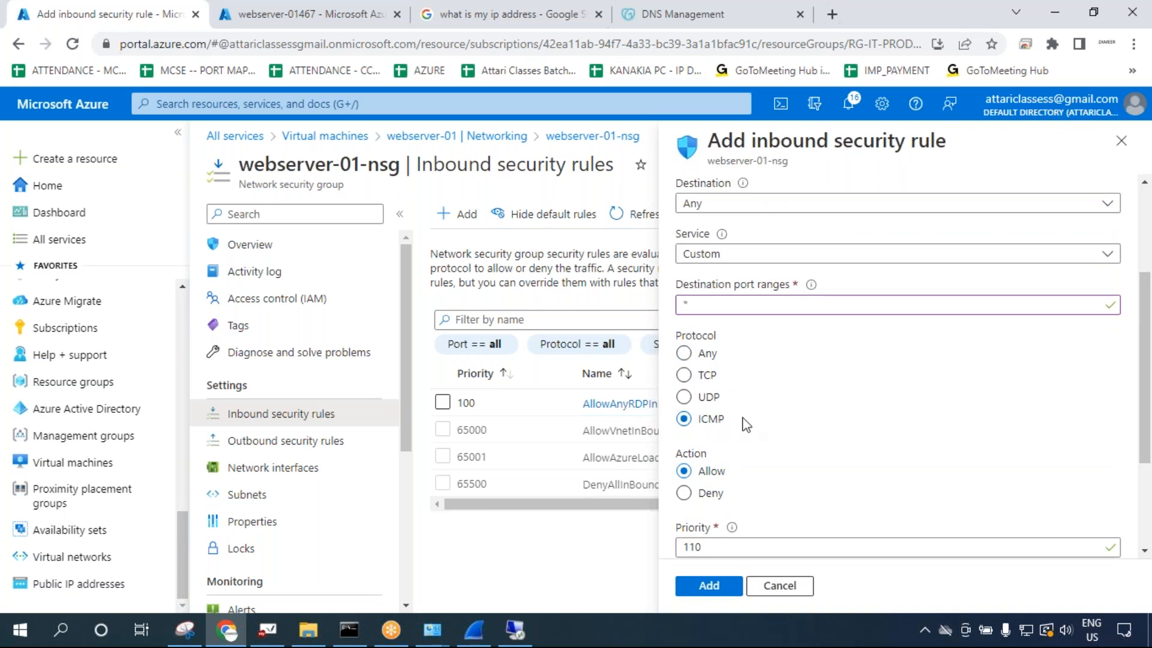
pyautogui.scroll(3, 751, 416)
pyautogui.moveTo(699, 322); pyautogui.dragTo(671, 320)
pyautogui.moveTo(700, 474); pyautogui.dragTo(678, 474)
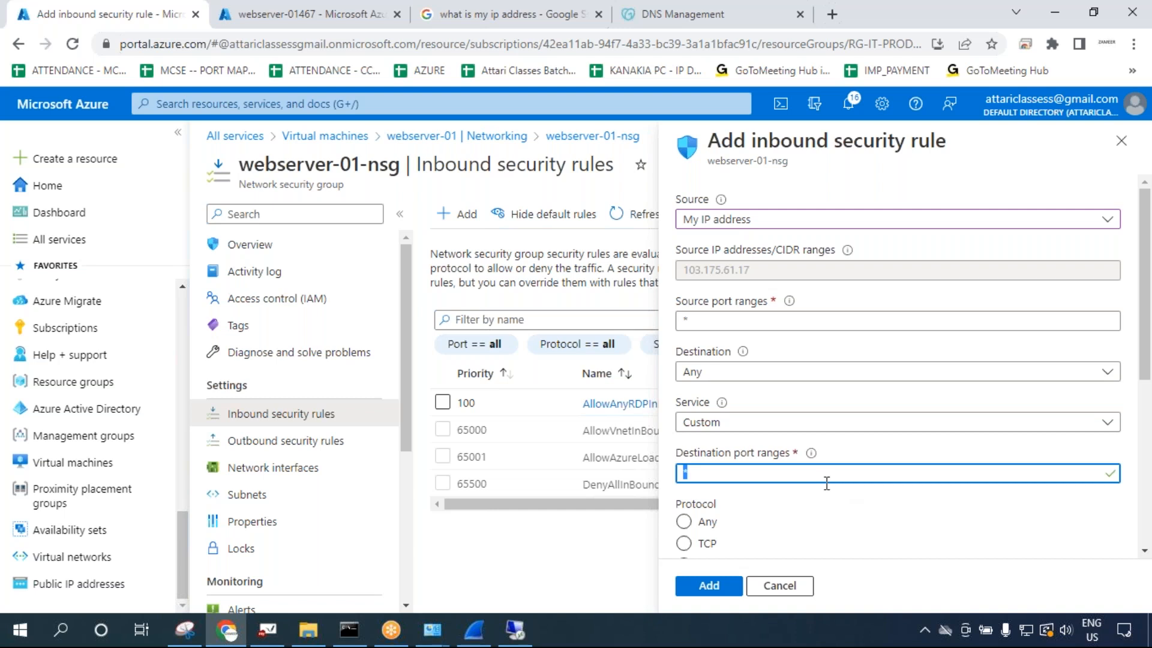
pyautogui.scroll(-3, 827, 484)
pyautogui.click(711, 419)
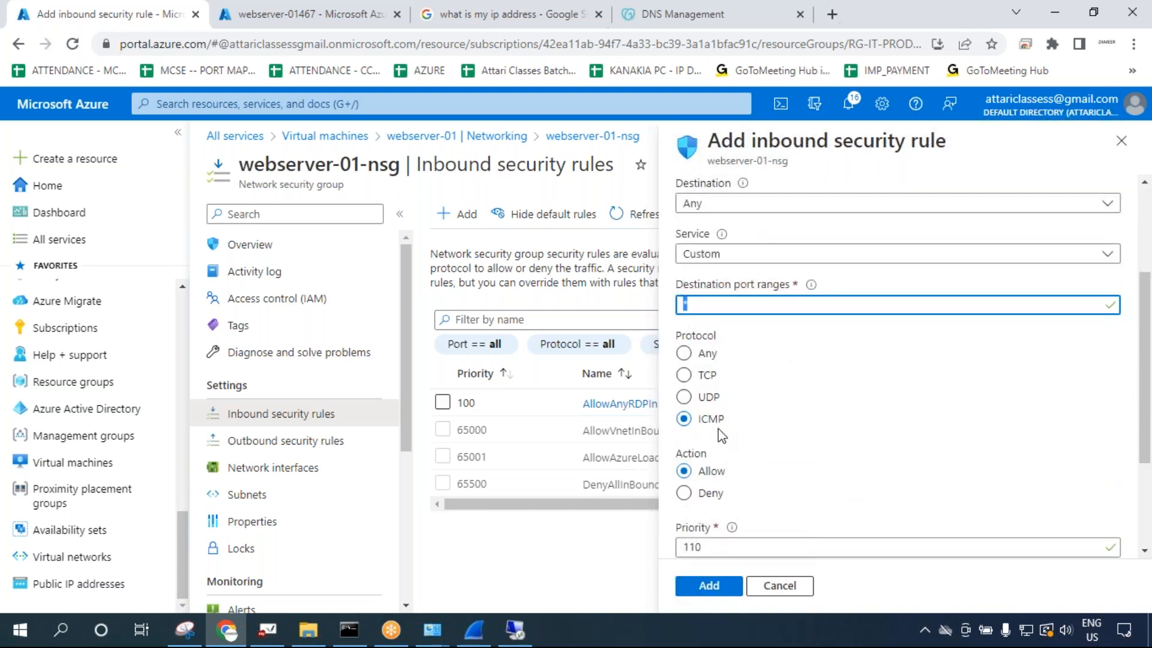
# Review the rule's My IP address source, port ranges and ICMP protocol settings.
pyautogui.scroll(3, 720, 426)
pyautogui.click(722, 222)
pyautogui.click(722, 224)
pyautogui.click(714, 293)
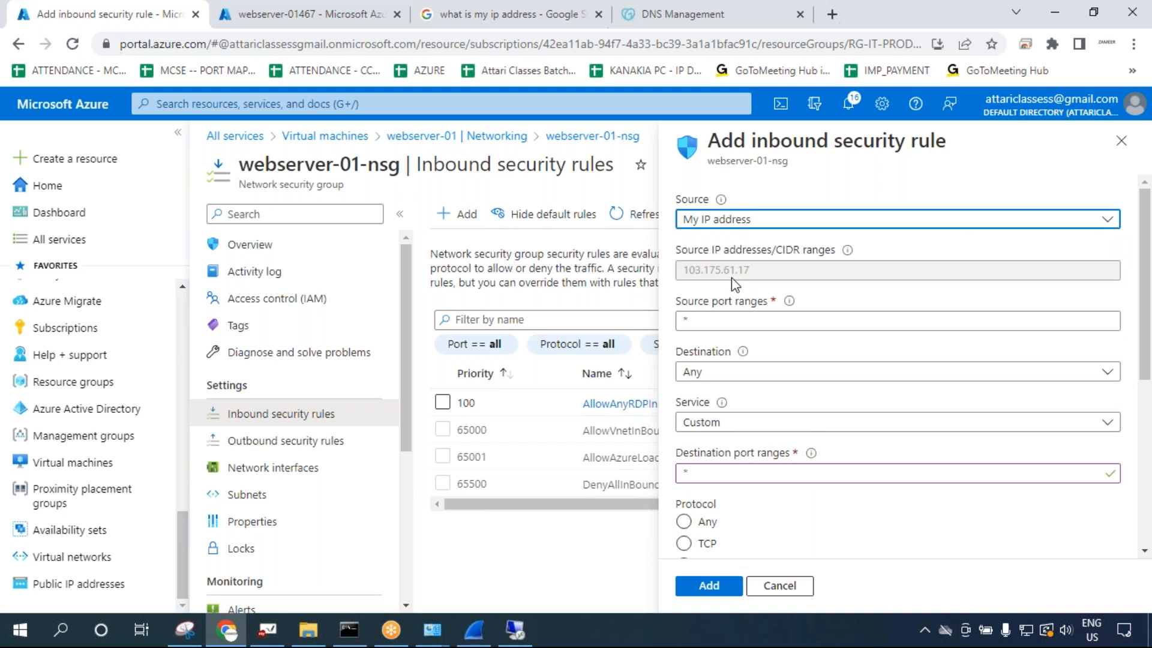
pyautogui.scroll(-2, 737, 312)
pyautogui.scroll(-2, 737, 312)
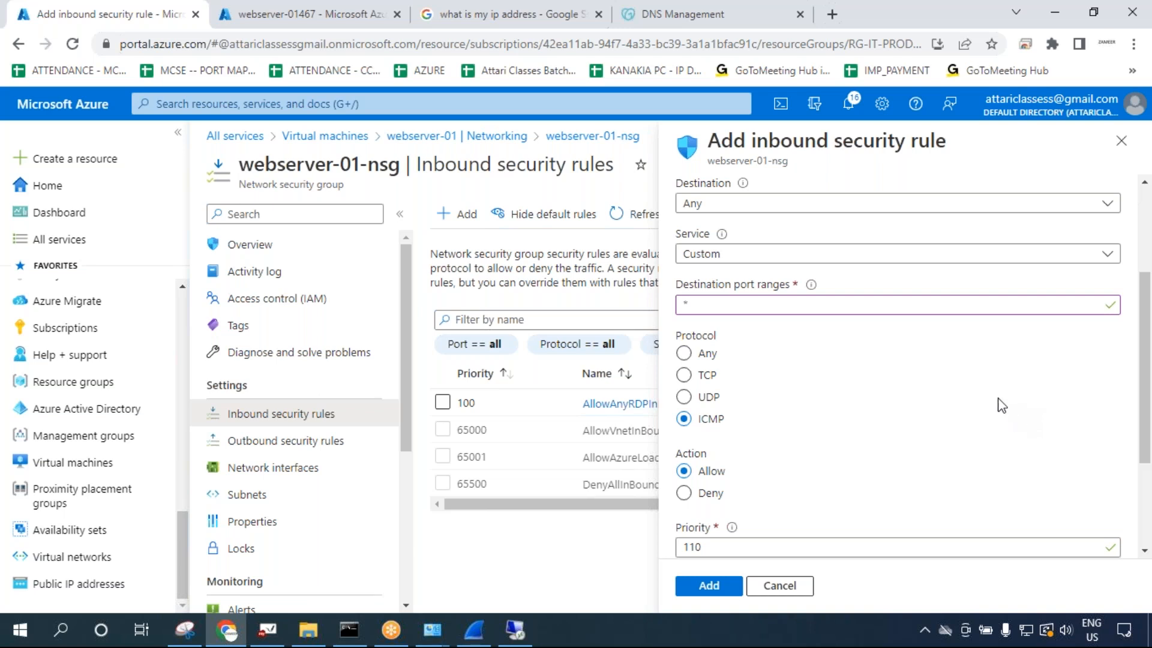
pyautogui.scroll(2, 795, 391)
pyautogui.scroll(-3, 795, 402)
pyautogui.scroll(3, 797, 407)
pyautogui.scroll(2, 798, 409)
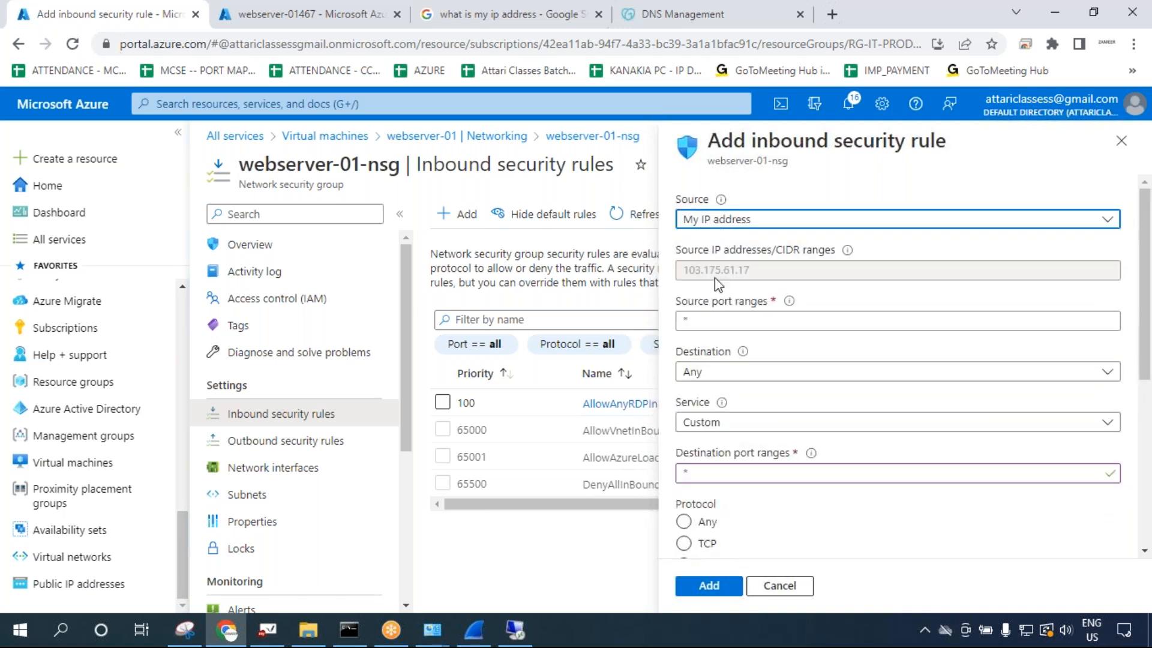
# Try to set the inbound rule's priority to 0.
pyautogui.scroll(-4, 738, 387)
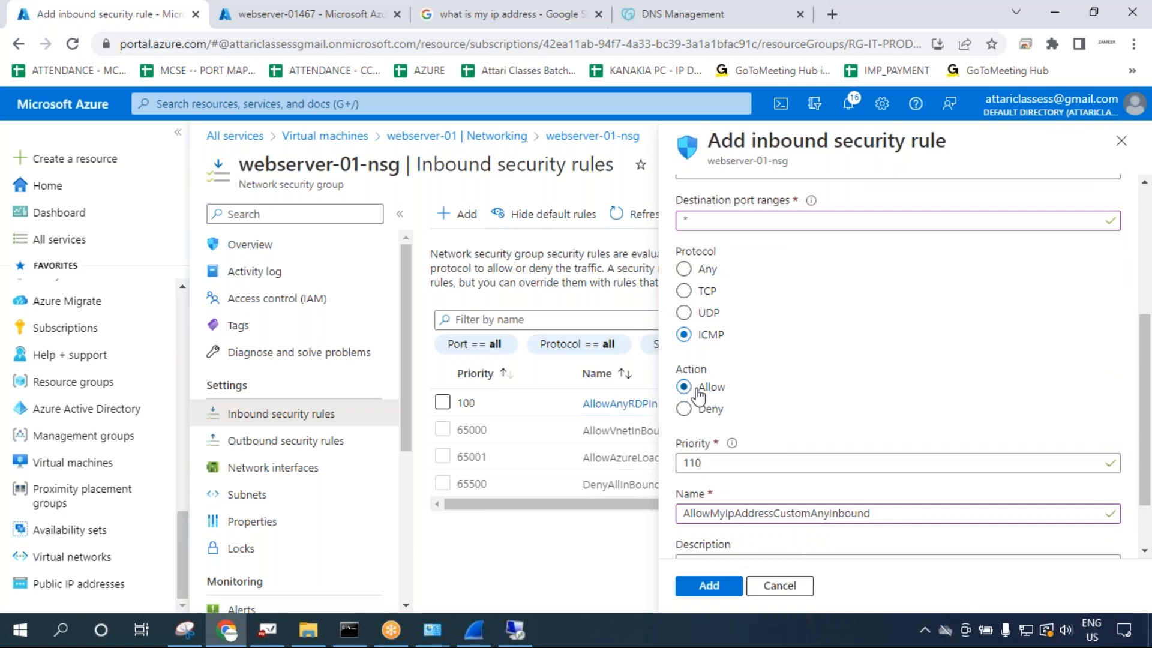
pyautogui.moveTo(706, 467); pyautogui.dragTo(674, 467)
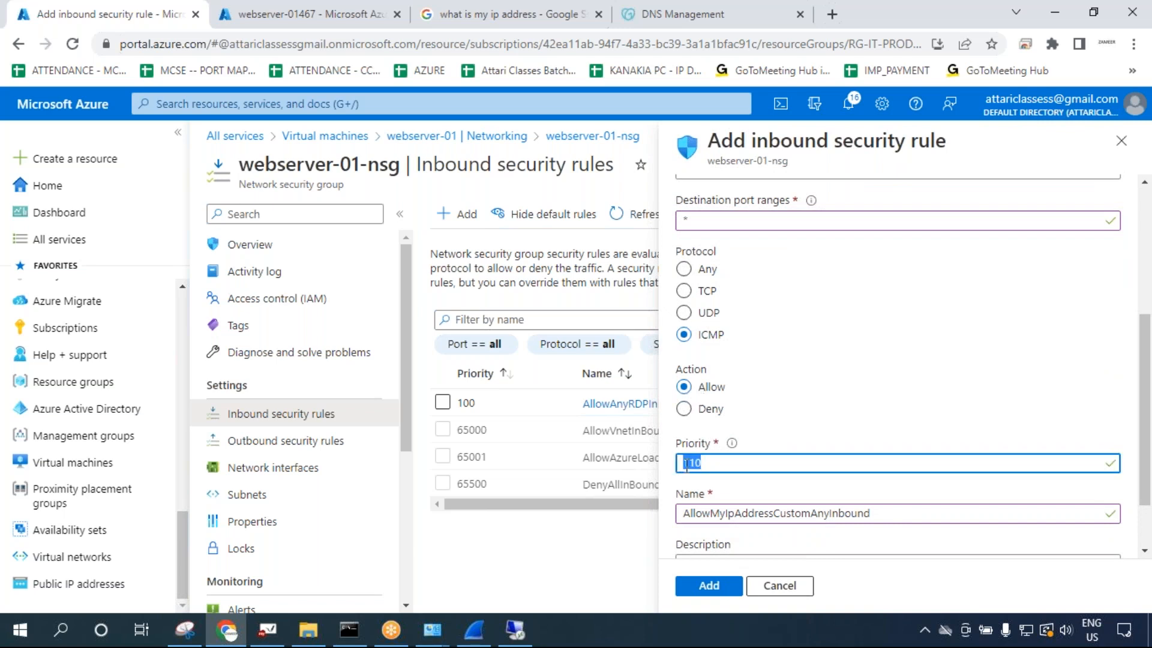
pyautogui.write('0')
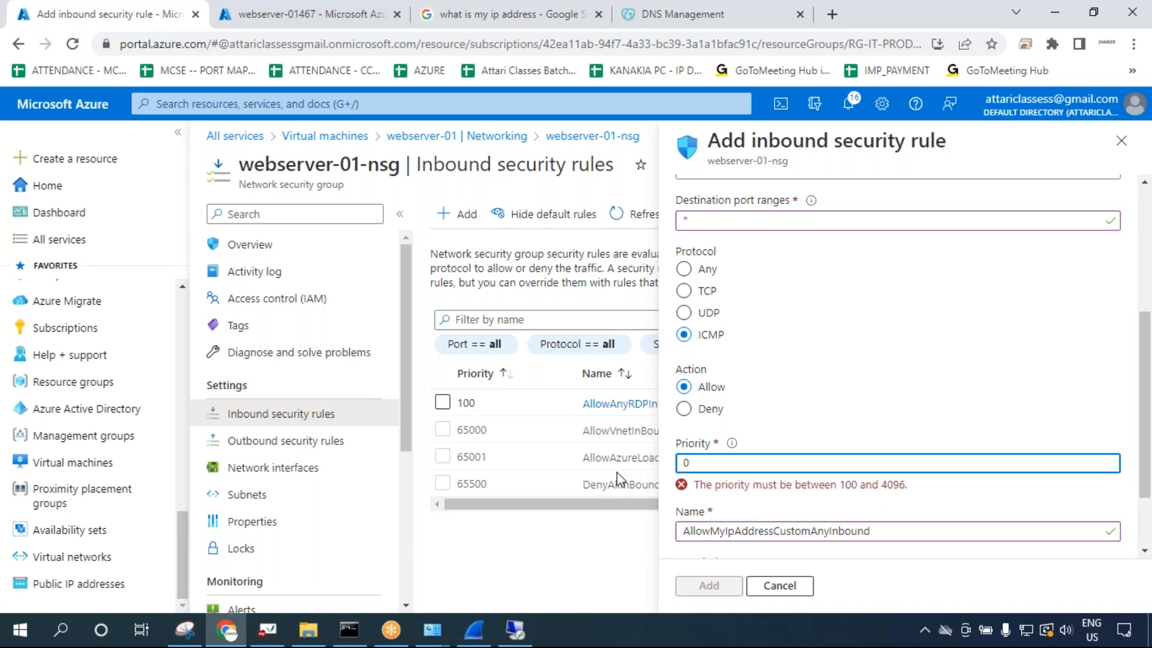
pyautogui.click(853, 77)
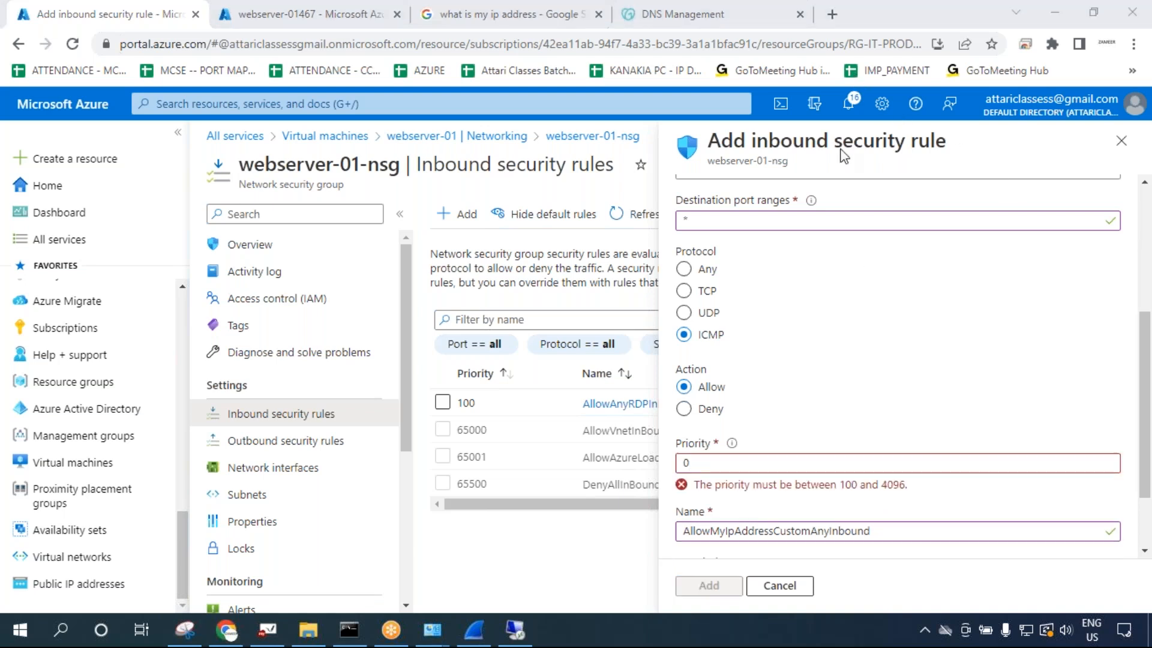
pyautogui.moveTo(840, 490); pyautogui.dragTo(902, 493)
# Set the inbound rule's priority to 1000.
pyautogui.moveTo(713, 465); pyautogui.dragTo(679, 464)
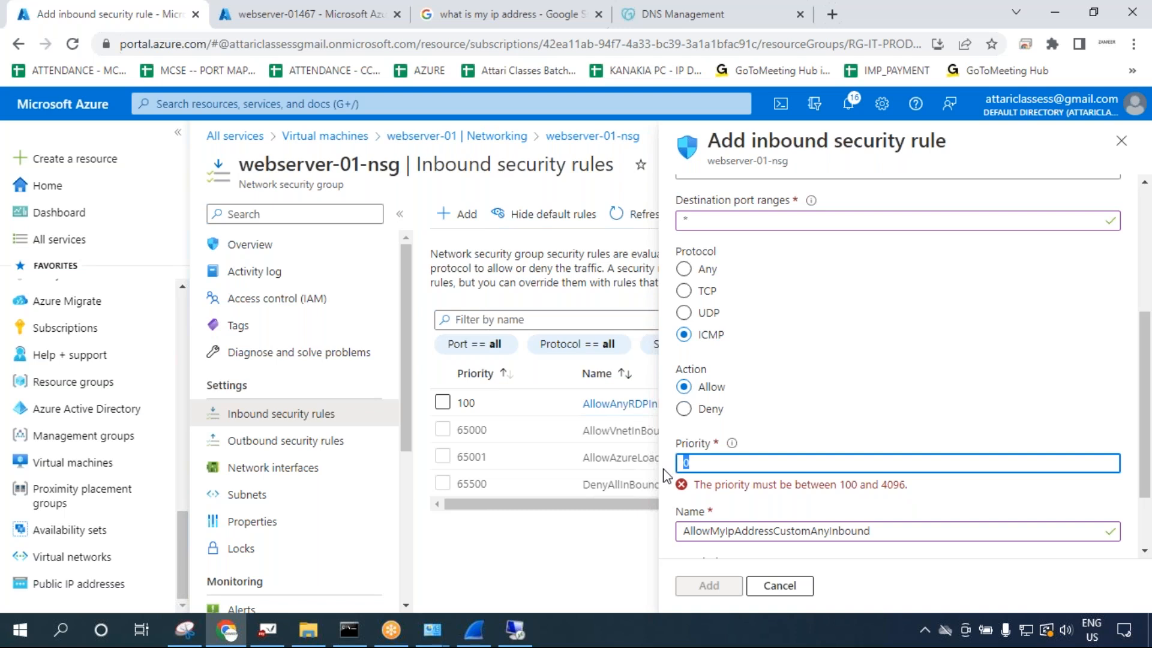
pyautogui.write('1000')
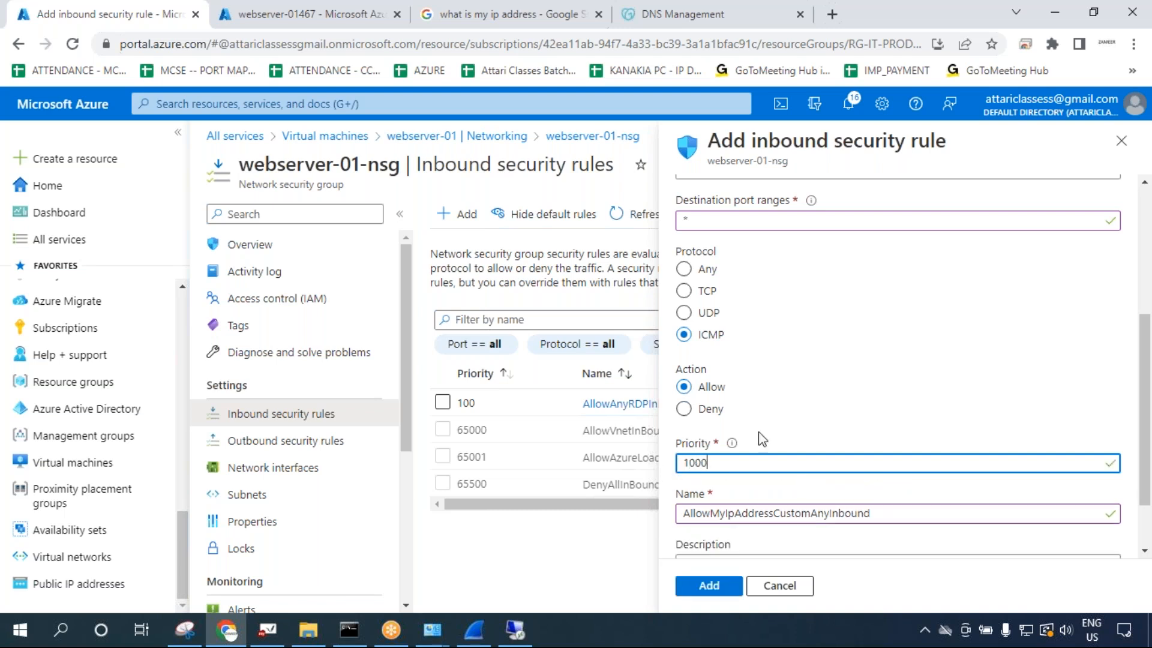
pyautogui.click(127, 21)
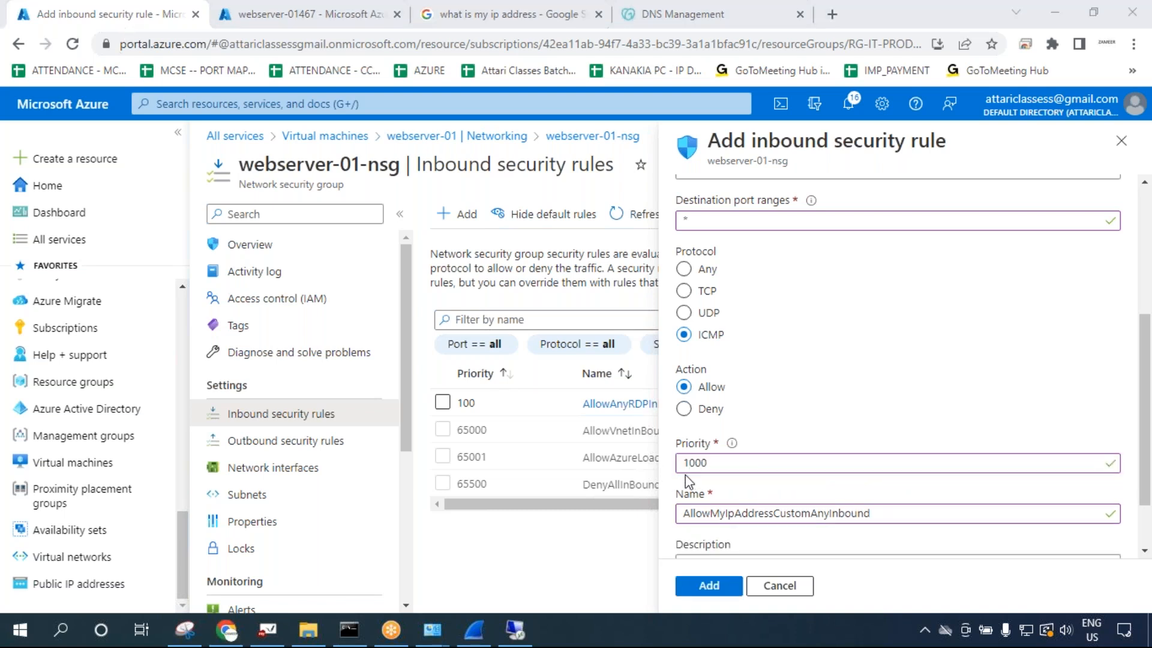
pyautogui.doubleClick(723, 463)
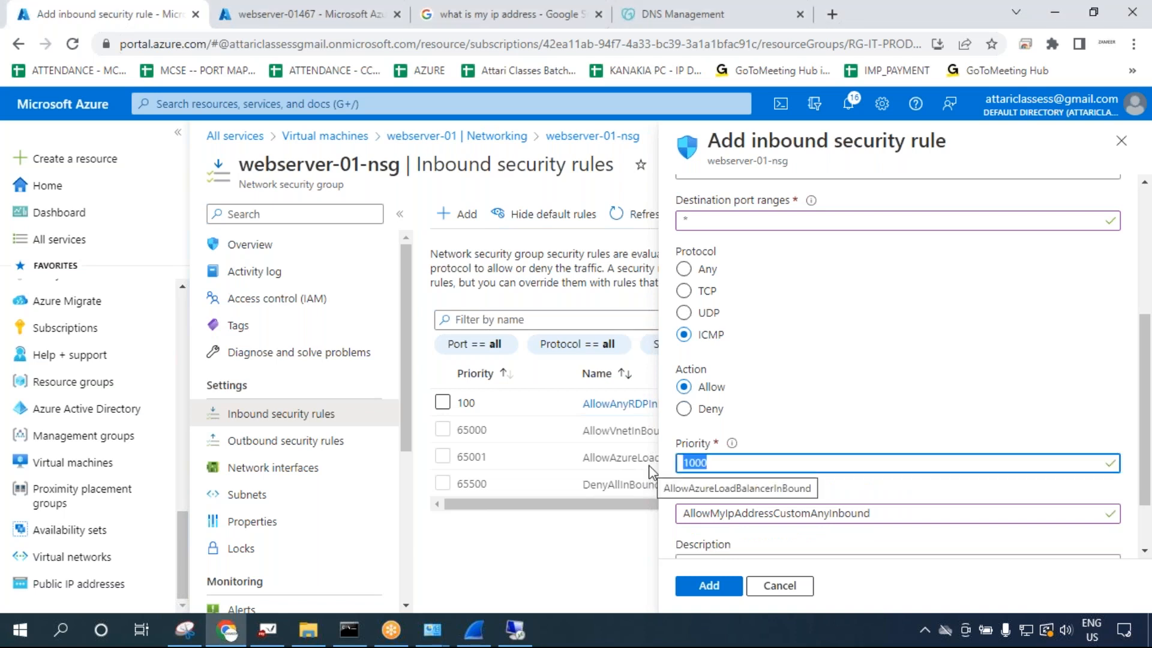
pyautogui.click(725, 462)
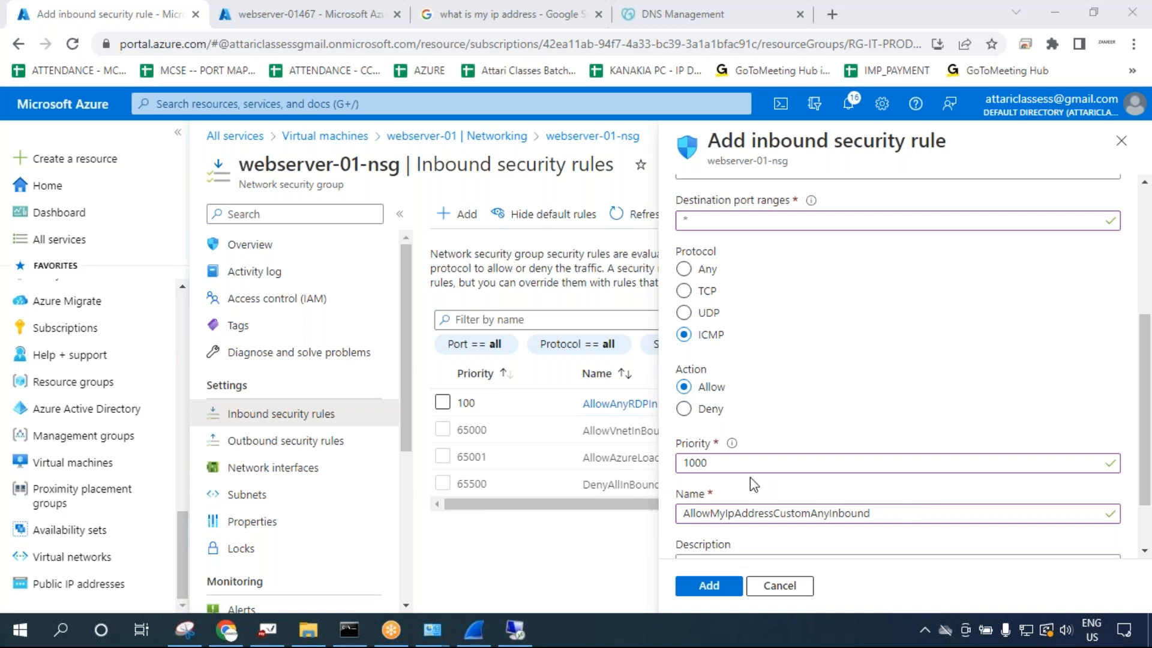
pyautogui.click(731, 463)
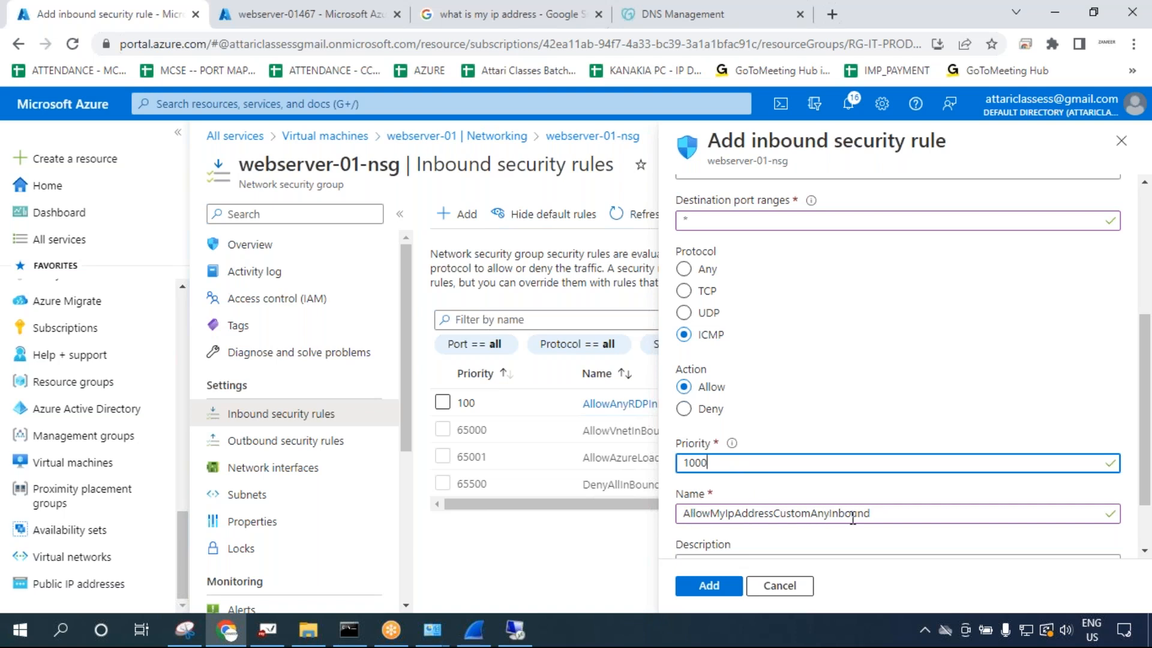
# Name the rule Allow-Ping and add it to the network security group.
pyautogui.moveTo(871, 514); pyautogui.dragTo(671, 521)
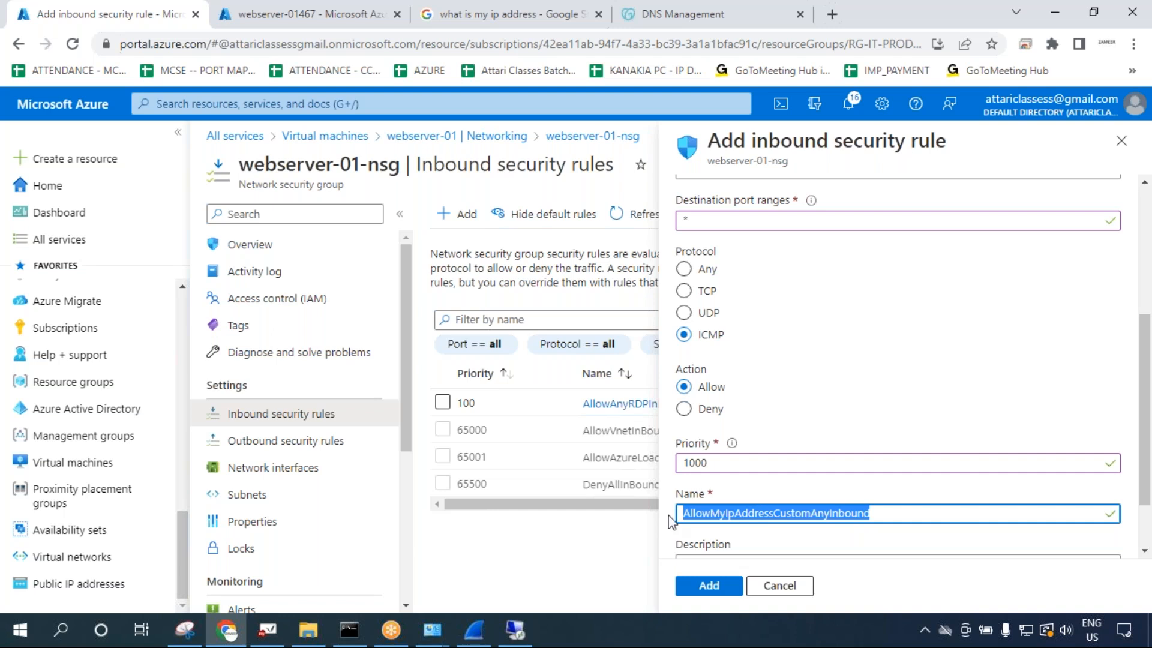
pyautogui.scroll(-2, 774, 459)
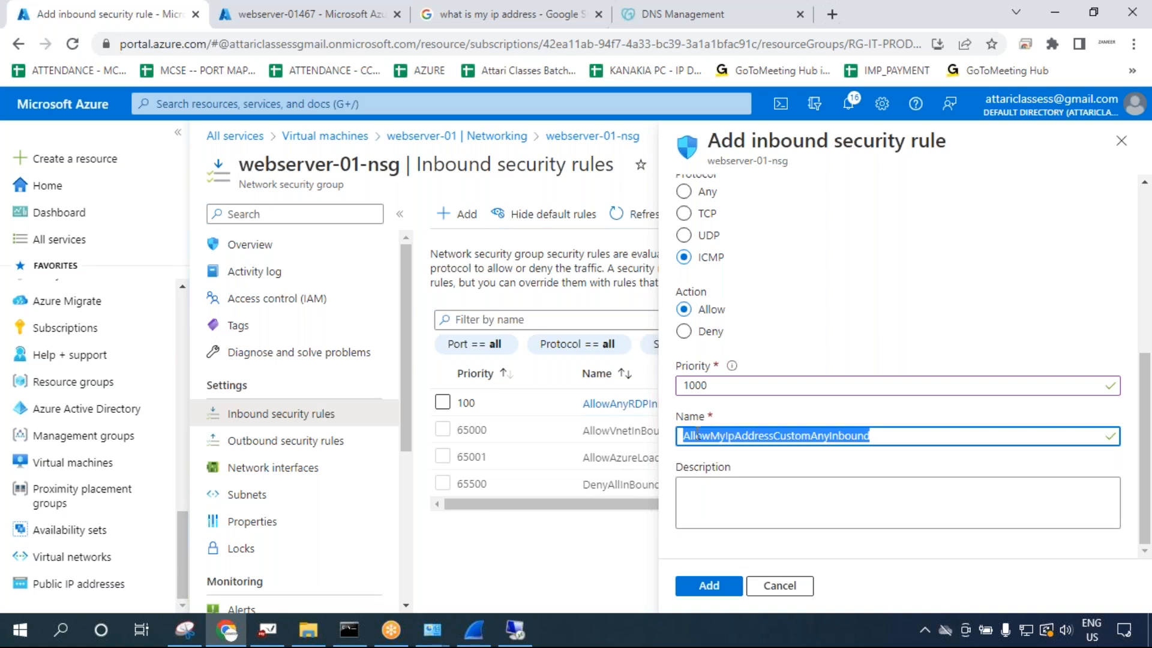
pyautogui.write('All')
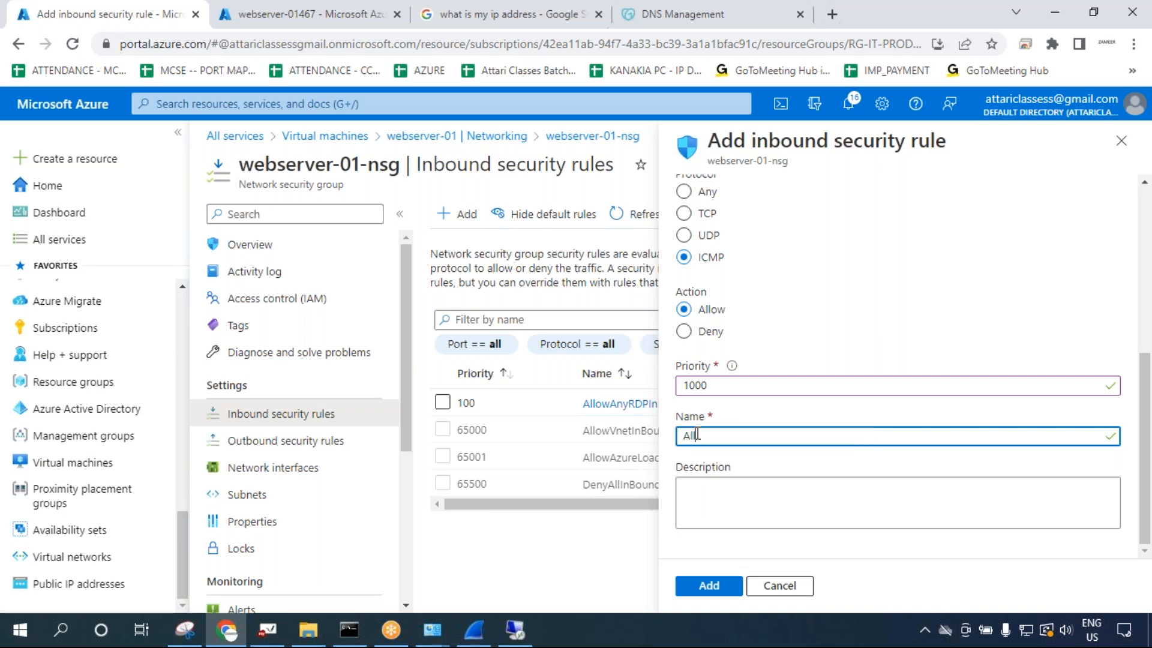
pyautogui.write('ow ICMP')
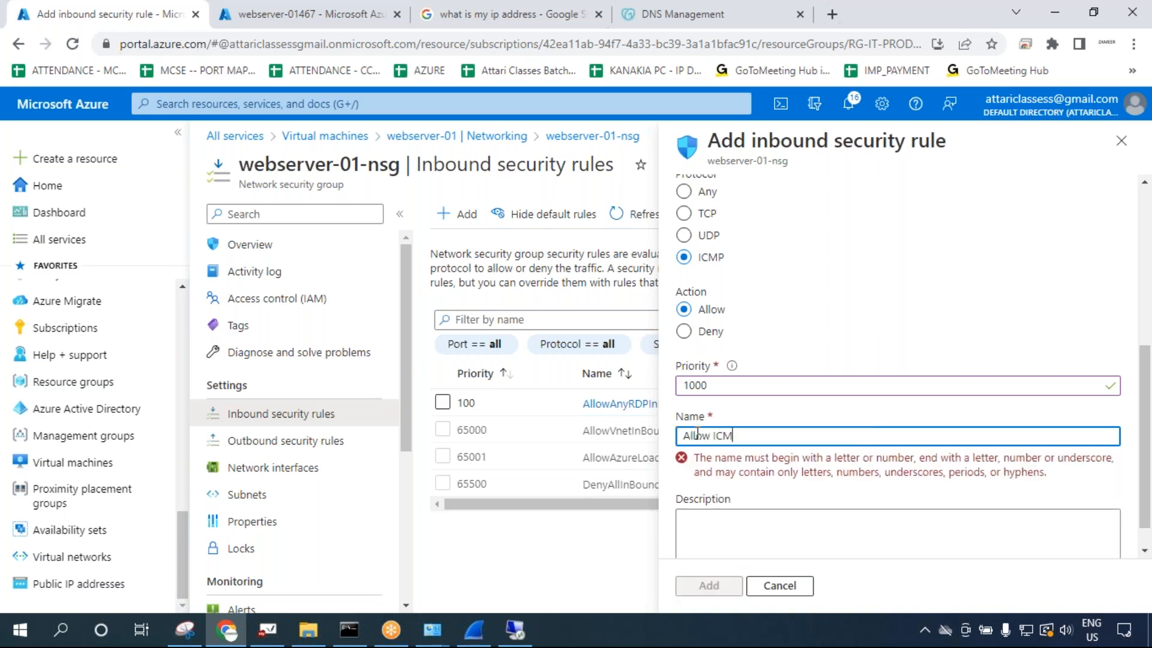
pyautogui.press('BackSpace')
pyautogui.press('BackSpace')
pyautogui.press('BackSpace')
pyautogui.write('Ping')
pyautogui.click(714, 436)
pyautogui.press('BackSpace')
pyautogui.write('-')
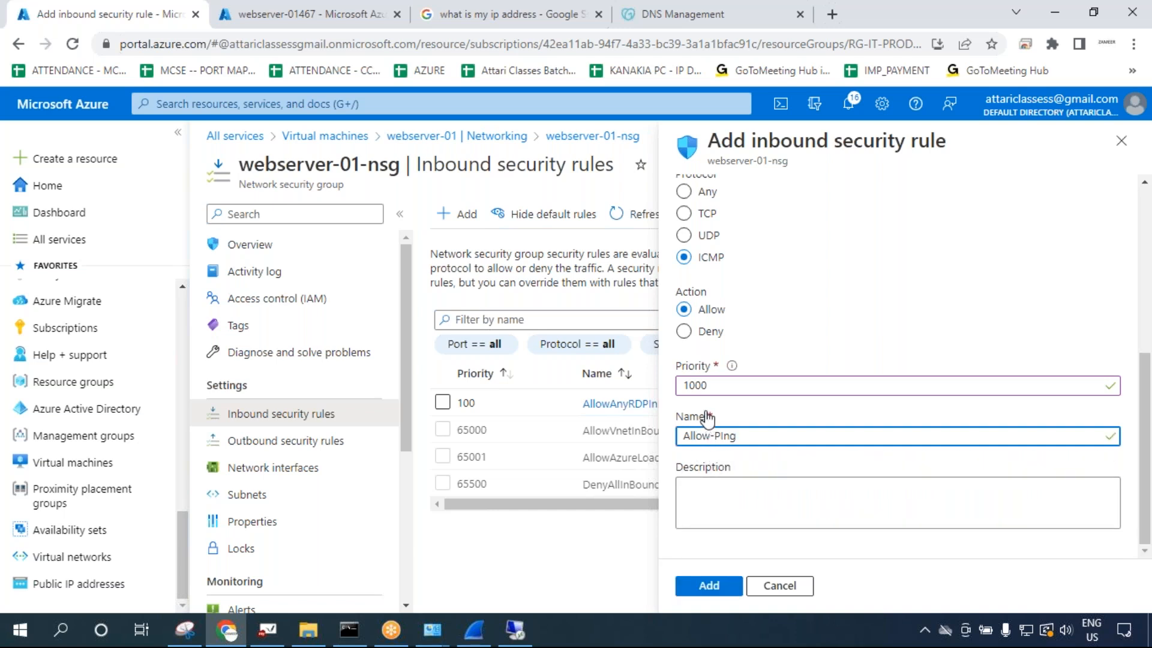
pyautogui.tripleClick(737, 436)
pyautogui.click(706, 585)
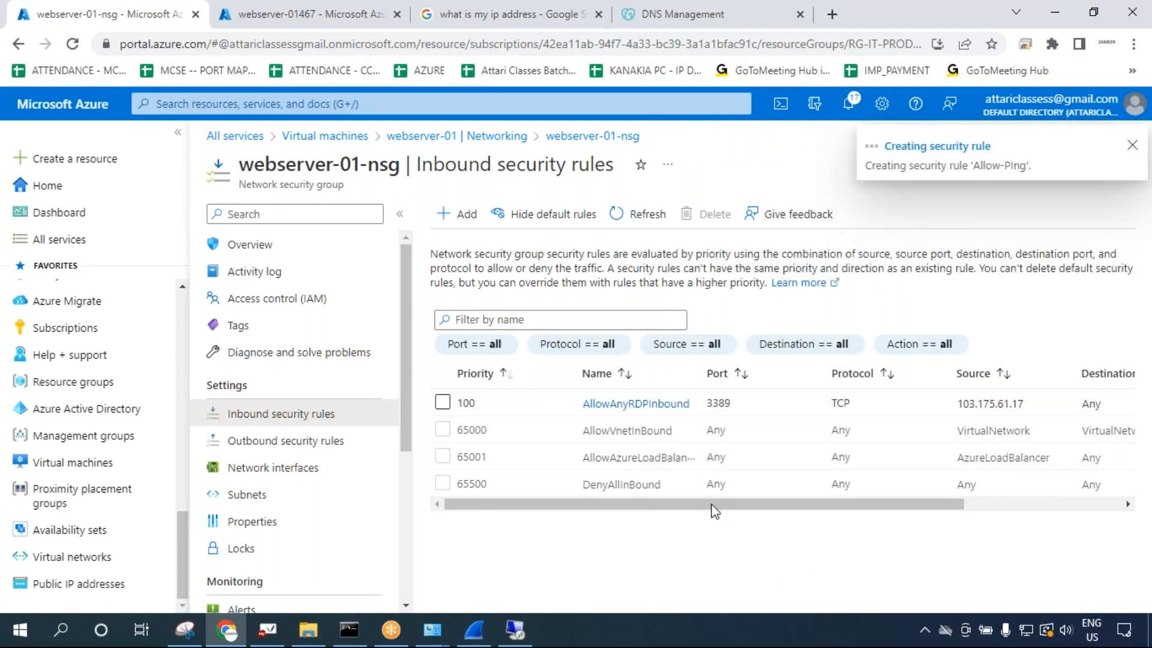
# Refresh the inbound rules list and examine the Allow-Ping rule's port, protocol, source and action.
pyautogui.click(640, 214)
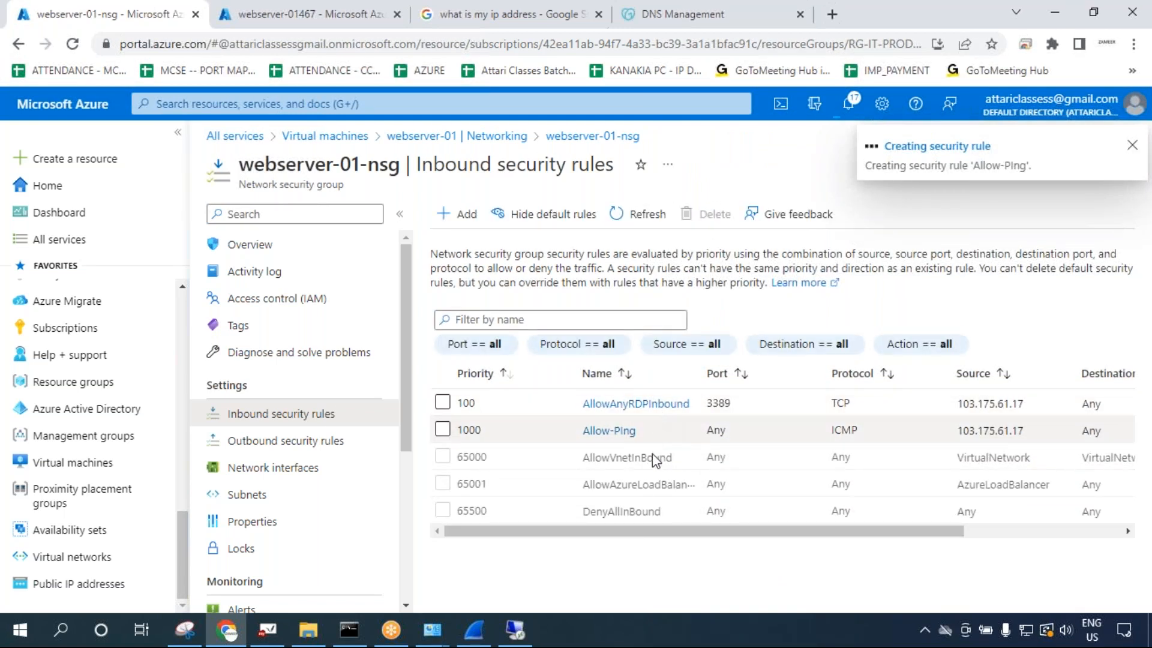
pyautogui.moveTo(676, 534); pyautogui.dragTo(856, 534)
pyautogui.doubleClick(520, 429)
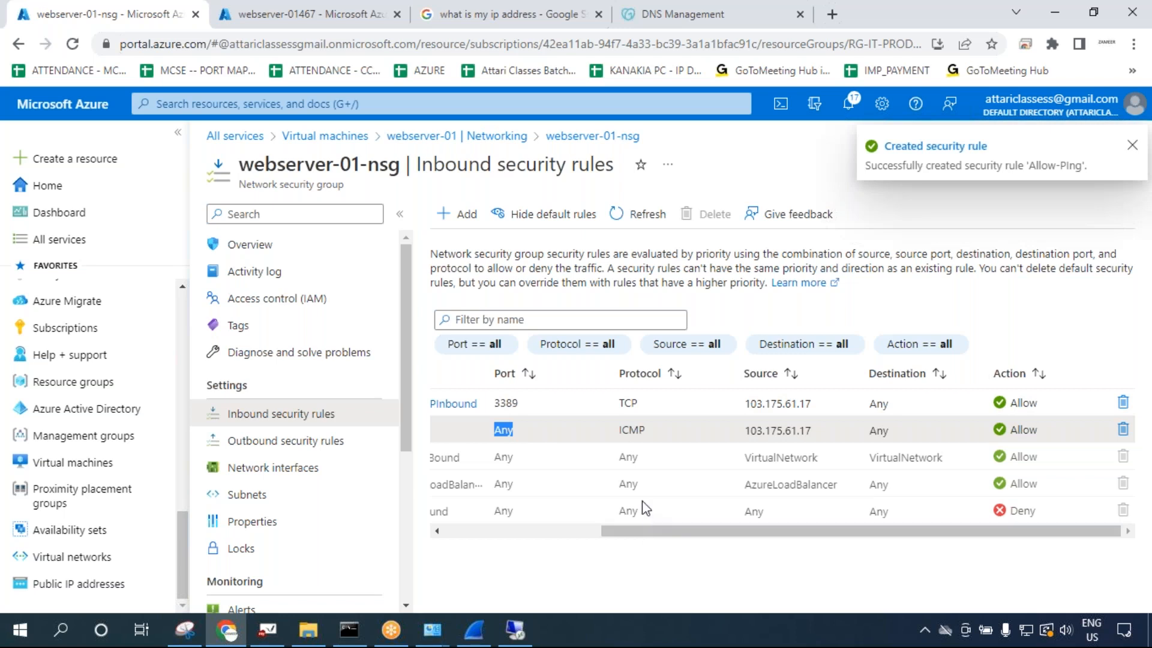
pyautogui.moveTo(615, 443); pyautogui.dragTo(653, 429)
pyautogui.doubleClick(632, 430)
pyautogui.moveTo(748, 430); pyautogui.dragTo(816, 437)
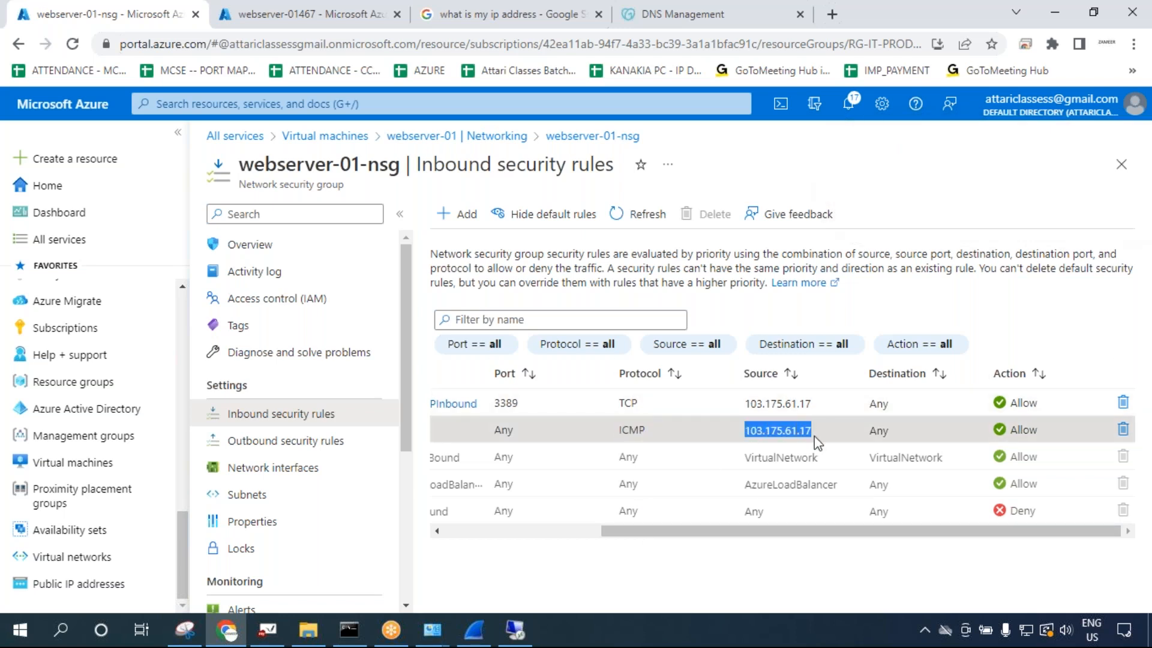
pyautogui.click(865, 68)
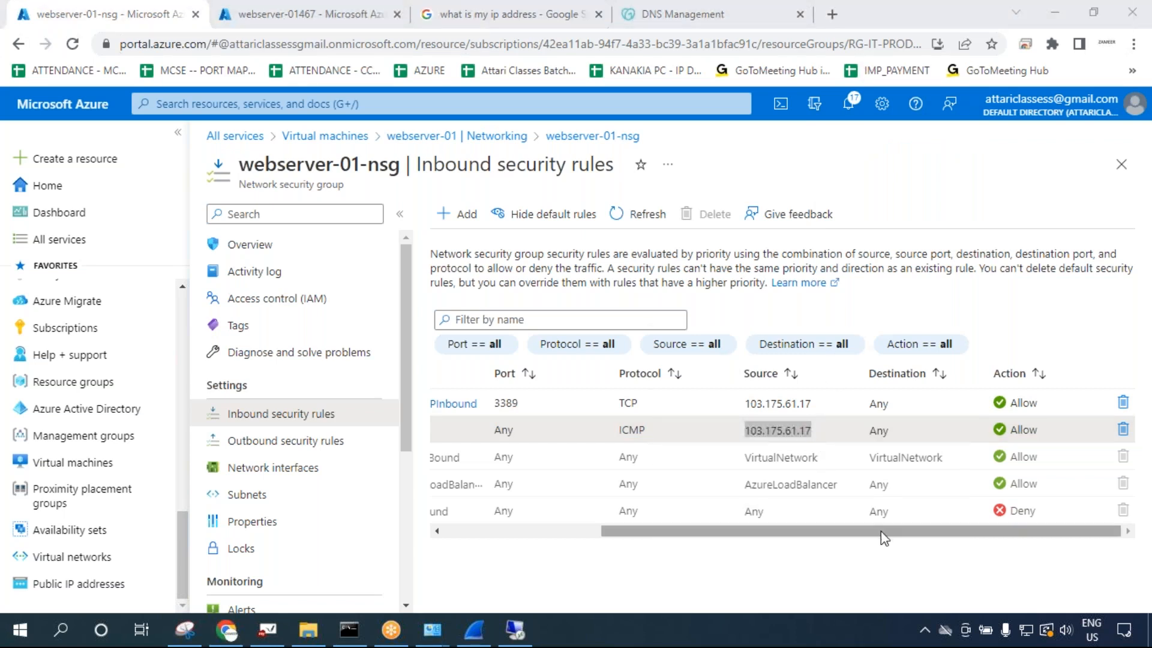
pyautogui.moveTo(880, 532); pyautogui.dragTo(828, 552)
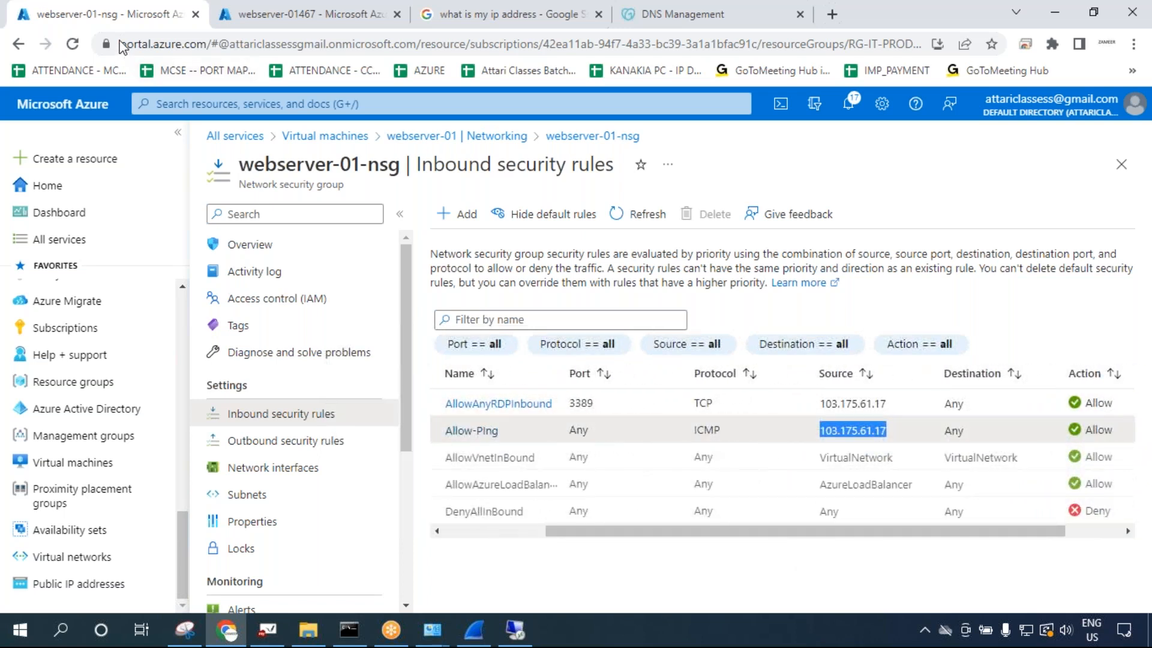
# Check the port, source and destination of the Allow-Ping rule in the inbound rules list.
pyautogui.doubleClick(573, 432)
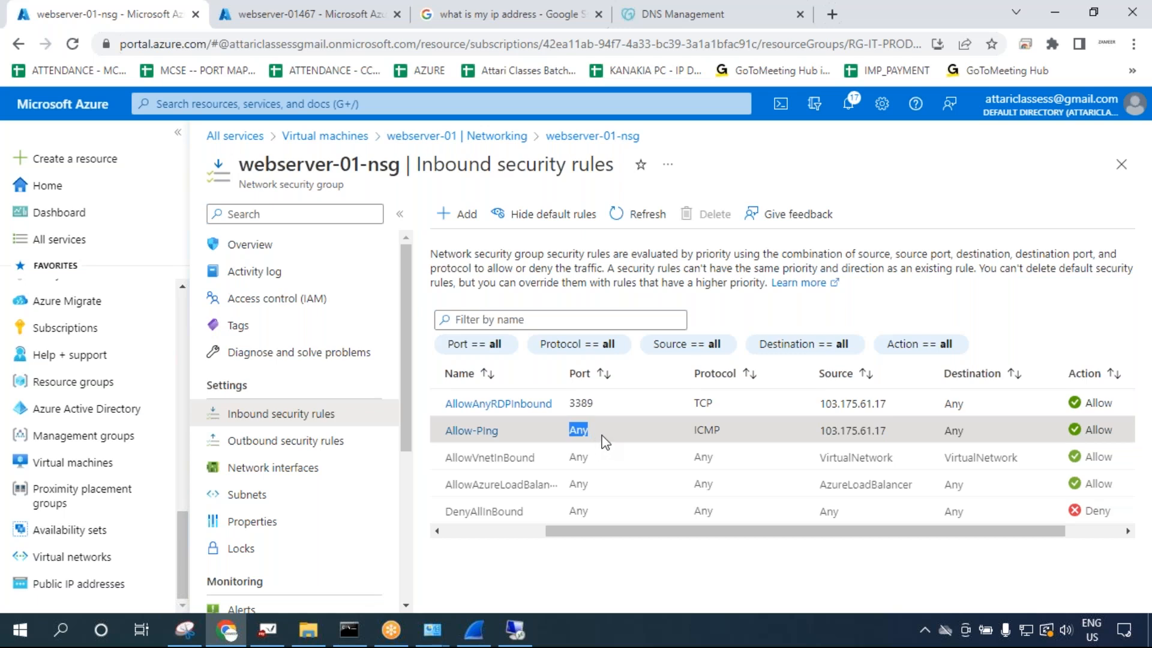
pyautogui.doubleClick(852, 431)
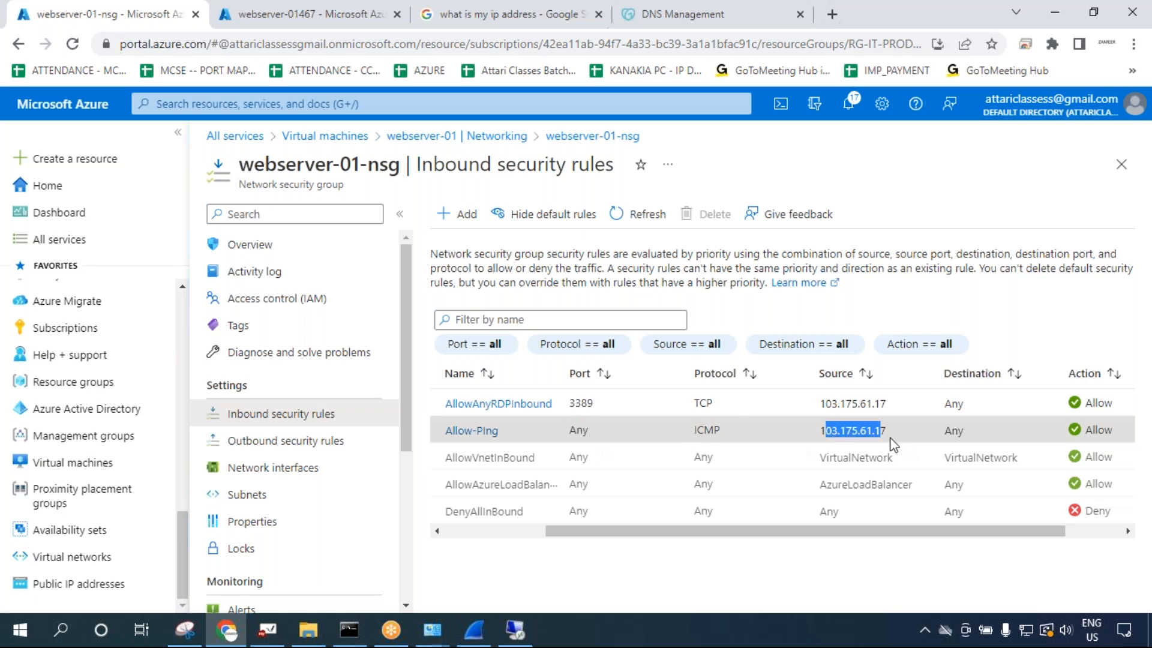
pyautogui.doubleClick(954, 431)
# Switch to the Command Prompt, stop the running ping and restart the continuous ping to 20.235.68.238.
pyautogui.hotkey('alt', 'Tab')
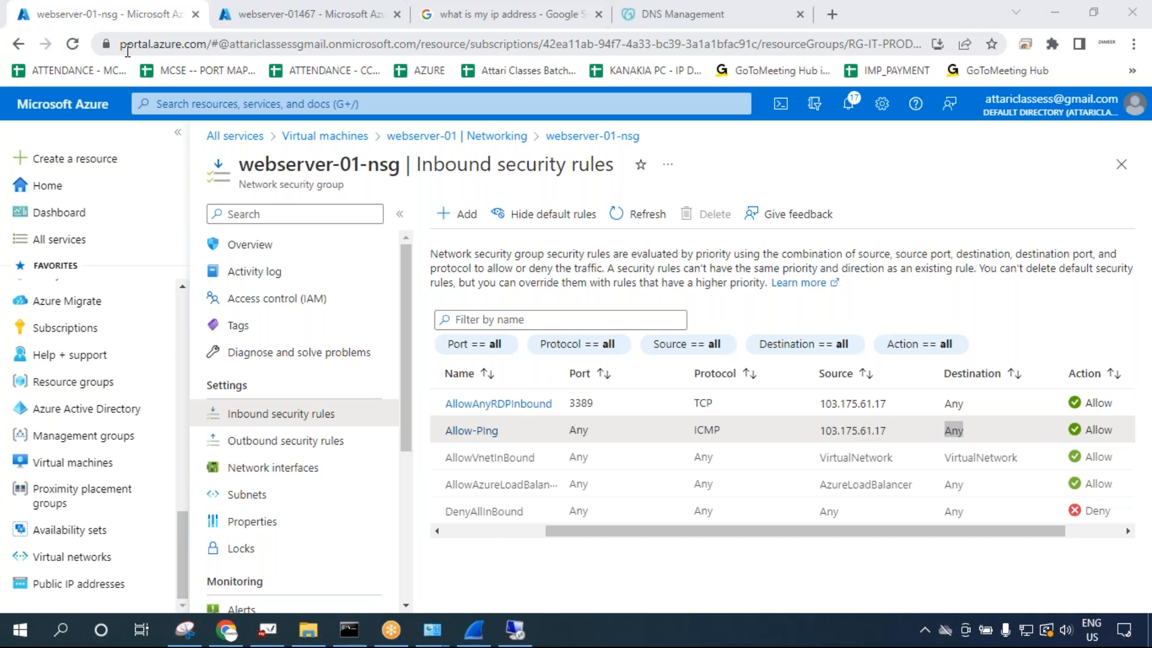
pyautogui.click(350, 630)
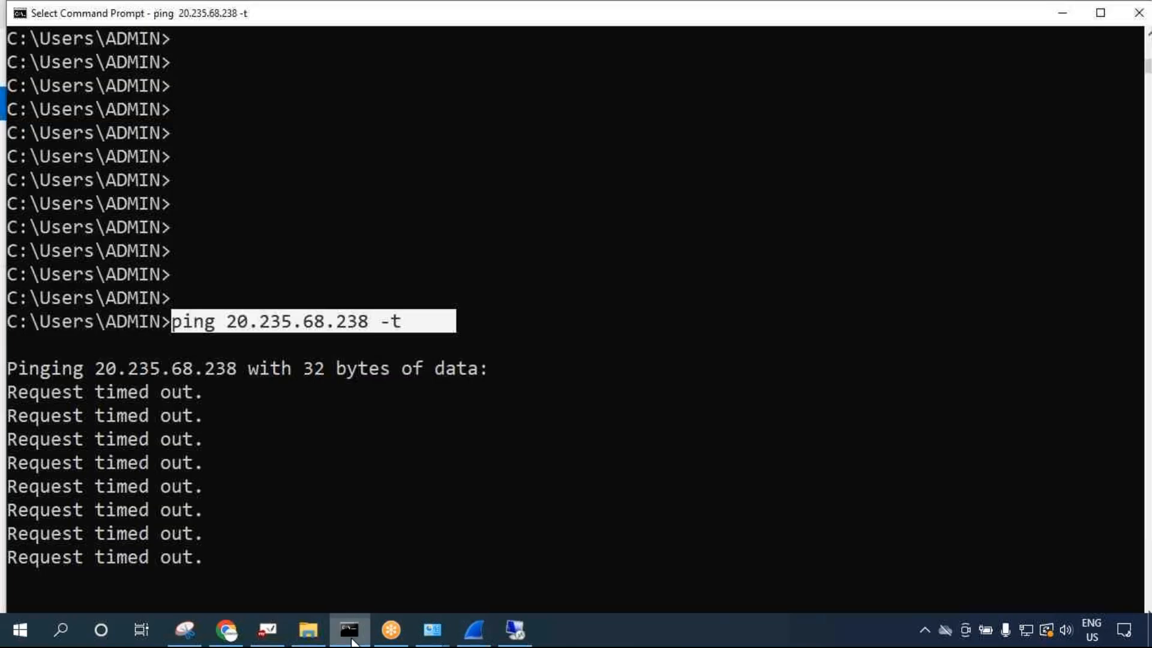
pyautogui.hotkey('ctrl', 'c')
pyautogui.hotkey('ctrl', 'c')
pyautogui.press('Return')
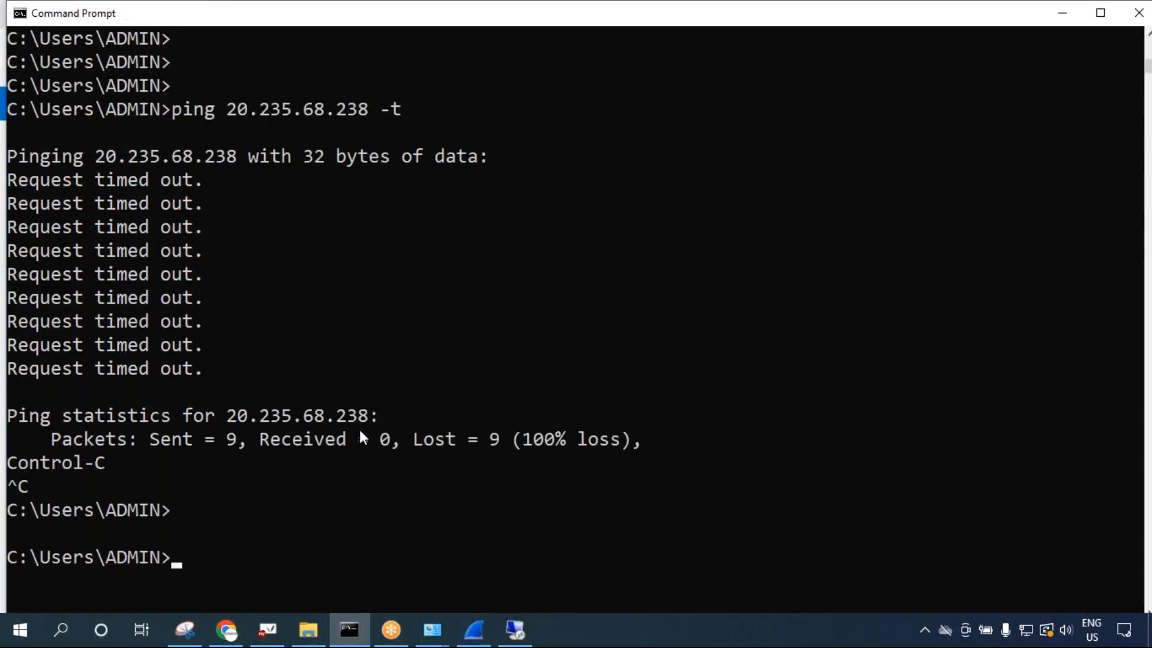
pyautogui.press('Return')
pyautogui.press('Up')
pyautogui.press('Return')
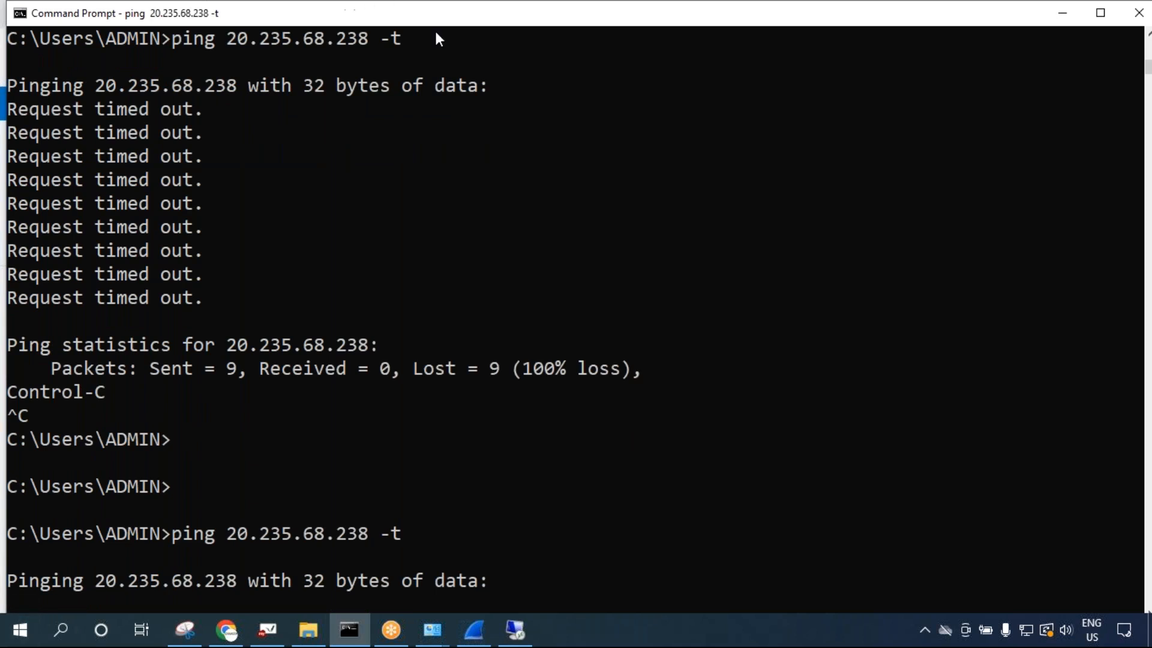
pyautogui.click(550, 19)
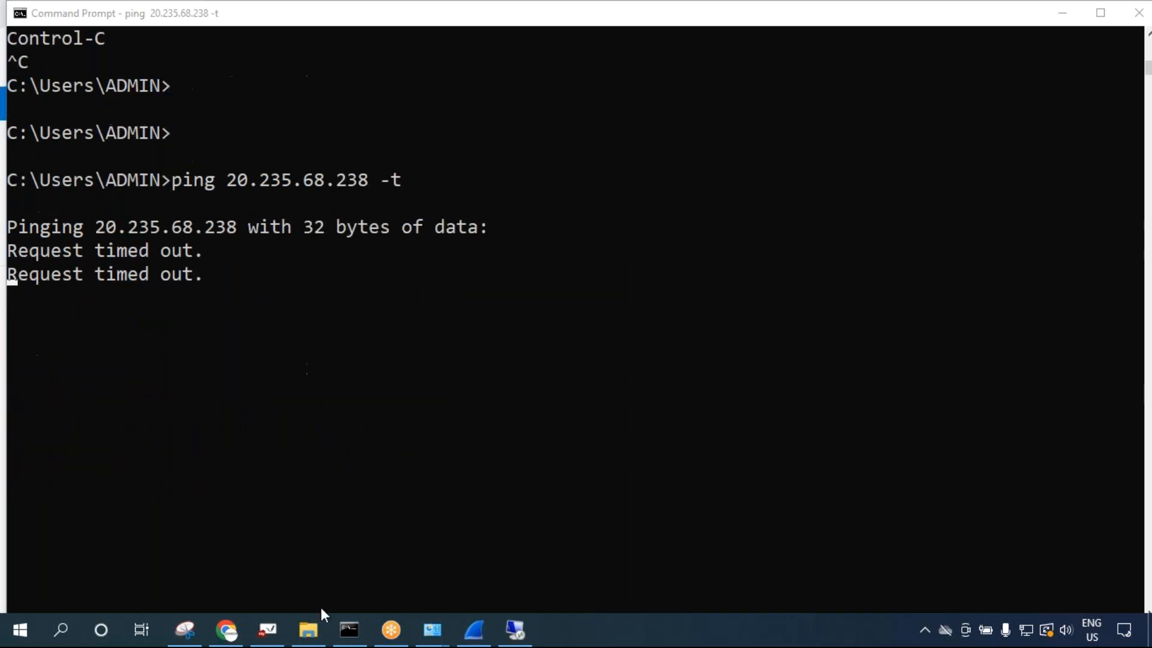
pyautogui.click(227, 630)
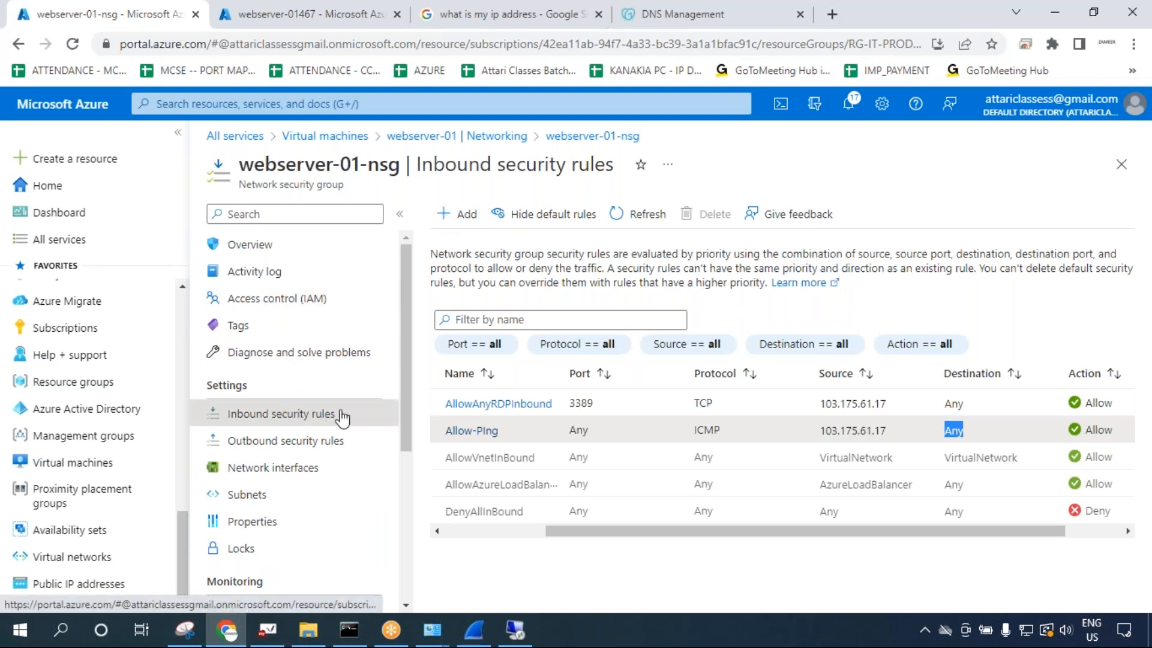
pyautogui.click(465, 216)
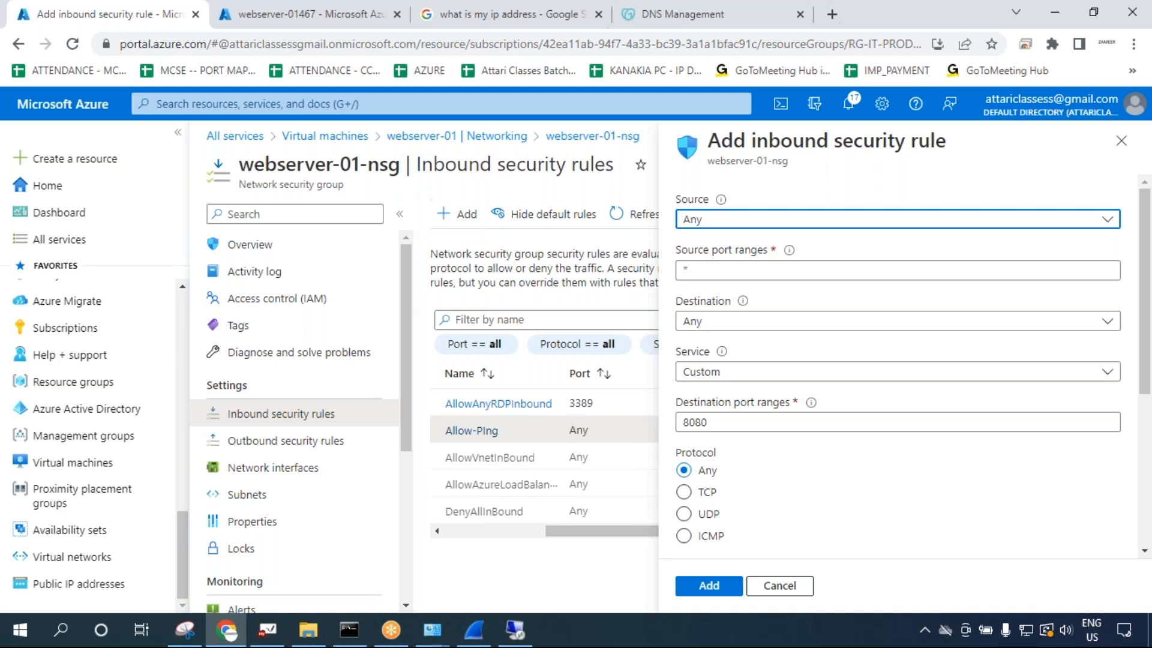
pyautogui.click(862, 71)
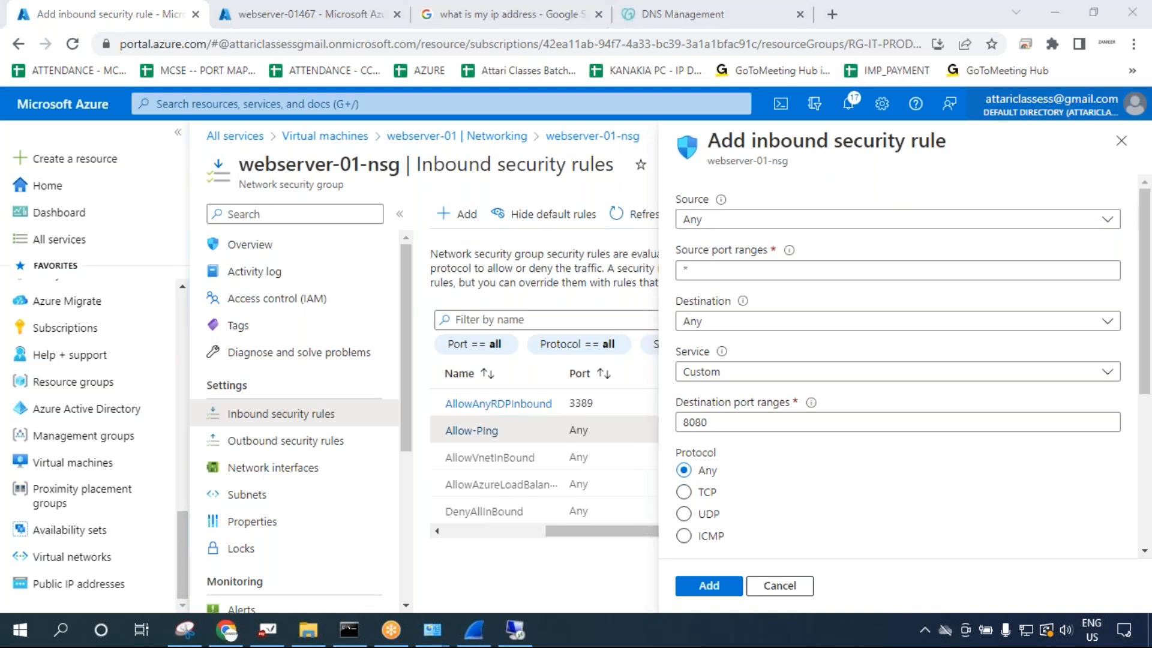
pyautogui.click(261, 184)
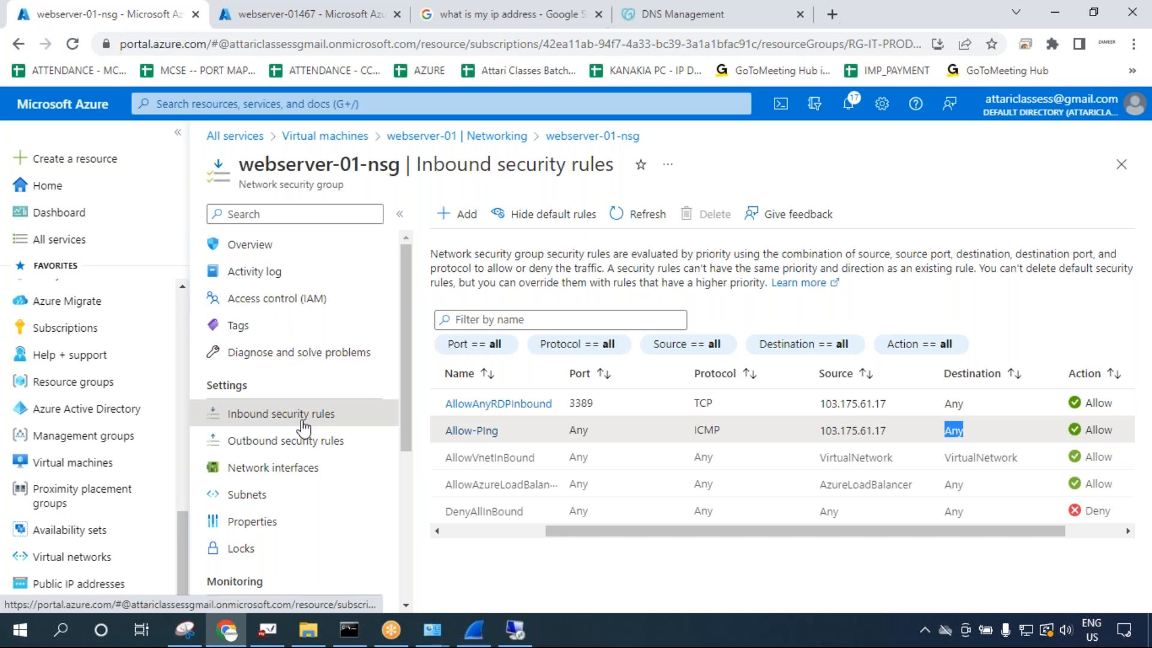
# Start another inbound security rule in the Azure portal with My IP address as source and ICMP as protocol.
pyautogui.click(451, 230)
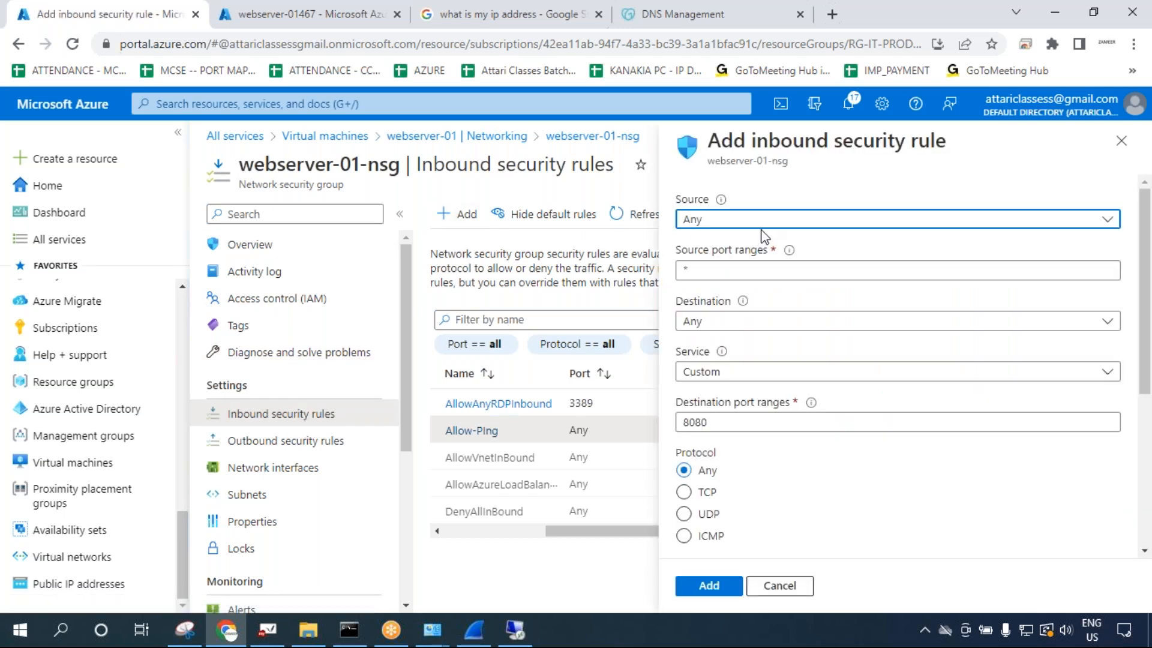
pyautogui.click(761, 229)
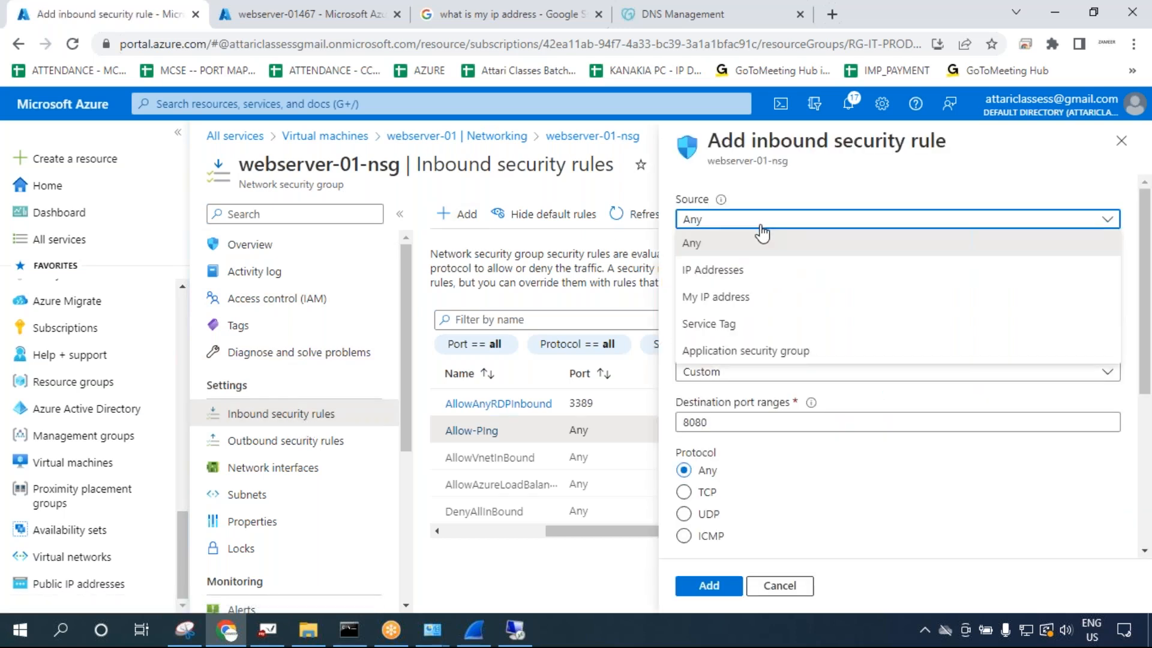
pyautogui.click(732, 296)
pyautogui.scroll(-3, 732, 438)
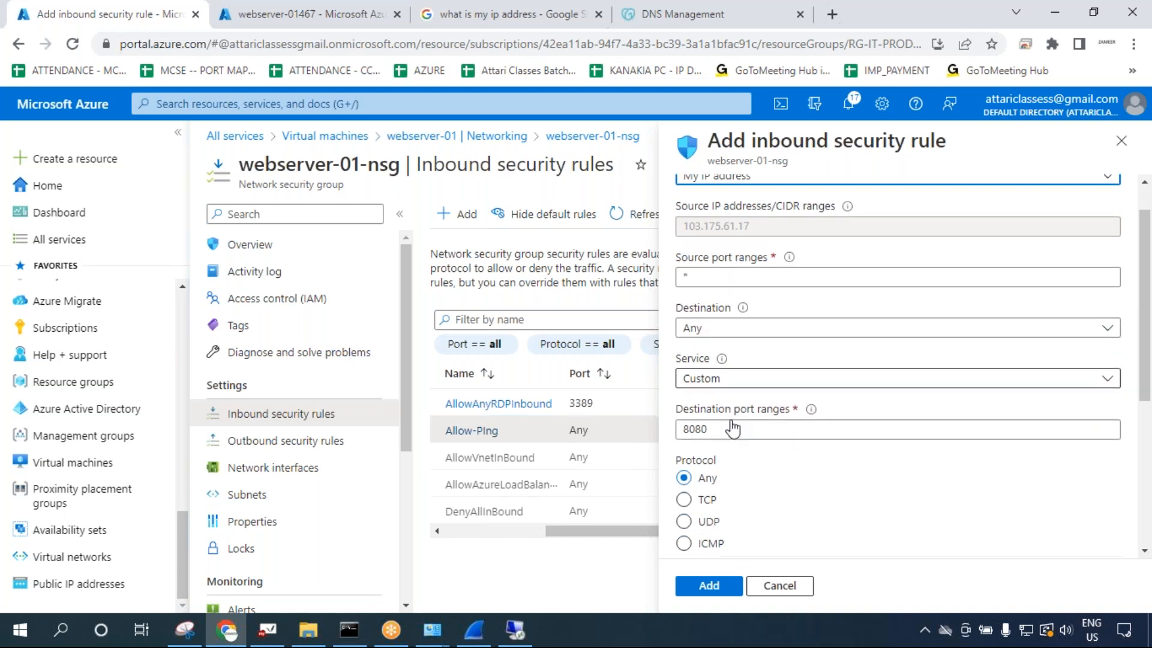
pyautogui.scroll(3, 714, 225)
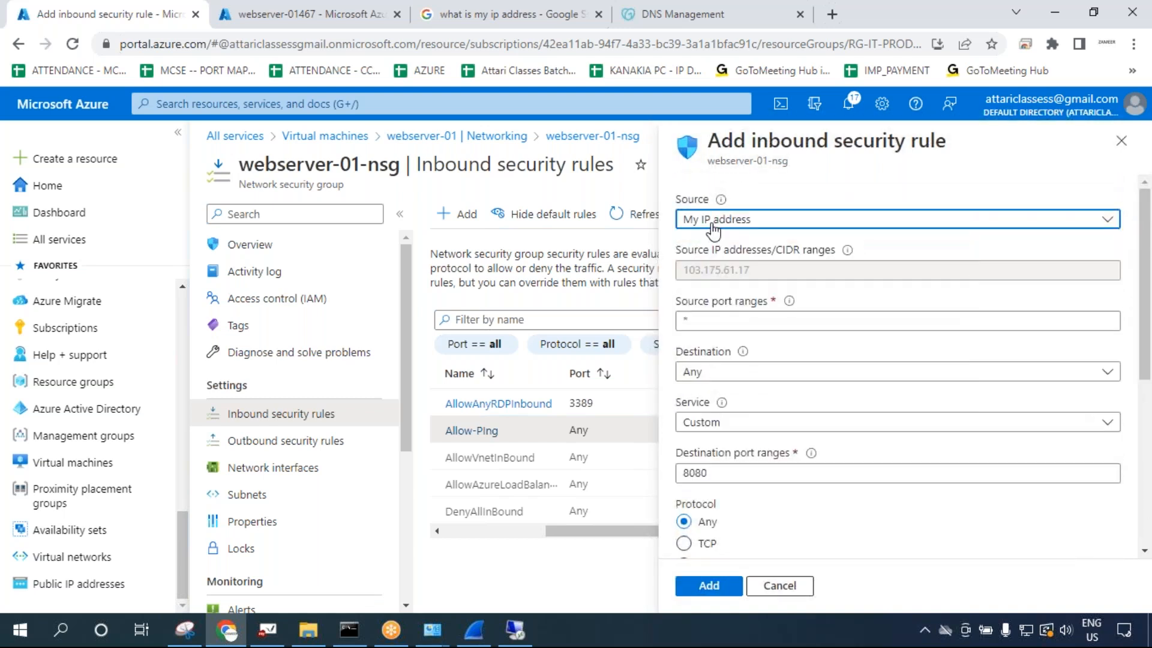
pyautogui.scroll(-3, 750, 226)
pyautogui.click(684, 418)
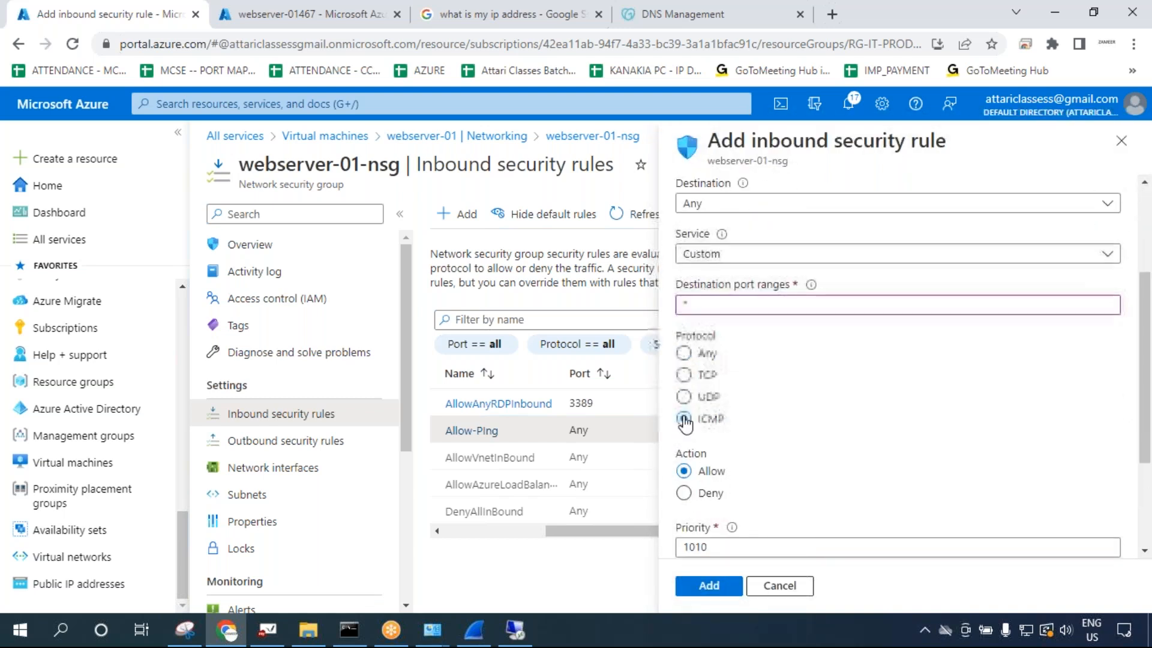
# Try to give the new inbound rule priority 1000, and discard the draft rule.
pyautogui.scroll(-2, 684, 423)
pyautogui.doubleClick(671, 462)
pyautogui.write('1000')
pyautogui.press('Tab')
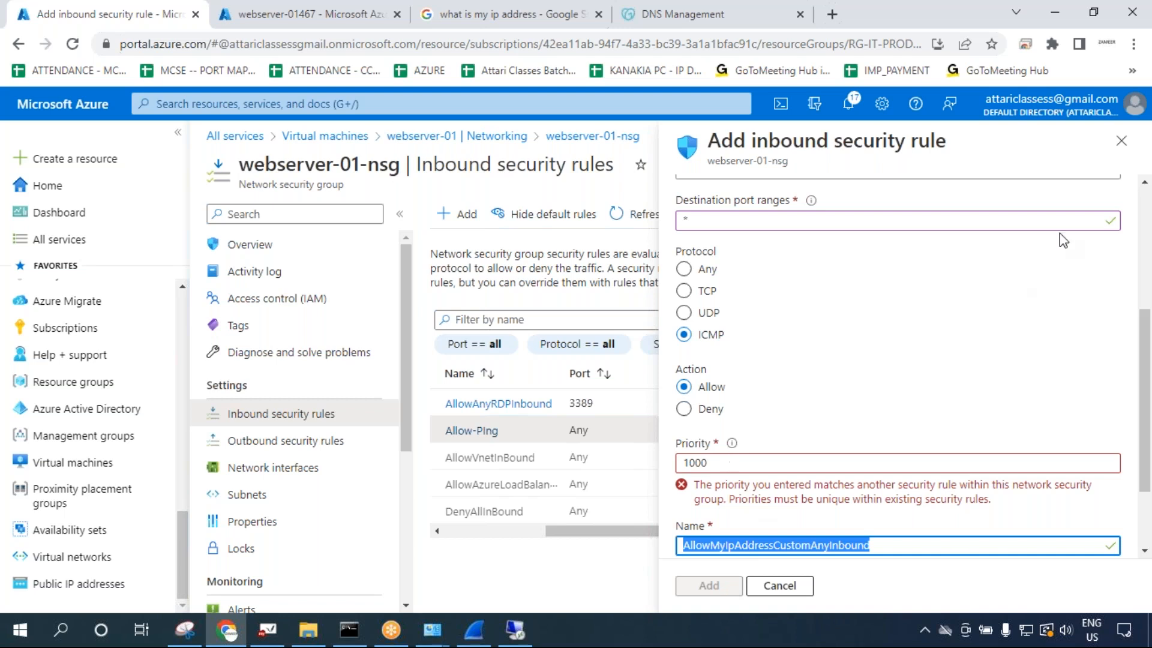
pyautogui.click(1121, 140)
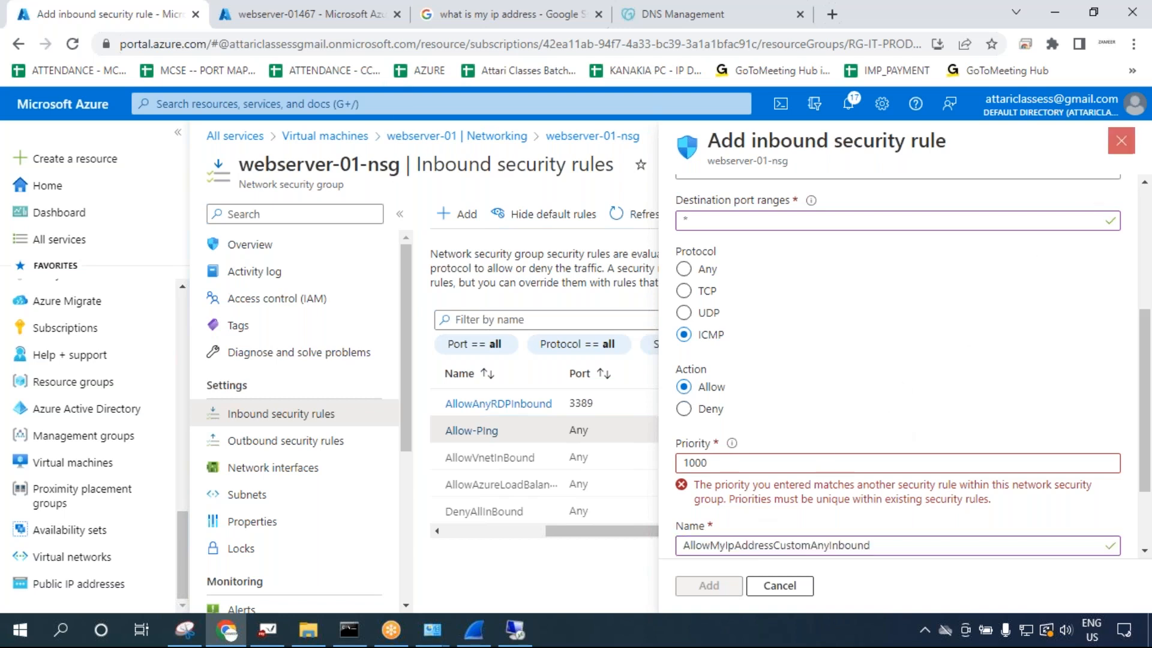
pyautogui.click(658, 136)
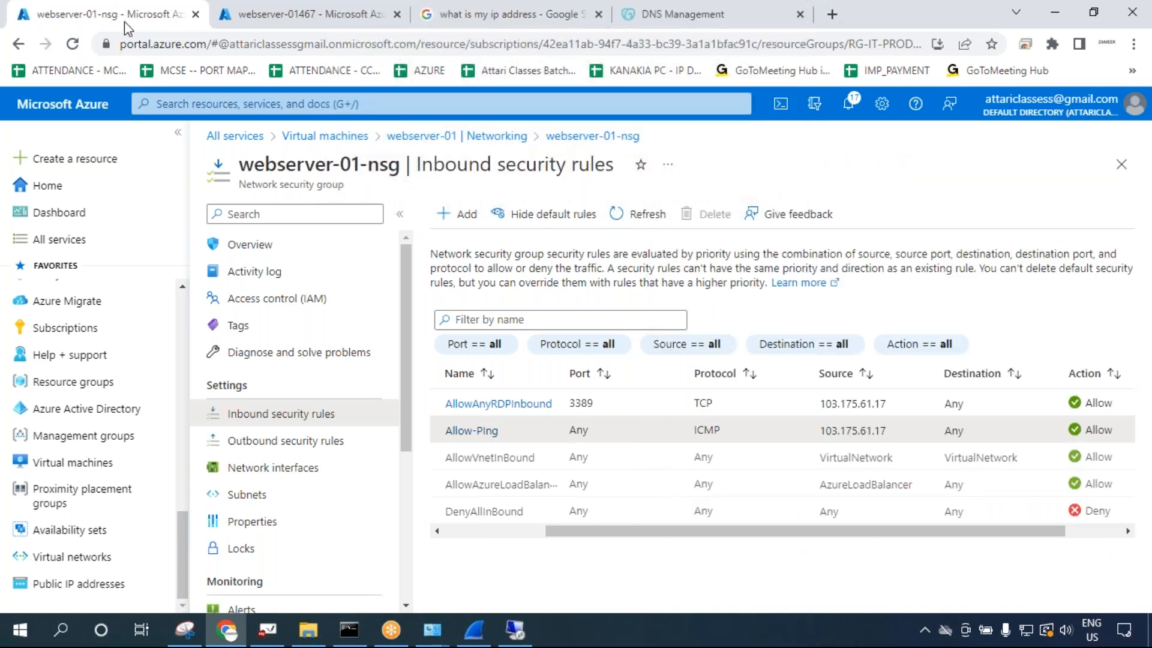
pyautogui.click(545, 628)
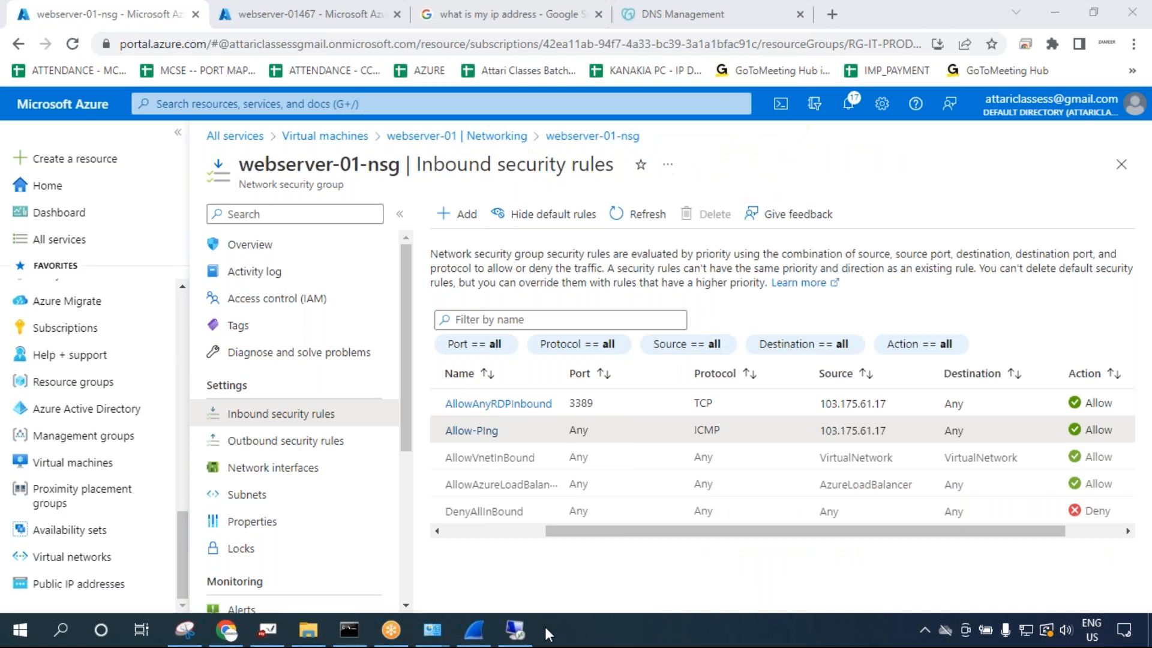
pyautogui.click(504, 637)
pyautogui.click(438, 13)
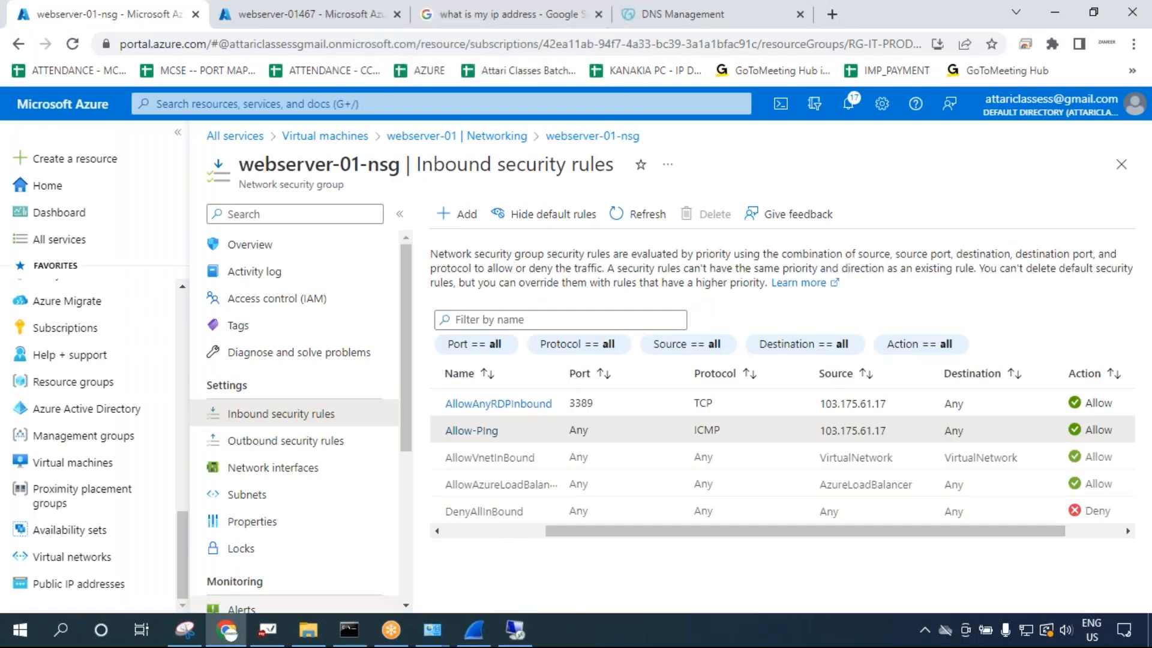
# On the whiteboard, draw a red Ping/ICMP path from the client through the router and internet to the NSG, and label the RDP box OS.
pyautogui.click(267, 630)
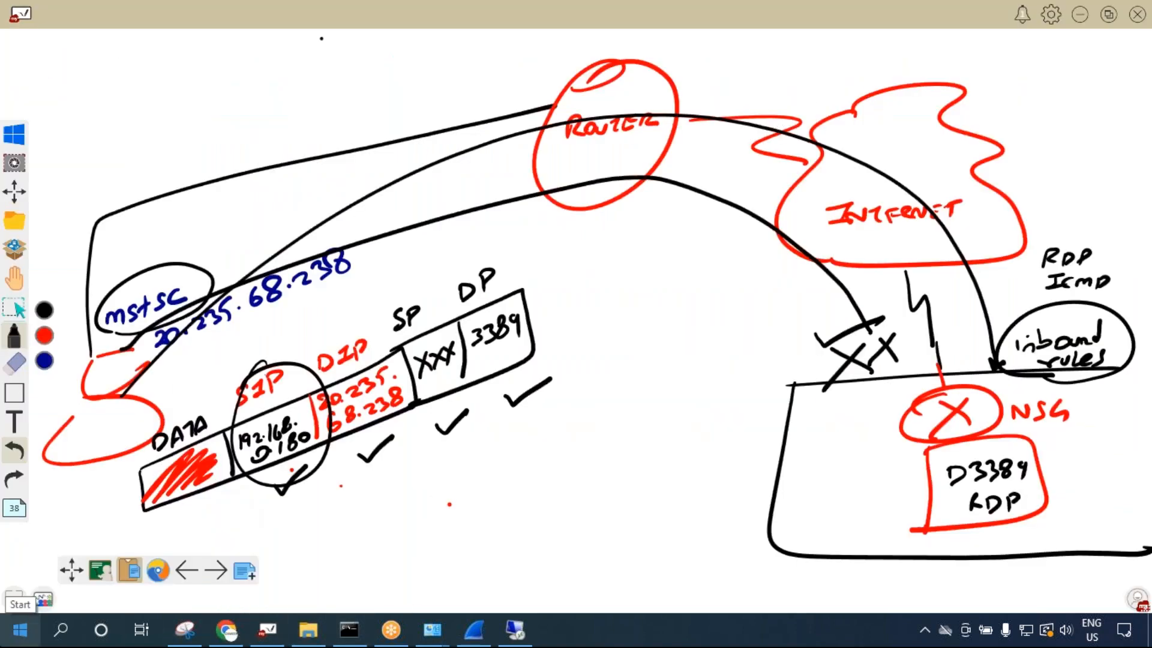
pyautogui.moveTo(64, 162)
pyautogui.mouseDown()
pyautogui.moveTo(68, 180)
pyautogui.moveTo(114, 194)
pyautogui.mouseUp()
pyautogui.moveTo(153, 147)
pyautogui.mouseDown()
pyautogui.moveTo(206, 146)
pyautogui.moveTo(175, 150)
pyautogui.moveTo(438, 84)
pyautogui.mouseUp()
pyautogui.moveTo(537, 84)
pyautogui.mouseDown()
pyautogui.moveTo(894, 180)
pyautogui.moveTo(937, 307)
pyautogui.mouseUp()
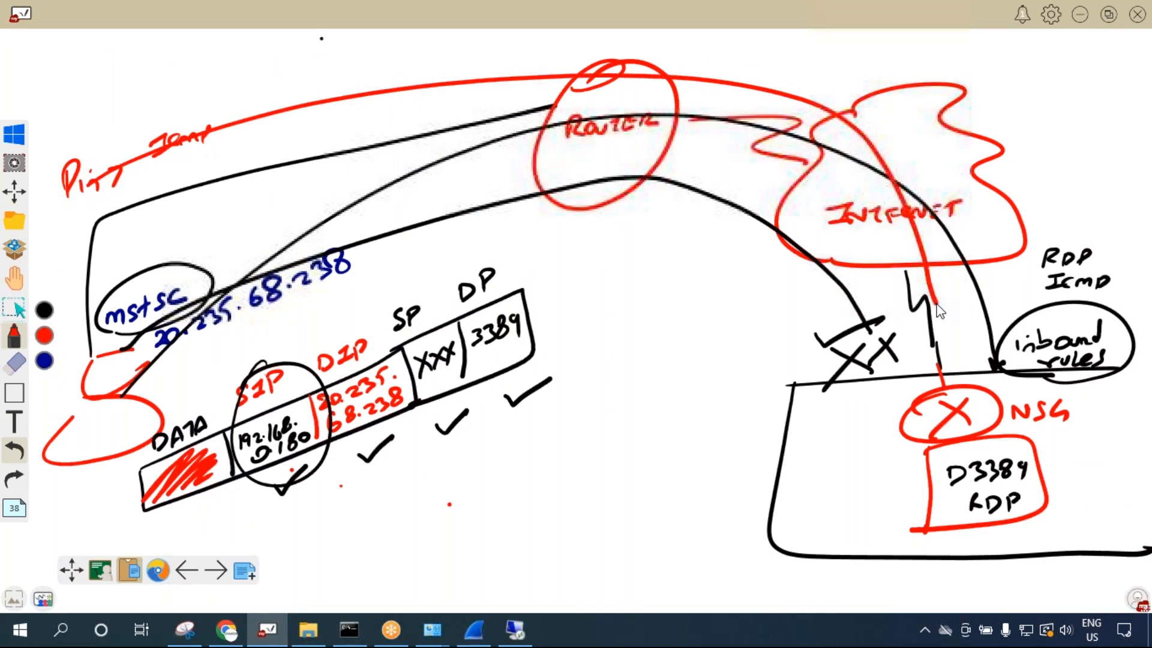
pyautogui.moveTo(938, 305); pyautogui.dragTo(979, 424)
pyautogui.moveTo(864, 455); pyautogui.dragTo(911, 480)
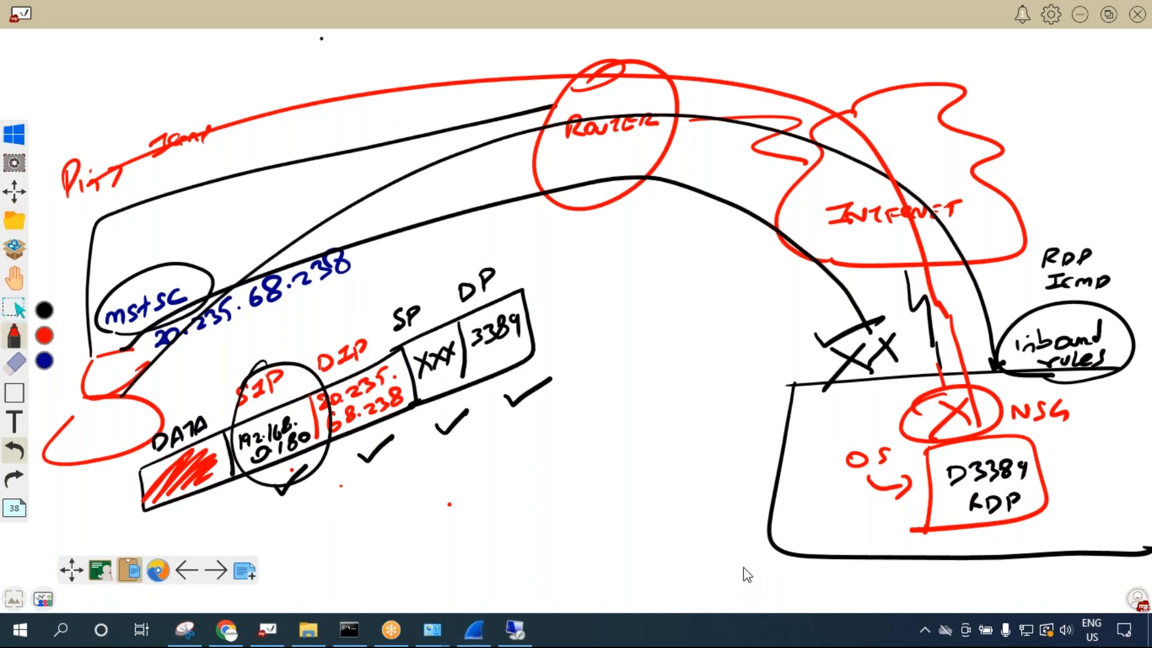
# Switch to the remote desktop session of 20.235.68.238 and open Windows Firewall with firewall.cpl.
pyautogui.click(516, 629)
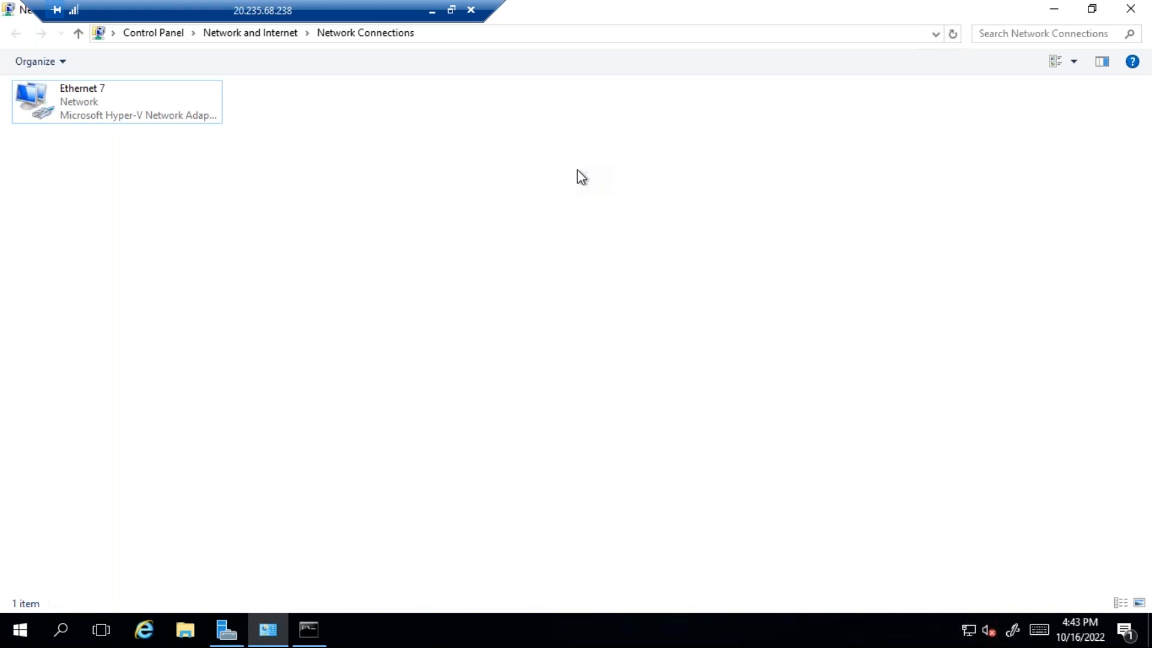
pyautogui.click(309, 630)
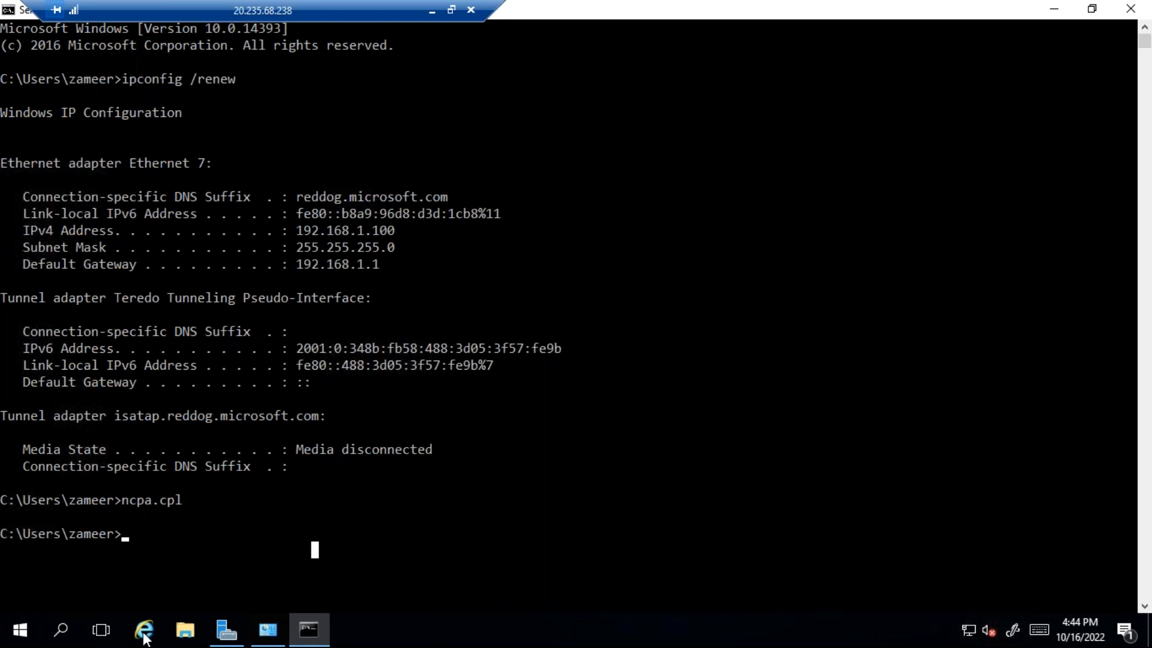
pyautogui.click(60, 635)
pyautogui.write('firewall.cpl')
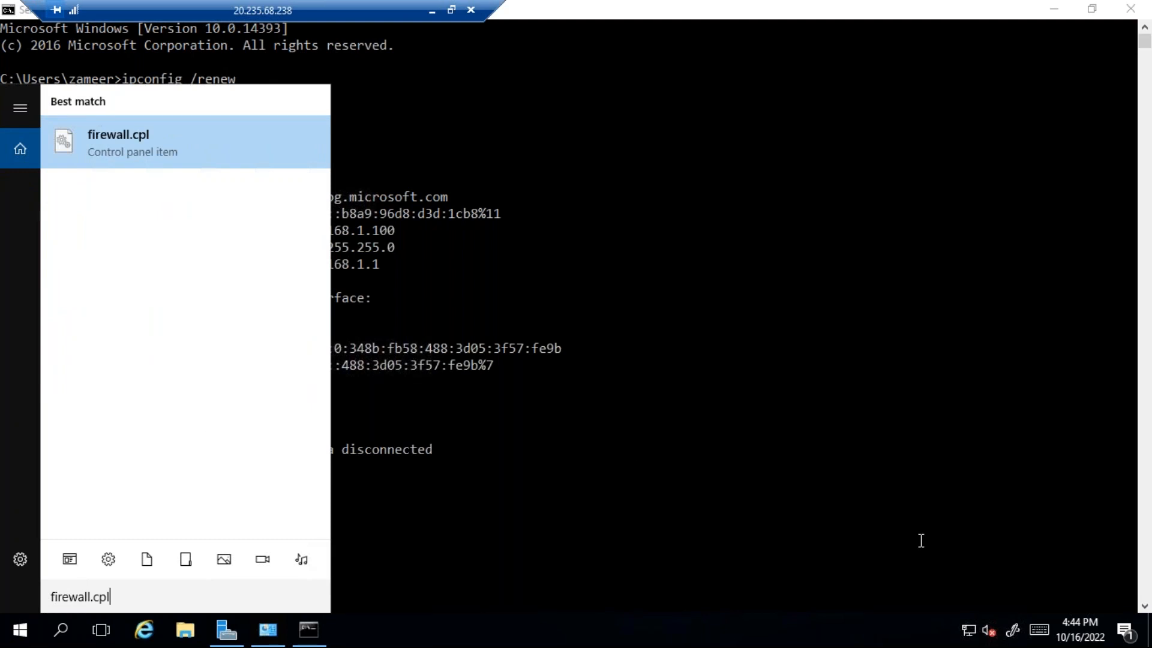
pyautogui.click(249, 161)
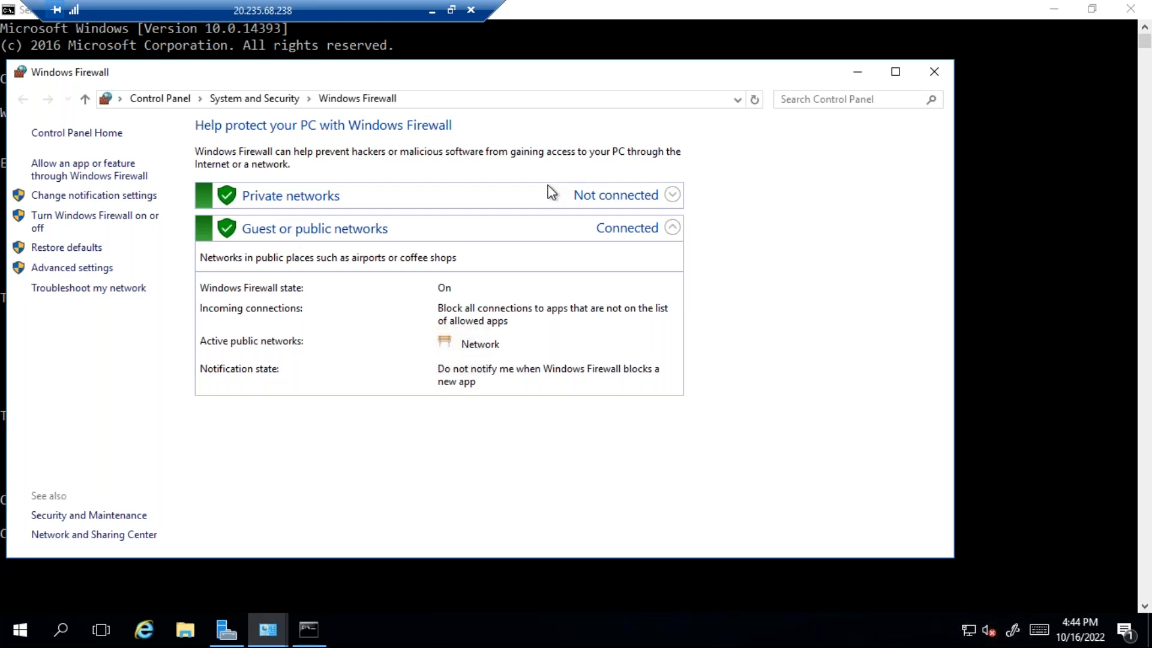
# Select turning off Windows Firewall for both private and public networks, and discard the changes.
pyautogui.click(138, 214)
pyautogui.click(296, 255)
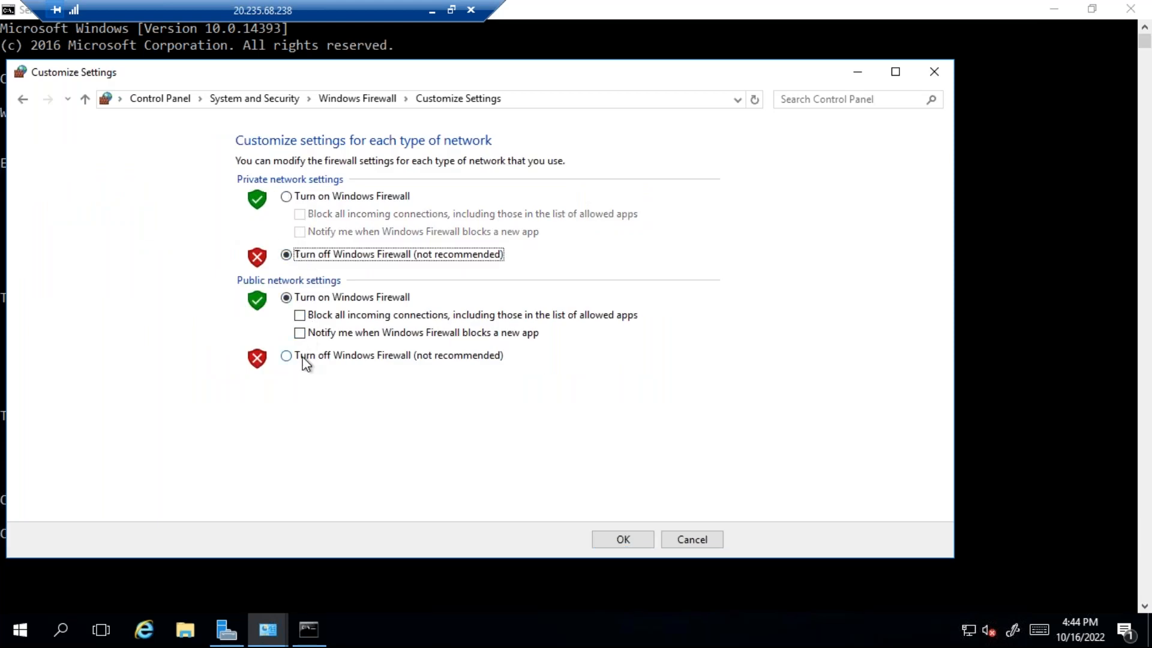
pyautogui.click(301, 358)
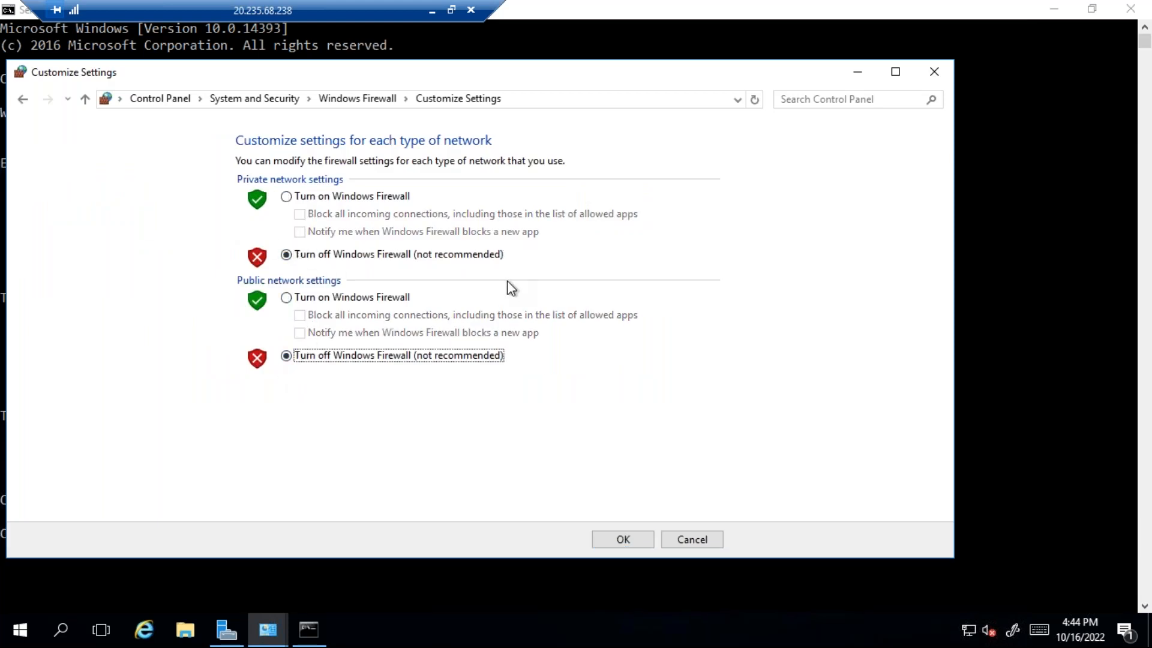
pyautogui.click(697, 541)
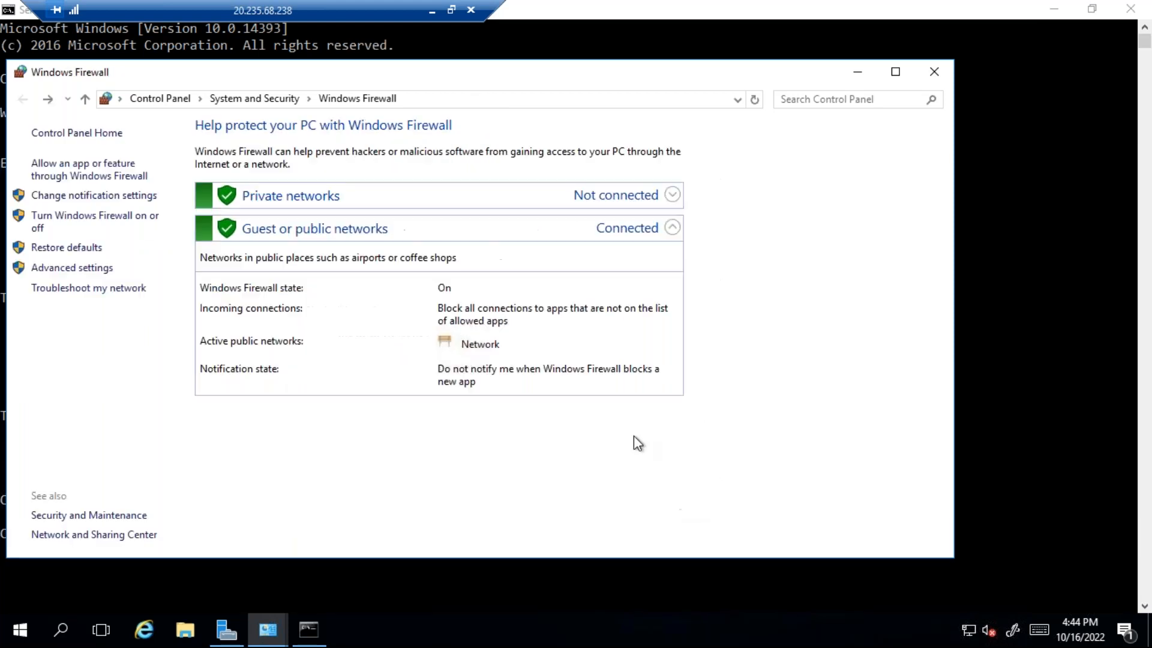
# Open the inbound rules in the firewall's advanced settings and search them for the rule that governs ping.
pyautogui.click(84, 271)
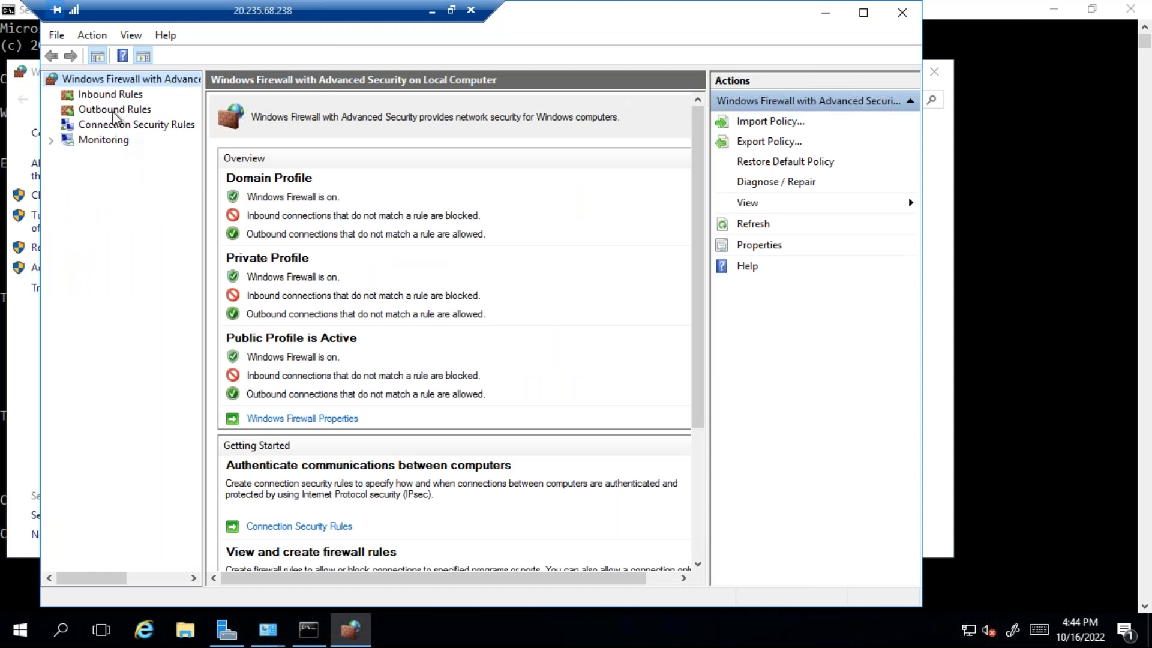
pyautogui.click(116, 96)
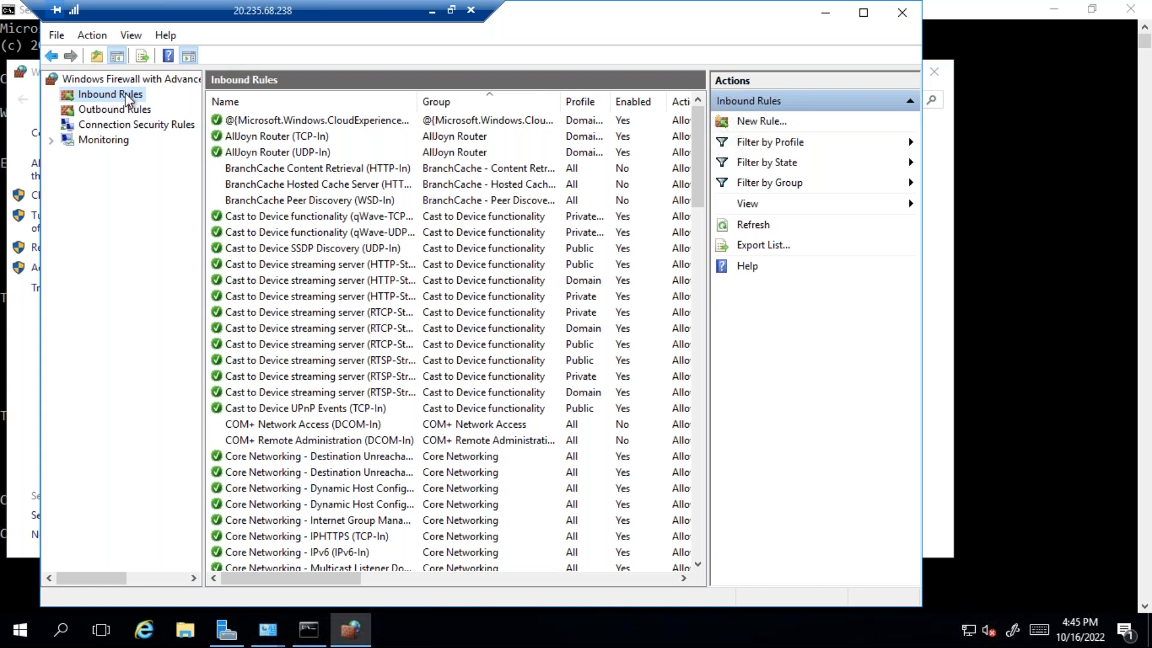
pyautogui.click(309, 249)
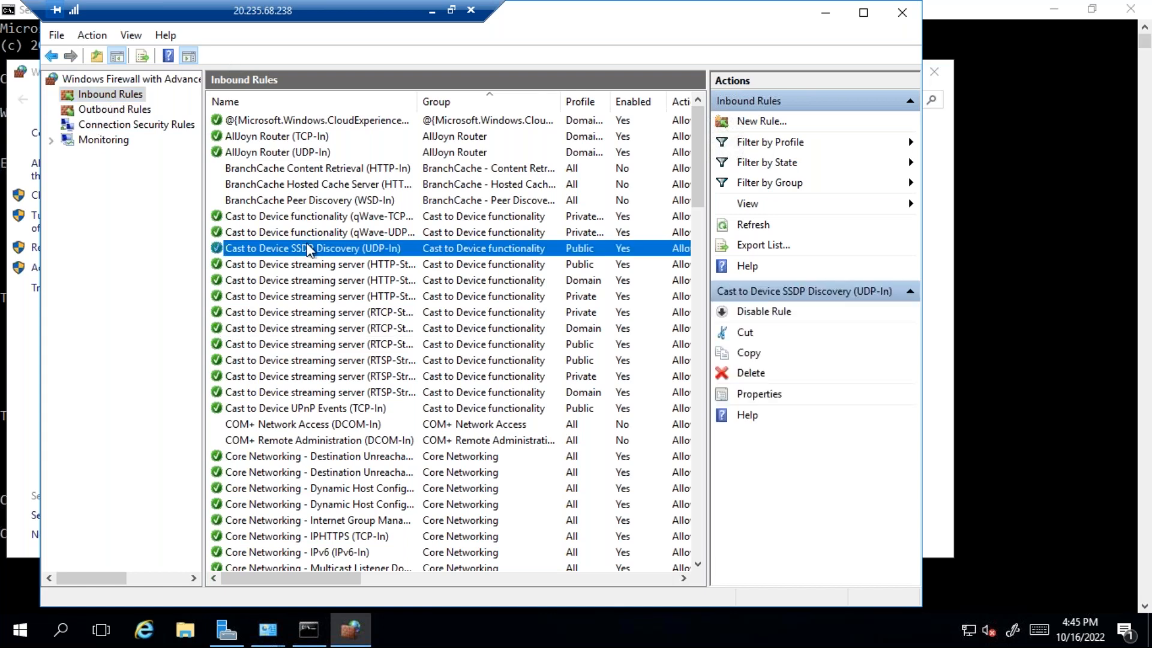
pyautogui.press('i')
pyautogui.click(268, 222)
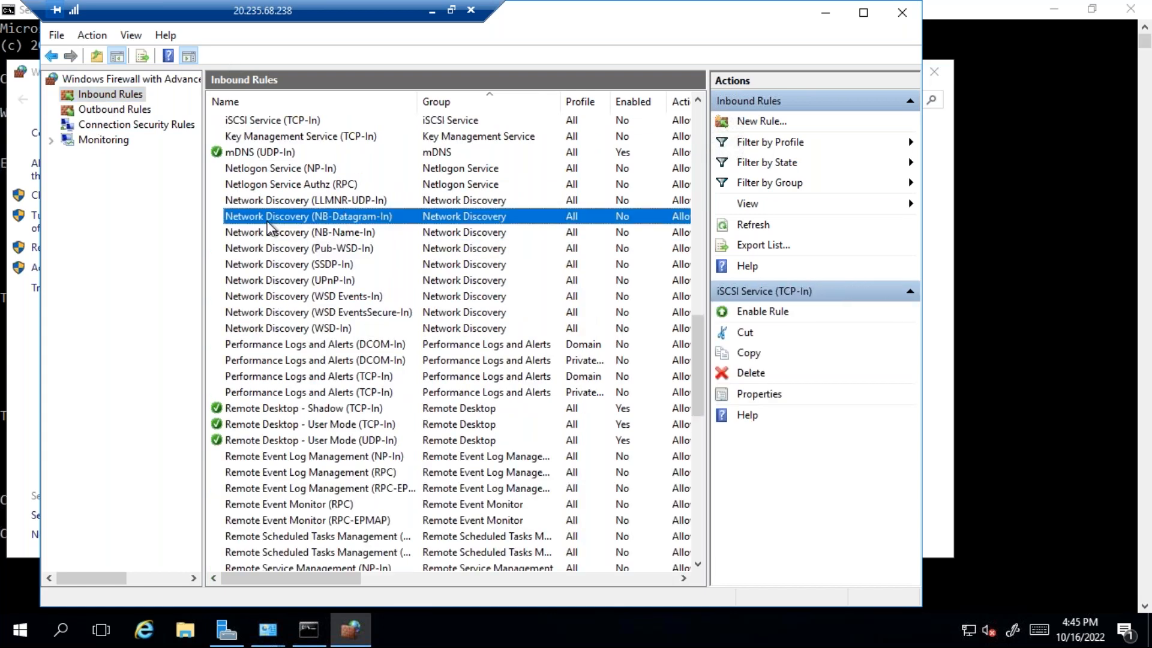
pyautogui.press('p')
pyautogui.scroll(-3, 297, 336)
pyautogui.scroll(-4, 296, 339)
pyautogui.scroll(20, 300, 333)
pyautogui.scroll(5, 303, 315)
pyautogui.click(299, 298)
pyautogui.press('p')
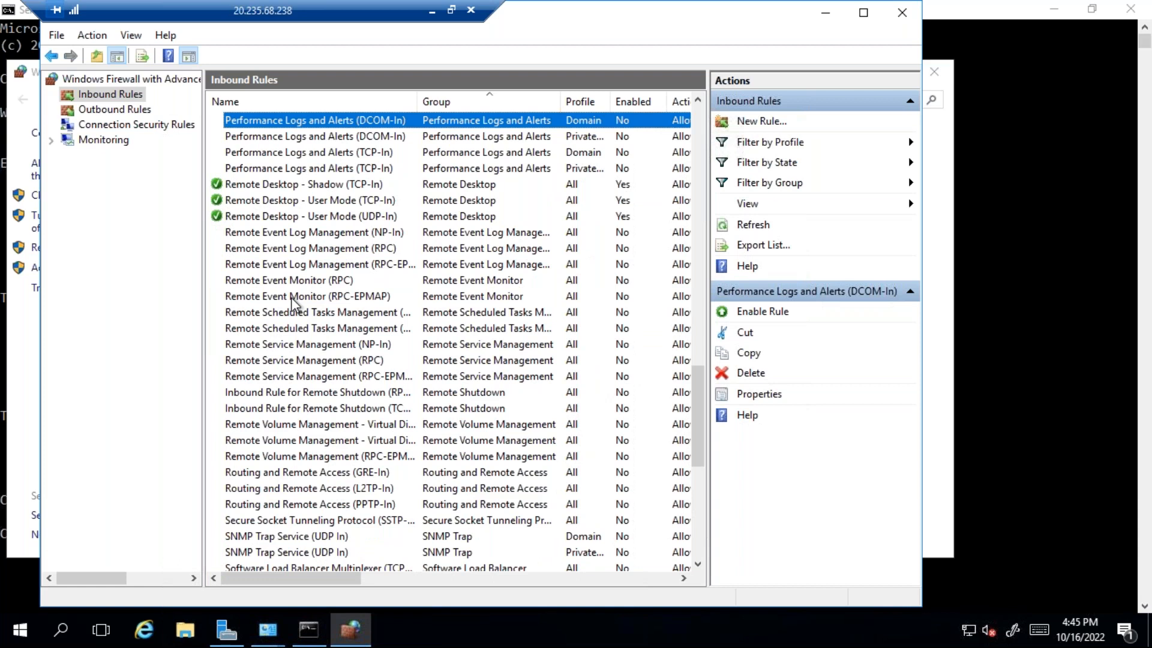
pyautogui.scroll(12, 296, 294)
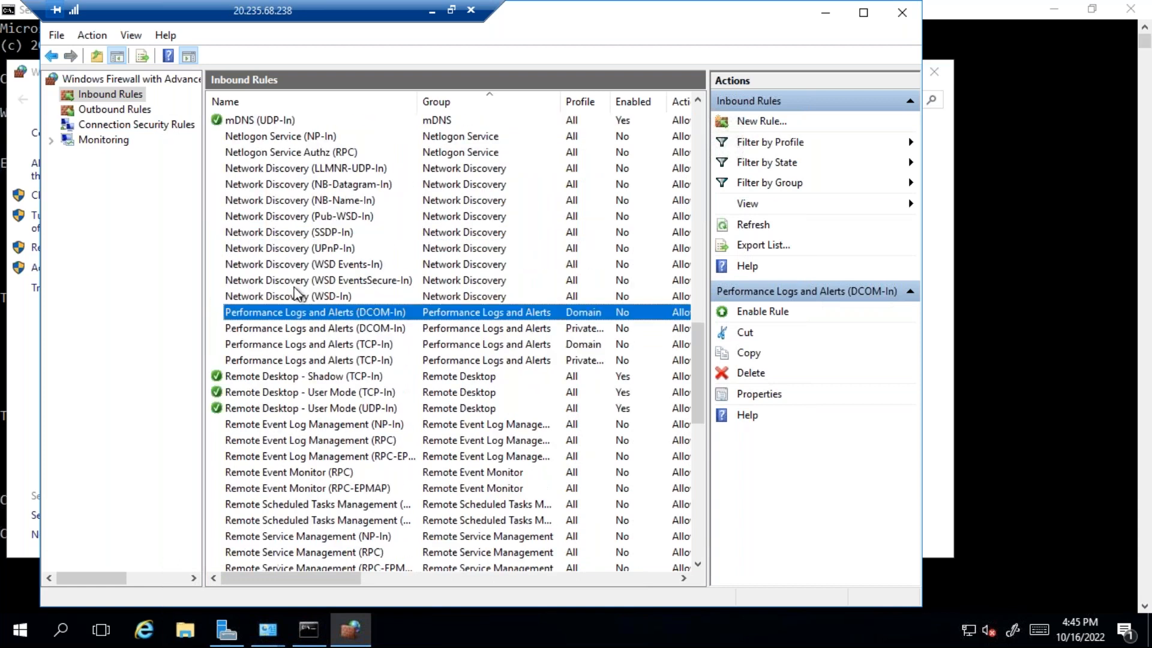
pyautogui.scroll(10, 355, 341)
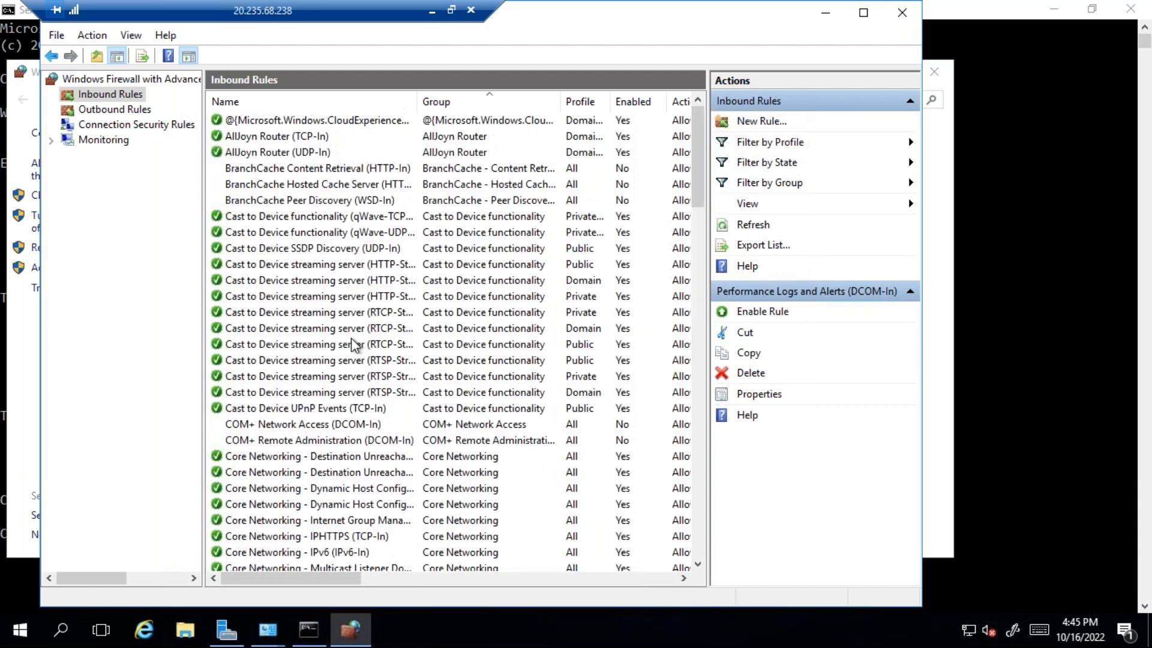
# Widen the Name column and enable the inbound rule File and Printer Sharing (Echo Request - ICMPv4-In).
pyautogui.scroll(-4, 355, 341)
pyautogui.scroll(-8, 354, 342)
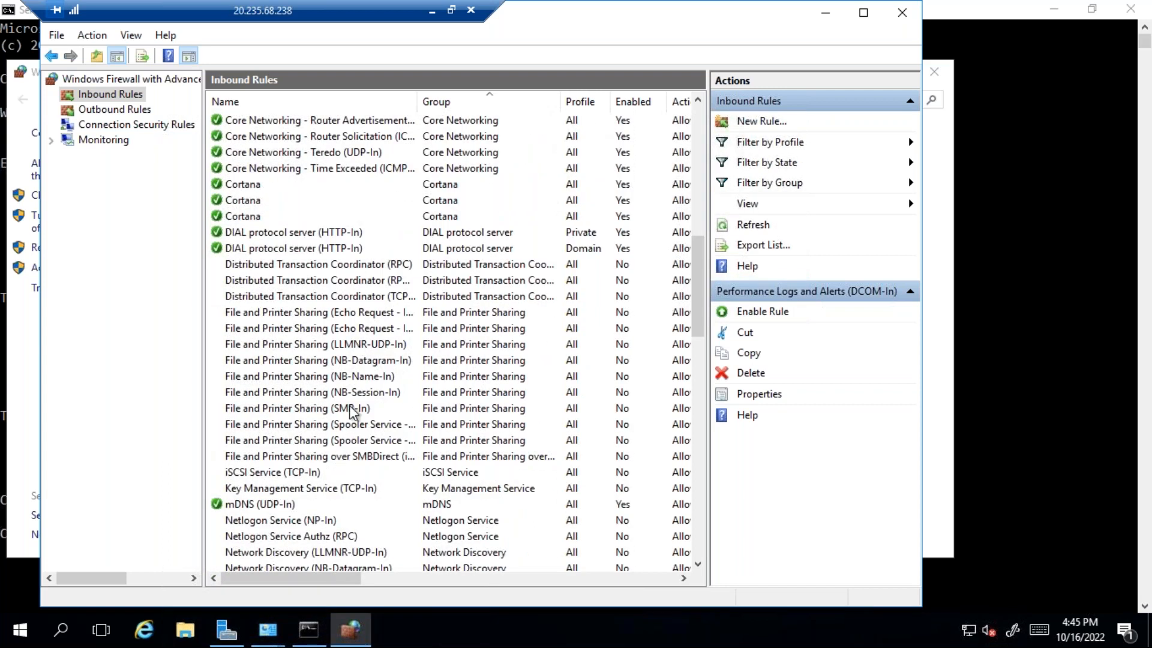
pyautogui.click(307, 316)
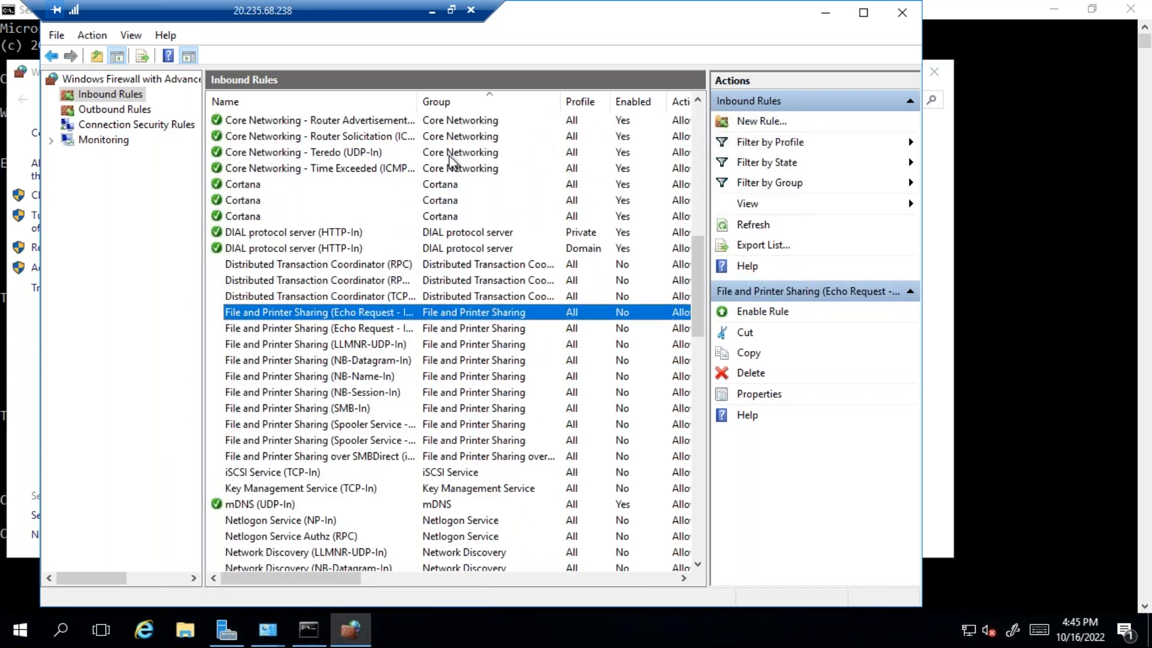
pyautogui.moveTo(418, 99); pyautogui.dragTo(517, 101)
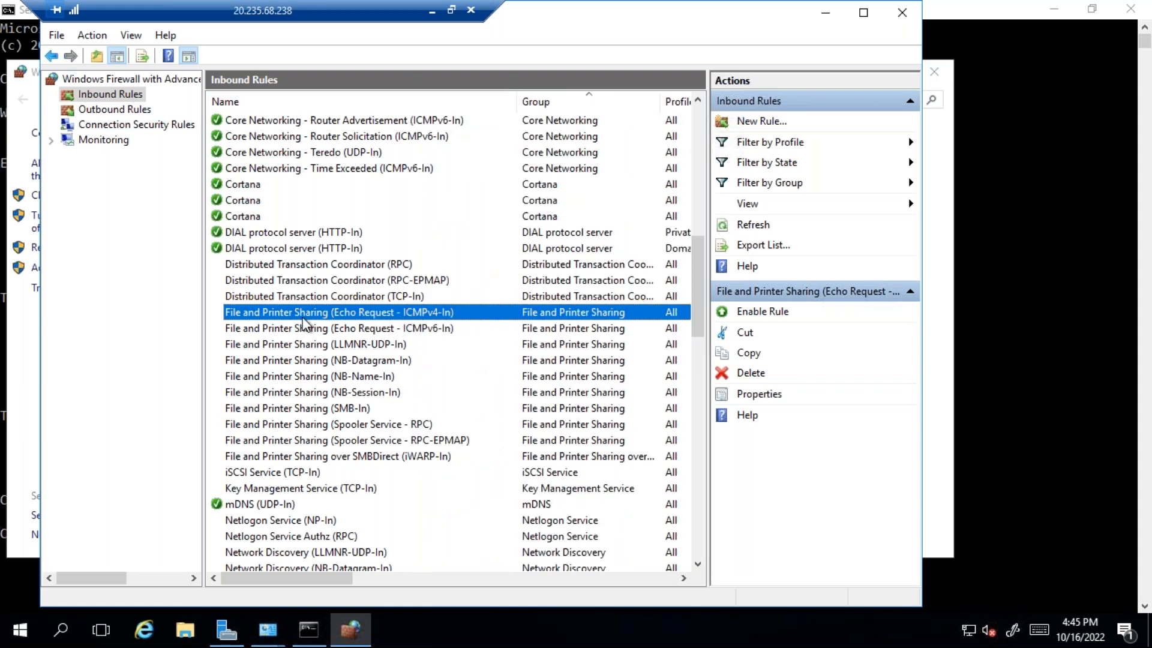
pyautogui.rightClick(430, 320)
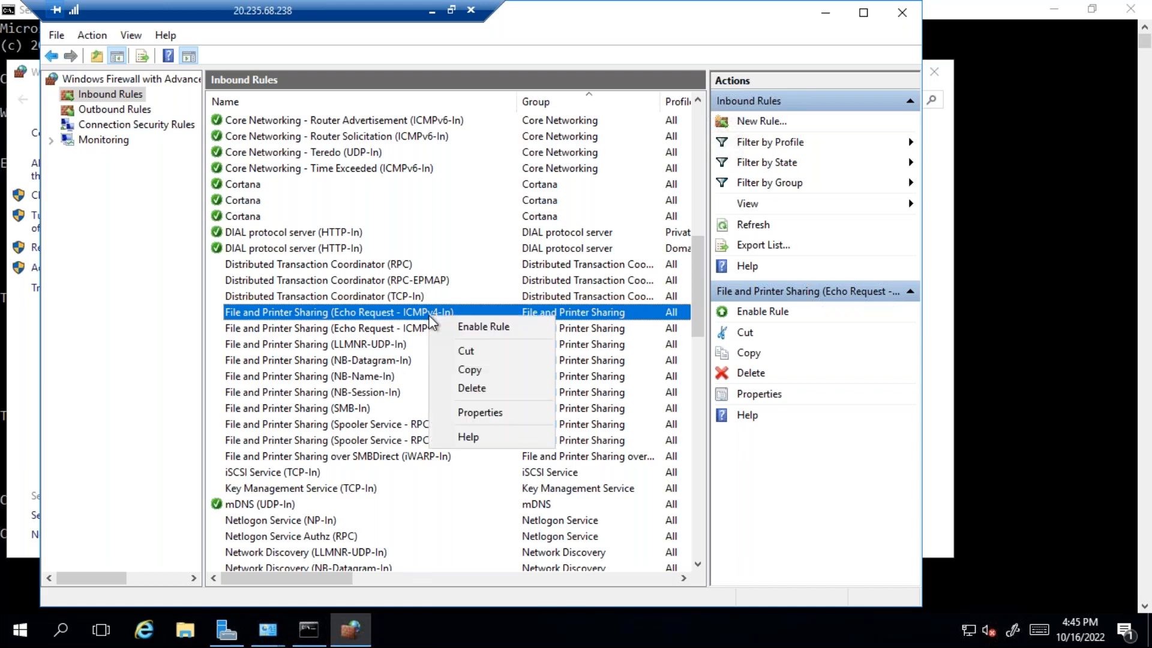
pyautogui.click(442, 329)
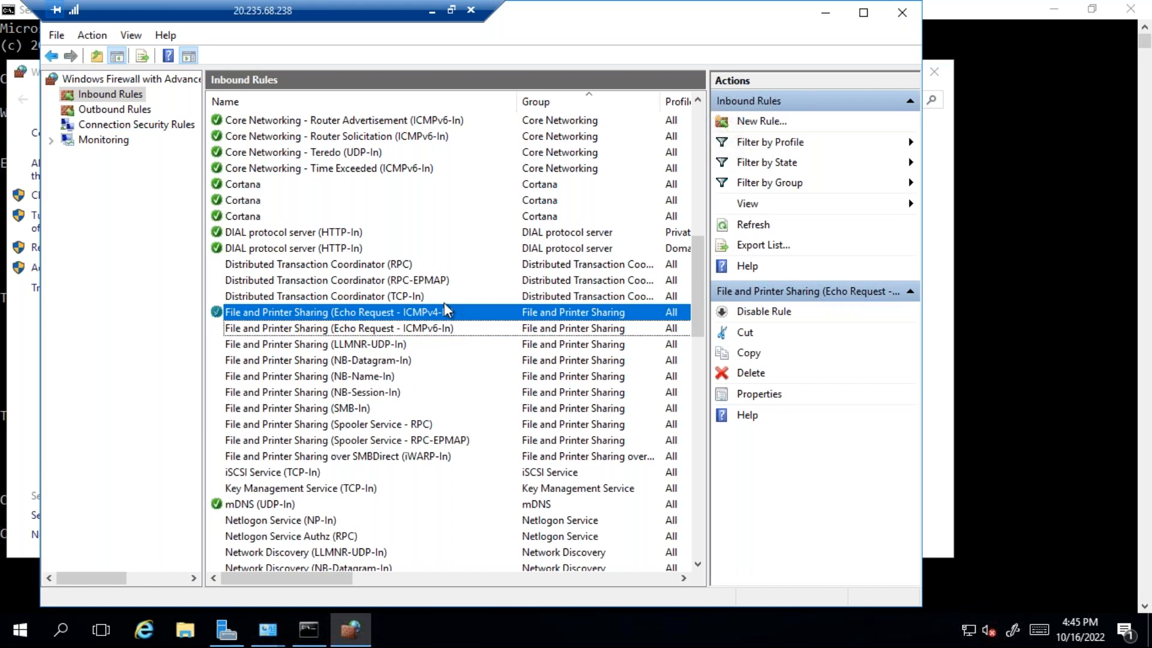
pyautogui.rightClick(444, 313)
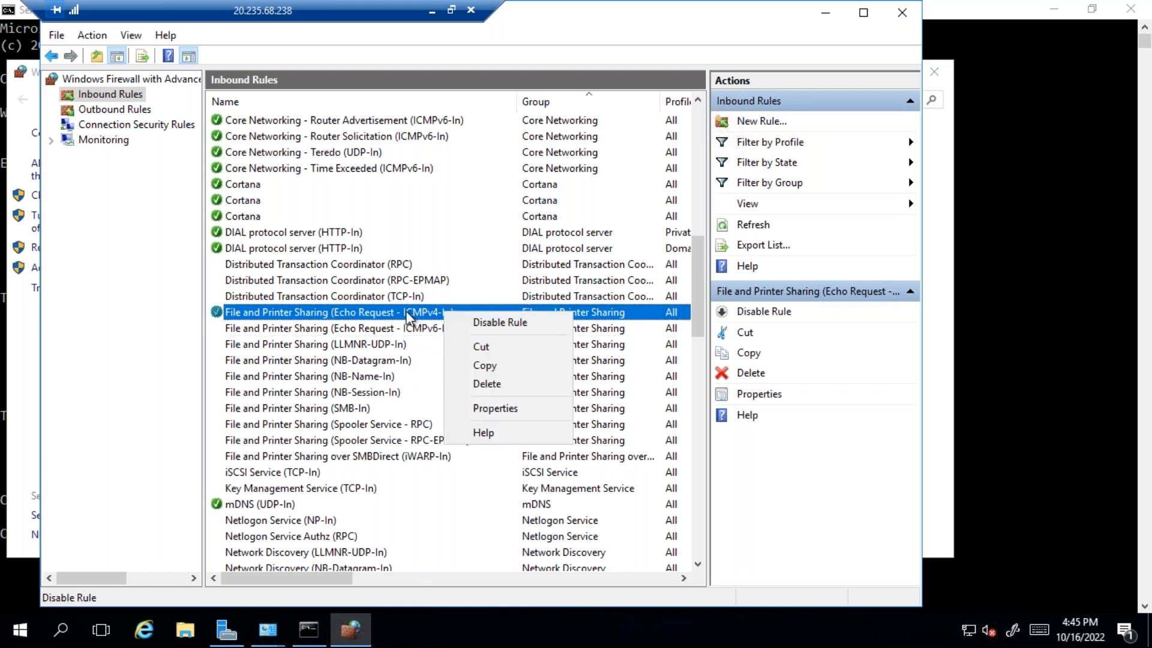
pyautogui.click(218, 312)
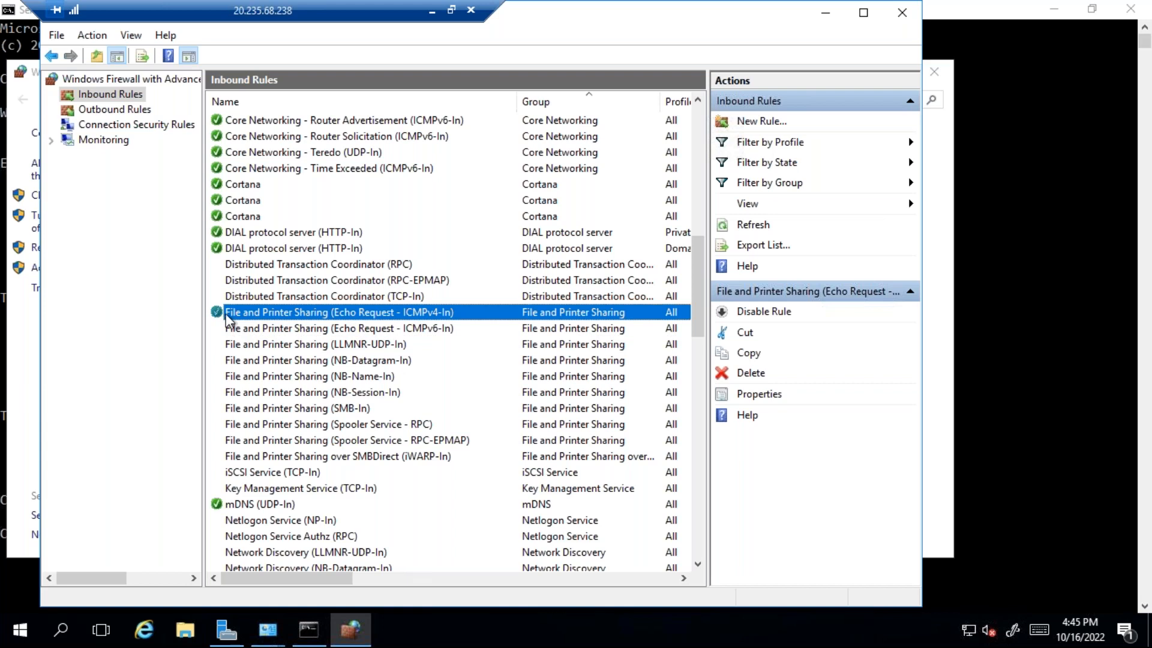
# Check the running ping in the local Command Prompt, and close both firewall windows in the remote desktop session.
pyautogui.click(432, 12)
pyautogui.click(351, 630)
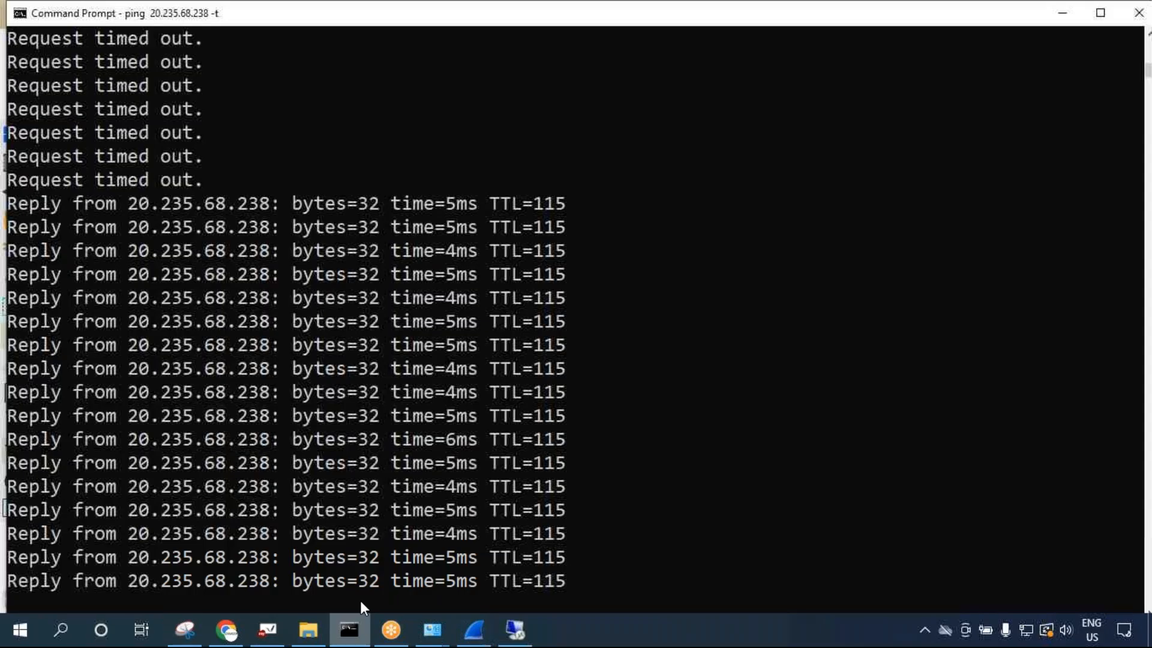
pyautogui.click(514, 630)
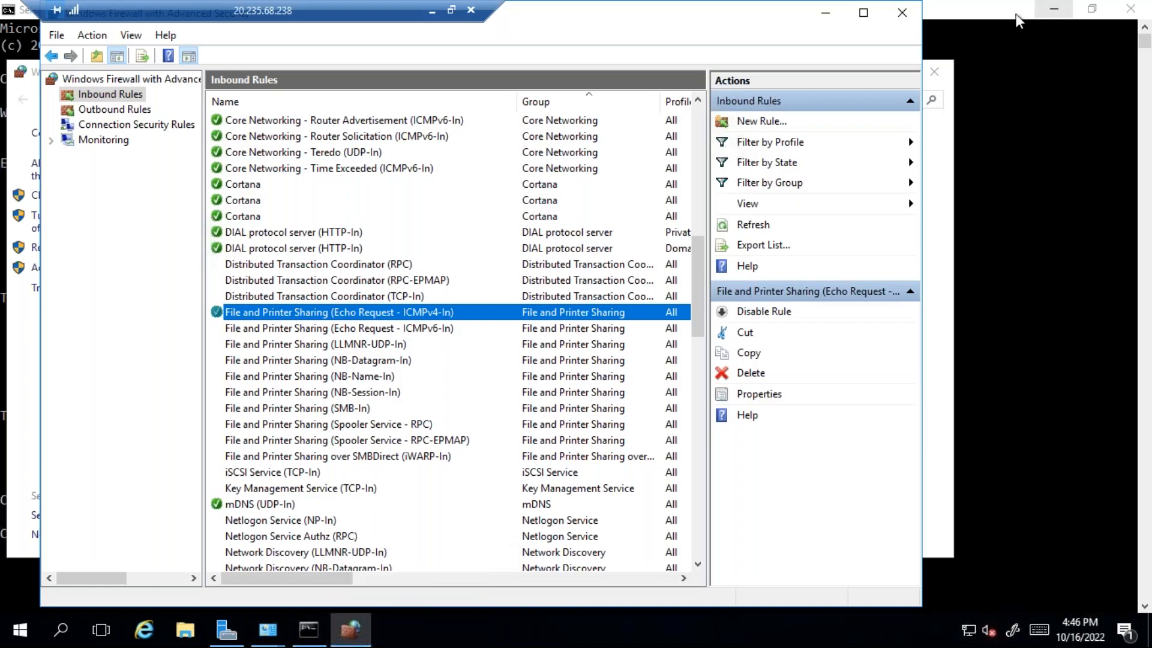
pyautogui.click(902, 12)
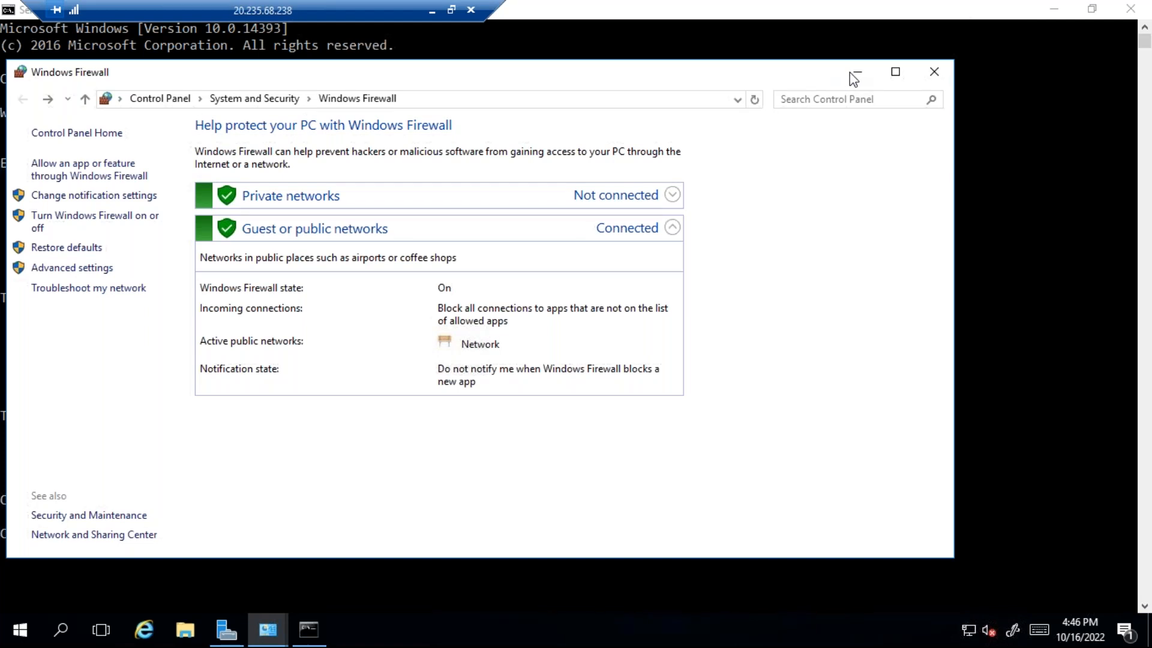
pyautogui.click(935, 72)
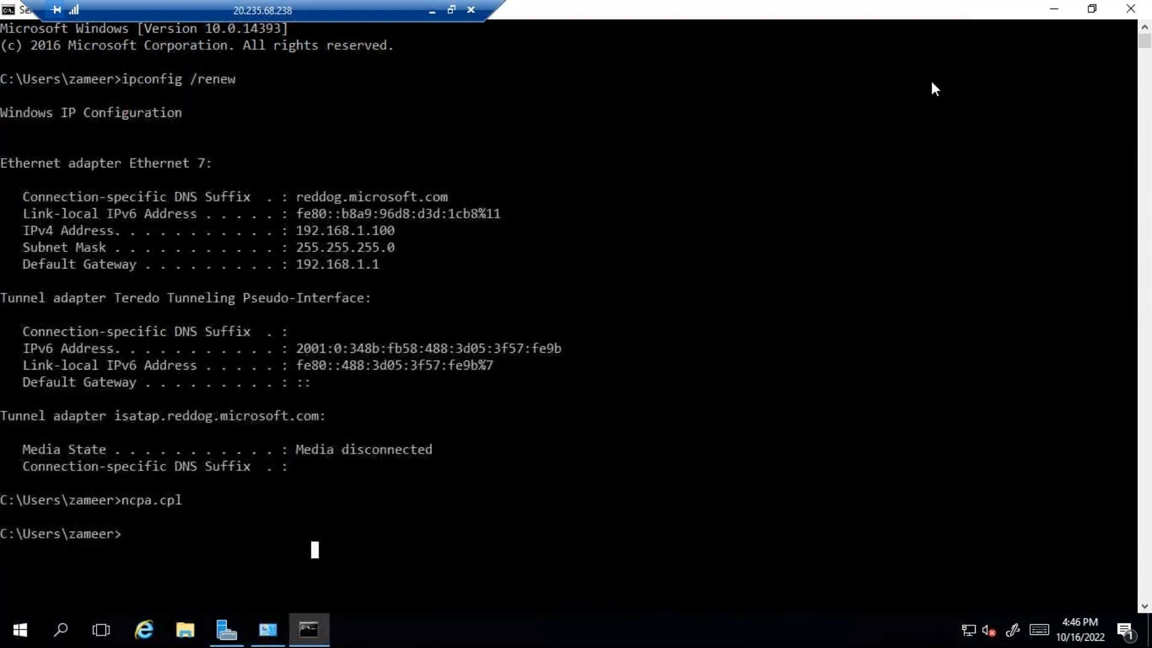
# Reopen Windows Firewall with firewall.cpl and display the inbound rules in its advanced settings.
pyautogui.click(68, 629)
pyautogui.write('firewall.cpl')
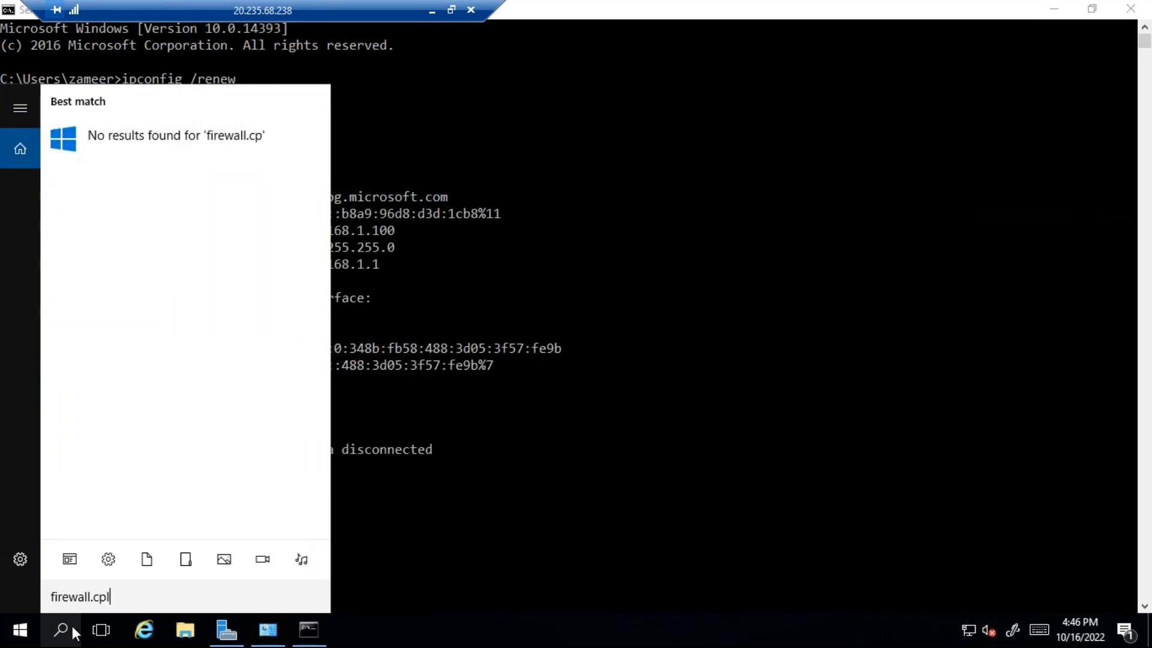
pyautogui.press('Return')
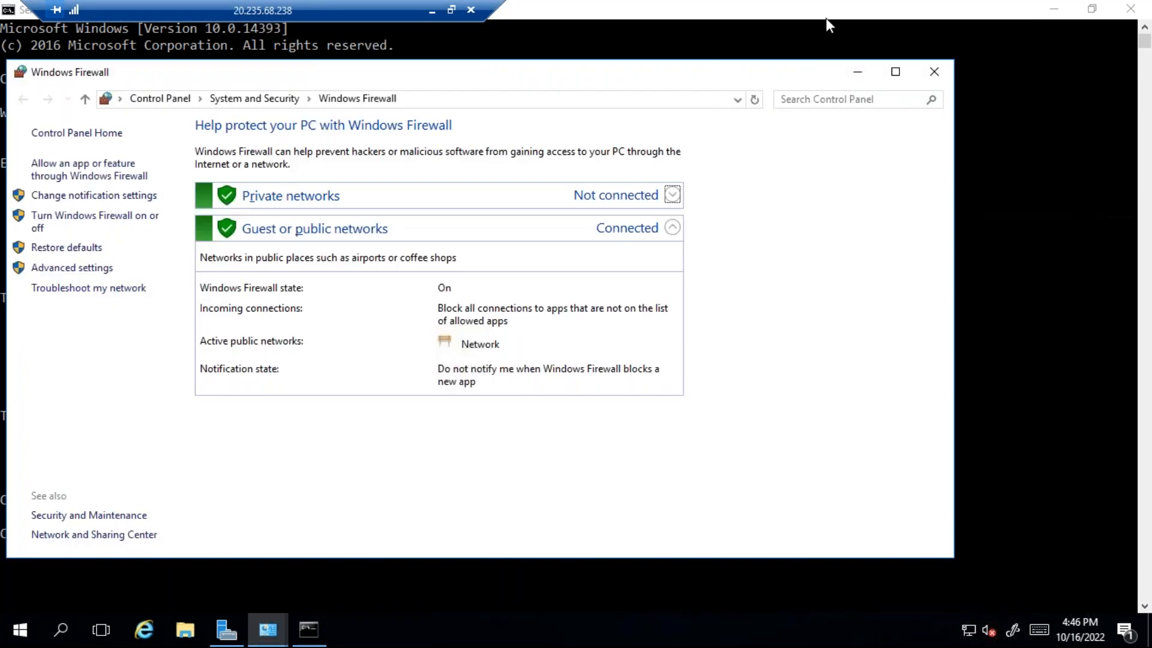
pyautogui.click(75, 271)
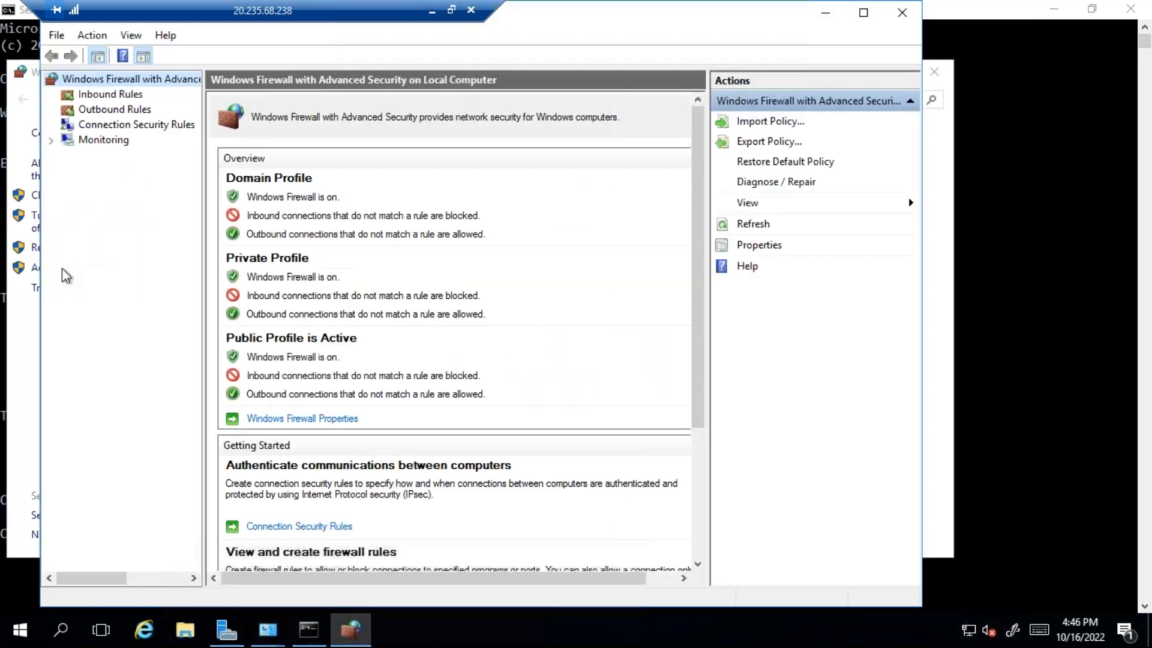
pyautogui.click(109, 97)
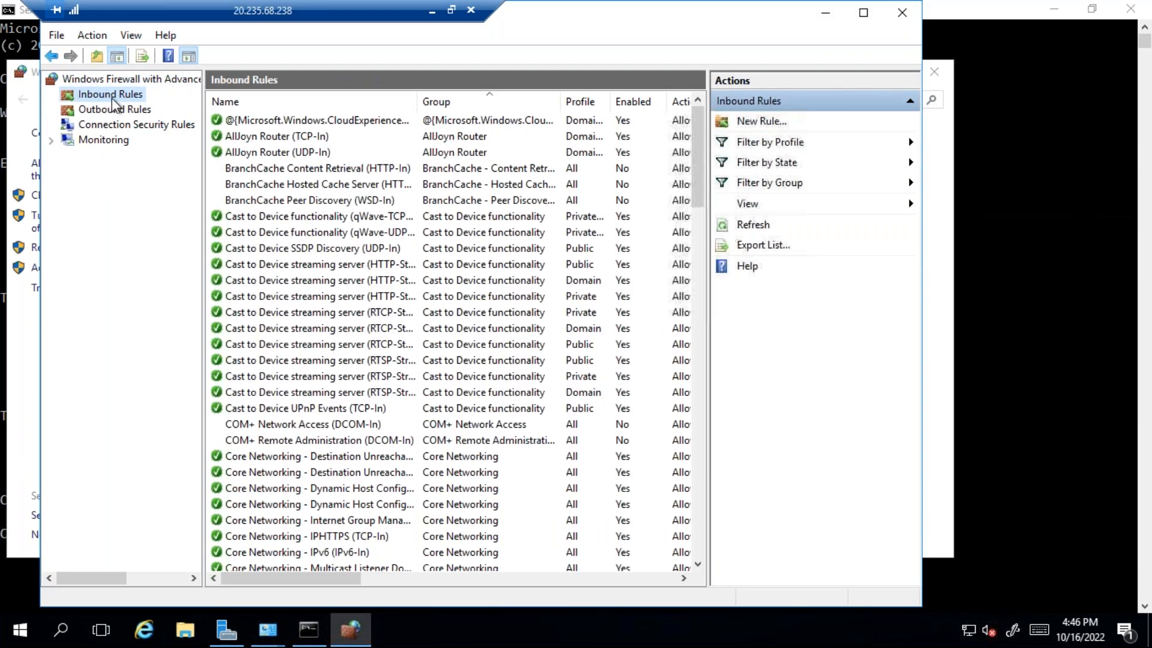
# Locate the File and Printer Sharing (Echo Request - ICMPv4-In) rule, show its full name, and view its available actions without changing it.
pyautogui.click(335, 281)
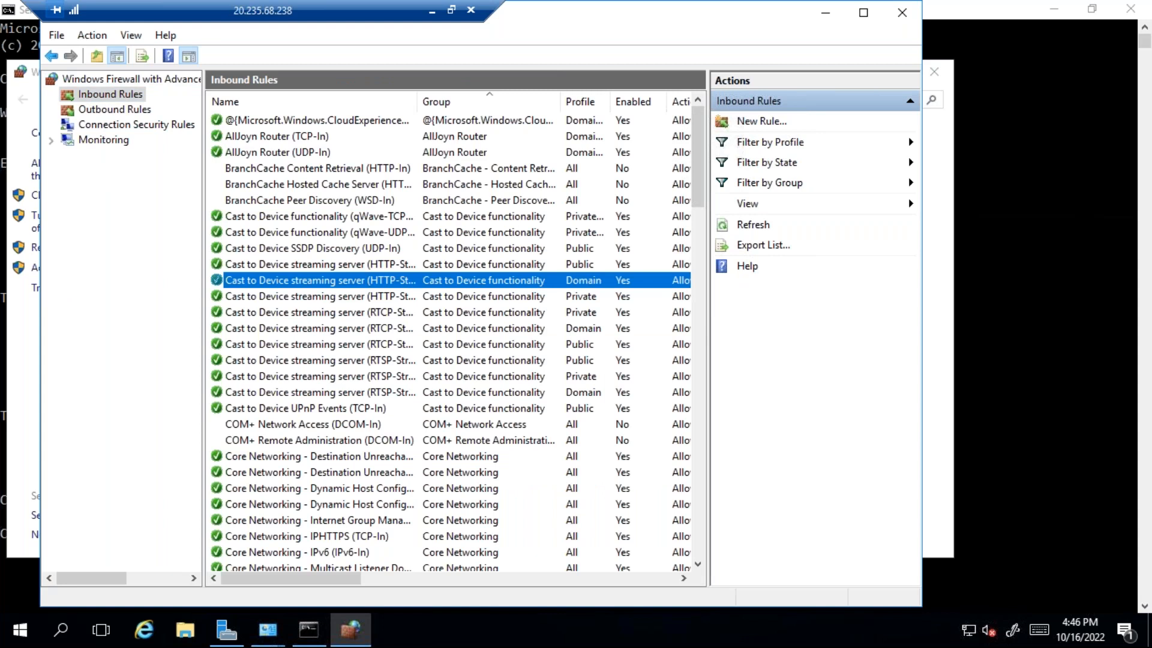
pyautogui.press('f')
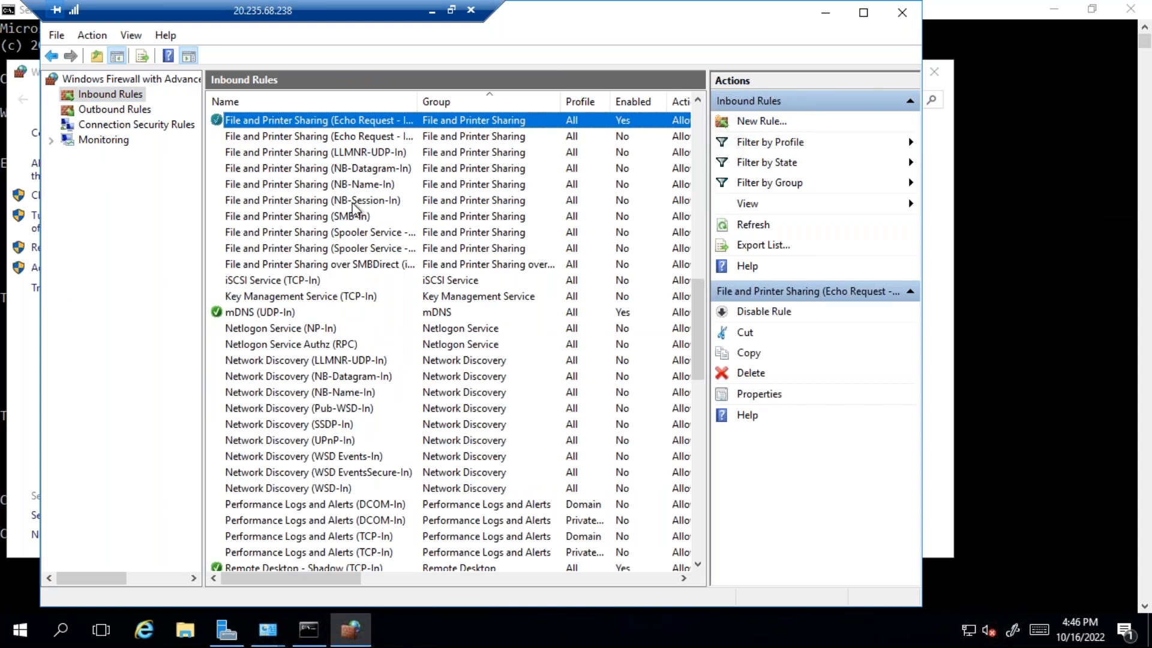
pyautogui.moveTo(421, 100); pyautogui.dragTo(527, 101)
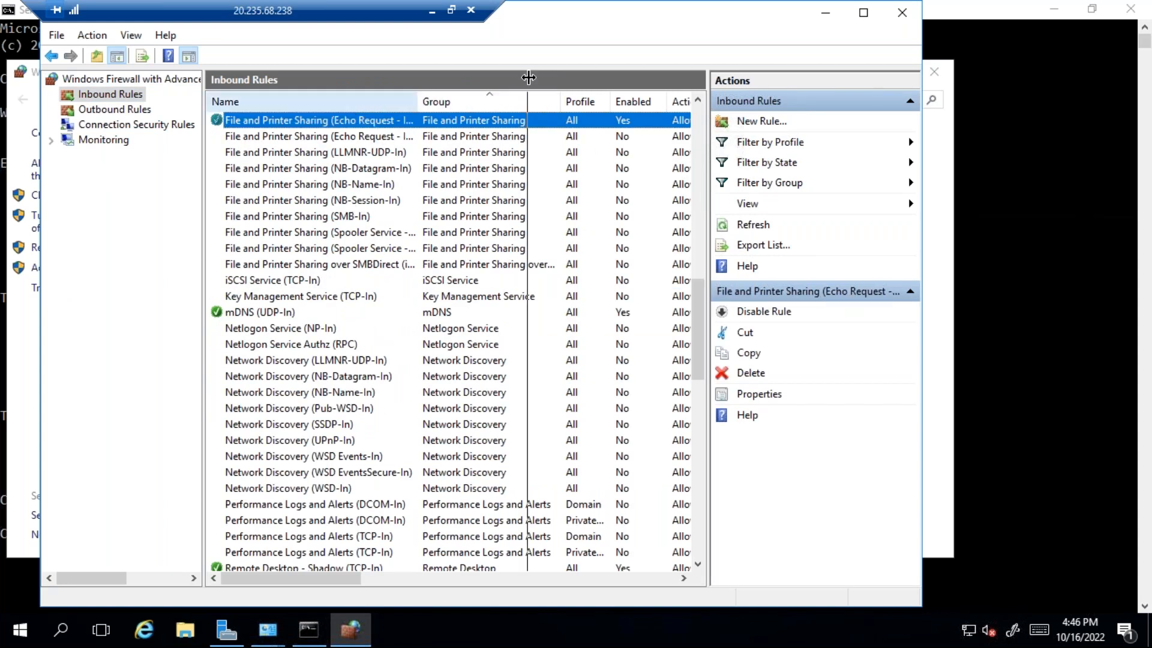
pyautogui.rightClick(398, 122)
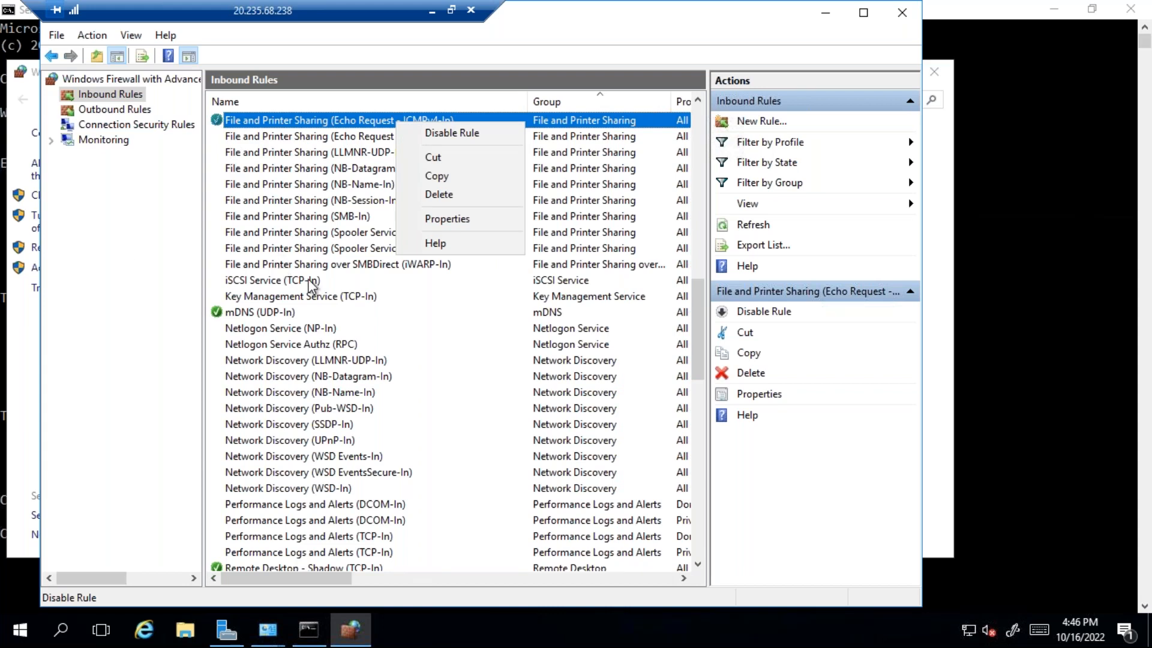
pyautogui.click(403, 285)
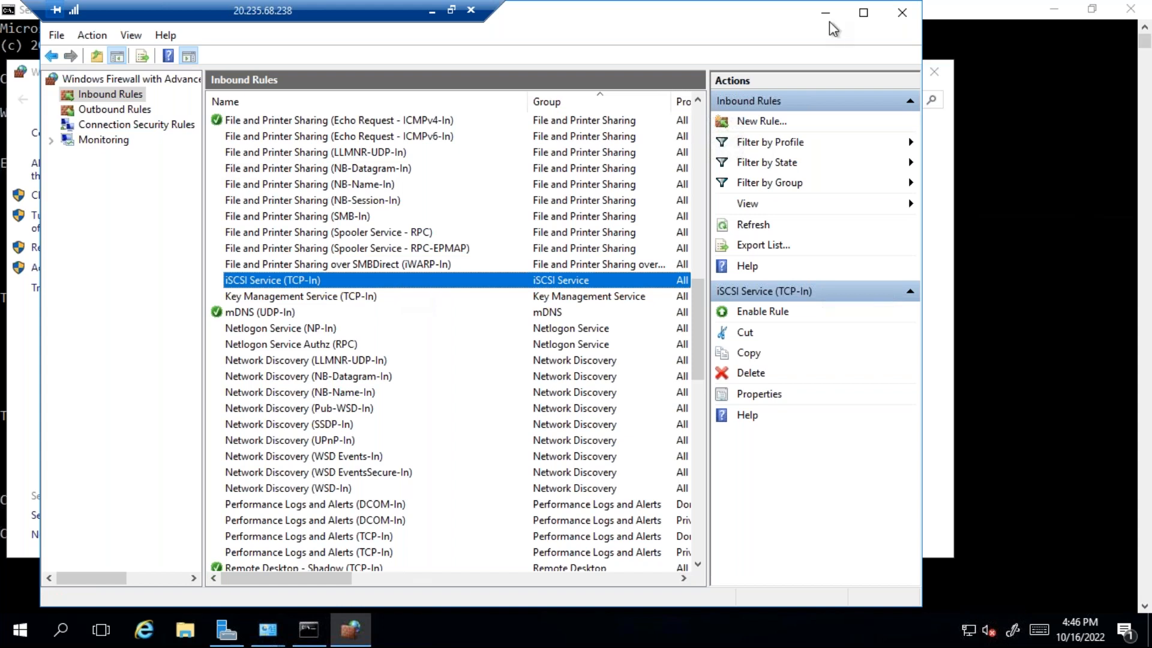
# Switch to the local Command Prompt, stop the running ping, and recall the command ping 20.235.68.238 -t.
pyautogui.click(432, 11)
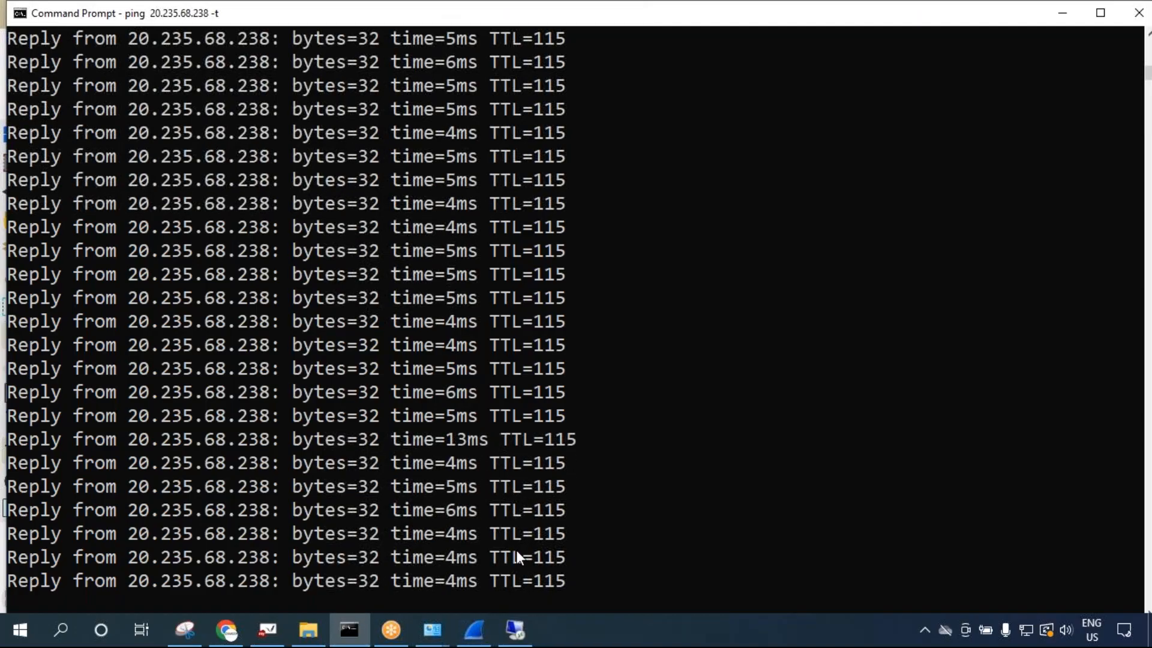
pyautogui.hotkey('ctrl', 'c')
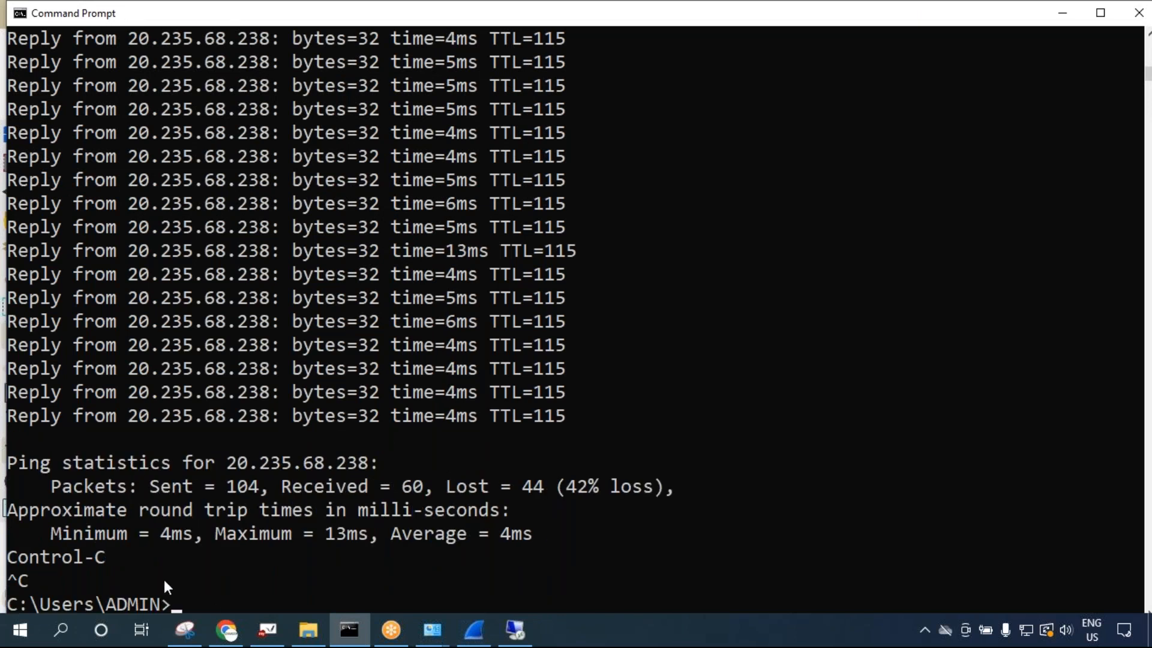
pyautogui.press('Up')
pyautogui.scroll(-1, 279, 570)
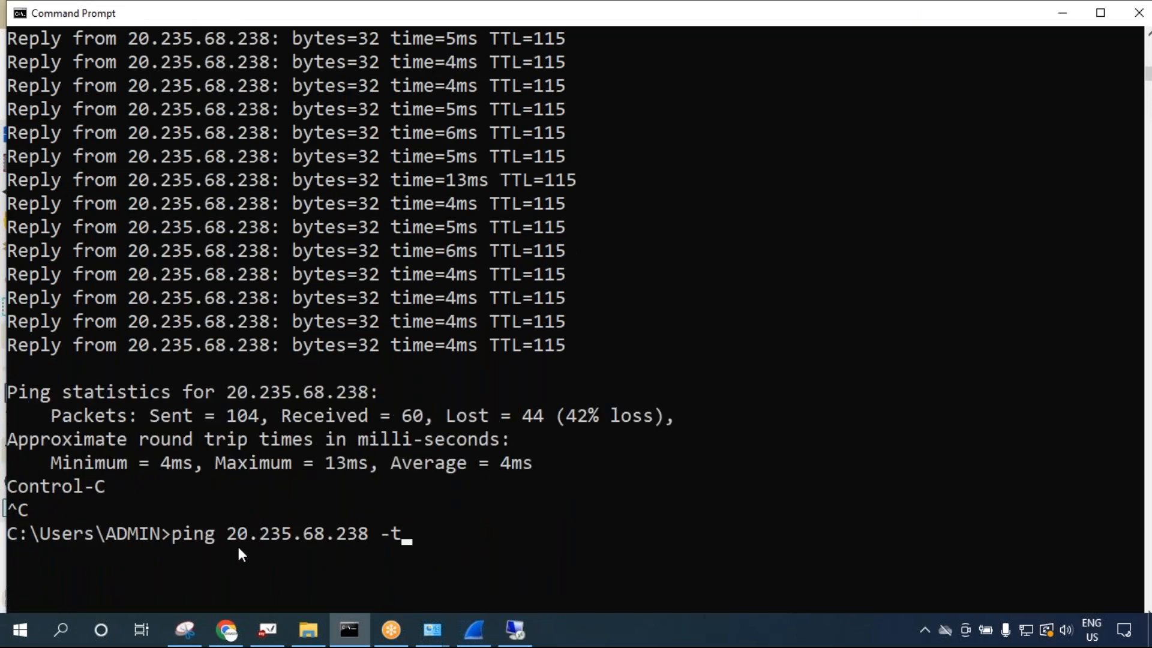
pyautogui.moveTo(178, 541); pyautogui.dragTo(387, 535)
pyautogui.rightClick(372, 538)
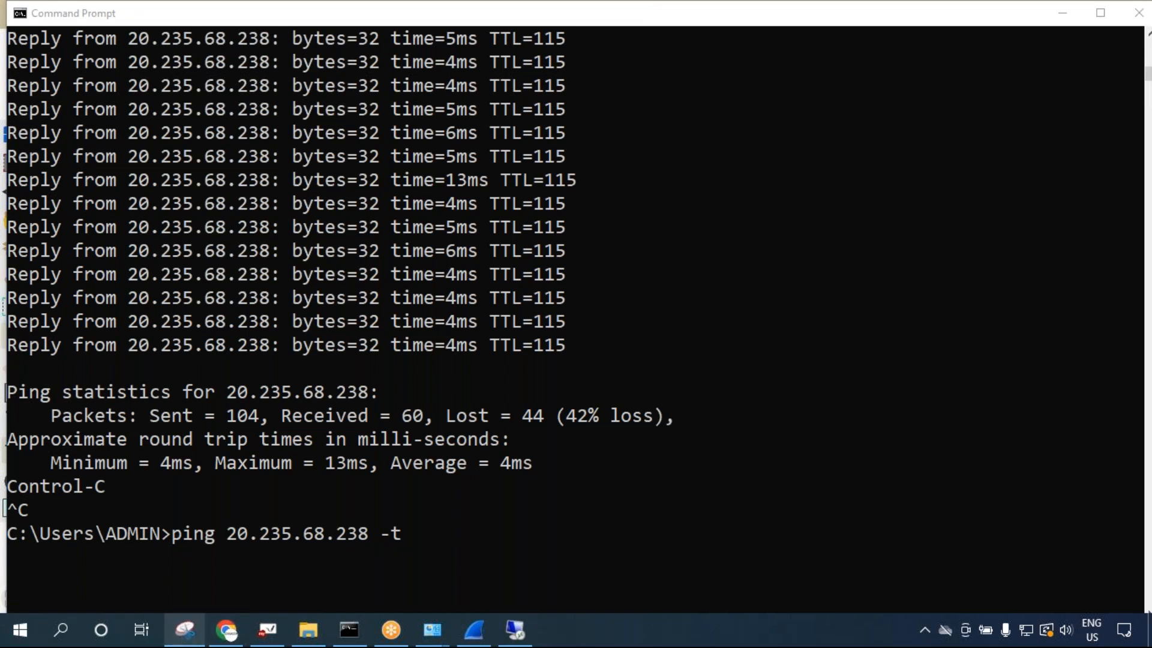
# Check the Allow-Ping rule's source address in the Azure portal, and run ping 20.235.68.238 -t in the local Command Prompt.
pyautogui.click(238, 636)
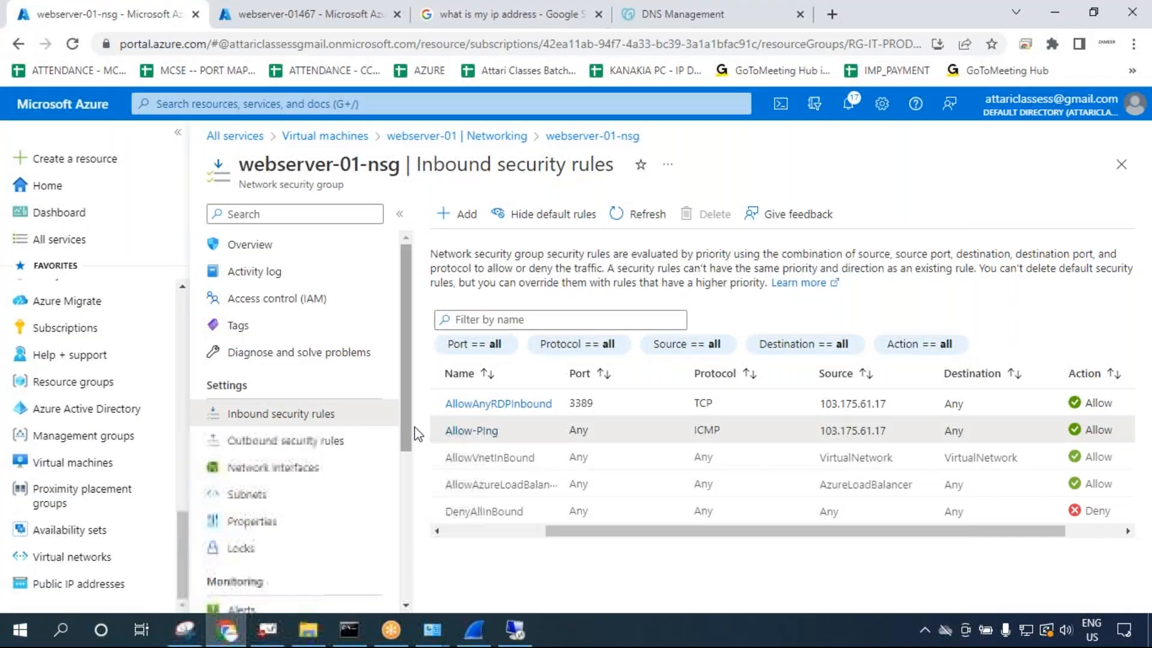
pyautogui.moveTo(826, 431); pyautogui.dragTo(881, 431)
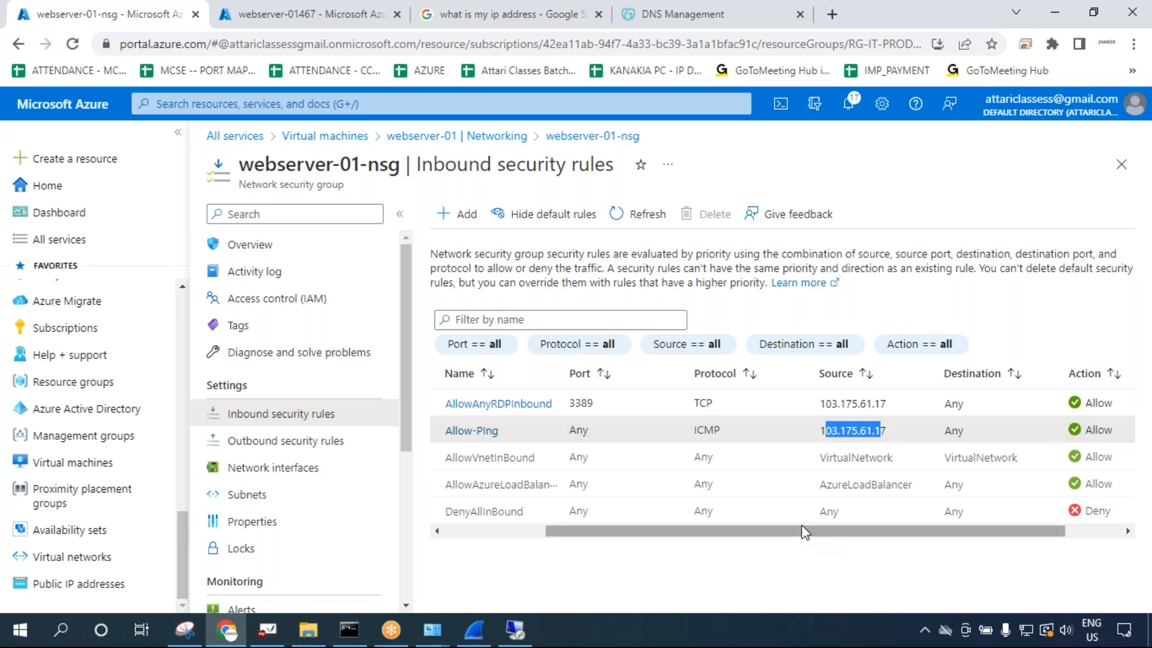
pyautogui.click(349, 630)
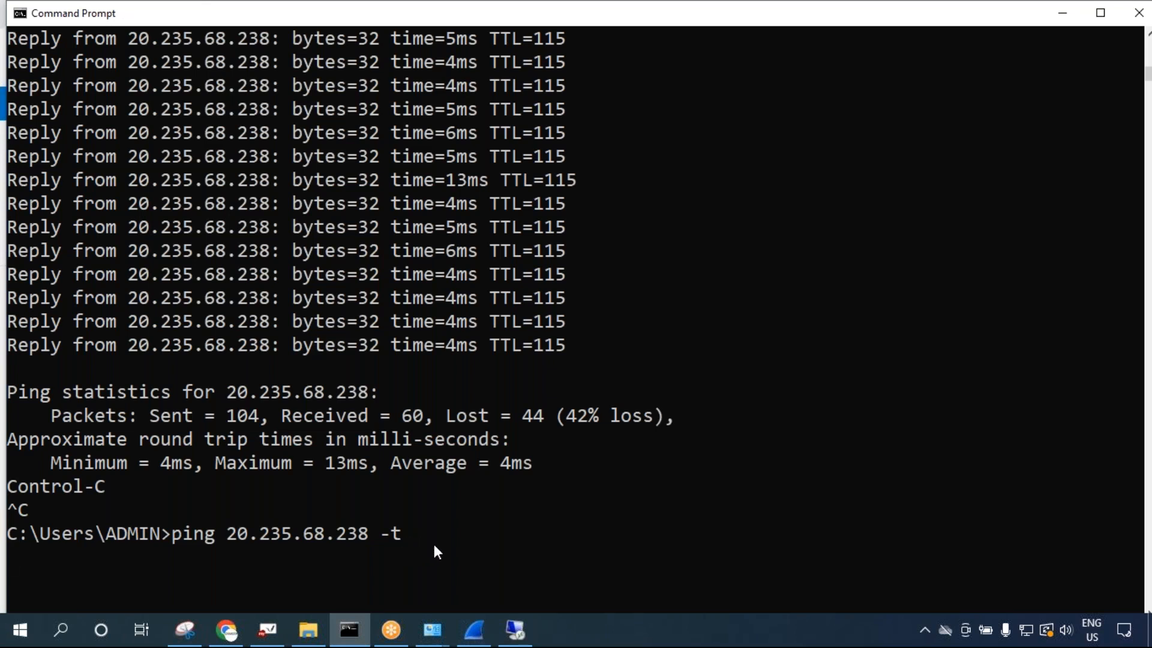
pyautogui.press('Return')
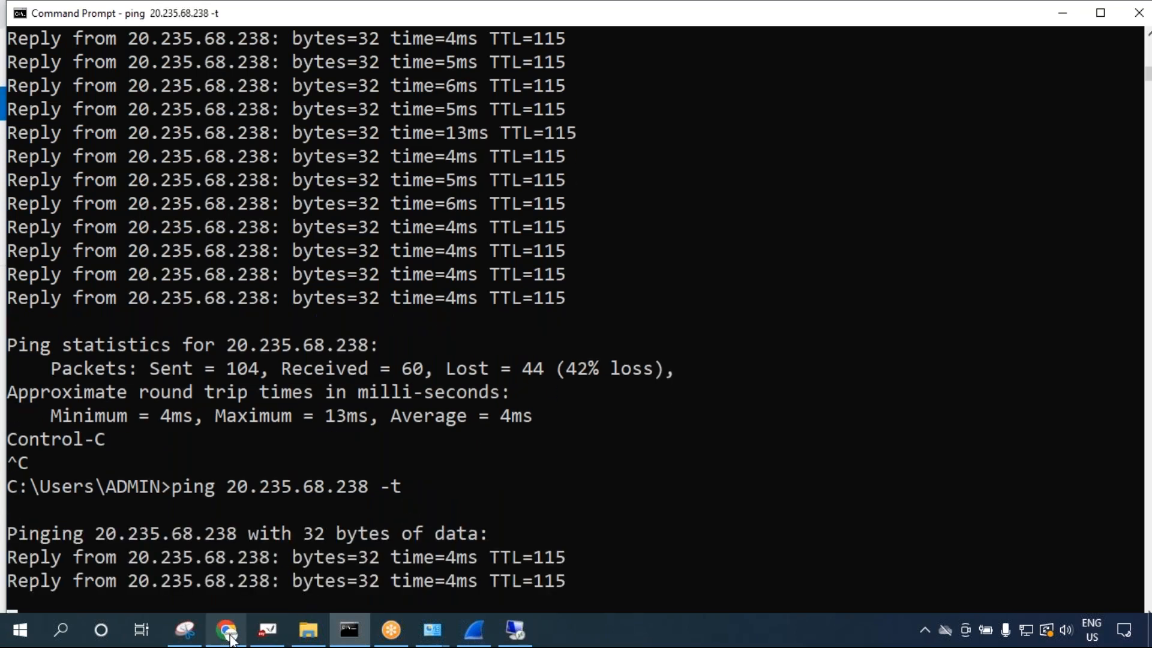
# Switch back to the Azure portal and review the priority, protocol and source address of the Allow-Ping rule in webserver-01-nsg.
pyautogui.click(231, 638)
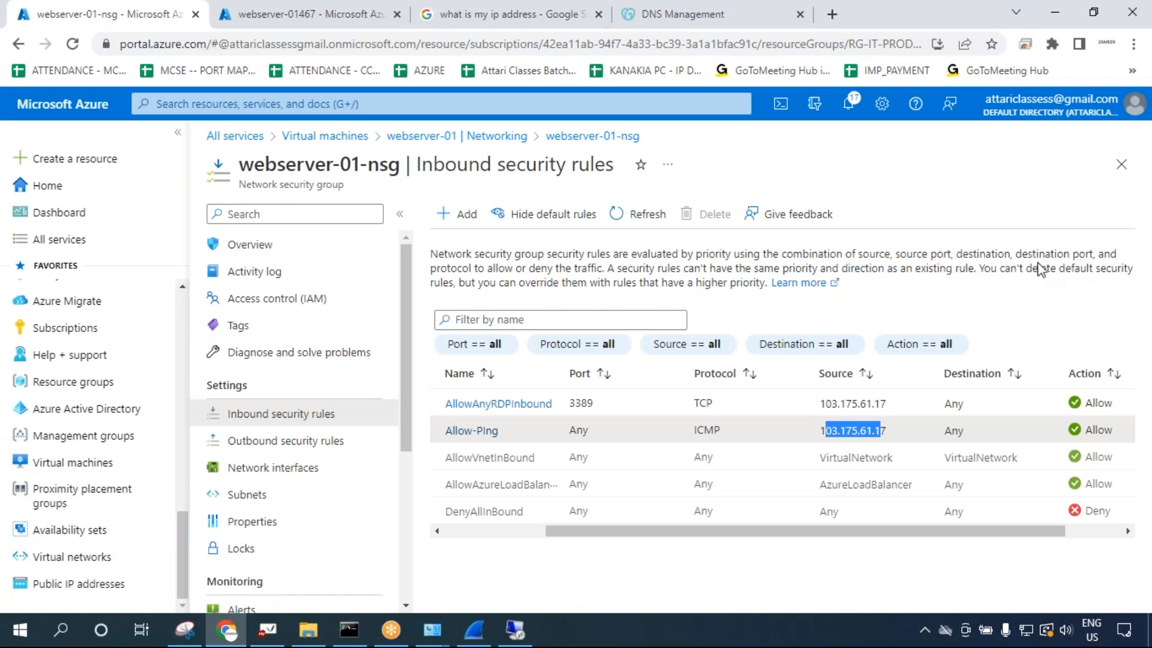
pyautogui.moveTo(695, 532); pyautogui.dragTo(593, 532)
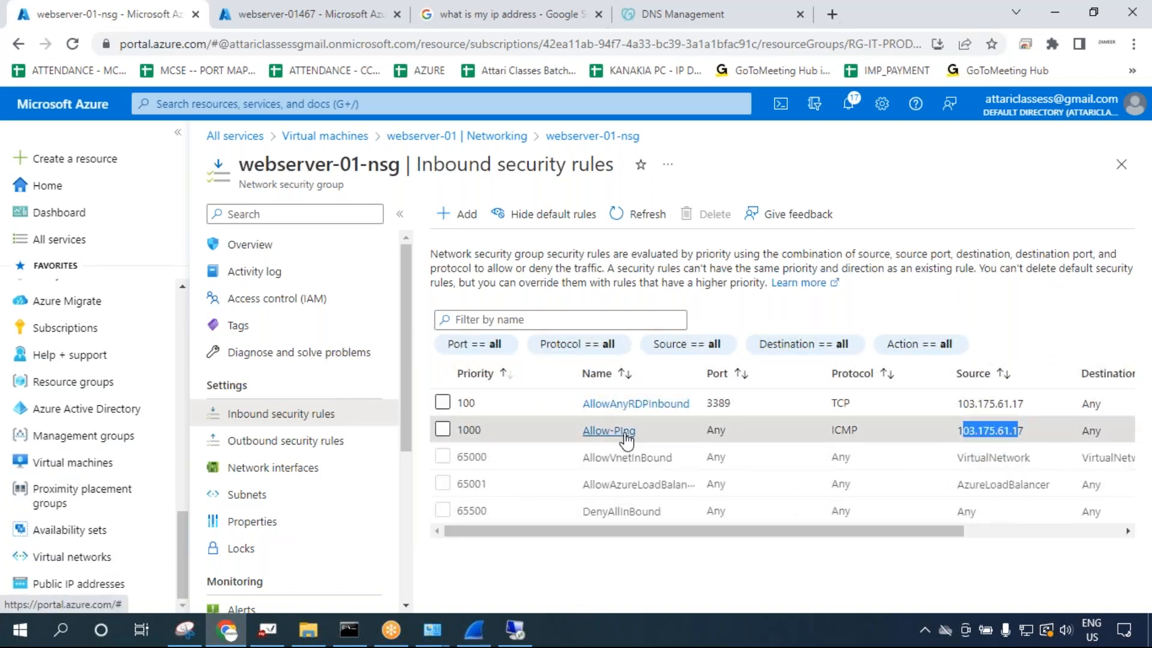
pyautogui.click(862, 82)
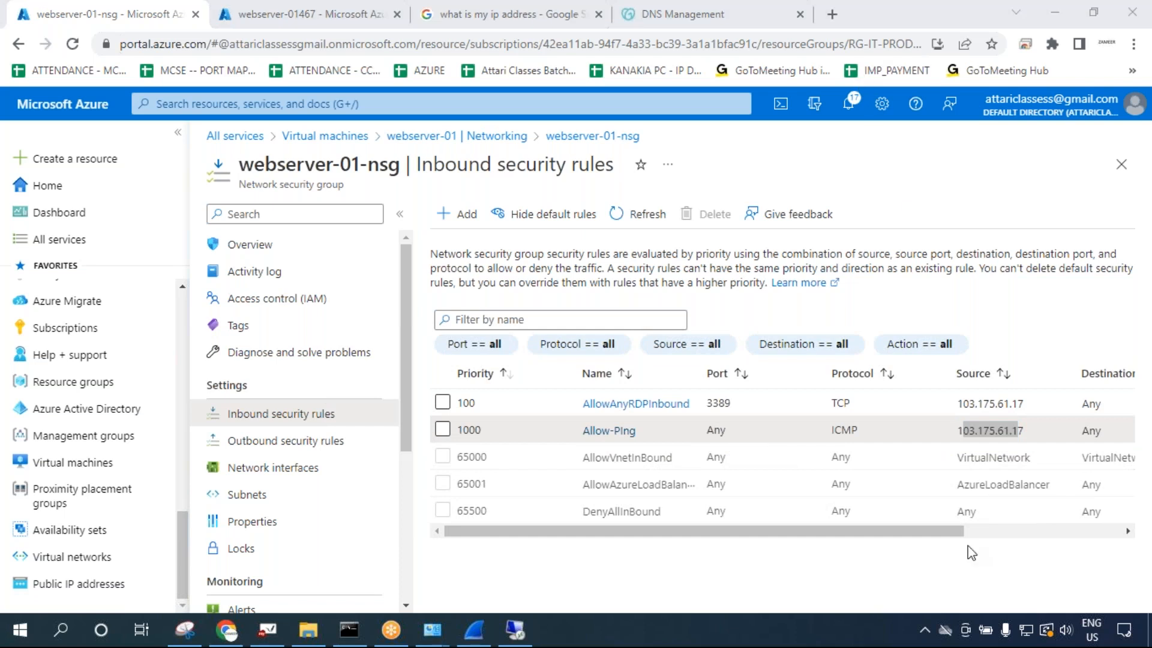
pyautogui.doubleClick(989, 431)
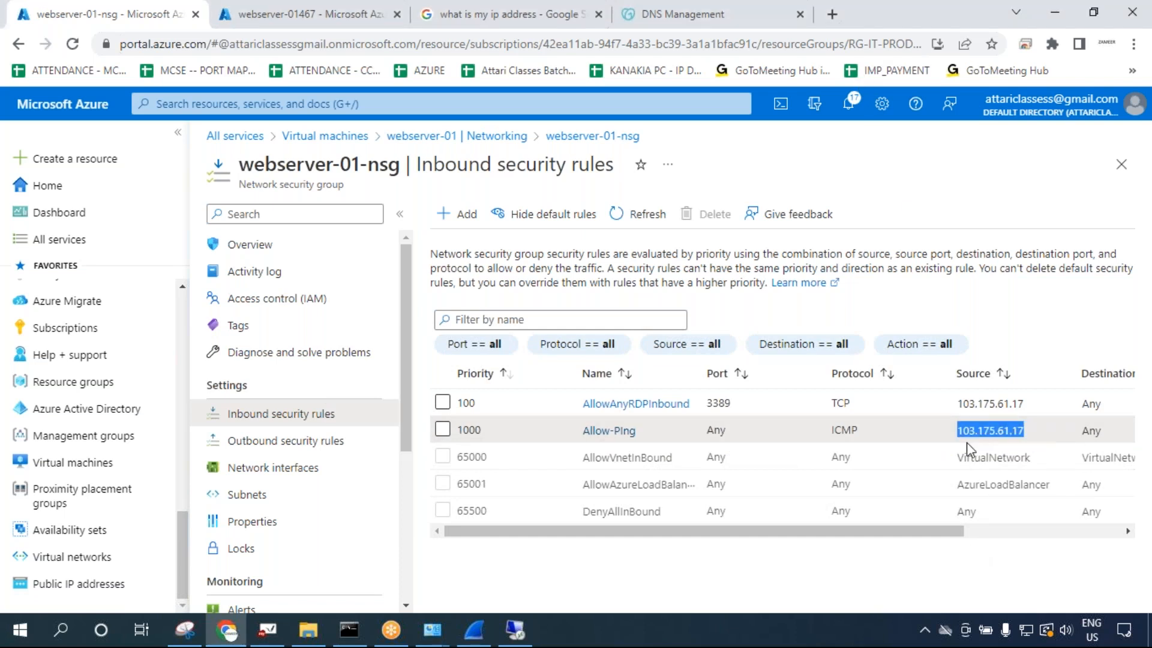
pyautogui.click(349, 27)
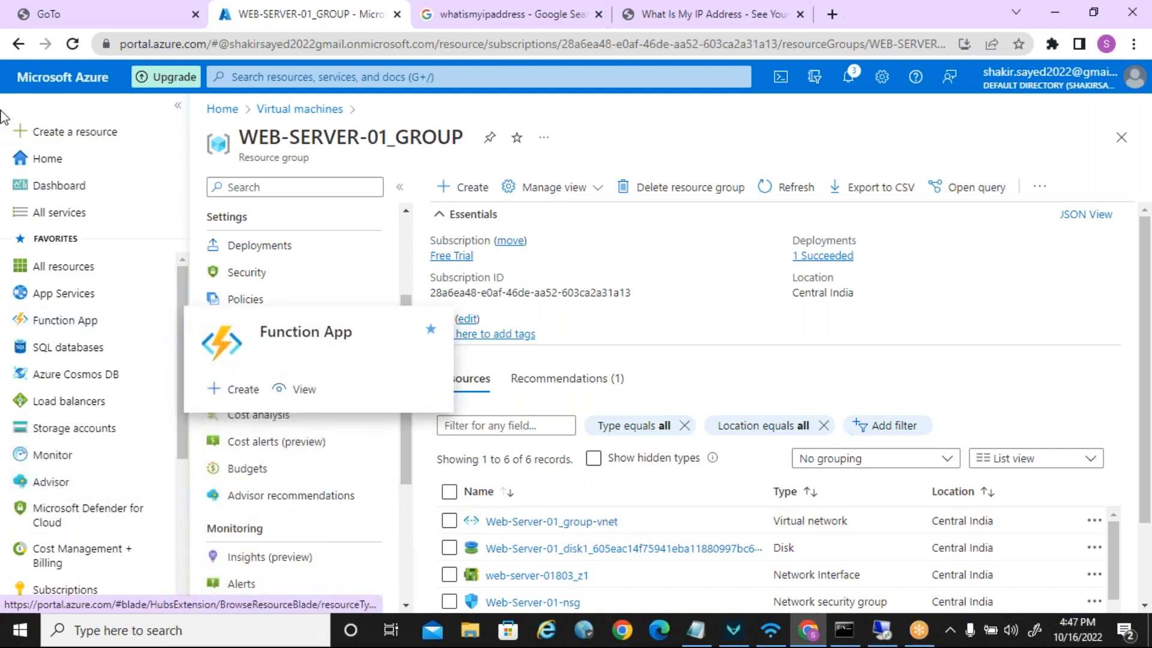
# Open the inbound security rules of Web-Server-01-nsg through the networking settings of the Web-Server-01 virtual machine.
pyautogui.click(300, 109)
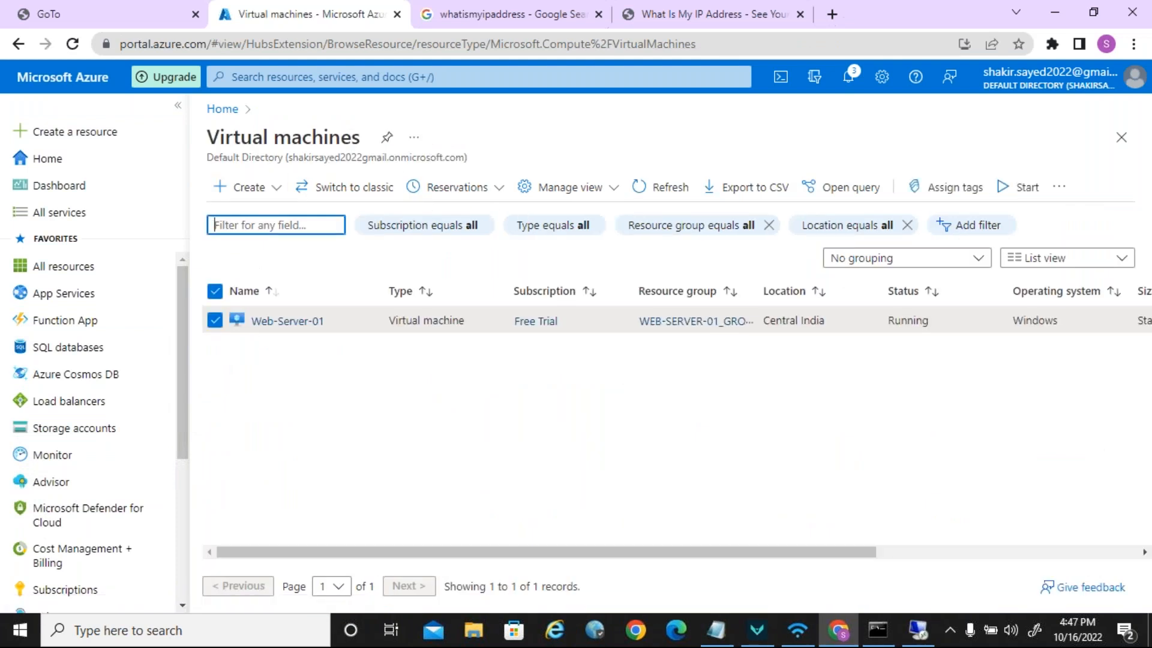
pyautogui.click(285, 323)
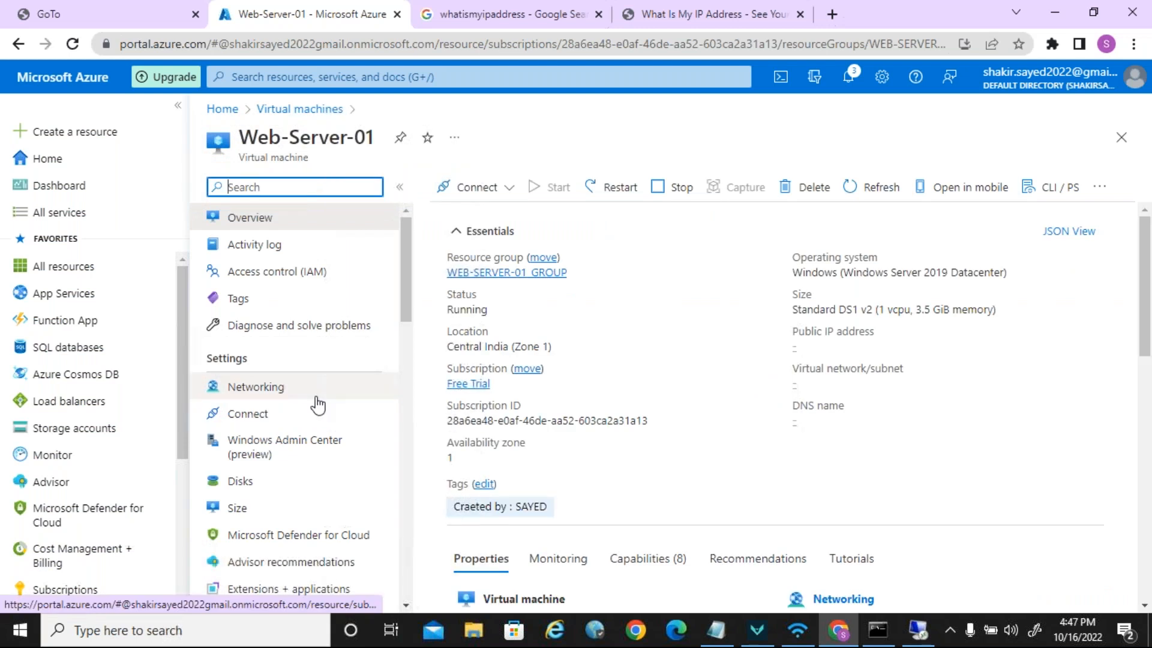
pyautogui.click(311, 396)
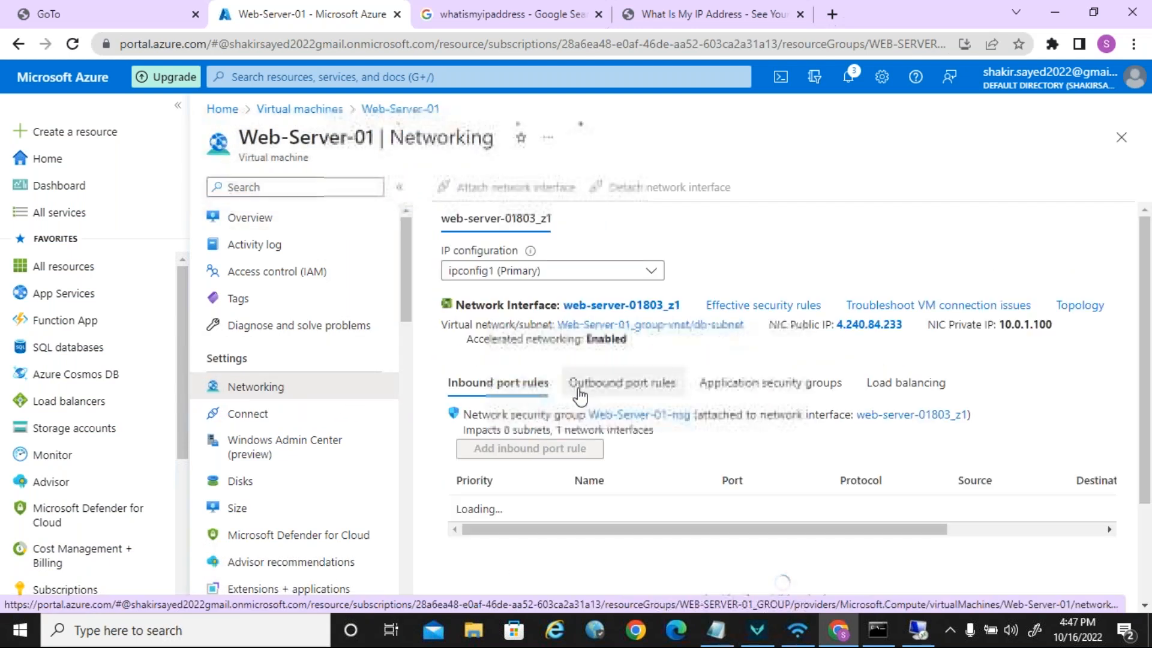
pyautogui.click(654, 416)
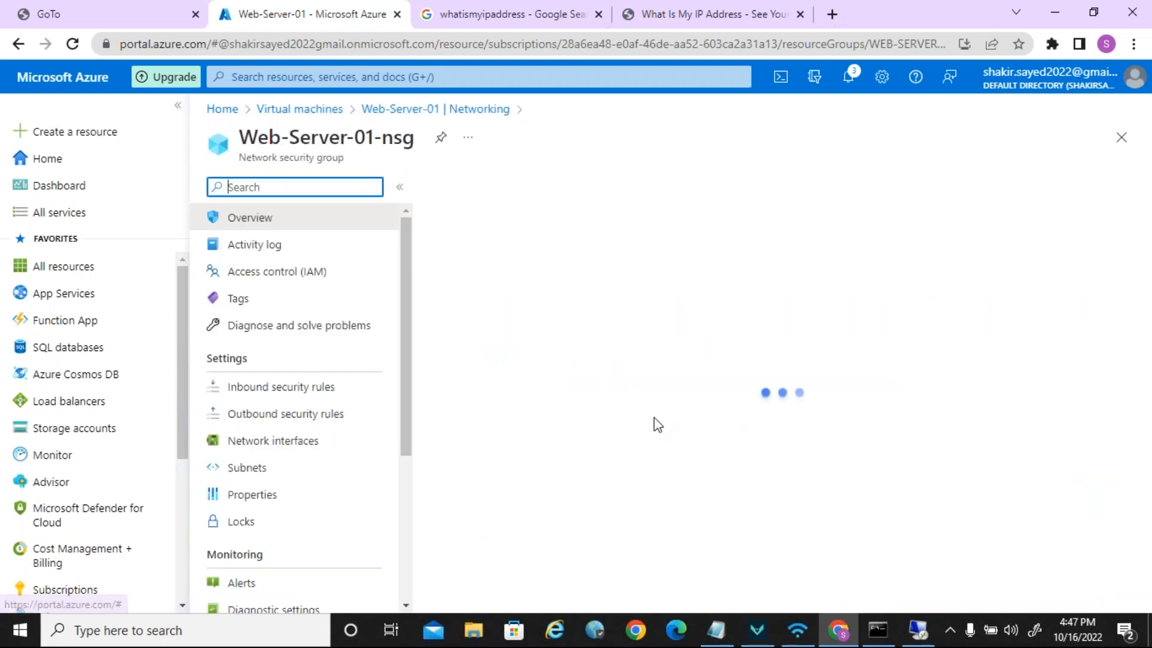
pyautogui.click(336, 390)
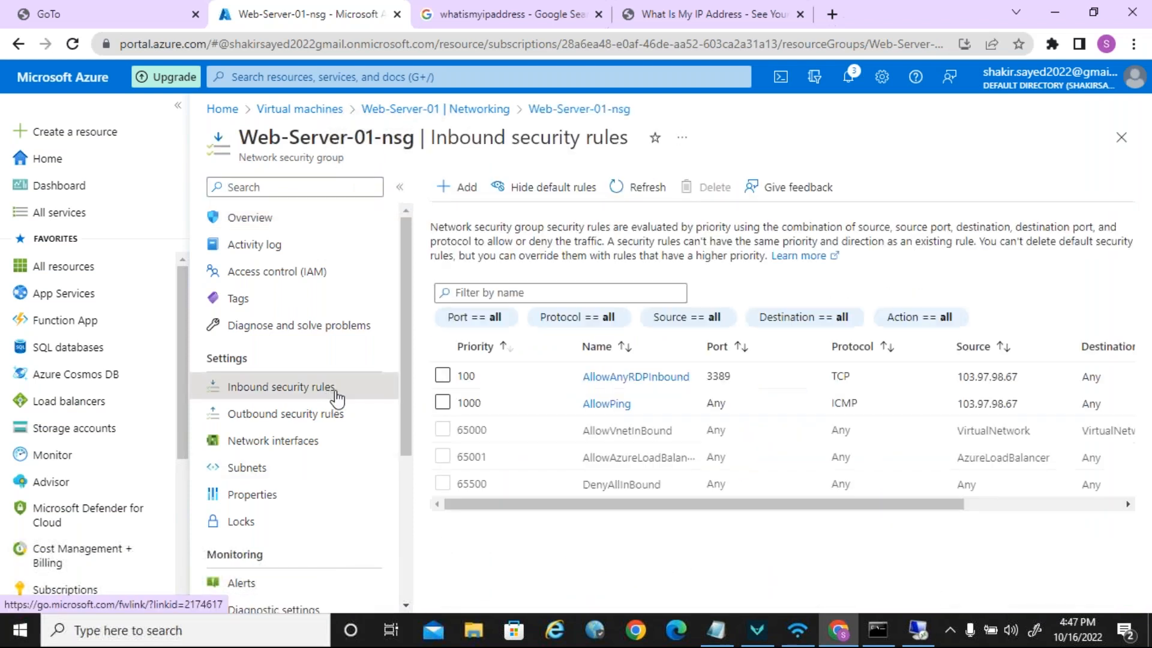
# Compare the source address of the AllowPing rule with the own public IP address on whatismyipaddress.com.
pyautogui.moveTo(710, 507); pyautogui.dragTo(829, 387)
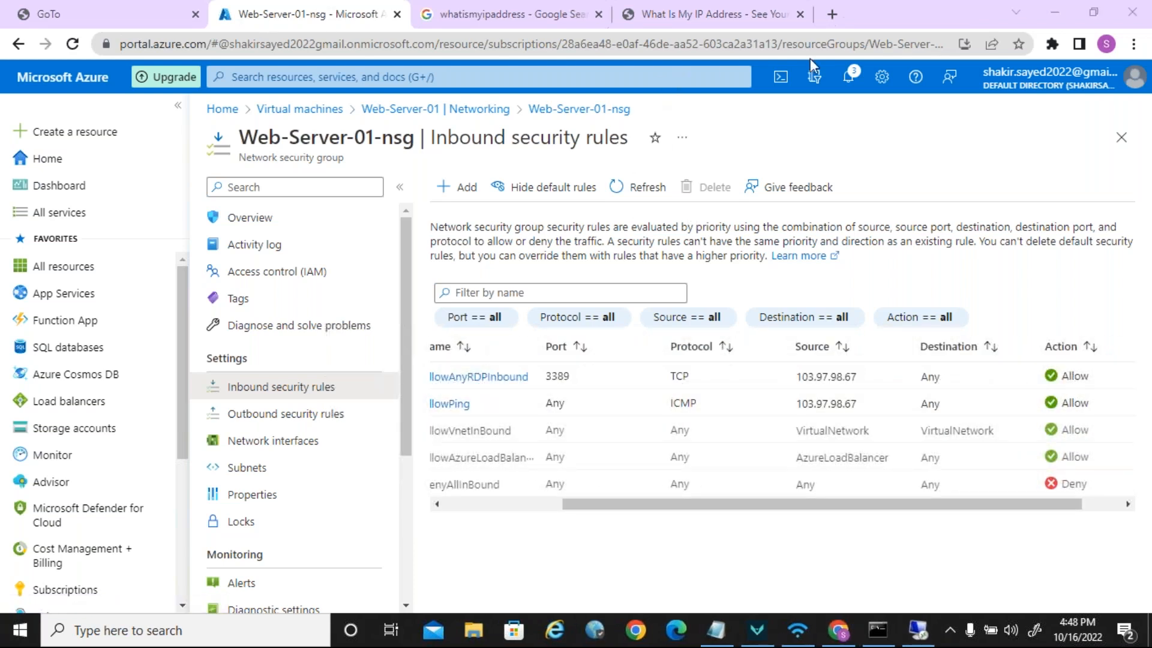
pyautogui.click(723, 13)
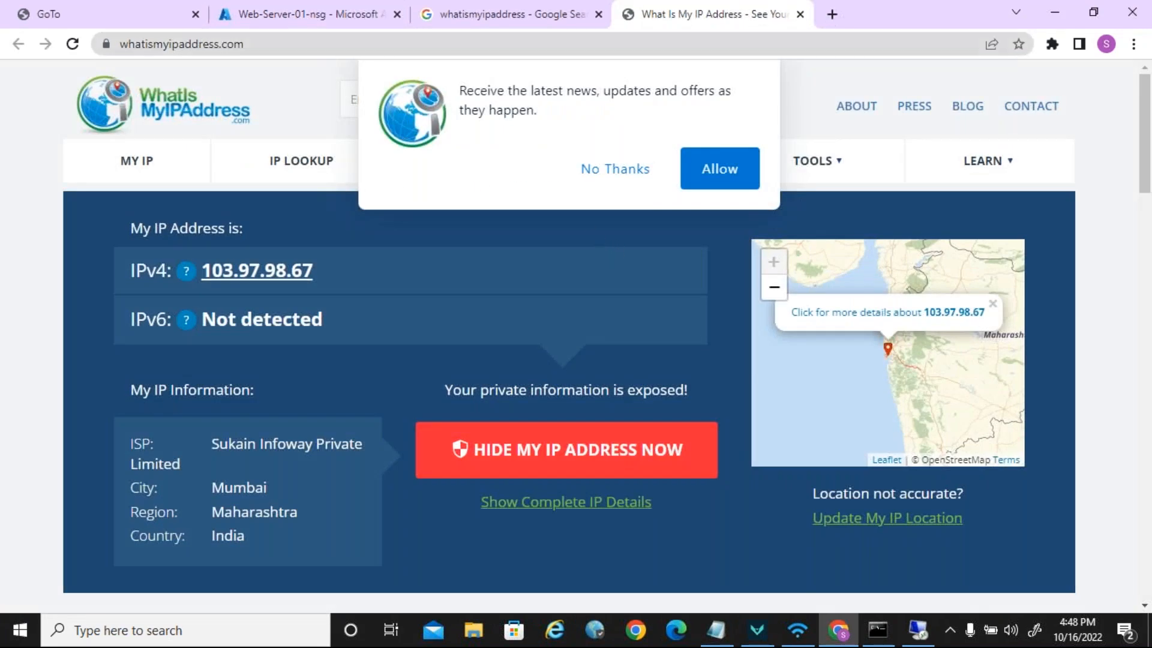
pyautogui.click(306, 13)
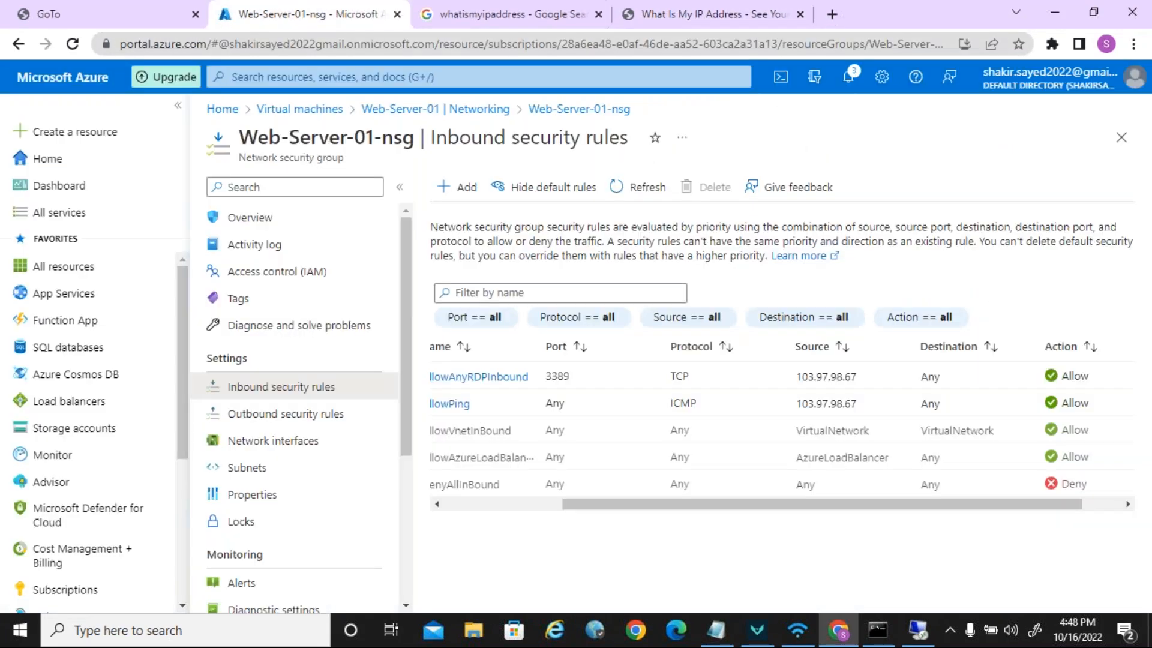
# Switch to the web server's Remote Desktop session, close the Command Prompt pinging 4.240.84.233, and return to the local desktop.
pyautogui.click(916, 629)
pyautogui.click(403, 312)
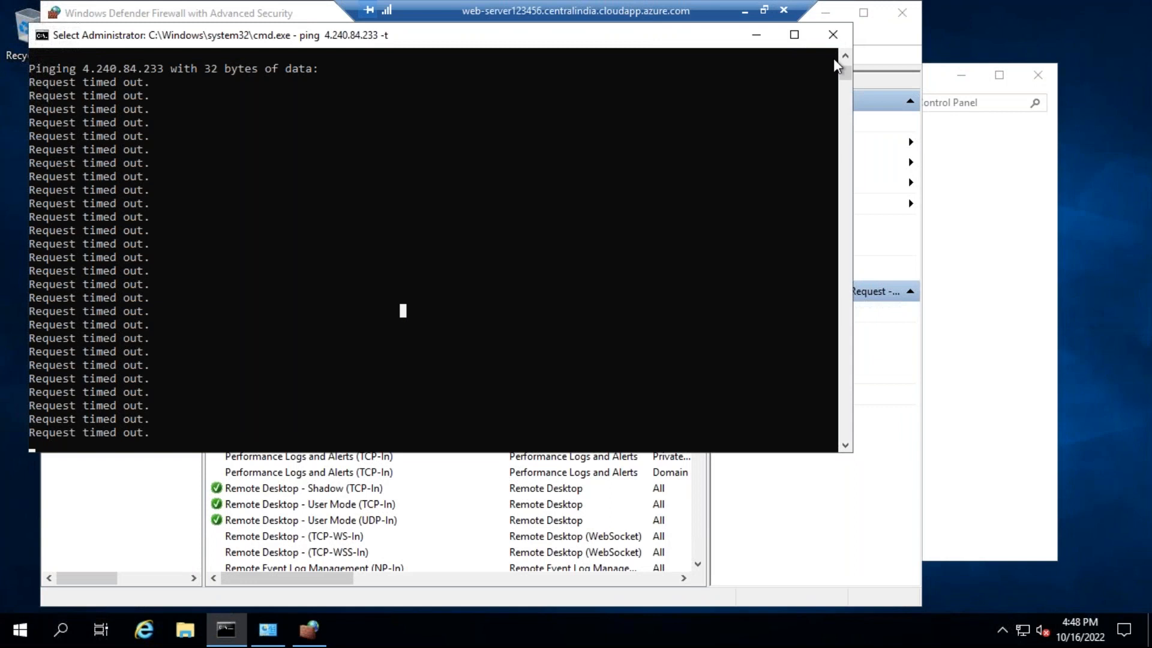
pyautogui.click(744, 10)
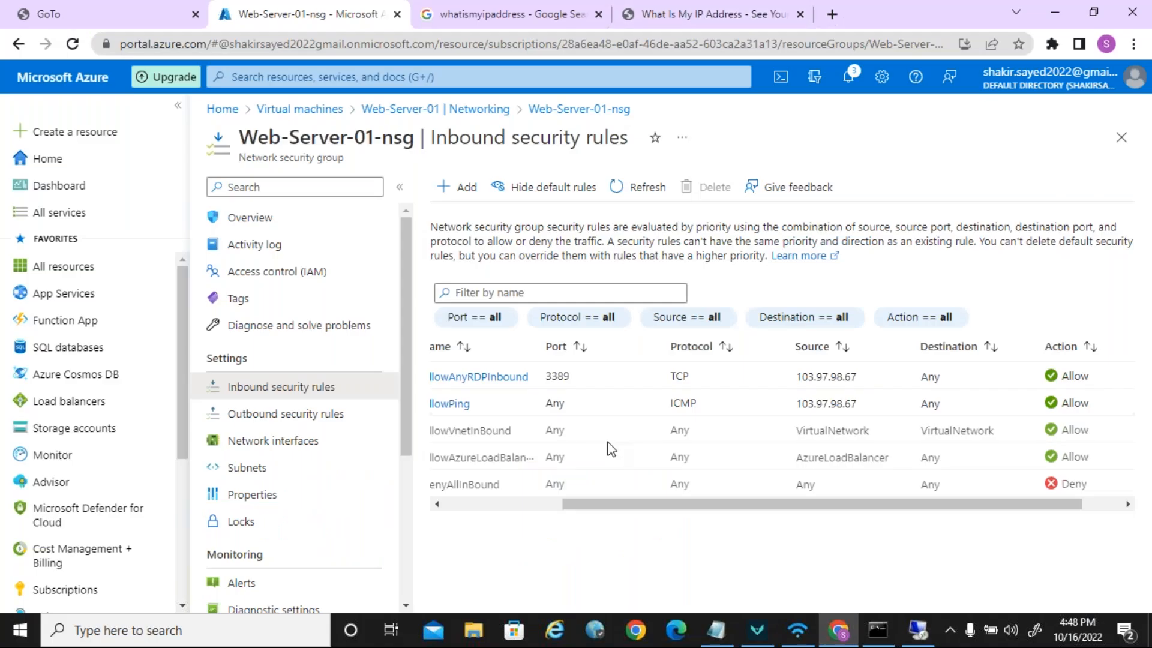
# Open a new local Command Prompt, begin a ping command without an address, and briefly view the Remote Desktop session.
pyautogui.click(180, 630)
pyautogui.write('cmd')
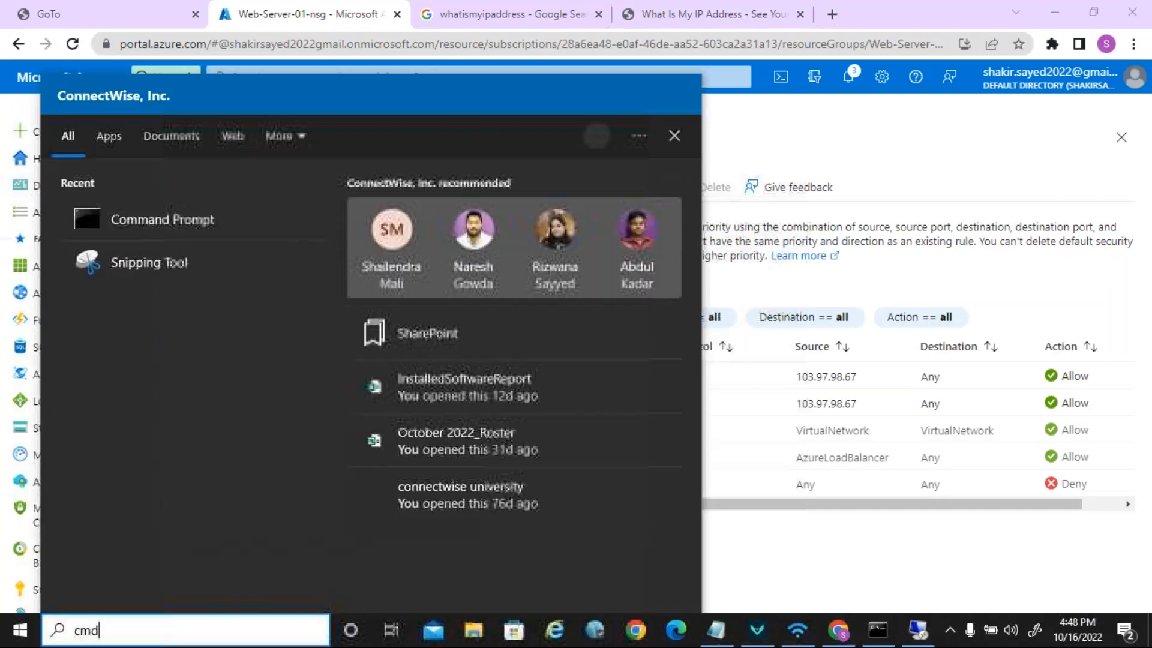
pyautogui.press('Return')
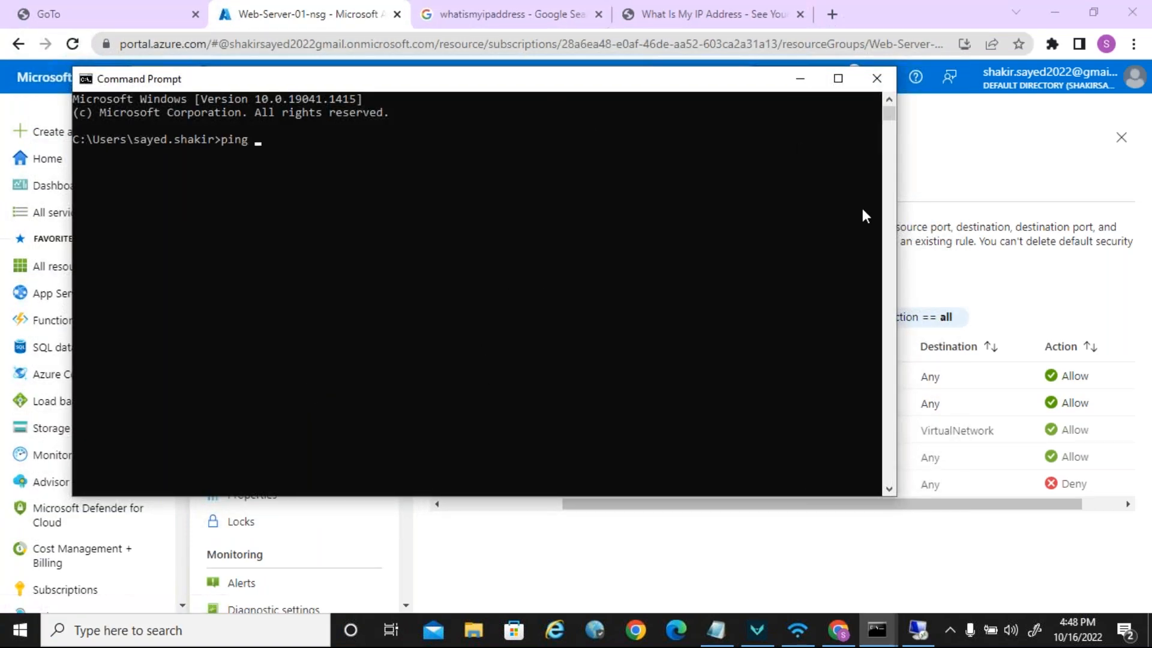
pyautogui.moveTo(679, 83); pyautogui.dragTo(718, 175)
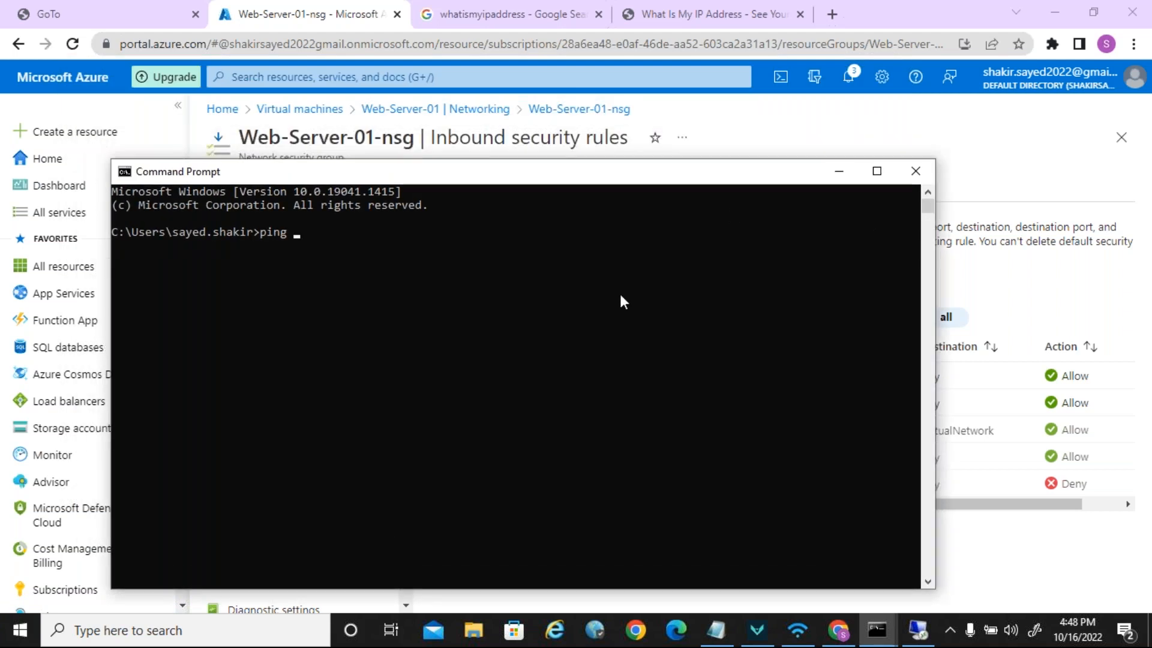
pyautogui.click(919, 634)
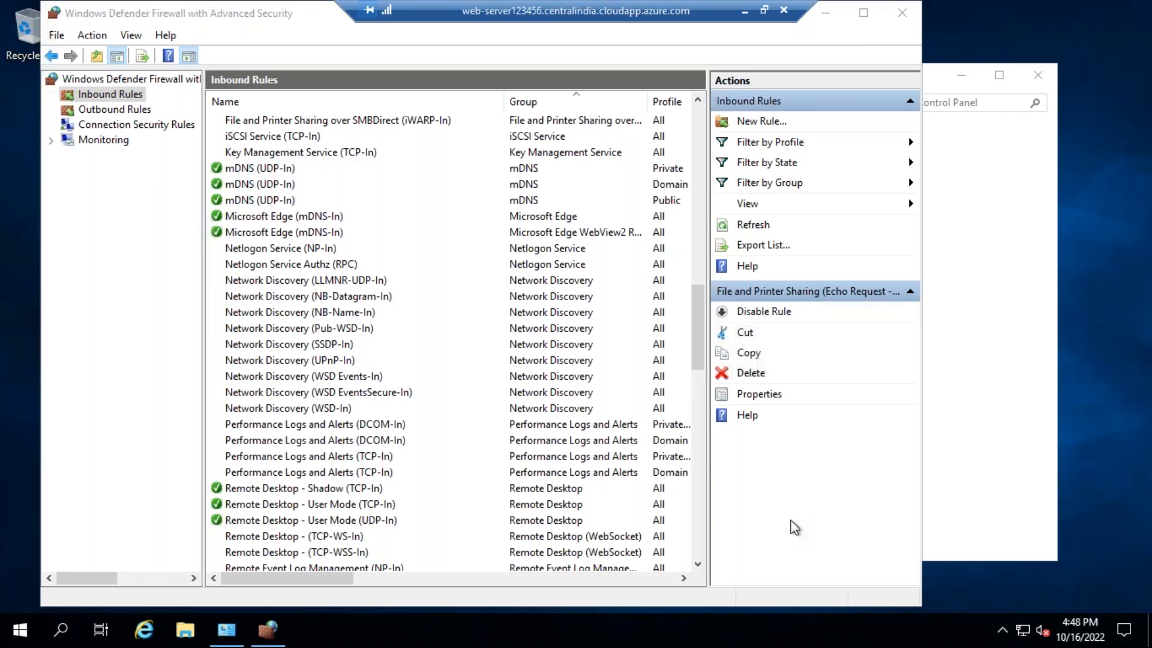
pyautogui.click(744, 10)
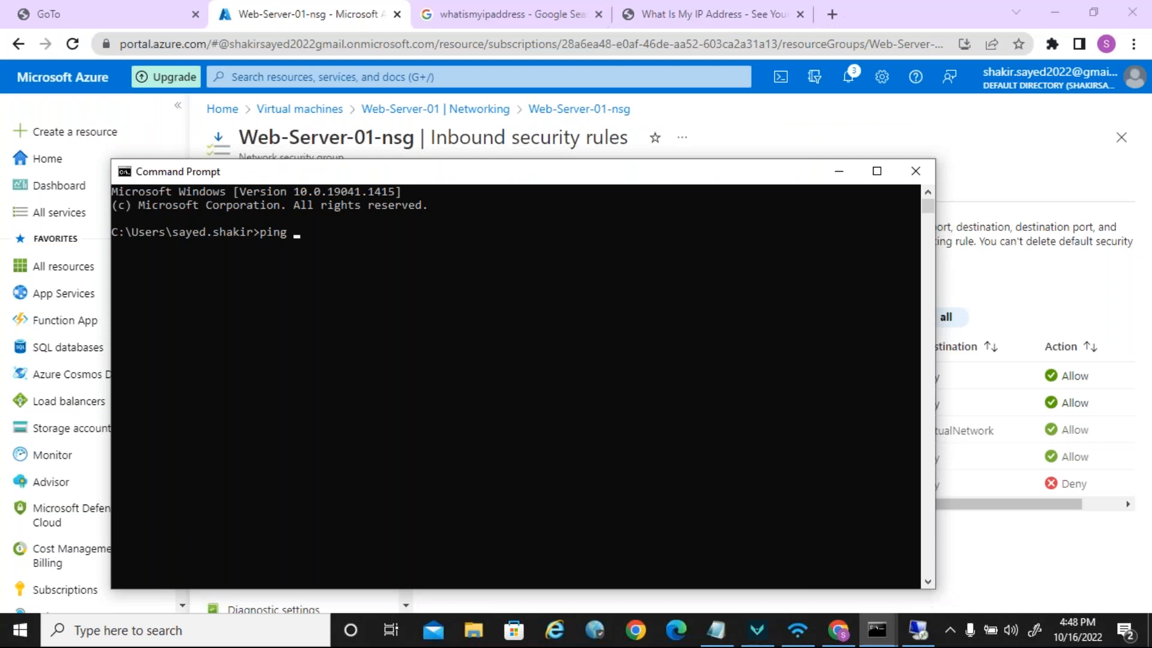
# Copy the public IP address from the overview of the Web-Server-01 virtual machine.
pyautogui.click(327, 114)
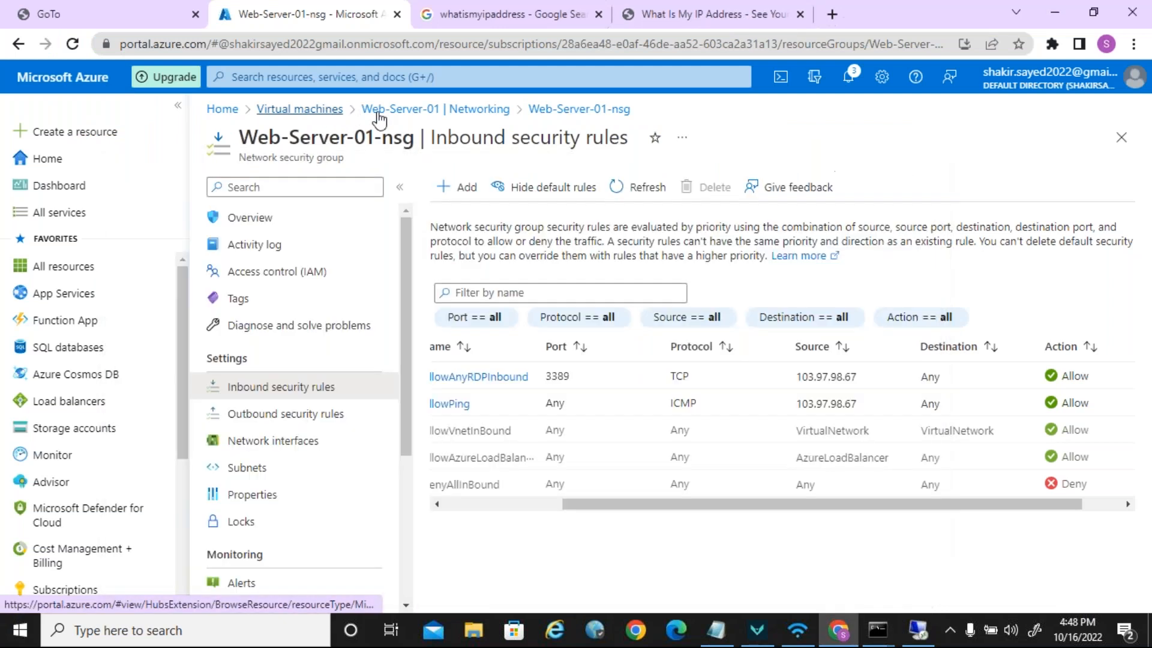
pyautogui.click(309, 321)
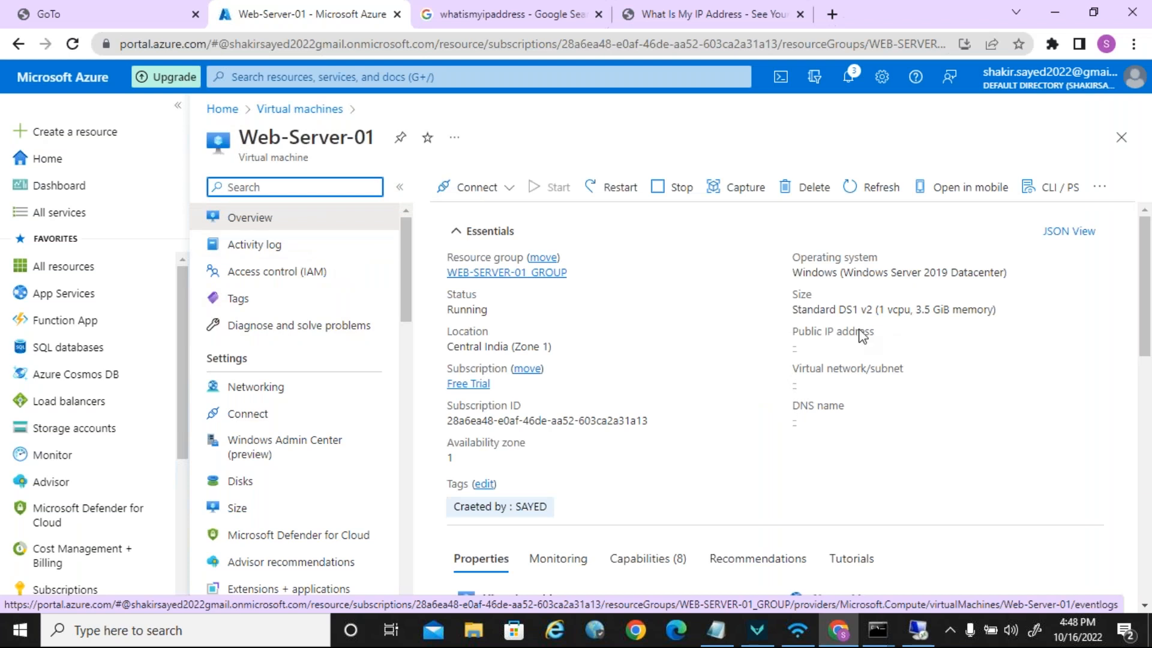
pyautogui.click(862, 346)
pyautogui.click(922, 637)
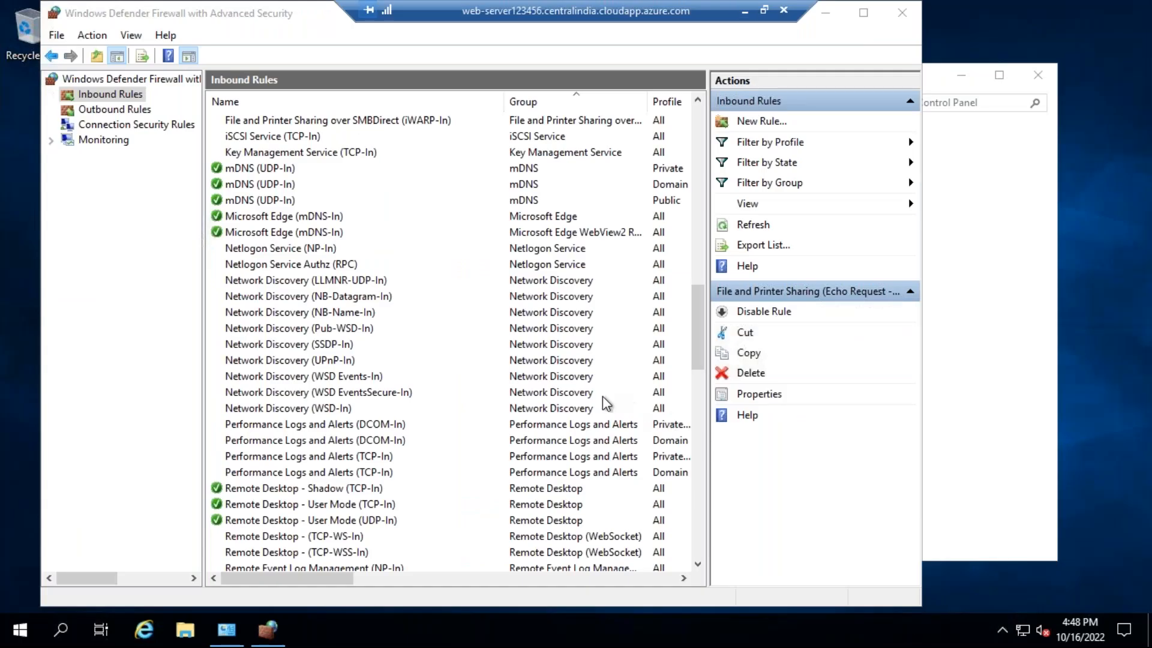
pyautogui.click(745, 14)
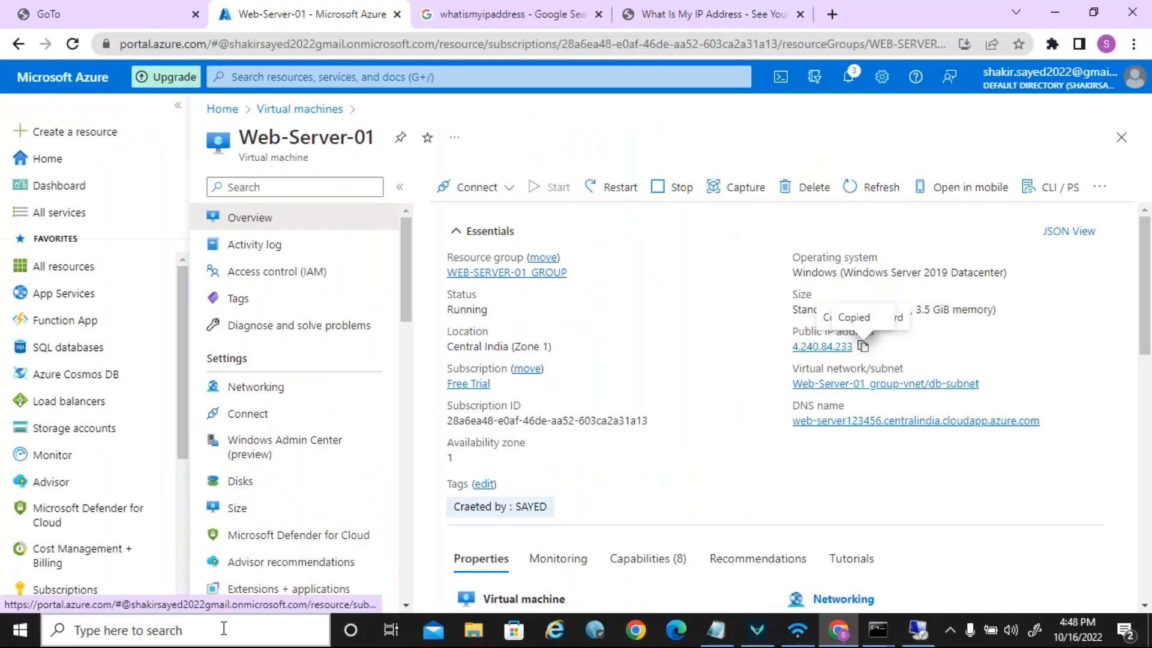
# Run ping 4.240.84.233 in the local Command Prompt that holds the ipconfig output, stop it, and recall the command.
pyautogui.click(877, 633)
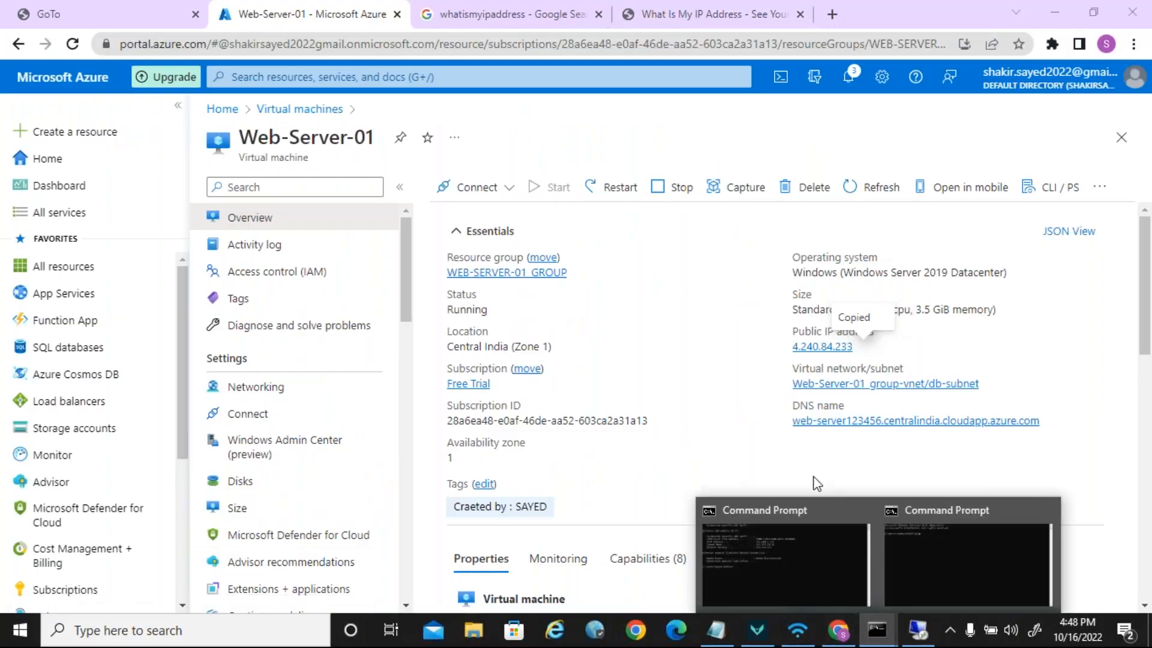
pyautogui.click(907, 562)
pyautogui.click(722, 398)
pyautogui.write('ping 4.240.84.233')
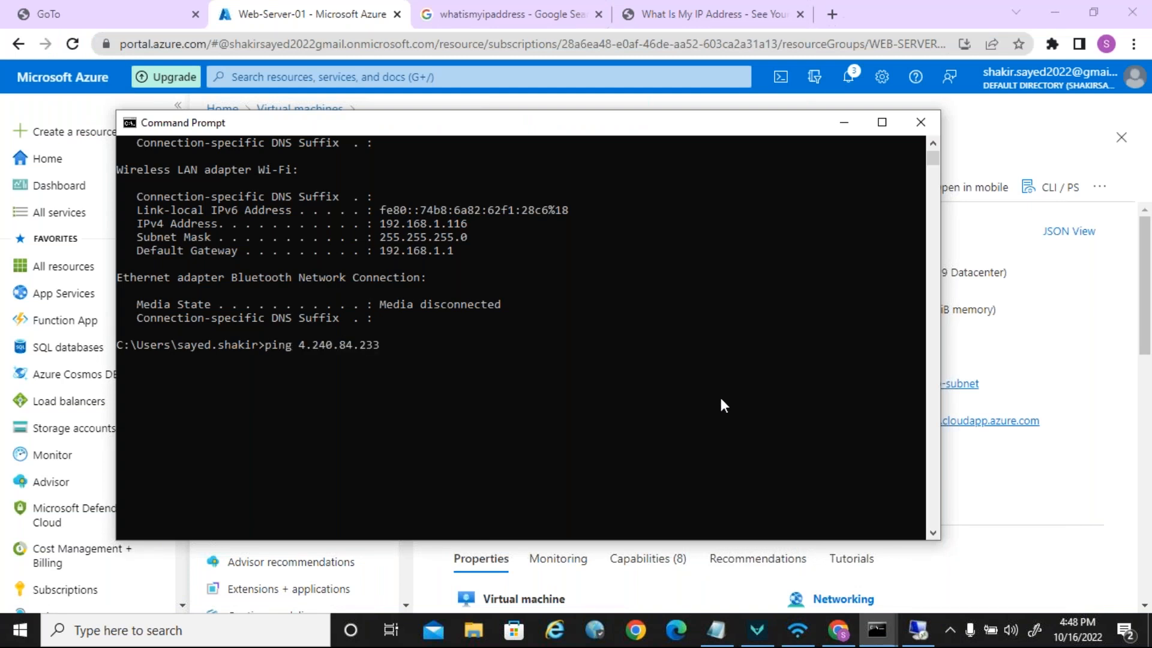
pyautogui.press('Return')
pyautogui.hotkey('ctrl', 'c')
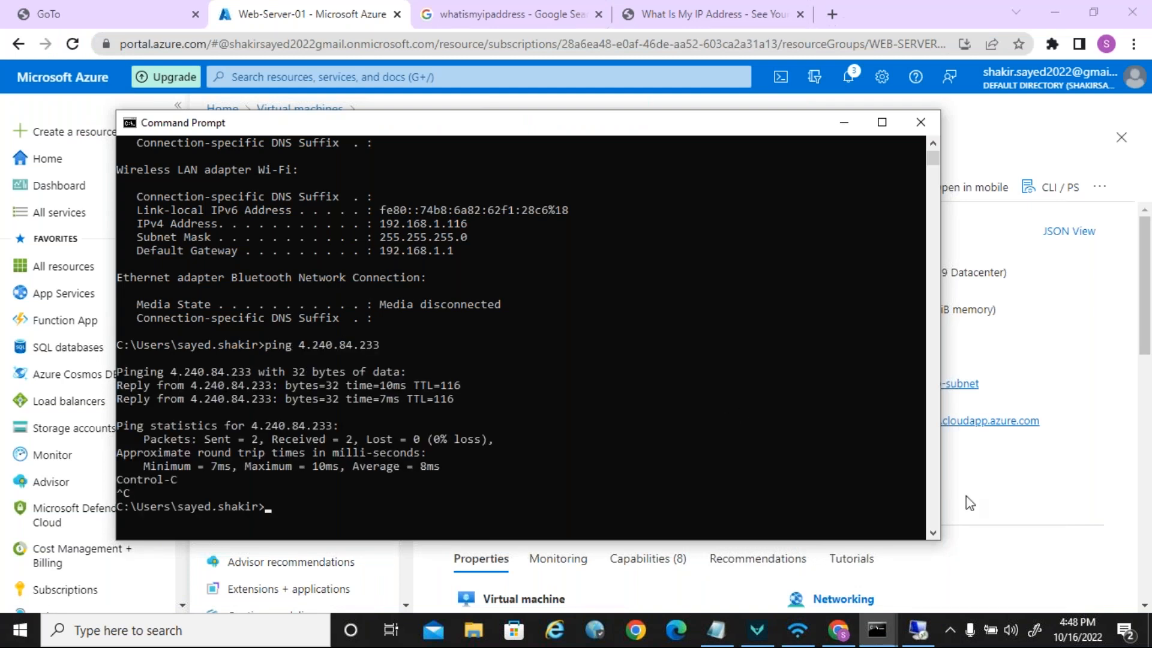
pyautogui.press('Up')
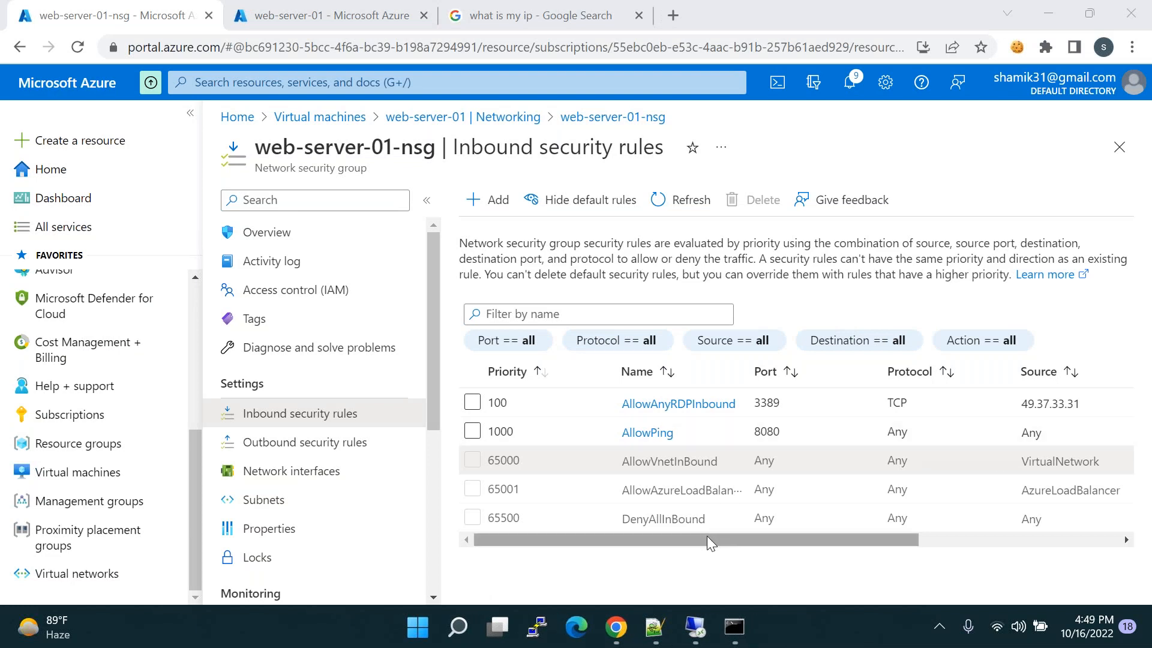
# Edit the AllowPing inbound rule of web-server-01-nsg, setting the destination port ranges to * and the protocol to ICMP.
pyautogui.moveTo(710, 538); pyautogui.dragTo(727, 544)
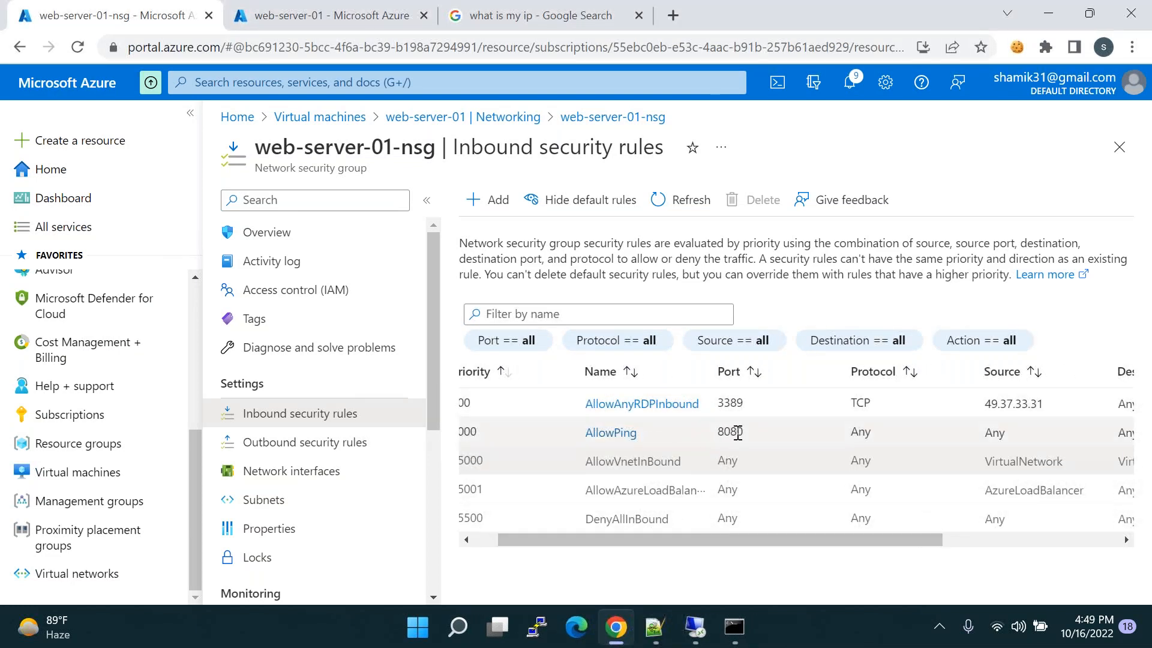
pyautogui.click(613, 433)
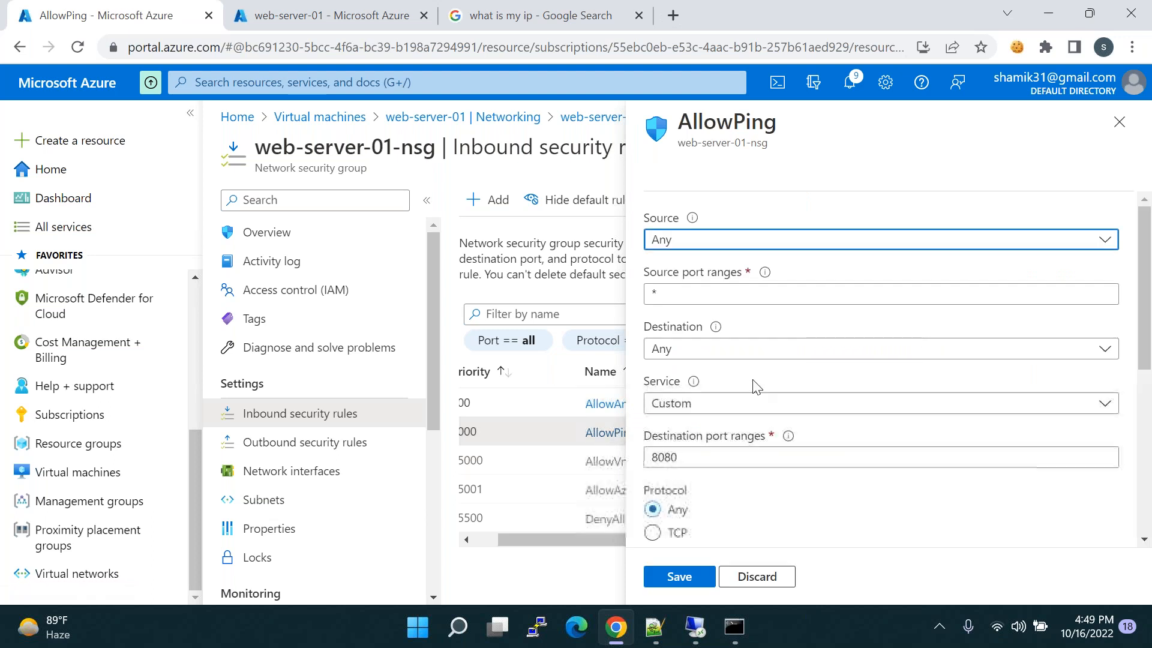
pyautogui.moveTo(695, 456); pyautogui.dragTo(635, 465)
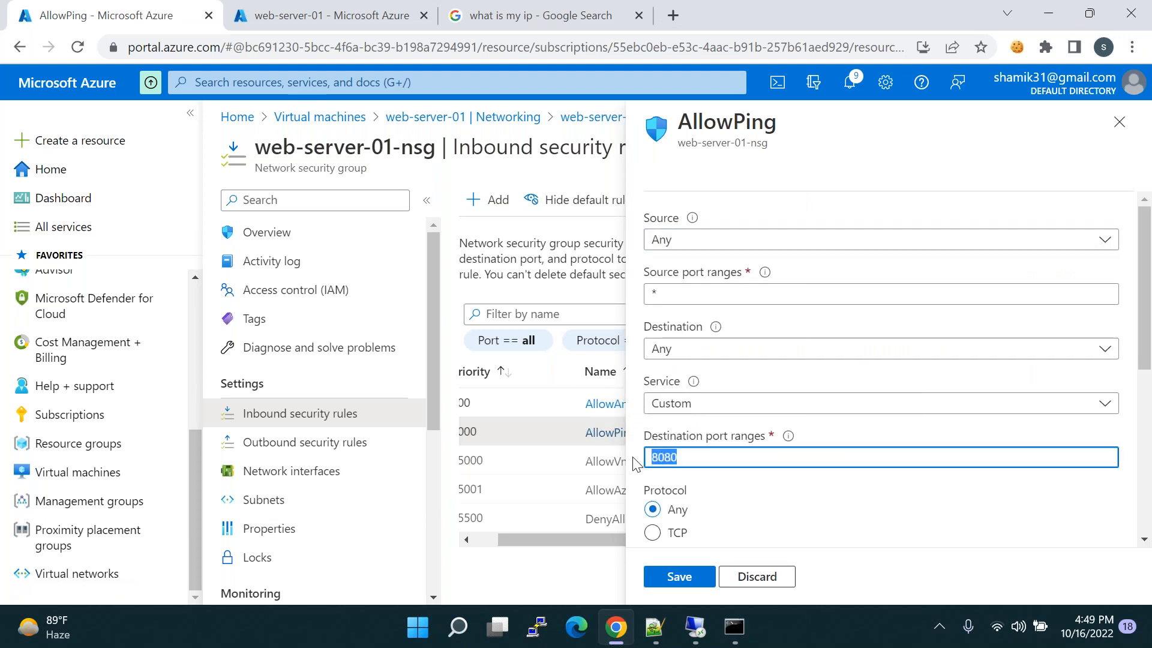
pyautogui.write('*')
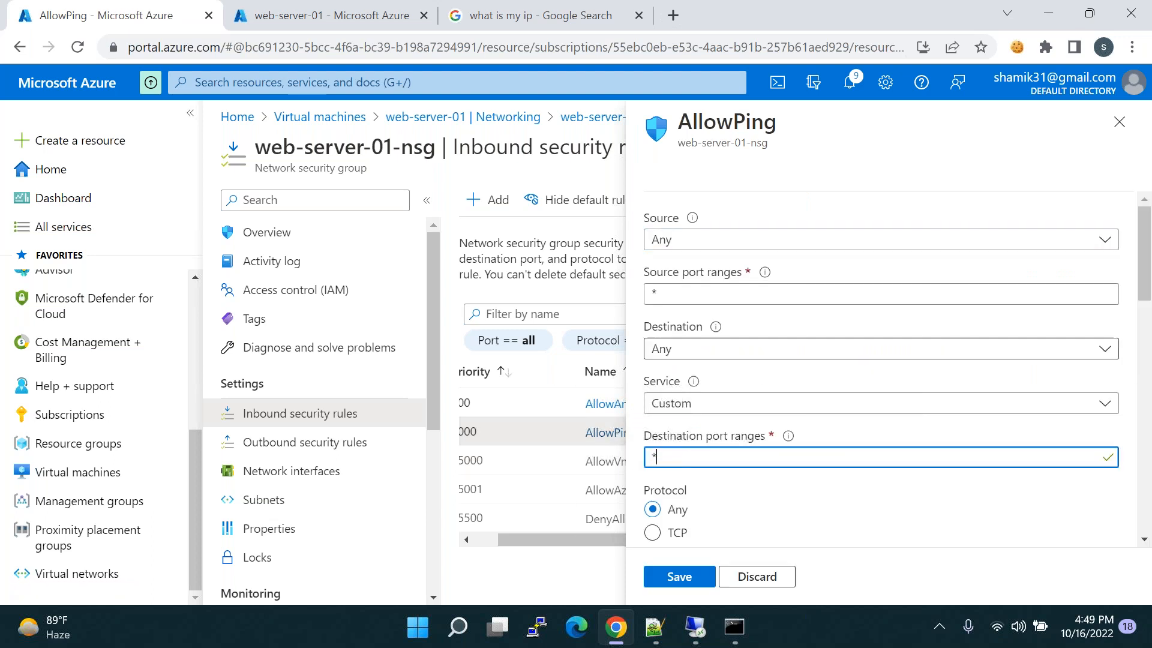
pyautogui.click(676, 292)
pyautogui.click(683, 456)
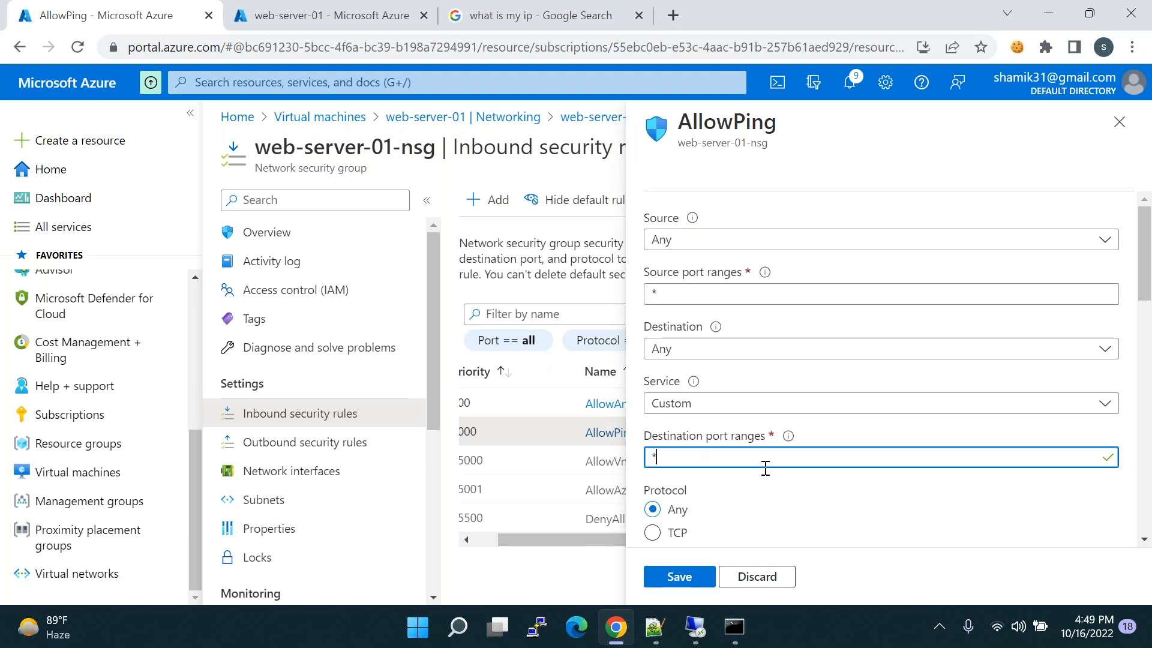
pyautogui.scroll(-1, 764, 471)
pyautogui.click(669, 490)
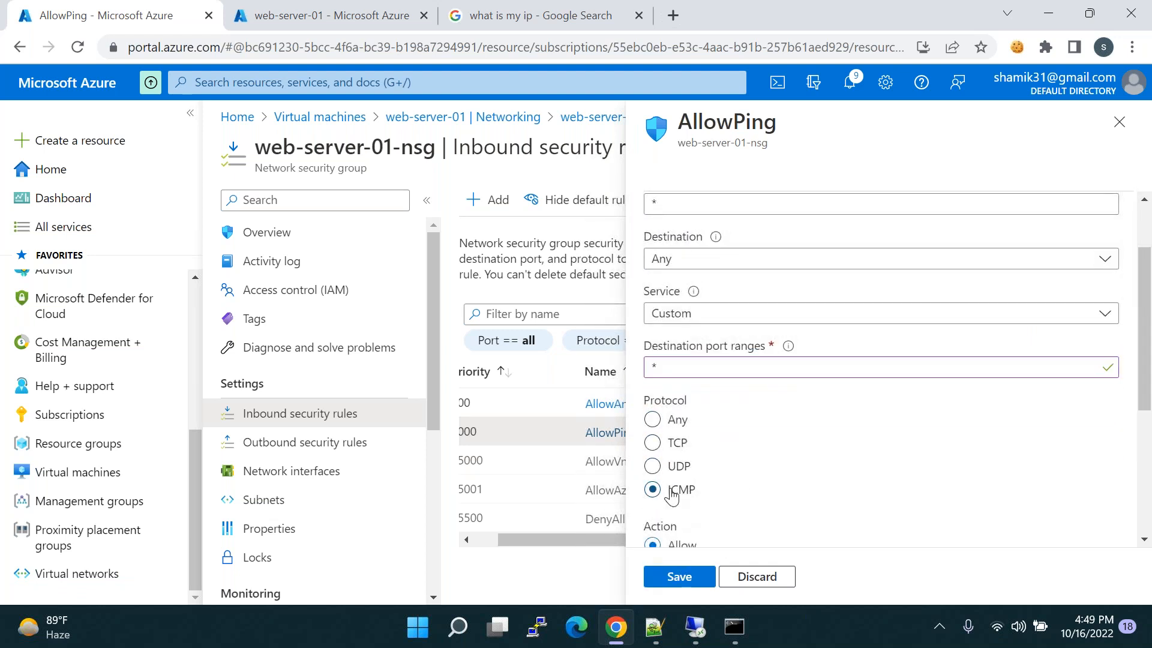
pyautogui.scroll(1, 761, 511)
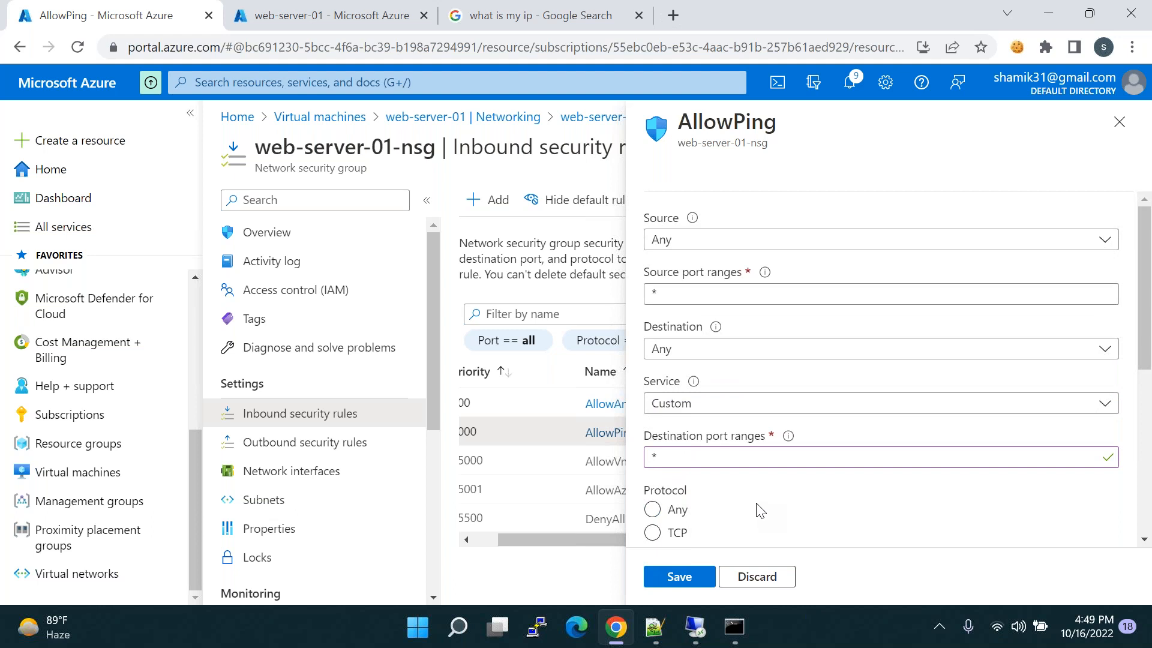
# Save the edited AllowPing inbound rule and bring up the running ping to 20.198.99.16.
pyautogui.scroll(-3, 696, 420)
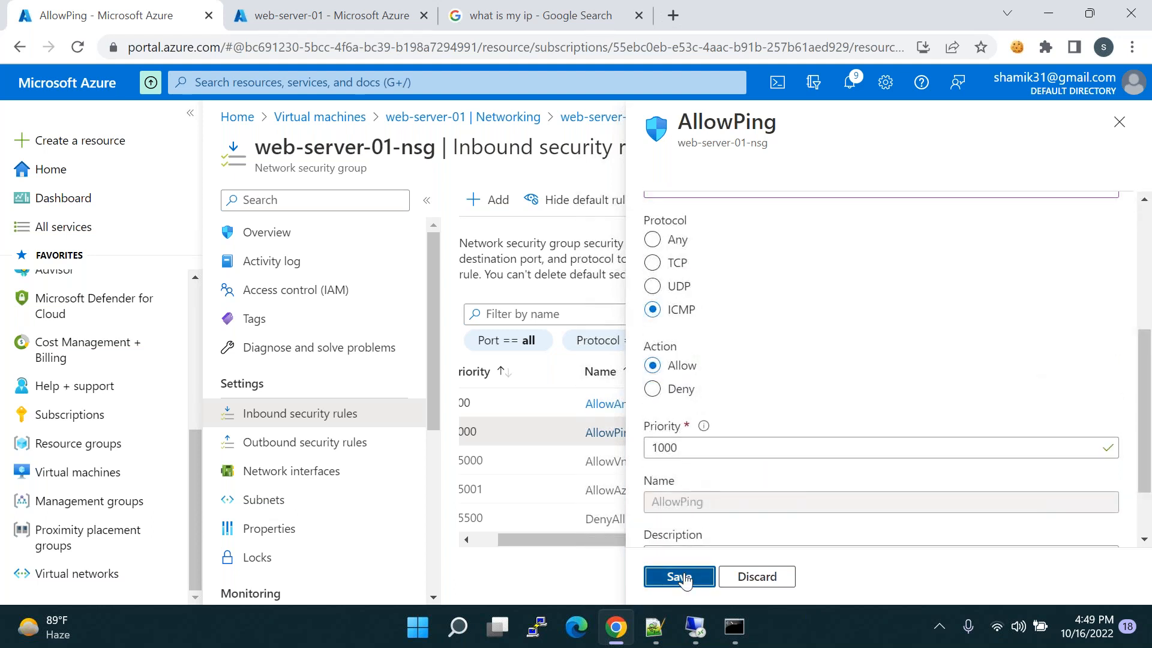
pyautogui.click(684, 578)
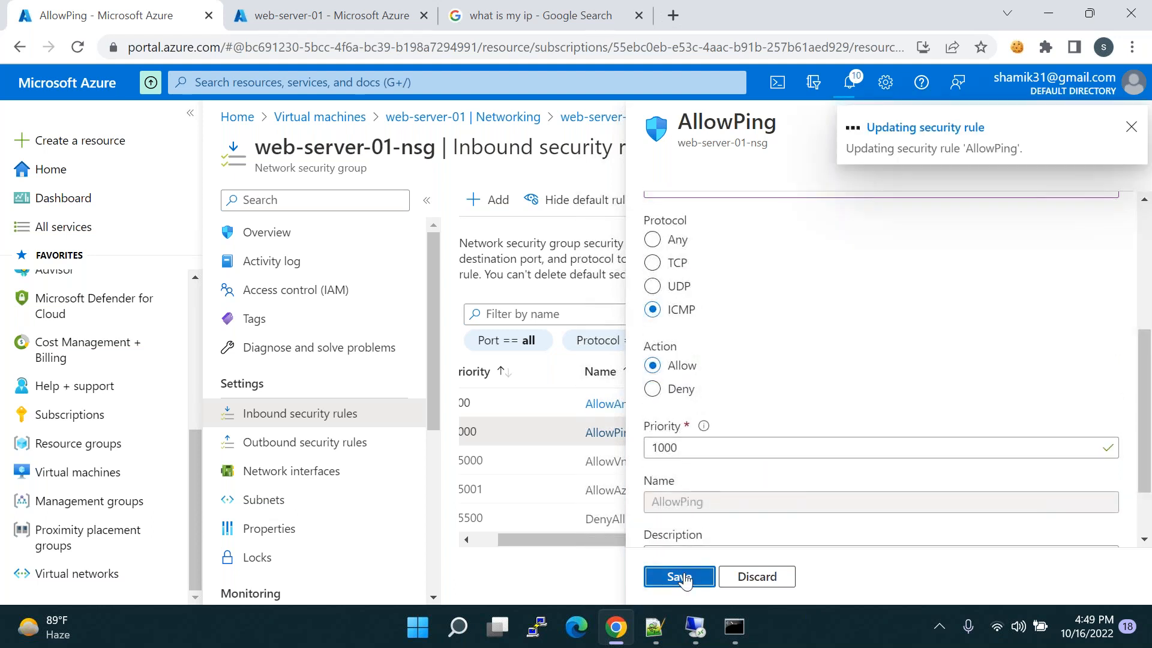
pyautogui.click(735, 628)
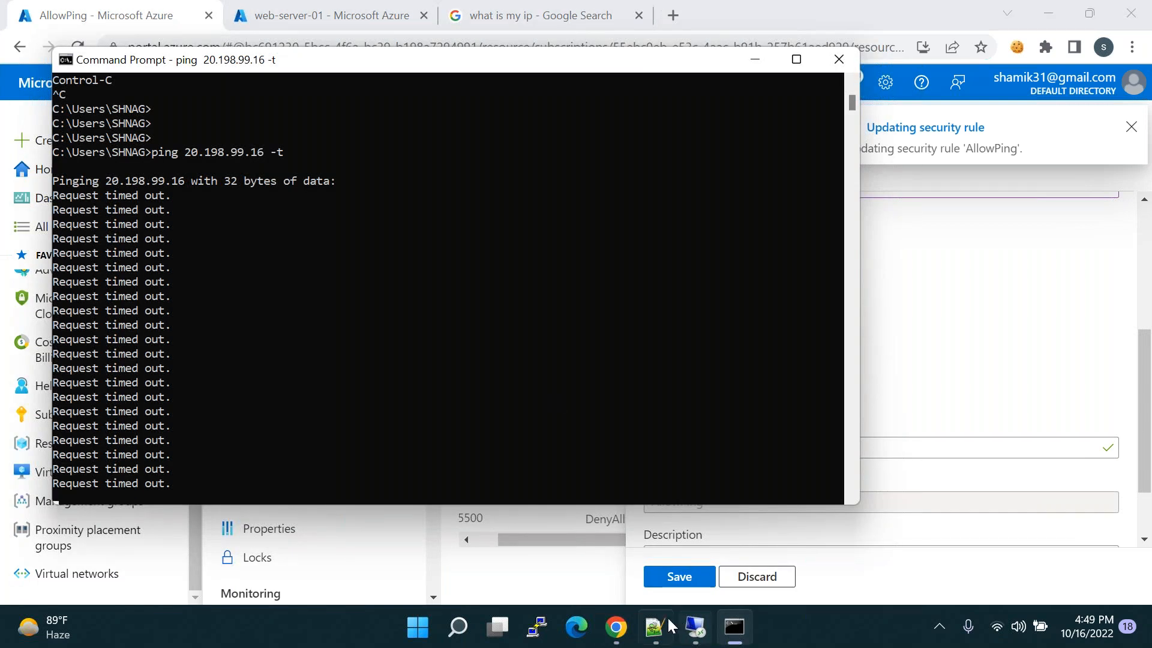
# Check the File and Printer Sharing echo request rules in the 20.198.99.16 Remote Desktop session's firewall, and minimize the session.
pyautogui.click(695, 628)
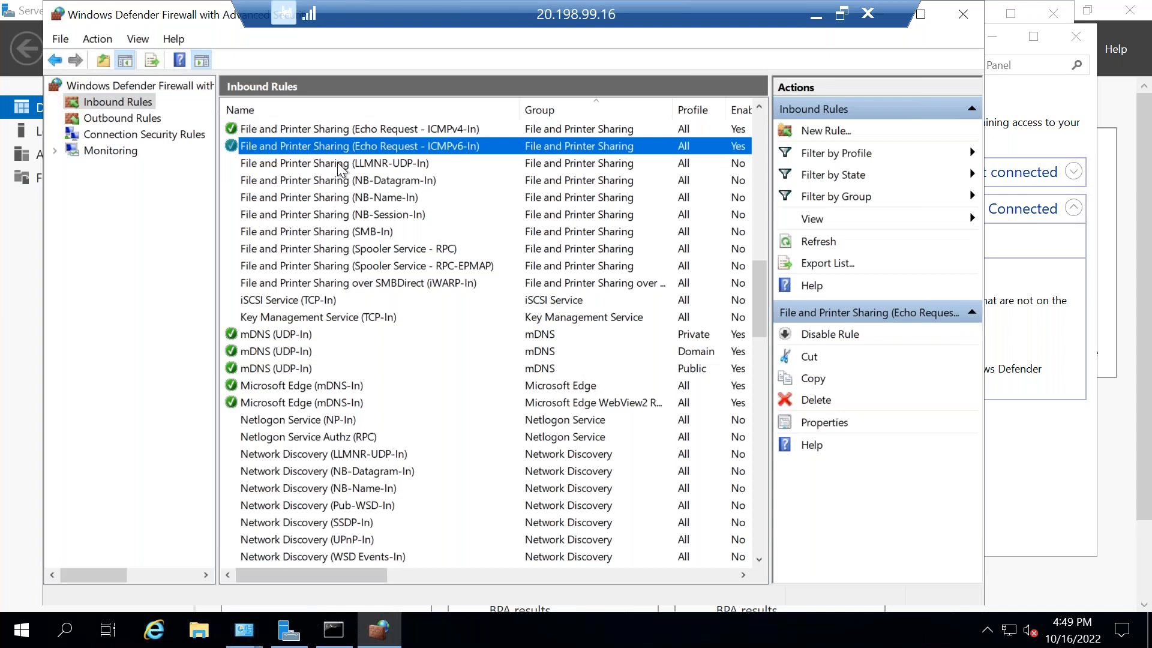
pyautogui.click(816, 17)
pyautogui.click(266, 398)
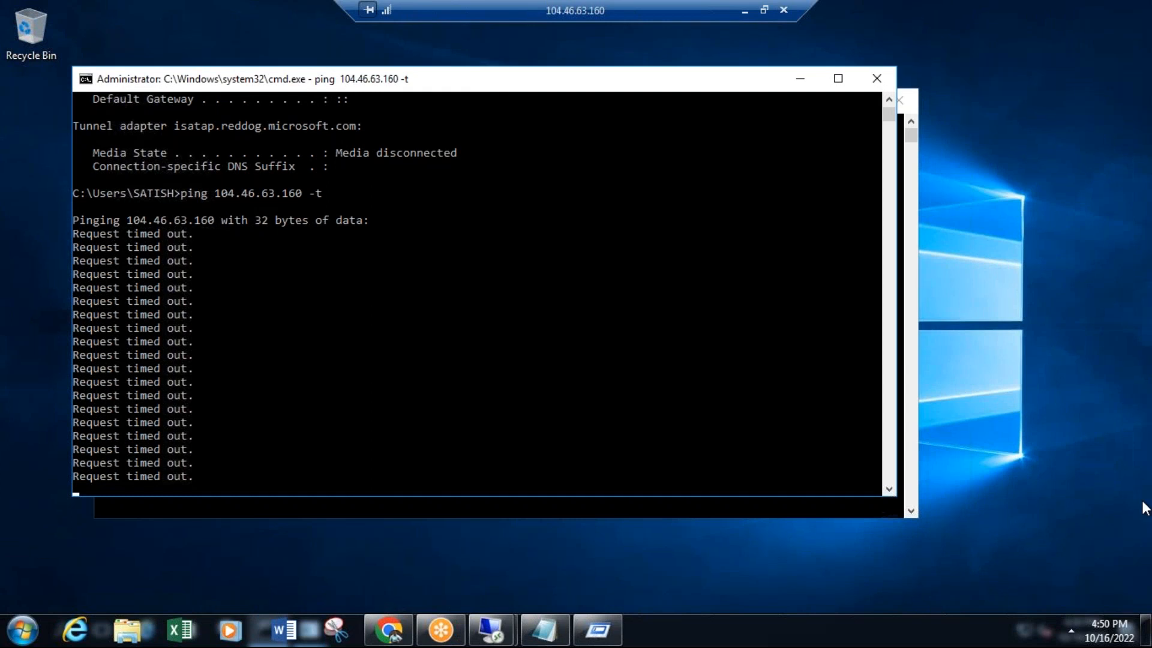
# Minimize the 104.46.63.160 Remote Desktop session and open a Command Prompt on the local machine.
pyautogui.click(568, 341)
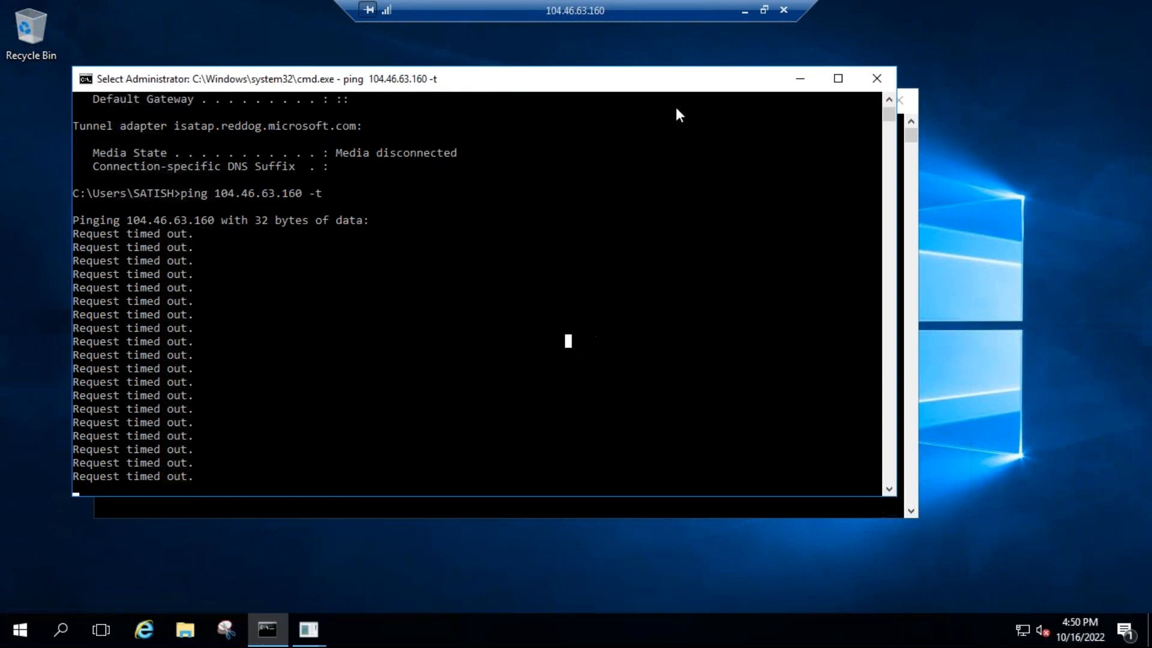
pyautogui.click(746, 11)
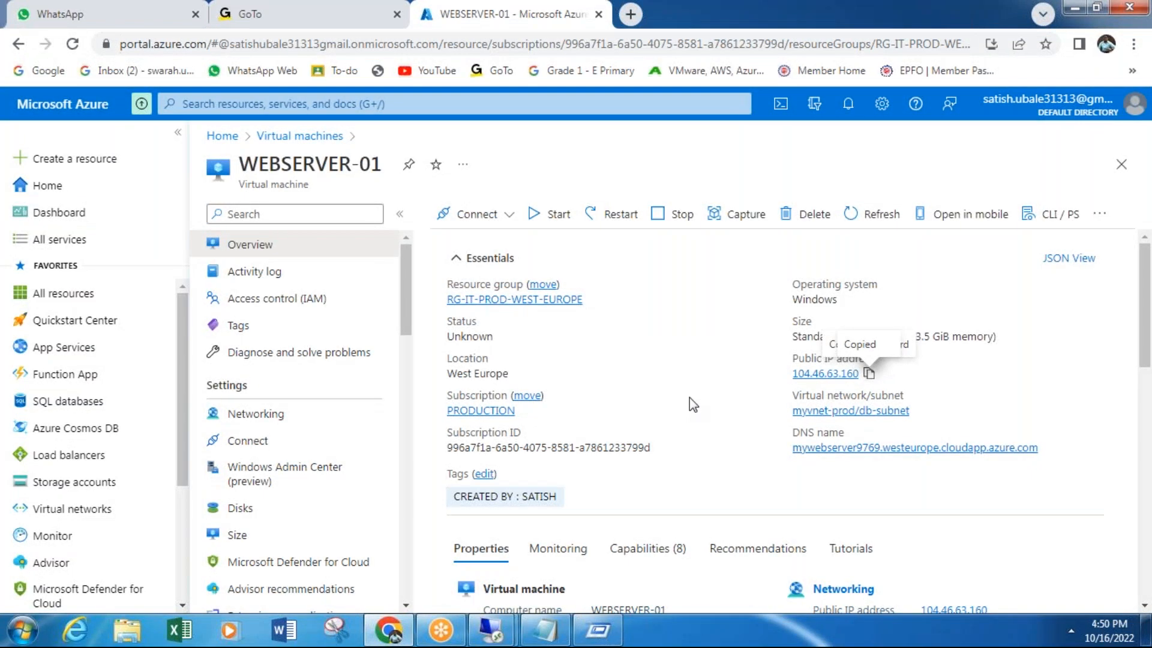
pyautogui.click(24, 629)
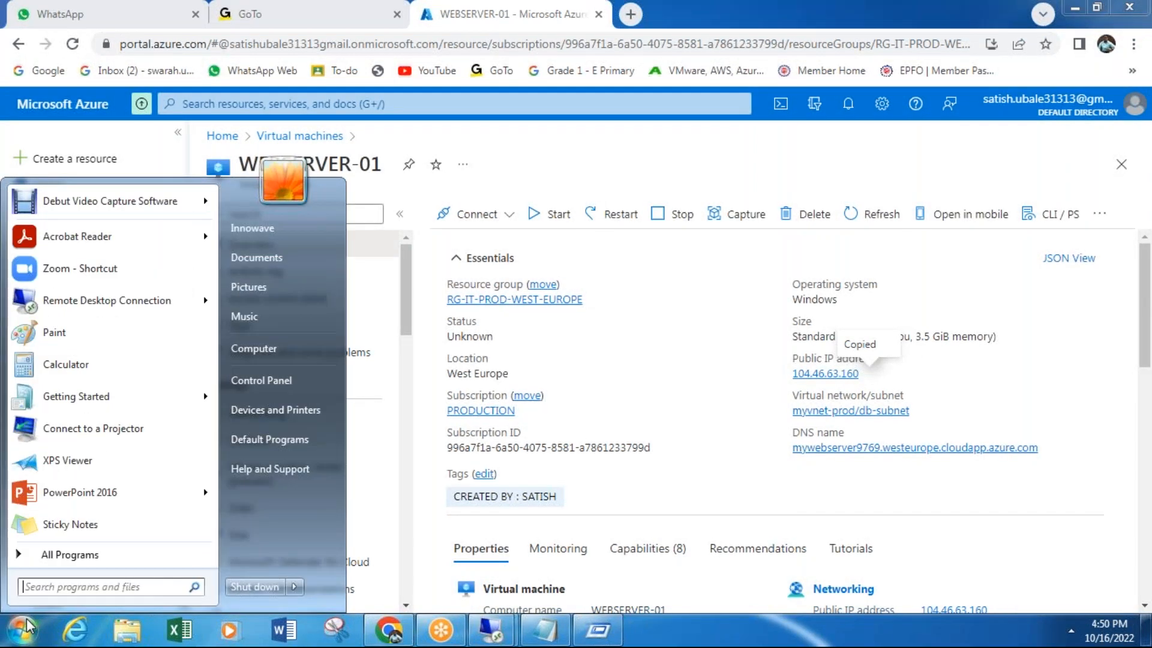
pyautogui.write('cmd')
pyautogui.press('Return')
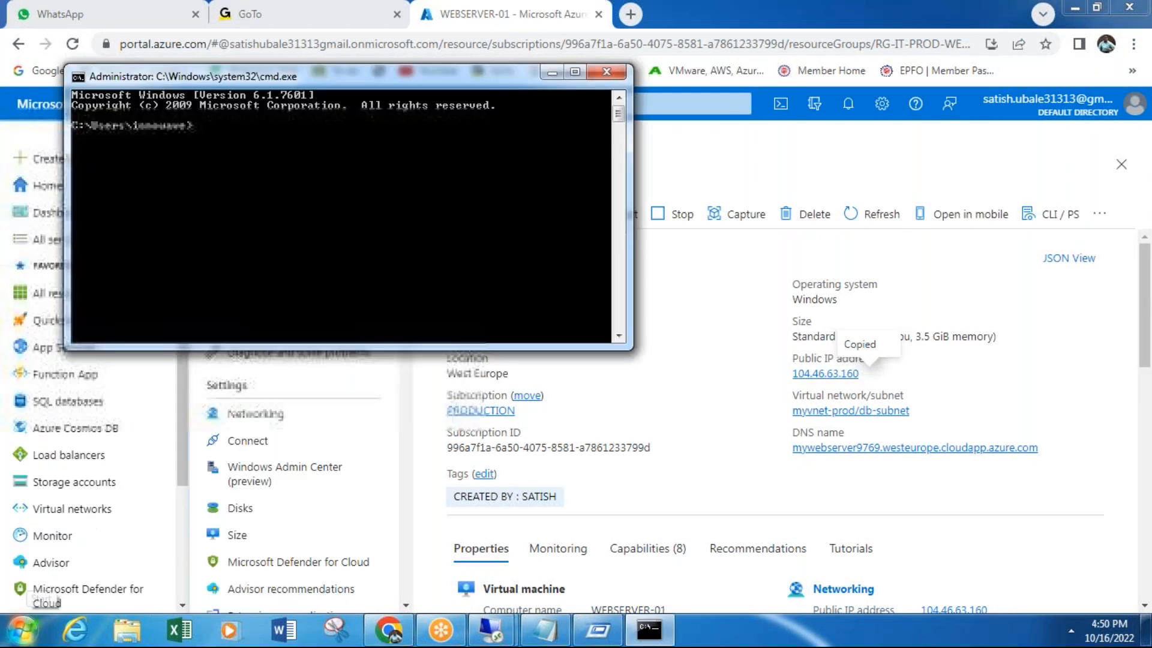
# Run a continuous ping to WEBSERVER-01's public IP address with ping 104.46.63.160 -t, copying the address from its overview.
pyautogui.write('ping')
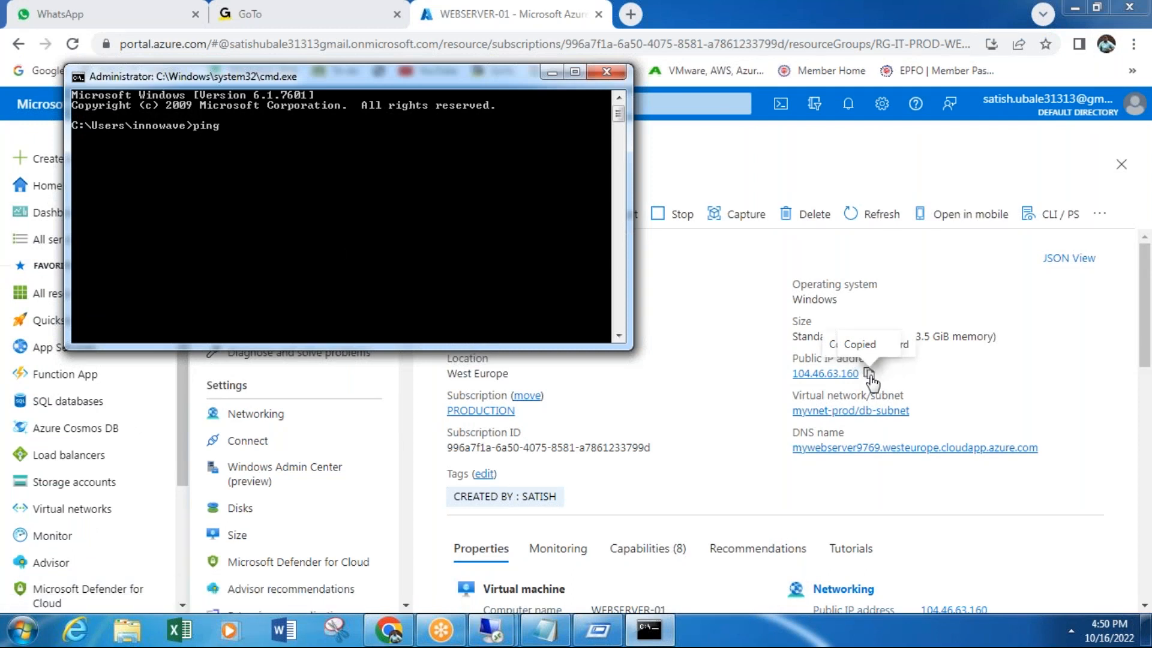
pyautogui.click(871, 376)
pyautogui.click(649, 630)
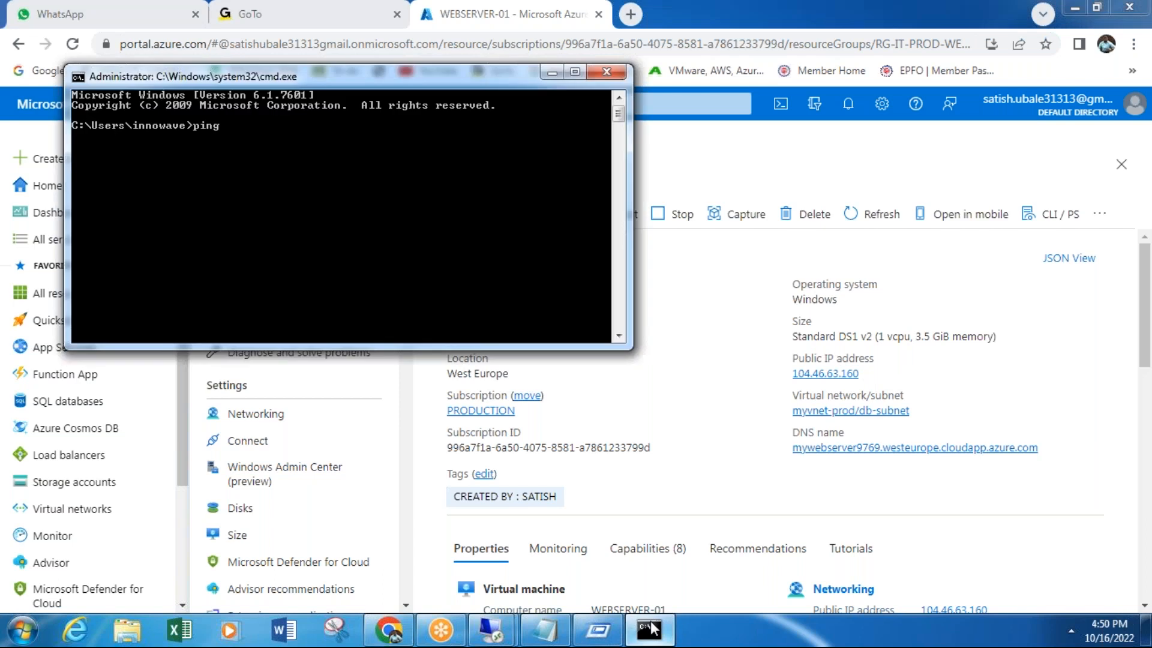
pyautogui.rightClick(444, 276)
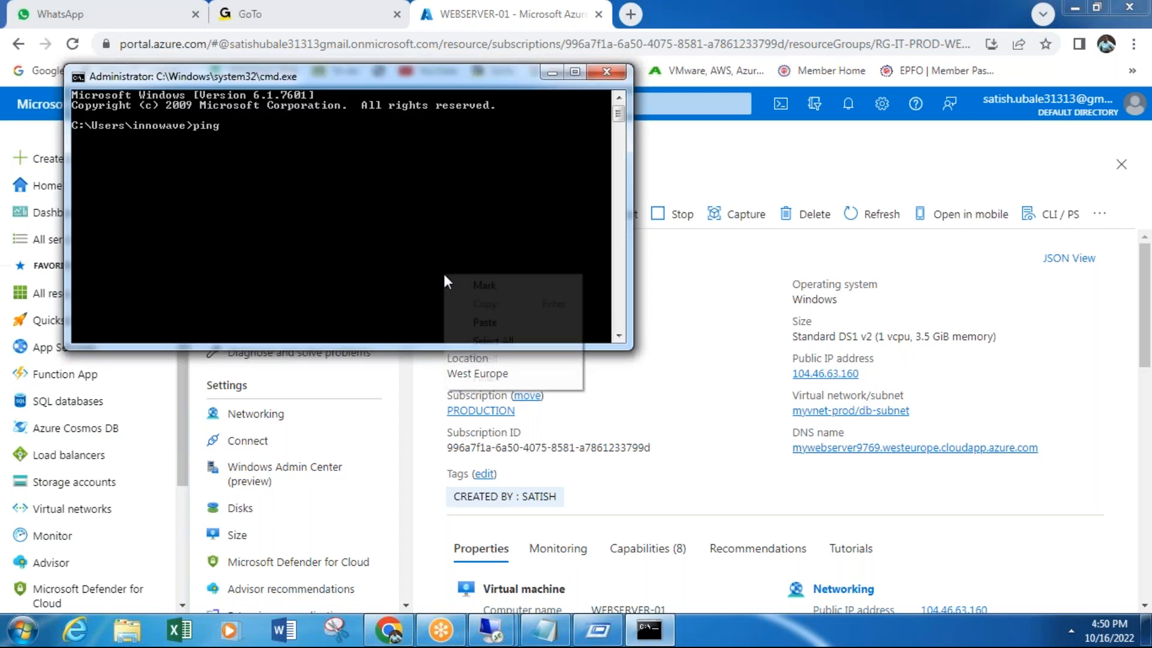
pyautogui.click(468, 321)
pyautogui.write('-t')
pyautogui.press('Return')
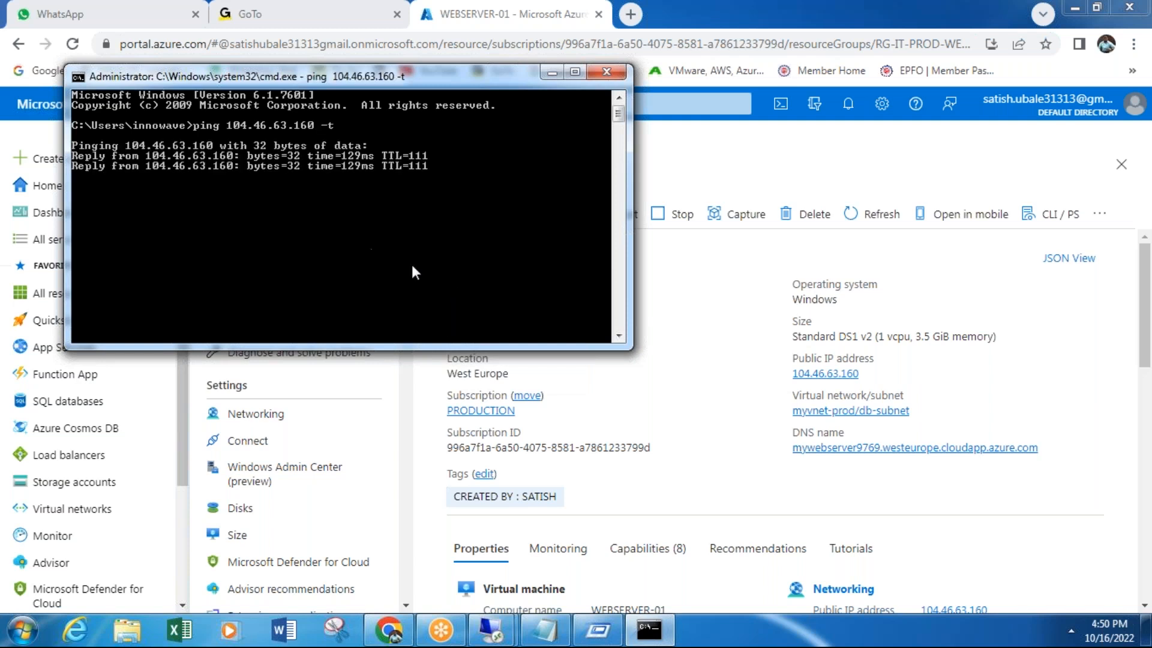
pyautogui.click(598, 630)
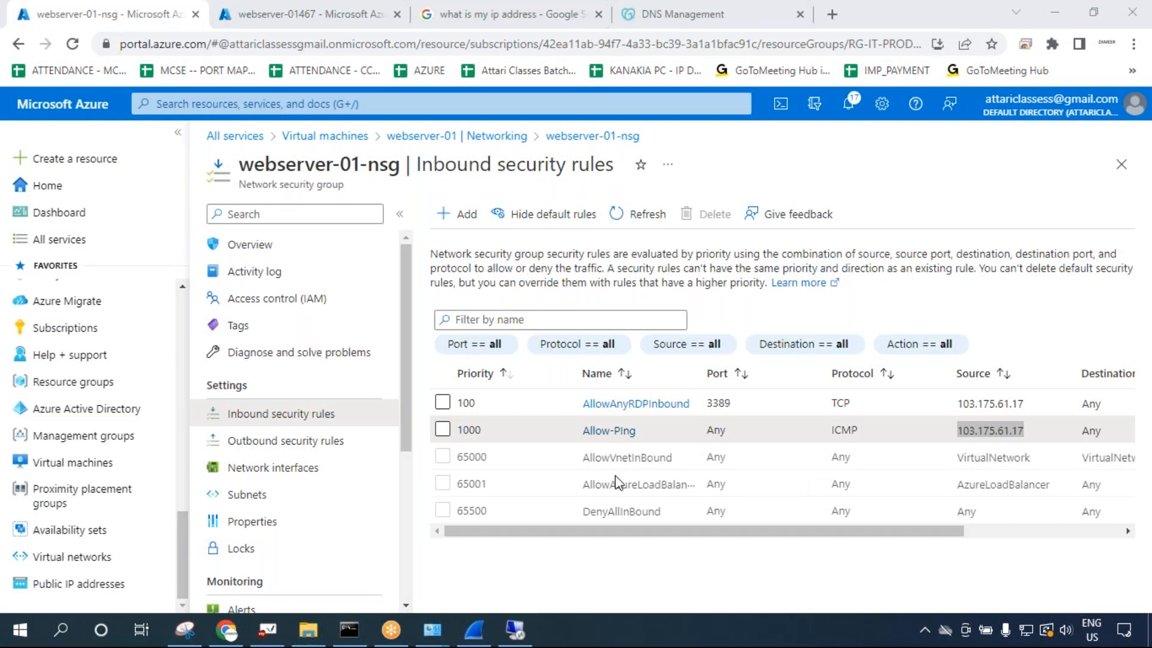
# Review the inbound security rules of webserver-01-nsg sorted by descending priority, and by name.
pyautogui.moveTo(290, 634)
pyautogui.moveTo(457, 376); pyautogui.dragTo(510, 377)
pyautogui.click(507, 378)
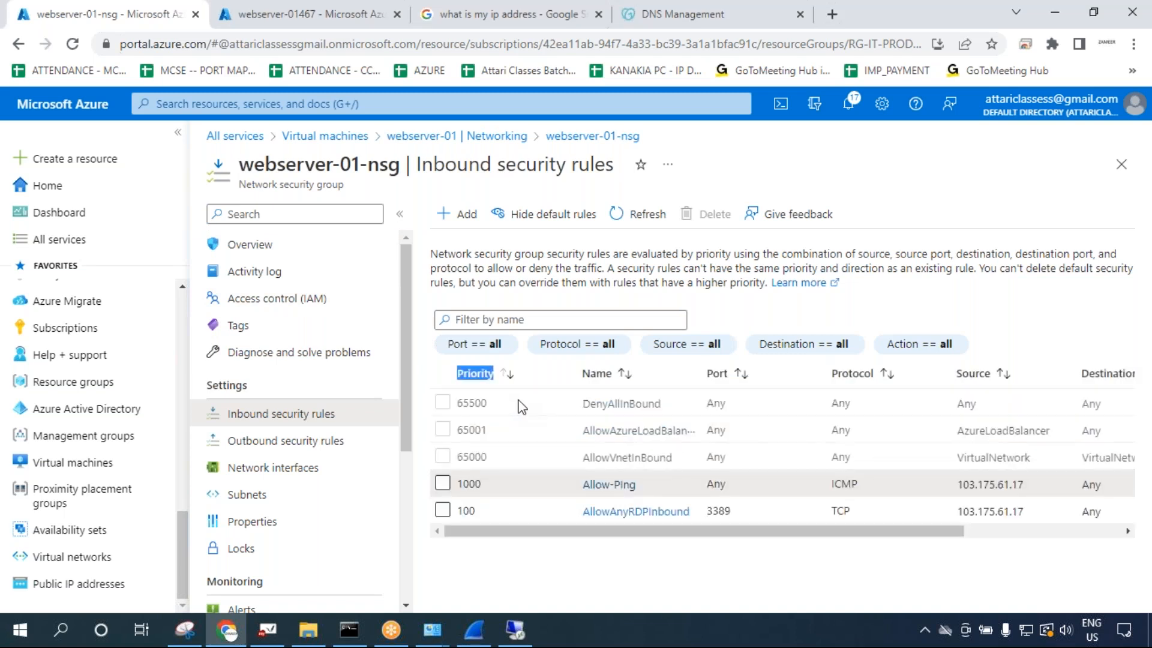
pyautogui.click(595, 376)
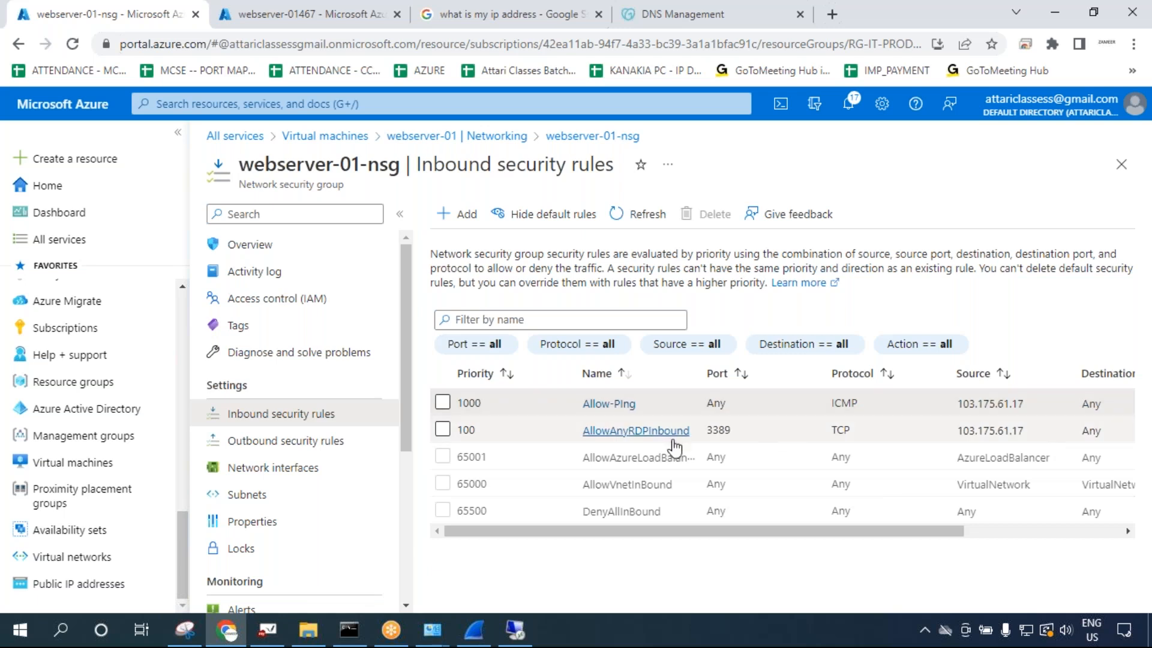
pyautogui.click(860, 70)
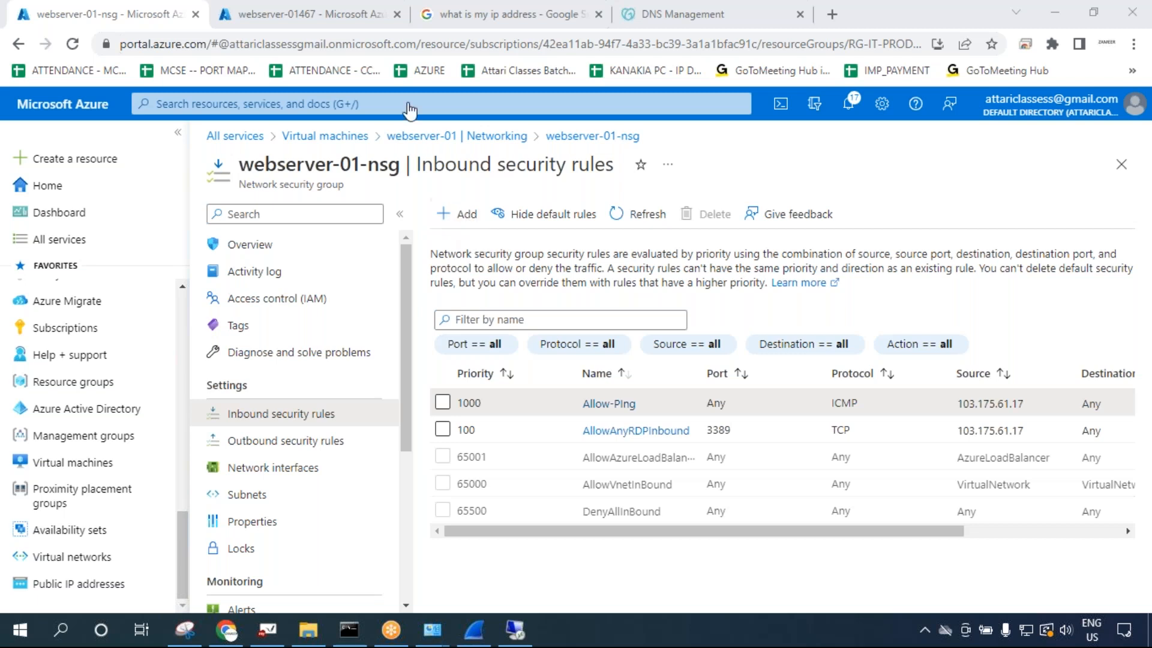
pyautogui.click(454, 218)
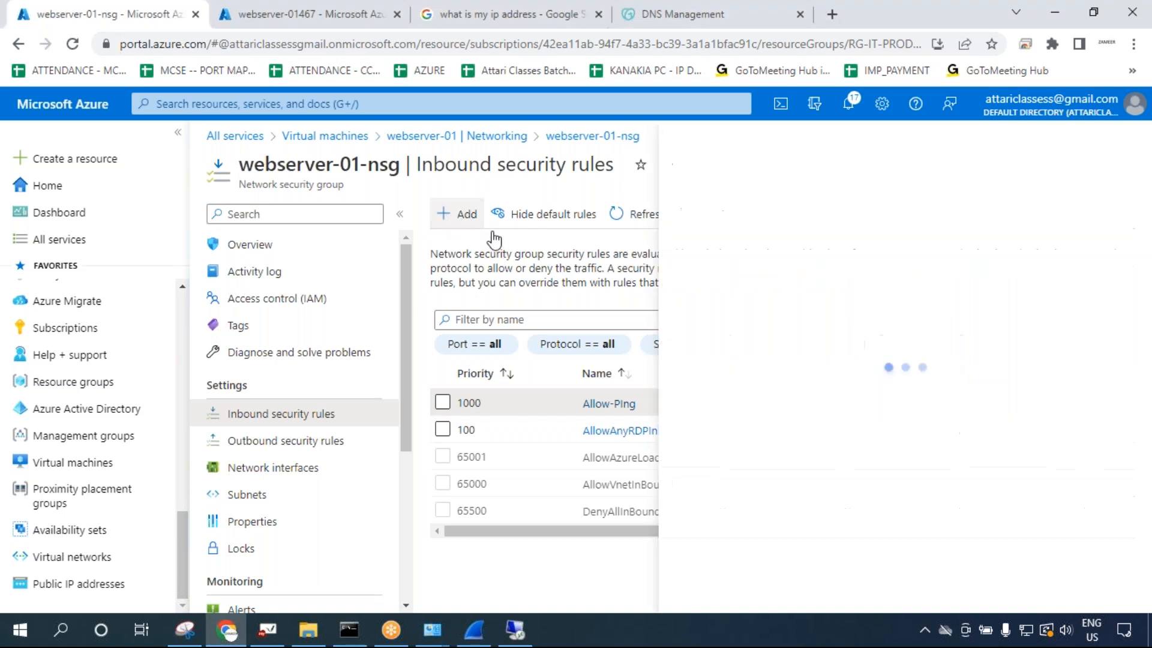
pyautogui.hotkey('ctrl', '2')
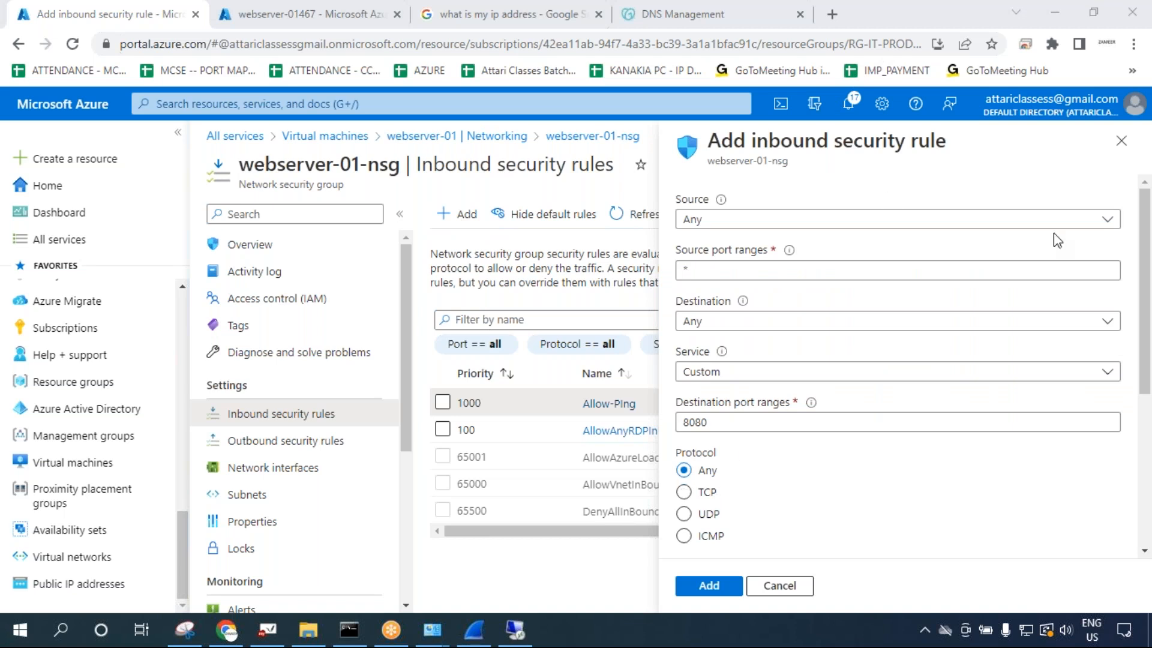
pyautogui.click(1119, 141)
# Start a new inbound security rule for webserver-01-nsg and set its source to My IP address.
pyautogui.click(466, 215)
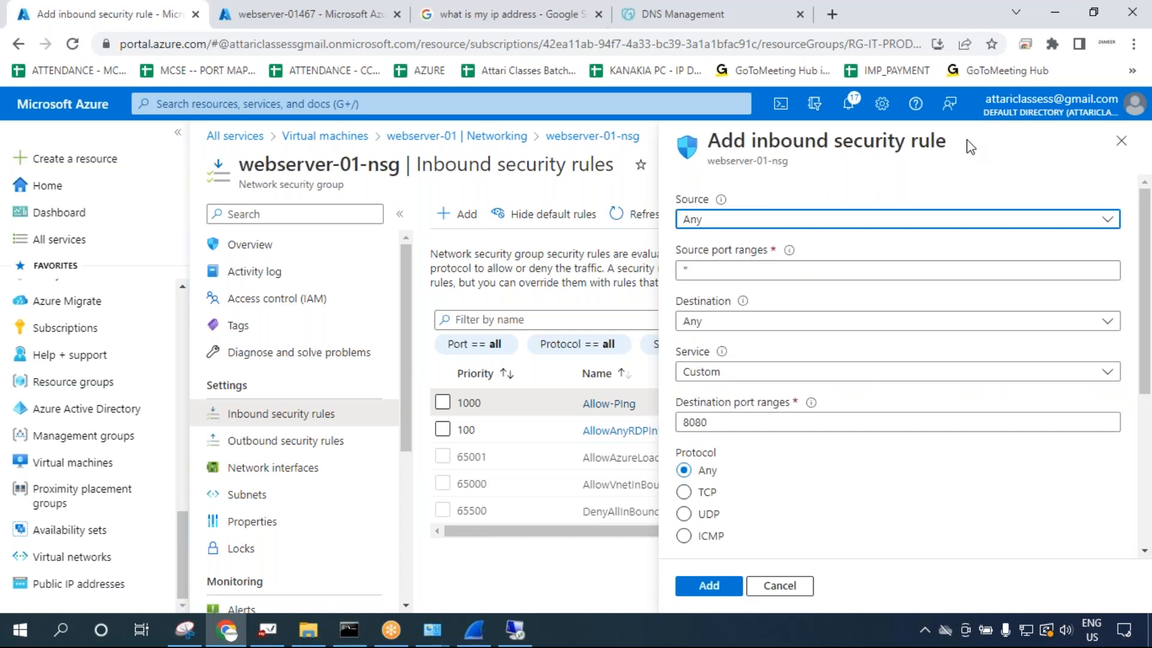
pyautogui.click(822, 221)
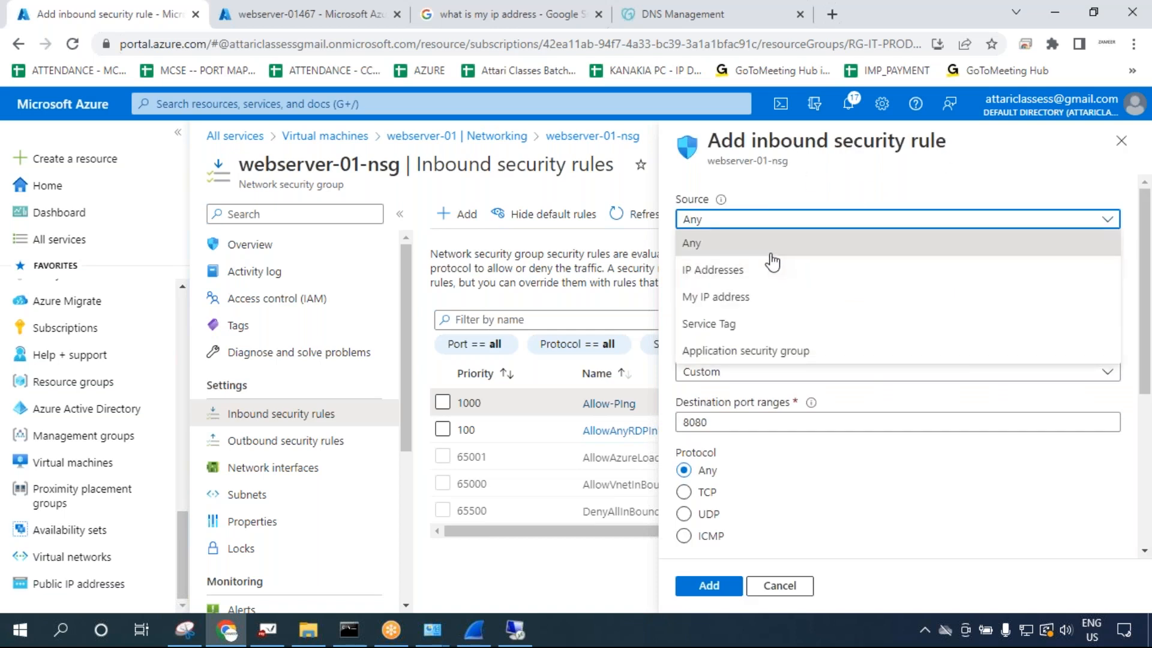
pyautogui.click(753, 269)
pyautogui.click(751, 226)
pyautogui.click(727, 294)
pyautogui.click(732, 221)
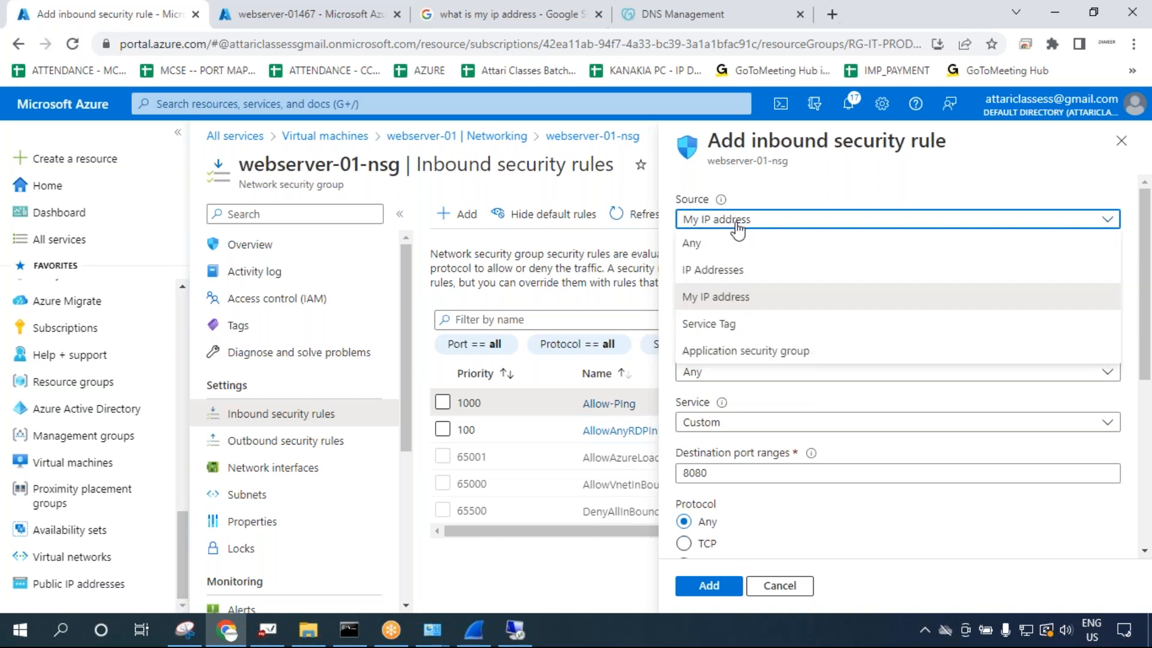
pyautogui.click(731, 297)
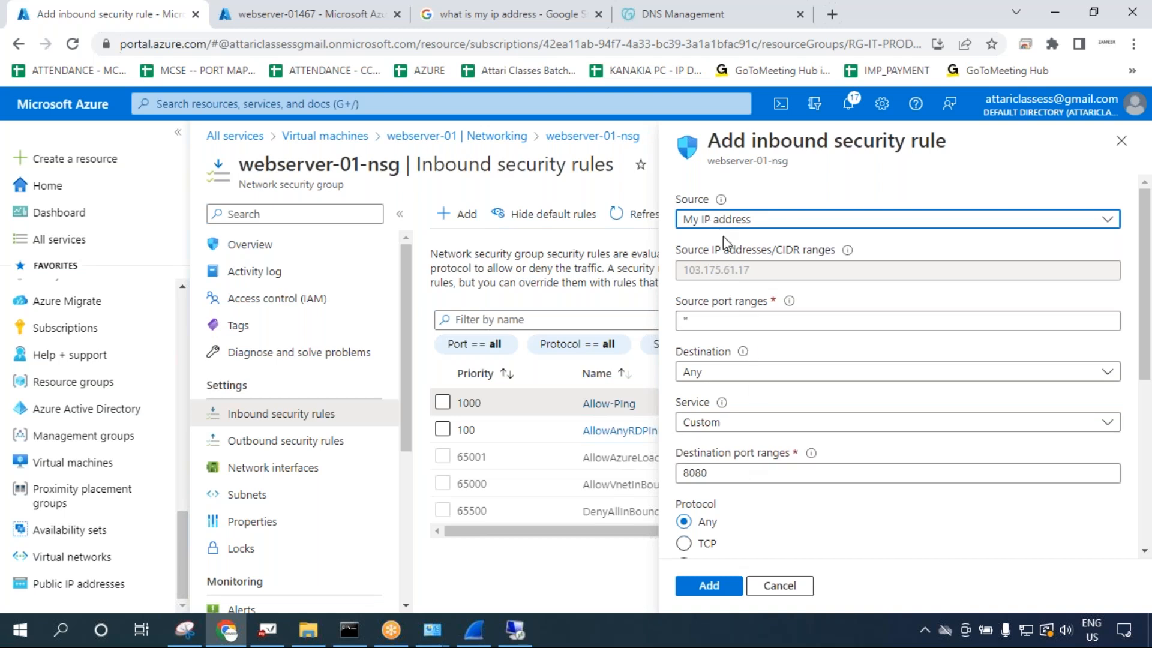
# Set the new rule's destination port ranges to *, its protocol to ICMP and its action to Deny.
pyautogui.scroll(-1, 722, 236)
pyautogui.click(707, 506)
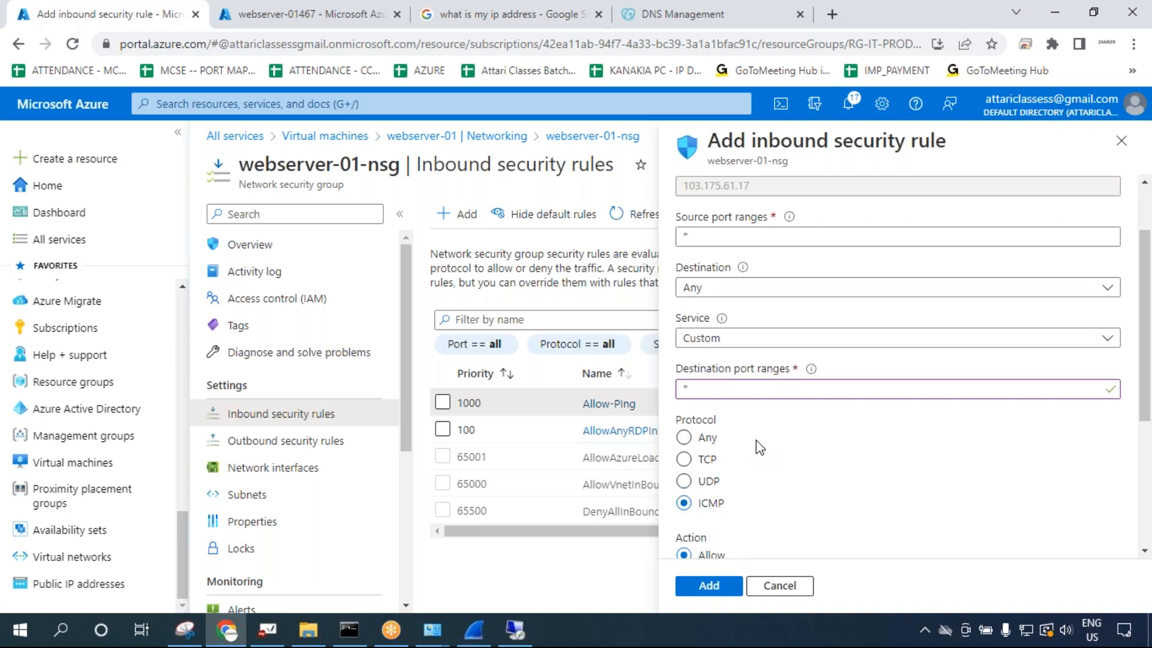
pyautogui.scroll(1, 759, 447)
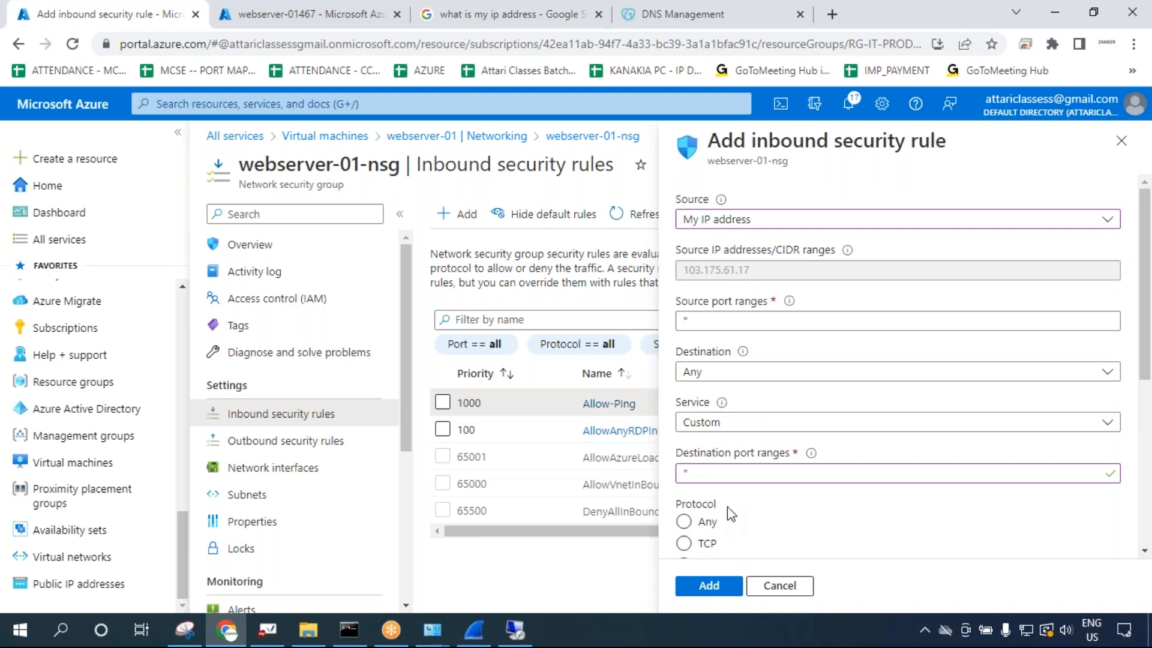
pyautogui.scroll(-2, 731, 515)
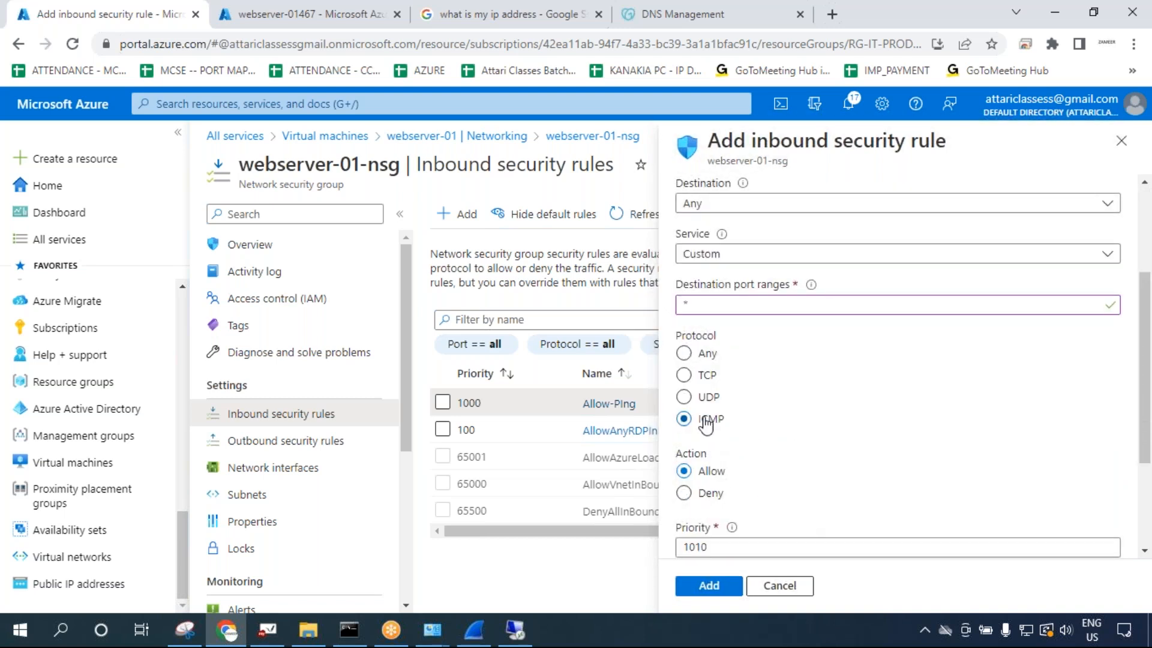
pyautogui.click(710, 497)
pyautogui.scroll(-2, 720, 472)
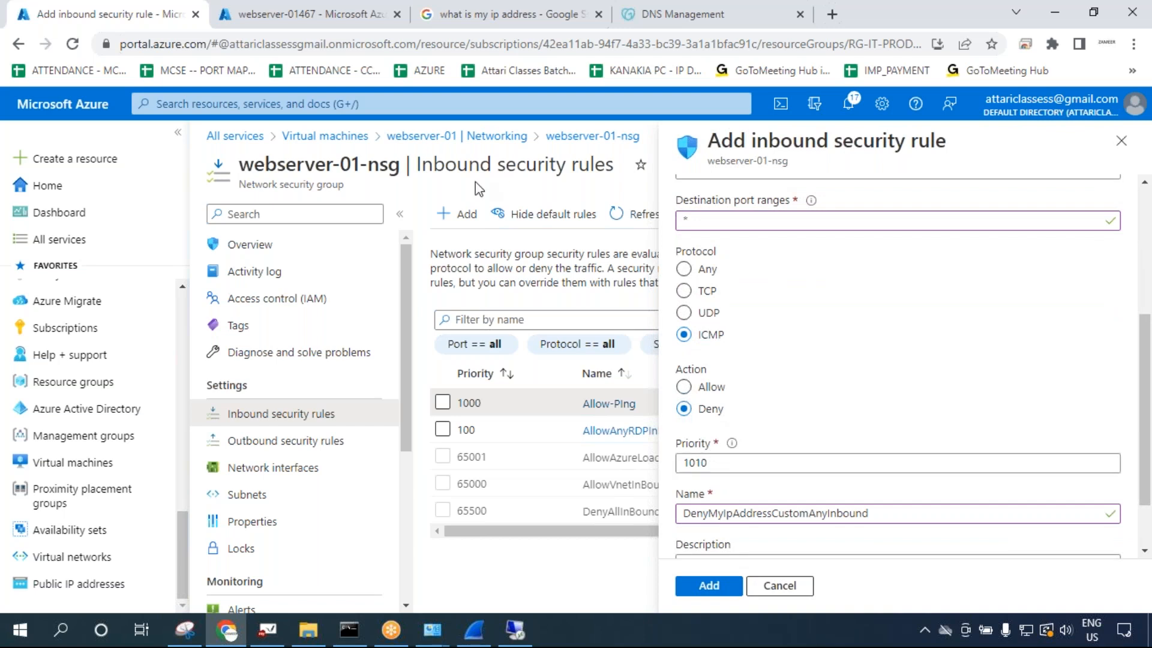
# Set the new deny rule's priority to 900.
pyautogui.click(354, 40)
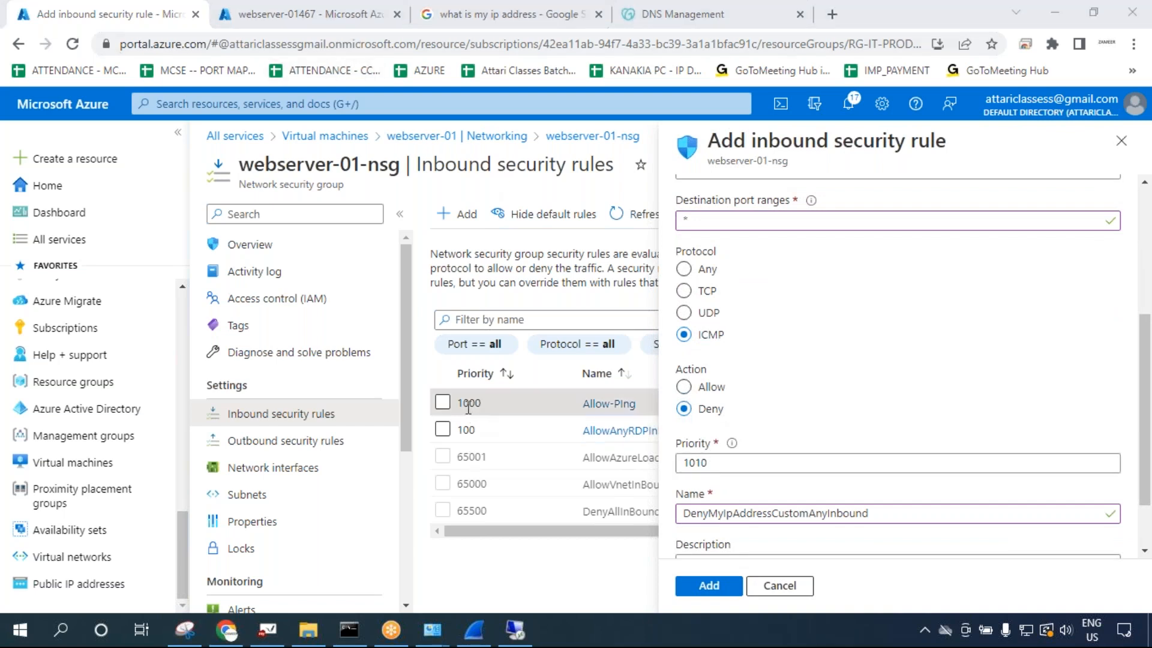
pyautogui.click(714, 462)
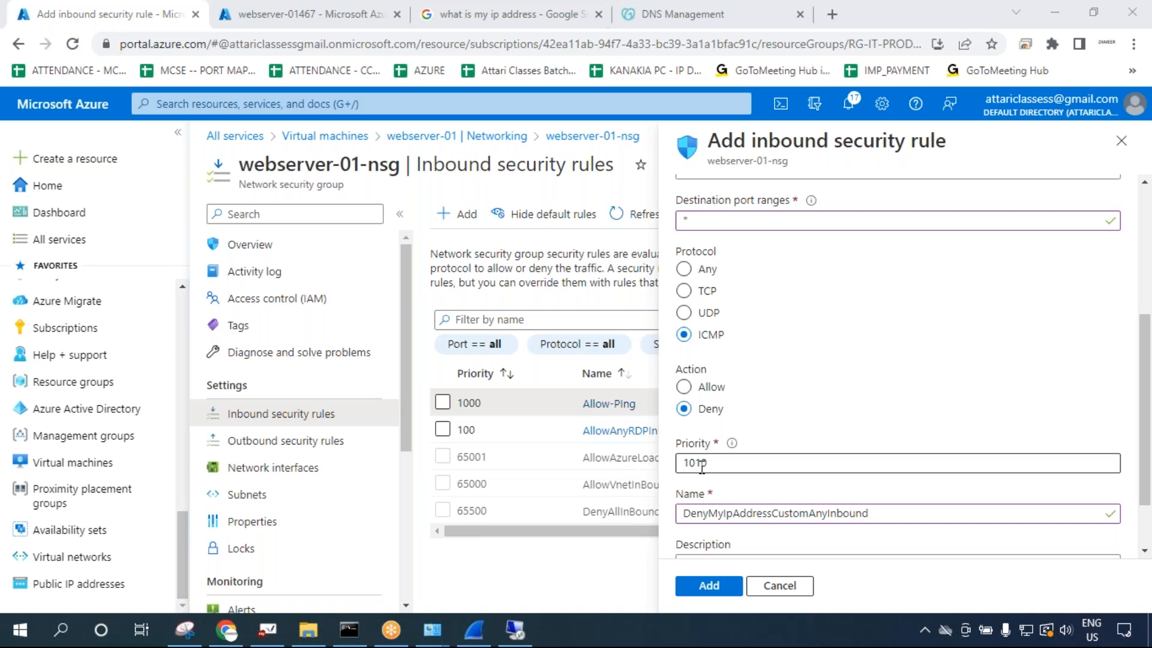
pyautogui.doubleClick(699, 463)
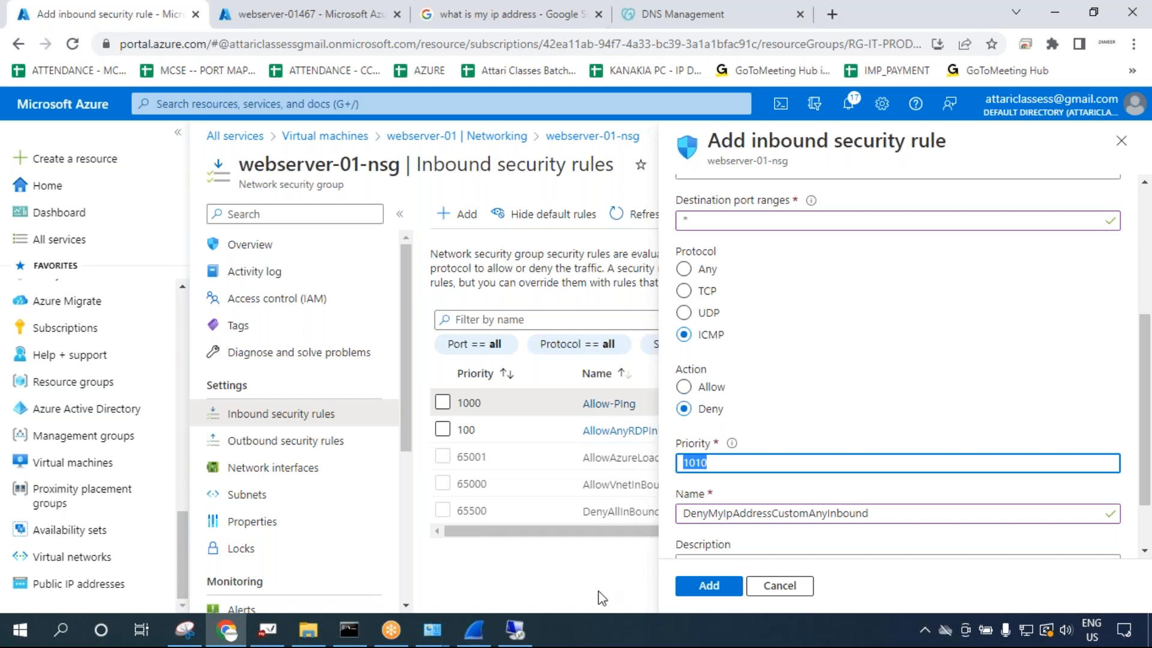
pyautogui.write('900')
# Name the new inbound rule Deny-Ping and review its source and destination settings.
pyautogui.click(865, 514)
pyautogui.moveTo(866, 514); pyautogui.dragTo(634, 525)
pyautogui.write('de')
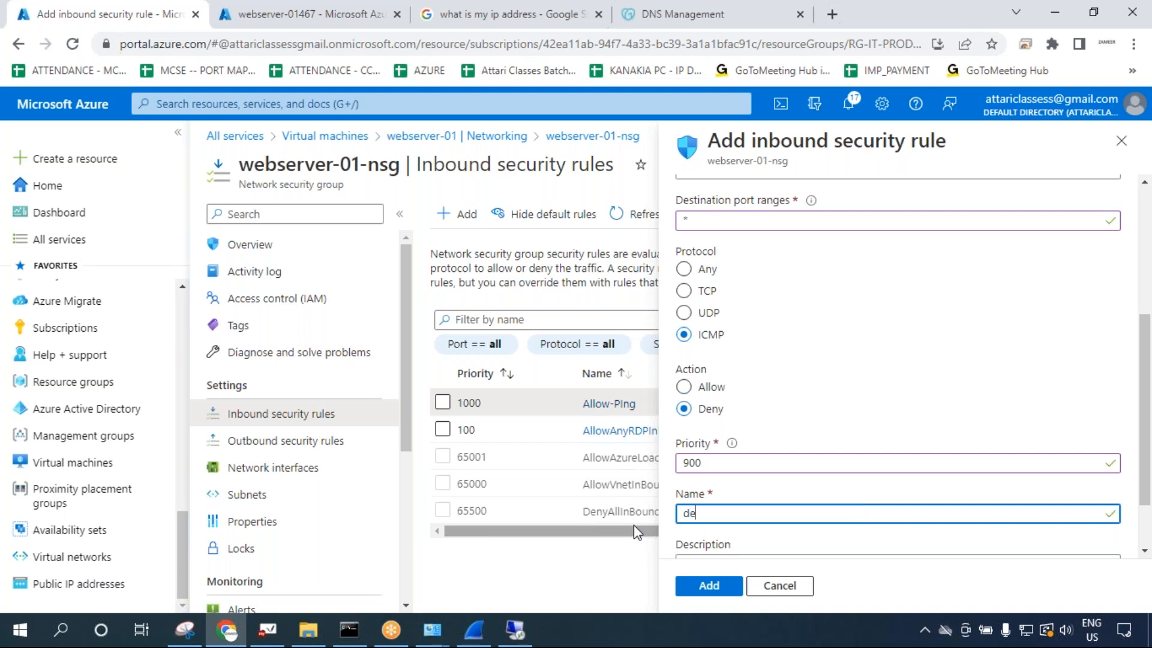
pyautogui.write('ny ping')
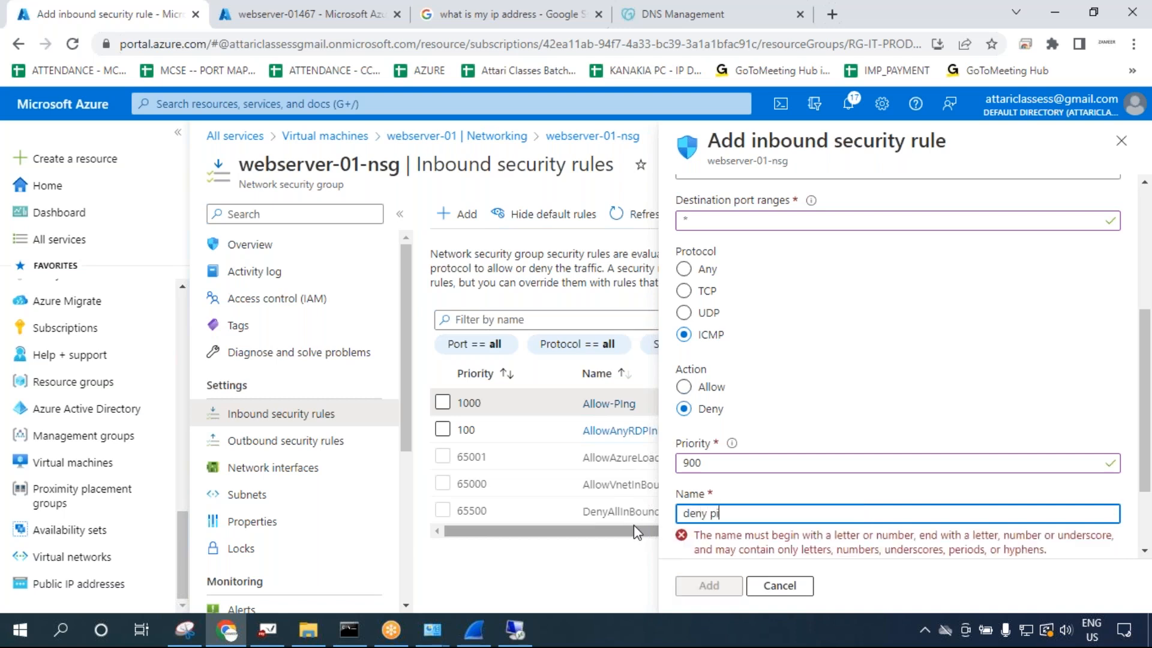
pyautogui.hotkey('ctrl', 'a')
pyautogui.write('Deny Ping')
pyautogui.press('BackSpace')
pyautogui.press('BackSpace')
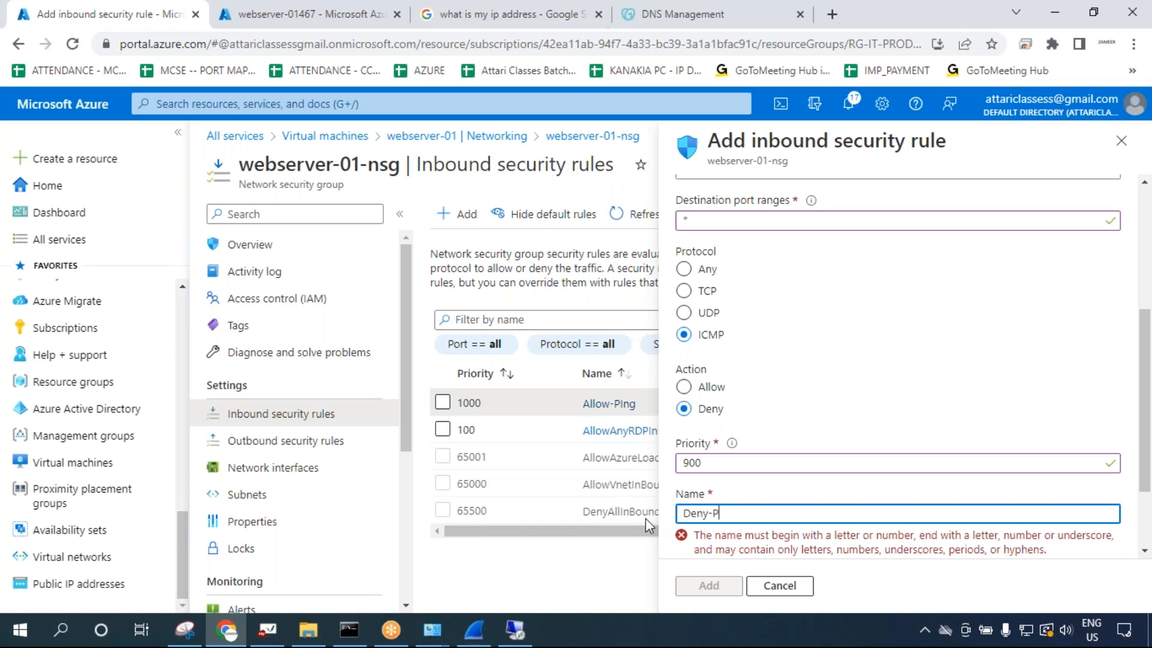
pyautogui.press('BackSpace')
pyautogui.write('ng')
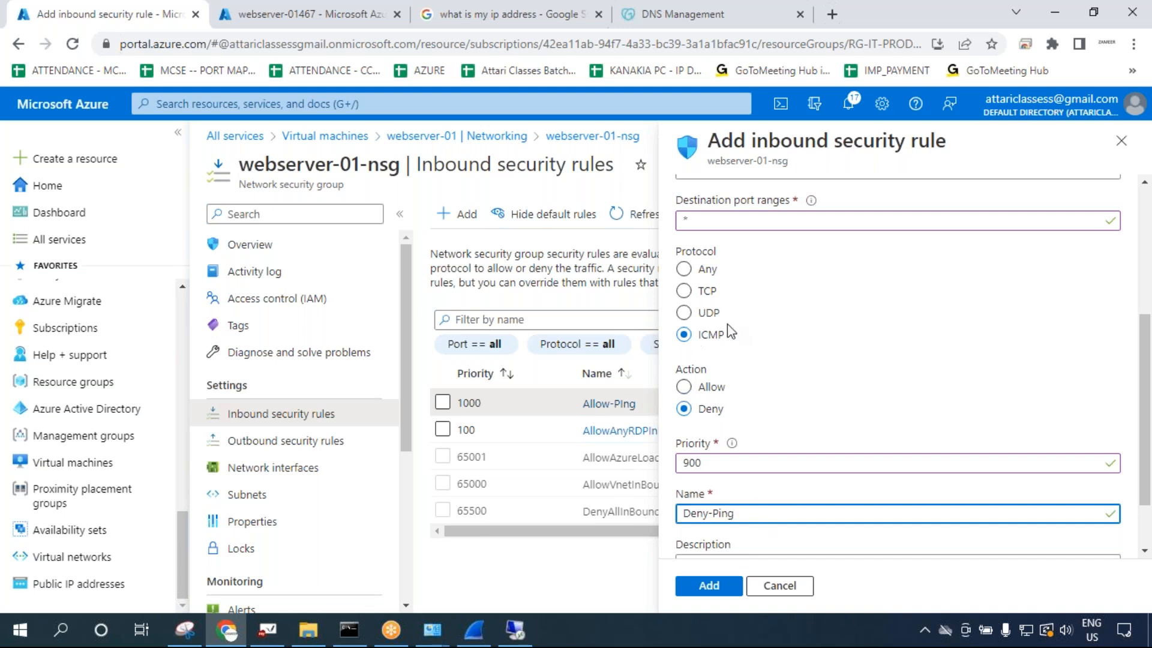
pyautogui.scroll(4, 729, 375)
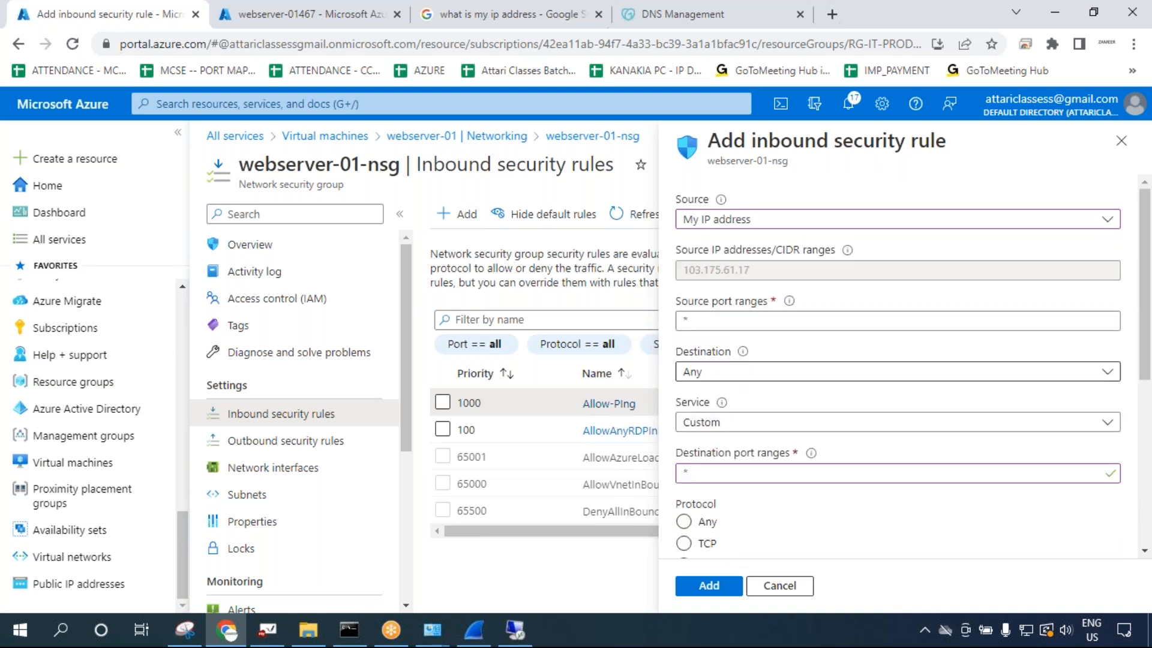
# Review the Deny-Ping rule's source, ports, protocol, action and priority, and add the rule to the network security group.
pyautogui.click(723, 227)
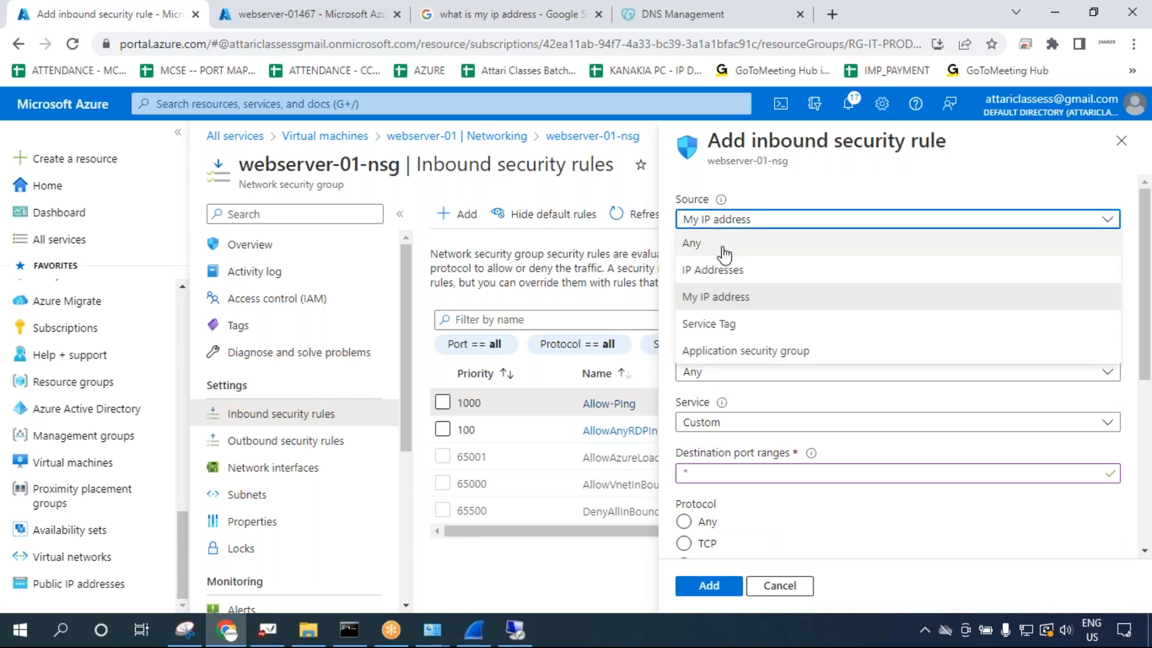
pyautogui.press('Escape')
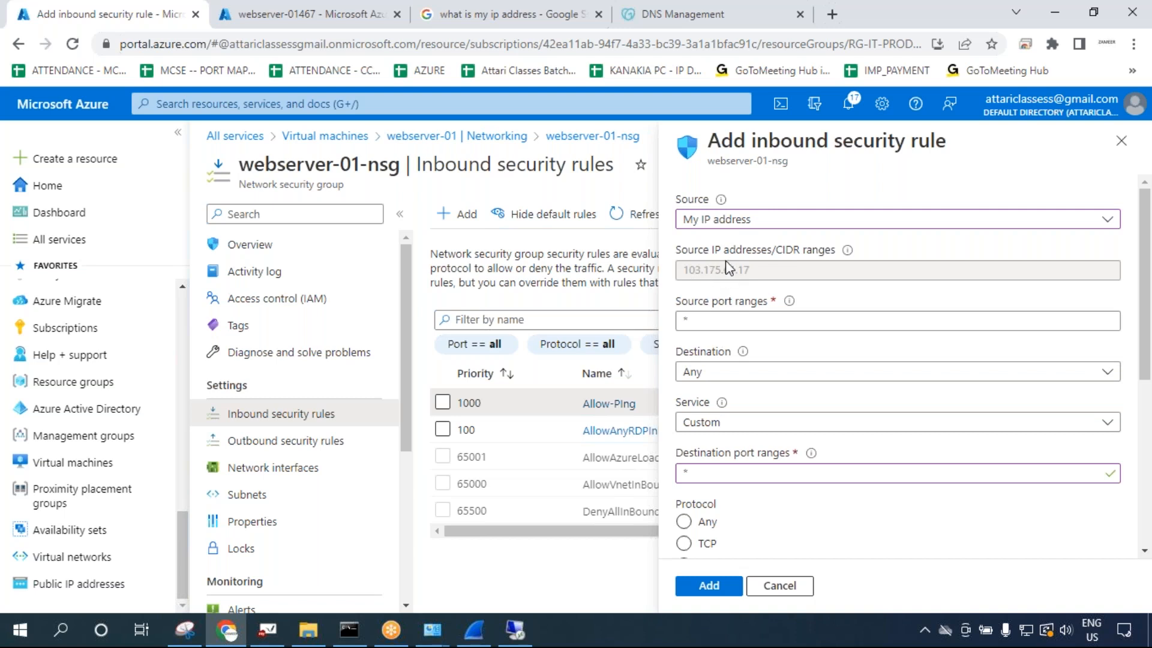
pyautogui.scroll(-1, 714, 285)
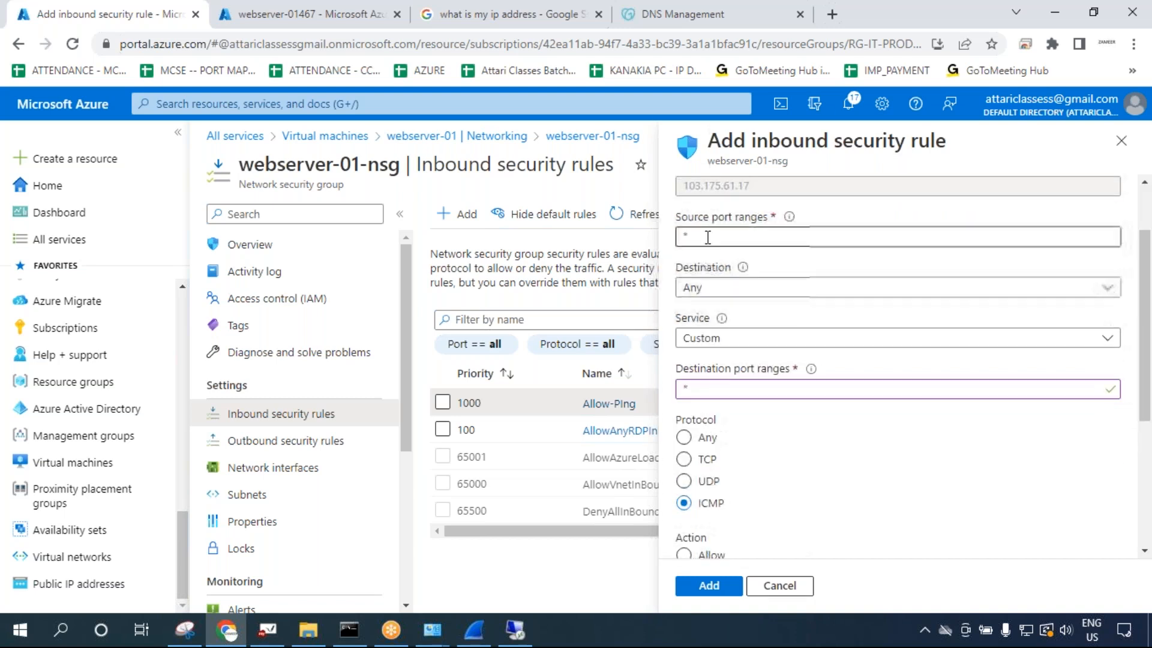
pyautogui.scroll(1, 708, 264)
pyautogui.scroll(-1, 708, 264)
pyautogui.scroll(-1, 699, 429)
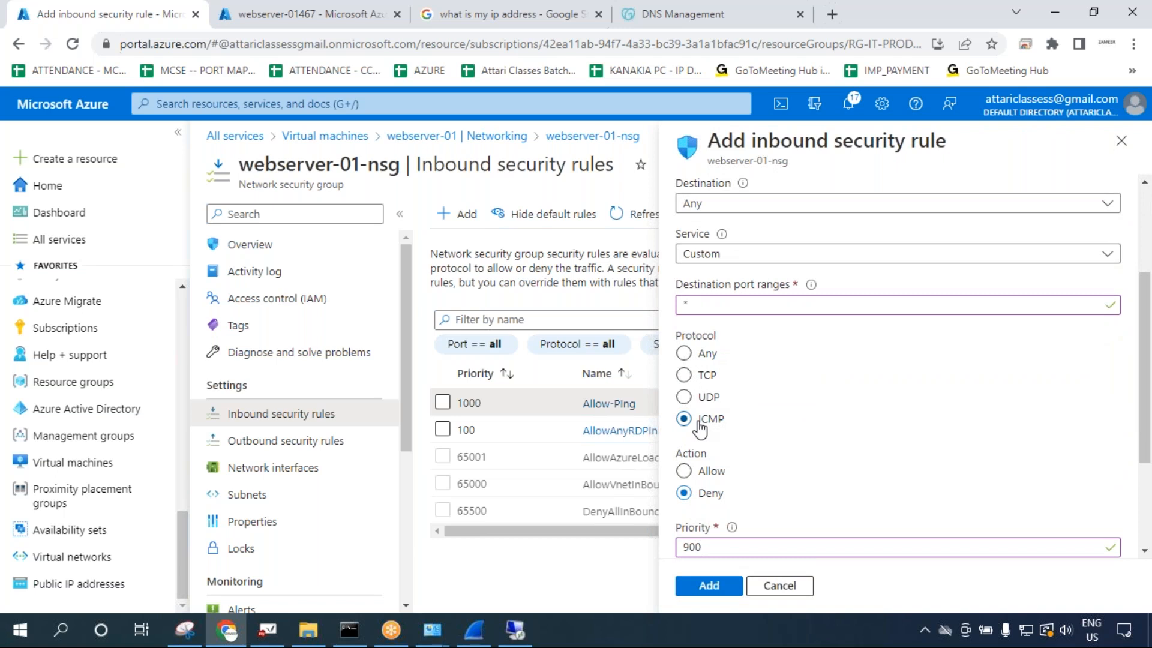
pyautogui.scroll(-1, 700, 428)
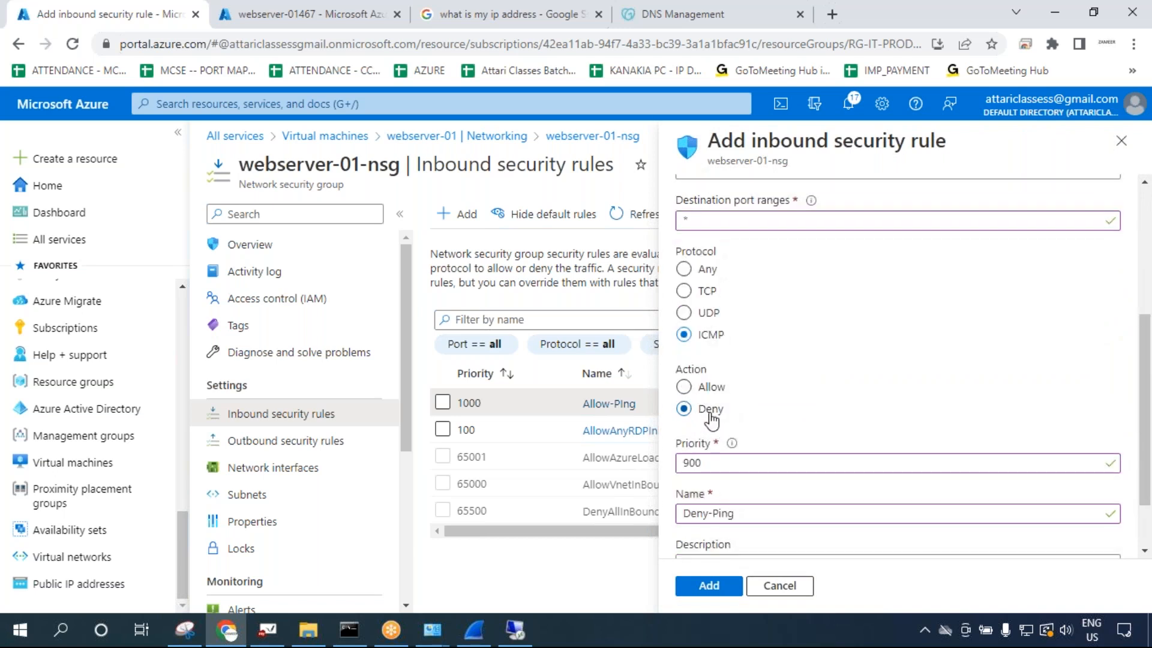
pyautogui.doubleClick(680, 462)
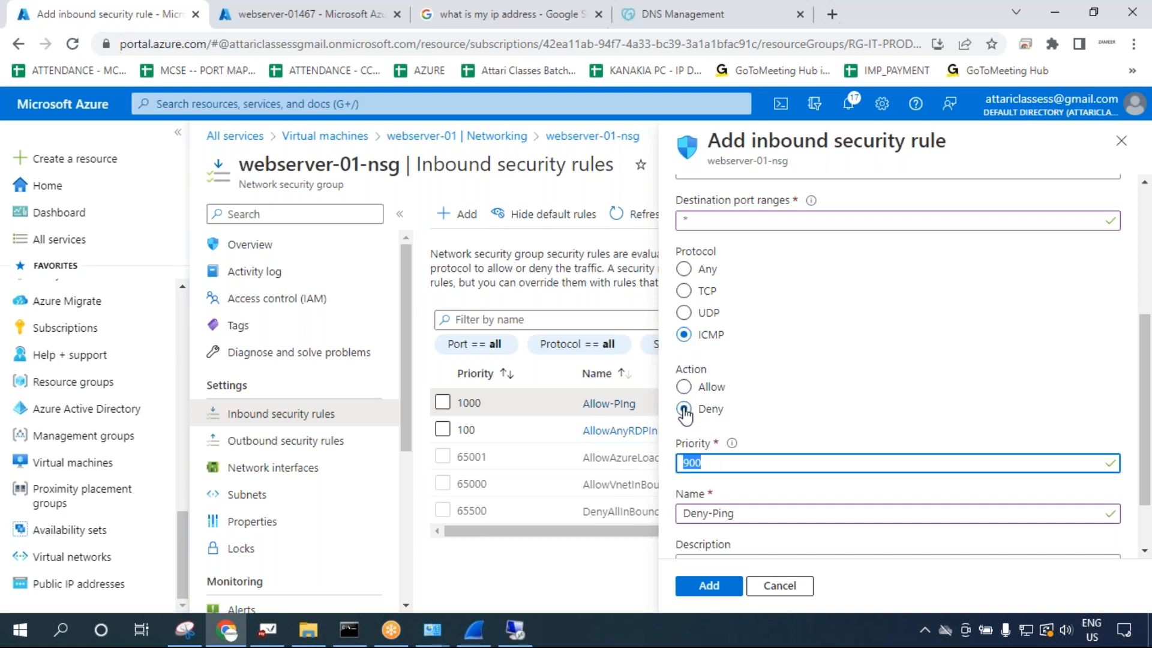
pyautogui.scroll(-1, 707, 466)
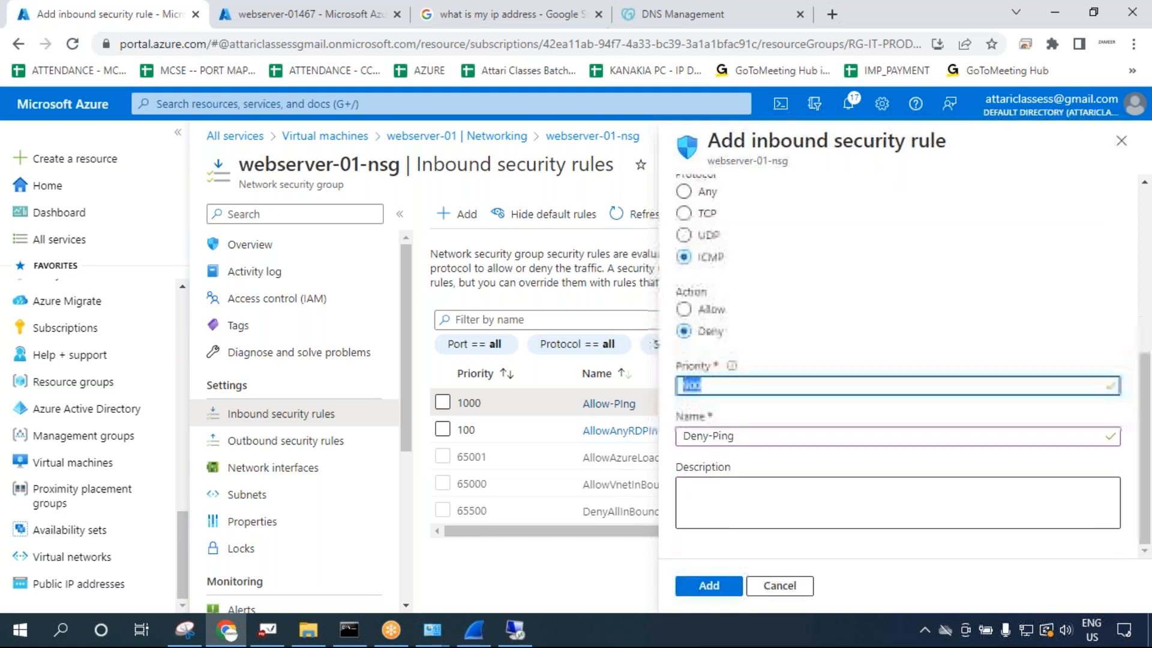
pyautogui.click(708, 585)
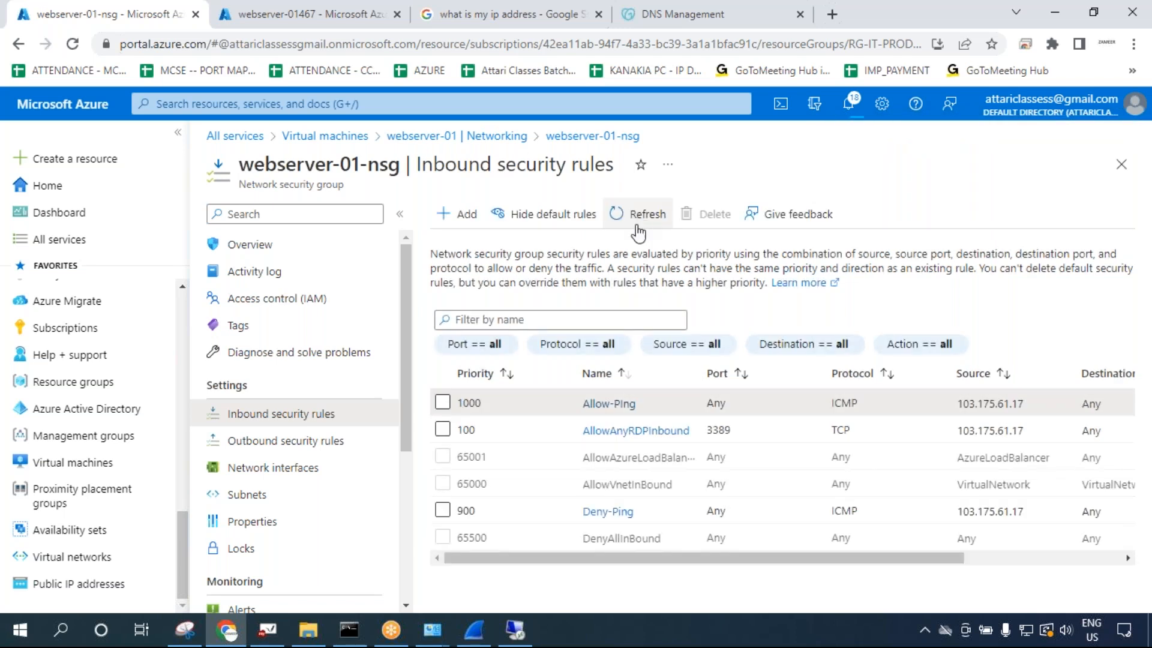
# Switch to the Command Prompt and check the latest result of the running ping to 20.235.68.238.
pyautogui.click(657, 378)
pyautogui.click(659, 379)
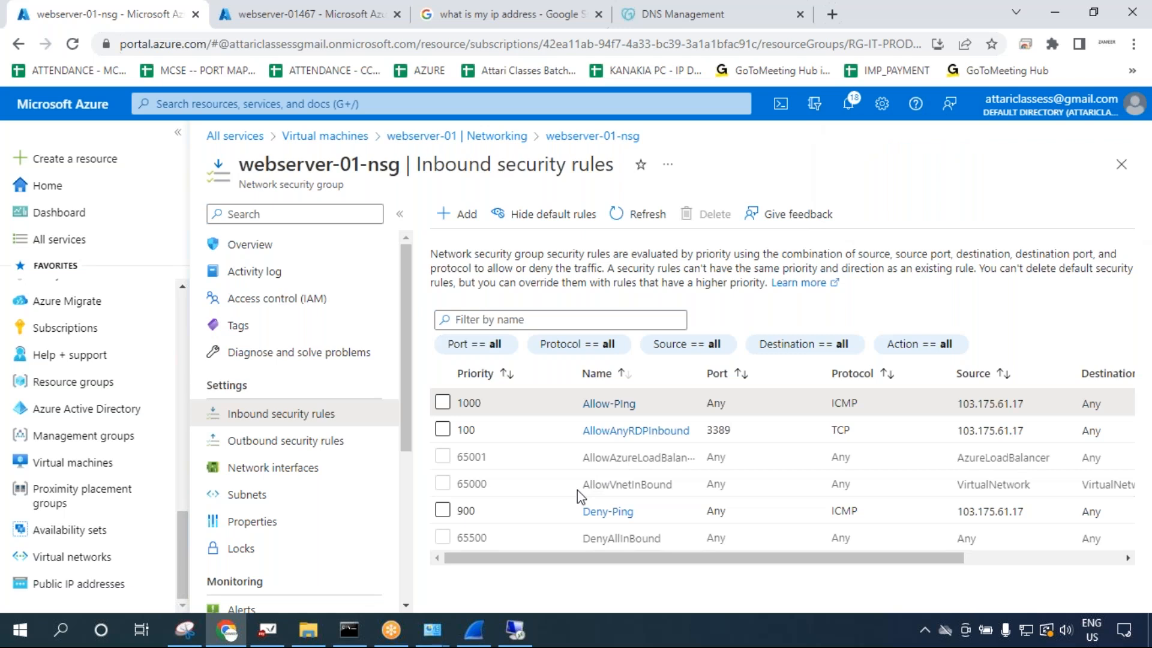
pyautogui.click(349, 629)
pyautogui.scroll(-2, 364, 556)
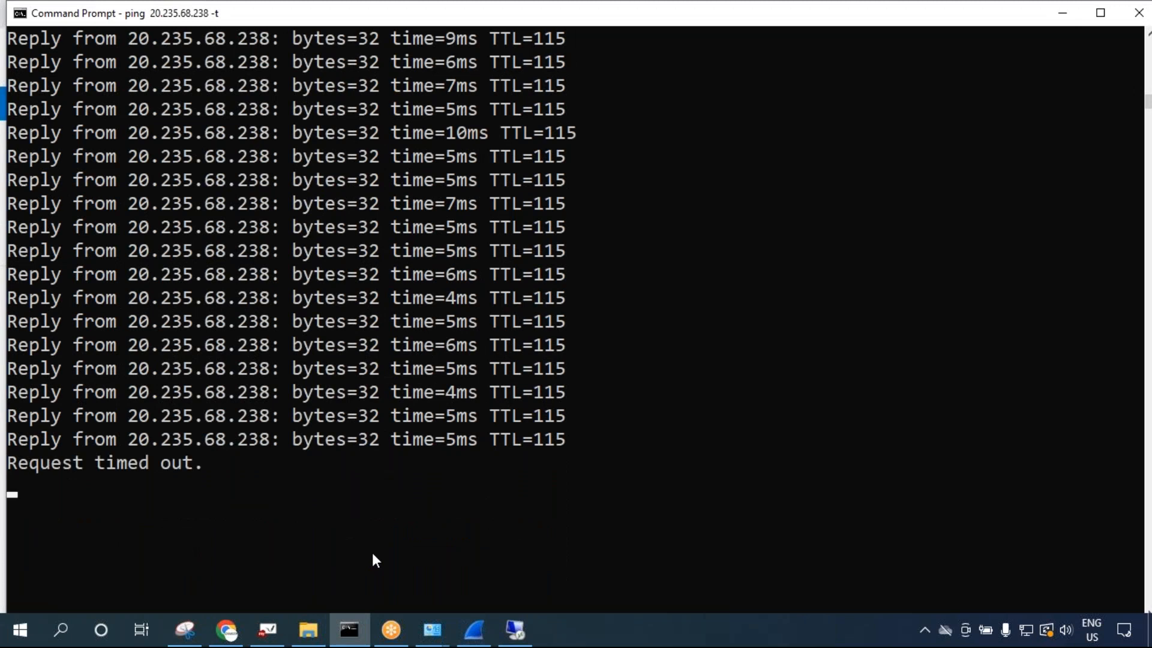
pyautogui.moveTo(18, 467)
pyautogui.mouseDown()
pyautogui.moveTo(189, 474)
pyautogui.moveTo(207, 463)
pyautogui.moveTo(5, 483)
pyautogui.moveTo(2, 467)
pyautogui.mouseUp()
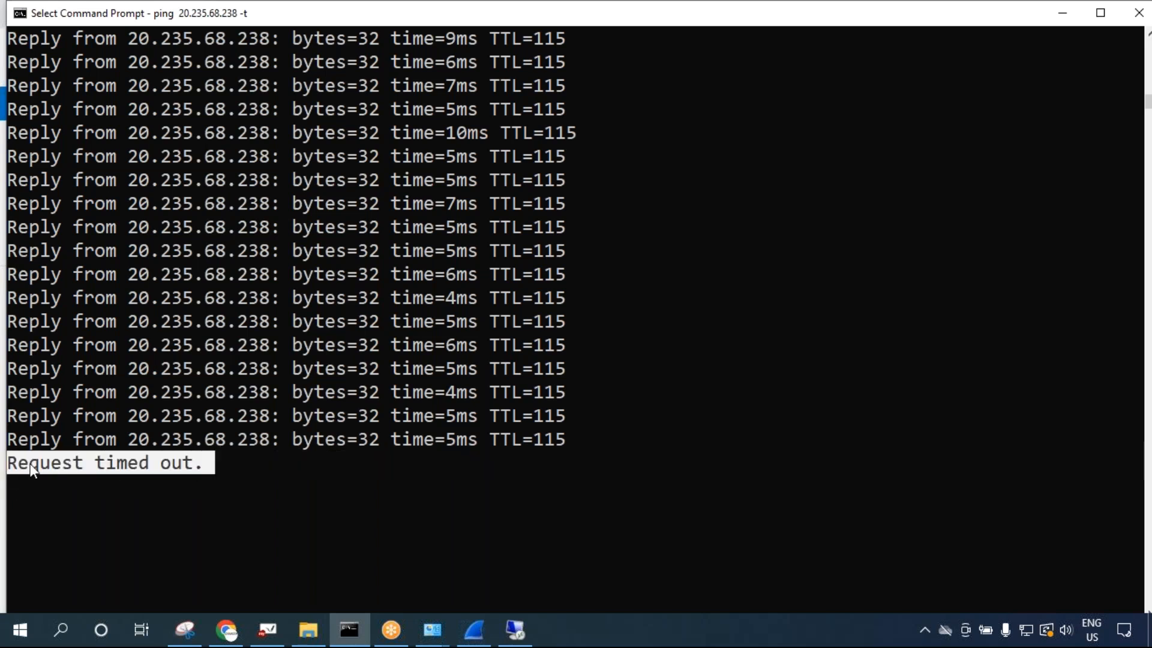
# Switch to the whiteboard, clear it, and draw in red a computer linked to a router marked R and a labelled Internet cloud.
pyautogui.click(227, 630)
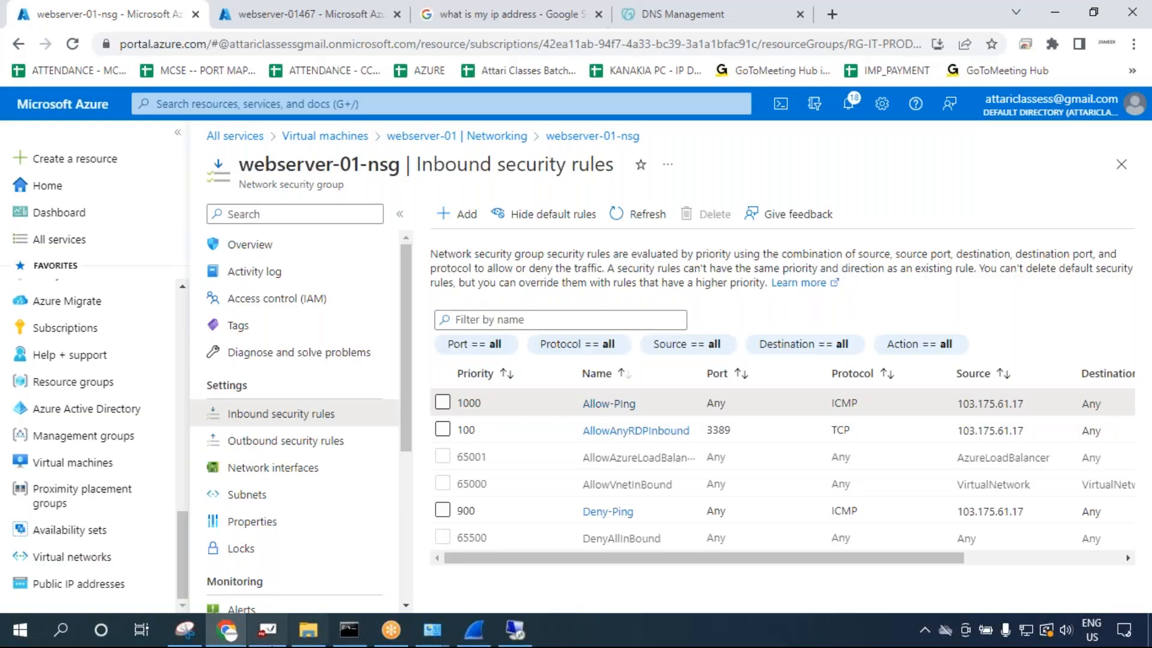
pyautogui.click(267, 630)
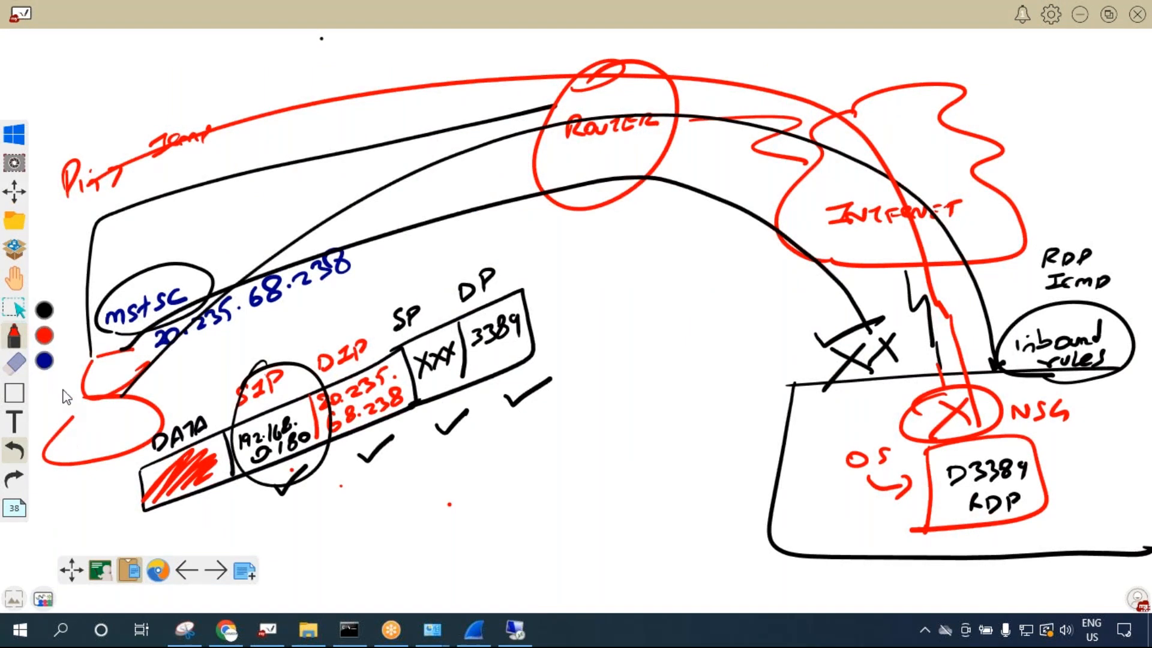
pyautogui.click(15, 362)
pyautogui.click(152, 232)
pyautogui.moveTo(111, 344)
pyautogui.mouseDown()
pyautogui.moveTo(153, 333)
pyautogui.moveTo(62, 458)
pyautogui.moveTo(127, 377)
pyautogui.moveTo(512, 95)
pyautogui.moveTo(494, 126)
pyautogui.moveTo(520, 161)
pyautogui.mouseUp()
pyautogui.moveTo(593, 128)
pyautogui.mouseDown()
pyautogui.moveTo(636, 167)
pyautogui.moveTo(732, 174)
pyautogui.mouseUp()
pyautogui.moveTo(830, 95)
pyautogui.mouseDown()
pyautogui.moveTo(764, 190)
pyautogui.moveTo(798, 270)
pyautogui.mouseUp()
pyautogui.moveTo(812, 97)
pyautogui.mouseDown()
pyautogui.moveTo(1024, 69)
pyautogui.moveTo(789, 255)
pyautogui.mouseUp()
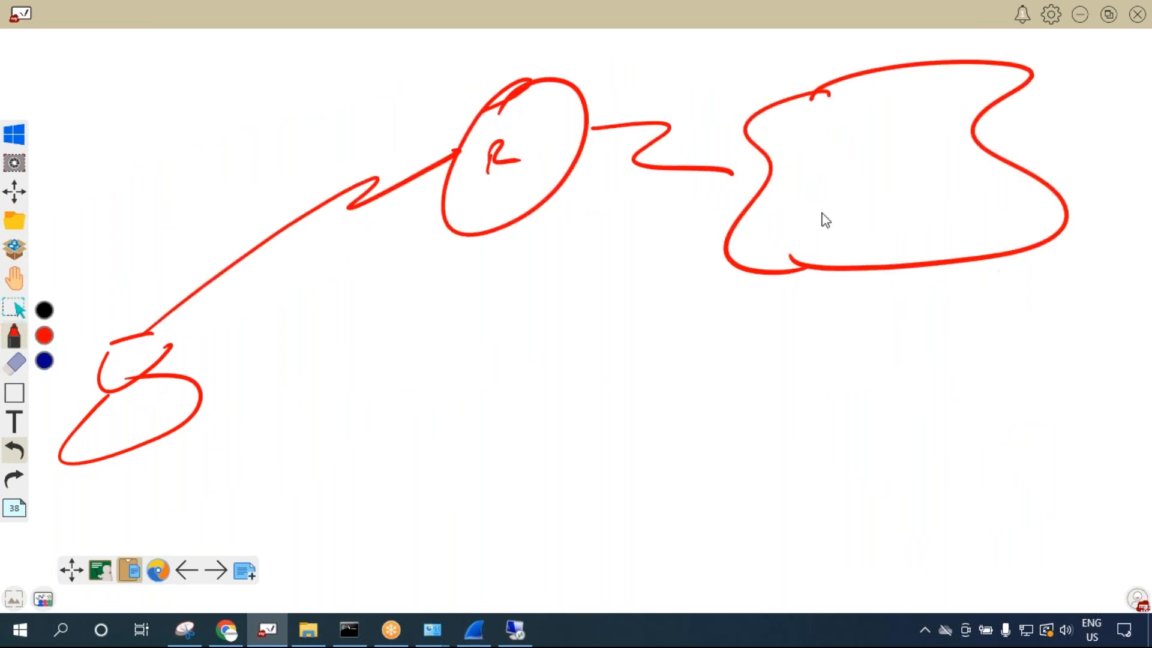
pyautogui.moveTo(843, 192)
pyautogui.mouseDown()
pyautogui.moveTo(883, 223)
pyautogui.moveTo(941, 223)
pyautogui.mouseUp()
# Draw in black a link from the Internet cloud down to a long horizontal network boundary line.
pyautogui.click(44, 310)
pyautogui.moveTo(864, 285); pyautogui.dragTo(880, 354)
pyautogui.moveTo(739, 365); pyautogui.dragTo(1092, 346)
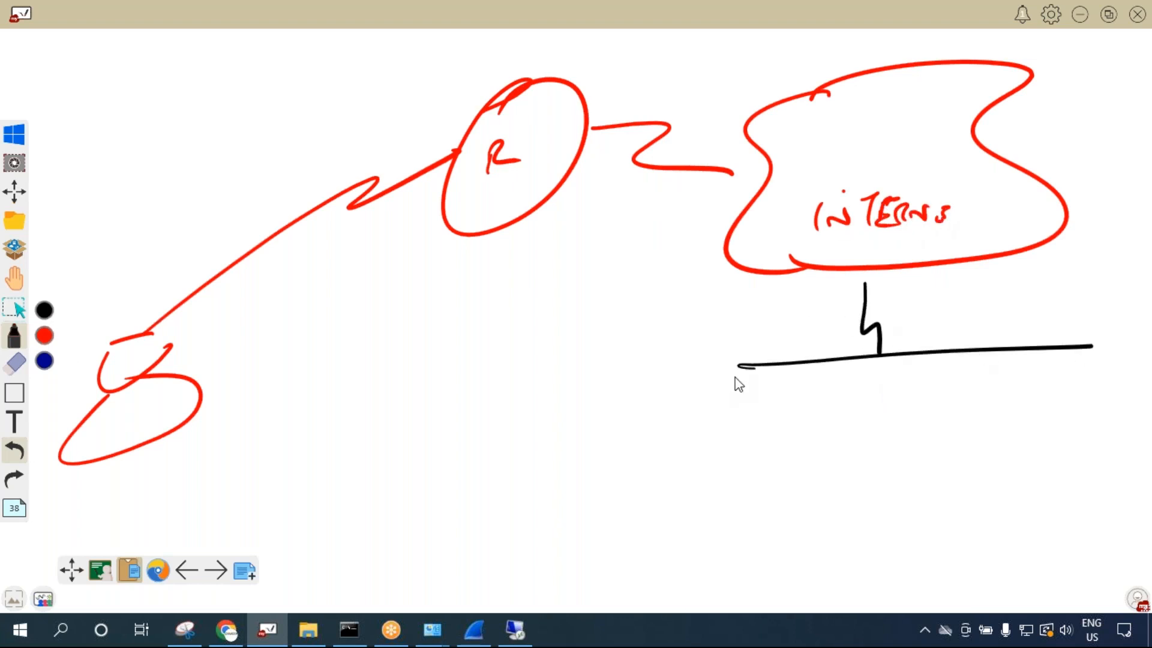
pyautogui.moveTo(738, 367); pyautogui.dragTo(710, 586)
pyautogui.click(14, 450)
pyautogui.moveTo(425, 383); pyautogui.dragTo(628, 376)
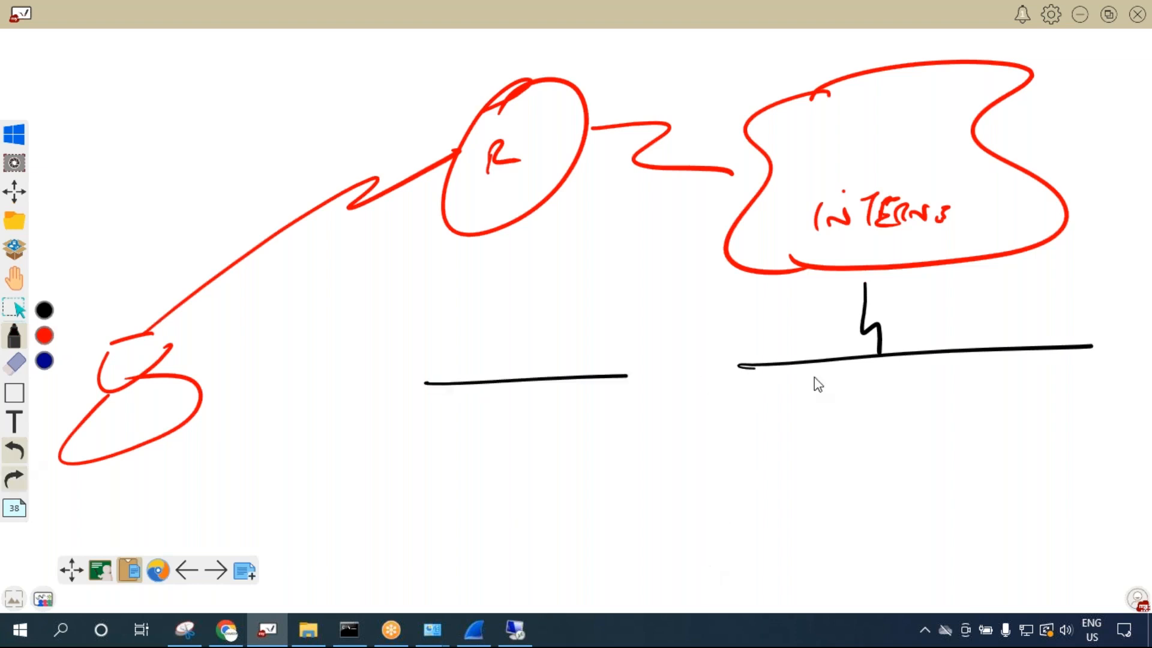
pyautogui.moveTo(818, 384); pyautogui.dragTo(987, 376)
pyautogui.moveTo(442, 397); pyautogui.dragTo(429, 561)
pyautogui.click(15, 457)
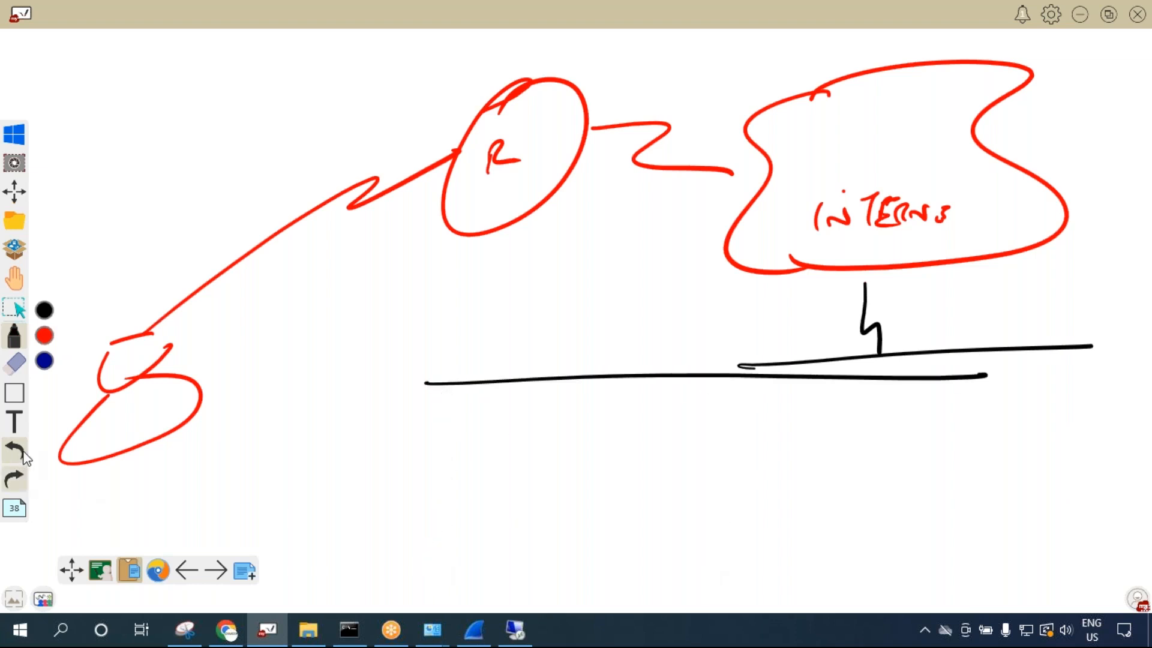
pyautogui.click(15, 457)
# Extend the black network boundary with a vertical left side, and draw a blue NSG oval and a server box inside it.
pyautogui.moveTo(453, 388)
pyautogui.mouseDown()
pyautogui.moveTo(861, 358)
pyautogui.moveTo(464, 594)
pyautogui.mouseUp()
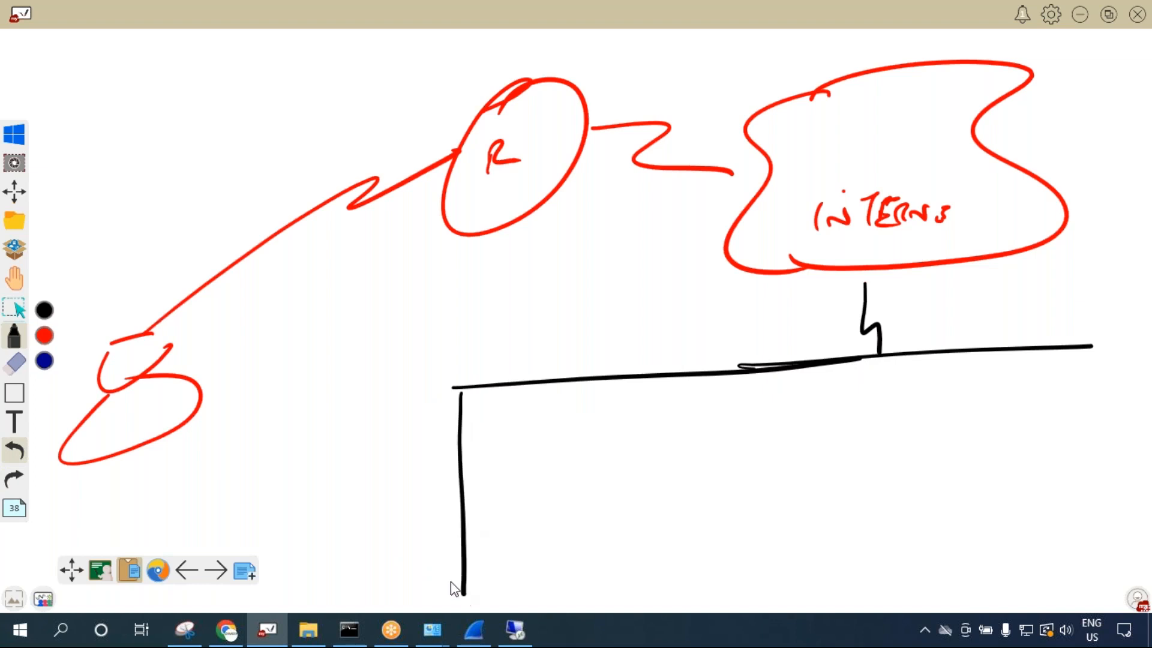
pyautogui.moveTo(877, 351); pyautogui.dragTo(877, 389)
pyautogui.moveTo(873, 391)
pyautogui.mouseDown()
pyautogui.moveTo(833, 430)
pyautogui.moveTo(882, 397)
pyautogui.moveTo(898, 437)
pyautogui.mouseUp()
pyautogui.moveTo(917, 419); pyautogui.dragTo(913, 427)
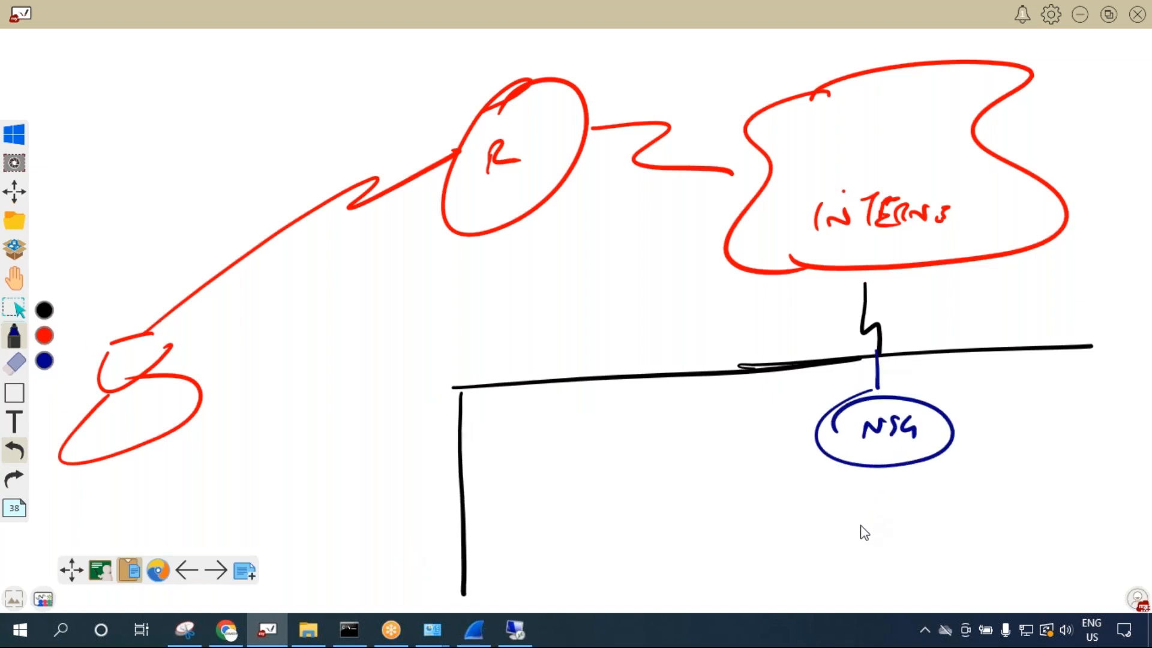
pyautogui.moveTo(792, 510); pyautogui.dragTo(782, 576)
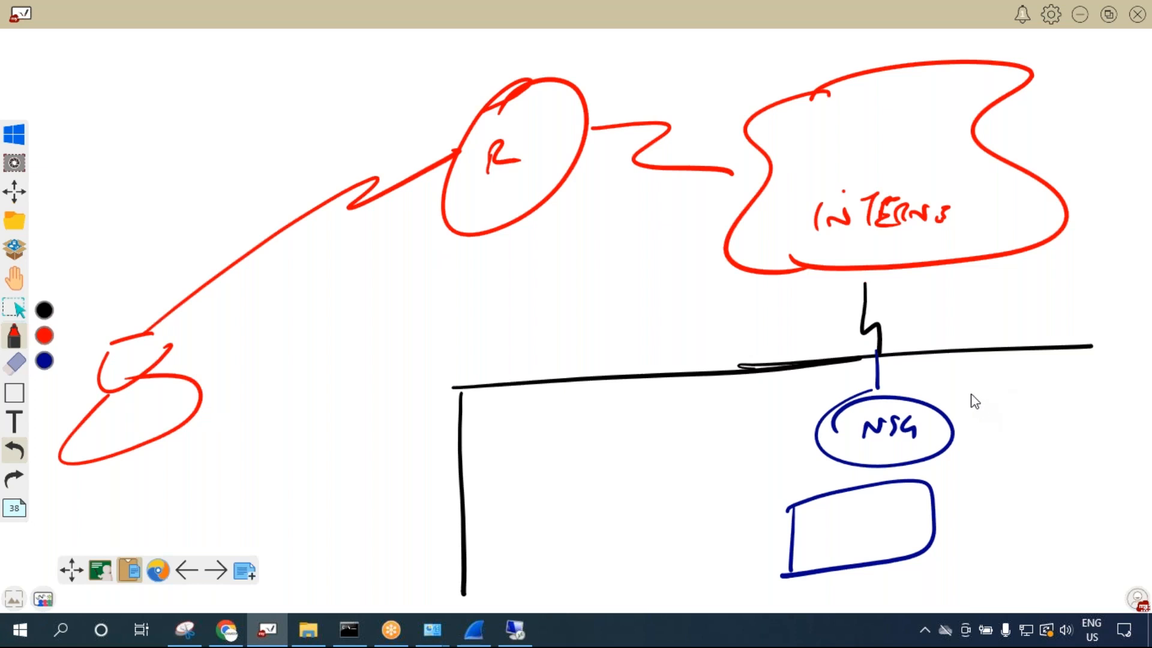
# Draw a red two-column table labelled Inbound inside the network boundary and write a 100 RDP row in black.
pyautogui.moveTo(547, 420)
pyautogui.mouseDown()
pyautogui.moveTo(552, 552)
pyautogui.moveTo(619, 409)
pyautogui.moveTo(752, 527)
pyautogui.moveTo(540, 557)
pyautogui.mouseUp()
pyautogui.moveTo(523, 403)
pyautogui.mouseDown()
pyautogui.moveTo(598, 398)
pyautogui.moveTo(590, 389)
pyautogui.moveTo(615, 553)
pyautogui.mouseUp()
pyautogui.click(43, 310)
pyautogui.moveTo(556, 444)
pyautogui.mouseDown()
pyautogui.moveTo(558, 461)
pyautogui.moveTo(569, 446)
pyautogui.moveTo(669, 420)
pyautogui.mouseUp()
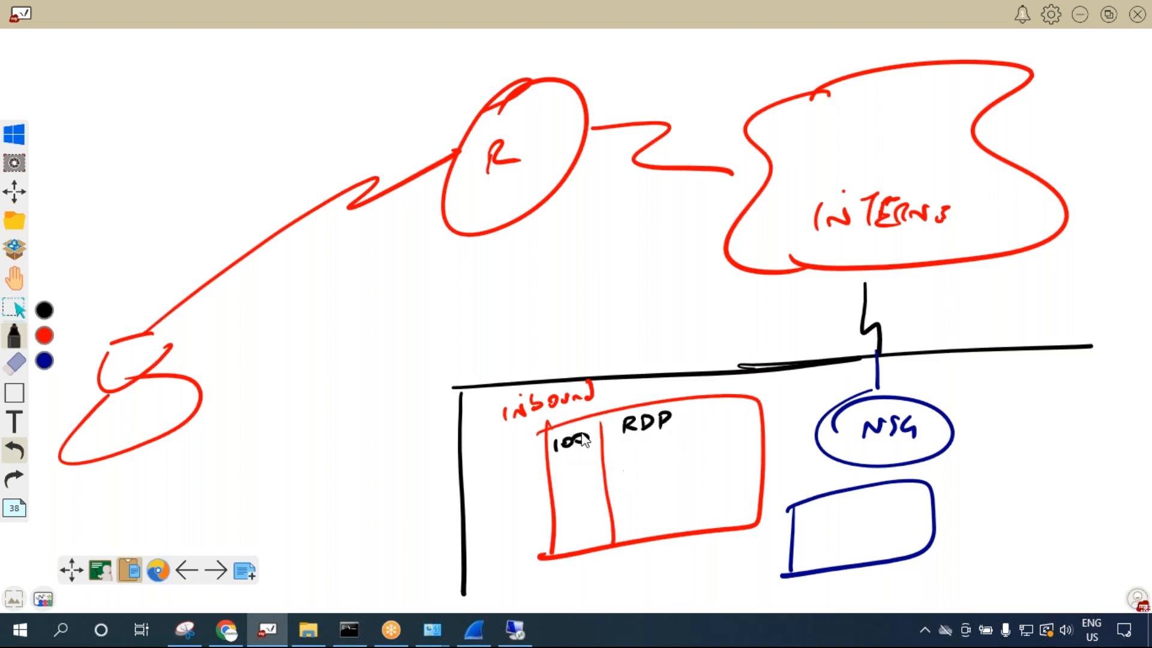
# Write the note "Lower Priority Number has higher value" in black between the computer and the network boundary.
pyautogui.moveTo(197, 432)
pyautogui.mouseDown()
pyautogui.moveTo(208, 450)
pyautogui.moveTo(240, 437)
pyautogui.mouseUp()
pyautogui.moveTo(249, 429); pyautogui.dragTo(252, 433)
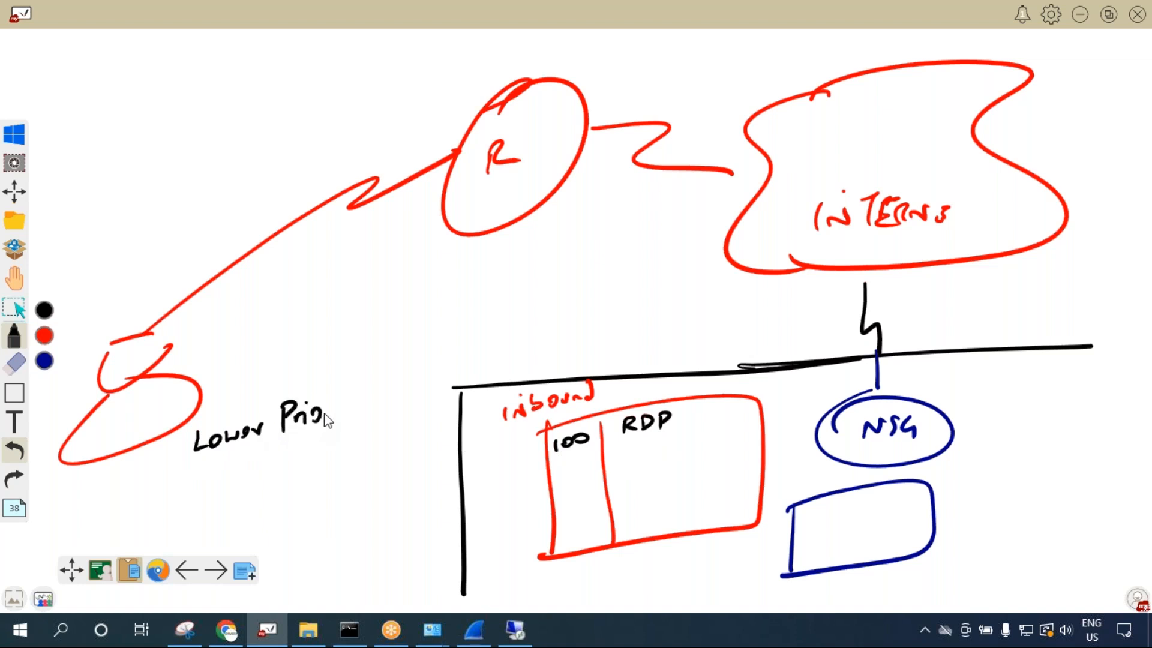
pyautogui.moveTo(342, 414)
pyautogui.mouseDown()
pyautogui.moveTo(354, 433)
pyautogui.moveTo(387, 387)
pyautogui.moveTo(436, 394)
pyautogui.mouseUp()
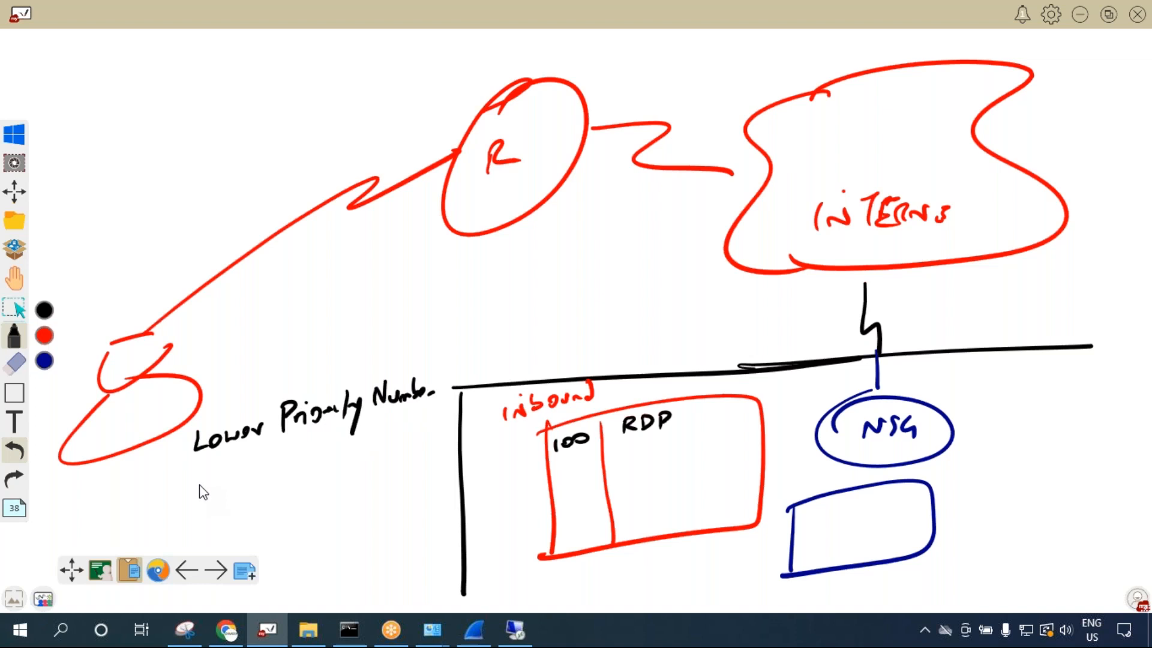
pyautogui.moveTo(199, 488)
pyautogui.mouseDown()
pyautogui.moveTo(198, 501)
pyautogui.moveTo(223, 498)
pyautogui.mouseUp()
pyautogui.click(198, 474)
pyautogui.moveTo(236, 479); pyautogui.dragTo(226, 498)
pyautogui.moveTo(288, 477); pyautogui.dragTo(438, 443)
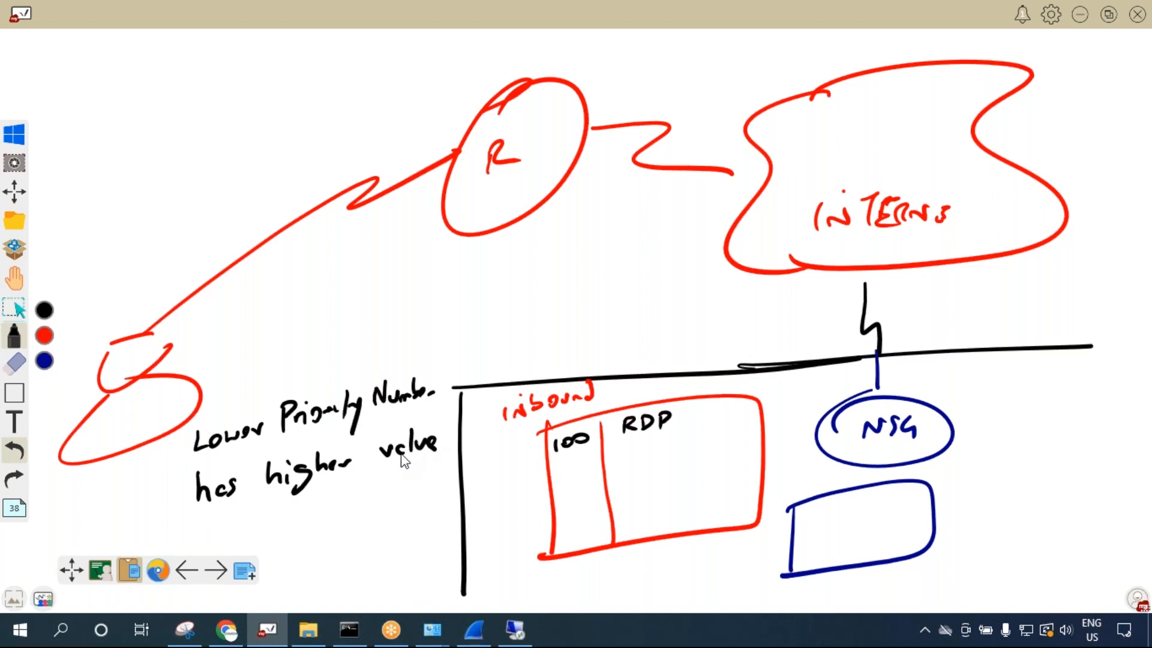
# Check the inbound rules in the Azure portal and write a 900 Deny-Ping row in red in the whiteboard table.
pyautogui.hotkey('alt', 'Tab')
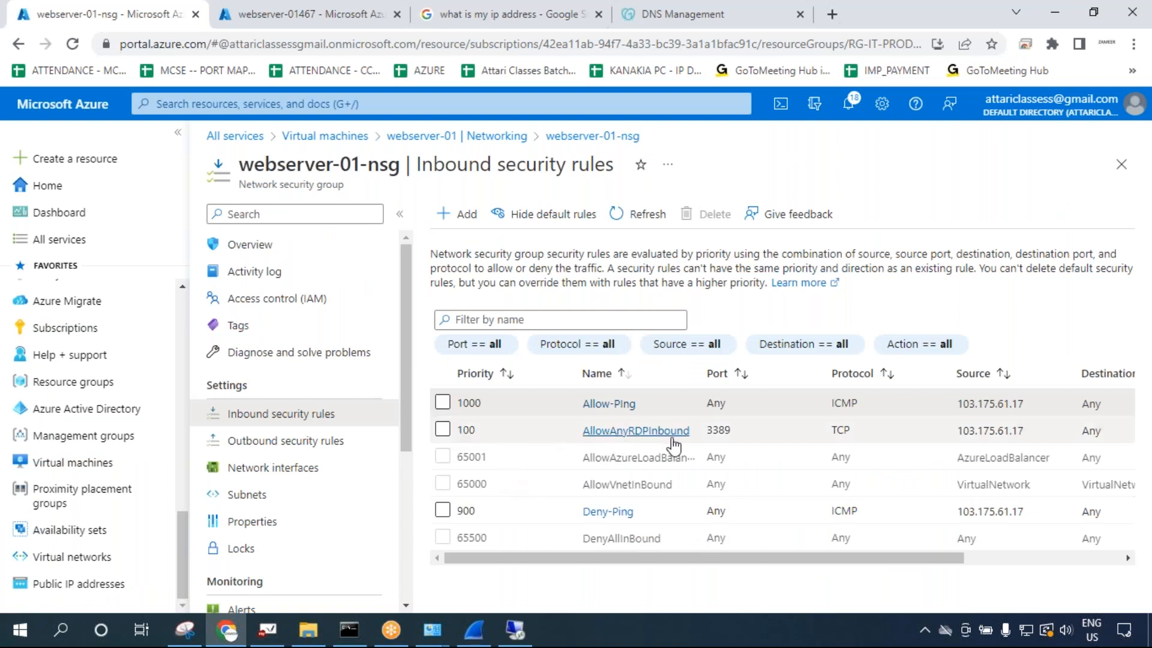
pyautogui.hotkey('alt', 'Tab')
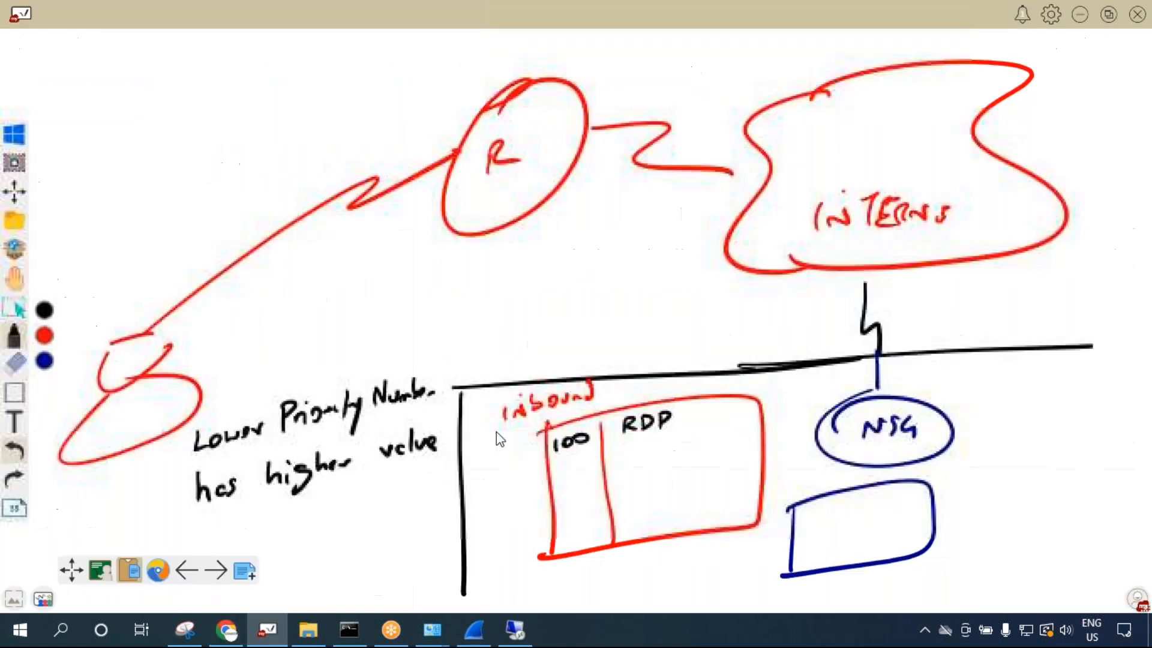
pyautogui.moveTo(563, 461); pyautogui.dragTo(561, 479)
pyautogui.moveTo(575, 461)
pyautogui.mouseDown()
pyautogui.moveTo(619, 453)
pyautogui.moveTo(621, 466)
pyautogui.mouseUp()
pyautogui.moveTo(614, 467); pyautogui.dragTo(630, 462)
pyautogui.moveTo(642, 453)
pyautogui.mouseDown()
pyautogui.moveTo(642, 464)
pyautogui.moveTo(624, 462)
pyautogui.moveTo(714, 447)
pyautogui.mouseUp()
pyautogui.click(23, 453)
pyautogui.click(25, 449)
pyautogui.click(26, 447)
pyautogui.click(47, 311)
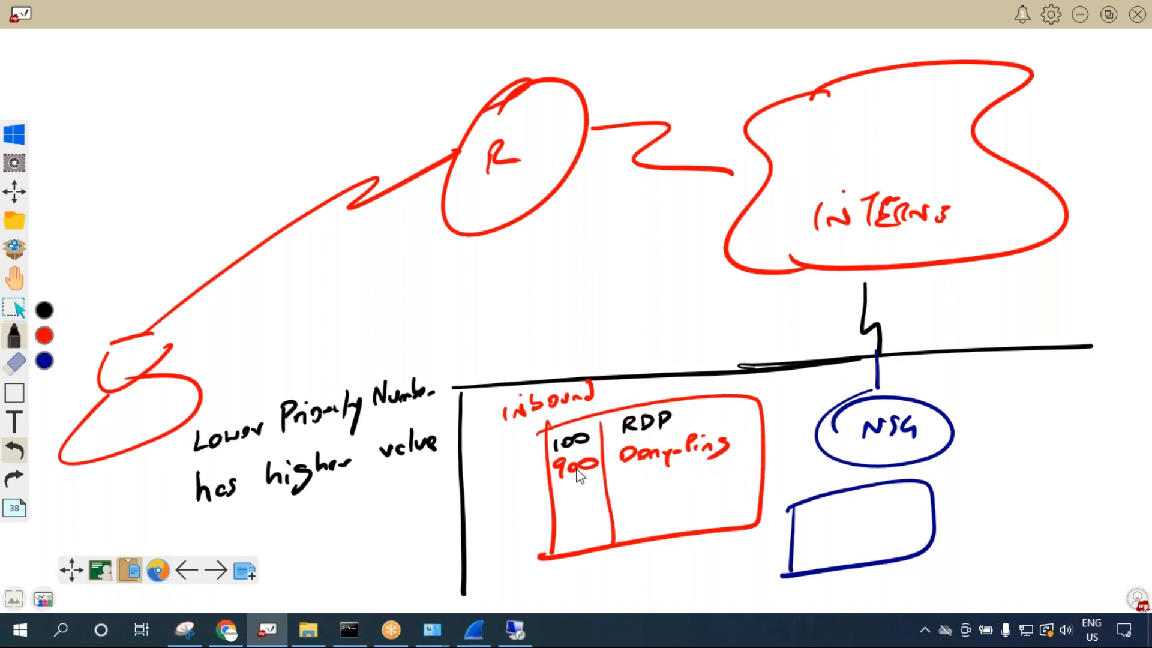
# Write a 1000 Allow-Ping row in blue below the Deny-Ping row.
pyautogui.click(44, 361)
pyautogui.moveTo(563, 490); pyautogui.dragTo(558, 508)
pyautogui.moveTo(570, 493); pyautogui.dragTo(593, 494)
pyautogui.moveTo(630, 489)
pyautogui.mouseDown()
pyautogui.moveTo(660, 494)
pyautogui.moveTo(715, 469)
pyautogui.moveTo(724, 480)
pyautogui.mouseUp()
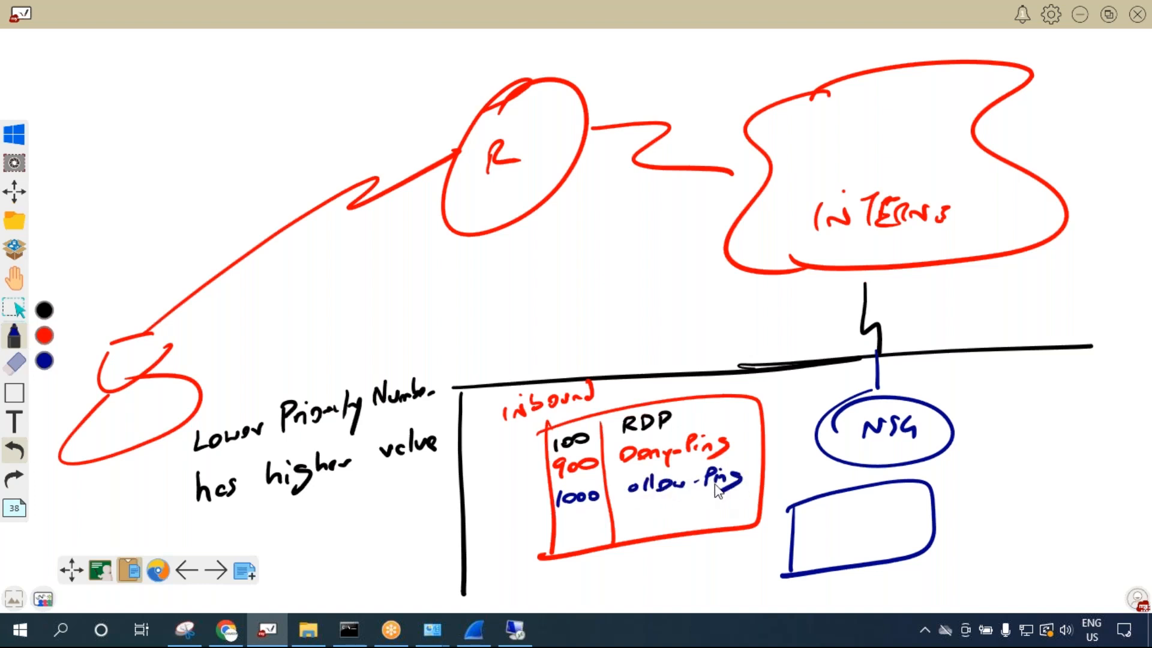
# Draw a blue curved arrow from the computer to the network boundary to represent the incoming ping.
pyautogui.moveTo(111, 396)
pyautogui.mouseDown()
pyautogui.moveTo(660, 175)
pyautogui.moveTo(792, 359)
pyautogui.mouseUp()
pyautogui.moveTo(780, 354); pyautogui.dragTo(792, 360)
pyautogui.moveTo(792, 360); pyautogui.dragTo(803, 354)
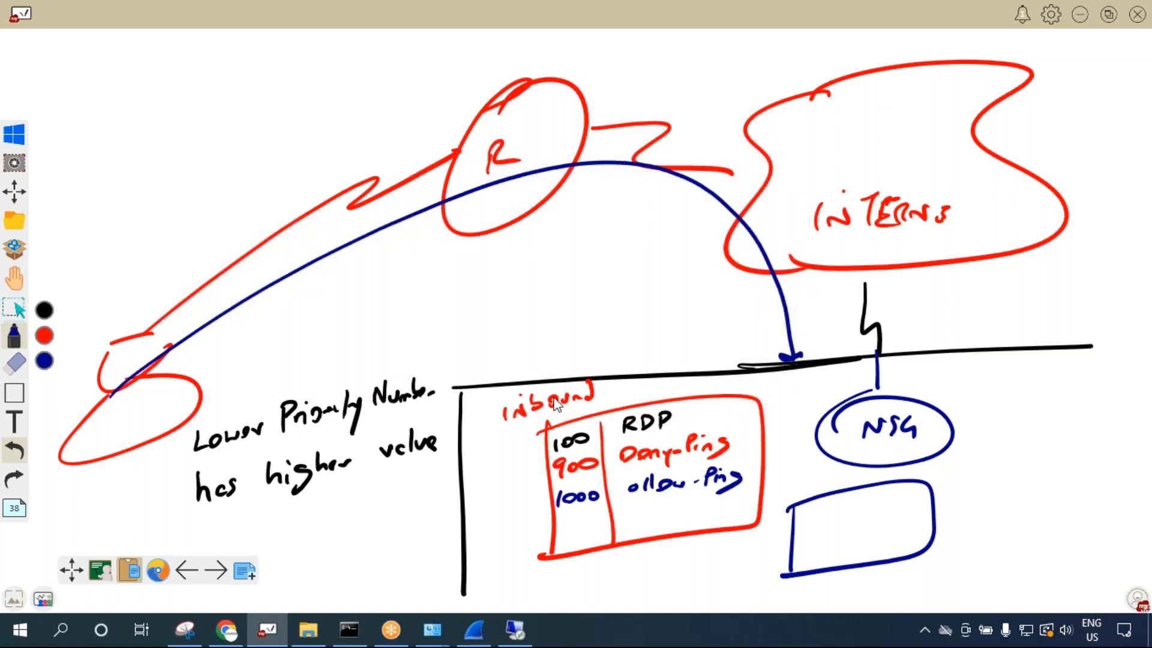
# Label the two ends of the inbound rule table TOP and Bottom in blue to show the evaluation order.
pyautogui.moveTo(474, 444); pyautogui.dragTo(493, 441)
pyautogui.moveTo(484, 443); pyautogui.dragTo(483, 460)
pyautogui.moveTo(500, 447); pyautogui.dragTo(511, 439)
pyautogui.moveTo(512, 439); pyautogui.dragTo(507, 452)
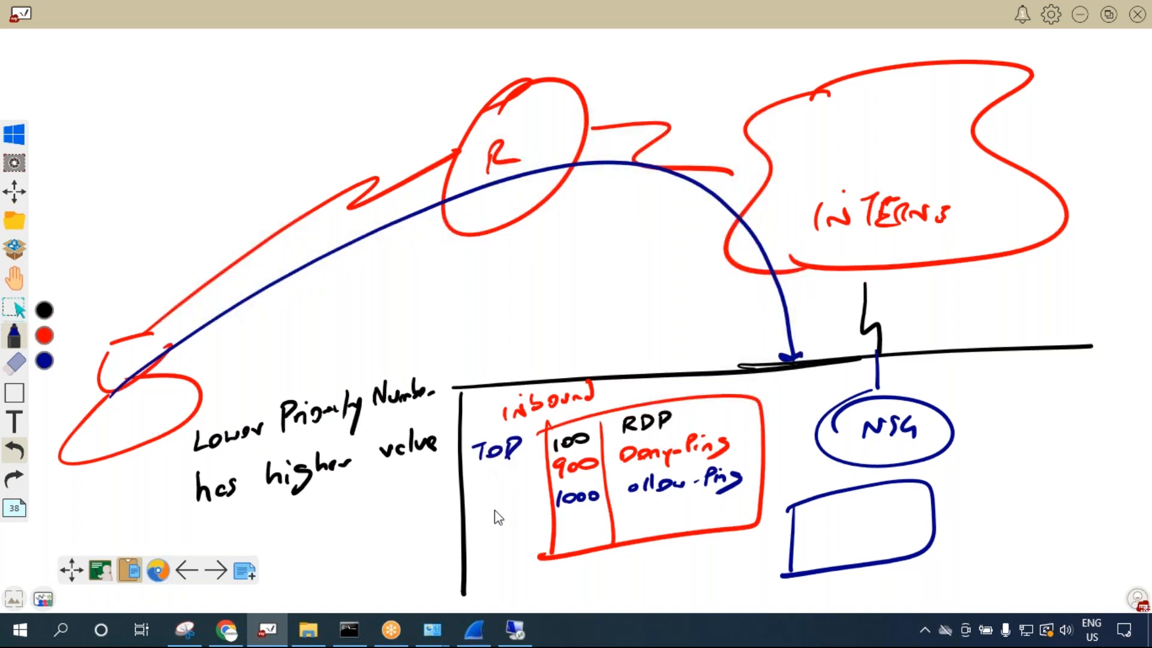
pyautogui.moveTo(490, 558); pyautogui.dragTo(543, 555)
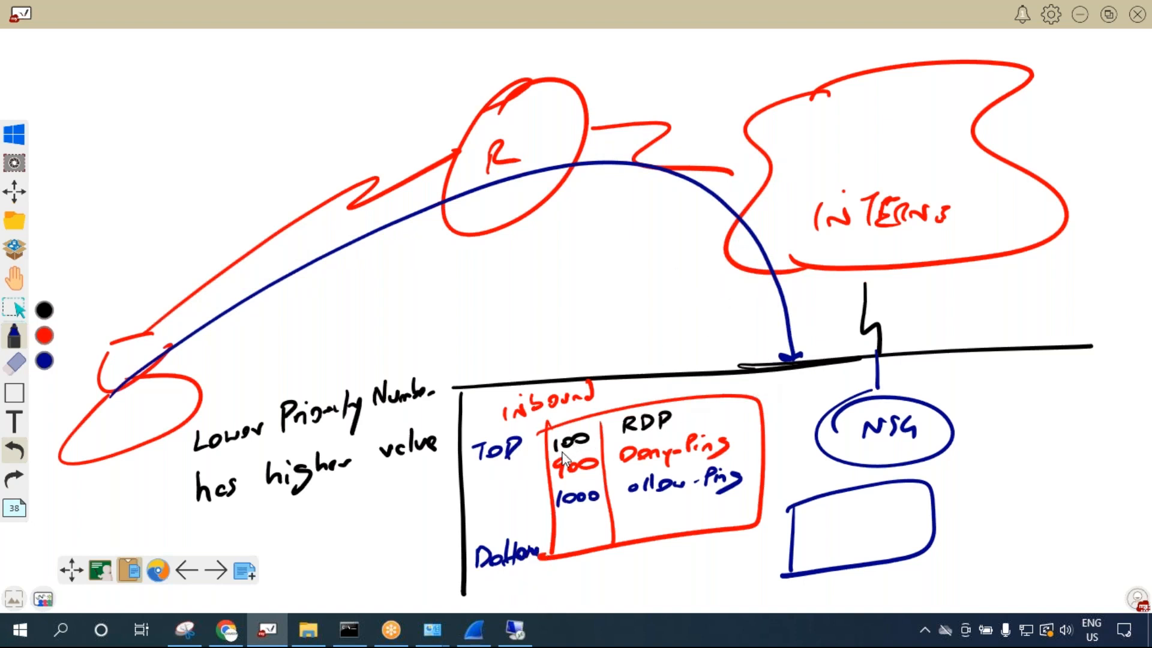
# Mark the RDP row with a blue cross and draw an arrow from the network boundary to the Deny-Ping row.
pyautogui.moveTo(690, 411); pyautogui.dragTo(701, 423)
pyautogui.moveTo(700, 411); pyautogui.dragTo(690, 423)
pyautogui.moveTo(798, 359)
pyautogui.mouseDown()
pyautogui.moveTo(750, 425)
pyautogui.moveTo(758, 437)
pyautogui.mouseUp()
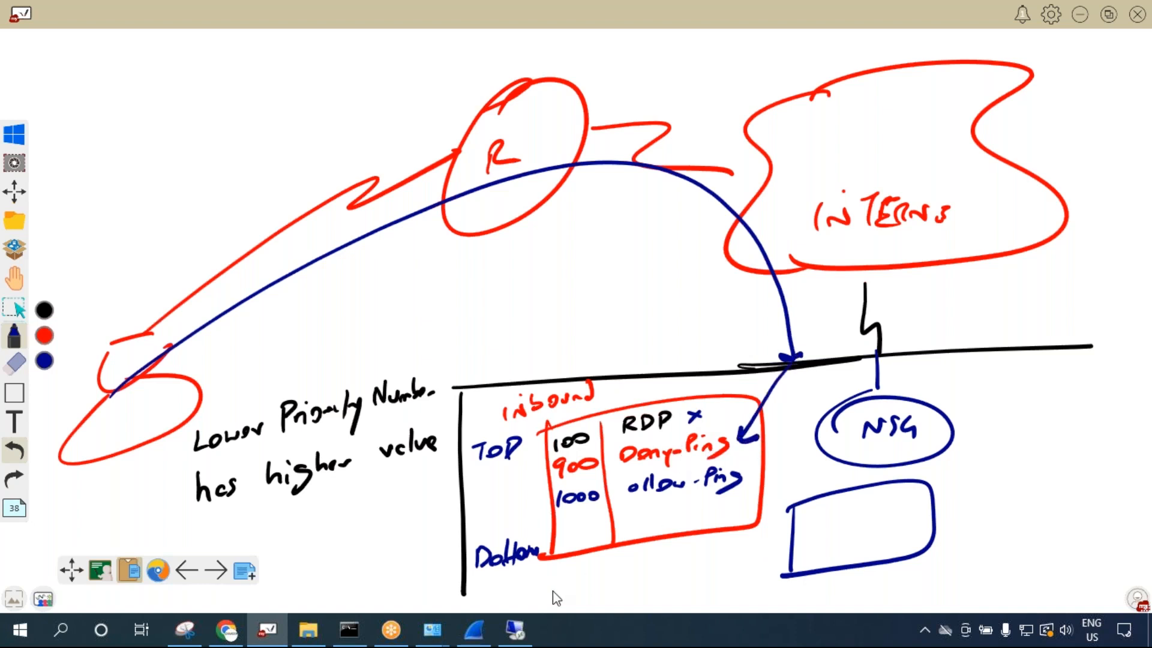
pyautogui.moveTo(538, 464)
pyautogui.mouseDown()
pyautogui.moveTo(750, 459)
pyautogui.moveTo(555, 463)
pyautogui.mouseUp()
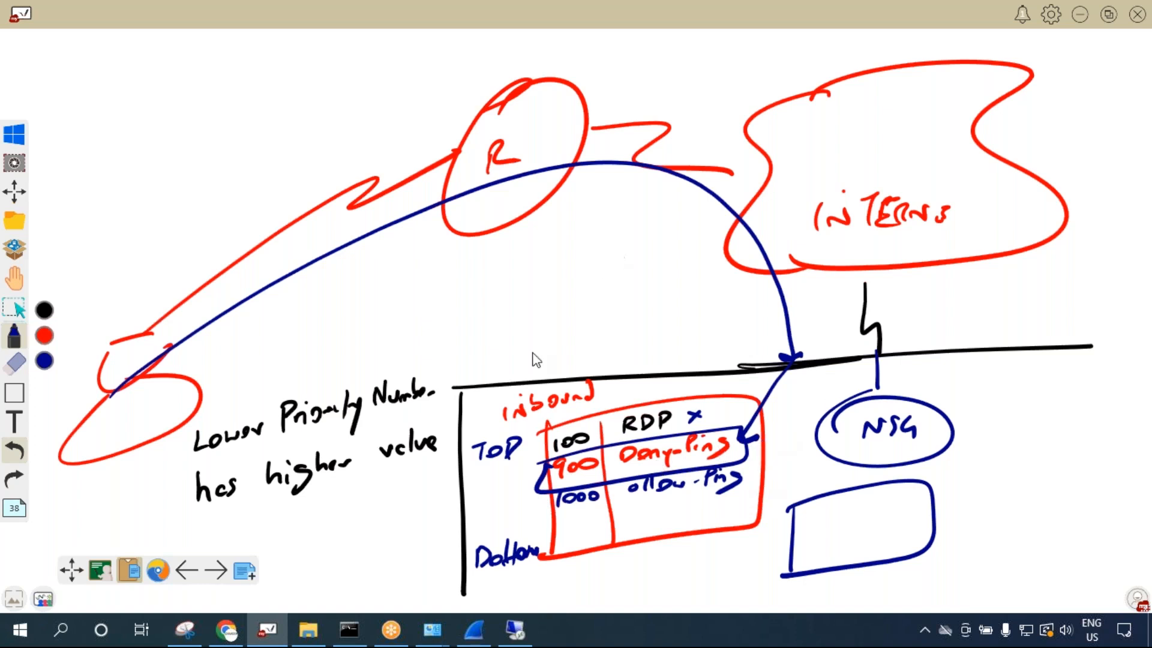
pyautogui.click(11, 456)
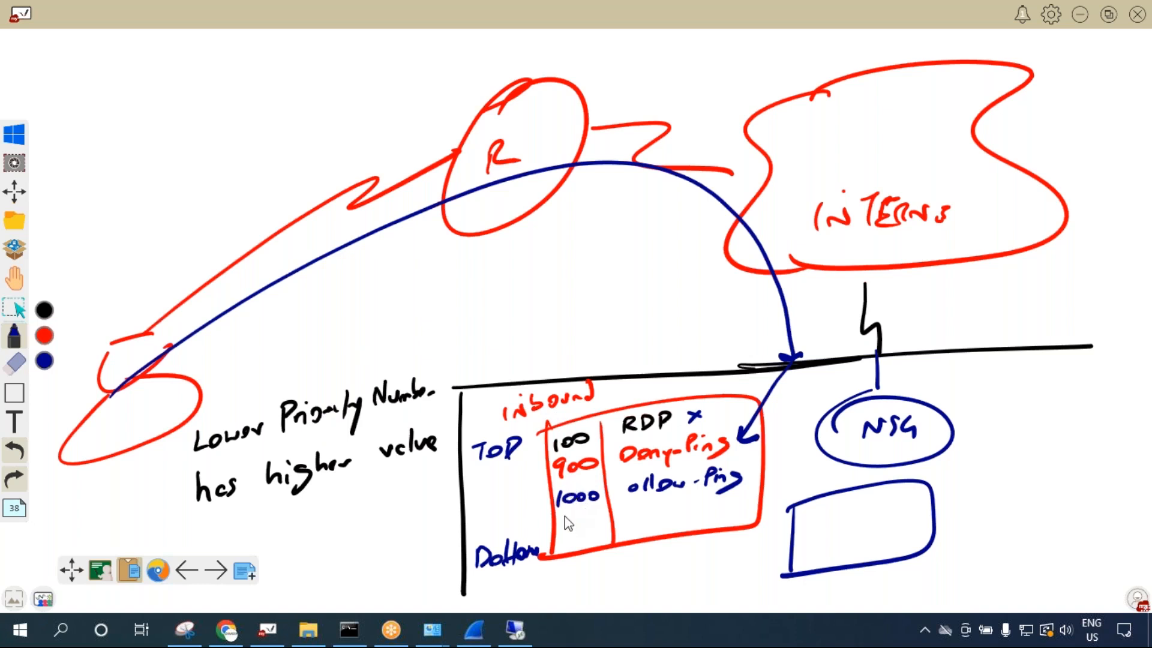
# Erase the black priority note and write "Lower Number has high Priority" in blue in its place.
pyautogui.click(15, 363)
pyautogui.moveTo(240, 443)
pyautogui.mouseDown()
pyautogui.moveTo(278, 416)
pyautogui.moveTo(309, 427)
pyautogui.moveTo(317, 471)
pyautogui.moveTo(402, 442)
pyautogui.moveTo(406, 391)
pyautogui.moveTo(419, 456)
pyautogui.moveTo(298, 478)
pyautogui.moveTo(234, 470)
pyautogui.mouseUp()
pyautogui.click(15, 337)
pyautogui.moveTo(232, 390)
pyautogui.mouseDown()
pyautogui.moveTo(229, 405)
pyautogui.moveTo(287, 406)
pyautogui.moveTo(418, 378)
pyautogui.mouseUp()
pyautogui.moveTo(204, 447)
pyautogui.mouseDown()
pyautogui.moveTo(216, 481)
pyautogui.moveTo(239, 487)
pyautogui.moveTo(342, 450)
pyautogui.moveTo(363, 463)
pyautogui.moveTo(403, 437)
pyautogui.moveTo(398, 429)
pyautogui.moveTo(400, 475)
pyautogui.mouseUp()
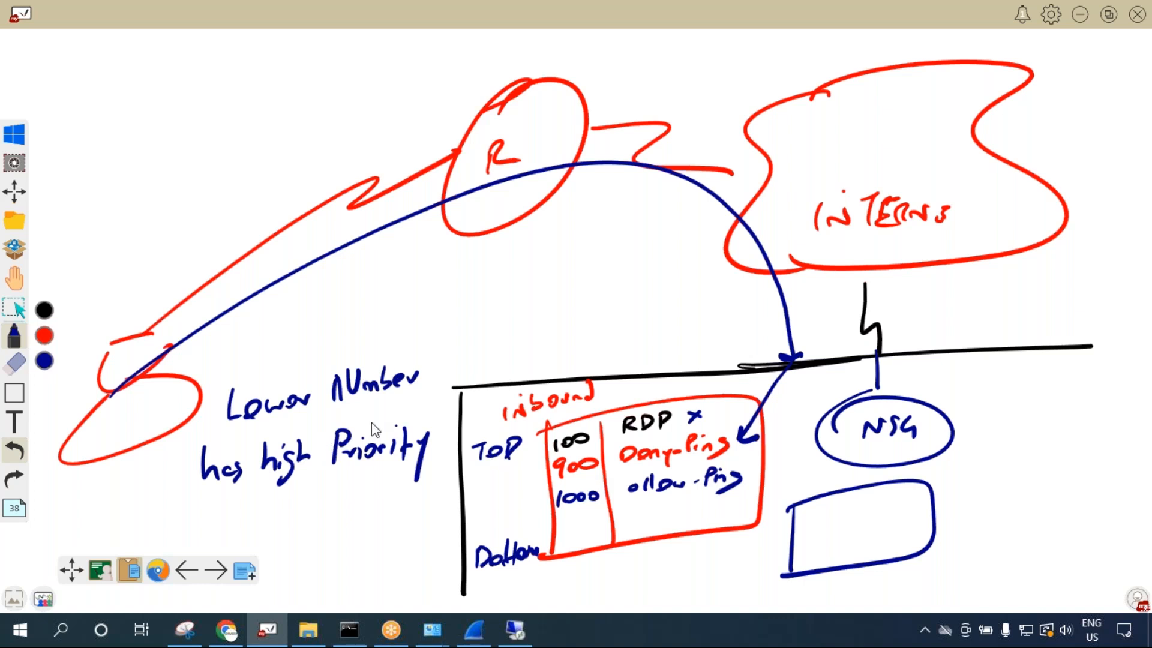
# Erase the red 900 Deny-Ping row from the inbound rule table.
pyautogui.moveTo(553, 480); pyautogui.dragTo(591, 476)
pyautogui.click(14, 363)
pyautogui.moveTo(595, 463)
pyautogui.mouseDown()
pyautogui.moveTo(573, 483)
pyautogui.moveTo(593, 467)
pyautogui.moveTo(728, 438)
pyautogui.mouseUp()
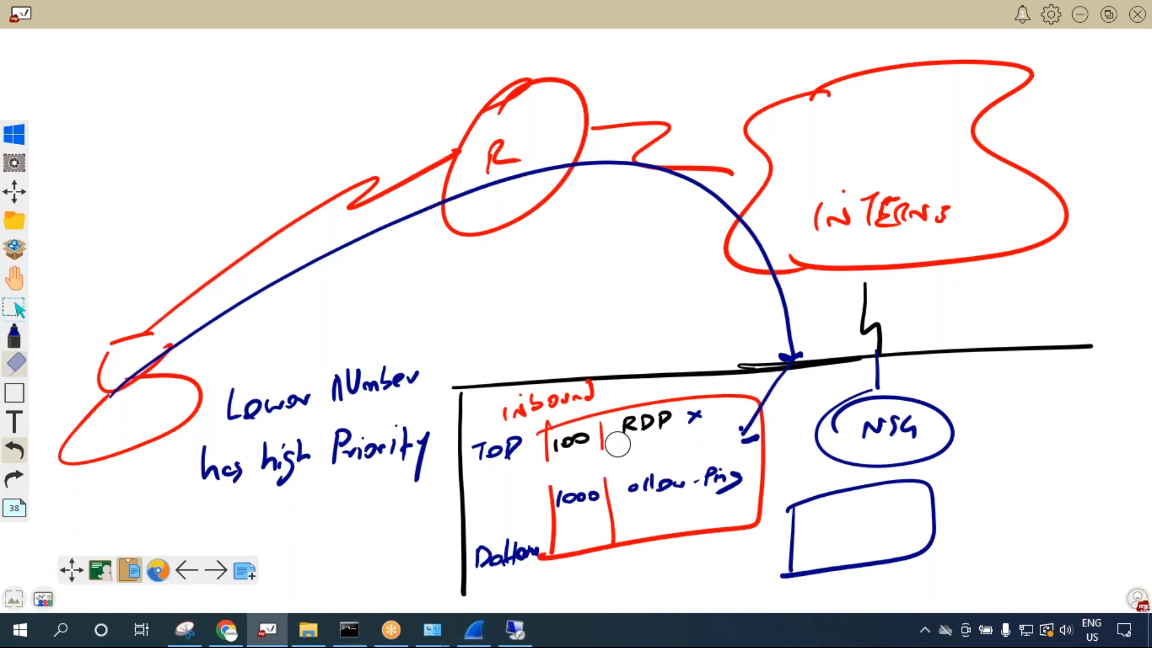
# Redraw the table's column lines in red and write a 1001 Deny-Ping row below the 1000 row.
pyautogui.click(14, 336)
pyautogui.moveTo(547, 463); pyautogui.dragTo(548, 516)
pyautogui.moveTo(603, 458)
pyautogui.mouseDown()
pyautogui.moveTo(613, 542)
pyautogui.moveTo(563, 531)
pyautogui.moveTo(597, 525)
pyautogui.mouseUp()
pyautogui.click(14, 450)
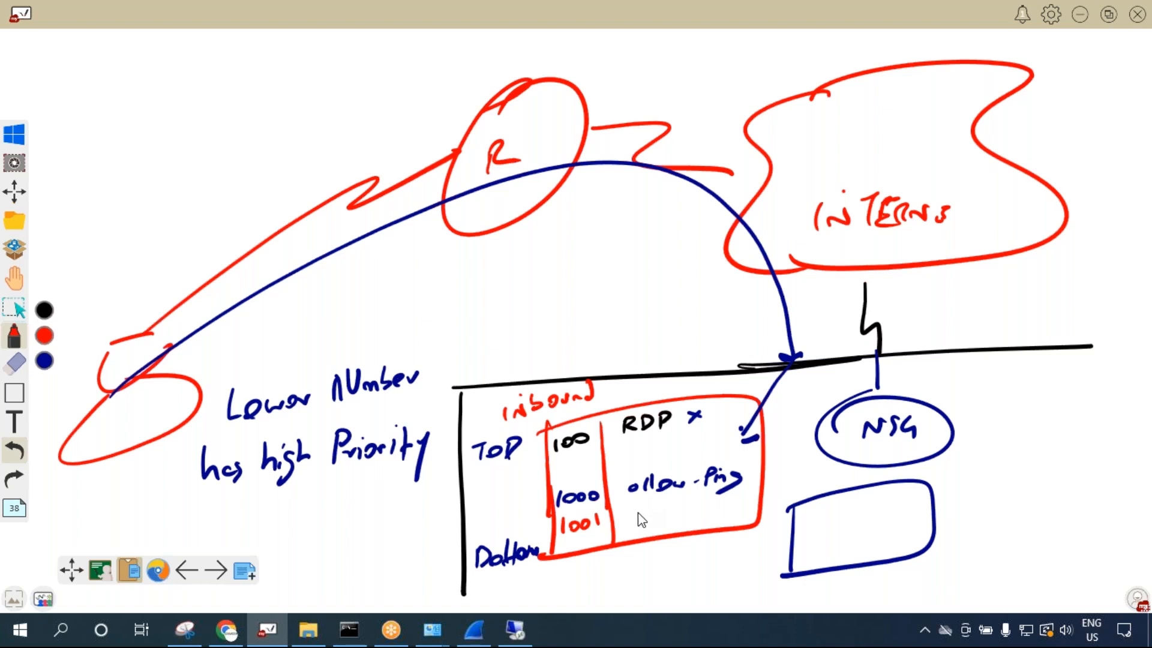
pyautogui.moveTo(637, 517)
pyautogui.mouseDown()
pyautogui.moveTo(744, 514)
pyautogui.moveTo(724, 526)
pyautogui.mouseUp()
# Switch to the Azure portal in Chrome, set the Deny-Ping inbound rule's priority to 1001 and save it.
pyautogui.click(227, 630)
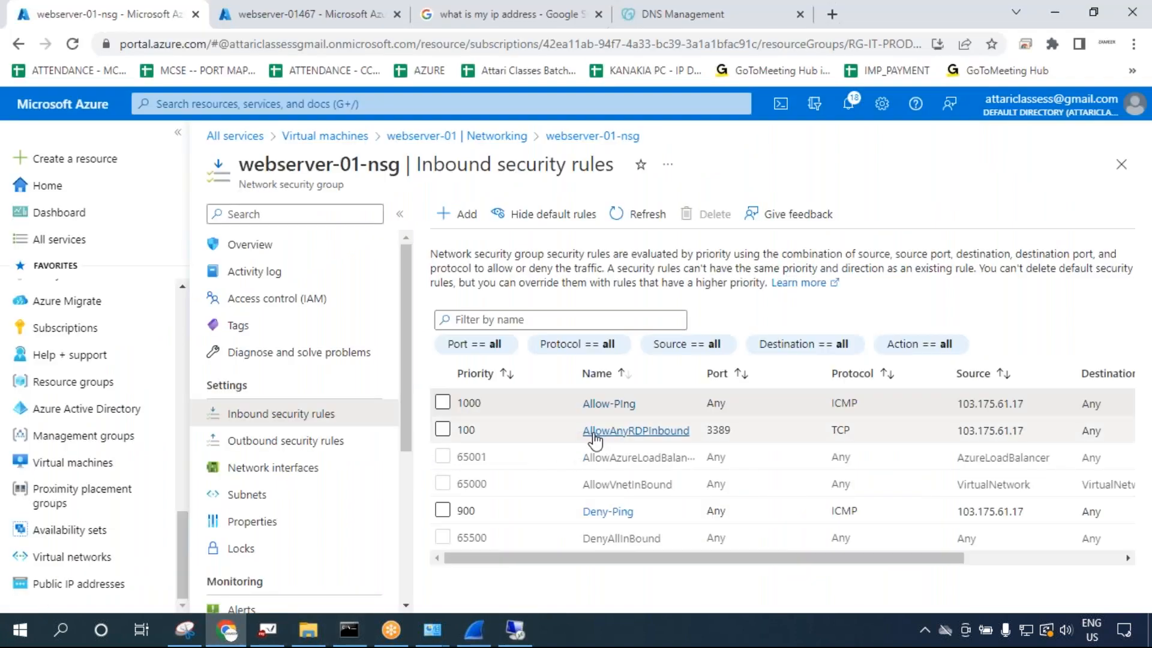
pyautogui.click(601, 516)
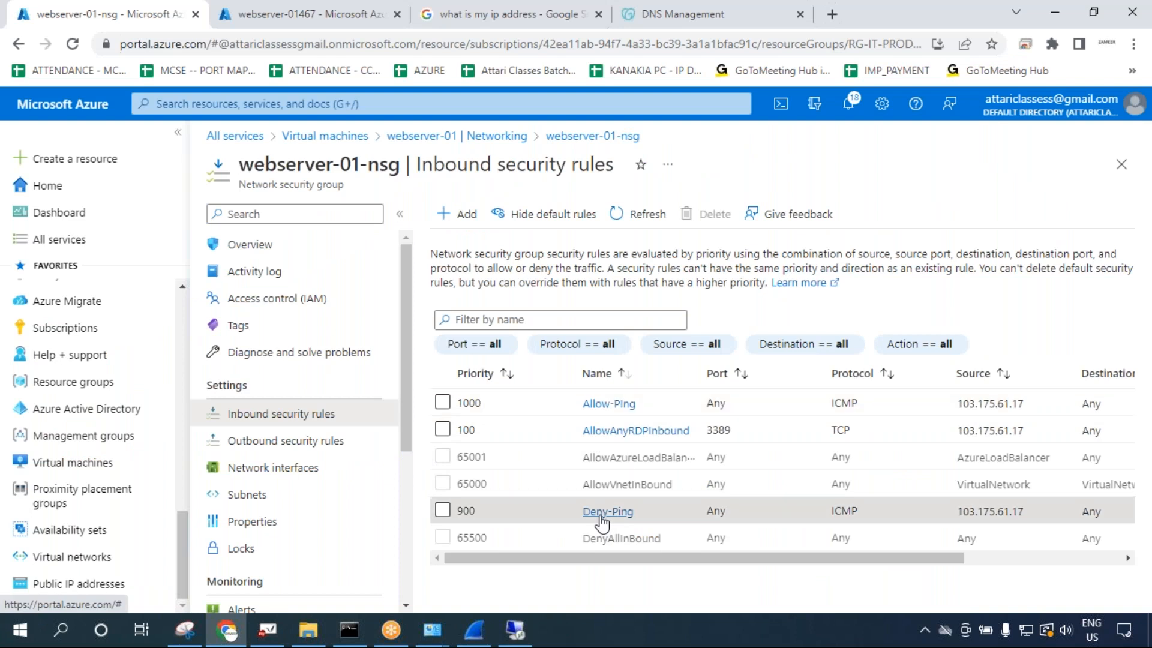
pyautogui.scroll(-6, 748, 475)
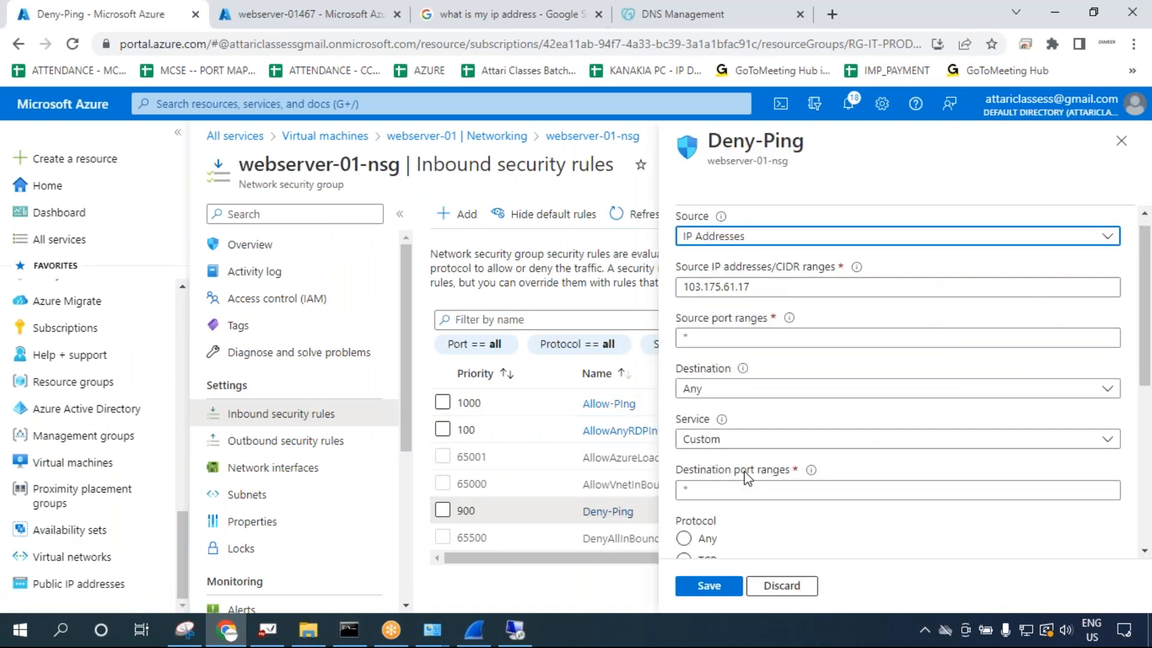
pyautogui.moveTo(716, 391); pyautogui.dragTo(677, 391)
pyautogui.write('1001')
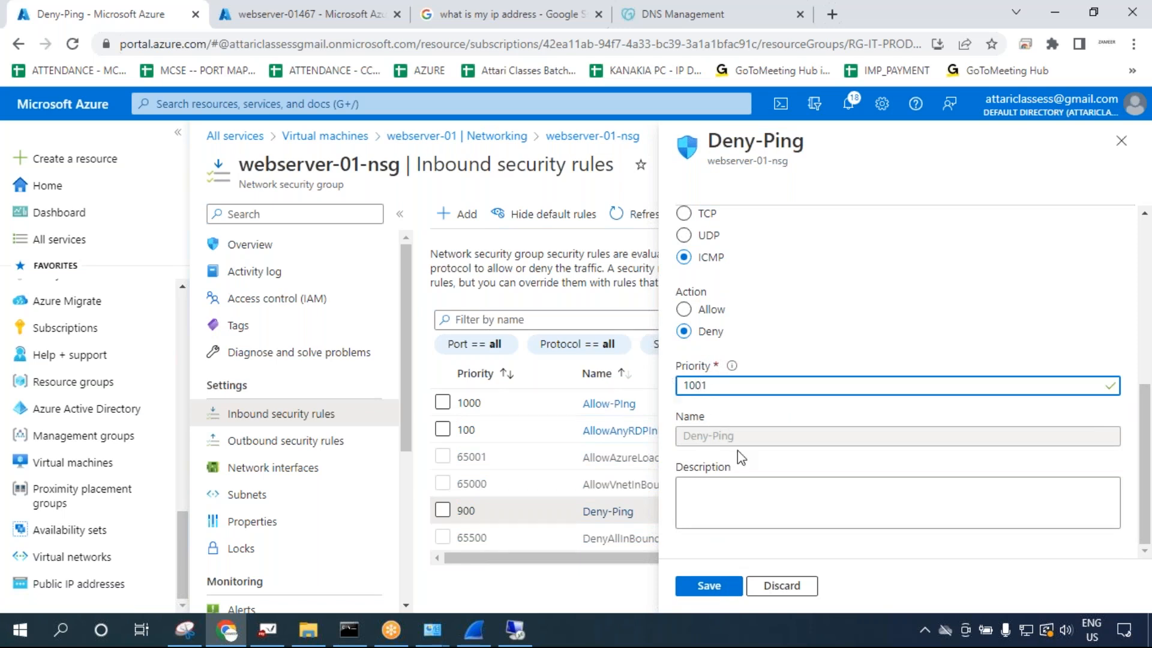
pyautogui.click(707, 584)
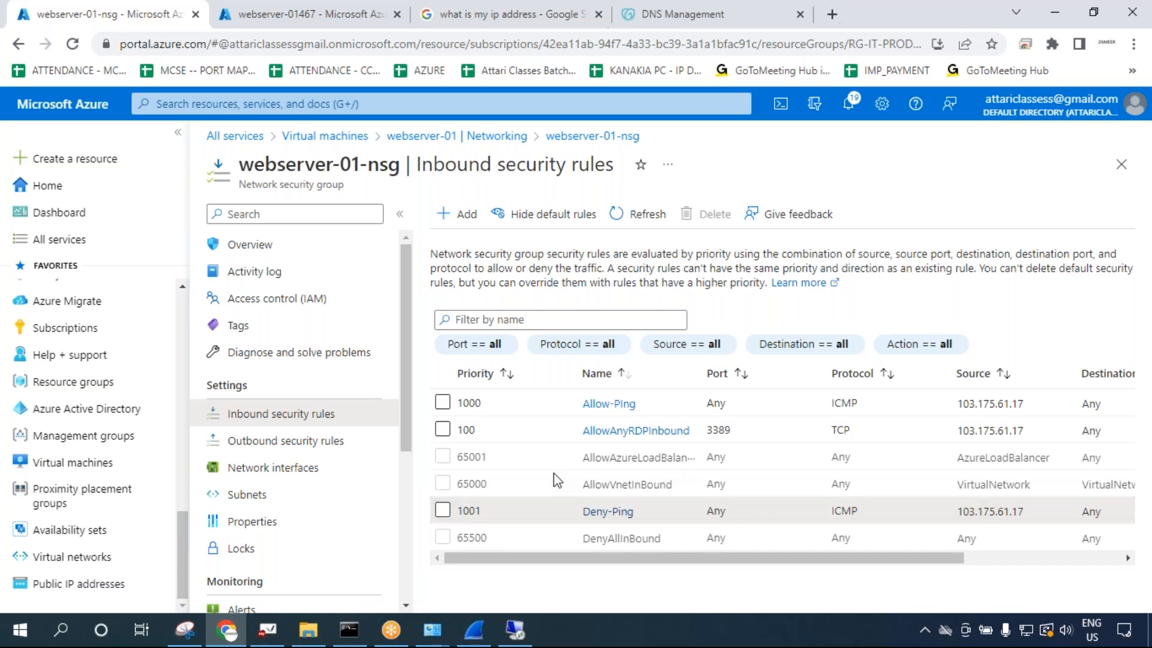
# Switch to Command Prompt and watch the continuous ping to 20.235.68.238 for the effect of the new priority.
pyautogui.click(356, 627)
pyautogui.click(341, 517)
pyautogui.rightClick(348, 519)
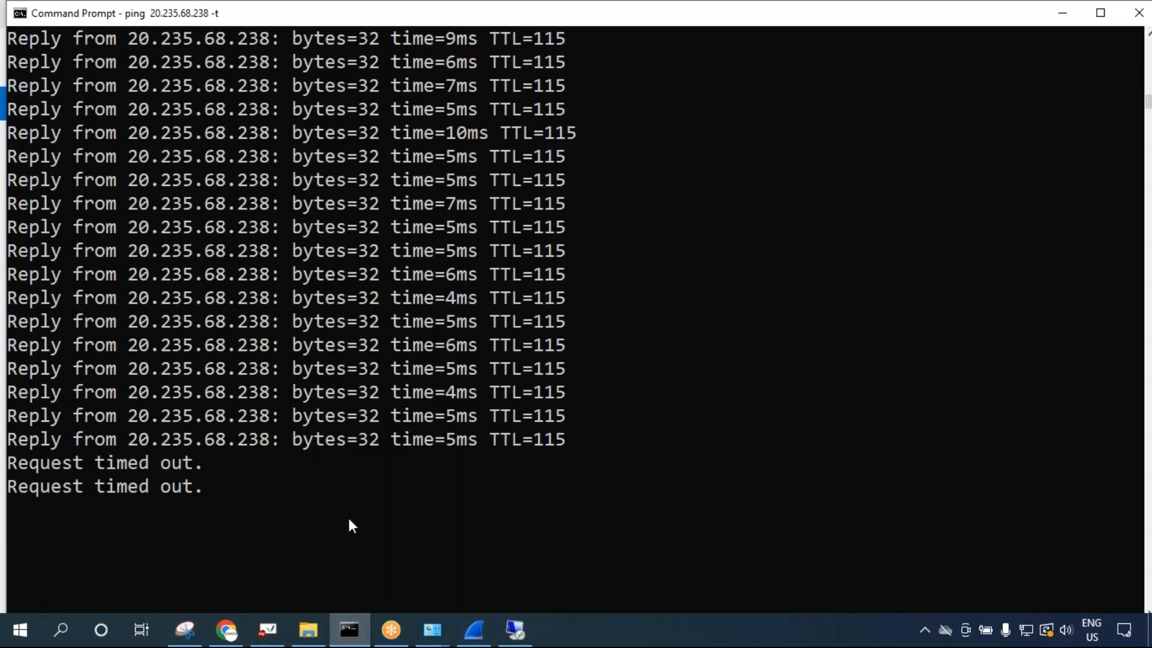
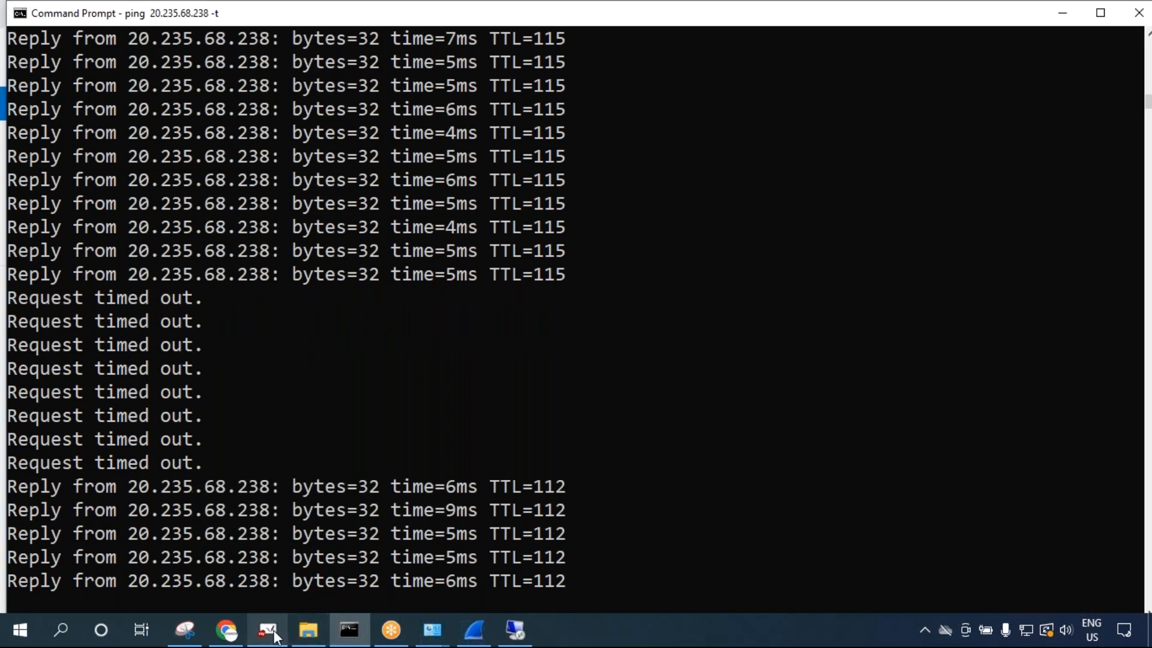
# Compare the priorities of the DenyAllInBound, Deny-Ping and Allow-Ping rules in the Azure portal against the running ping in Command Prompt.
pyautogui.click(240, 636)
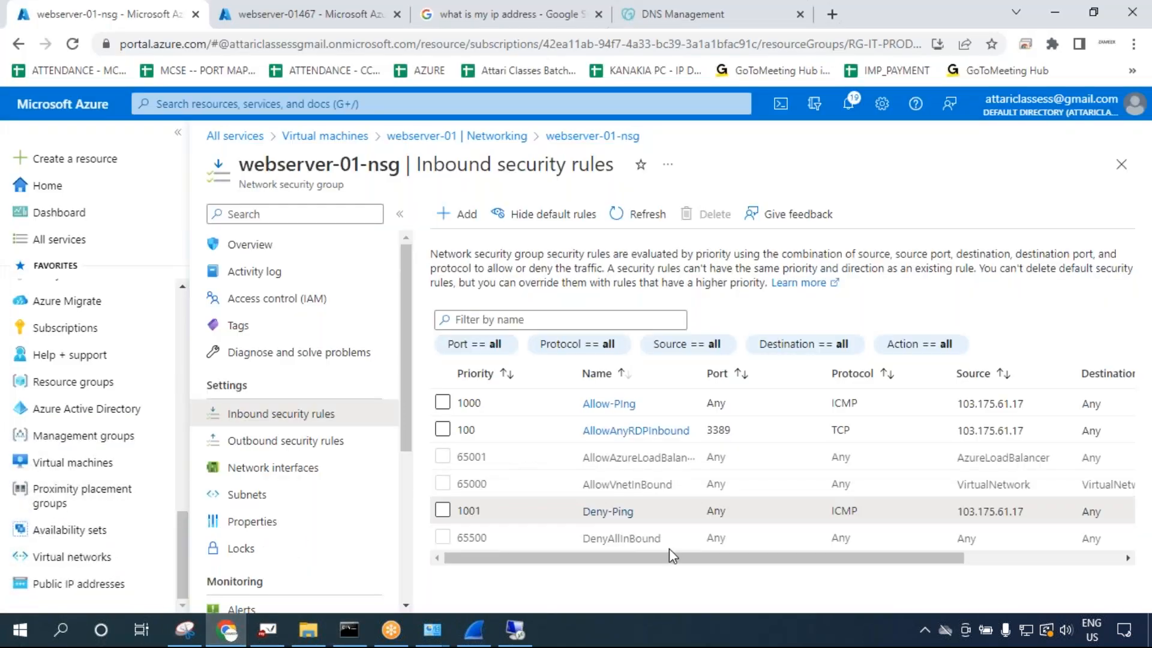
pyautogui.moveTo(581, 539); pyautogui.dragTo(663, 539)
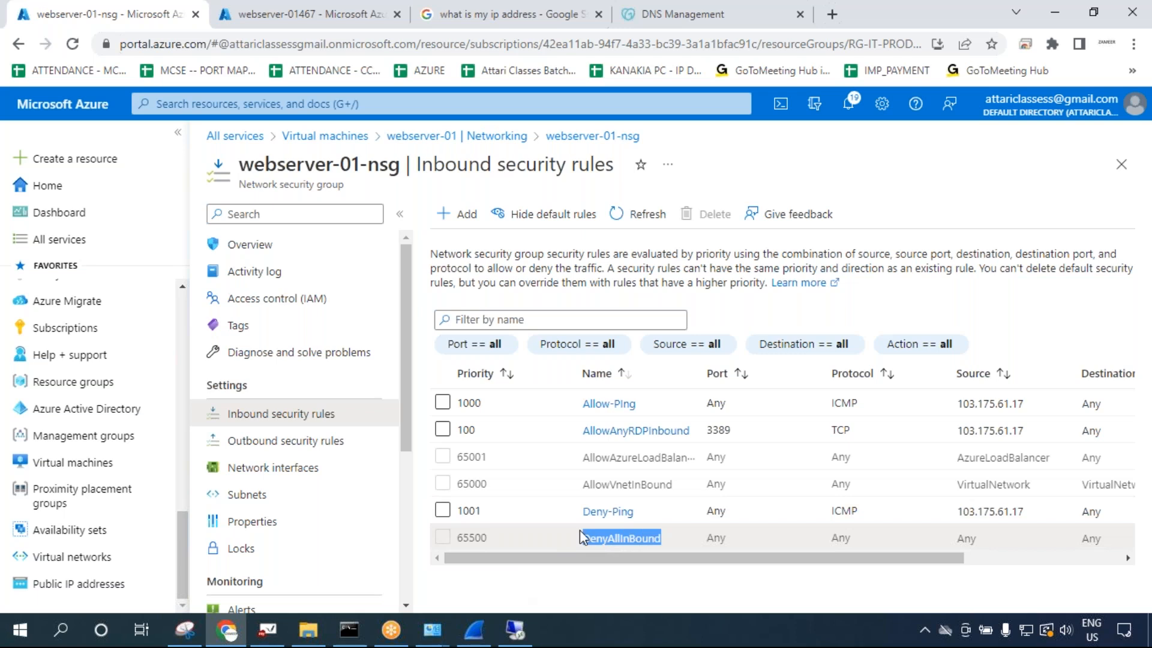
pyautogui.click(350, 641)
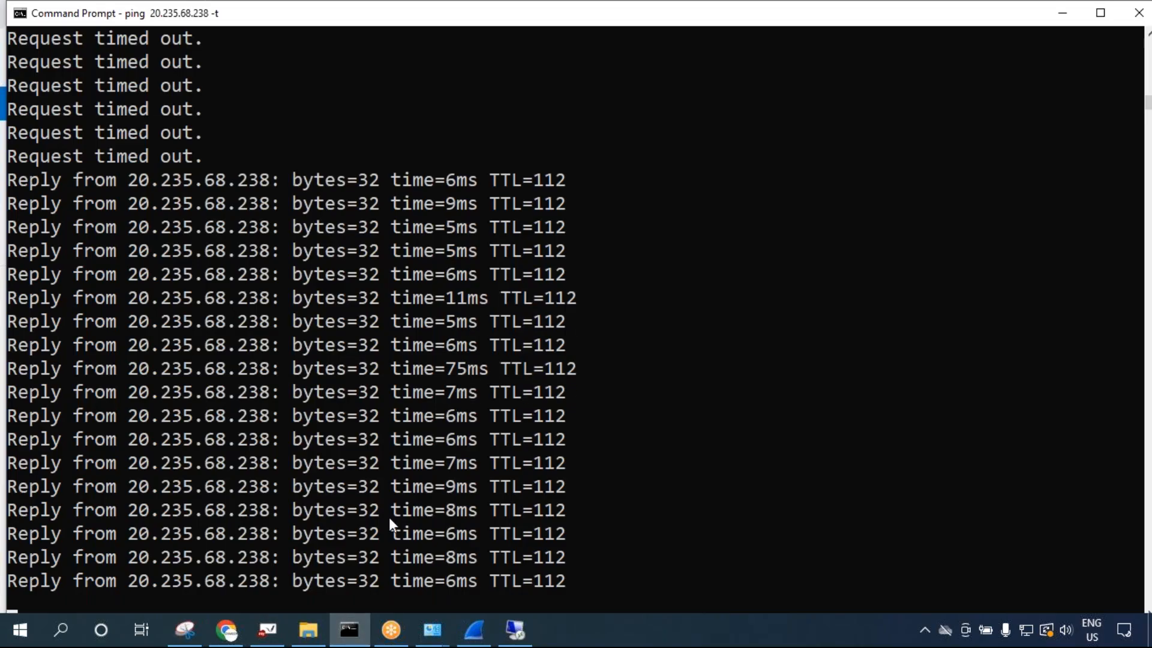
pyautogui.hotkey('alt', 'Tab')
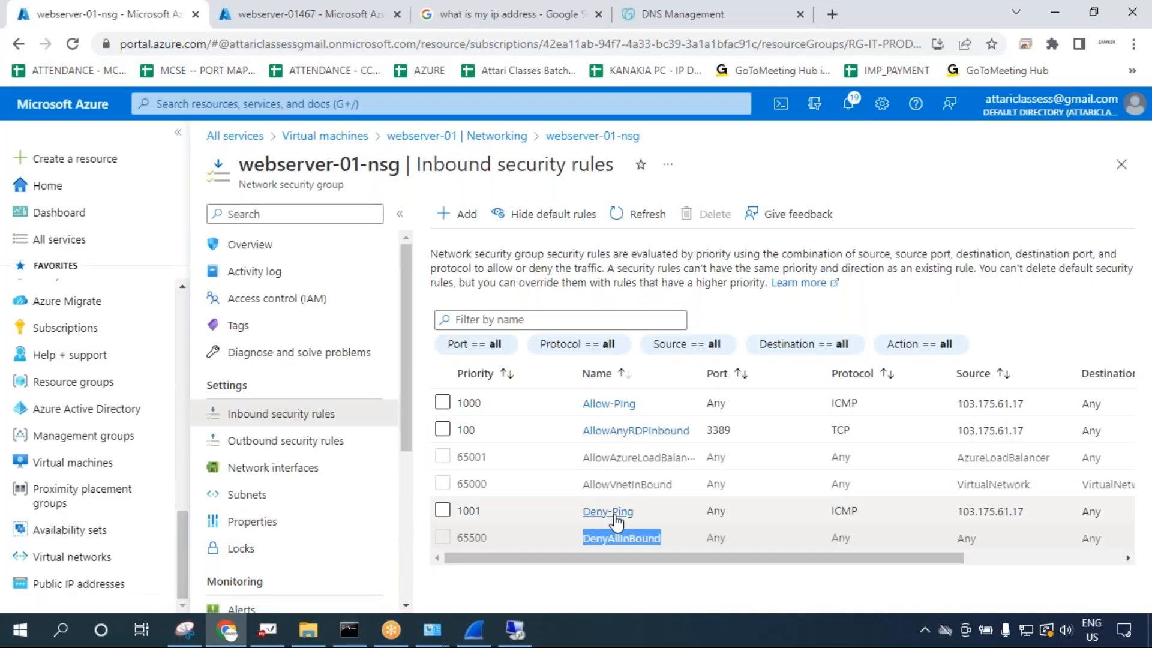
pyautogui.moveTo(639, 515); pyautogui.dragTo(577, 518)
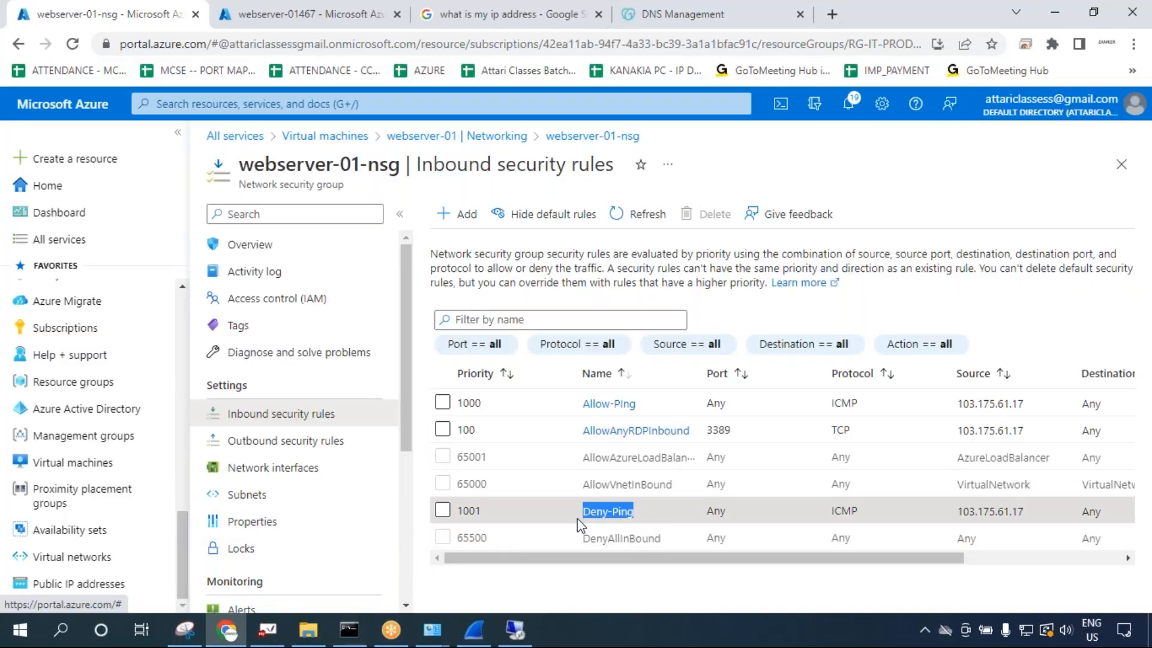
pyautogui.doubleClick(474, 513)
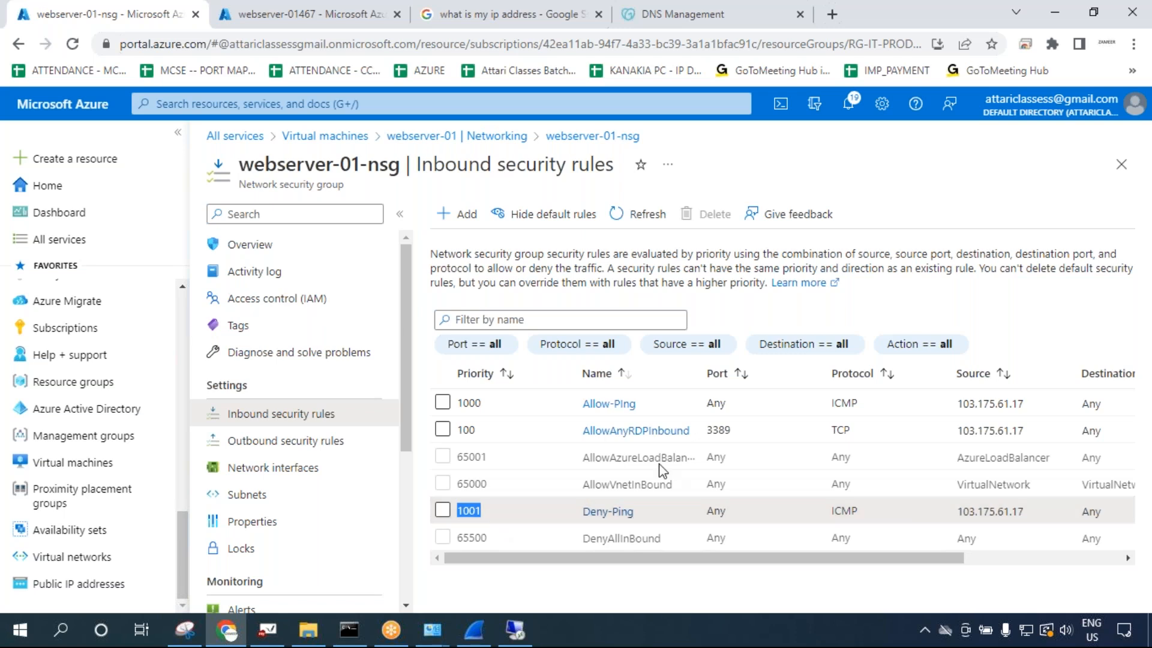
pyautogui.moveTo(638, 405); pyautogui.dragTo(455, 414)
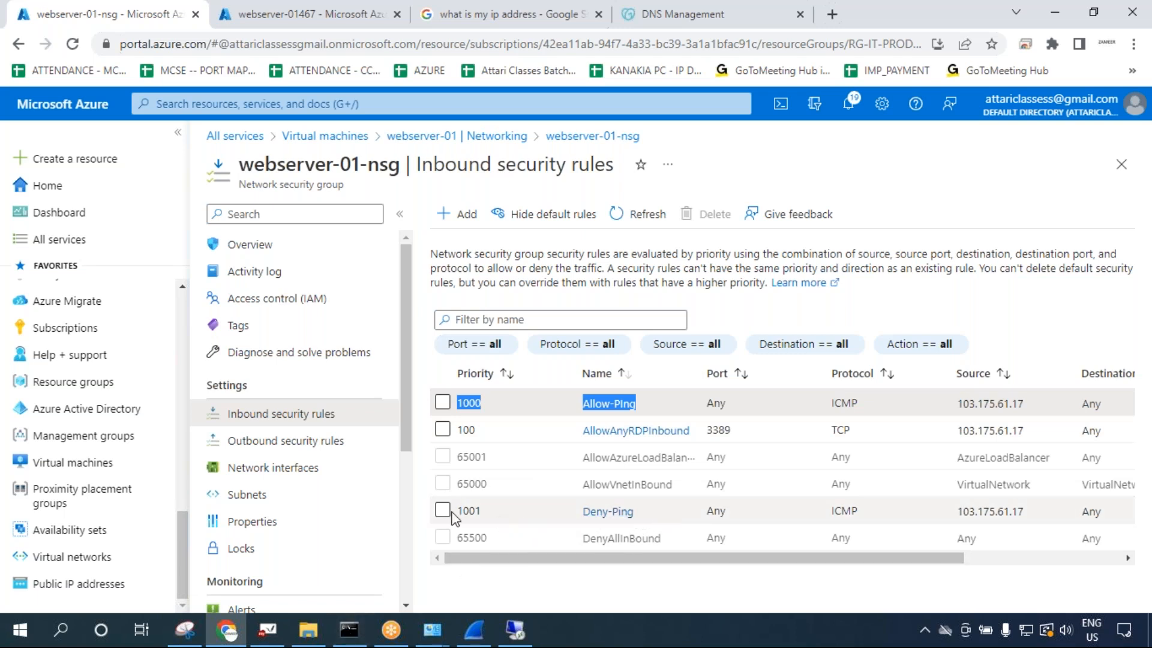
# Delete the Deny-Ping rule from the inbound security rules of webserver-01-nsg.
pyautogui.click(469, 515)
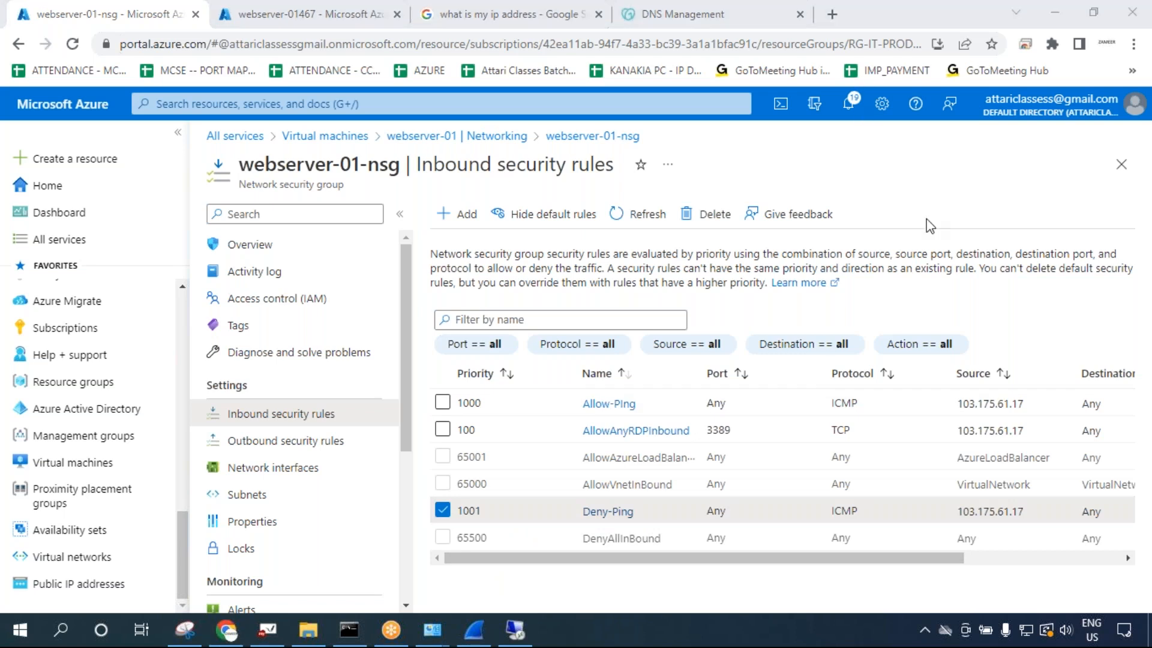
pyautogui.click(608, 512)
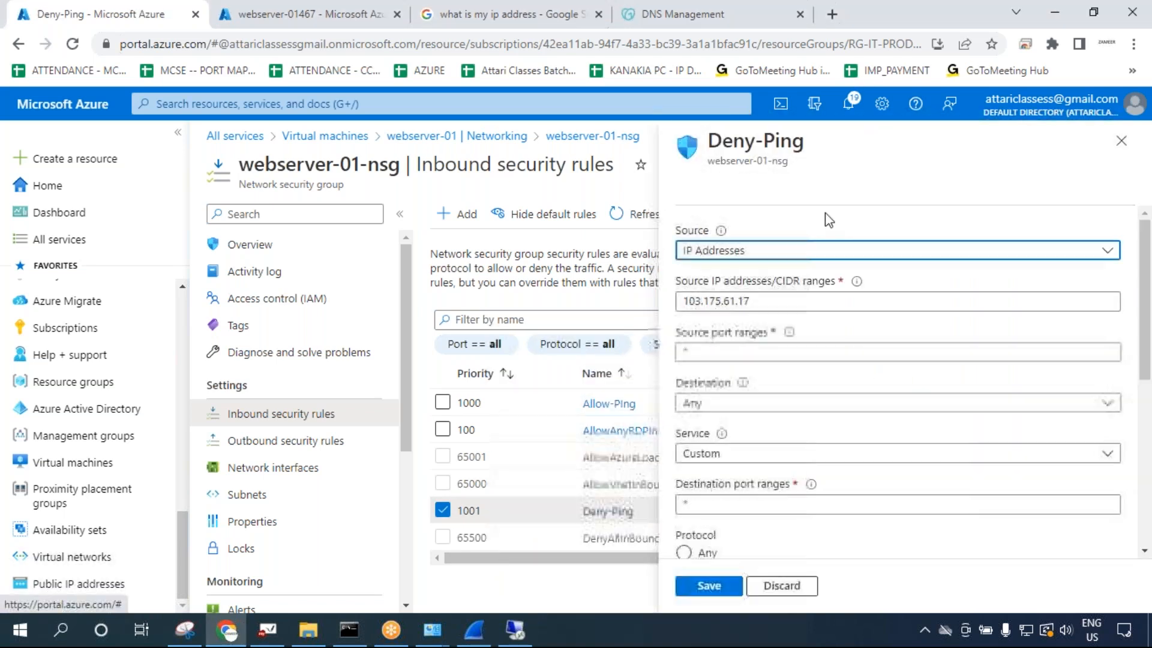
pyautogui.moveTo(1146, 369)
pyautogui.mouseDown()
pyautogui.moveTo(1146, 540)
pyautogui.moveTo(1146, 378)
pyautogui.mouseUp()
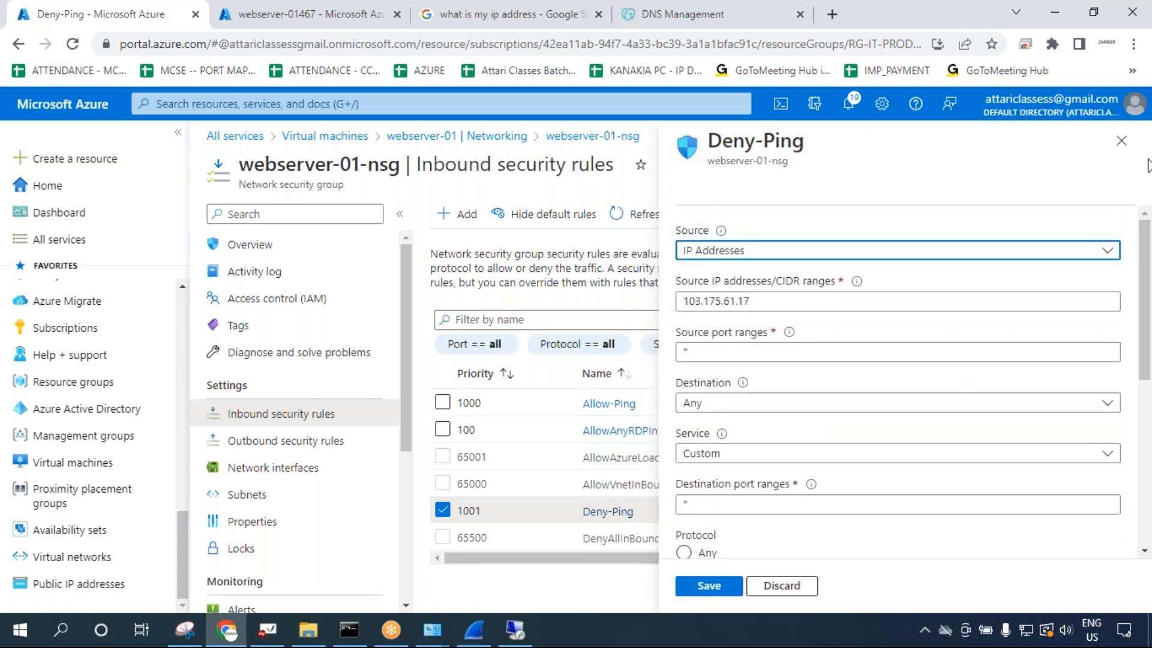
pyautogui.click(1121, 142)
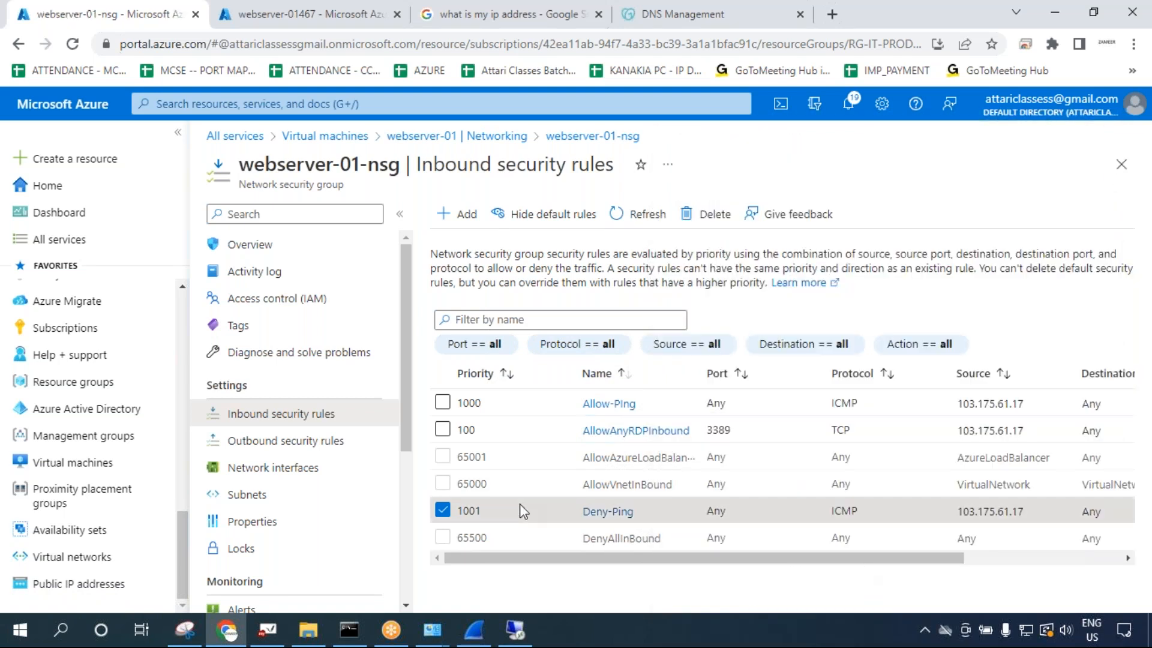
pyautogui.moveTo(862, 558); pyautogui.dragTo(1020, 558)
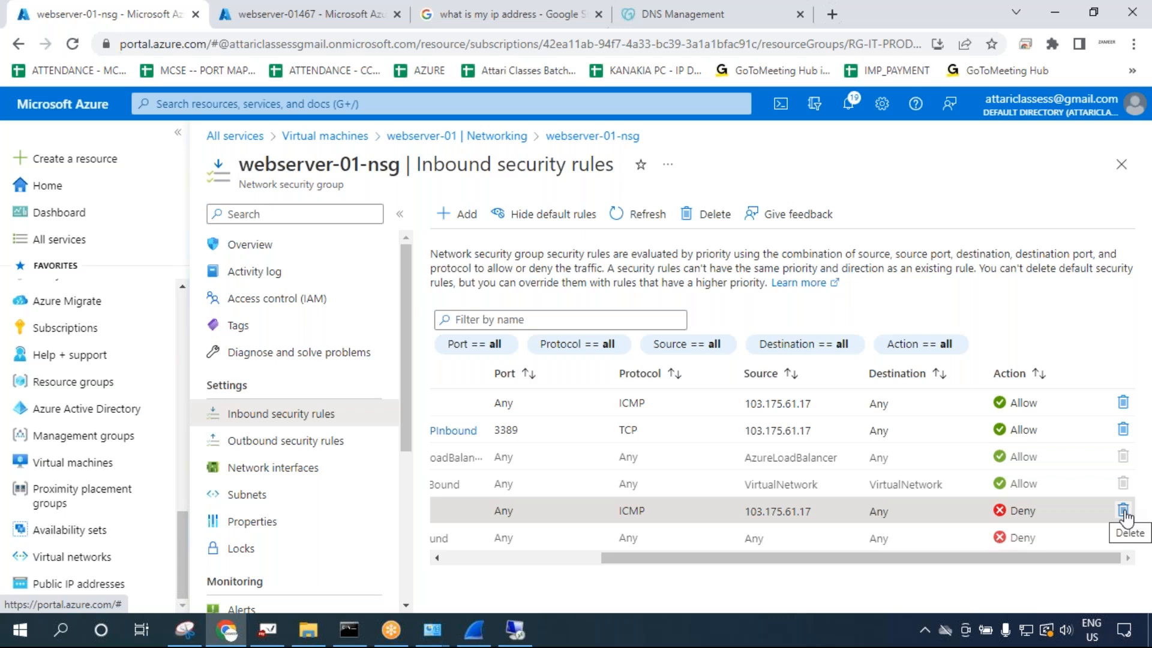
pyautogui.click(1124, 510)
pyautogui.click(465, 305)
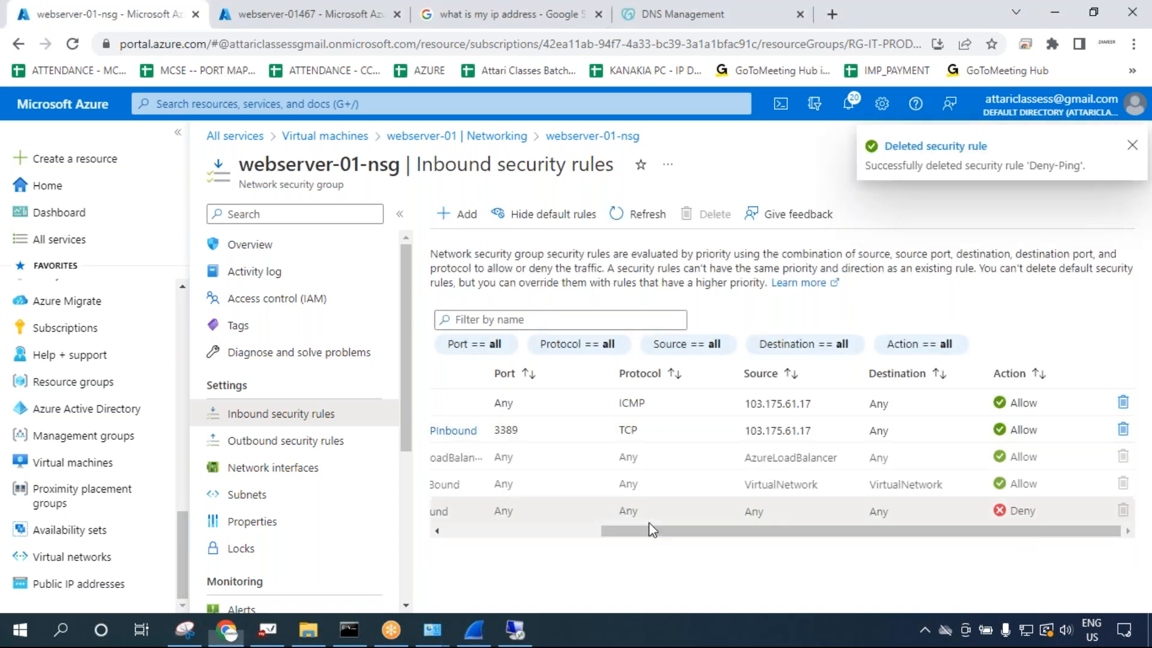
# Examine the remaining inbound rules, especially the priority and action of the default DenyAllInBound rule.
pyautogui.moveTo(649, 522); pyautogui.dragTo(520, 536)
pyautogui.click(517, 530)
pyautogui.click(645, 593)
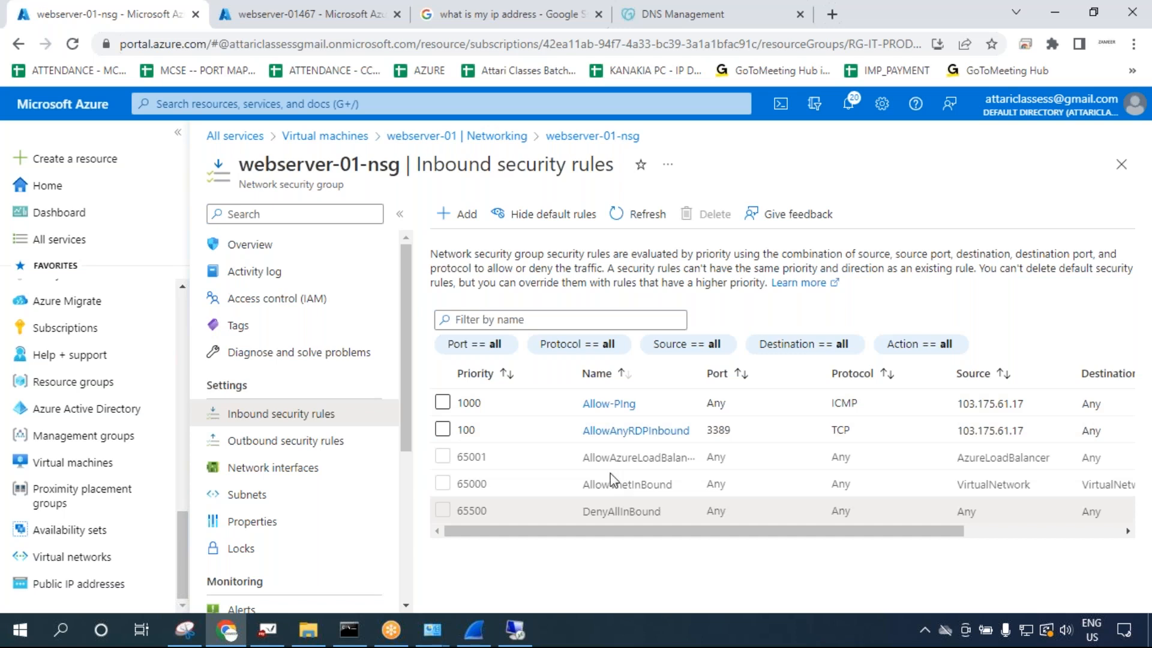
pyautogui.click(855, 73)
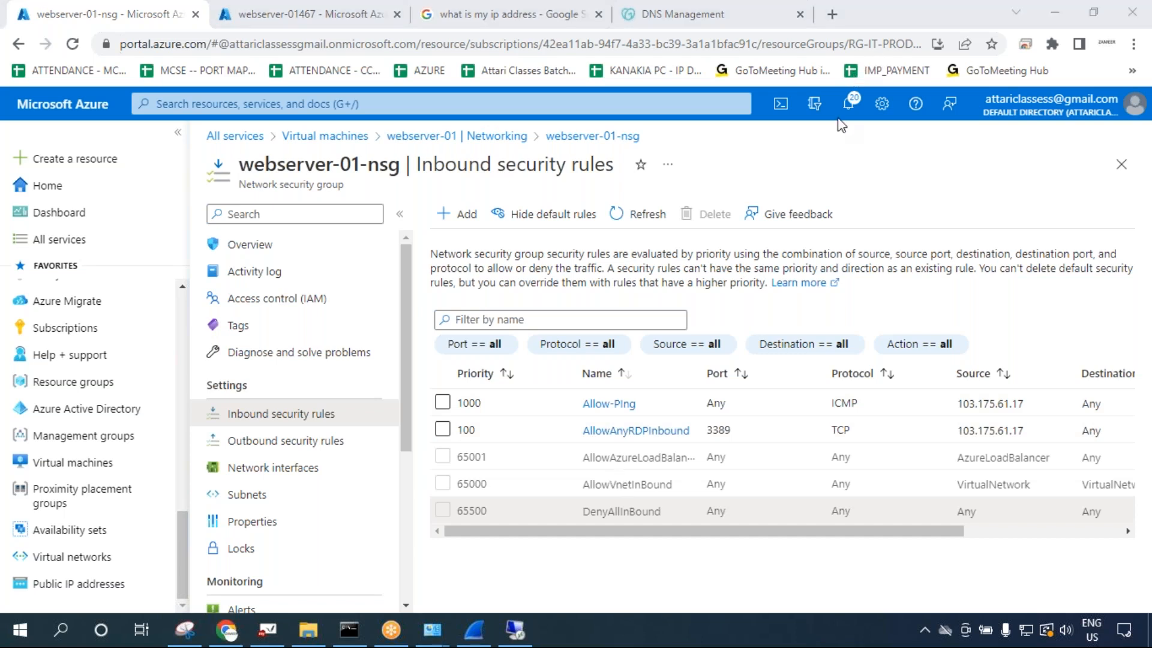
pyautogui.click(567, 463)
pyautogui.moveTo(591, 511); pyautogui.dragTo(662, 516)
pyautogui.moveTo(583, 532); pyautogui.dragTo(885, 535)
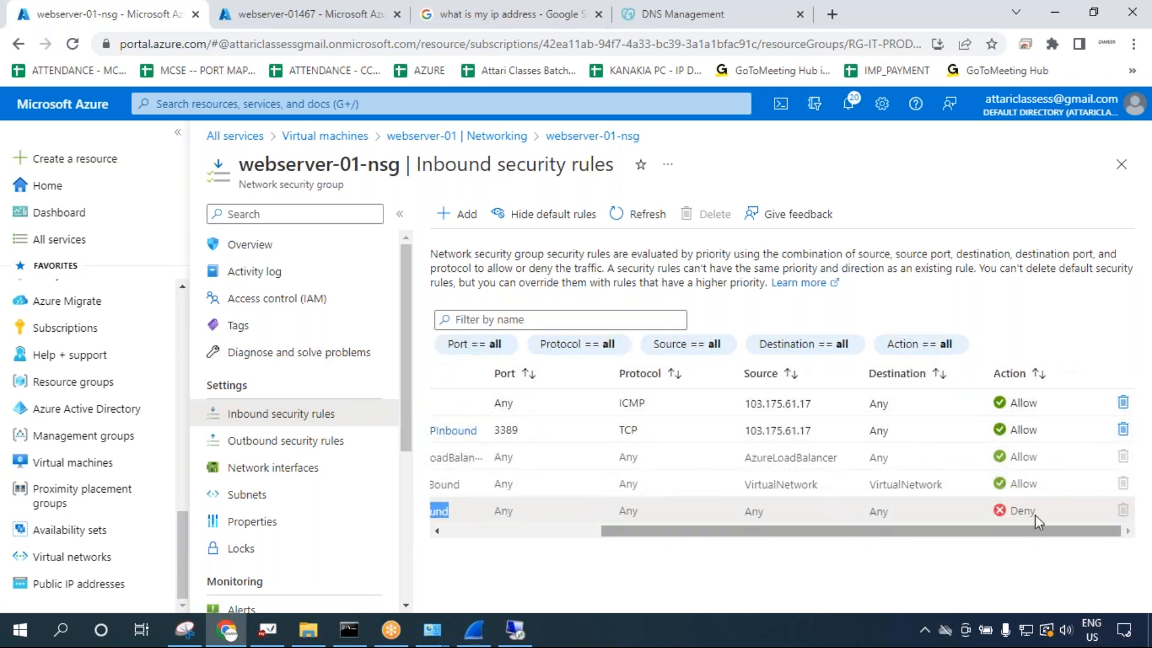
pyautogui.moveTo(1080, 533); pyautogui.dragTo(585, 549)
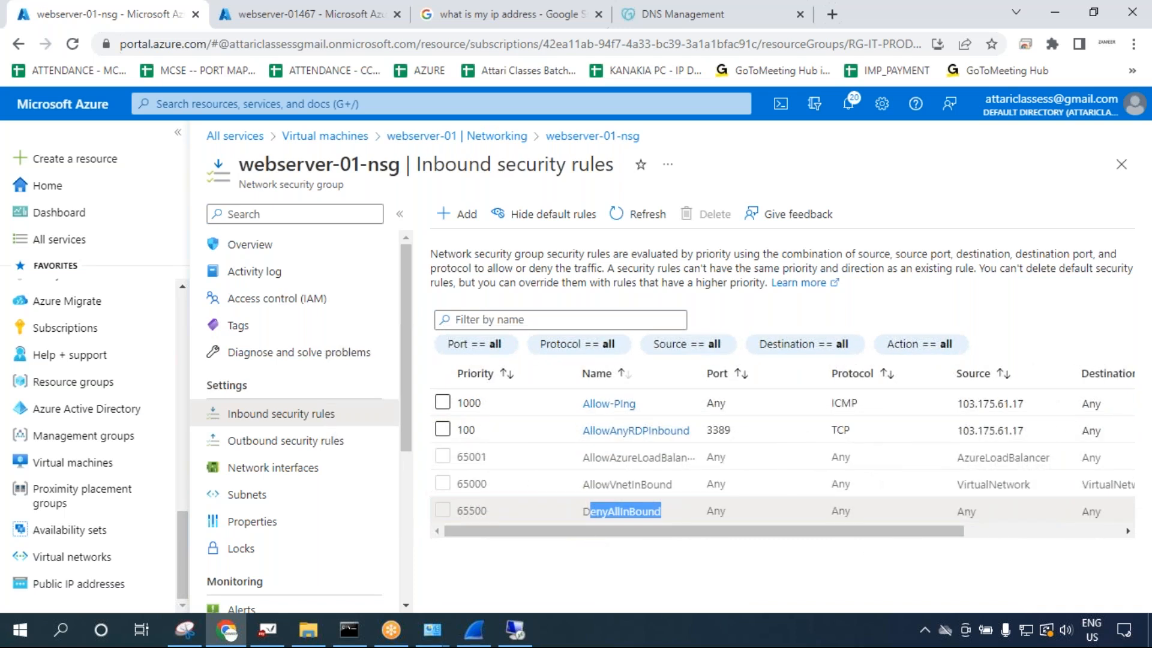
pyautogui.click(345, 20)
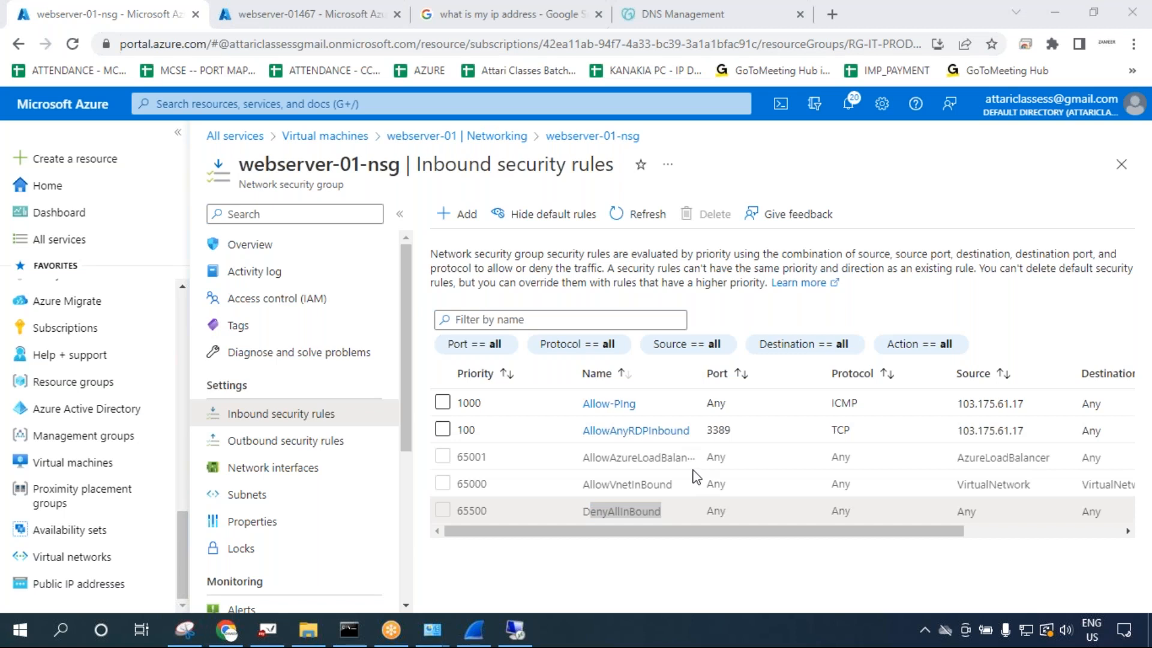
pyautogui.doubleClick(611, 510)
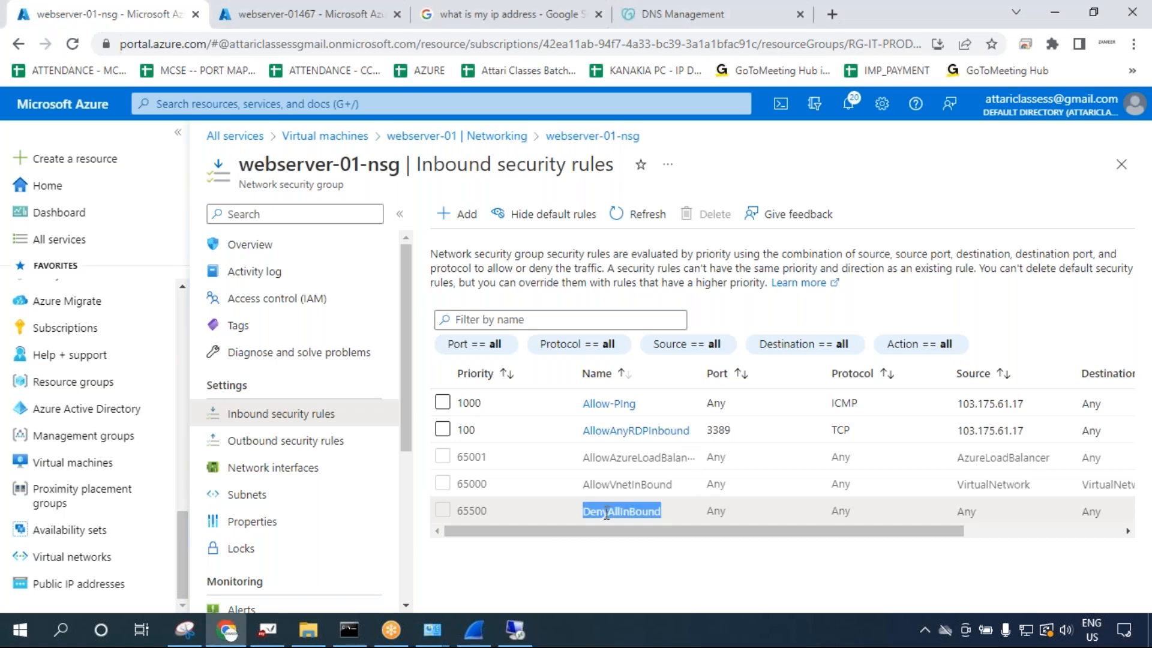
# Switch to the whiteboard, erase the 1000 and 1001 rows and the Bottom label, and redraw the column lines in red.
pyautogui.click(268, 630)
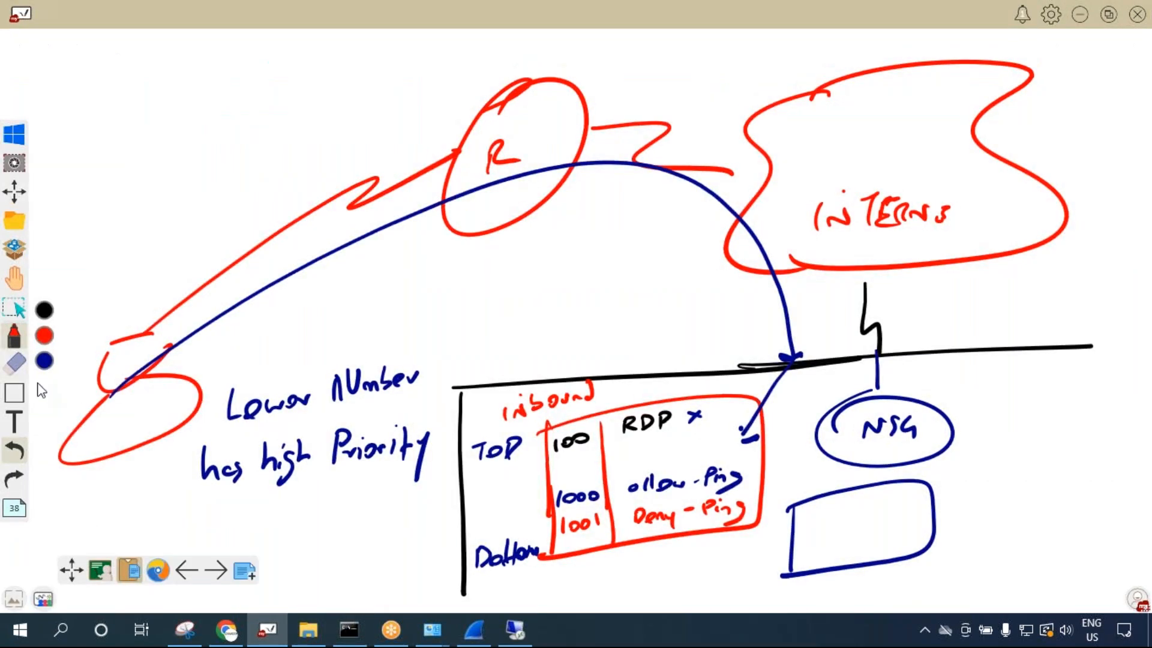
pyautogui.click(14, 363)
pyautogui.moveTo(504, 564)
pyautogui.mouseDown()
pyautogui.moveTo(594, 496)
pyautogui.moveTo(733, 508)
pyautogui.moveTo(689, 491)
pyautogui.moveTo(542, 492)
pyautogui.mouseUp()
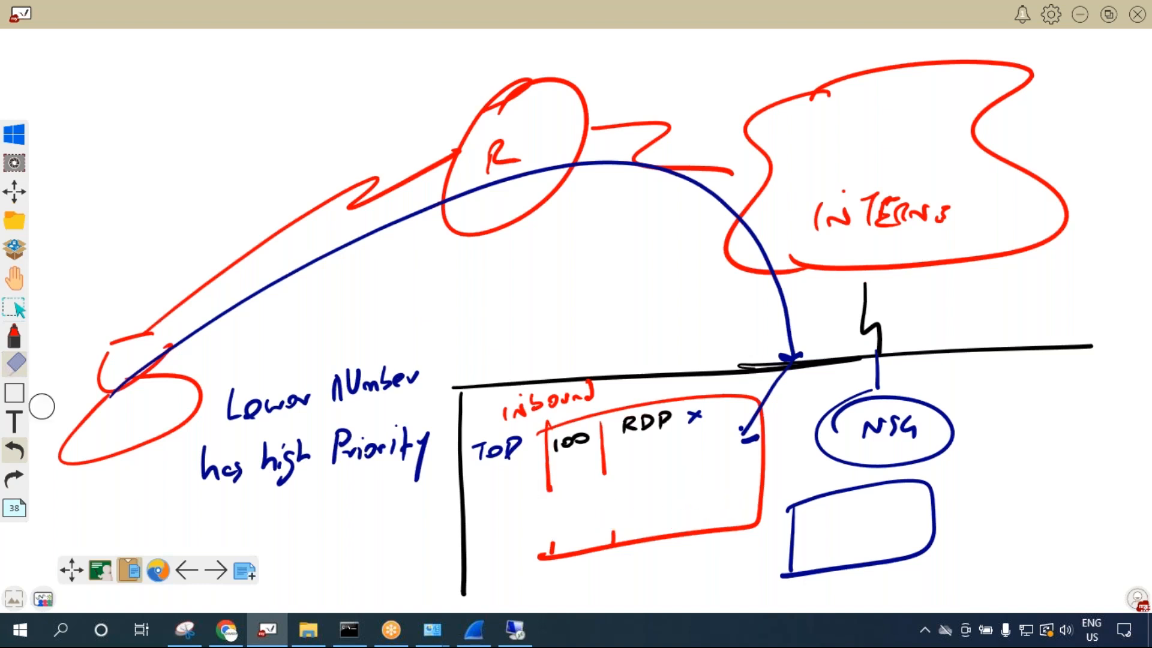
pyautogui.click(13, 336)
pyautogui.moveTo(601, 473); pyautogui.dragTo(611, 547)
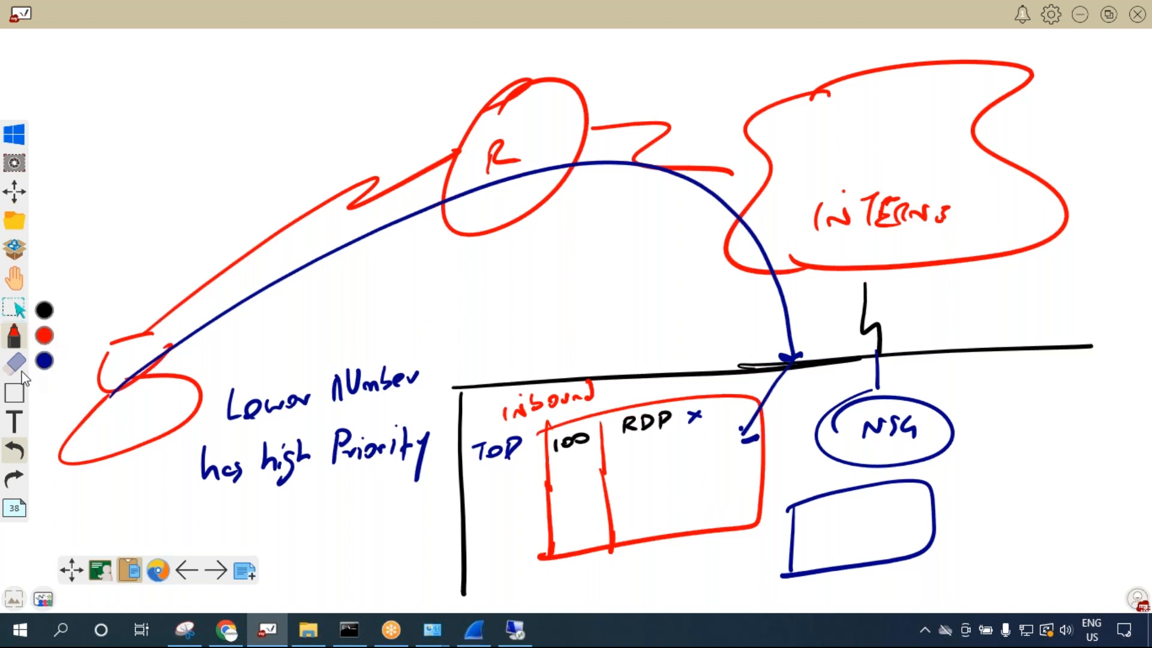
# Write a 1000 Ping-allow row in black beneath the RDP row of the inbound table.
pyautogui.hotkey('alt', 'Tab')
pyautogui.hotkey('alt', 'Tab')
pyautogui.click(46, 312)
pyautogui.moveTo(553, 470)
pyautogui.mouseDown()
pyautogui.moveTo(554, 483)
pyautogui.moveTo(564, 473)
pyautogui.mouseUp()
pyautogui.moveTo(569, 474); pyautogui.dragTo(581, 474)
pyautogui.moveTo(584, 472)
pyautogui.mouseDown()
pyautogui.moveTo(621, 483)
pyautogui.moveTo(643, 471)
pyautogui.mouseUp()
pyautogui.moveTo(647, 462)
pyautogui.mouseDown()
pyautogui.moveTo(662, 459)
pyautogui.moveTo(656, 475)
pyautogui.mouseUp()
pyautogui.moveTo(690, 462); pyautogui.dragTo(708, 461)
pyautogui.moveTo(713, 441); pyautogui.dragTo(718, 461)
pyautogui.moveTo(721, 453); pyautogui.dragTo(744, 450)
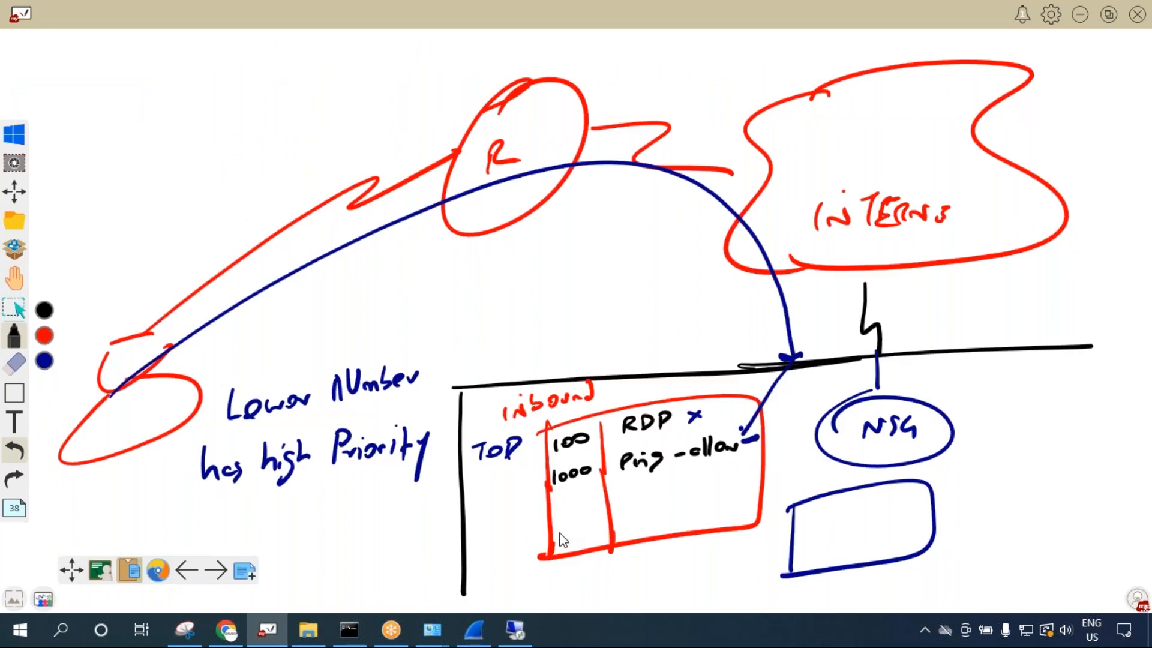
# Write a 65500 Deny all row in black as the last entry of the inbound table.
pyautogui.moveTo(563, 528); pyautogui.dragTo(603, 530)
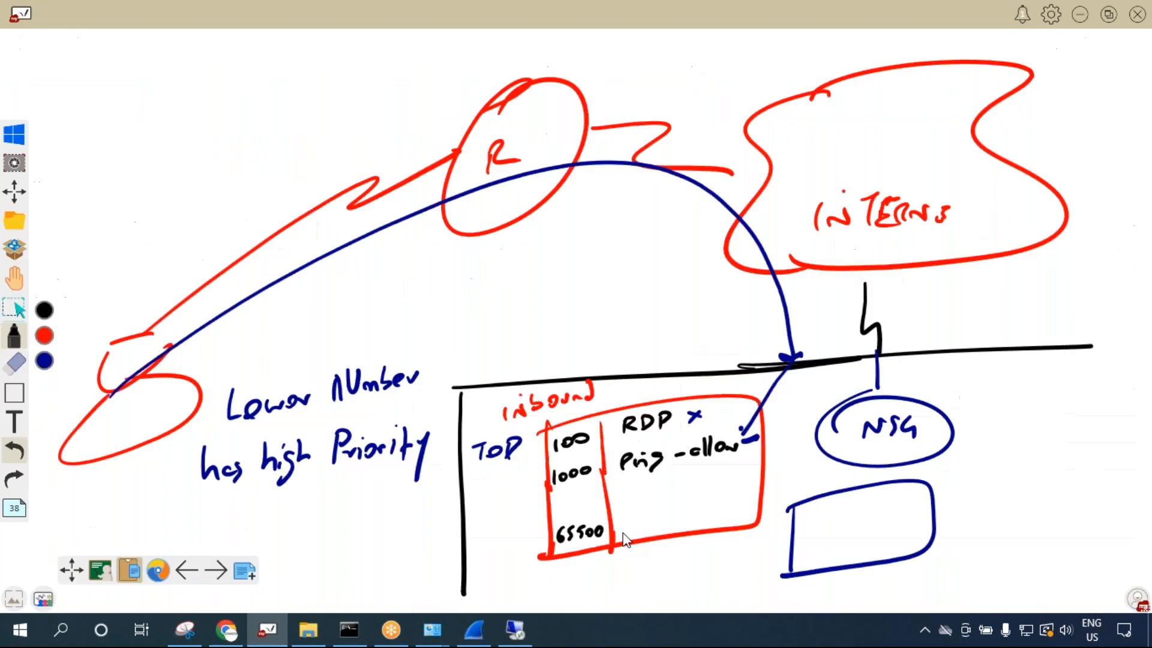
pyautogui.moveTo(622, 540); pyautogui.dragTo(646, 525)
pyautogui.moveTo(708, 508); pyautogui.dragTo(707, 529)
pyautogui.moveTo(720, 501); pyautogui.dragTo(718, 522)
# Cross out the 100 priority entry of the inbound table in red.
pyautogui.click(45, 337)
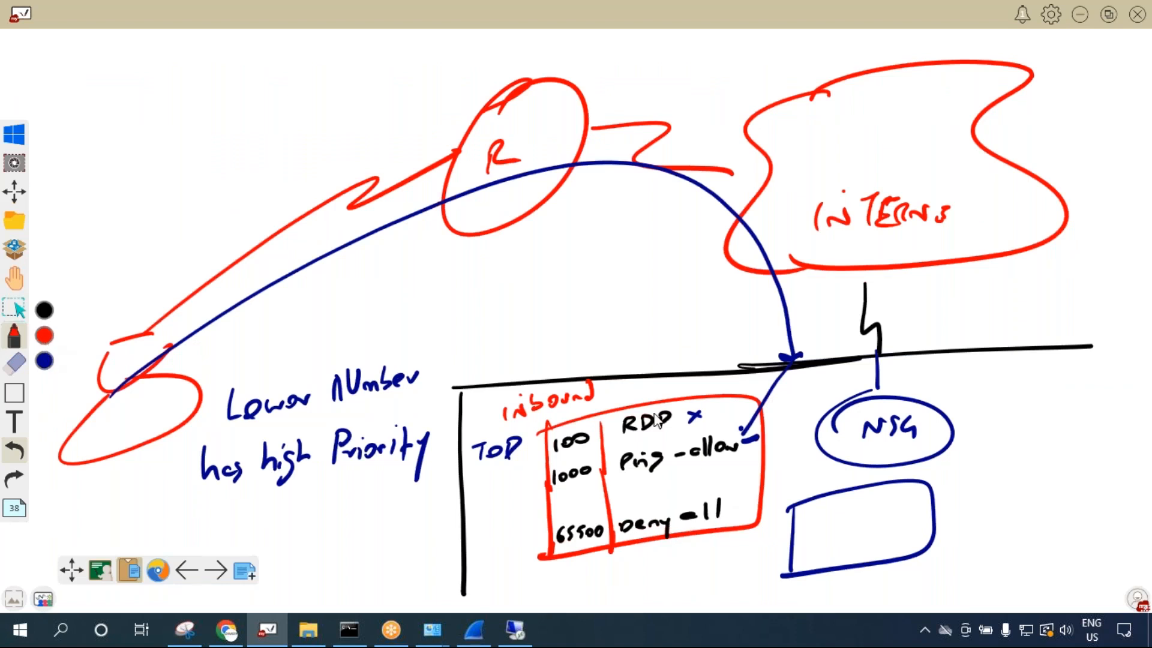
pyautogui.moveTo(557, 439)
pyautogui.mouseDown()
pyautogui.moveTo(625, 460)
pyautogui.moveTo(577, 466)
pyautogui.mouseUp()
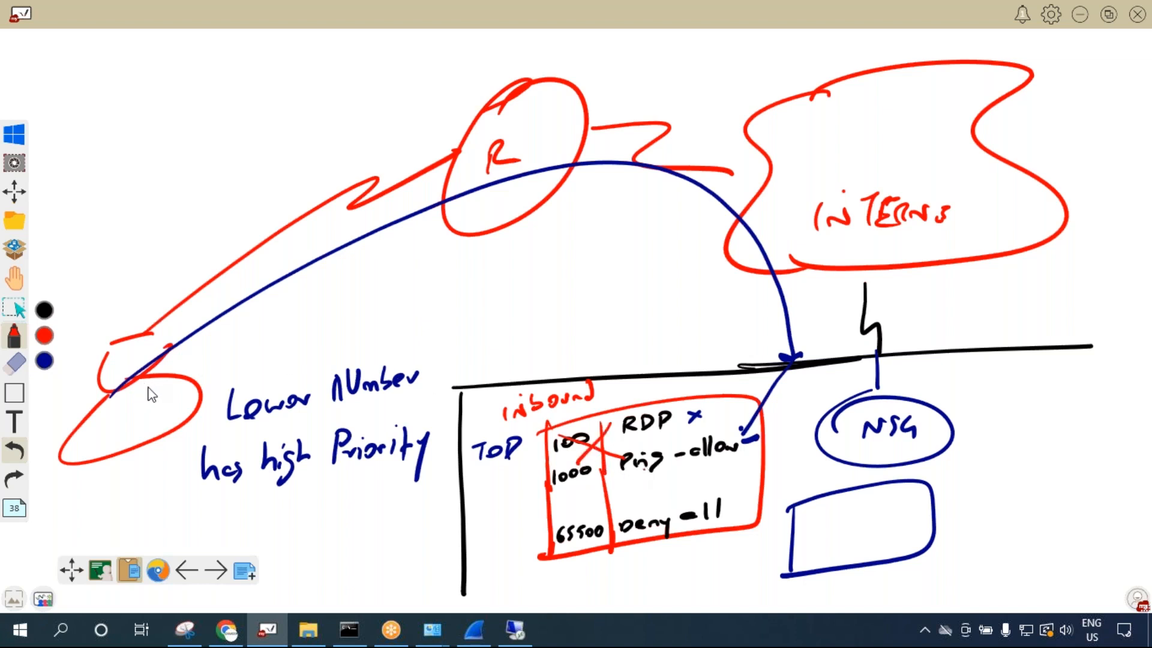
# Circle the 65500 Deny all row in red, and undo that circle and the red cross over the 100 entry.
pyautogui.moveTo(720, 487)
pyautogui.mouseDown()
pyautogui.moveTo(737, 517)
pyautogui.moveTo(654, 499)
pyautogui.mouseUp()
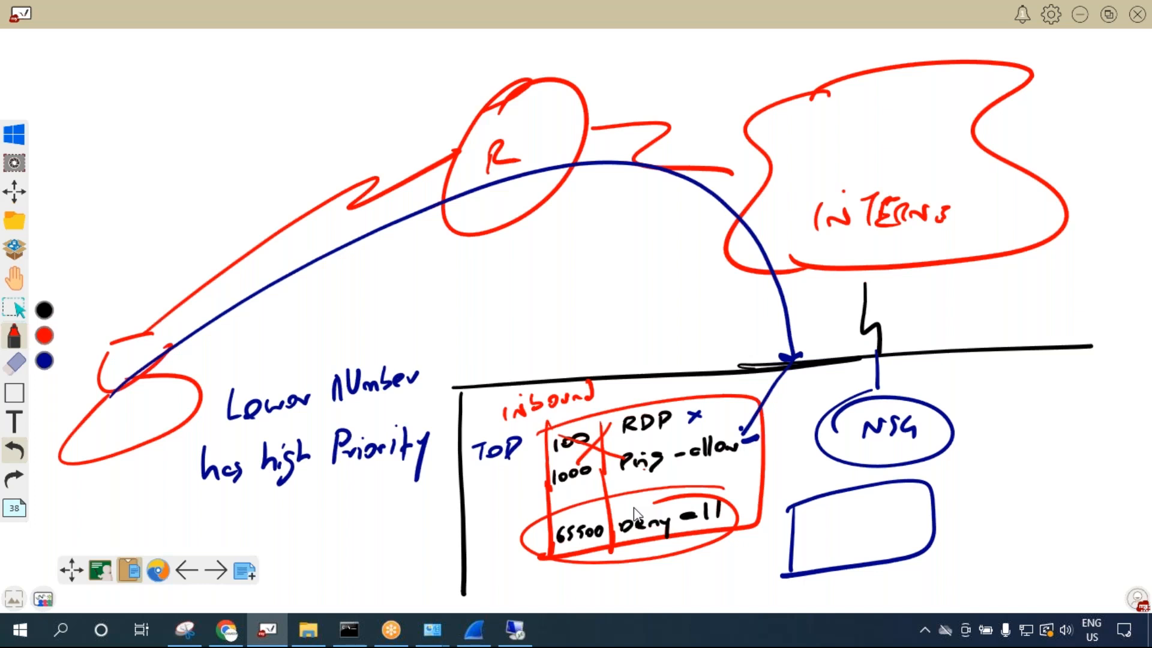
pyautogui.click(15, 452)
pyautogui.click(14, 451)
pyautogui.click(14, 451)
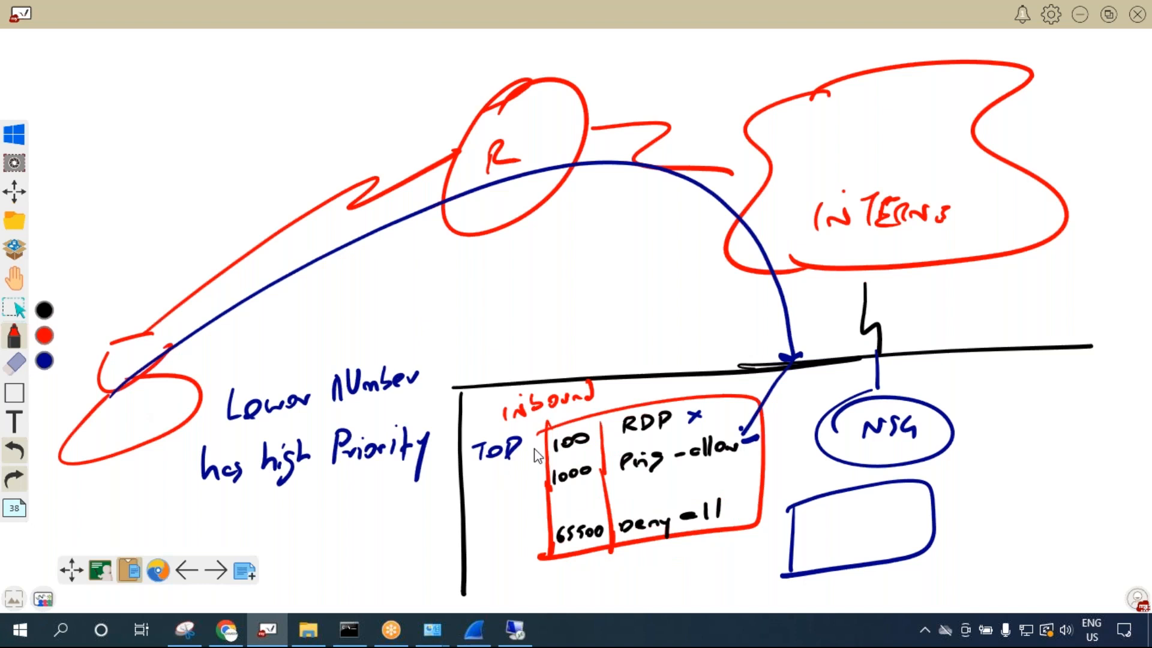
# Strike through the RDP and Ping-allow rows in red and trace the traffic path from the client down to the 65500 row.
pyautogui.moveTo(555, 441); pyautogui.dragTo(720, 411)
pyautogui.moveTo(551, 468); pyautogui.dragTo(752, 437)
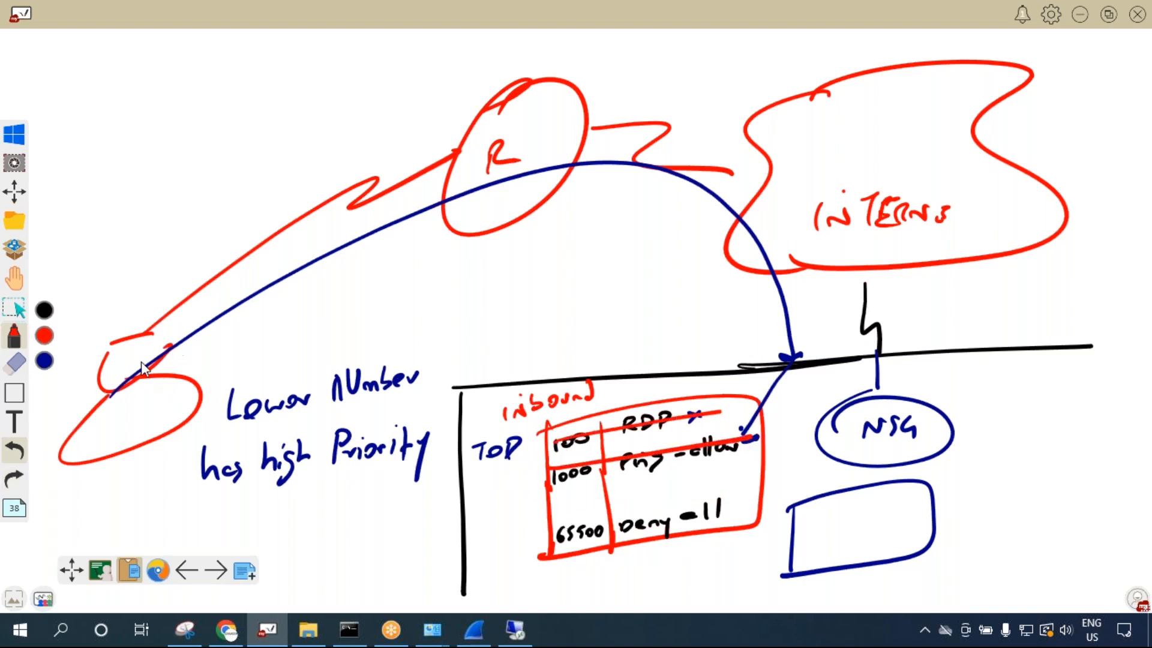
pyautogui.moveTo(159, 351); pyautogui.dragTo(416, 209)
pyautogui.moveTo(486, 192)
pyautogui.mouseDown()
pyautogui.moveTo(687, 275)
pyautogui.moveTo(658, 347)
pyautogui.moveTo(557, 425)
pyautogui.moveTo(546, 498)
pyautogui.mouseUp()
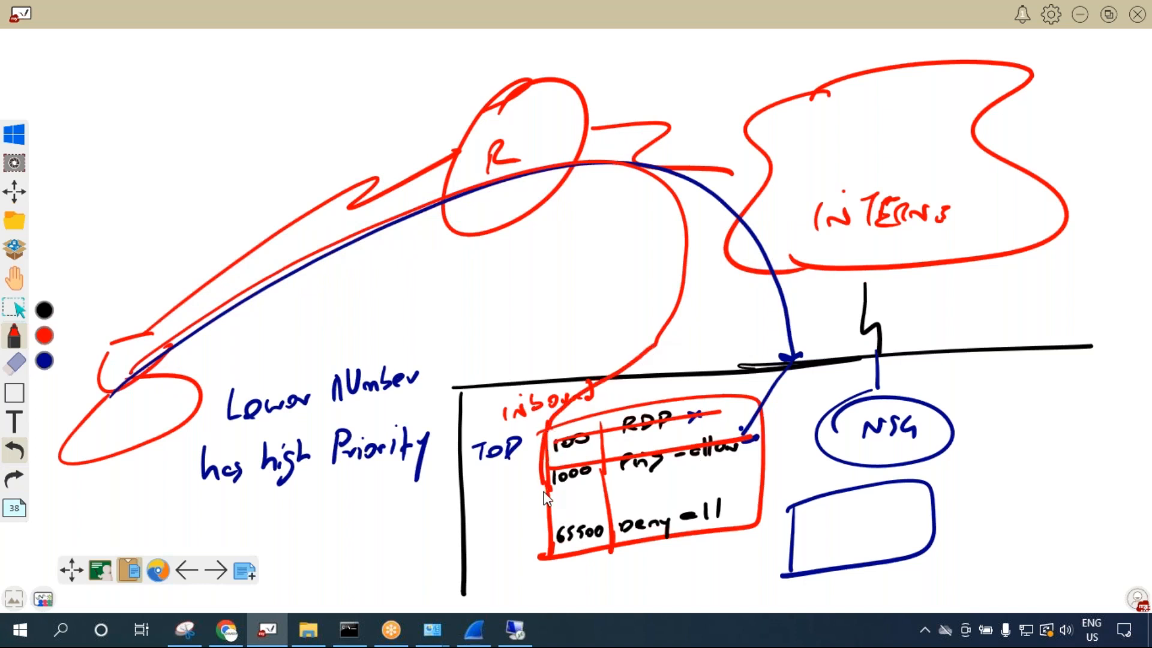
pyautogui.moveTo(548, 542)
pyautogui.mouseDown()
pyautogui.moveTo(538, 536)
pyautogui.moveTo(757, 487)
pyautogui.moveTo(521, 543)
pyautogui.mouseUp()
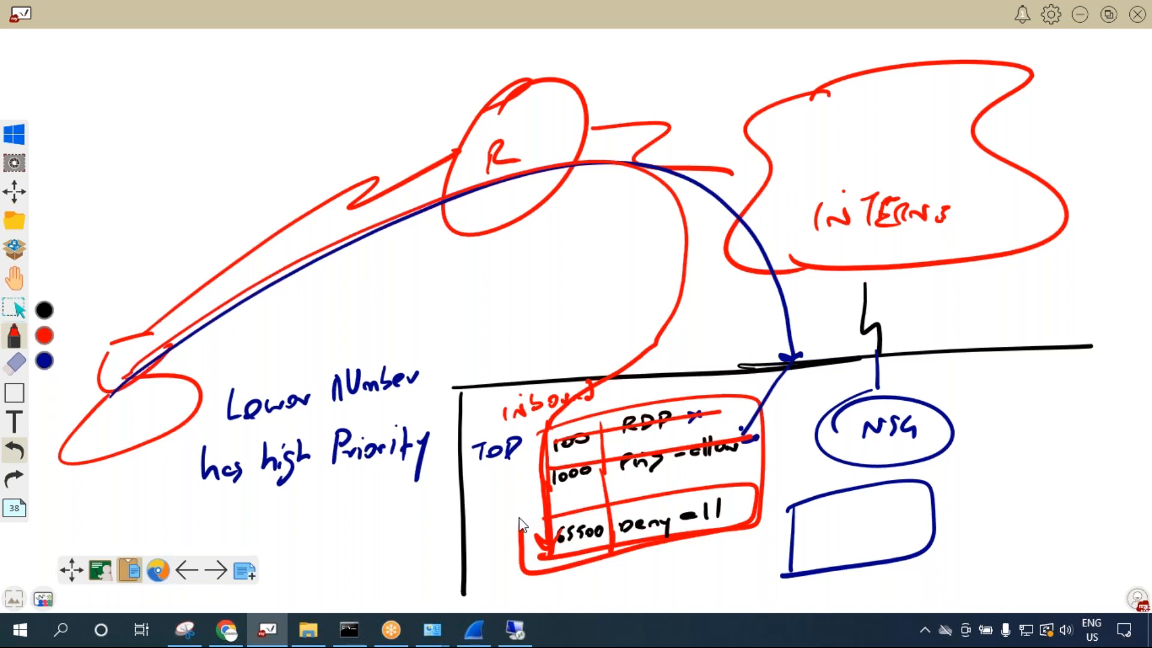
# Undo the red row strikes and the traced traffic path.
pyautogui.hotkey('ctrl', 'z')
pyautogui.hotkey('ctrl', 'z')
pyautogui.hotkey('ctrl', 'z')
pyautogui.hotkey('ctrl', 'z')
pyautogui.hotkey('ctrl', 'z')
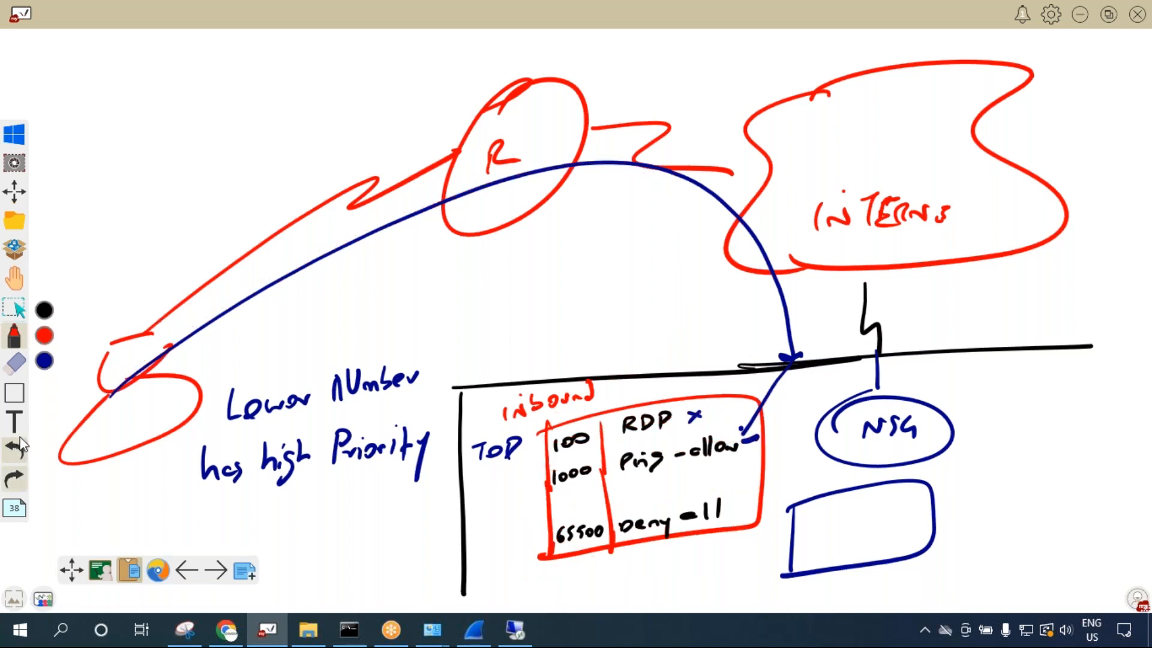
# Mark the 65500 Deny all row with a red tick beside it and a red line above it.
pyautogui.moveTo(516, 547); pyautogui.dragTo(546, 539)
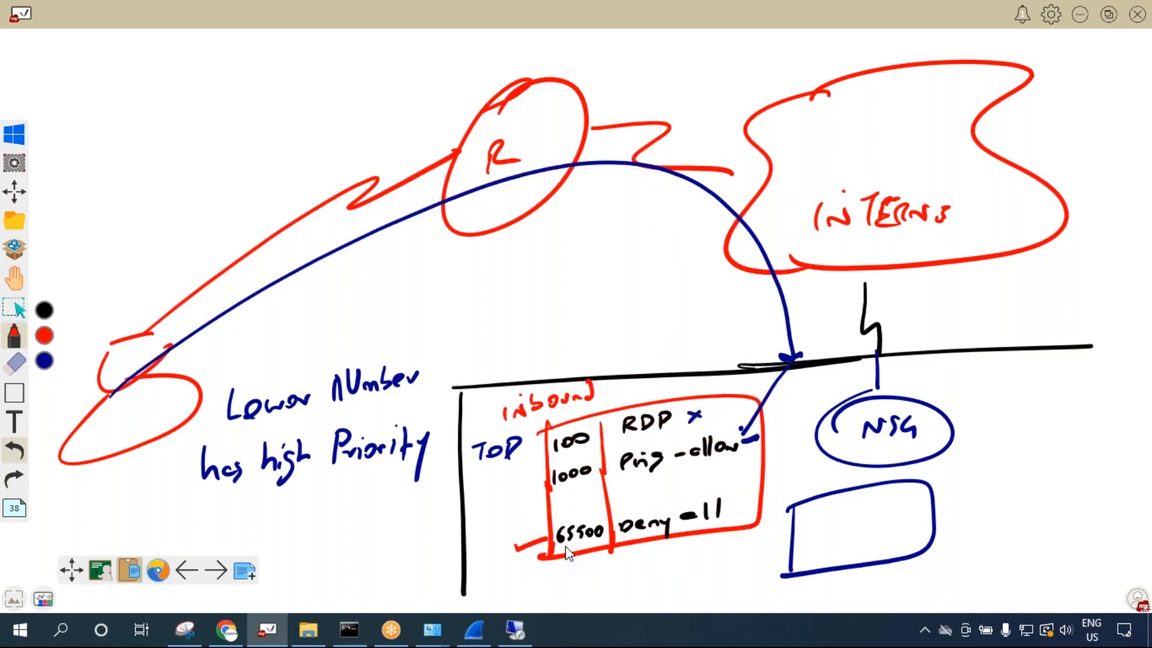
pyautogui.moveTo(547, 523); pyautogui.dragTo(750, 491)
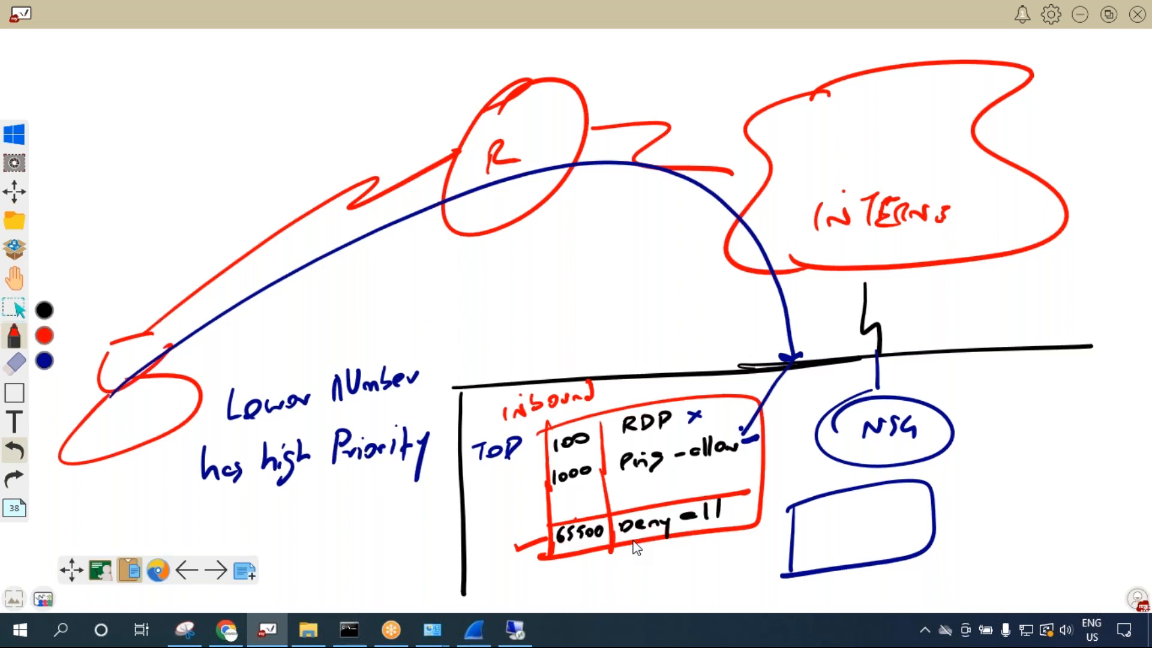
# Switch to the Azure portal and highlight the 65001 load balancer rule's name and its AzureLoadBalancer source.
pyautogui.hotkey('alt', 'Tab')
pyautogui.moveTo(582, 458); pyautogui.dragTo(696, 460)
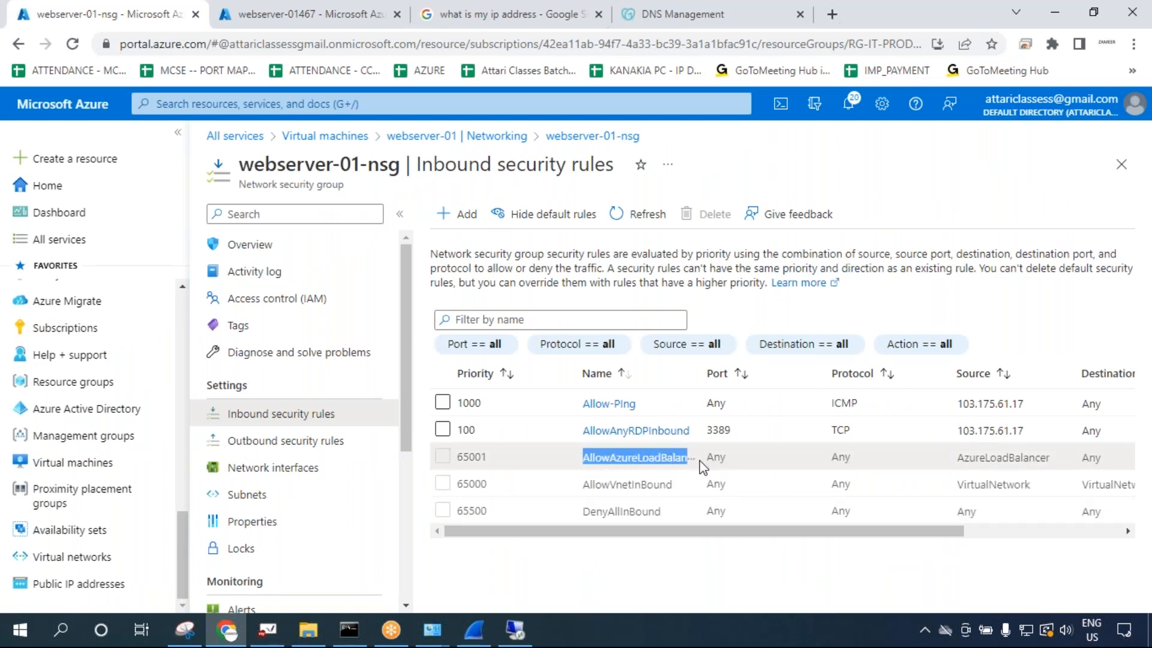
pyautogui.click(849, 69)
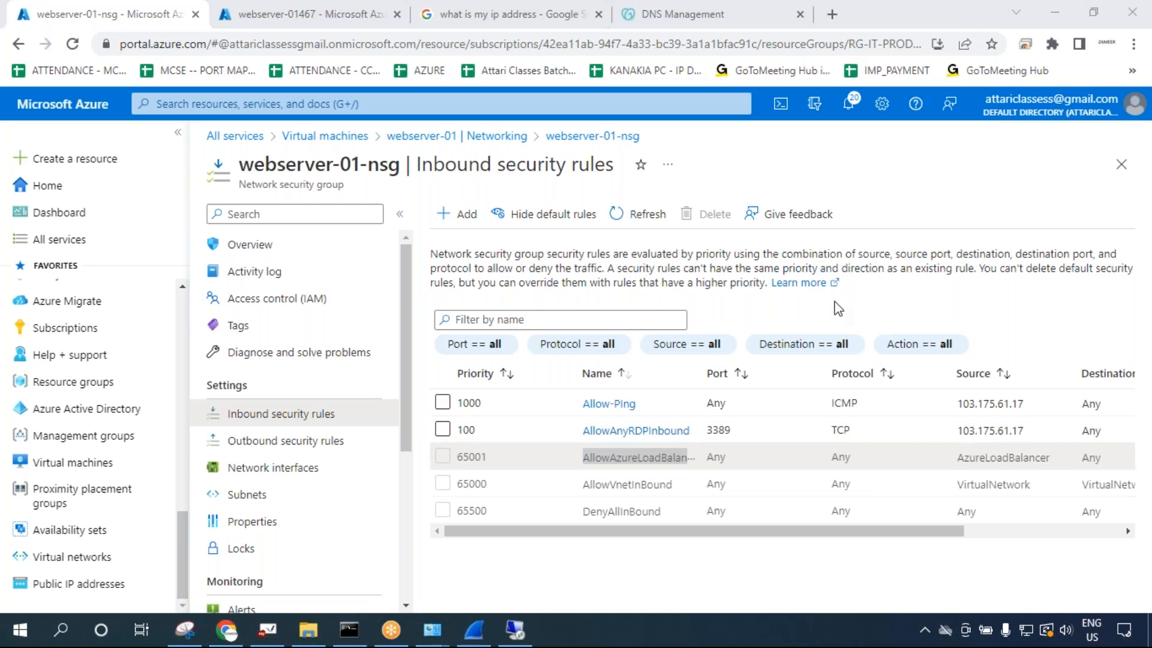
pyautogui.moveTo(959, 457); pyautogui.dragTo(1053, 460)
# Switch to the whiteboard, add a blank page, and draw a black box divided vertically into two columns.
pyautogui.hotkey('alt', 'Tab')
pyautogui.click(12, 514)
pyautogui.click(71, 538)
pyautogui.click(46, 311)
pyautogui.moveTo(418, 242)
pyautogui.mouseDown()
pyautogui.moveTo(401, 450)
pyautogui.moveTo(666, 219)
pyautogui.moveTo(904, 373)
pyautogui.moveTo(397, 457)
pyautogui.mouseUp()
pyautogui.moveTo(656, 221); pyautogui.dragTo(637, 441)
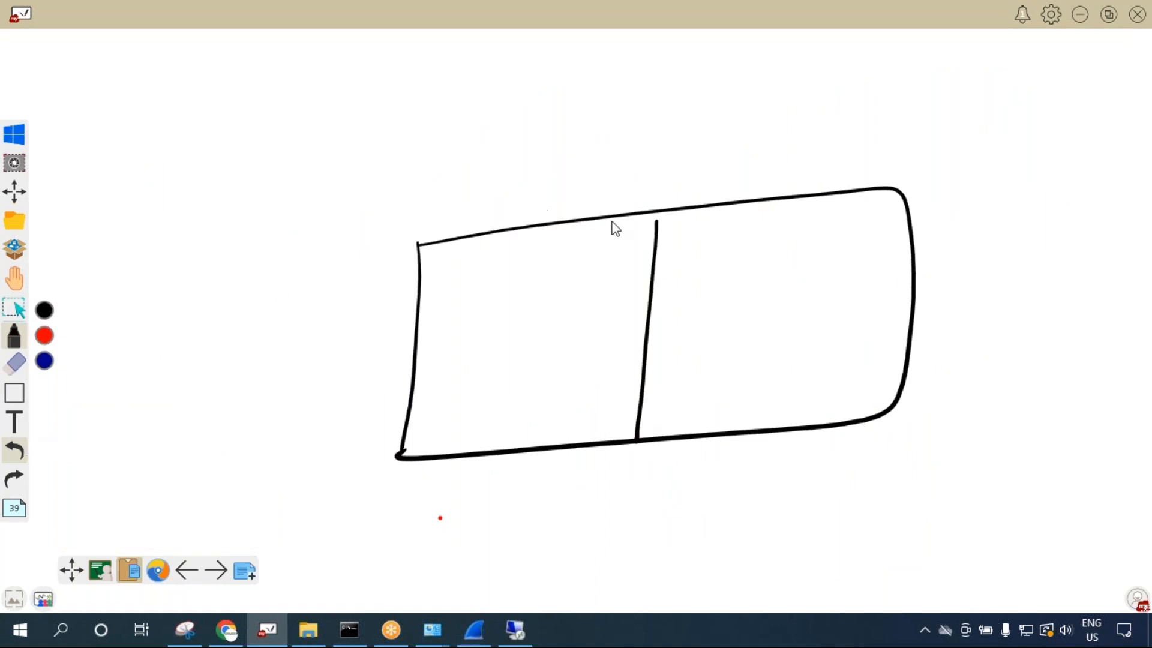
# Draw a header line across the box and label the two columns AZ-1 and AZ-2 in black.
pyautogui.moveTo(426, 295); pyautogui.dragTo(883, 246)
pyautogui.moveTo(493, 251)
pyautogui.mouseDown()
pyautogui.moveTo(498, 269)
pyautogui.moveTo(563, 252)
pyautogui.mouseUp()
pyautogui.click(22, 455)
pyautogui.moveTo(574, 239); pyautogui.dragTo(575, 259)
pyautogui.moveTo(744, 252); pyautogui.dragTo(792, 238)
pyautogui.moveTo(796, 234); pyautogui.dragTo(836, 230)
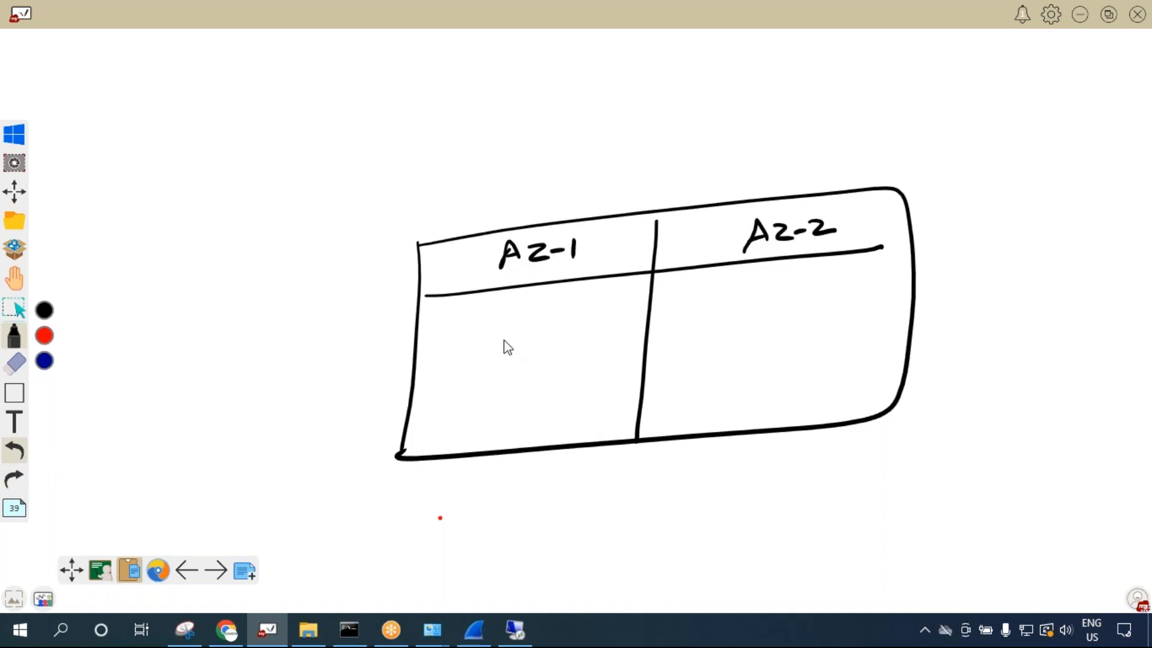
# Draw a blue server box in each column, labelled web1 under AZ-1 and web2 under AZ-2.
pyautogui.click(52, 362)
pyautogui.moveTo(497, 320); pyautogui.dragTo(496, 374)
pyautogui.moveTo(497, 320)
pyautogui.mouseDown()
pyautogui.moveTo(545, 313)
pyautogui.moveTo(497, 367)
pyautogui.mouseUp()
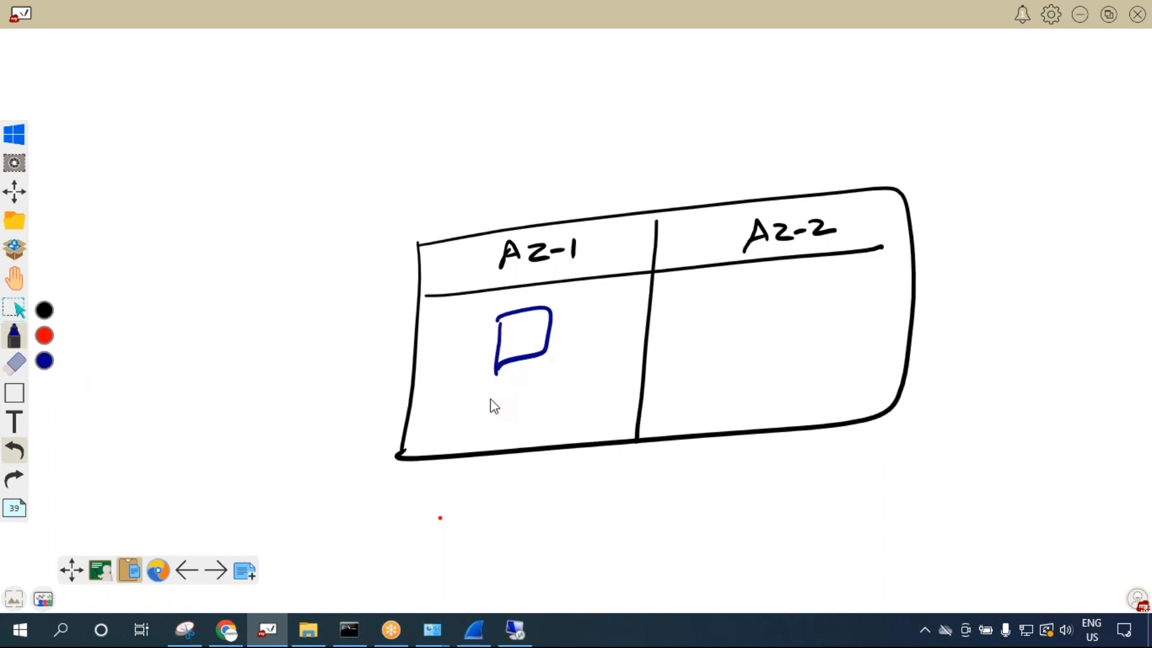
pyautogui.moveTo(438, 318); pyautogui.dragTo(460, 327)
pyautogui.moveTo(463, 309); pyautogui.dragTo(470, 327)
pyautogui.moveTo(476, 311); pyautogui.dragTo(476, 329)
pyautogui.moveTo(766, 305); pyautogui.dragTo(763, 337)
pyautogui.moveTo(758, 276); pyautogui.dragTo(798, 283)
pyautogui.moveTo(811, 273); pyautogui.dragTo(833, 277)
# Write the address 192.168.0.4 in blue beneath the web1 box.
pyautogui.moveTo(445, 398); pyautogui.dragTo(444, 416)
pyautogui.moveTo(454, 403)
pyautogui.mouseDown()
pyautogui.moveTo(463, 396)
pyautogui.moveTo(461, 415)
pyautogui.mouseUp()
pyautogui.moveTo(468, 400); pyautogui.dragTo(512, 414)
pyautogui.moveTo(528, 392)
pyautogui.mouseDown()
pyautogui.moveTo(520, 413)
pyautogui.moveTo(530, 396)
pyautogui.mouseUp()
pyautogui.moveTo(543, 389)
pyautogui.mouseDown()
pyautogui.moveTo(540, 402)
pyautogui.moveTo(577, 398)
pyautogui.mouseUp()
pyautogui.click(555, 402)
pyautogui.moveTo(575, 384); pyautogui.dragTo(576, 408)
# Write the address 192.168.0.5 in blue beneath the web2 box.
pyautogui.moveTo(758, 366); pyautogui.dragTo(751, 390)
pyautogui.moveTo(762, 369); pyautogui.dragTo(786, 386)
pyautogui.moveTo(798, 363)
pyautogui.mouseDown()
pyautogui.moveTo(796, 385)
pyautogui.moveTo(814, 366)
pyautogui.moveTo(834, 374)
pyautogui.mouseUp()
pyautogui.moveTo(852, 363); pyautogui.dragTo(878, 378)
pyautogui.moveTo(876, 358); pyautogui.dragTo(892, 347)
# Draw a black box labelled LB above the zones and connect it with lines to the web1 and web2 boxes.
pyautogui.click(48, 333)
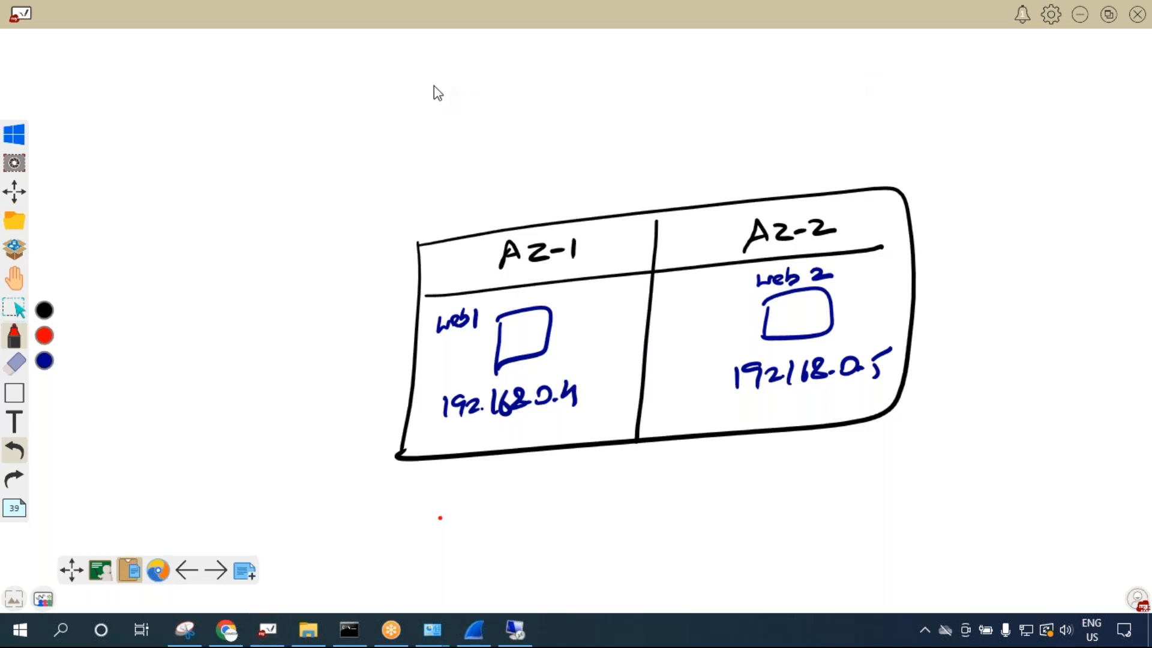
pyautogui.click(44, 310)
pyautogui.moveTo(608, 142)
pyautogui.mouseDown()
pyautogui.moveTo(606, 179)
pyautogui.moveTo(650, 170)
pyautogui.moveTo(606, 178)
pyautogui.mouseUp()
pyautogui.moveTo(645, 139); pyautogui.dragTo(670, 157)
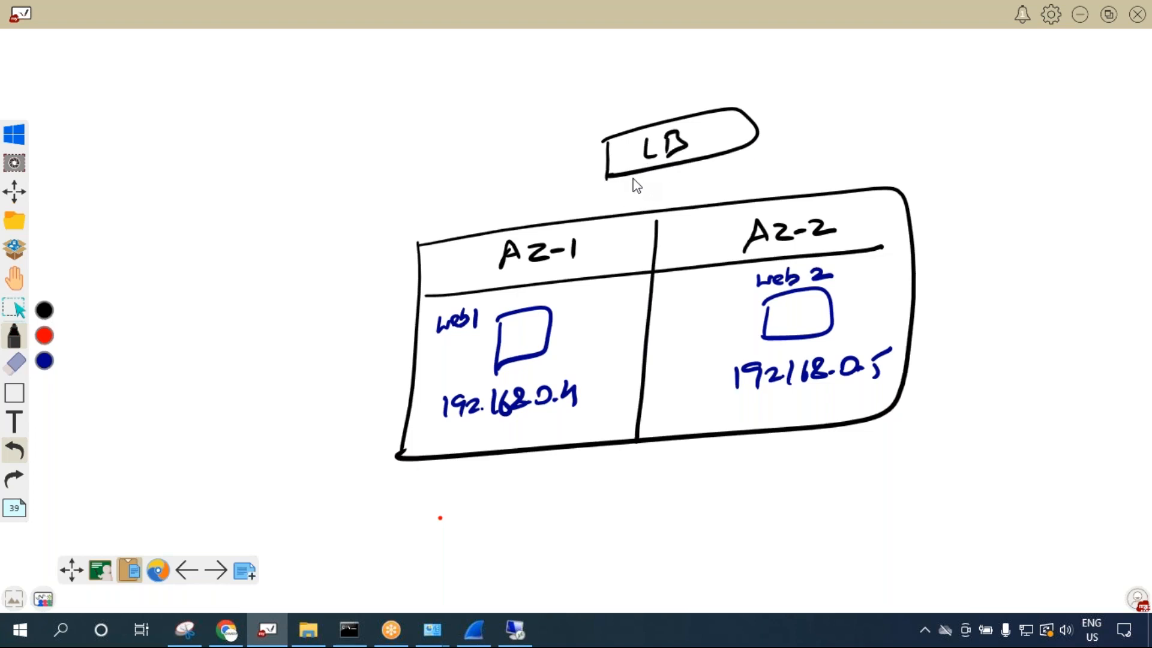
pyautogui.moveTo(633, 175); pyautogui.dragTo(544, 307)
pyautogui.moveTo(673, 170); pyautogui.dragTo(784, 310)
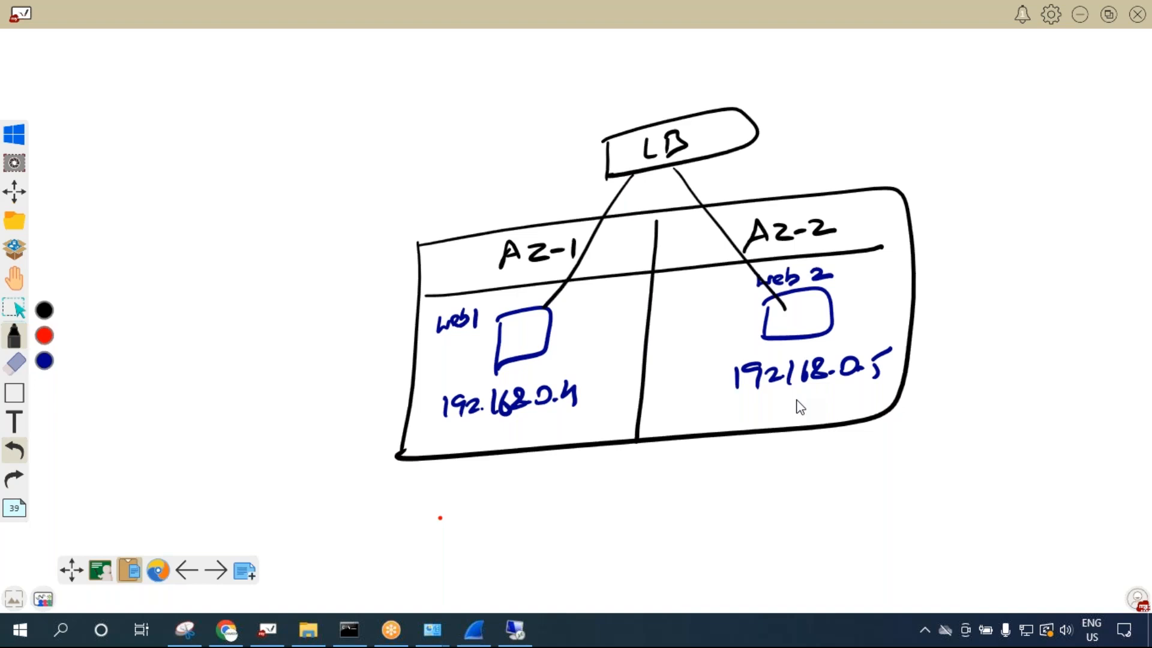
pyautogui.click(45, 311)
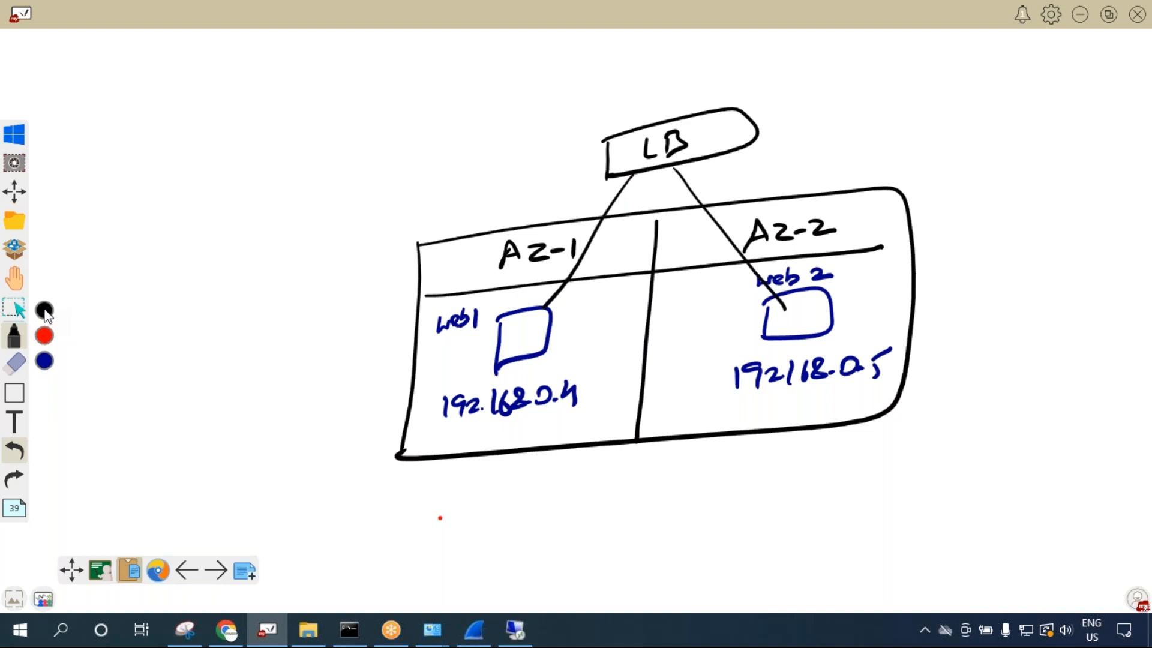
pyautogui.click(46, 360)
pyautogui.click(984, 498)
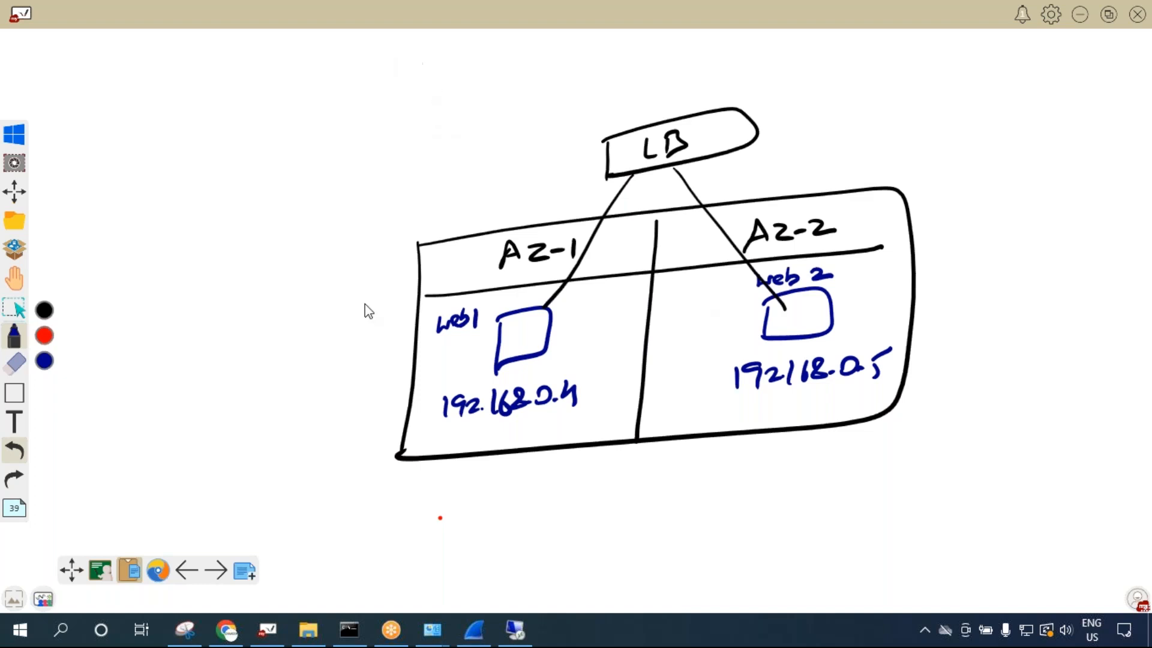
# Draw a red circled X labelled NSG next to the web1 box.
pyautogui.click(44, 335)
pyautogui.moveTo(582, 304)
pyautogui.mouseDown()
pyautogui.moveTo(600, 317)
pyautogui.moveTo(628, 292)
pyautogui.mouseUp()
pyautogui.moveTo(638, 291)
pyautogui.mouseDown()
pyautogui.moveTo(631, 307)
pyautogui.moveTo(649, 307)
pyautogui.mouseUp()
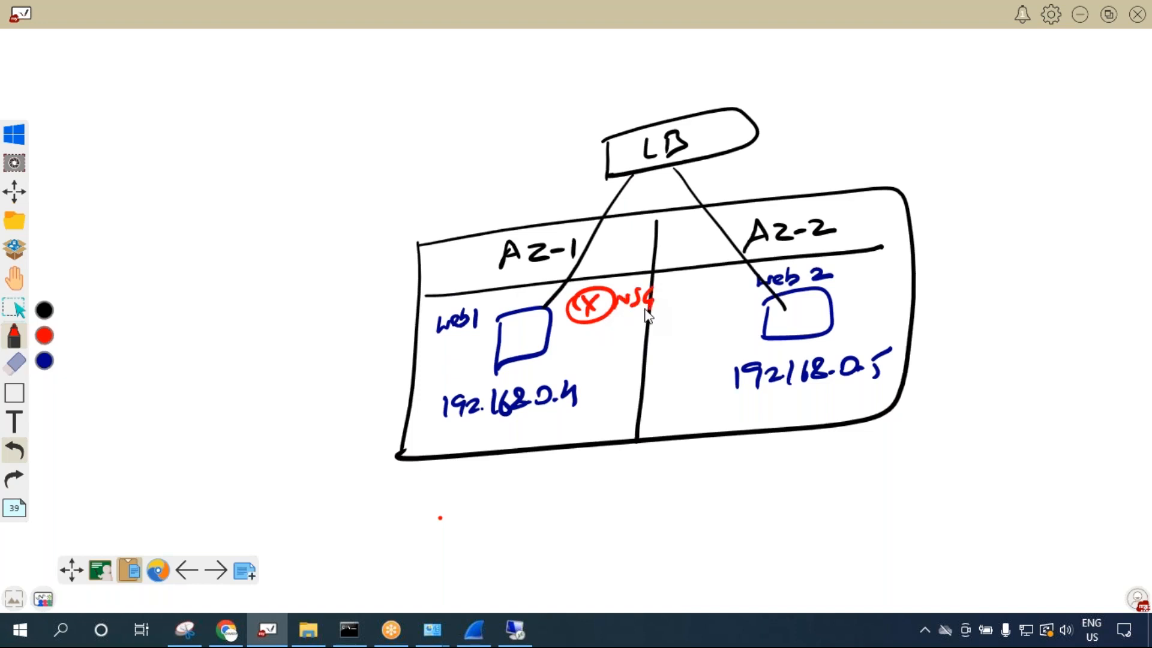
# Draw a red arrow from the LB box to the web1 box, and undo it.
pyautogui.moveTo(608, 173)
pyautogui.mouseDown()
pyautogui.moveTo(573, 193)
pyautogui.moveTo(518, 309)
pyautogui.moveTo(531, 309)
pyautogui.mouseUp()
pyautogui.moveTo(498, 168); pyautogui.dragTo(509, 189)
pyautogui.click(17, 450)
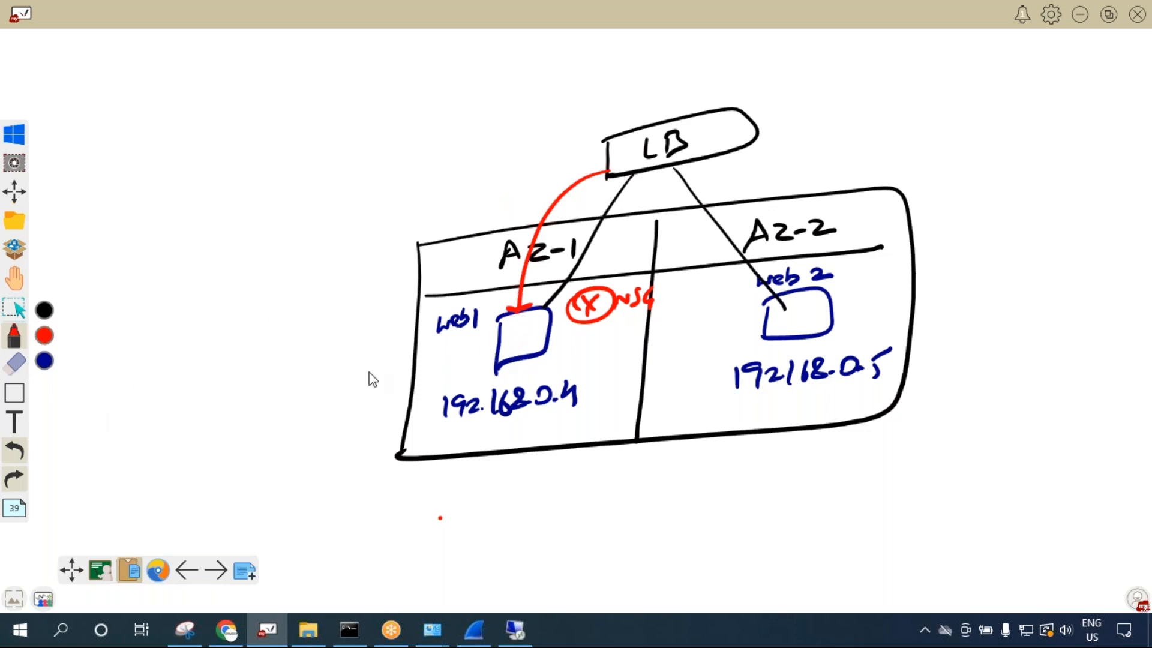
pyautogui.click(20, 457)
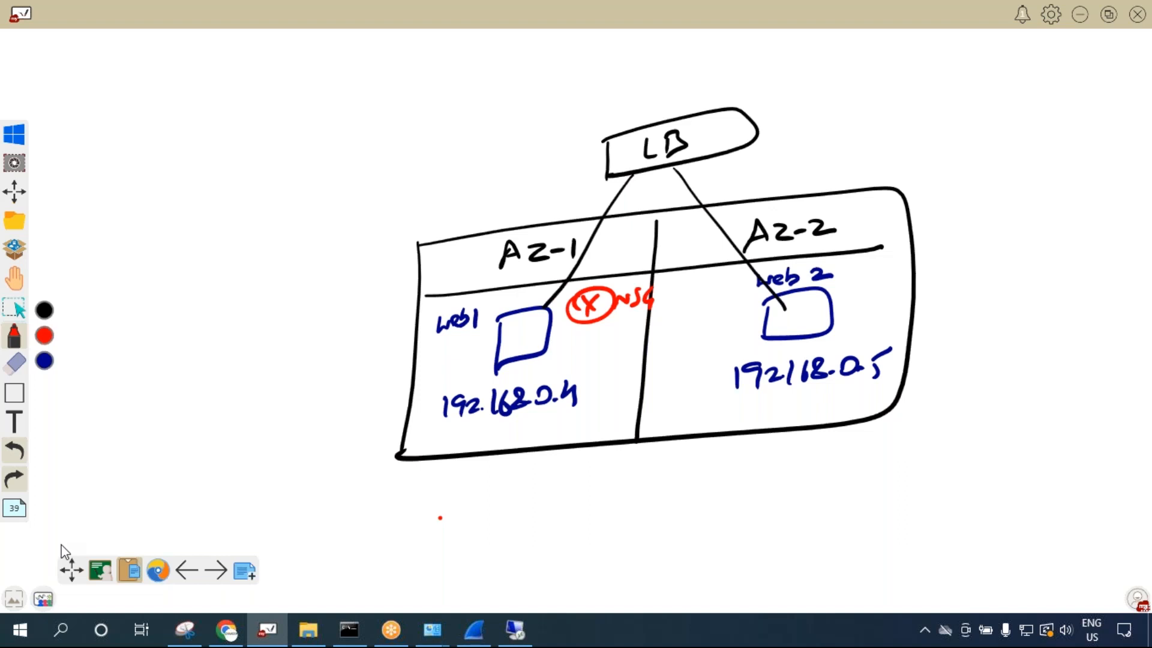
# Draw a red arrow from LB to web1, cross out web1, and sketch a client with a path to it in red.
pyautogui.moveTo(597, 161)
pyautogui.mouseDown()
pyautogui.moveTo(535, 208)
pyautogui.moveTo(517, 297)
pyautogui.moveTo(529, 294)
pyautogui.moveTo(552, 370)
pyautogui.mouseUp()
pyautogui.moveTo(543, 309); pyautogui.dragTo(435, 393)
pyautogui.moveTo(217, 138)
pyautogui.mouseDown()
pyautogui.moveTo(211, 164)
pyautogui.moveTo(244, 136)
pyautogui.moveTo(608, 151)
pyautogui.moveTo(531, 329)
pyautogui.mouseUp()
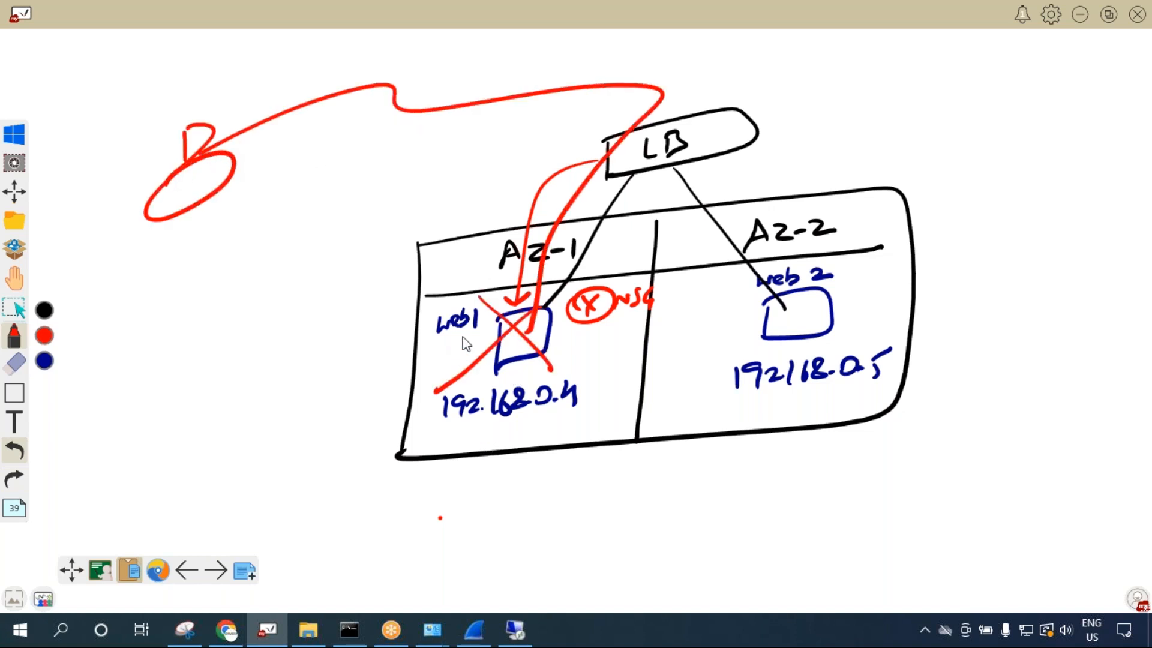
# Undo the red LB arrow, the cross over web1, and the client with its path.
pyautogui.click(17, 455)
pyautogui.click(17, 455)
pyautogui.click(17, 454)
pyautogui.click(17, 455)
pyautogui.click(17, 455)
pyautogui.click(16, 455)
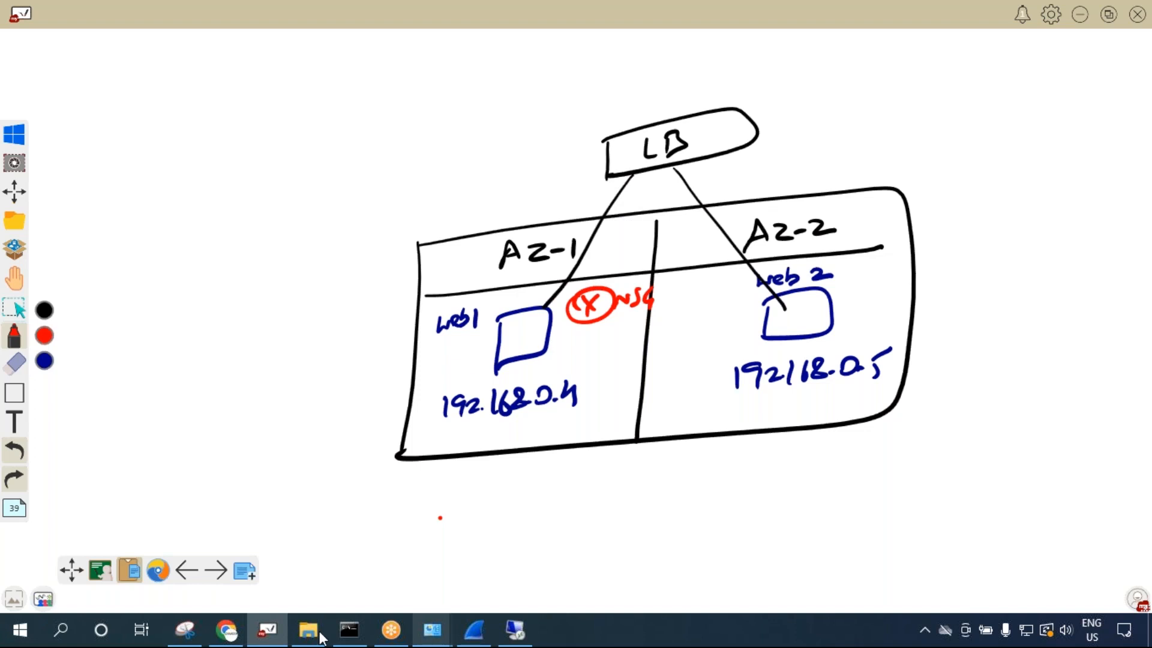
# Switch to the Azure portal and check the Action column of the inbound security rules.
pyautogui.click(227, 630)
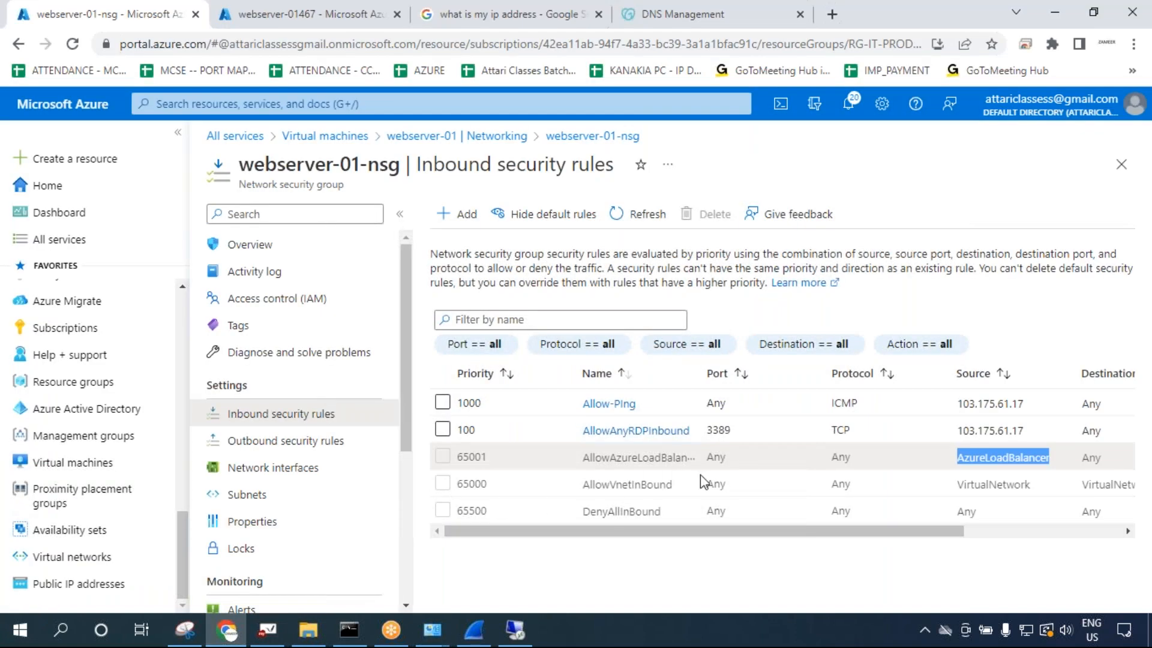
pyautogui.moveTo(746, 532); pyautogui.dragTo(885, 533)
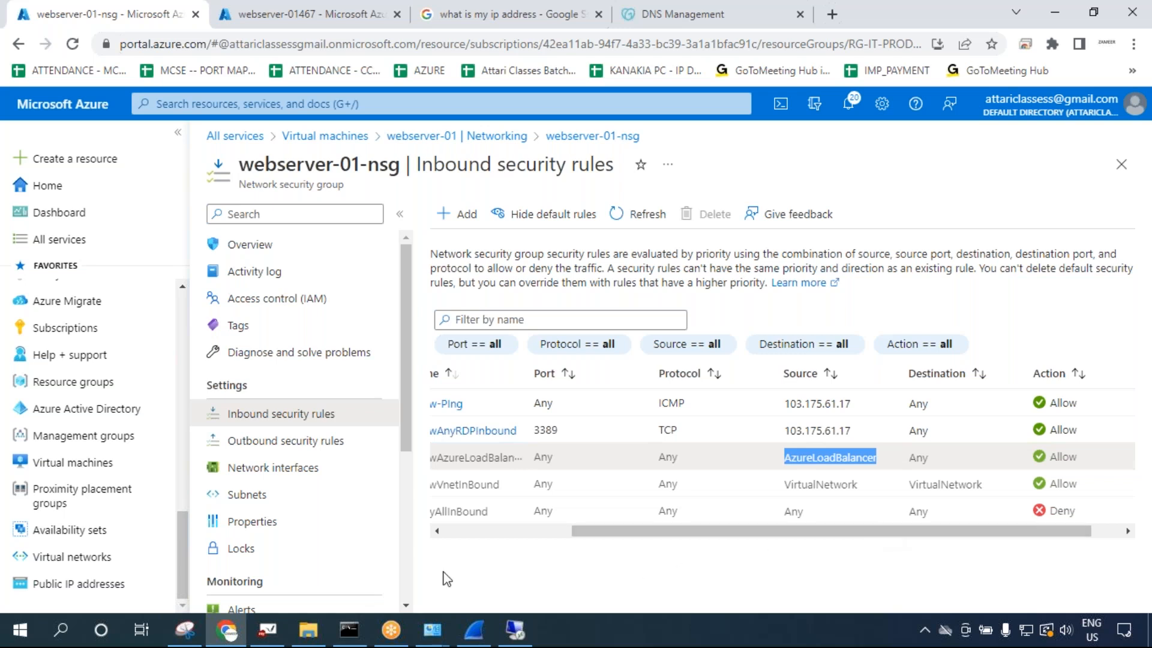
# Return to the whiteboard and draw a red tick between the AZ-1 and AZ-2 headings.
pyautogui.click(267, 630)
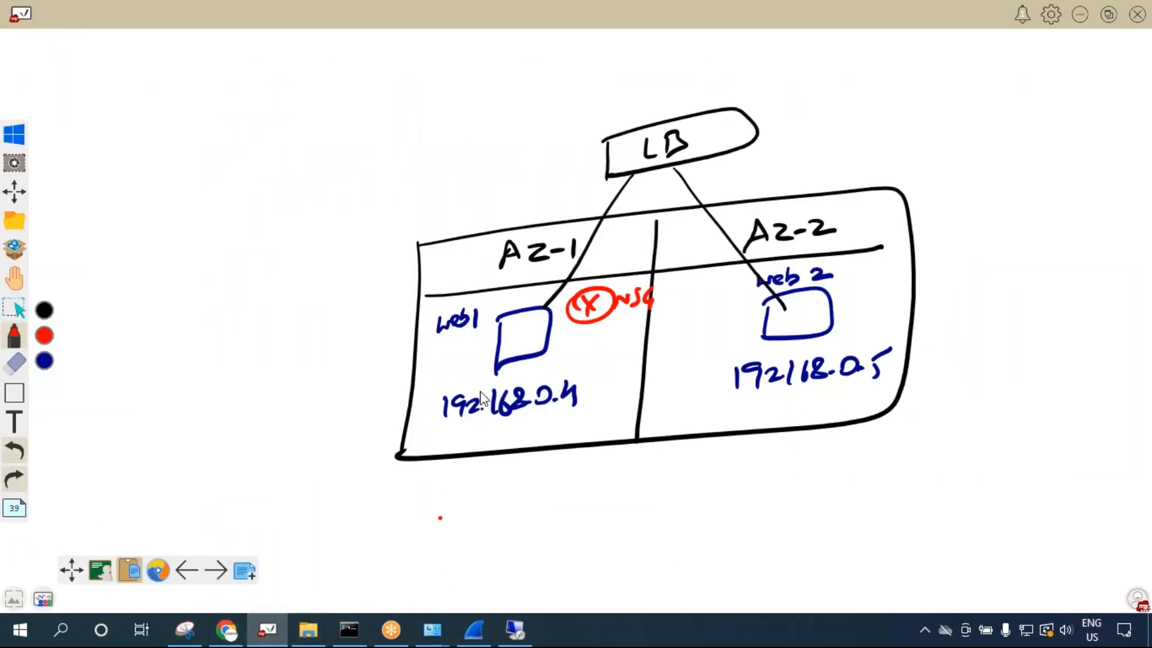
pyautogui.moveTo(603, 254); pyautogui.dragTo(672, 230)
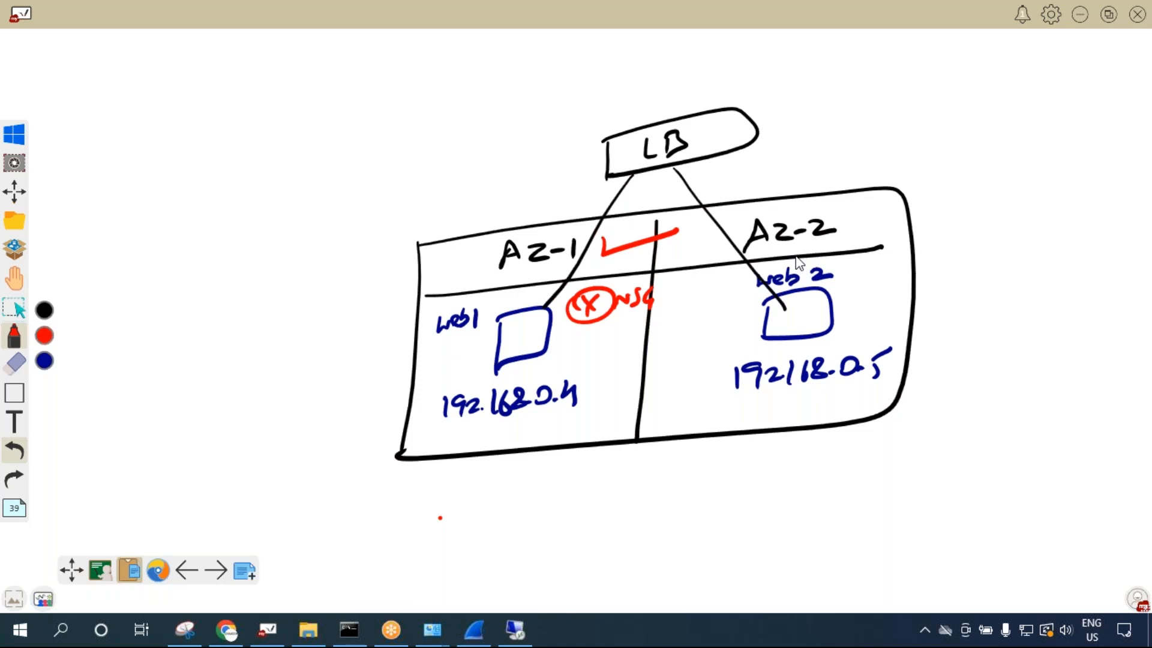
pyautogui.click(797, 222)
# Switch to the Azure portal and highlight the names of the 65001 load balancer rule and the 65000 AllowVnetInBound rule.
pyautogui.click(227, 630)
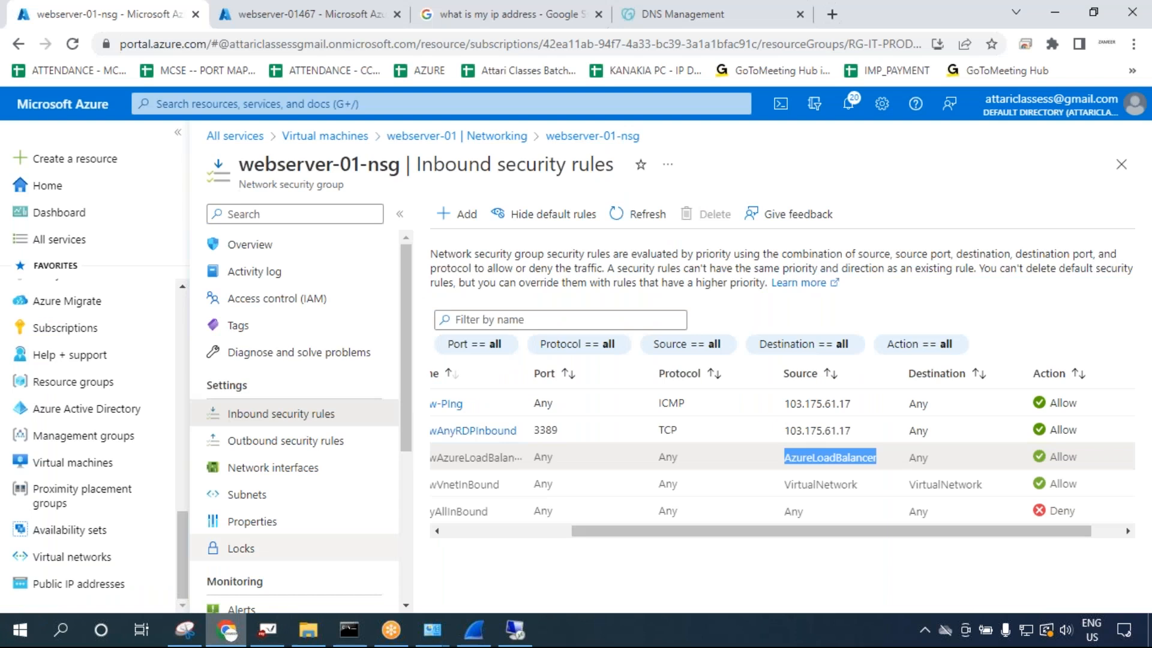
pyautogui.moveTo(641, 532); pyautogui.dragTo(540, 532)
pyautogui.moveTo(534, 458); pyautogui.dragTo(814, 456)
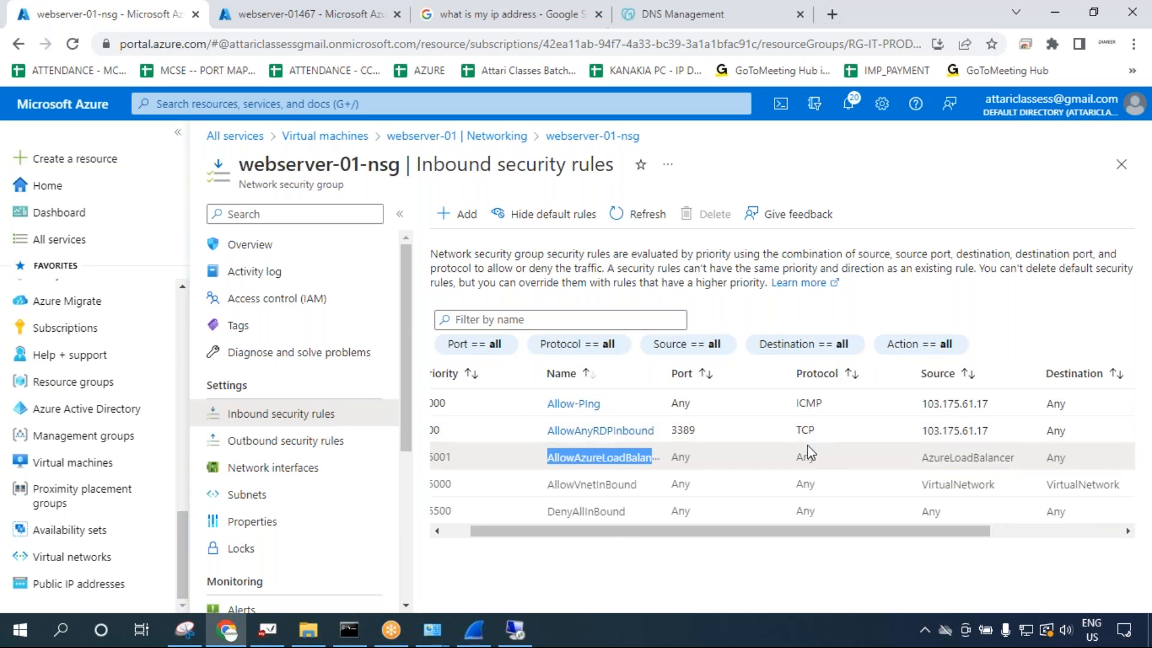
pyautogui.moveTo(748, 532); pyautogui.dragTo(672, 540)
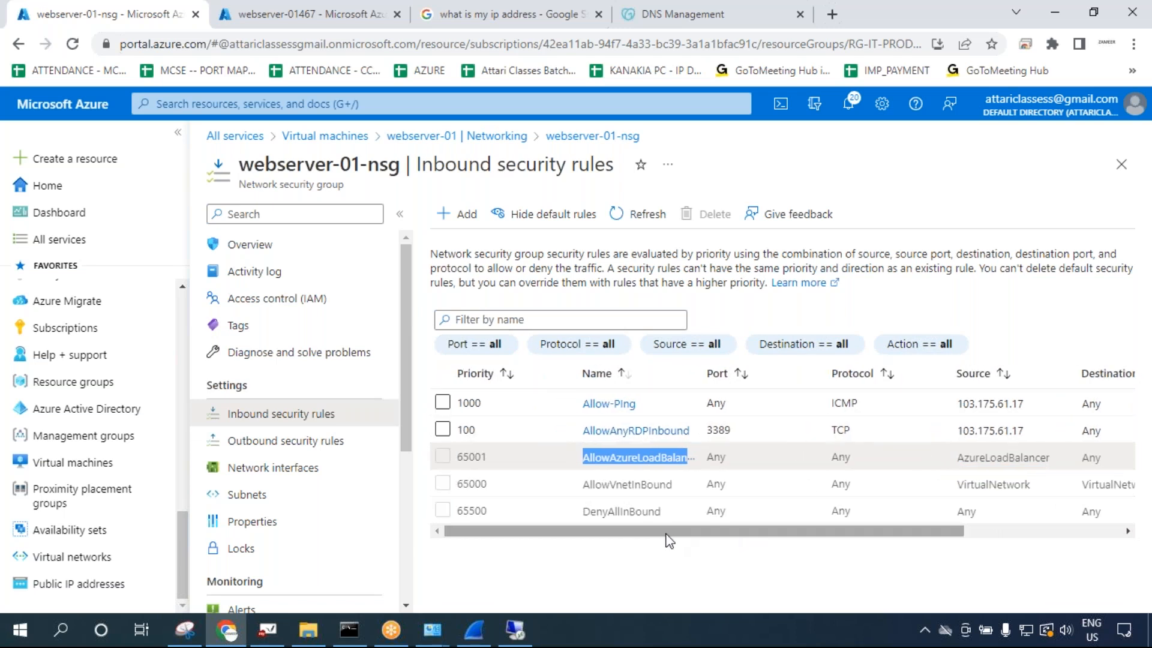
pyautogui.moveTo(590, 480); pyautogui.dragTo(677, 491)
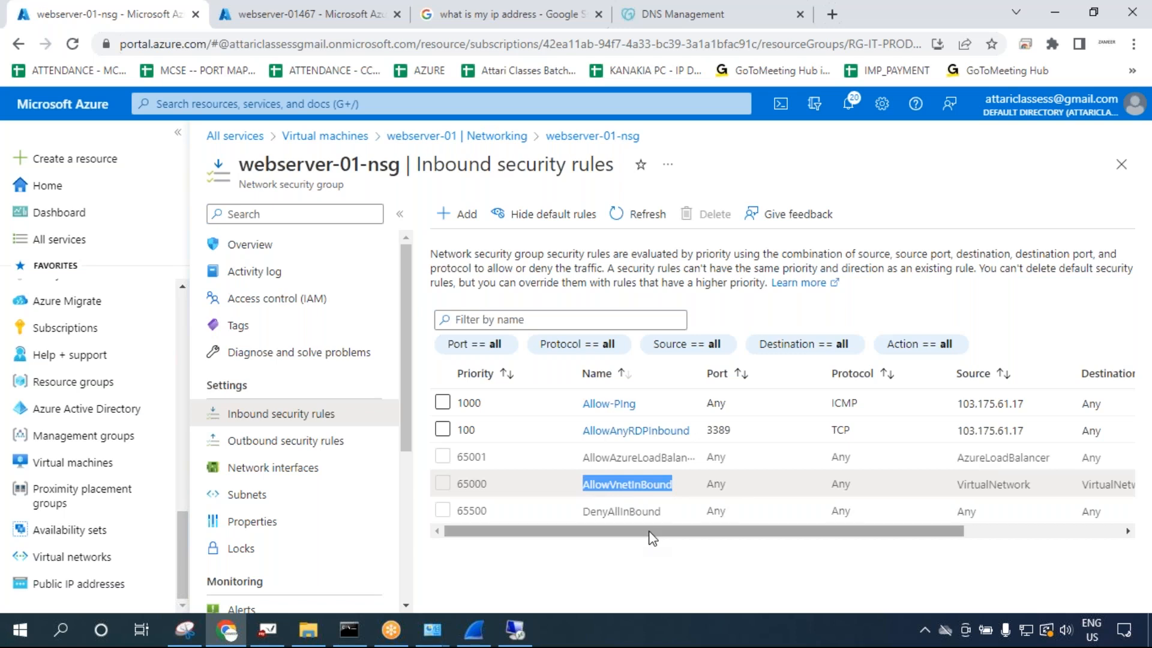
# Select the black pen on the whiteboard, and back in the Azure portal highlight the AllowVnetInBound rule's VirtualNetwork source.
pyautogui.click(274, 636)
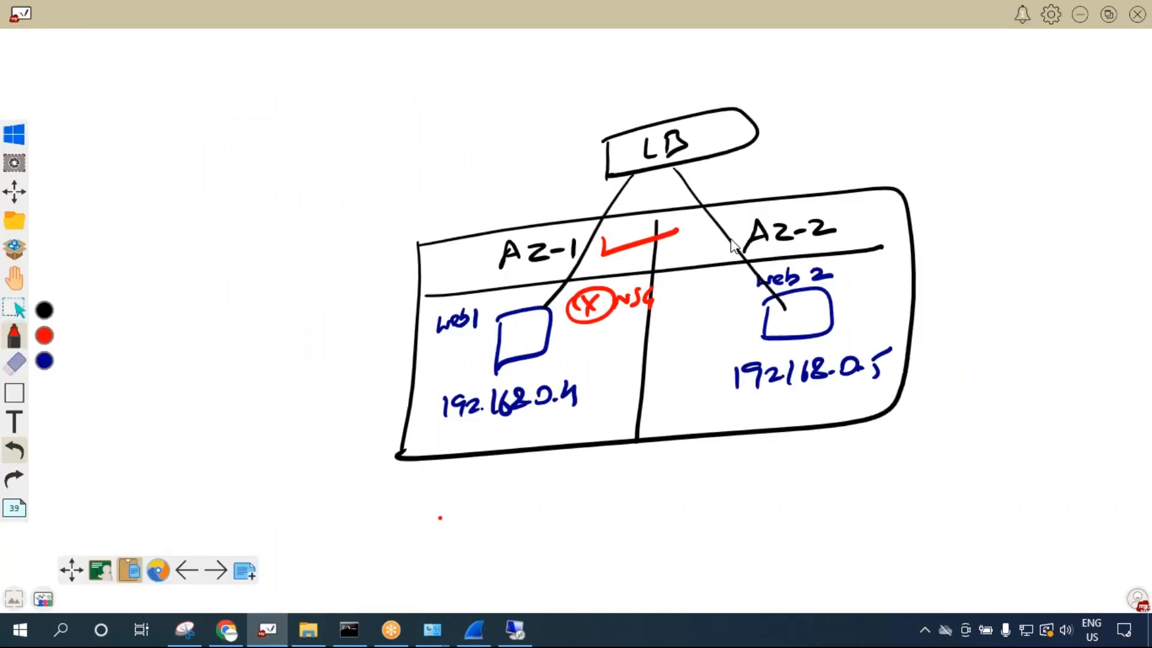
pyautogui.click(44, 312)
pyautogui.hotkey('alt', 'Tab')
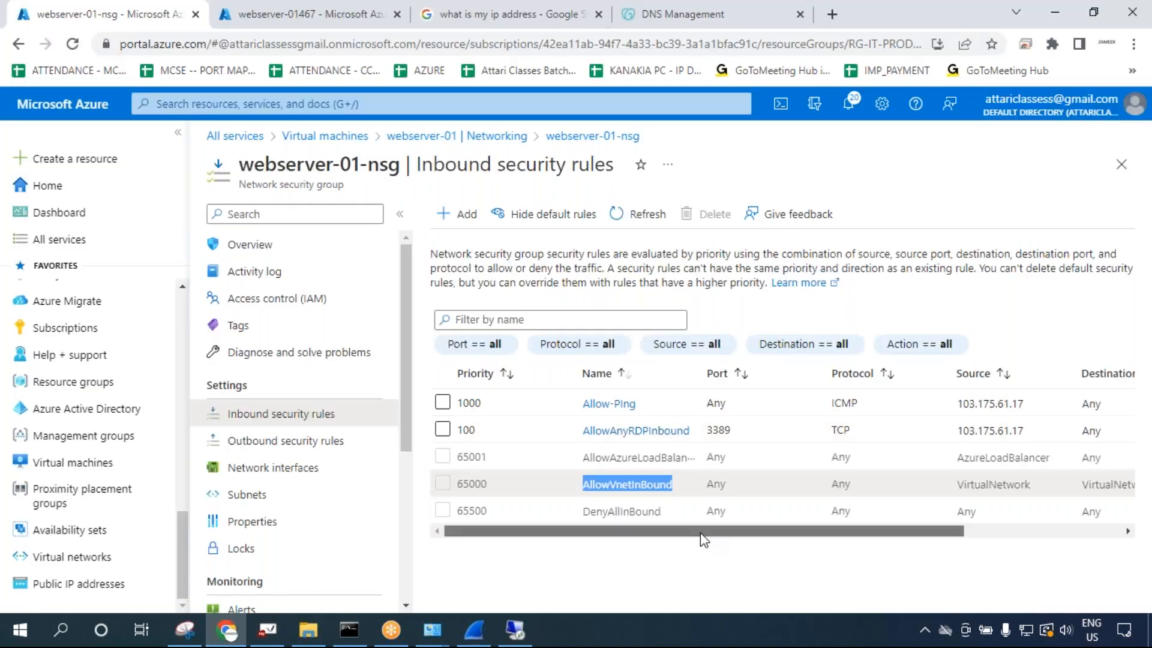
pyautogui.moveTo(823, 536); pyautogui.dragTo(887, 532)
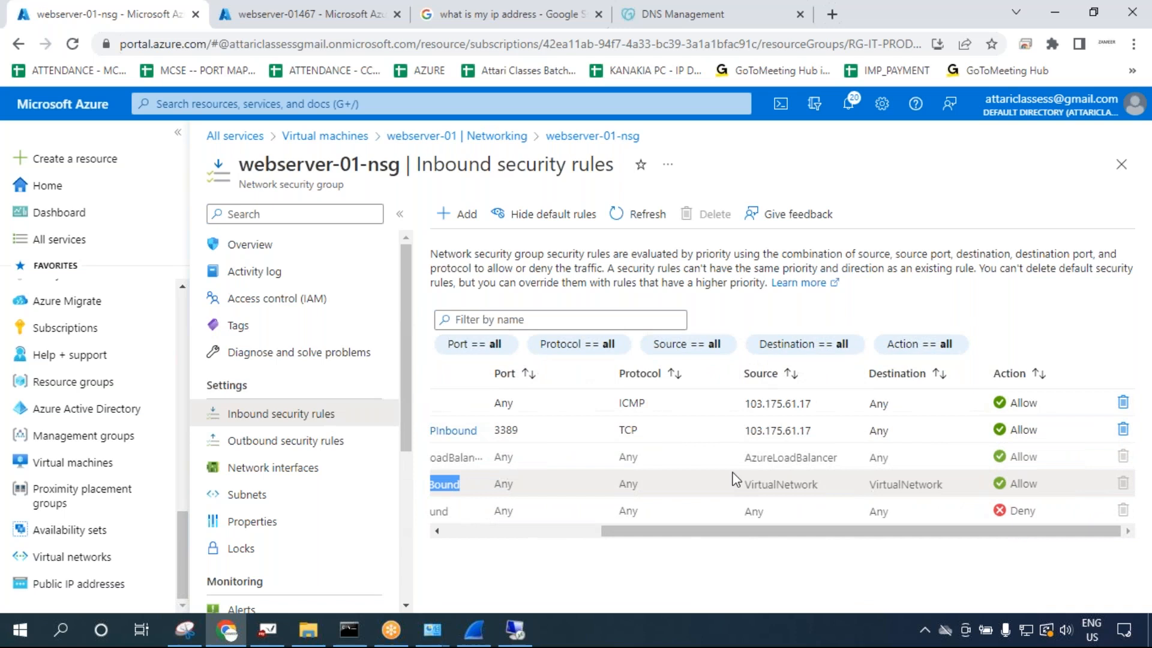
pyautogui.moveTo(744, 486); pyautogui.dragTo(817, 485)
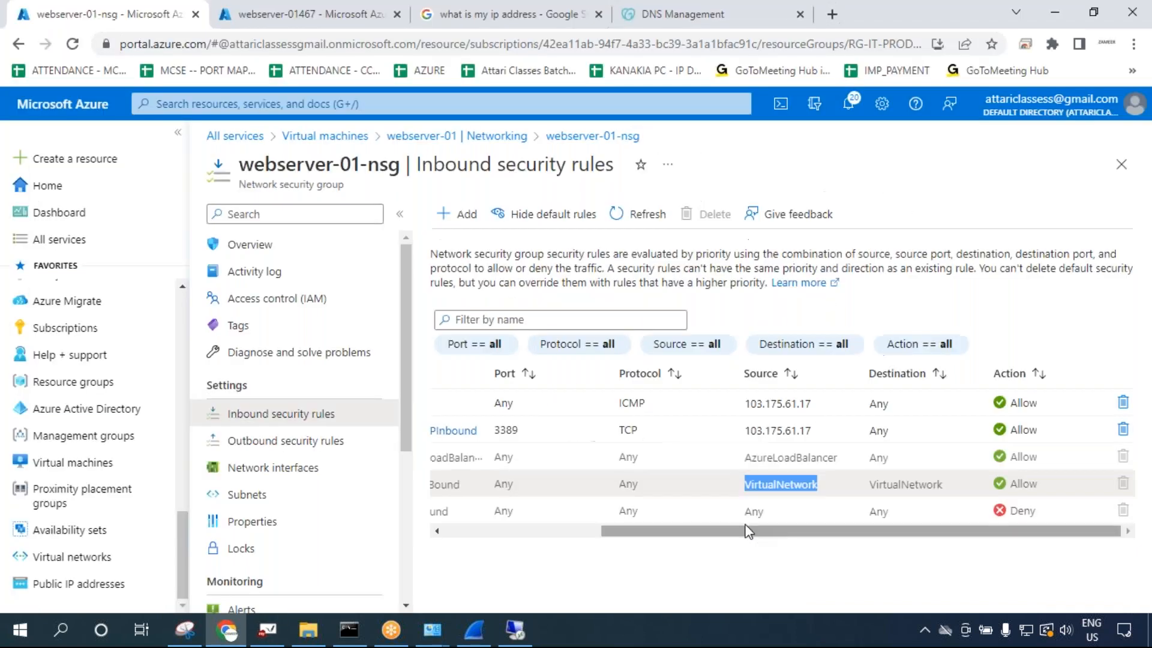
# Switch to the whiteboard and draw a black box beside the load balancer diagram, labelled "Vnet 192.168.0.0/16".
pyautogui.moveTo(747, 530)
pyautogui.mouseDown()
pyautogui.moveTo(526, 543)
pyautogui.moveTo(781, 543)
pyautogui.mouseUp()
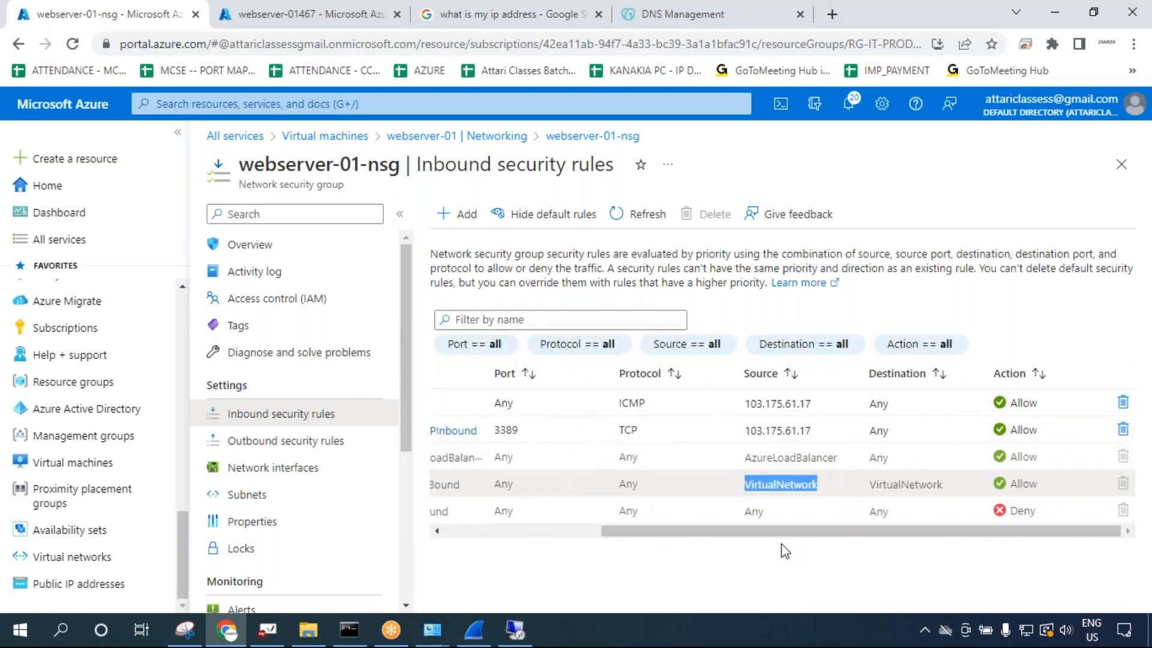
pyautogui.hotkey('alt', 'Tab')
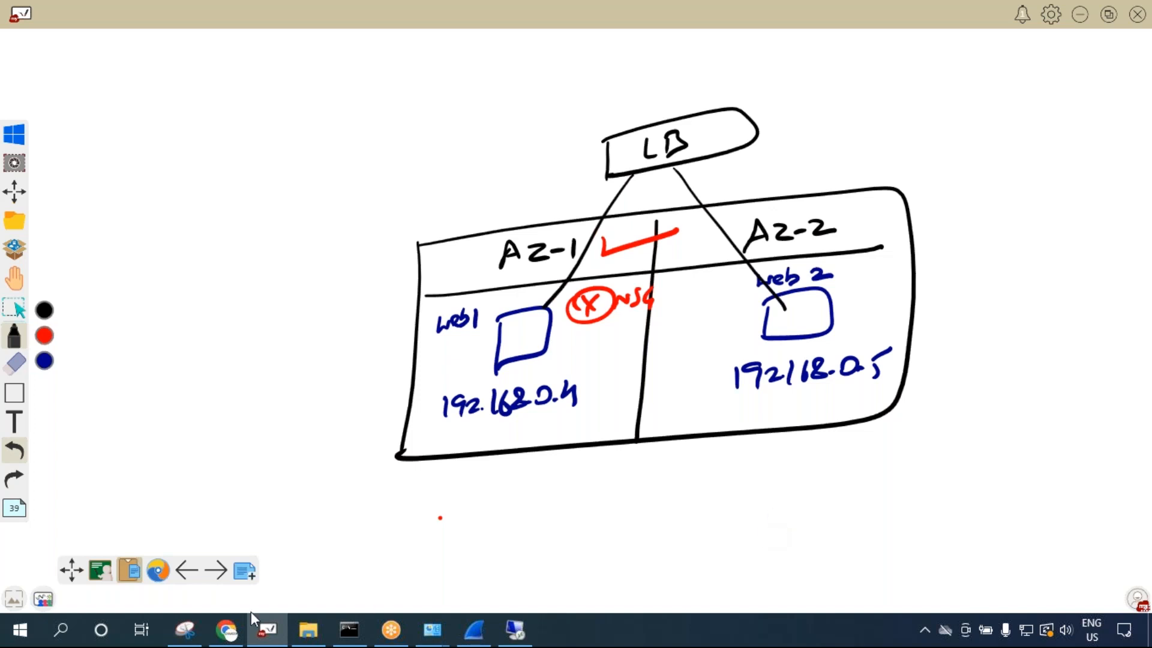
pyautogui.click(228, 627)
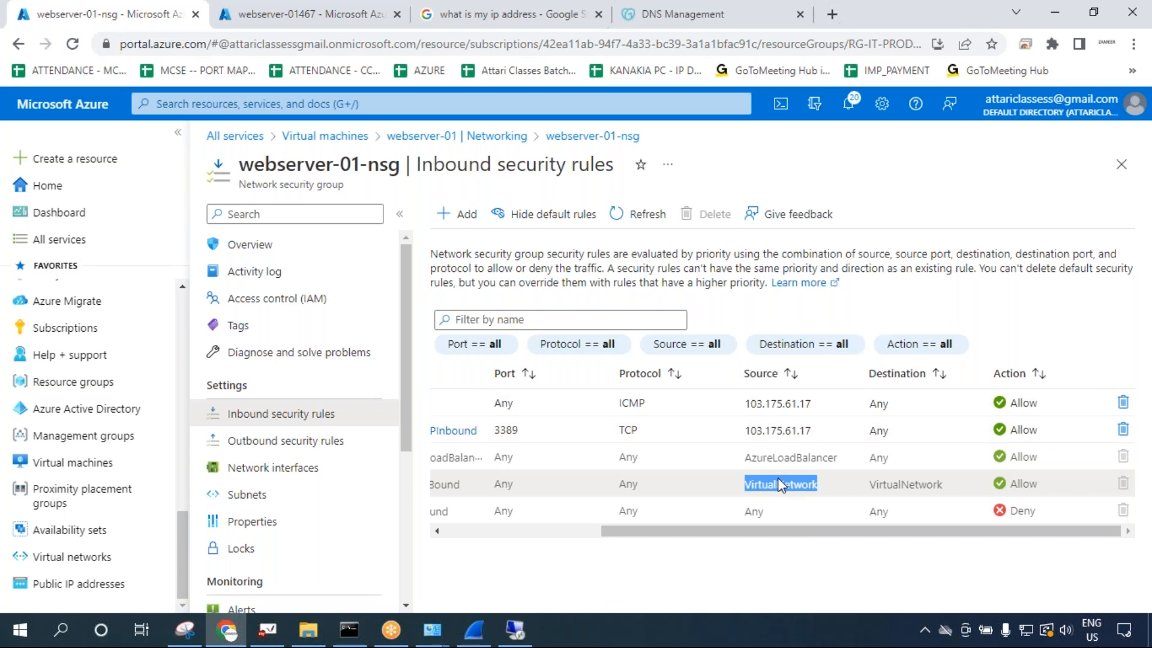
pyautogui.hotkey('alt', 'Tab')
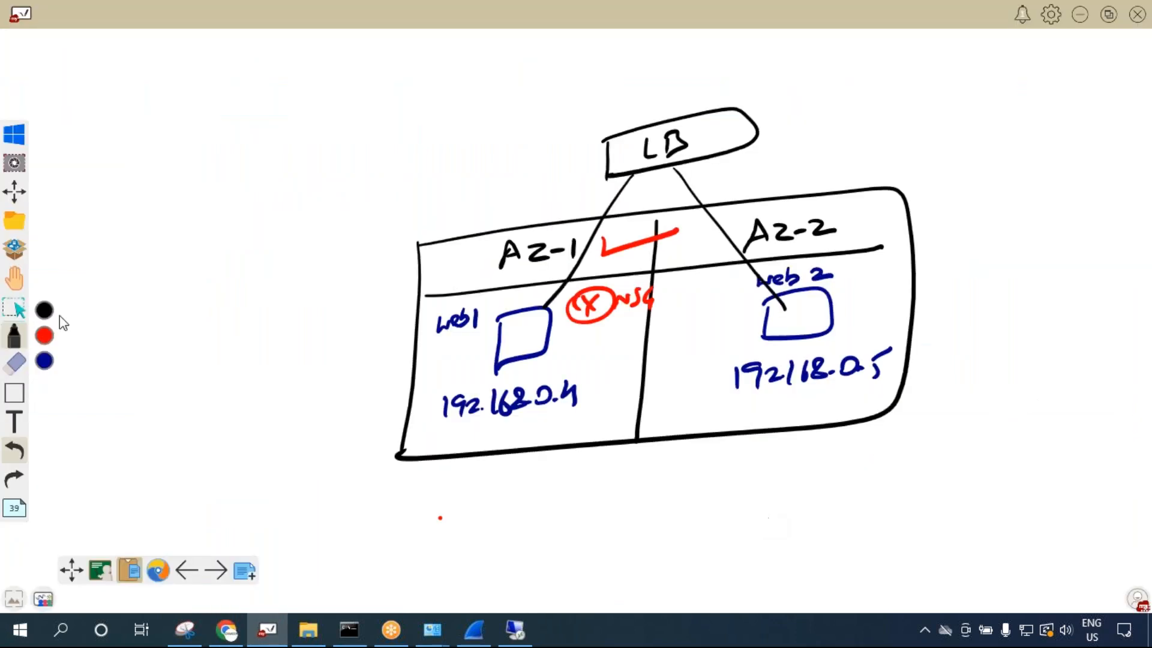
pyautogui.moveTo(76, 174)
pyautogui.mouseDown()
pyautogui.moveTo(89, 401)
pyautogui.moveTo(198, 138)
pyautogui.moveTo(237, 404)
pyautogui.moveTo(86, 458)
pyautogui.mouseUp()
pyautogui.moveTo(87, 111)
pyautogui.mouseDown()
pyautogui.moveTo(115, 94)
pyautogui.moveTo(117, 137)
pyautogui.moveTo(160, 106)
pyautogui.moveTo(214, 99)
pyautogui.moveTo(280, 60)
pyautogui.mouseUp()
# Divide the Vnet box with red lines into three columns and head the first two "web" and "DB".
pyautogui.click(50, 335)
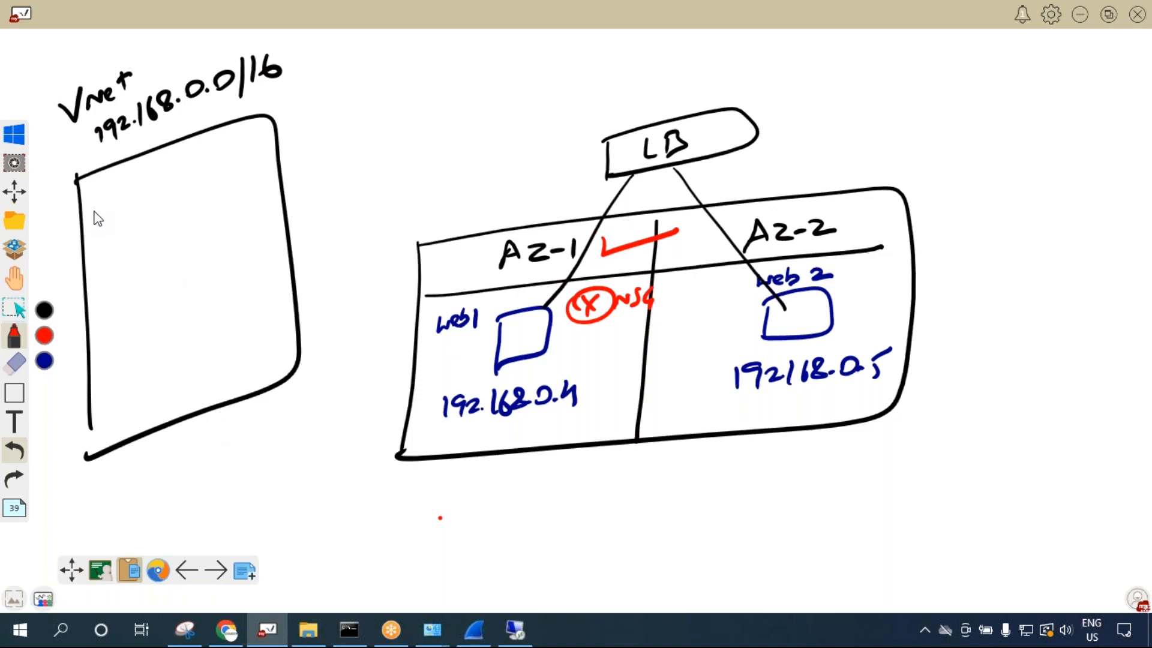
pyautogui.moveTo(142, 161); pyautogui.dragTo(190, 420)
pyautogui.moveTo(83, 212); pyautogui.dragTo(249, 161)
pyautogui.moveTo(93, 181); pyautogui.dragTo(126, 180)
pyautogui.moveTo(178, 152)
pyautogui.mouseDown()
pyautogui.moveTo(210, 155)
pyautogui.moveTo(262, 395)
pyautogui.mouseUp()
pyautogui.moveTo(48, 238)
pyautogui.mouseDown()
pyautogui.moveTo(46, 256)
pyautogui.moveTo(74, 245)
pyautogui.mouseUp()
pyautogui.click(17, 450)
pyautogui.click(17, 450)
pyautogui.click(16, 450)
pyautogui.click(17, 450)
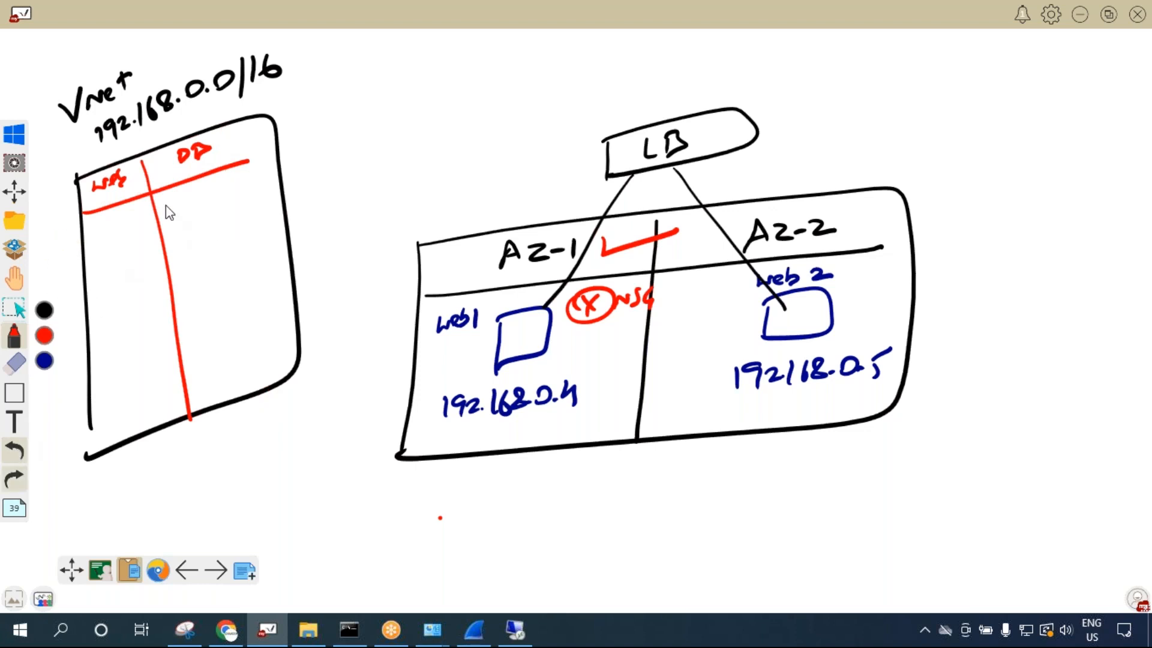
pyautogui.click(15, 477)
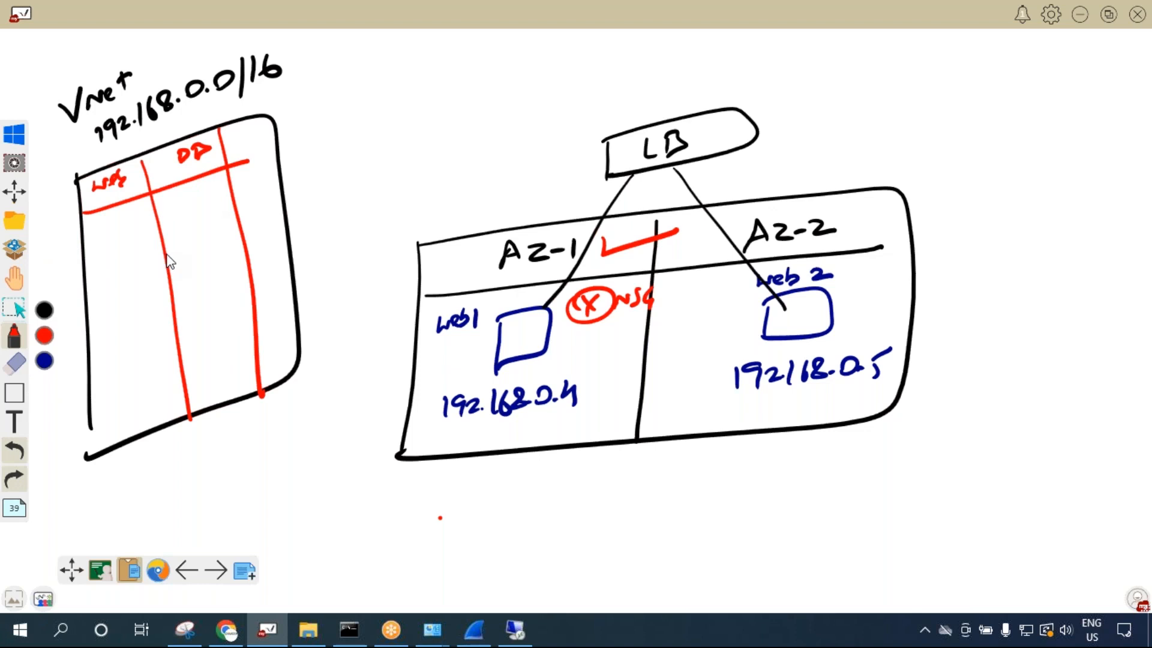
# Circle the 192.168.0.0/16 range in red and draw two pairs of connected server boxes across the web and DB columns.
pyautogui.moveTo(90, 146)
pyautogui.mouseDown()
pyautogui.moveTo(286, 79)
pyautogui.moveTo(123, 142)
pyautogui.mouseUp()
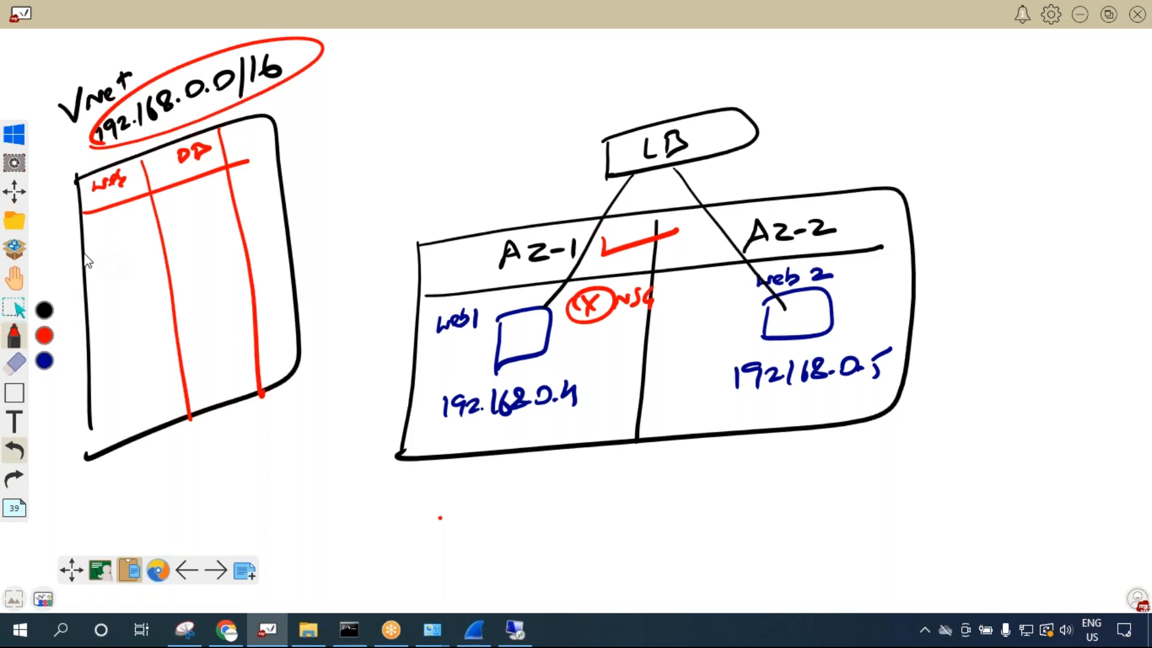
pyautogui.moveTo(97, 257)
pyautogui.mouseDown()
pyautogui.moveTo(107, 290)
pyautogui.moveTo(189, 241)
pyautogui.moveTo(216, 251)
pyautogui.moveTo(188, 264)
pyautogui.mouseUp()
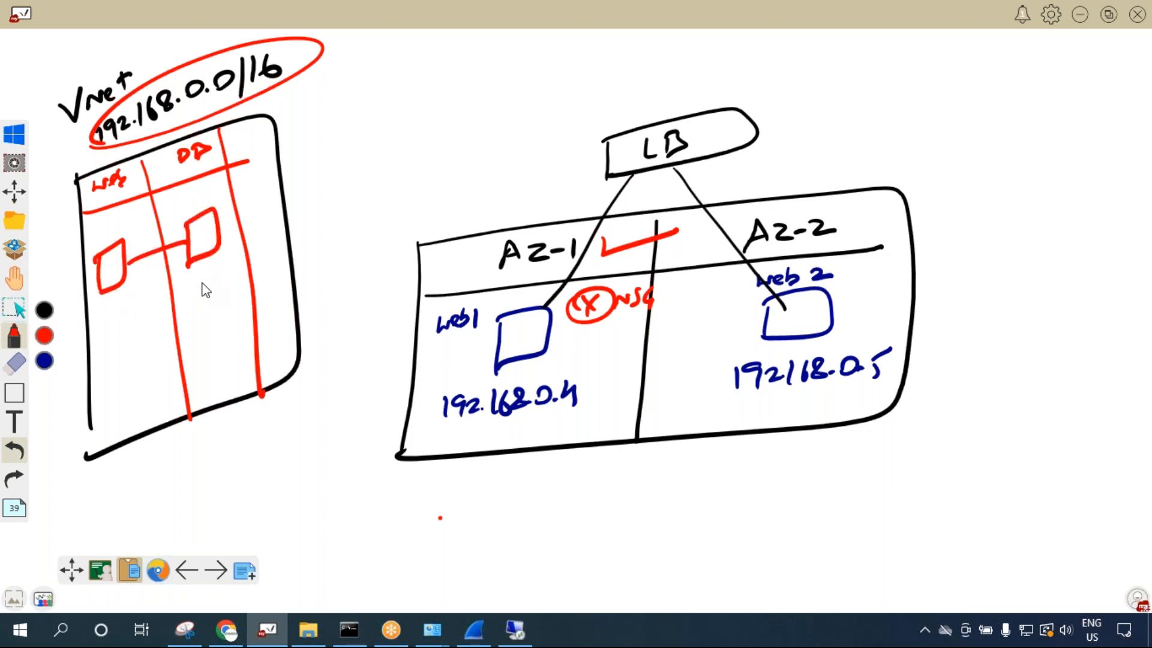
pyautogui.moveTo(201, 314)
pyautogui.mouseDown()
pyautogui.moveTo(229, 290)
pyautogui.moveTo(144, 327)
pyautogui.moveTo(108, 324)
pyautogui.moveTo(110, 378)
pyautogui.mouseUp()
# Add a red circled X and traffic strokes between the web and DB servers, plus a black double-headed arrow below the Vnet box.
pyautogui.moveTo(146, 273)
pyautogui.mouseDown()
pyautogui.moveTo(131, 255)
pyautogui.moveTo(185, 216)
pyautogui.moveTo(153, 237)
pyautogui.mouseUp()
pyautogui.moveTo(183, 197)
pyautogui.mouseDown()
pyautogui.moveTo(144, 265)
pyautogui.moveTo(186, 264)
pyautogui.mouseUp()
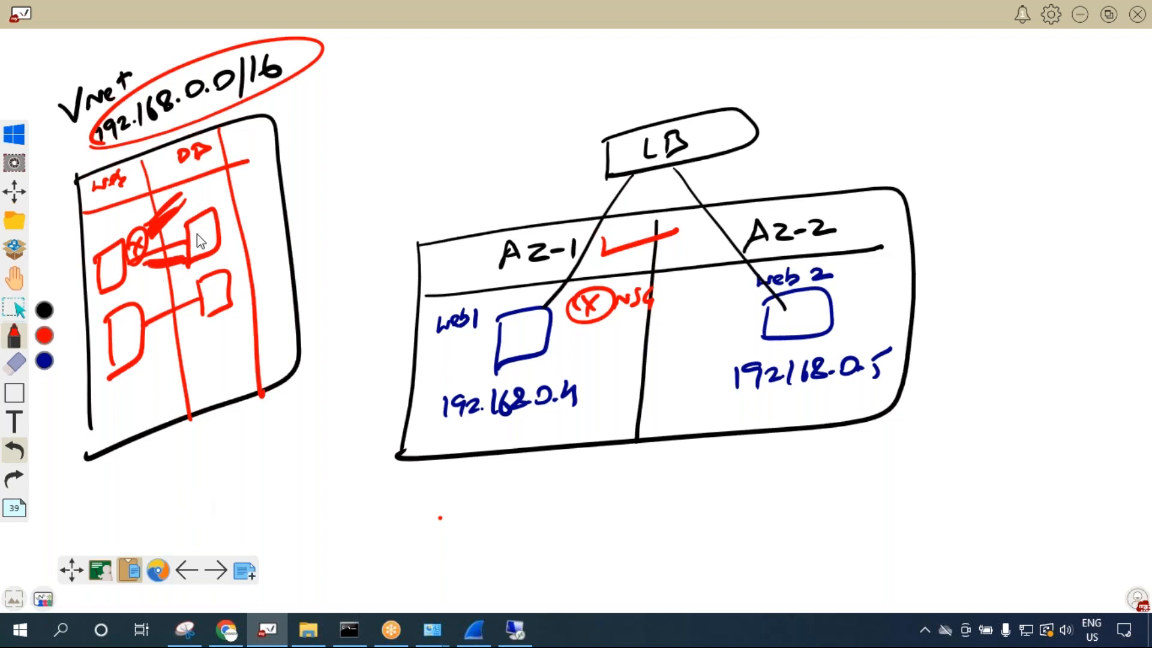
pyautogui.moveTo(114, 277)
pyautogui.mouseDown()
pyautogui.moveTo(174, 287)
pyautogui.moveTo(155, 315)
pyautogui.mouseUp()
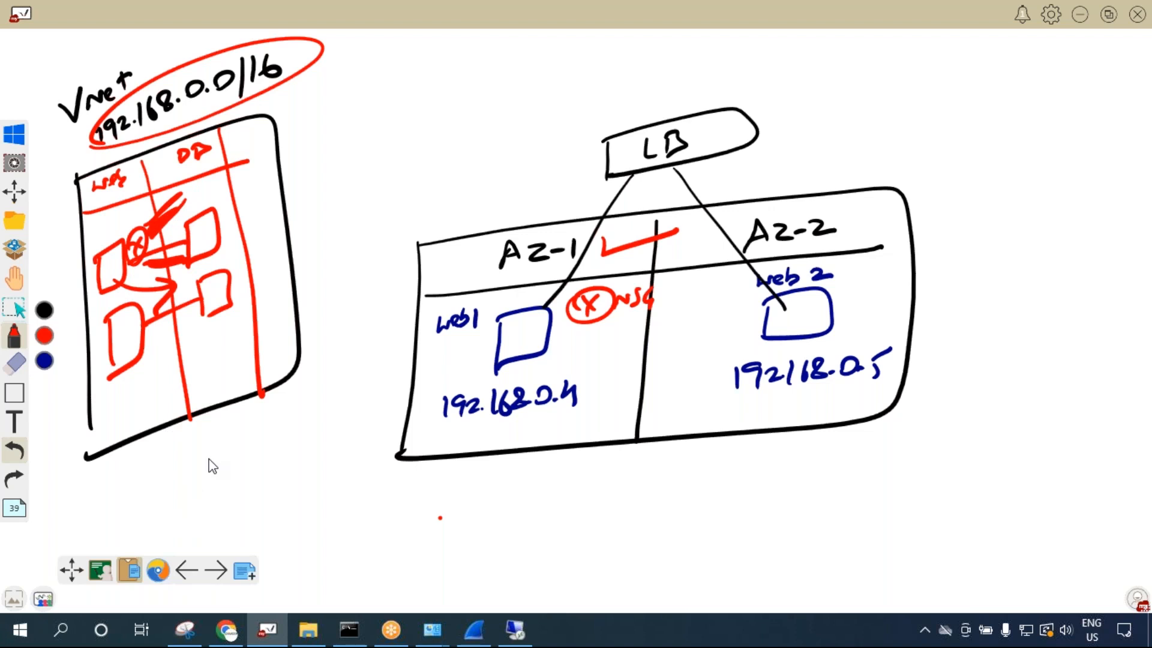
pyautogui.click(44, 310)
pyautogui.moveTo(145, 466)
pyautogui.mouseDown()
pyautogui.moveTo(230, 442)
pyautogui.moveTo(221, 465)
pyautogui.moveTo(157, 462)
pyautogui.mouseUp()
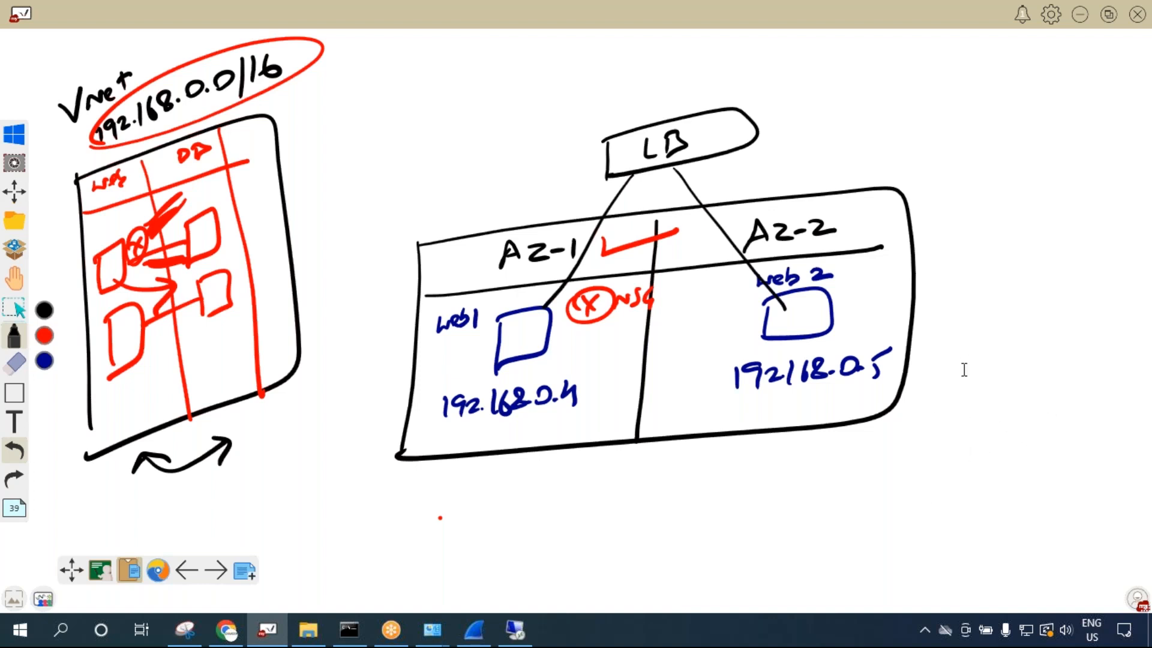
# Switch to the Azure portal, highlight the AllowVnetInBound rule name and check that rule's Action column.
pyautogui.click(243, 638)
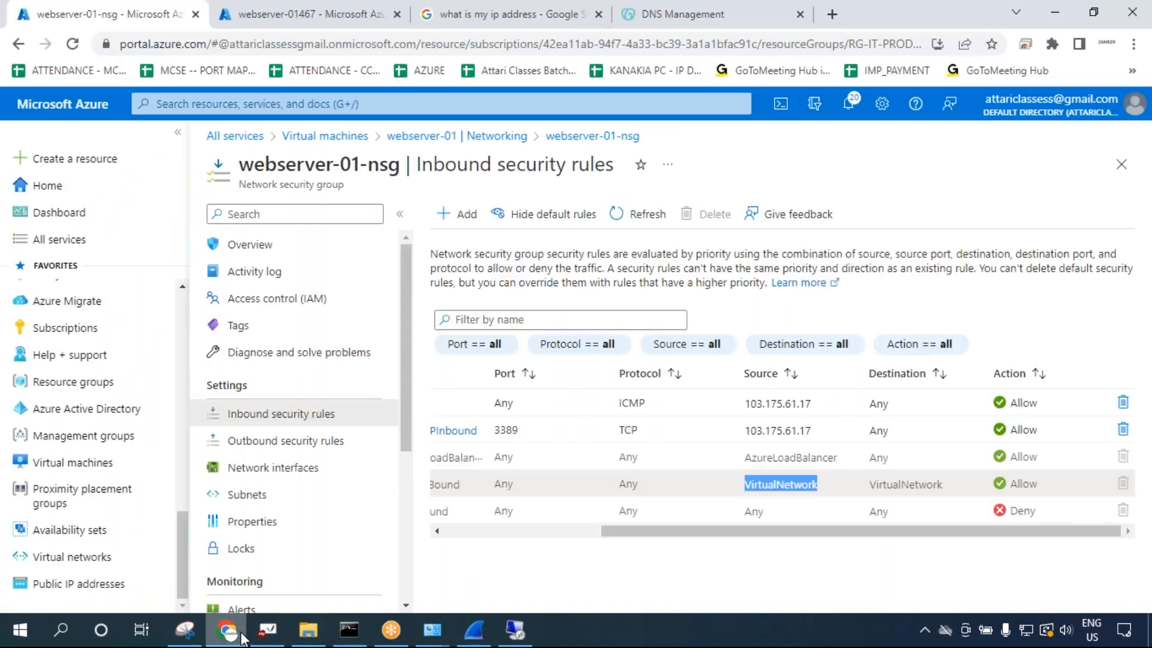
pyautogui.moveTo(786, 532); pyautogui.dragTo(811, 544)
pyautogui.click(805, 543)
pyautogui.moveTo(654, 556); pyautogui.dragTo(491, 545)
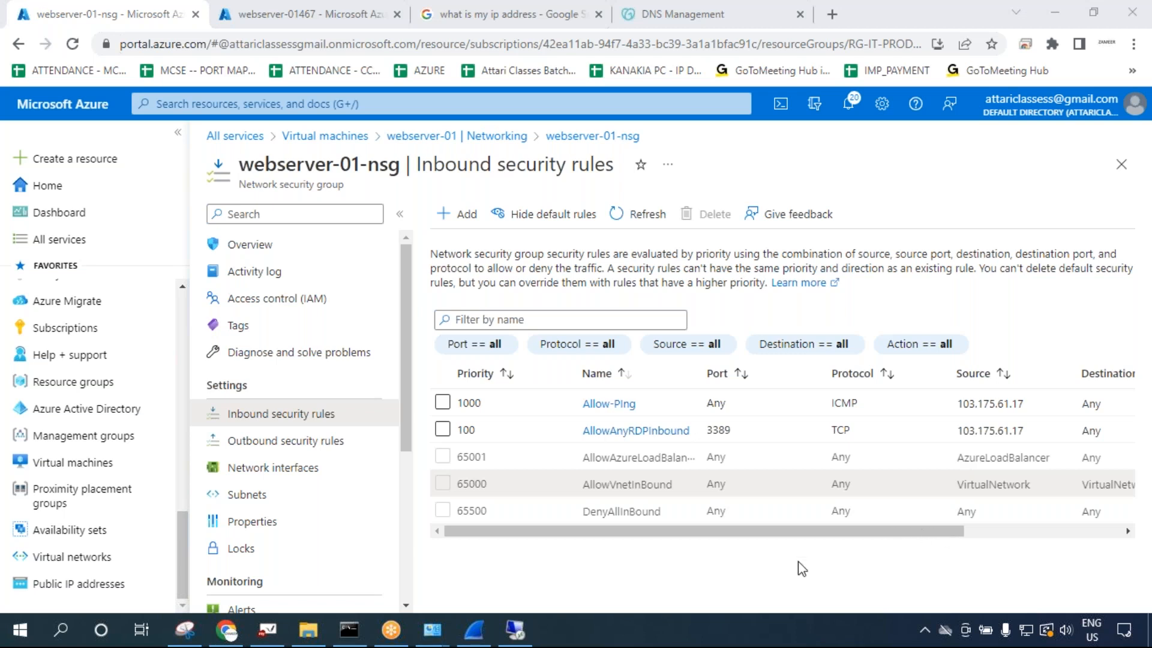
pyautogui.moveTo(584, 485); pyautogui.dragTo(685, 486)
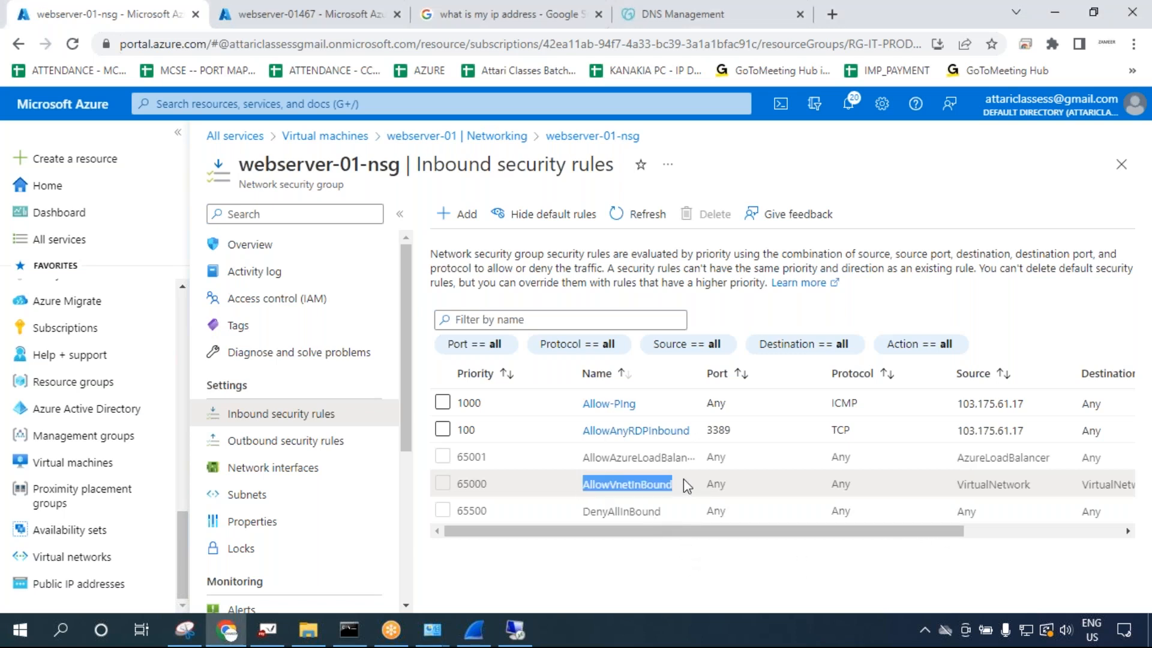
pyautogui.click(849, 71)
pyautogui.moveTo(900, 531); pyautogui.dragTo(1059, 531)
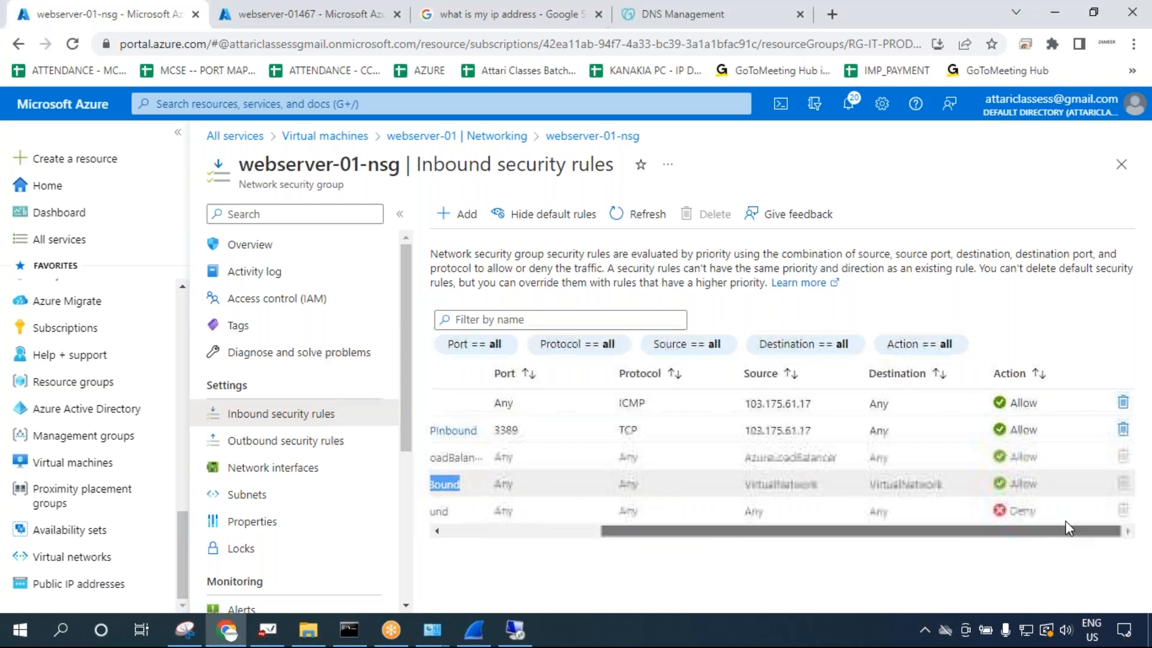
pyautogui.moveTo(750, 535); pyautogui.dragTo(540, 544)
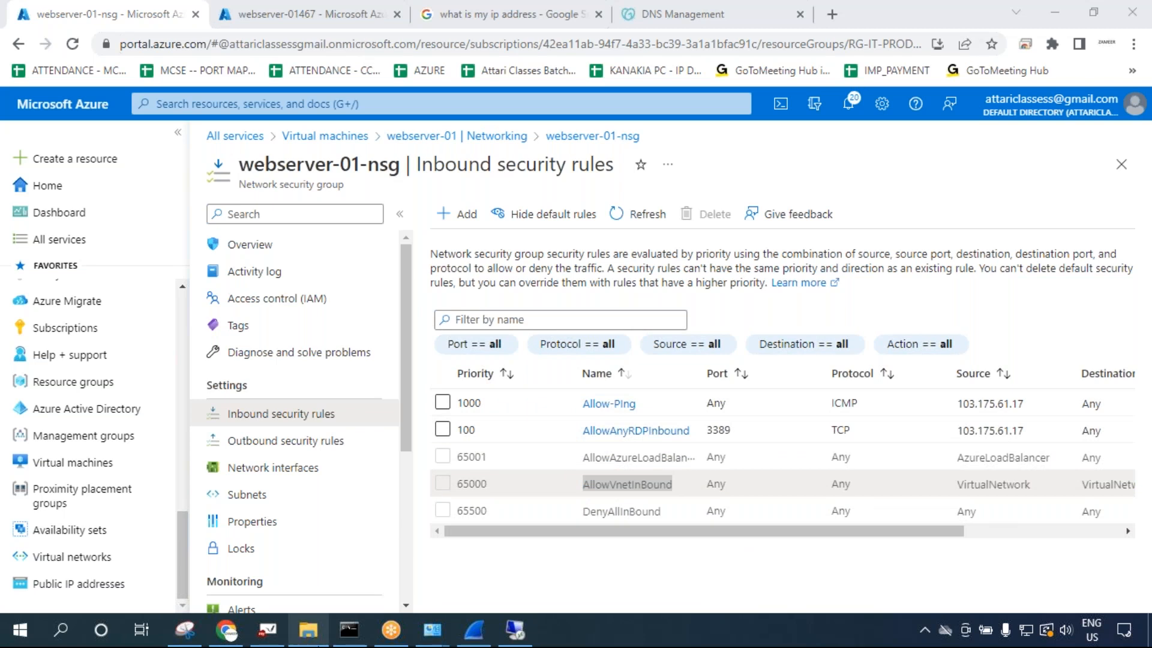
# Draw black lines linking the upper web and DB servers on the whiteboard, and highlight AllowVnetInBound back in the Azure portal.
pyautogui.click(264, 635)
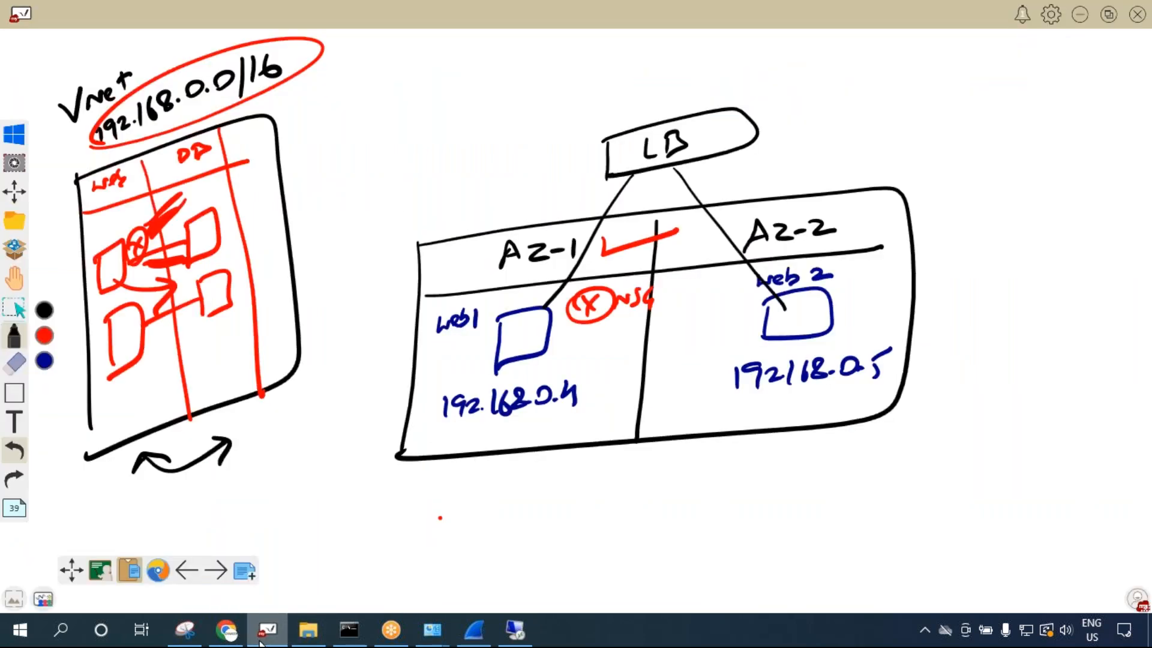
pyautogui.moveTo(113, 271); pyautogui.dragTo(209, 249)
pyautogui.moveTo(153, 285); pyautogui.dragTo(202, 227)
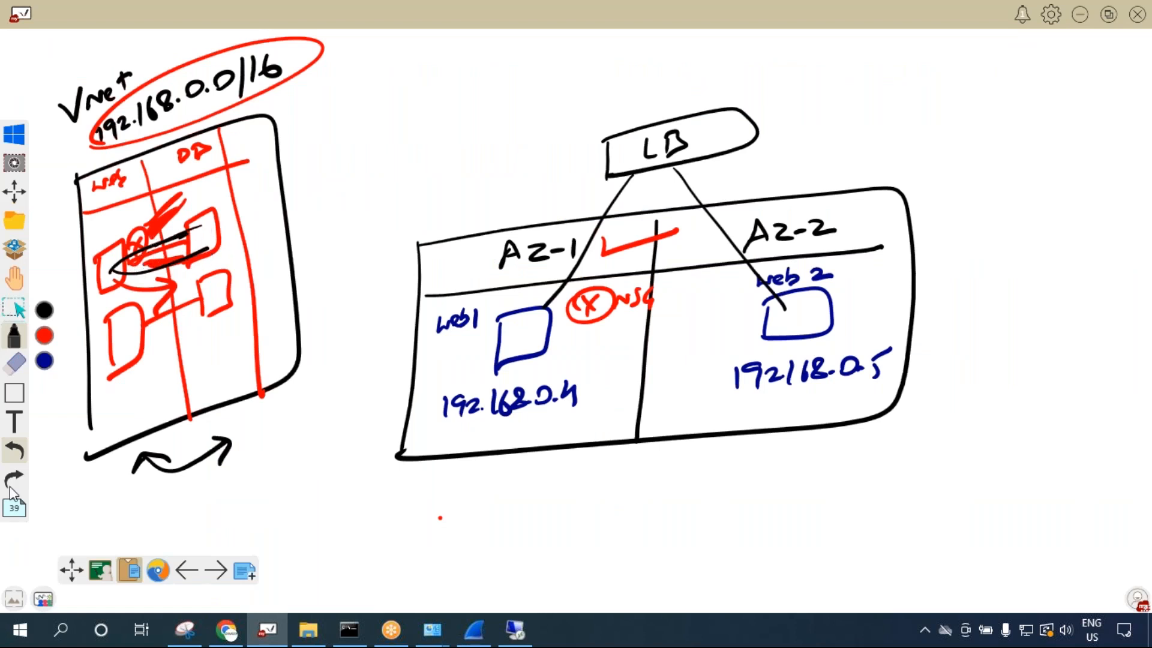
pyautogui.click(227, 630)
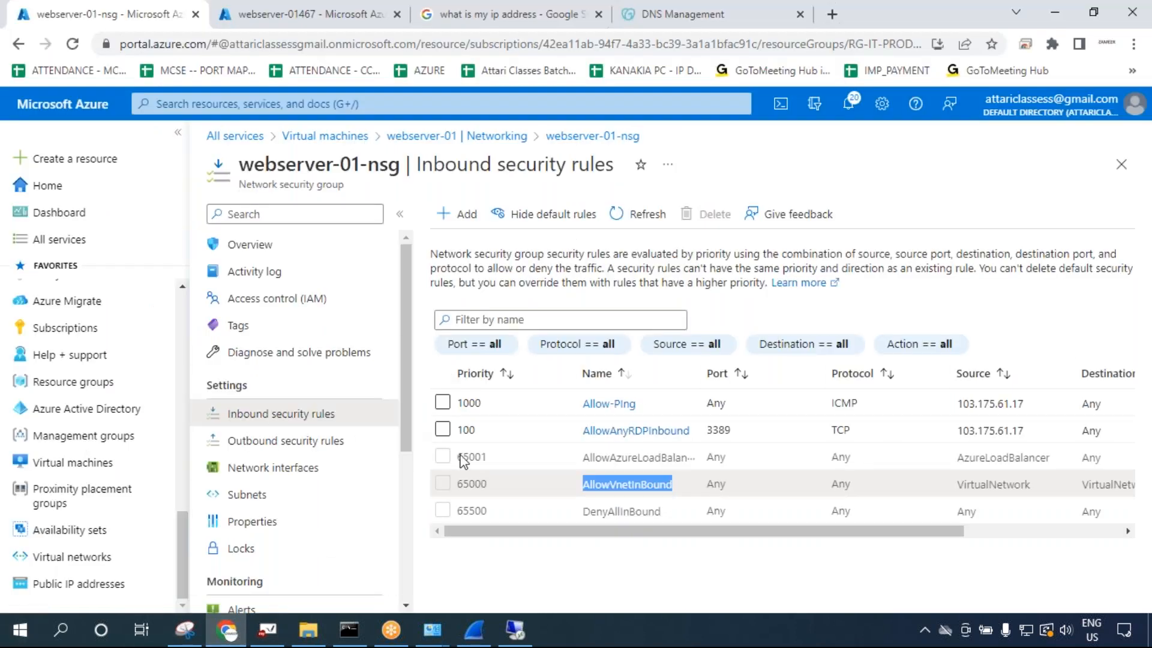
pyautogui.moveTo(582, 485); pyautogui.dragTo(670, 480)
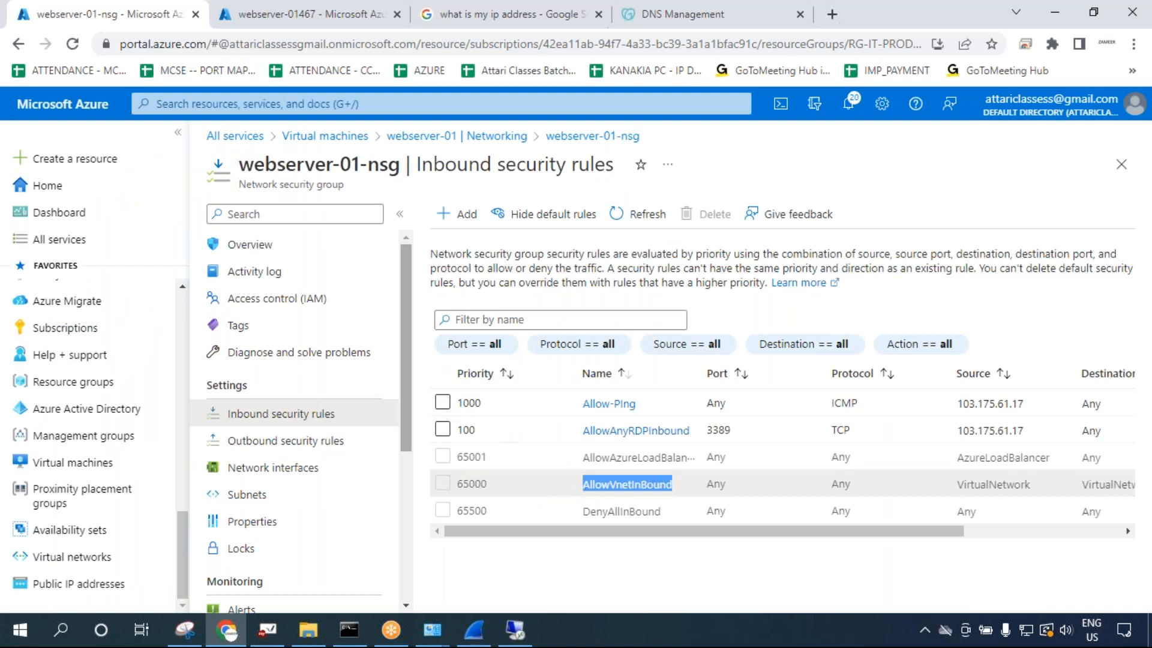
# Open the outbound security rules of webserver-01-nsg and highlight the AllowVnetOutBound rule's name and port.
pyautogui.click(321, 444)
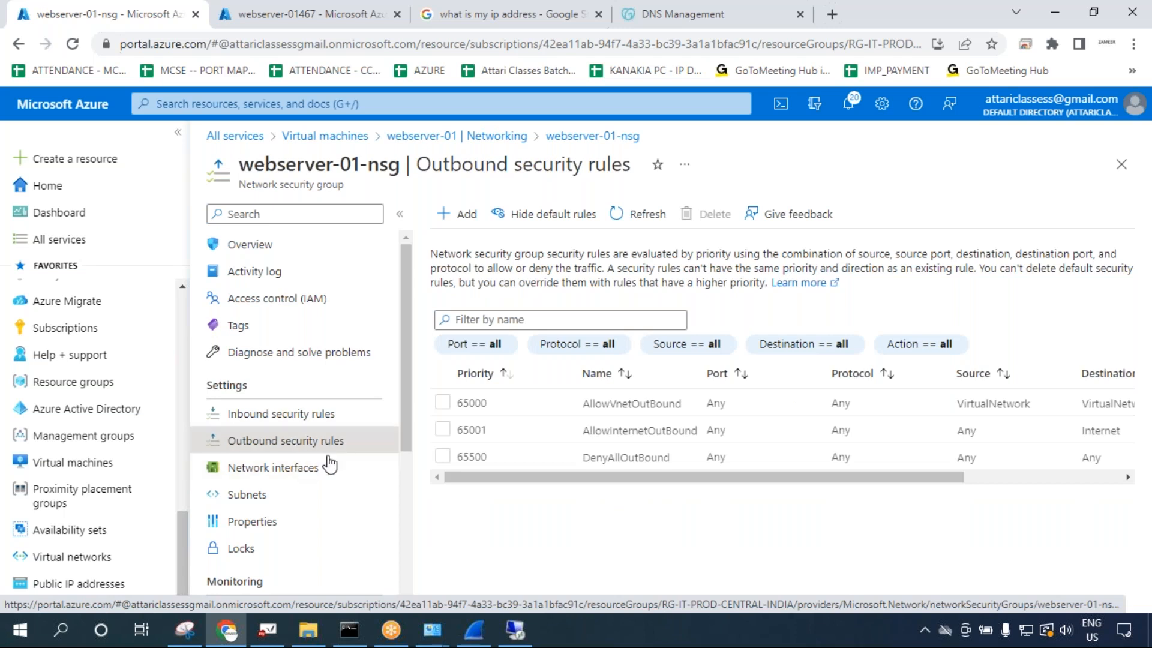
pyautogui.moveTo(274, 644)
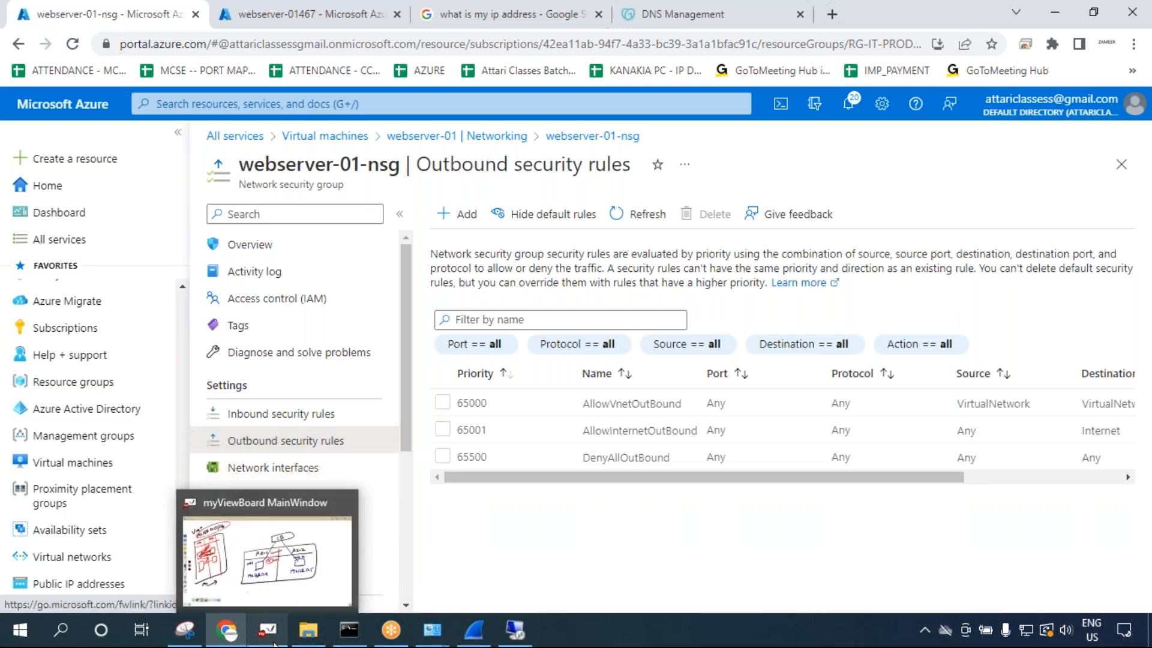
pyautogui.doubleClick(626, 404)
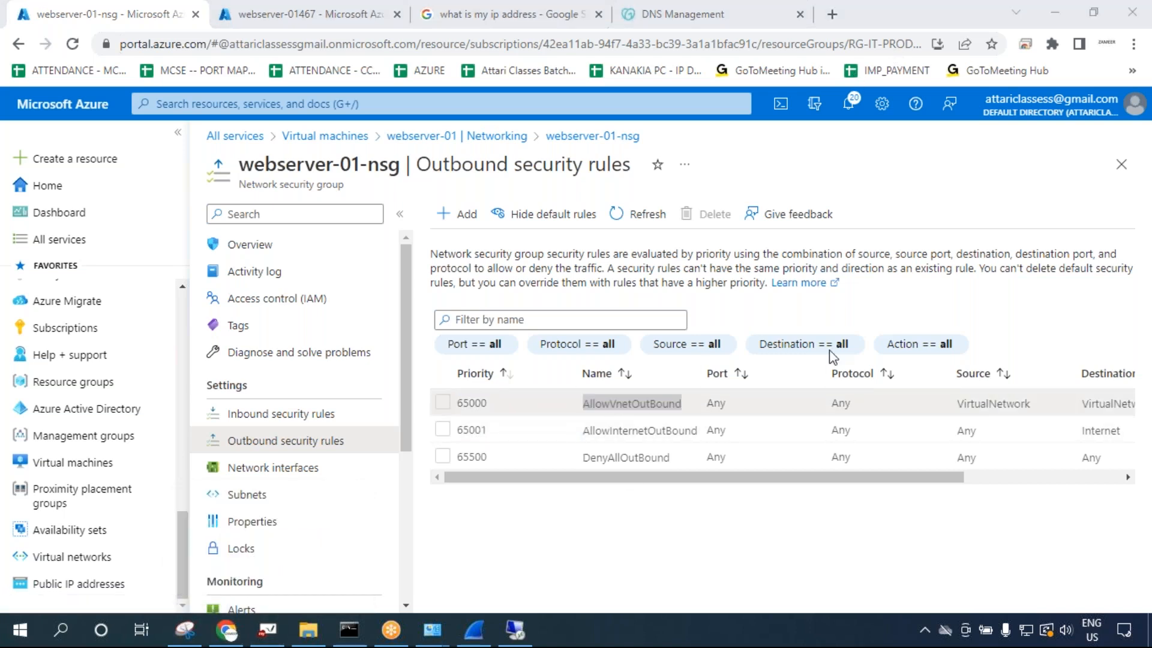
pyautogui.moveTo(712, 404); pyautogui.dragTo(735, 407)
pyautogui.moveTo(853, 482)
pyautogui.mouseDown()
pyautogui.moveTo(1023, 478)
pyautogui.moveTo(852, 479)
pyautogui.mouseUp()
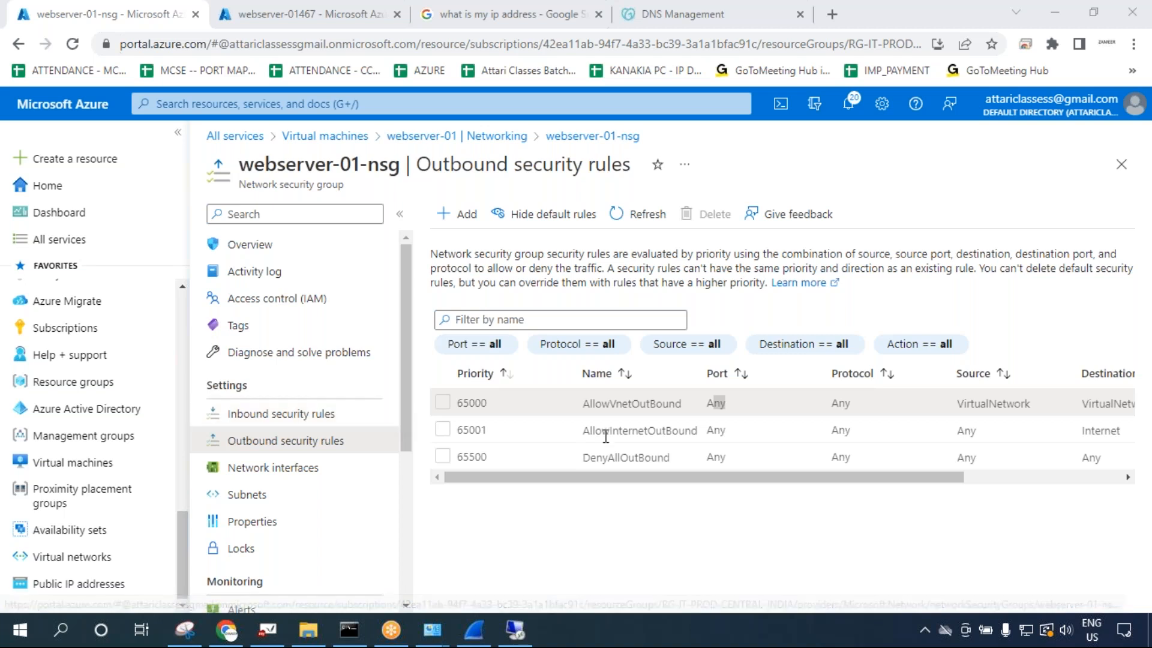
# Highlight the AllowInternetOutBound rule name and check that rule's destination and action.
pyautogui.moveTo(580, 432); pyautogui.dragTo(690, 444)
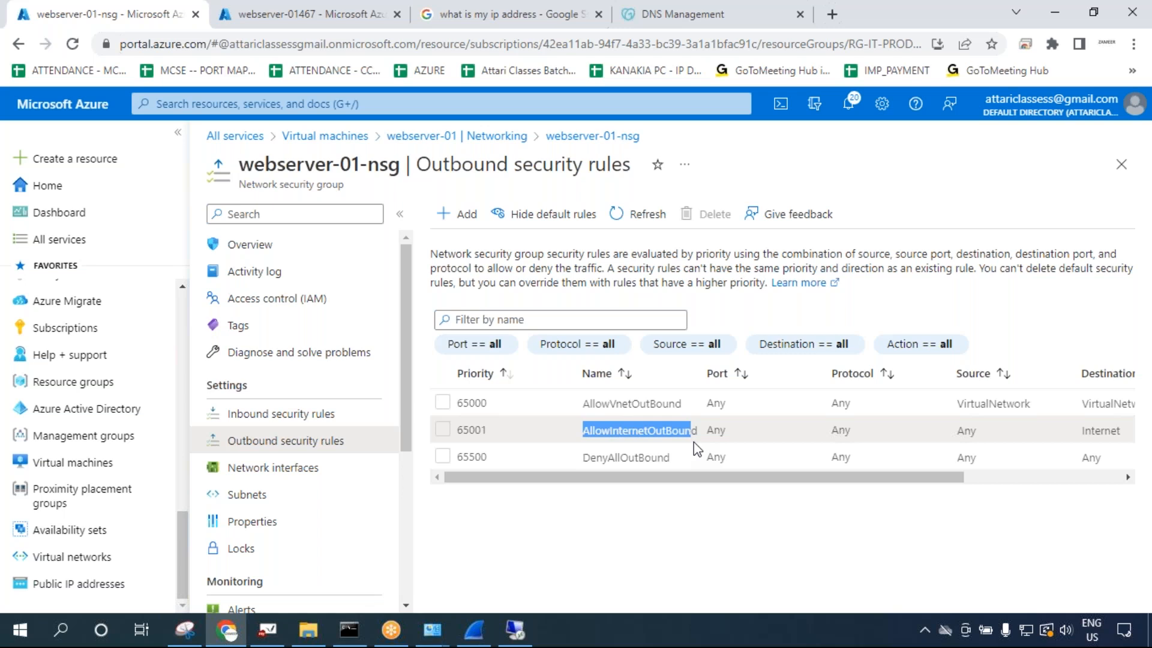
pyautogui.doubleClick(634, 433)
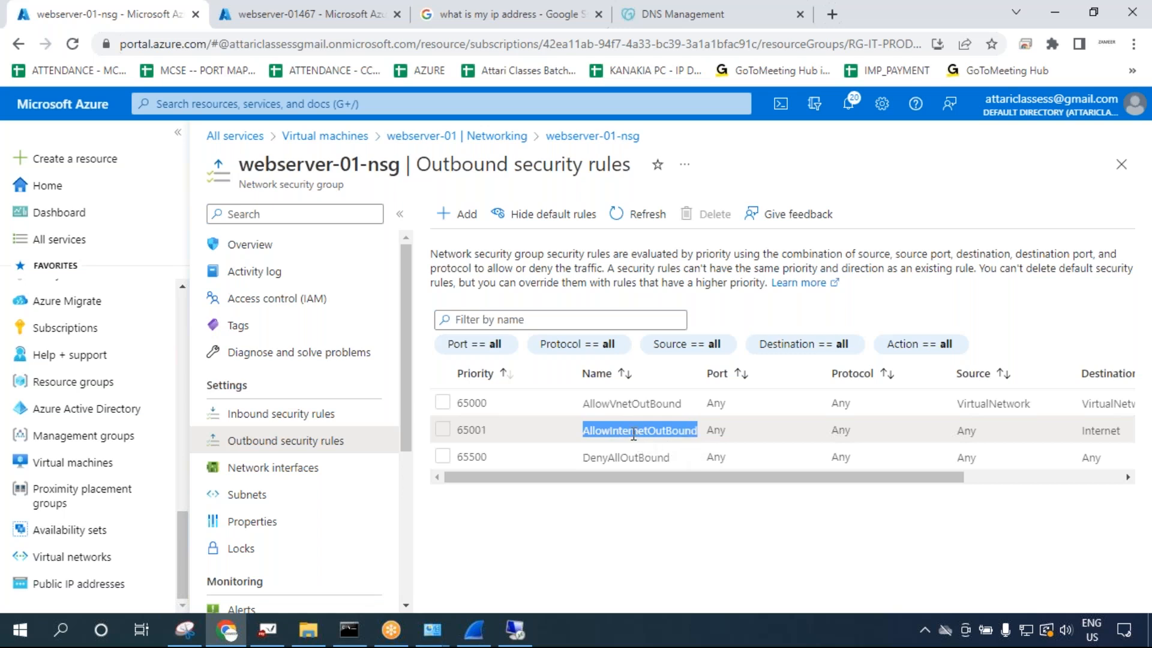
pyautogui.click(861, 69)
pyautogui.click(969, 480)
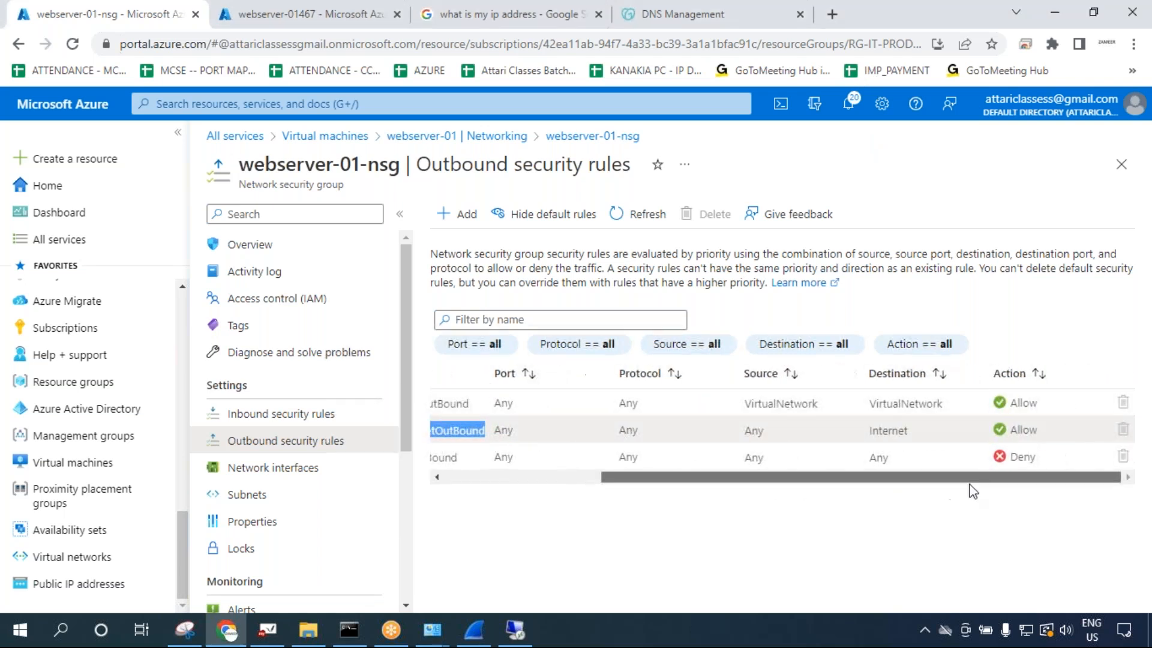
pyautogui.moveTo(970, 485); pyautogui.dragTo(656, 480)
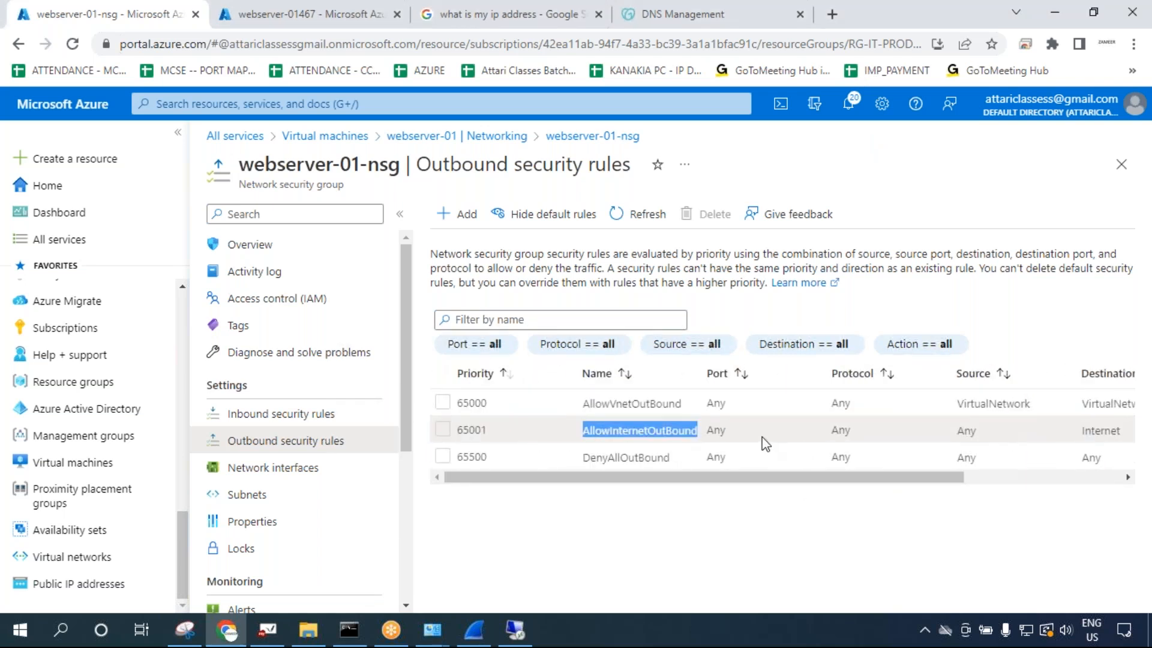
# Open the inbound security rules and highlight the DenyAllInBound rule name.
pyautogui.click(329, 413)
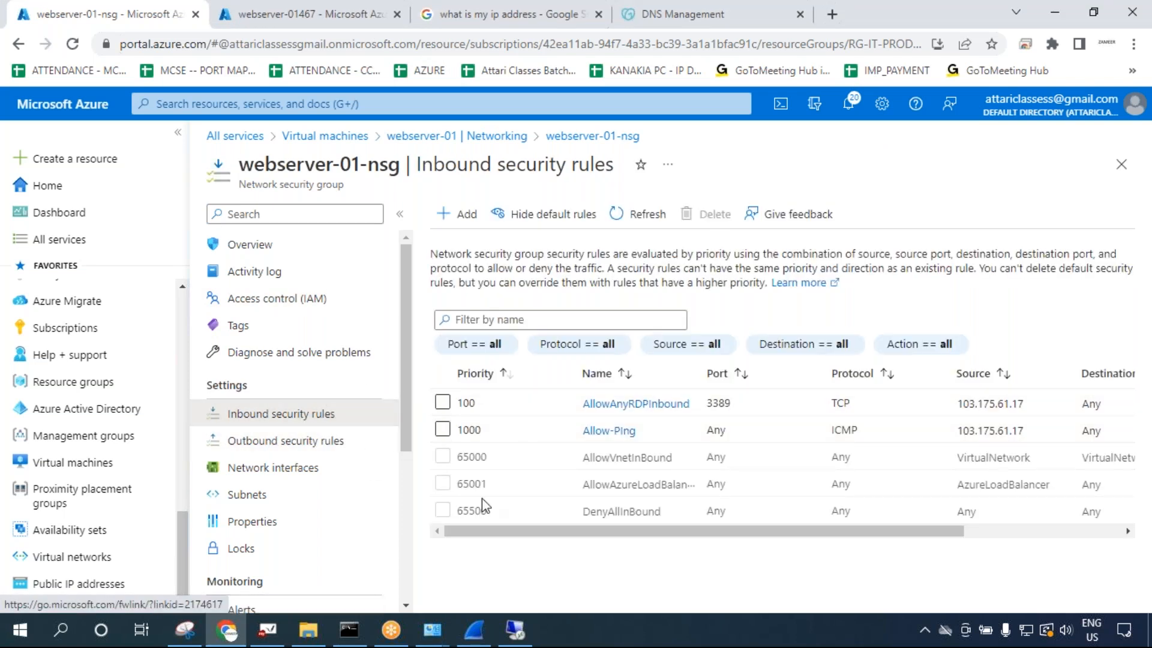
pyautogui.moveTo(558, 518); pyautogui.dragTo(672, 531)
pyautogui.doubleClick(627, 514)
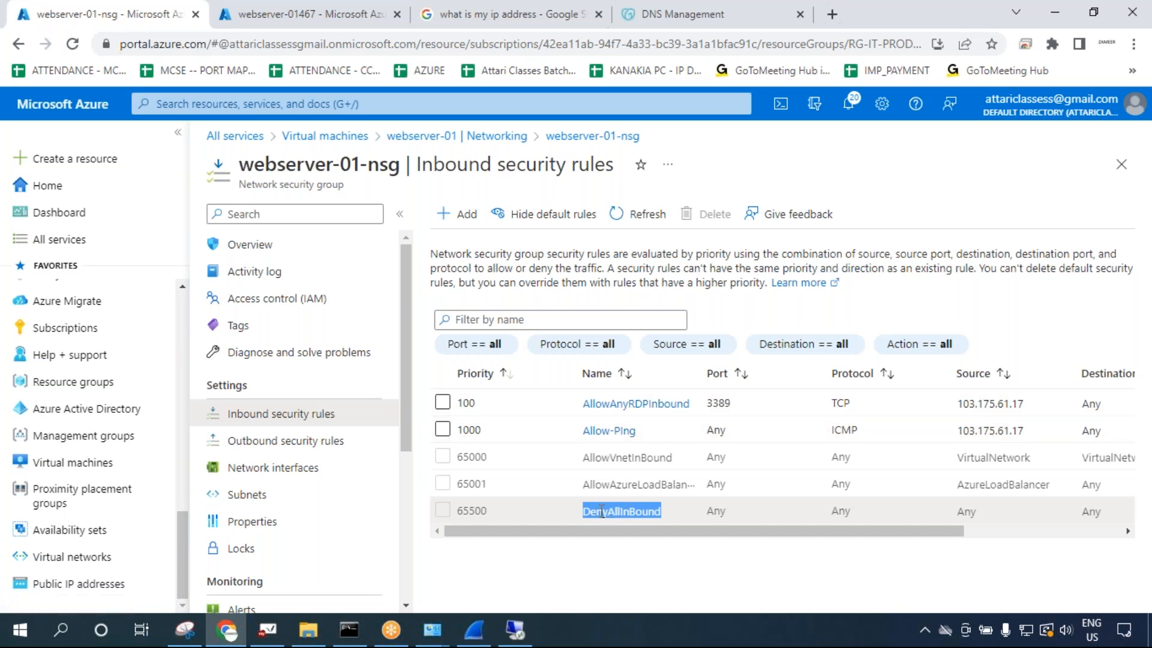
# Compare the outbound rules with the inbound ones, and highlight the name of the inbound 65001 load balancer rule.
pyautogui.click(342, 442)
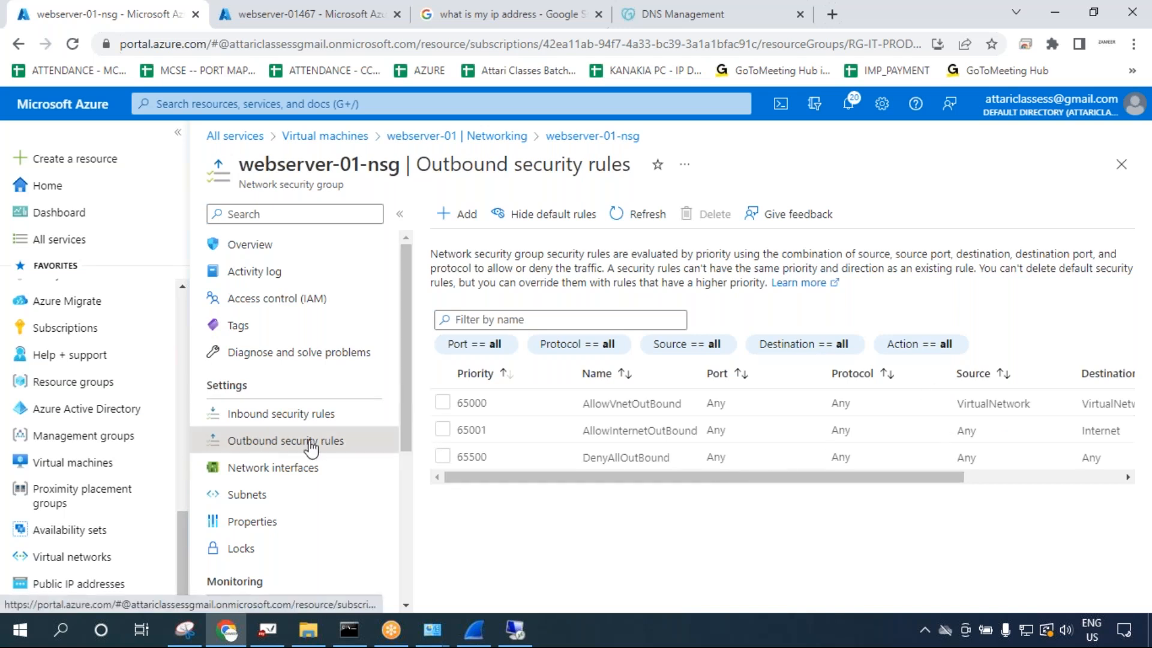
pyautogui.click(303, 414)
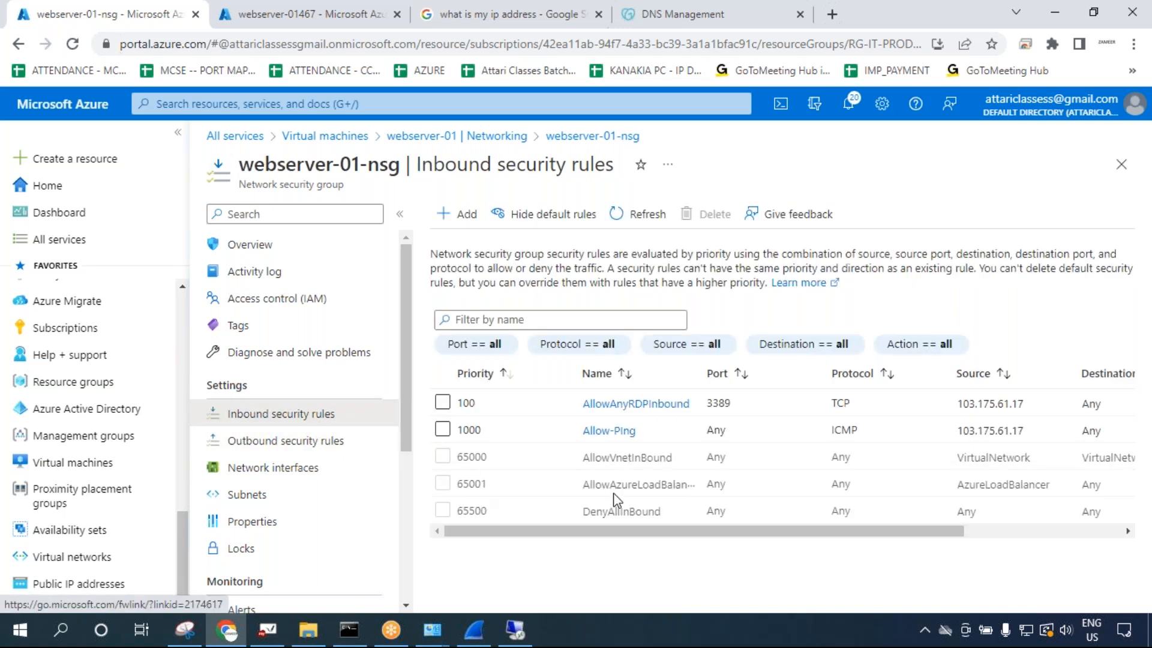
pyautogui.moveTo(581, 484); pyautogui.dragTo(695, 485)
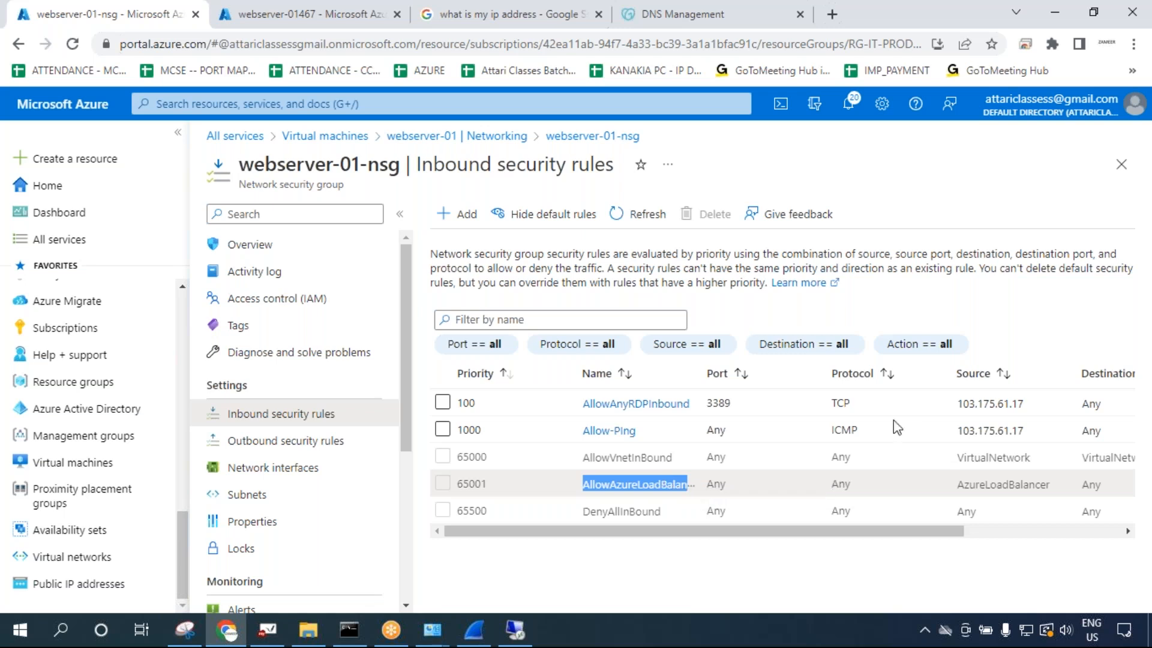
pyautogui.moveTo(921, 400); pyautogui.dragTo(965, 391)
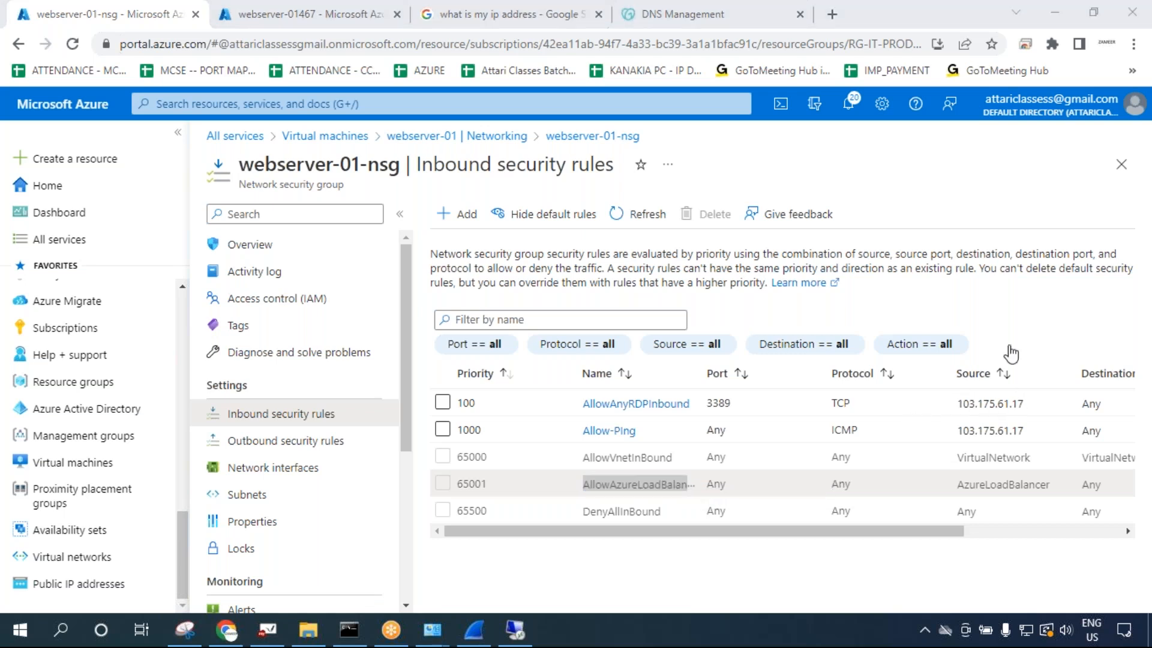
# View the outbound security rules, return to the inbound rules, and highlight the Azure load balancer rule's name.
pyautogui.click(1027, 240)
pyautogui.click(336, 444)
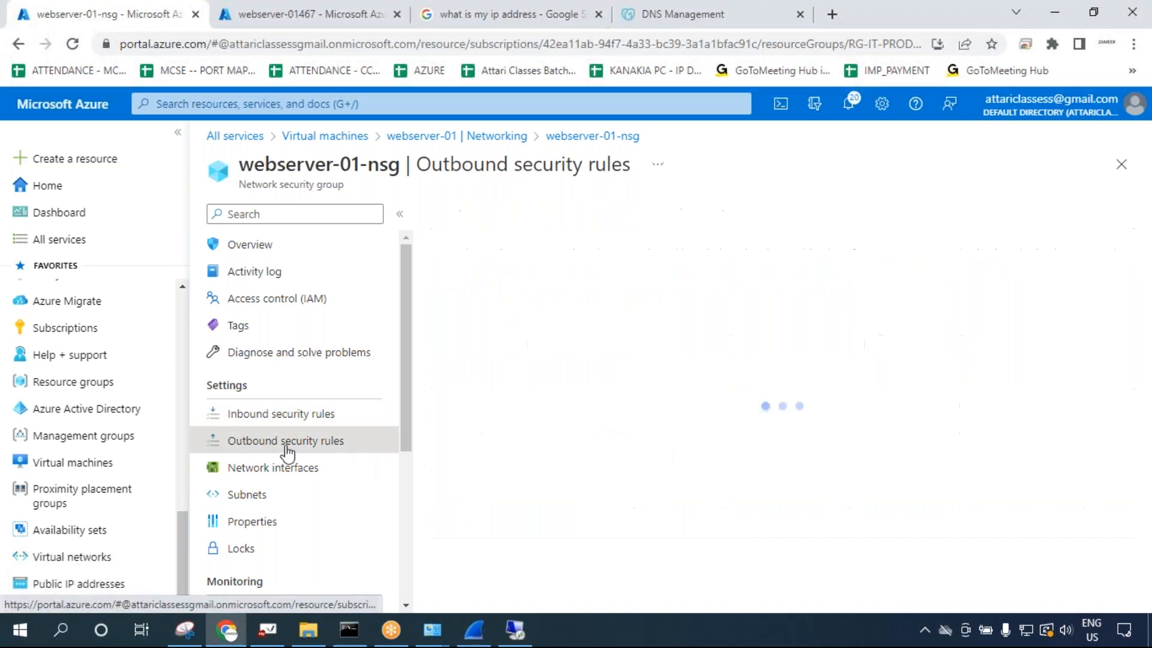
pyautogui.click(339, 415)
pyautogui.moveTo(586, 489); pyautogui.dragTo(701, 492)
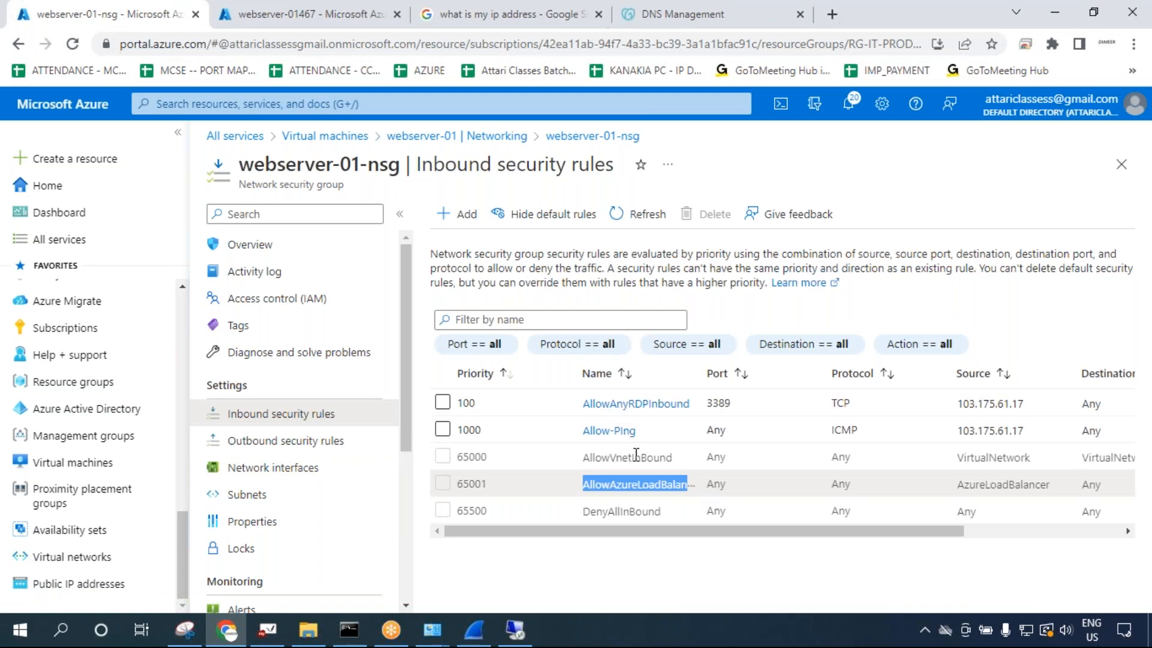
# Open the outbound security rules and highlight the DenyAllOutBound rule's name and priority.
pyautogui.click(351, 450)
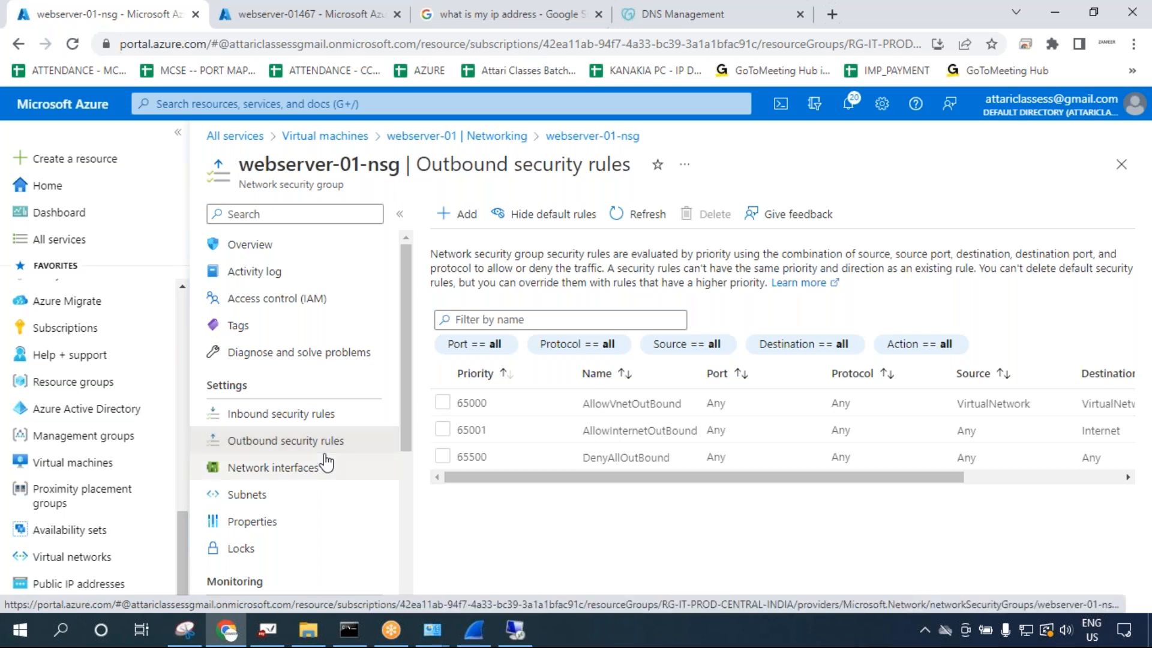
pyautogui.moveTo(580, 457); pyautogui.dragTo(677, 461)
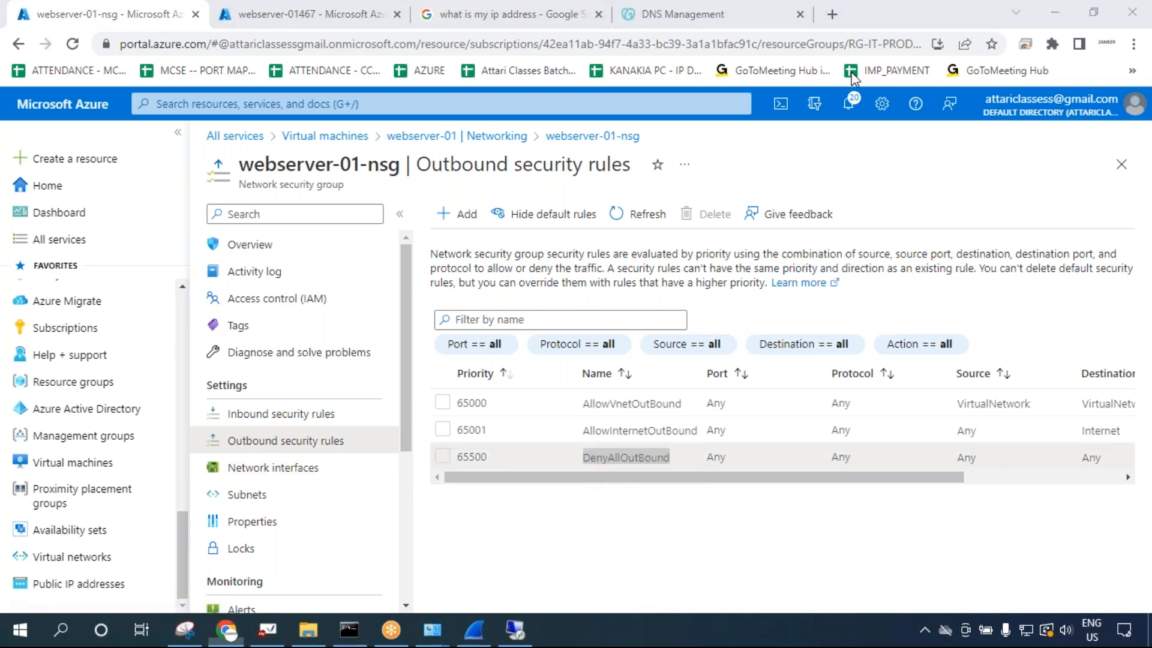
pyautogui.moveTo(687, 480); pyautogui.dragTo(598, 488)
pyautogui.moveTo(458, 457); pyautogui.dragTo(492, 463)
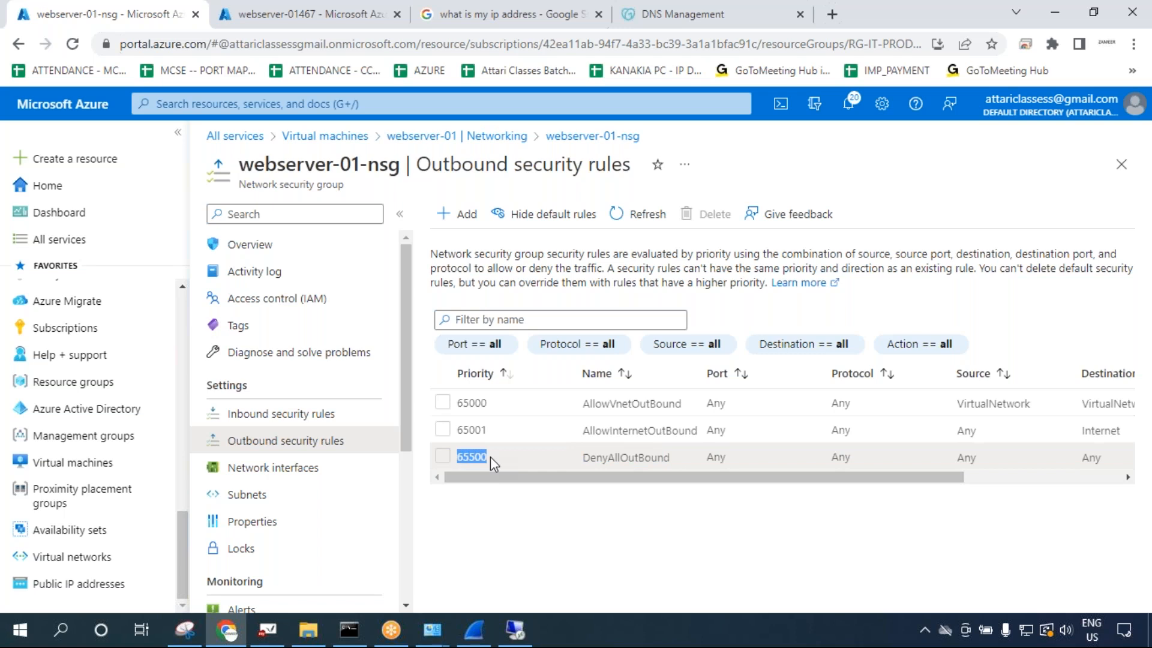
pyautogui.click(348, 31)
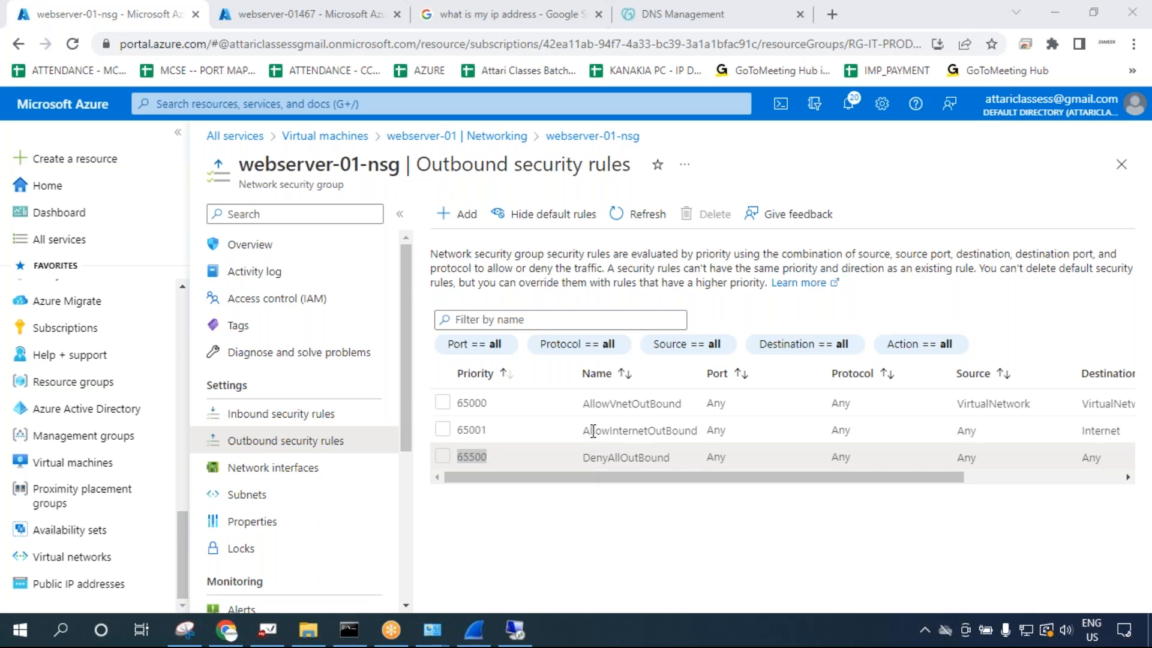
# Review the AllowVnetOutBound and AllowInternetOutBound rules of webserver-01-nsg, including the source and destination of the virtual network rule.
pyautogui.moveTo(582, 403); pyautogui.dragTo(692, 410)
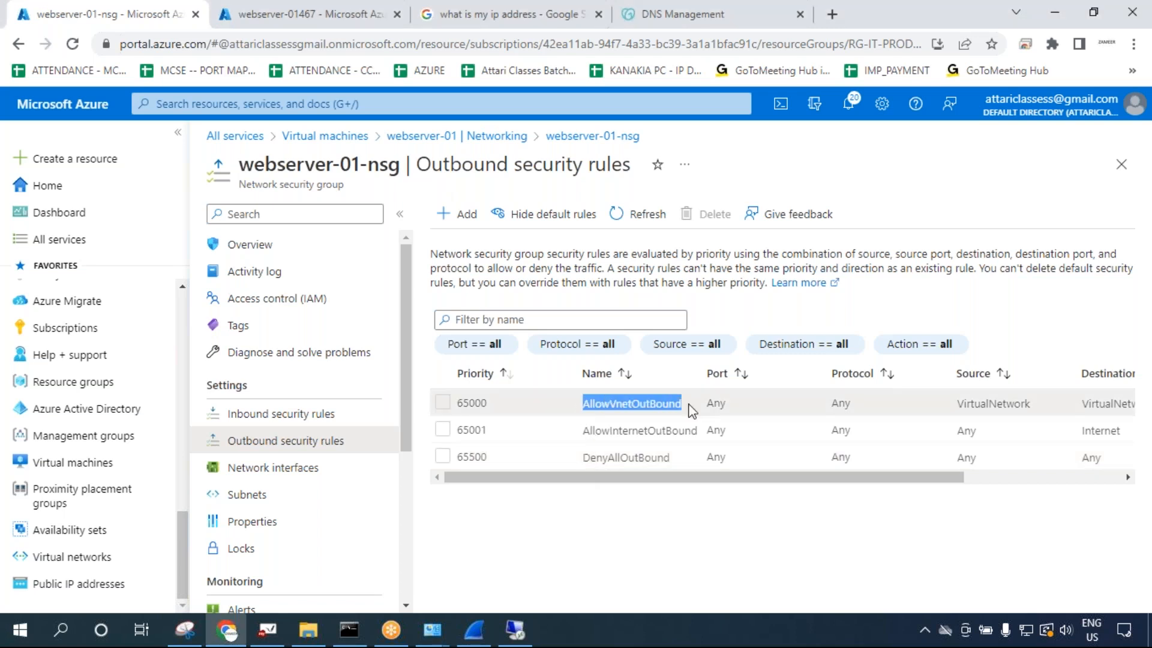
pyautogui.click(856, 77)
pyautogui.moveTo(857, 482); pyautogui.dragTo(908, 483)
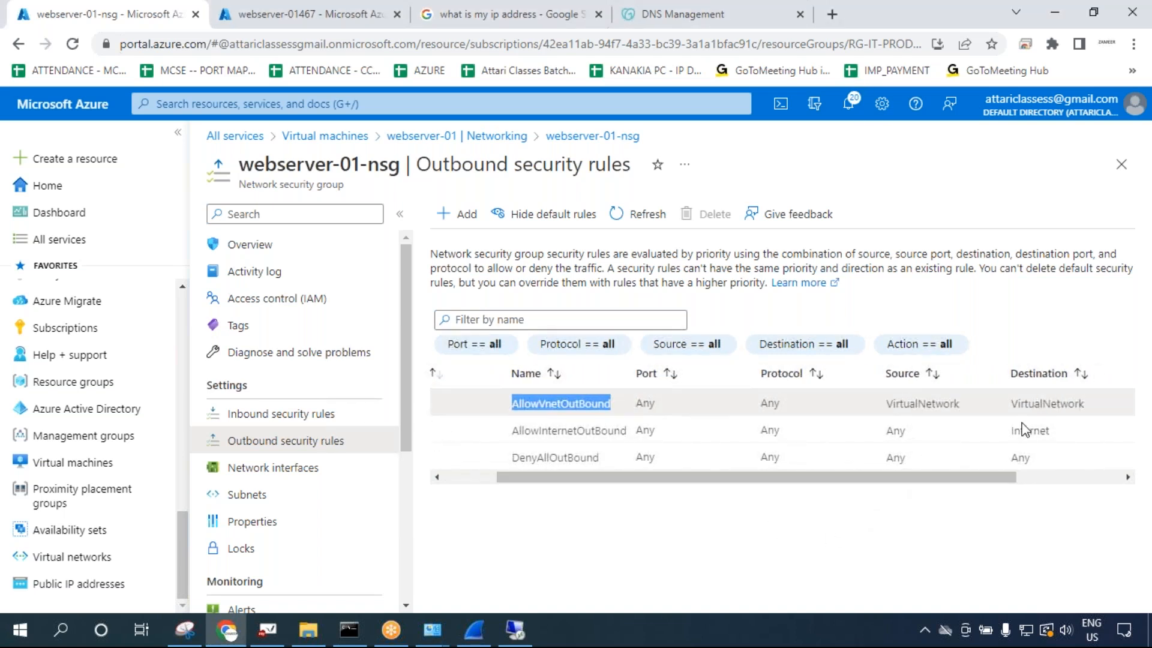
pyautogui.moveTo(889, 403); pyautogui.dragTo(1085, 403)
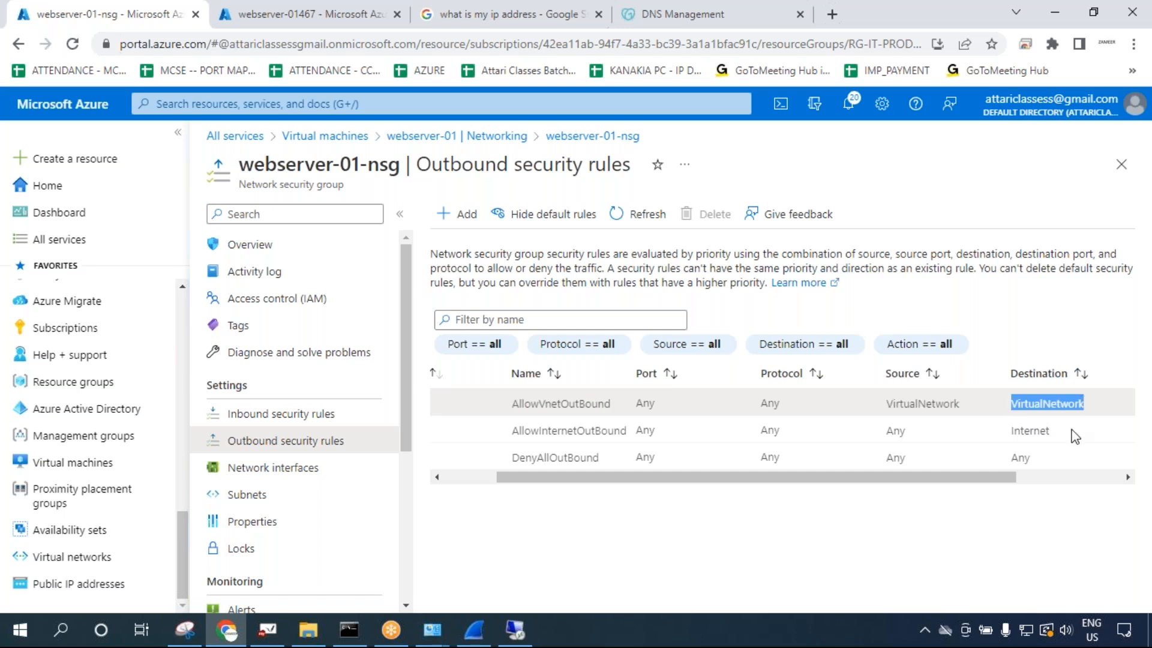
pyautogui.moveTo(511, 431); pyautogui.dragTo(627, 430)
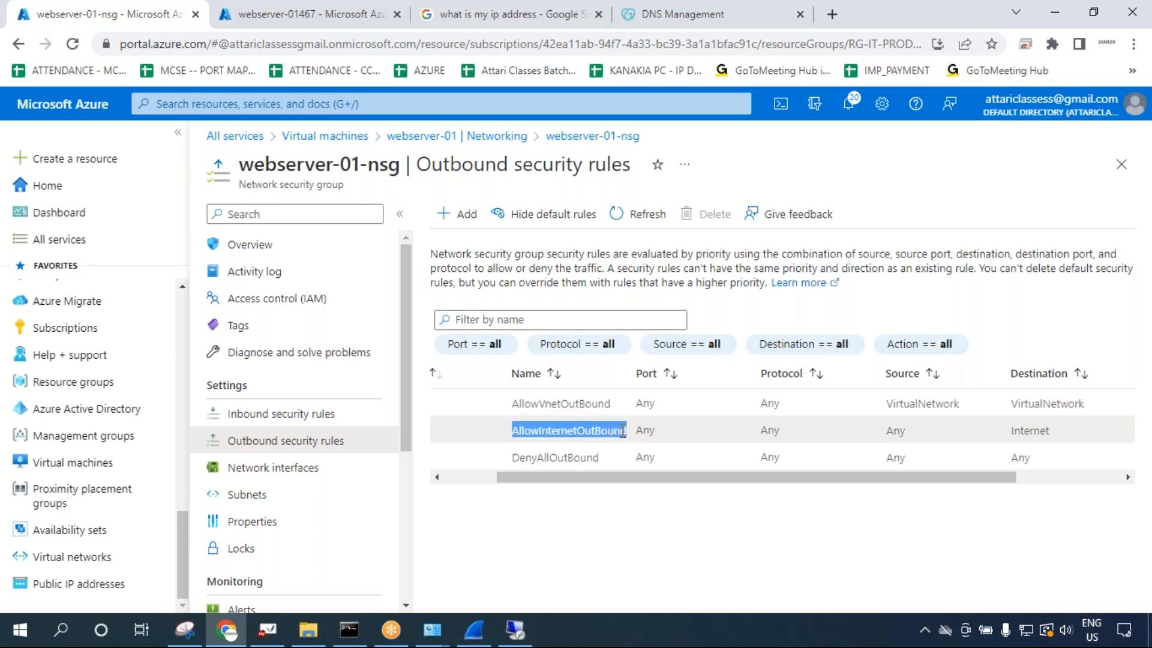
# Switch to the whiteboard app and clear the existing network drawing from the page.
pyautogui.click(266, 638)
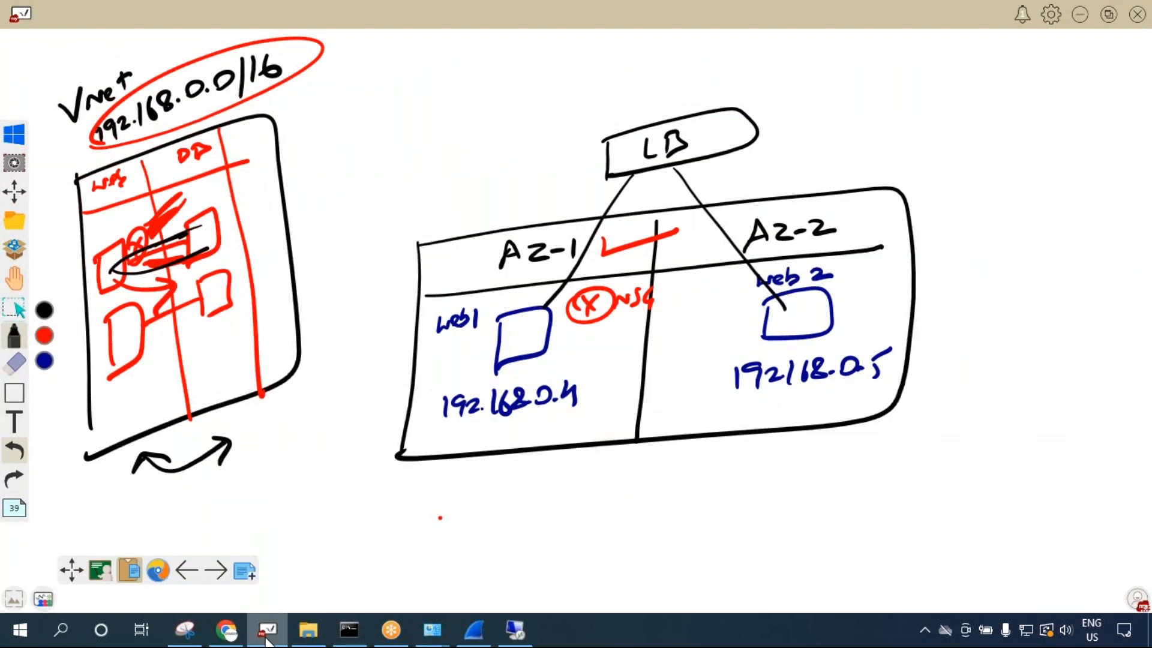
pyautogui.click(16, 365)
pyautogui.click(140, 221)
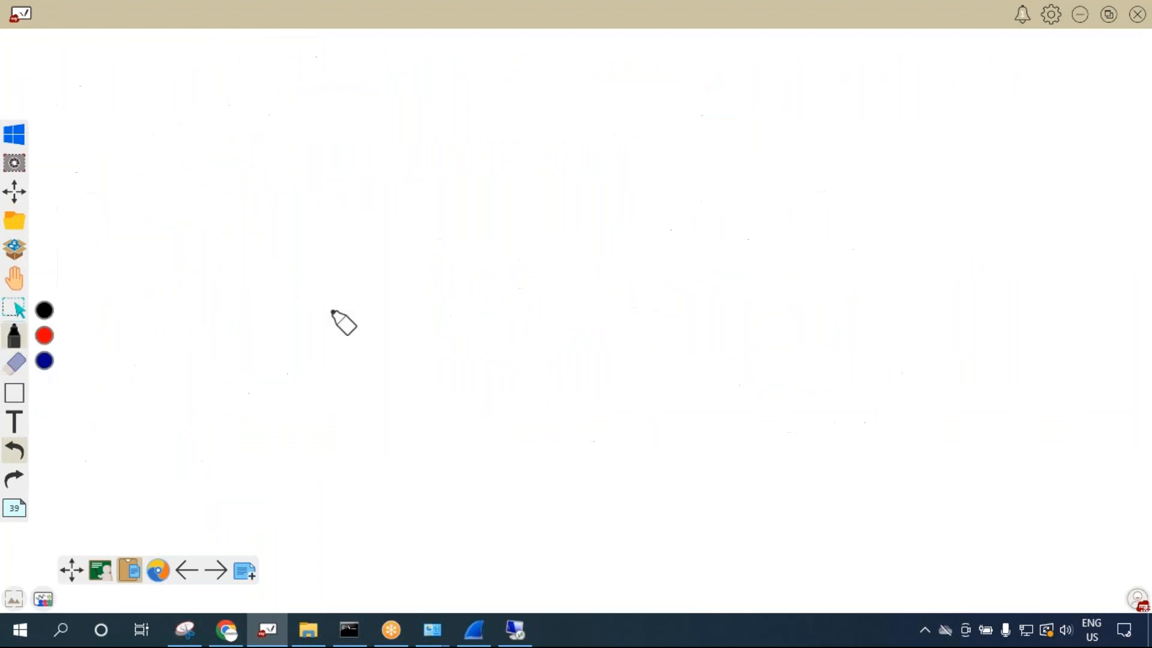
# Draw a black server box with a circled X above it labelled "NSG", undoing the misdrawn strokes.
pyautogui.moveTo(831, 347); pyautogui.dragTo(823, 466)
pyautogui.moveTo(825, 342)
pyautogui.mouseDown()
pyautogui.moveTo(980, 373)
pyautogui.moveTo(831, 485)
pyautogui.mouseUp()
pyautogui.click(15, 451)
pyautogui.click(14, 451)
pyautogui.moveTo(709, 373)
pyautogui.mouseDown()
pyautogui.moveTo(708, 535)
pyautogui.moveTo(784, 491)
pyautogui.moveTo(705, 489)
pyautogui.mouseUp()
pyautogui.click(726, 313)
pyautogui.moveTo(777, 276)
pyautogui.mouseDown()
pyautogui.moveTo(754, 293)
pyautogui.moveTo(793, 284)
pyautogui.mouseUp()
pyautogui.moveTo(775, 312); pyautogui.dragTo(793, 297)
# Draw a red arrow upward from the server box to a cloud outline labelled as the internet.
pyautogui.click(45, 335)
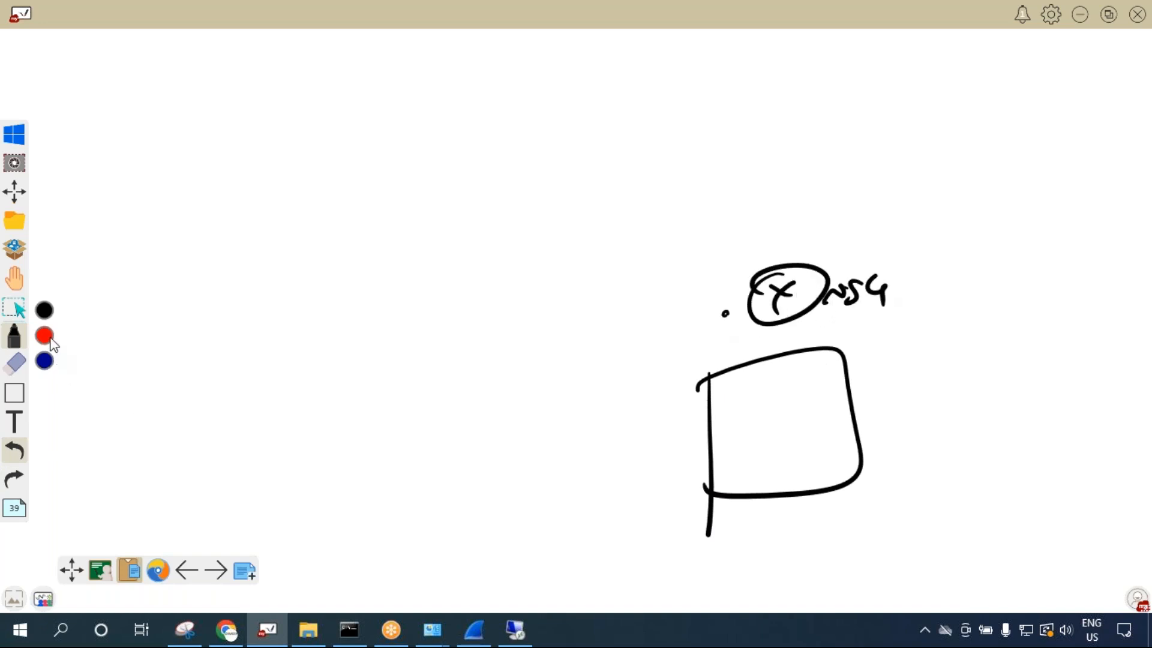
pyautogui.moveTo(732, 242); pyautogui.dragTo(744, 363)
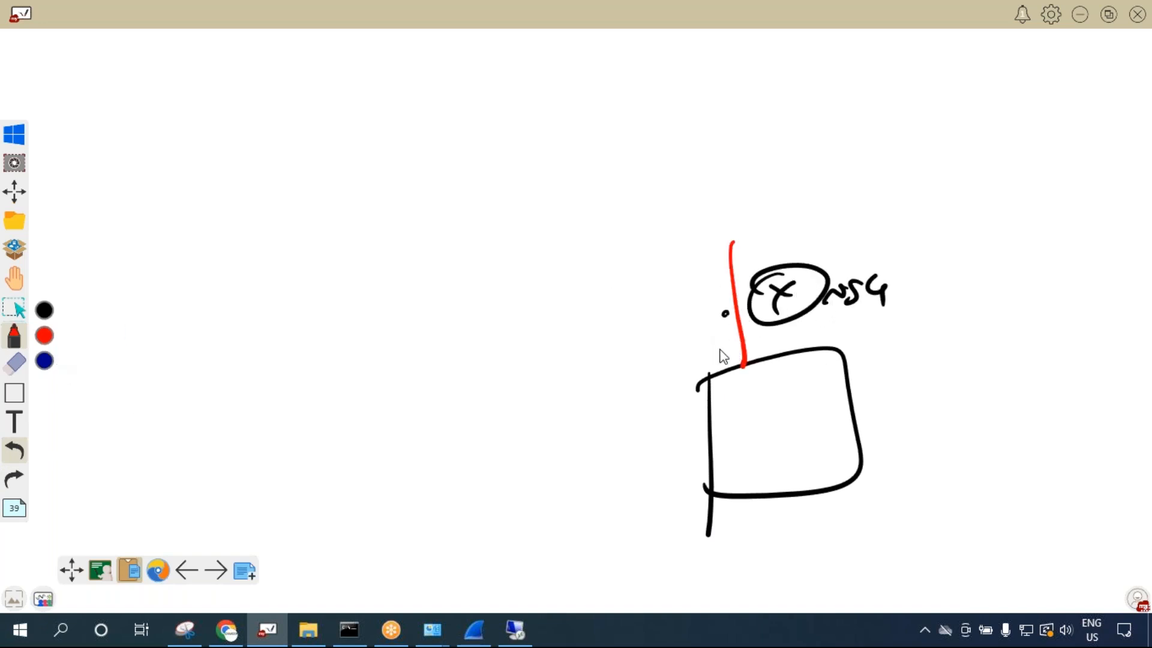
pyautogui.moveTo(712, 270); pyautogui.dragTo(742, 268)
pyautogui.moveTo(599, 97); pyautogui.dragTo(595, 246)
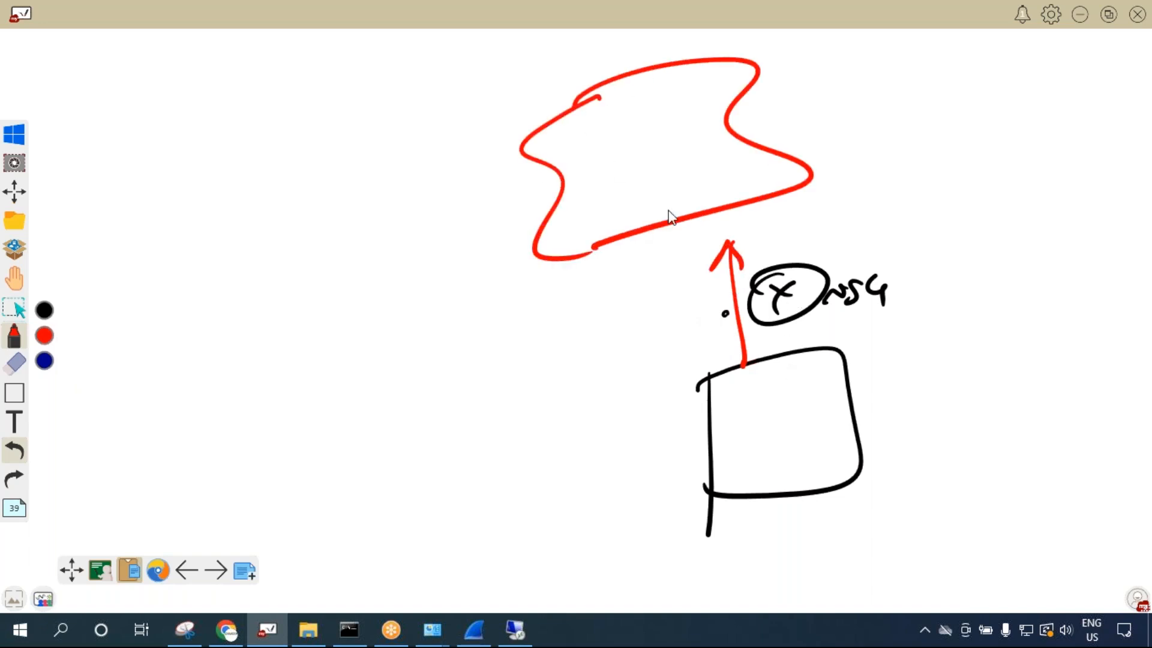
pyautogui.moveTo(606, 155)
pyautogui.mouseDown()
pyautogui.moveTo(630, 177)
pyautogui.moveTo(690, 166)
pyautogui.mouseUp()
# Add a red inner box to the server, enclose it in a large network outline split in two, and draw a second server in the other half.
pyautogui.click(744, 413)
pyautogui.moveTo(753, 411)
pyautogui.mouseDown()
pyautogui.moveTo(750, 459)
pyautogui.moveTo(766, 415)
pyautogui.mouseUp()
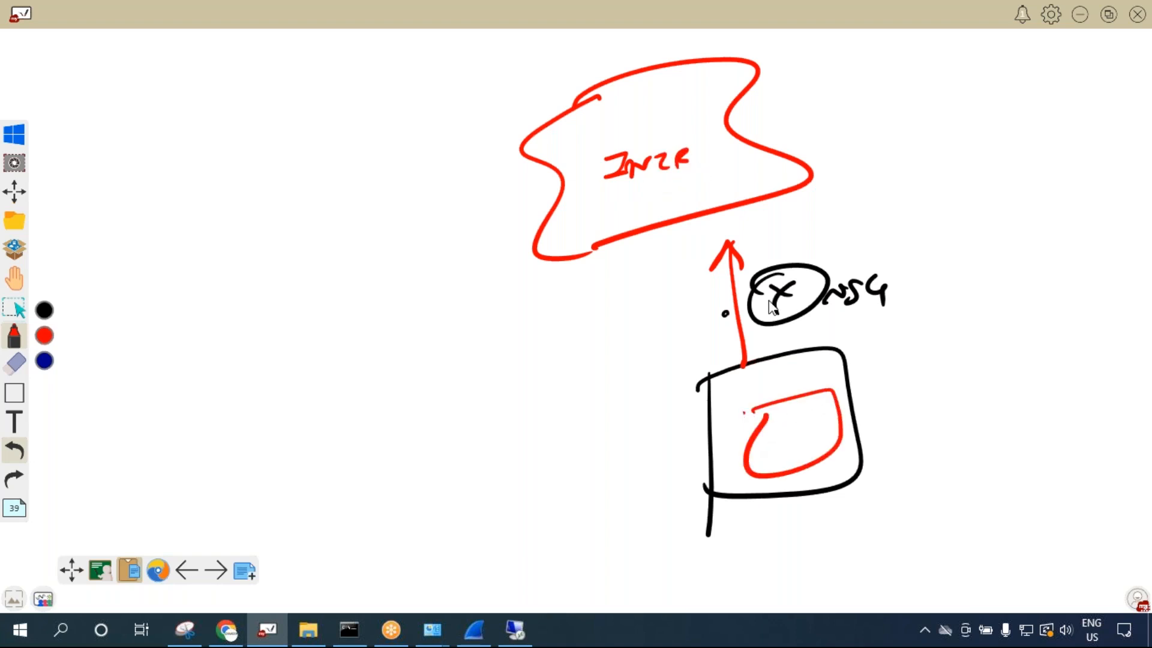
pyautogui.moveTo(615, 378)
pyautogui.mouseDown()
pyautogui.moveTo(945, 302)
pyautogui.moveTo(822, 535)
pyautogui.mouseUp()
pyautogui.moveTo(679, 574); pyautogui.dragTo(624, 414)
pyautogui.moveTo(894, 307); pyautogui.dragTo(918, 513)
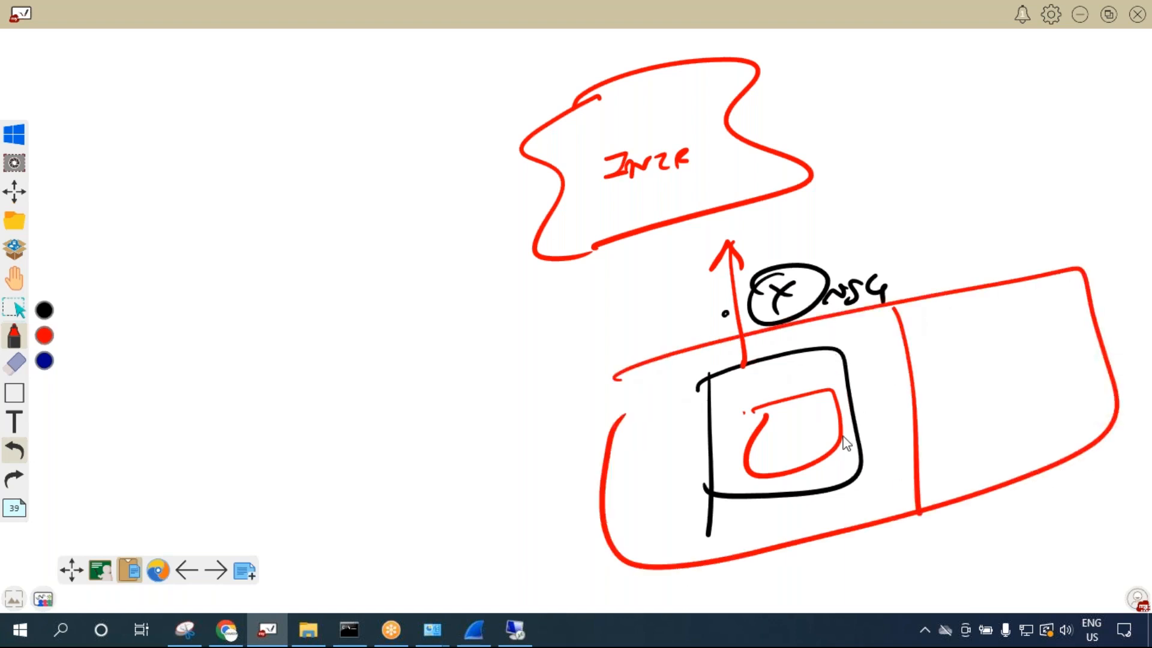
pyautogui.moveTo(984, 348); pyautogui.dragTo(990, 441)
pyautogui.moveTo(973, 355)
pyautogui.mouseDown()
pyautogui.moveTo(1086, 319)
pyautogui.moveTo(969, 450)
pyautogui.mouseUp()
# Link both servers with a red curve and check mark, labelling the paths as internet and allow VNet outbound.
pyautogui.moveTo(745, 365)
pyautogui.mouseDown()
pyautogui.moveTo(905, 284)
pyautogui.moveTo(1047, 320)
pyautogui.moveTo(1061, 312)
pyautogui.mouseUp()
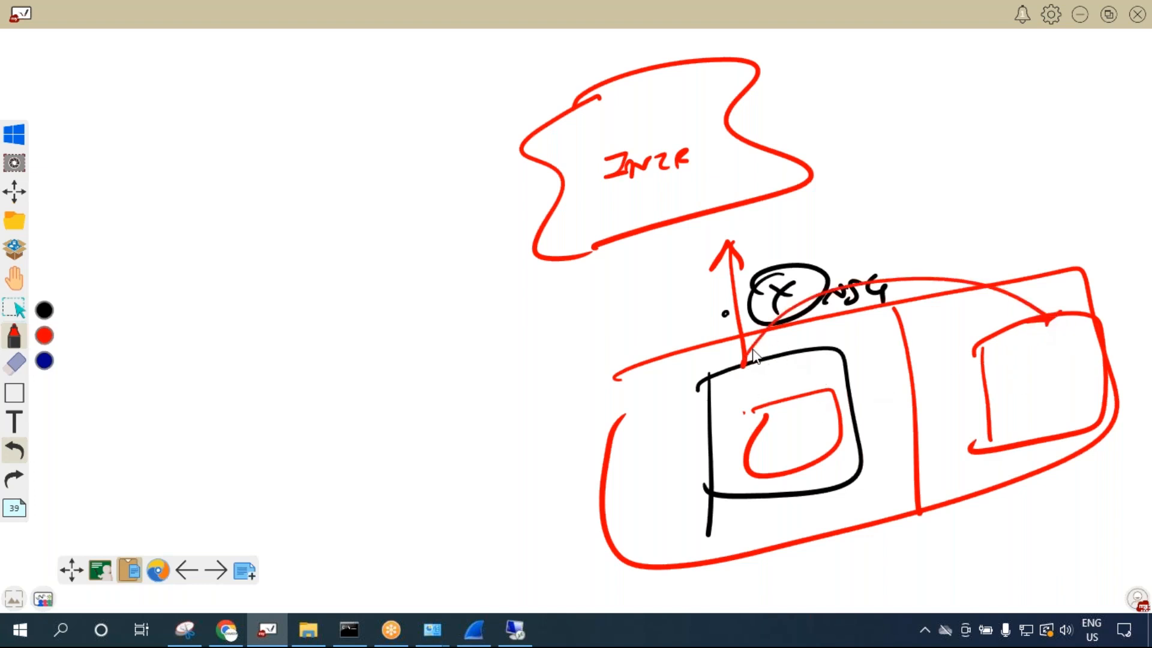
pyautogui.moveTo(916, 258); pyautogui.dragTo(978, 243)
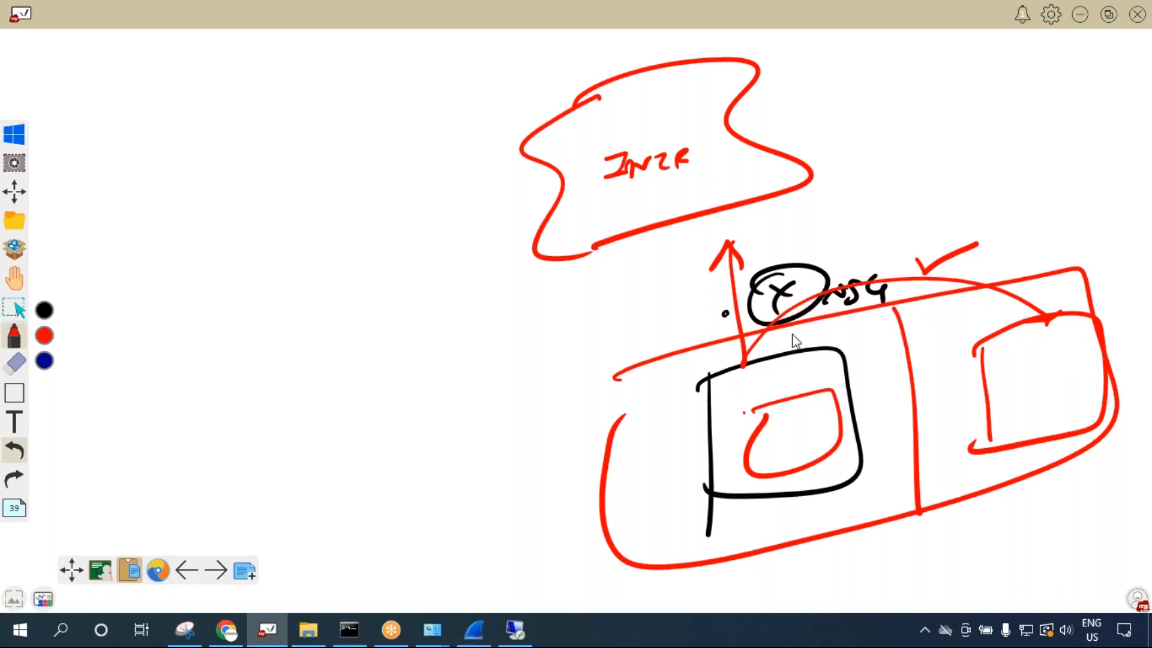
pyautogui.moveTo(663, 305)
pyautogui.mouseDown()
pyautogui.moveTo(661, 318)
pyautogui.moveTo(714, 303)
pyautogui.mouseUp()
pyautogui.moveTo(970, 268)
pyautogui.mouseDown()
pyautogui.moveTo(1044, 269)
pyautogui.moveTo(1100, 246)
pyautogui.mouseUp()
pyautogui.moveTo(1105, 259); pyautogui.dragTo(1124, 254)
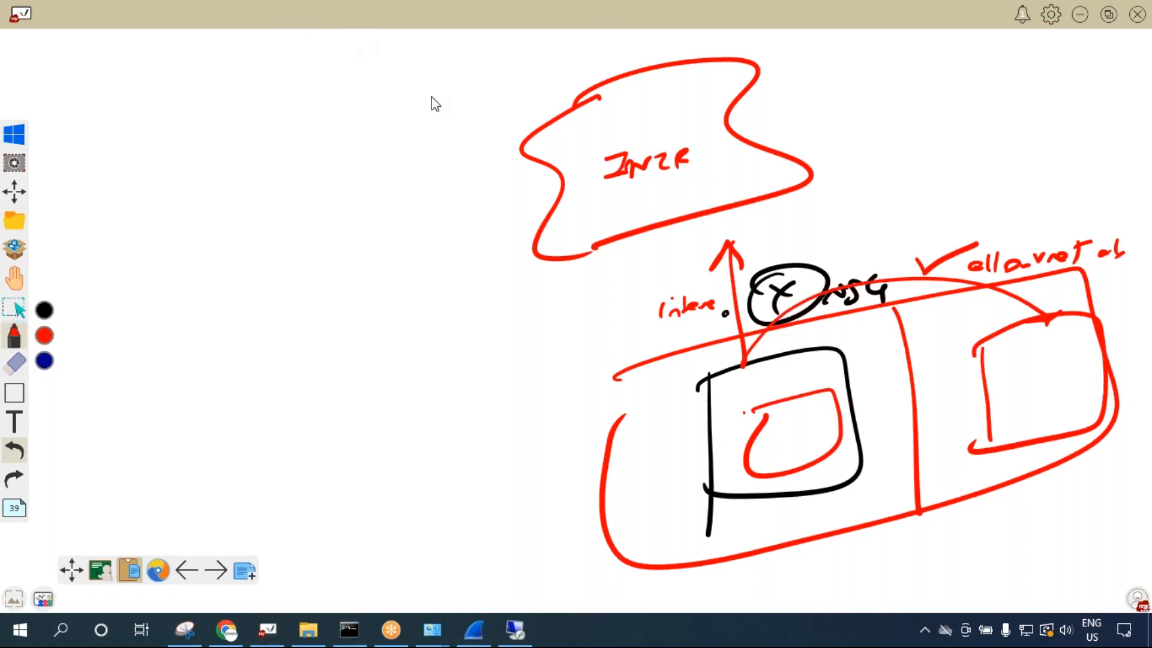
# Switch to the webserver-01 remote desktop session and close the two firewall windows covering the command prompt.
pyautogui.click(511, 628)
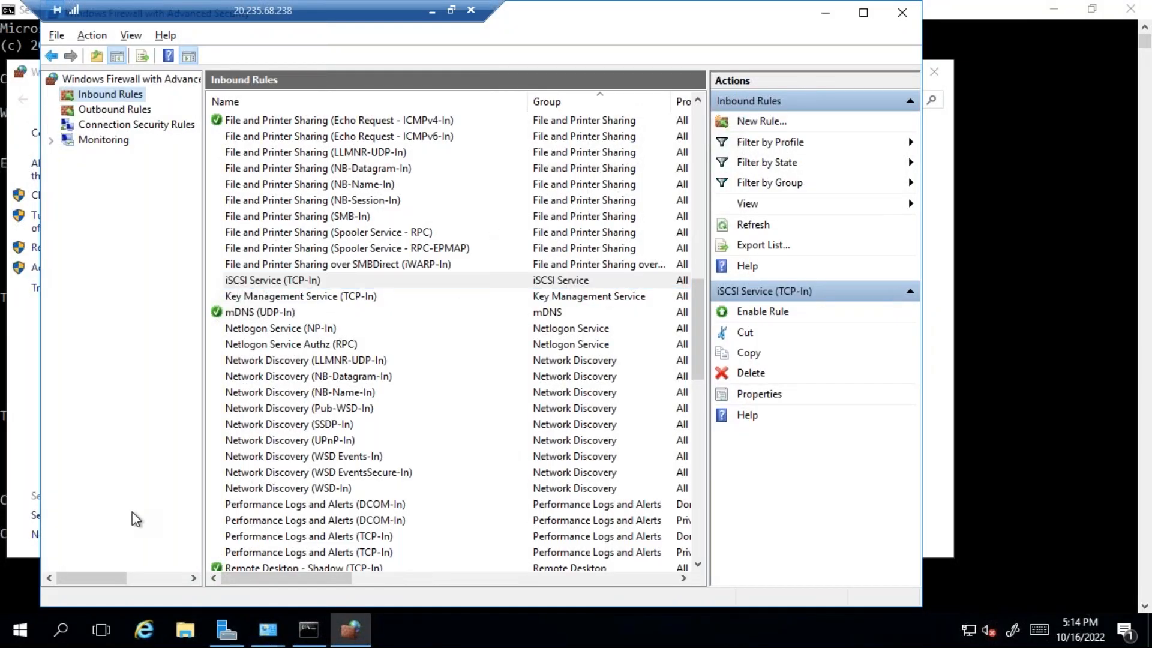
pyautogui.hotkey('alt', 'F4')
pyautogui.hotkey('alt', 'F4')
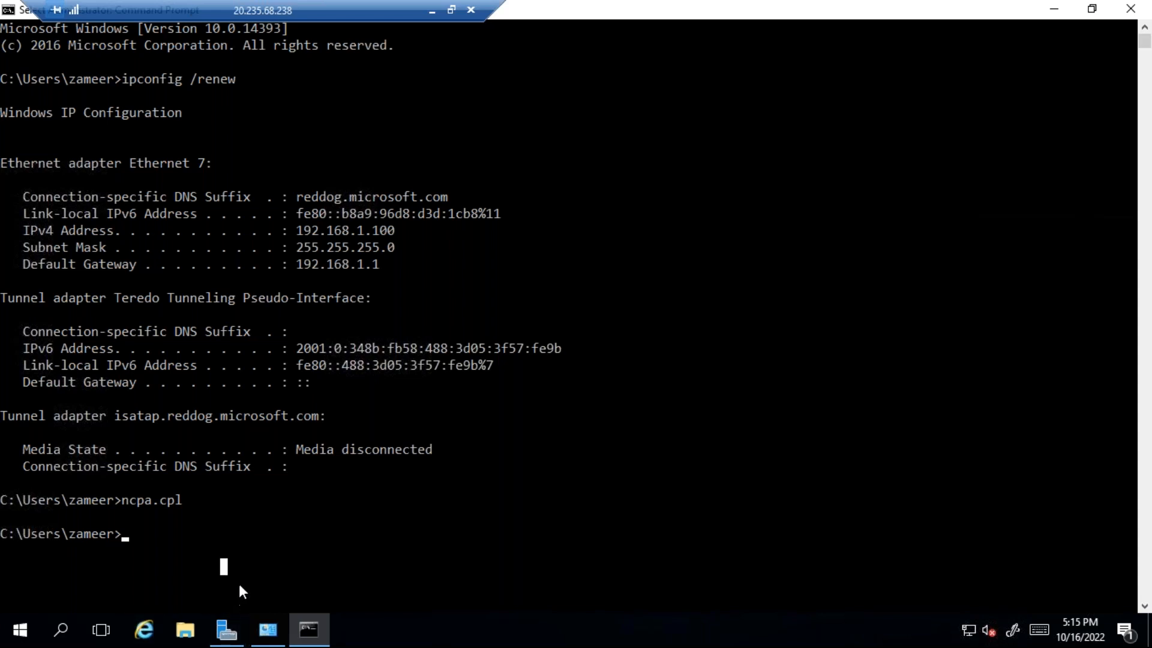
pyautogui.click(246, 533)
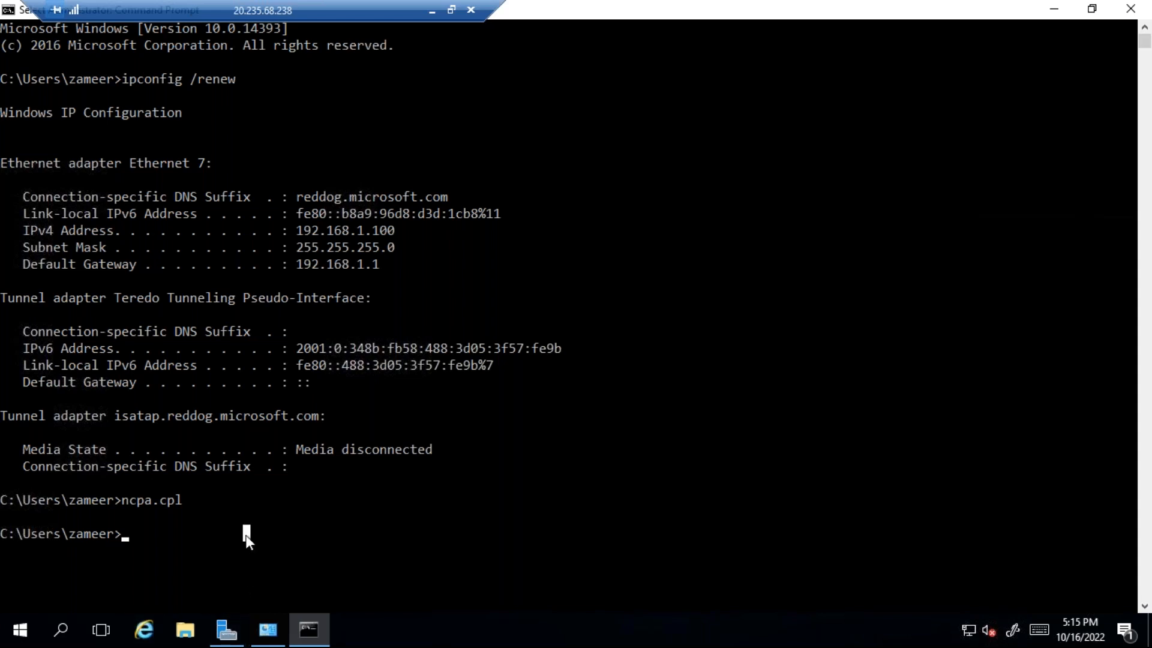
# Launch Internet Explorer on the server and postpone its recommended security settings setup.
pyautogui.click(144, 630)
pyautogui.click(723, 43)
pyautogui.click(61, 629)
pyautogui.write('edge')
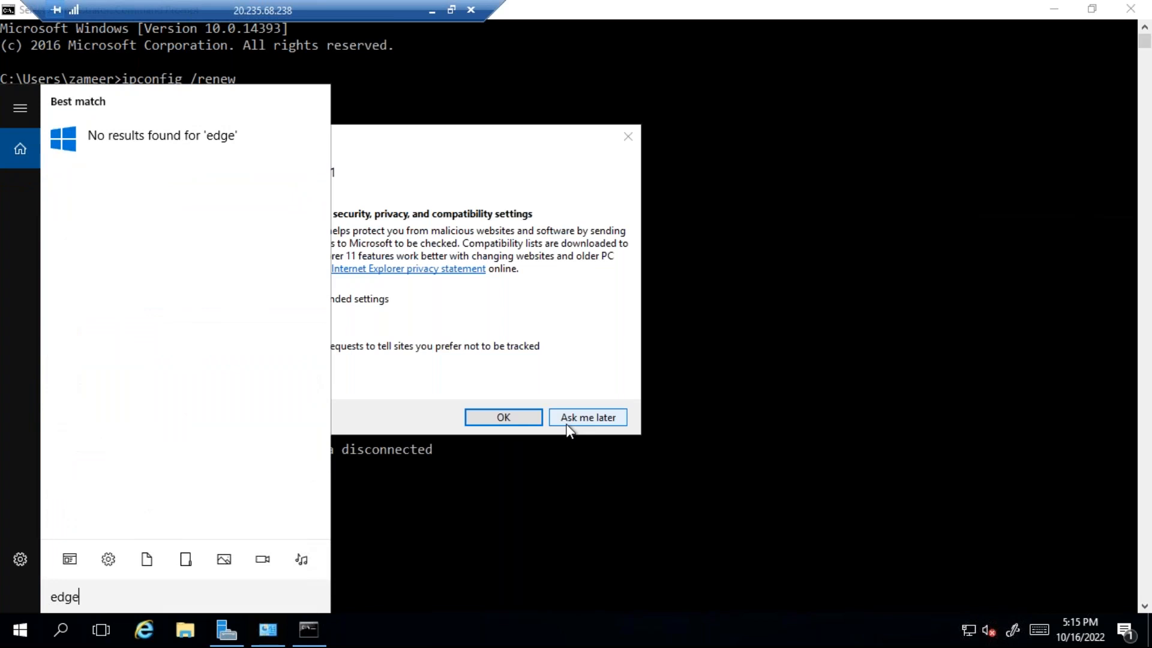
pyautogui.click(568, 420)
pyautogui.click(398, 480)
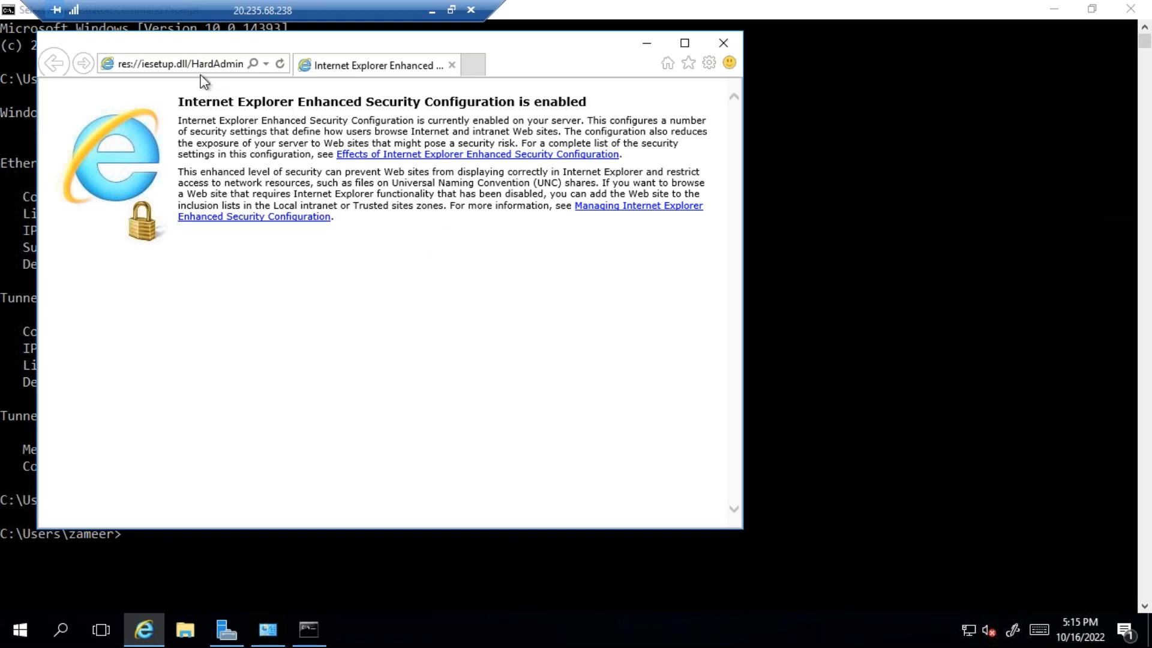
# Search the web for "news" from the address bar, dismiss the blocked-content prompts and maximize the browser window.
pyautogui.click(201, 69)
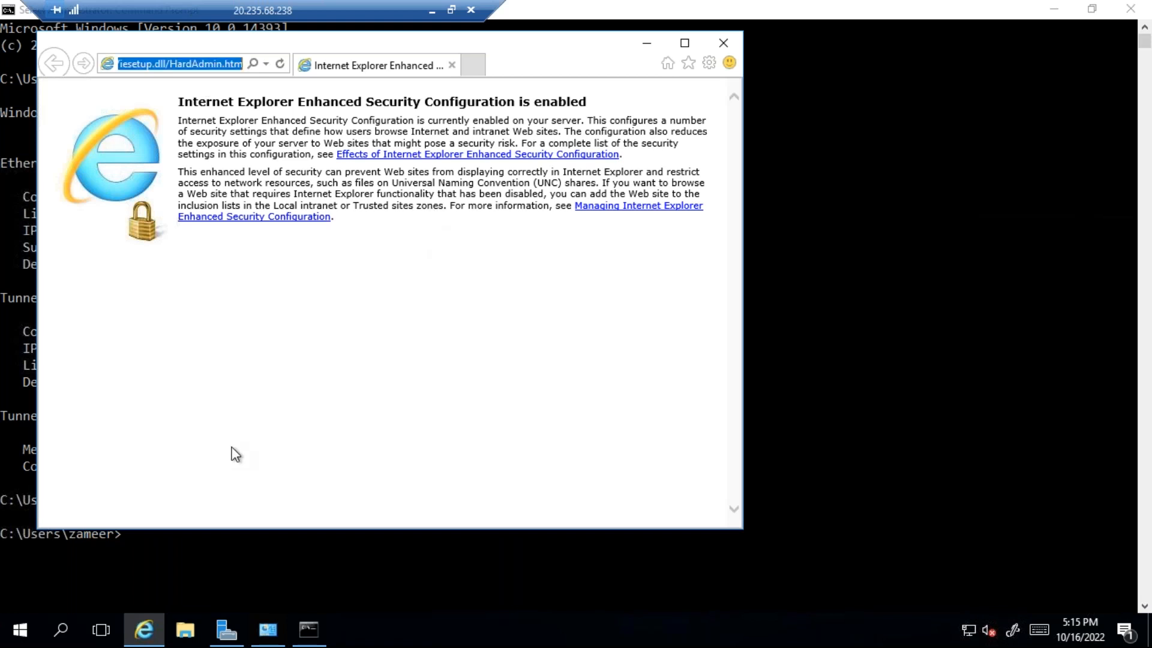
pyautogui.write('meco')
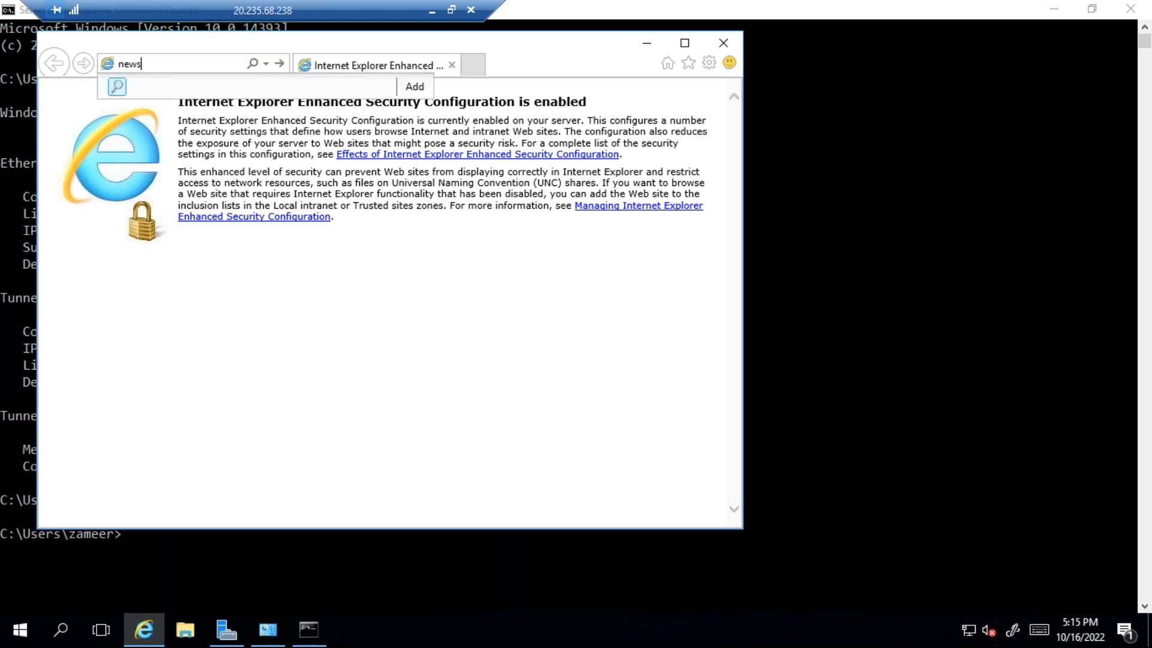
pyautogui.press('Return')
pyautogui.click(624, 356)
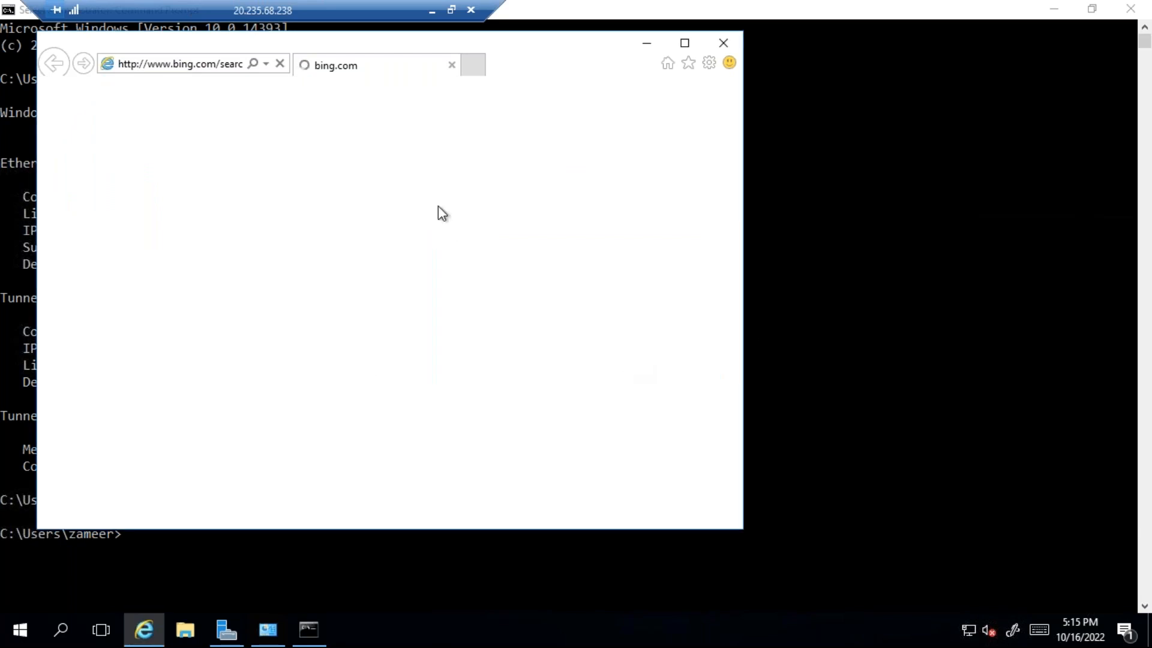
pyautogui.click(726, 167)
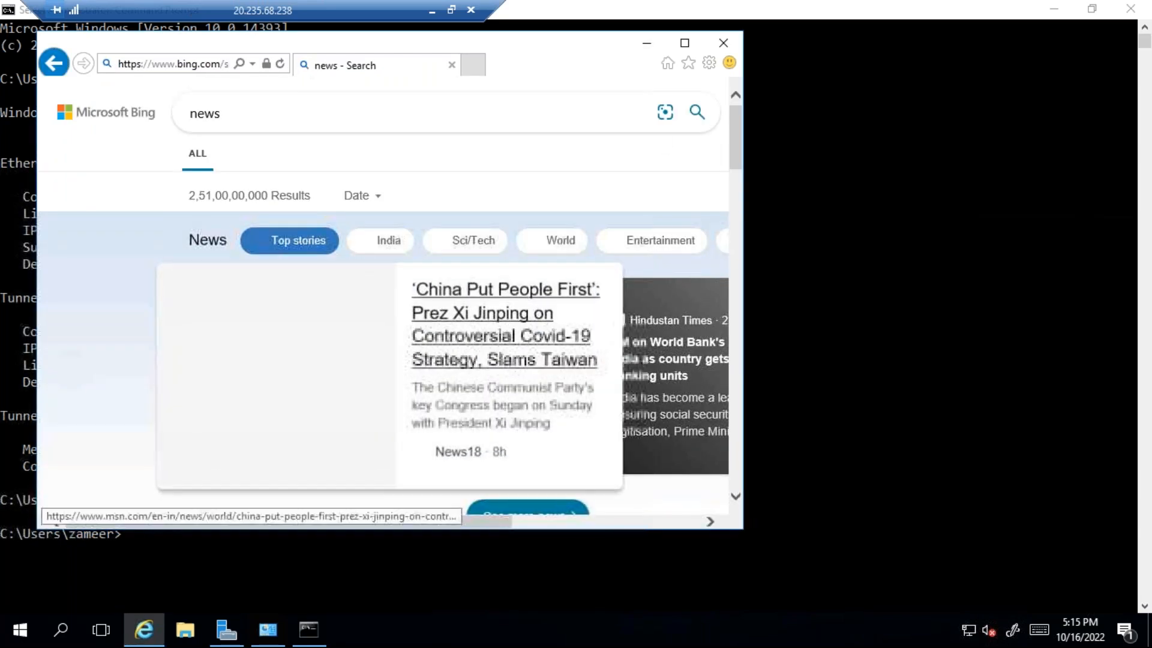
pyautogui.click(685, 43)
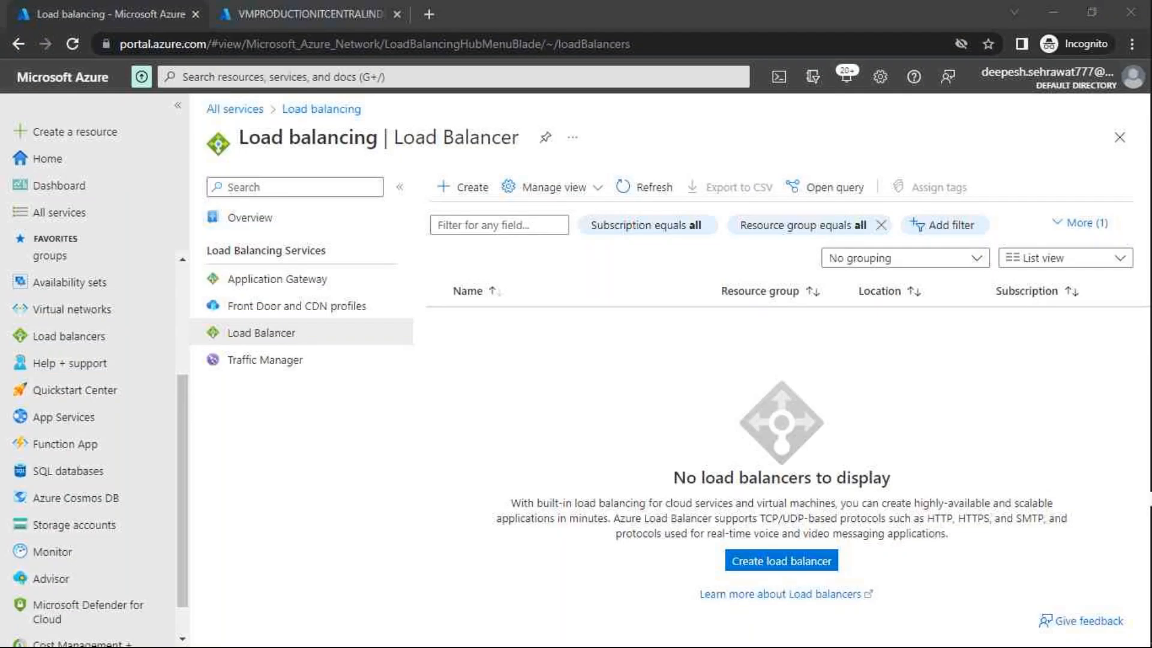
# Switch to the other remote desktop session and dismiss the blocked-content warnings on the Google page.
pyautogui.hotkey('alt', 'Tab')
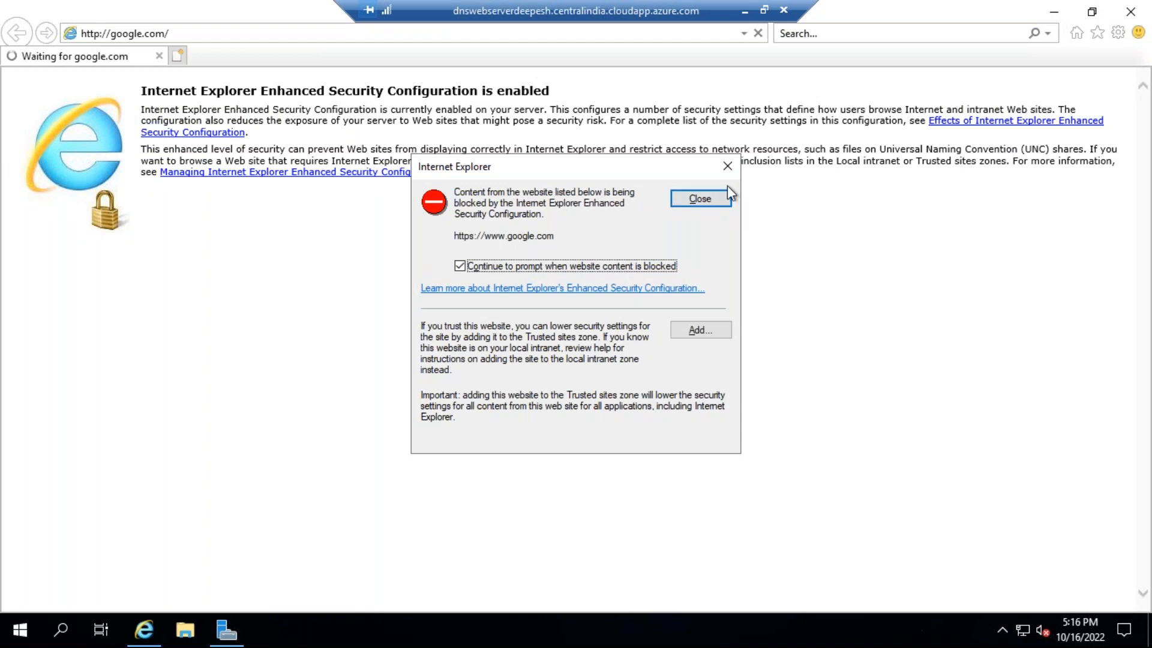
pyautogui.click(727, 168)
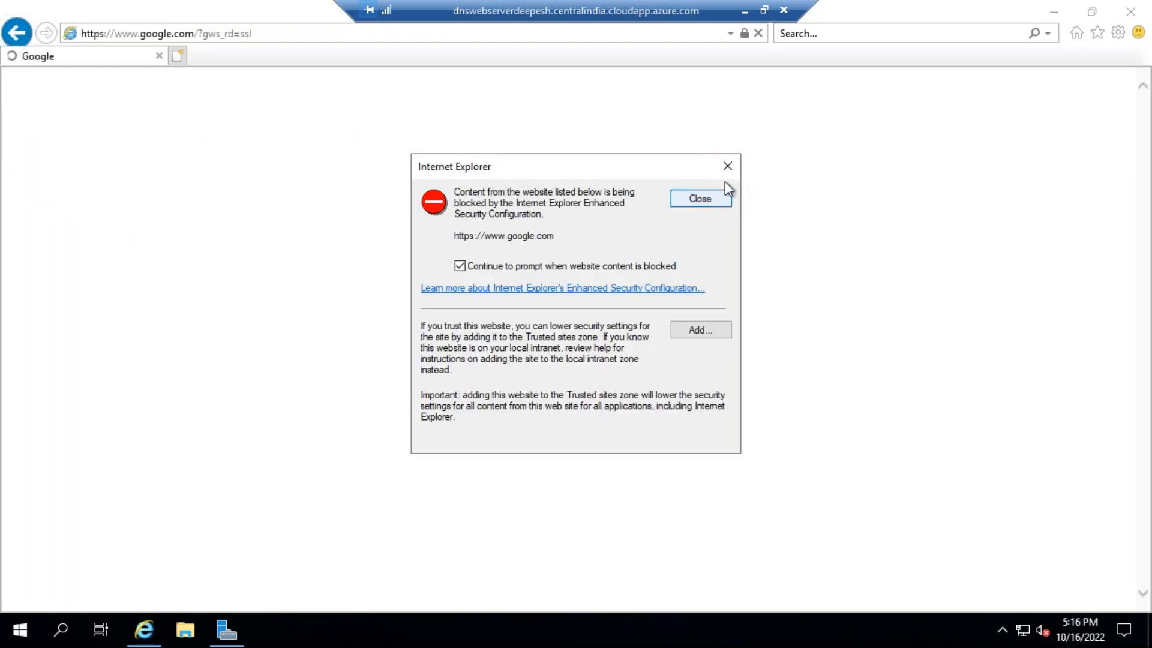
pyautogui.click(728, 173)
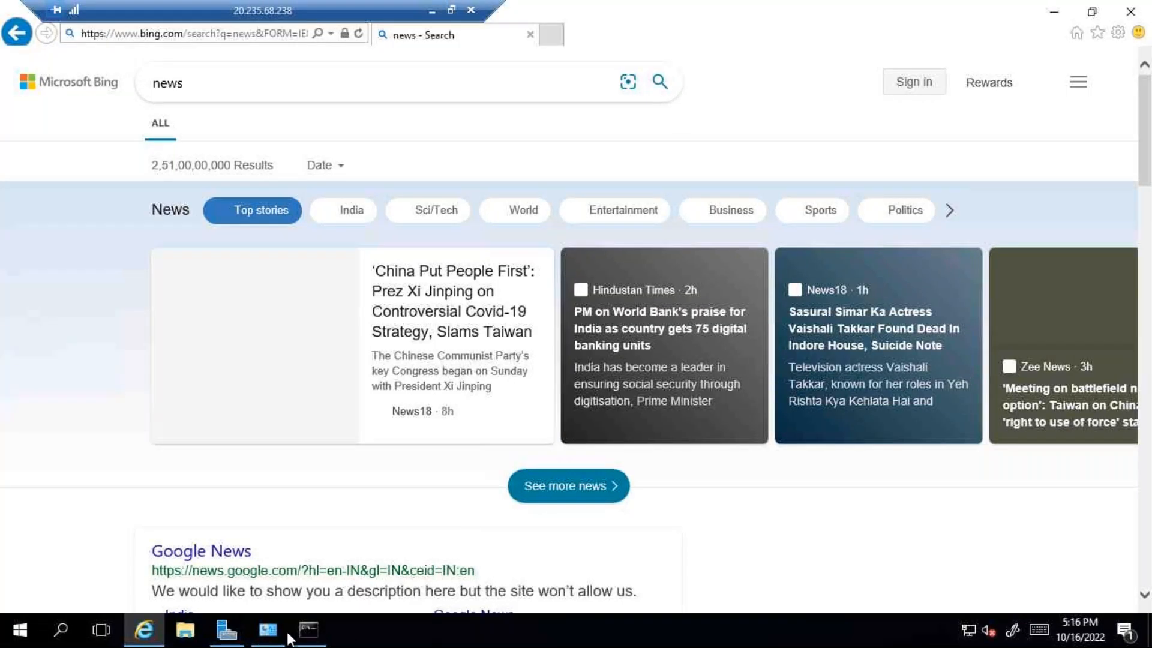
# Turn off IE Enhanced Security Configuration for both Administrators and Users in Server Manager's local server properties.
pyautogui.click(226, 629)
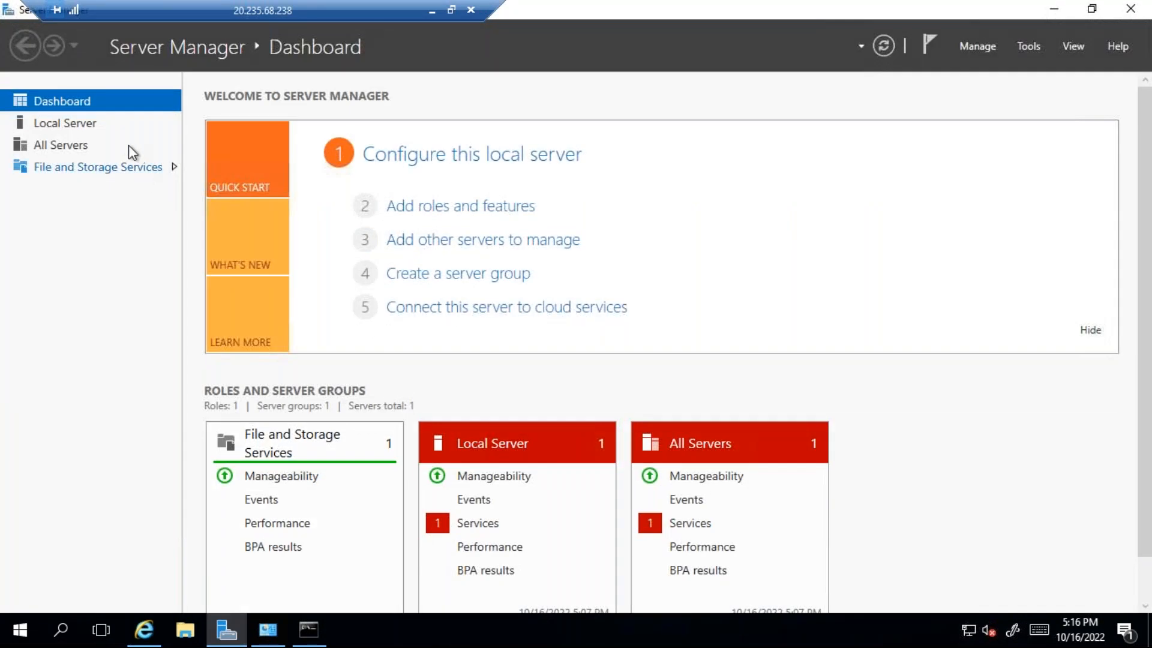
pyautogui.click(87, 126)
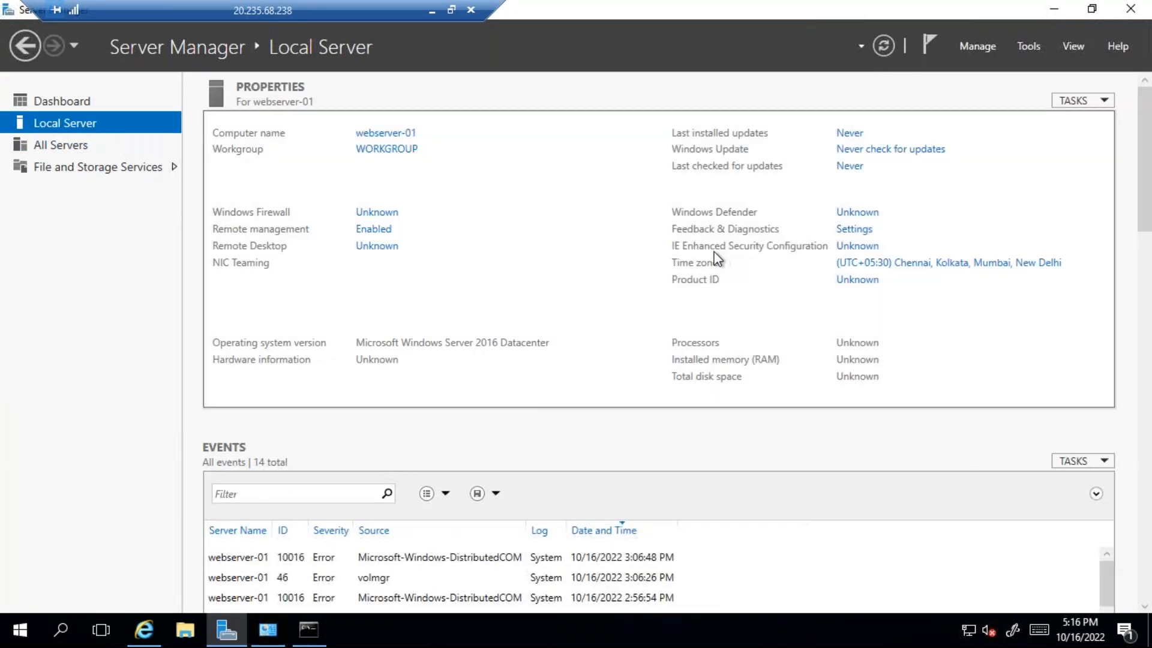
pyautogui.click(852, 246)
pyautogui.click(467, 292)
pyautogui.click(467, 392)
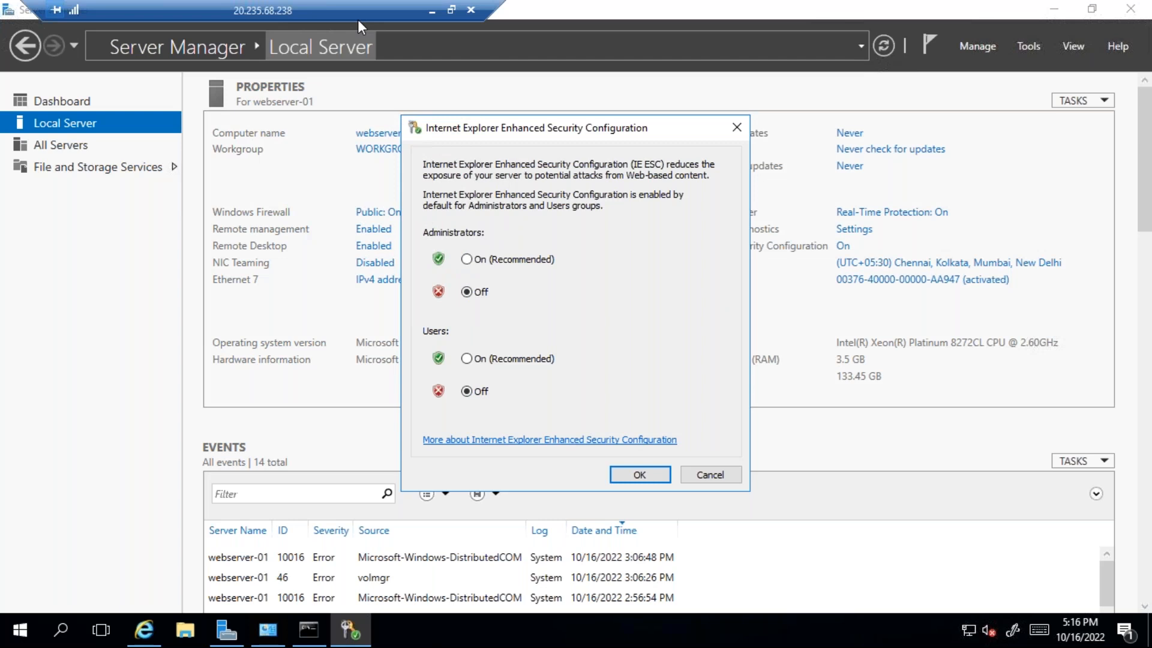
pyautogui.click(639, 474)
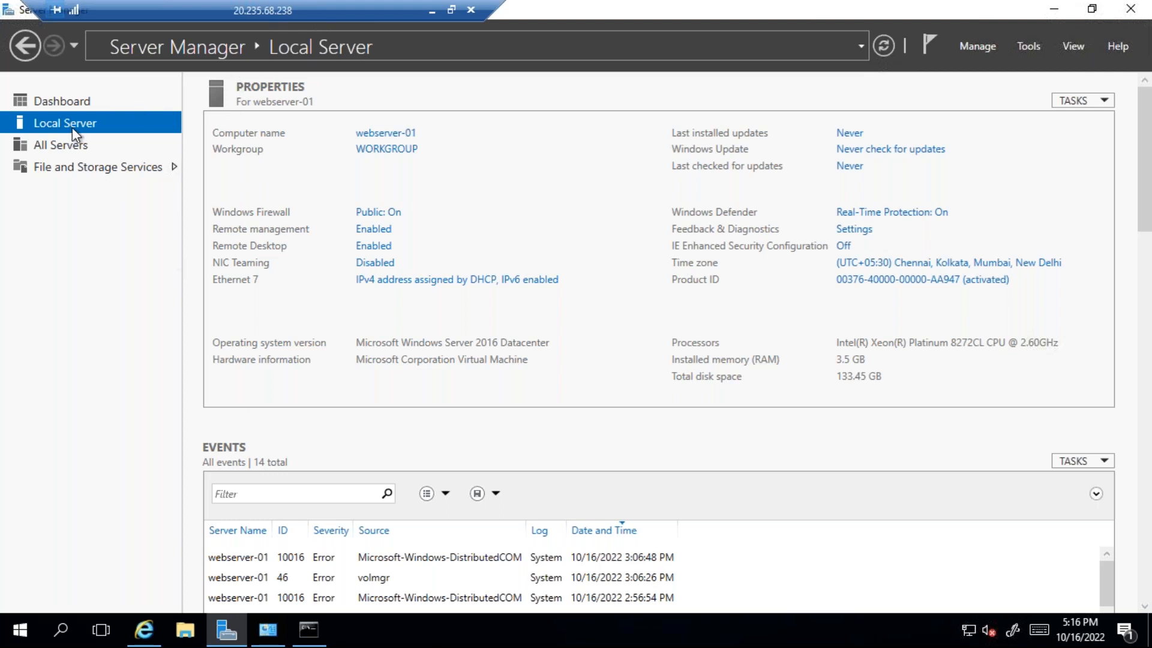
# Open the Xi Jinping story from the Bing news results, dismiss the blocked-content warning and close the browser.
pyautogui.click(144, 630)
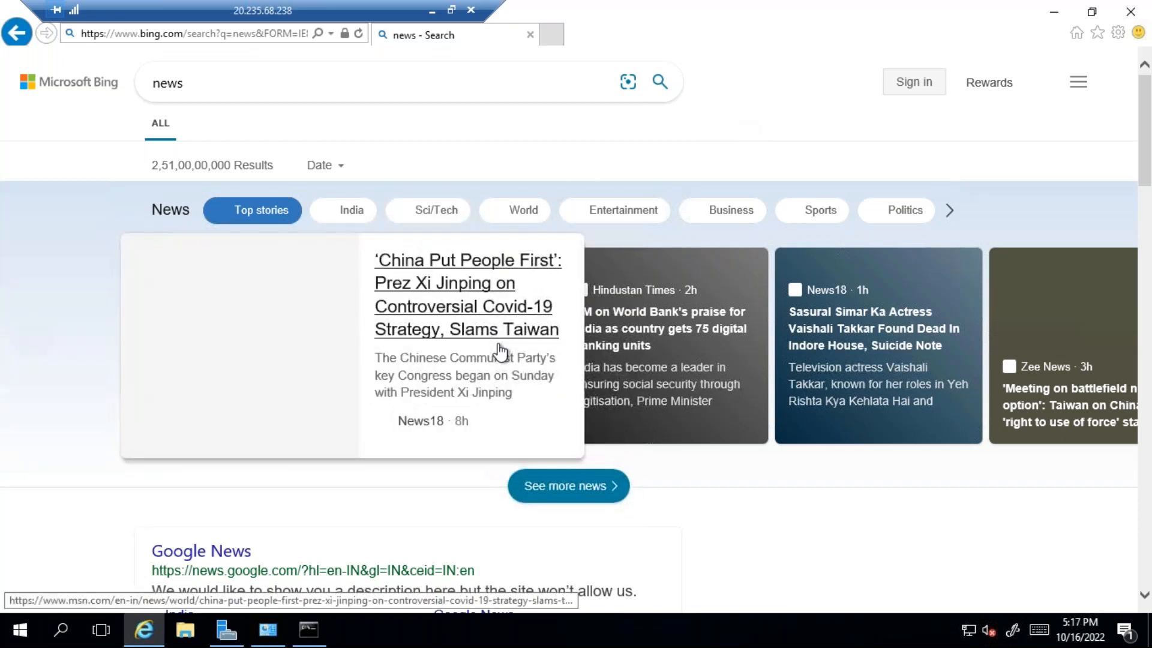
pyautogui.click(461, 312)
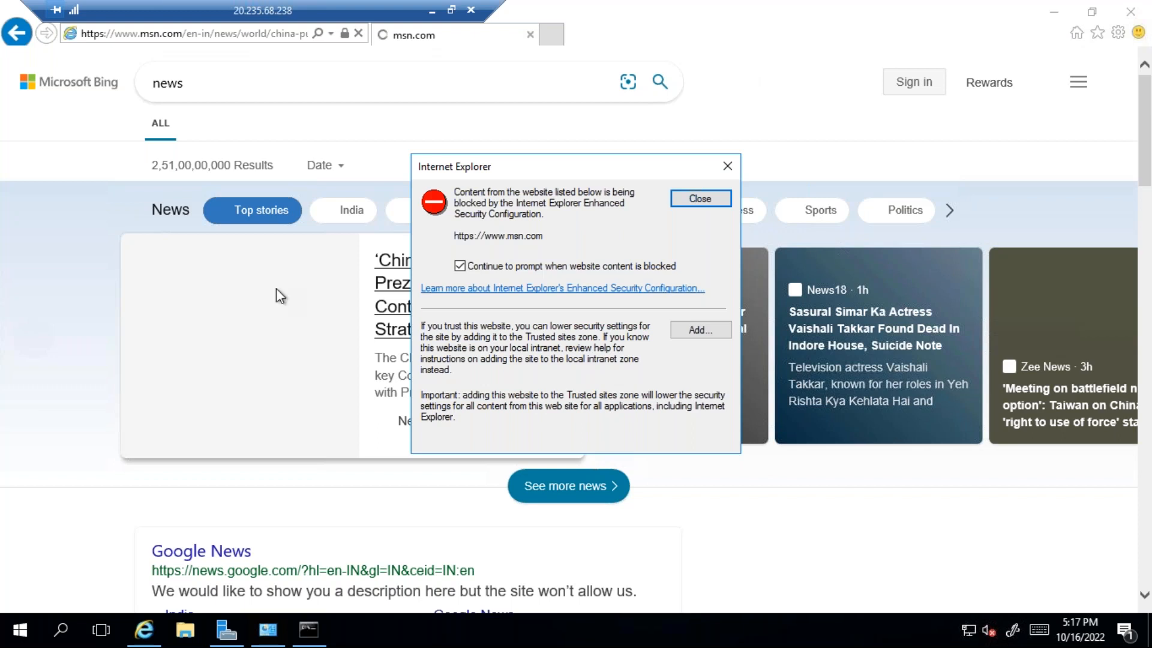
pyautogui.click(736, 168)
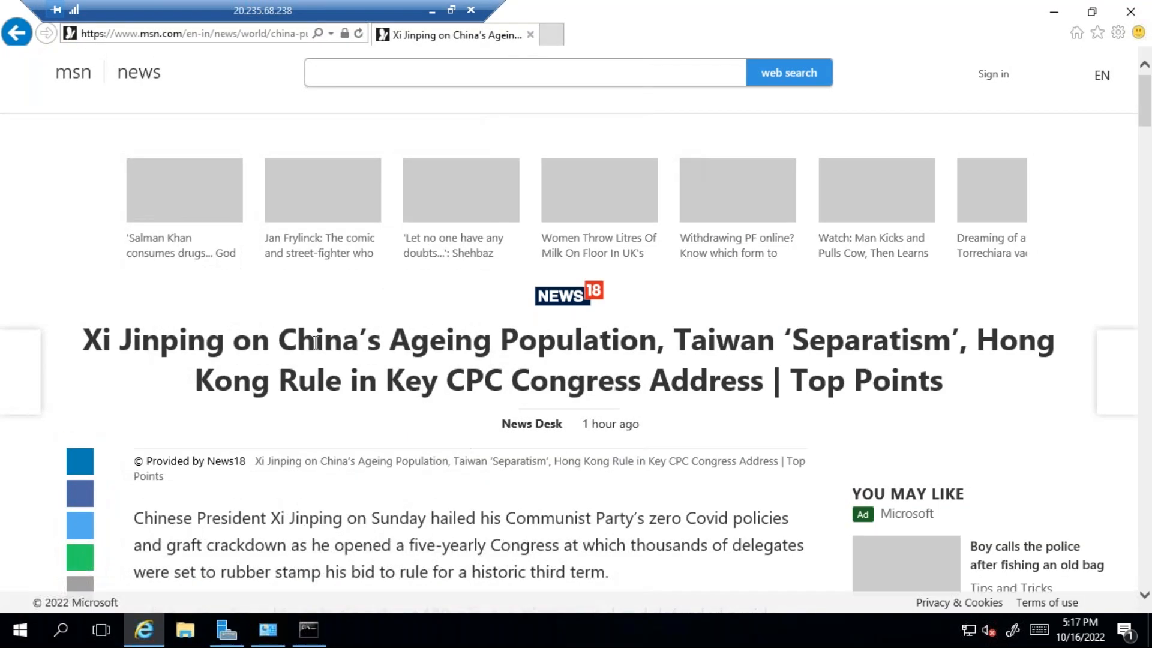
pyautogui.hotkey('alt', 'F4')
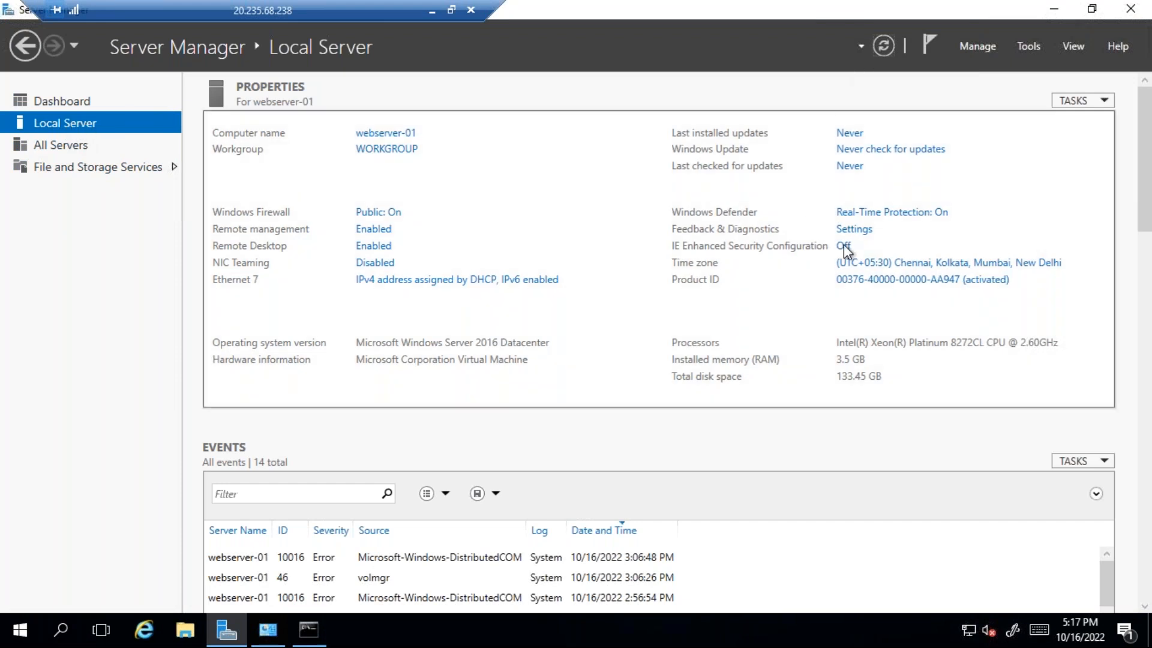
# Reopen Internet Explorer on the server and search the web for "news".
pyautogui.click(144, 629)
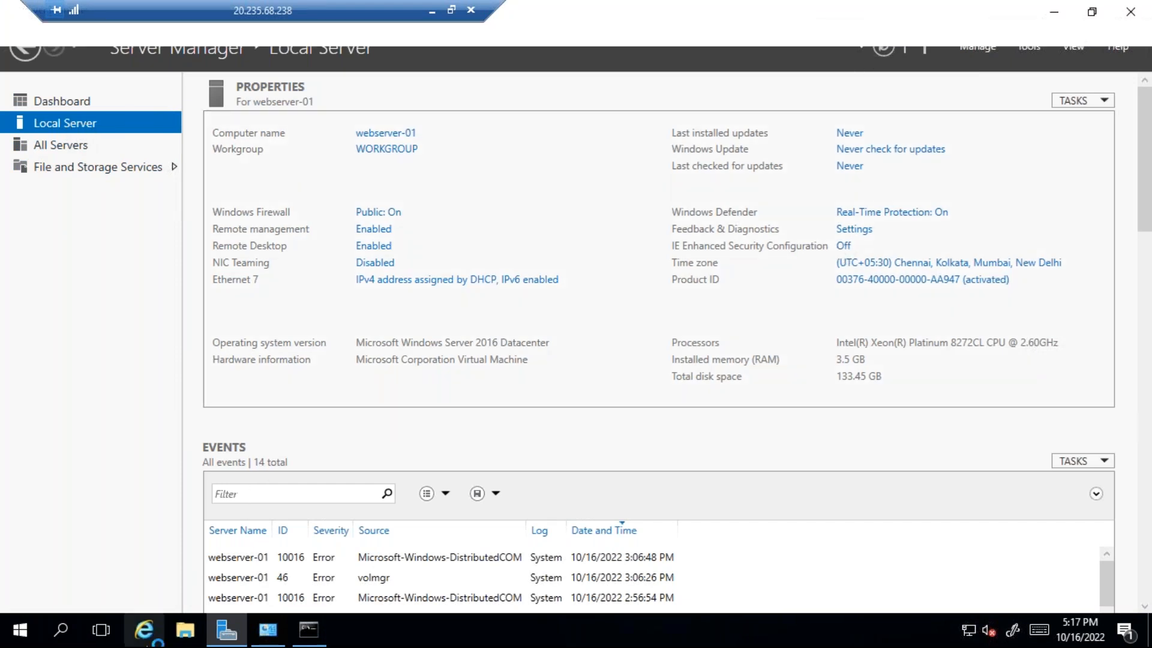
pyautogui.click(346, 31)
pyautogui.write('news')
pyautogui.press('Return')
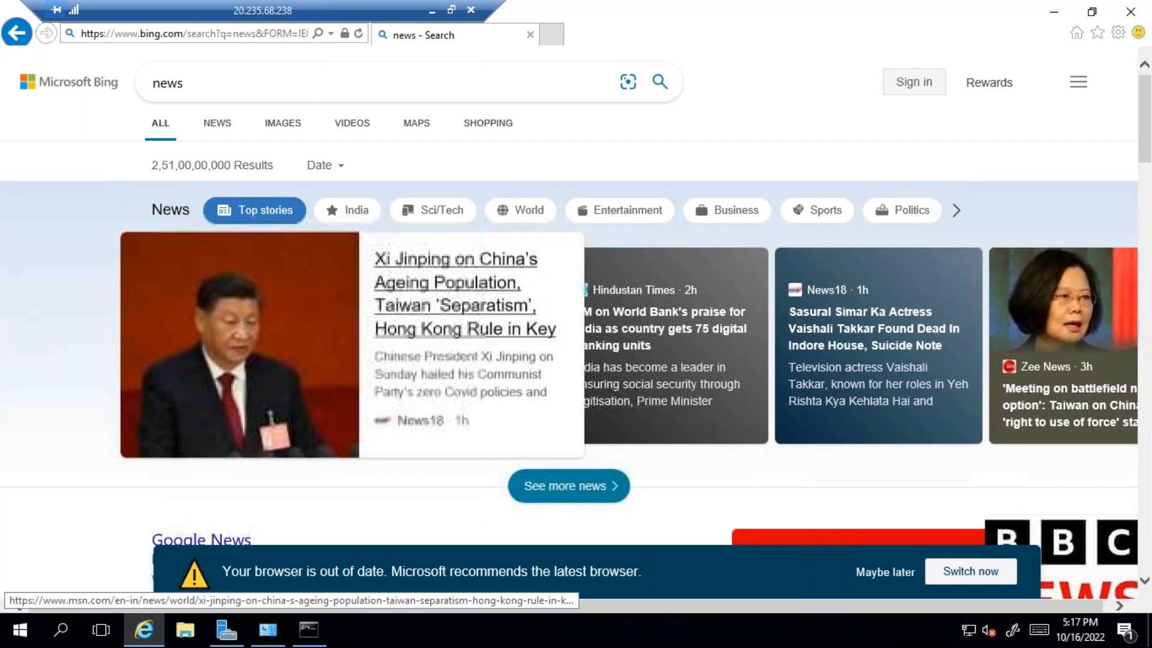
# View the Google News site from the search results, return to the results and minimize the remote desktop session.
pyautogui.click(201, 539)
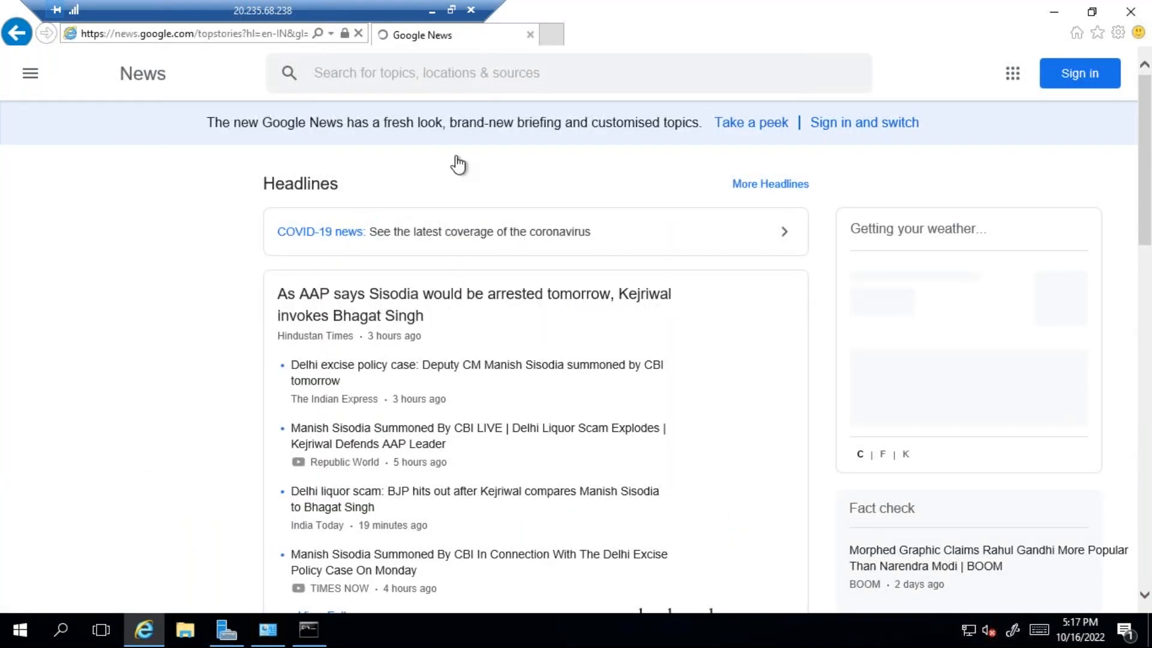
pyautogui.hotkey('alt', 'Left')
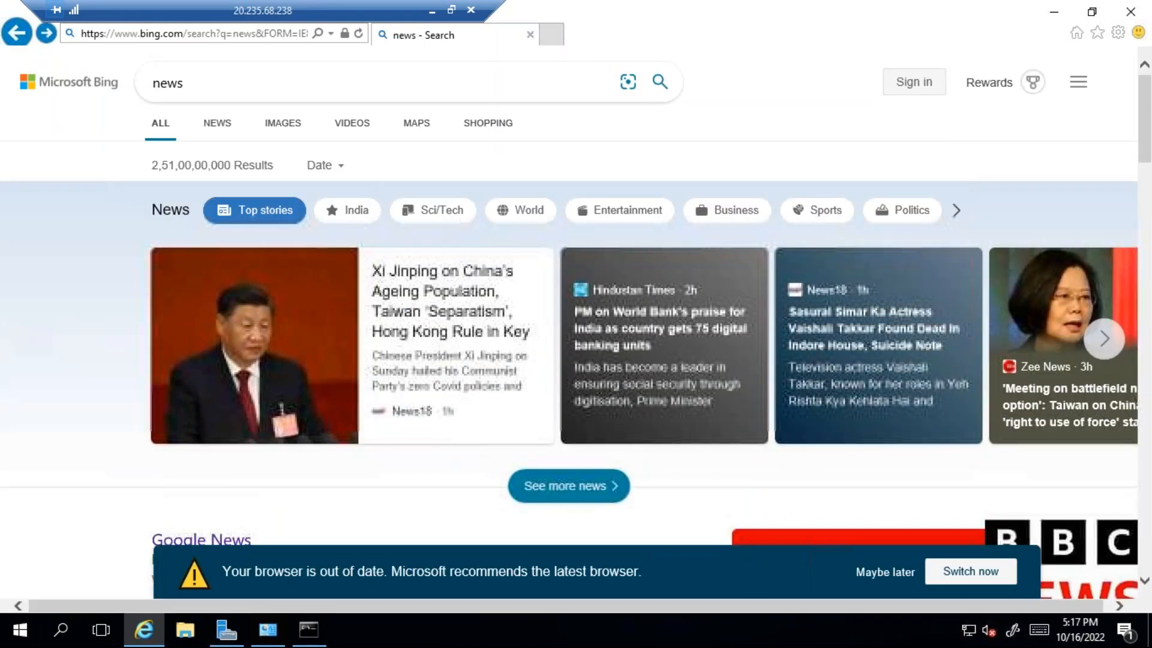
pyautogui.click(456, 213)
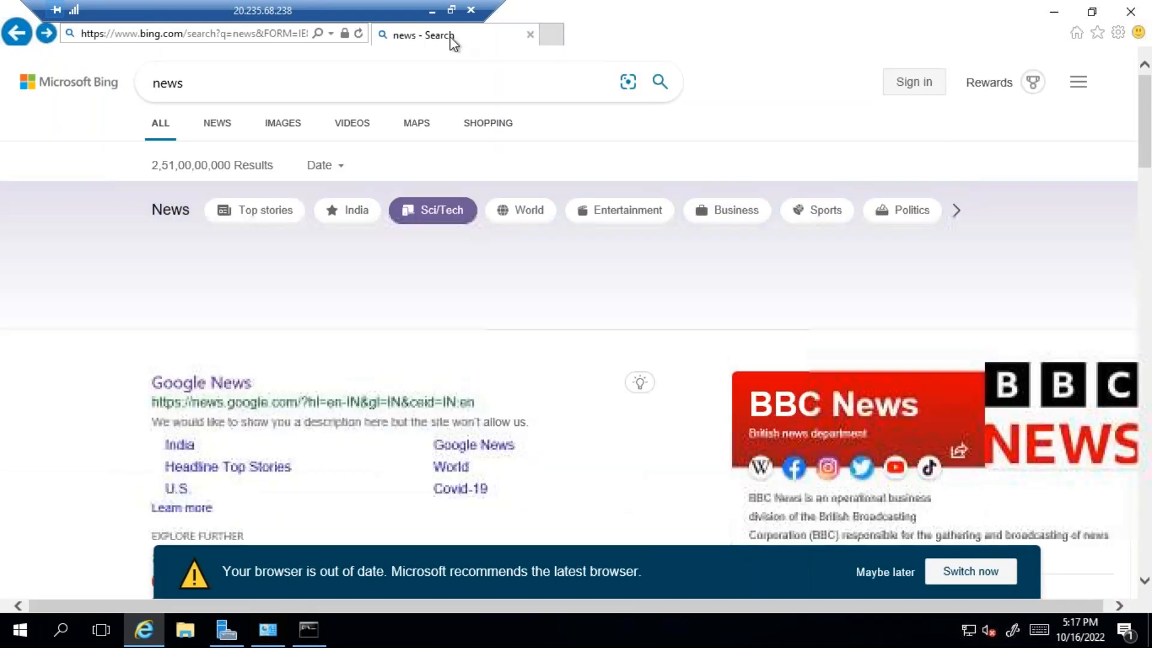
pyautogui.click(433, 12)
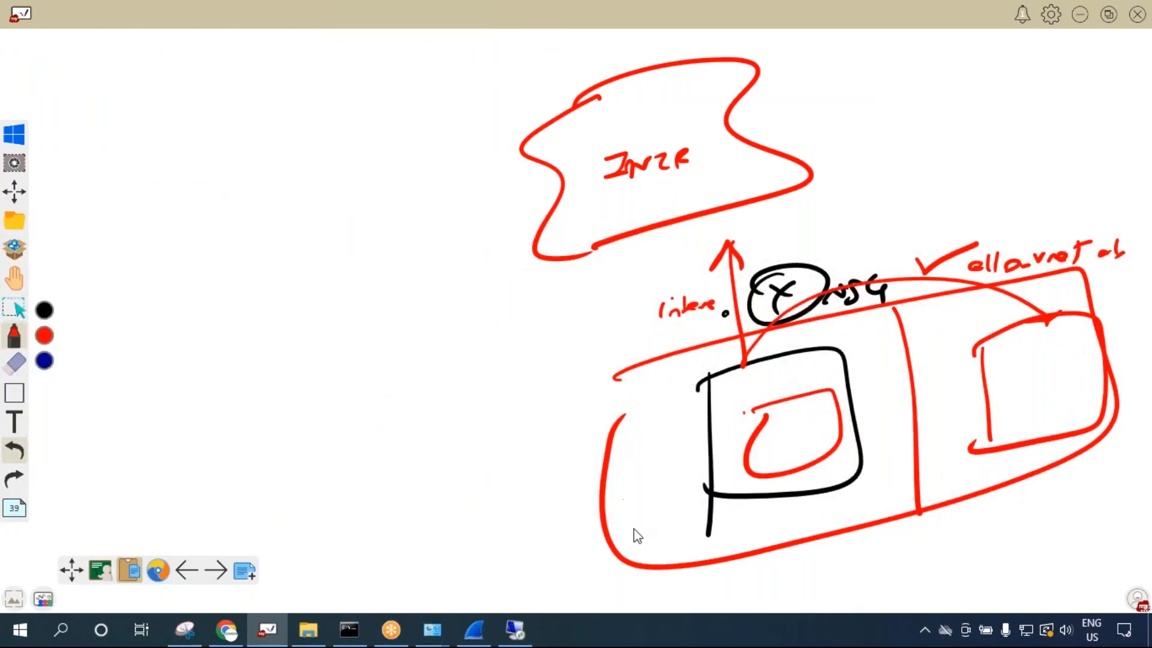
# Switch to the Azure portal in Chrome and examine the AllowInternetOutBound rule from its name through its action.
pyautogui.click(227, 630)
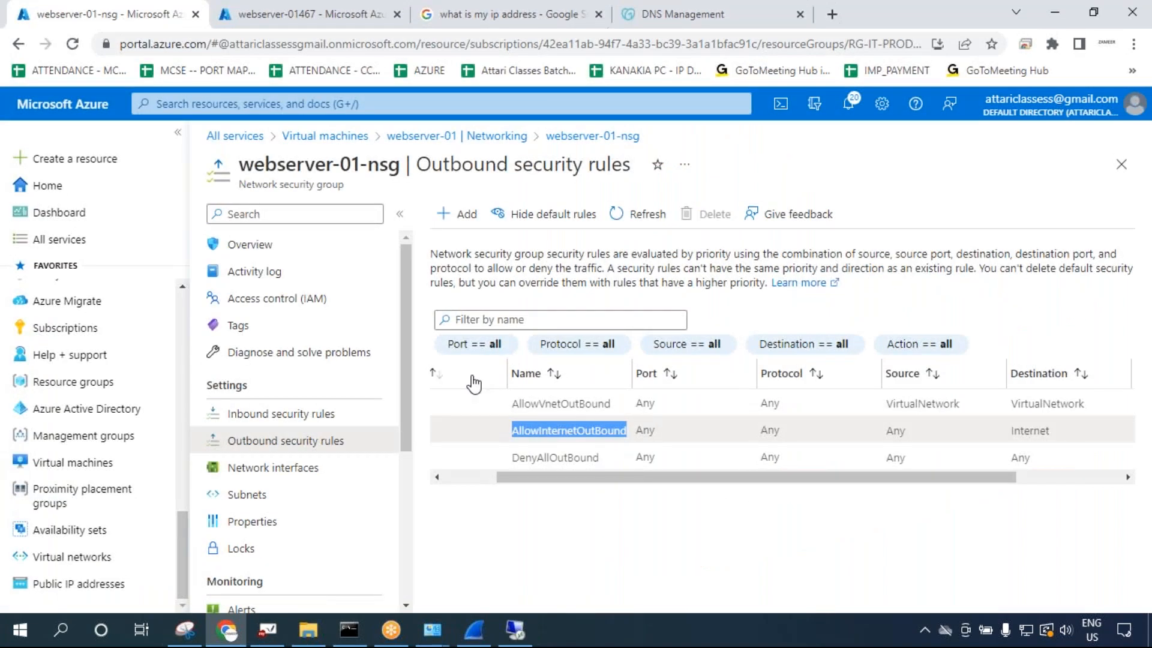
pyautogui.moveTo(641, 478); pyautogui.dragTo(589, 479)
pyautogui.moveTo(582, 430); pyautogui.dragTo(1131, 441)
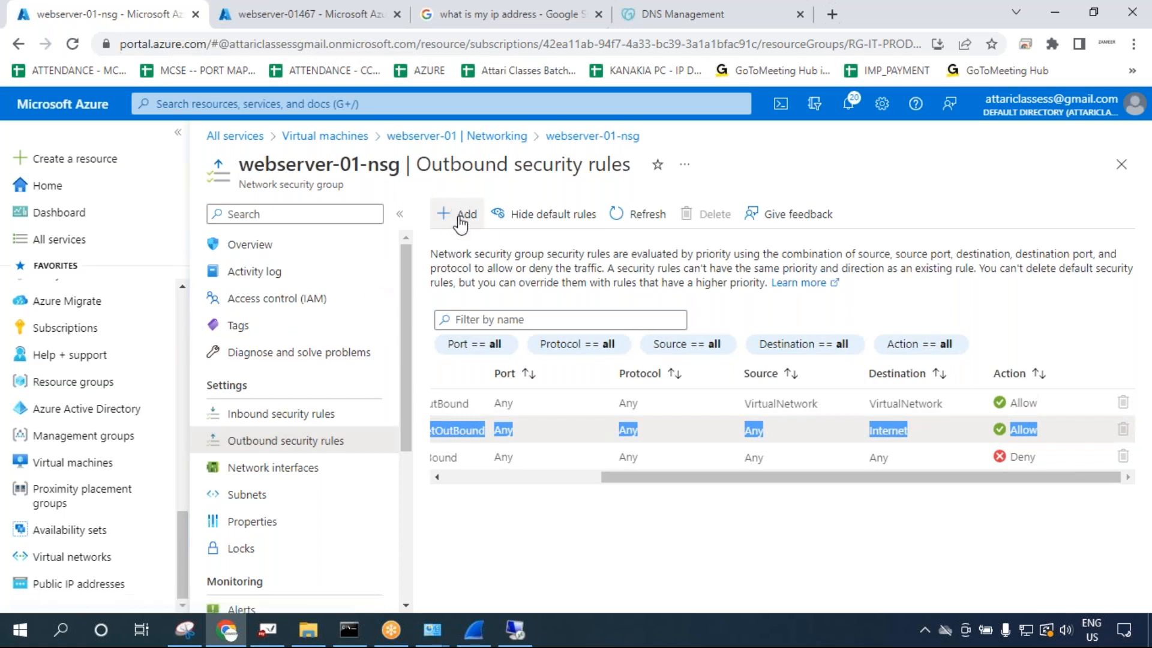
pyautogui.click(353, 30)
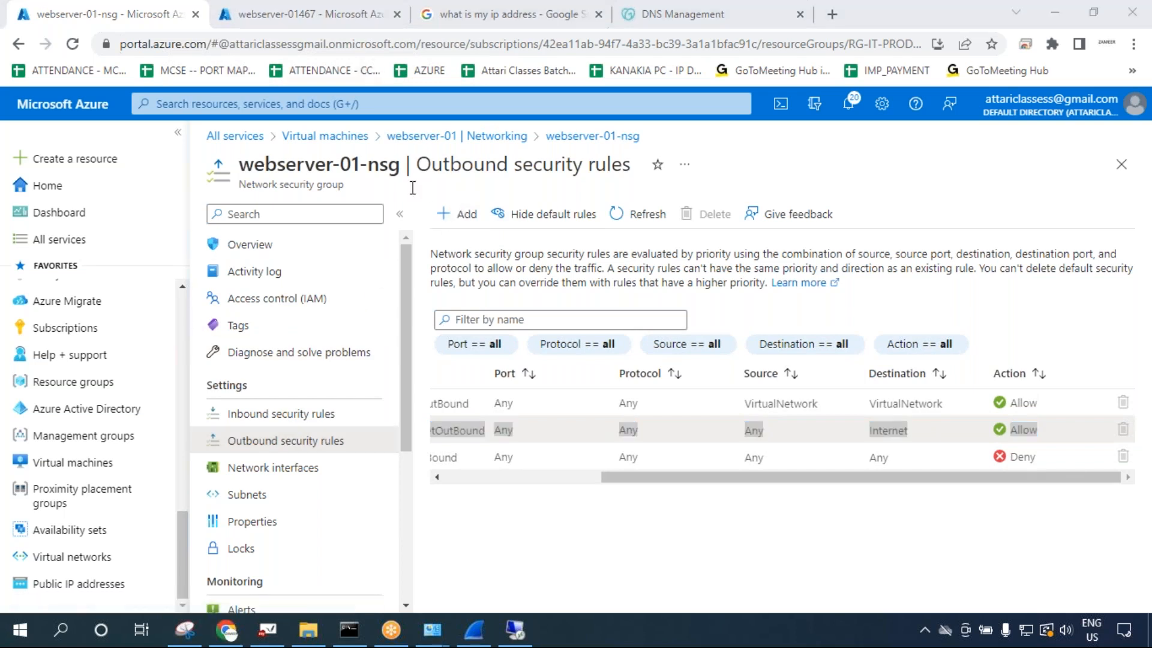
pyautogui.click(451, 226)
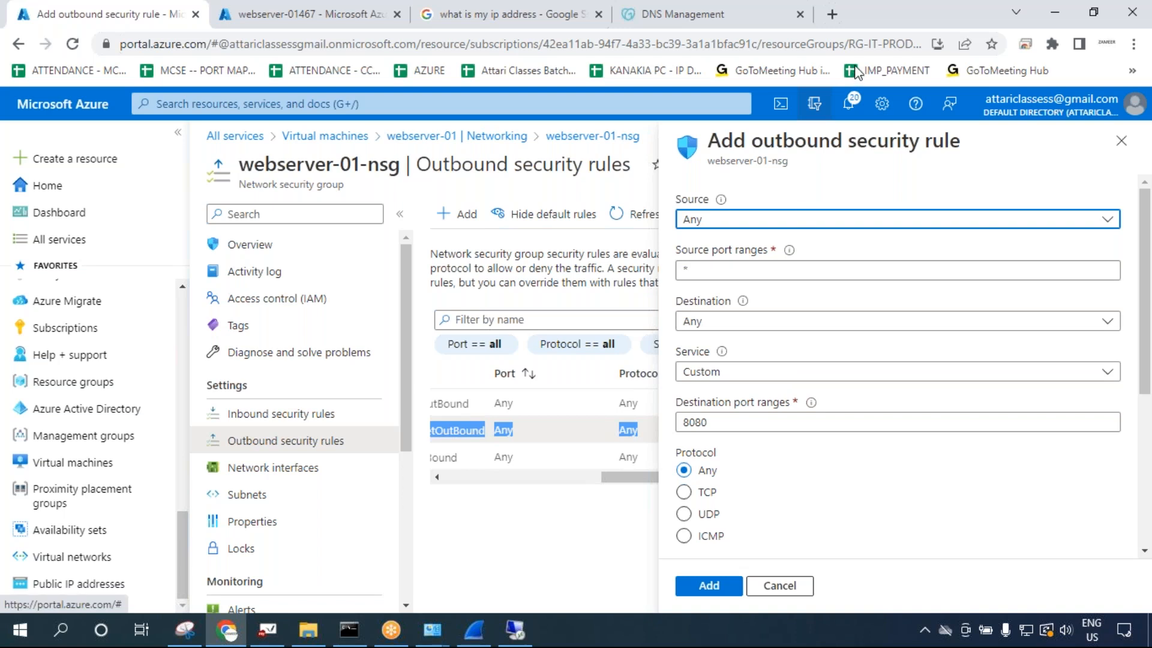
pyautogui.click(227, 629)
pyautogui.click(329, 426)
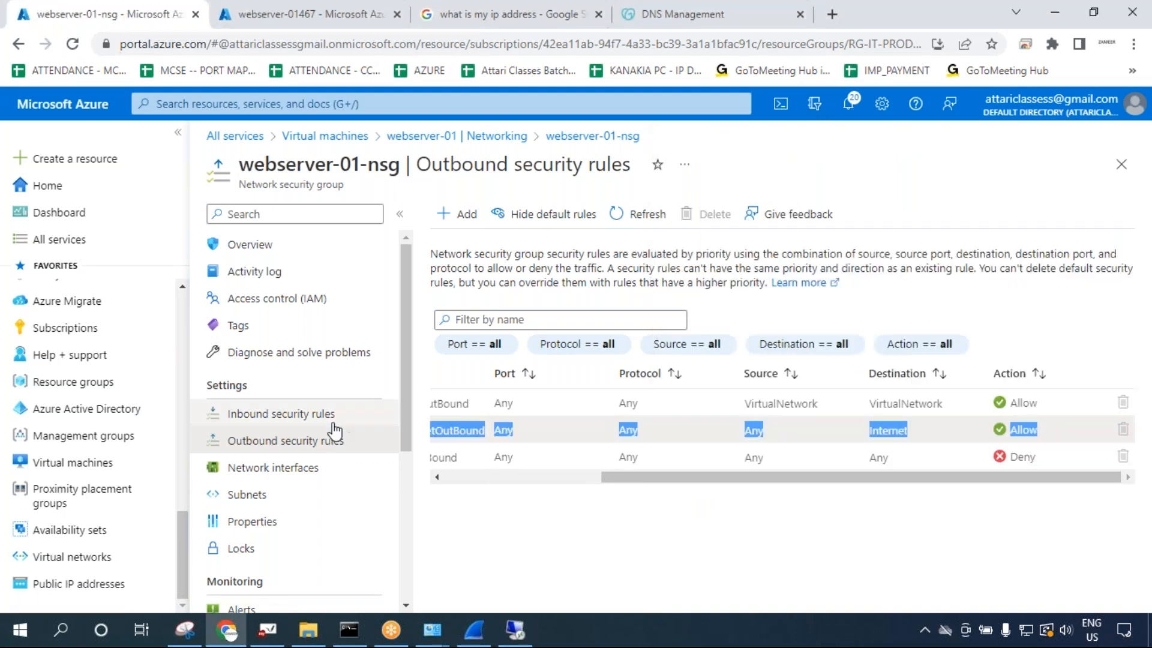
# Start a new outbound security rule for webserver-01-nsg with Service Tag as the destination type.
pyautogui.click(463, 215)
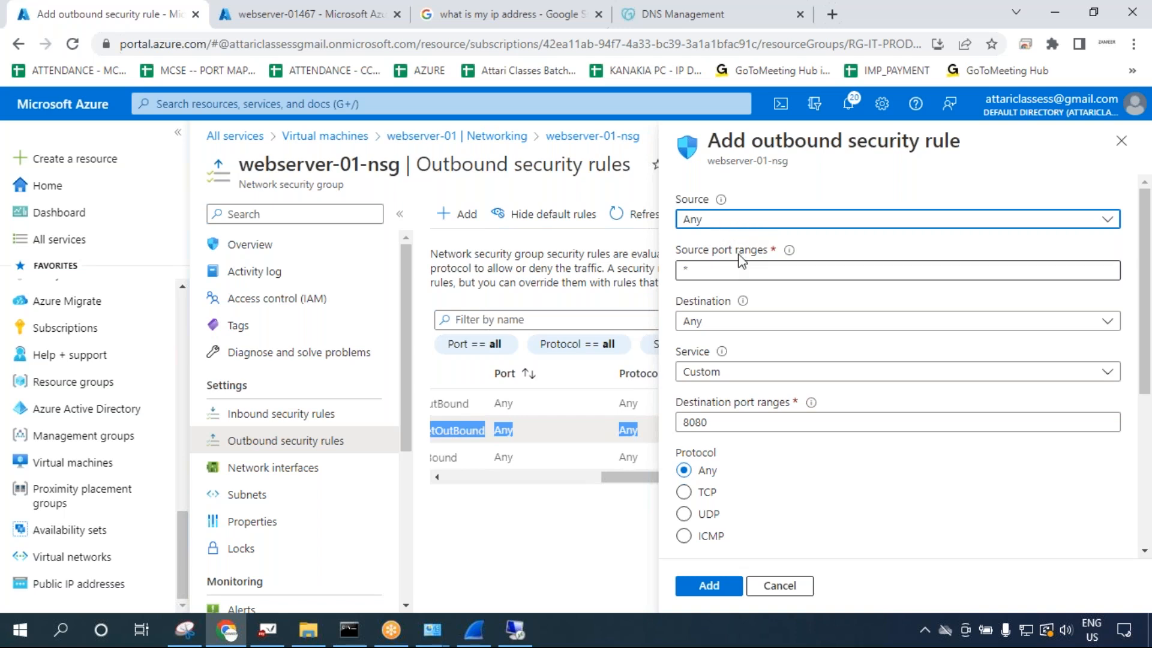
pyautogui.moveTo(727, 268); pyautogui.dragTo(678, 279)
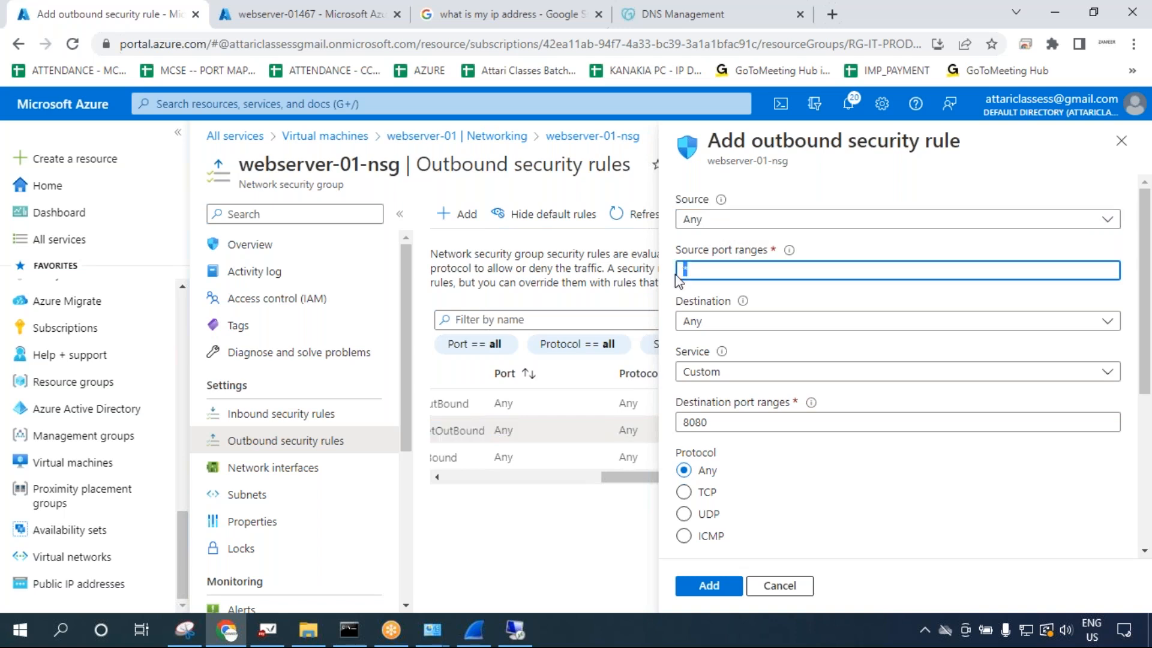
pyautogui.click(720, 327)
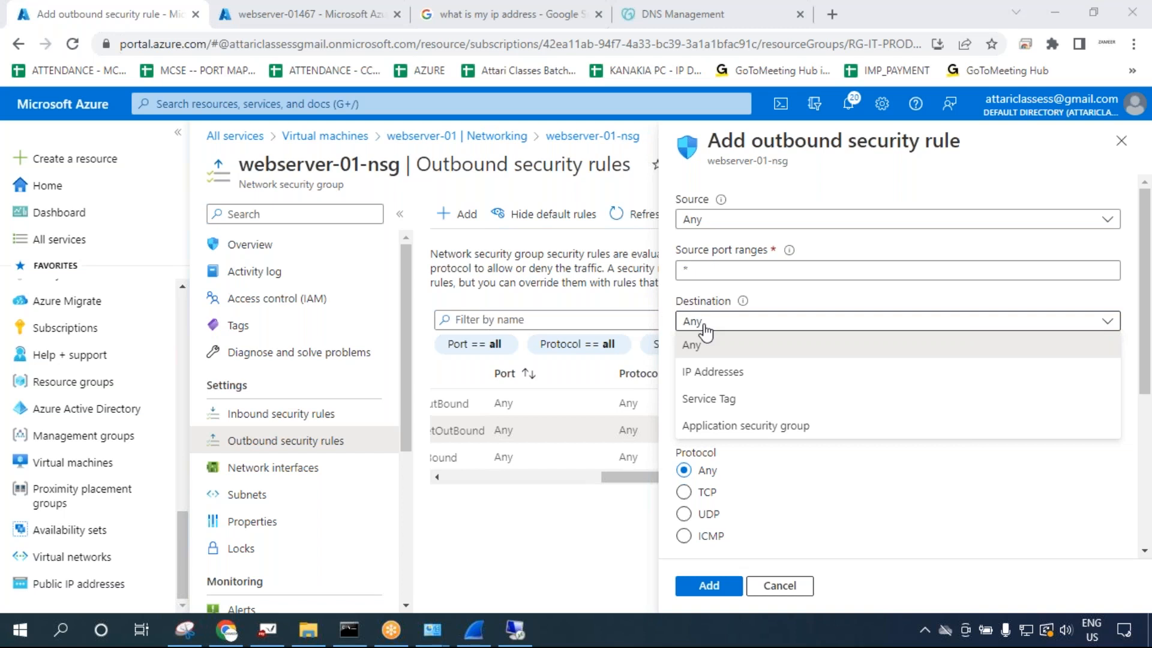
pyautogui.click(732, 401)
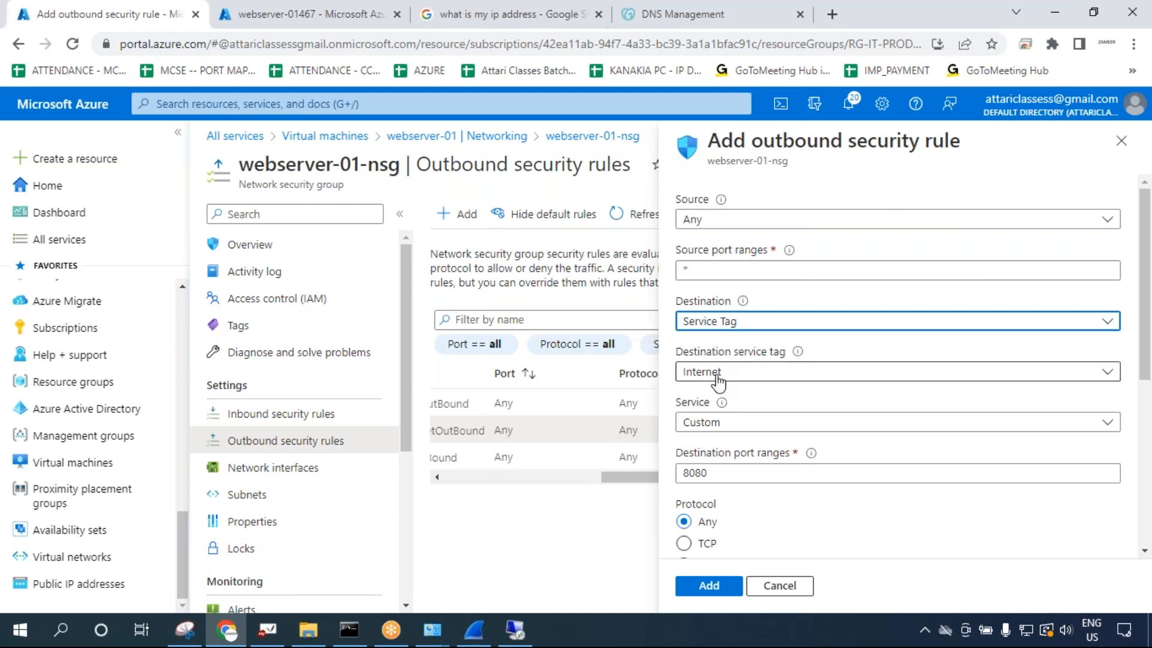
# Try IP Addresses as the rule's destination type and switch it back to Service Tag.
pyautogui.click(712, 329)
pyautogui.click(714, 368)
pyautogui.click(740, 371)
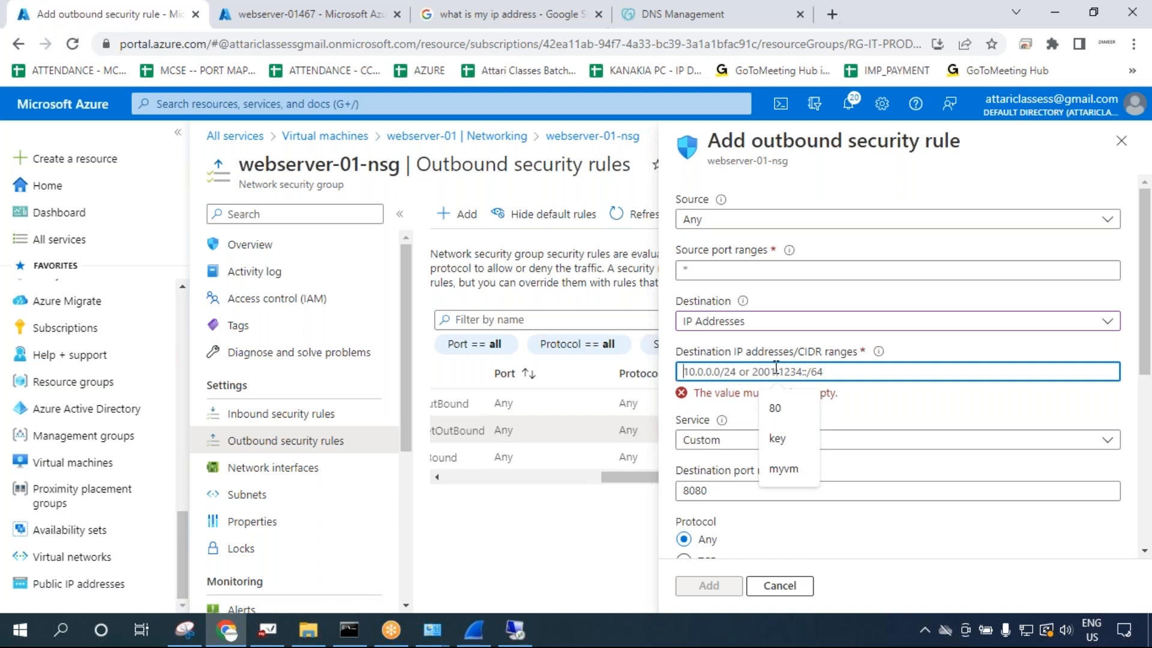
pyautogui.click(720, 330)
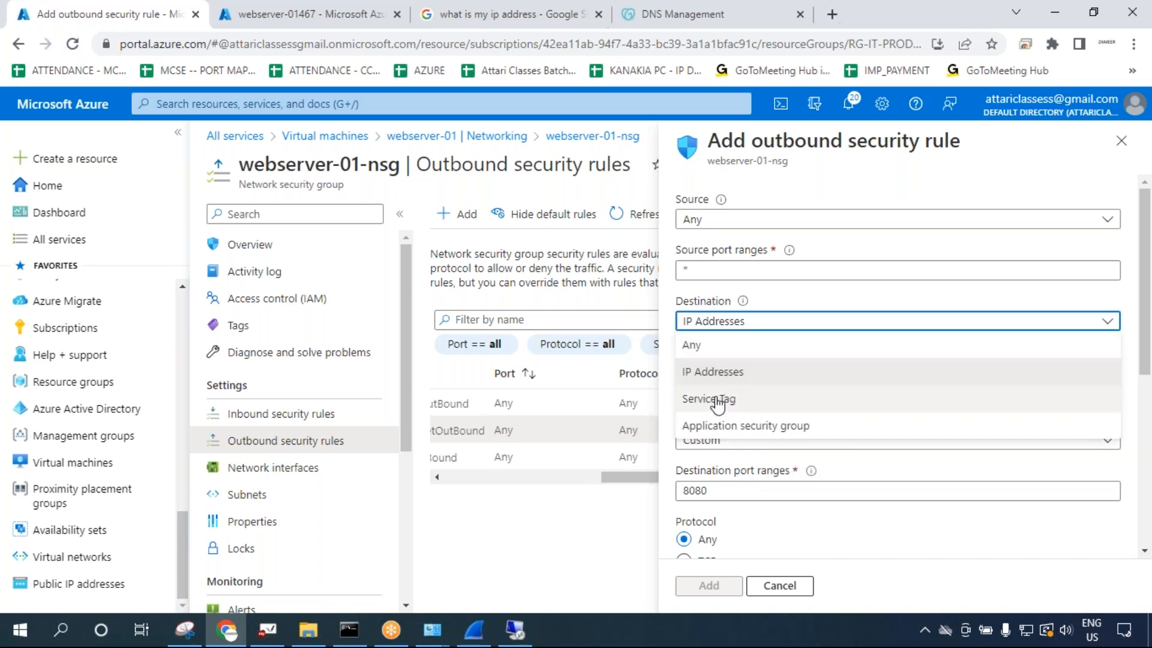
pyautogui.click(713, 401)
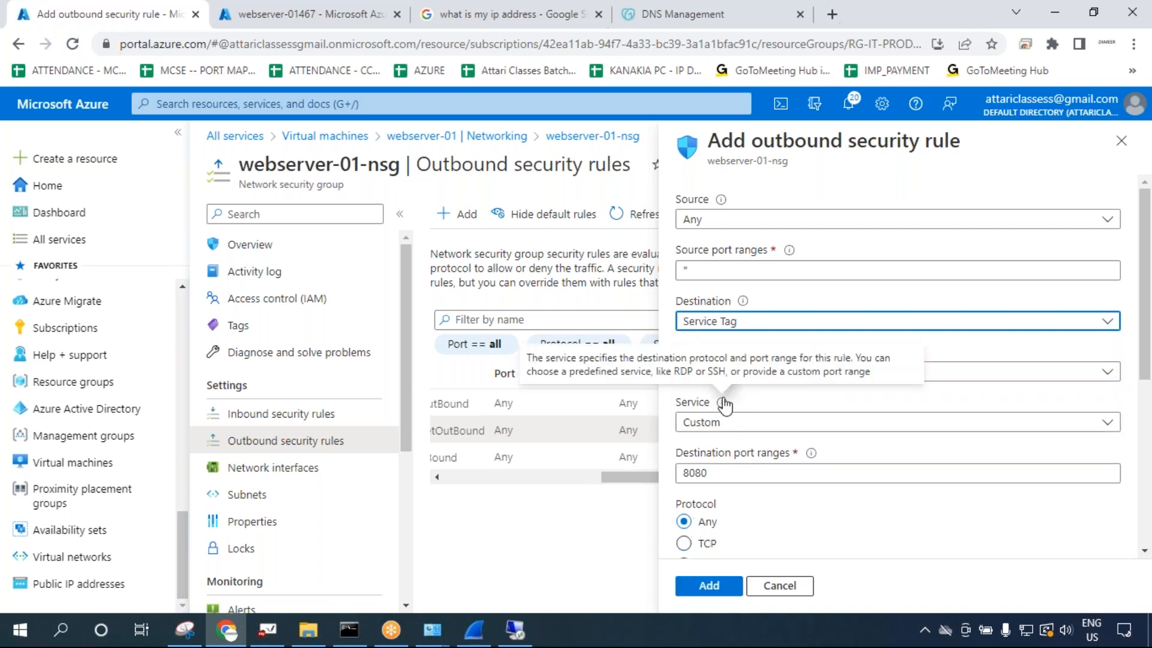
# Choose Internet from the destination service tags and set the destination port ranges to *.
pyautogui.click(715, 375)
pyautogui.click(714, 377)
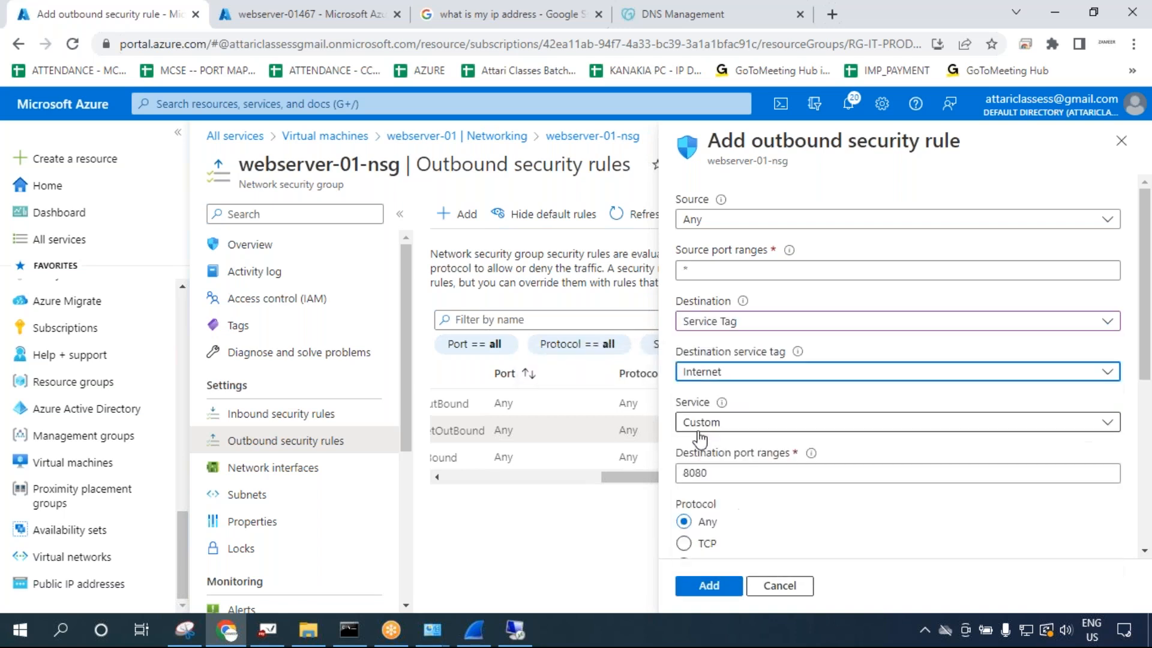
pyautogui.click(719, 381)
pyautogui.scroll(-5, 732, 516)
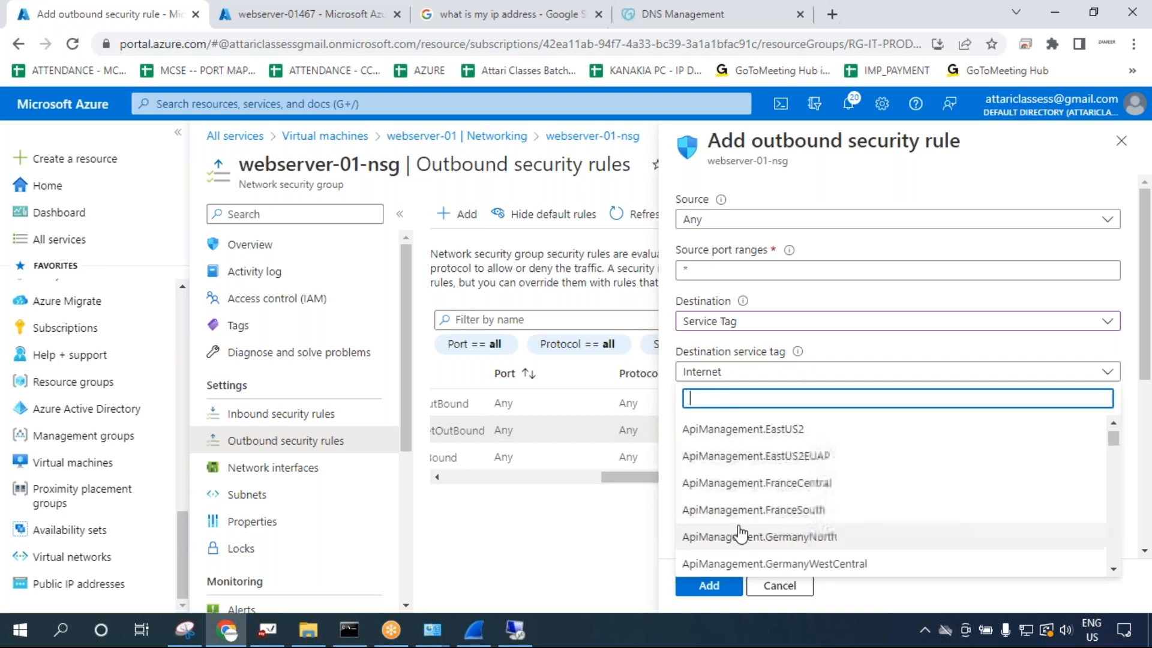
pyautogui.scroll(5, 742, 519)
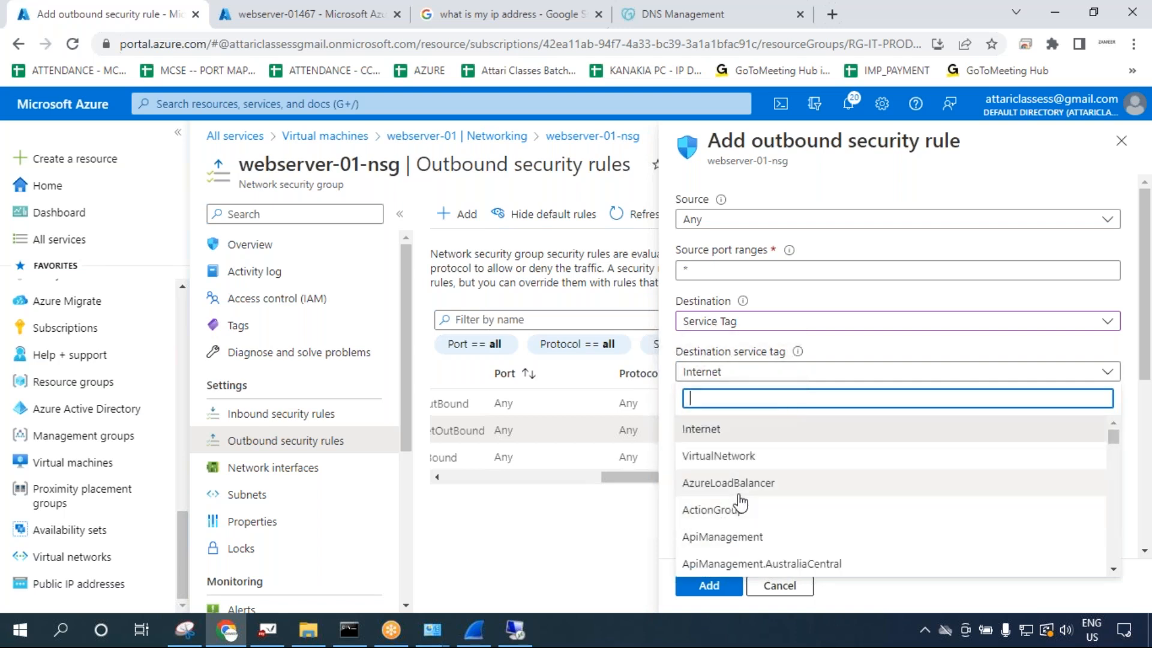
pyautogui.click(737, 435)
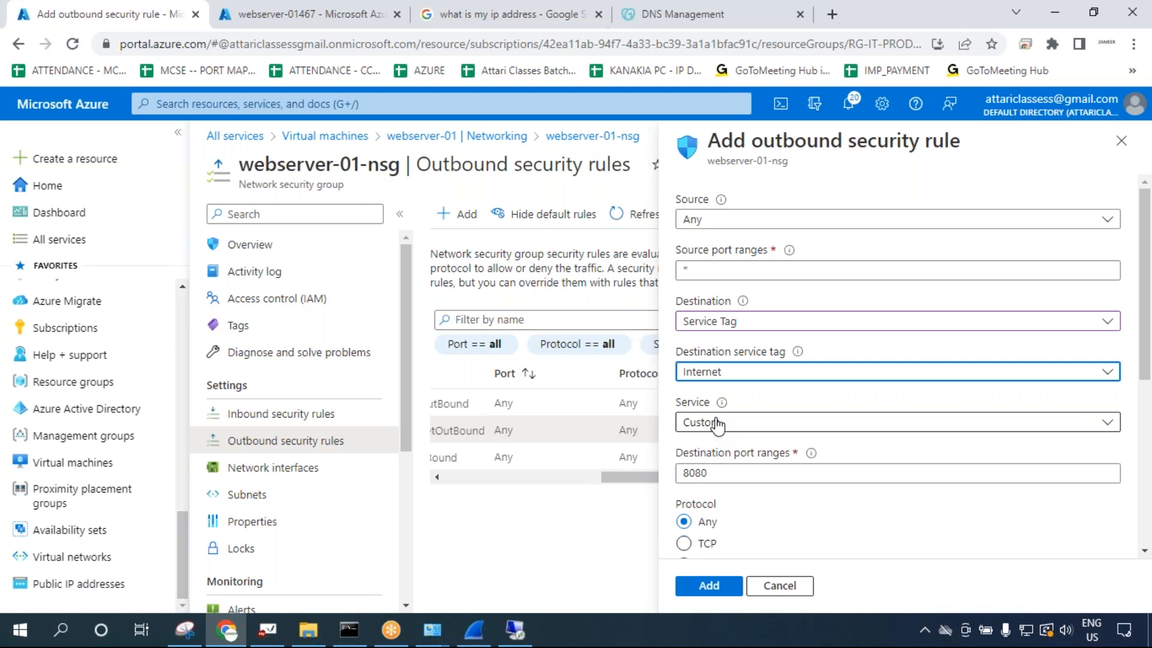
pyautogui.moveTo(725, 473); pyautogui.dragTo(684, 475)
pyautogui.write('*')
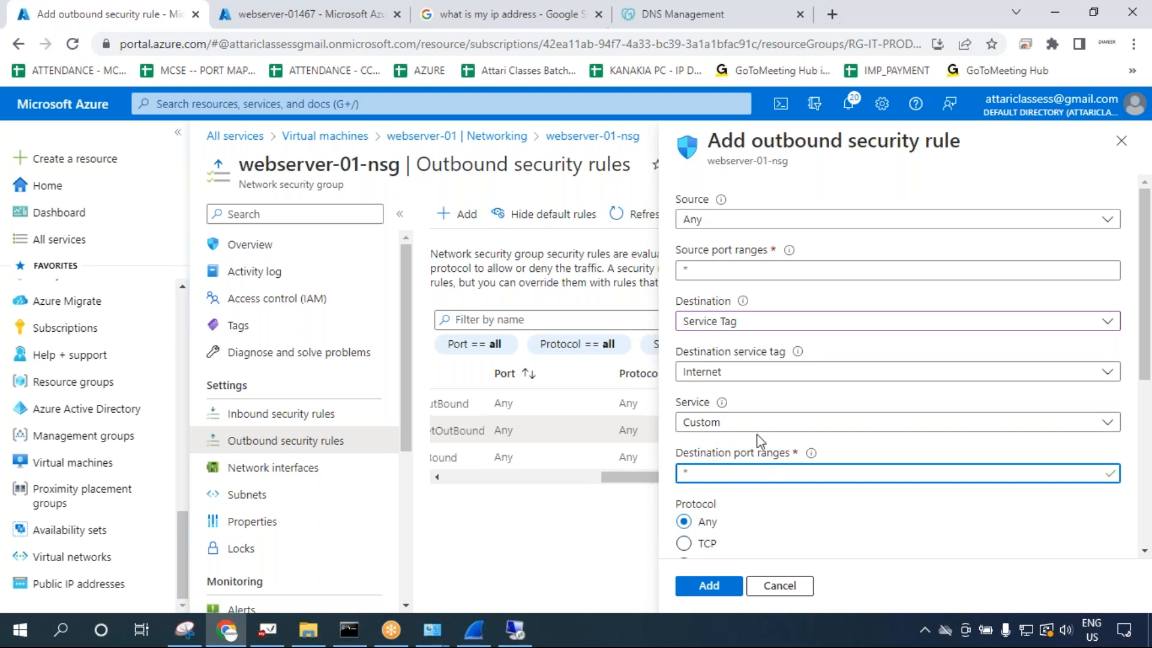
# Show the IP Addresses destination option with its address field again and restore Service Tag as the destination.
pyautogui.click(736, 322)
pyautogui.click(720, 370)
pyautogui.click(695, 372)
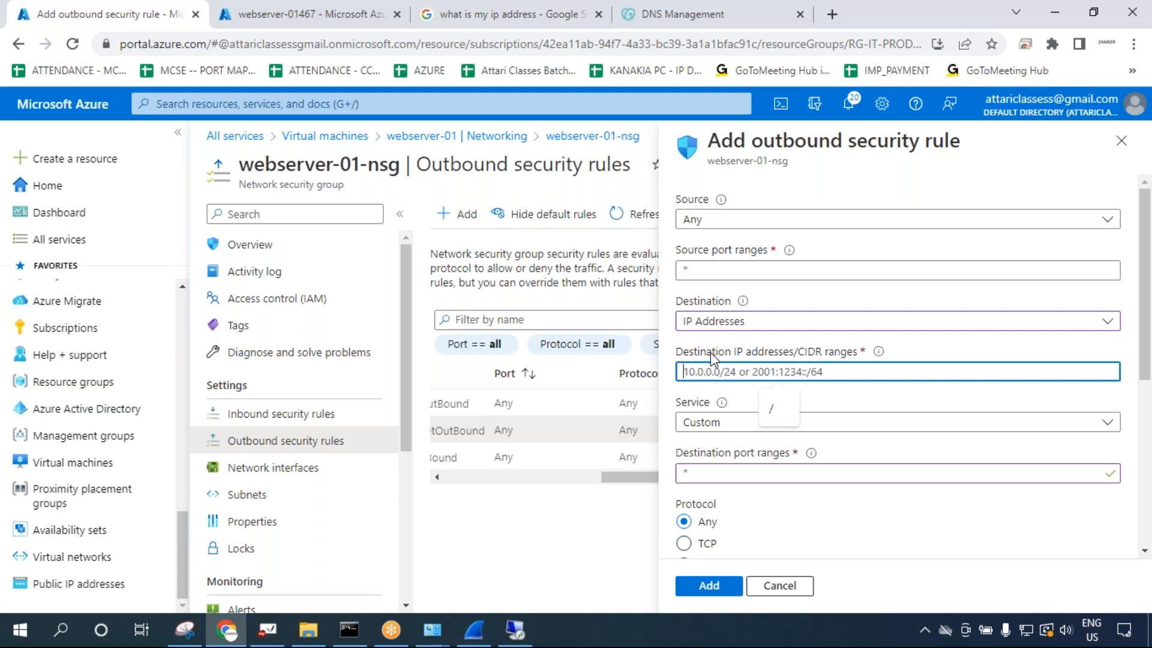
pyautogui.click(717, 324)
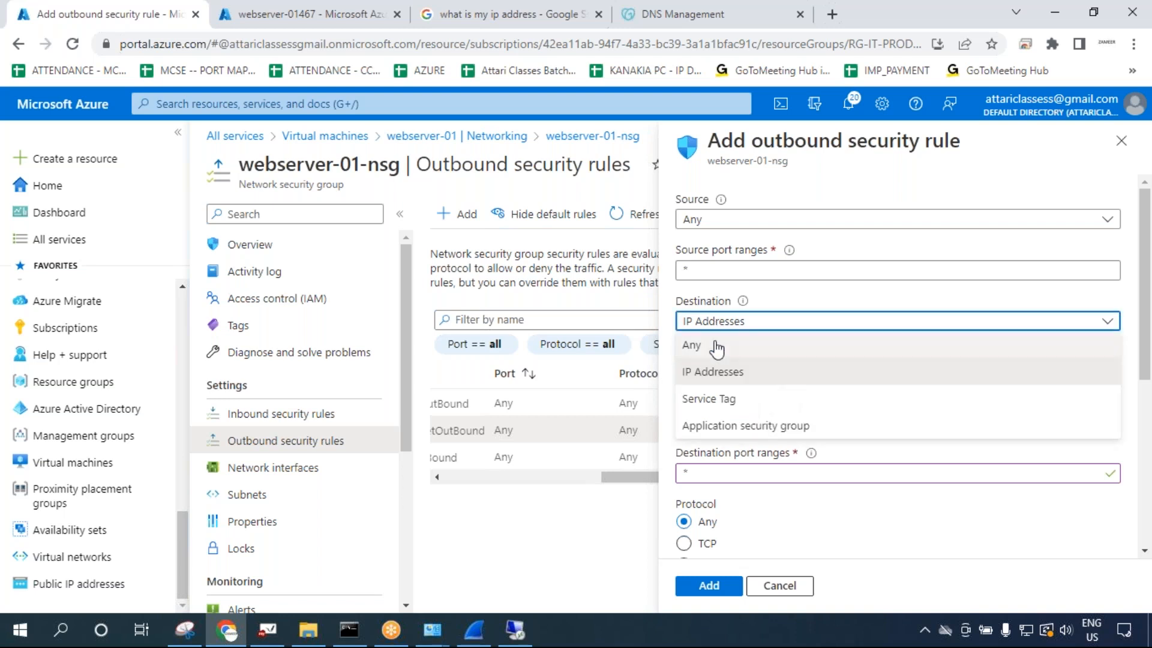
pyautogui.click(719, 400)
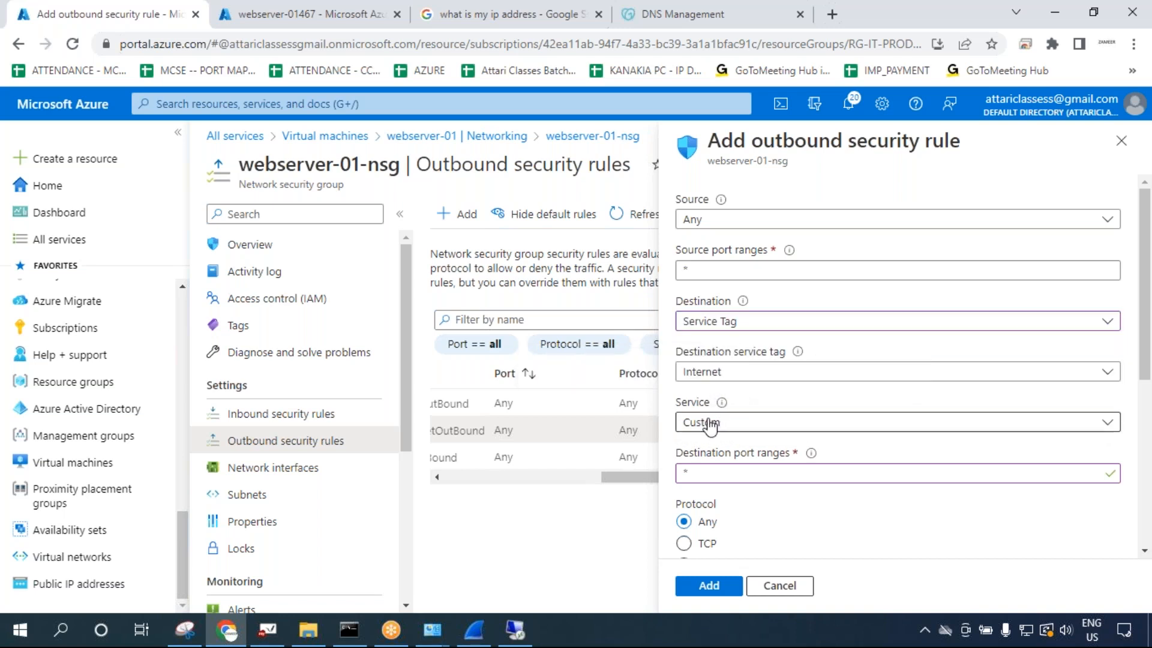
# Examine the new rule's destination port ranges and source port ranges.
pyautogui.moveTo(704, 473); pyautogui.dragTo(666, 480)
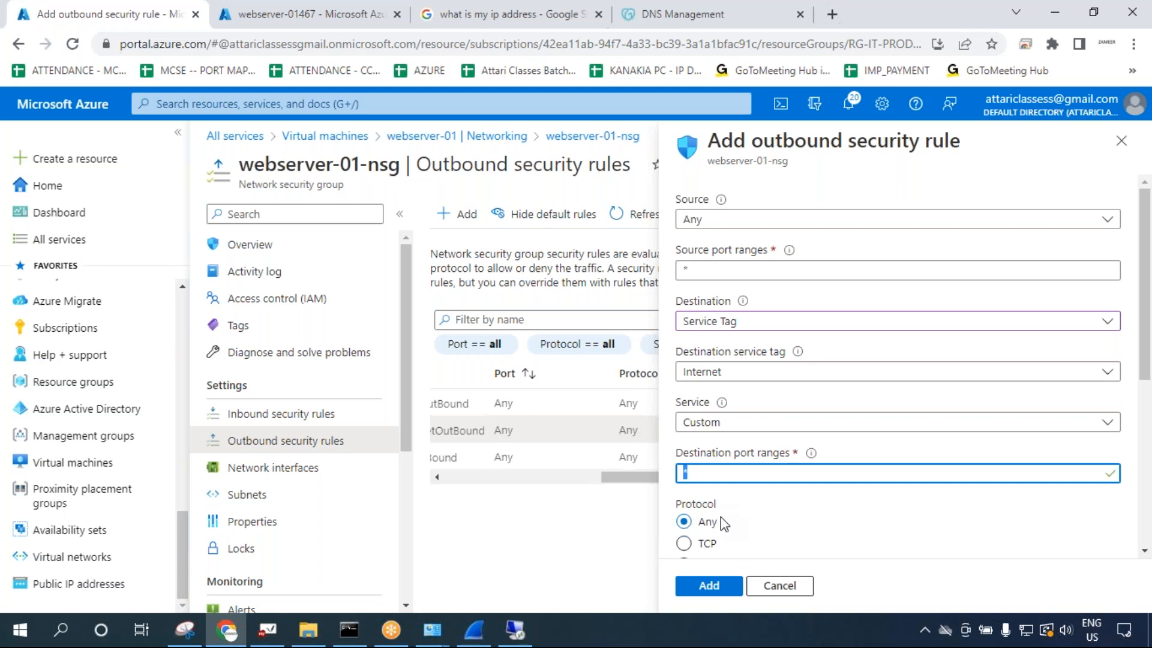
pyautogui.click(715, 469)
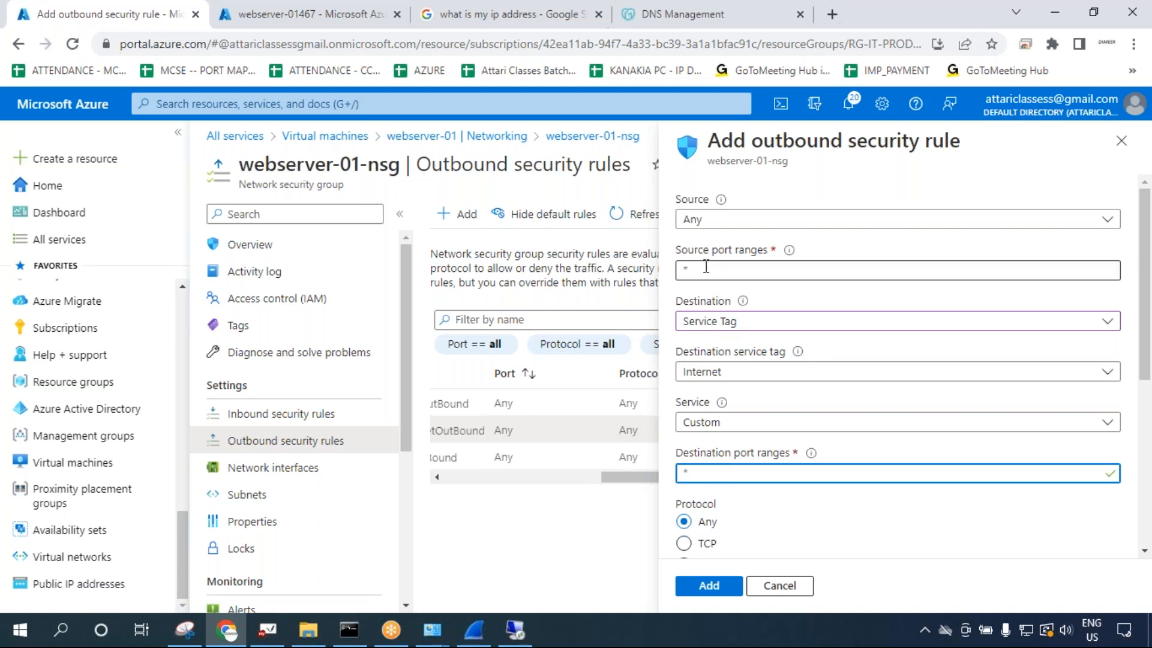
pyautogui.doubleClick(682, 270)
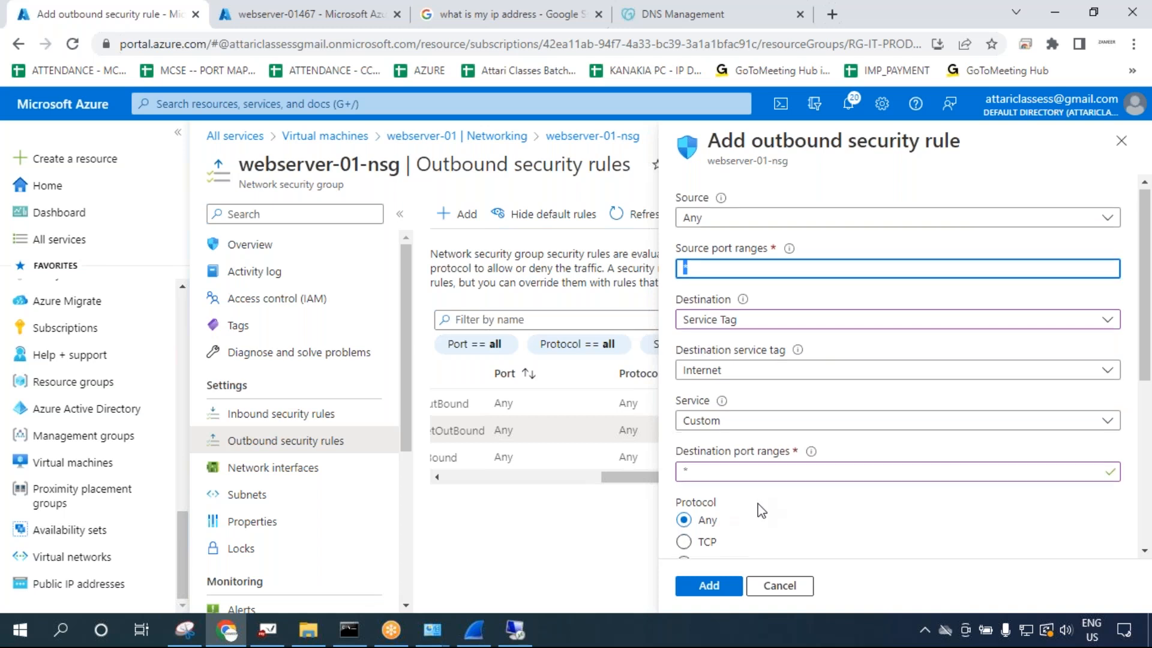
# Set the new outbound rule's priority to 1000.
pyautogui.scroll(-3, 759, 507)
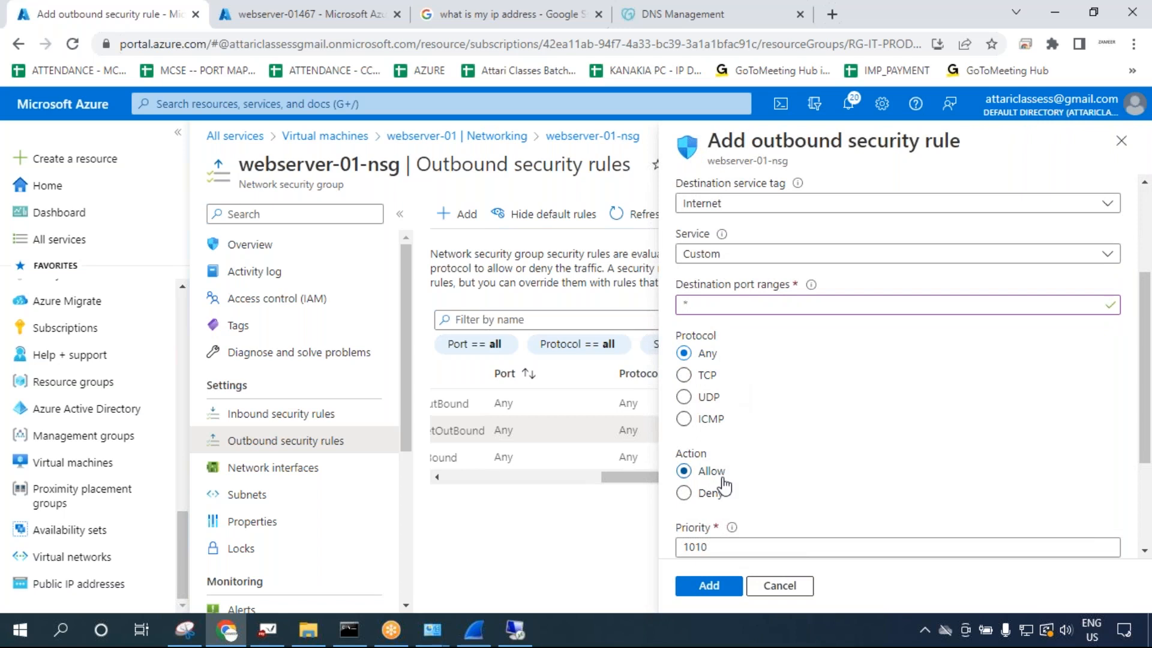
pyautogui.scroll(-2, 718, 480)
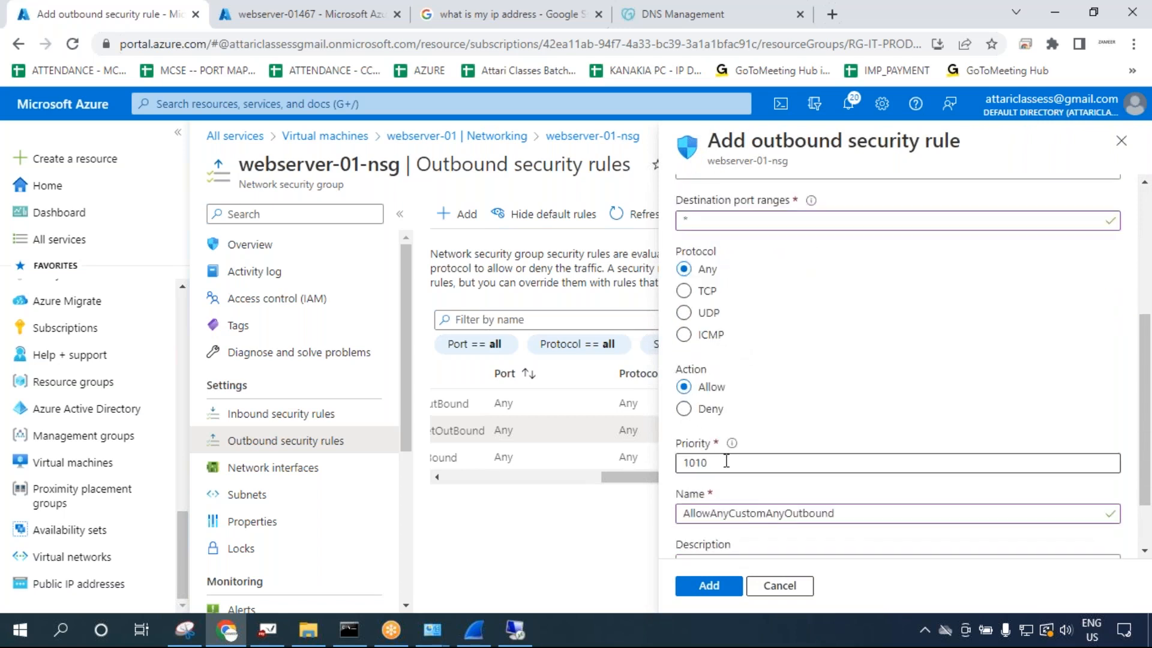
pyautogui.click(724, 463)
pyautogui.press('BackSpace')
pyautogui.press('BackSpace')
pyautogui.write('00')
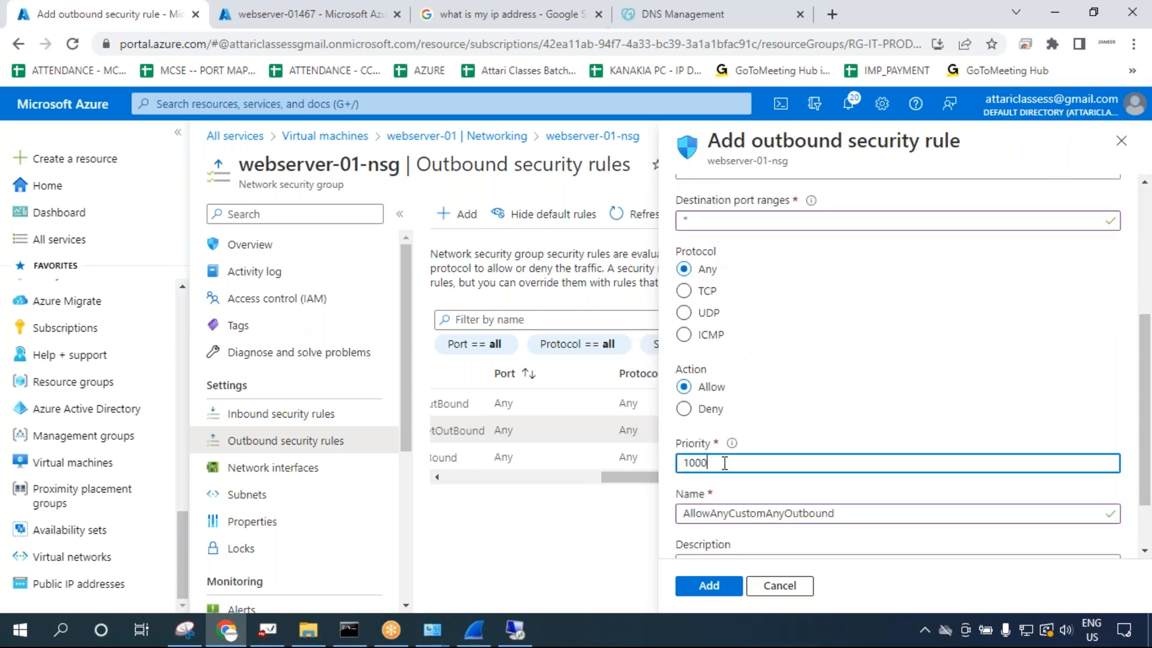
# Review the rule's settings and set its priority to 1010.
pyautogui.scroll(-2, 732, 465)
pyautogui.scroll(5, 742, 475)
pyautogui.scroll(-3, 741, 475)
pyautogui.click(711, 470)
pyautogui.press('BackSpace')
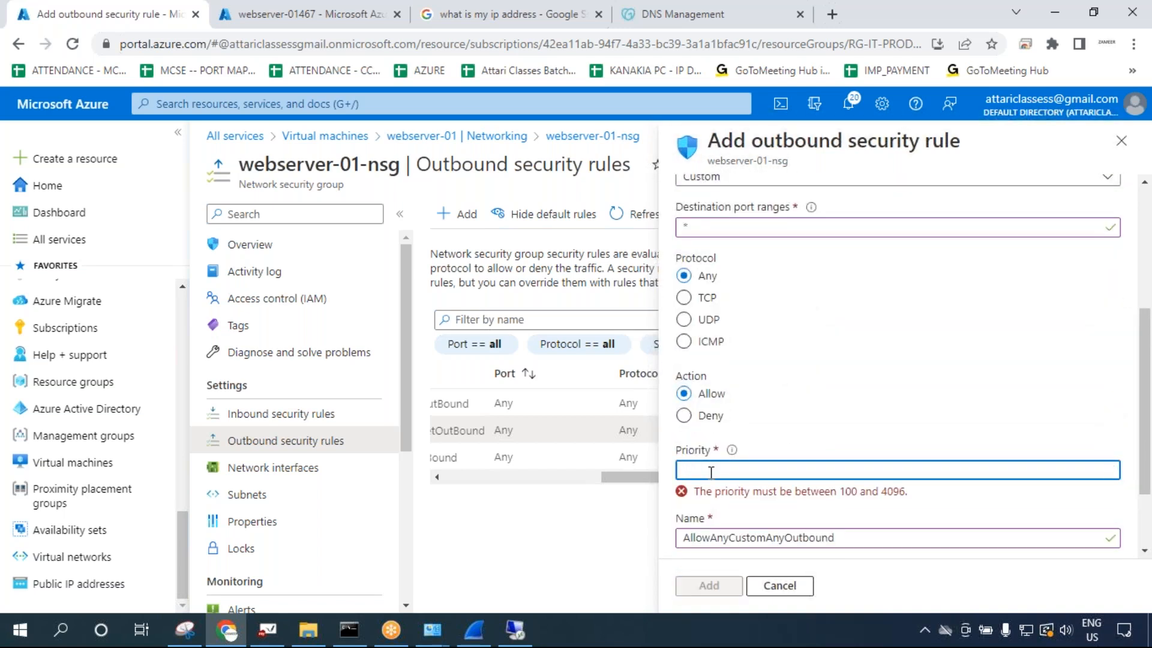
pyautogui.write('1010')
pyautogui.click(819, 427)
# Name the new outbound security rule Block-Internet.
pyautogui.scroll(-1, 804, 443)
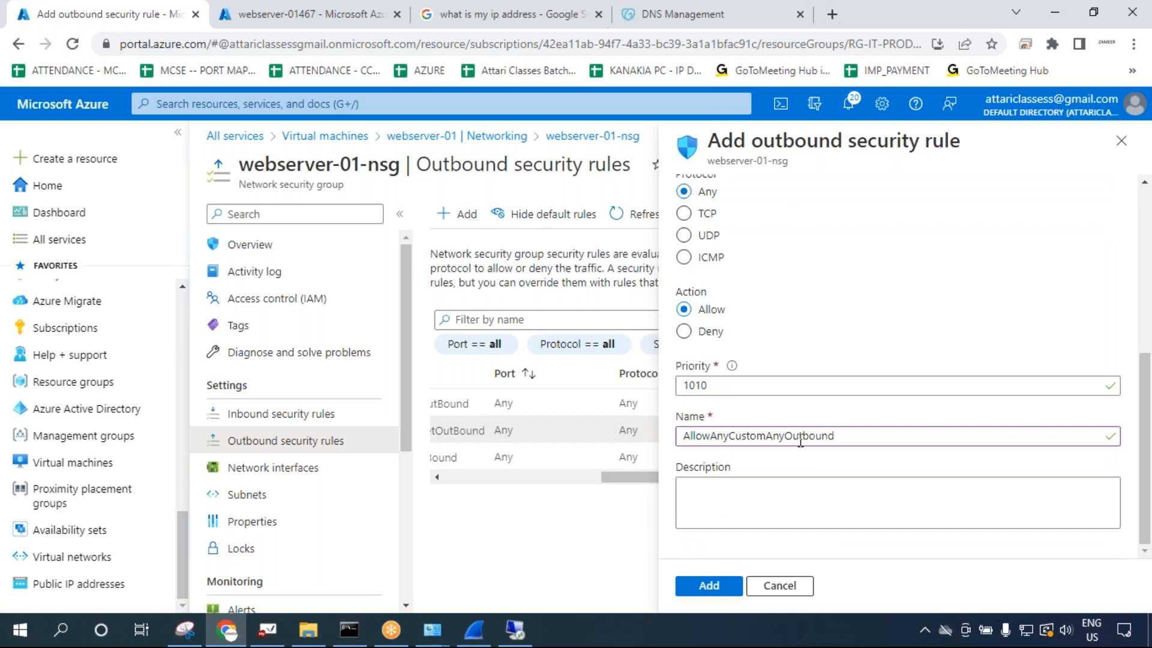
pyautogui.moveTo(852, 435); pyautogui.dragTo(670, 443)
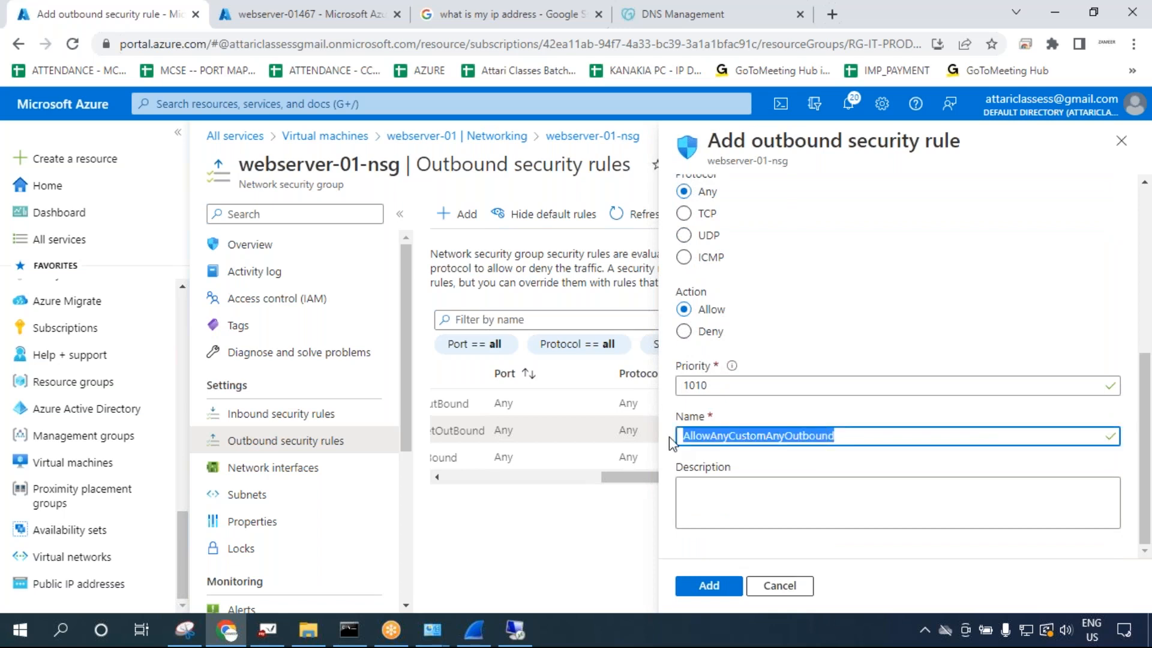
pyautogui.write('AB')
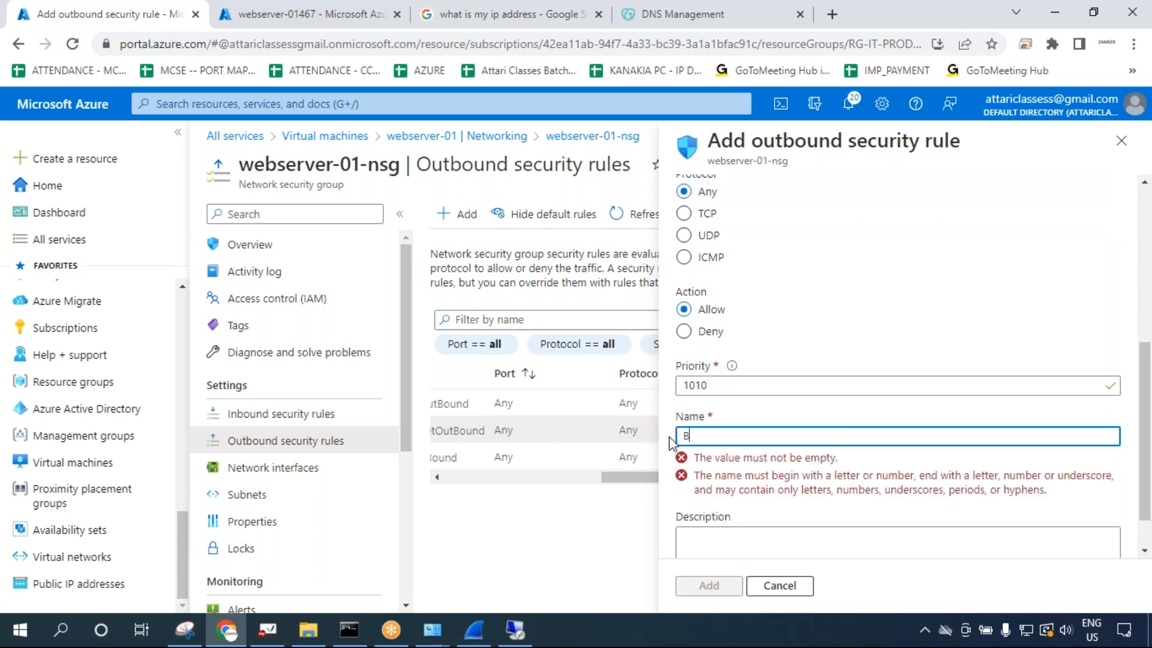
pyautogui.write('lock-Internet')
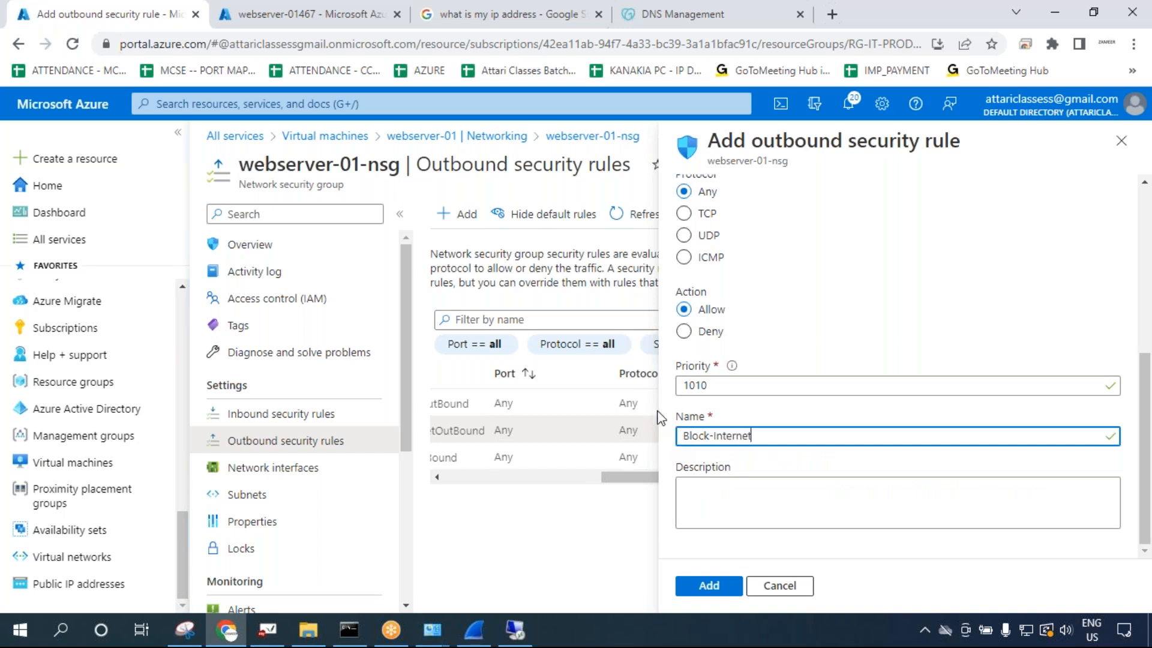
# Set the rule's action to Deny and create the outbound rule.
pyautogui.click(711, 333)
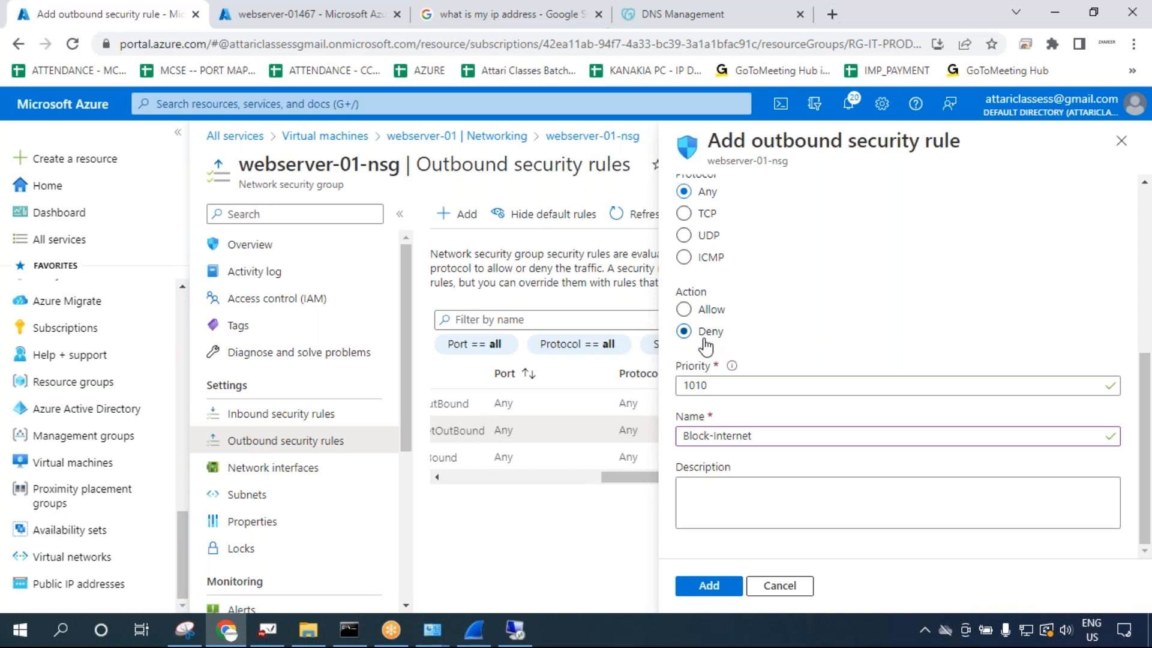
pyautogui.scroll(2, 728, 327)
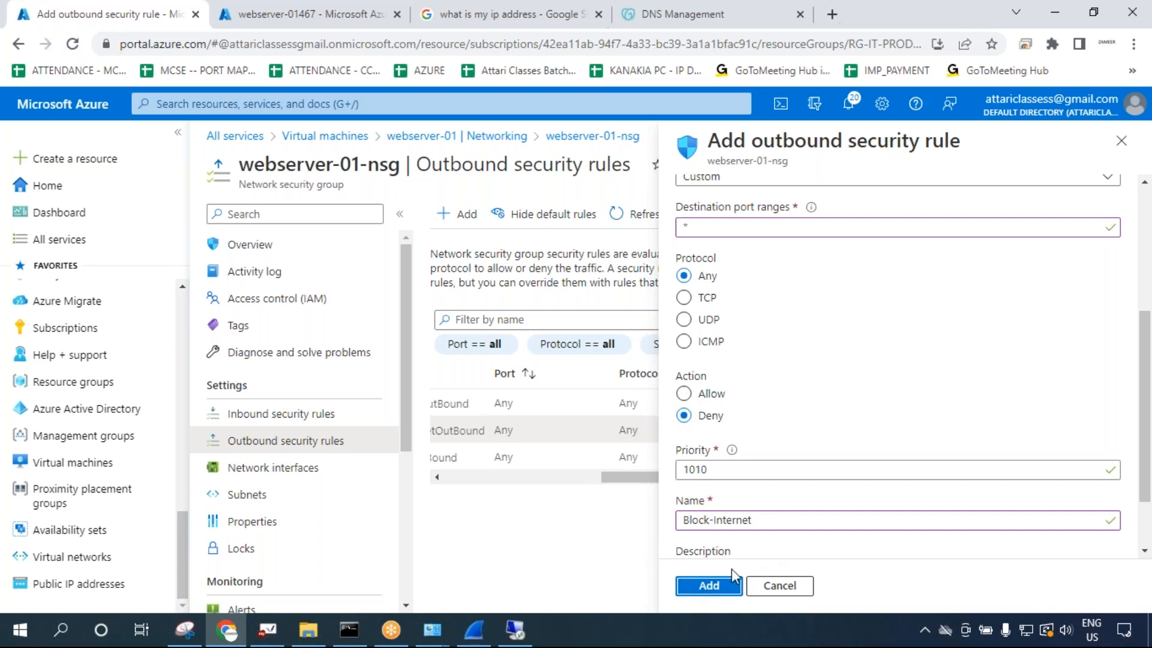
pyautogui.click(708, 586)
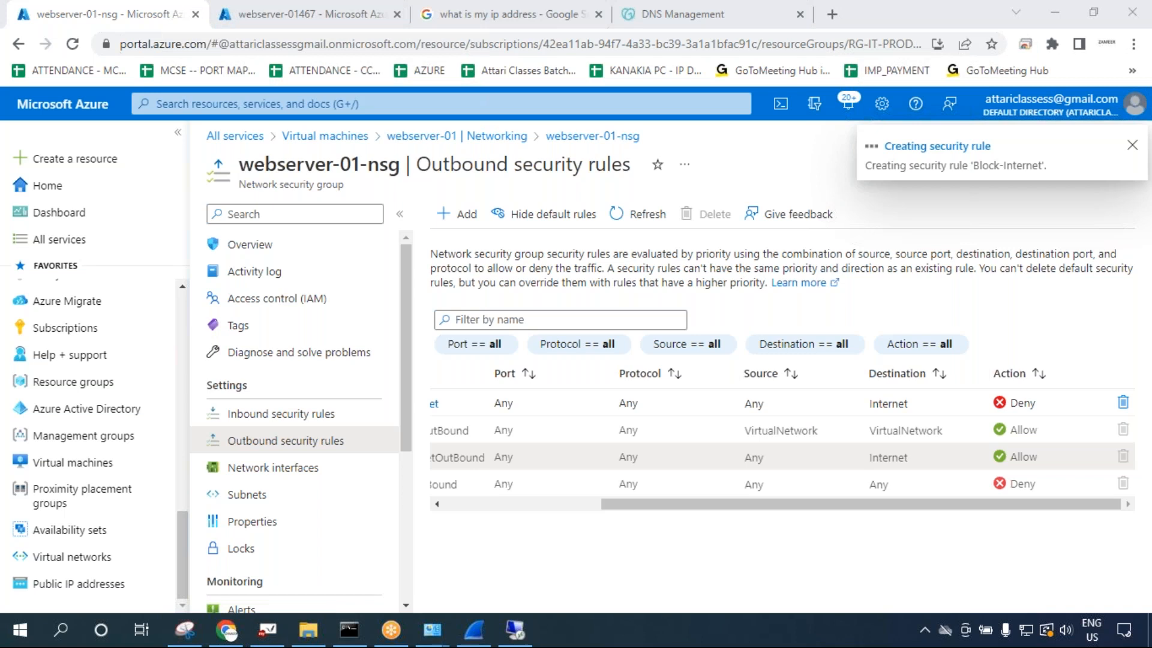
# Compare the priority, port, protocol and source of the Block-Internet rule with those of AllowInternetOutBound.
pyautogui.moveTo(792, 505); pyautogui.dragTo(592, 505)
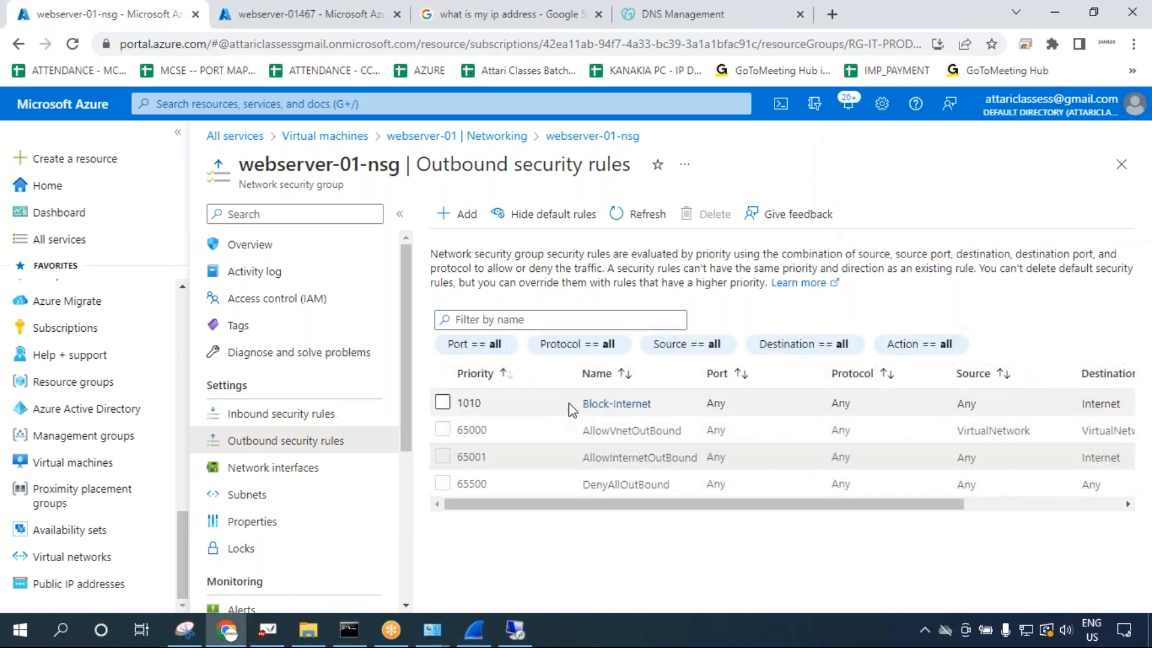
pyautogui.moveTo(582, 457); pyautogui.dragTo(697, 460)
pyautogui.moveTo(483, 403); pyautogui.dragTo(456, 403)
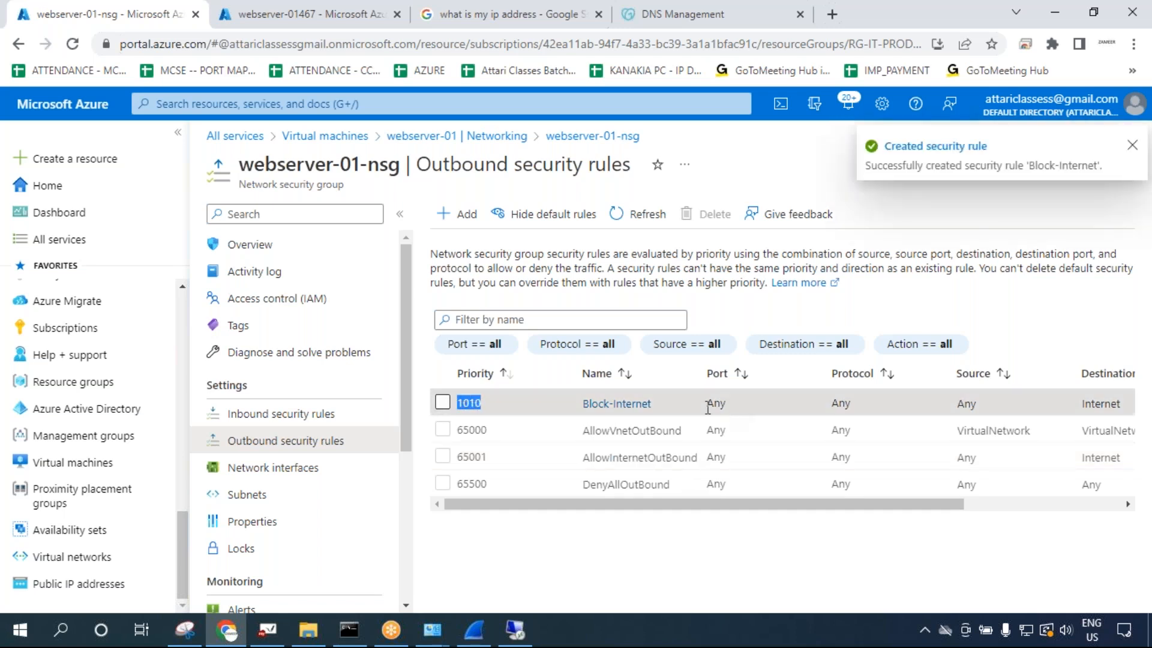
pyautogui.moveTo(708, 403); pyautogui.dragTo(726, 404)
pyautogui.moveTo(712, 457); pyautogui.dragTo(732, 456)
pyautogui.moveTo(831, 403); pyautogui.dragTo(853, 400)
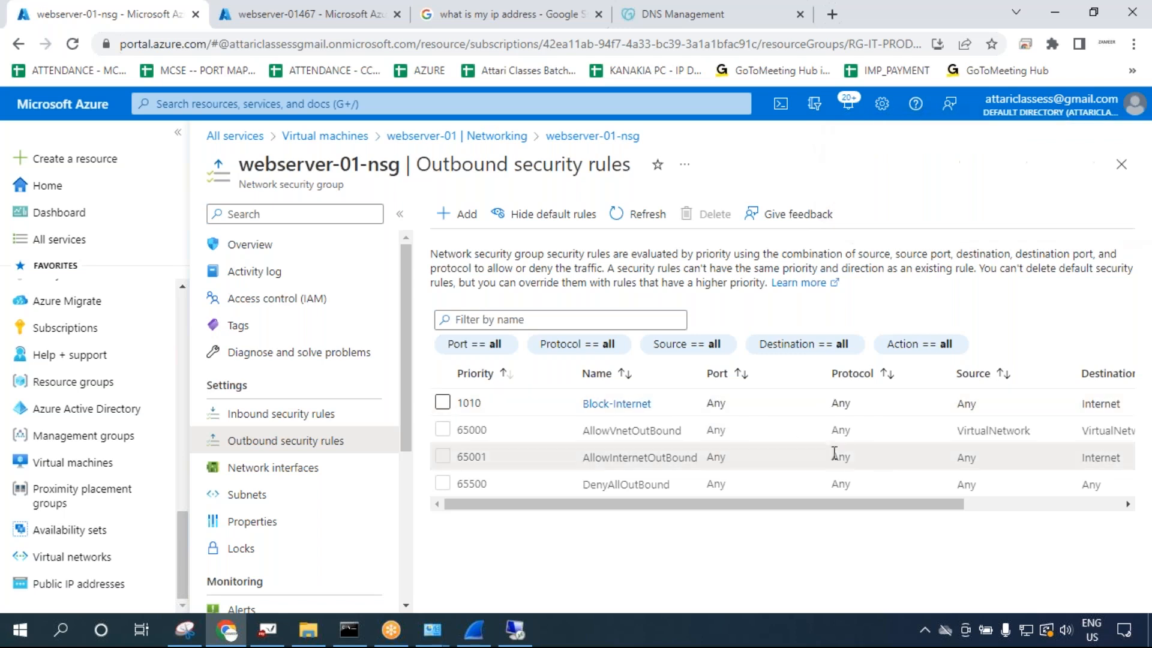
pyautogui.moveTo(832, 457); pyautogui.dragTo(853, 457)
pyautogui.moveTo(957, 403); pyautogui.dragTo(980, 410)
pyautogui.moveTo(957, 457); pyautogui.dragTo(1000, 467)
# Compare the destination and action of the Block-Internet and AllowInternetOutBound rules.
pyautogui.moveTo(921, 505); pyautogui.dragTo(1009, 504)
pyautogui.moveTo(960, 403); pyautogui.dragTo(999, 406)
pyautogui.moveTo(970, 457); pyautogui.dragTo(1017, 468)
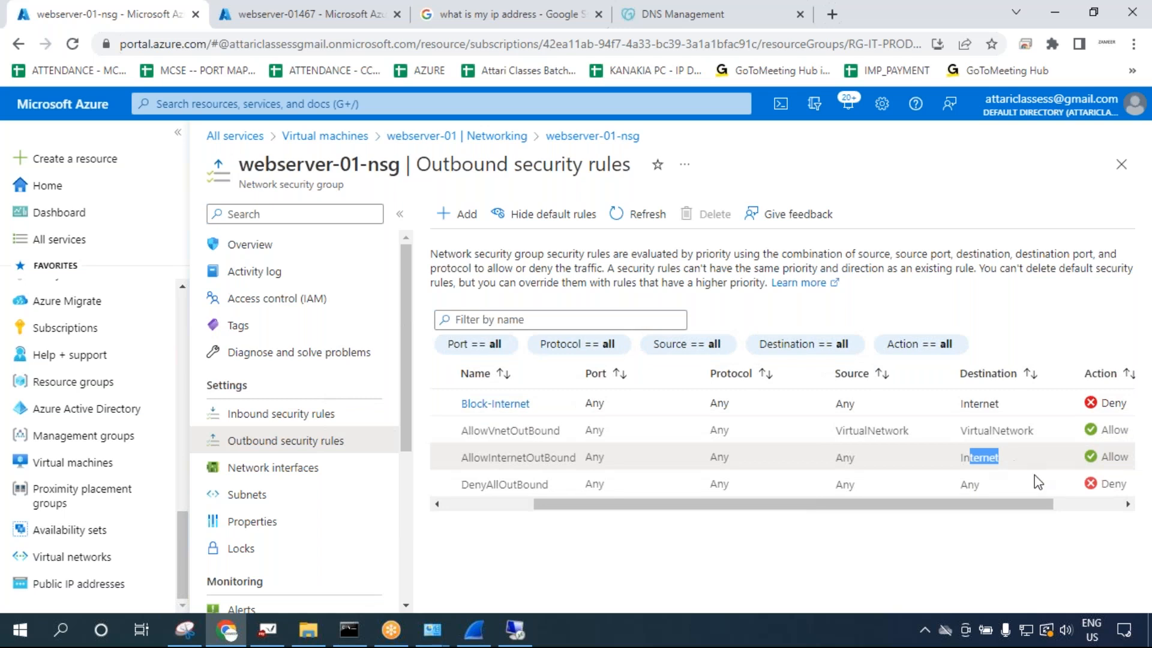
pyautogui.moveTo(1131, 462); pyautogui.dragTo(462, 458)
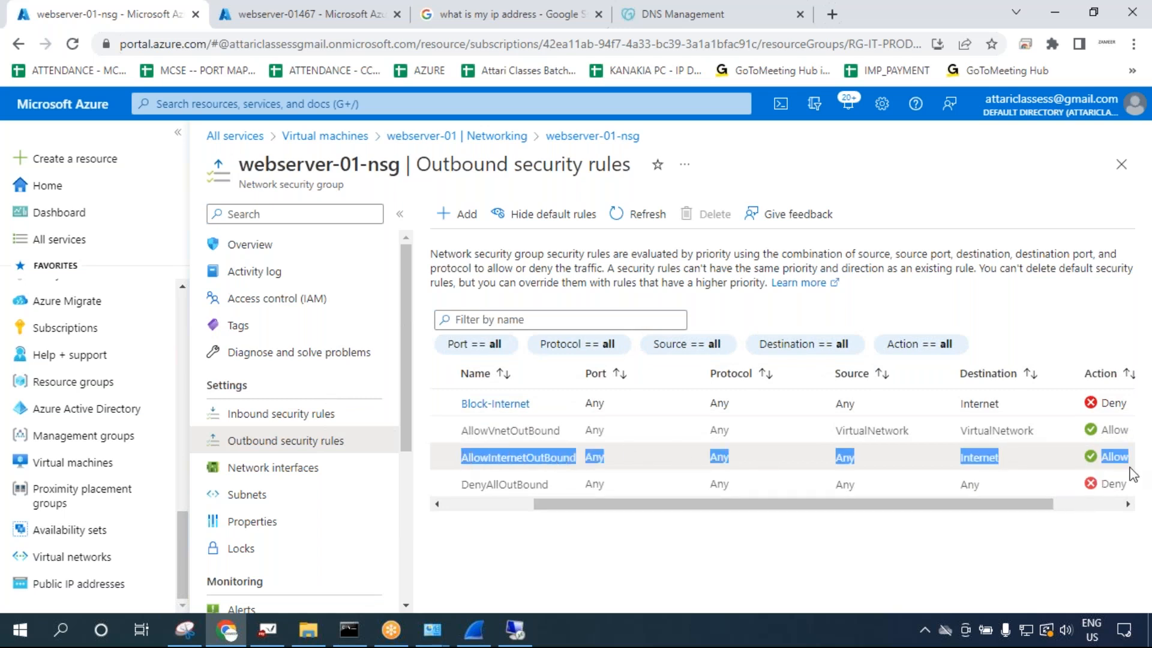
pyautogui.doubleClick(1114, 457)
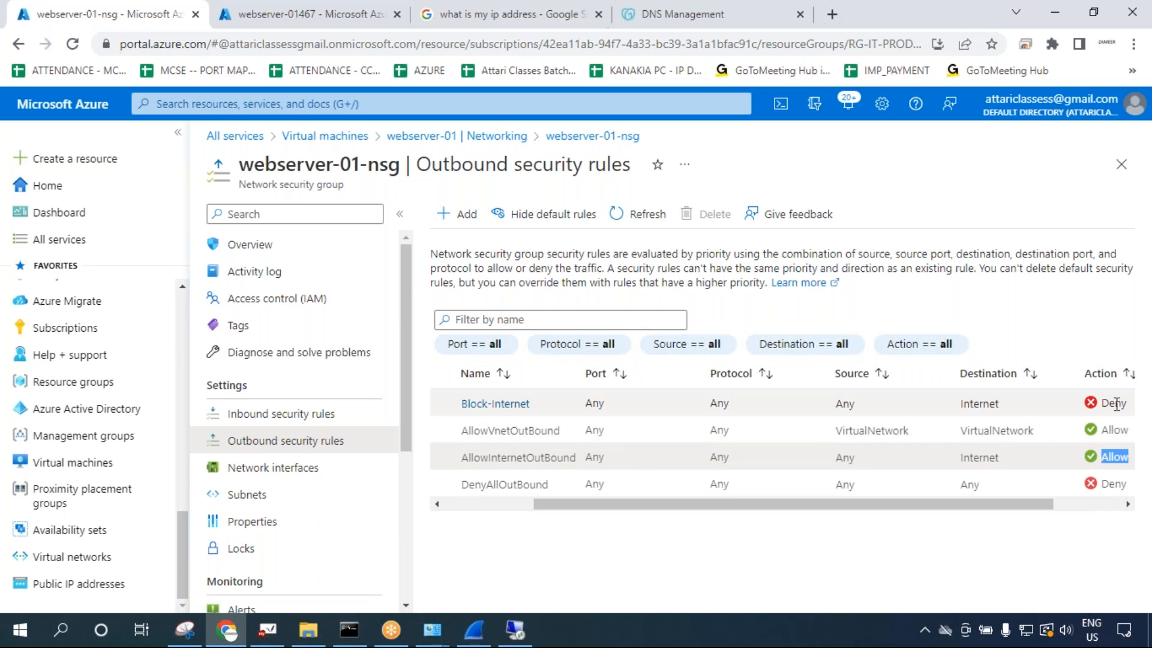
pyautogui.hotkey('alt', 'Tab')
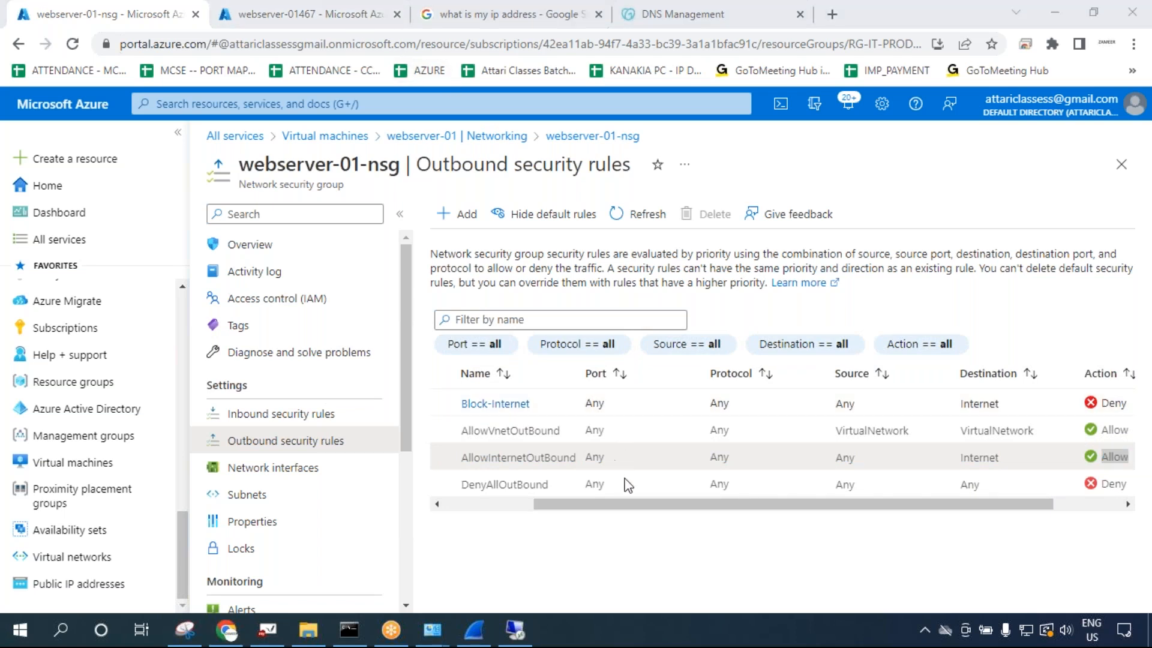
pyautogui.moveTo(627, 506); pyautogui.dragTo(537, 506)
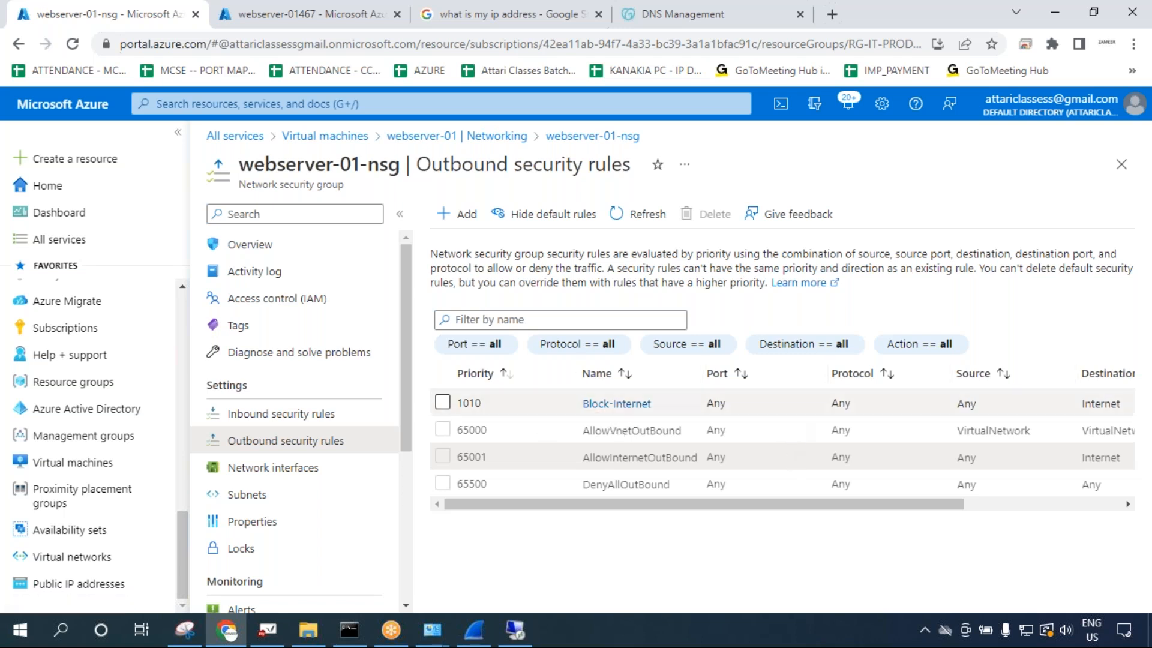
pyautogui.click(1057, 502)
pyautogui.moveTo(1072, 504); pyautogui.dragTo(887, 510)
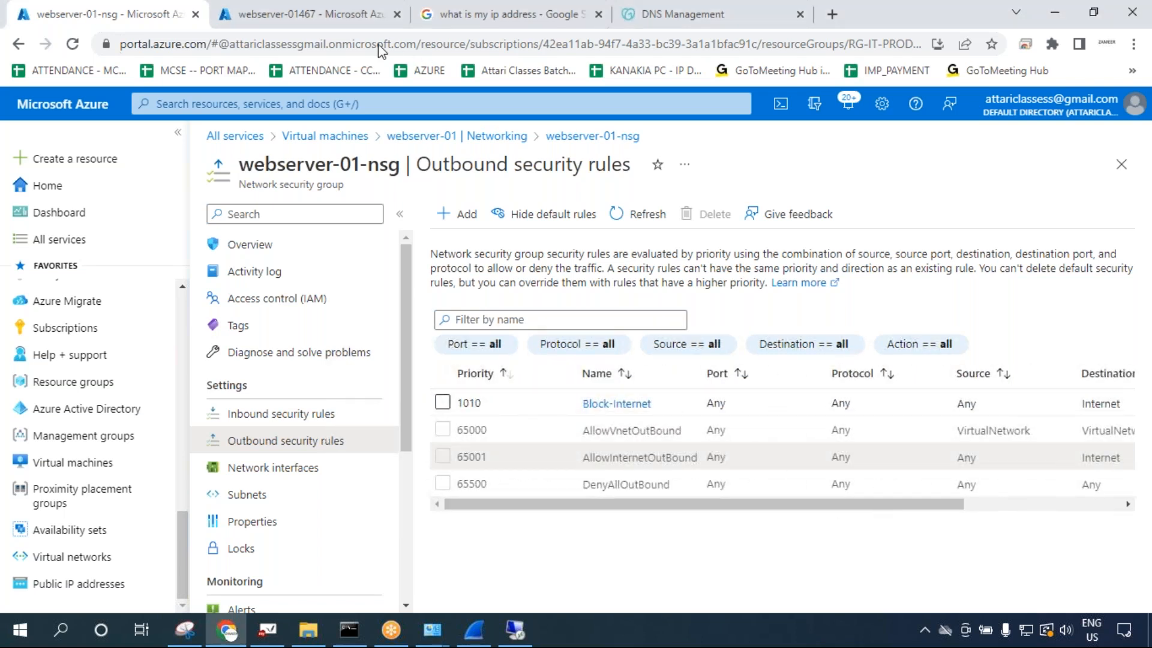
# Switch to the VM's remote desktop session, open the space news recap article and search the web for azure.
pyautogui.click(515, 630)
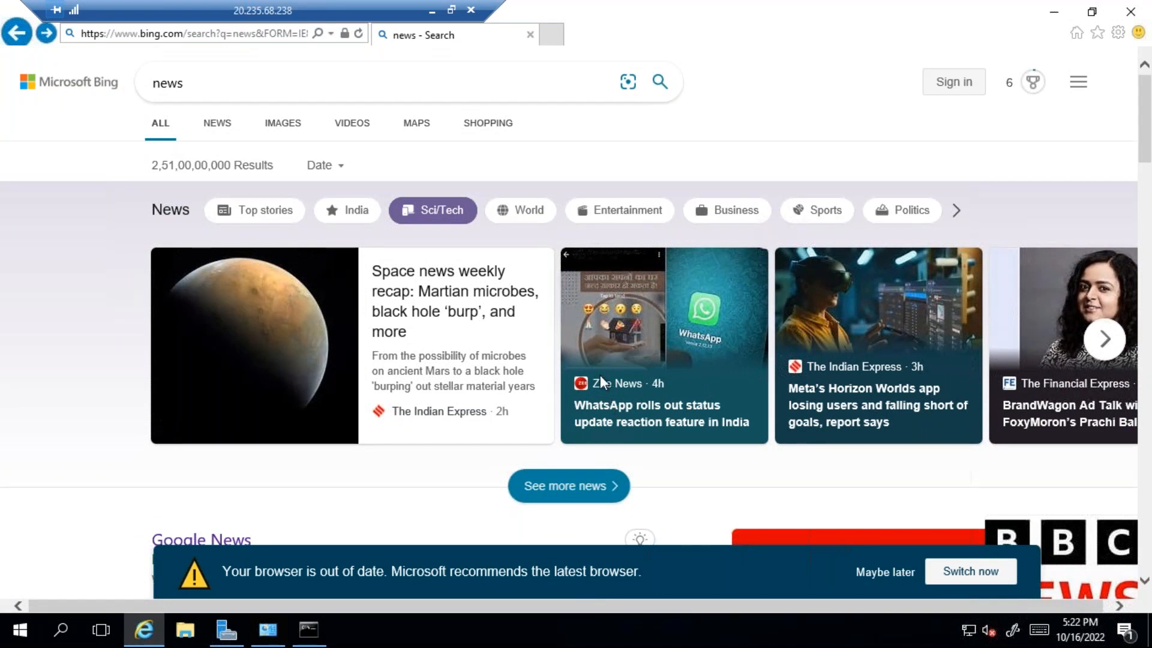
pyautogui.click(427, 293)
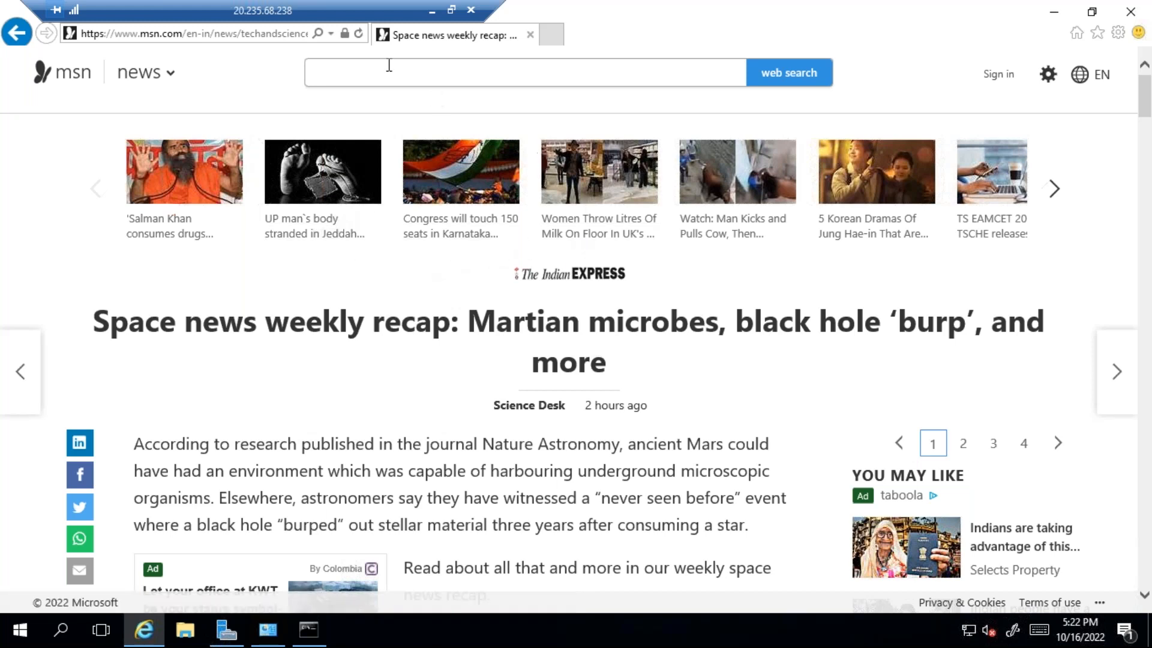
pyautogui.click(260, 33)
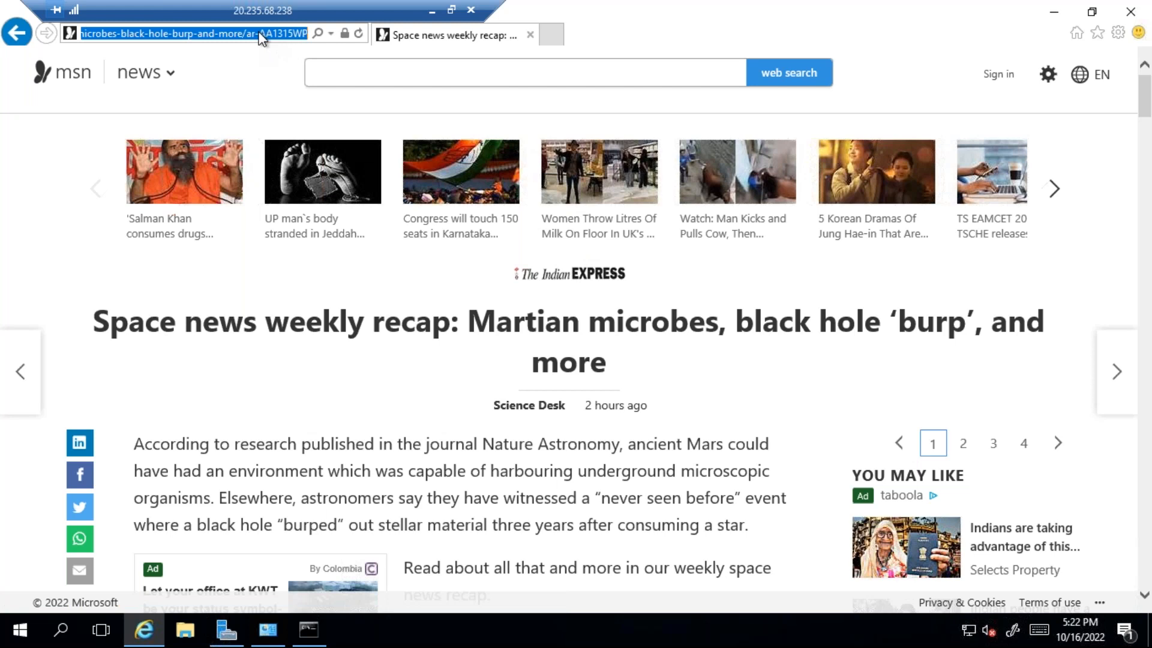
pyautogui.write('azure')
pyautogui.press('Return')
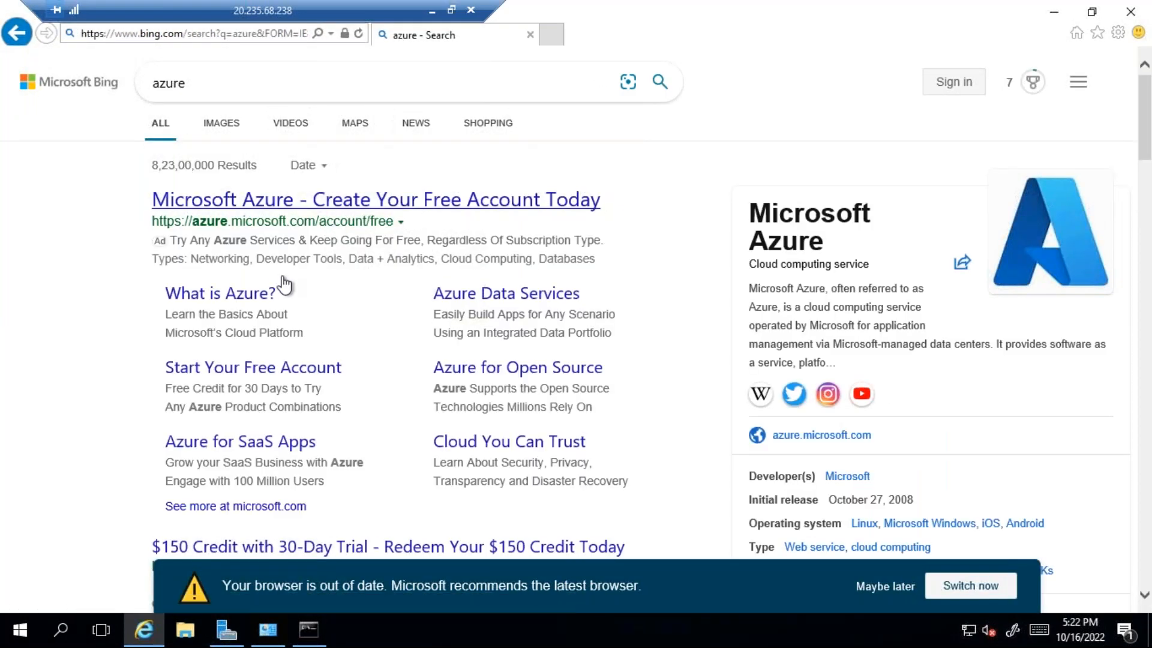
# Try to open the Microsoft Azure free account and Azure for Open Source results, and return to the local desktop.
pyautogui.click(313, 220)
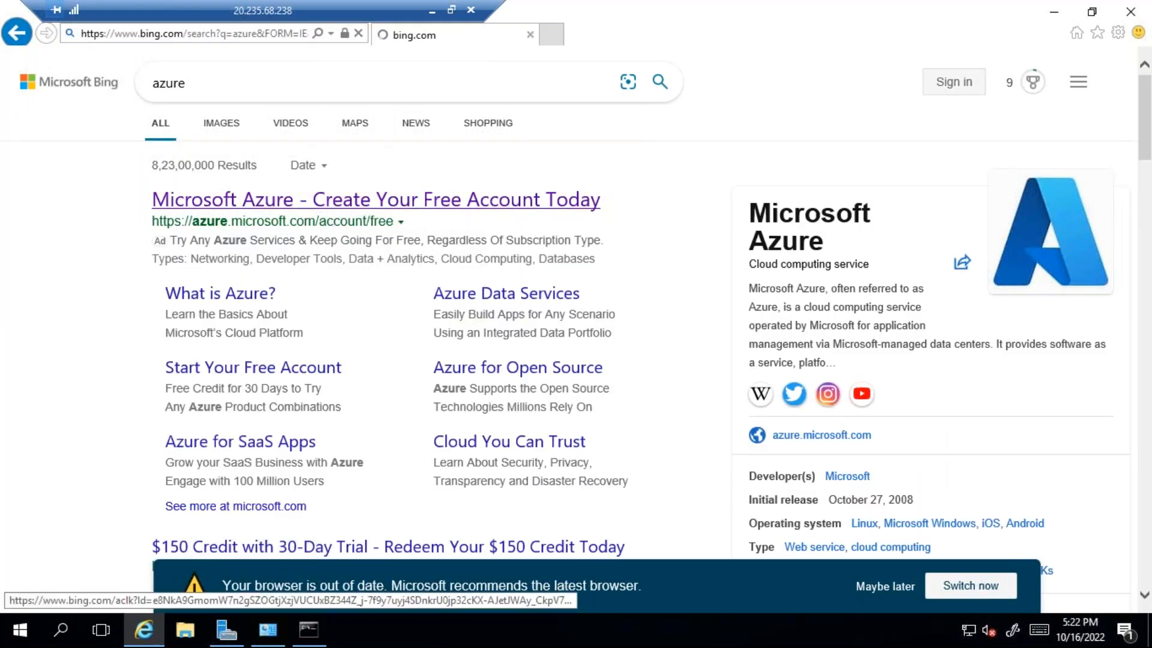
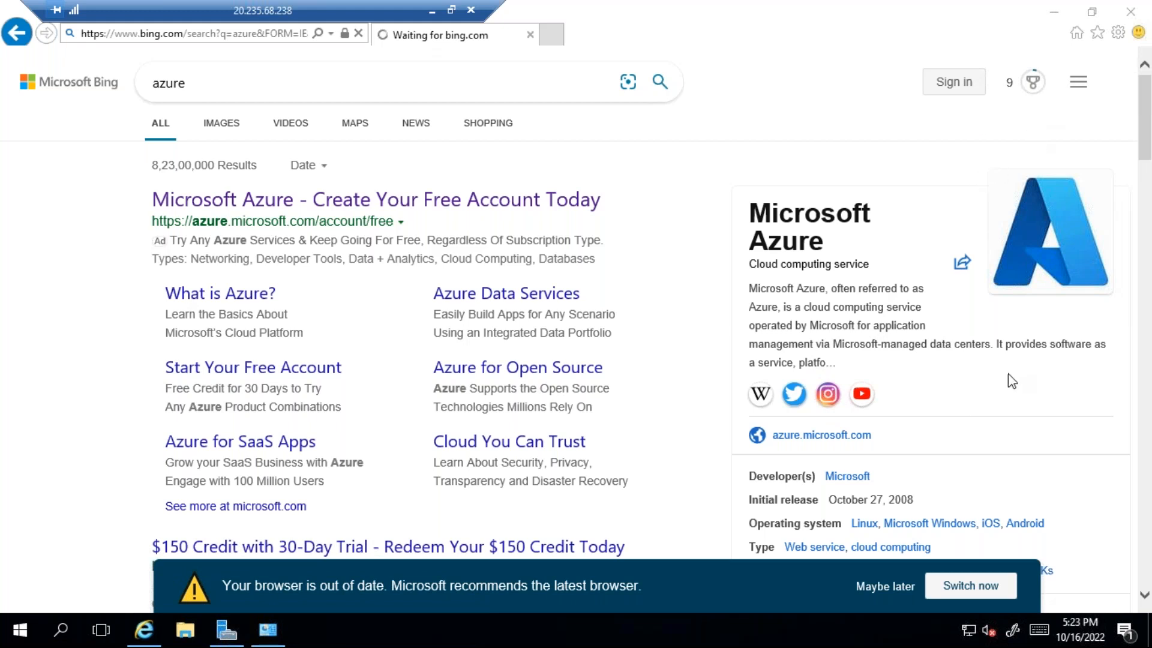
pyautogui.click(561, 368)
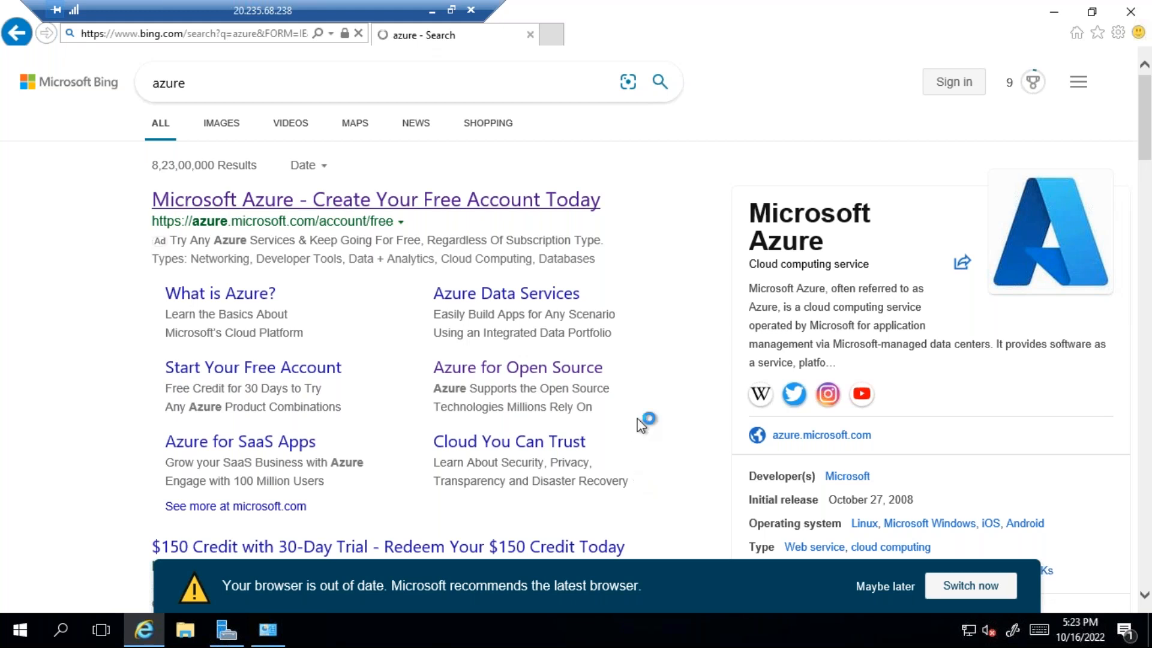
pyautogui.click(430, 18)
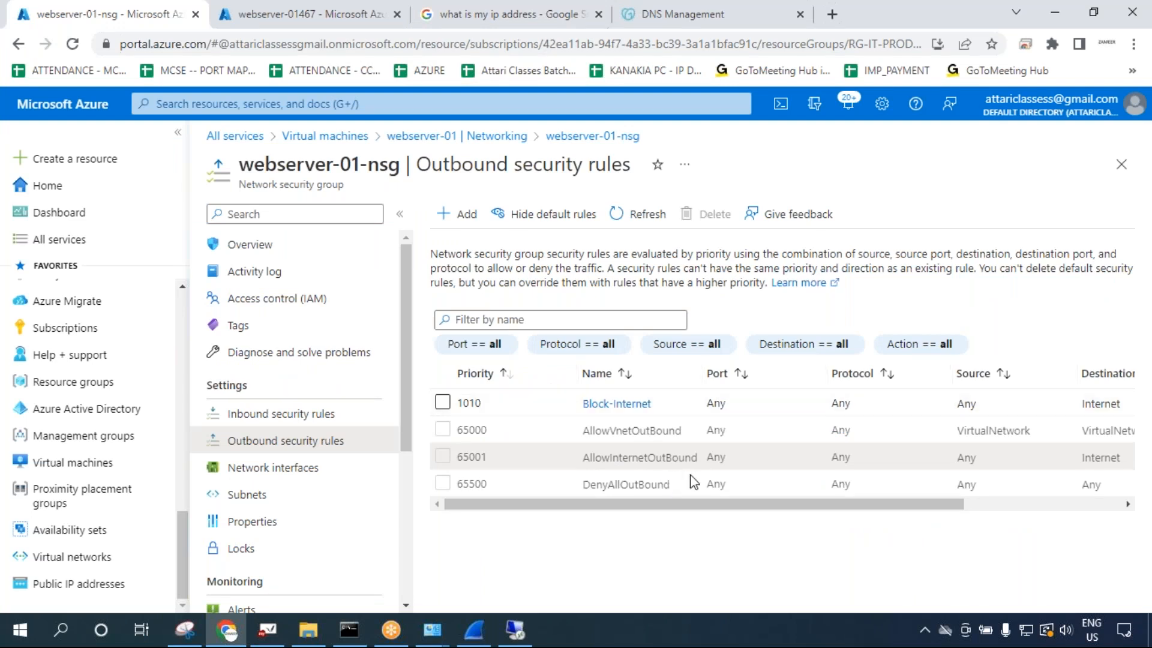
# Switch to the whiteboard and draw on a new page a box labelled Vnet, divided into Web and DB subnets.
pyautogui.click(267, 630)
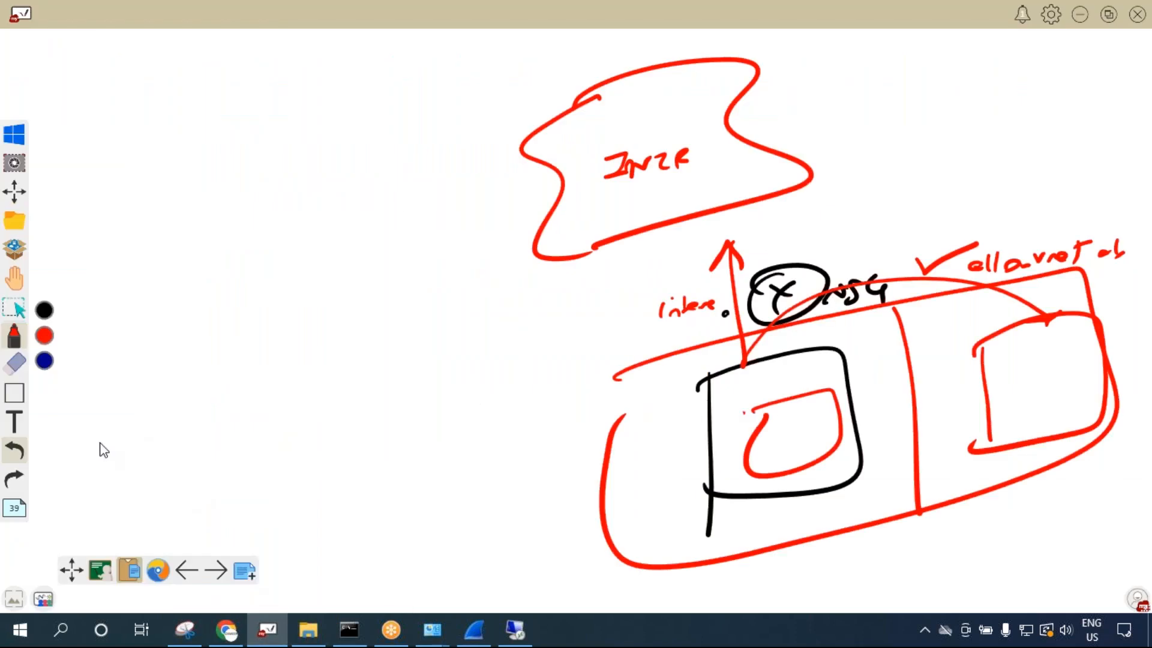
pyautogui.click(14, 507)
pyautogui.click(83, 537)
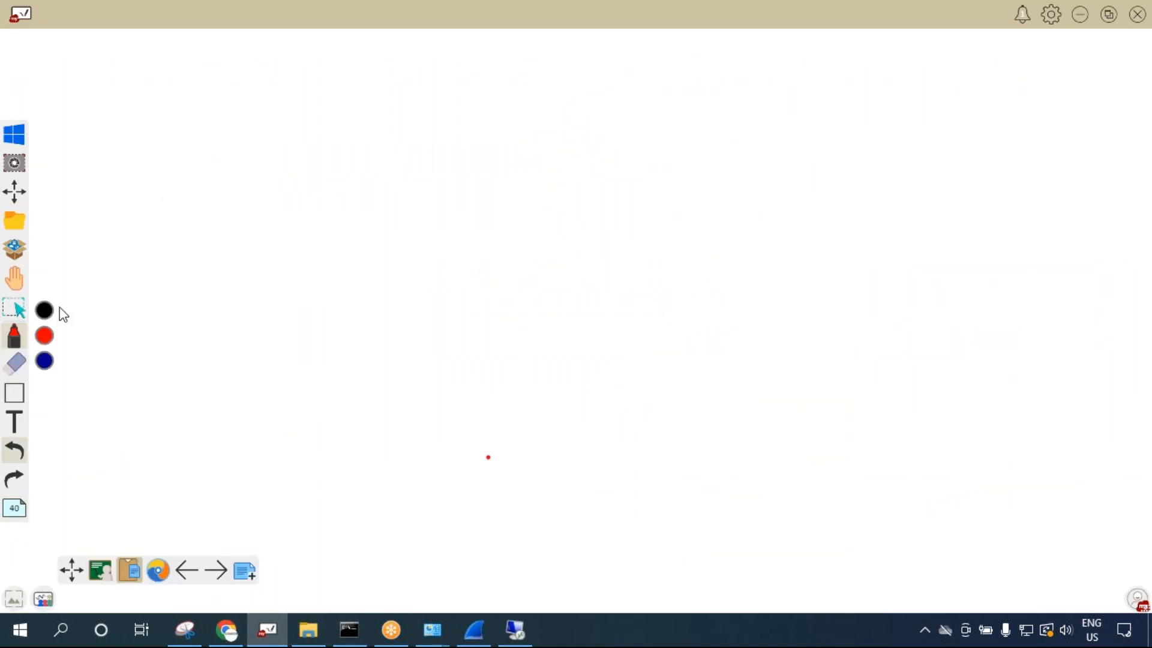
pyautogui.moveTo(270, 282)
pyautogui.mouseDown()
pyautogui.moveTo(264, 470)
pyautogui.moveTo(651, 219)
pyautogui.moveTo(326, 477)
pyautogui.moveTo(249, 480)
pyautogui.mouseUp()
pyautogui.moveTo(459, 190)
pyautogui.mouseDown()
pyautogui.moveTo(496, 195)
pyautogui.moveTo(545, 171)
pyautogui.mouseUp()
pyautogui.moveTo(465, 249); pyautogui.dragTo(478, 450)
pyautogui.moveTo(277, 324); pyautogui.dragTo(671, 259)
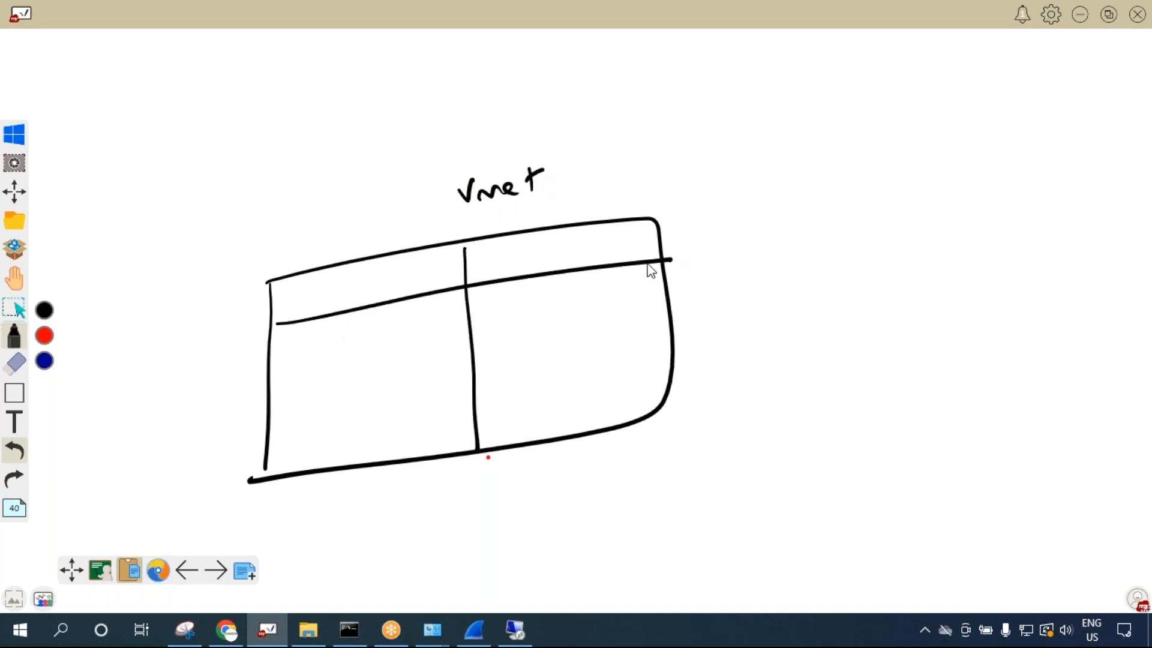
pyautogui.moveTo(360, 274); pyautogui.dragTo(371, 292)
pyautogui.moveTo(522, 249)
pyautogui.mouseDown()
pyautogui.moveTo(525, 264)
pyautogui.moveTo(570, 257)
pyautogui.mouseUp()
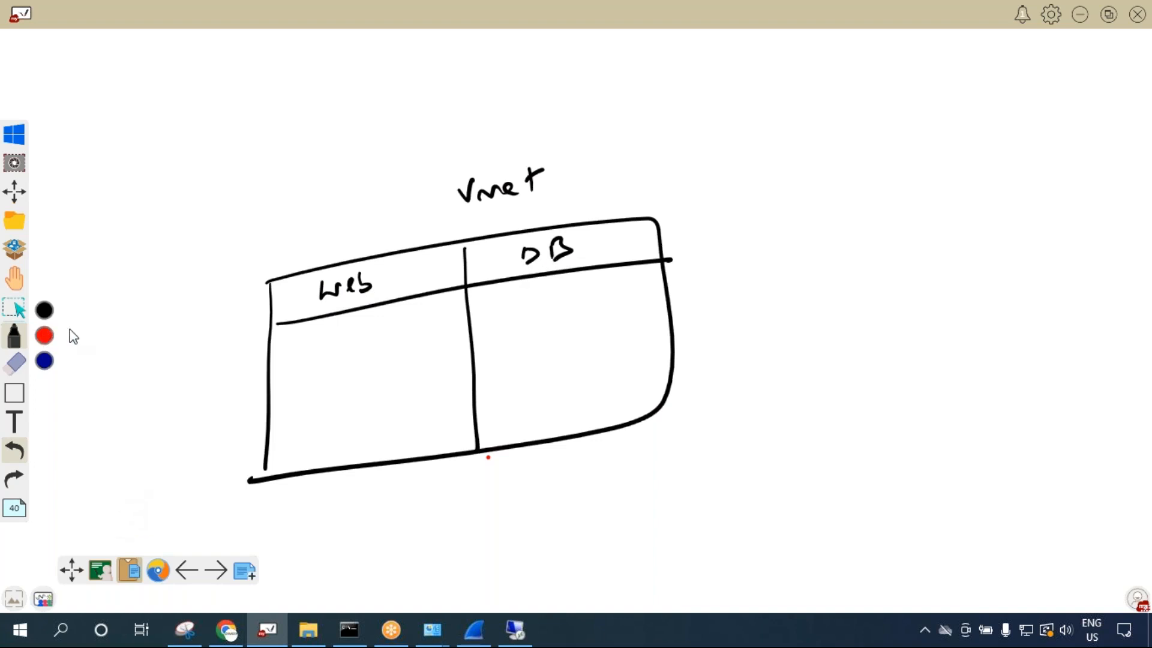
# Draw three black machines in the Web subnet and label them 0.4, 0.5 and 0.6.
pyautogui.moveTo(305, 358); pyautogui.dragTo(304, 406)
pyautogui.moveTo(301, 357)
pyautogui.mouseDown()
pyautogui.moveTo(334, 384)
pyautogui.moveTo(306, 411)
pyautogui.mouseUp()
pyautogui.moveTo(354, 345); pyautogui.dragTo(360, 397)
pyautogui.moveTo(398, 334); pyautogui.dragTo(396, 379)
pyautogui.moveTo(399, 331)
pyautogui.mouseDown()
pyautogui.moveTo(424, 329)
pyautogui.moveTo(396, 380)
pyautogui.mouseUp()
pyautogui.moveTo(298, 424); pyautogui.dragTo(426, 403)
pyautogui.click(411, 404)
# Draw three red machines in the DB subnet and label them 1.4, 1.5 and 1.6.
pyautogui.click(45, 336)
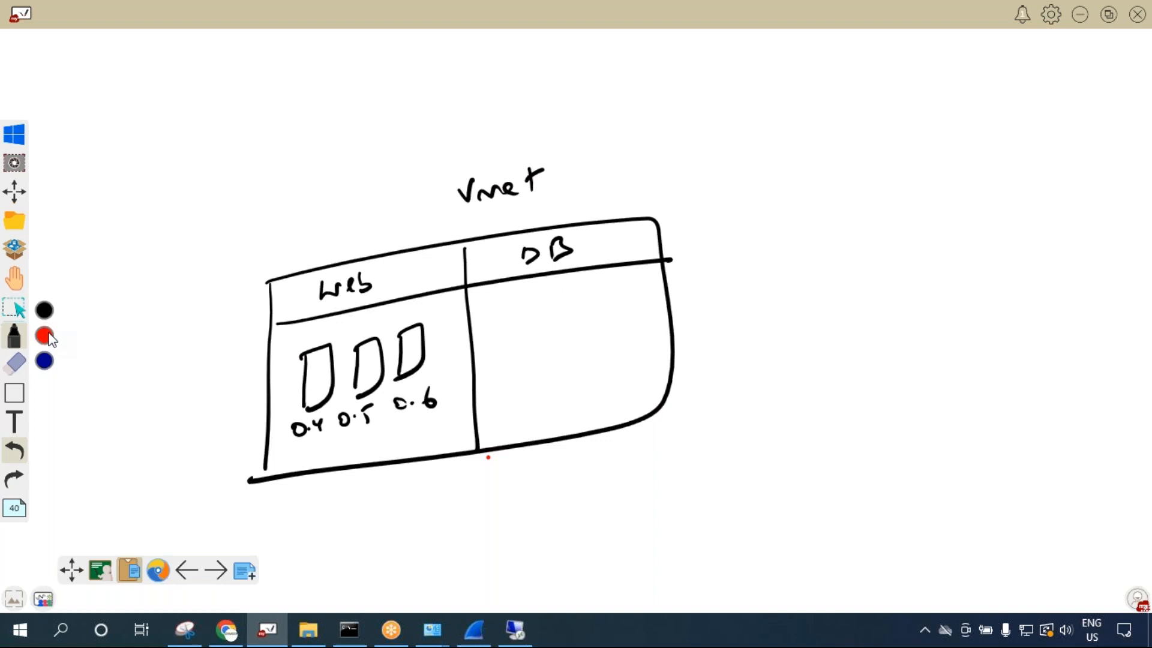
pyautogui.moveTo(496, 352); pyautogui.dragTo(529, 324)
pyautogui.click(504, 379)
pyautogui.moveTo(514, 367); pyautogui.dragTo(522, 385)
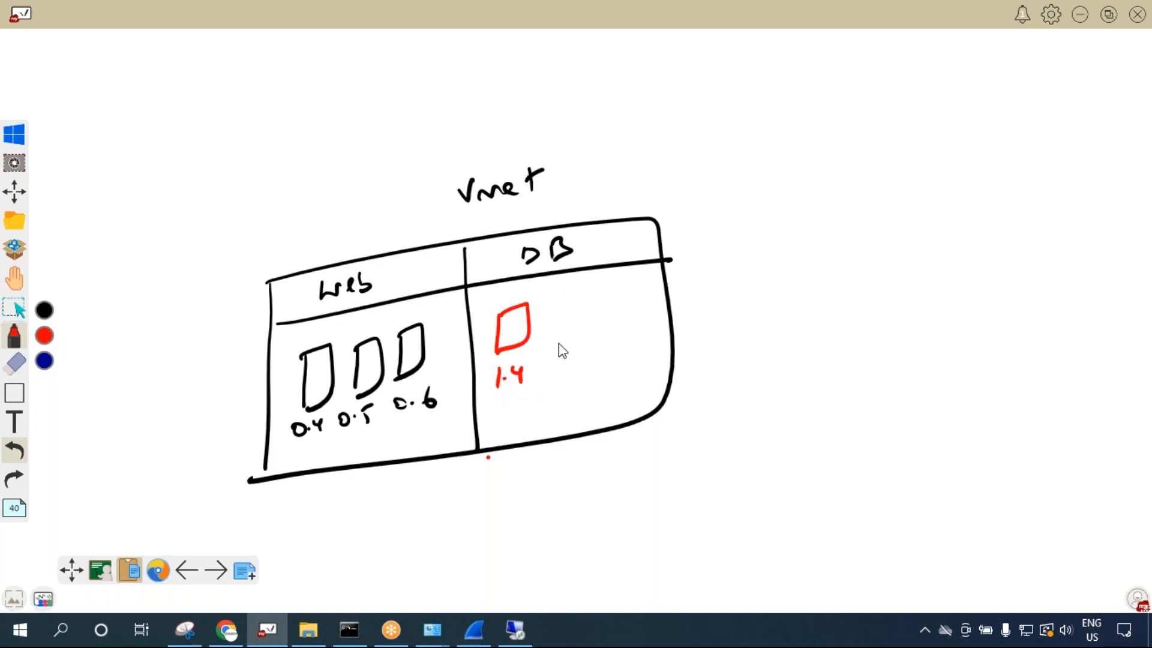
pyautogui.moveTo(594, 333); pyautogui.dragTo(568, 338)
pyautogui.moveTo(568, 362)
pyautogui.mouseDown()
pyautogui.moveTo(567, 377)
pyautogui.moveTo(584, 376)
pyautogui.mouseUp()
pyautogui.click(574, 371)
pyautogui.moveTo(624, 287); pyautogui.dragTo(621, 368)
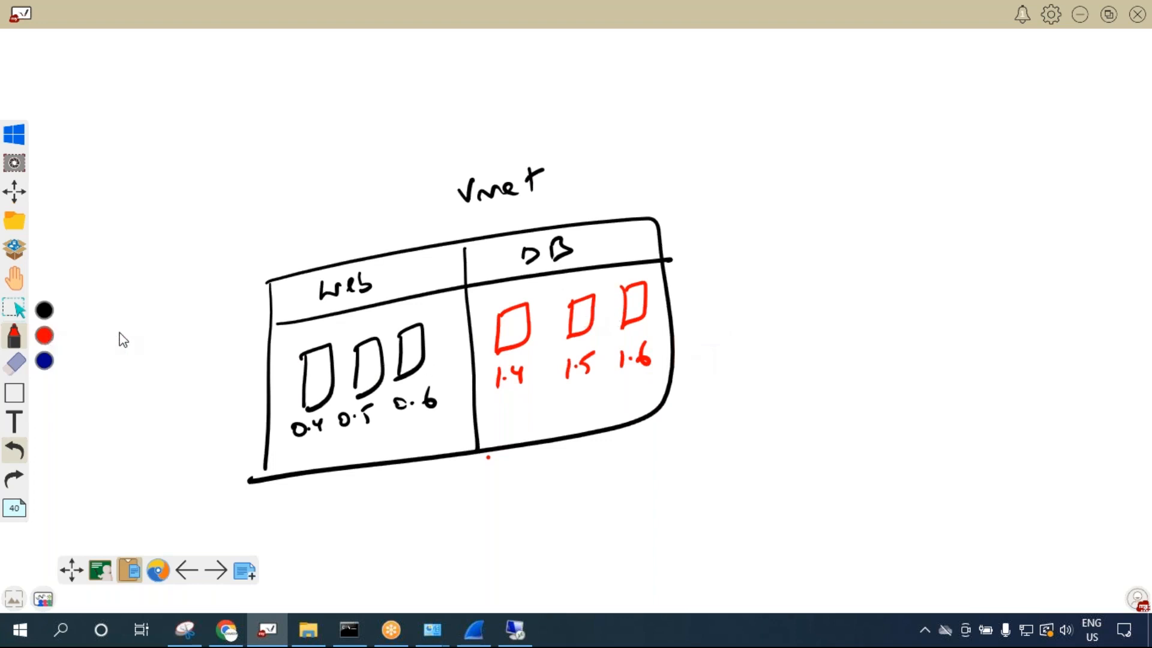
# Mark each of the six Web and DB machines with a small circled red symbol at its edge.
pyautogui.moveTo(273, 379)
pyautogui.mouseDown()
pyautogui.moveTo(275, 355)
pyautogui.moveTo(284, 369)
pyautogui.mouseUp()
pyautogui.moveTo(351, 359); pyautogui.dragTo(358, 347)
pyautogui.moveTo(400, 334); pyautogui.dragTo(402, 349)
pyautogui.moveTo(395, 341); pyautogui.dragTo(408, 339)
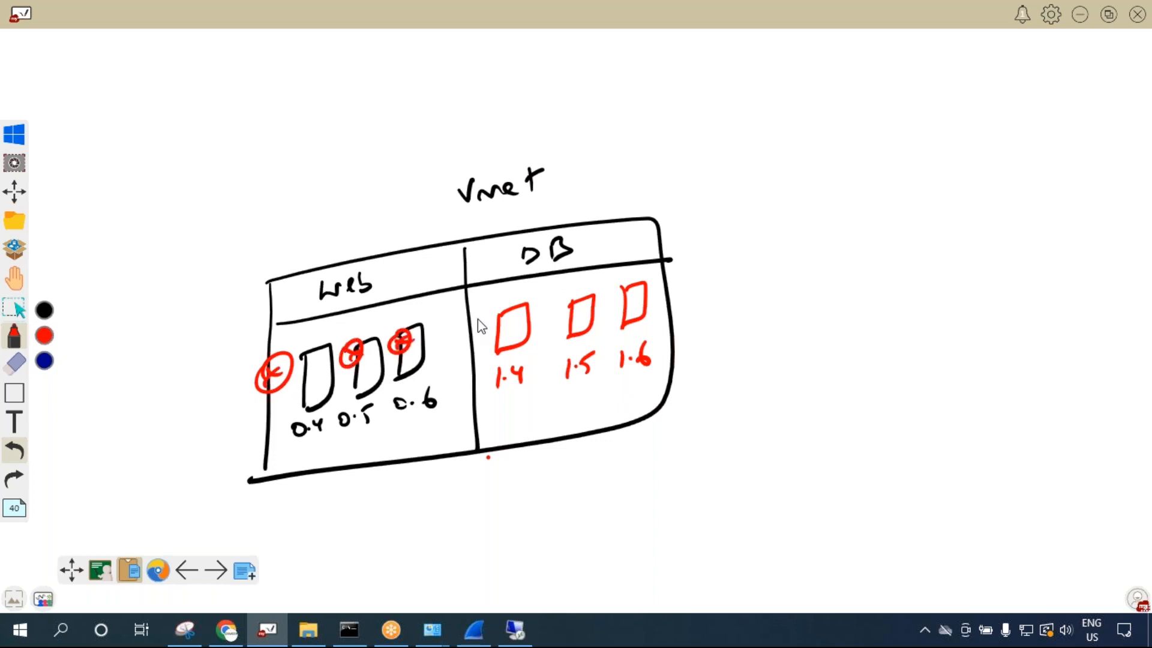
pyautogui.moveTo(485, 330); pyautogui.dragTo(498, 323)
pyautogui.moveTo(570, 293); pyautogui.dragTo(567, 309)
pyautogui.moveTo(627, 285); pyautogui.dragTo(618, 313)
# Draw a red cloud outline outside the Vnet with a circled figure connected to it by a short line.
pyautogui.moveTo(183, 115)
pyautogui.mouseDown()
pyautogui.moveTo(198, 257)
pyautogui.moveTo(362, 171)
pyautogui.moveTo(216, 261)
pyautogui.mouseUp()
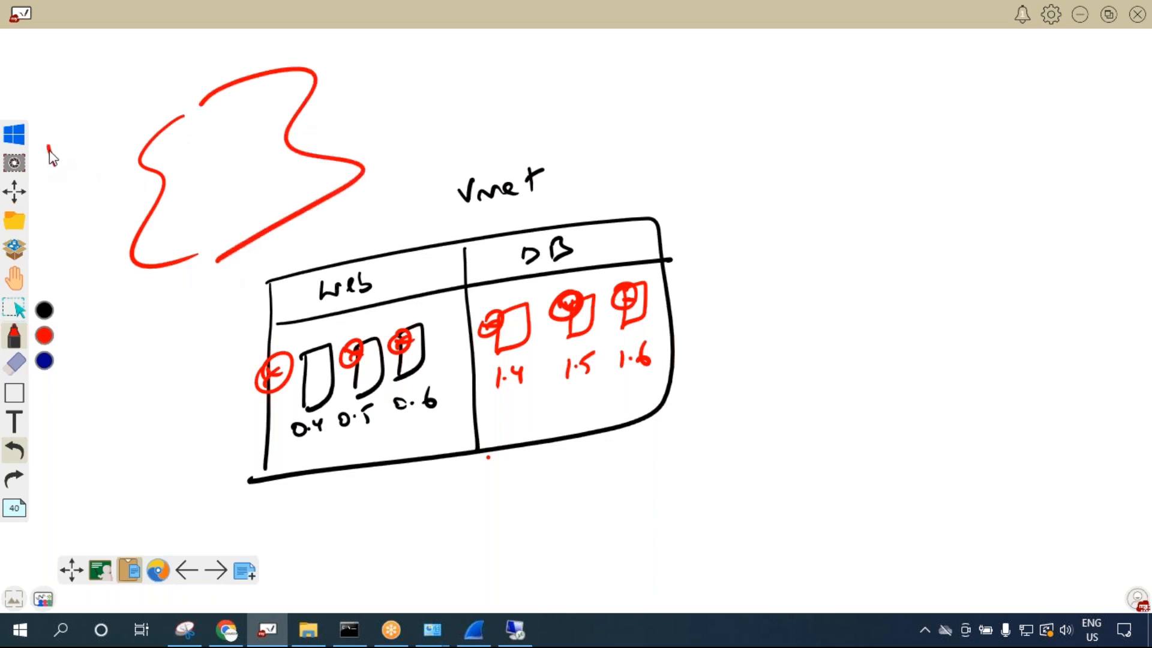
pyautogui.moveTo(47, 149); pyautogui.dragTo(81, 185)
pyautogui.moveTo(138, 137)
pyautogui.mouseDown()
pyautogui.moveTo(316, 245)
pyautogui.moveTo(326, 297)
pyautogui.mouseUp()
pyautogui.click(21, 454)
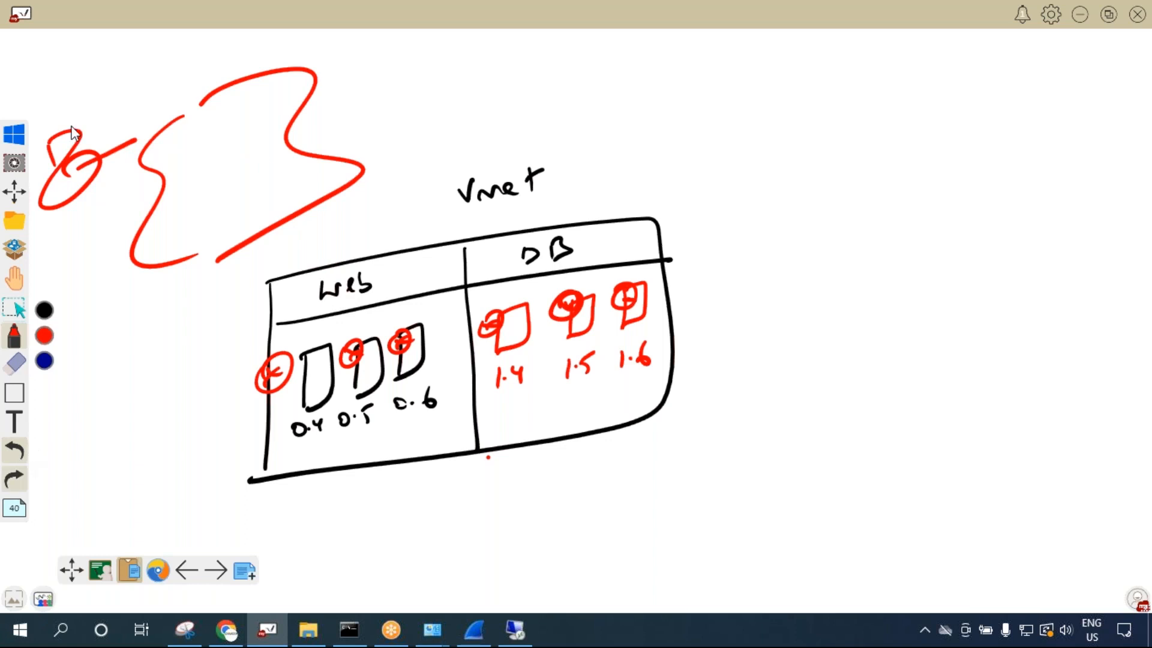
# Label the outside figure Public IP and draw red lines from it to the three Web machines.
pyautogui.moveTo(42, 106); pyautogui.dragTo(126, 69)
pyautogui.moveTo(74, 179); pyautogui.dragTo(255, 377)
pyautogui.moveTo(108, 196); pyautogui.dragTo(144, 215)
pyautogui.moveTo(243, 276); pyautogui.dragTo(351, 354)
pyautogui.moveTo(104, 173); pyautogui.dragTo(417, 332)
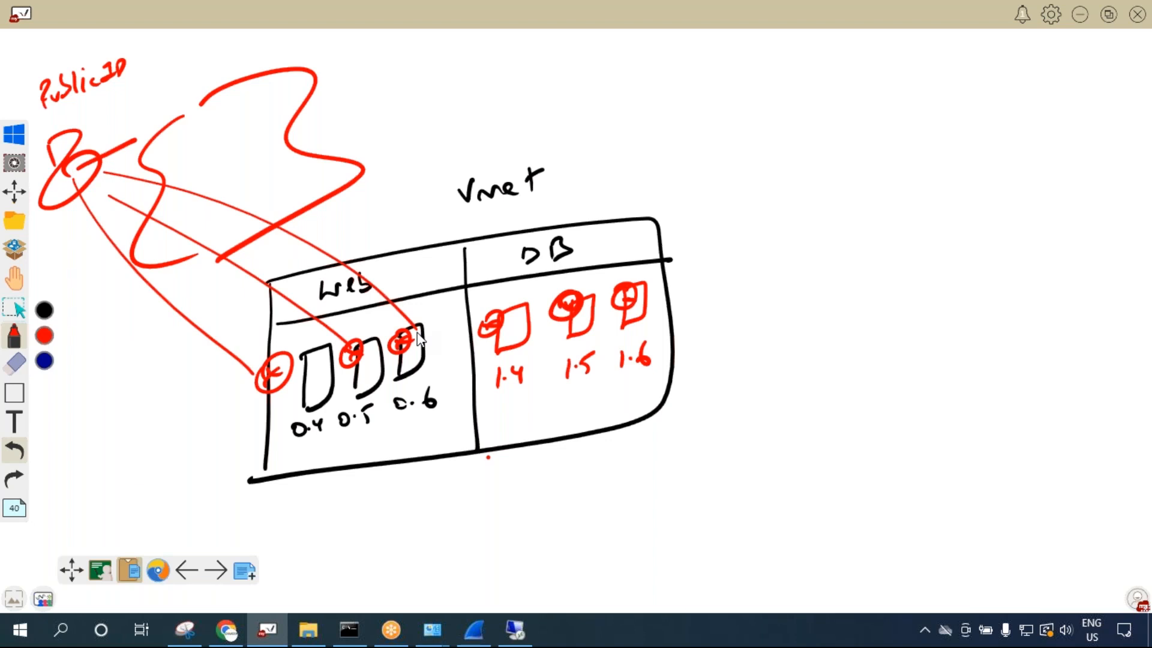
# Undo the red Public IP lines, the Public IP label, the outside figure and the cloud outline.
pyautogui.click(13, 455)
pyautogui.click(14, 455)
pyautogui.click(13, 455)
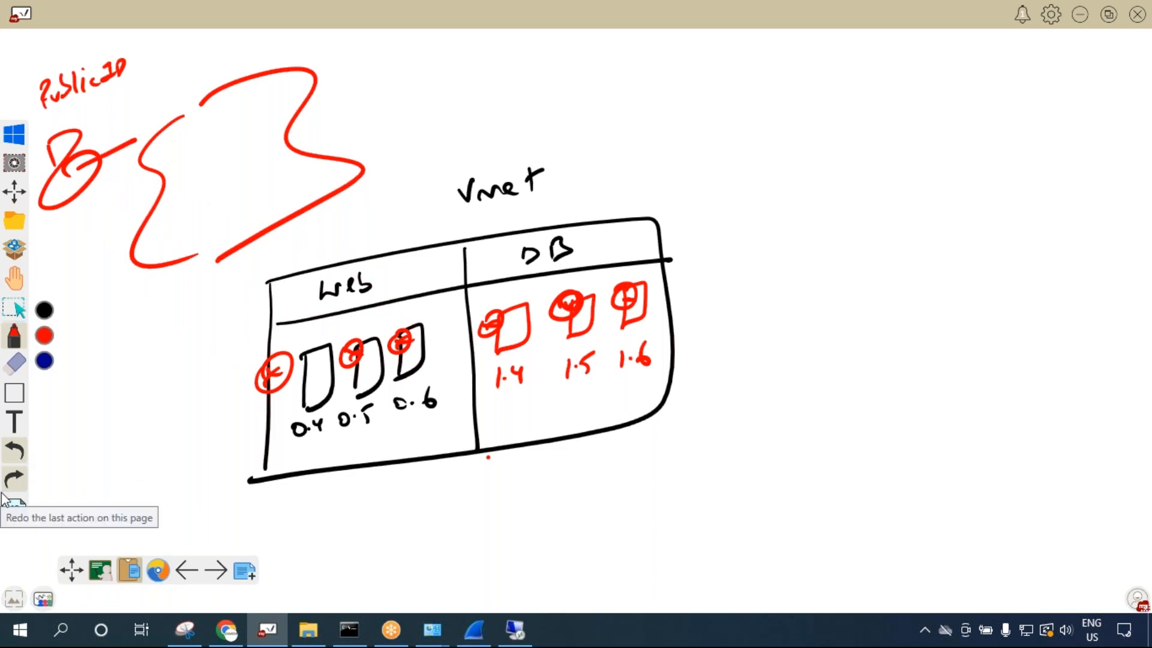
pyautogui.click(14, 450)
pyautogui.click(14, 450)
pyautogui.click(14, 450)
pyautogui.click(14, 451)
pyautogui.click(14, 450)
pyautogui.click(15, 451)
pyautogui.click(15, 451)
pyautogui.click(14, 450)
pyautogui.click(15, 451)
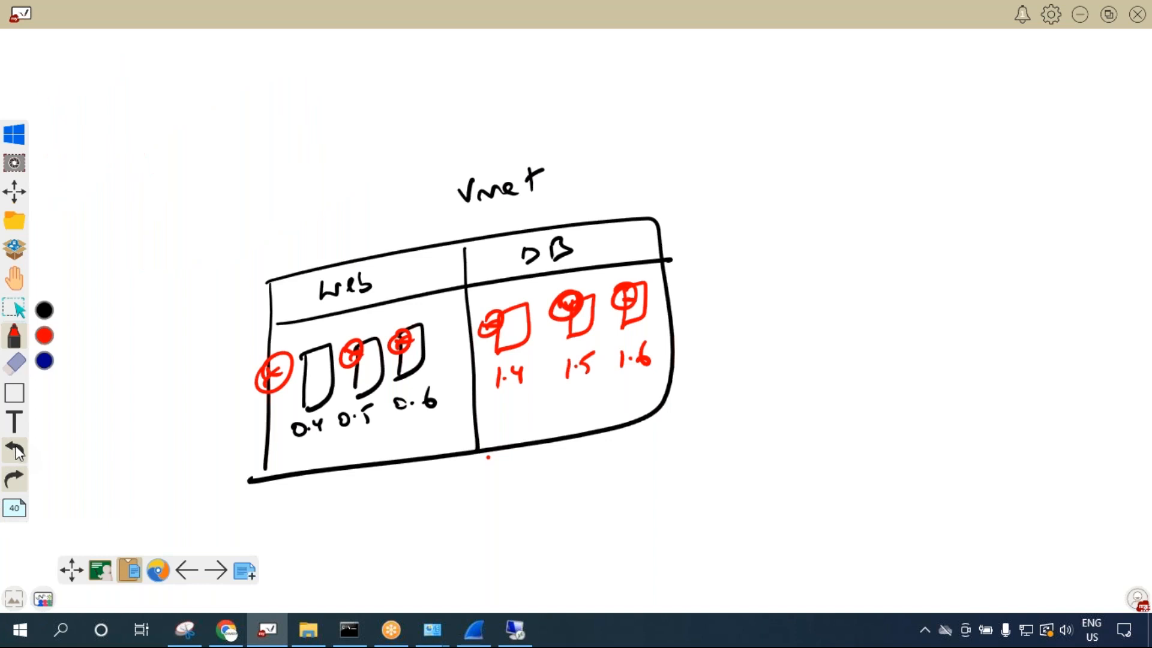
# Undo the circled red marks on the six machines in the Web and DB subnets.
pyautogui.click(14, 451)
pyautogui.click(18, 449)
pyautogui.click(18, 449)
pyautogui.click(18, 449)
pyautogui.click(18, 448)
pyautogui.click(18, 448)
pyautogui.click(18, 448)
pyautogui.click(18, 449)
pyautogui.click(18, 448)
pyautogui.click(18, 449)
pyautogui.click(18, 449)
pyautogui.click(18, 449)
pyautogui.click(14, 490)
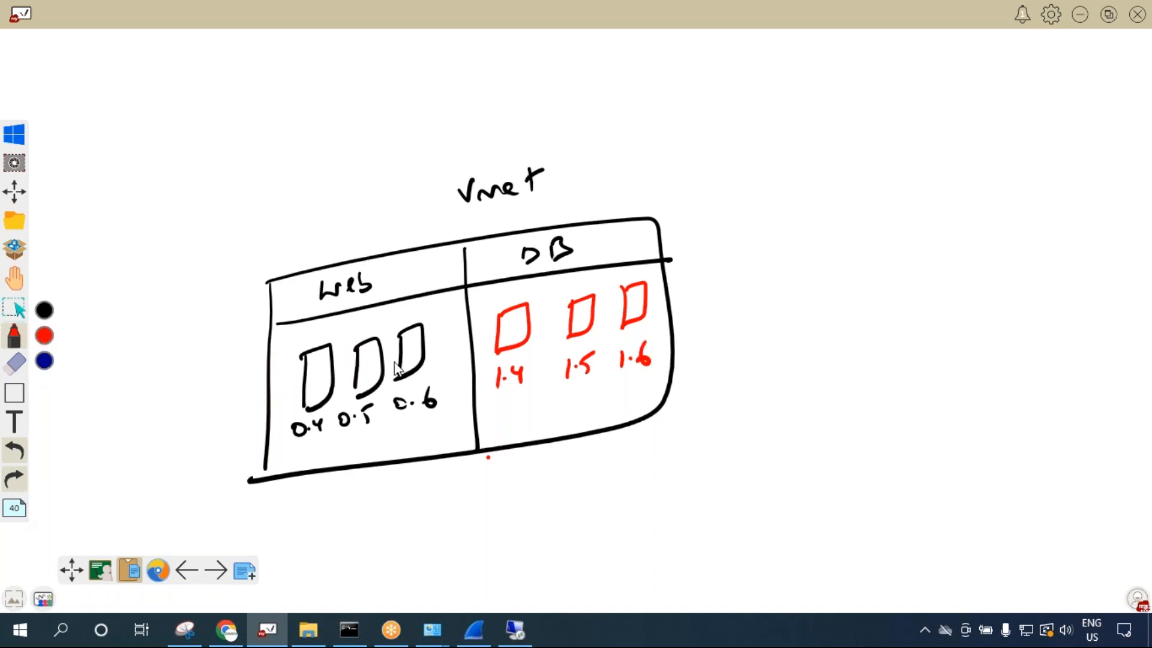
# Draw a circled red X at the outer upper corner of the Web subnet and of the DB subnet.
pyautogui.moveTo(246, 281)
pyautogui.mouseDown()
pyautogui.moveTo(219, 298)
pyautogui.moveTo(266, 317)
pyautogui.moveTo(234, 330)
pyautogui.mouseUp()
pyautogui.moveTo(656, 207)
pyautogui.mouseDown()
pyautogui.moveTo(720, 213)
pyautogui.moveTo(657, 204)
pyautogui.mouseUp()
pyautogui.moveTo(663, 227); pyautogui.dragTo(691, 245)
pyautogui.moveTo(699, 216); pyautogui.dragTo(660, 257)
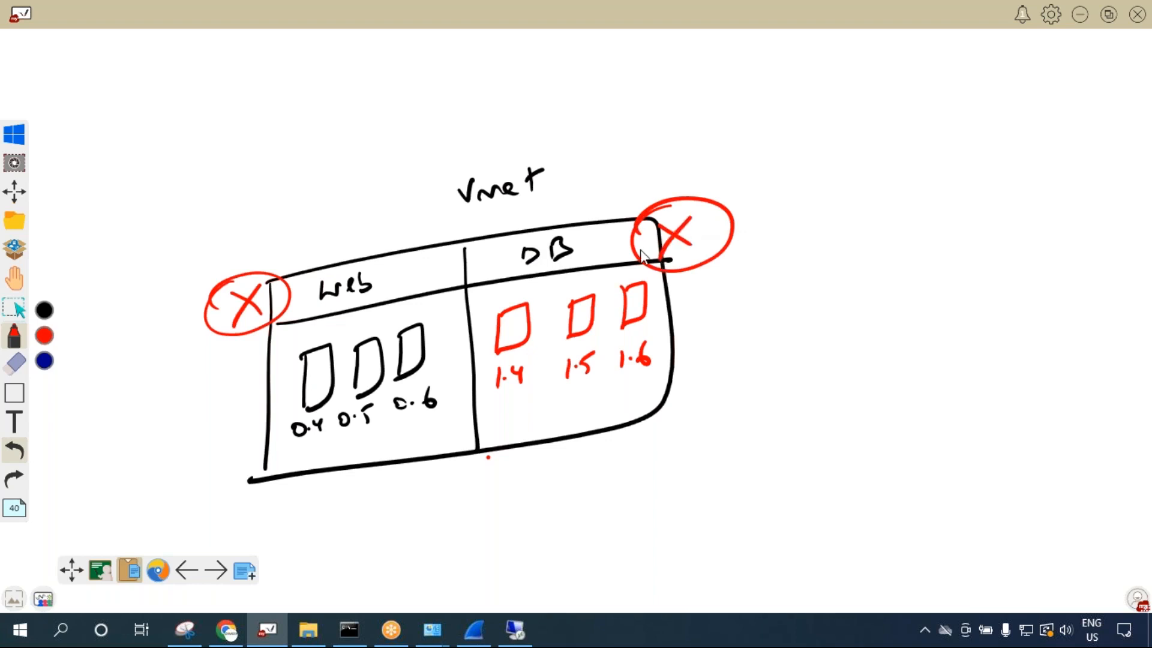
# Label the circled X marks in red as Web NSG and DB NSG beside their subnets.
pyautogui.moveTo(171, 324); pyautogui.dragTo(171, 346)
pyautogui.moveTo(108, 314); pyautogui.dragTo(152, 313)
pyautogui.moveTo(747, 189); pyautogui.dragTo(750, 203)
pyautogui.moveTo(776, 180)
pyautogui.mouseDown()
pyautogui.moveTo(778, 201)
pyautogui.moveTo(747, 240)
pyautogui.moveTo(771, 224)
pyautogui.moveTo(808, 229)
pyautogui.mouseUp()
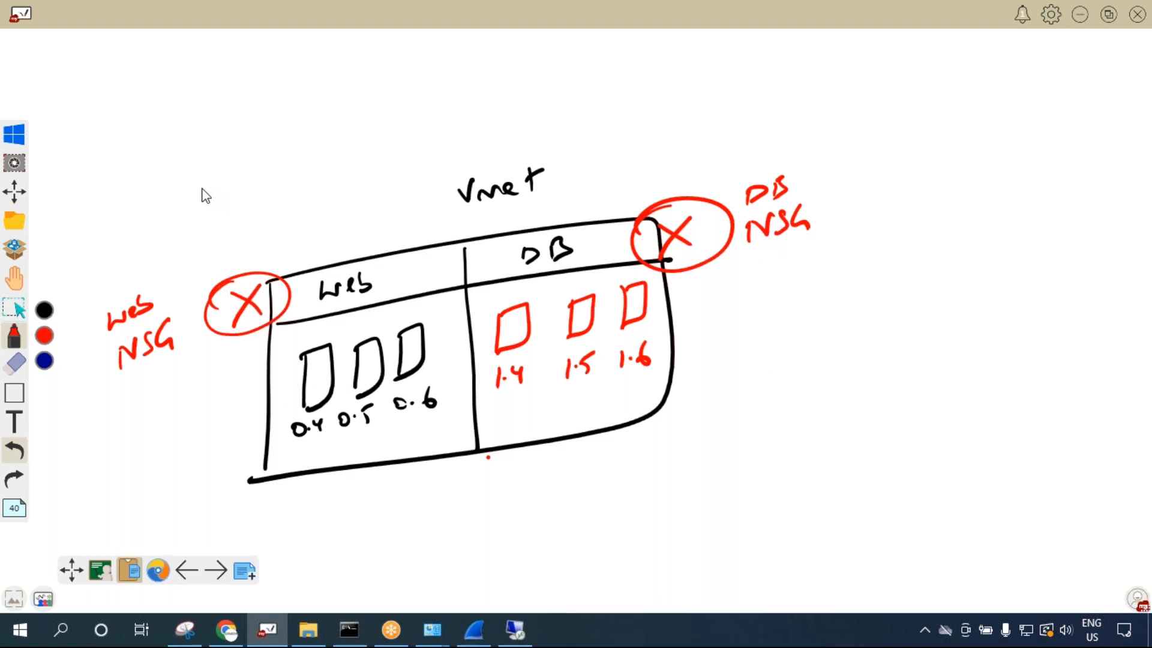
# Draw red inbound and outbound arrows at both the Web NSG and DB NSG marks.
pyautogui.moveTo(190, 176); pyautogui.dragTo(227, 277)
pyautogui.moveTo(210, 278); pyautogui.dragTo(227, 277)
pyautogui.moveTo(266, 244); pyautogui.dragTo(277, 266)
pyautogui.moveTo(256, 211); pyautogui.dragTo(244, 175)
pyautogui.moveTo(237, 200); pyautogui.dragTo(243, 175)
pyautogui.moveTo(244, 175); pyautogui.dragTo(264, 186)
pyautogui.moveTo(676, 104); pyautogui.dragTo(678, 197)
pyautogui.moveTo(688, 180); pyautogui.dragTo(678, 204)
pyautogui.moveTo(715, 293); pyautogui.dragTo(714, 149)
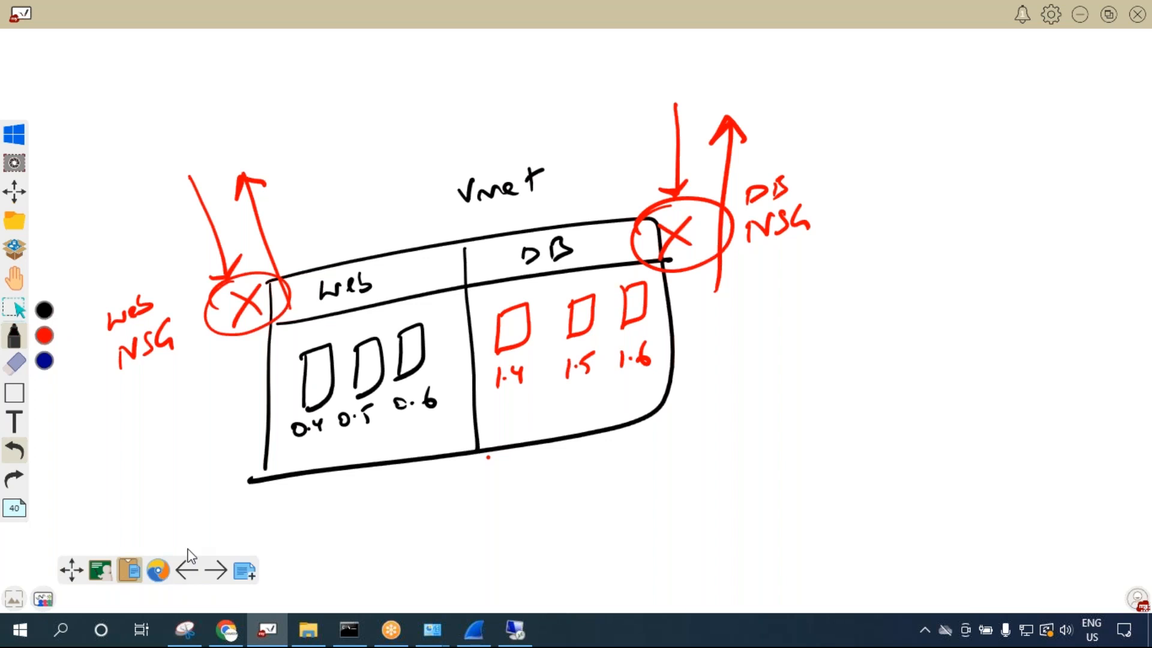
# Circle the Web NSG mark in black and draw an arrow from it to a handwritten note.
pyautogui.moveTo(255, 258)
pyautogui.mouseDown()
pyautogui.moveTo(183, 321)
pyautogui.moveTo(234, 277)
pyautogui.moveTo(139, 223)
pyautogui.mouseUp()
pyautogui.moveTo(137, 246); pyautogui.dragTo(161, 227)
pyautogui.moveTo(79, 173)
pyautogui.mouseDown()
pyautogui.moveTo(93, 202)
pyautogui.moveTo(110, 199)
pyautogui.mouseUp()
pyautogui.moveTo(108, 198)
pyautogui.mouseDown()
pyautogui.moveTo(180, 147)
pyautogui.moveTo(185, 115)
pyautogui.mouseUp()
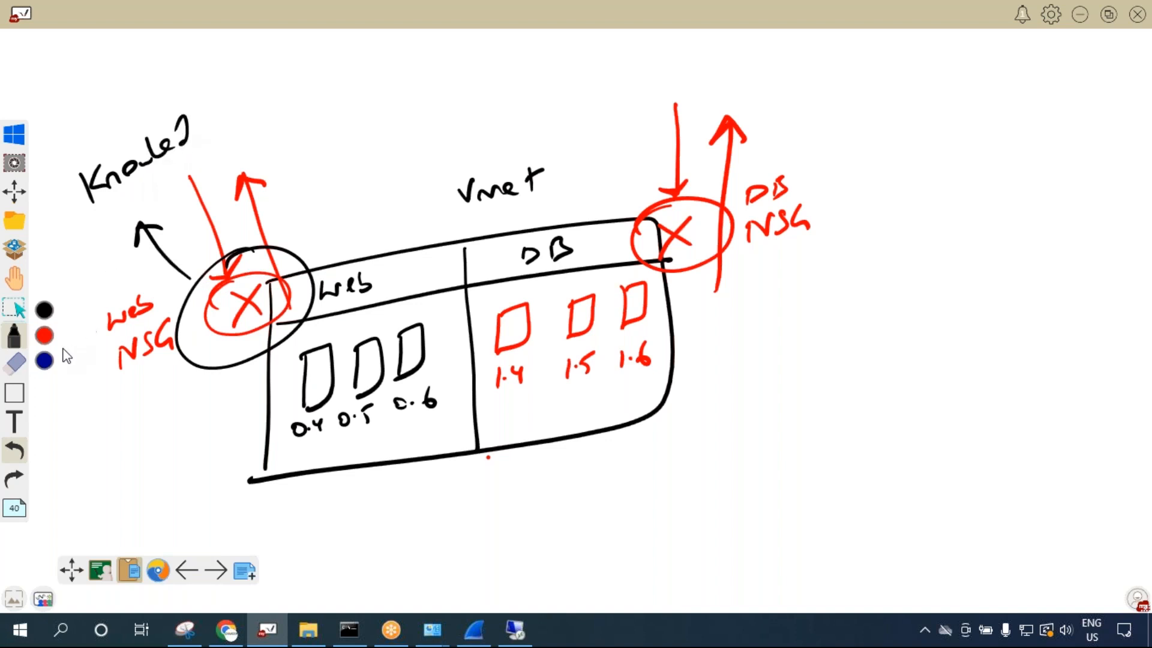
# Erase the handwritten note and undo the Web NSG's black circle and arrow, plus the DB NSG's outbound arrow.
pyautogui.click(14, 363)
pyautogui.moveTo(75, 180); pyautogui.dragTo(173, 139)
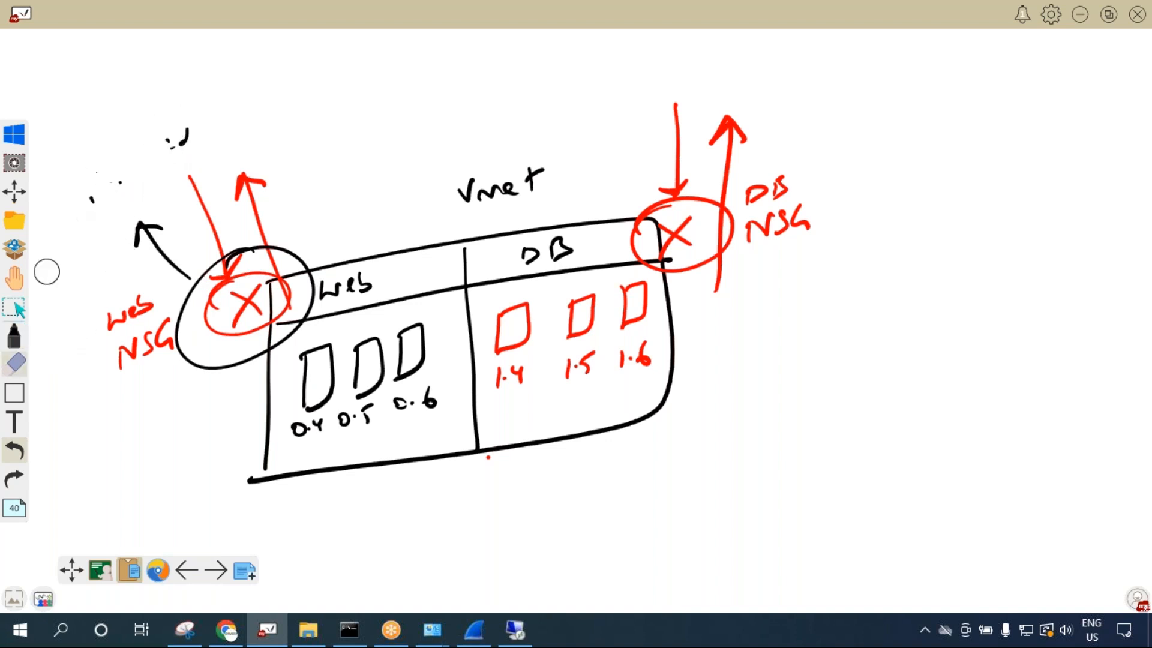
pyautogui.click(18, 449)
pyautogui.click(18, 449)
pyautogui.click(18, 448)
pyautogui.click(19, 449)
pyautogui.click(18, 449)
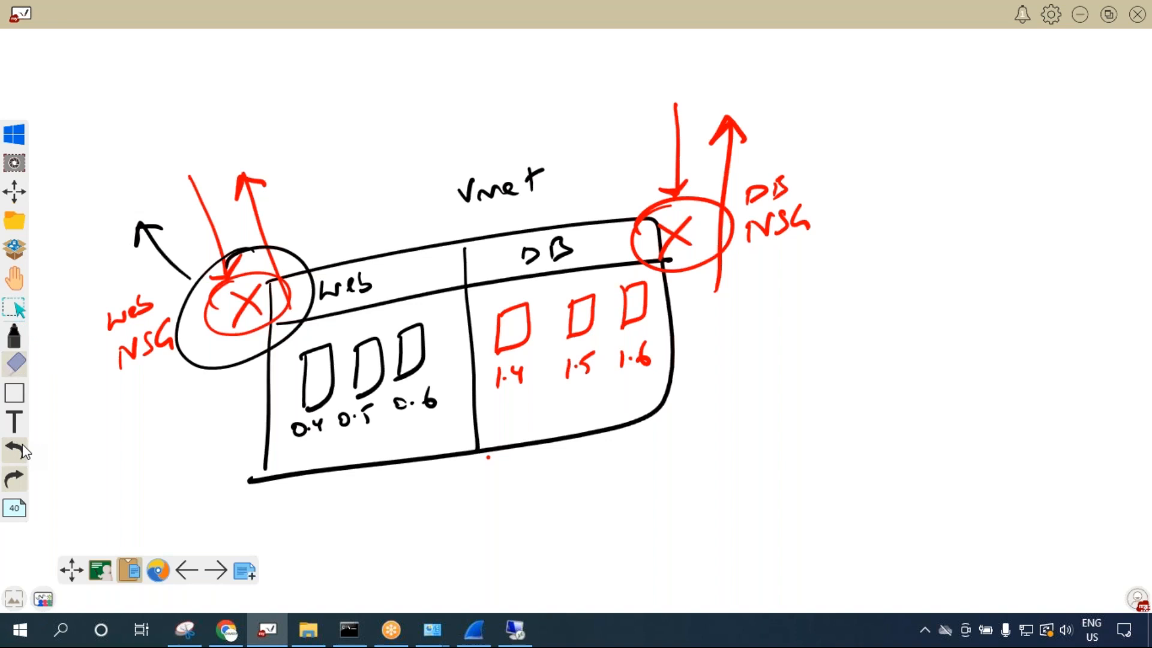
pyautogui.click(19, 449)
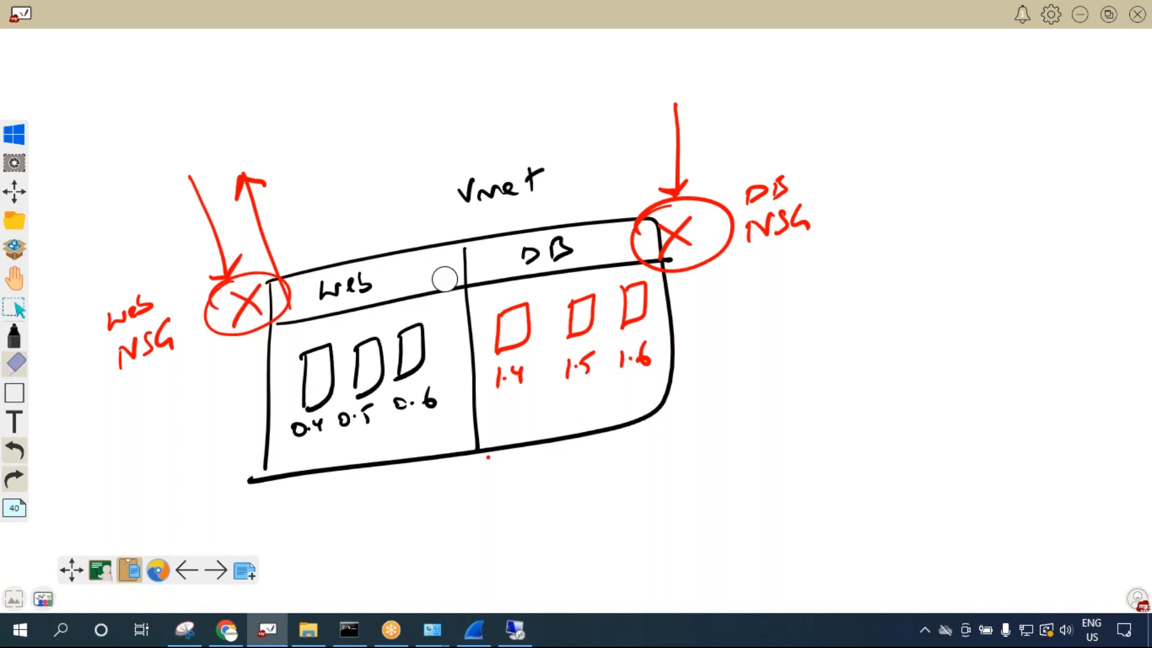
# Draw a black circled X beside the 0.4 machine in the Web subnet and undo it.
pyautogui.click(14, 336)
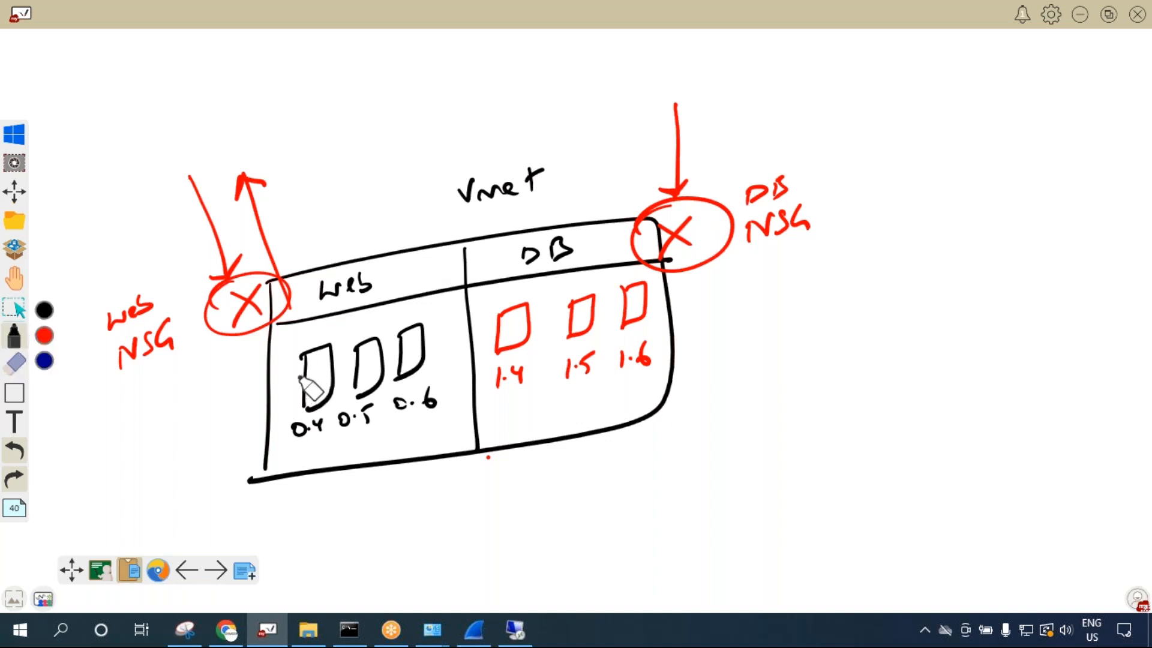
pyautogui.moveTo(282, 360)
pyautogui.mouseDown()
pyautogui.moveTo(303, 356)
pyautogui.moveTo(282, 378)
pyautogui.mouseUp()
pyautogui.moveTo(282, 363); pyautogui.dragTo(271, 384)
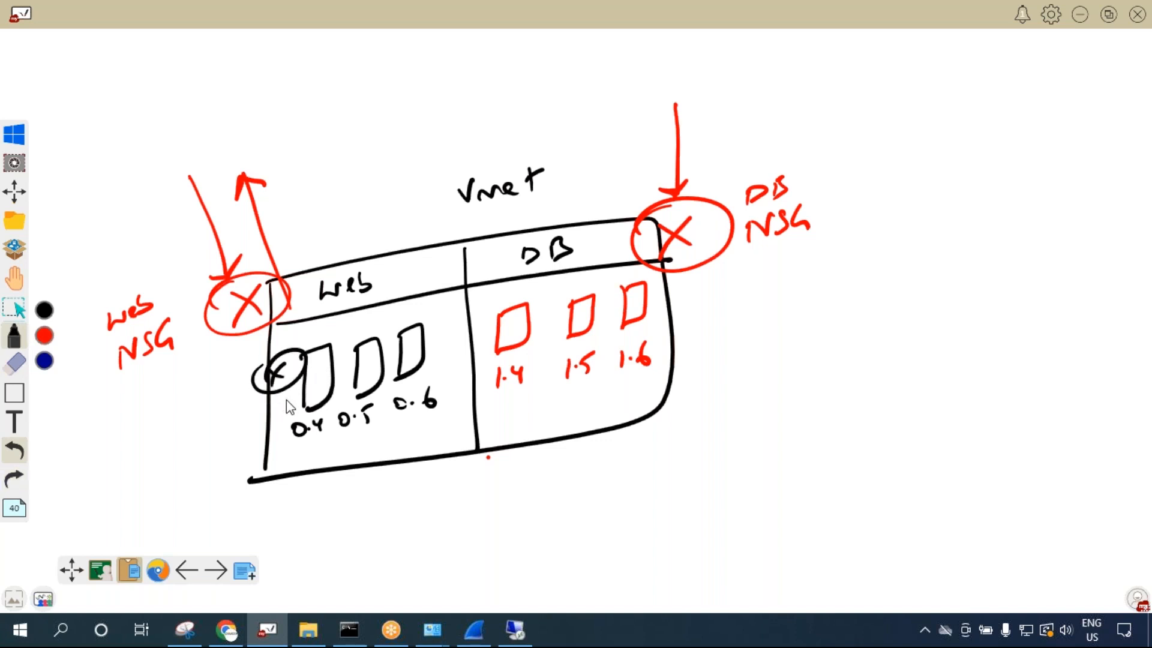
pyautogui.click(14, 450)
pyautogui.click(14, 450)
pyautogui.click(14, 450)
pyautogui.click(15, 450)
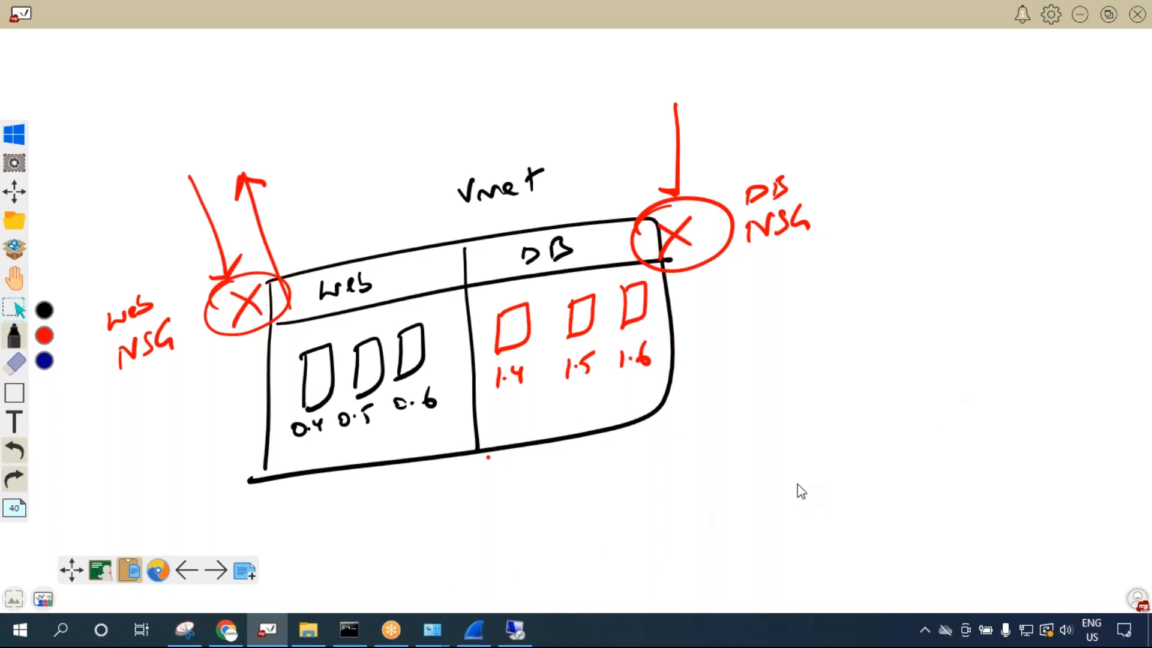
# Switch to the Azure portal in Chrome and examine the Action values of webserver-01-nsg's outbound rules, especially Block-Internet.
pyautogui.click(225, 629)
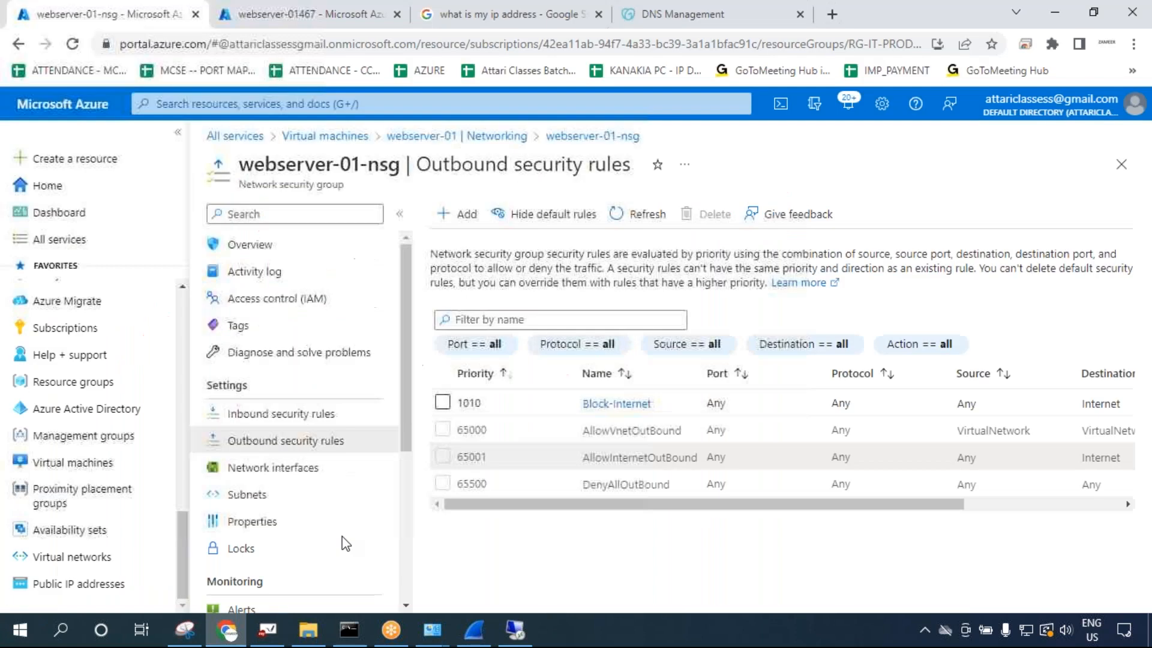
pyautogui.moveTo(690, 505); pyautogui.dragTo(892, 492)
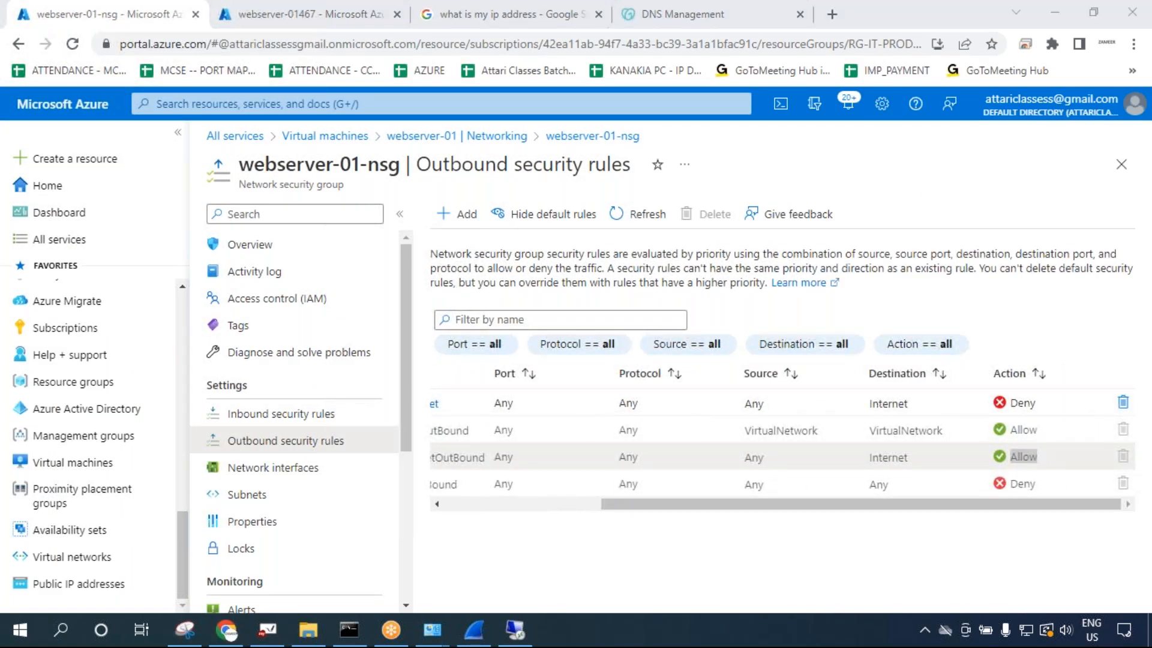
pyautogui.doubleClick(1022, 403)
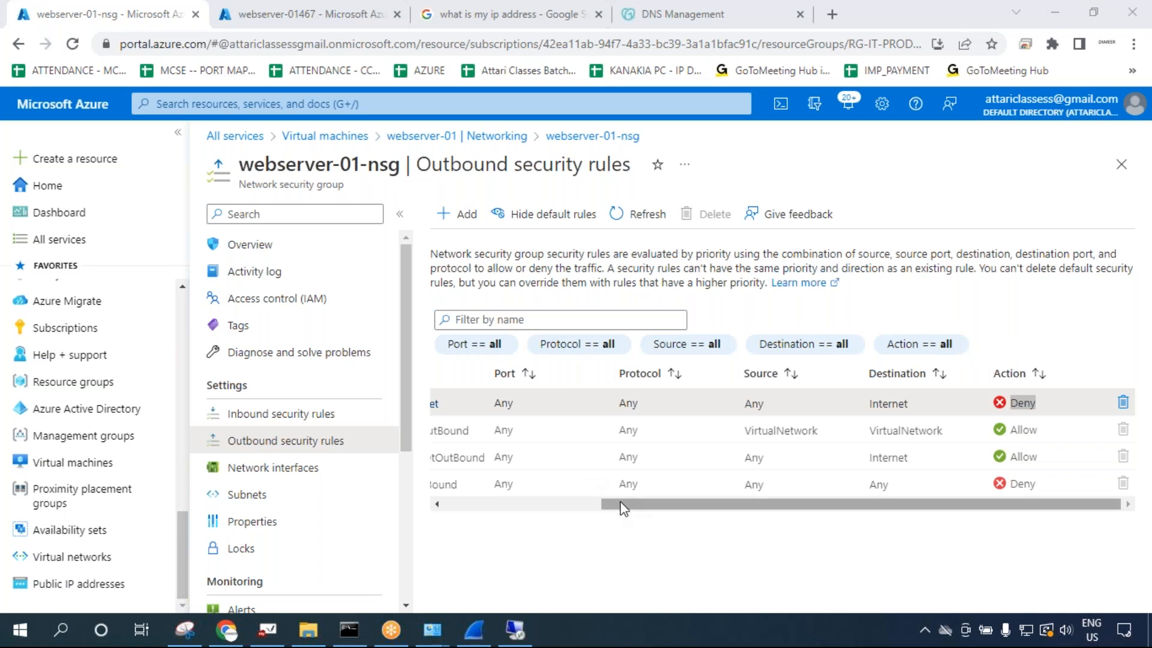
pyautogui.click(267, 630)
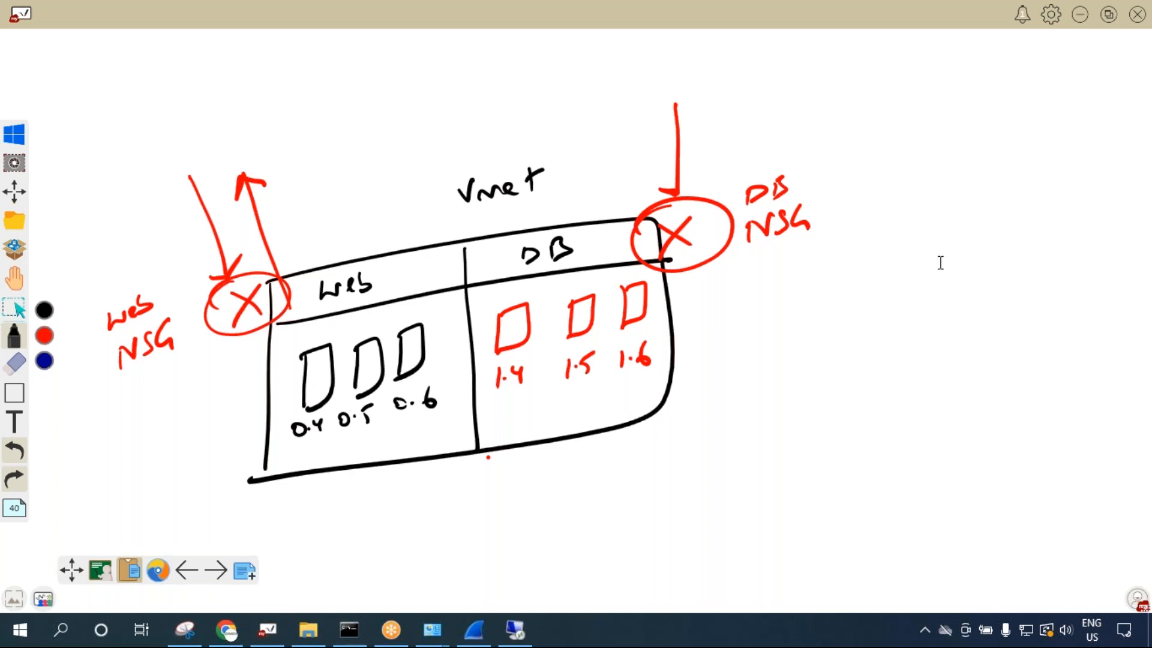
pyautogui.click(690, 502)
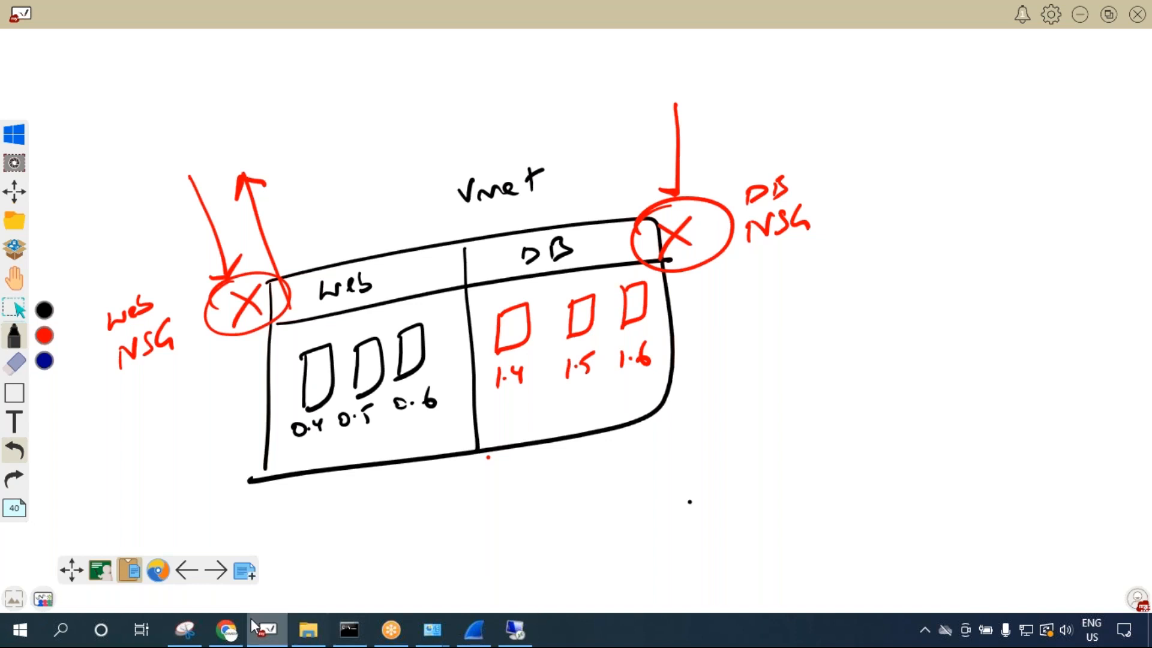
pyautogui.click(227, 629)
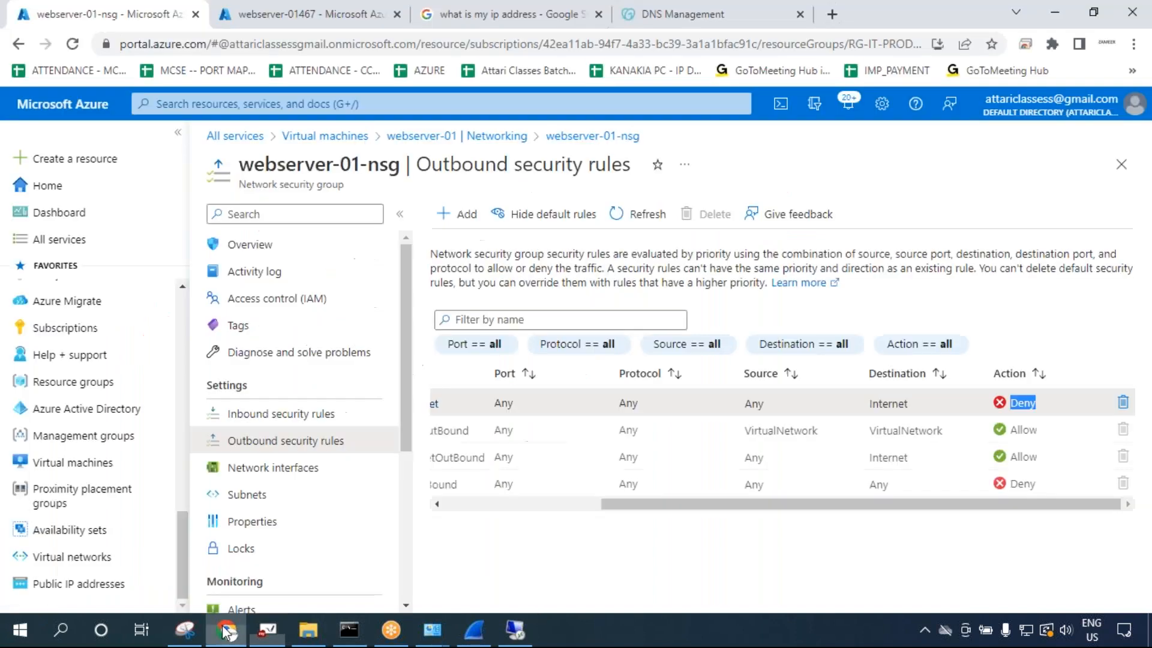
# Review the network interfaces associated with webserver-01-nsg and the NSG attachment on webserver-01's Networking page.
pyautogui.click(286, 474)
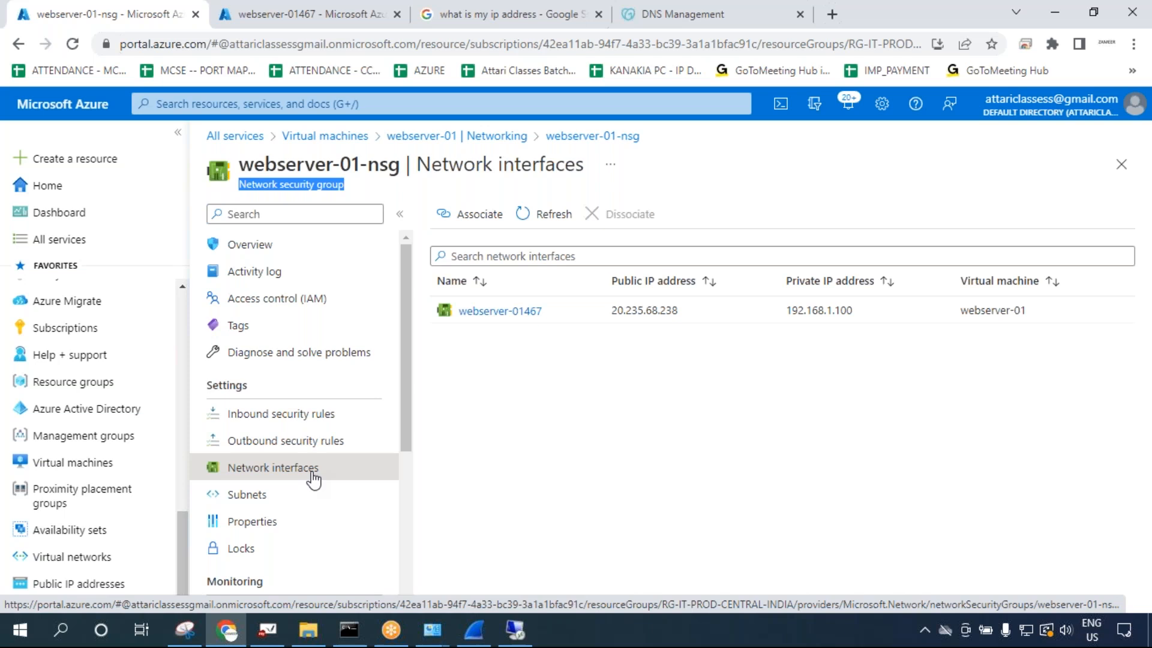
pyautogui.click(469, 144)
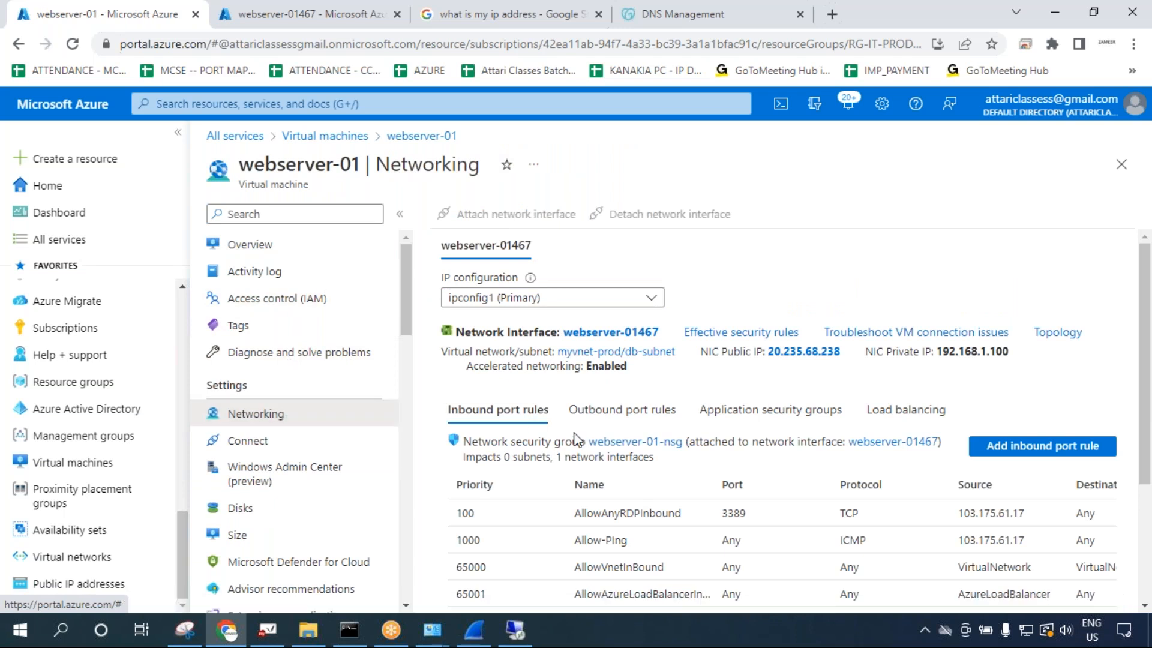
pyautogui.moveTo(463, 442); pyautogui.dragTo(807, 472)
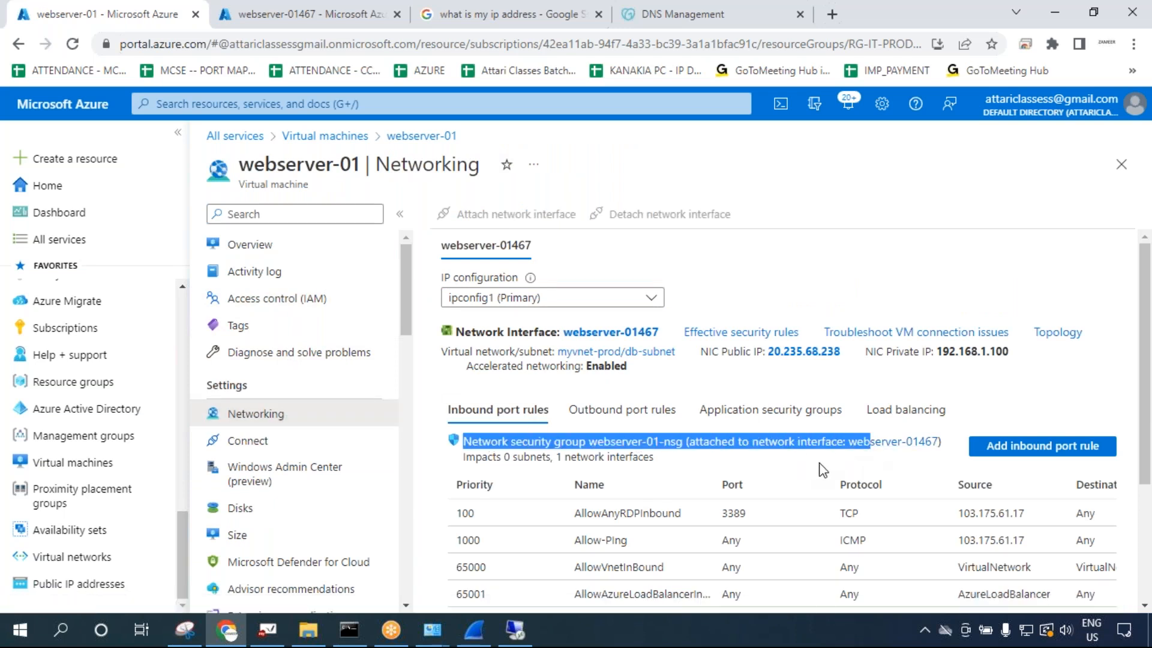
pyautogui.click(817, 465)
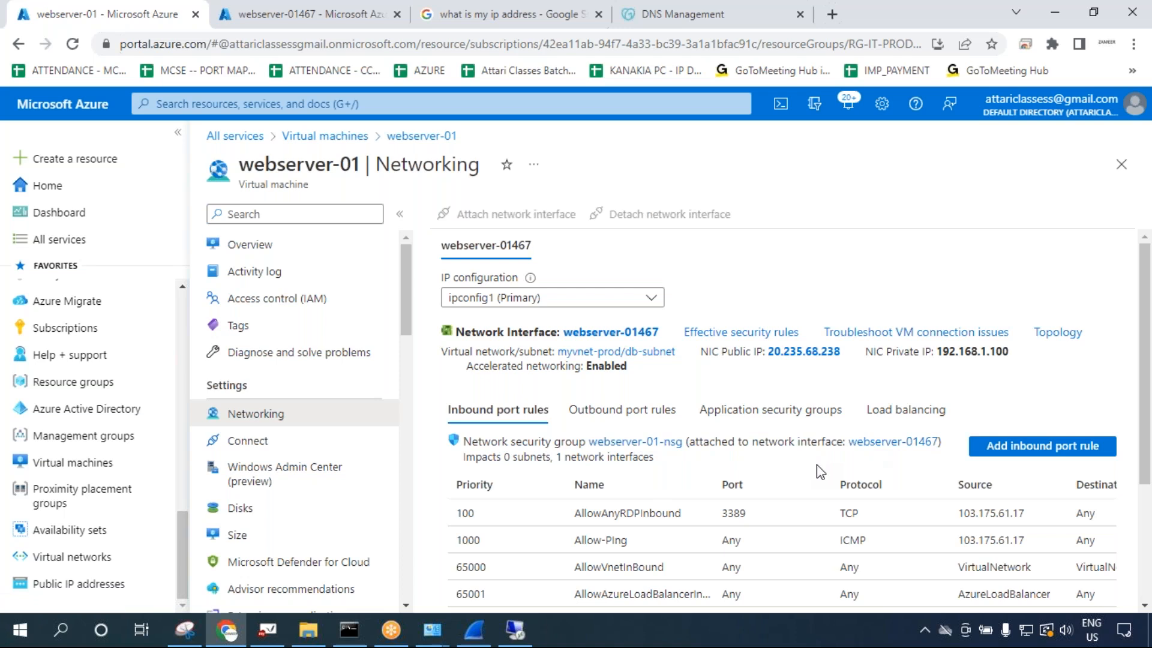
# Dissociate the webserver-01467 network interface from webserver-01-nsg and refresh the list of interfaces.
pyautogui.click(611, 442)
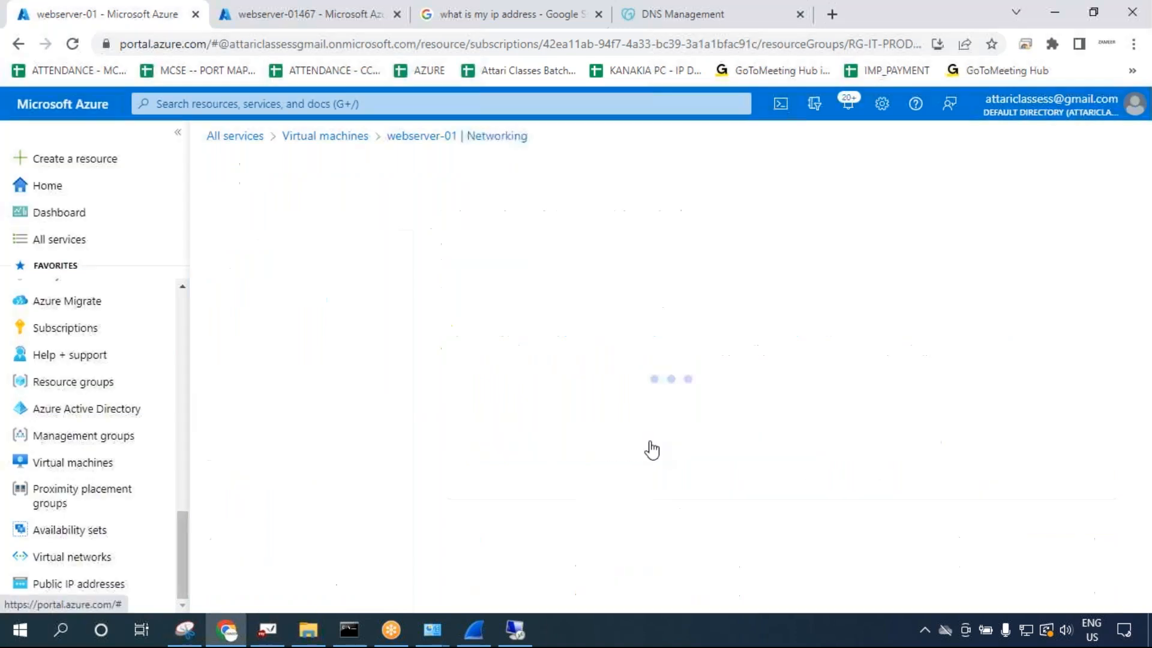
pyautogui.click(275, 470)
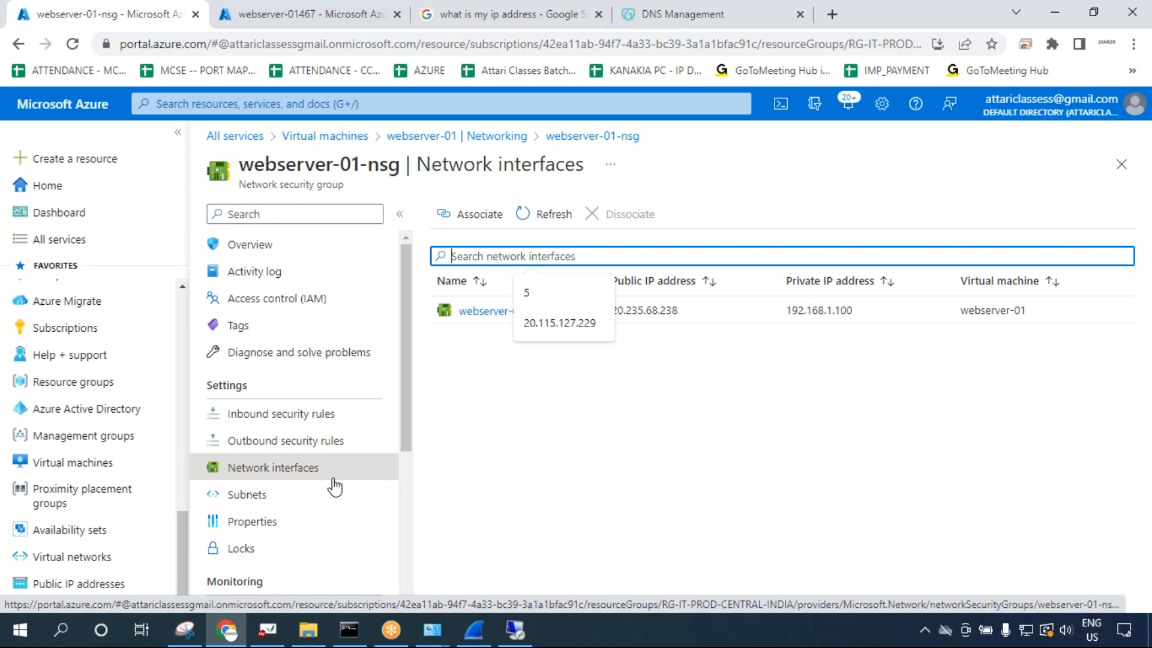
pyautogui.click(849, 60)
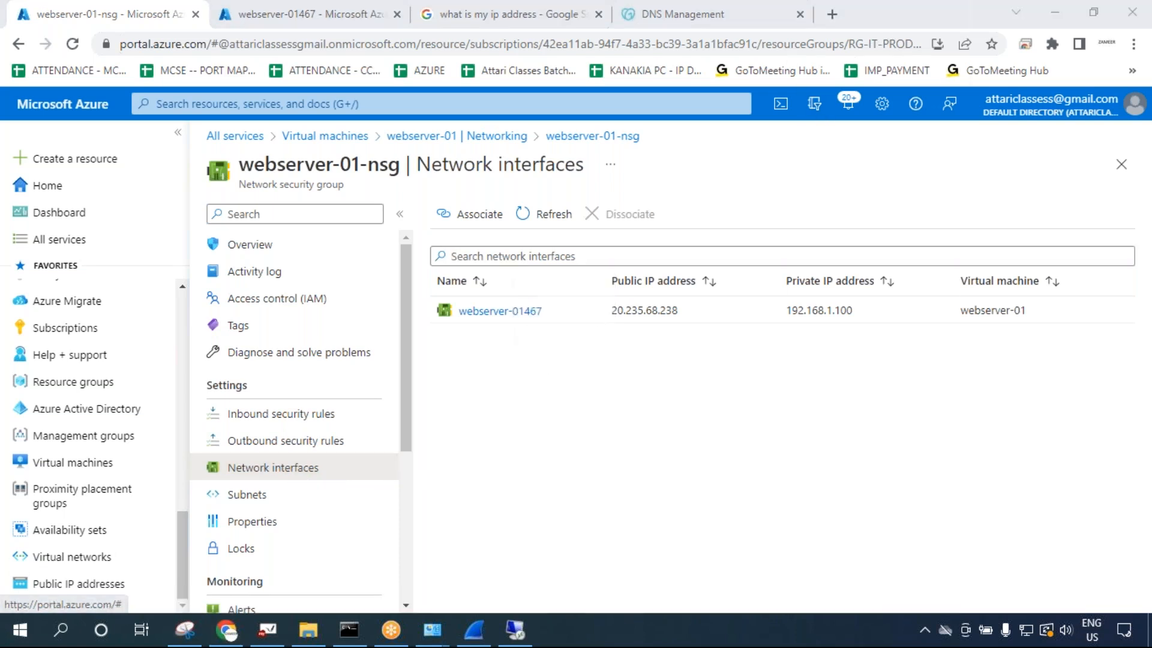
pyautogui.click(748, 309)
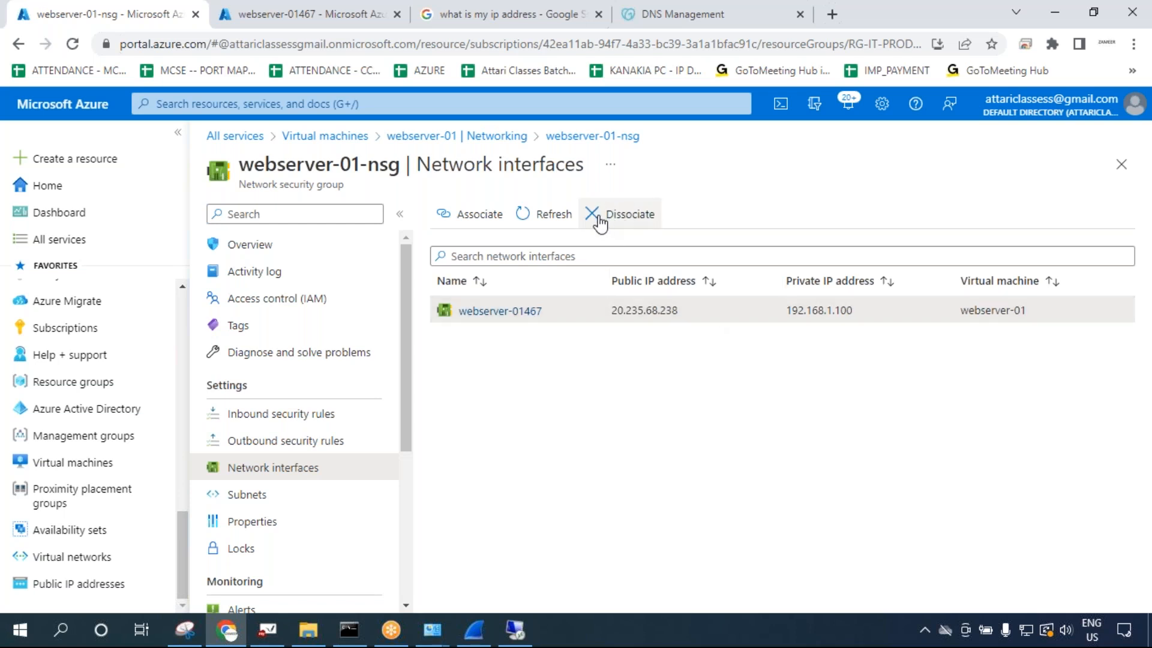
pyautogui.click(351, 23)
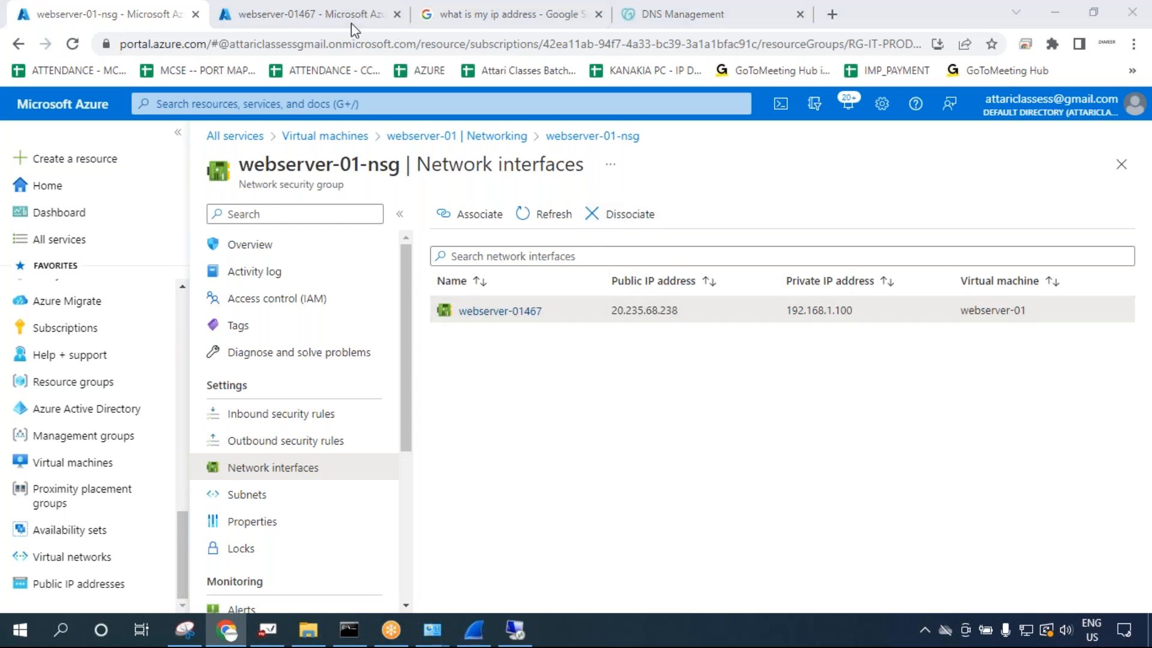
pyautogui.click(612, 223)
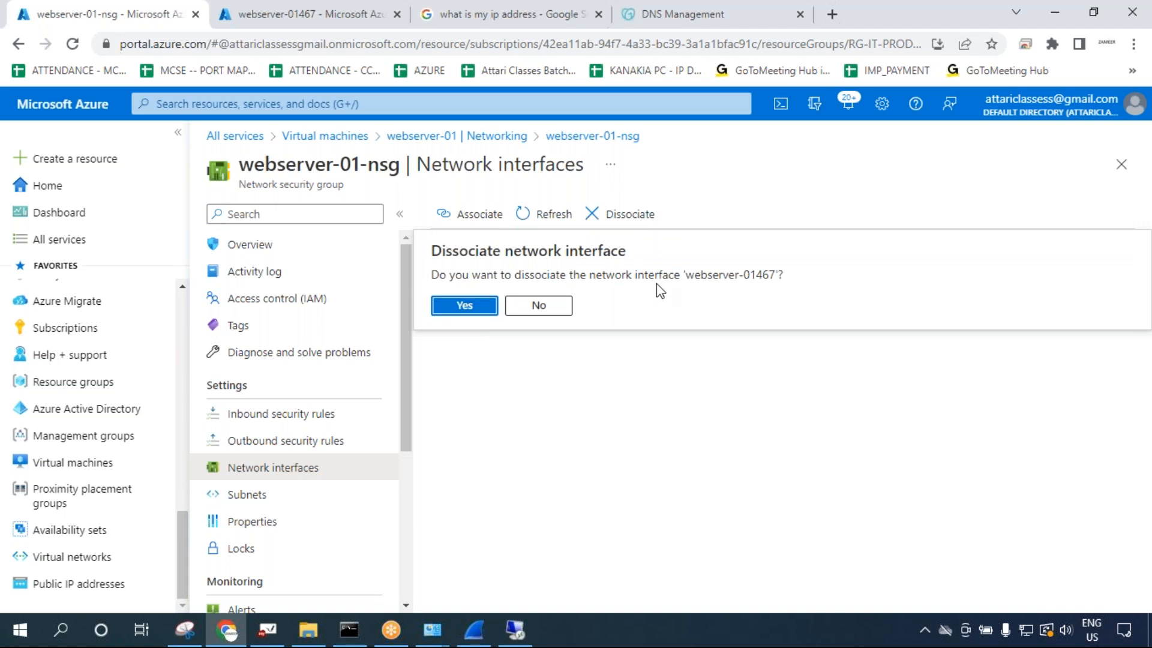
pyautogui.click(470, 316)
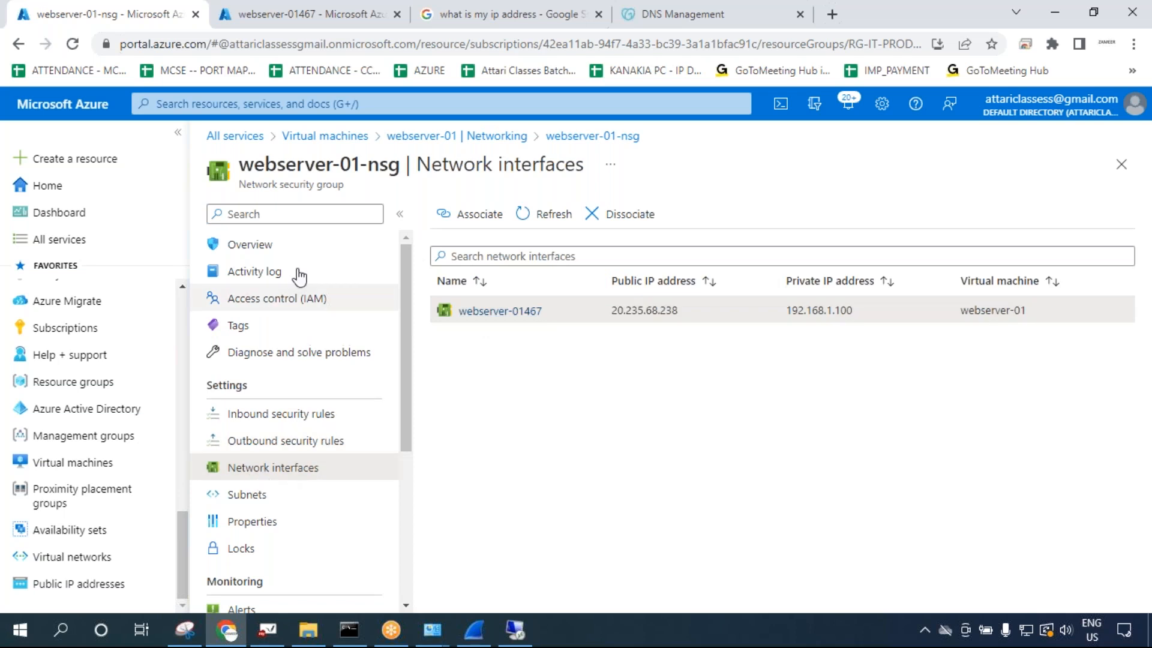
pyautogui.moveTo(245, 180); pyautogui.dragTo(345, 184)
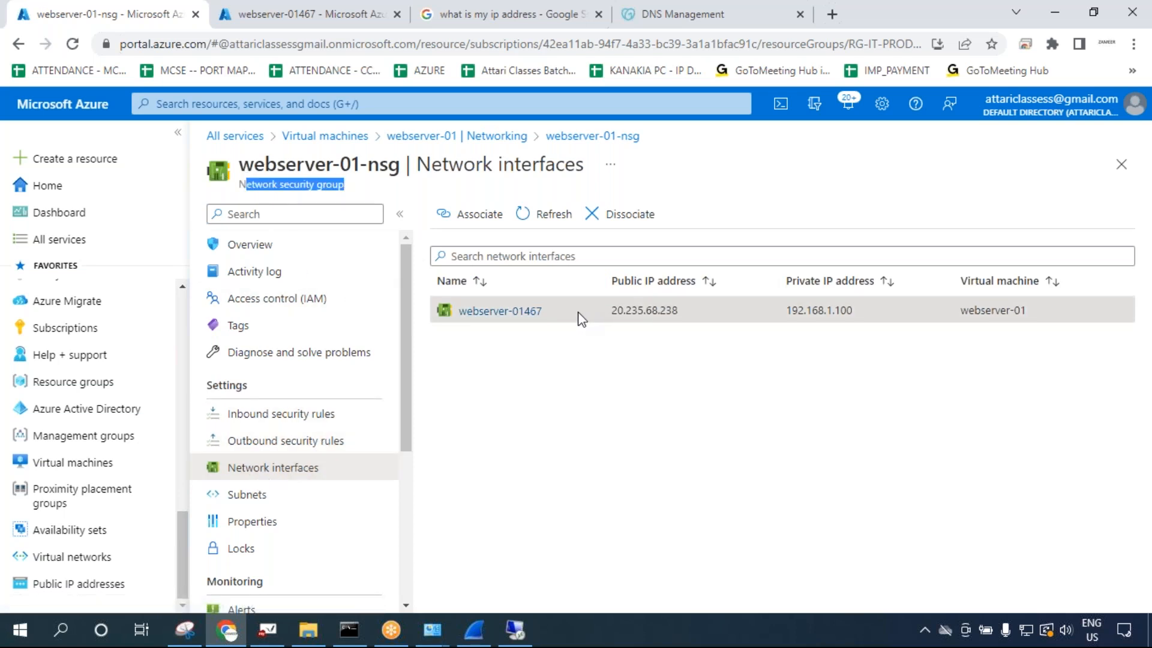
pyautogui.click(617, 220)
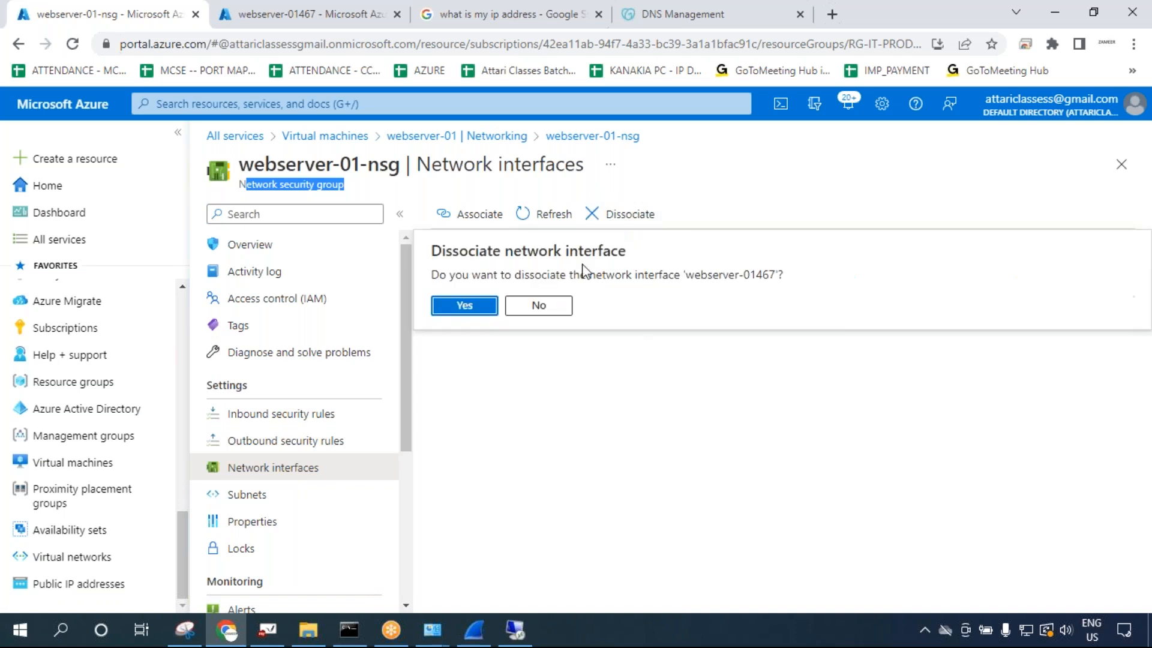
pyautogui.click(465, 305)
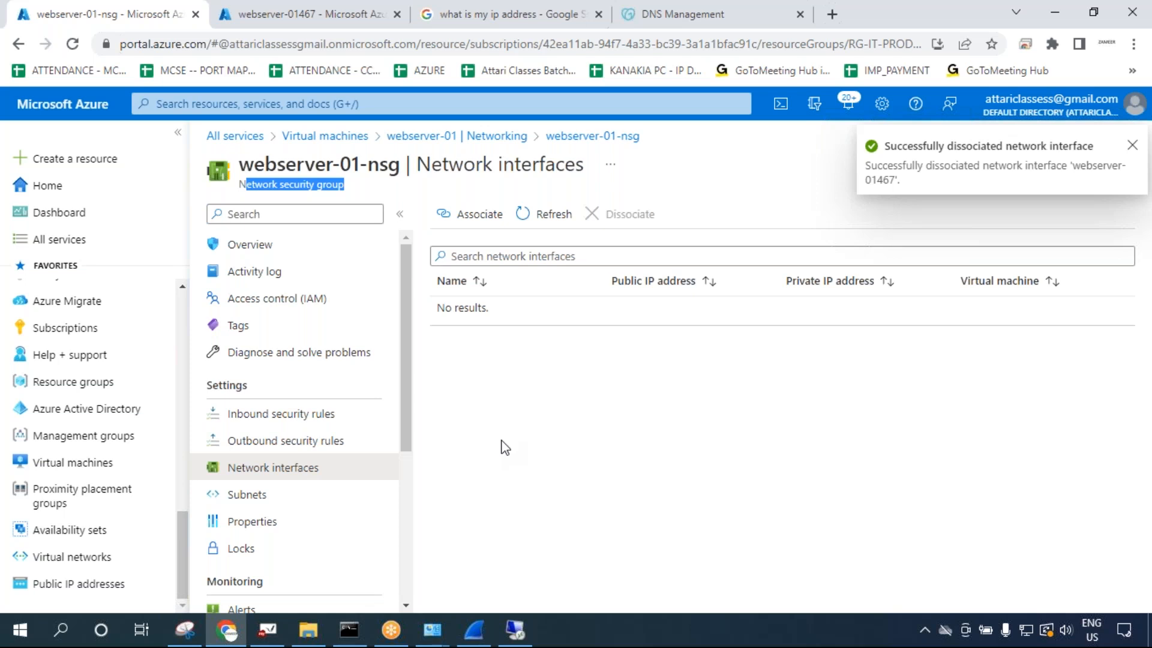
pyautogui.click(528, 219)
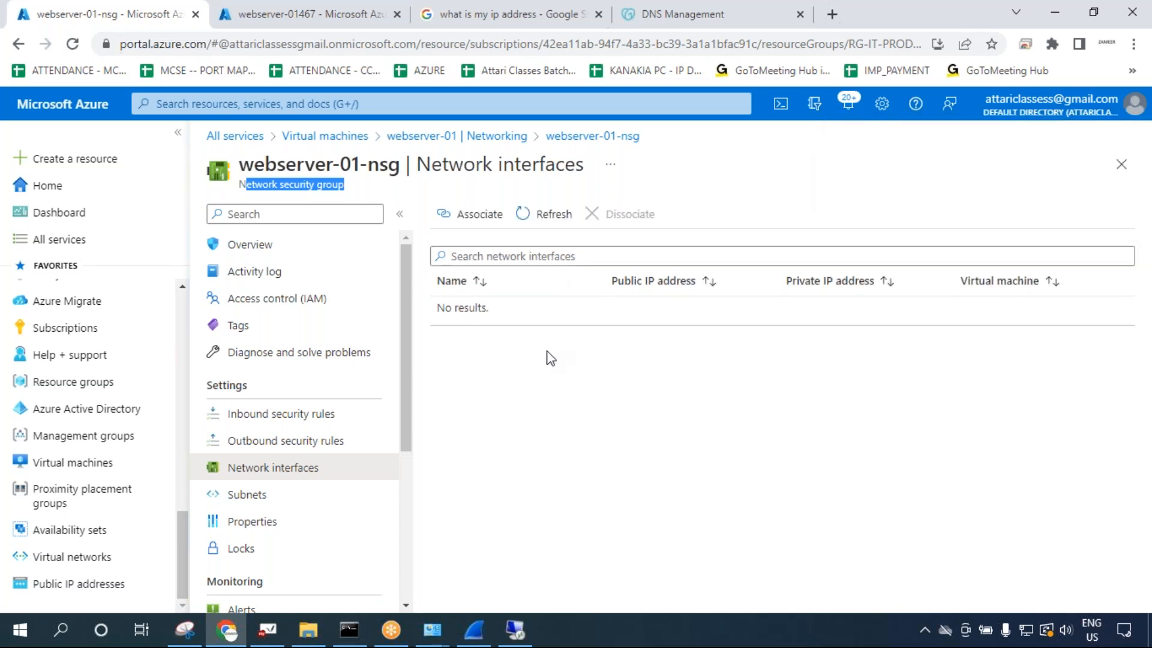
# Review the Subnets and Network interfaces associations of webserver-01-nsg, finishing on its list of subnets.
pyautogui.click(298, 494)
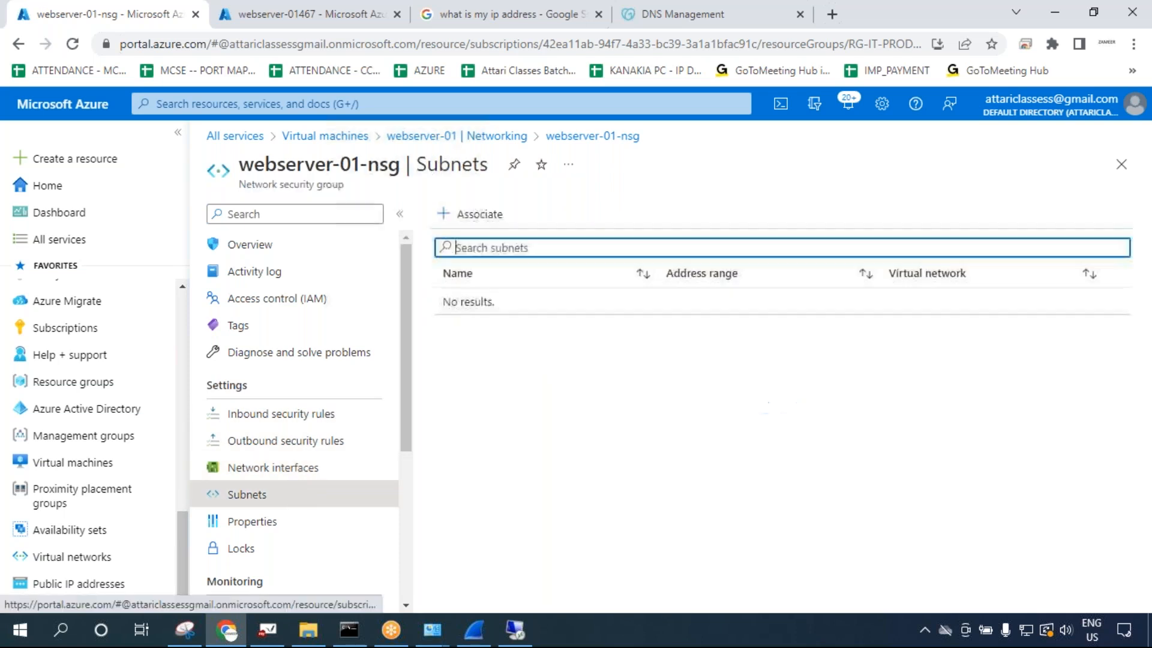
pyautogui.click(321, 470)
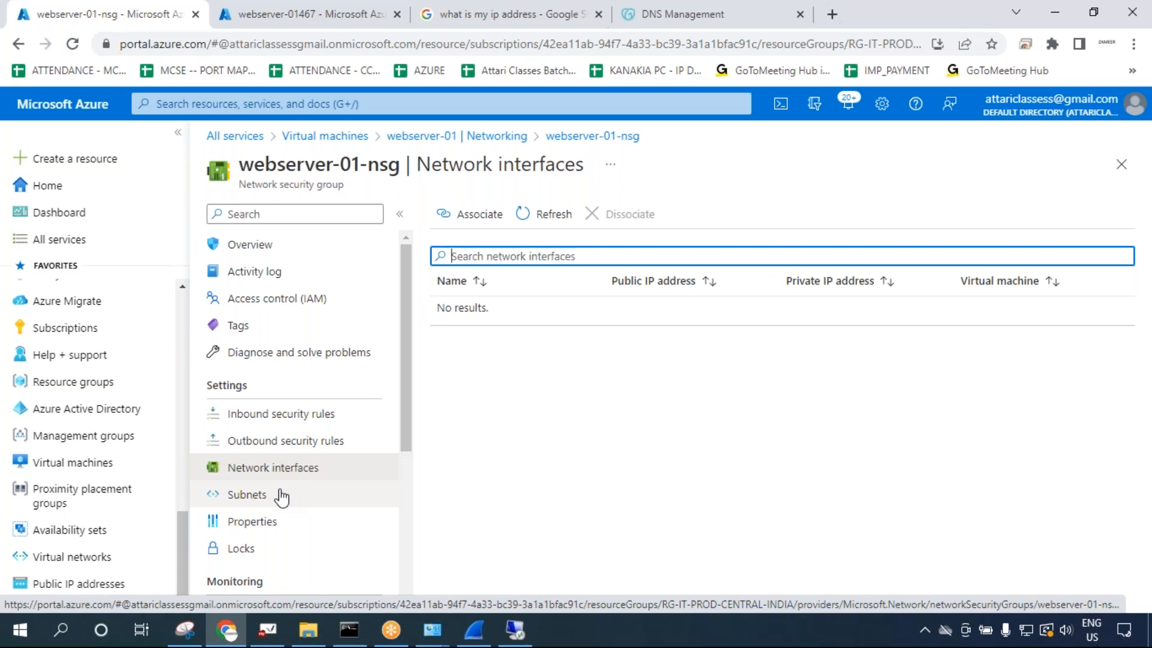
pyautogui.click(538, 316)
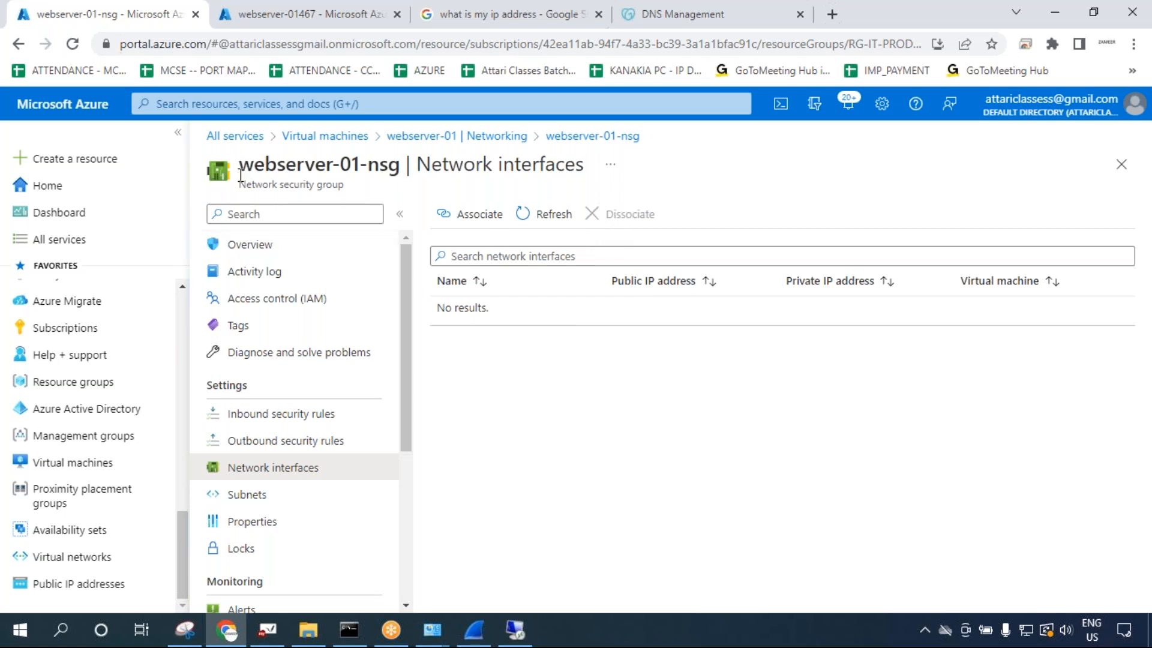
pyautogui.moveTo(246, 177); pyautogui.dragTo(351, 173)
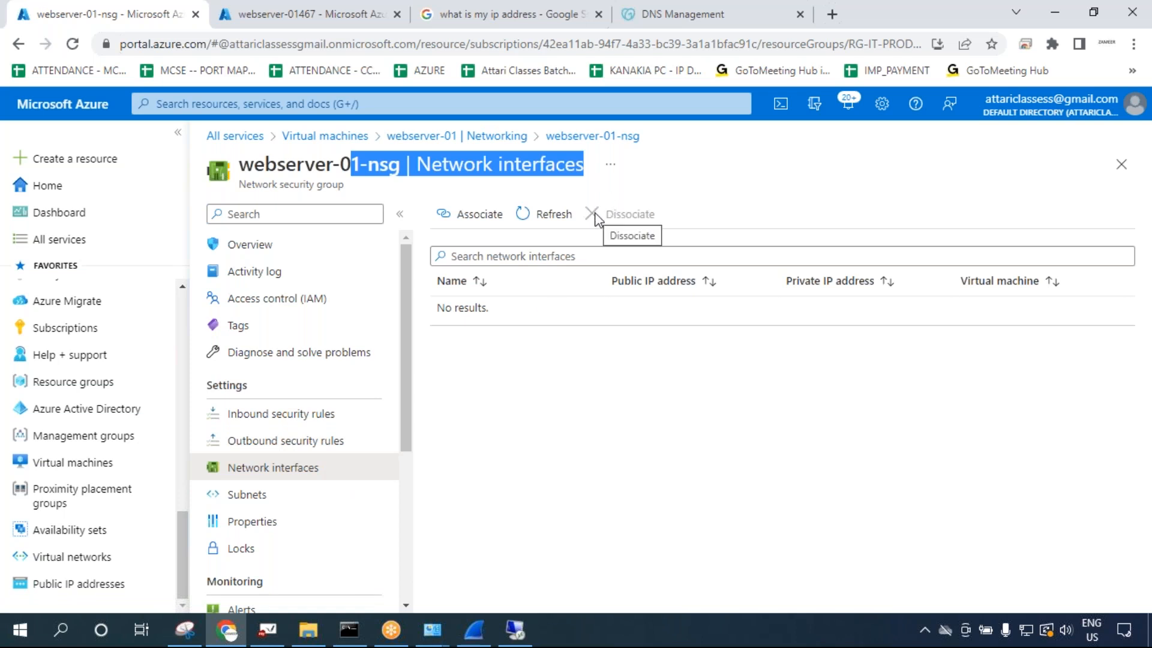
pyautogui.click(373, 503)
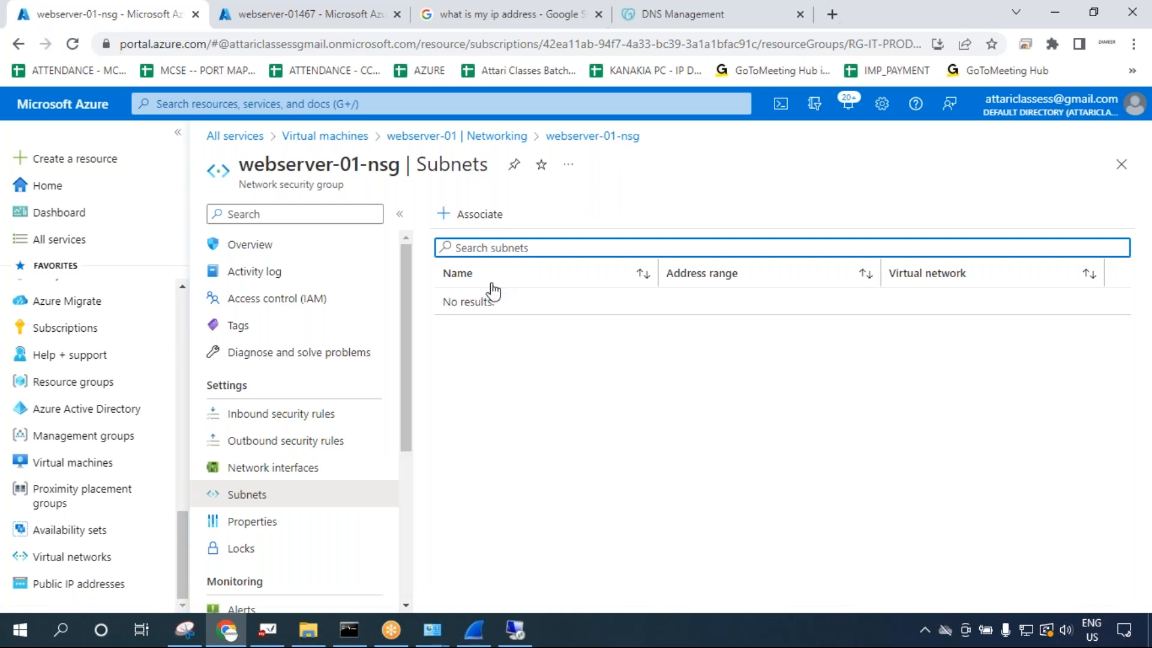
# Open the virtual machines list in a separate browser tab and check webserver-01's virtual network and subnet on its overview.
pyautogui.rightClick(307, 139)
pyautogui.click(353, 150)
pyautogui.click(294, 9)
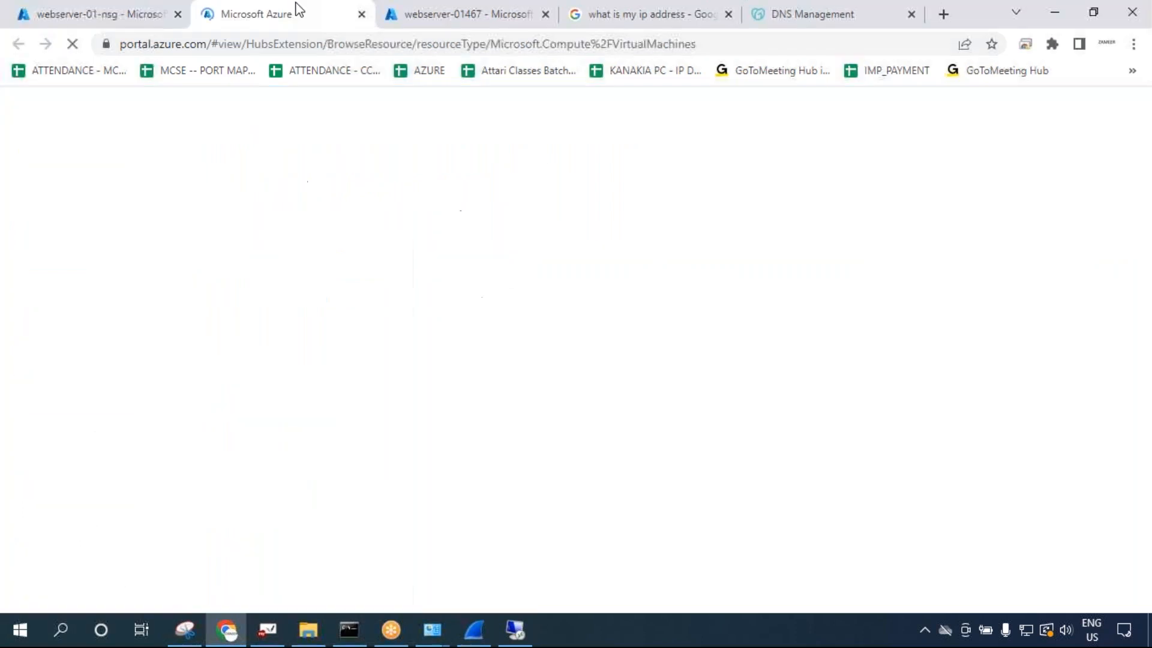
pyautogui.click(122, 15)
pyautogui.click(246, 6)
pyautogui.click(580, 352)
pyautogui.click(126, 12)
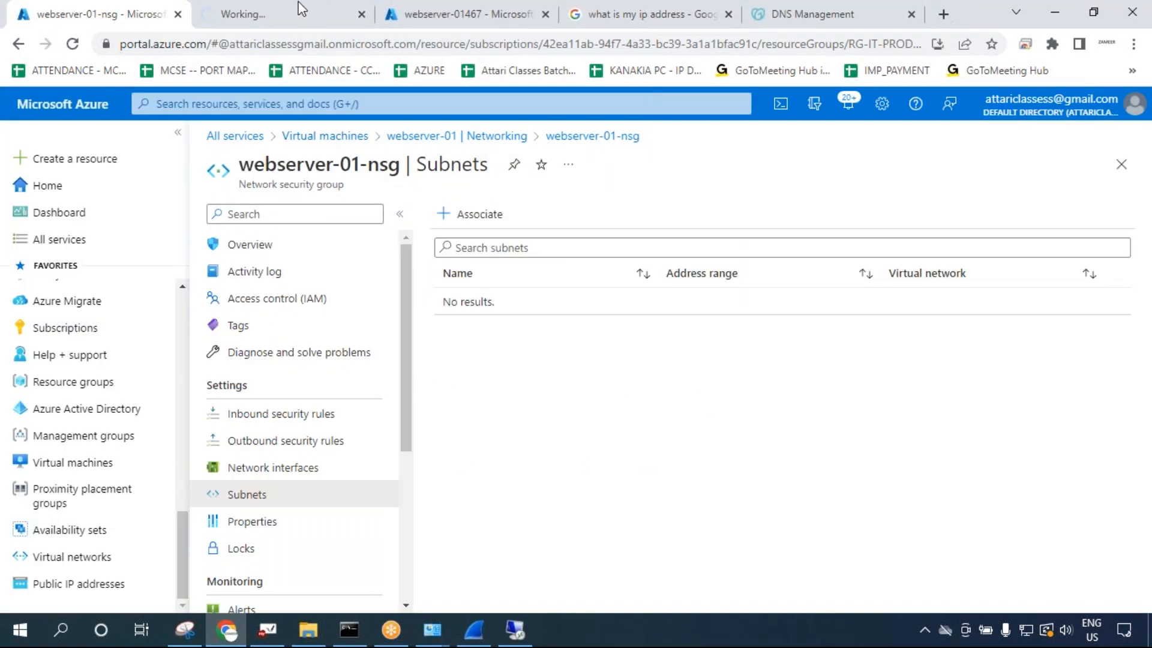
pyautogui.click(270, 13)
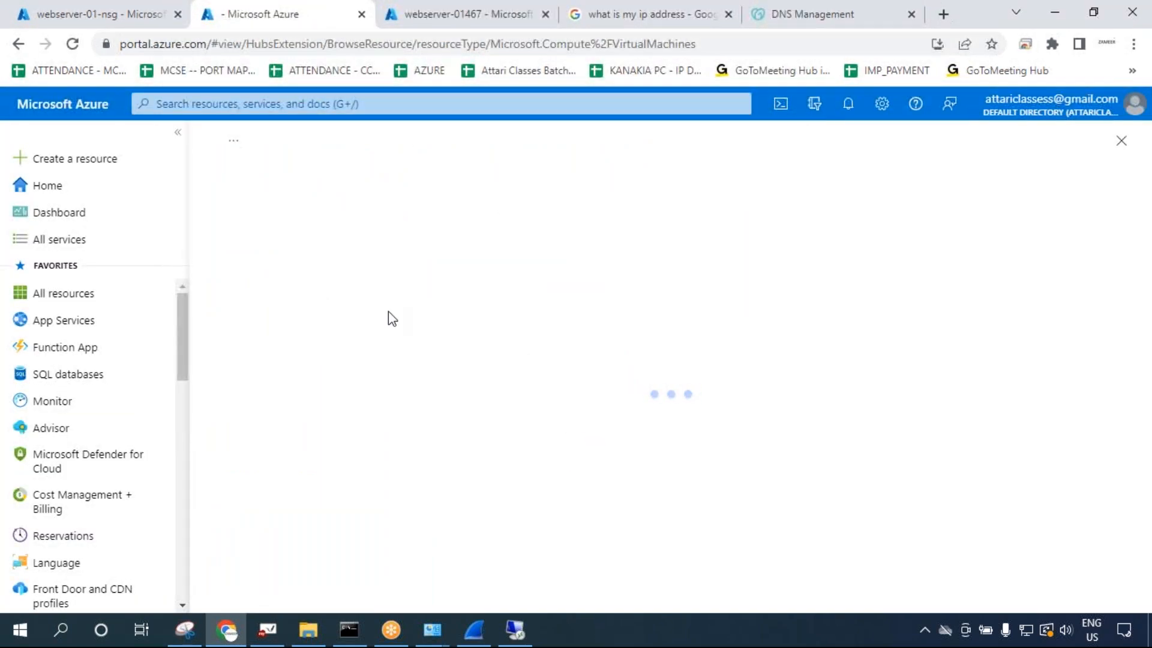
pyautogui.click(264, 342)
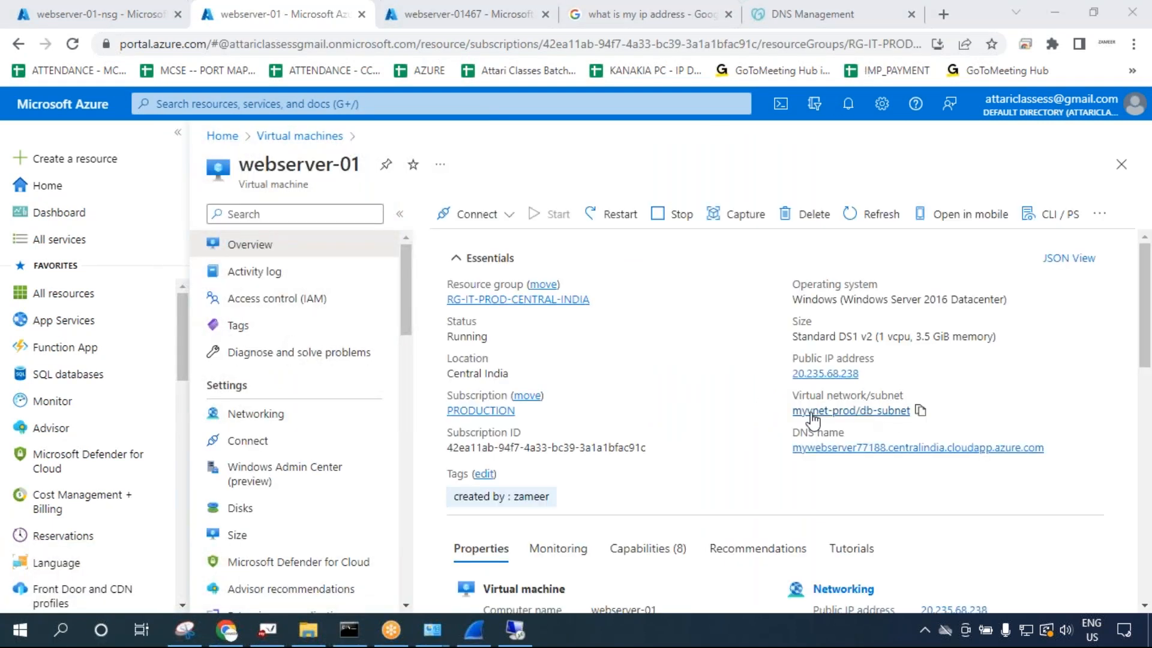
pyautogui.moveTo(770, 418); pyautogui.dragTo(920, 410)
pyautogui.click(944, 420)
# Compare webserver-01-nsg's subnet associations with webserver-01's overview, showing the option to open the Virtual machines link in another tab.
pyautogui.click(122, 24)
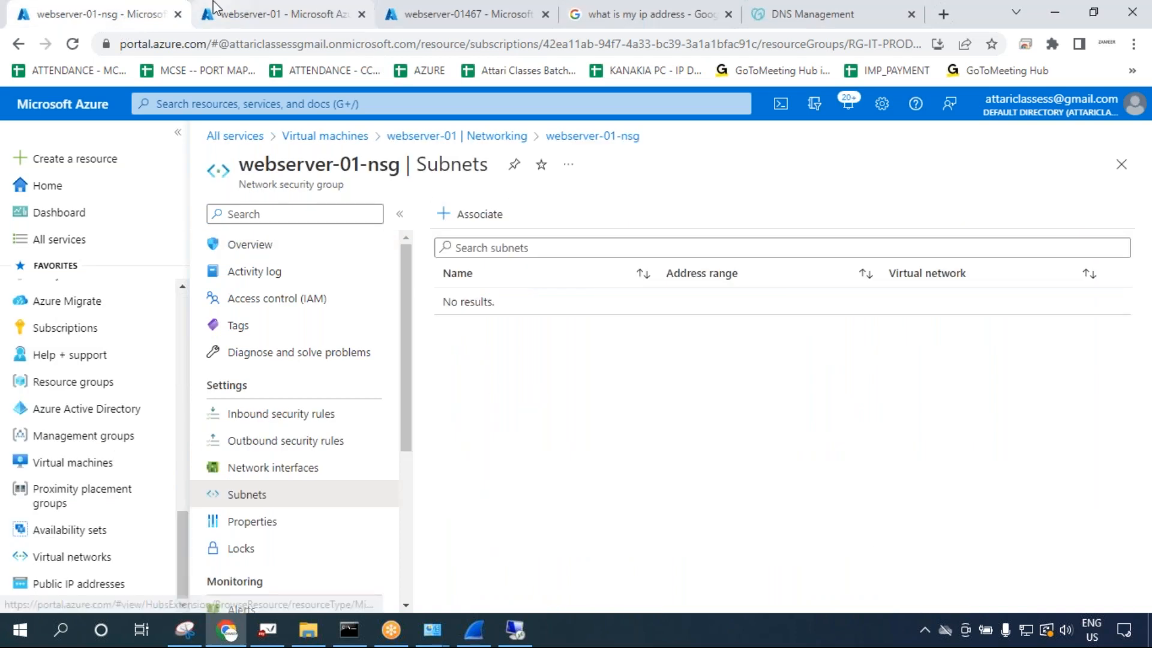
pyautogui.rightClick(352, 143)
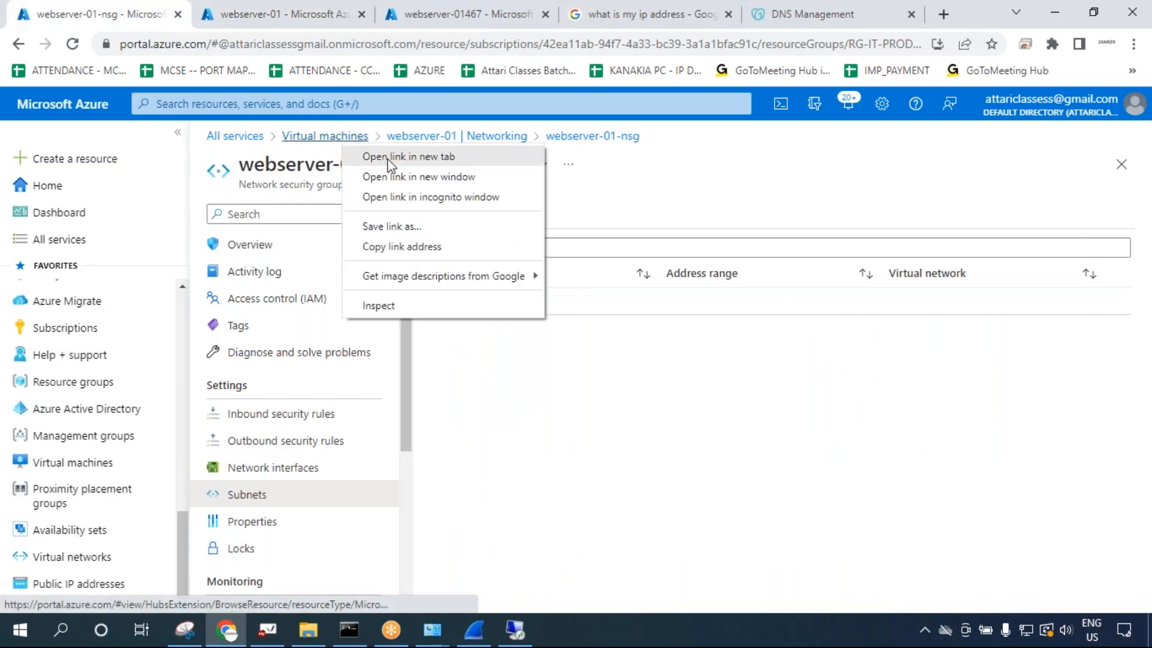
pyautogui.click(282, 14)
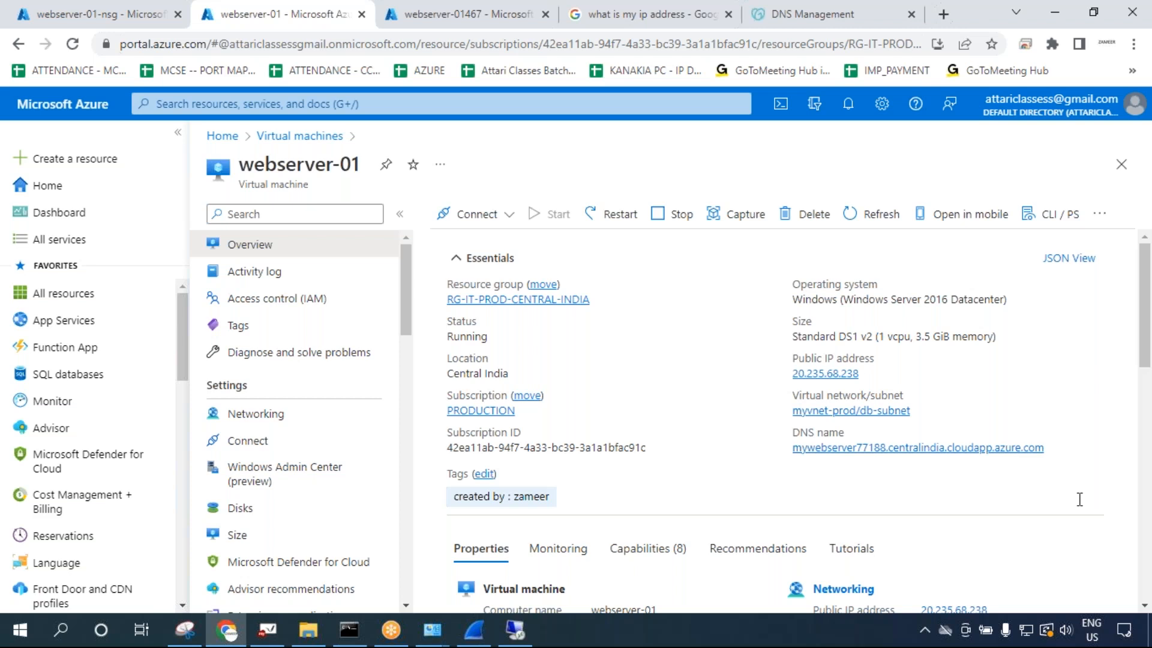
pyautogui.click(50, 13)
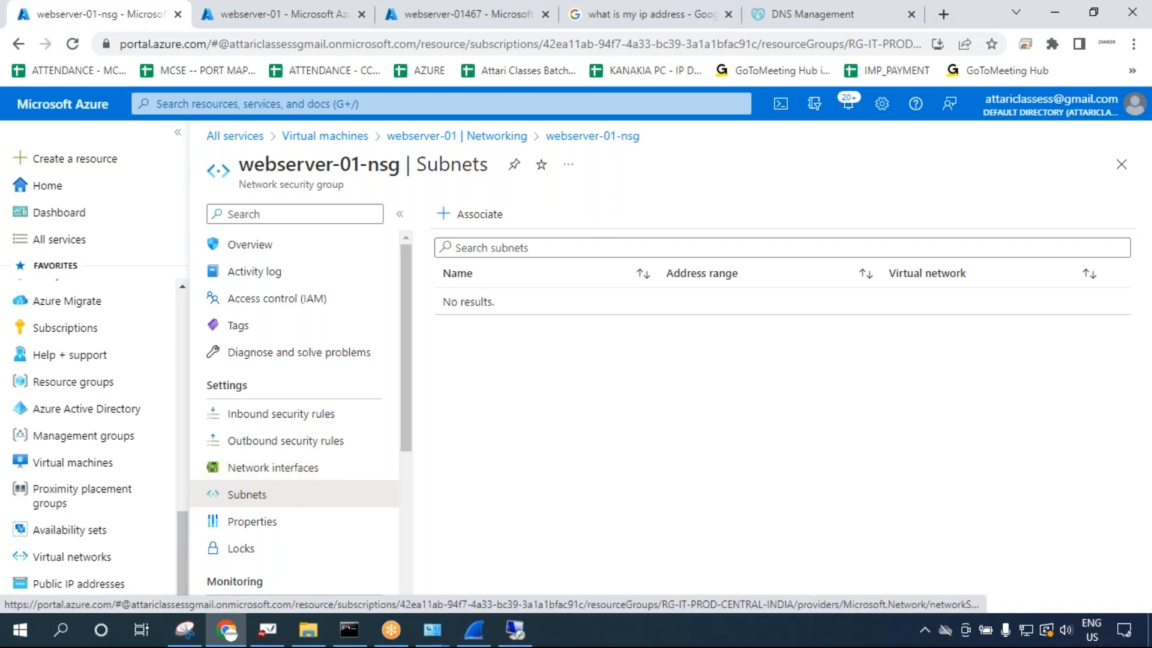
pyautogui.rightClick(348, 136)
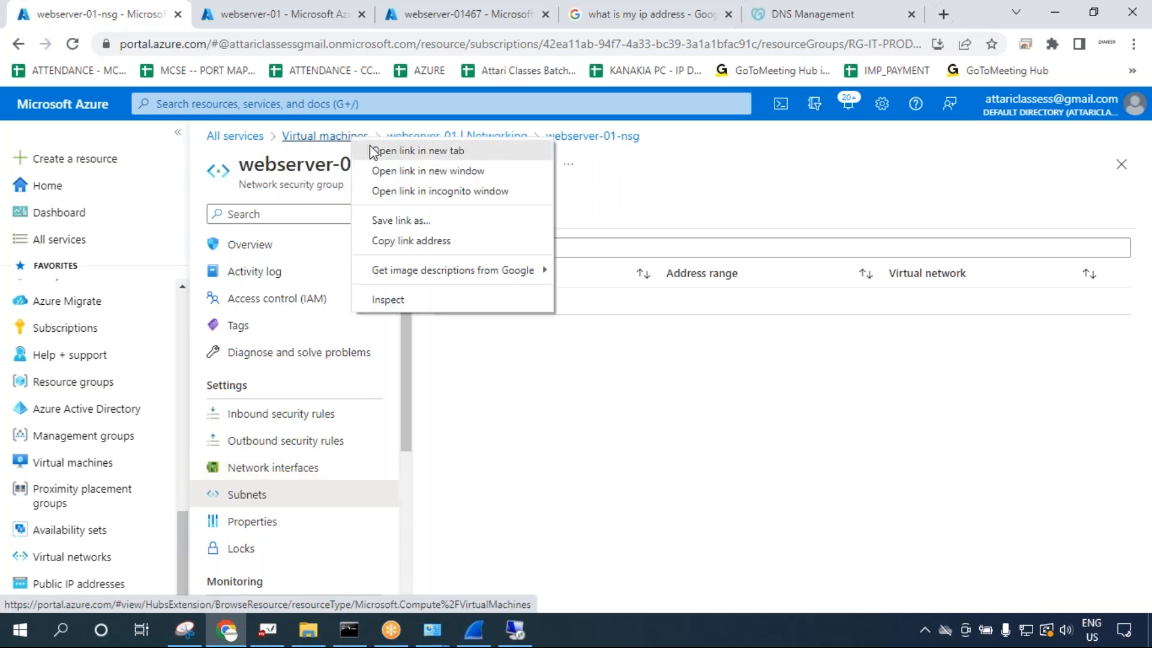
pyautogui.click(282, 11)
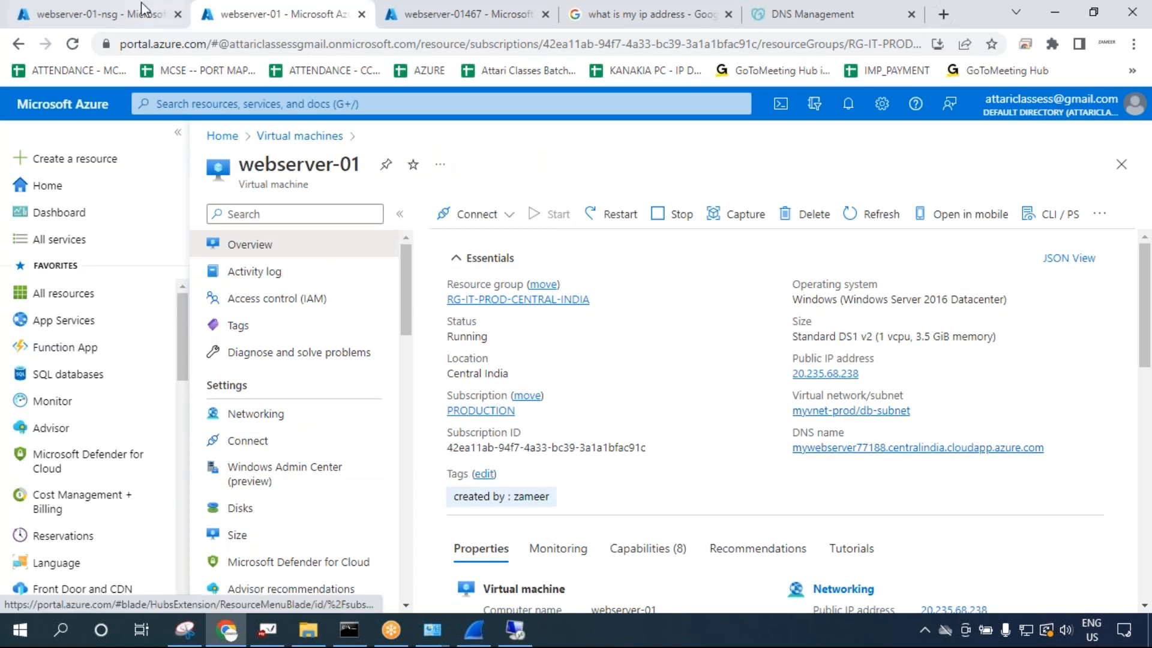
# Associate webserver-01-nsg with db-subnet in the myvnet-prod virtual network, checking the choice against webserver-01's overview.
pyautogui.click(166, 18)
pyautogui.click(473, 213)
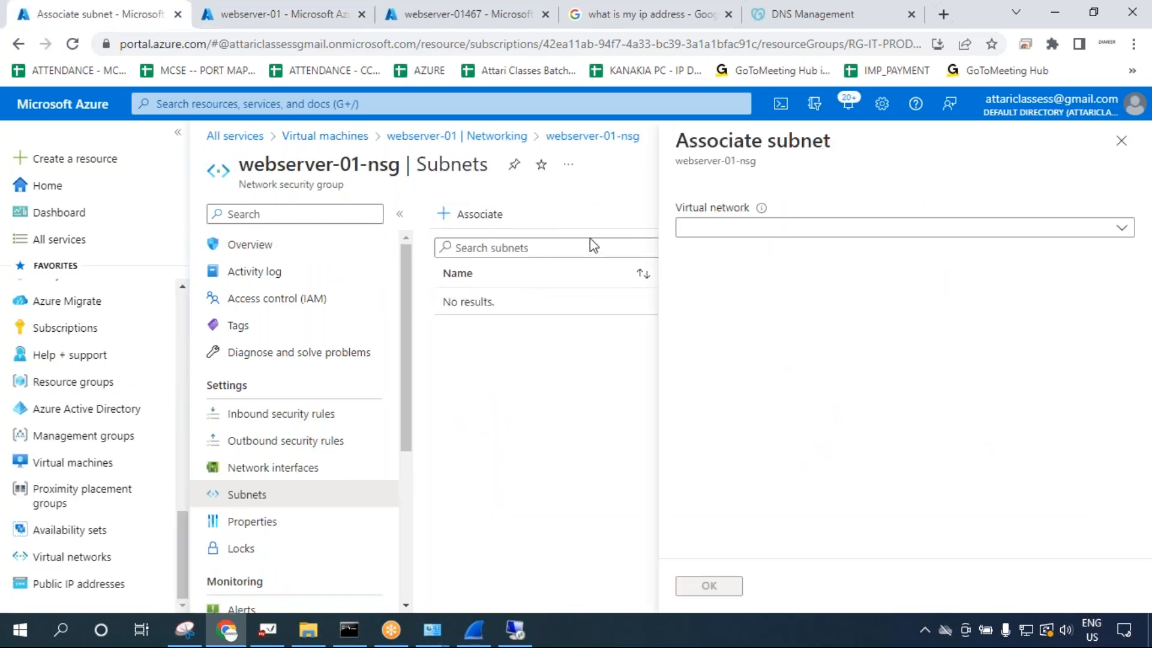
pyautogui.click(733, 231)
pyautogui.click(740, 318)
pyautogui.hotkey('ctrl', 'Tab')
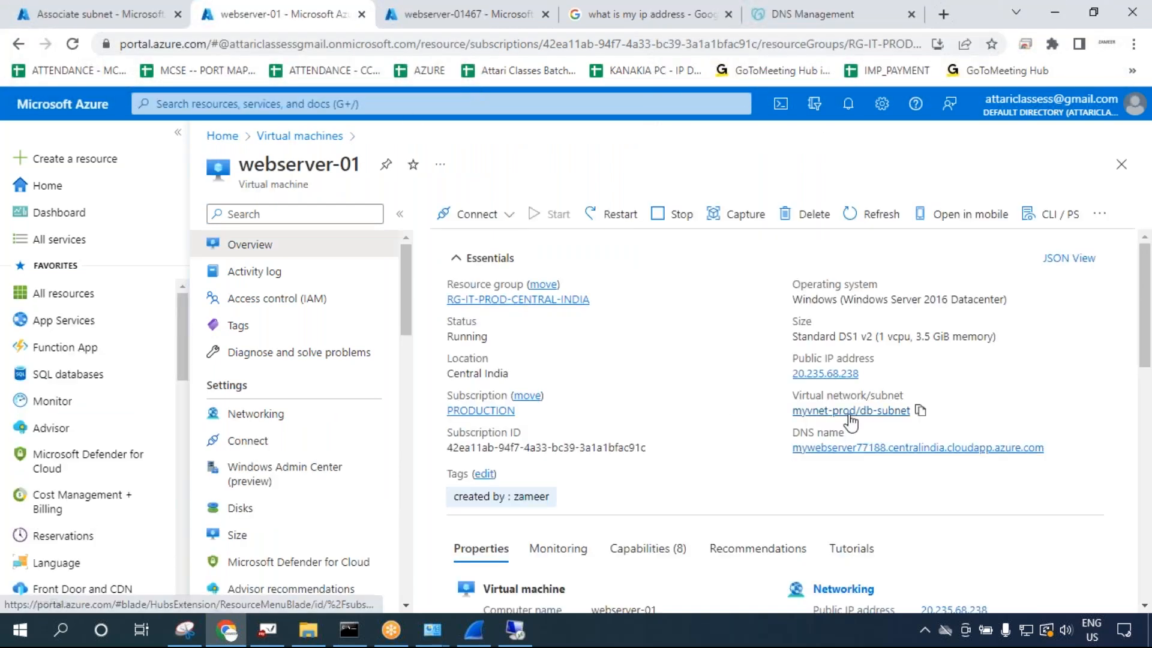
pyautogui.click(86, 13)
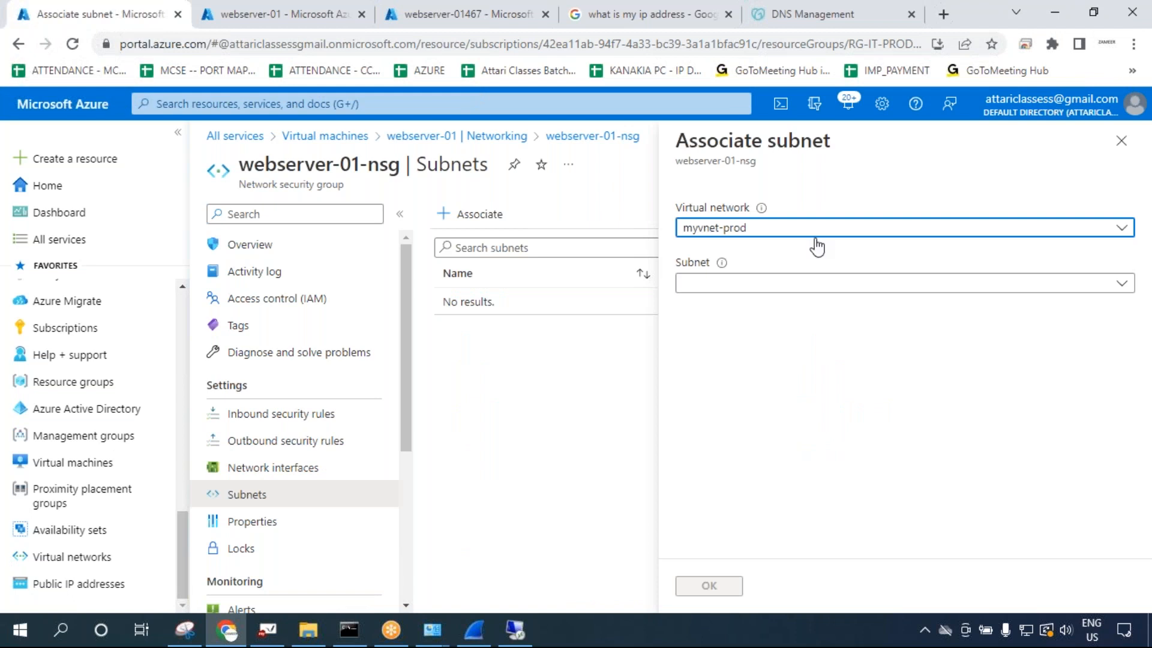
pyautogui.click(804, 284)
pyautogui.click(690, 369)
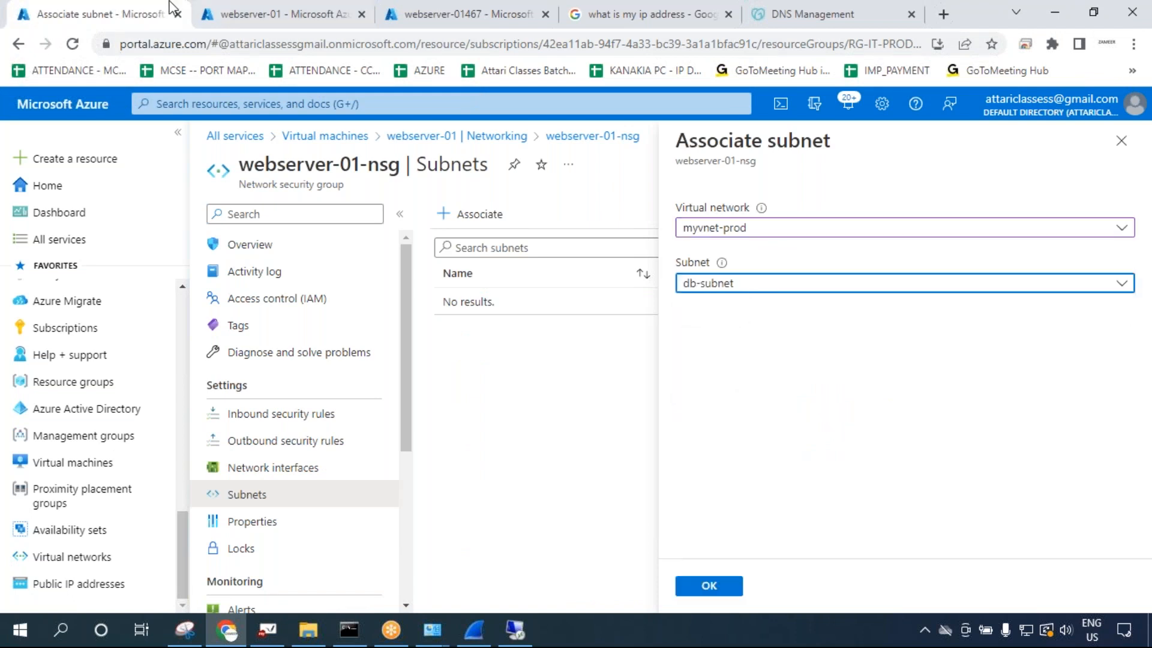
pyautogui.click(252, 13)
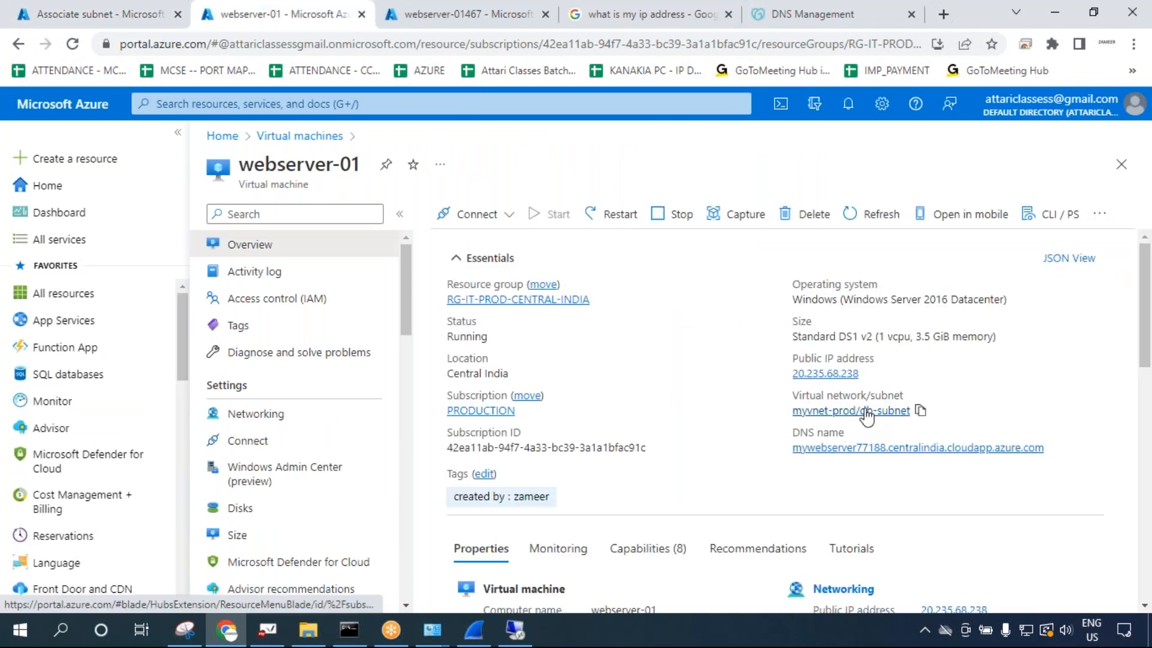
pyautogui.click(117, 17)
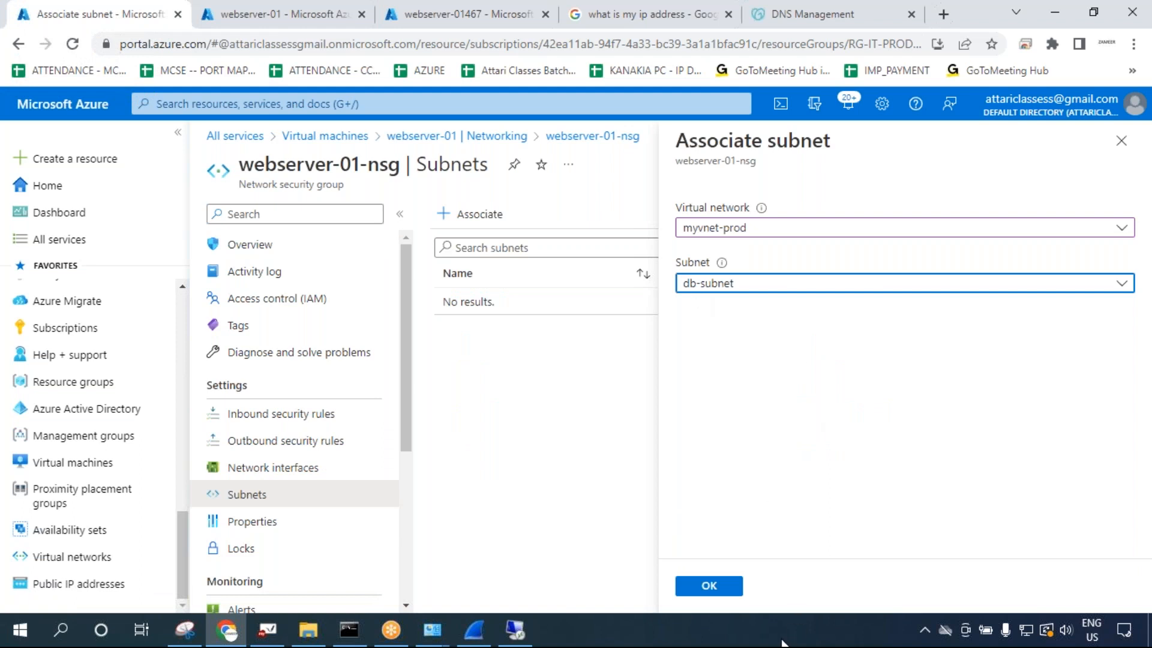
pyautogui.click(714, 586)
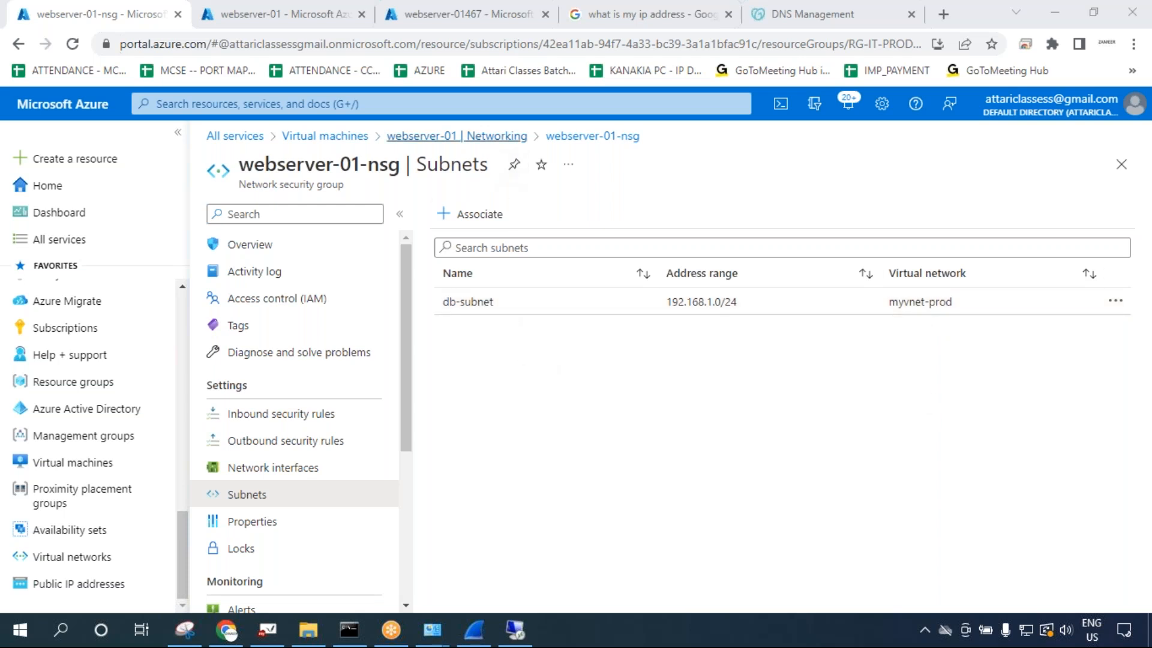
# Reload webserver-01's Networking page, examine where its NSG is attached, and open the inbound security rules of webserver-01-nsg.
pyautogui.click(480, 136)
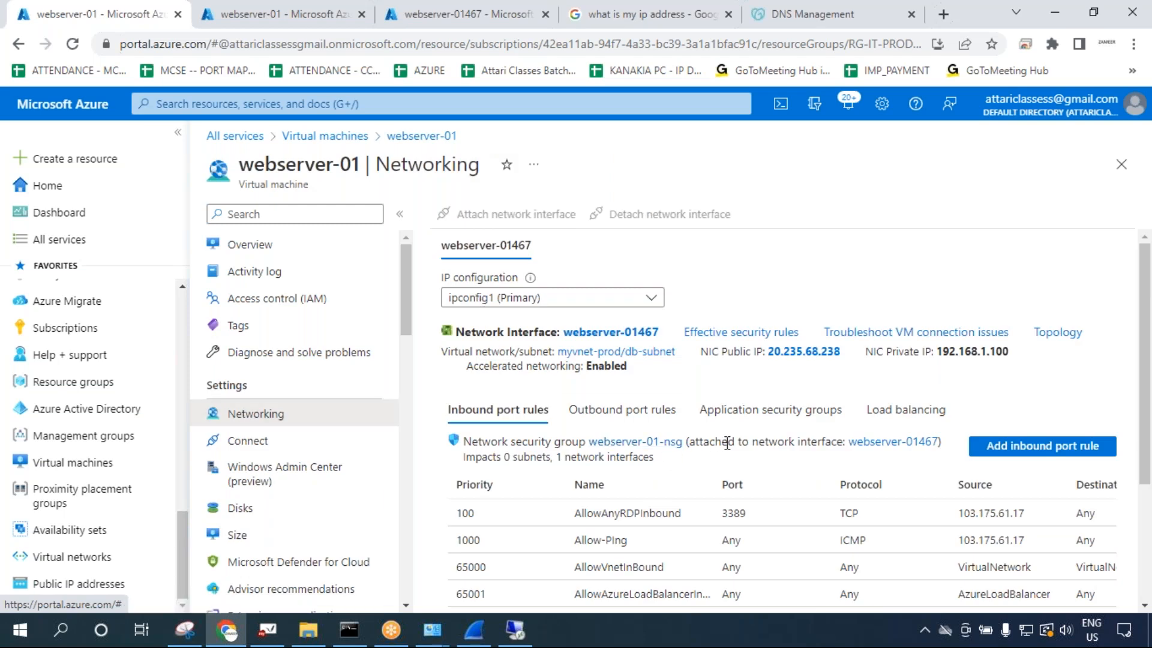
pyautogui.click(313, 439)
pyautogui.click(318, 417)
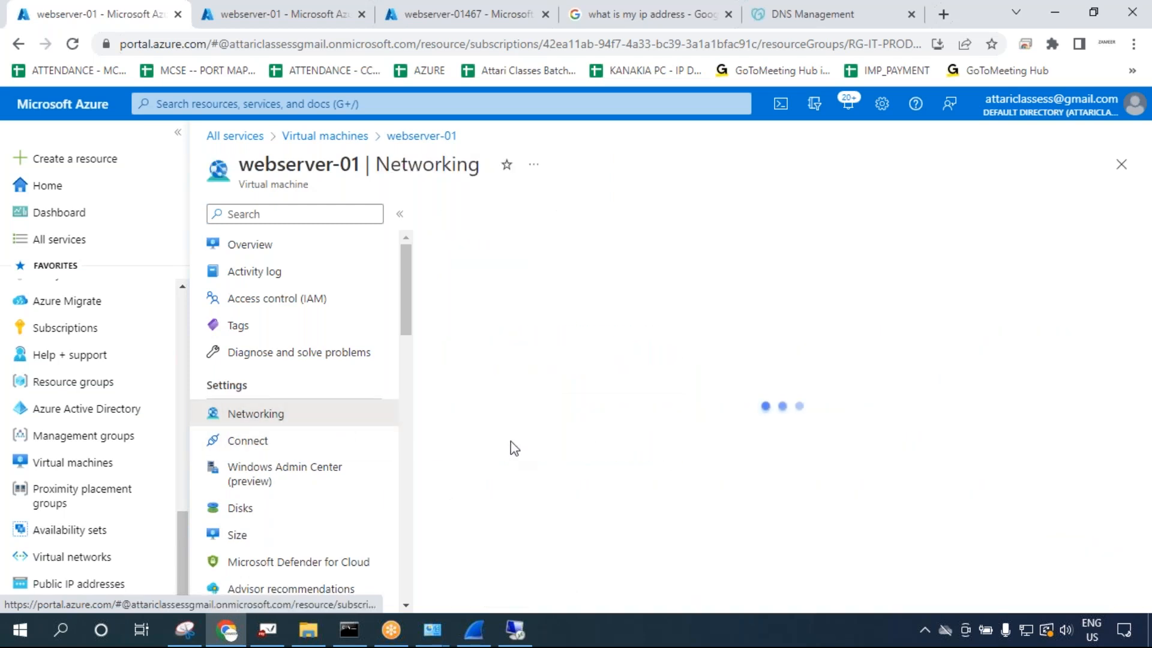
pyautogui.moveTo(694, 442); pyautogui.dragTo(852, 442)
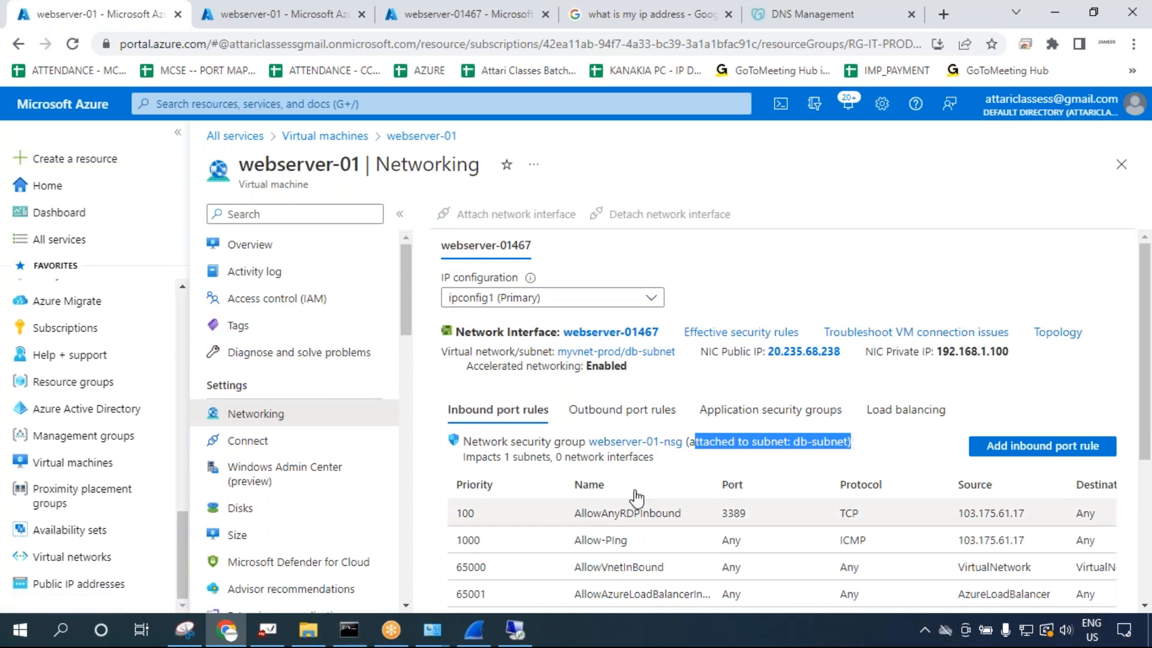
pyautogui.scroll(-3, 654, 522)
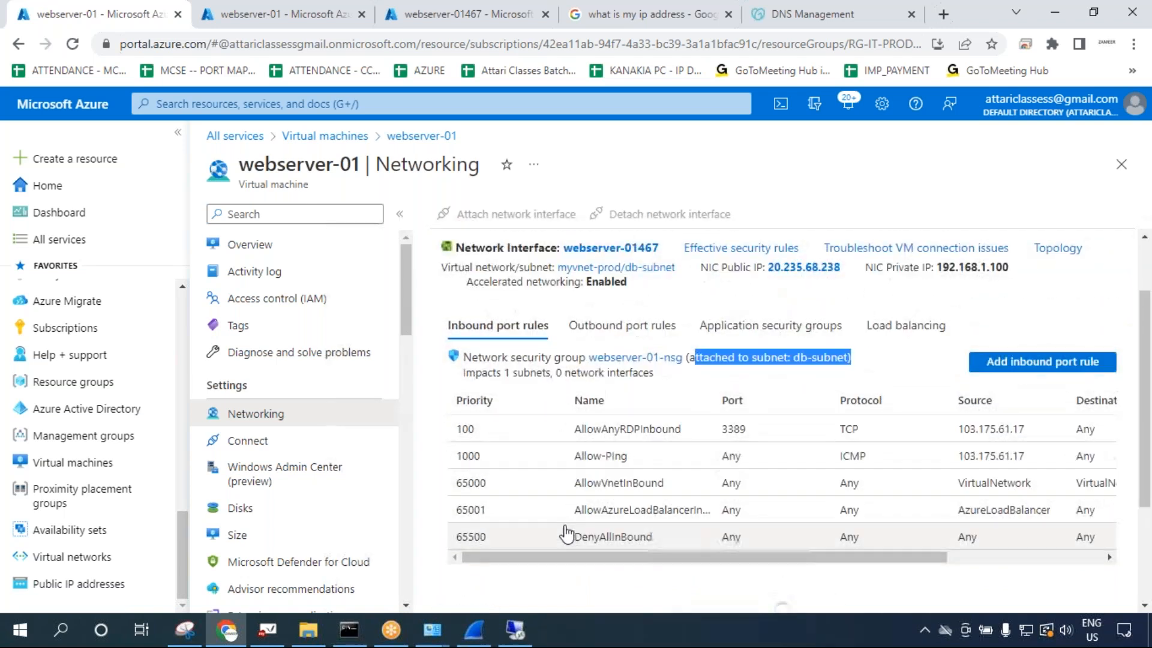
pyautogui.click(600, 359)
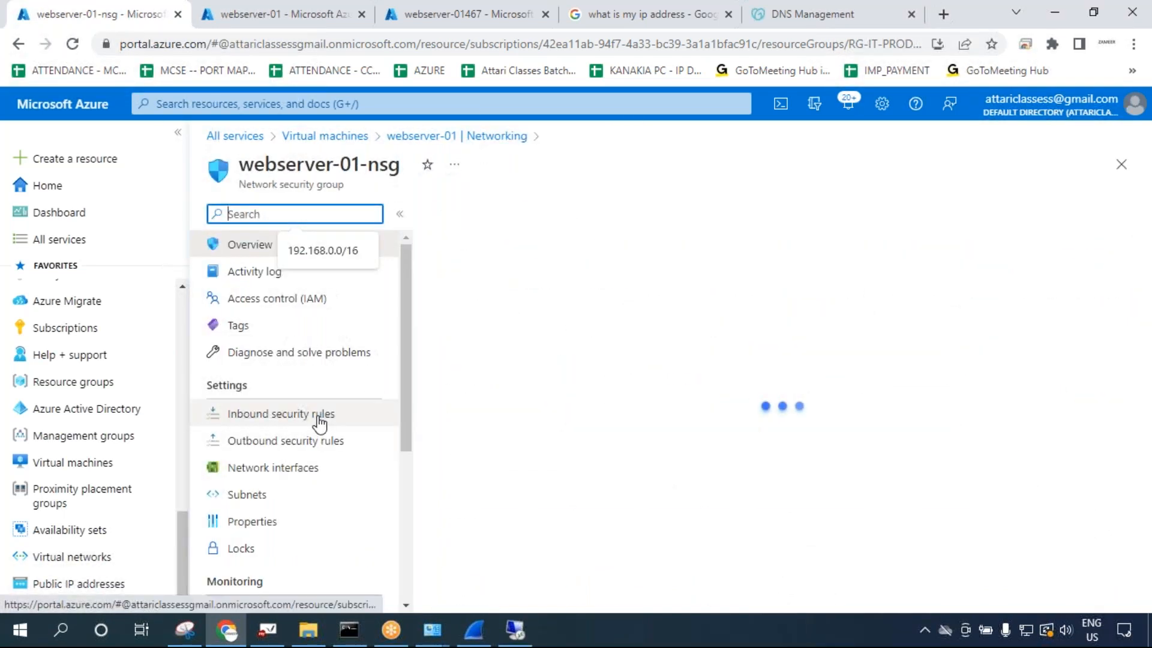
pyautogui.click(320, 423)
# Switch to the whiteboard, write "allo" beside the Web NSG's incoming arrow, and circle the three Web subnet machines in black.
pyautogui.click(267, 630)
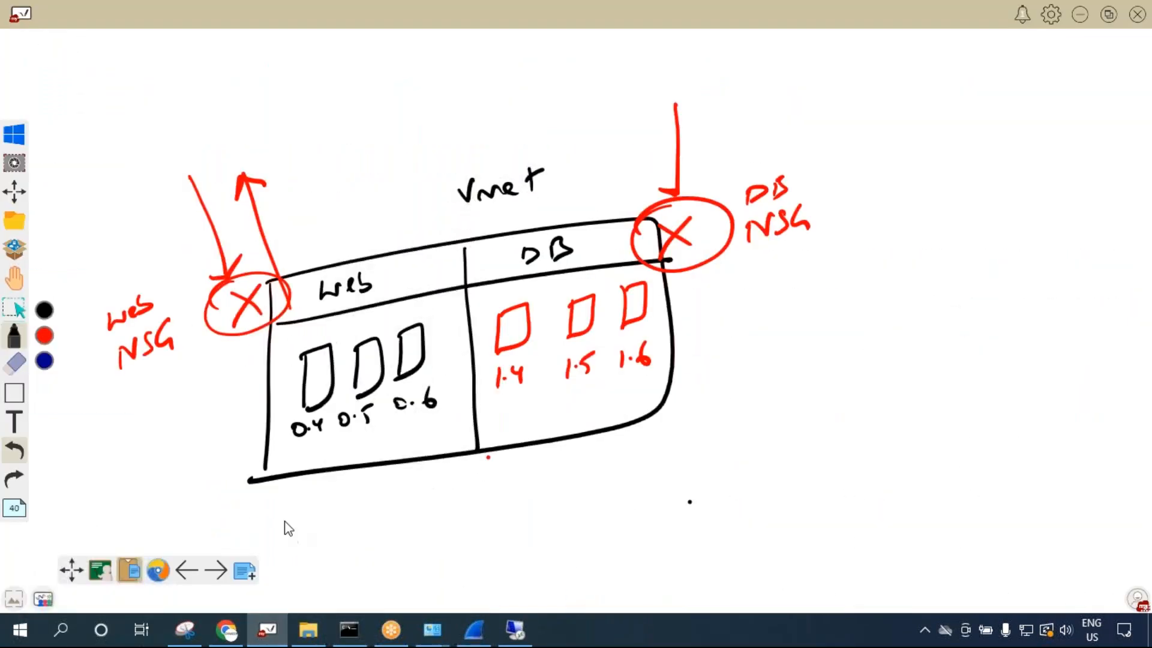
pyautogui.moveTo(157, 229); pyautogui.dragTo(164, 240)
pyautogui.moveTo(173, 216)
pyautogui.mouseDown()
pyautogui.moveTo(177, 238)
pyautogui.moveTo(196, 231)
pyautogui.mouseUp()
pyautogui.moveTo(369, 328)
pyautogui.mouseDown()
pyautogui.moveTo(462, 349)
pyautogui.moveTo(306, 357)
pyautogui.mouseUp()
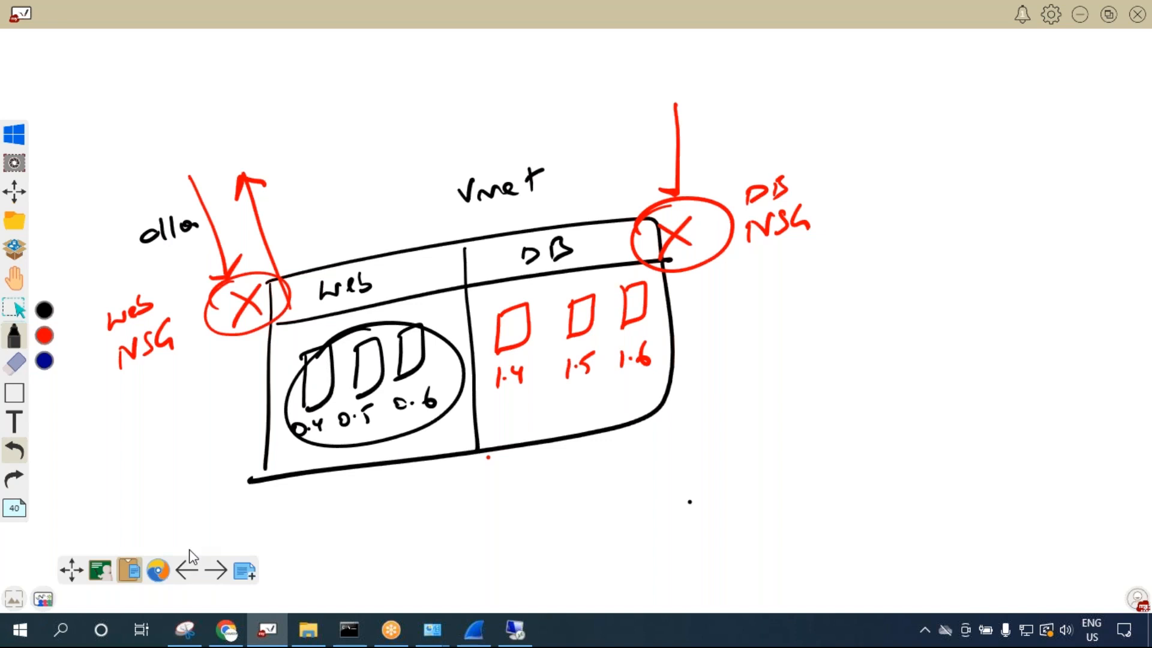
pyautogui.click(226, 630)
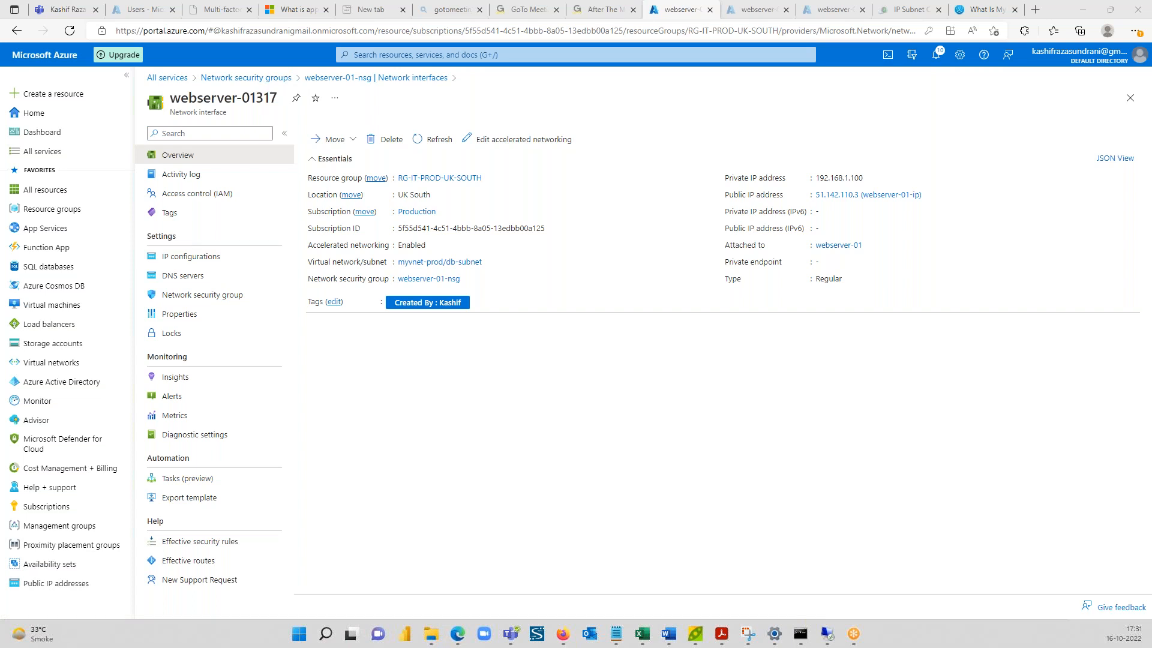
# In the second Azure account's portal in Edge, dissociate the webserver-01317 network interface from webserver-01-nsg.
pyautogui.click(262, 82)
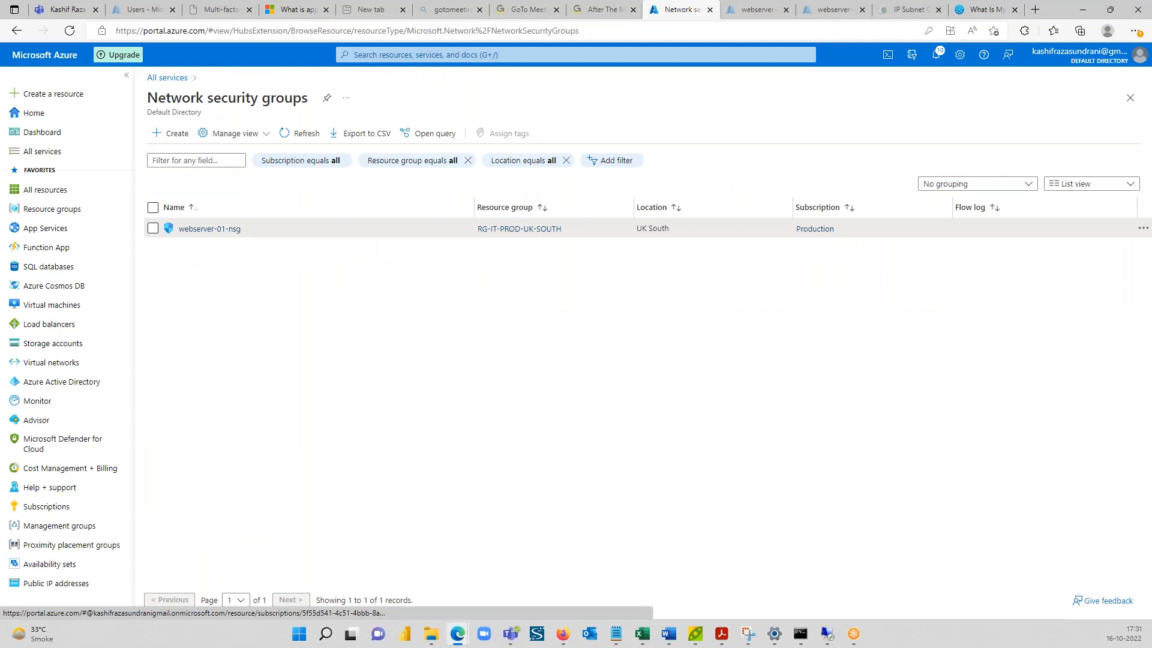
pyautogui.click(227, 230)
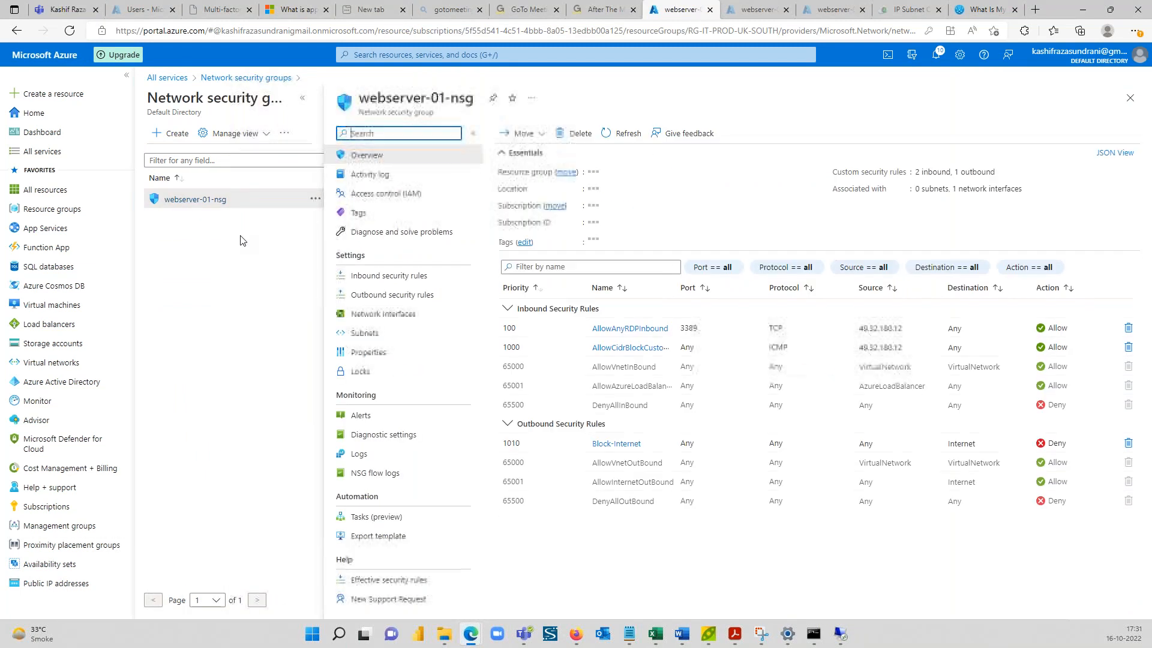
pyautogui.click(410, 318)
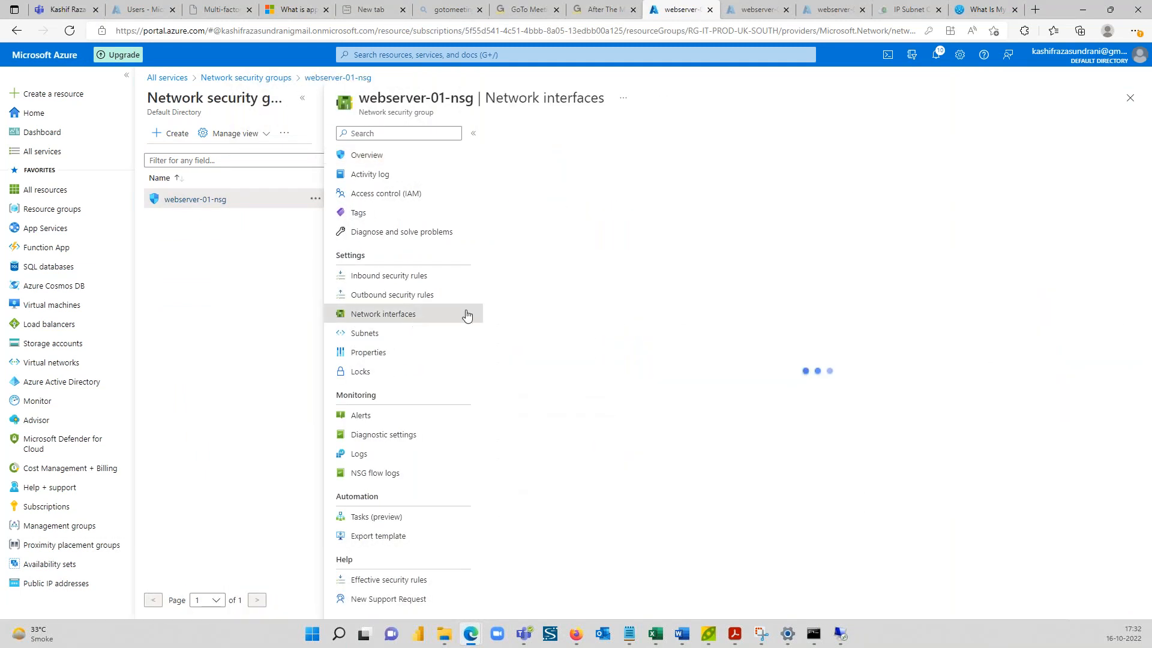
pyautogui.click(642, 204)
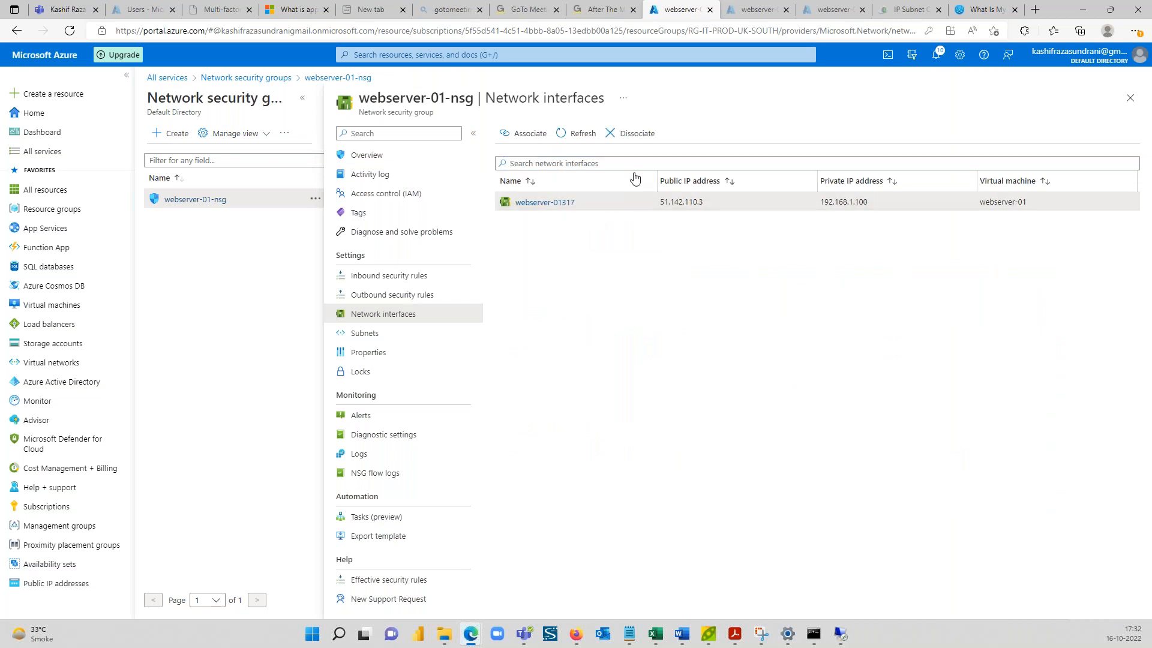
pyautogui.click(633, 133)
pyautogui.click(519, 198)
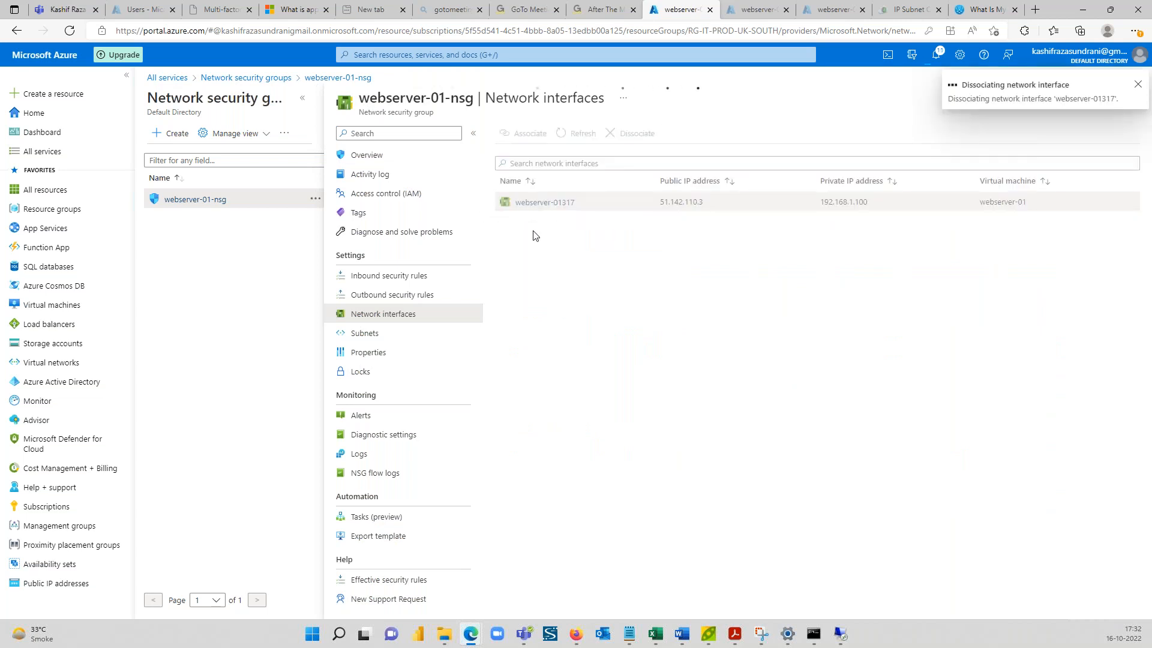
# Start associating a subnet with webserver-01-nsg, checking the webserver-01317 interface's subnet, choosing myvnet-prod as virtual network and opening the subnet choices.
pyautogui.click(421, 333)
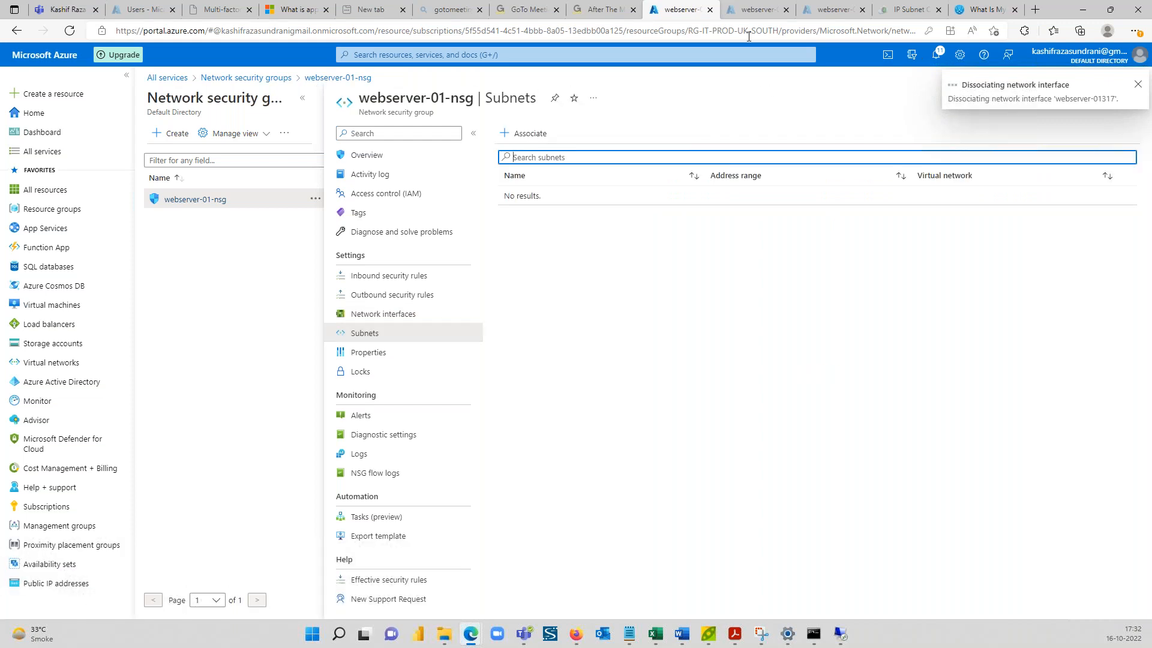
pyautogui.click(742, 16)
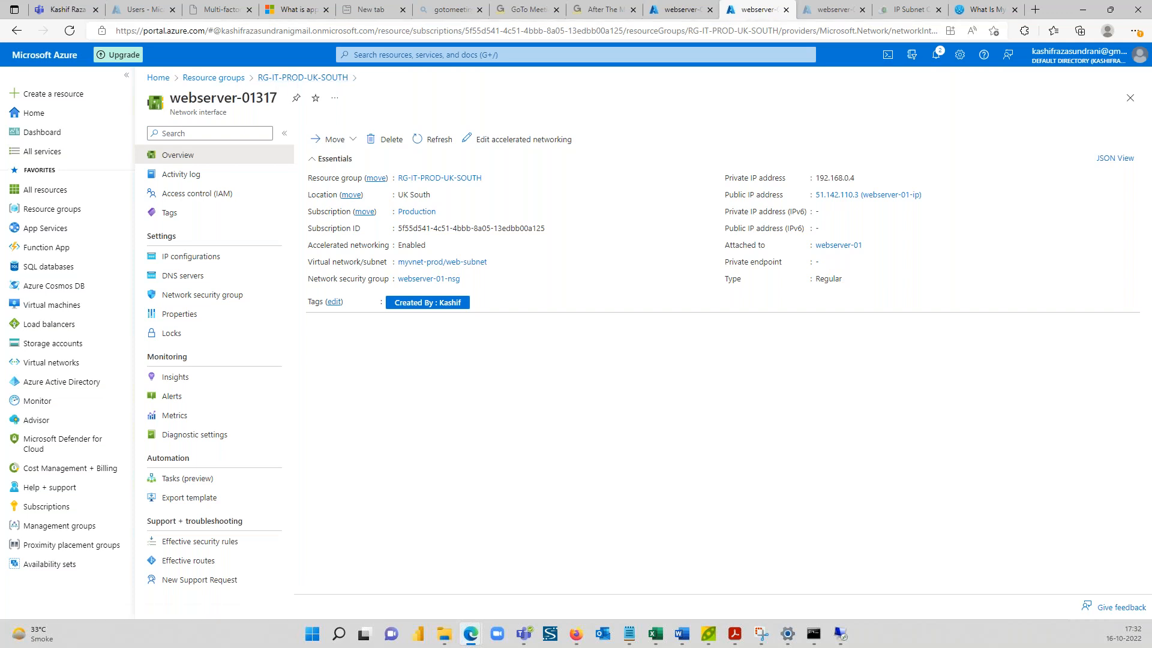
pyautogui.click(673, 17)
pyautogui.click(526, 133)
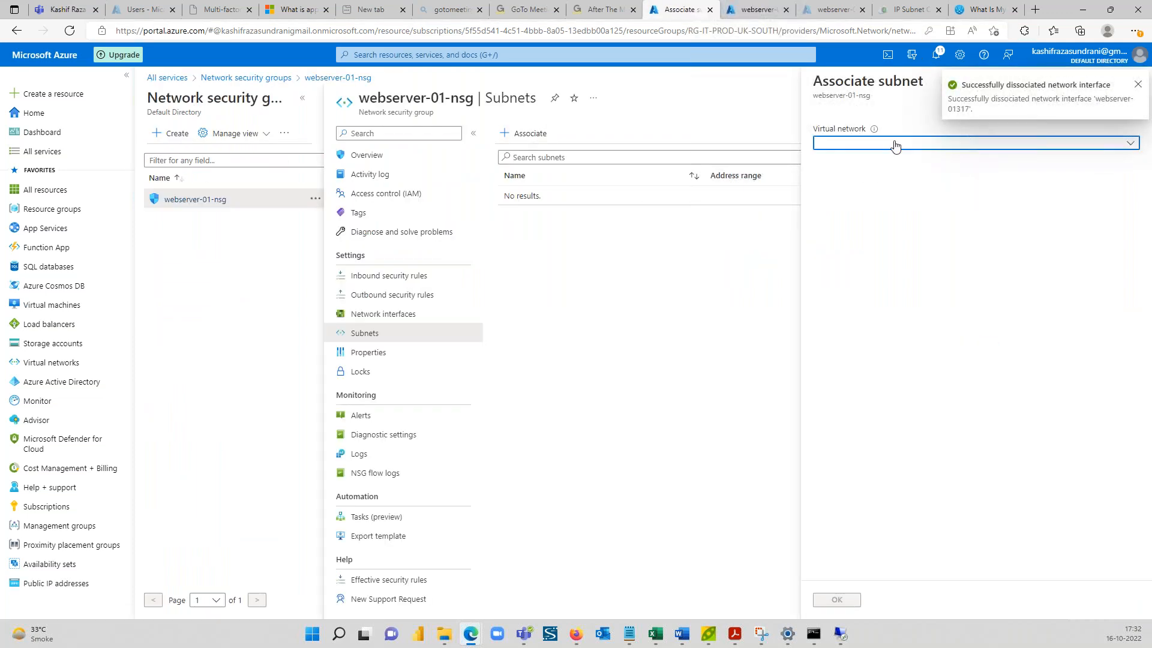
pyautogui.click(895, 144)
pyautogui.click(858, 204)
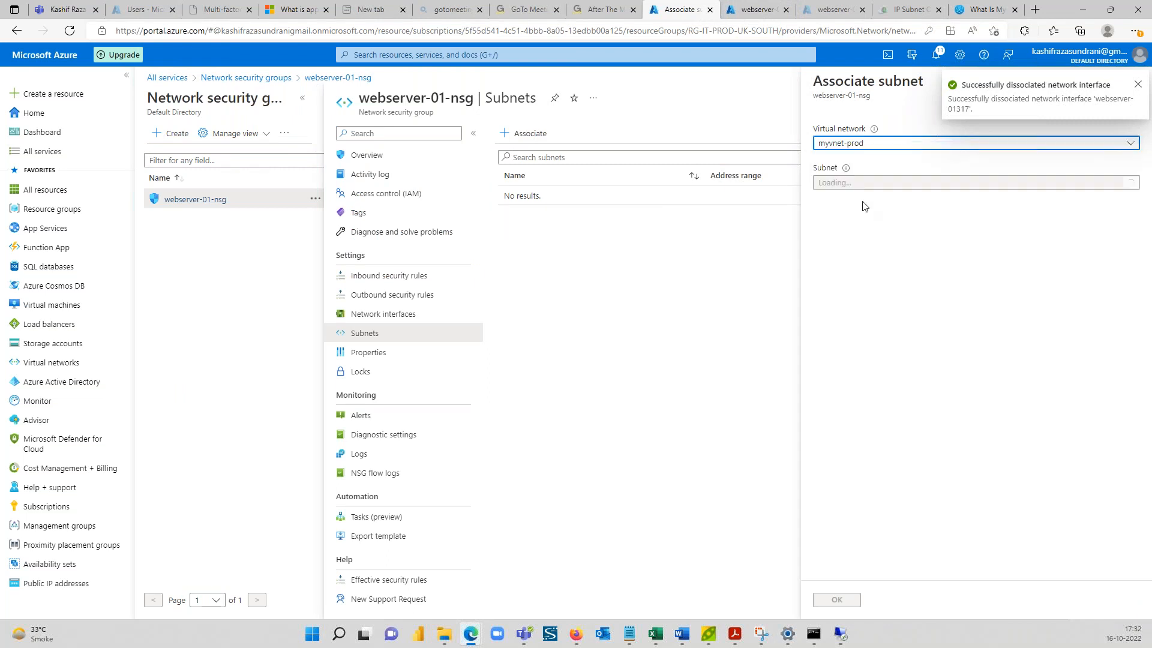
pyautogui.click(873, 183)
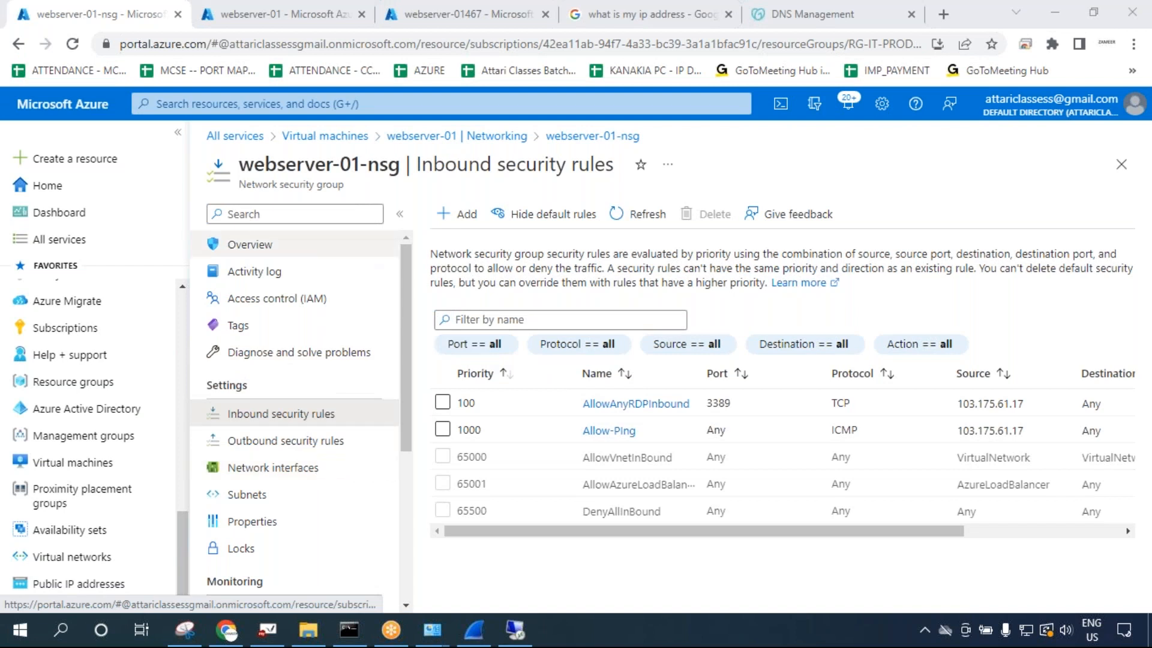
# In the first Azure account, revisit webserver-01's Networking page and review webserver-01-nsg's inbound security rules and associated network interfaces.
pyautogui.click(396, 136)
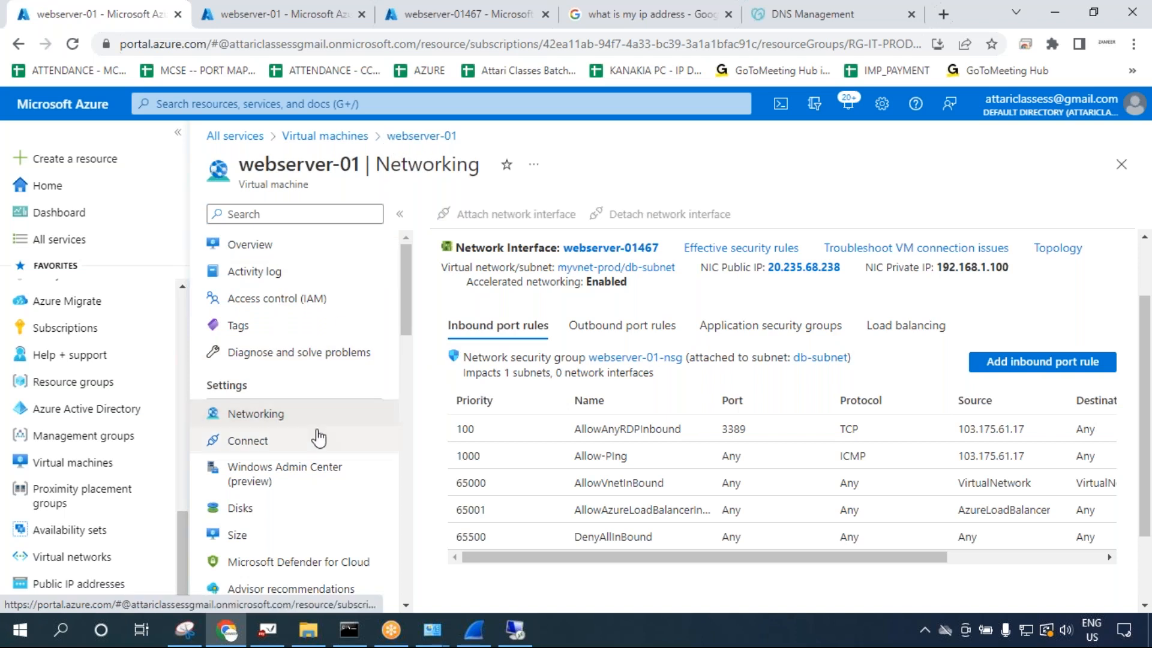
pyautogui.click(644, 359)
pyautogui.click(305, 414)
pyautogui.click(282, 471)
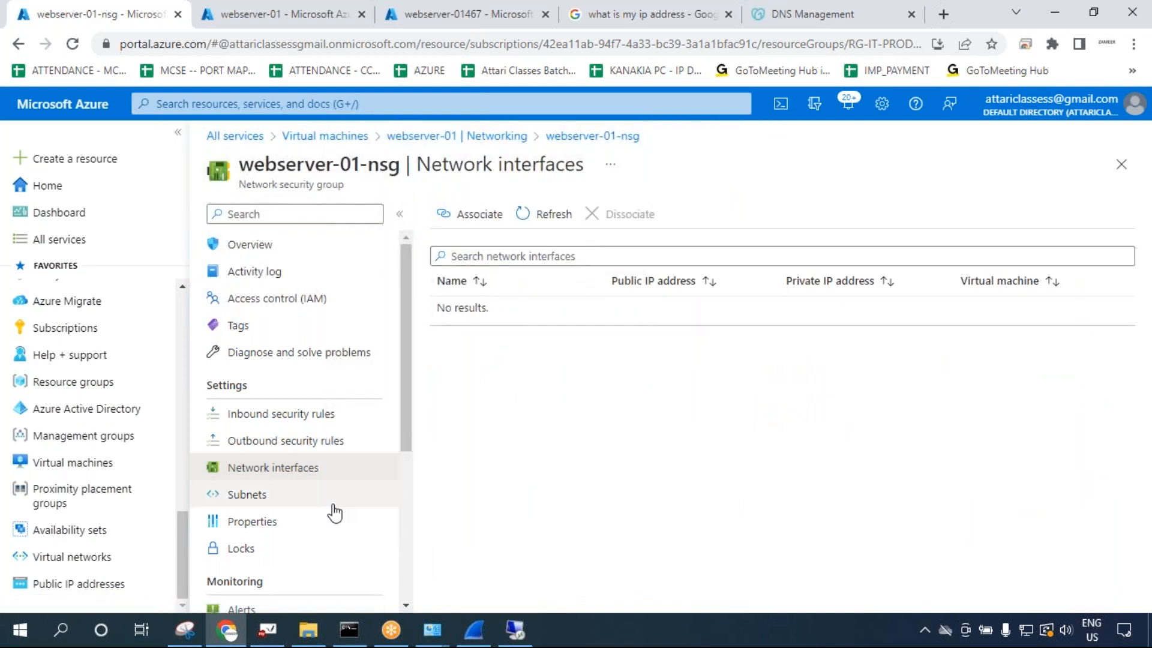
# Review webserver-01-nsg's subnets and which myvnet-prod subnets it can be associated with, discarding the unsaved association.
pyautogui.click(333, 502)
pyautogui.click(468, 214)
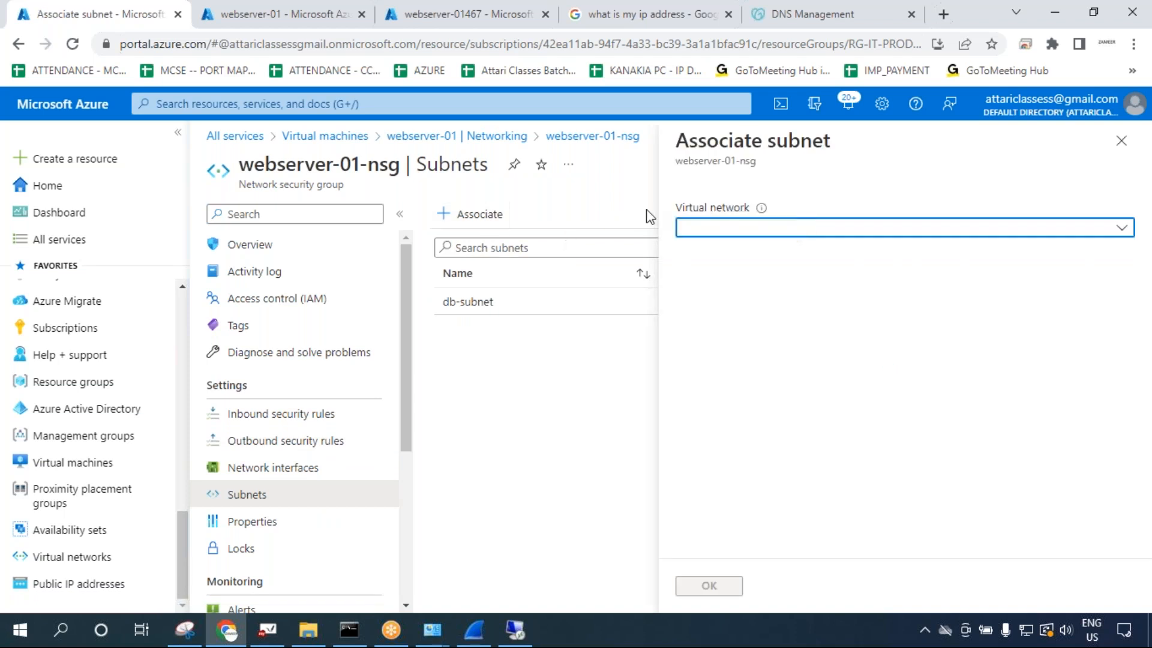
pyautogui.click(694, 227)
pyautogui.click(719, 307)
pyautogui.click(721, 285)
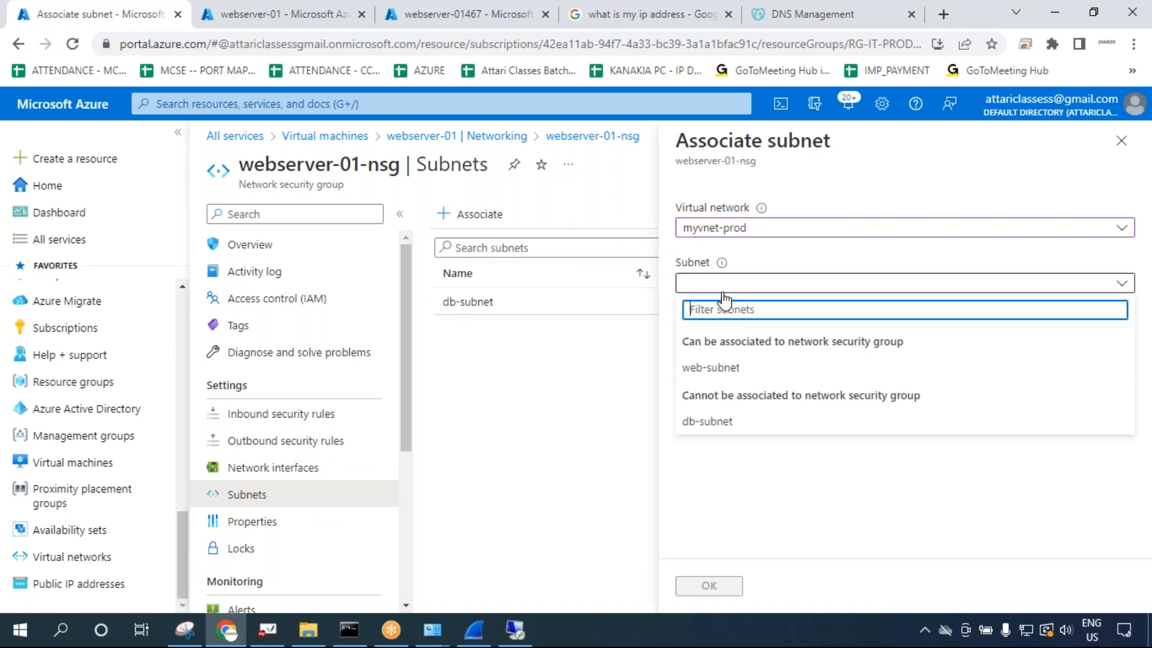
pyautogui.click(889, 70)
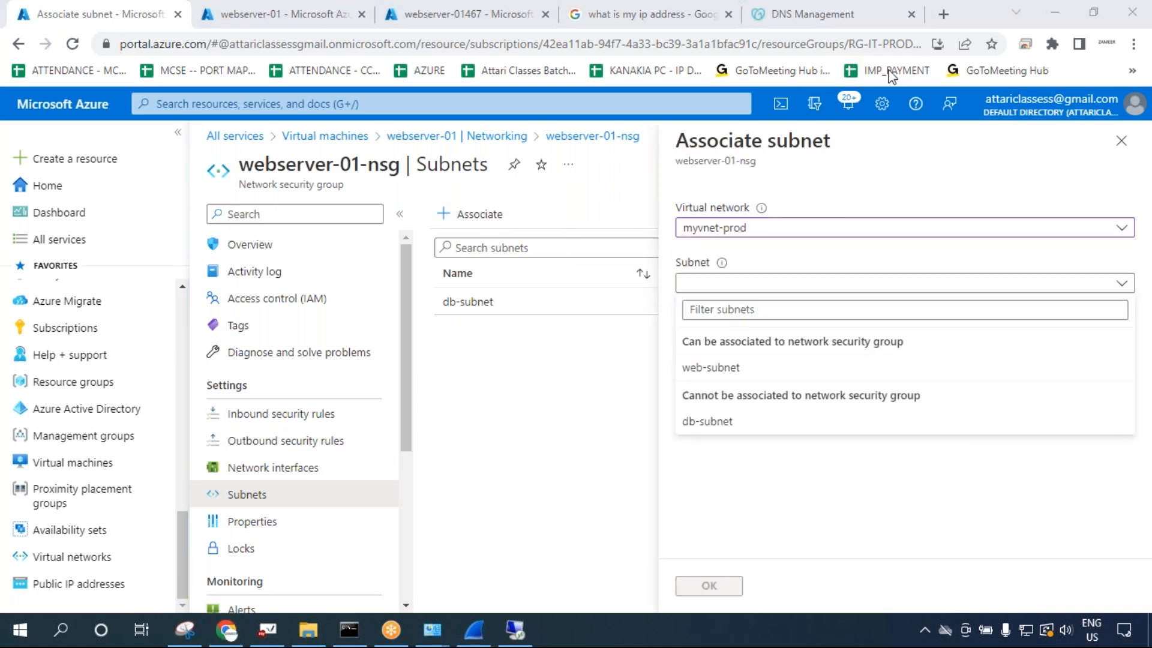
pyautogui.click(1121, 141)
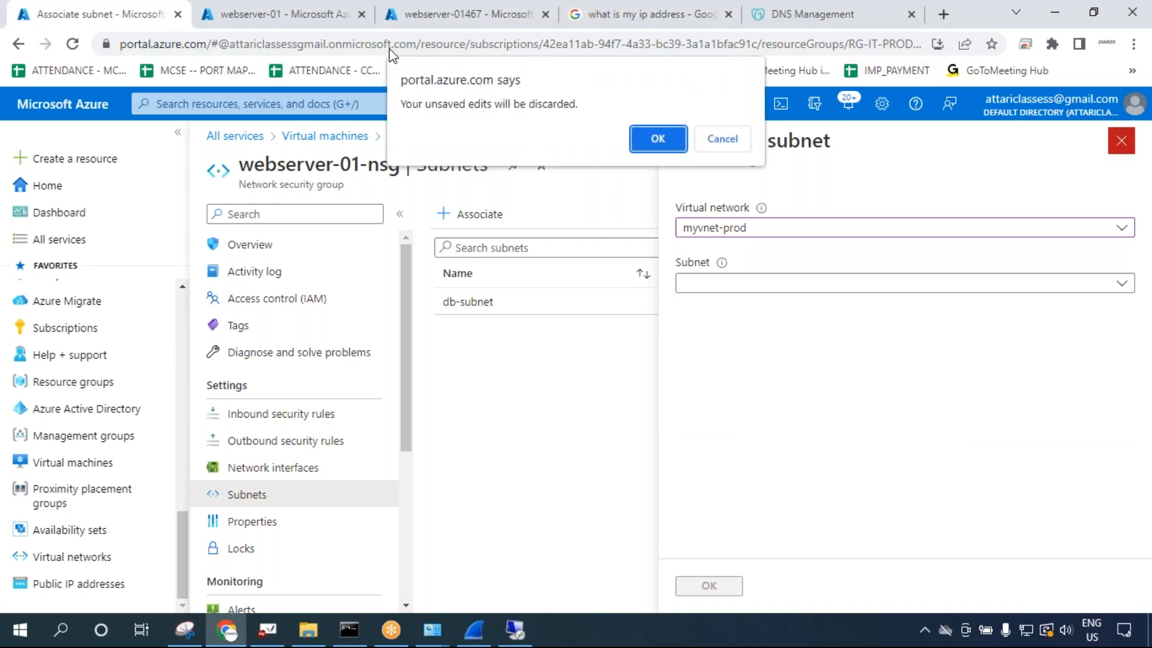
pyautogui.click(660, 149)
pyautogui.click(357, 31)
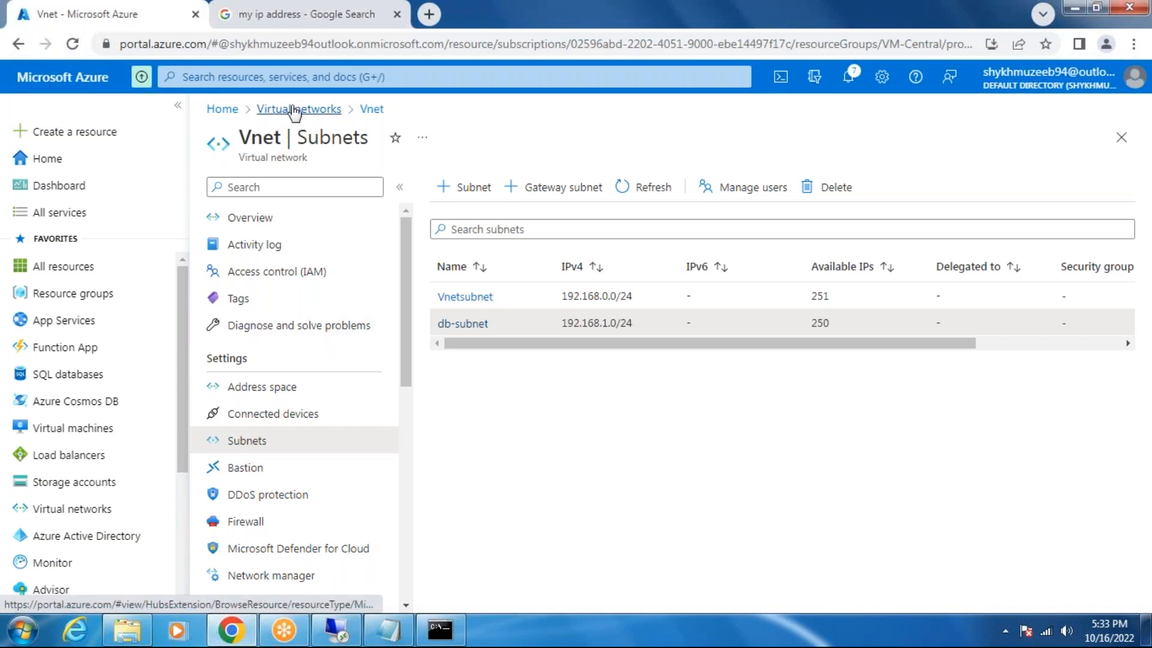
# In the third Azure account, leave the Vnet subnets and examine the Networking page of the Webserver-1 virtual machine.
pyautogui.click(324, 110)
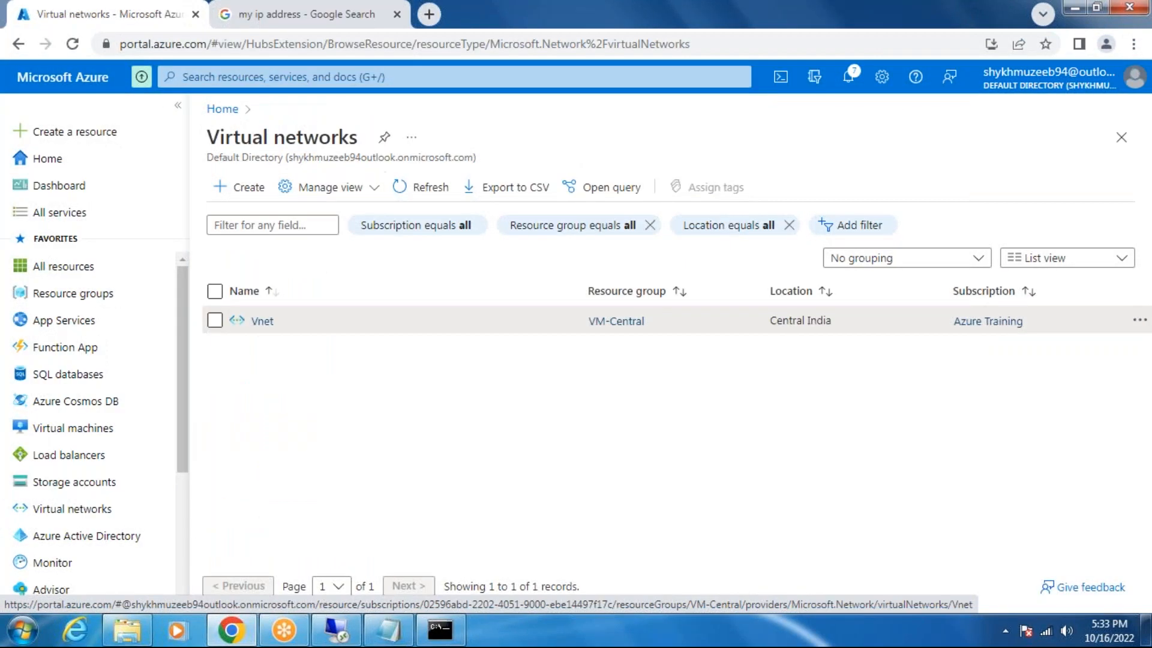
pyautogui.click(75, 429)
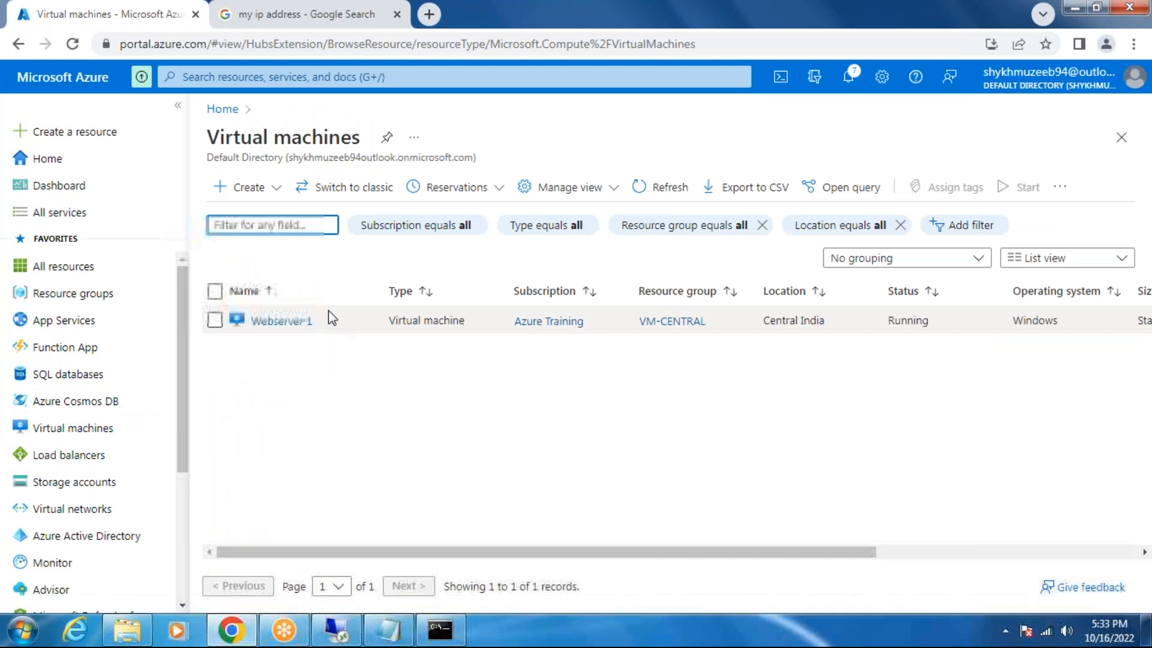
pyautogui.click(288, 323)
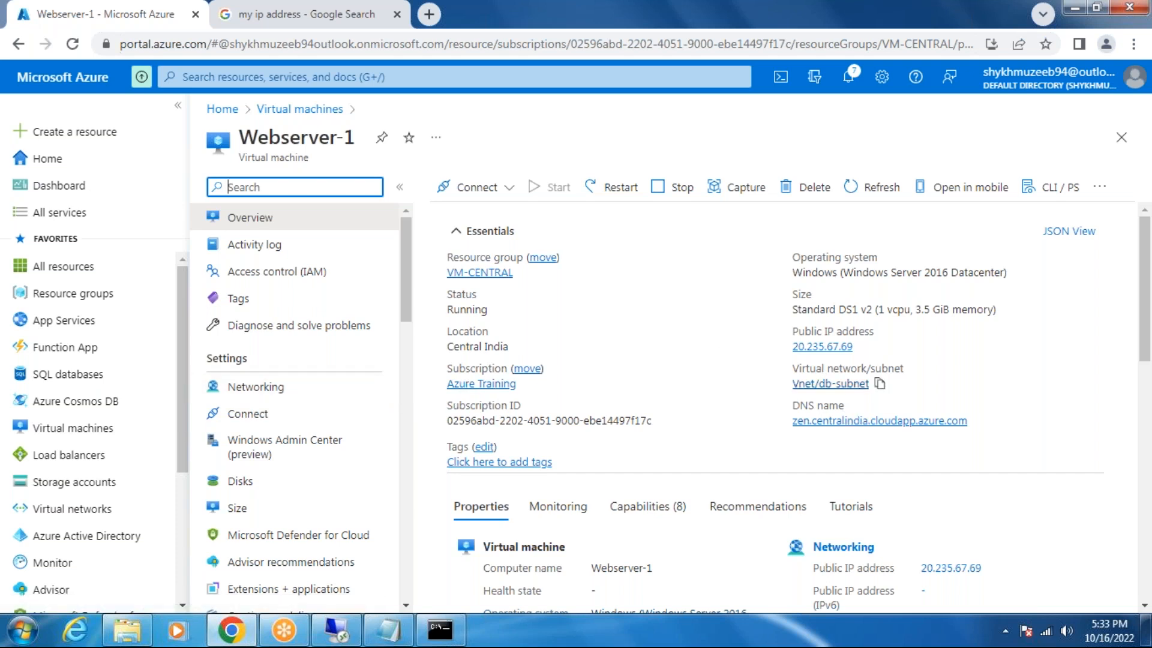
pyautogui.click(303, 388)
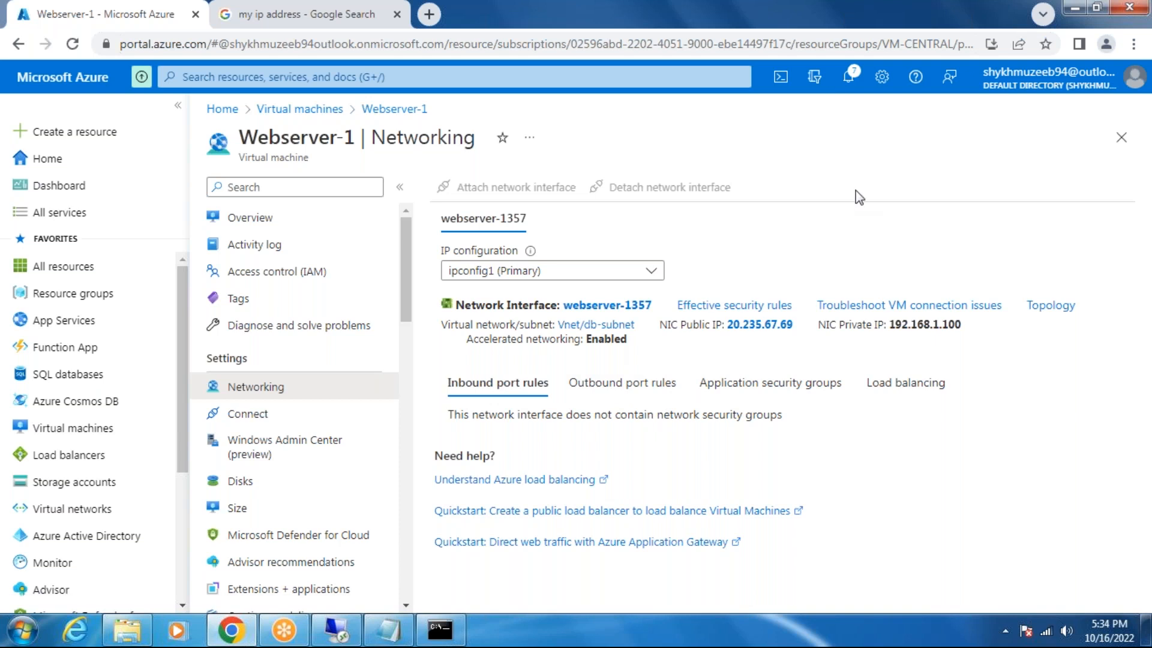
# Find the network security groups by searching all services for "nsg", and check Webserver-1-nsg's network interfaces and subnets.
pyautogui.click(99, 213)
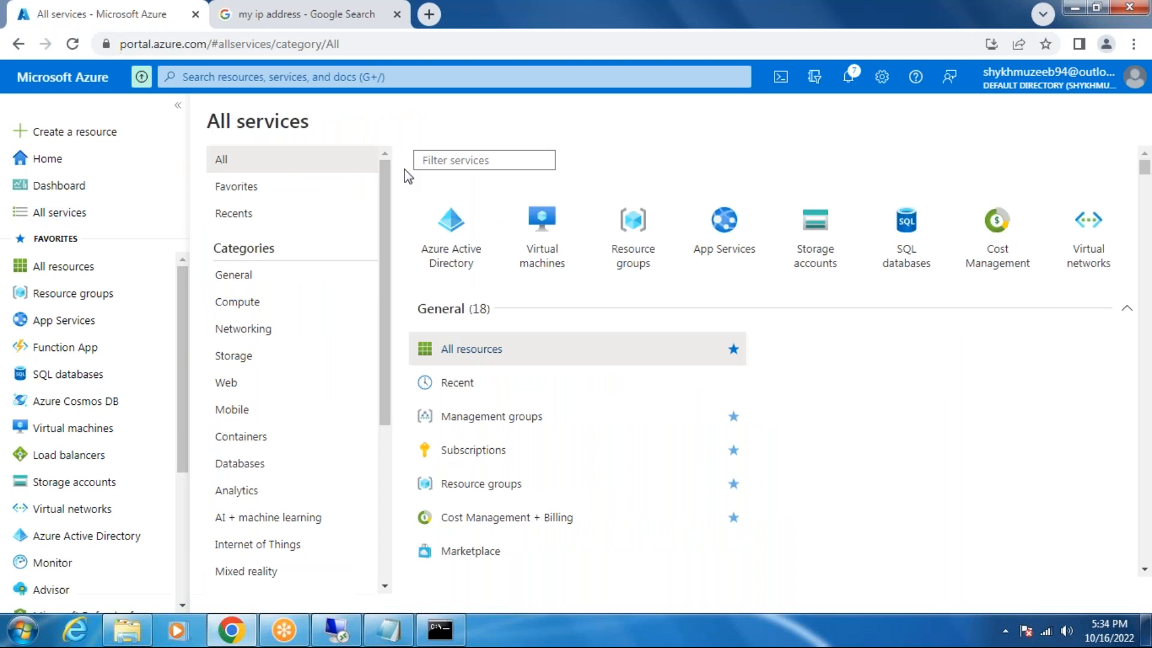
pyautogui.write('nsg')
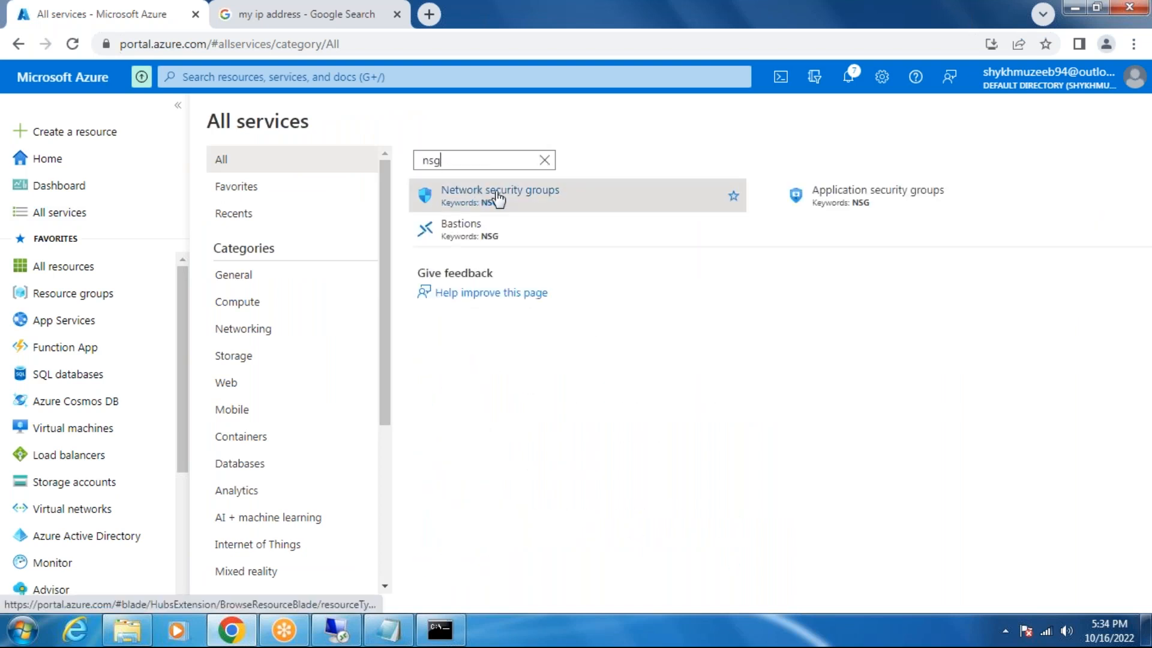
pyautogui.click(498, 199)
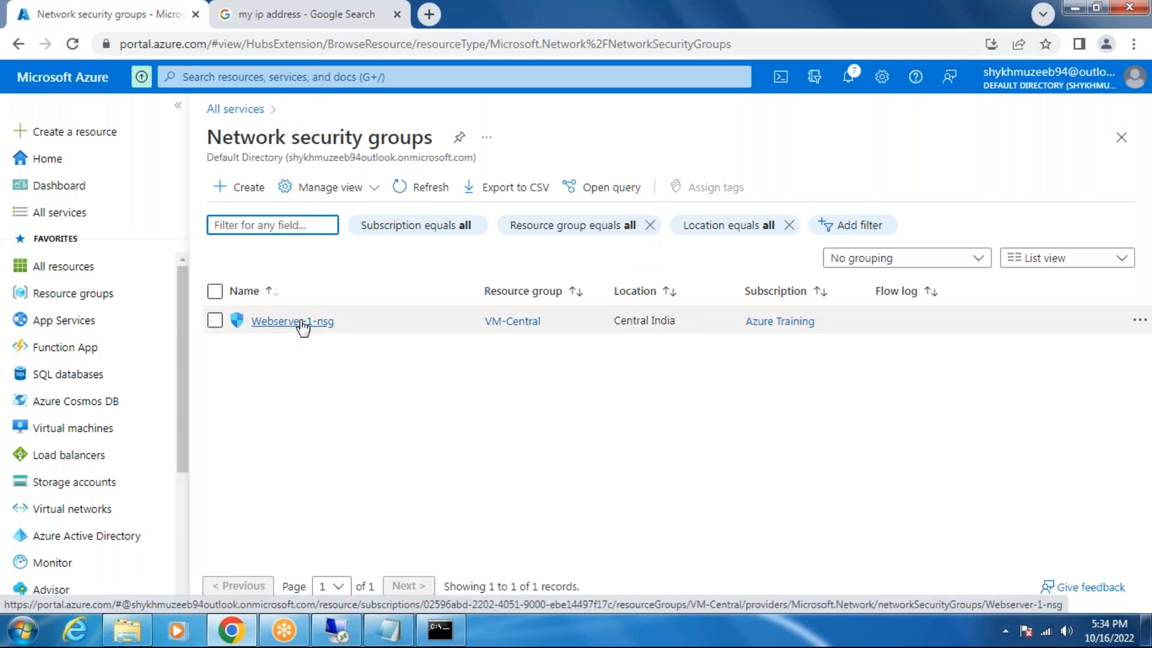
pyautogui.click(302, 322)
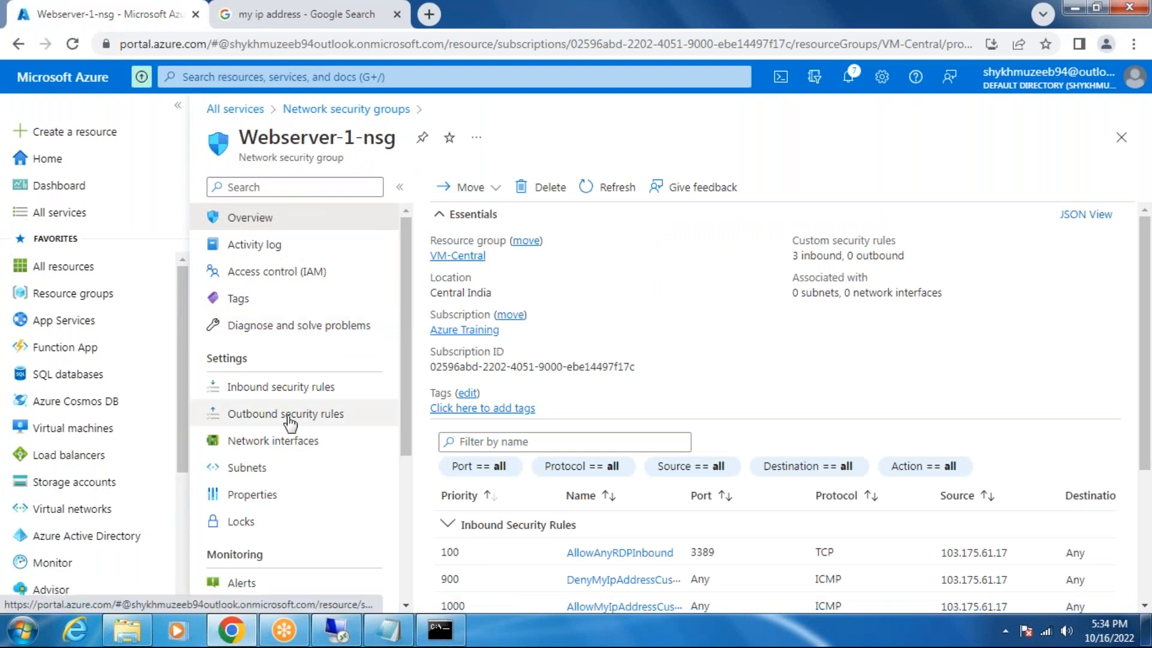
pyautogui.click(256, 445)
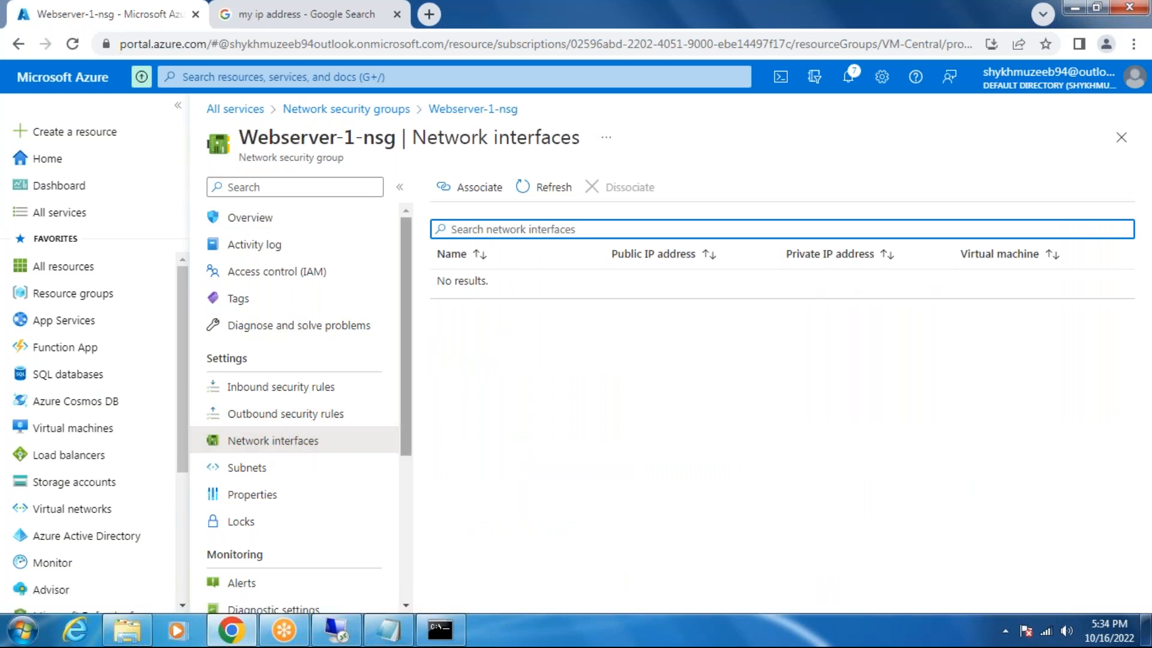
pyautogui.click(314, 466)
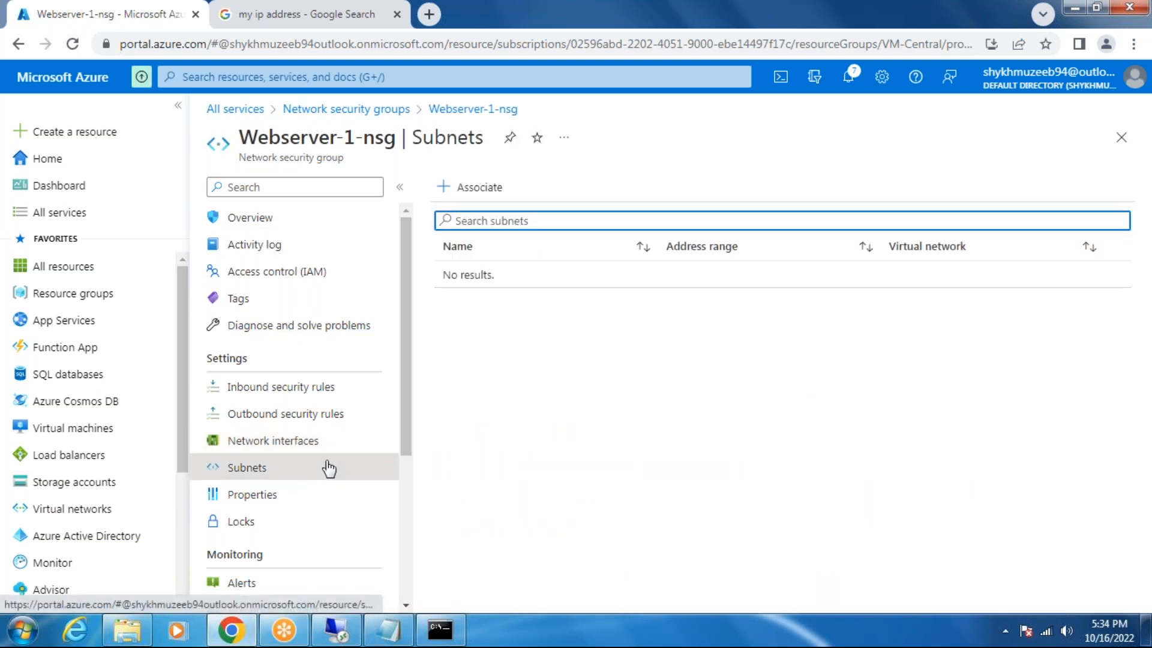
# Associate Webserver-1-nsg with db-subnet in the Vnet virtual network.
pyautogui.click(472, 189)
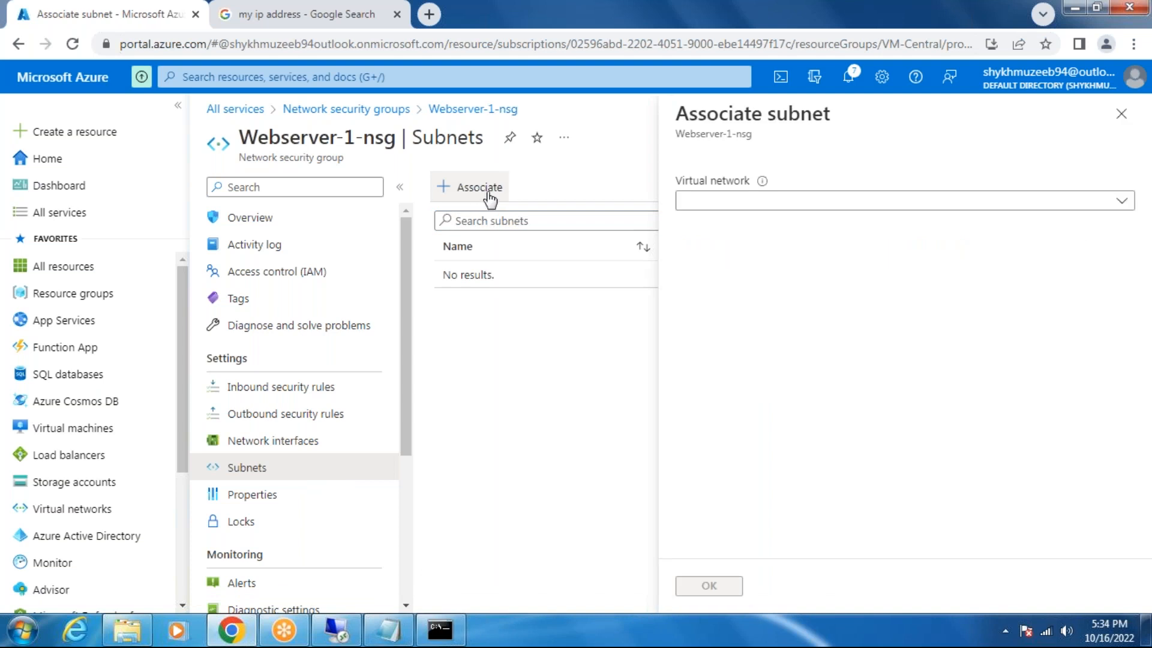
pyautogui.click(780, 202)
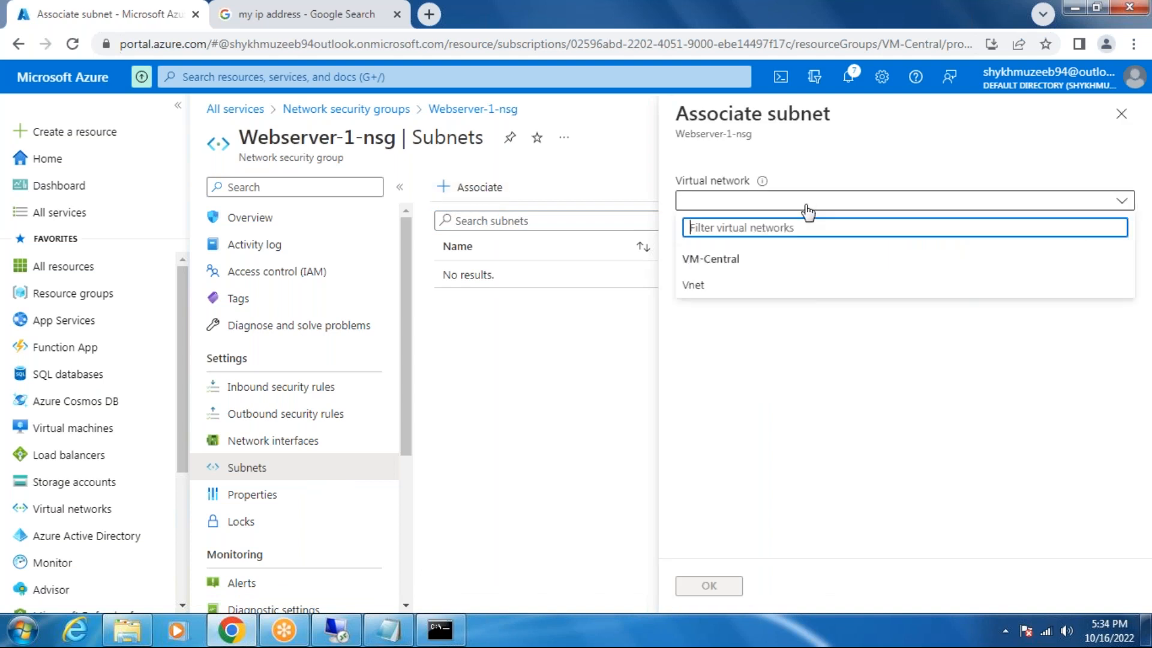
pyautogui.click(726, 285)
pyautogui.click(832, 261)
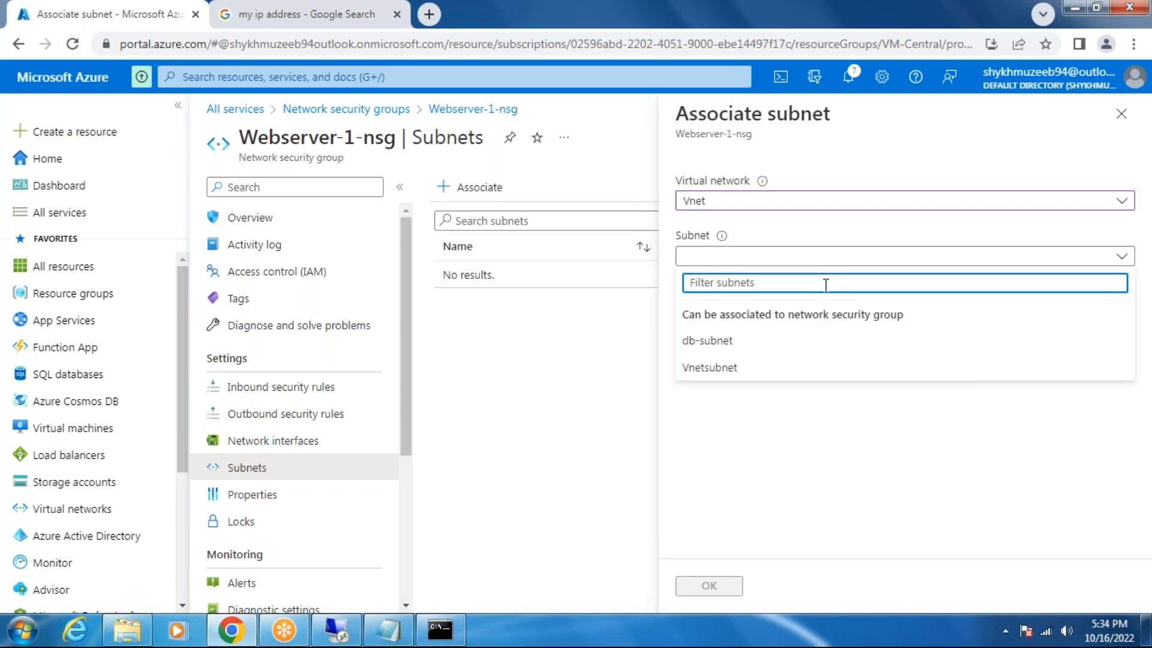
pyautogui.click(756, 348)
pyautogui.click(714, 585)
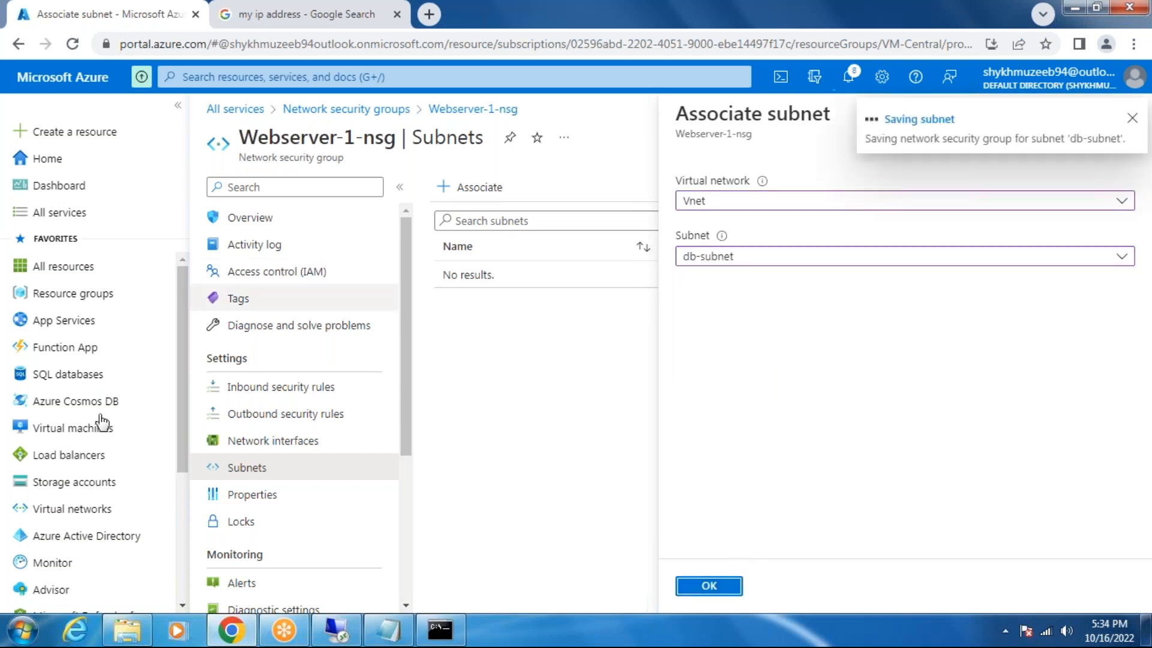
# Open the Webserver-1 virtual machine again and check the security group on its Networking page.
pyautogui.click(78, 429)
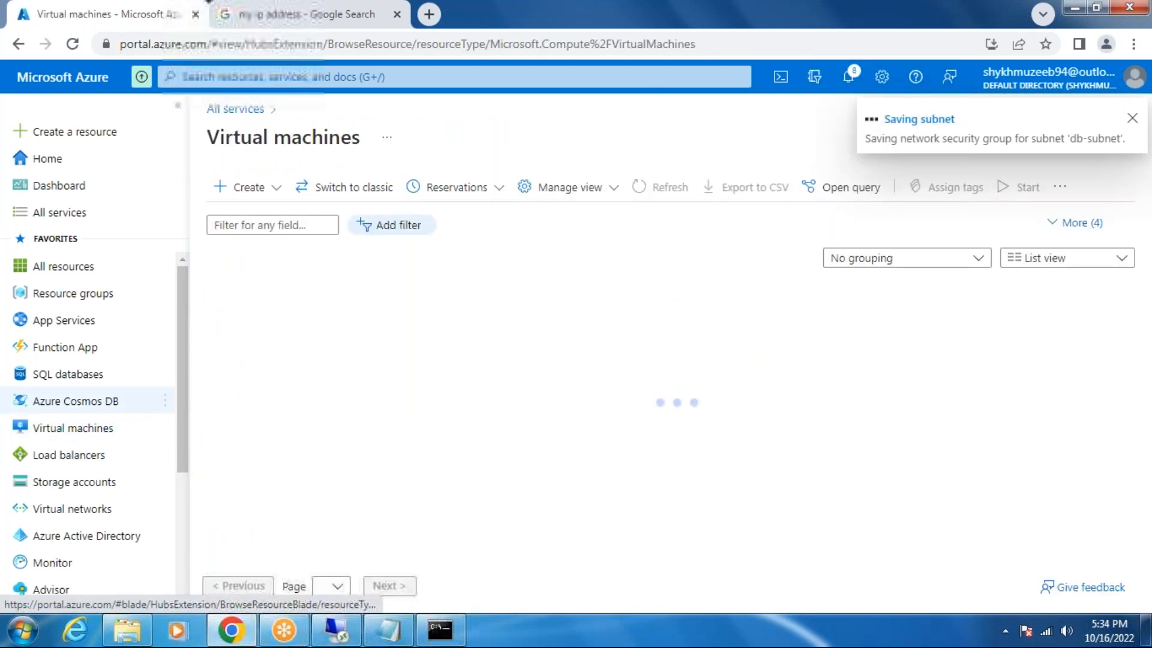
pyautogui.click(282, 321)
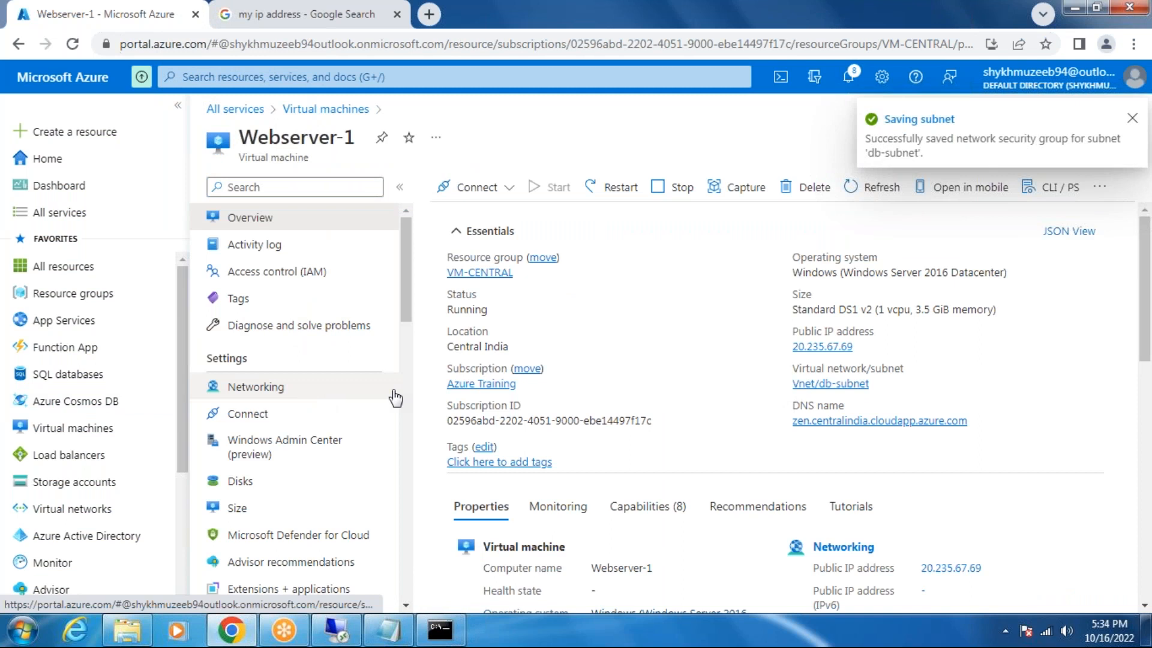
pyautogui.click(376, 396)
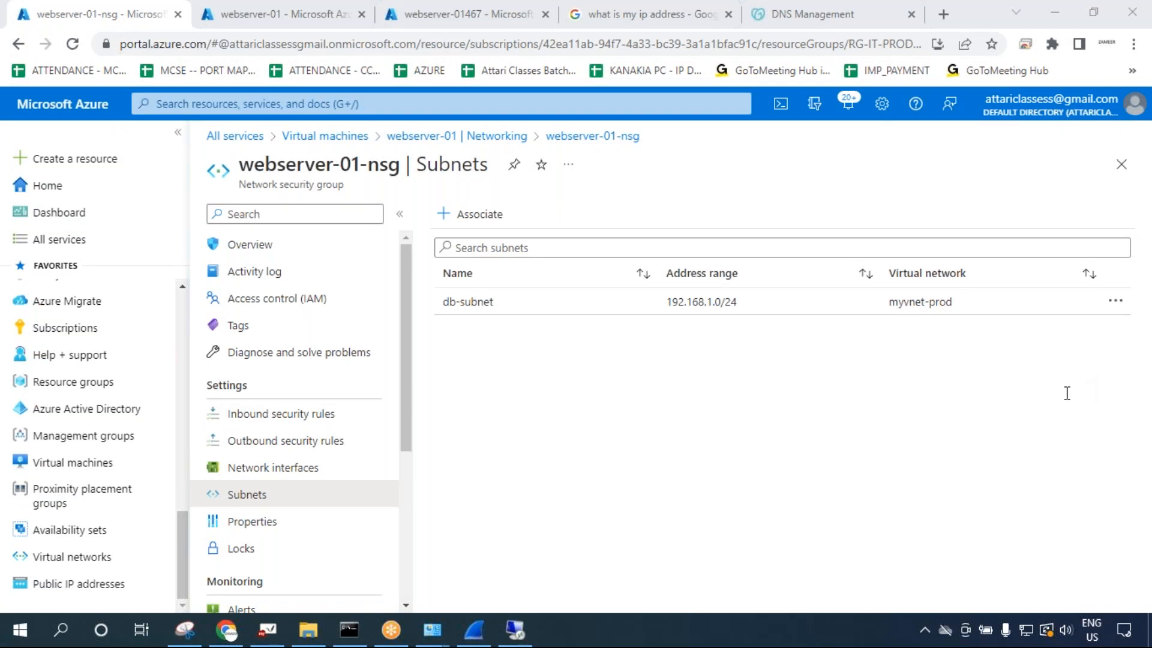
# Switch to the whiteboard and write "application security group" in red below the Web NSG label.
pyautogui.click(267, 630)
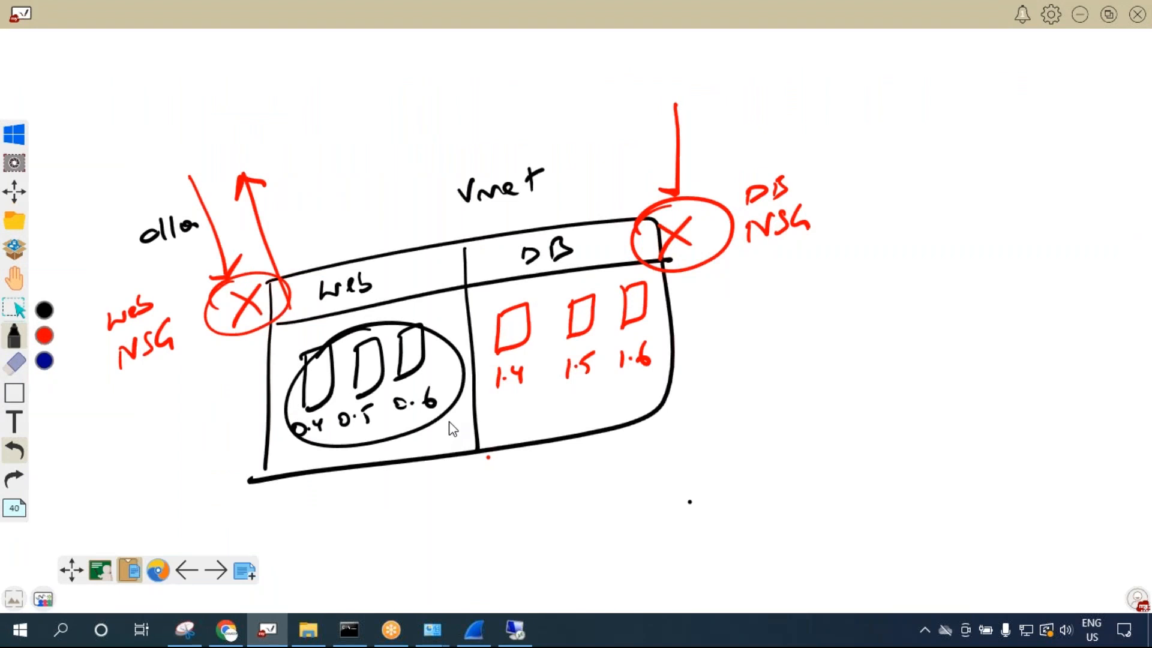
pyautogui.click(48, 336)
pyautogui.moveTo(114, 483)
pyautogui.mouseDown()
pyautogui.moveTo(119, 496)
pyautogui.moveTo(207, 471)
pyautogui.mouseUp()
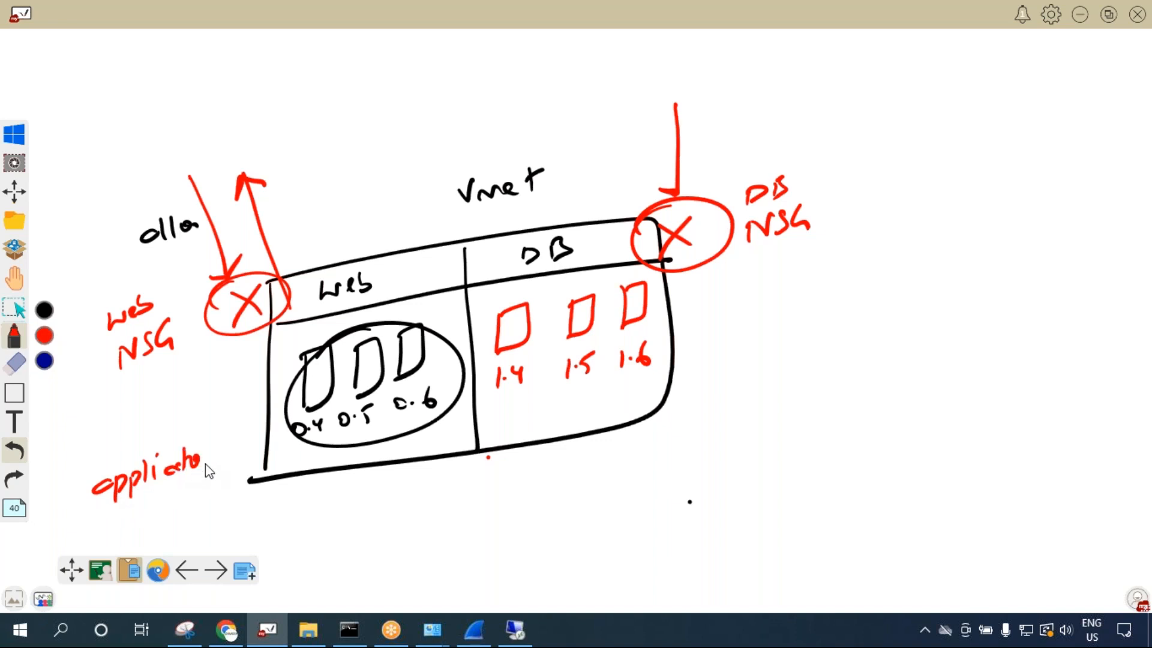
pyautogui.moveTo(134, 520)
pyautogui.mouseDown()
pyautogui.moveTo(163, 504)
pyautogui.moveTo(245, 501)
pyautogui.mouseUp()
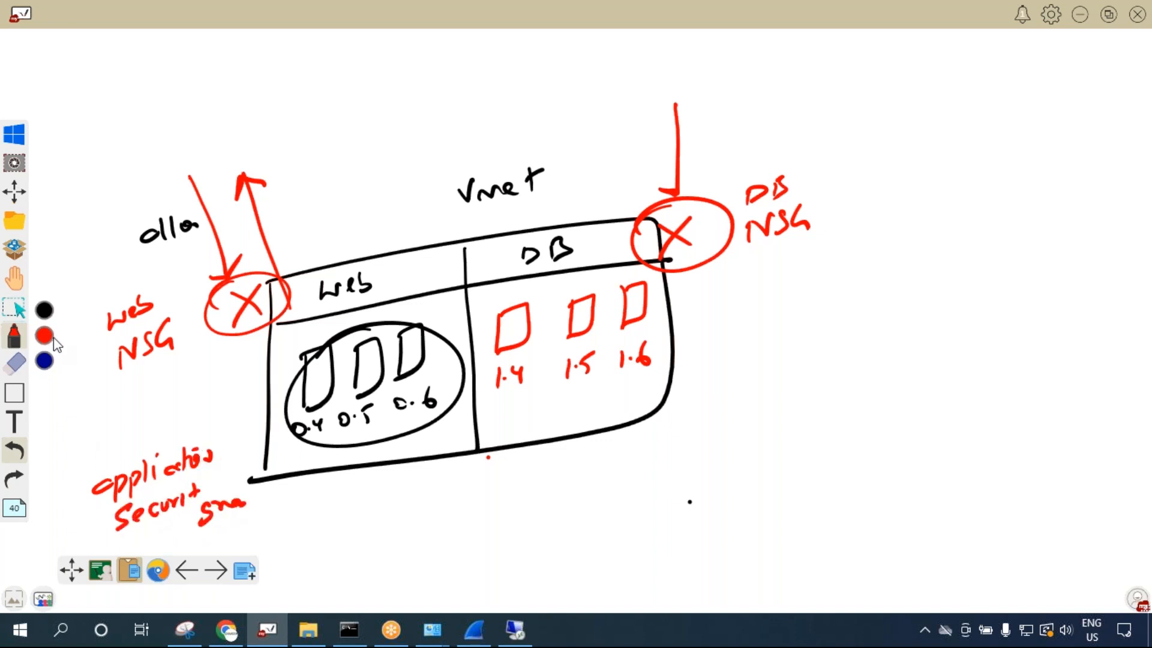
# Erase "allo" beside the Web NSG's incoming arrow and write "RDP" there in red.
pyautogui.click(16, 362)
pyautogui.moveTo(187, 232); pyautogui.dragTo(182, 227)
pyautogui.click(16, 334)
pyautogui.moveTo(111, 243); pyautogui.dragTo(137, 240)
pyautogui.moveTo(152, 229); pyautogui.dragTo(154, 215)
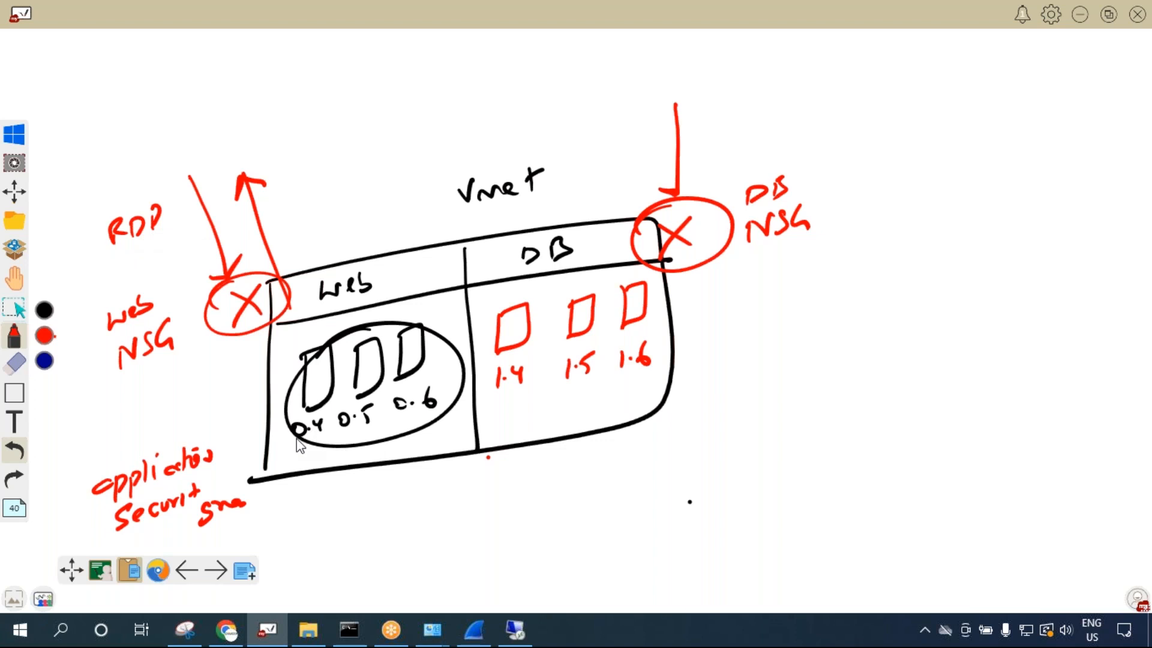
# Erase the circled Web subnet machines and redraw three red ones labelled 0.4, 0.5 and 0.6.
pyautogui.click(16, 363)
pyautogui.moveTo(326, 360)
pyautogui.mouseDown()
pyautogui.moveTo(316, 416)
pyautogui.moveTo(380, 432)
pyautogui.moveTo(335, 387)
pyautogui.moveTo(408, 357)
pyautogui.moveTo(391, 406)
pyautogui.mouseUp()
pyautogui.click(20, 341)
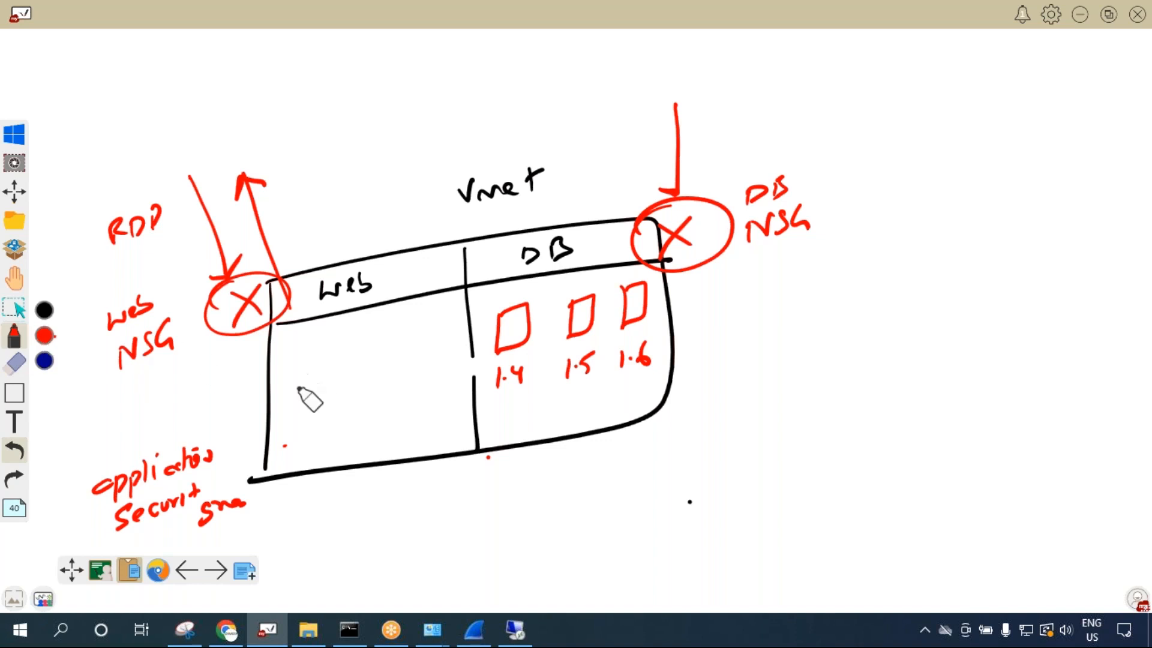
pyautogui.moveTo(293, 356); pyautogui.dragTo(296, 400)
pyautogui.moveTo(290, 428); pyautogui.dragTo(327, 426)
pyautogui.click(305, 424)
pyautogui.moveTo(367, 375)
pyautogui.mouseDown()
pyautogui.moveTo(369, 410)
pyautogui.moveTo(397, 391)
pyautogui.moveTo(390, 421)
pyautogui.mouseUp()
pyautogui.click(380, 402)
pyautogui.moveTo(385, 380)
pyautogui.mouseDown()
pyautogui.moveTo(403, 373)
pyautogui.moveTo(433, 388)
pyautogui.mouseUp()
pyautogui.moveTo(460, 358); pyautogui.dragTo(457, 384)
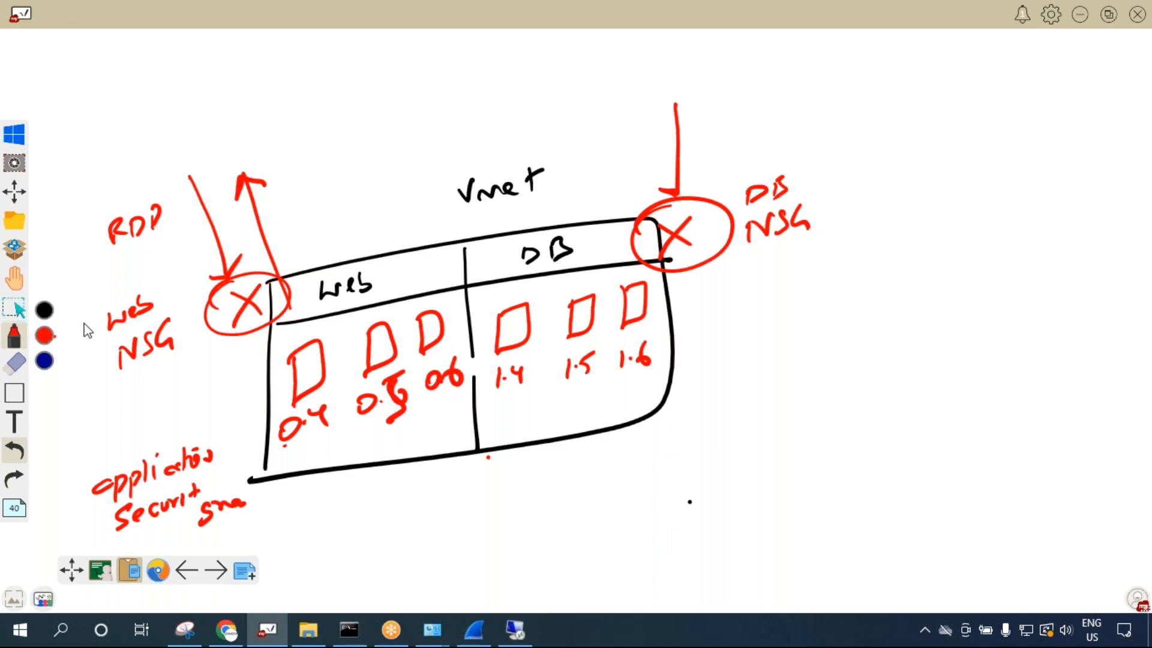
# Circle machines 0.4 and 0.5 in red, draw an arrow to them from "application security group", and circle that label.
pyautogui.moveTo(320, 463)
pyautogui.mouseDown()
pyautogui.moveTo(287, 336)
pyautogui.moveTo(291, 459)
pyautogui.mouseUp()
pyautogui.moveTo(211, 480)
pyautogui.mouseDown()
pyautogui.moveTo(255, 459)
pyautogui.moveTo(243, 485)
pyautogui.mouseUp()
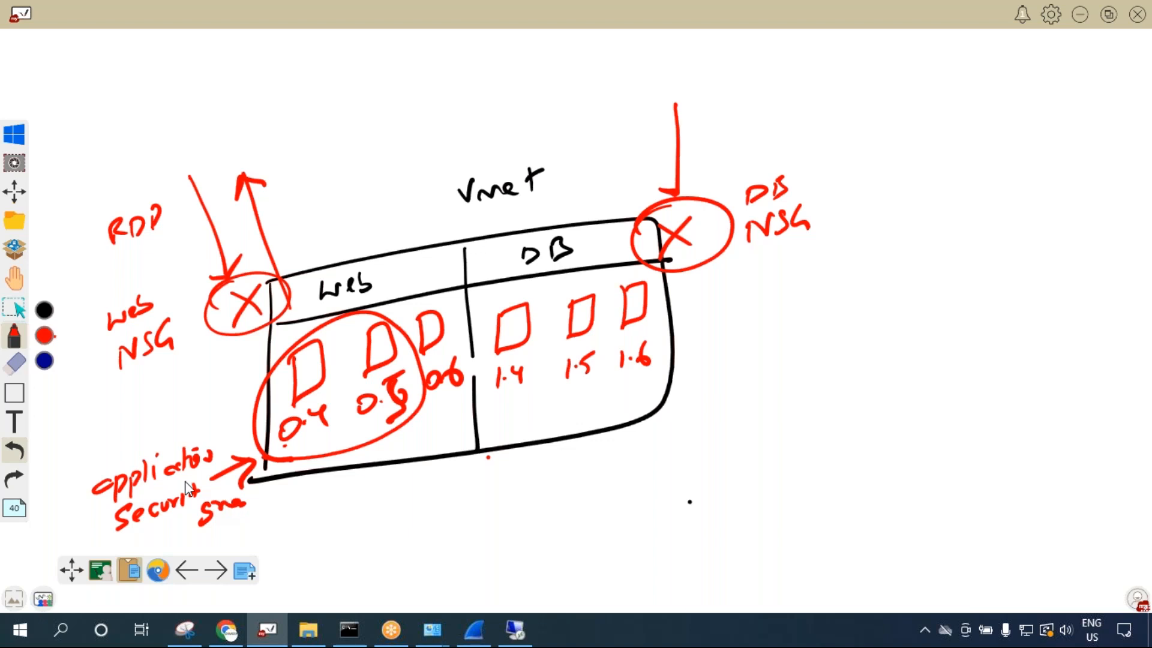
pyautogui.moveTo(166, 438)
pyautogui.mouseDown()
pyautogui.moveTo(255, 535)
pyautogui.moveTo(117, 471)
pyautogui.mouseUp()
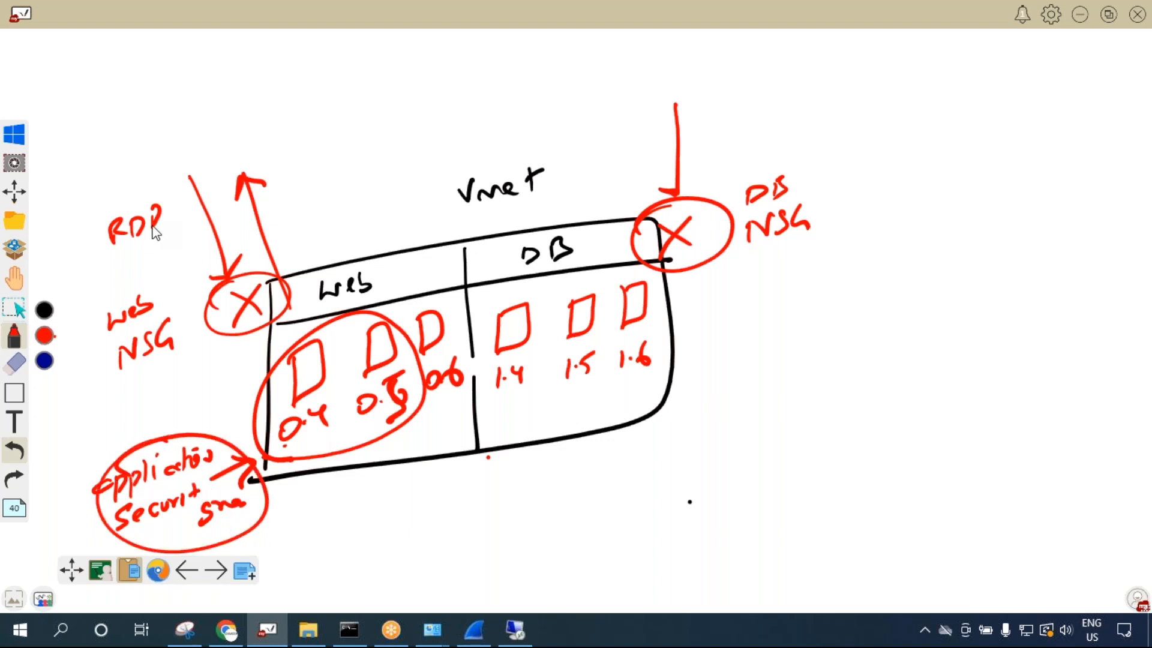
# Switch to the Azure portal and view the inbound security rules of webserver-01-nsg.
pyautogui.click(226, 629)
pyautogui.moveTo(113, 469)
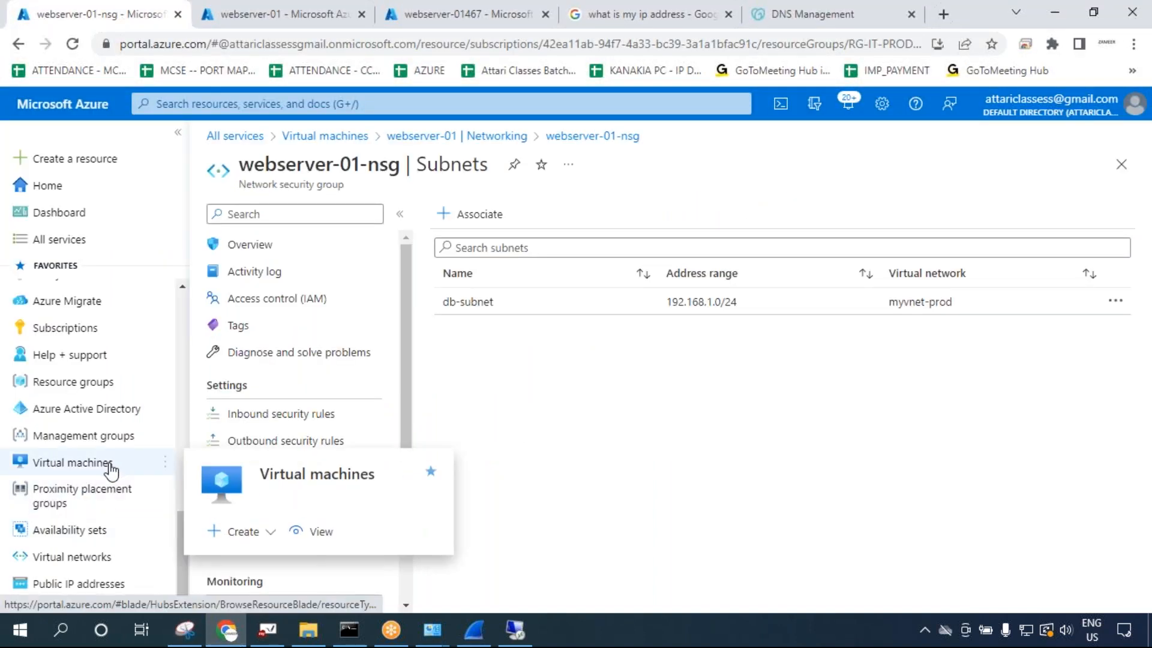
pyautogui.click(228, 630)
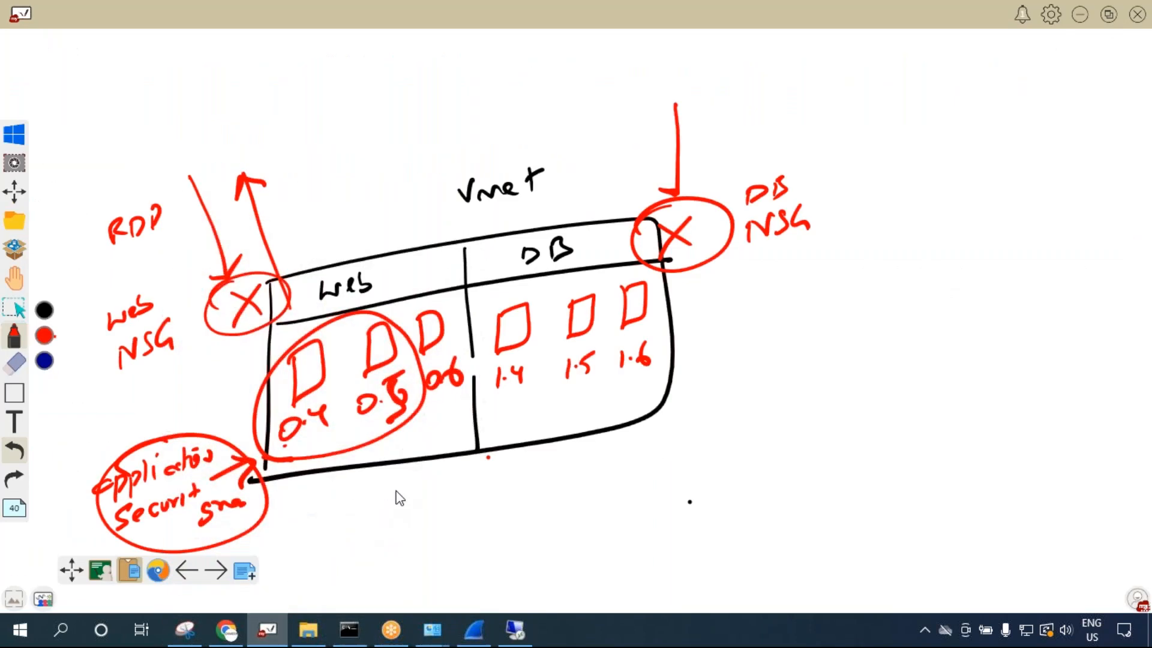
pyautogui.click(238, 636)
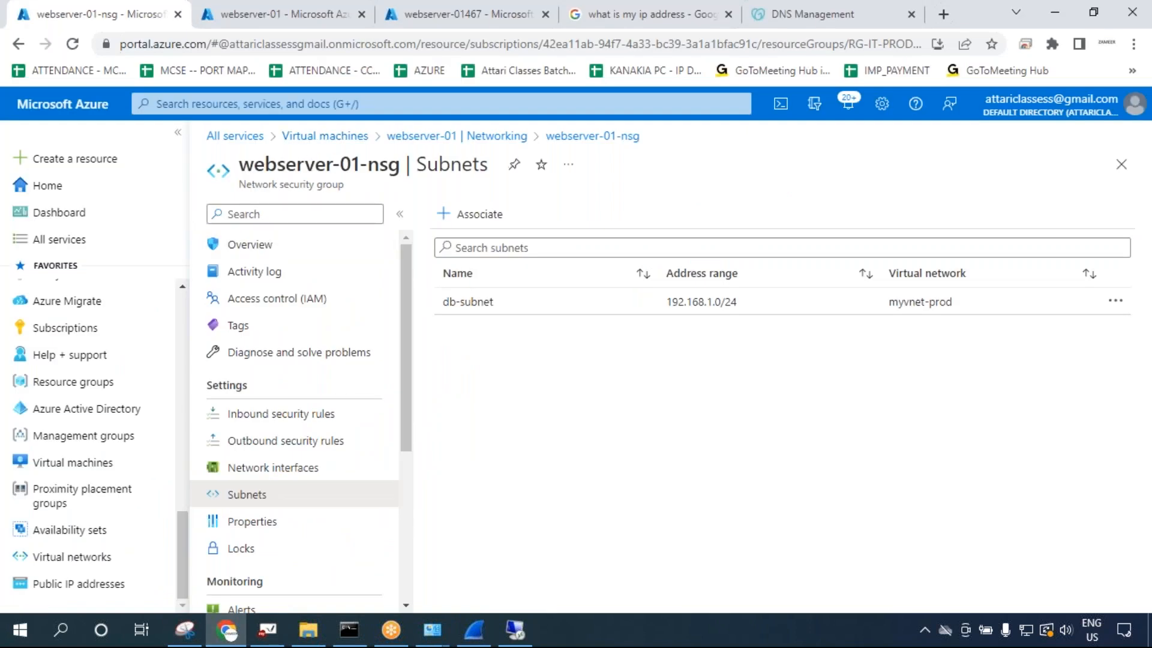
pyautogui.click(347, 417)
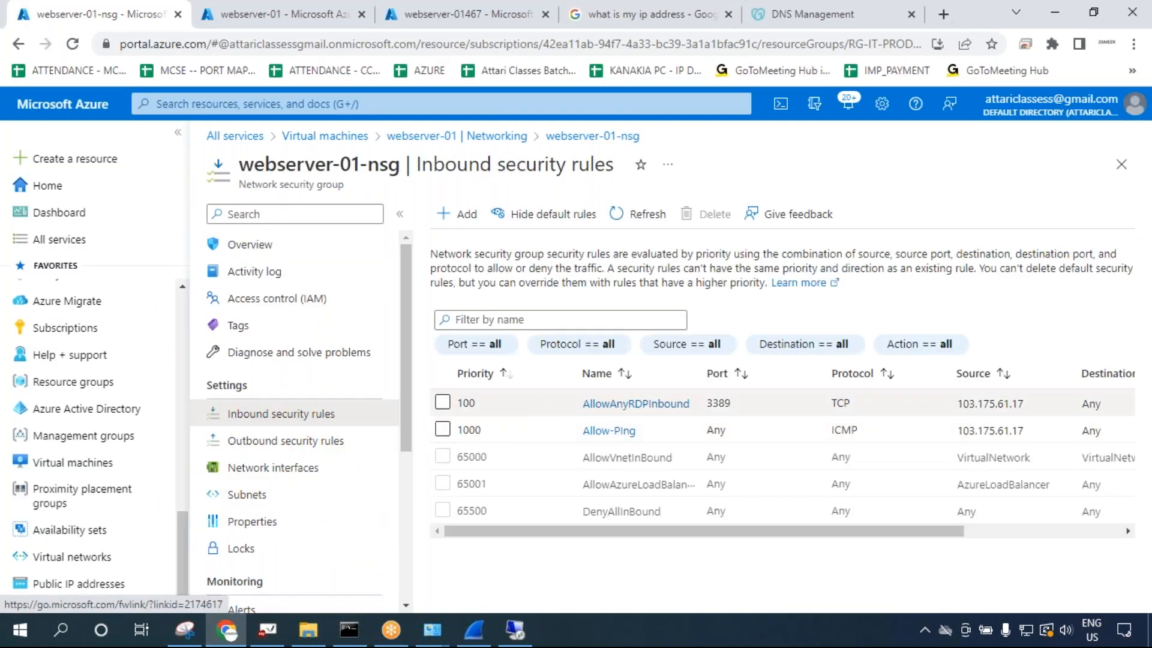
# Filter all services for "application" and add Application groups and Application security groups to the favorites.
pyautogui.click(118, 240)
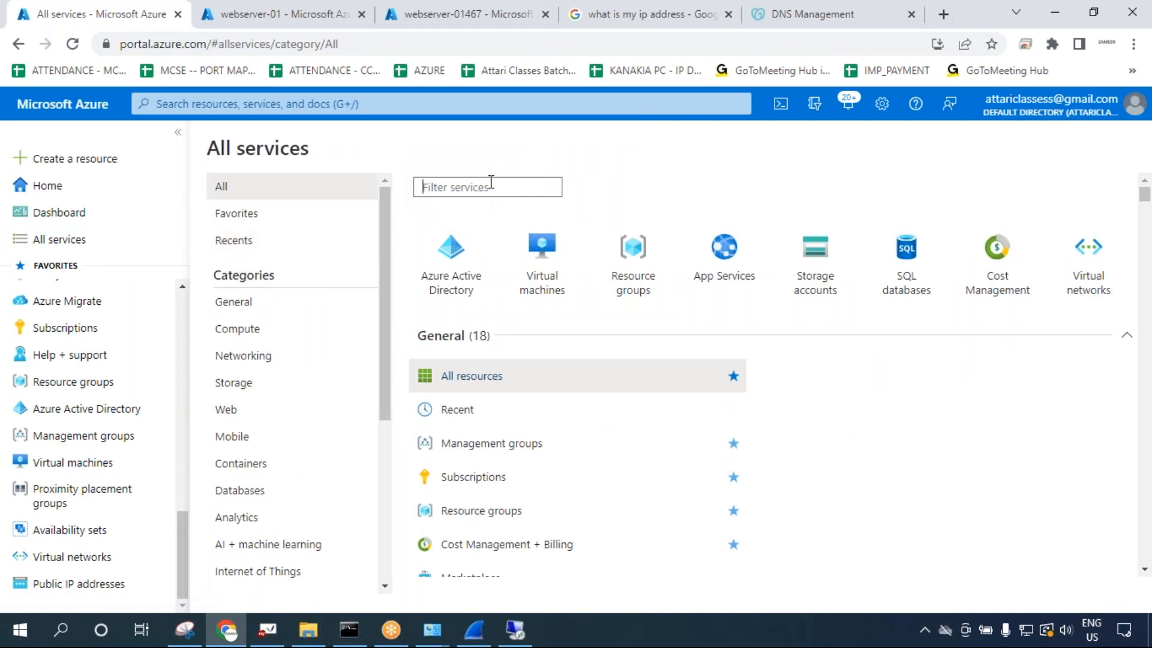
pyautogui.write('a')
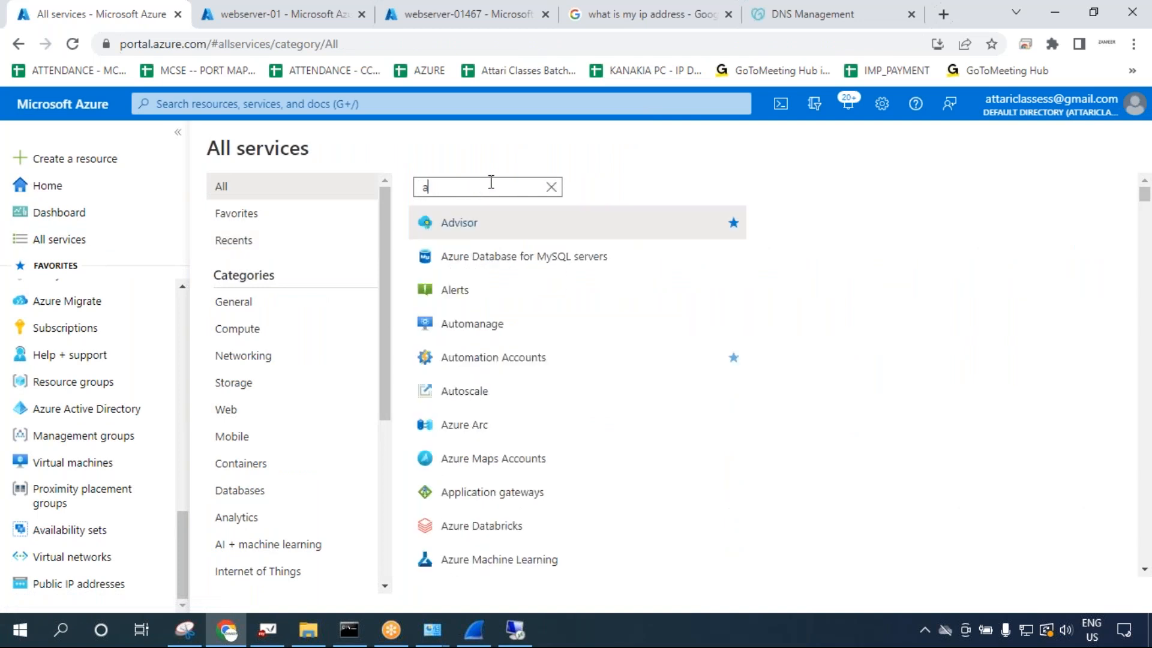
pyautogui.write('pplication')
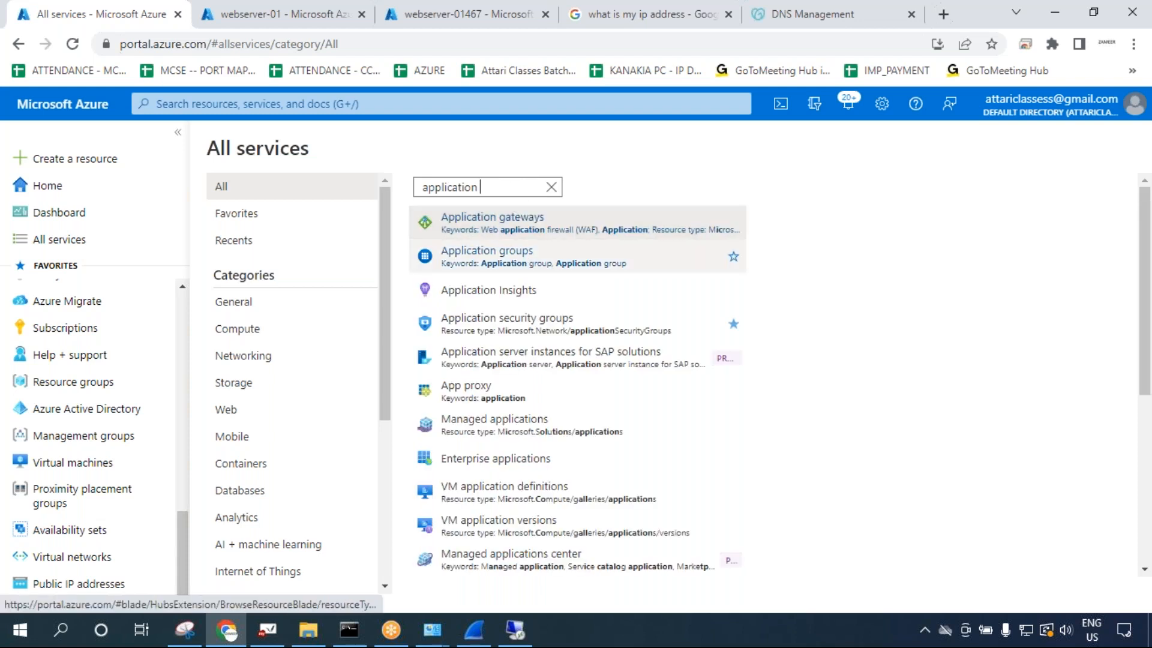
pyautogui.click(853, 66)
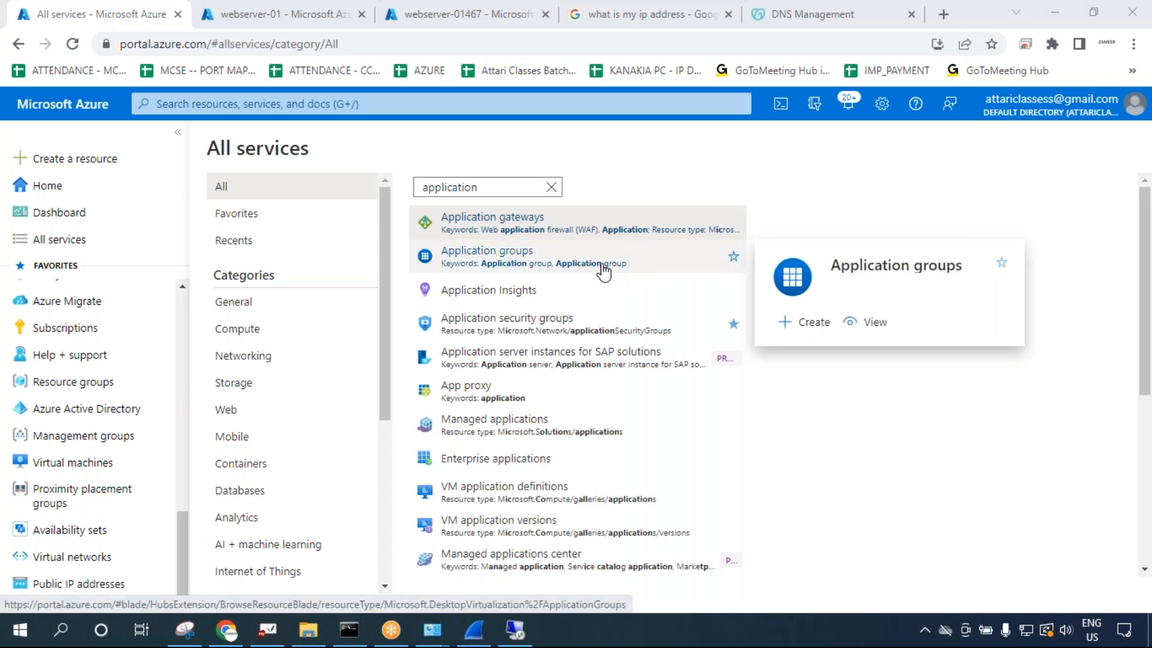
pyautogui.click(1001, 263)
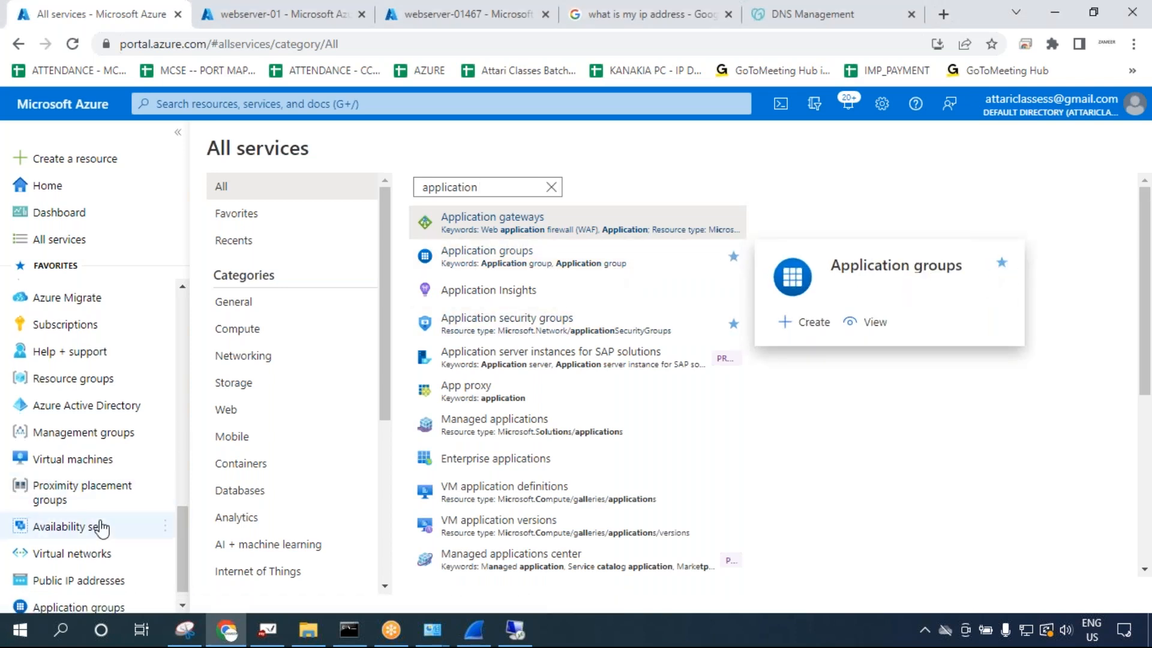
pyautogui.scroll(-1, 78, 566)
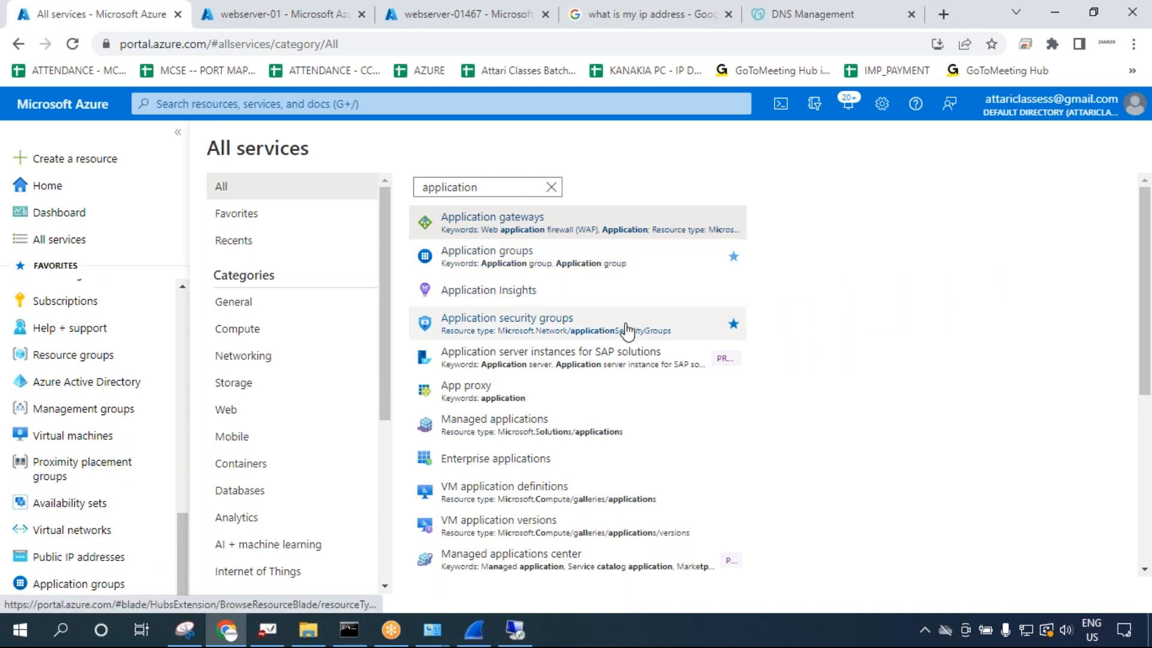
pyautogui.moveTo(641, 330)
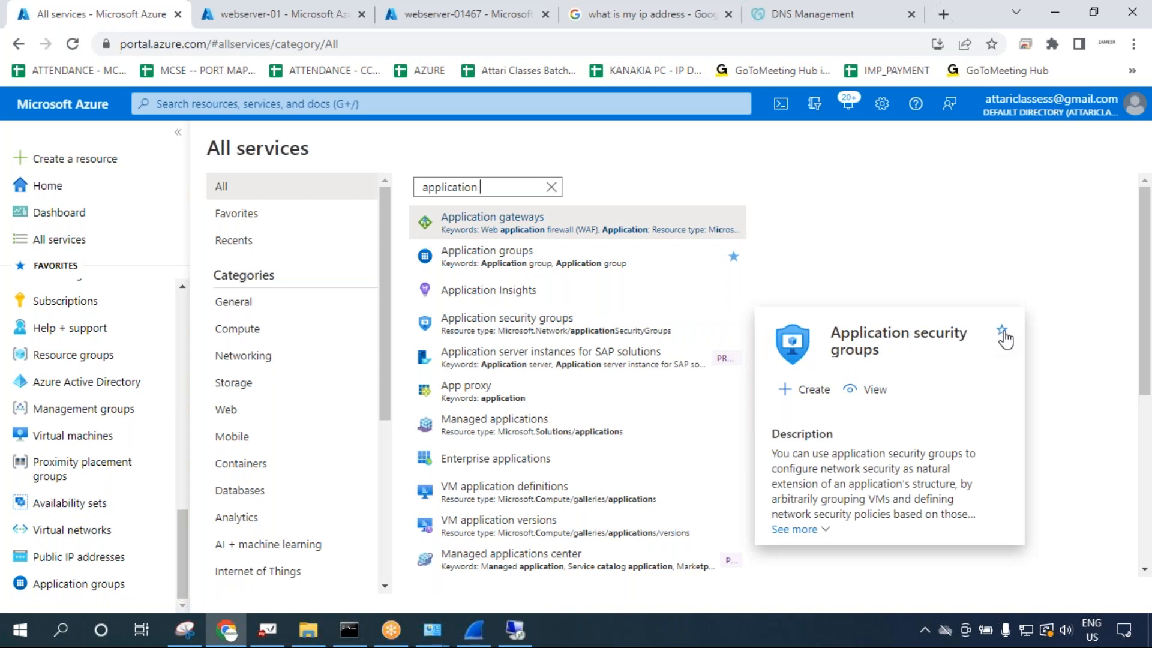
pyautogui.click(1002, 331)
# Compare the Application groups page with the Application security groups page from the favorites.
pyautogui.click(75, 543)
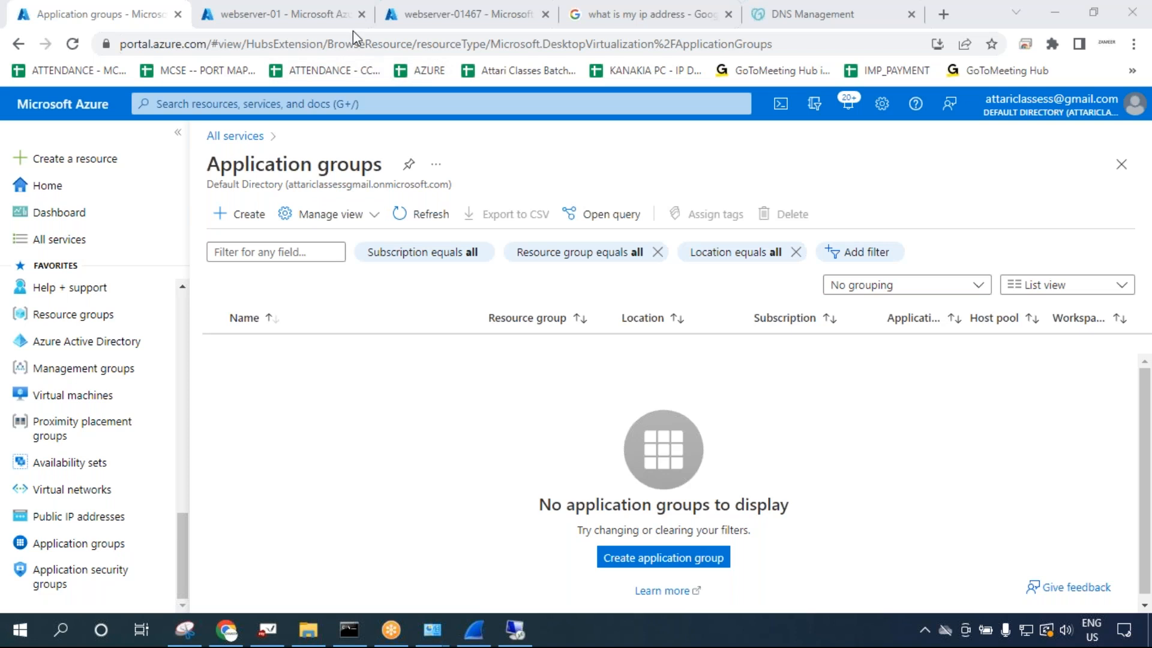
pyautogui.click(111, 588)
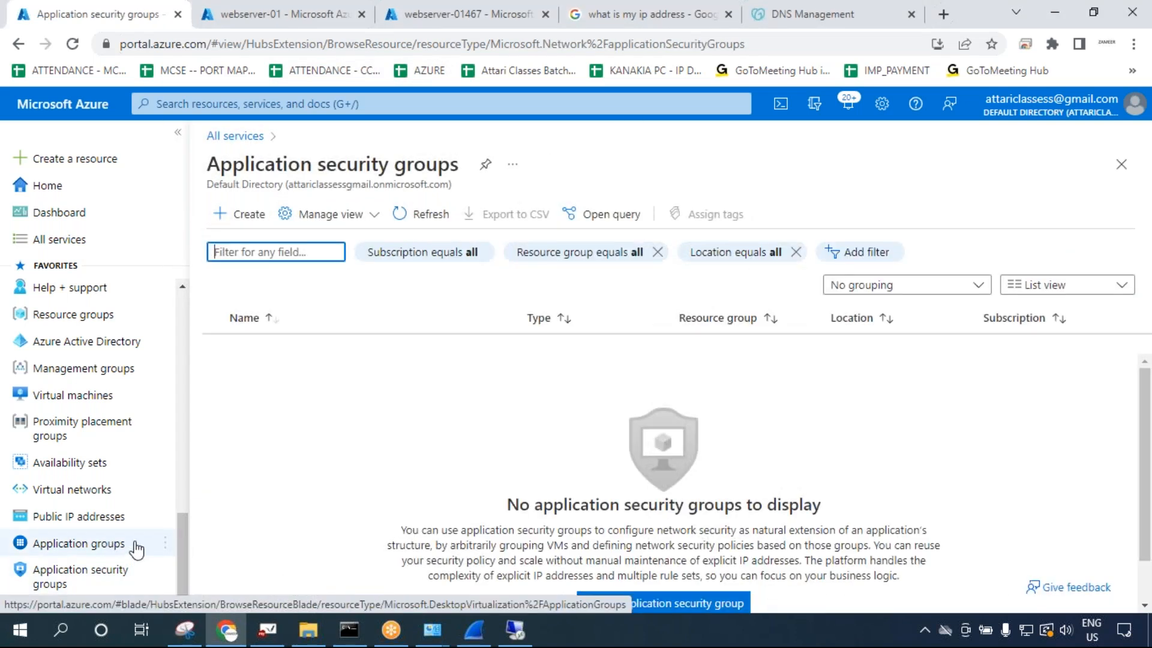
pyautogui.rightClick(137, 548)
pyautogui.click(140, 549)
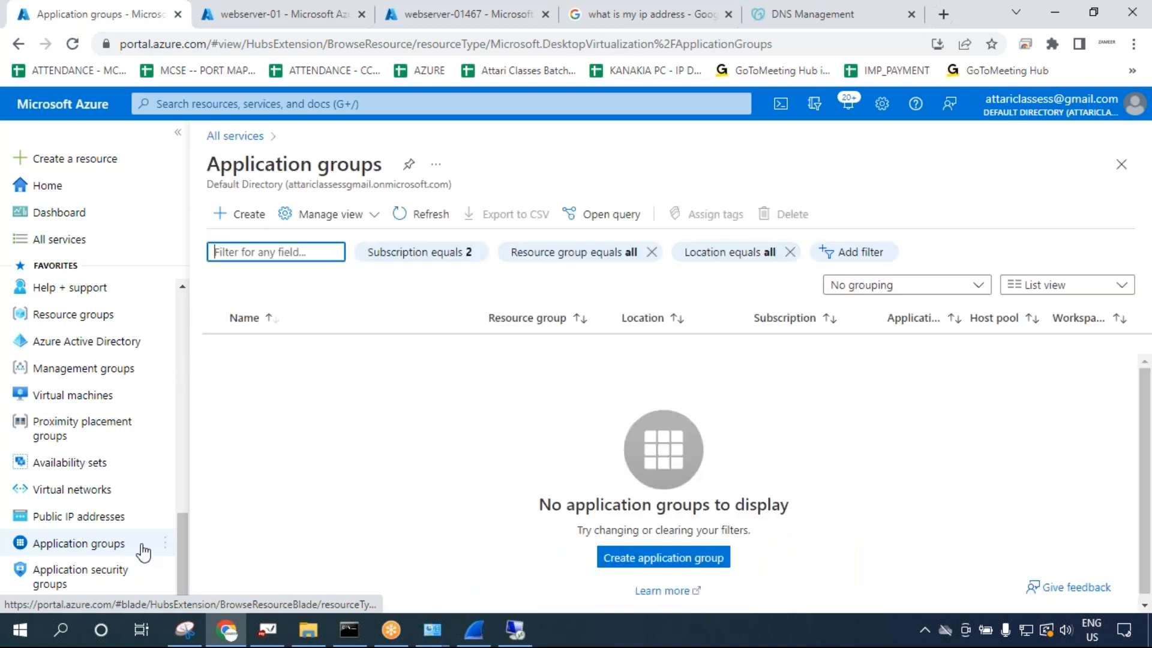
pyautogui.click(137, 572)
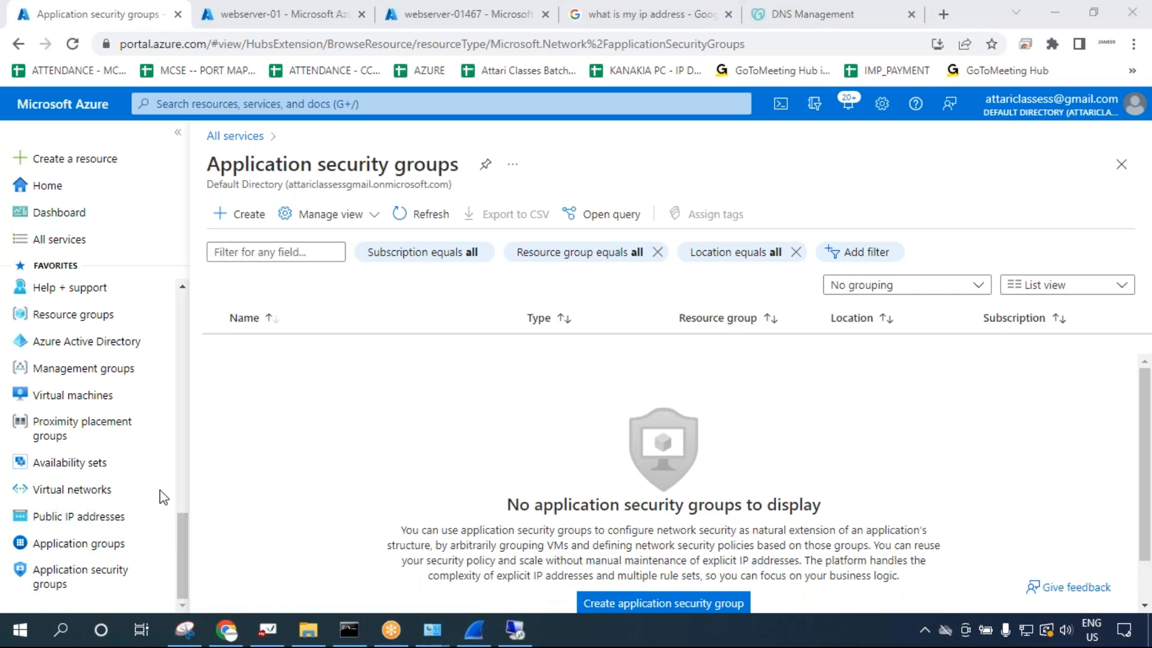
# Remove Application groups from the favorites and start a new application security group.
pyautogui.moveTo(108, 543)
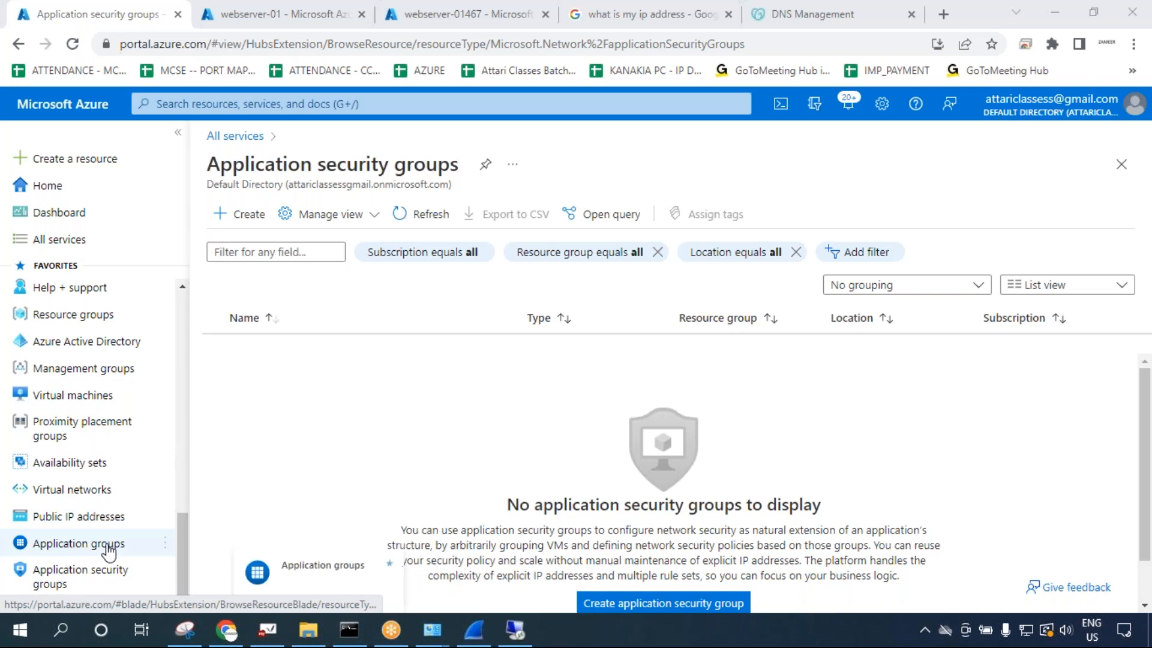
pyautogui.click(84, 582)
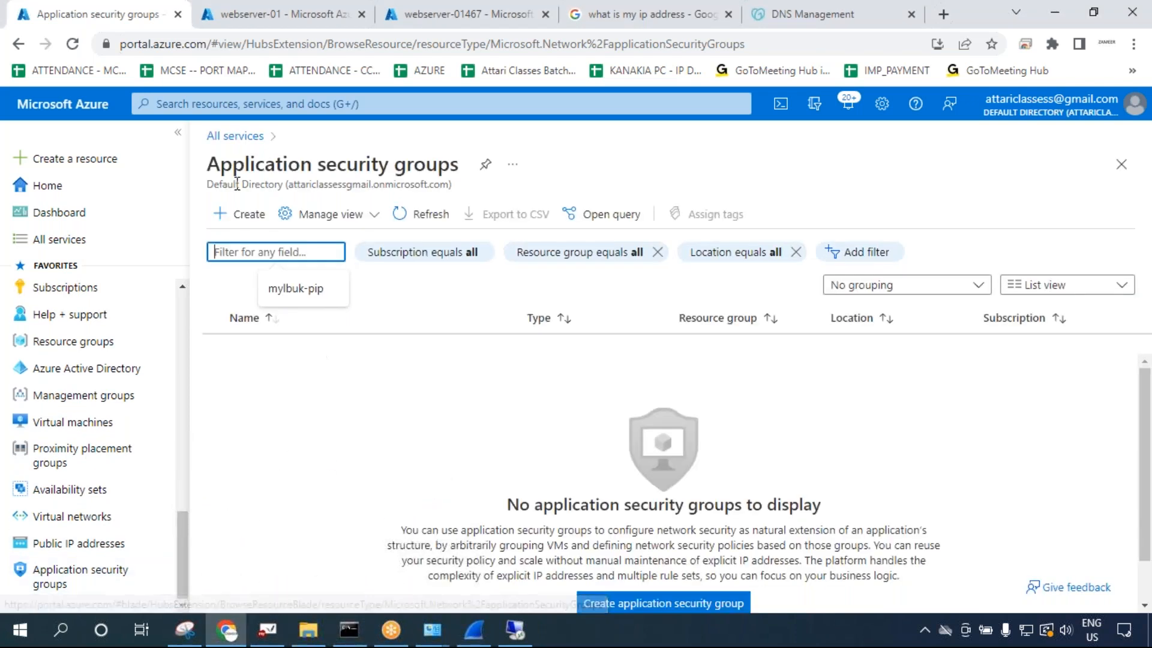
pyautogui.moveTo(212, 157); pyautogui.dragTo(454, 154)
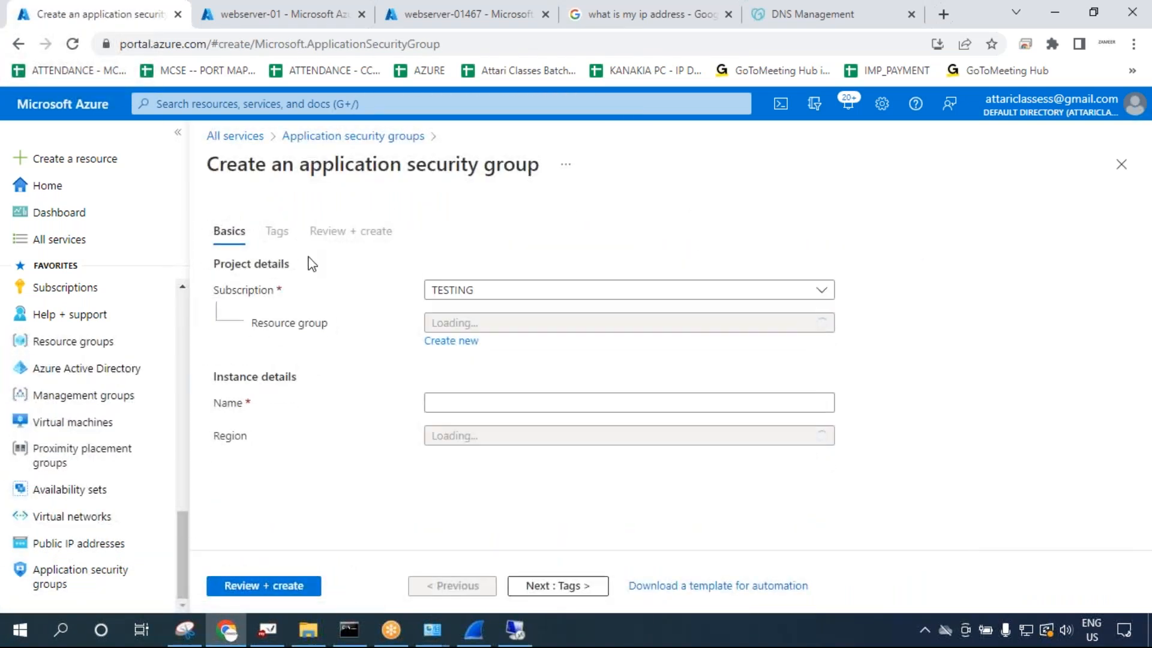
# Check the location of the webserver-01 virtual machine on its overview page.
pyautogui.click(284, 20)
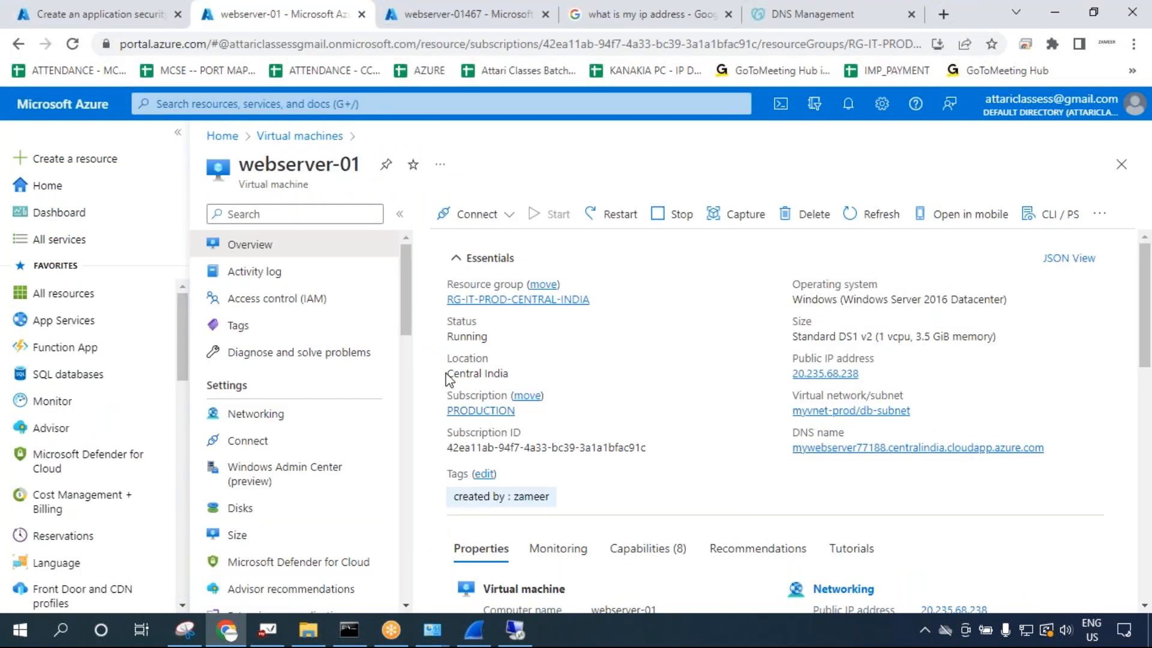
pyautogui.moveTo(448, 377); pyautogui.dragTo(510, 379)
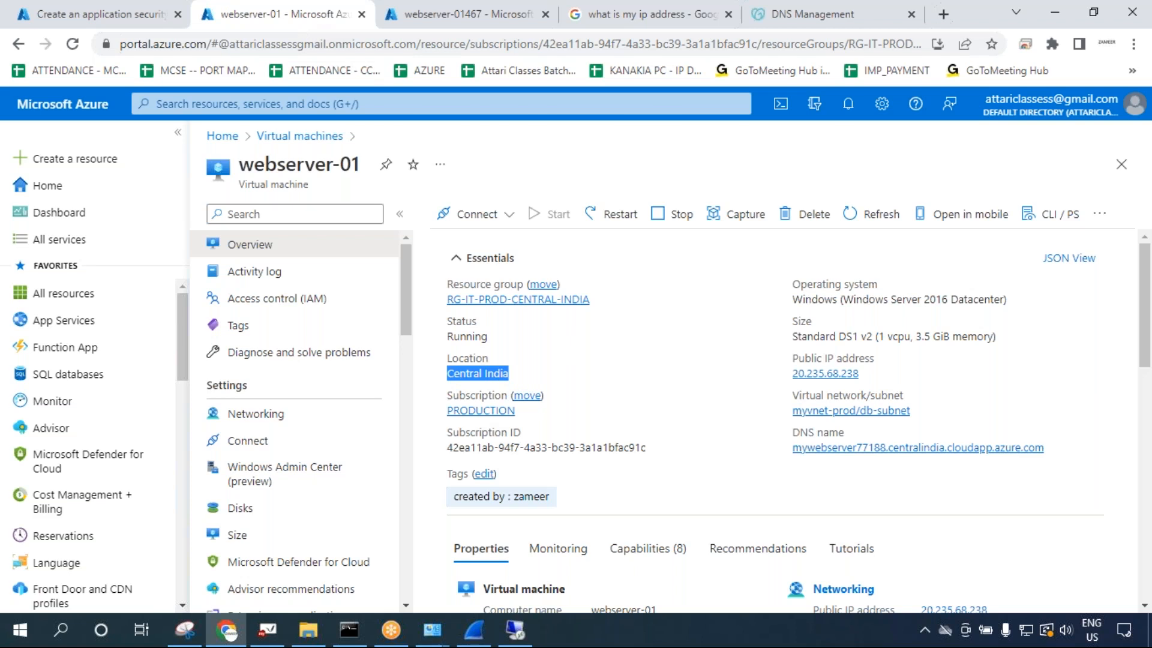
pyautogui.click(301, 136)
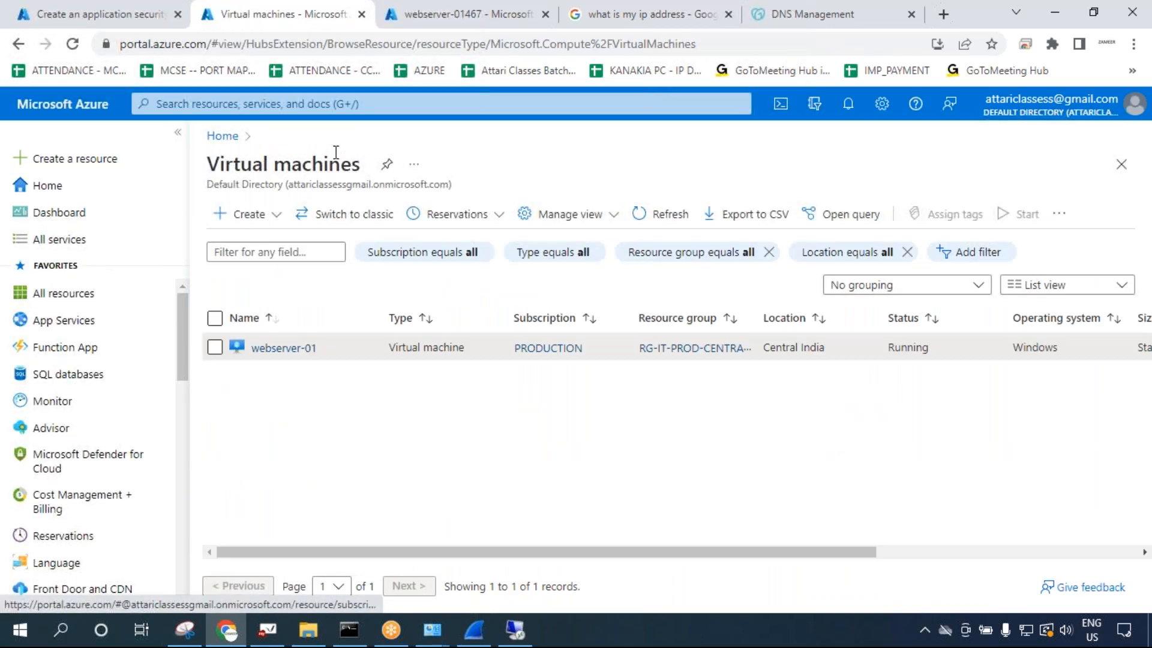
pyautogui.click(293, 351)
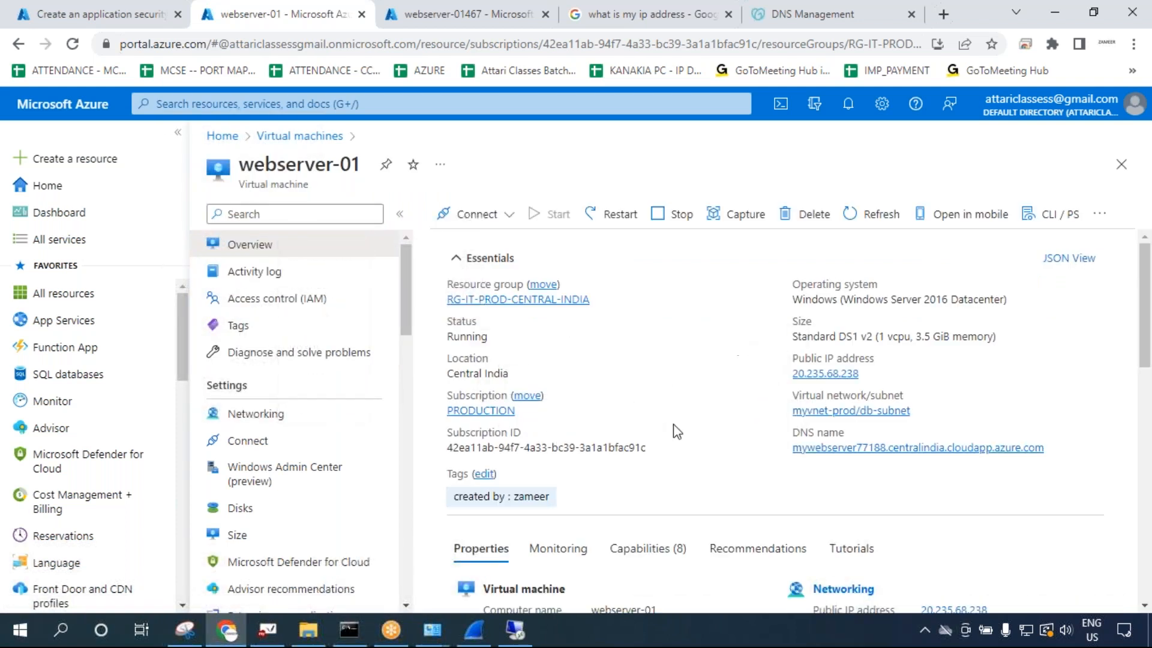
pyautogui.moveTo(448, 373); pyautogui.dragTo(509, 377)
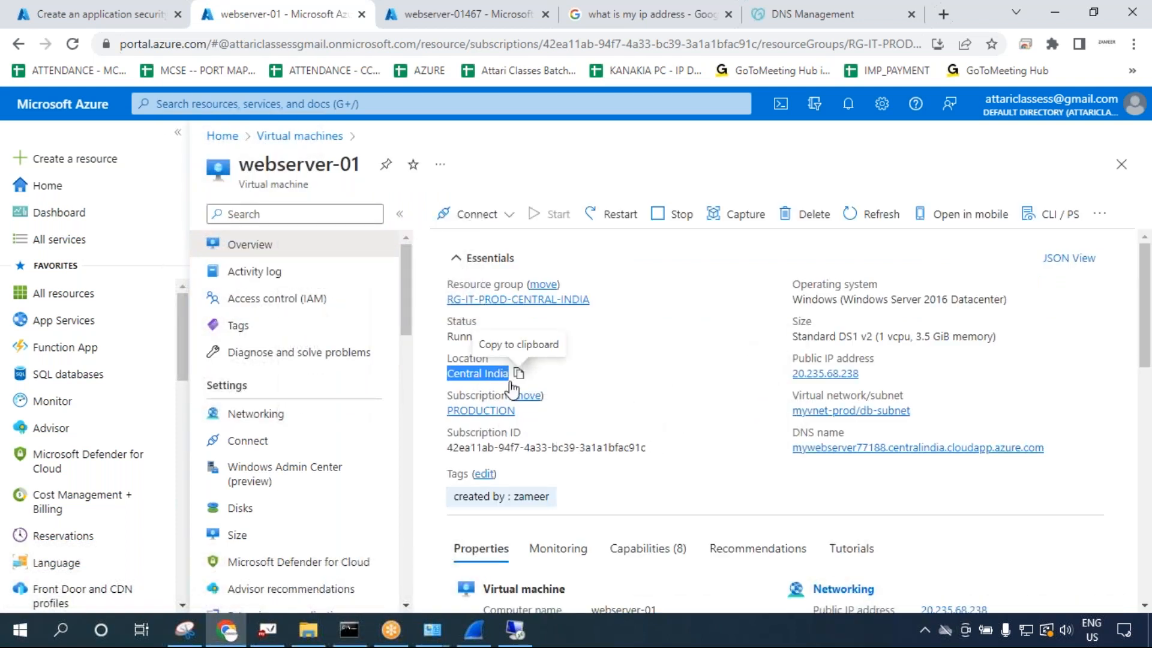
# Configure the application security group with subscription PRODUCTION, resource group RG-IT-PROD-CENTRAL-INDIA, name mygroup and region Central India.
pyautogui.click(150, 7)
pyautogui.click(486, 304)
pyautogui.click(488, 353)
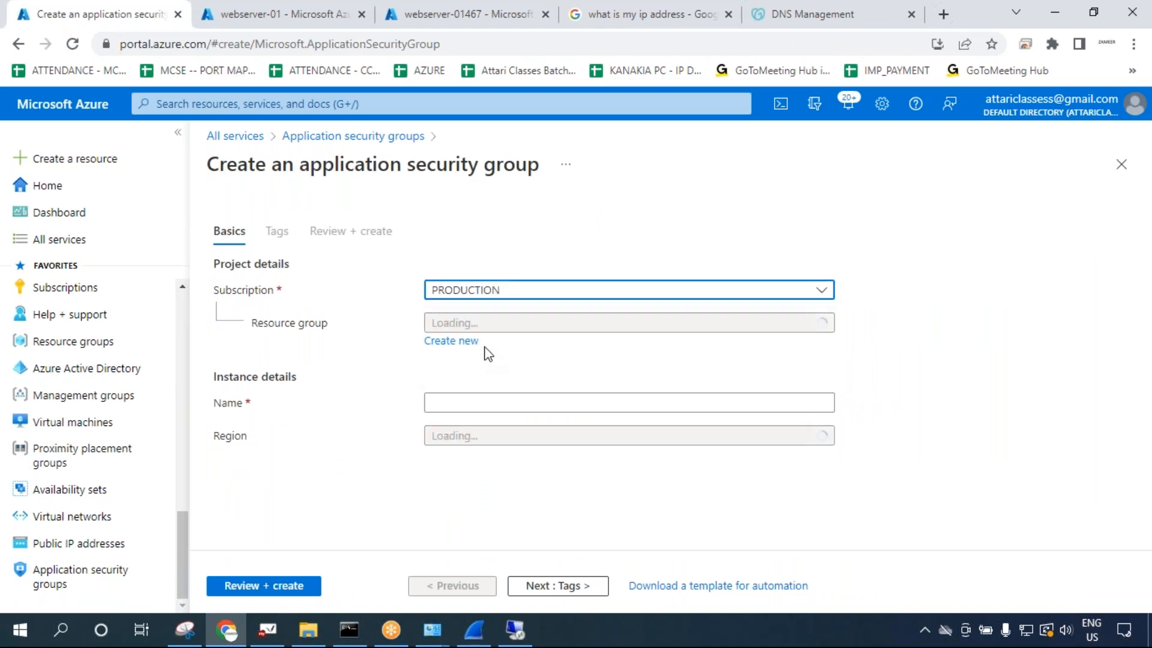
pyautogui.click(462, 324)
pyautogui.click(474, 406)
pyautogui.click(476, 400)
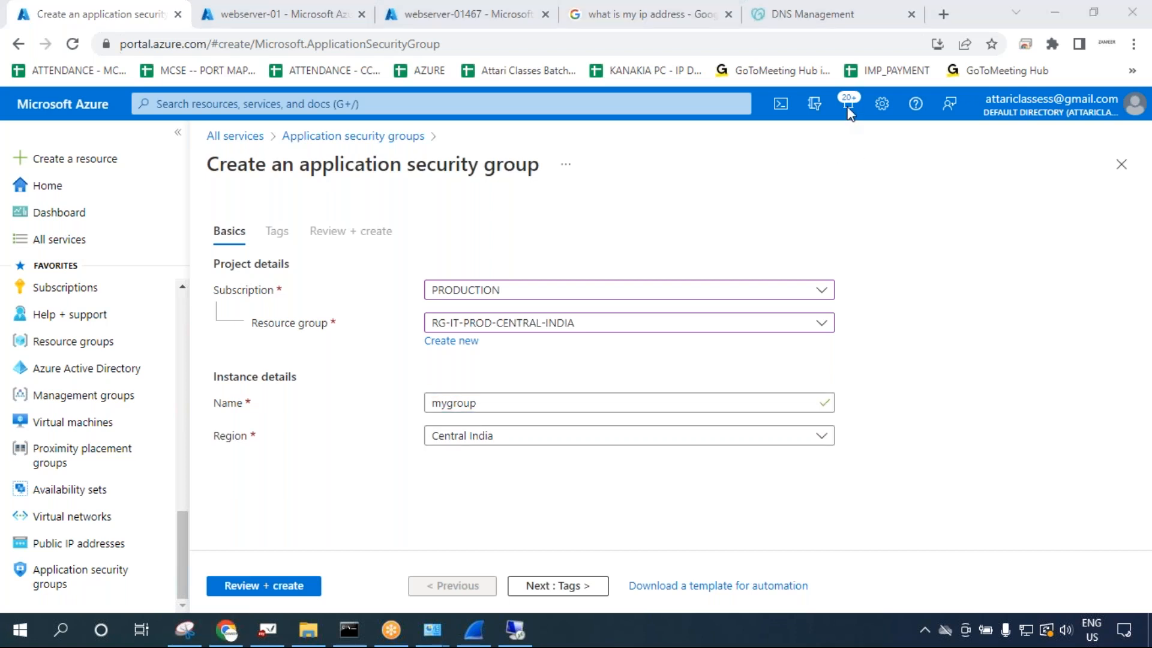
# Review the mygroup settings and create the application security group.
pyautogui.click(548, 492)
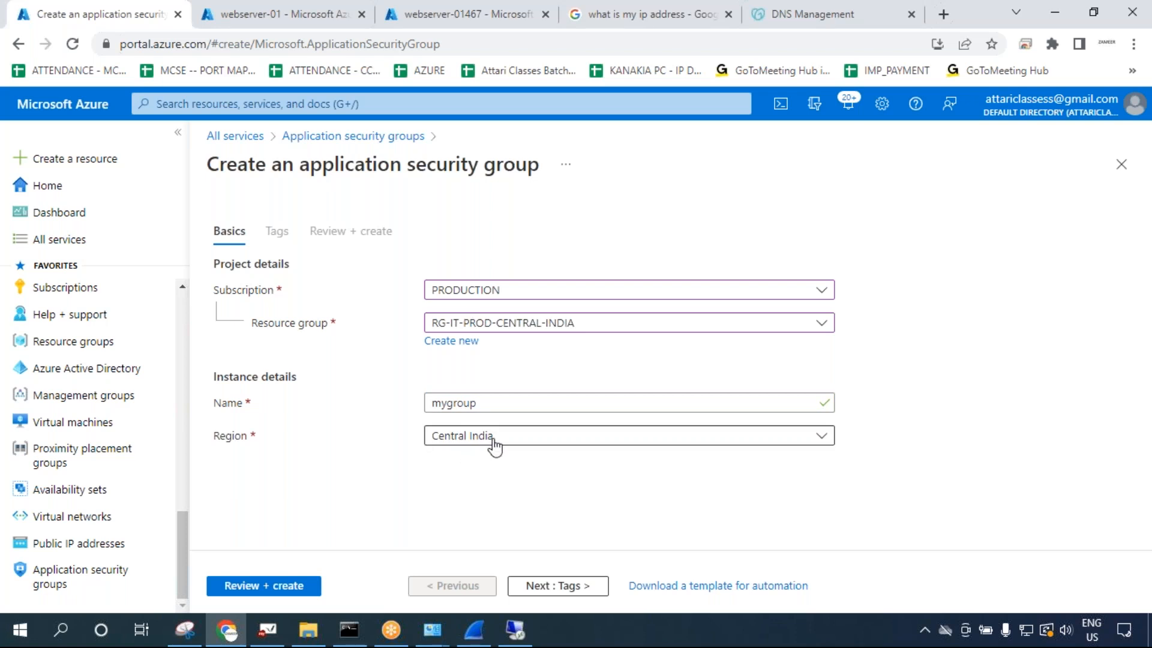
pyautogui.click(264, 587)
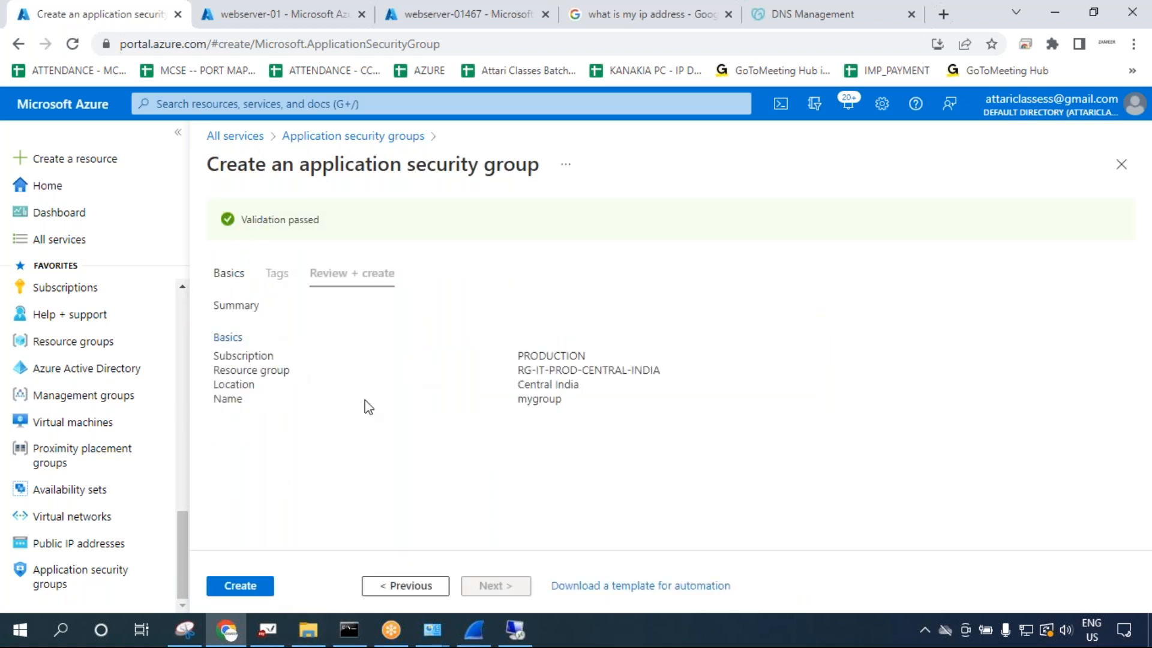
pyautogui.click(241, 586)
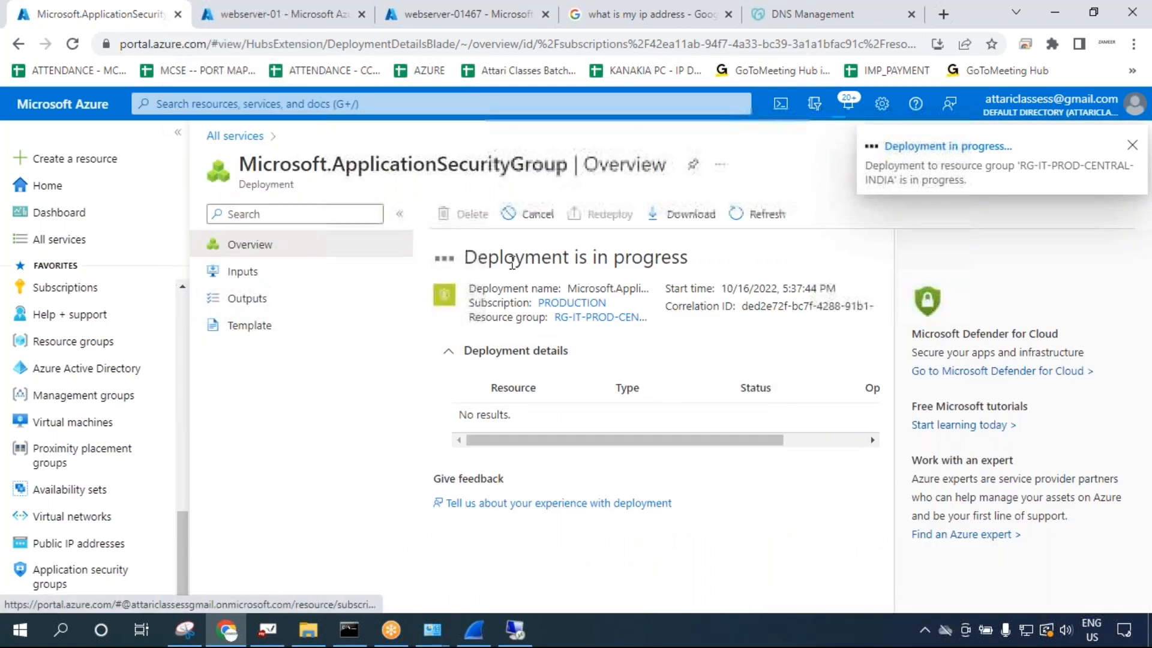
pyautogui.tripleClick(493, 263)
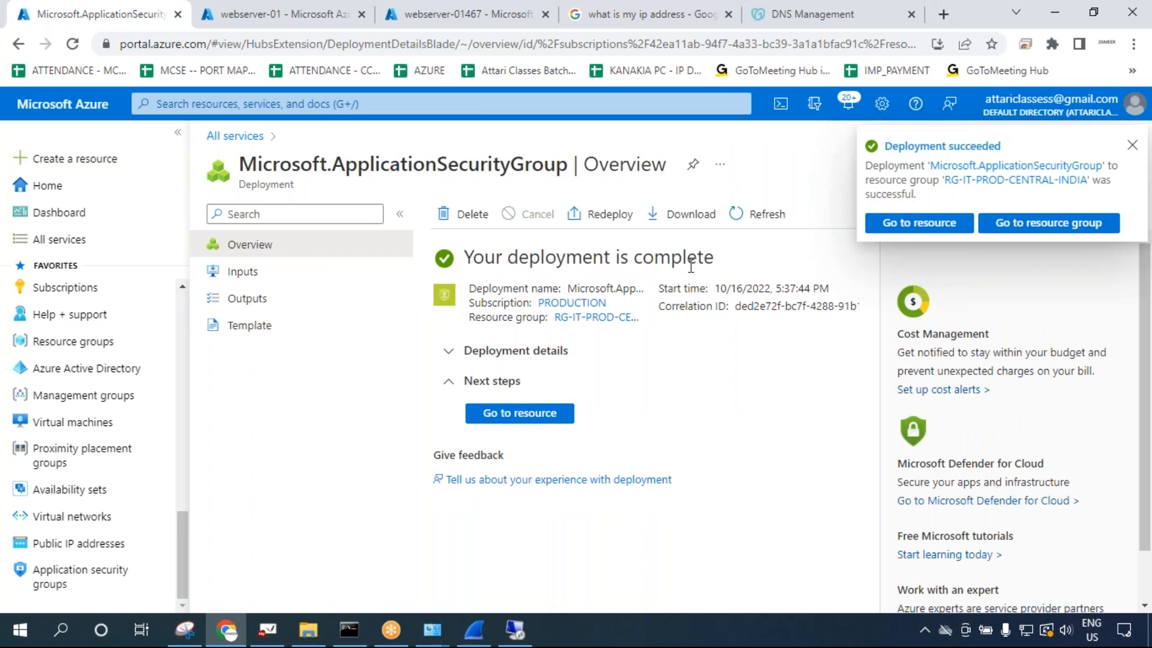
# Refresh the application security groups list and compare mygroup's location with that of webserver-01.
pyautogui.click(30, 581)
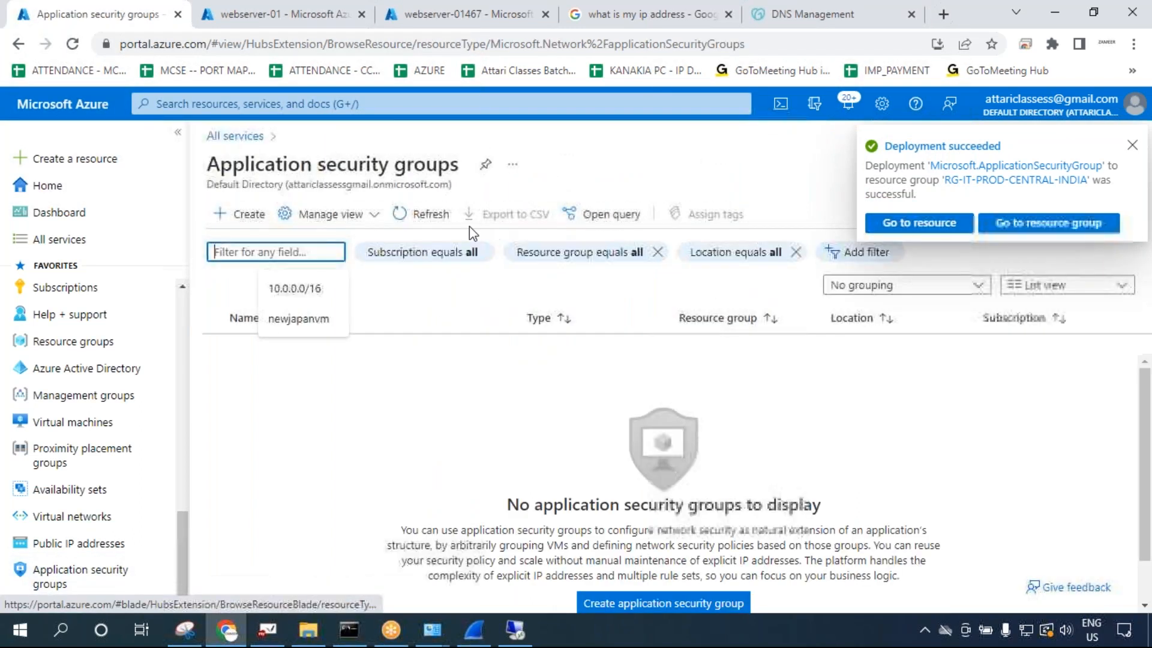
pyautogui.click(423, 227)
pyautogui.click(424, 227)
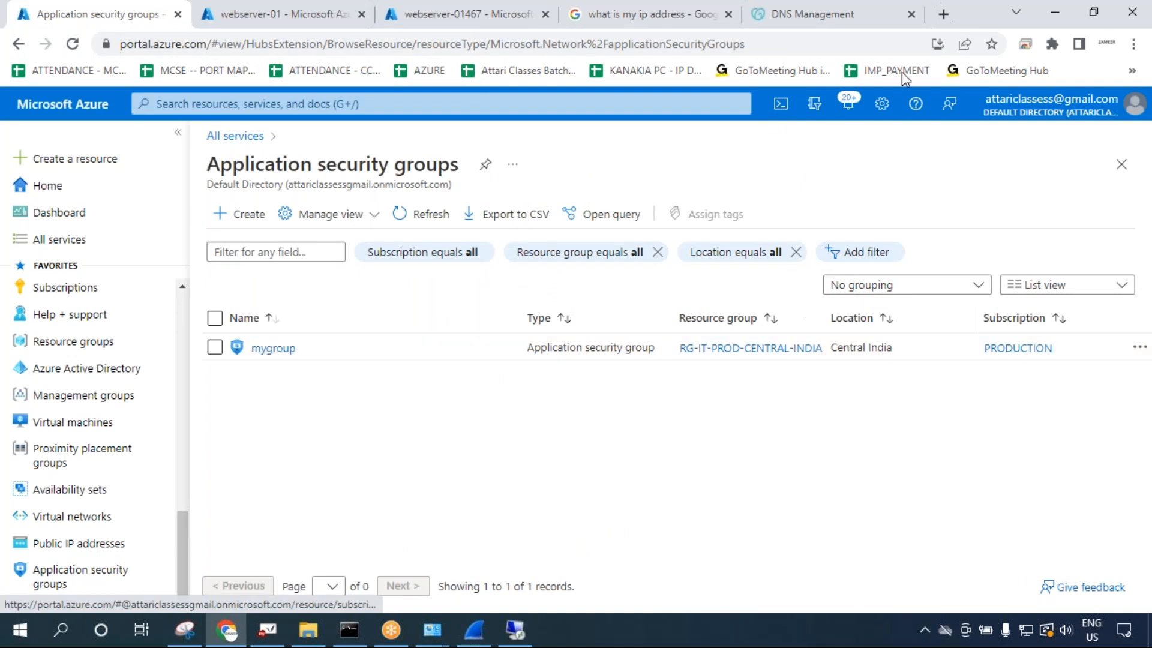
pyautogui.click(859, 67)
pyautogui.moveTo(895, 348); pyautogui.dragTo(830, 353)
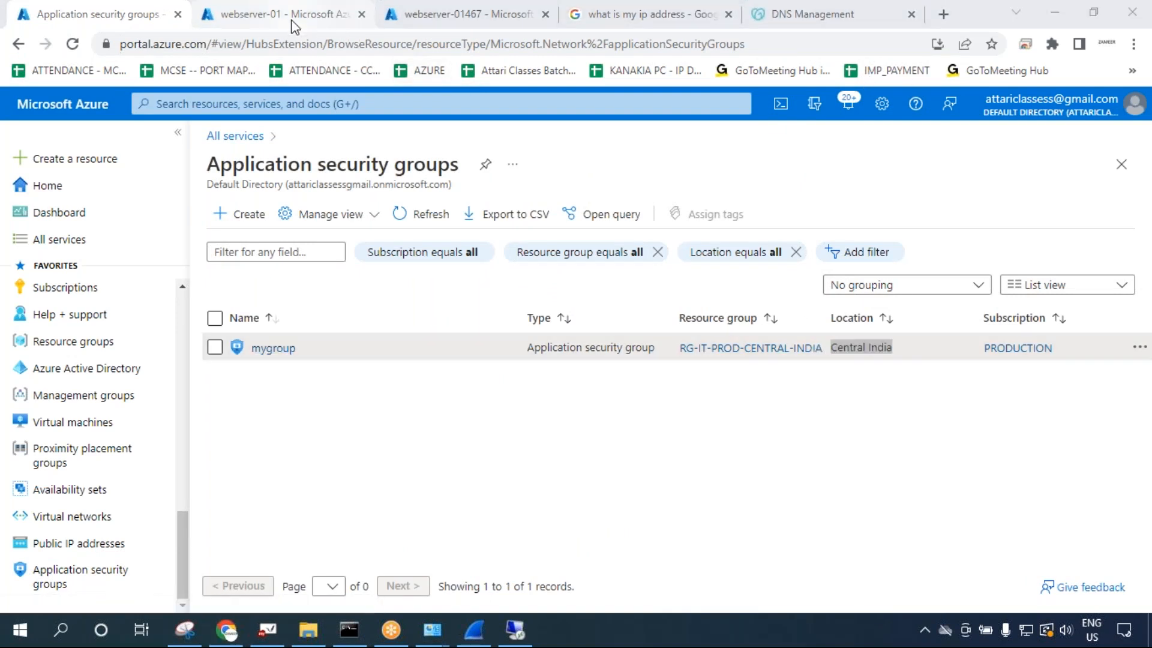
pyautogui.click(293, 18)
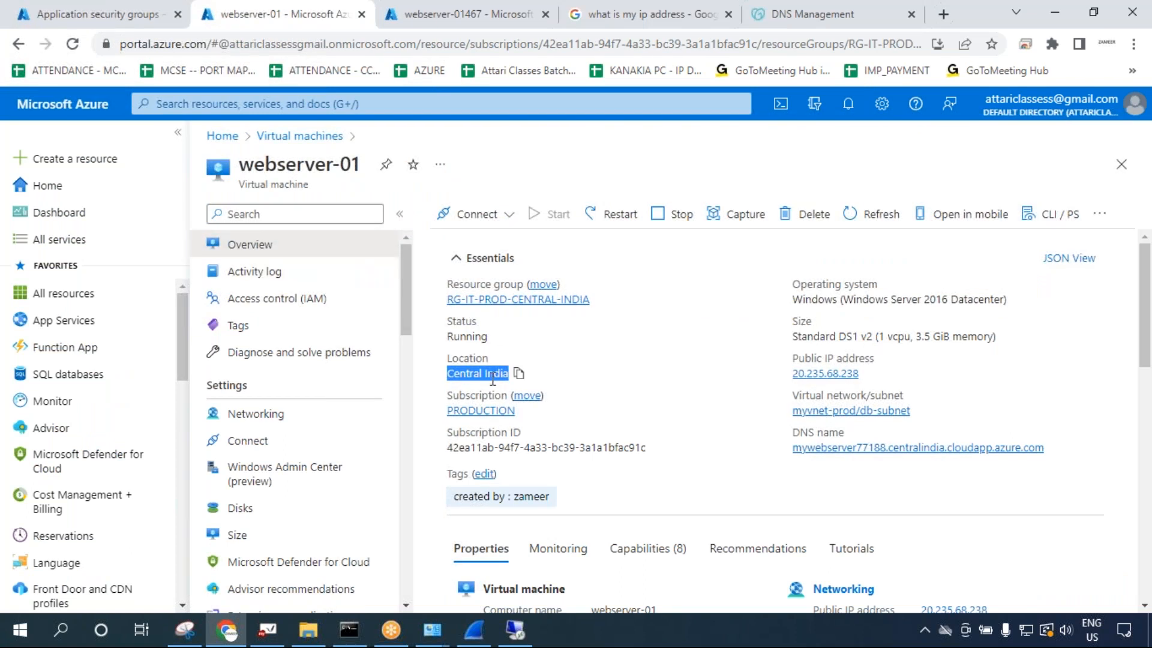
pyautogui.click(108, 13)
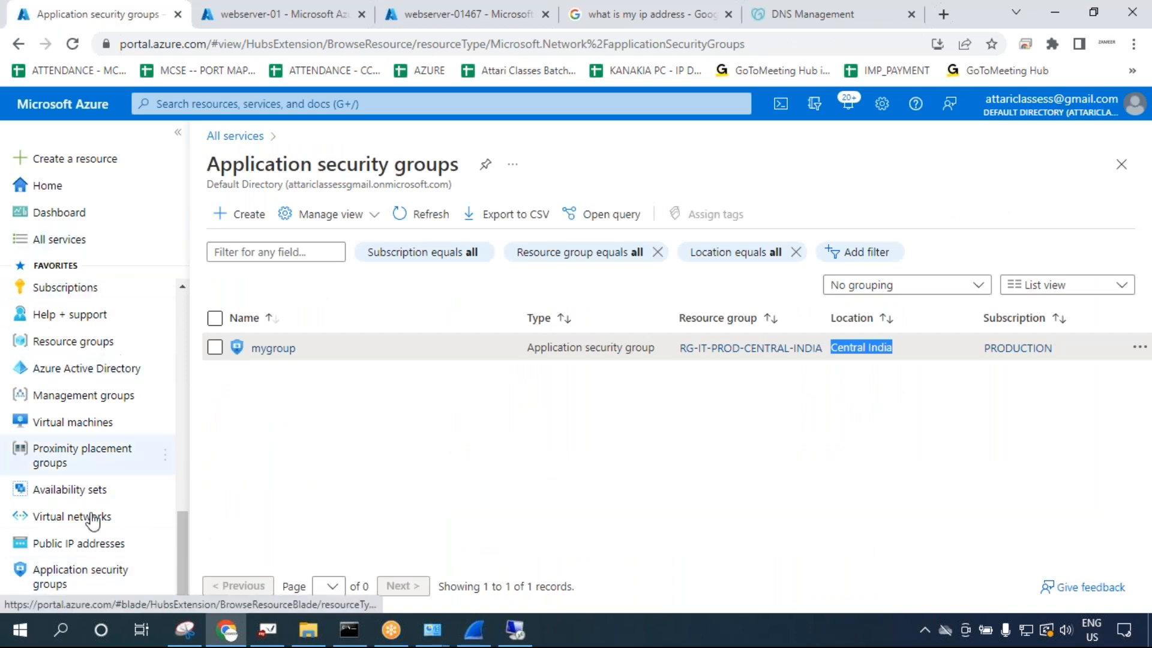
pyautogui.click(249, 214)
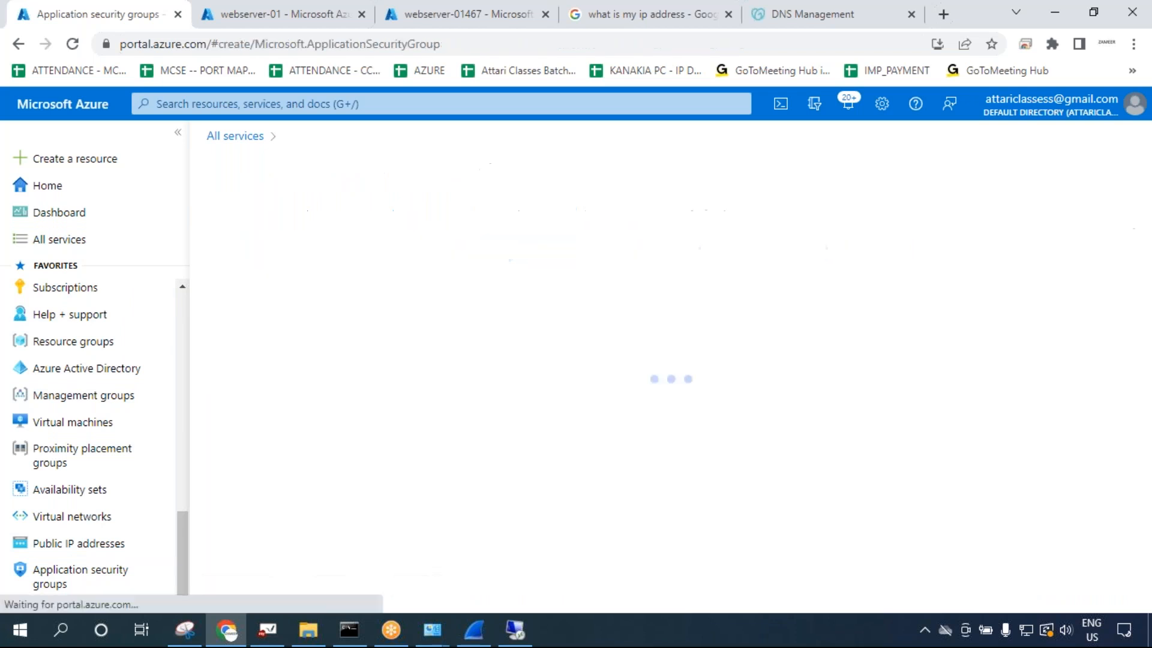
pyautogui.click(506, 294)
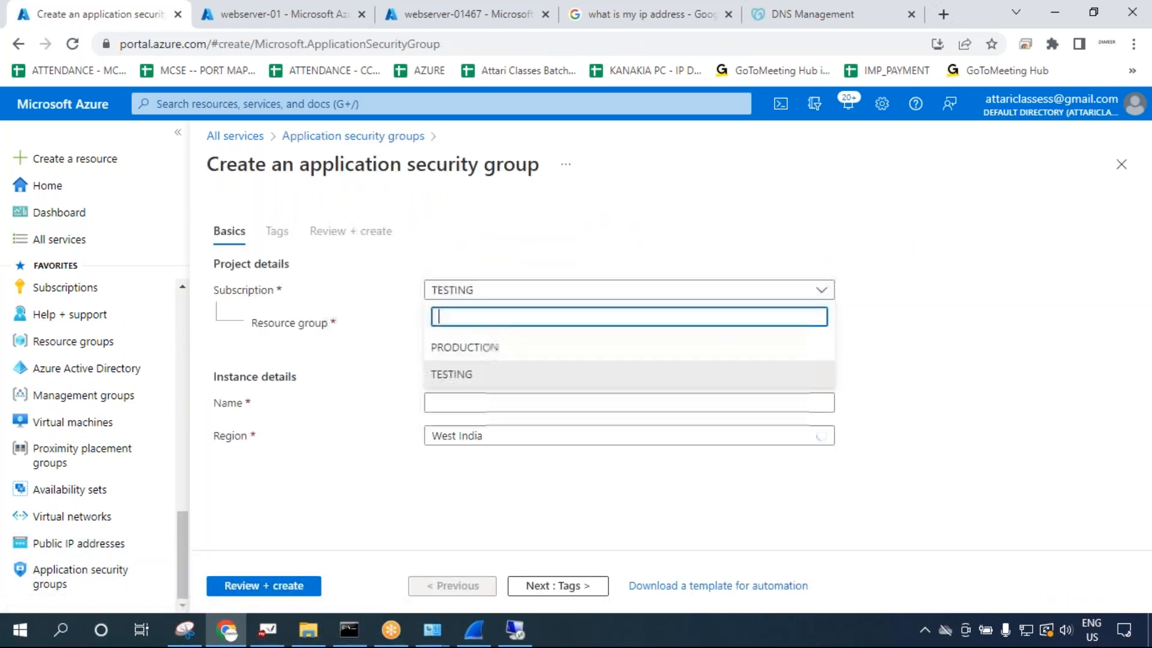
pyautogui.click(503, 344)
pyautogui.click(498, 327)
pyautogui.click(498, 404)
pyautogui.click(484, 401)
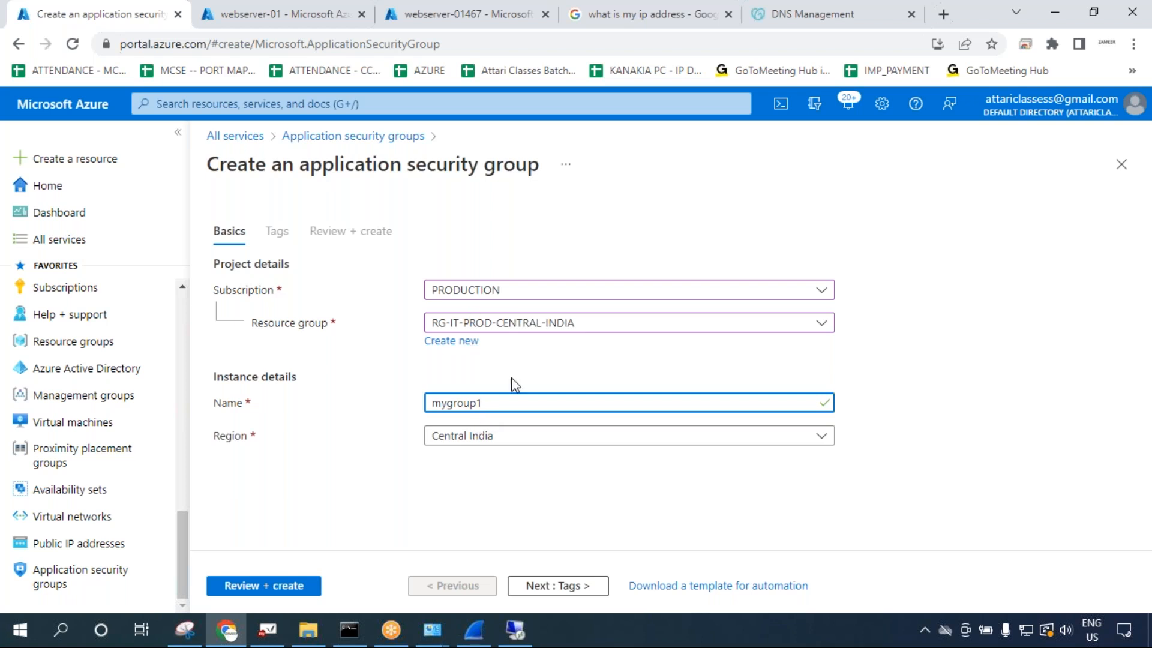
pyautogui.moveTo(301, 168); pyautogui.dragTo(540, 166)
pyautogui.press('super+space')
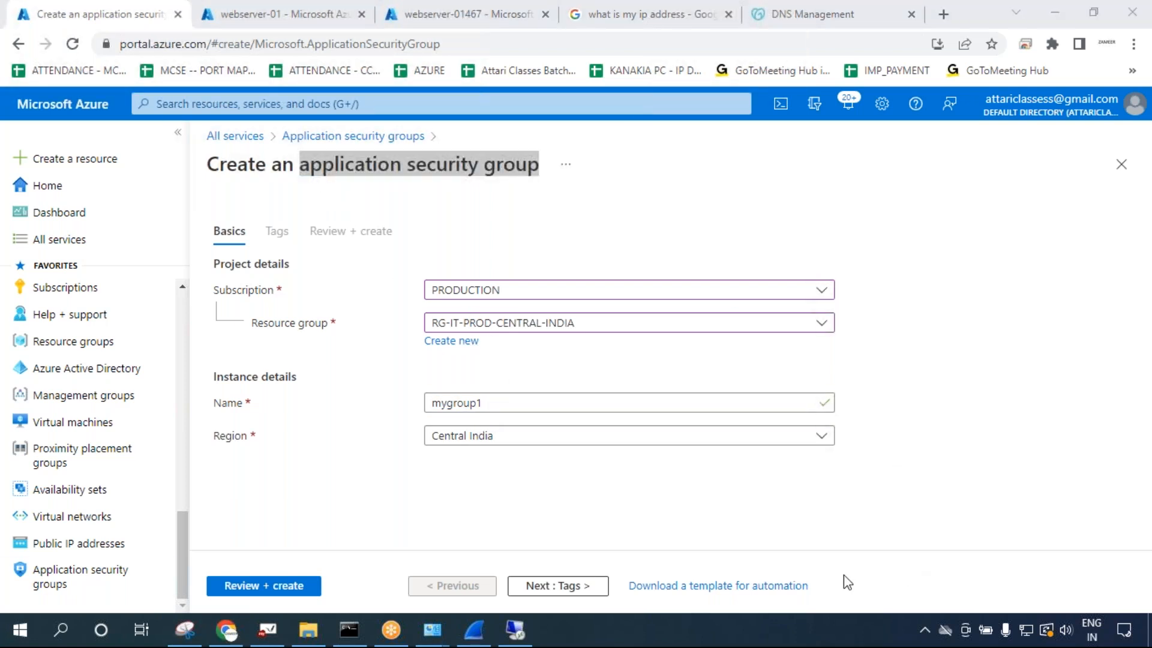
pyautogui.click(72, 576)
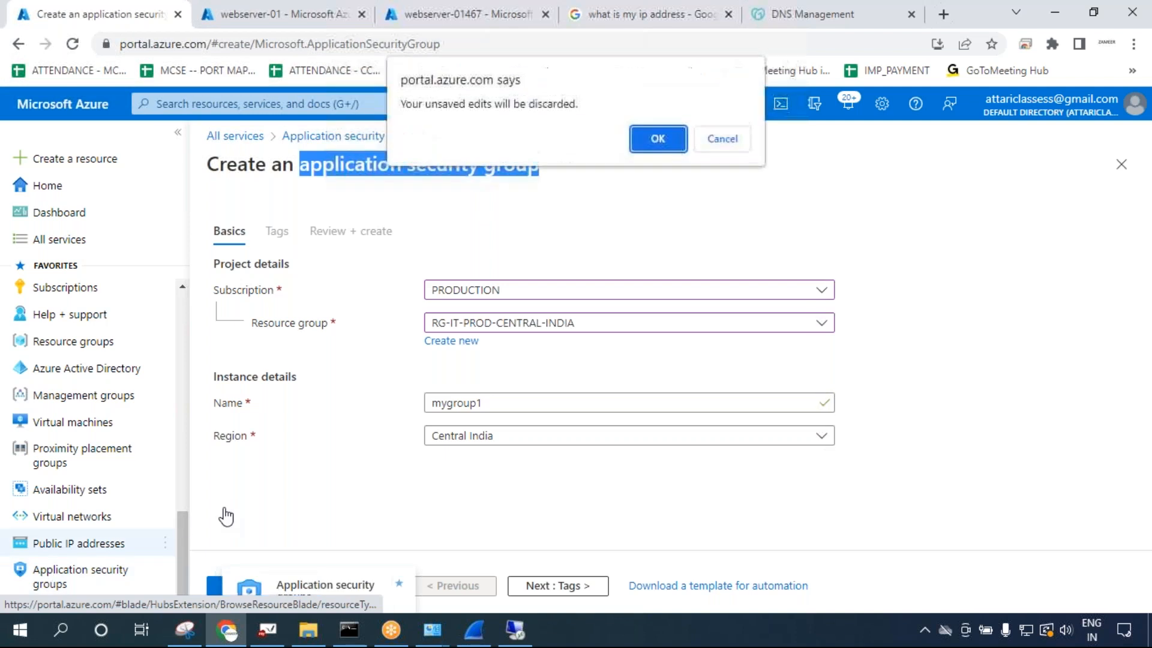
pyautogui.click(675, 147)
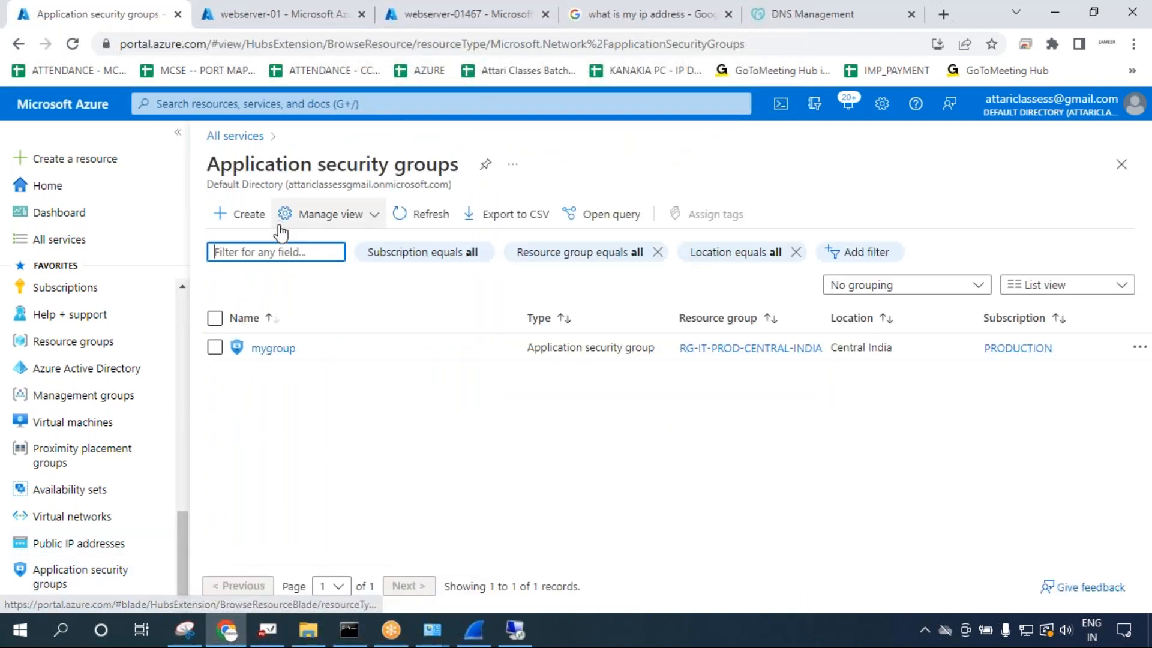
# Assign the application security group mygroup to webserver-01's network interface in its networking settings and save the change.
pyautogui.click(71, 423)
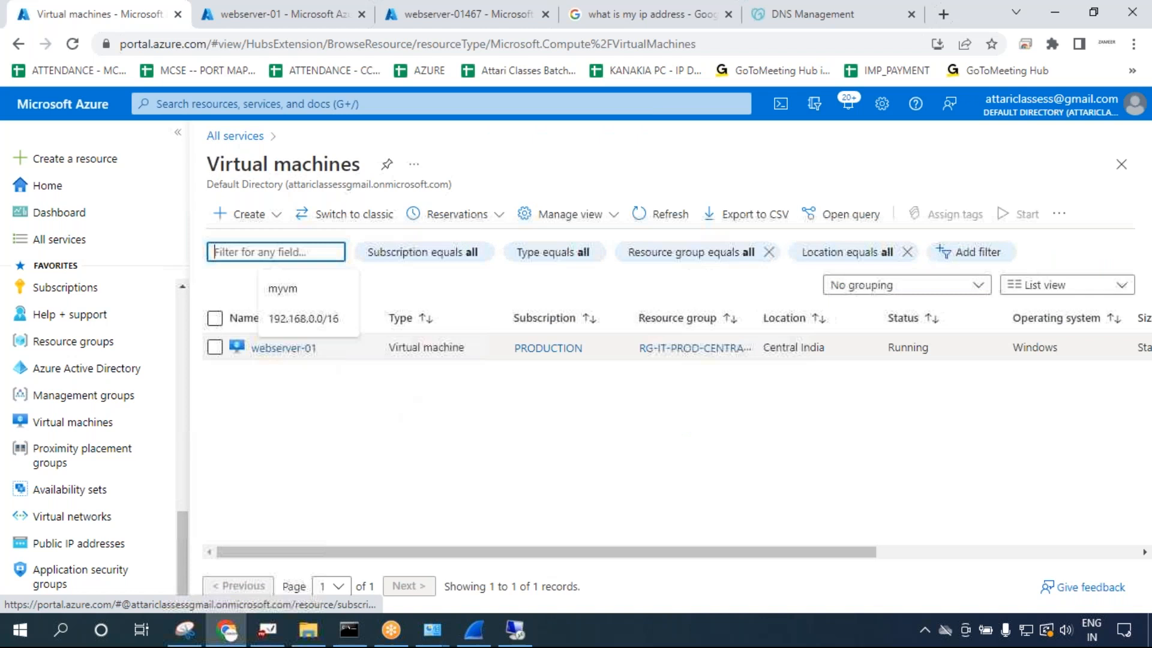
pyautogui.click(252, 381)
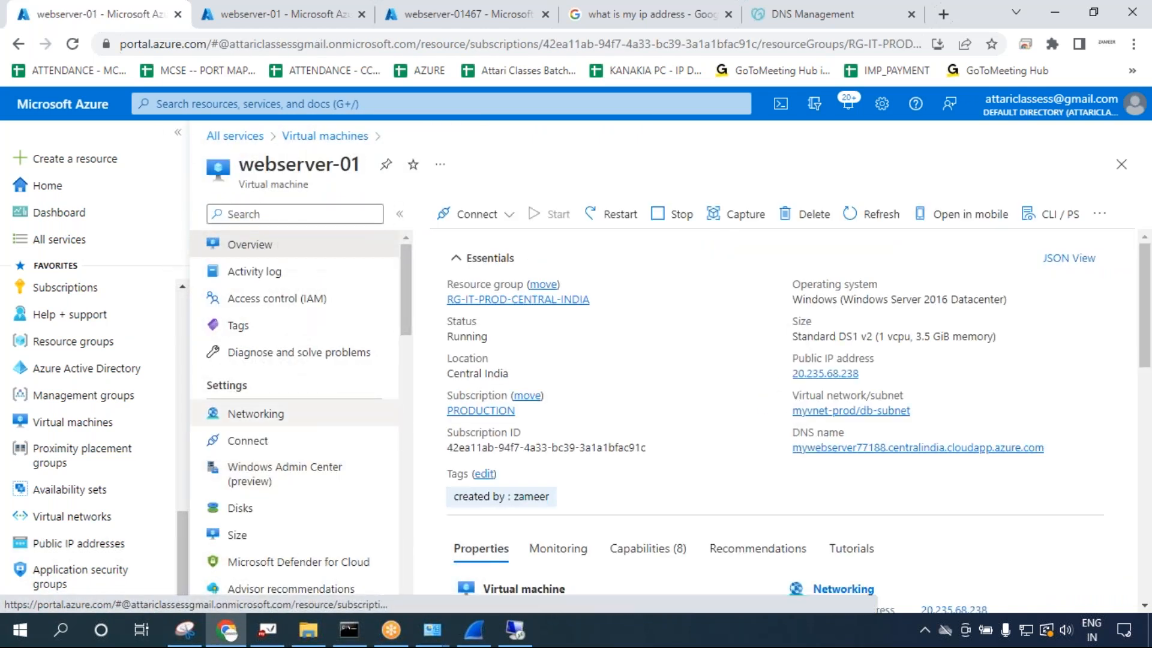
pyautogui.click(254, 414)
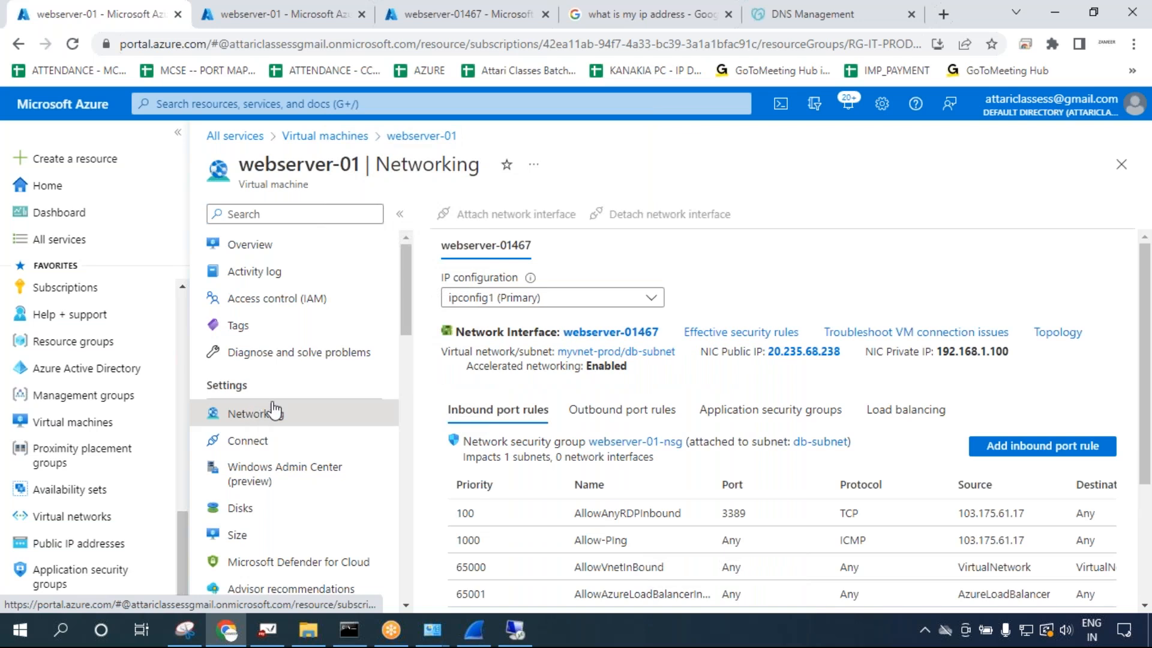
pyautogui.click(757, 414)
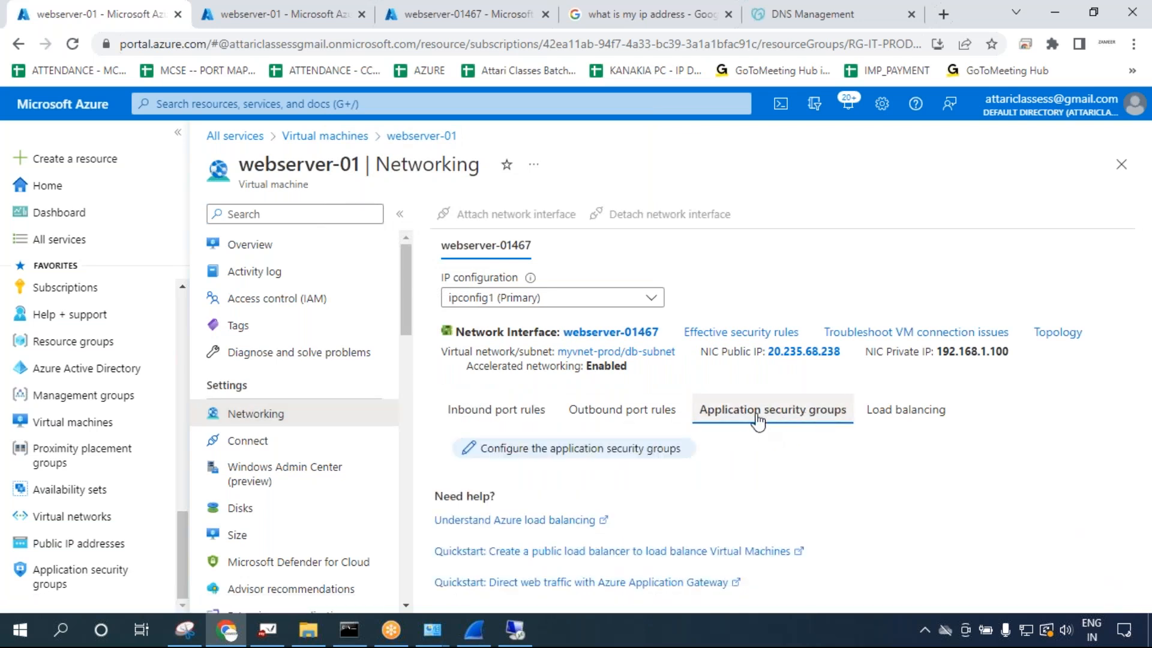
pyautogui.click(571, 450)
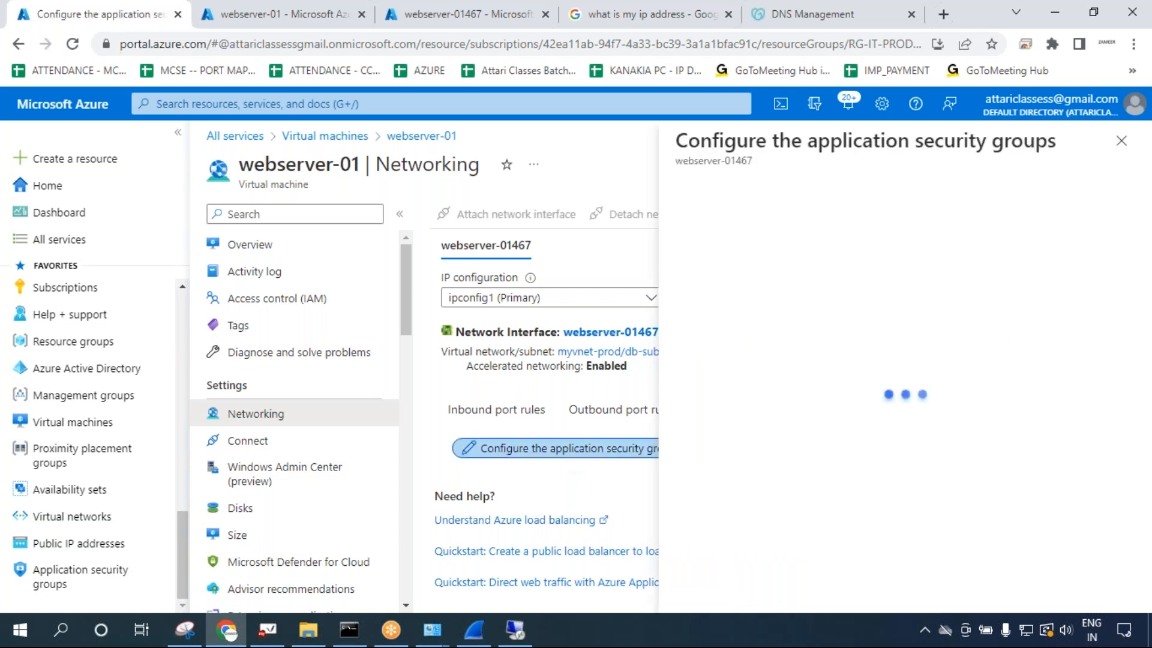
pyautogui.click(743, 354)
pyautogui.click(723, 459)
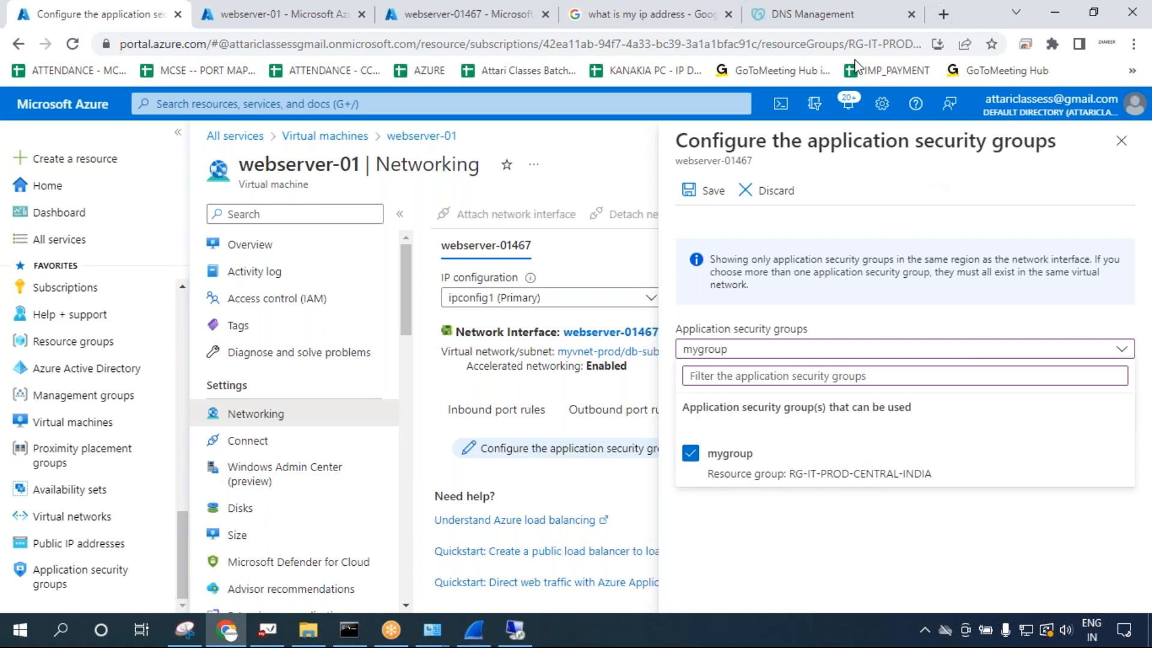
pyautogui.click(705, 190)
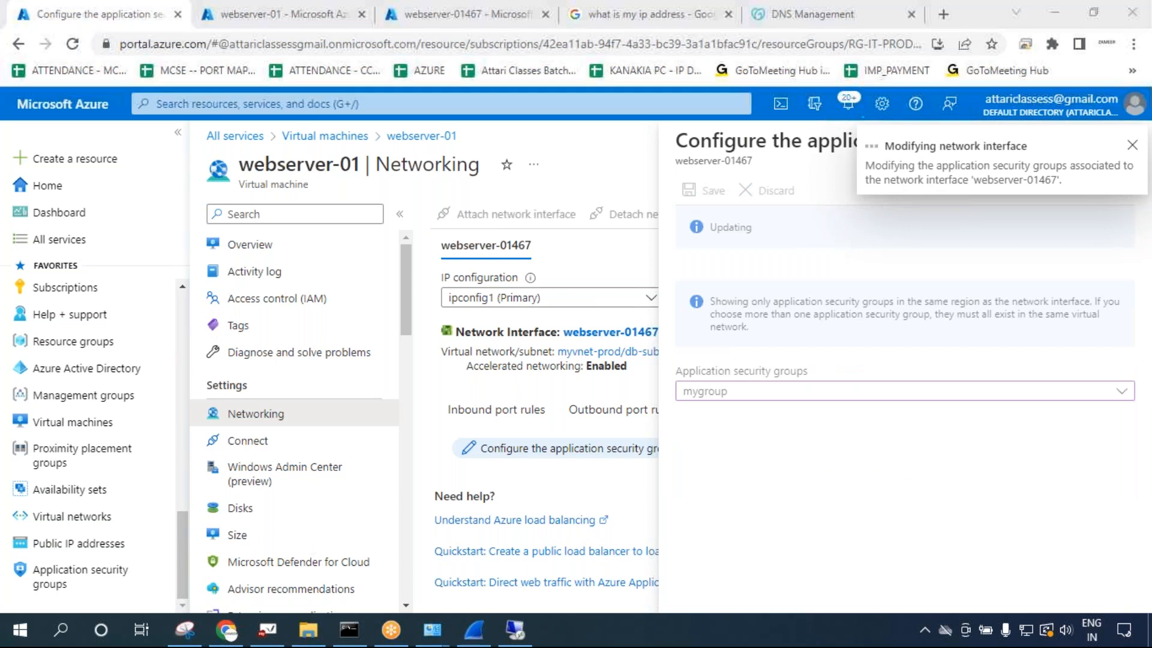
pyautogui.click(1133, 145)
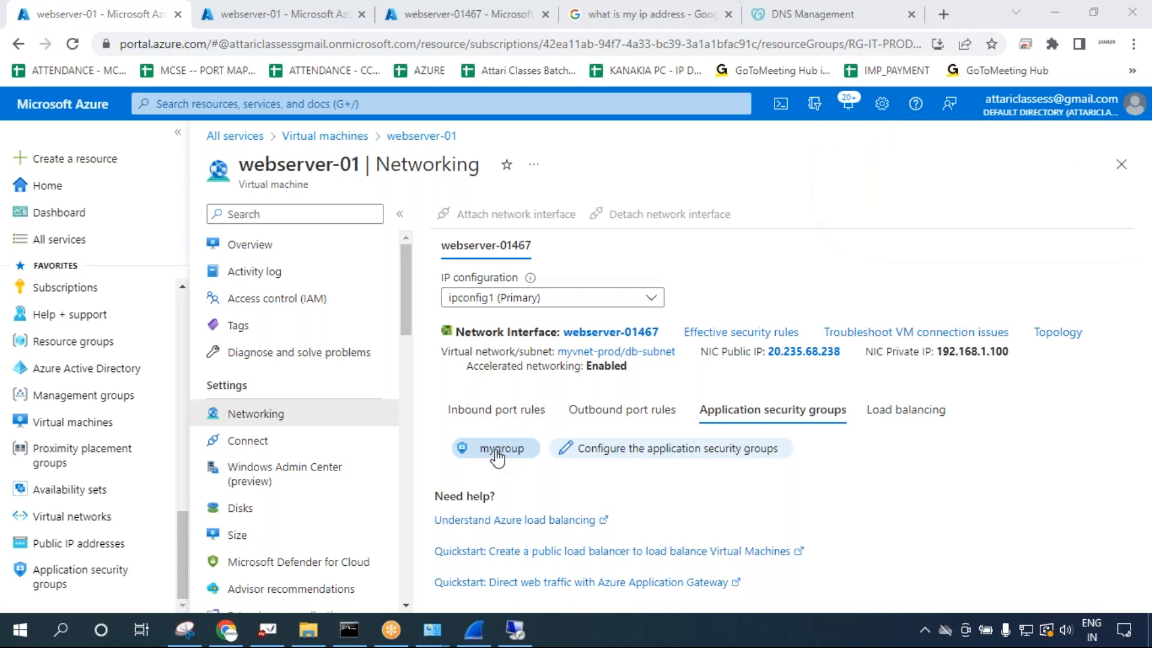
# Review the application security groups list and webserver-01's application security group configuration, then close it without changes.
pyautogui.click(80, 576)
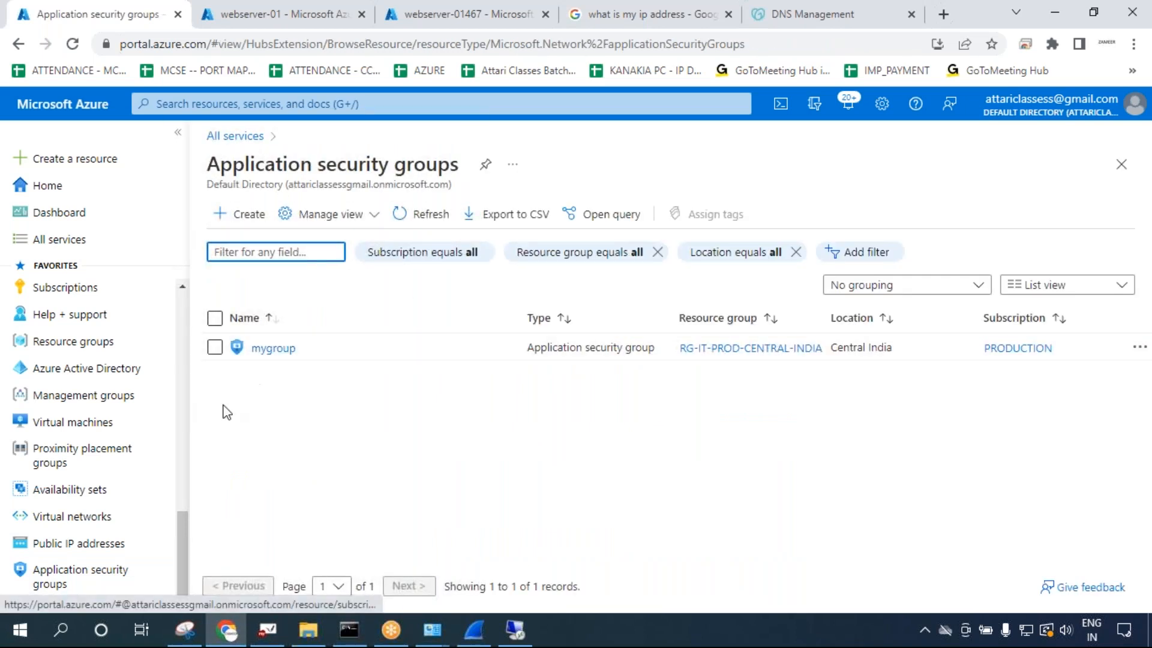
pyautogui.click(119, 422)
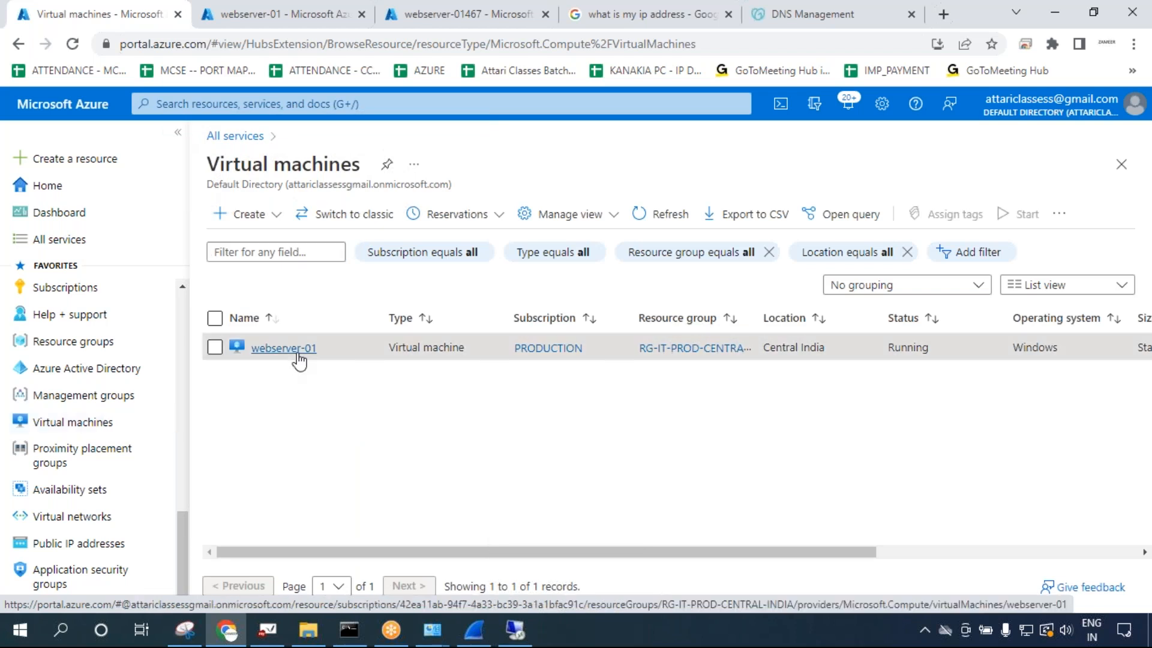
pyautogui.click(299, 349)
pyautogui.click(345, 413)
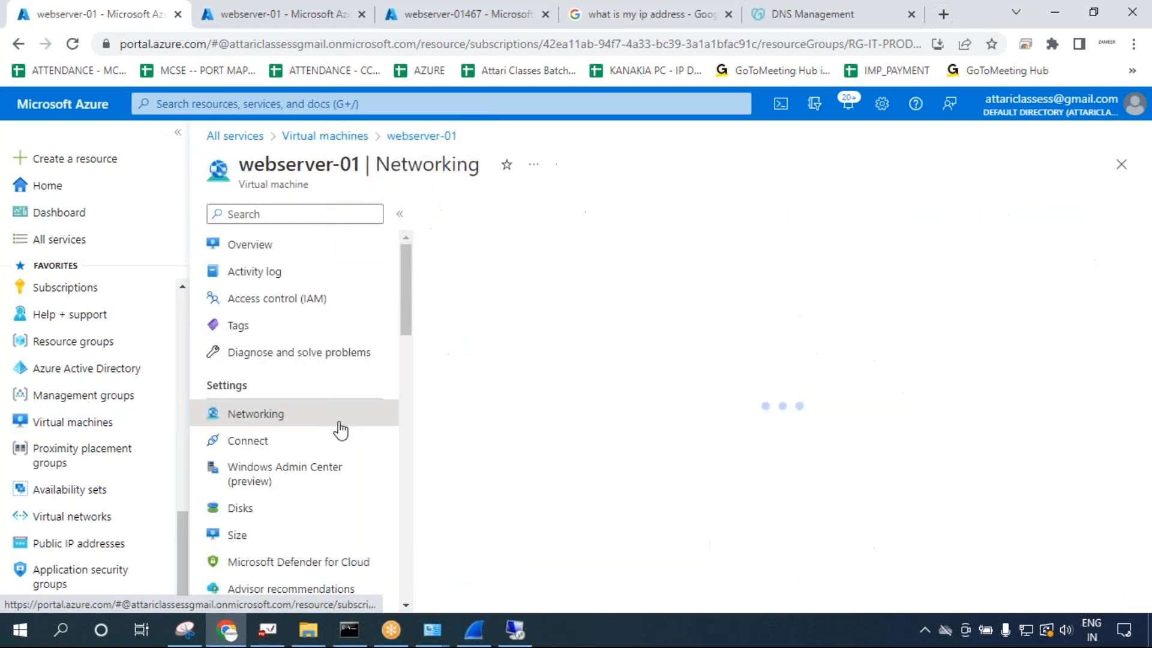
pyautogui.click(804, 410)
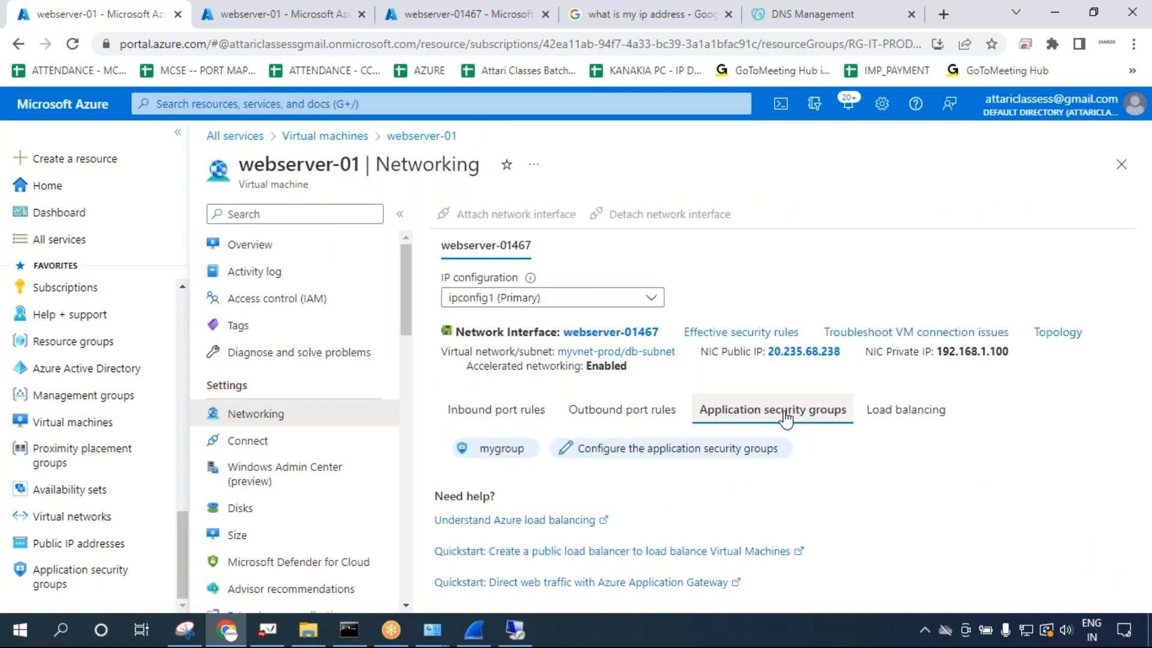
pyautogui.click(708, 456)
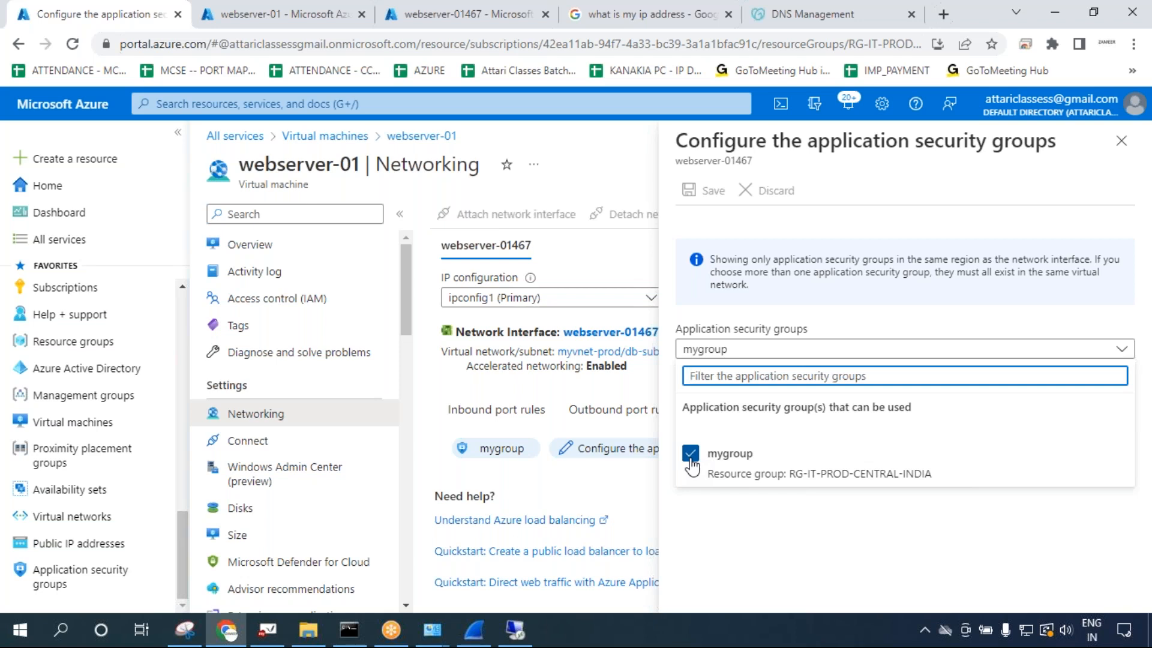
pyautogui.click(860, 63)
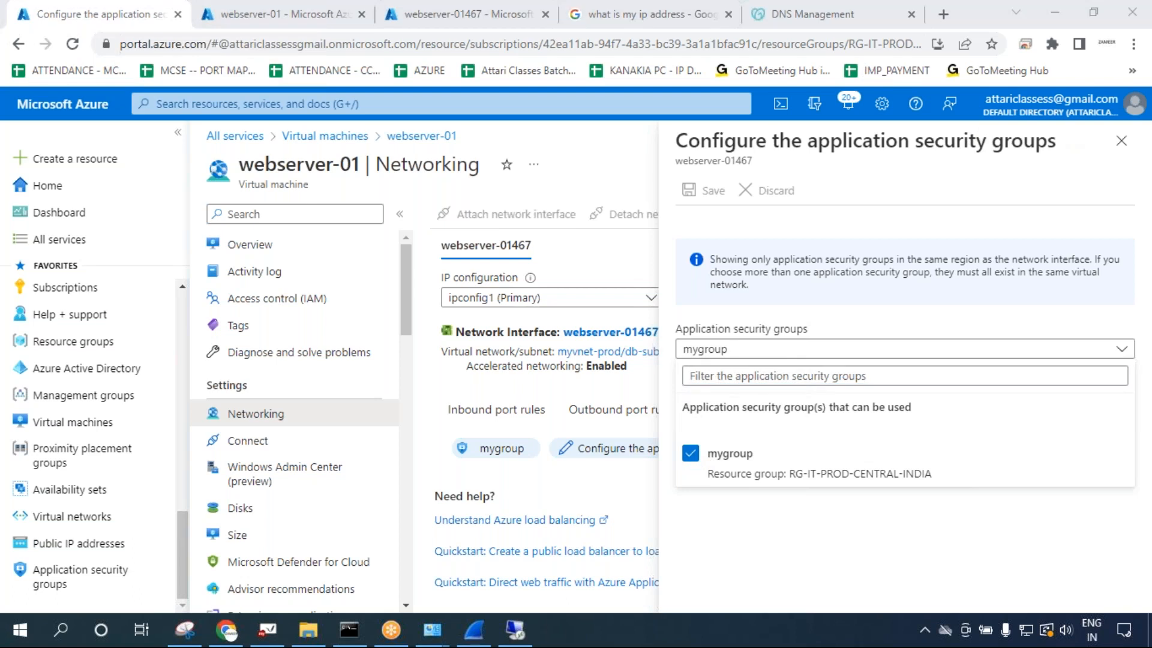
pyautogui.click(1122, 141)
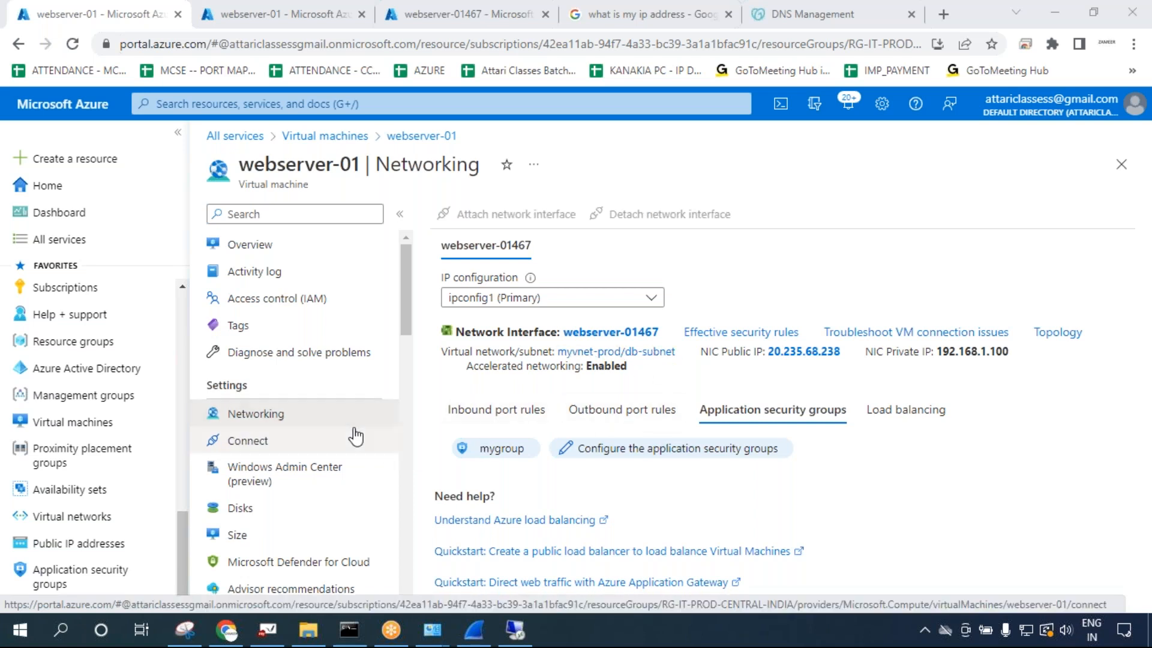
# Set the destination of the AllowAnyRDPInbound rule in webserver-01-nsg to the application security group mygroup.
pyautogui.click(474, 413)
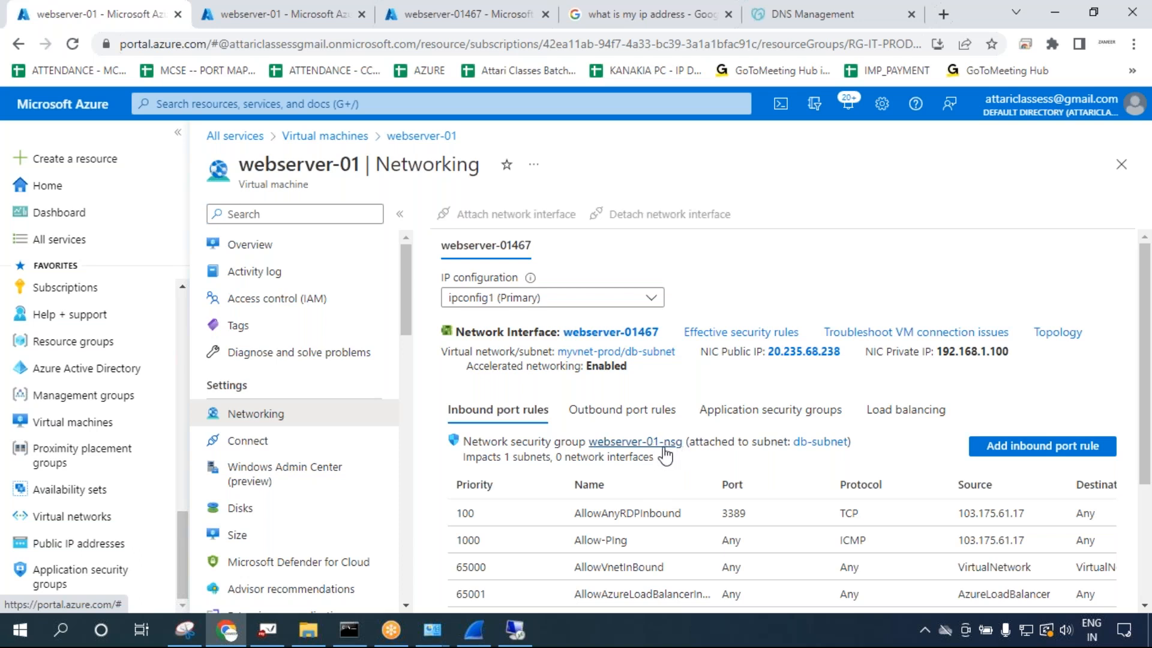
pyautogui.click(663, 447)
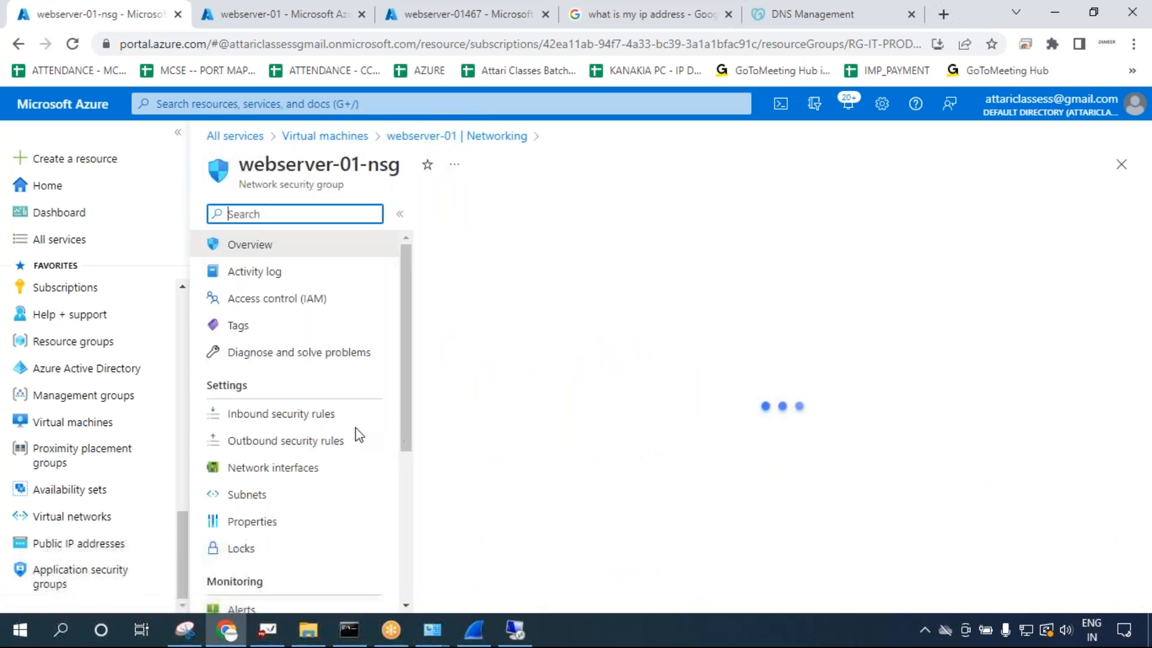
pyautogui.click(331, 422)
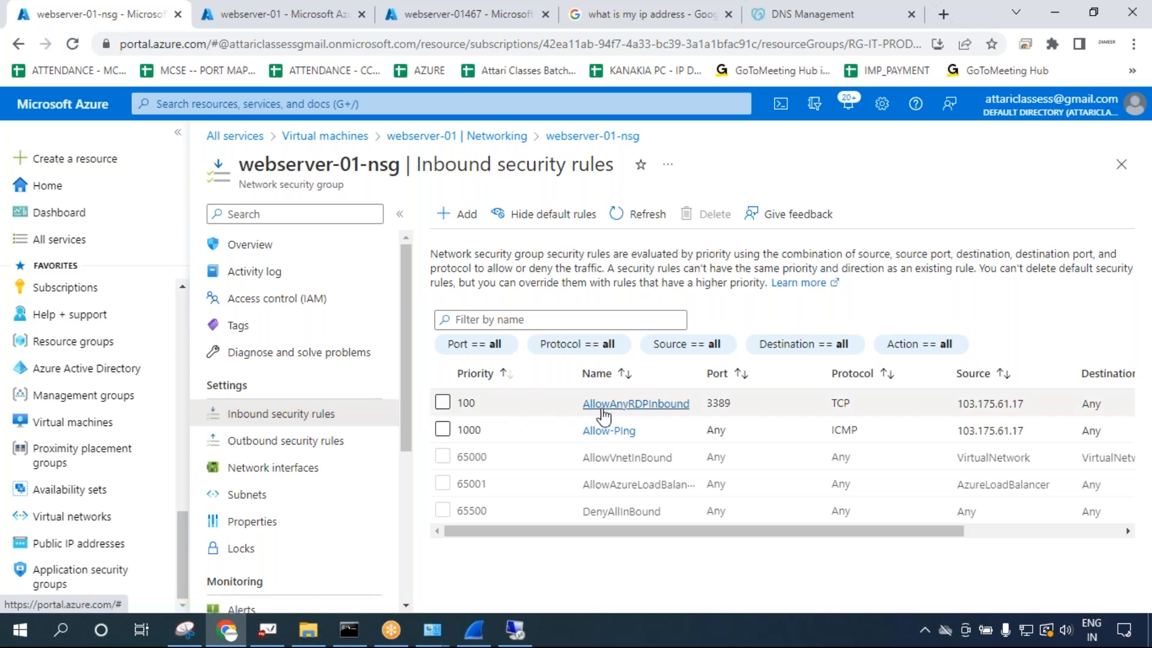
pyautogui.click(626, 410)
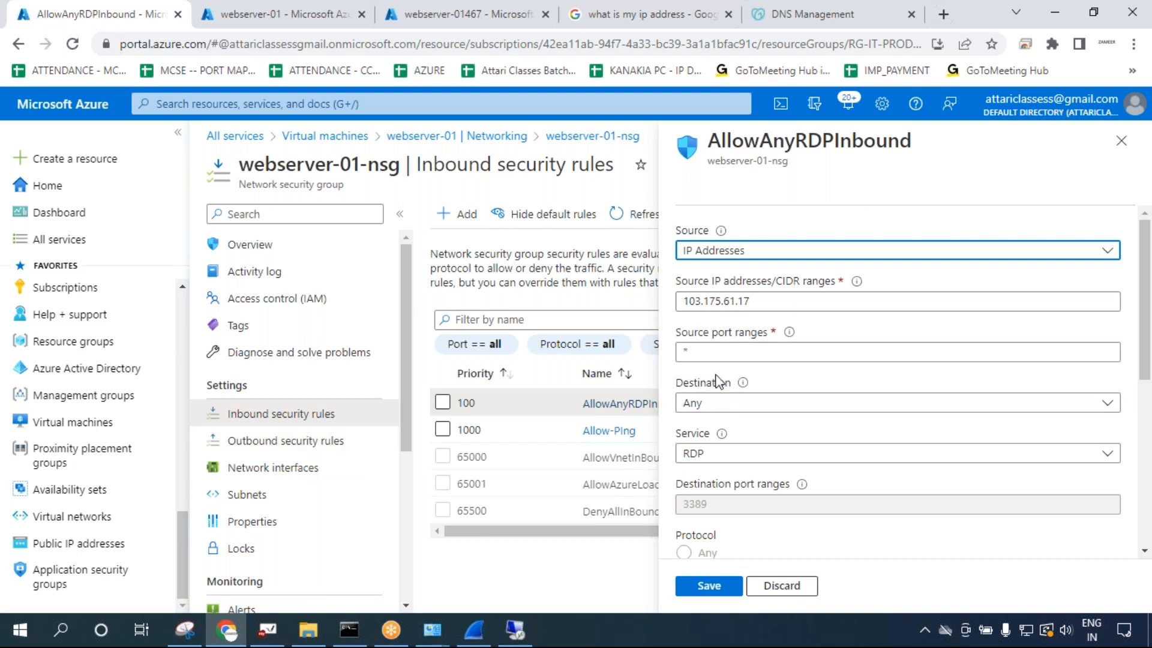
pyautogui.click(717, 403)
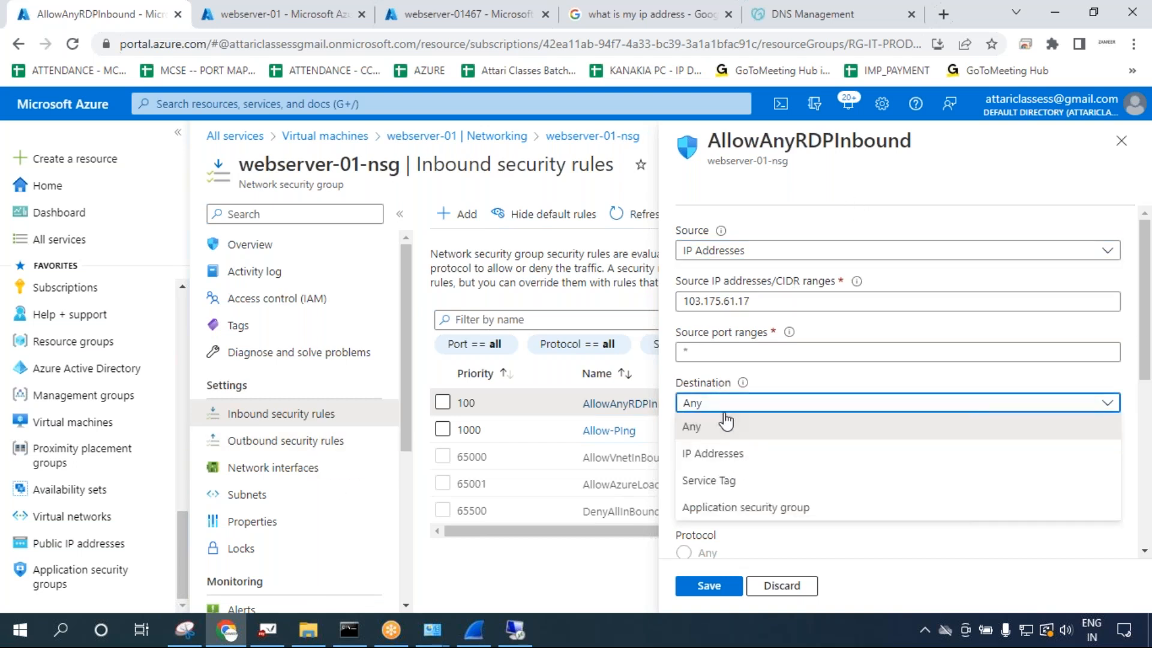
pyautogui.click(755, 515)
pyautogui.click(750, 469)
pyautogui.click(726, 549)
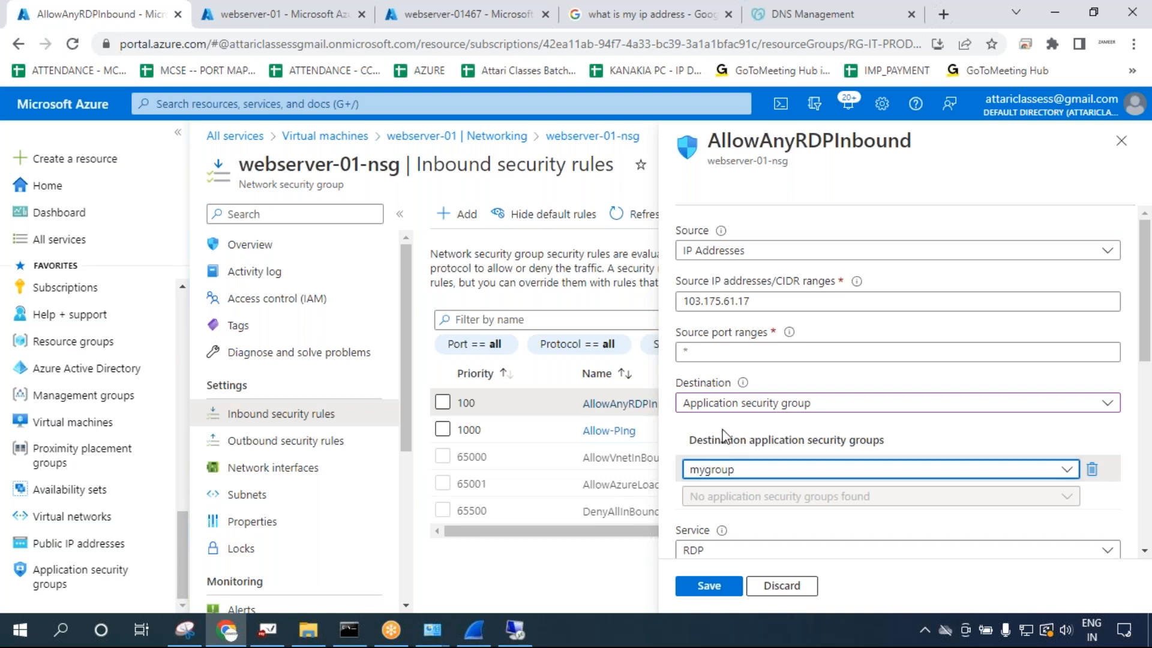
# Switch to the whiteboard, draw a red arrow from RDP to the circled Web machines, and add circled notes starting with "Source" above the Web subnet.
pyautogui.click(267, 630)
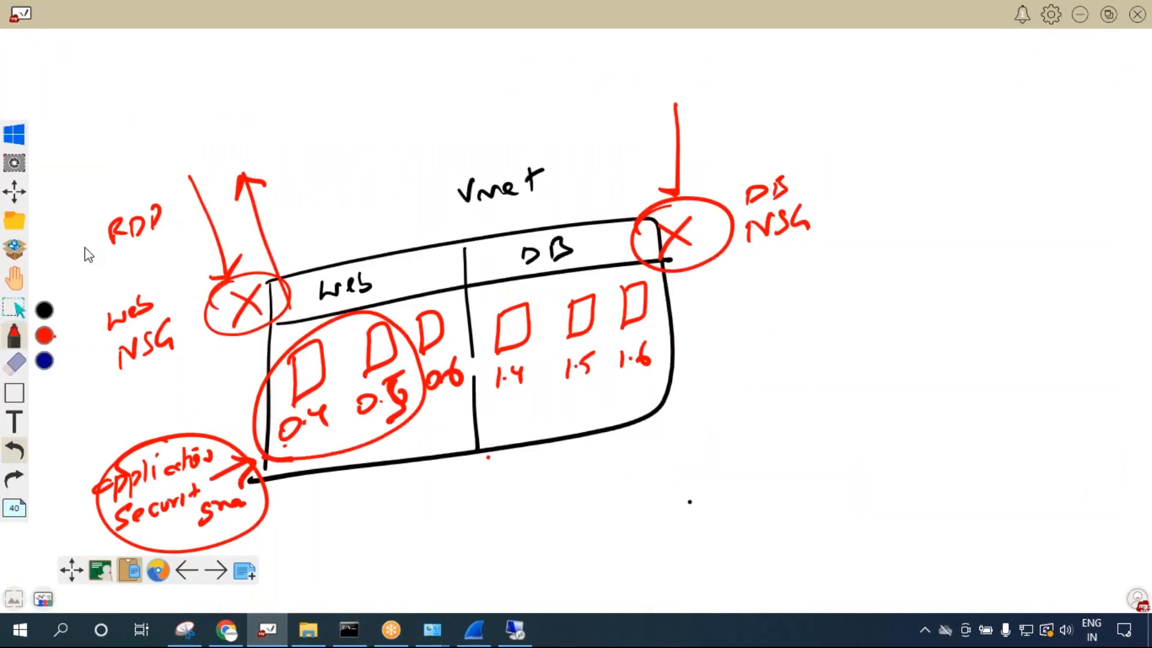
pyautogui.moveTo(173, 180)
pyautogui.mouseDown()
pyautogui.moveTo(274, 405)
pyautogui.moveTo(278, 383)
pyautogui.mouseUp()
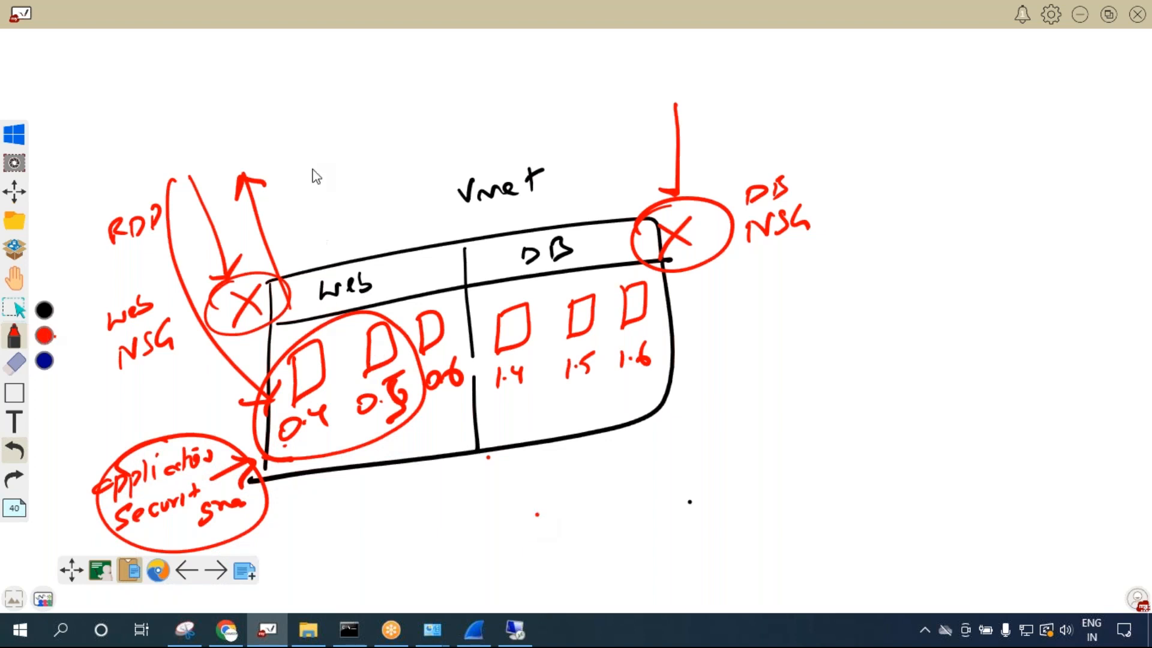
pyautogui.moveTo(320, 213); pyautogui.dragTo(307, 239)
pyautogui.moveTo(333, 215)
pyautogui.mouseDown()
pyautogui.moveTo(386, 216)
pyautogui.moveTo(414, 180)
pyautogui.moveTo(354, 258)
pyautogui.moveTo(408, 234)
pyautogui.moveTo(396, 267)
pyautogui.moveTo(341, 270)
pyautogui.mouseUp()
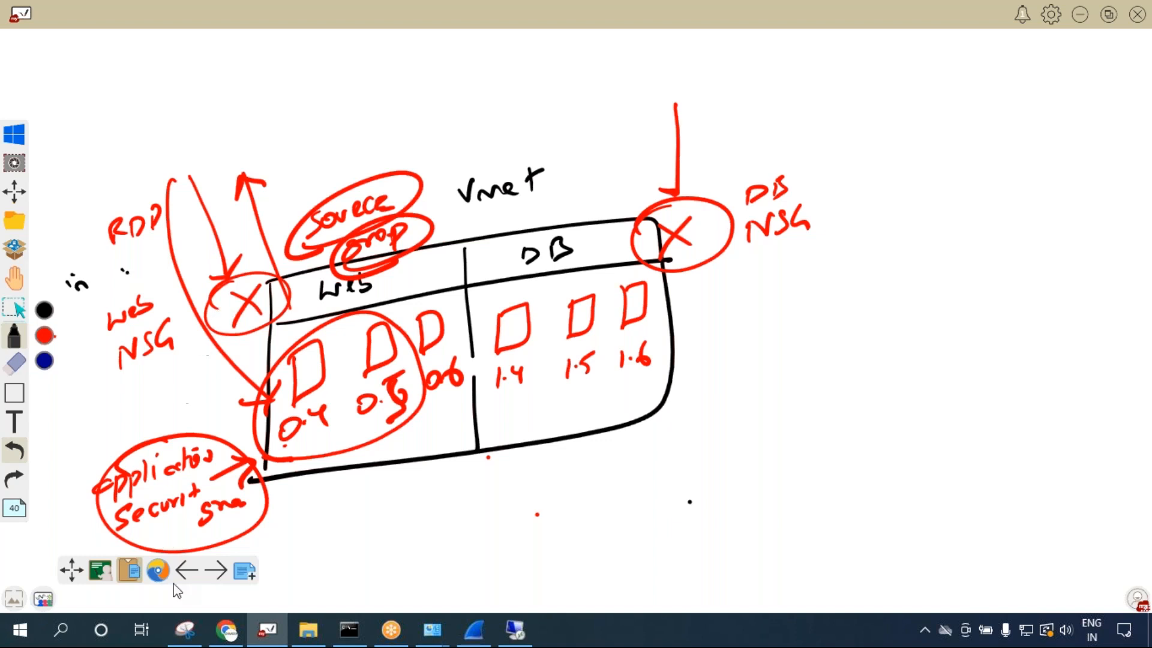
# Return to the browser, save the AllowAnyRDPInbound rule and open the application security groups list.
pyautogui.click(227, 630)
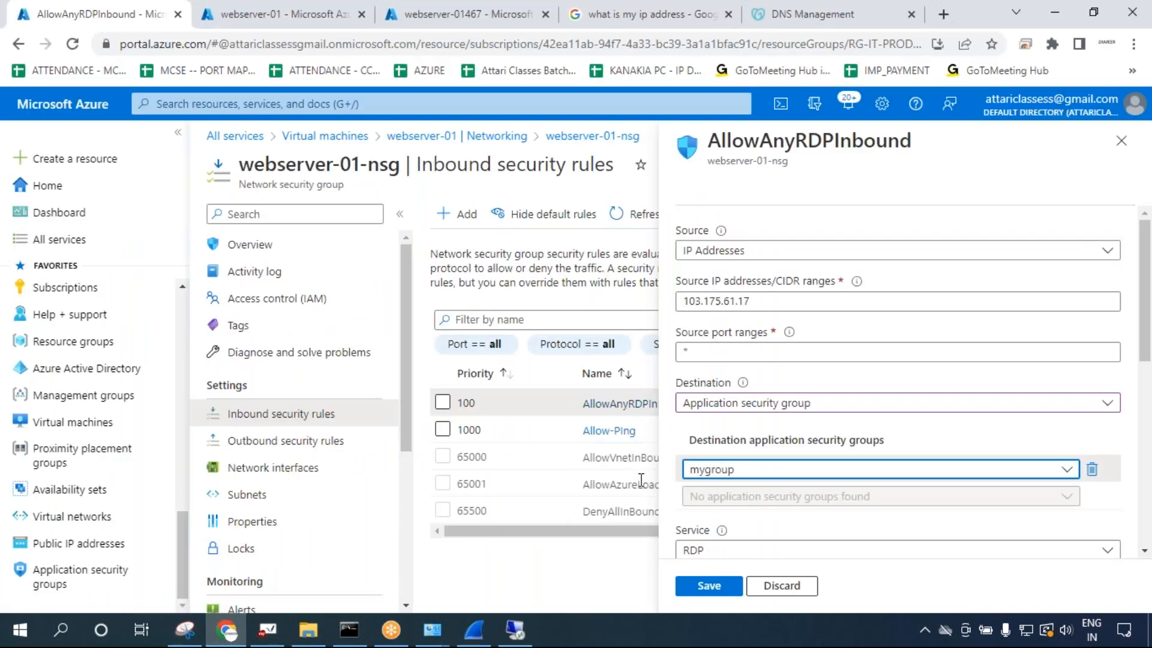
pyautogui.click(709, 585)
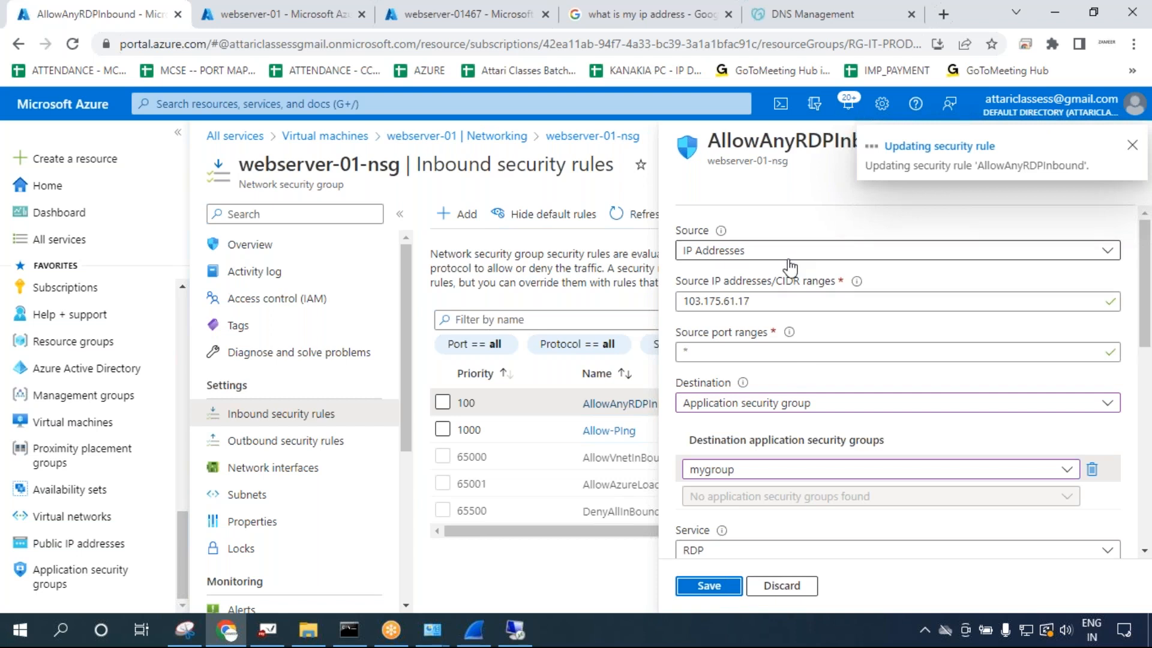
pyautogui.click(939, 95)
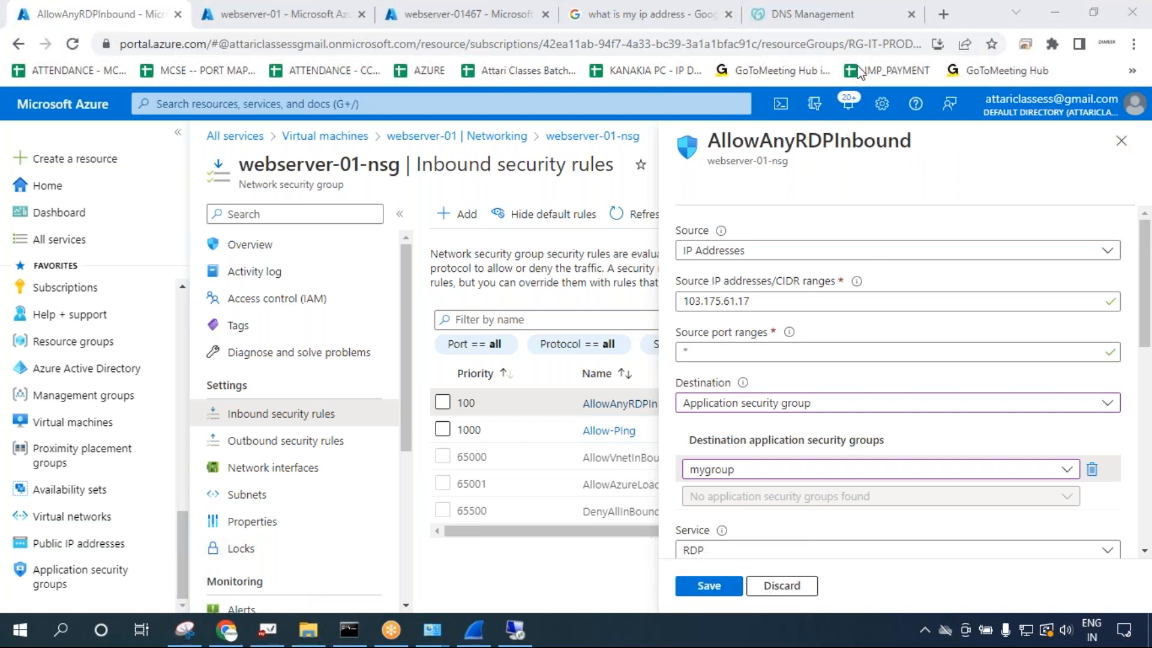
pyautogui.click(100, 582)
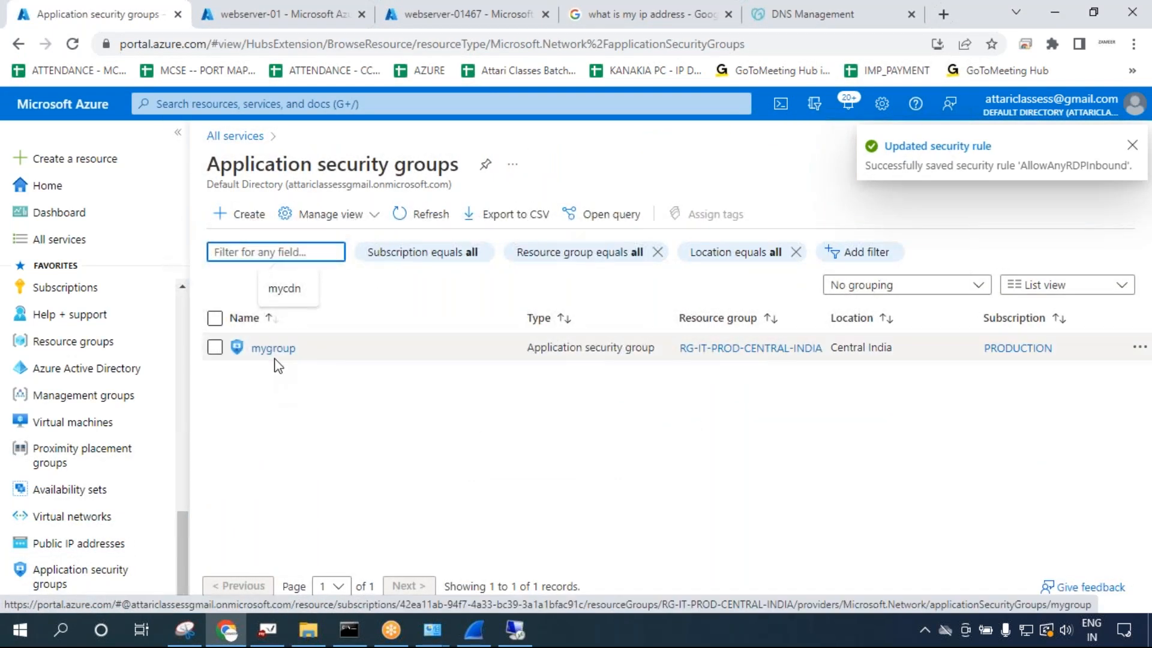
# Highlight the location of mygroup in the application security groups list.
pyautogui.click(858, 67)
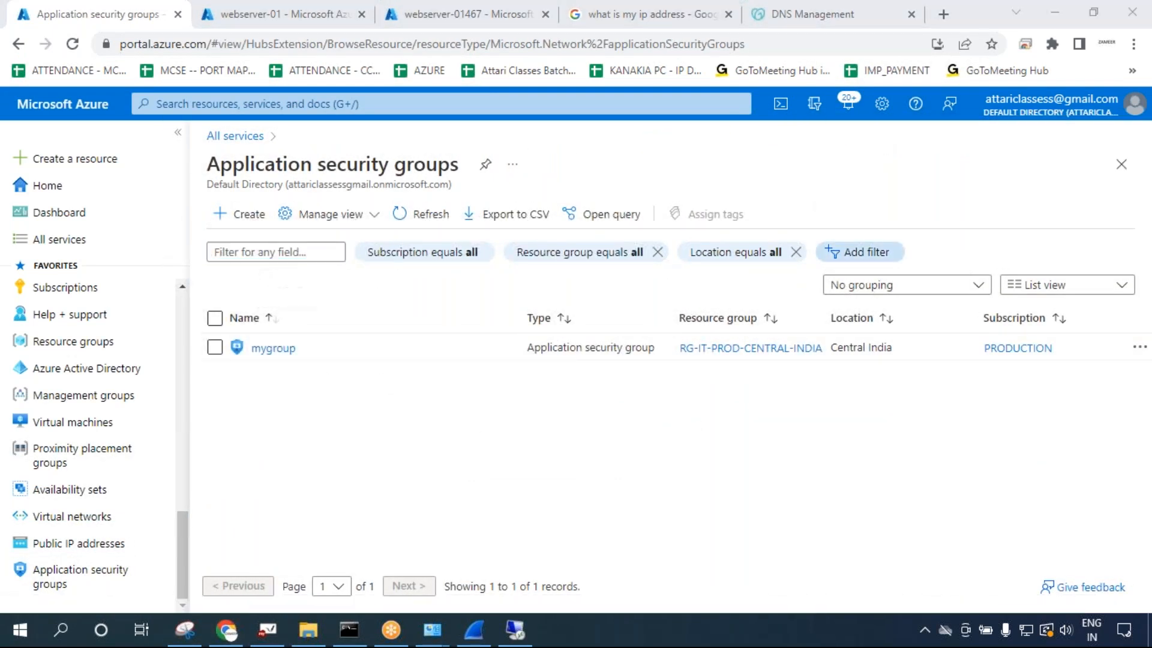
pyautogui.tripleClick(907, 347)
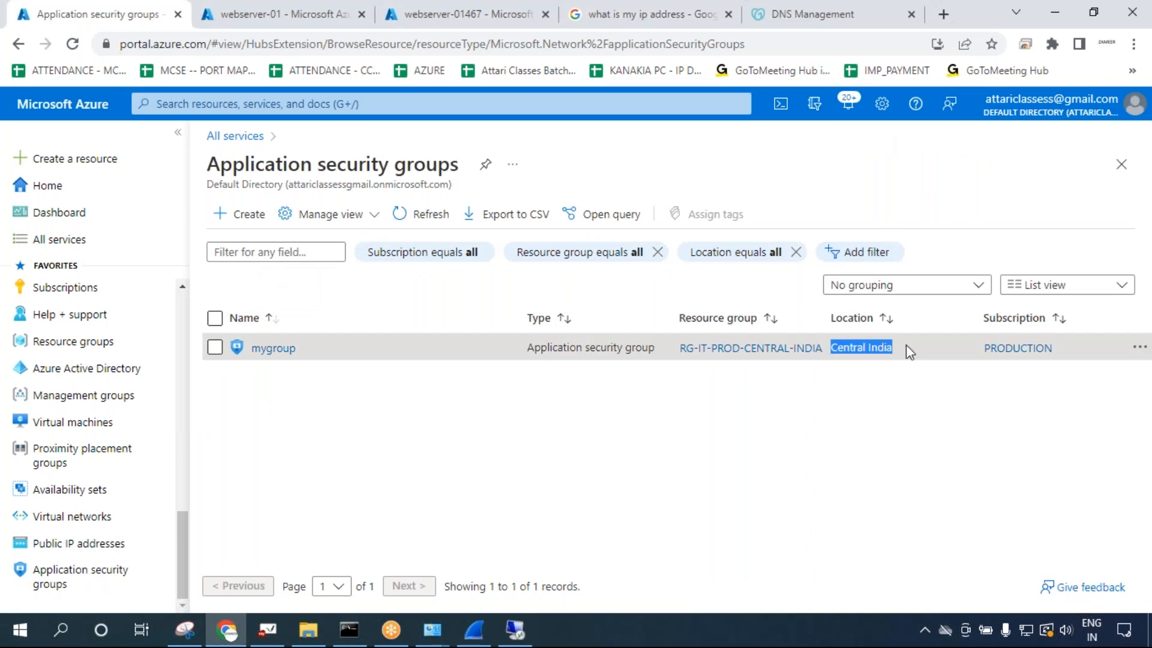
pyautogui.click(354, 33)
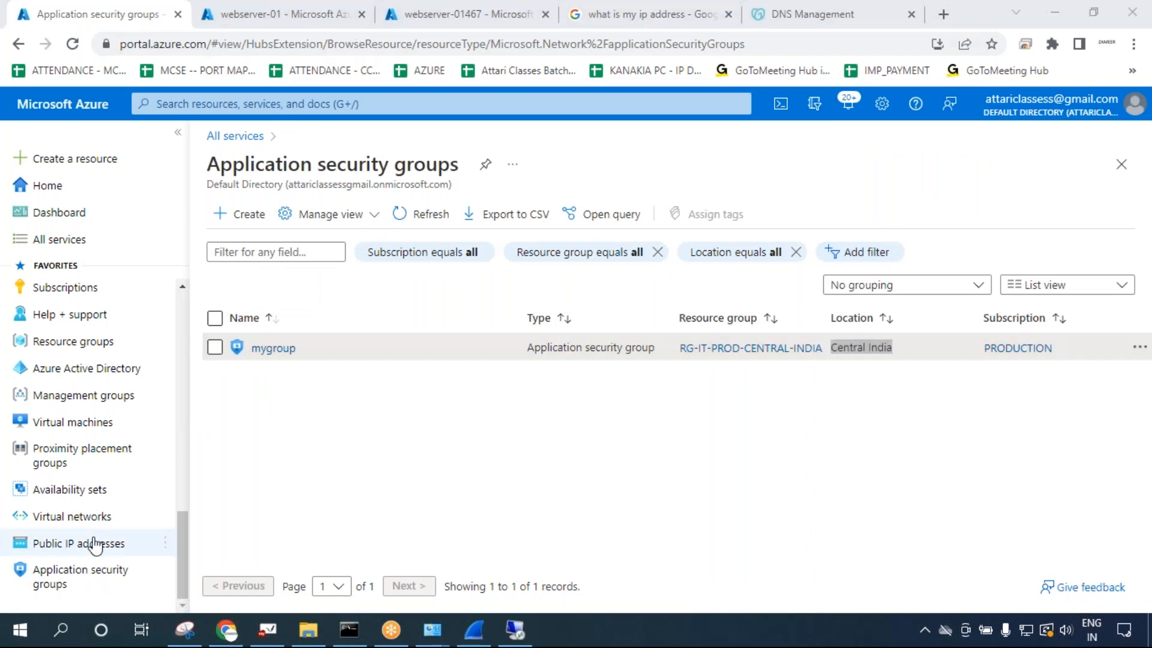
# Open webserver-01's networking settings, review its application security group configuration and close that configuration without changes.
pyautogui.click(94, 432)
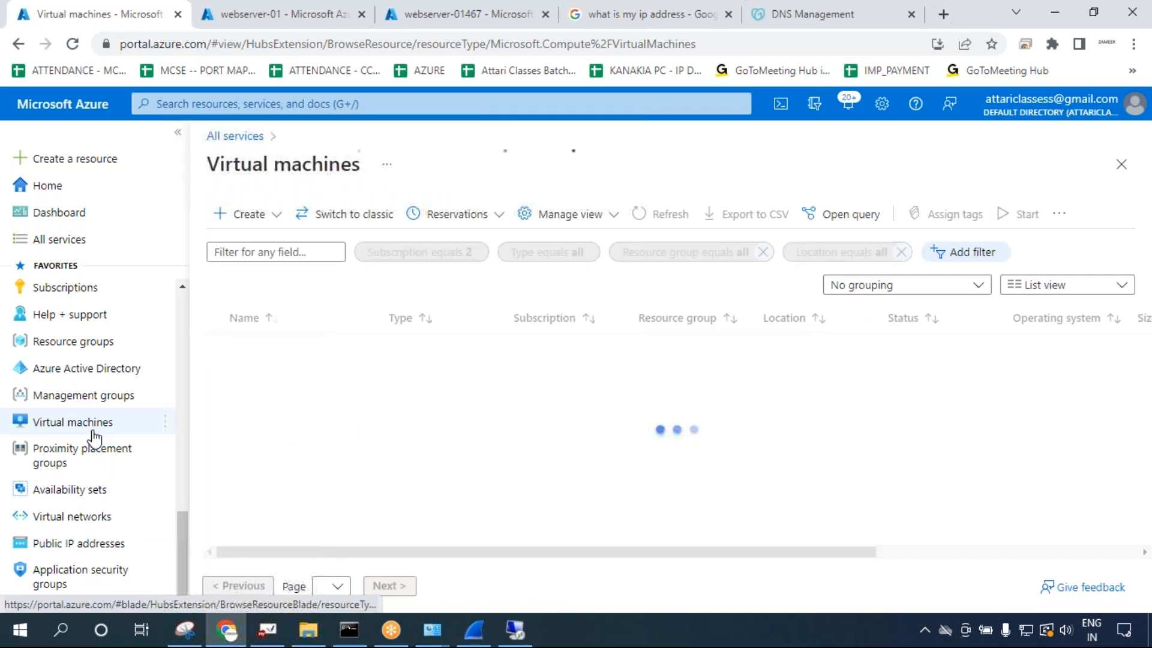
pyautogui.click(282, 345)
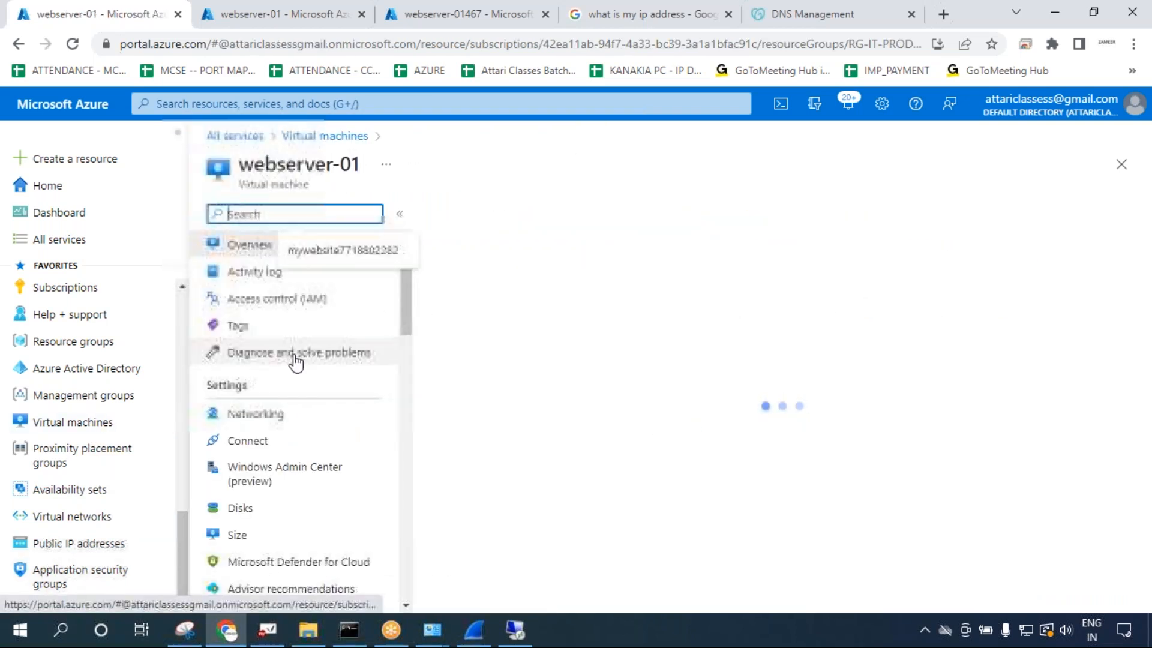
pyautogui.click(305, 412)
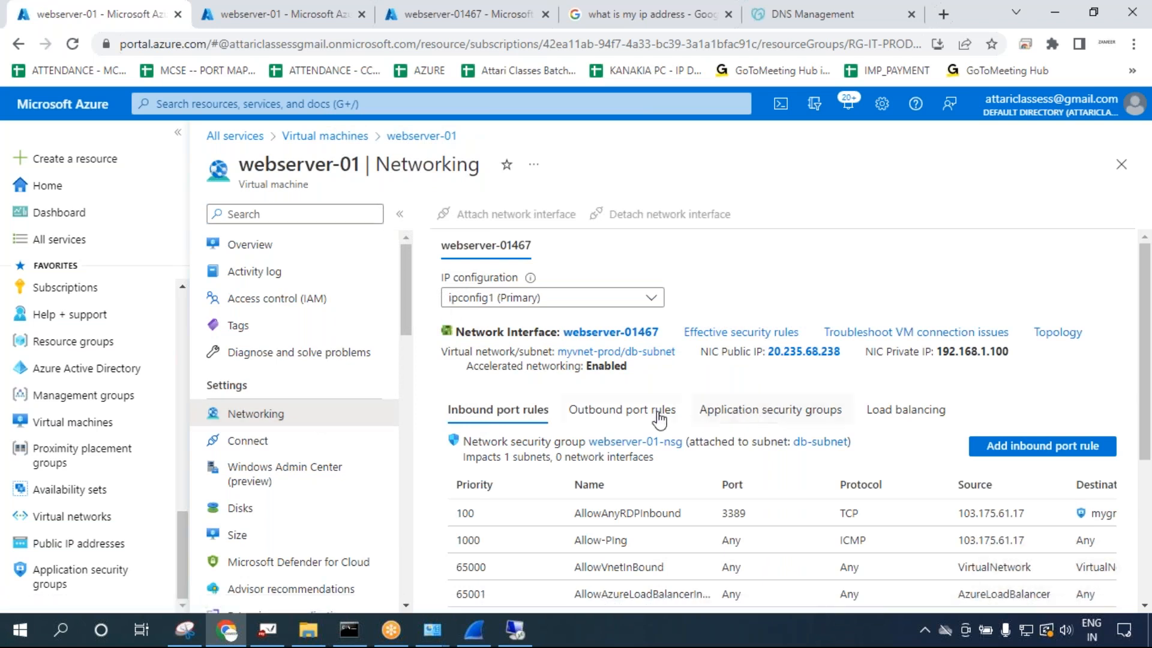
pyautogui.click(772, 420)
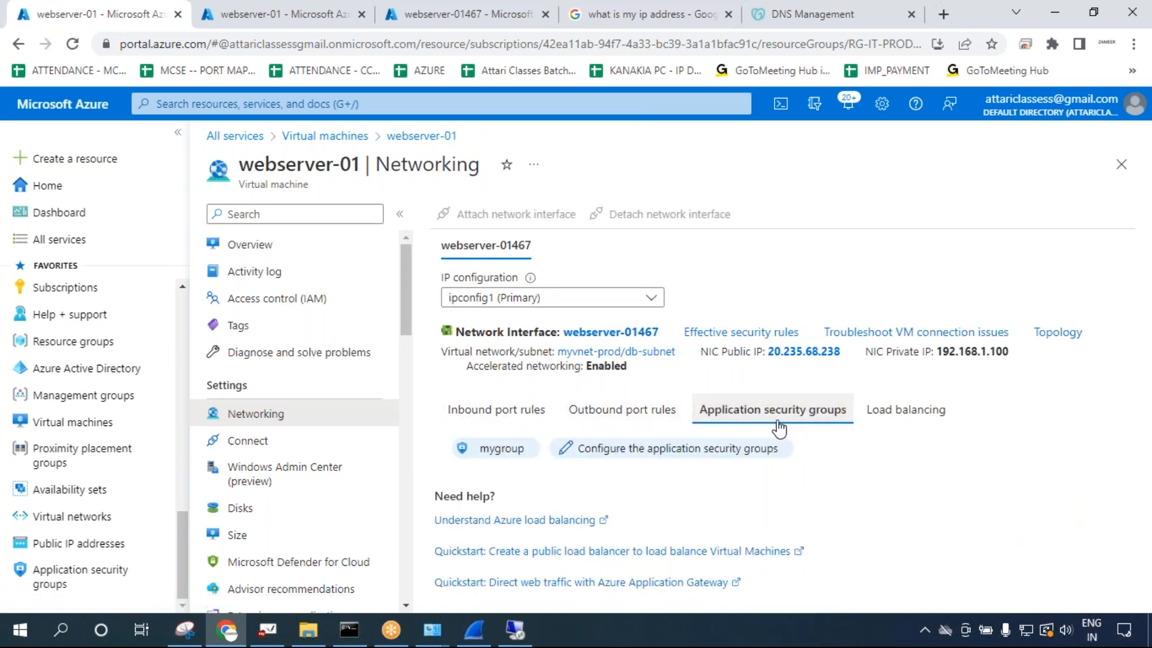
pyautogui.click(780, 448)
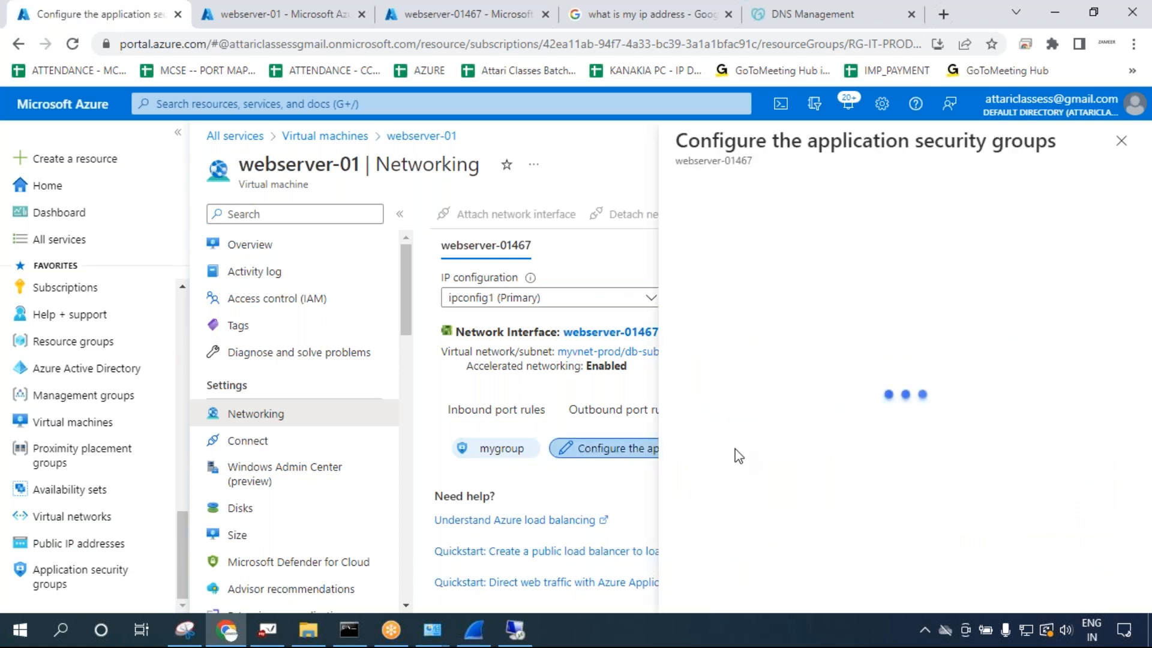
pyautogui.click(722, 354)
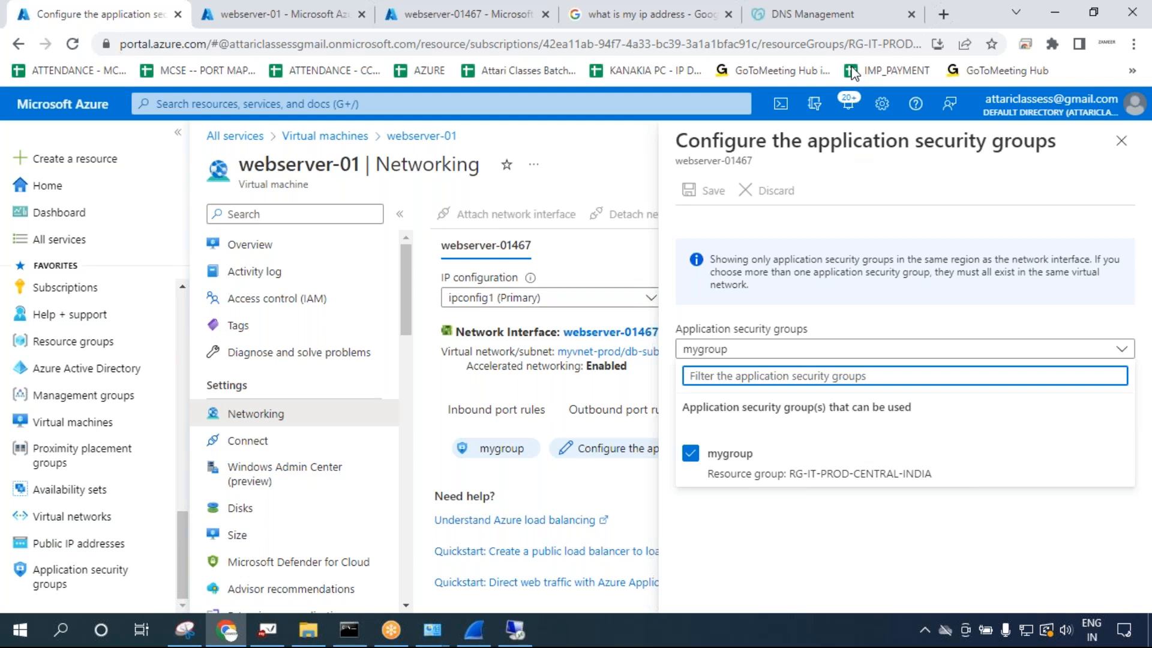
pyautogui.click(855, 73)
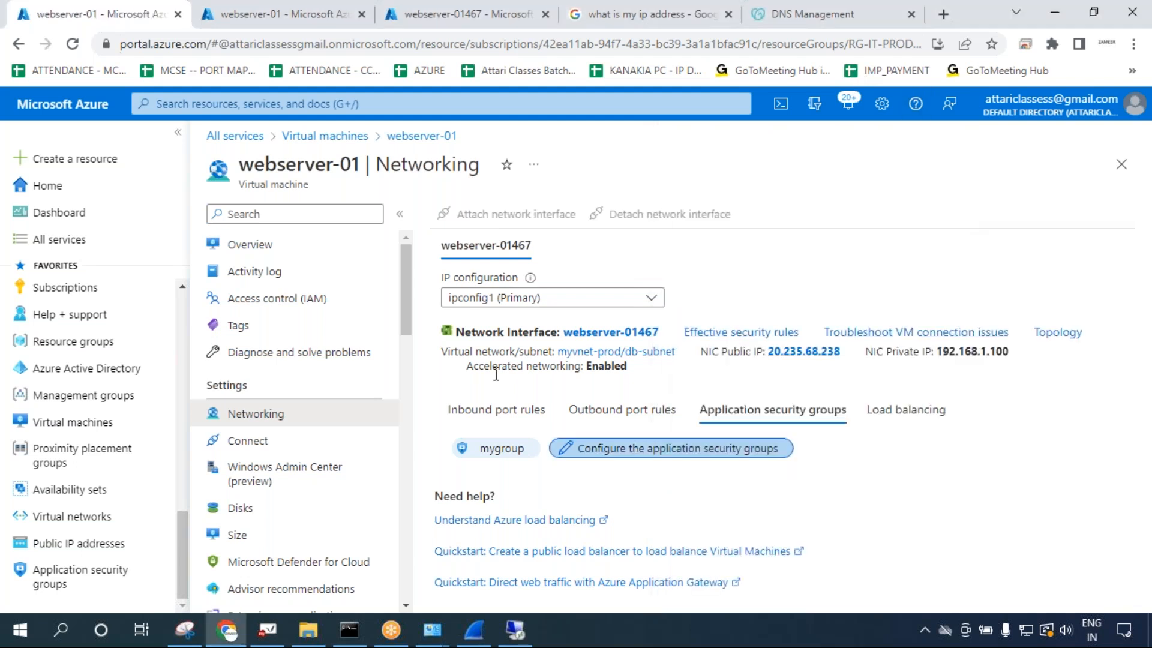
# Open the AllowAnyRDPInbound rule of webserver-01-nsg and save it with the application security group mygroup as destination.
pyautogui.click(494, 411)
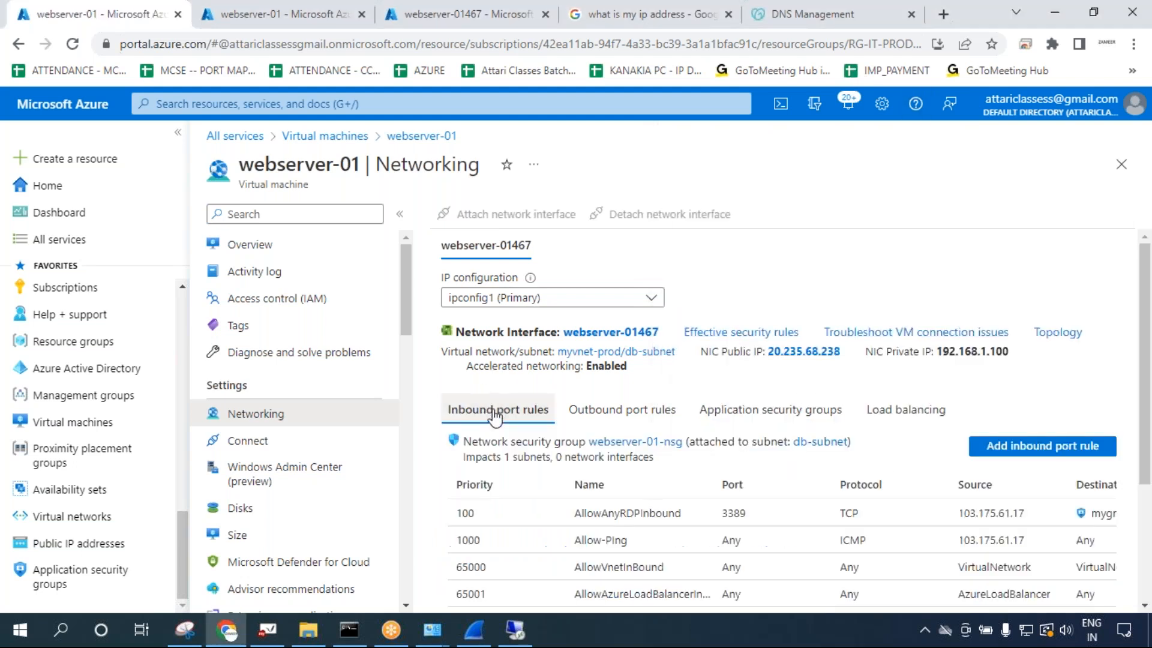
pyautogui.click(642, 443)
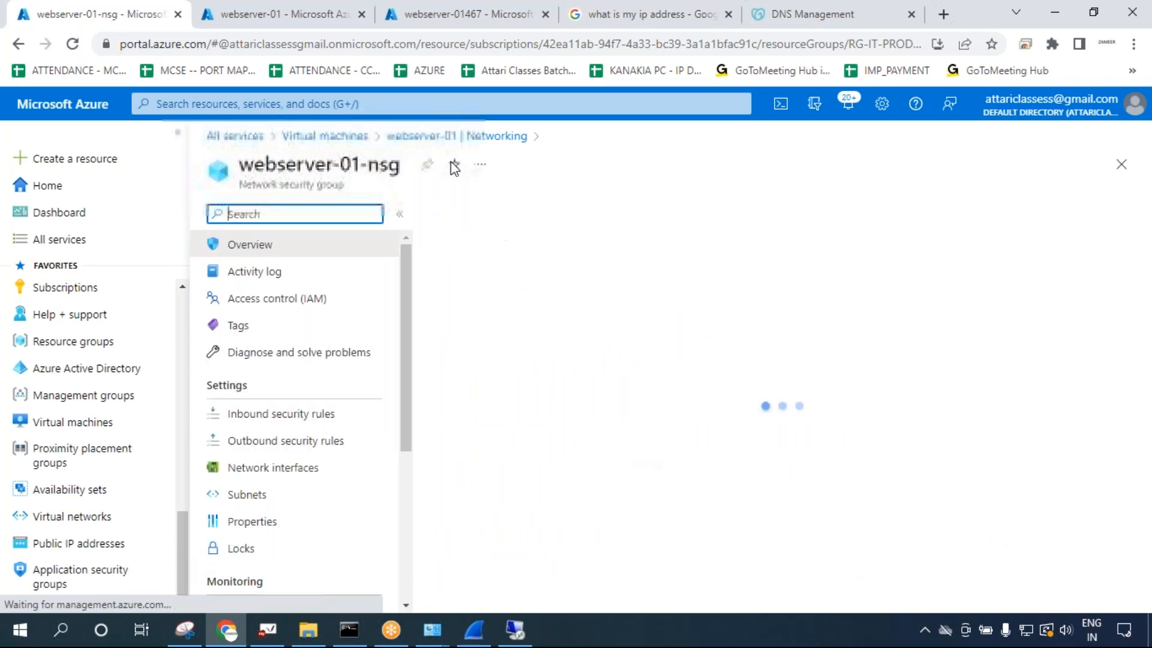
pyautogui.click(340, 418)
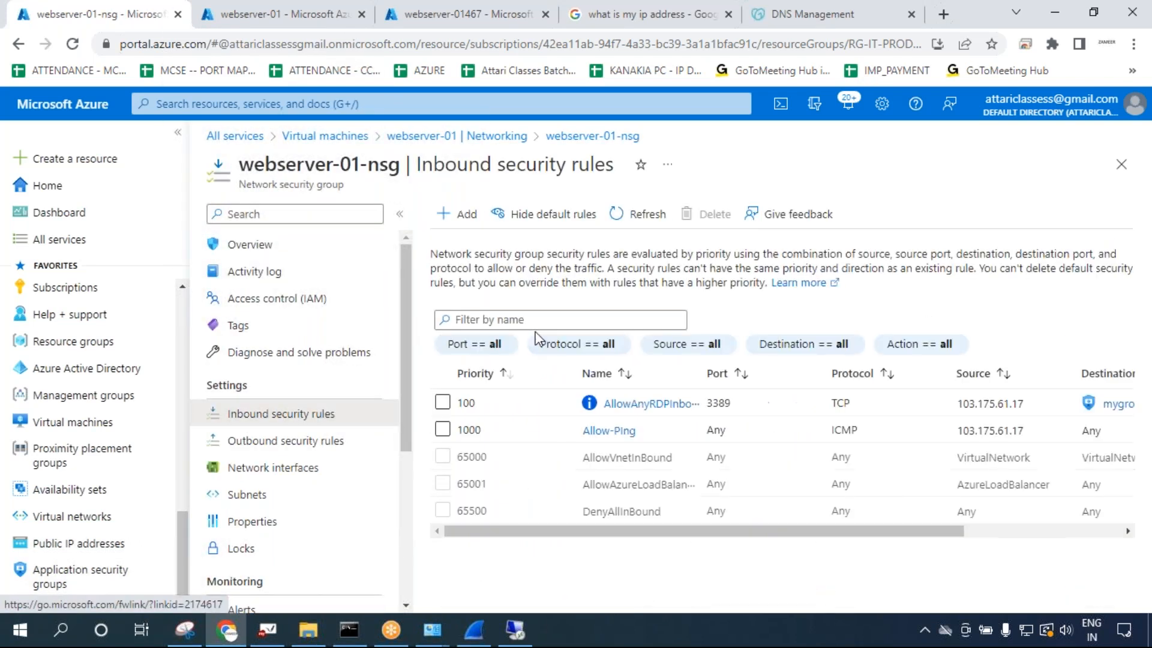
pyautogui.click(650, 413)
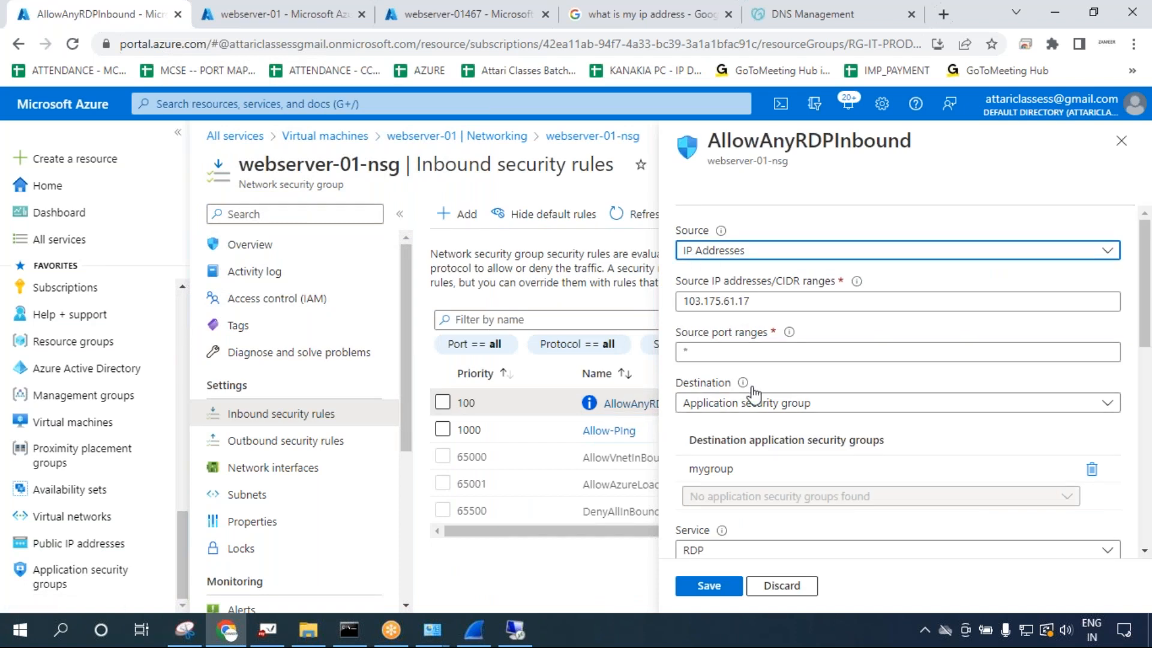
pyautogui.click(760, 411)
pyautogui.click(727, 506)
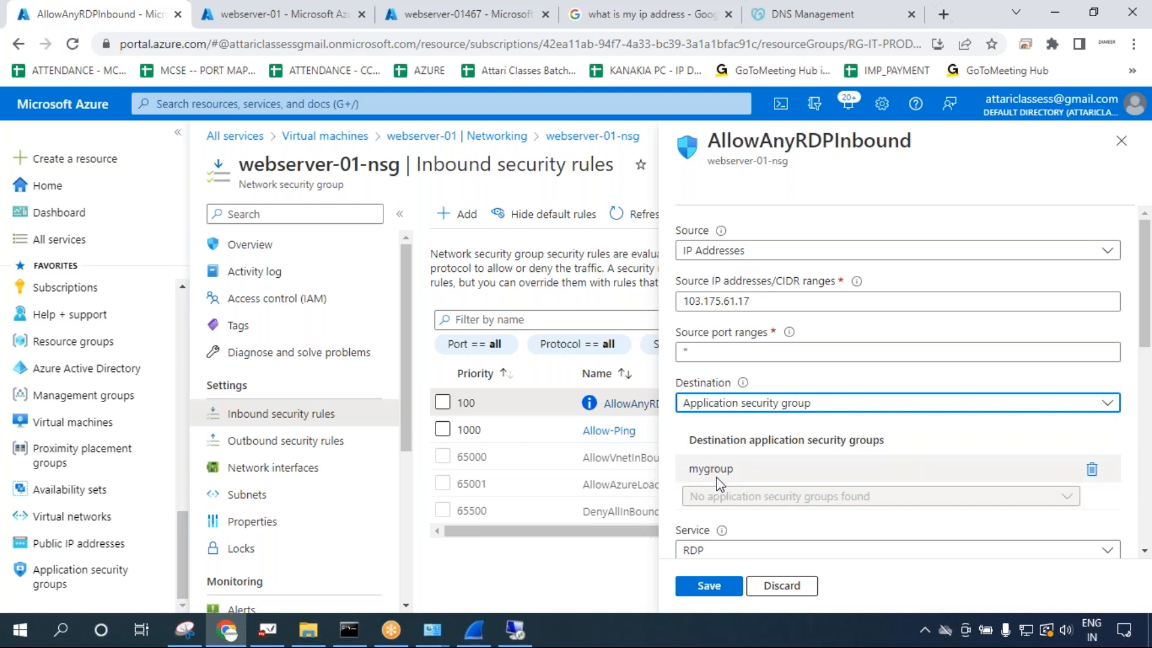
pyautogui.click(787, 587)
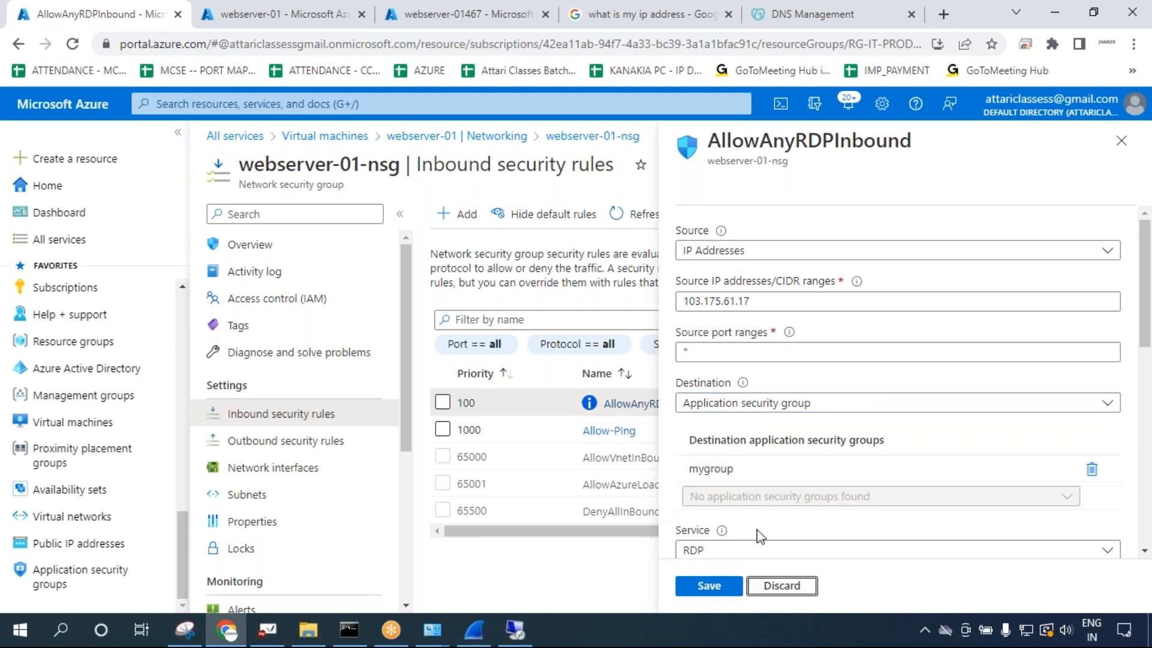
pyautogui.click(726, 586)
# Try the application security group mygroup as source of the outbound Block-Internet rule in webserver-01-nsg and discard the change.
pyautogui.click(278, 441)
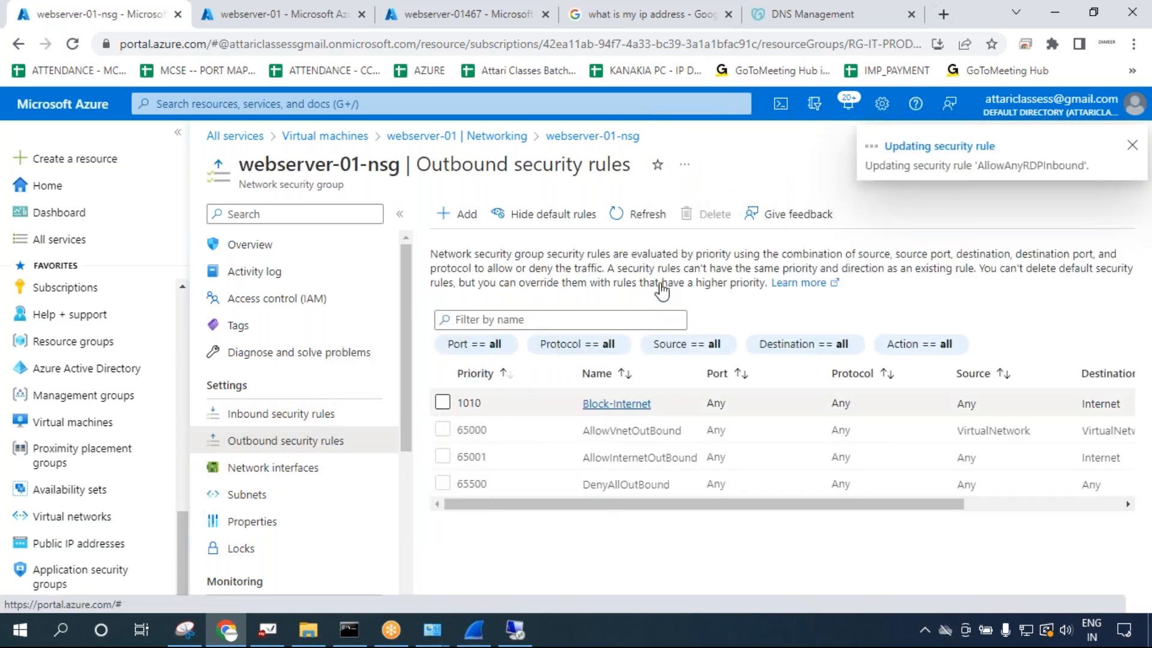
pyautogui.click(617, 403)
pyautogui.click(780, 250)
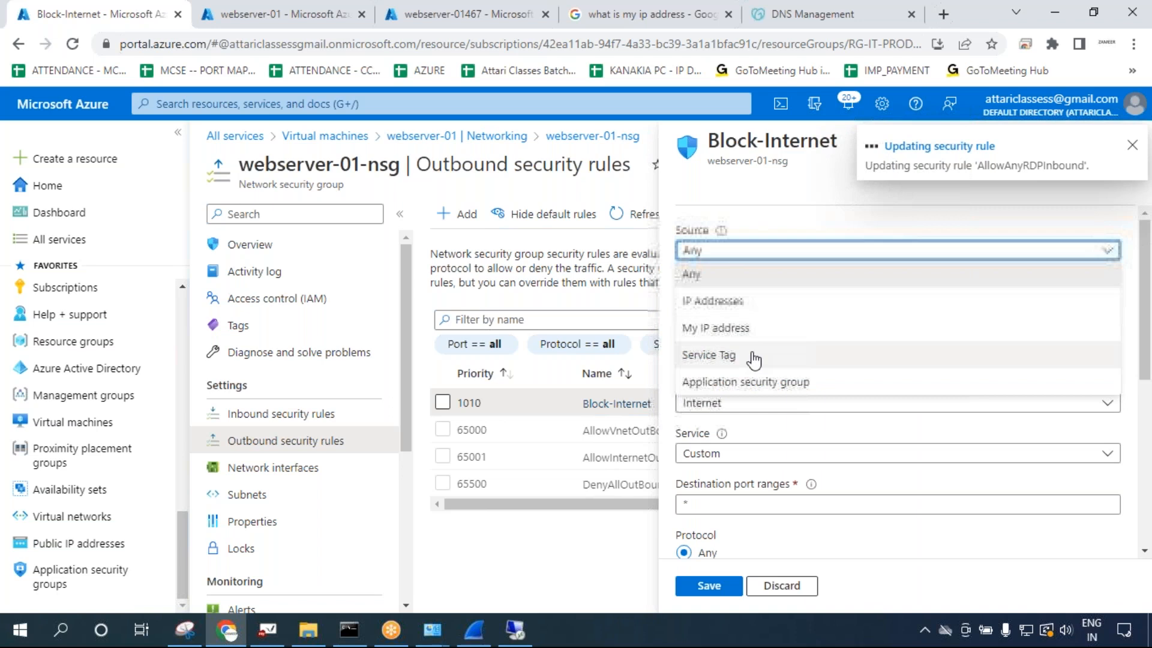
pyautogui.click(745, 381)
pyautogui.click(736, 322)
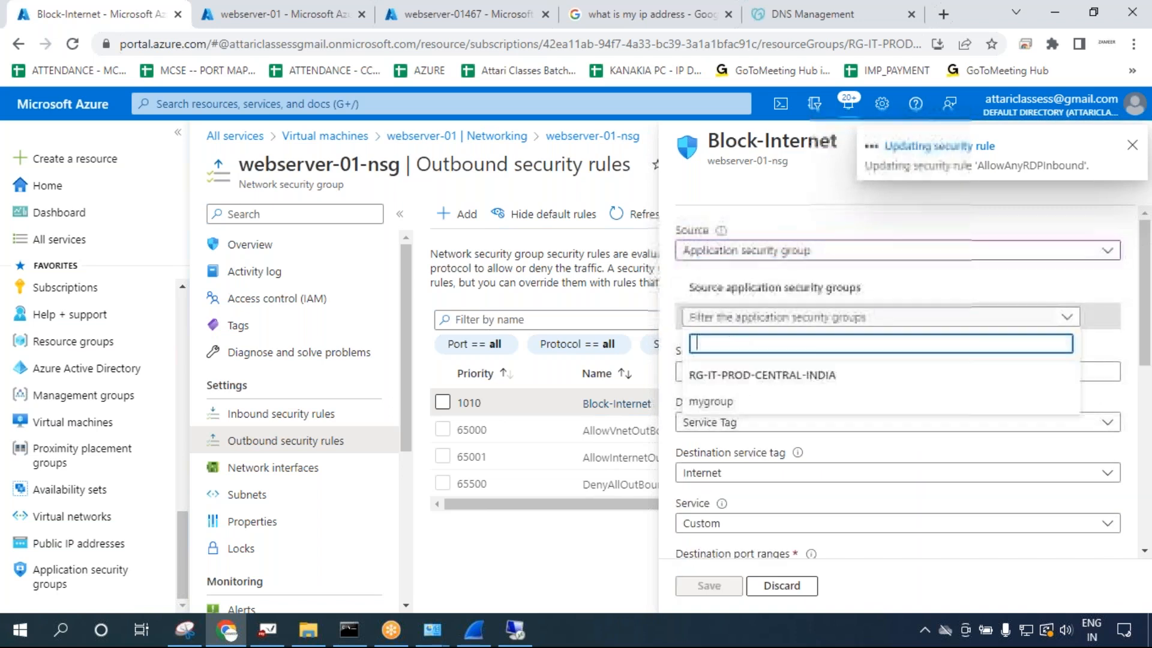
pyautogui.click(711, 402)
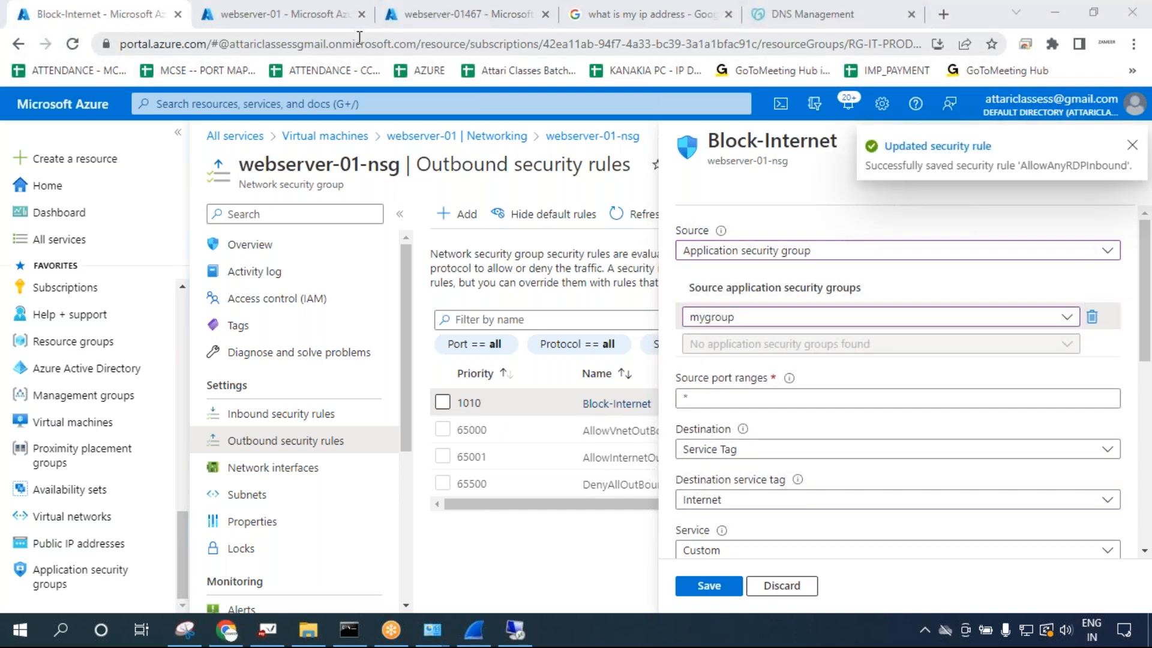
pyautogui.click(771, 586)
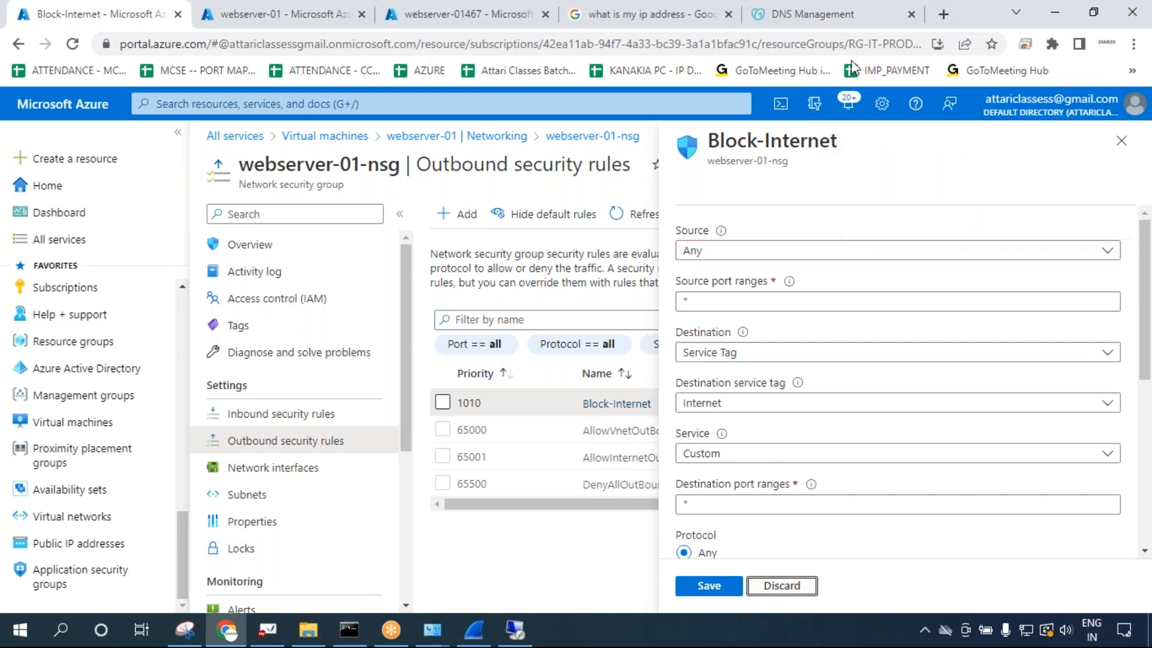
pyautogui.click(466, 200)
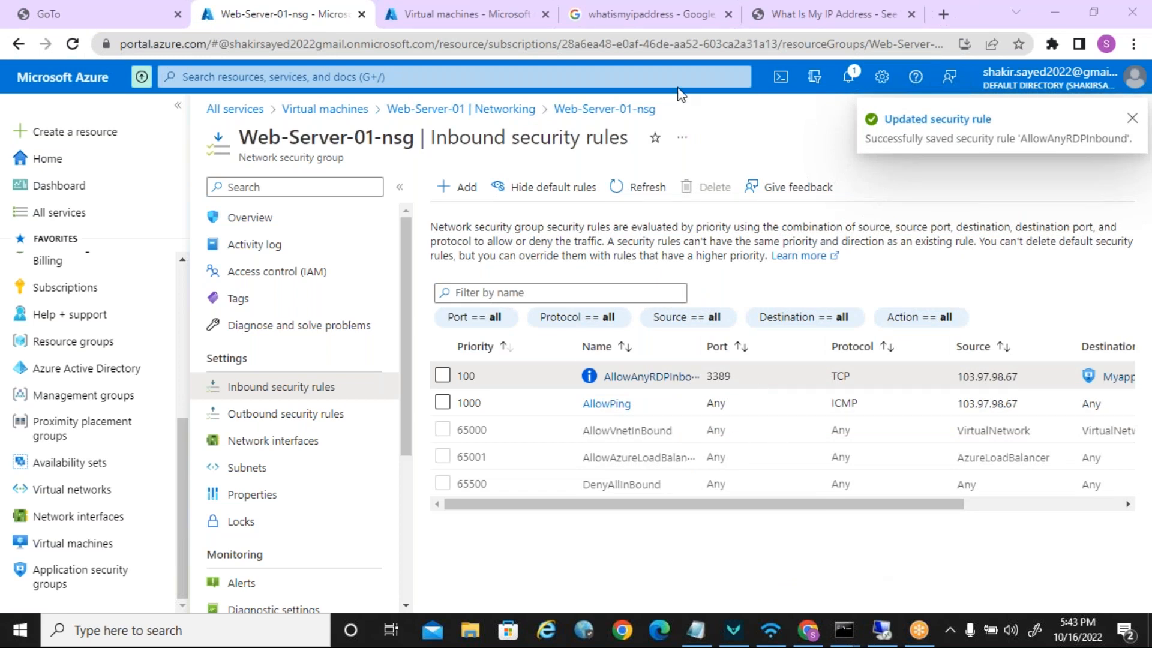
# Review the destination application security group of the AllowAnyRDPInbound rule in Web-Server-01-nsg and close the rule without saving.
pyautogui.click(651, 377)
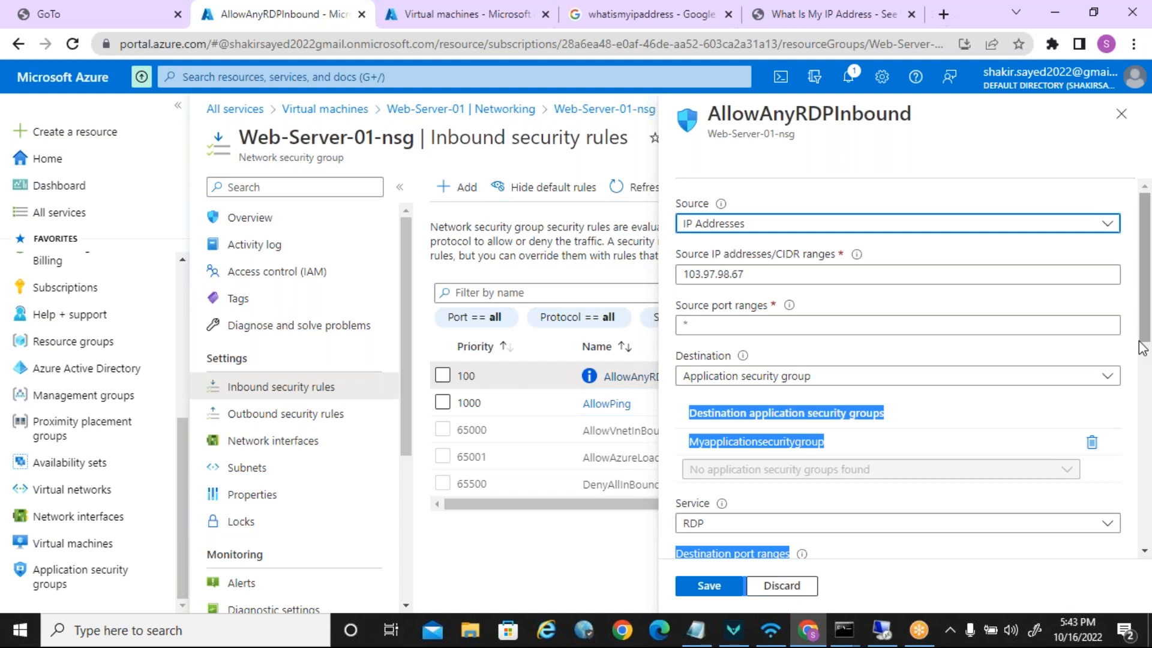
pyautogui.click(775, 381)
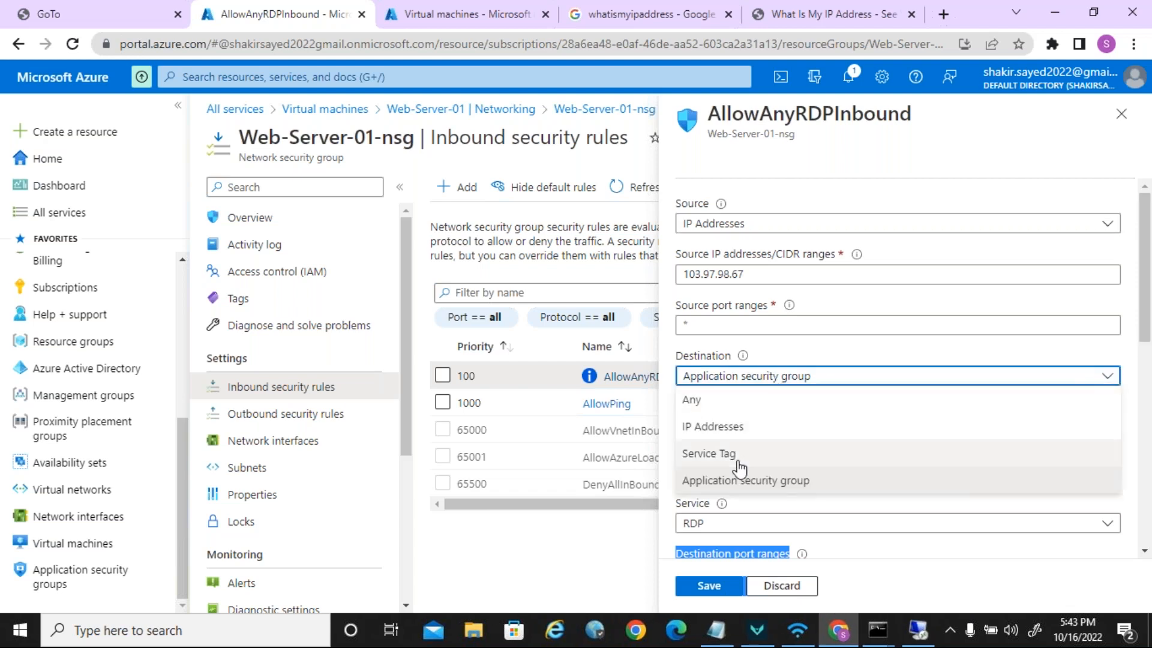
pyautogui.click(740, 479)
pyautogui.click(817, 474)
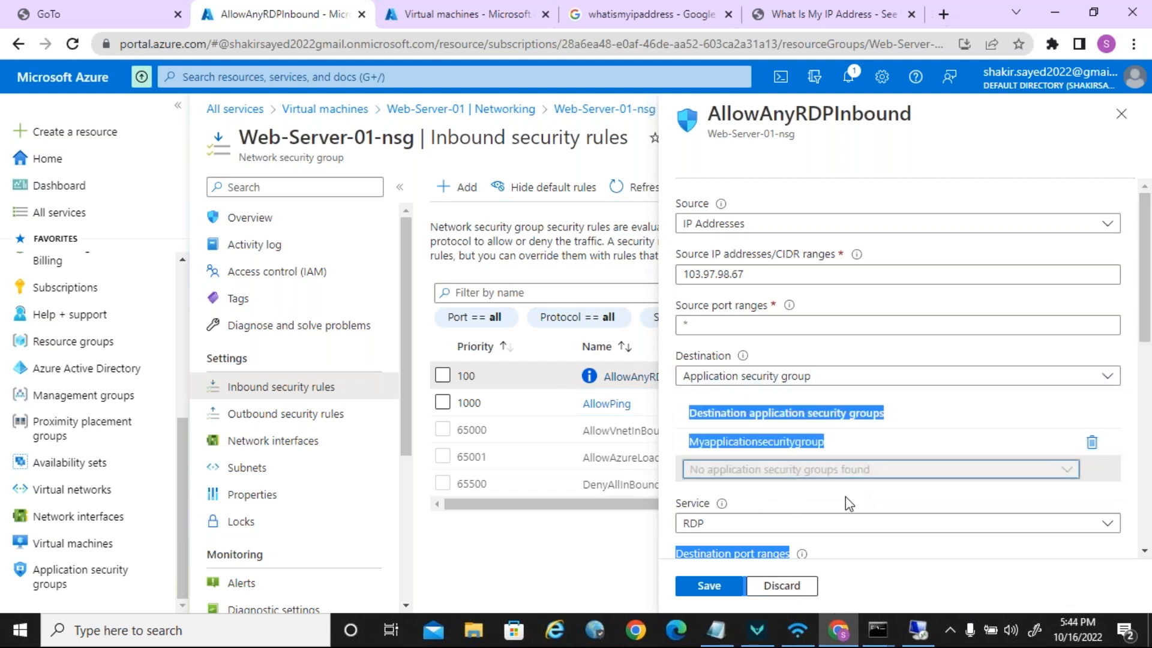
pyautogui.click(777, 586)
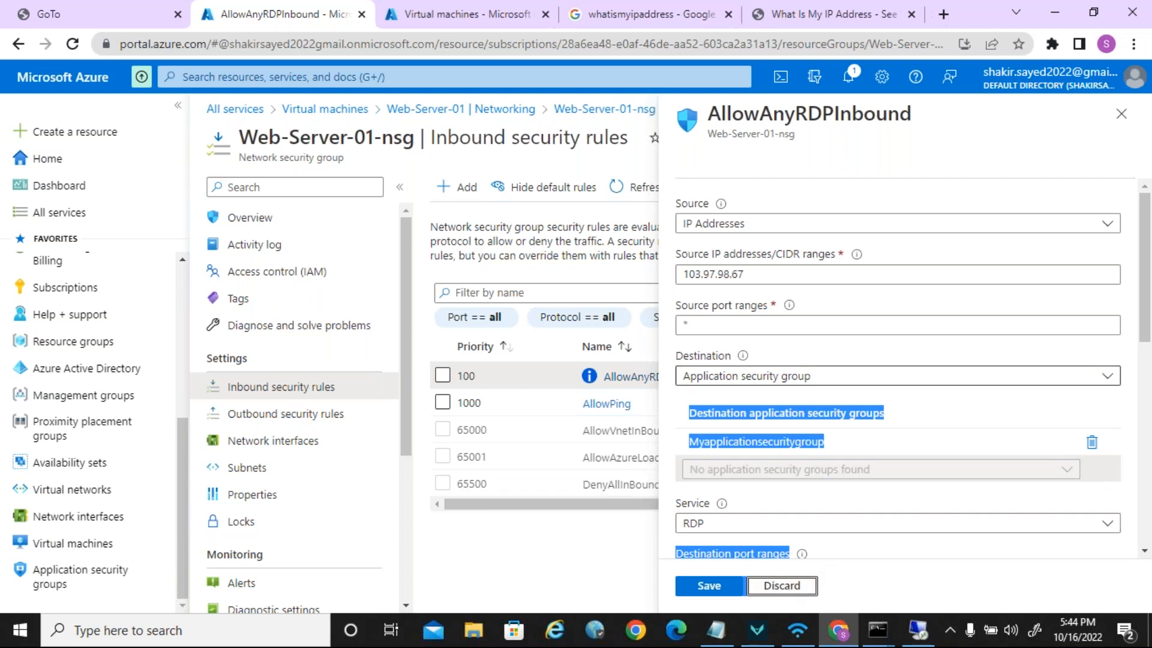
pyautogui.click(1119, 120)
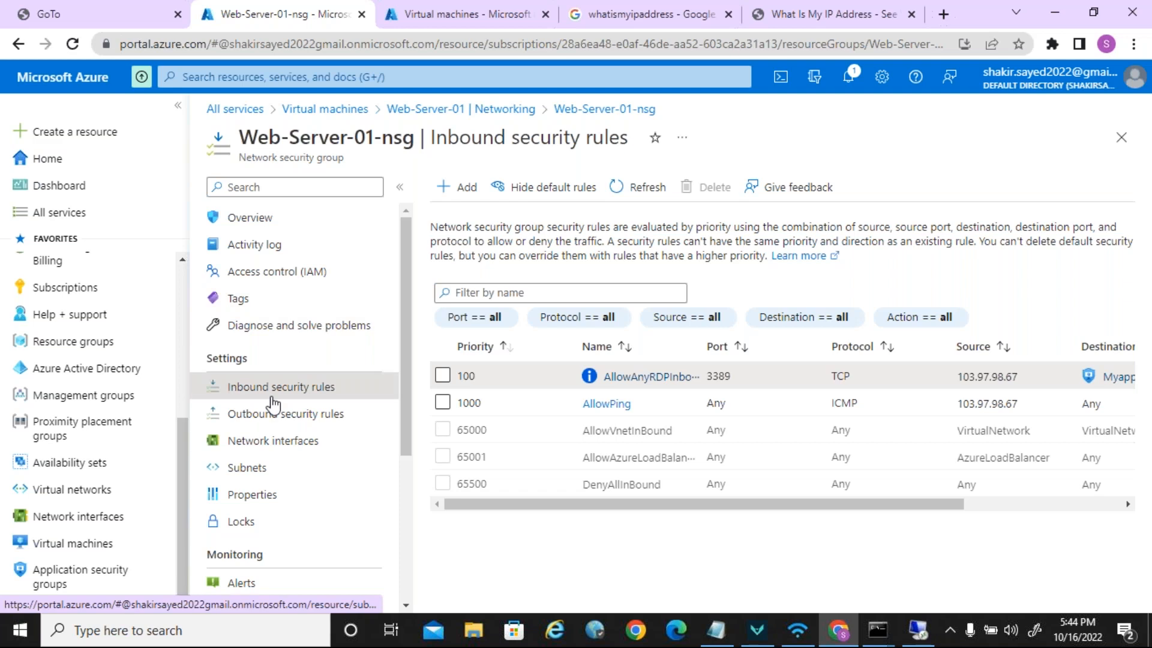
# View the application security groups assigned to Web-Server-01 and return to its inbound port rules.
pyautogui.click(456, 110)
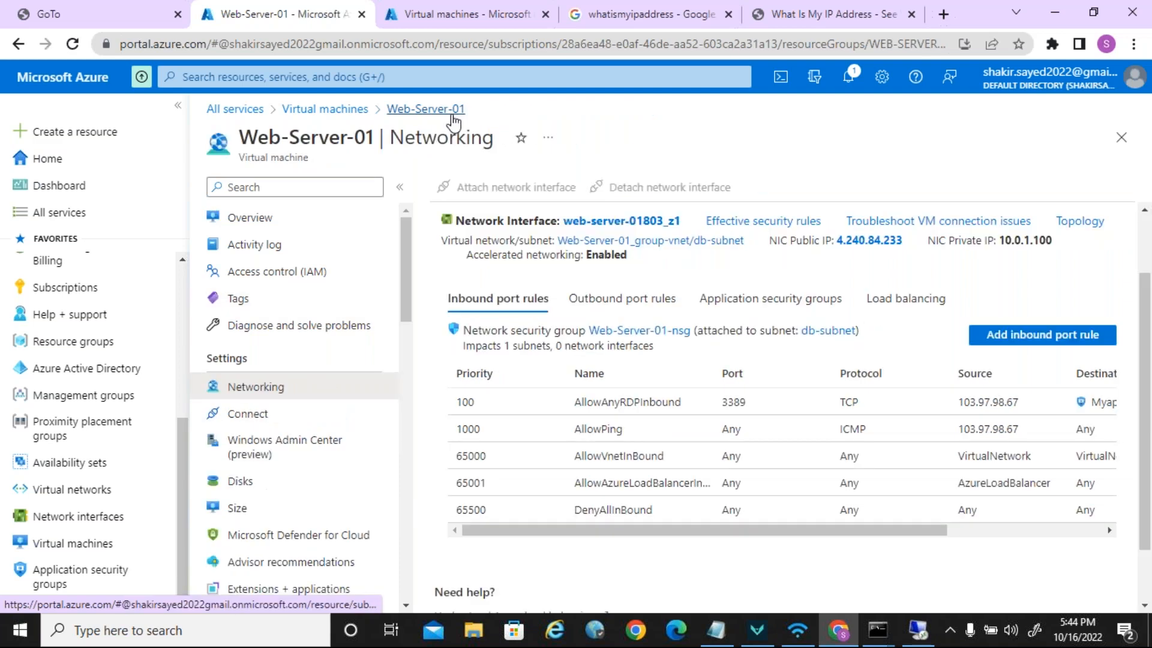
pyautogui.click(771, 299)
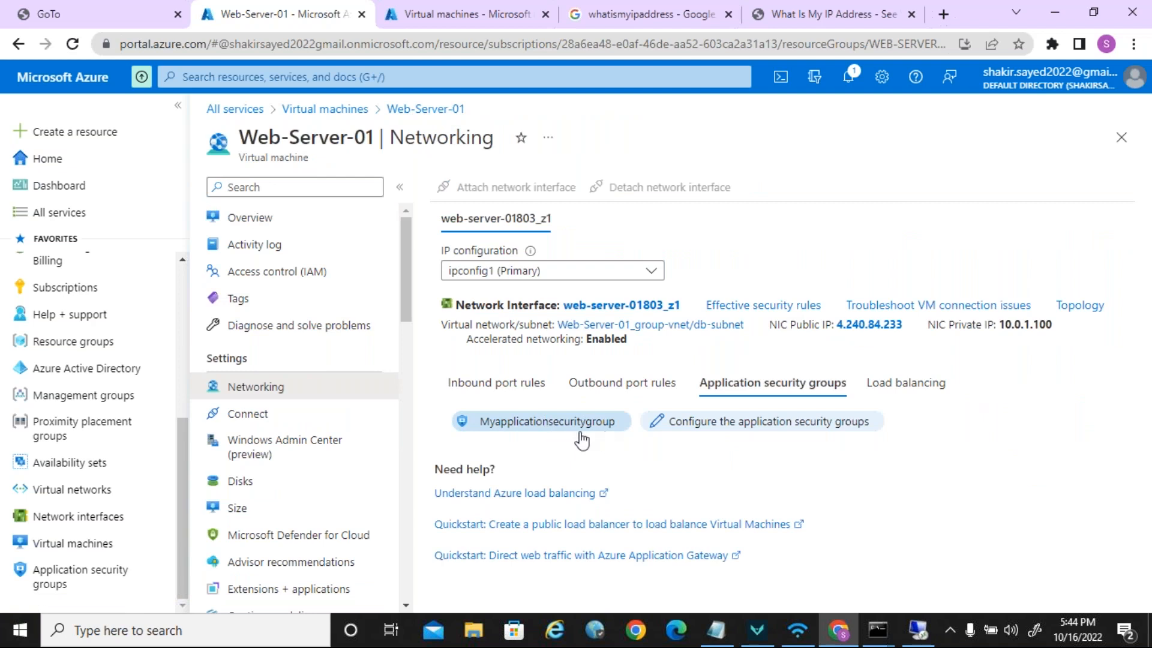
pyautogui.click(514, 384)
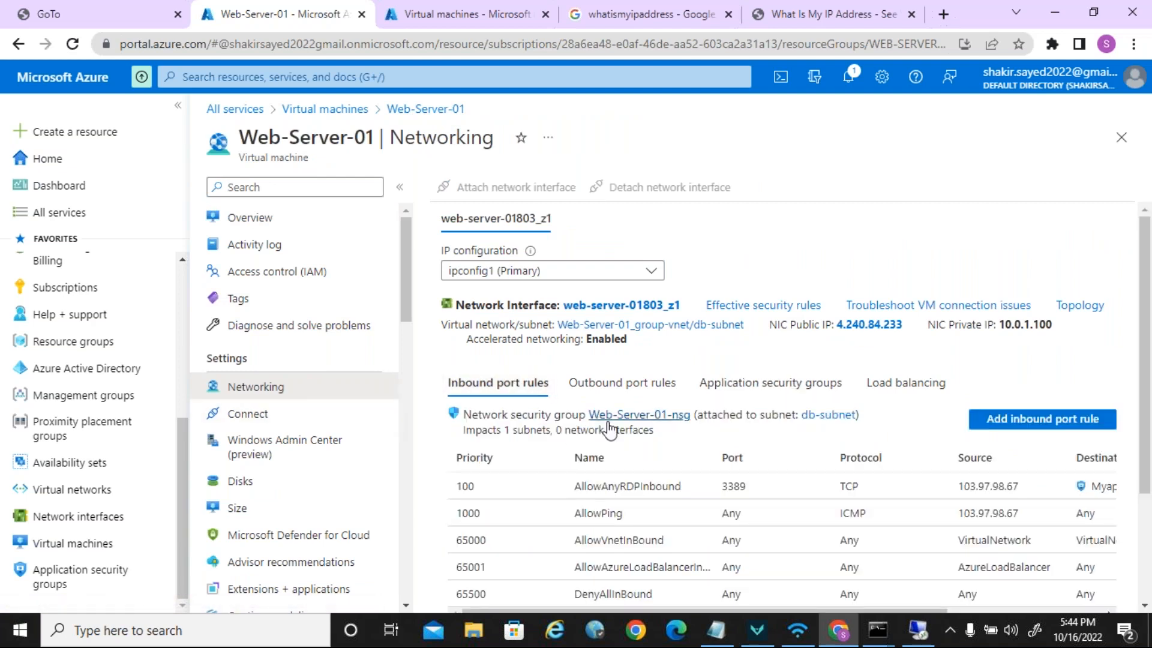
# Remove and reselect Myapplicationsecuritygroup as the destination of the AllowAnyRDPInbound rule in Web-Server-01-nsg, and save the rule.
pyautogui.click(666, 416)
pyautogui.click(296, 388)
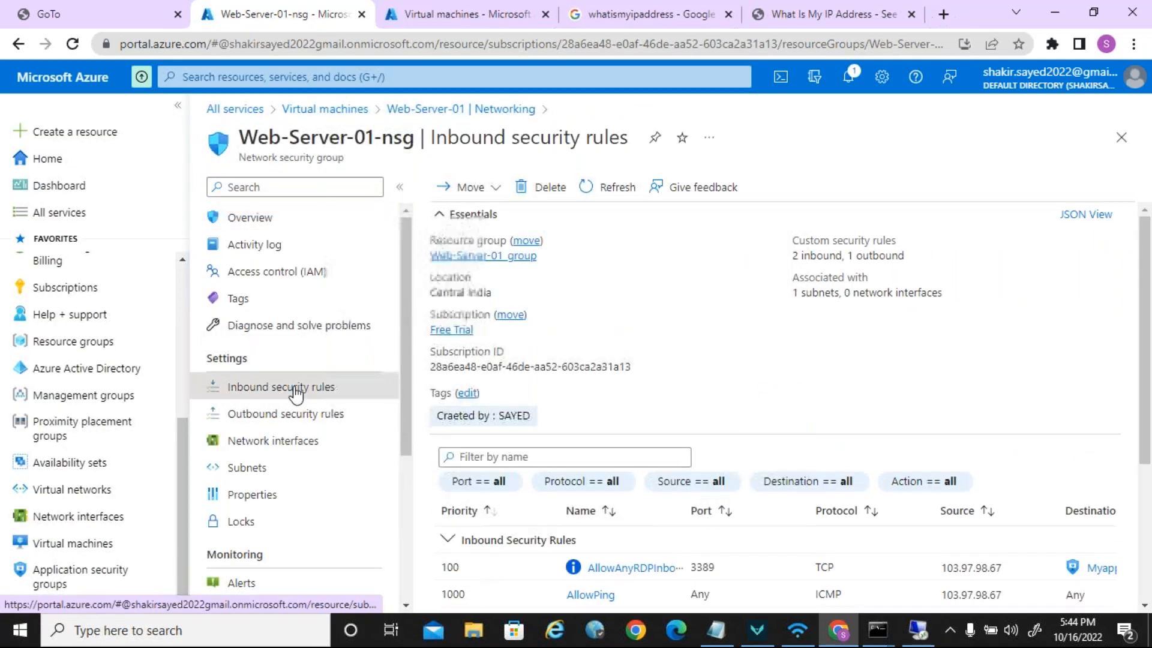
pyautogui.click(624, 376)
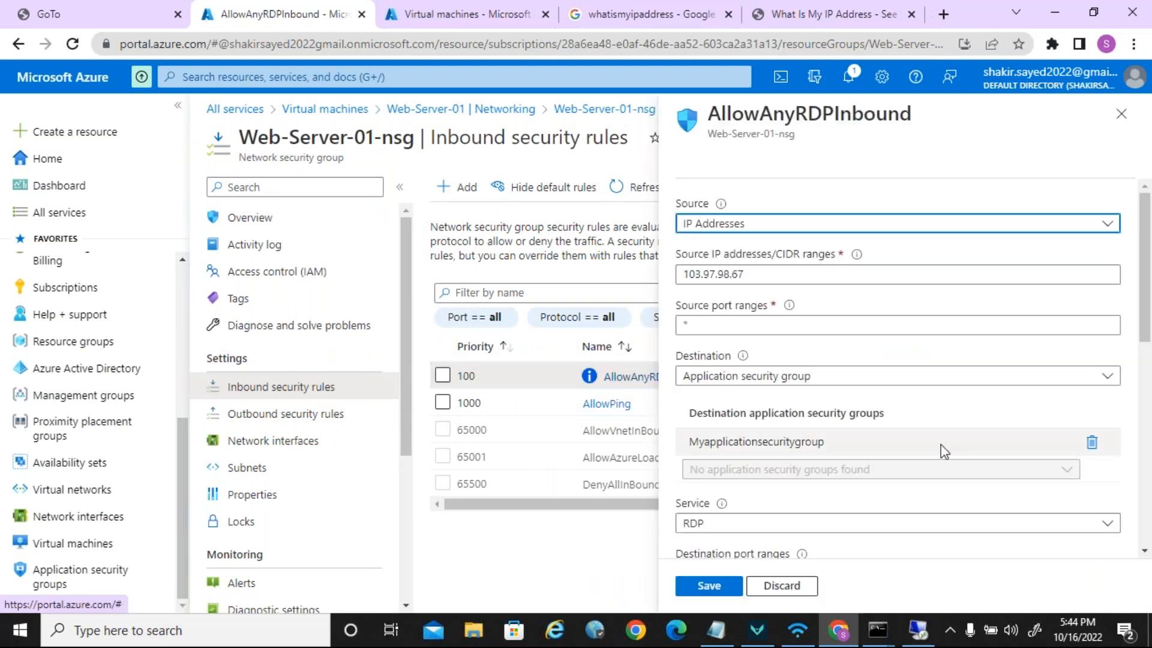
pyautogui.click(733, 380)
pyautogui.click(734, 479)
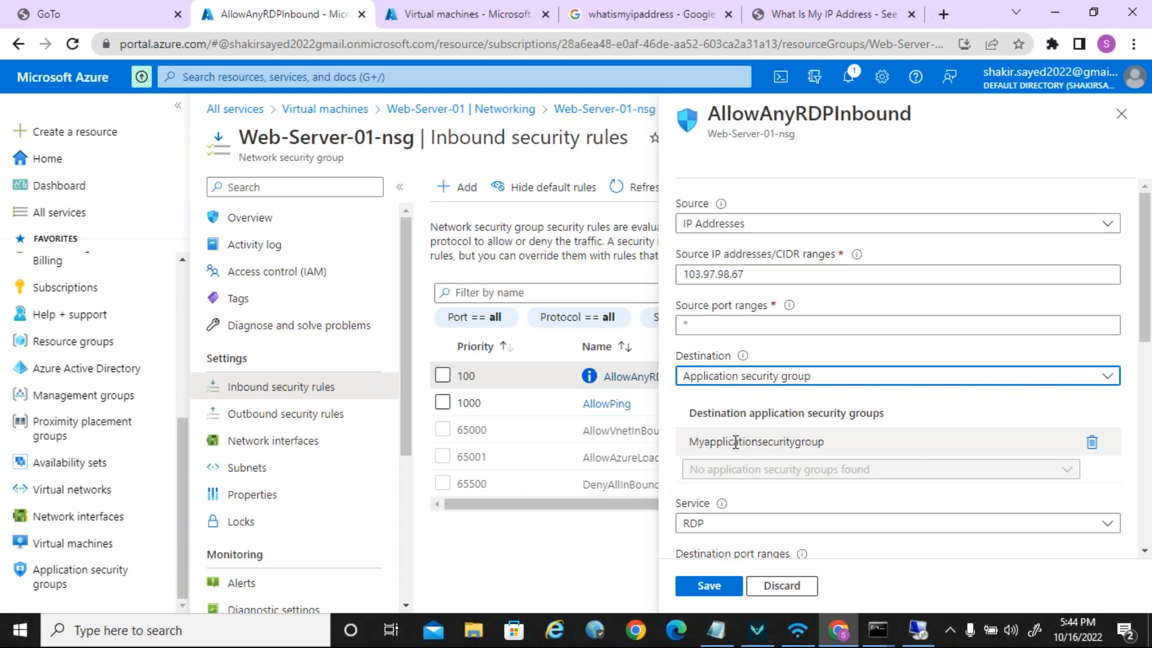
pyautogui.doubleClick(713, 442)
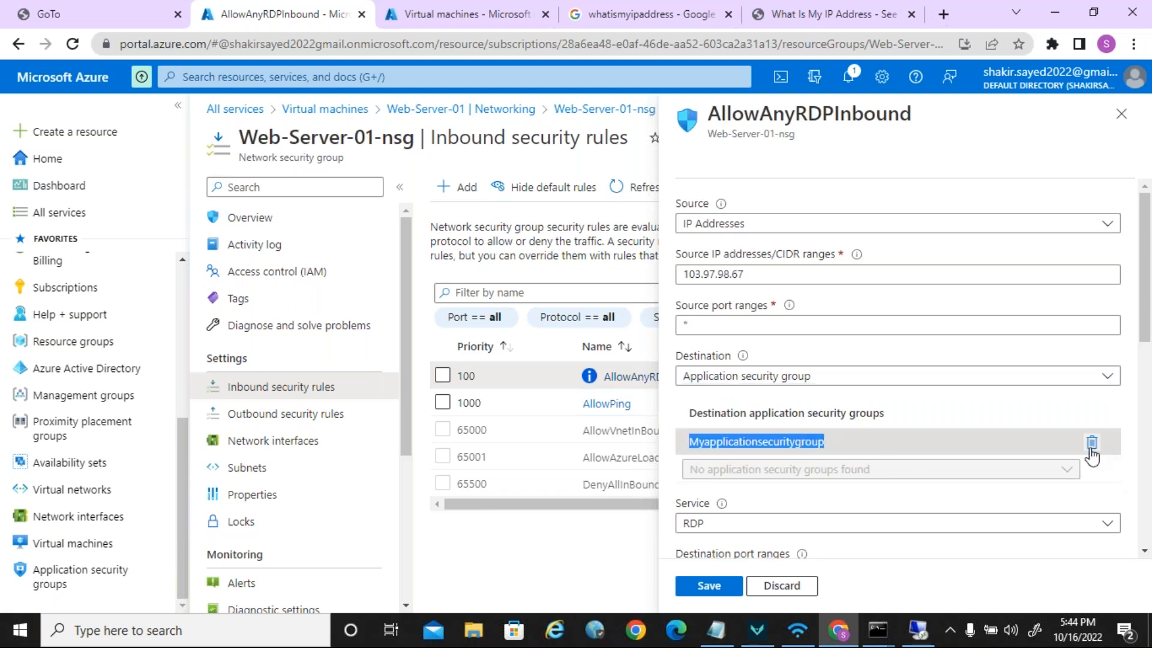
pyautogui.click(1092, 442)
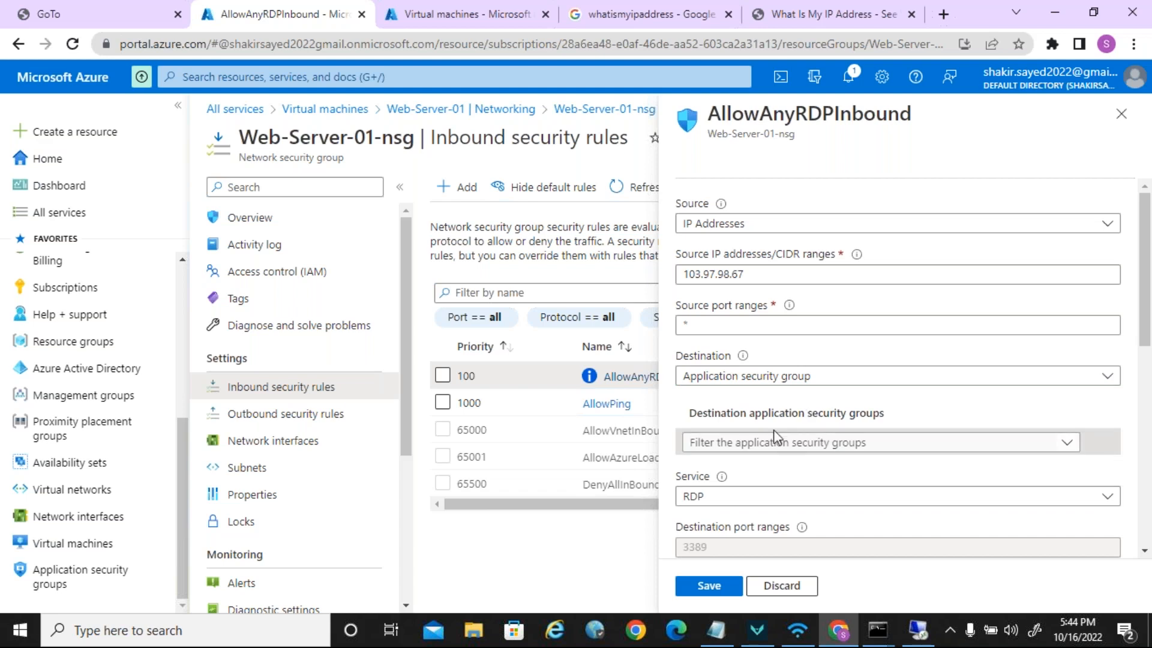
pyautogui.click(764, 443)
pyautogui.click(704, 526)
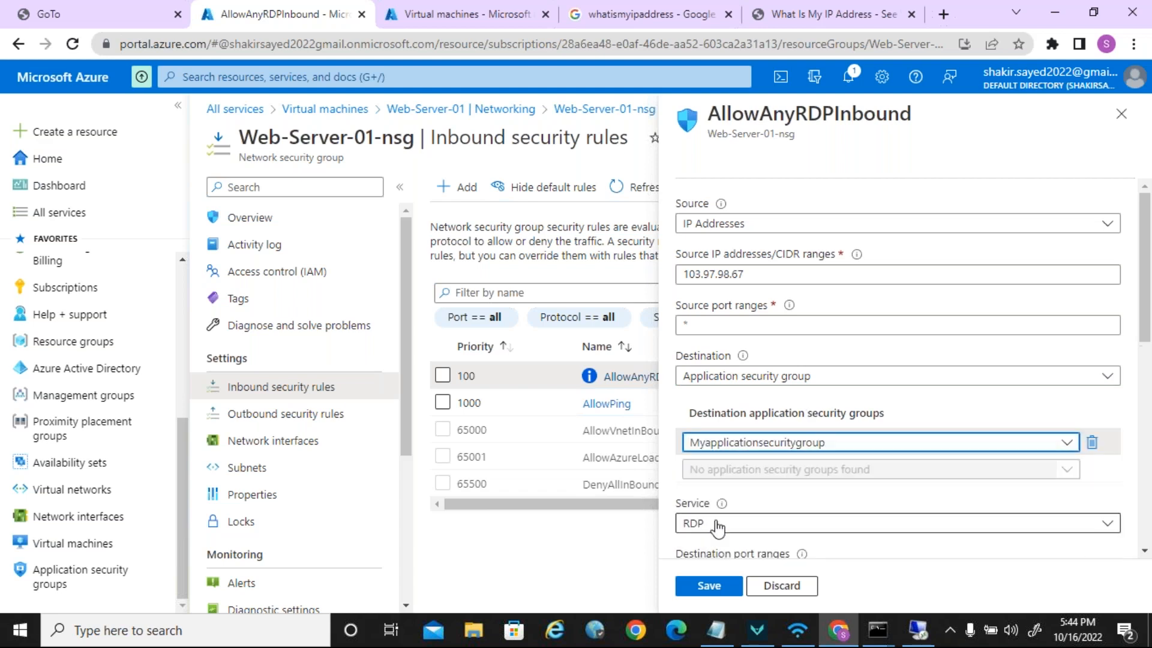
pyautogui.click(709, 589)
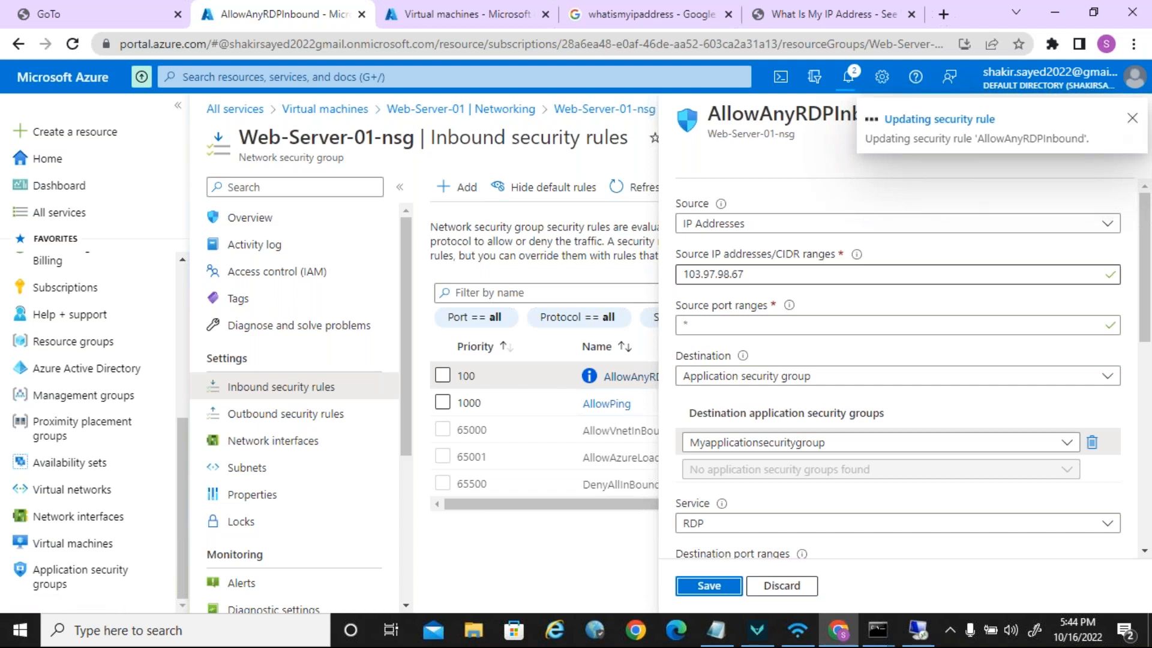
# Reload the inbound security rules of Web-Server-01-nsg and examine their destination and action columns.
pyautogui.click(326, 414)
pyautogui.click(324, 395)
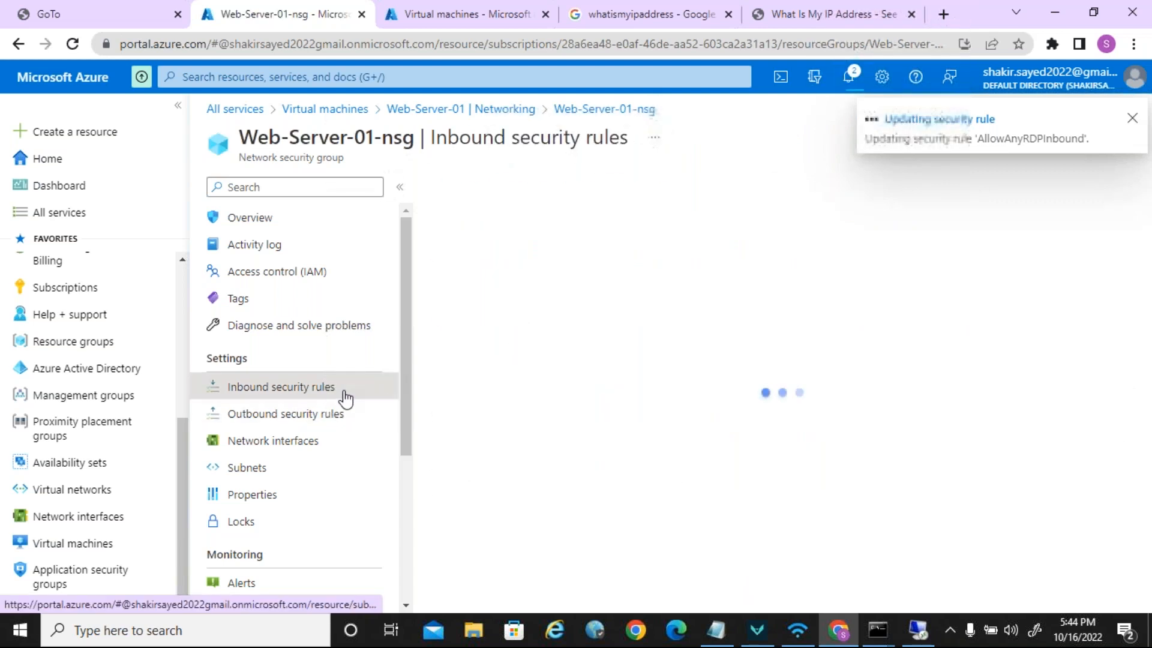
pyautogui.moveTo(918, 503); pyautogui.dragTo(1038, 507)
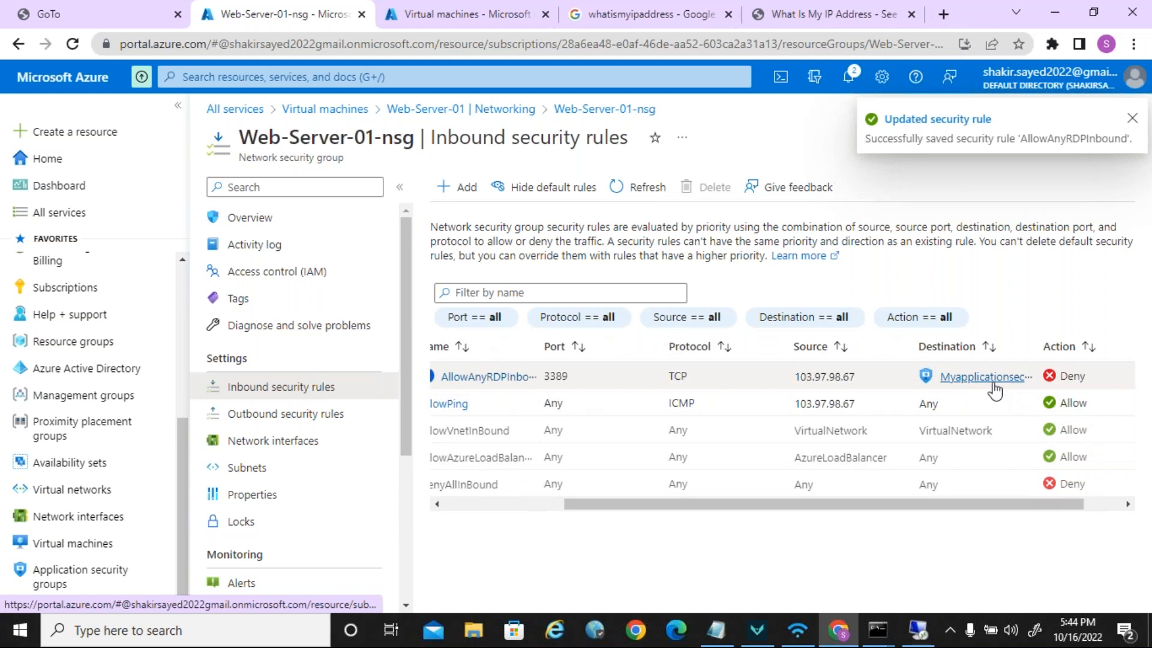